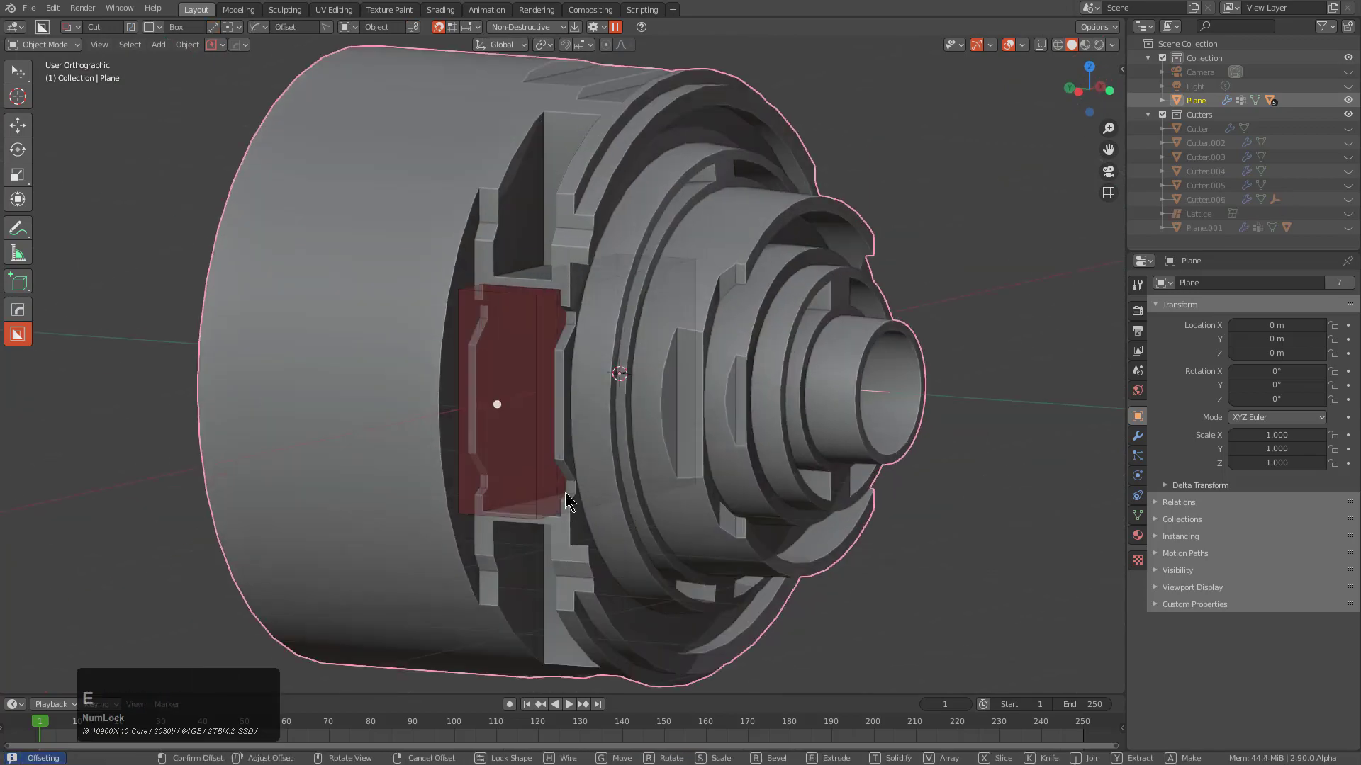
Cut a circular recess around the central tube on the part's front with an extruded circle cutter
{"action": "scroll", "coordinate": [621, 309], "scroll_direction": "down", "scroll_amount": 1}
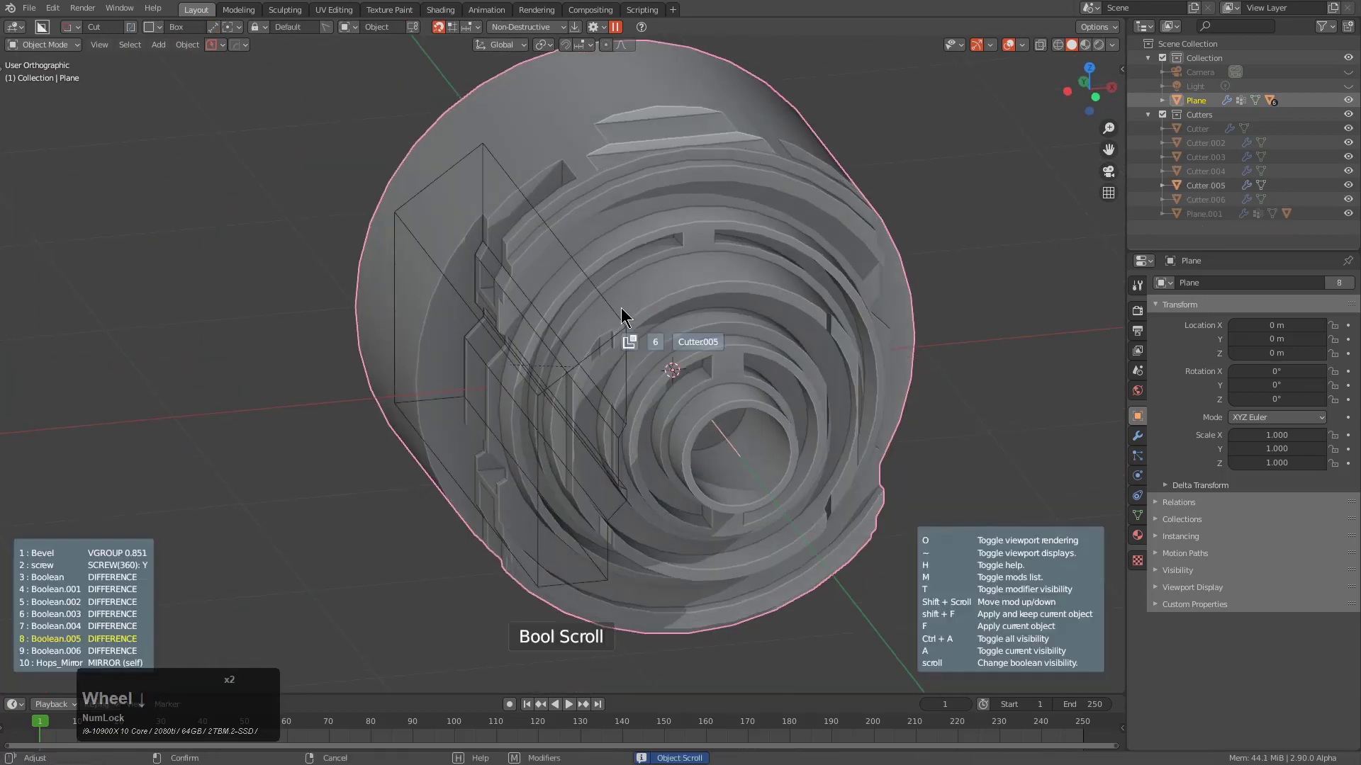
{"action": "right_click", "coordinate": [613, 326]}
{"action": "key", "text": "e"}
{"action": "left_click", "coordinate": [872, 491]}
{"action": "scroll", "coordinate": [887, 384], "scroll_direction": "up", "scroll_amount": 4}
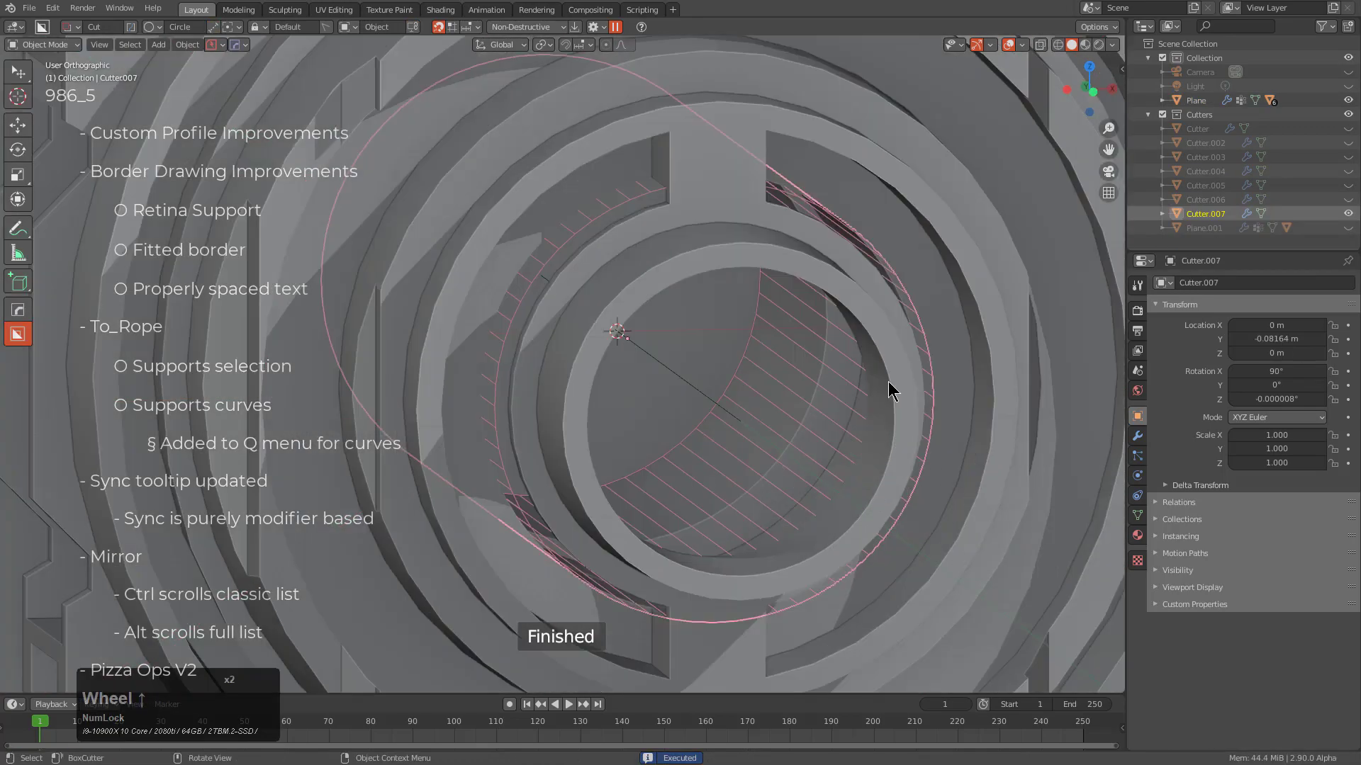
{"action": "middle_click_drag", "start_coordinate": [887, 384], "coordinate": [623, 380]}
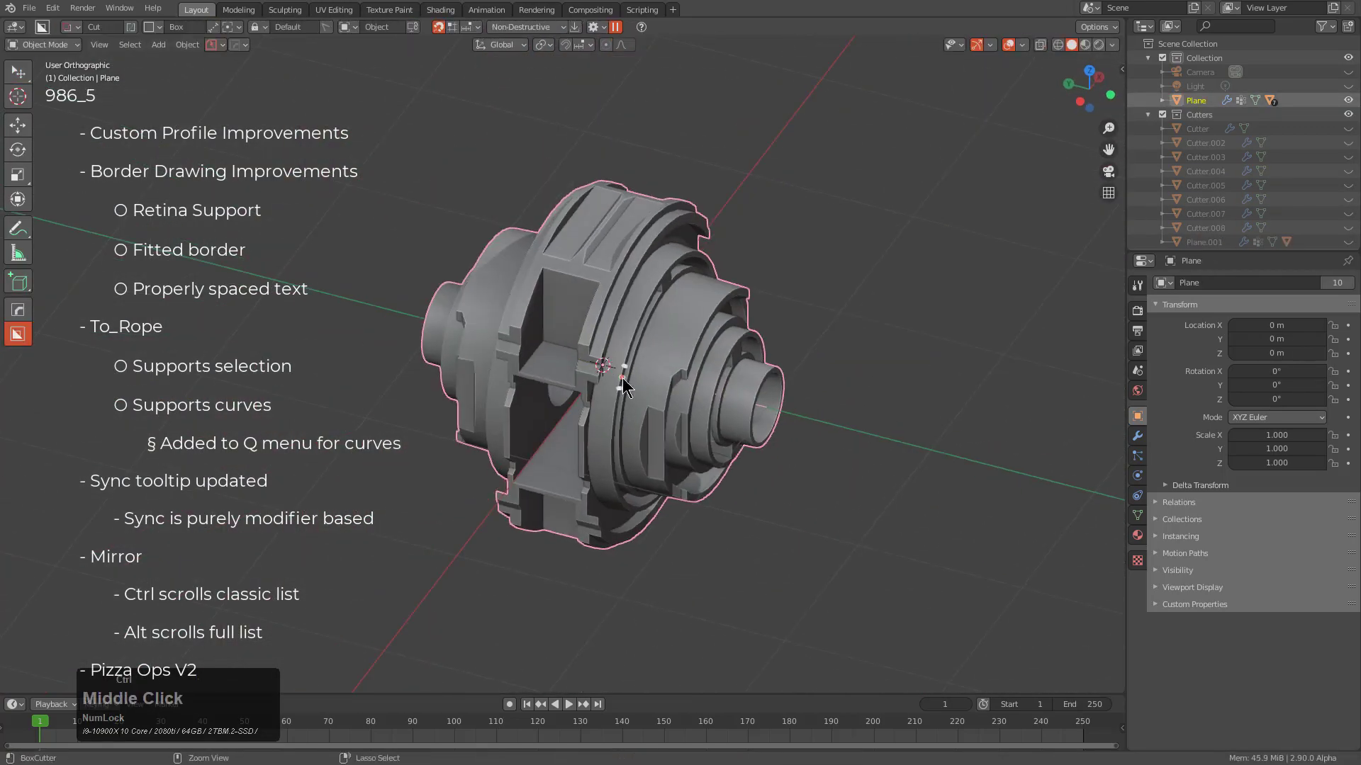
Widen the middle section of the mirrored part along its long axis
{"action": "key", "text": "q"}
{"action": "left_click", "coordinate": [821, 471]}
{"action": "scroll", "coordinate": [780, 326], "scroll_direction": "up", "scroll_amount": 1}
{"action": "key", "text": "w"}
{"action": "left_click", "coordinate": [538, 305]}
{"action": "middle_click_drag", "start_coordinate": [539, 305], "coordinate": [616, 319], "text": "alt"}
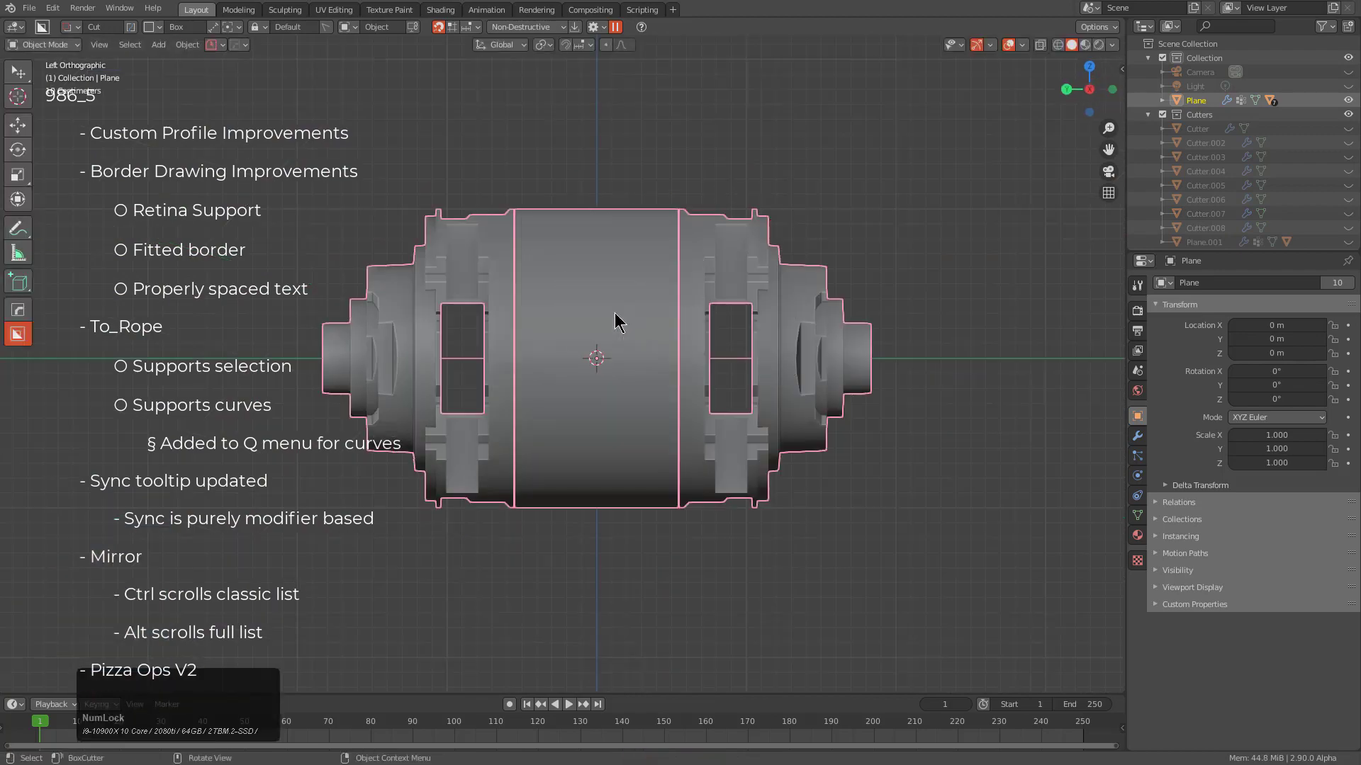
Draw a box over the drum in side view and apply a Difference boolean between the rounded slab and the drum
{"action": "left_click", "coordinate": [459, 28]}
{"action": "left_click_drag", "start_coordinate": [631, 230], "coordinate": [679, 491]}
{"action": "middle_click_drag", "start_coordinate": [678, 491], "coordinate": [477, 430]}
{"action": "left_click", "coordinate": [477, 430]}
{"action": "scroll", "coordinate": [509, 286], "scroll_direction": "up", "scroll_amount": 3}
{"action": "left_click", "coordinate": [509, 287]}
{"action": "middle_click_drag", "start_coordinate": [509, 286], "coordinate": [588, 312]}
{"action": "left_click", "coordinate": [675, 296], "text": "shift"}
{"action": "key", "text": "q"}
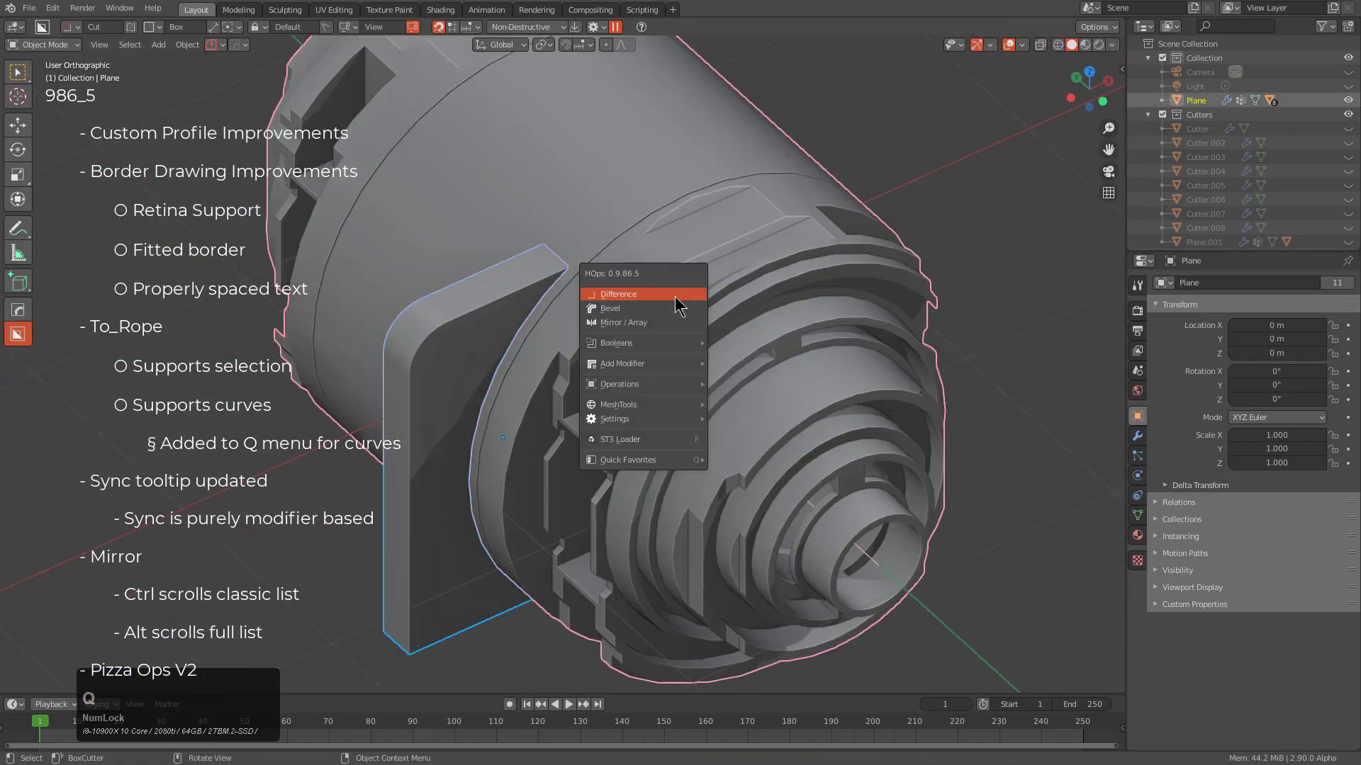
{"action": "left_click", "coordinate": [675, 297]}
Mirror the side plates across the drum
{"action": "key", "text": "alt+x"}
{"action": "key", "text": "Escape"}
{"action": "mouse_move", "coordinate": [827, 161]}
{"action": "middle_mouse_down"}
{"action": "mouse_move", "coordinate": [781, 313]}
{"action": "mouse_move", "coordinate": [413, 198]}
{"action": "mouse_move", "coordinate": [496, 334]}
{"action": "middle_mouse_up"}
{"action": "key", "text": "q"}
{"action": "mouse_move", "coordinate": [507, 364]}
{"action": "left_click", "coordinate": [756, 395]}
Cut rectangular slots and notches into the drum's flat upper panel
{"action": "middle_click_drag", "start_coordinate": [757, 394], "coordinate": [751, 489], "text": "alt"}
{"action": "left_click_drag", "start_coordinate": [477, 389], "coordinate": [647, 431]}
{"action": "mouse_move", "coordinate": [683, 405]}
{"action": "middle_mouse_down"}
{"action": "mouse_move", "coordinate": [717, 303]}
{"action": "mouse_move", "coordinate": [613, 202]}
{"action": "mouse_move", "coordinate": [586, 343]}
{"action": "mouse_move", "coordinate": [615, 412]}
{"action": "middle_mouse_up"}
{"action": "left_click", "coordinate": [718, 304]}
{"action": "scroll", "coordinate": [586, 343], "scroll_direction": "up", "scroll_amount": 2}
{"action": "left_click", "coordinate": [575, 346]}
{"action": "left_click_drag", "start_coordinate": [615, 412], "coordinate": [667, 407]}
{"action": "left_click", "coordinate": [652, 291]}
{"action": "mouse_move", "coordinate": [666, 407]}
{"action": "middle_mouse_down"}
{"action": "mouse_move", "coordinate": [653, 291]}
{"action": "mouse_move", "coordinate": [504, 243]}
{"action": "middle_mouse_up"}
{"action": "left_click_drag", "start_coordinate": [504, 243], "coordinate": [628, 328]}
{"action": "key", "text": "w"}
{"action": "left_click", "coordinate": [629, 328]}
Unhide the hidden objects and slice the end of the narrow tube with a wide box in top view
{"action": "mouse_move", "coordinate": [680, 234]}
{"action": "middle_mouse_down"}
{"action": "mouse_move", "coordinate": [708, 382]}
{"action": "mouse_move", "coordinate": [586, 331]}
{"action": "mouse_move", "coordinate": [592, 538]}
{"action": "middle_mouse_up"}
{"action": "scroll", "coordinate": [586, 331], "scroll_direction": "down", "scroll_amount": 3}
{"action": "left_click", "coordinate": [585, 331]}
{"action": "key", "text": "alt+h"}
{"action": "left_click", "coordinate": [353, 348]}
{"action": "left_click_drag", "start_coordinate": [771, 583], "coordinate": [331, 465]}
{"action": "key", "text": "x"}
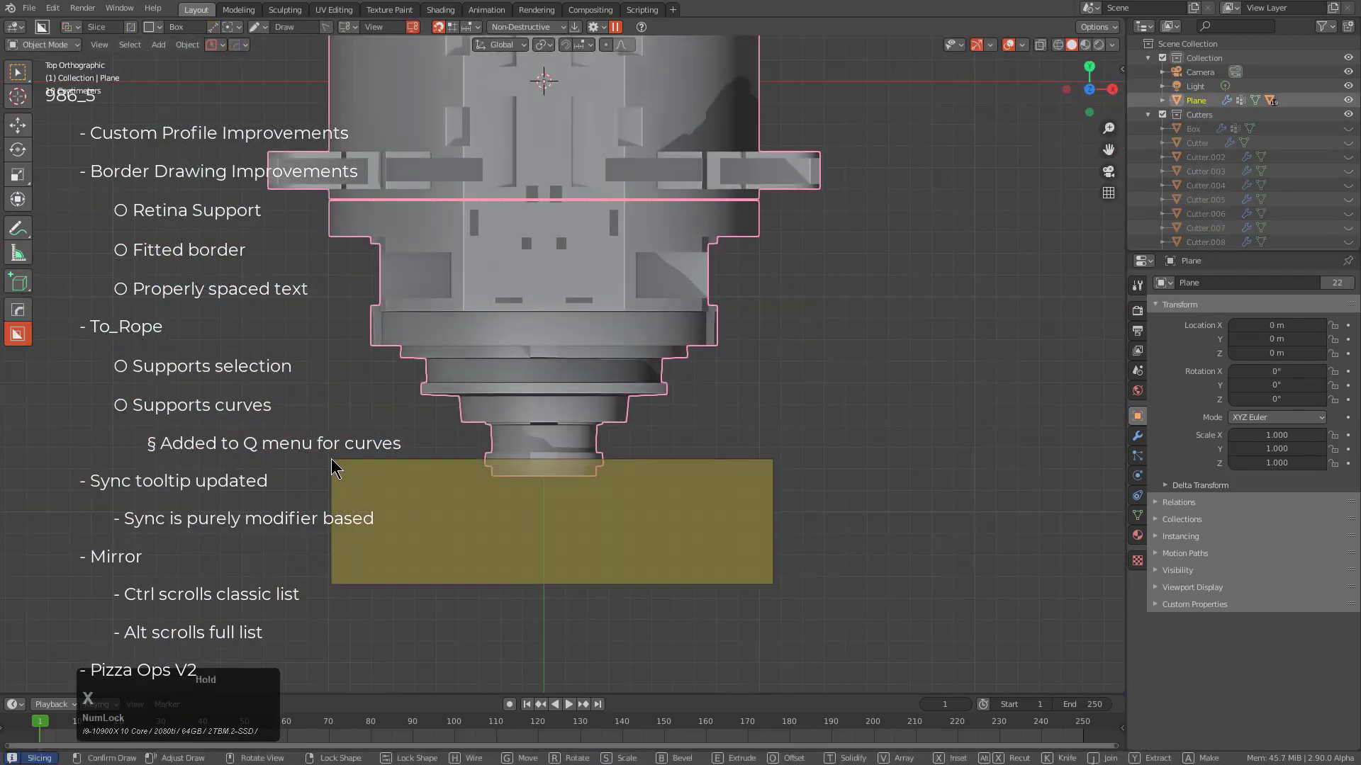
Slice the stepped end and the wider body crosswise with more boxes, separating them into individual sections
{"action": "left_click_drag", "start_coordinate": [734, 531], "coordinate": [428, 397]}
{"action": "left_click_drag", "start_coordinate": [779, 340], "coordinate": [177, 249]}
{"action": "key", "text": "x"}
{"action": "key", "text": "a"}
{"action": "mouse_move", "coordinate": [538, 397]}
{"action": "middle_mouse_down"}
{"action": "mouse_move", "coordinate": [685, 311]}
{"action": "mouse_move", "coordinate": [646, 365]}
{"action": "middle_mouse_up"}
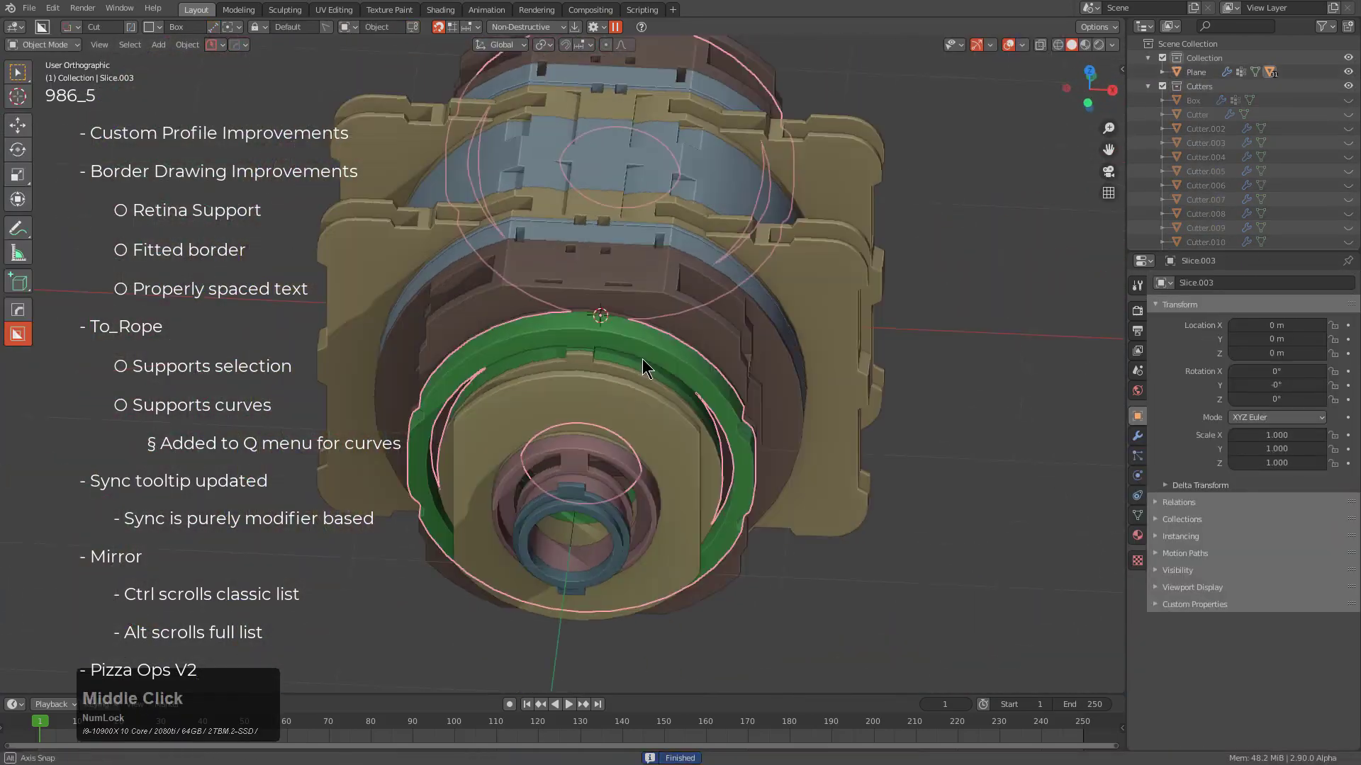
Draw a four-point Ngon cutter across the top of the drum and extrude it to make the cut
{"action": "left_click", "coordinate": [669, 182]}
{"action": "left_click", "coordinate": [572, 182]}
{"action": "left_click", "coordinate": [543, 126]}
{"action": "left_click", "coordinate": [696, 135]}
{"action": "left_click", "coordinate": [762, 563]}
Move the long, thin Ngon cutter along the Y axis
{"action": "mouse_move", "coordinate": [763, 563]}
{"action": "middle_mouse_down"}
{"action": "mouse_move", "coordinate": [734, 404]}
{"action": "mouse_move", "coordinate": [438, 345]}
{"action": "middle_mouse_up"}
{"action": "key", "text": "g"}
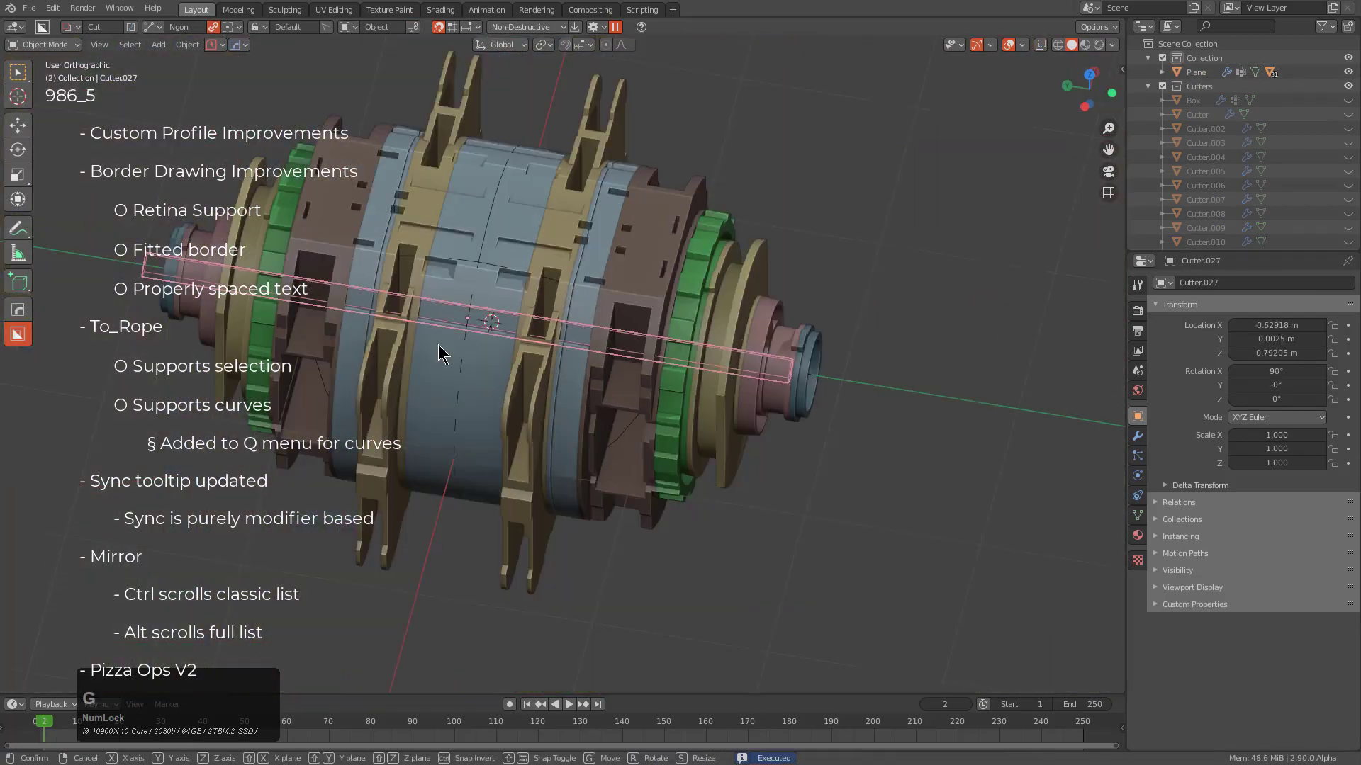
{"action": "key", "text": "y"}
{"action": "left_click", "coordinate": [759, 471]}
Delete the selected flat face of the front disc's mesh in edit mode
{"action": "middle_click_drag", "start_coordinate": [759, 471], "coordinate": [578, 349]}
{"action": "left_click", "coordinate": [578, 349]}
{"action": "key", "text": "Tab"}
{"action": "left_click", "coordinate": [447, 412]}
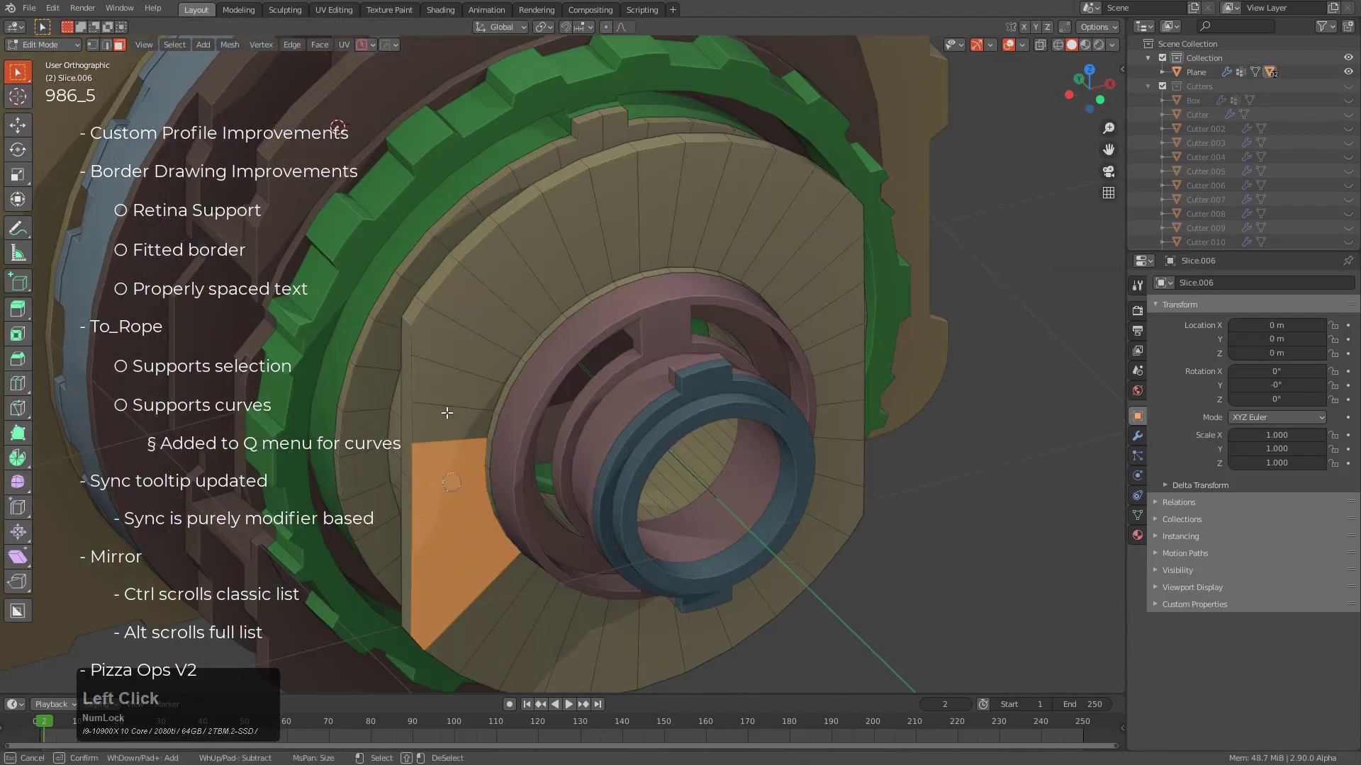
{"action": "key", "text": "x"}
{"action": "left_click", "coordinate": [813, 566]}
{"action": "key", "text": "Tab"}
Cut a radial line through the front disc in front view with an Ngon cutter solidified to about 0.034
{"action": "left_click", "coordinate": [774, 286]}
{"action": "key", "text": "alt+w"}
{"action": "left_click", "coordinate": [603, 402]}
{"action": "key", "text": "t"}
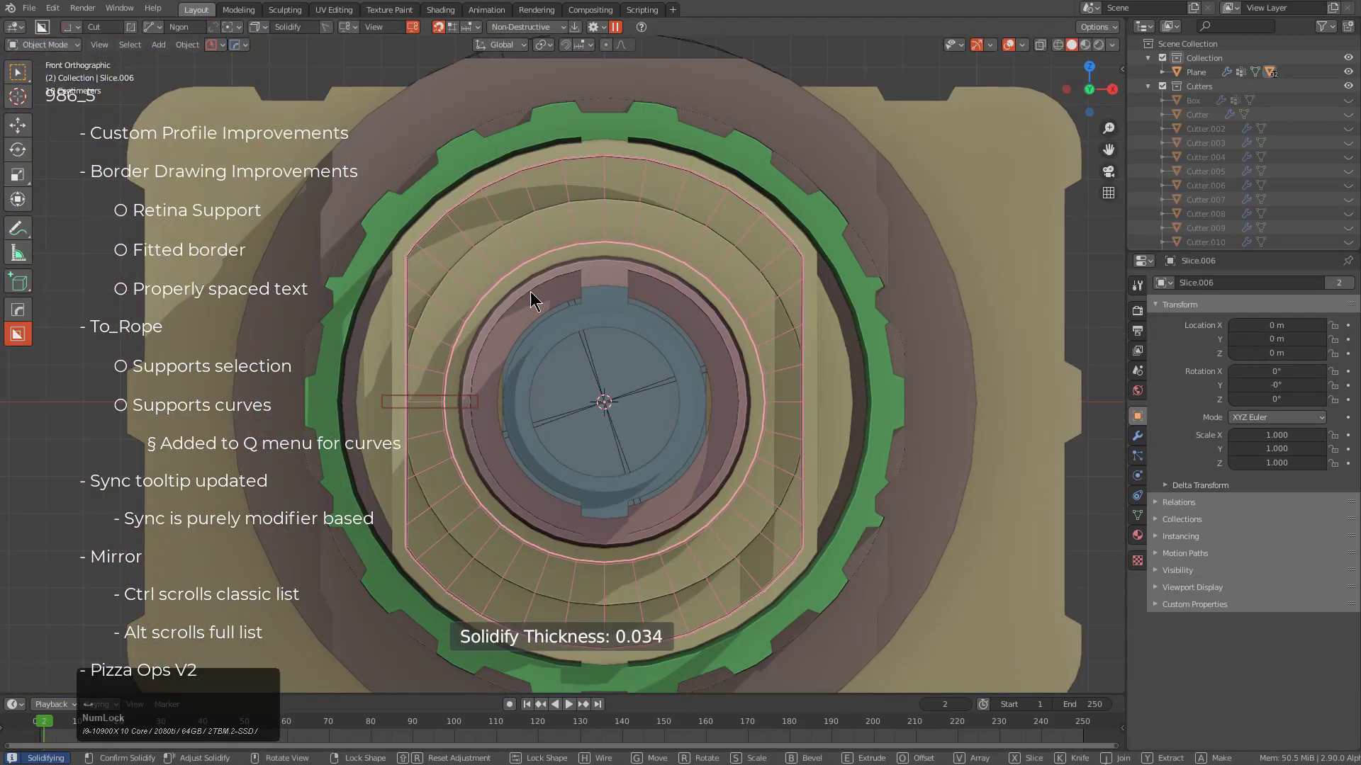
{"action": "left_click", "coordinate": [532, 296]}
Cut a small circular hole into the upper corner of the side plate
{"action": "middle_click_drag", "start_coordinate": [531, 296], "coordinate": [668, 379]}
{"action": "scroll", "coordinate": [496, 298], "scroll_direction": "up", "scroll_amount": 5}
{"action": "left_click_drag", "start_coordinate": [432, 219], "coordinate": [407, 205]}
{"action": "scroll", "coordinate": [496, 319], "scroll_direction": "down", "scroll_amount": 5}
Select all the parts of the assembly and bevel their edges
{"action": "mouse_move", "coordinate": [496, 319]}
{"action": "middle_mouse_down"}
{"action": "mouse_move", "coordinate": [563, 382]}
{"action": "mouse_move", "coordinate": [659, 382]}
{"action": "middle_mouse_up"}
{"action": "key", "text": "q"}
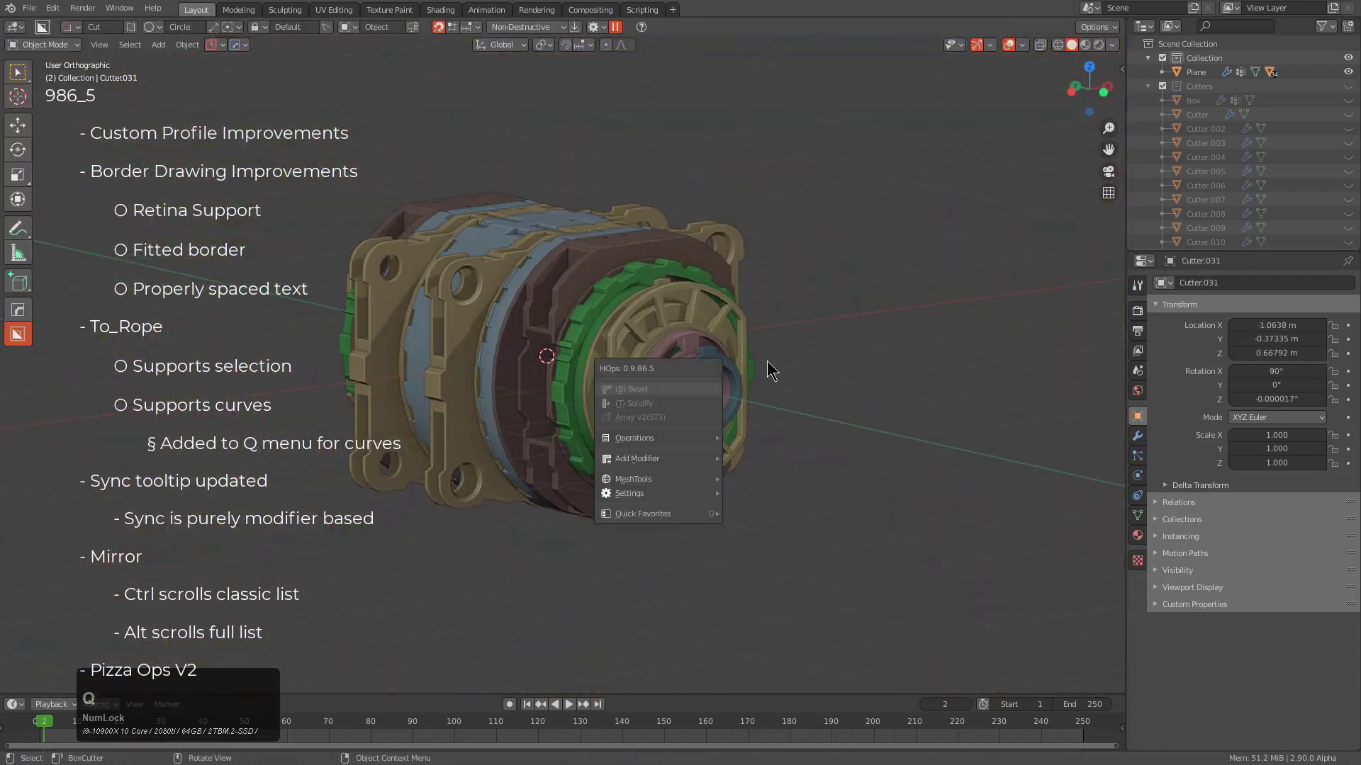
{"action": "left_click", "coordinate": [767, 360]}
{"action": "key", "text": "a"}
{"action": "scroll", "coordinate": [681, 397], "scroll_direction": "up", "scroll_amount": 5}
{"action": "key", "text": "q"}
{"action": "left_click", "coordinate": [687, 383]}
{"action": "middle_click_drag", "start_coordinate": [716, 431], "coordinate": [678, 395]}
{"action": "left_click", "coordinate": [687, 391]}
{"action": "scroll", "coordinate": [435, 339], "scroll_direction": "up", "scroll_amount": 2}
{"action": "middle_click_drag", "start_coordinate": [435, 338], "coordinate": [531, 370]}
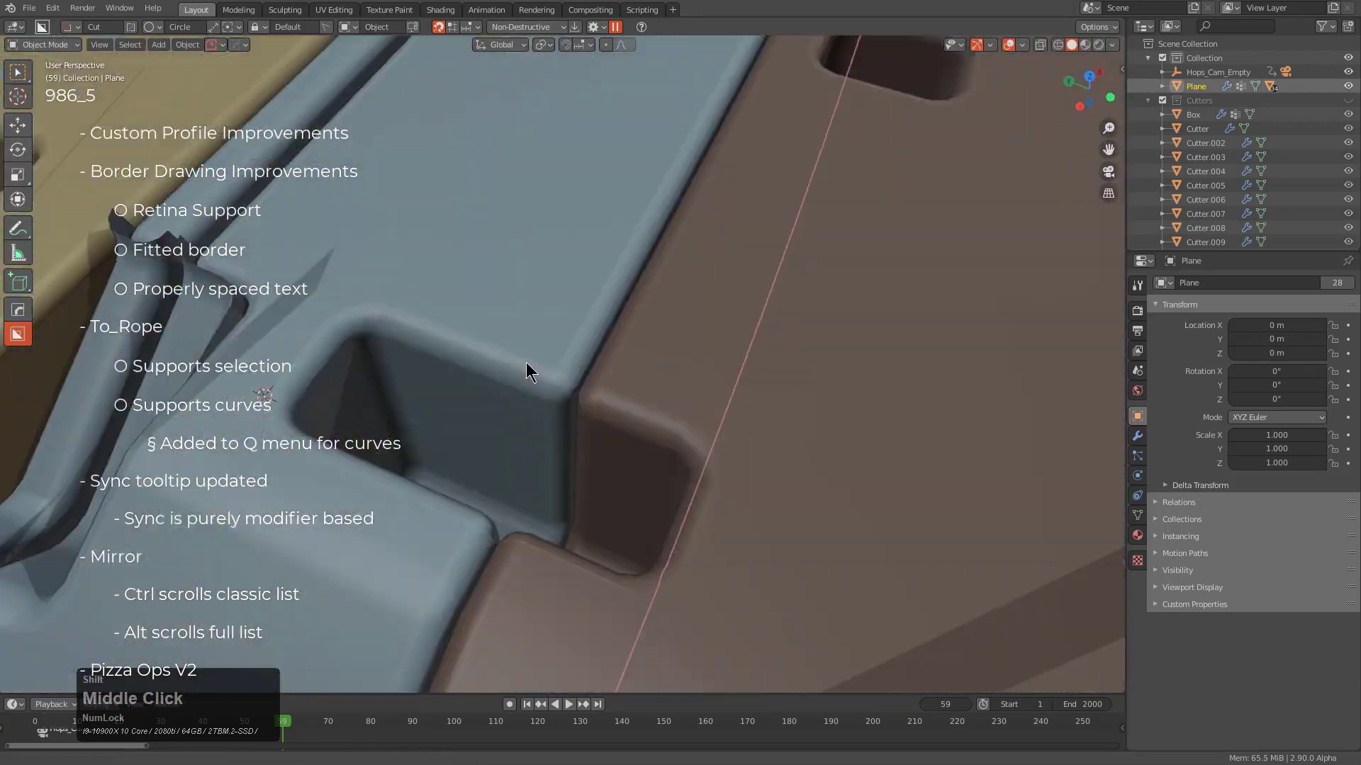
Move the spoked disc's decimate modifier up the stack to directly below its screw modifier and expand its settings
{"action": "scroll", "coordinate": [555, 329], "scroll_direction": "down", "scroll_amount": 5}
{"action": "left_click", "coordinate": [540, 449]}
{"action": "left_click", "coordinate": [1137, 435]}
{"action": "left_click_drag", "start_coordinate": [1158, 307], "coordinate": [1158, 328]}
{"action": "scroll", "coordinate": [1251, 670], "scroll_direction": "down", "scroll_amount": 5}
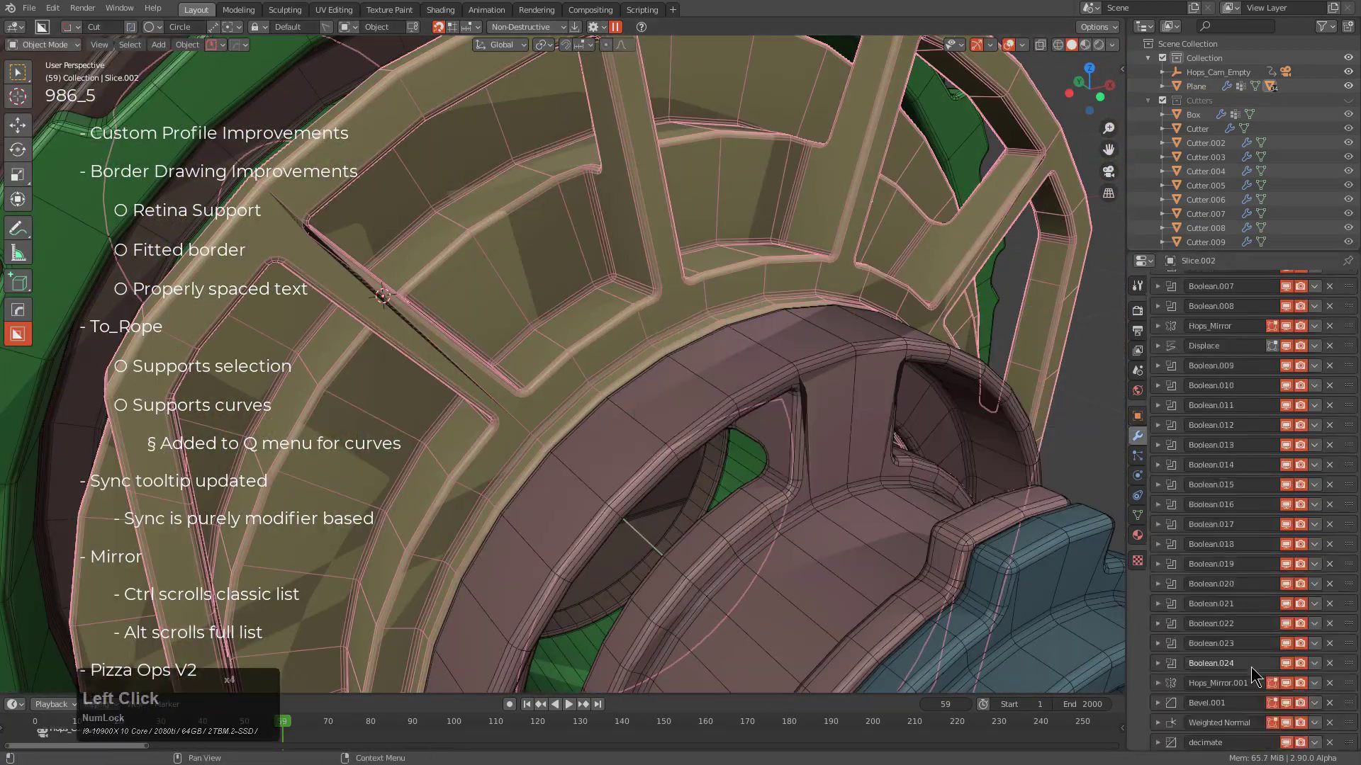
{"action": "left_click_drag", "start_coordinate": [1348, 741], "coordinate": [1349, 340]}
{"action": "left_click", "coordinate": [1158, 348]}
Set the planar decimate modifier's angle limit to 0.51°
{"action": "scroll", "coordinate": [638, 383], "scroll_direction": "down", "scroll_amount": 2}
{"action": "middle_click_drag", "start_coordinate": [638, 383], "coordinate": [659, 383]}
{"action": "left_click_drag", "start_coordinate": [1283, 385], "coordinate": [1288, 386]}
{"action": "scroll", "coordinate": [656, 398], "scroll_direction": "down", "scroll_amount": 5}
{"action": "middle_click_drag", "start_coordinate": [708, 396], "coordinate": [656, 397]}
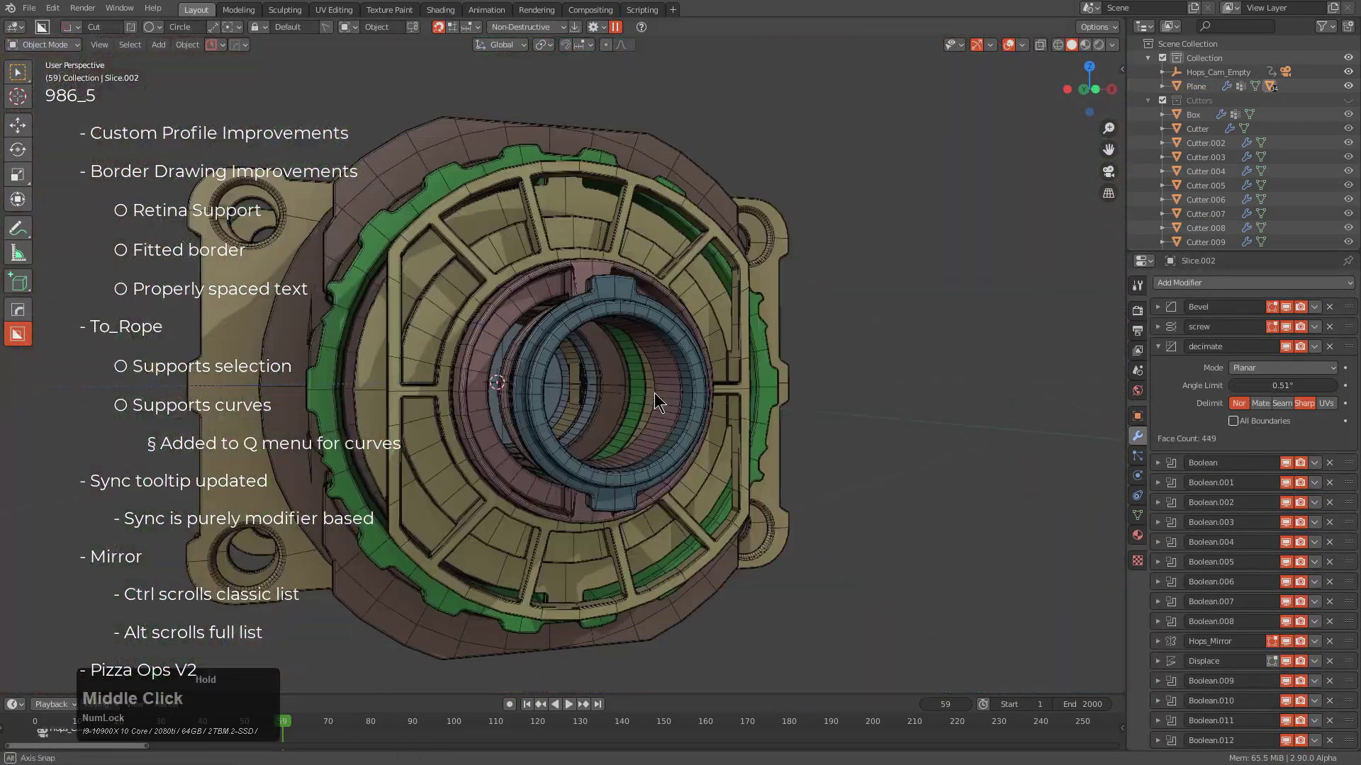
Select Cutter.005 near the green toothed ring and shift it slightly along the X axis
{"action": "scroll", "coordinate": [560, 313], "scroll_direction": "up", "scroll_amount": 6}
{"action": "left_click", "coordinate": [559, 312]}
{"action": "middle_click_drag", "start_coordinate": [559, 313], "coordinate": [544, 398]}
{"action": "left_click", "coordinate": [544, 382]}
{"action": "scroll", "coordinate": [611, 365], "scroll_direction": "down", "scroll_amount": 3}
{"action": "scroll", "coordinate": [612, 365], "scroll_direction": "up", "scroll_amount": 3}
{"action": "key", "text": "g"}
{"action": "key", "text": "x"}
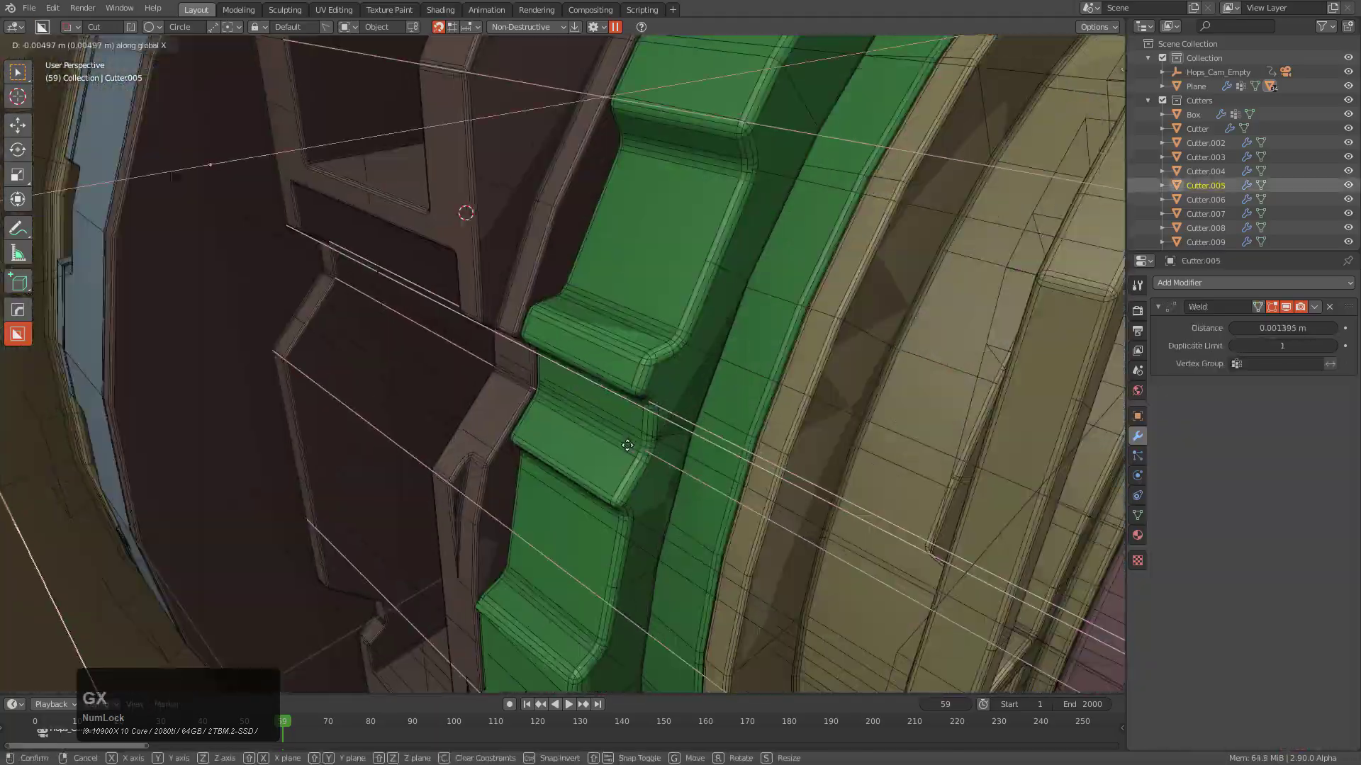
{"action": "left_click", "coordinate": [581, 313]}
Look through the camera and play the turntable animation of the finished assembly
{"action": "scroll", "coordinate": [580, 313], "scroll_direction": "down", "scroll_amount": 3}
{"action": "scroll", "coordinate": [536, 322], "scroll_direction": "up", "scroll_amount": 3}
{"action": "left_click", "coordinate": [536, 322]}
{"action": "middle_click_drag", "start_coordinate": [638, 347], "coordinate": [710, 364]}
{"action": "key", "text": "KP_0"}
{"action": "key", "text": "space"}
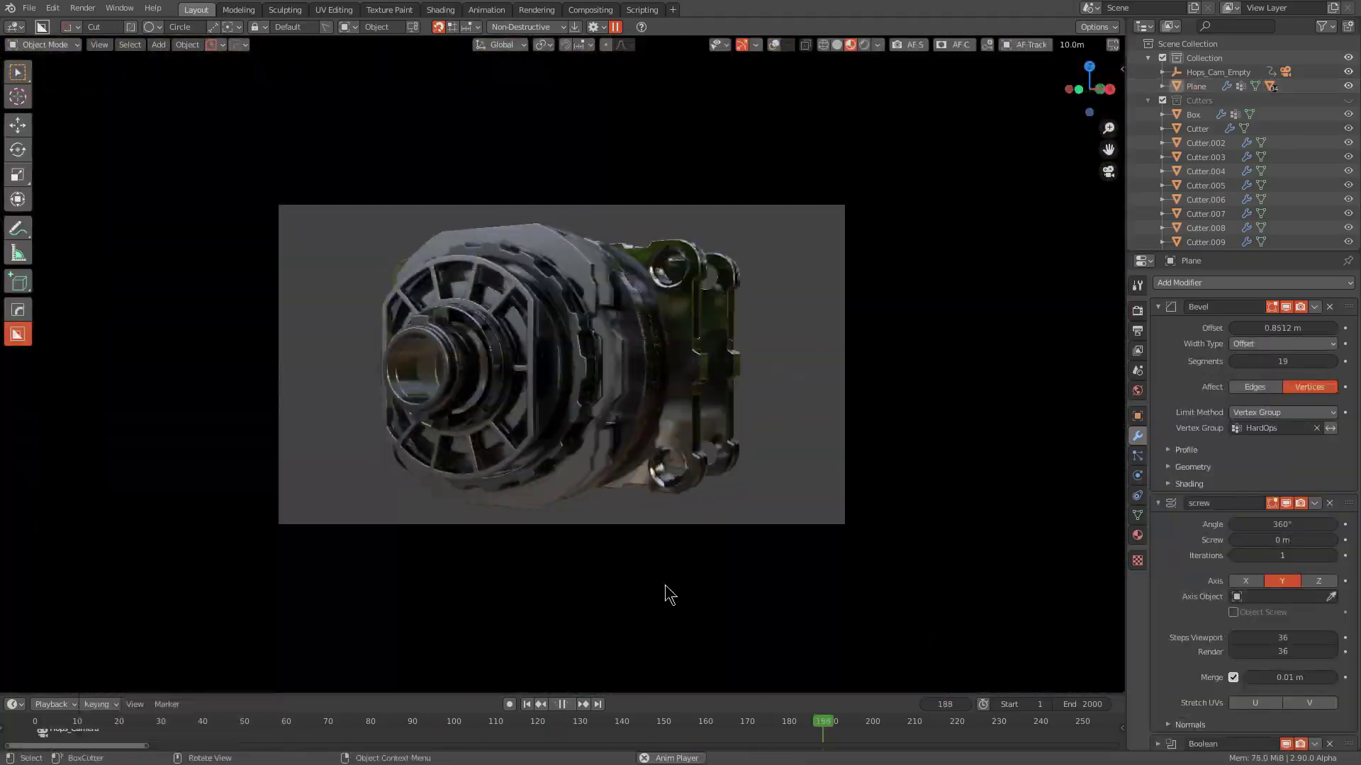
{"action": "left_click", "coordinate": [455, 277]}
{"action": "scroll", "coordinate": [541, 631], "scroll_direction": "up", "scroll_amount": 3}
{"action": "left_click", "coordinate": [541, 631]}
{"action": "scroll", "coordinate": [1078, 482], "scroll_direction": "up", "scroll_amount": 3}
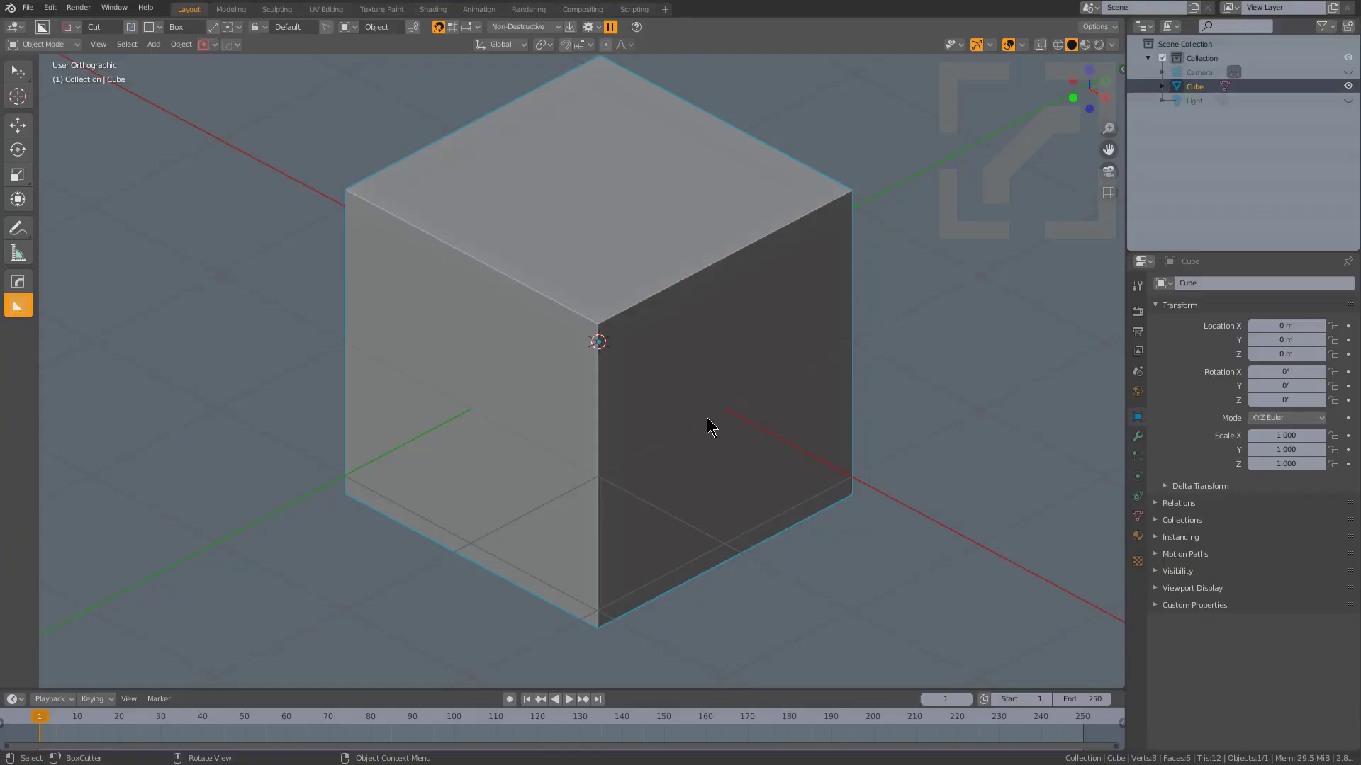
Add a vertex group bevel to one upper edge of the cube with 22 segments, profile 0.5 and about 1.429 m offset
{"action": "middle_click_drag", "start_coordinate": [707, 418], "coordinate": [694, 421]}
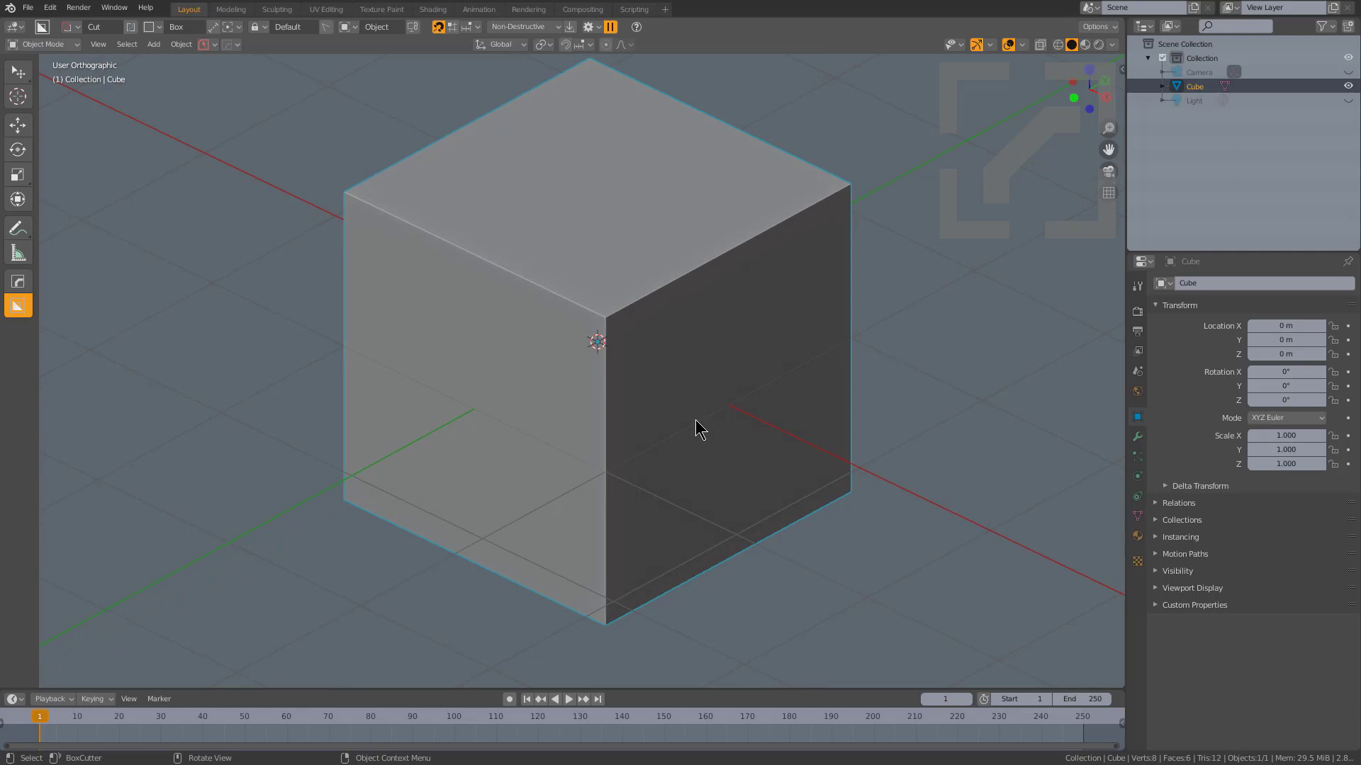
{"action": "key", "text": "Tab"}
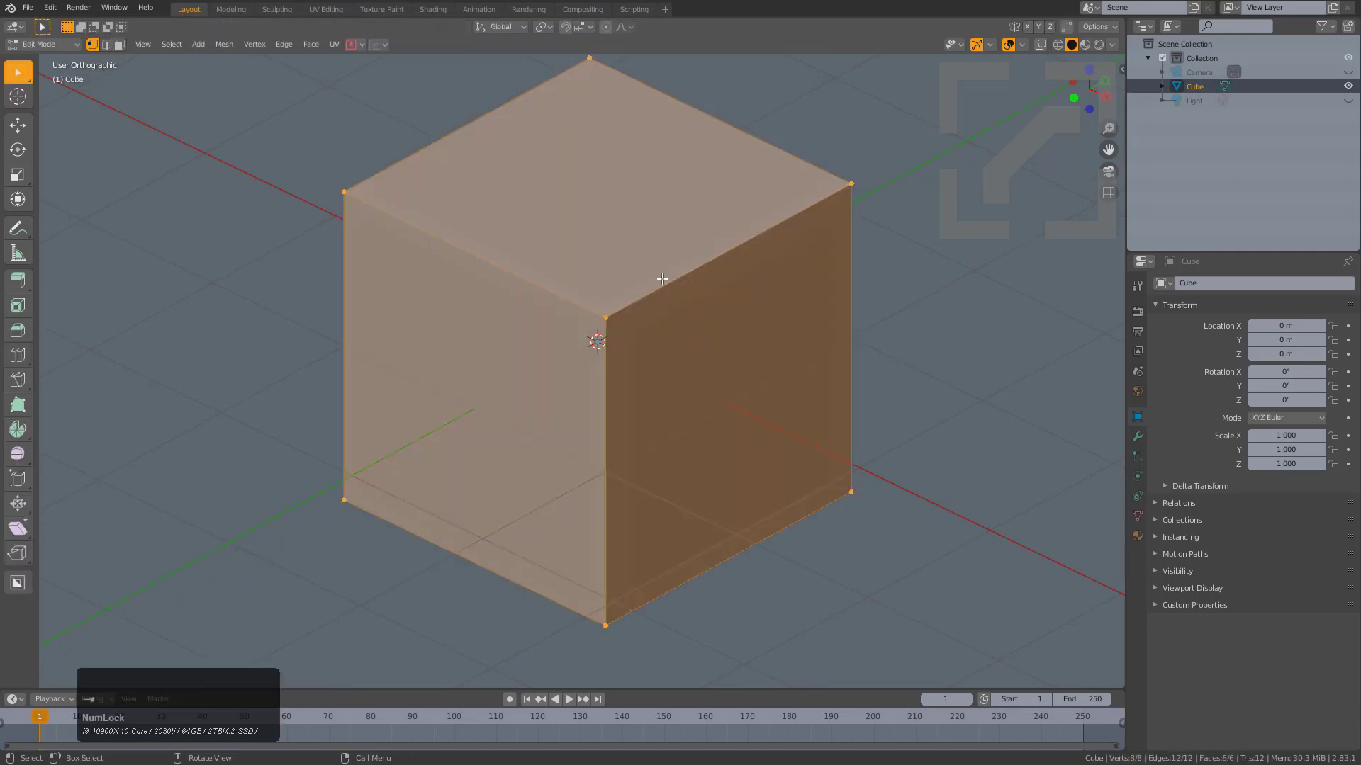
{"action": "key", "text": "2"}
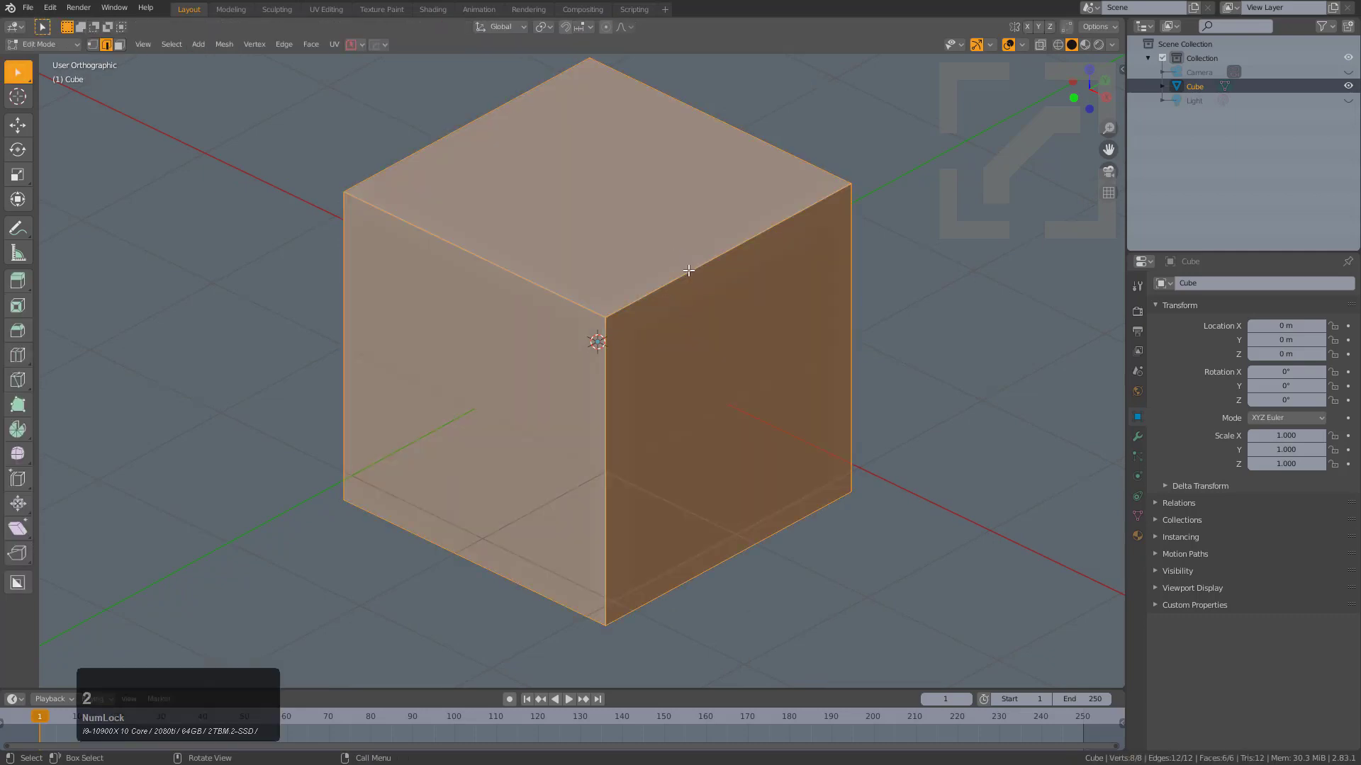
{"action": "left_click", "coordinate": [695, 270]}
{"action": "key", "text": "q"}
{"action": "left_click", "coordinate": [840, 305]}
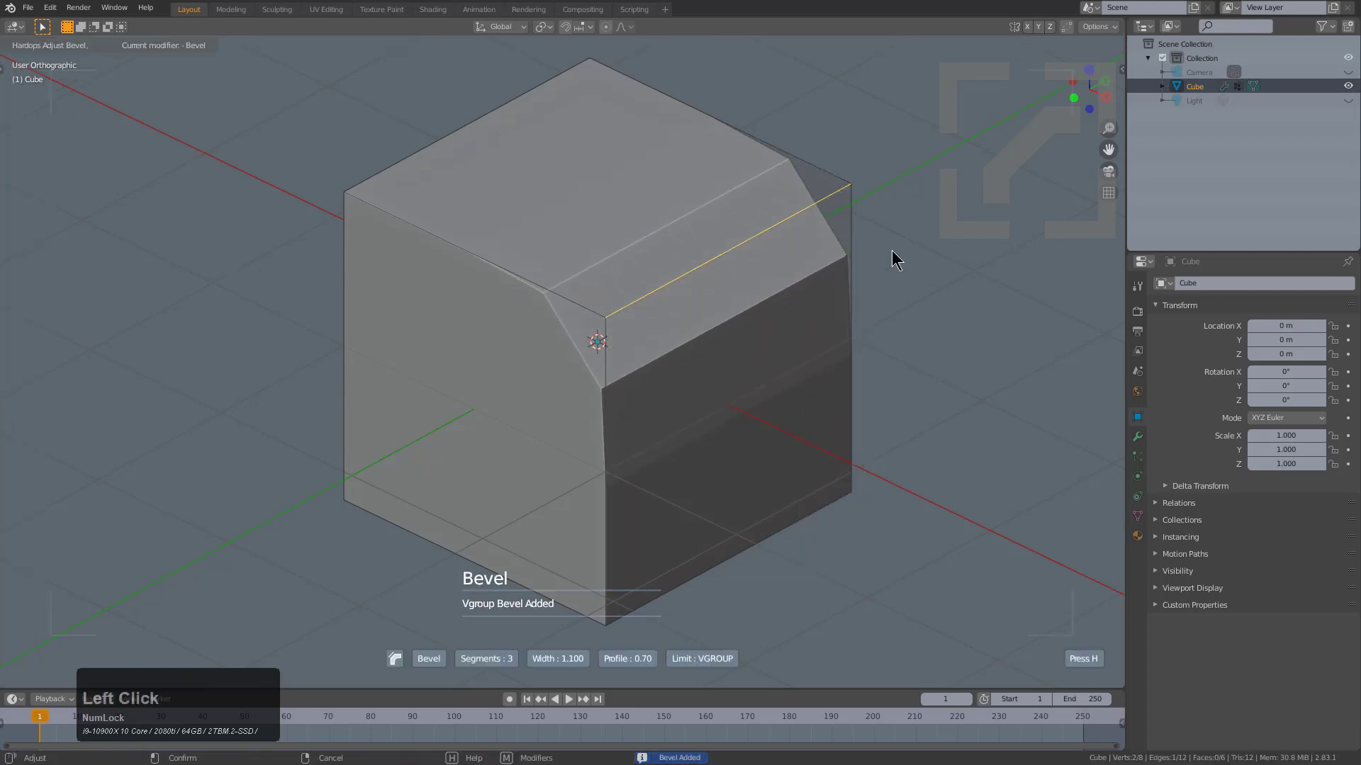
{"action": "scroll", "coordinate": [721, 266], "scroll_direction": "up", "scroll_amount": 2}
{"action": "scroll", "coordinate": [721, 267], "scroll_direction": "up", "scroll_amount": 16}
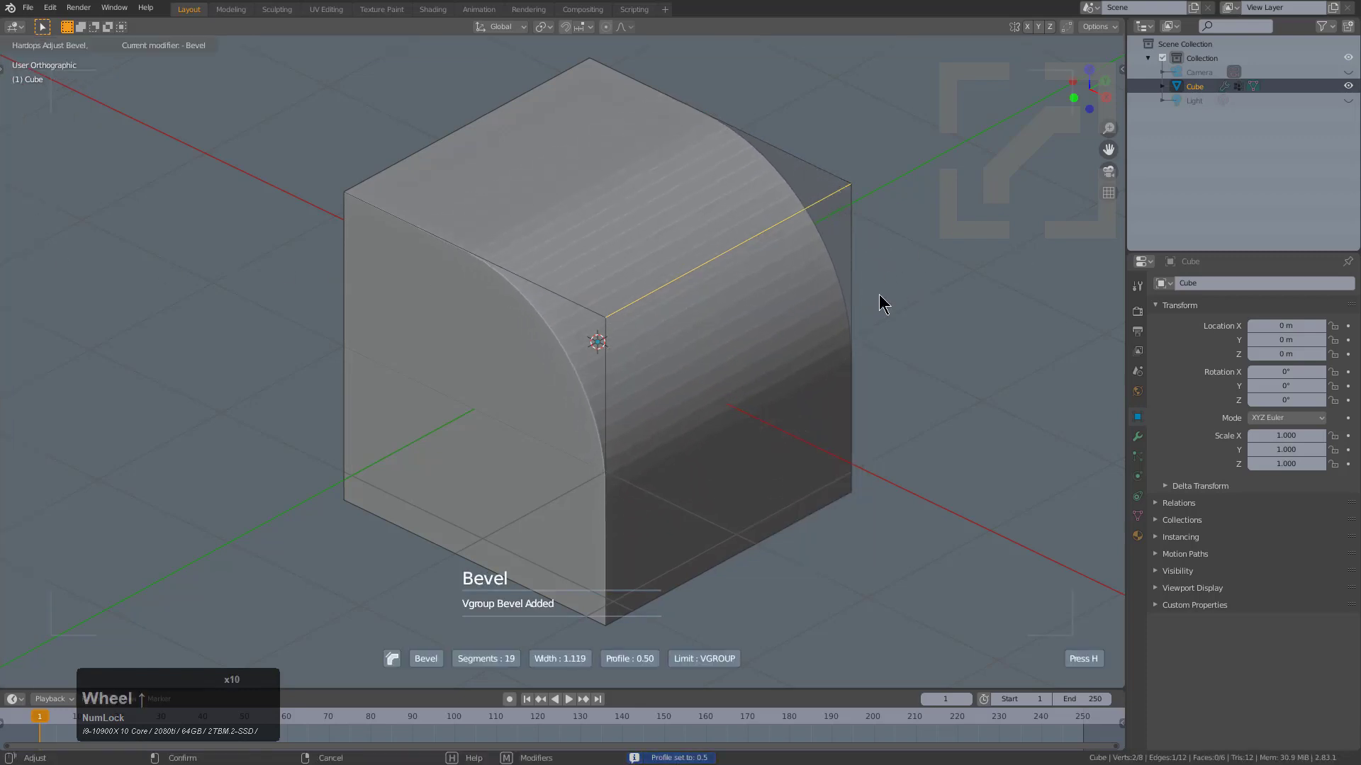
{"action": "left_click", "coordinate": [707, 292]}
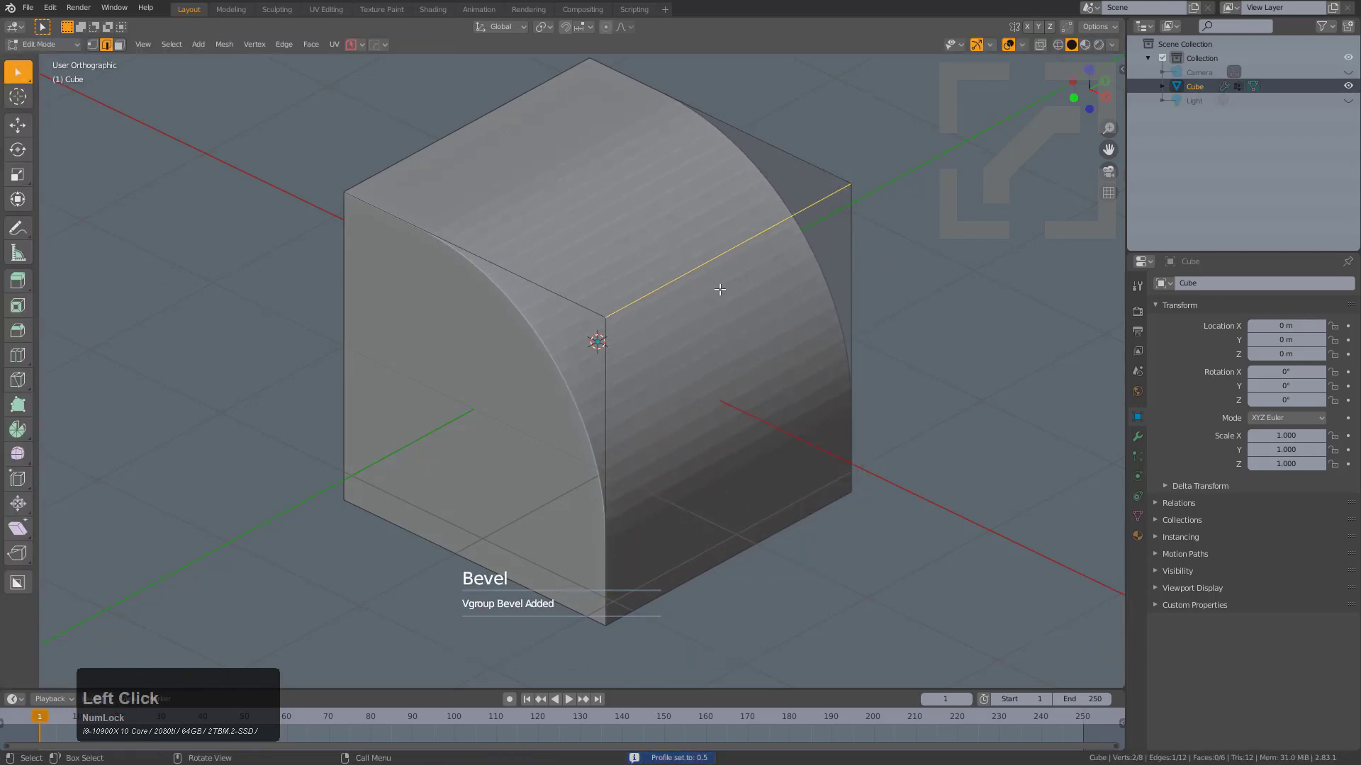
Return to object mode and enable Custom Profile on the cube's bevel modifier
{"action": "key", "text": "Tab"}
{"action": "left_click", "coordinate": [1141, 441]}
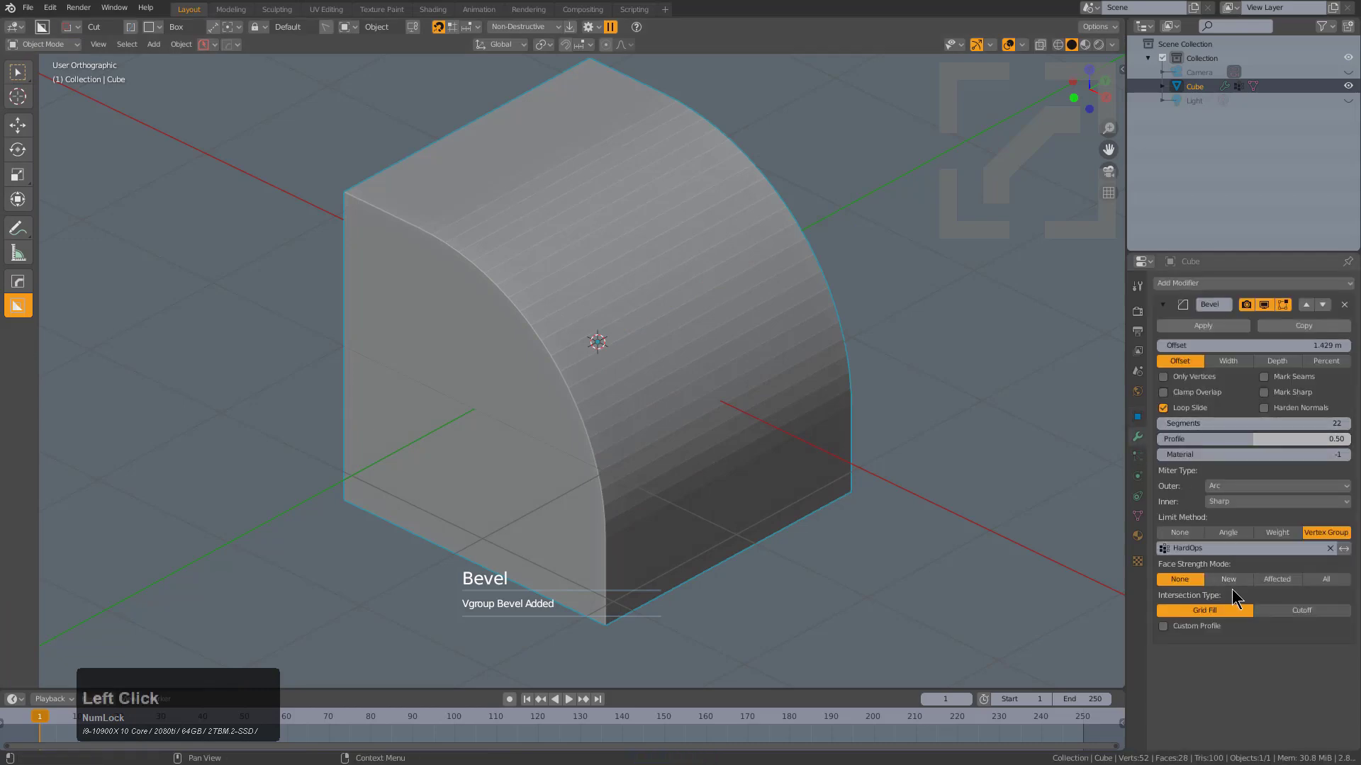
{"action": "left_click", "coordinate": [1197, 627]}
{"action": "scroll", "coordinate": [1212, 610], "scroll_direction": "down", "scroll_amount": 6}
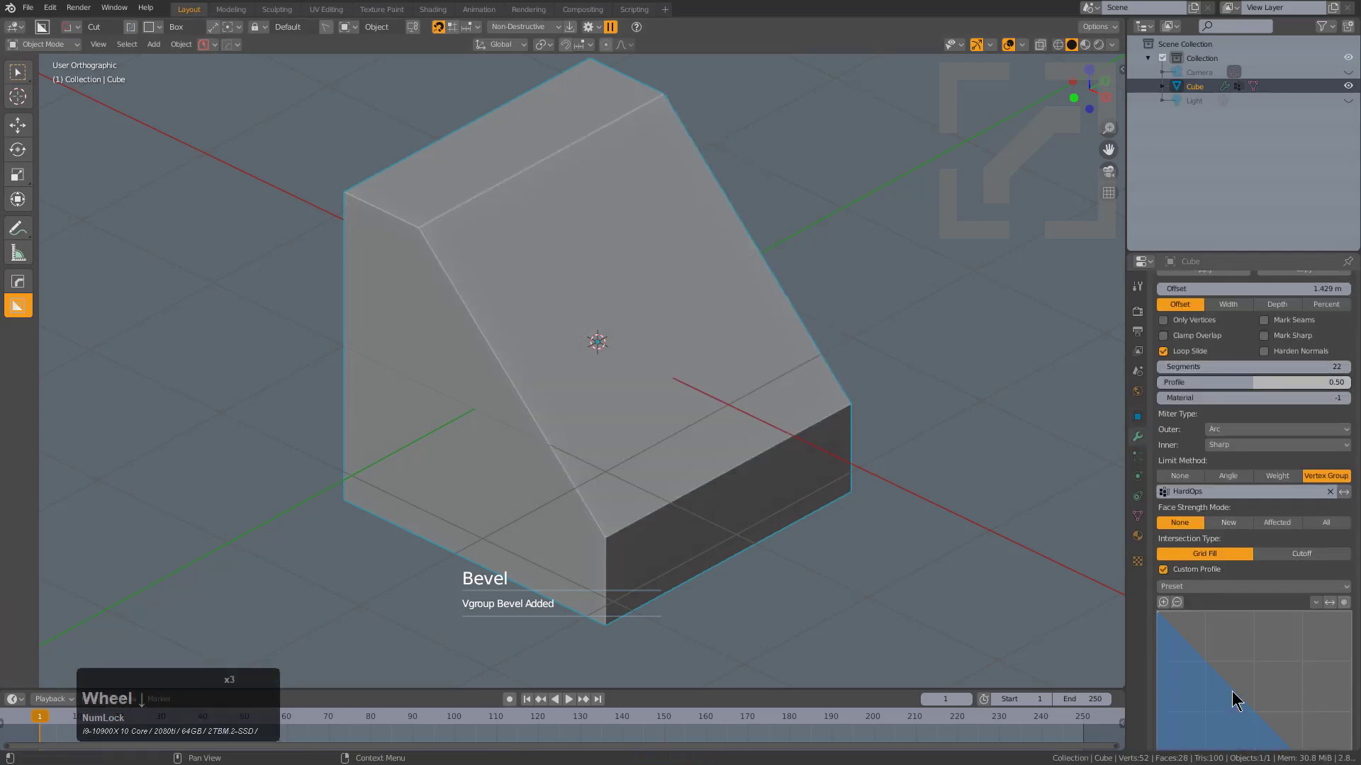
Add profile points near both ends, at about X 0.12, Y 0.89 and X 0.88, Y 0.10, with sharp handles
{"action": "left_click", "coordinate": [1160, 506]}
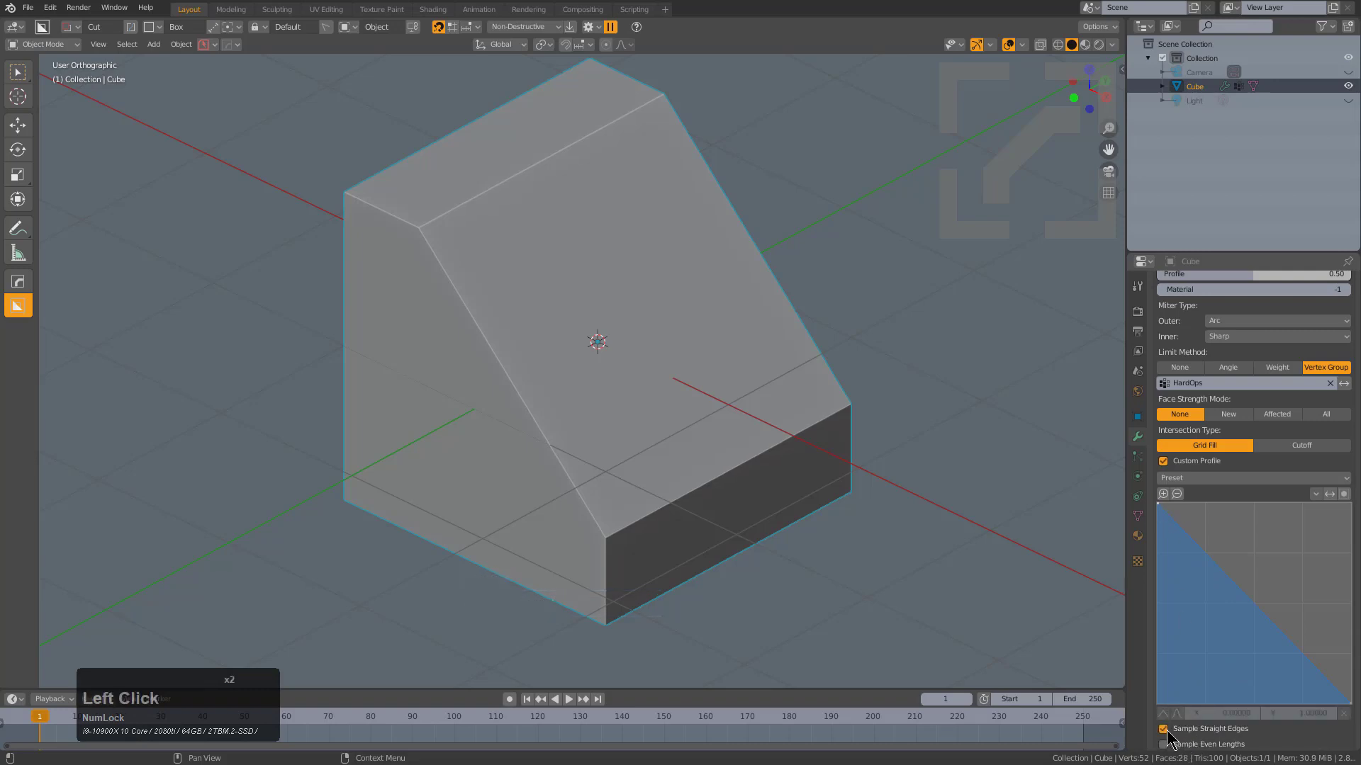
{"action": "scroll", "coordinate": [1276, 683], "scroll_direction": "down", "scroll_amount": 1}
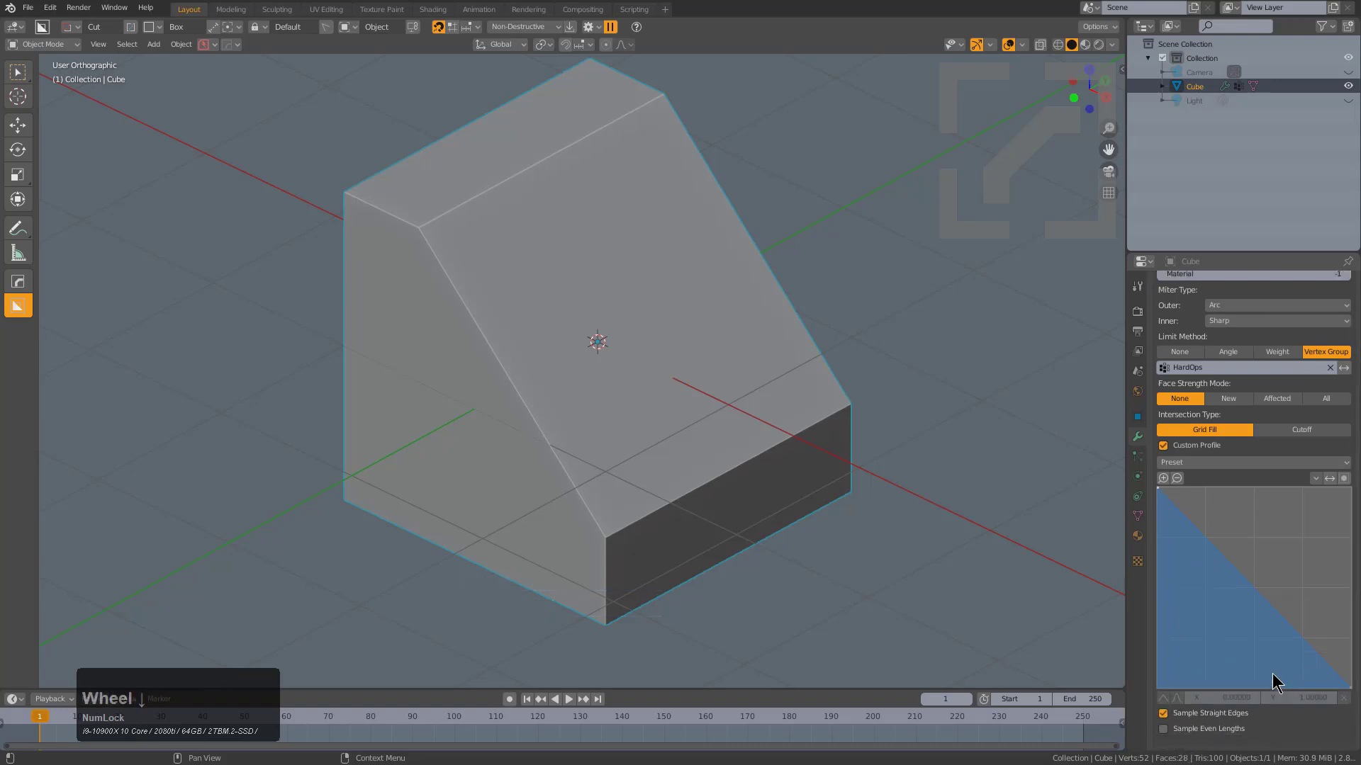
{"action": "left_click", "coordinate": [1179, 509]}
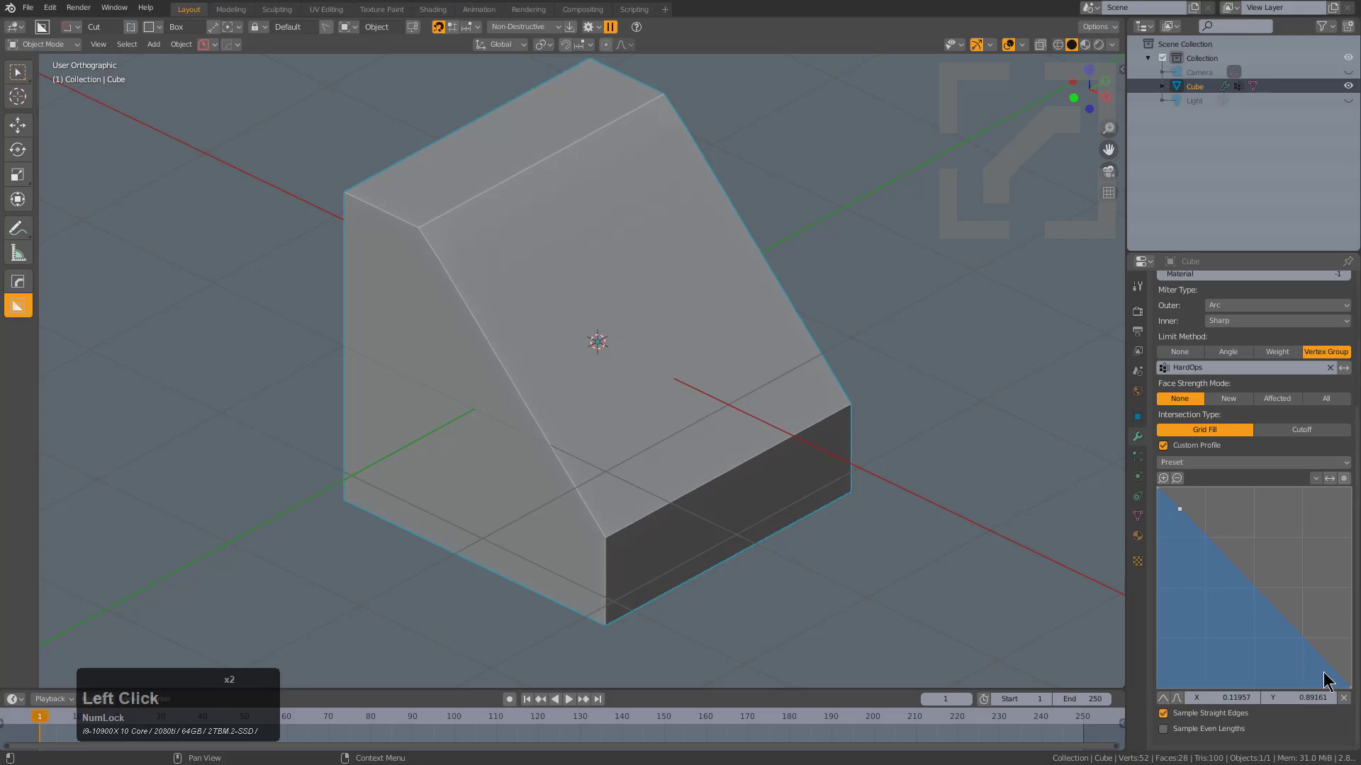
{"action": "left_click", "coordinate": [1162, 698]}
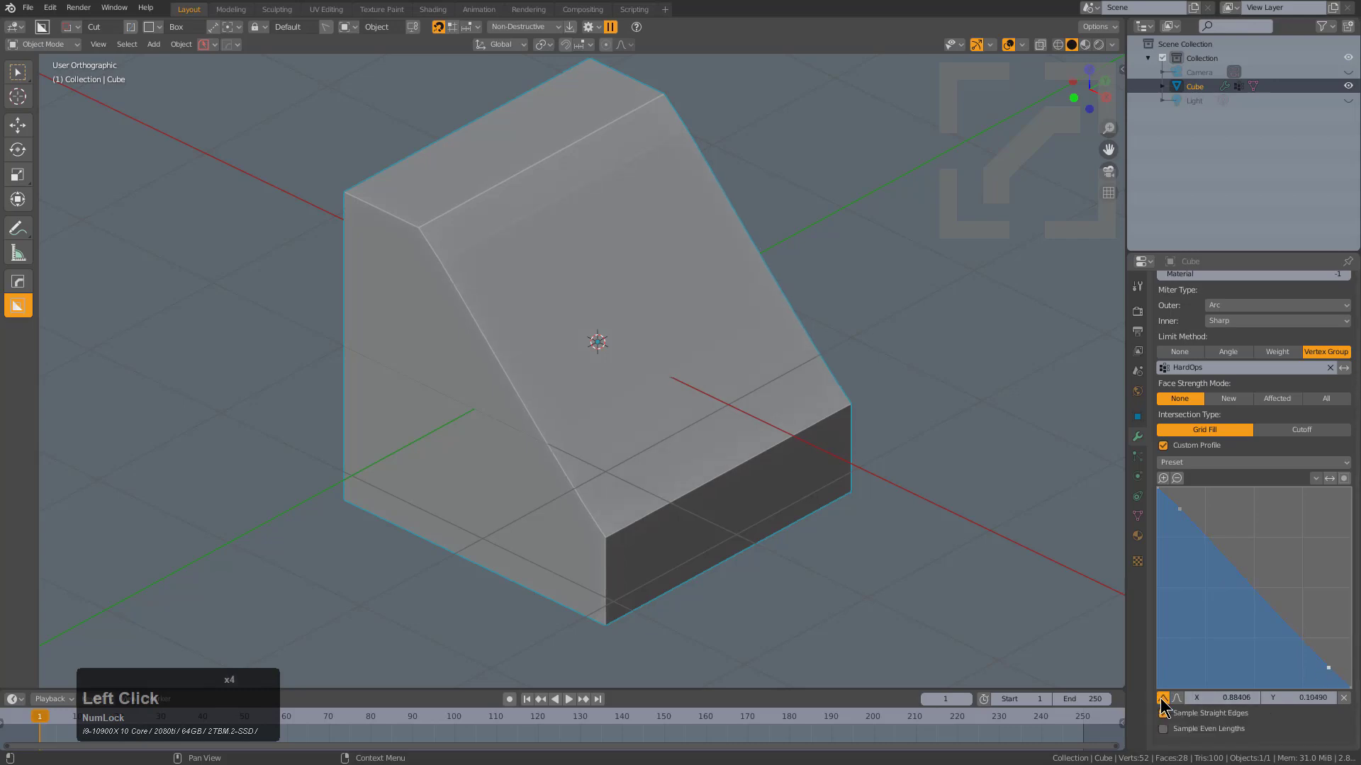
Add and move points along the middle of the bevel profile to form a staircase, with one corner at about X 0.34, Y 0.70
{"action": "left_click", "coordinate": [1350, 687]}
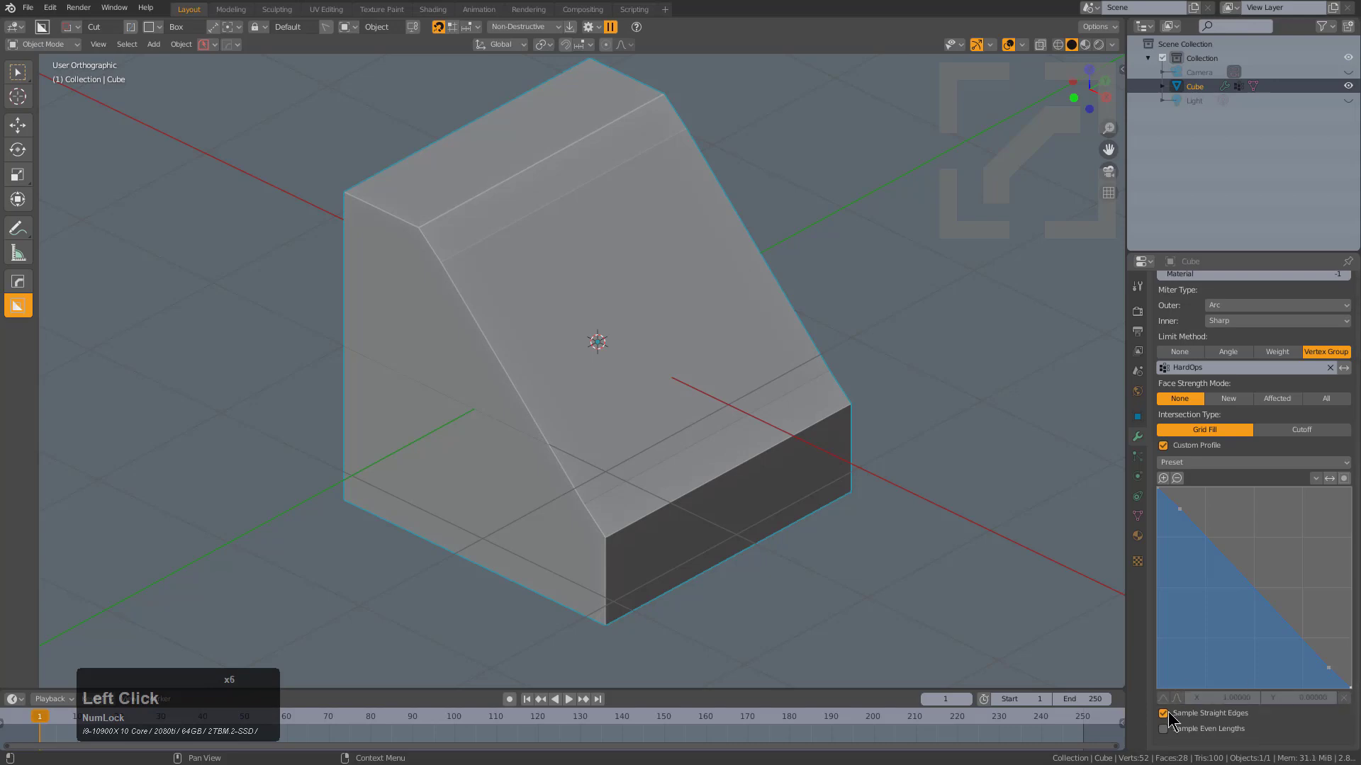
{"action": "left_click_drag", "start_coordinate": [1308, 652], "coordinate": [1213, 599]}
{"action": "mouse_move", "coordinate": [1217, 551]}
{"action": "left_mouse_down"}
{"action": "mouse_move", "coordinate": [1179, 546]}
{"action": "mouse_move", "coordinate": [1221, 548]}
{"action": "left_mouse_up"}
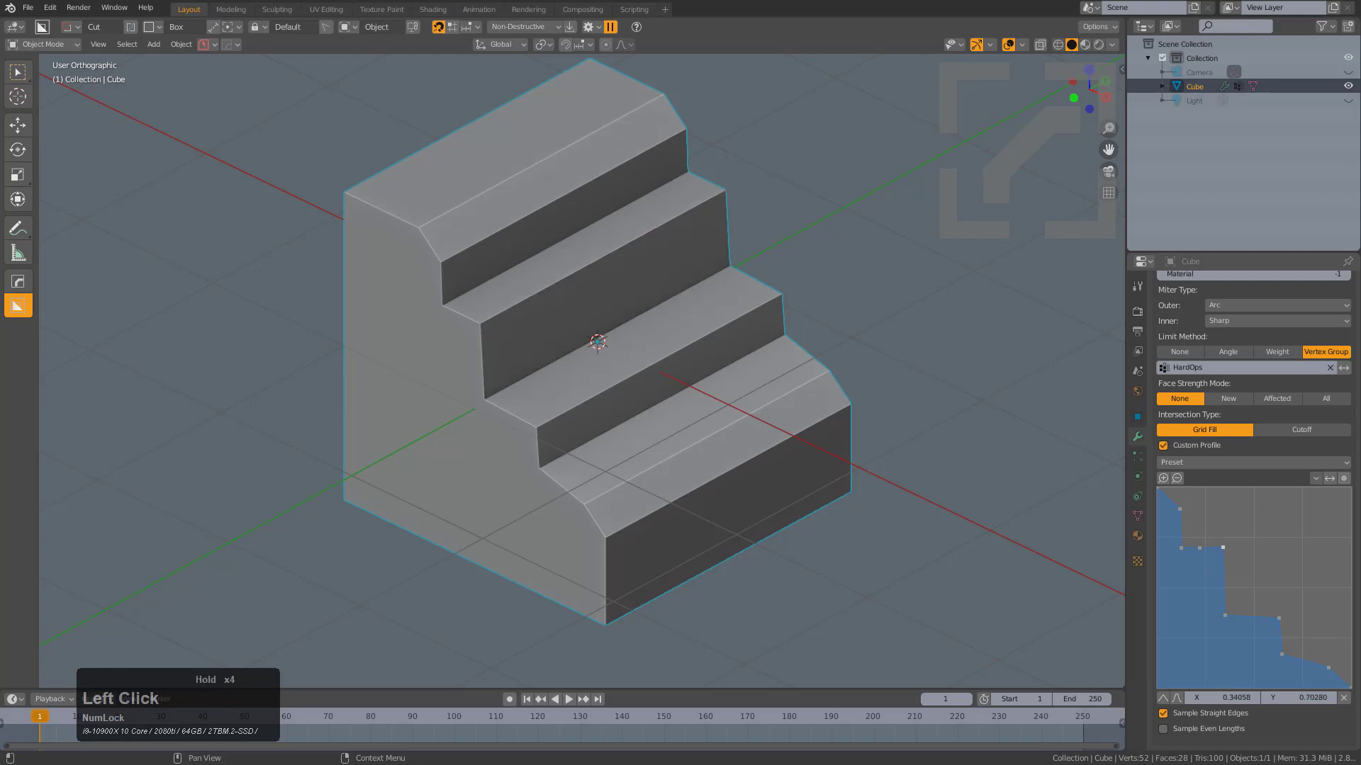
Pull two middle points of the profile's upper step down to about Y 0.55 to form a narrow groove
{"action": "scroll", "coordinate": [1219, 586], "scroll_direction": "up", "scroll_amount": 1}
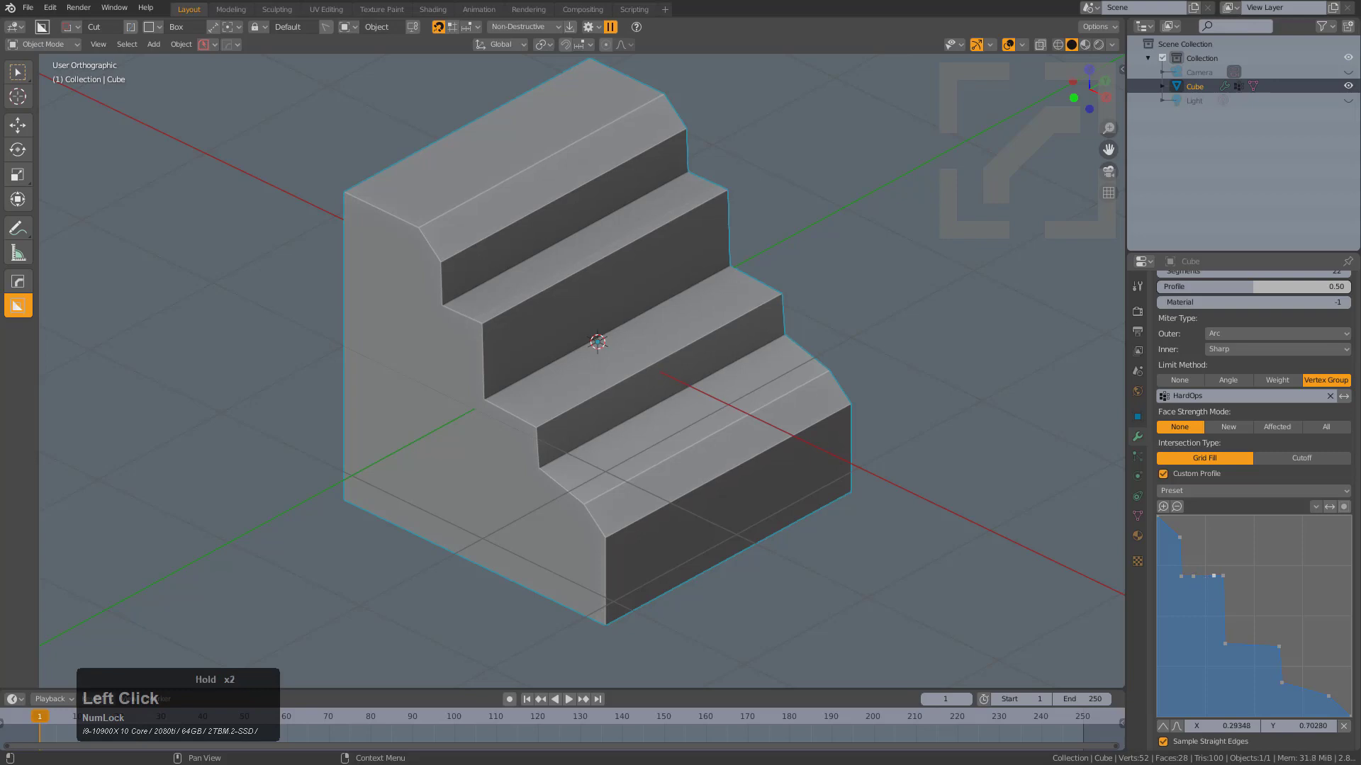
{"action": "scroll", "coordinate": [1215, 594], "scroll_direction": "down", "scroll_amount": 5}
{"action": "scroll", "coordinate": [1214, 593], "scroll_direction": "up", "scroll_amount": 5}
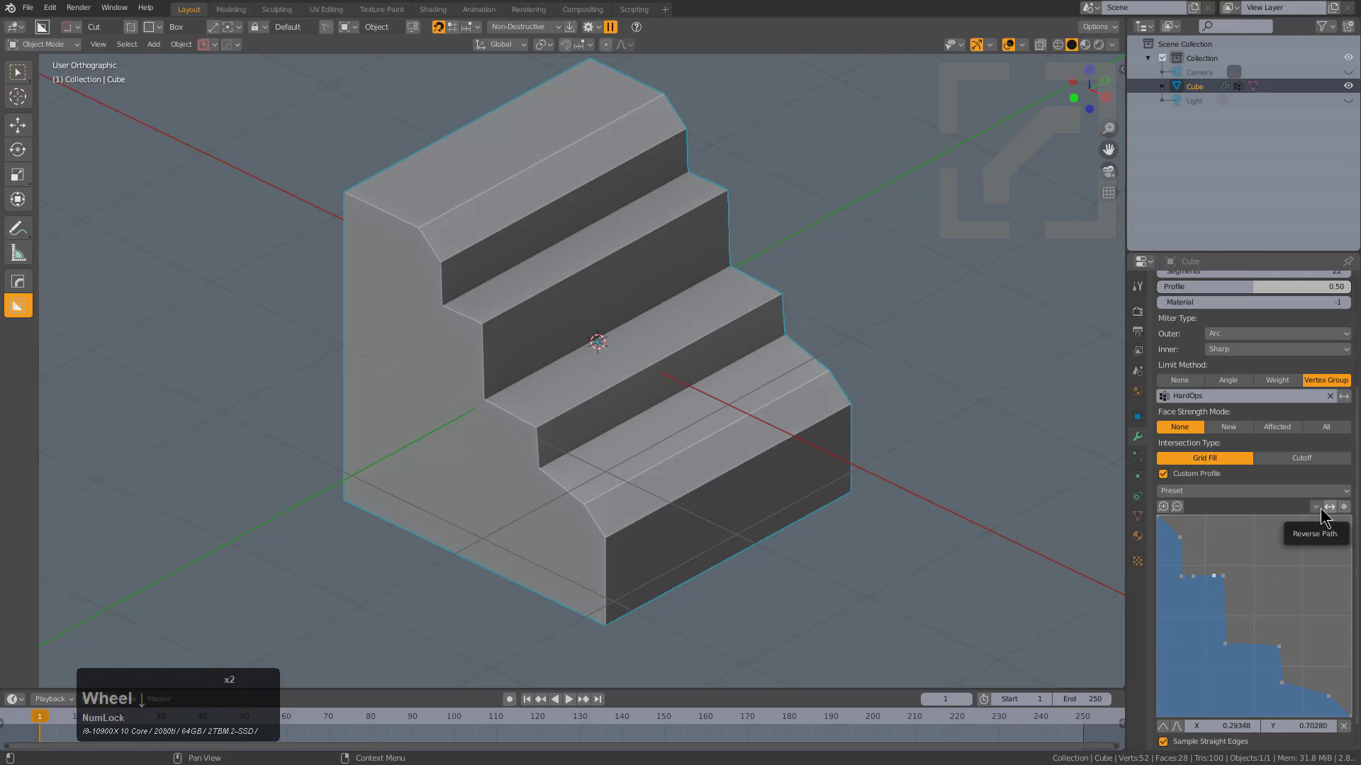
{"action": "left_click", "coordinate": [1163, 506]}
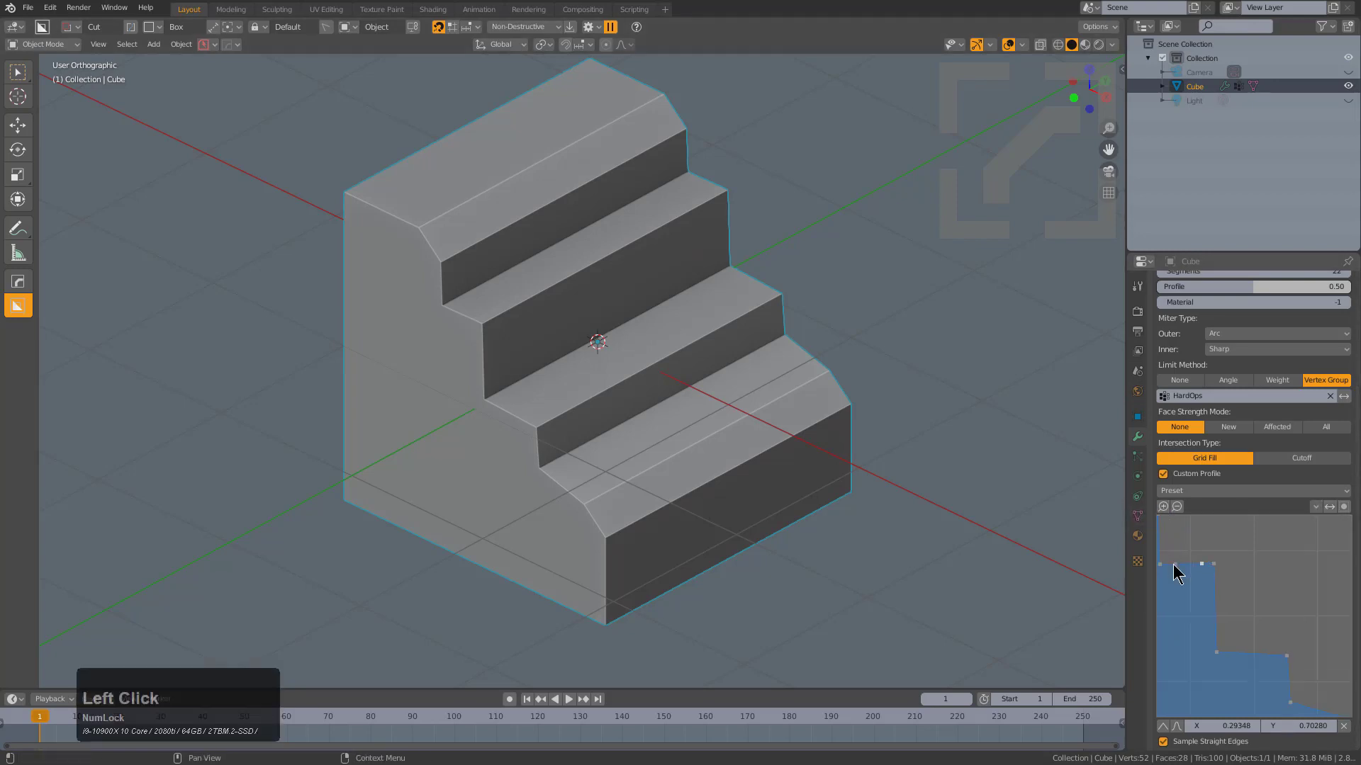
{"action": "left_click_drag", "start_coordinate": [1189, 588], "coordinate": [1192, 600]}
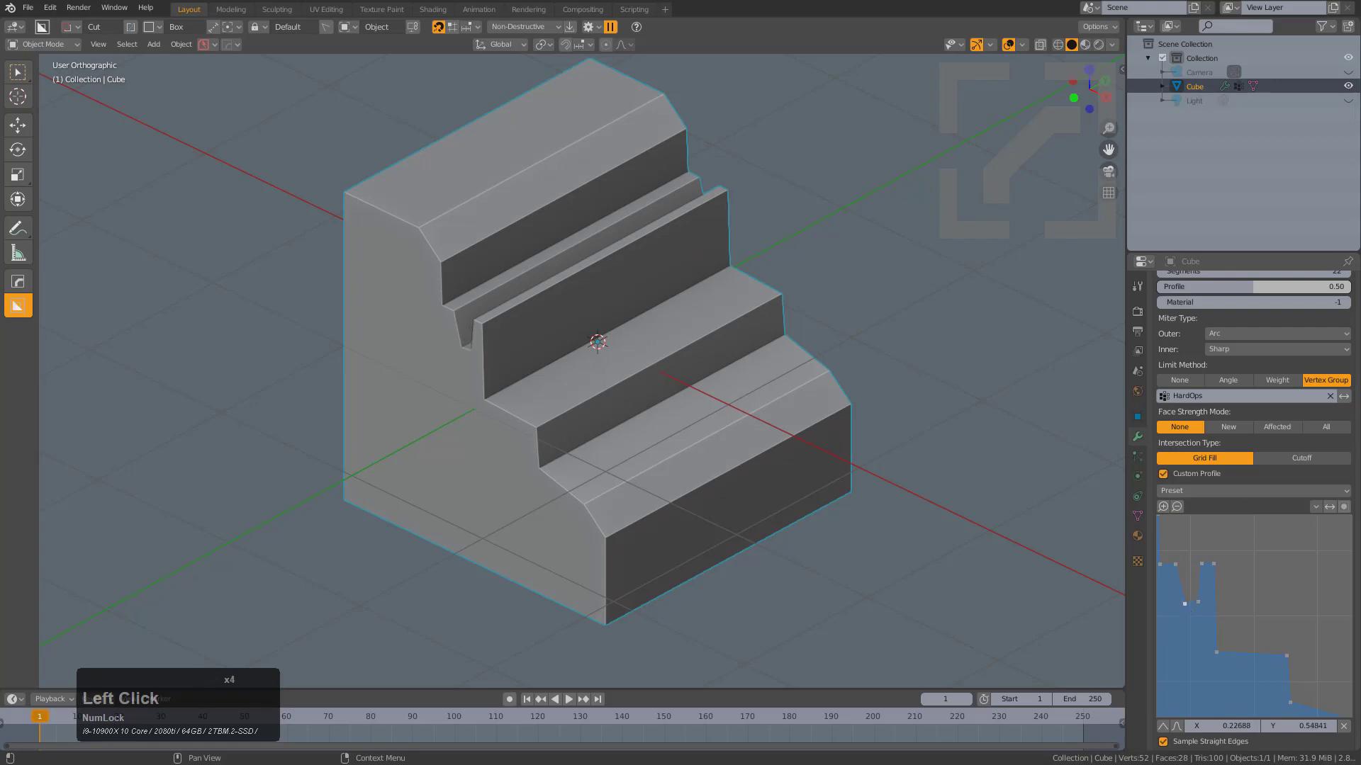
Level the groove floor in the bevel profile and add a lower step ending at about X 0.90, Y 0.19
{"action": "left_click_drag", "start_coordinate": [1197, 598], "coordinate": [1202, 601]}
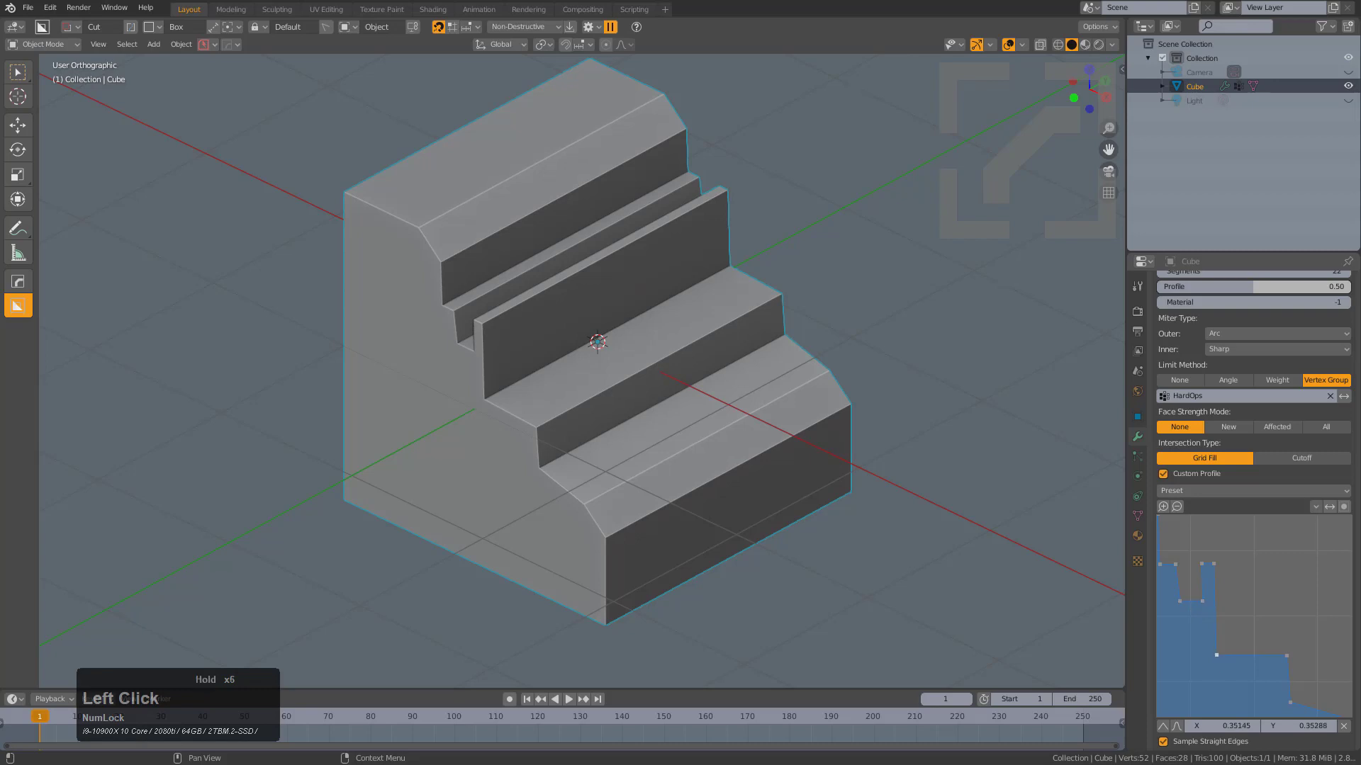
{"action": "scroll", "coordinate": [1279, 670], "scroll_direction": "down", "scroll_amount": 1}
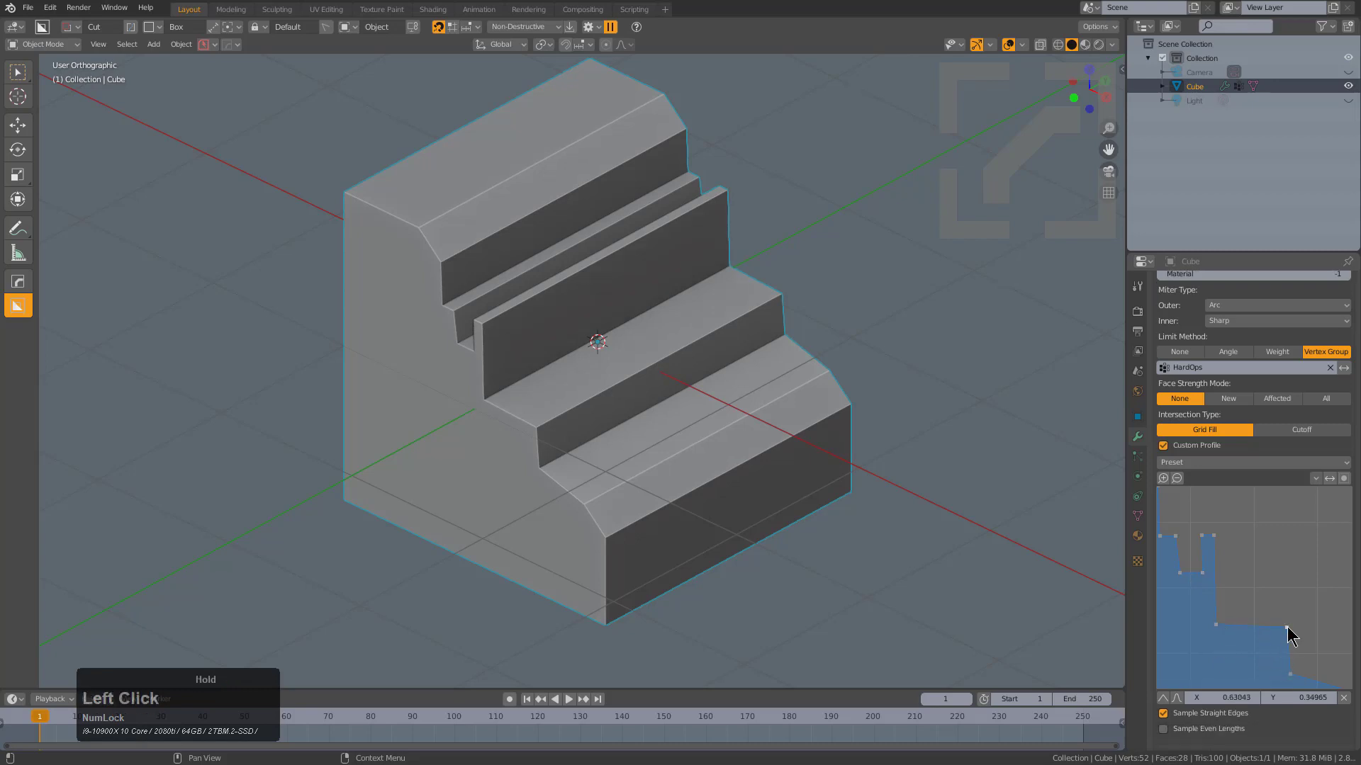
{"action": "left_click", "coordinate": [1311, 677]}
{"action": "left_click", "coordinate": [1311, 678]}
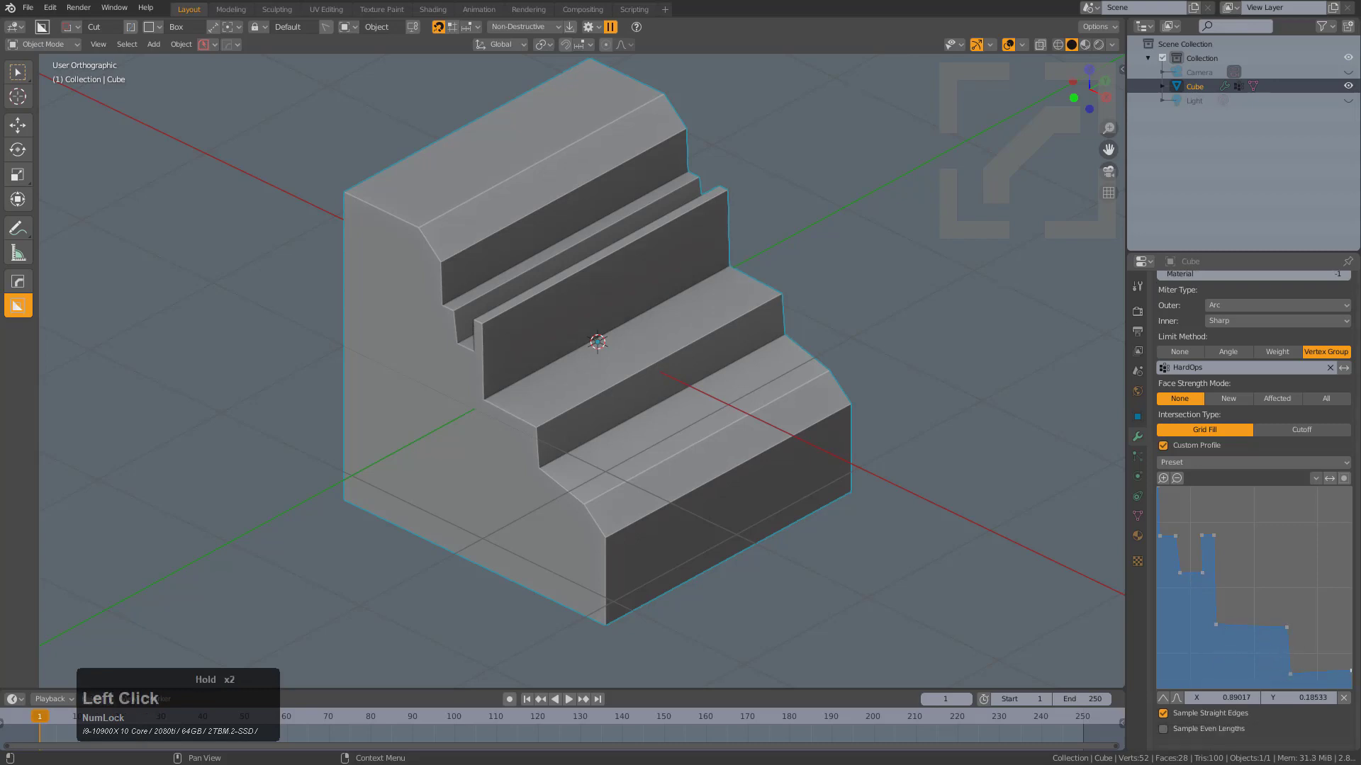
{"action": "left_click_drag", "start_coordinate": [1350, 671], "coordinate": [1350, 669]}
Activate HardOps and adjust the width of the cube's custom-profile bevel to about 1.344 m
{"action": "mouse_move", "coordinate": [650, 441]}
{"action": "middle_mouse_down"}
{"action": "mouse_move", "coordinate": [708, 428]}
{"action": "mouse_move", "coordinate": [665, 428]}
{"action": "middle_mouse_up"}
{"action": "middle_click_drag", "start_coordinate": [660, 356], "coordinate": [679, 423], "text": "shift"}
{"action": "key", "text": "w"}
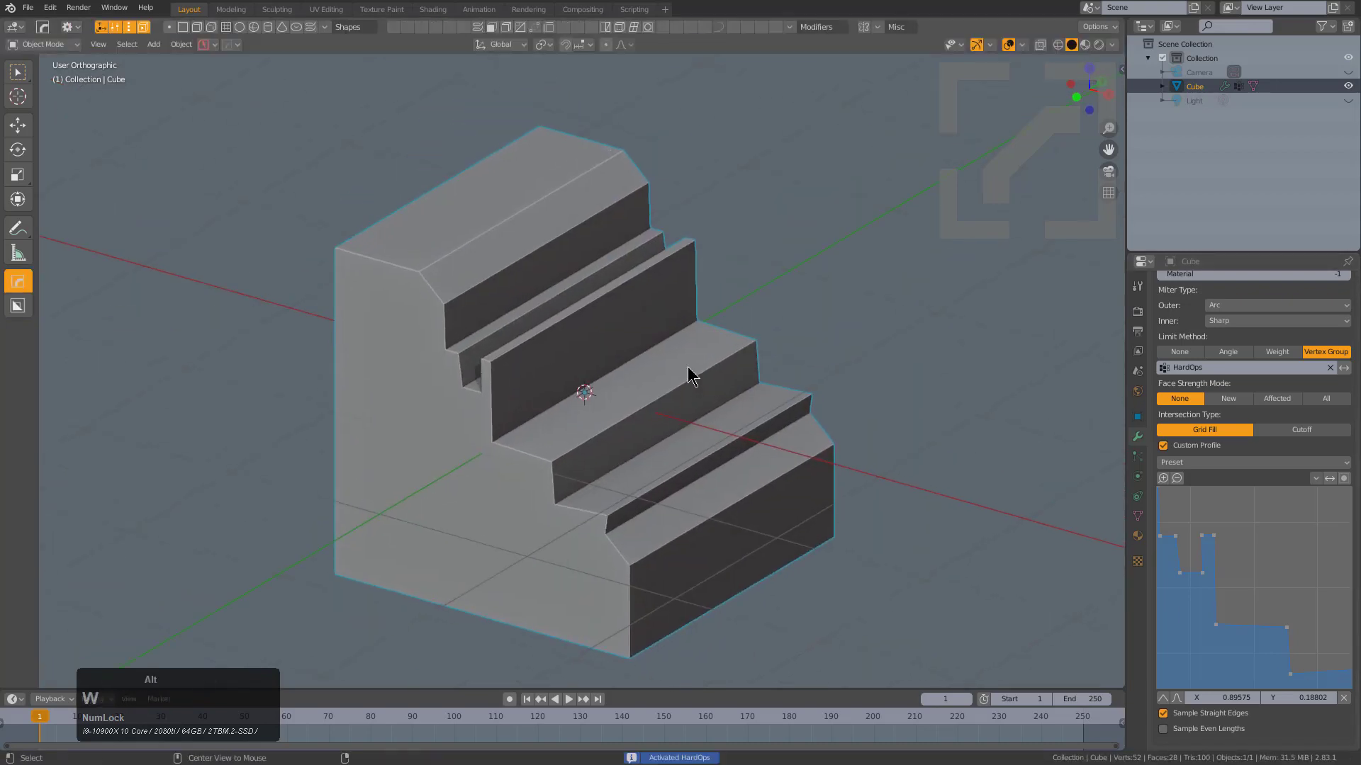
{"action": "scroll", "coordinate": [688, 367], "scroll_direction": "down", "scroll_amount": 1}
{"action": "middle_click_drag", "start_coordinate": [557, 373], "coordinate": [516, 358]}
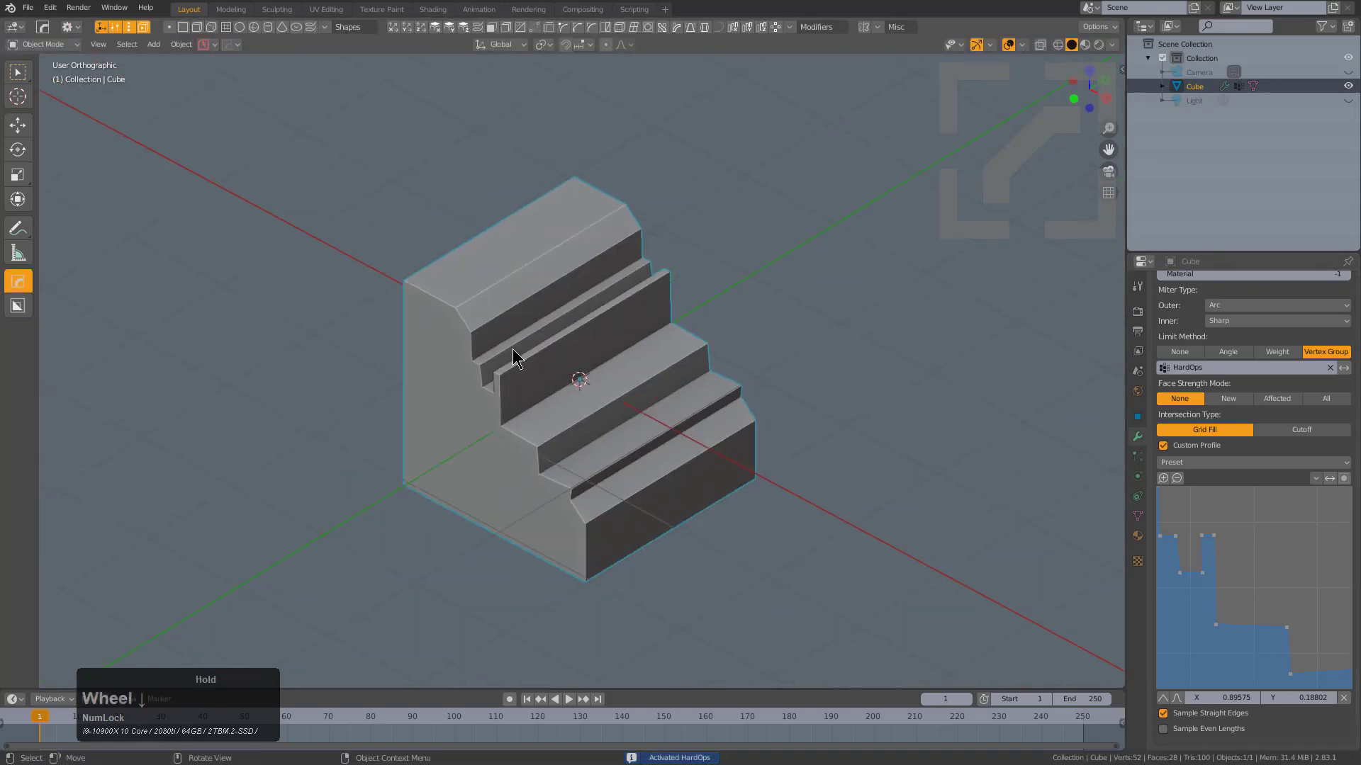
{"action": "left_click", "coordinate": [569, 176], "text": "ctrl"}
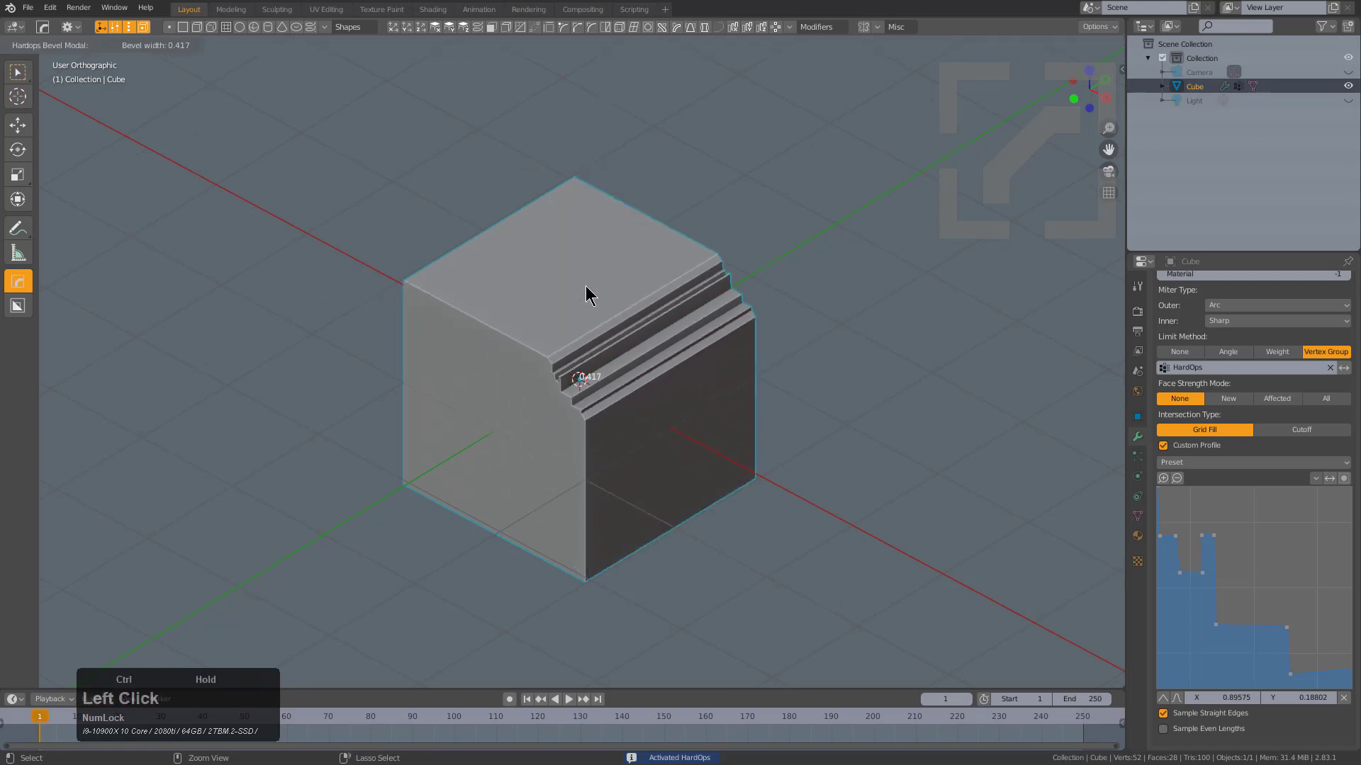
{"action": "left_click_drag", "start_coordinate": [588, 203], "coordinate": [604, 310], "text": "ctrl"}
Add a second HardOps bevel with a 30° angle limit, 3 segments, width 0.011 and profile 0.50
{"action": "scroll", "coordinate": [601, 300], "scroll_direction": "up", "scroll_amount": 8}
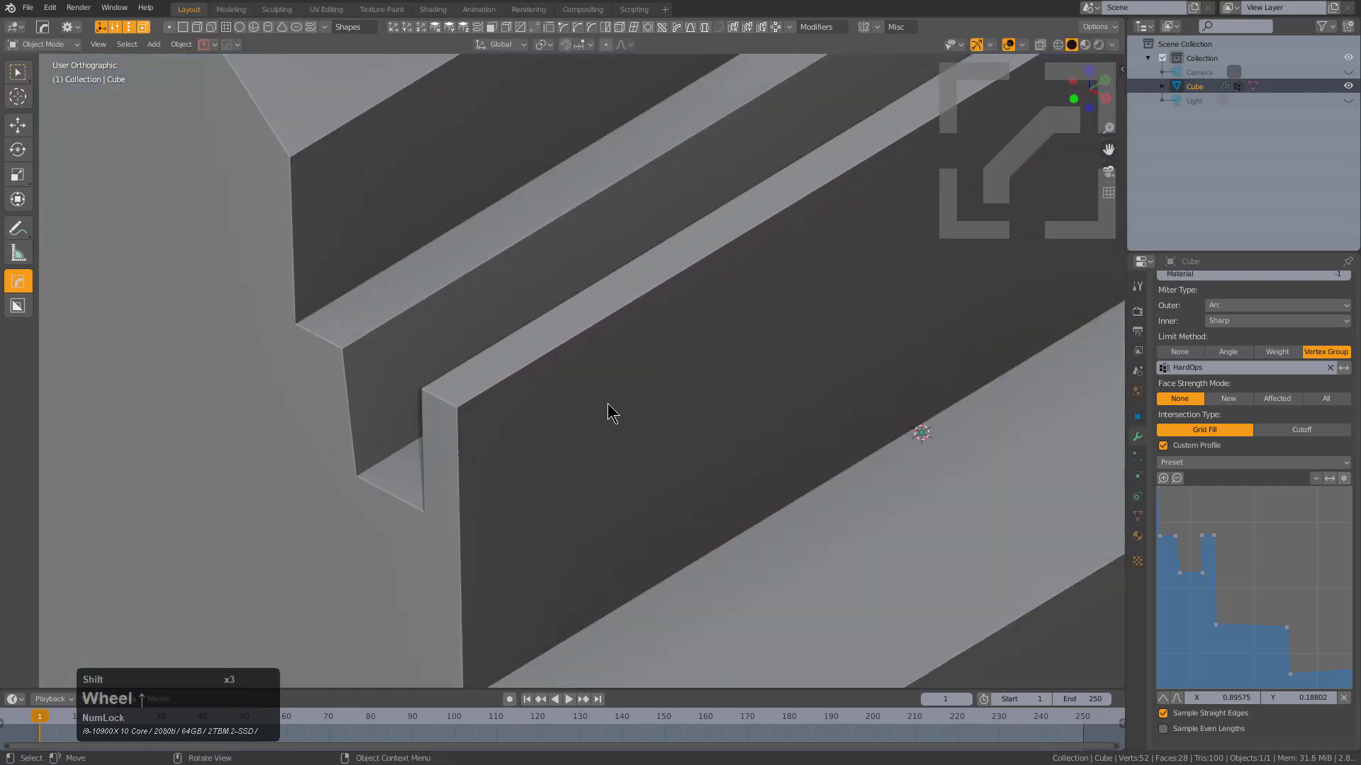
{"action": "key", "text": "shift+q"}
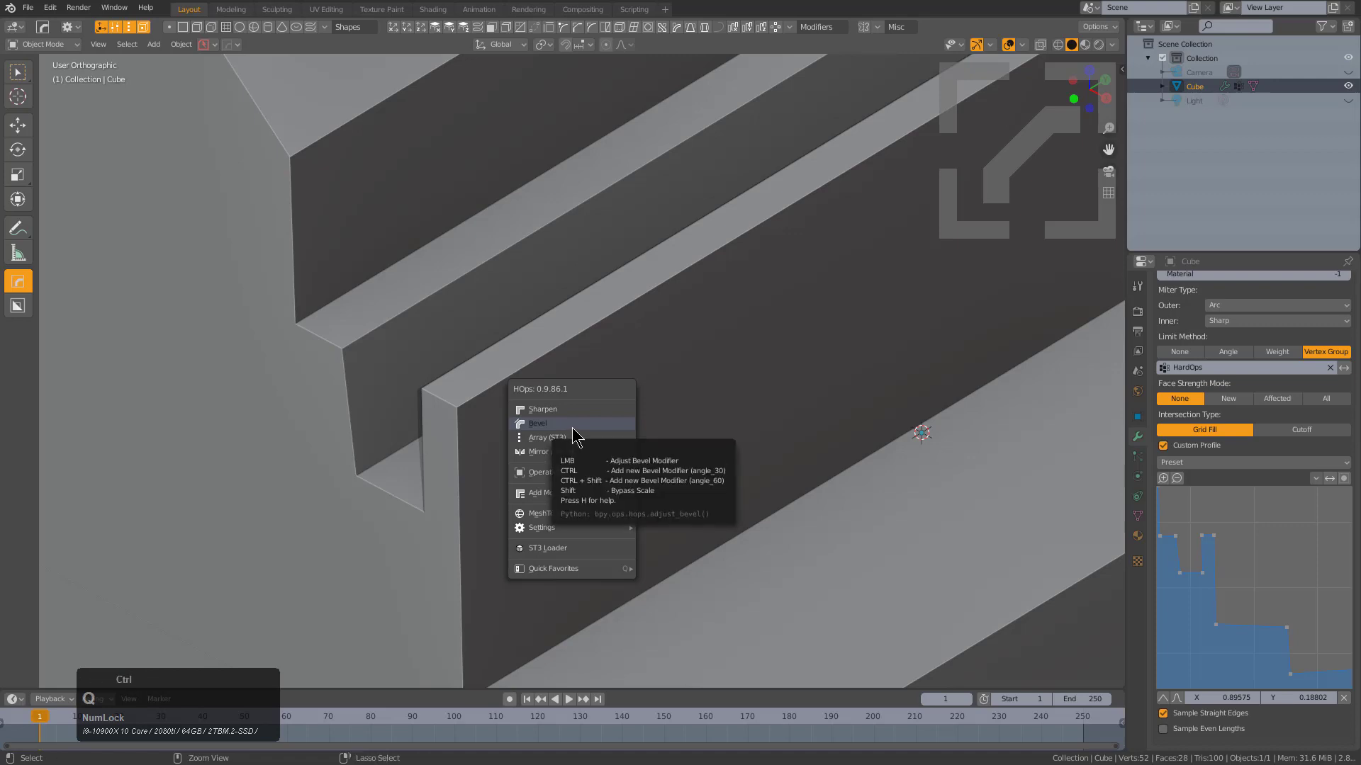
{"action": "left_click", "coordinate": [571, 428]}
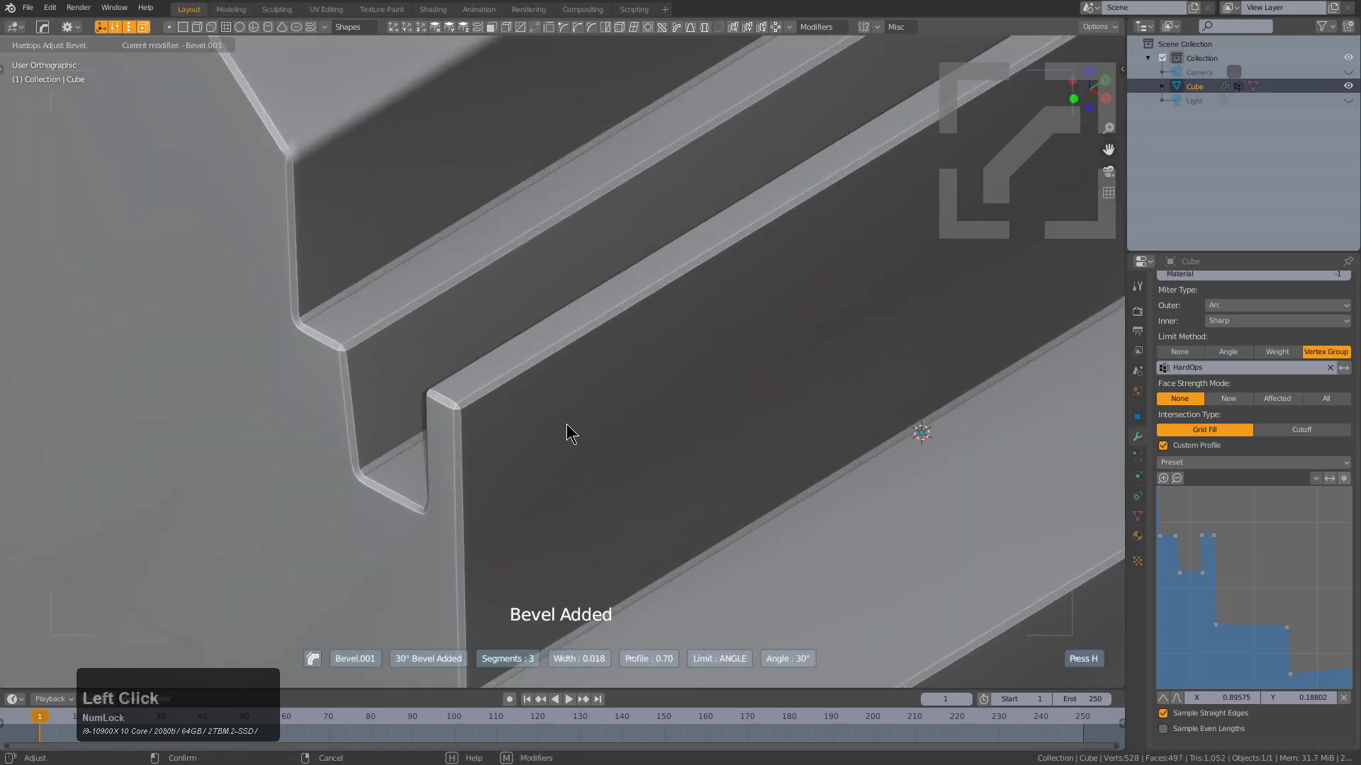
{"action": "key", "text": "1"}
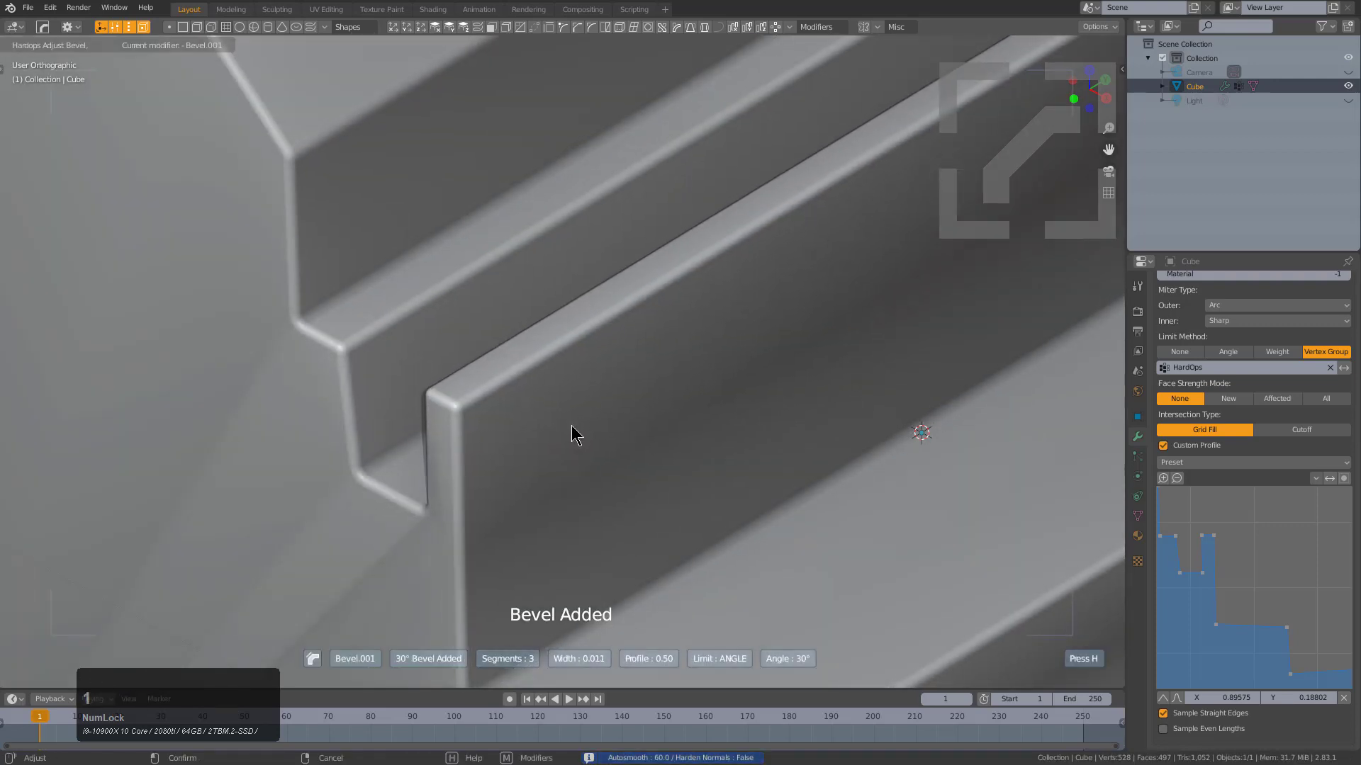
{"action": "left_click", "coordinate": [572, 425]}
Add a Weighted Normal modifier to the stepped cube through HardOps Sharpen and copy the object
{"action": "scroll", "coordinate": [771, 371], "scroll_direction": "down", "scroll_amount": 5}
{"action": "key", "text": "q"}
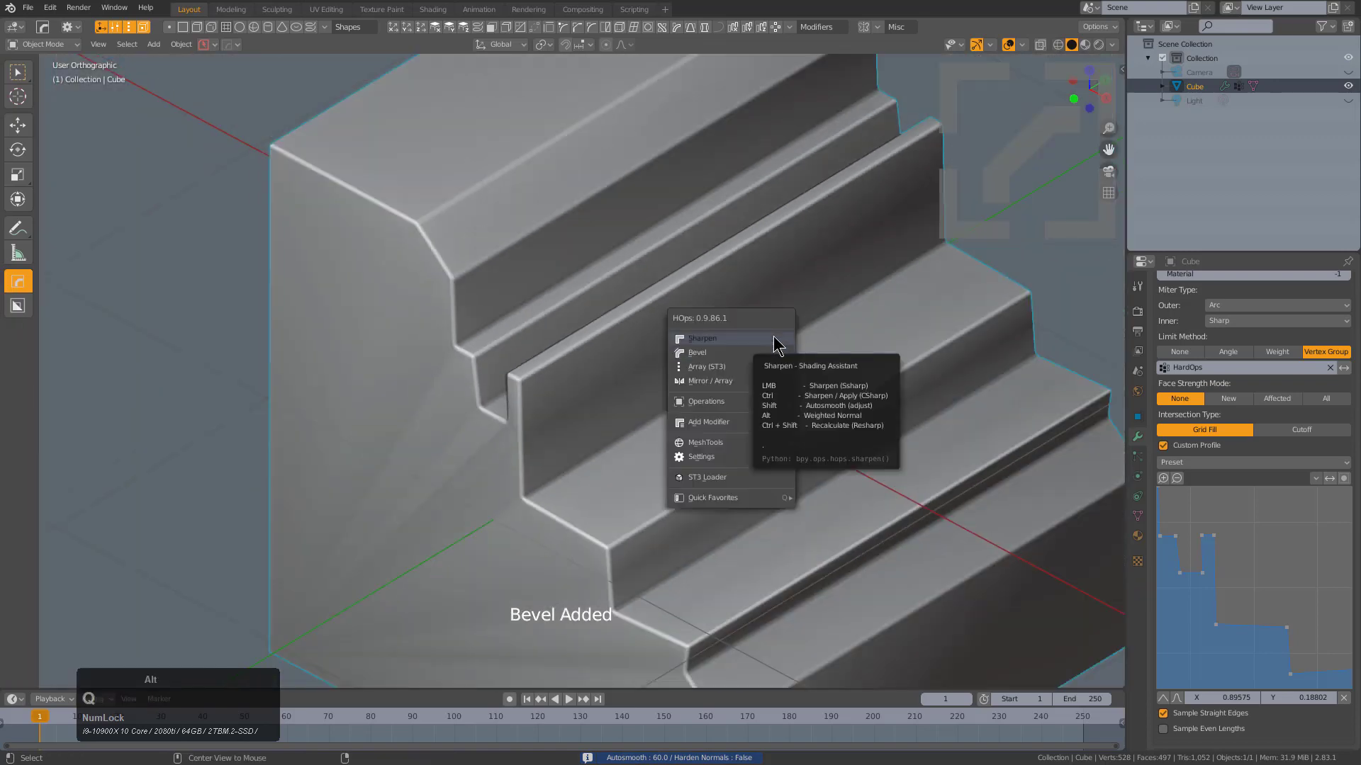
{"action": "left_click", "coordinate": [778, 345], "text": "alt"}
{"action": "middle_click_drag", "start_coordinate": [767, 340], "coordinate": [482, 445]}
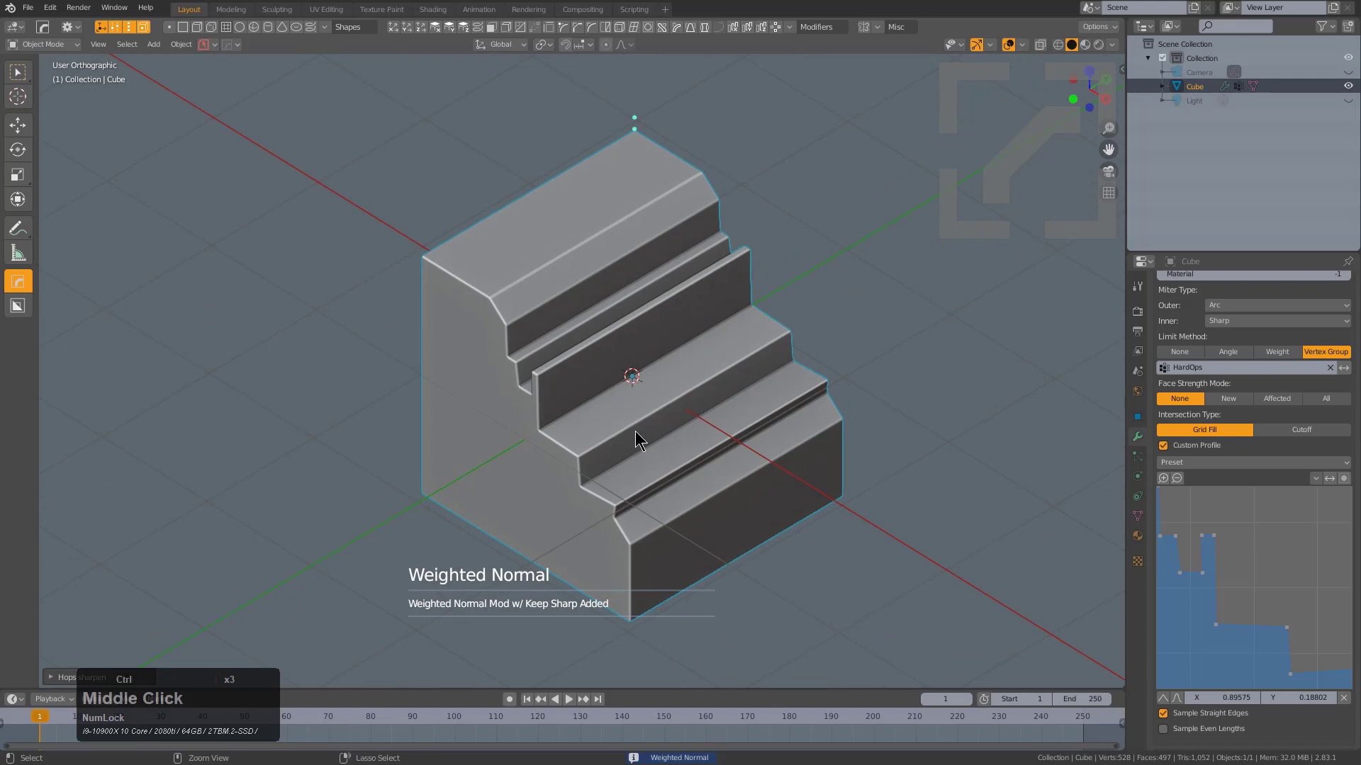
{"action": "key", "text": "ctrl+c"}
Add a new cube on the upper chamfer of the steps and scale it to about 0.267
{"action": "middle_click_drag", "start_coordinate": [671, 512], "coordinate": [577, 271]}
{"action": "scroll", "coordinate": [519, 220], "scroll_direction": "up", "scroll_amount": 3}
{"action": "key", "text": "shift+a"}
{"action": "mouse_move", "coordinate": [523, 214]}
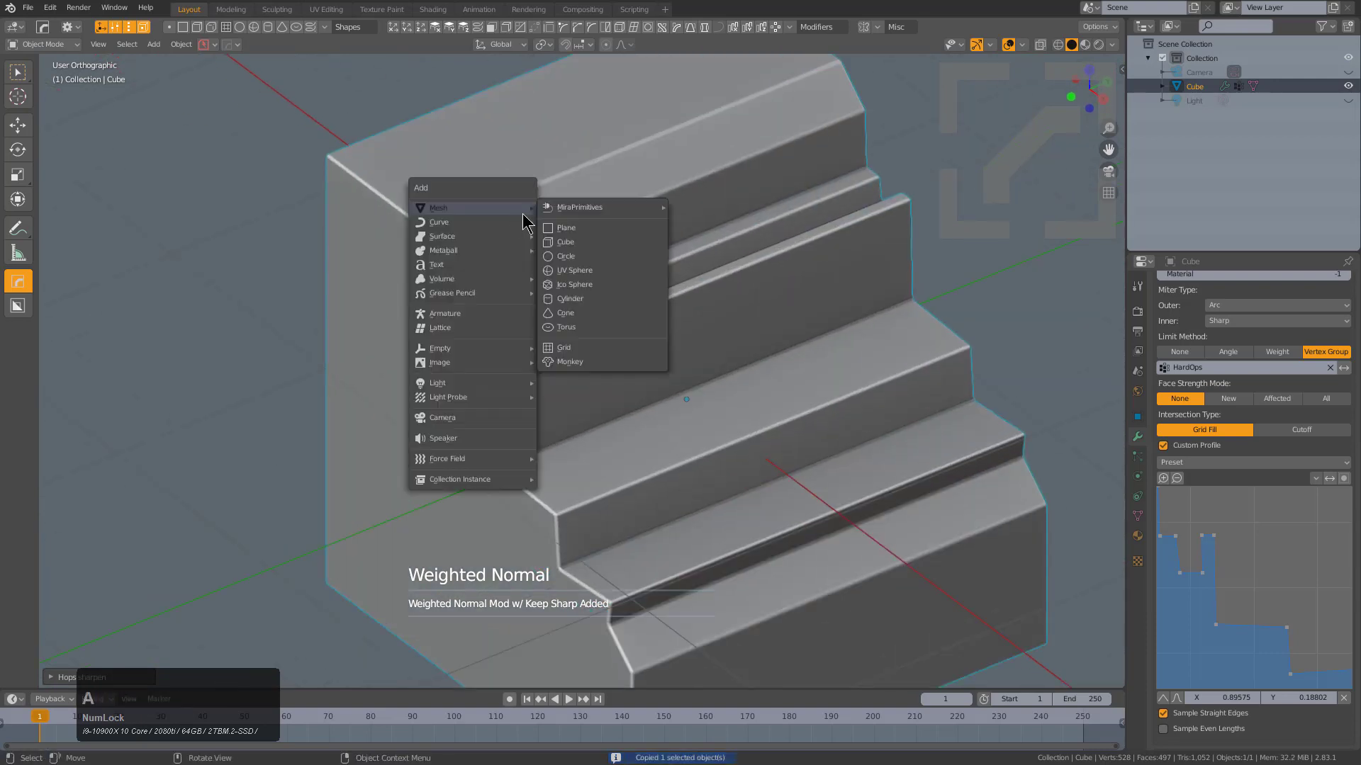
{"action": "left_click", "coordinate": [572, 242]}
{"action": "key", "text": "s"}
{"action": "left_click", "coordinate": [575, 266]}
{"action": "key", "text": "g"}
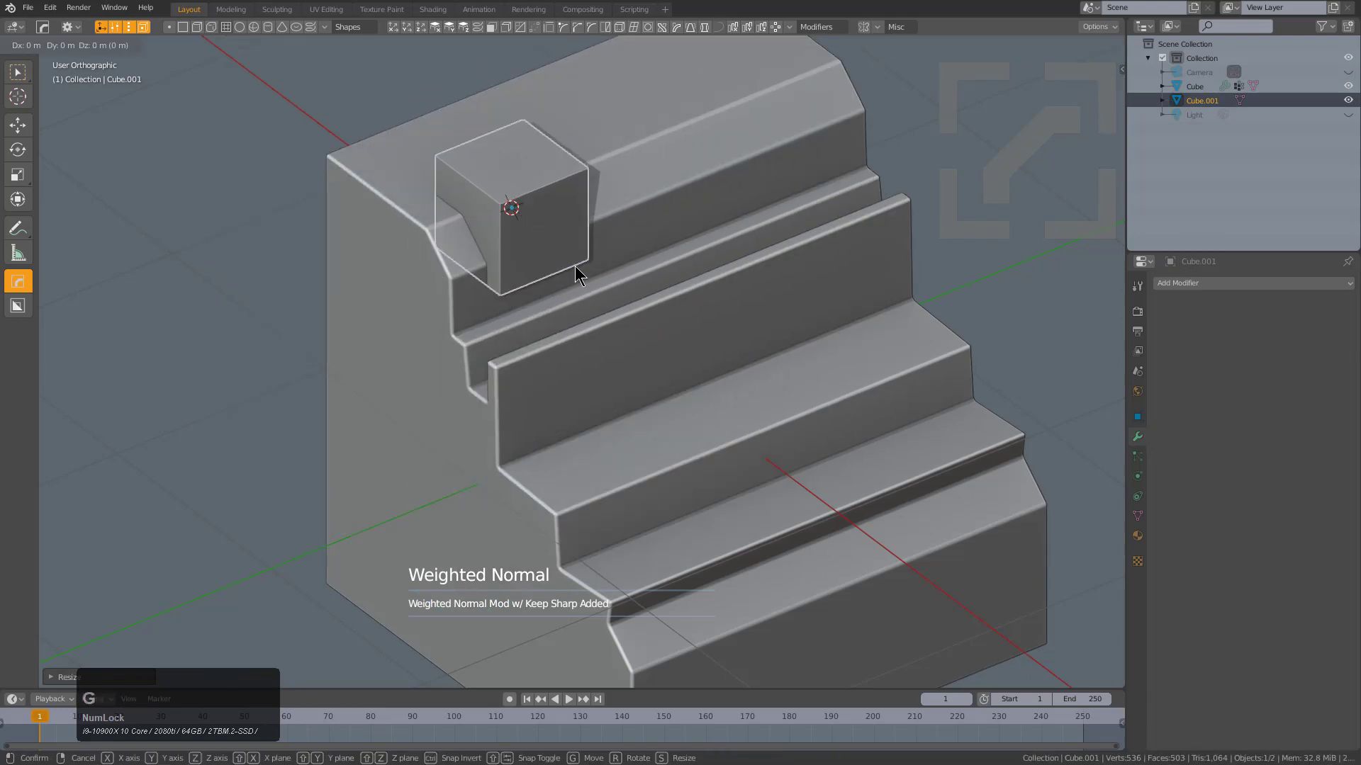
{"action": "right_click", "coordinate": [575, 266]}
{"action": "key", "text": "s"}
{"action": "left_click", "coordinate": [628, 312]}
Select the stepped cube together with the small cube and copy both objects
{"action": "left_click", "coordinate": [669, 241], "text": "shift"}
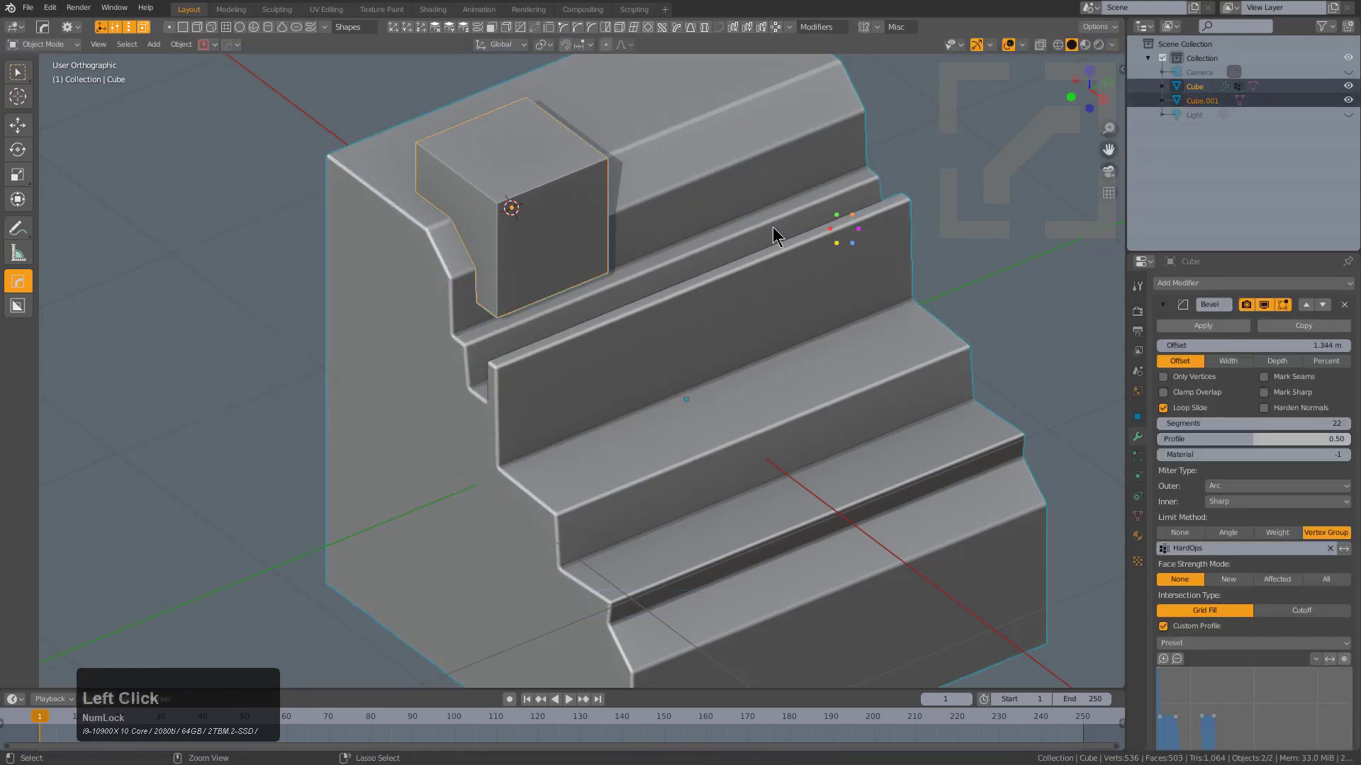
{"action": "key", "text": "ctrl+c"}
{"action": "middle_click_drag", "start_coordinate": [617, 354], "coordinate": [619, 346]}
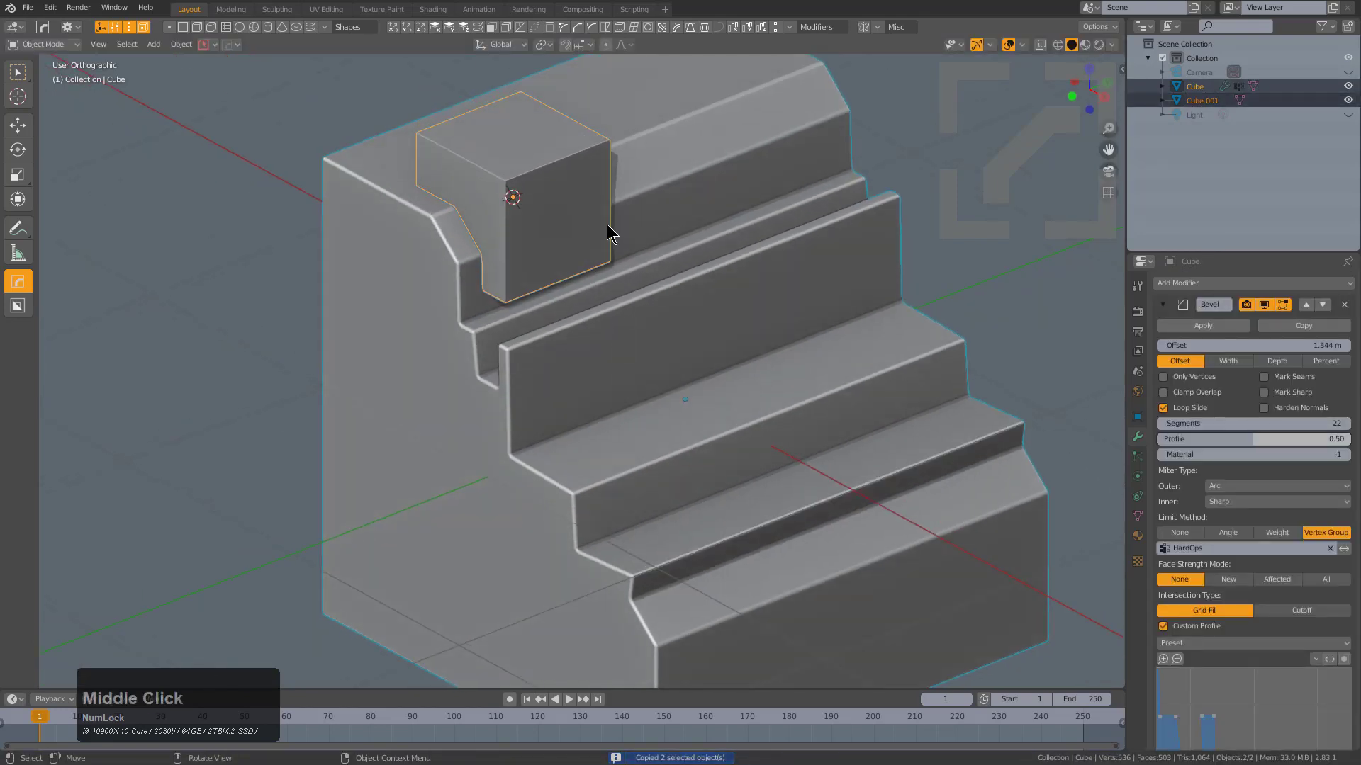
Try to cut the small cube out of the stepped cube with a HardOps Difference boolean, and undo it
{"action": "left_click", "coordinate": [579, 194]}
{"action": "key", "text": "q"}
{"action": "left_click", "coordinate": [848, 178]}
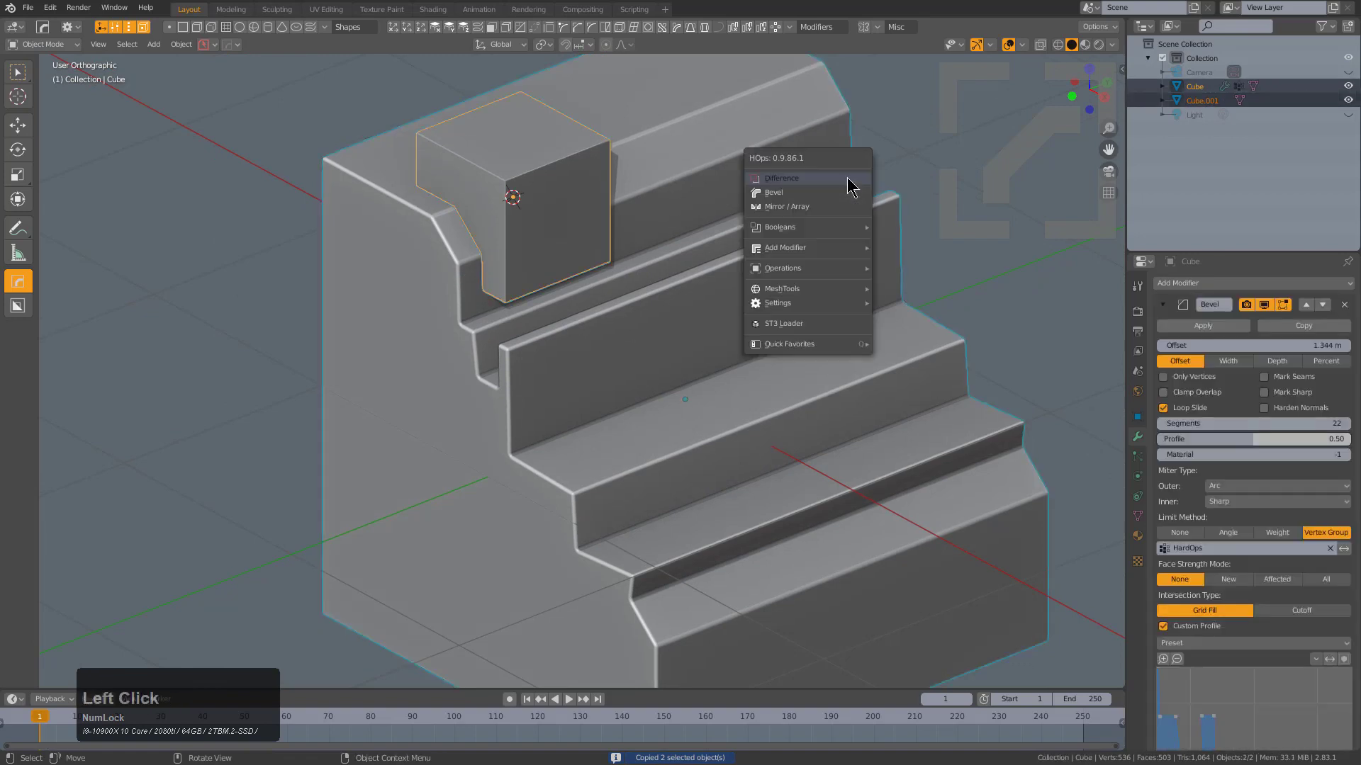
{"action": "middle_click_drag", "start_coordinate": [517, 351], "coordinate": [485, 350]}
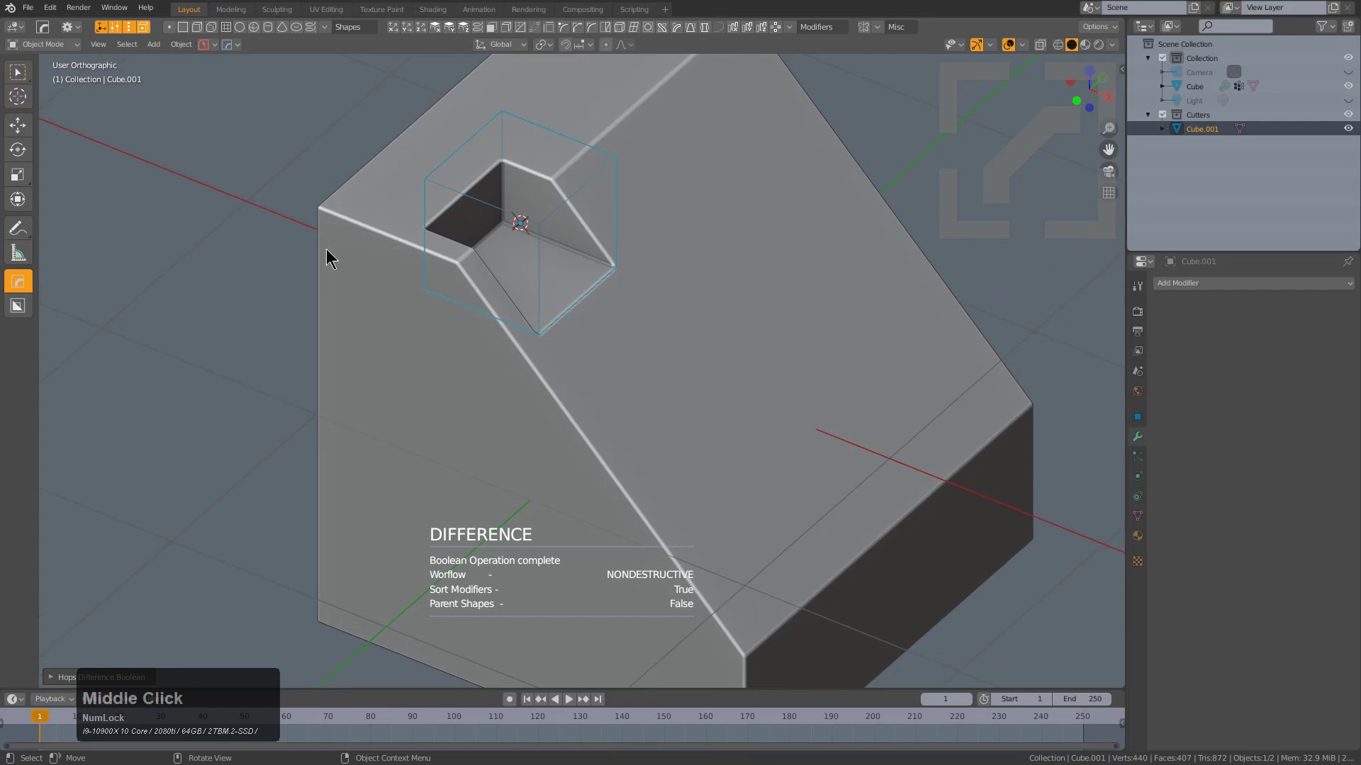
{"action": "middle_click_drag", "start_coordinate": [729, 587], "coordinate": [743, 557]}
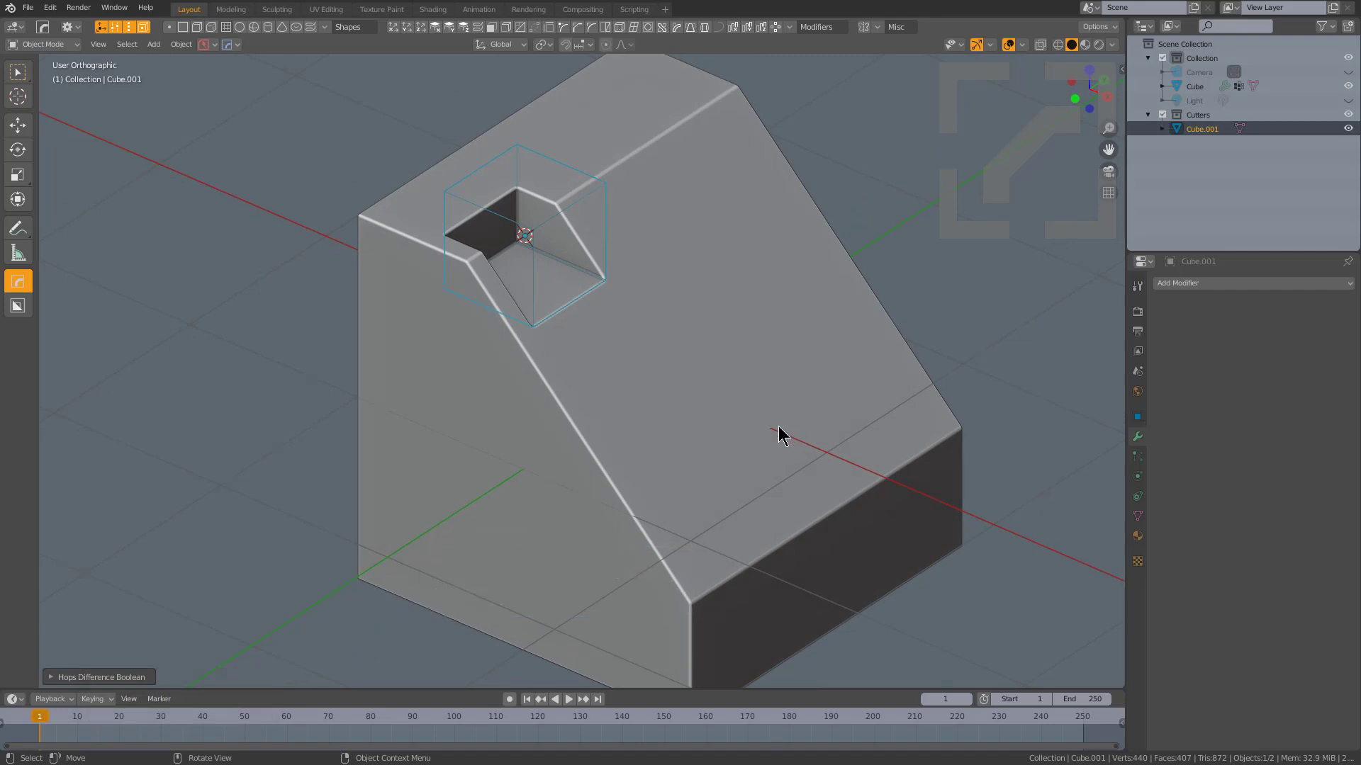
{"action": "middle_click_drag", "start_coordinate": [779, 434], "coordinate": [766, 449]}
{"action": "scroll", "coordinate": [765, 443], "scroll_direction": "down", "scroll_amount": 2}
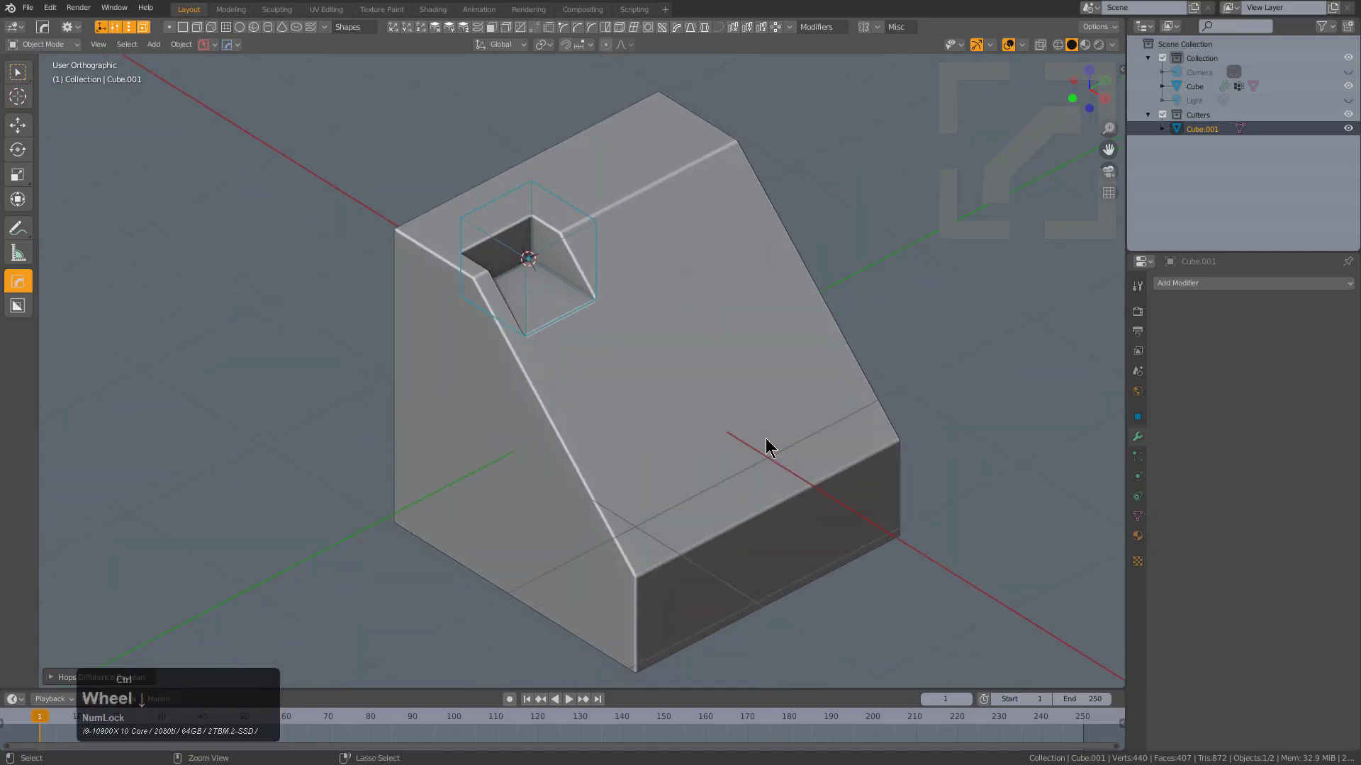
{"action": "key", "text": "ctrl+z"}
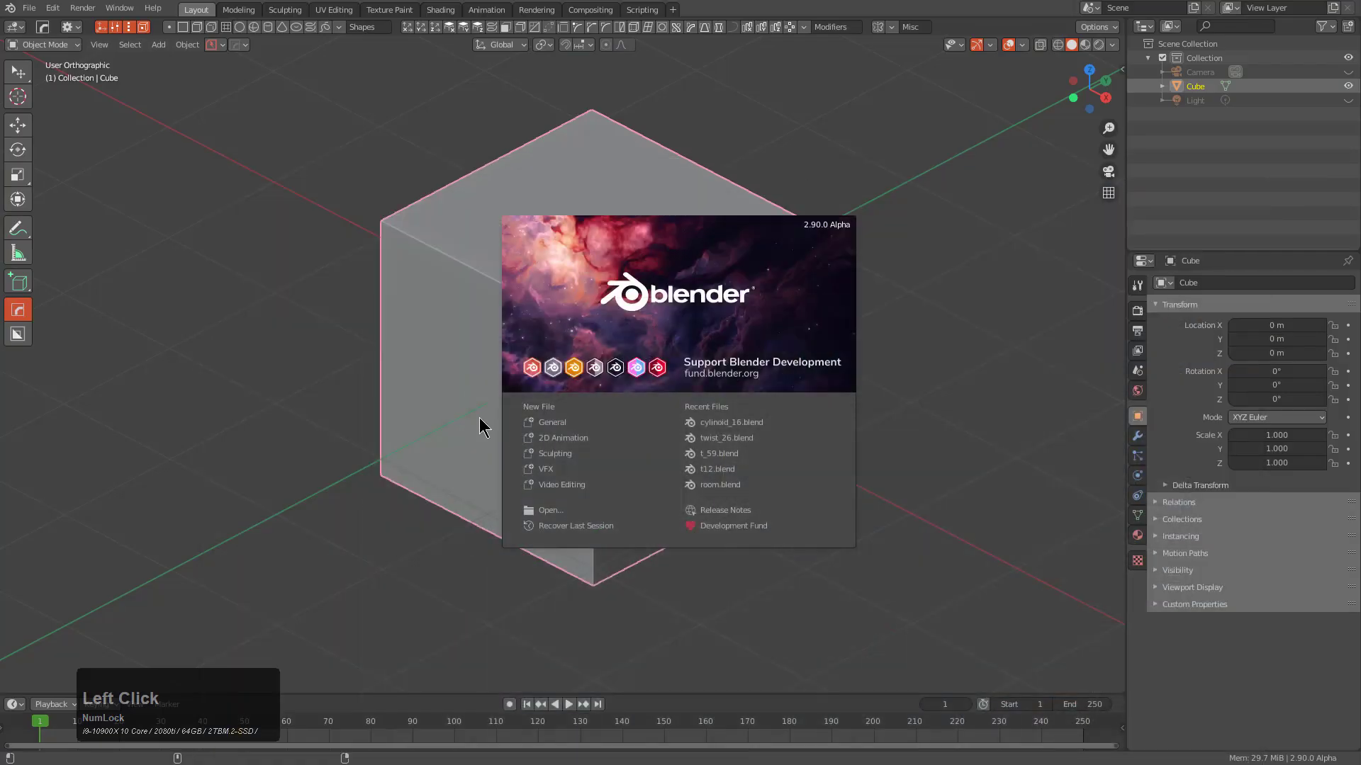
Switch to a fresh Blender 2.90 session, dismiss the splash screen and delete the default cube
{"action": "left_click", "coordinate": [469, 379]}
{"action": "middle_click_drag", "start_coordinate": [468, 383], "coordinate": [606, 409]}
{"action": "key", "text": "x"}
{"action": "left_click", "coordinate": [577, 402]}
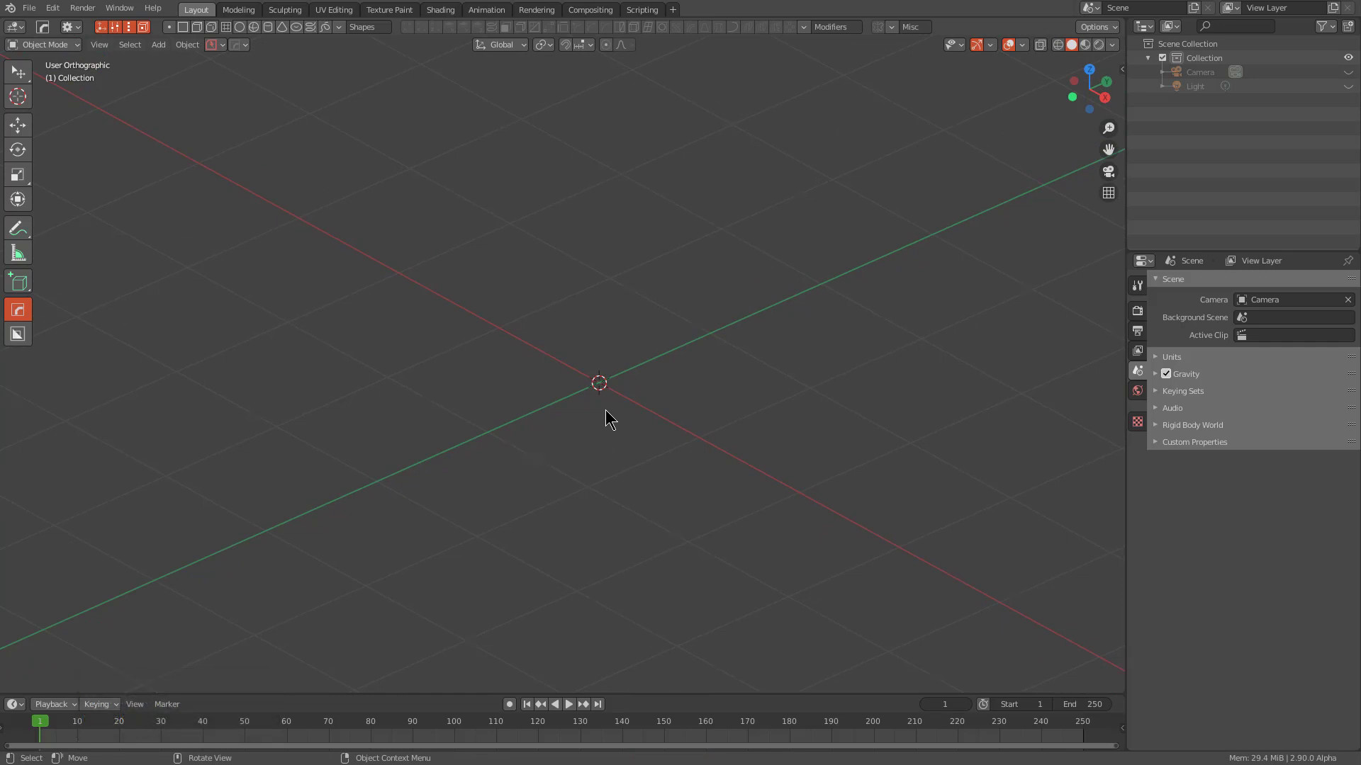
Paste the two copied objects into the empty scene and deselect everything
{"action": "middle_click_drag", "start_coordinate": [605, 410], "coordinate": [618, 432]}
{"action": "scroll", "coordinate": [618, 434], "scroll_direction": "up", "scroll_amount": 1}
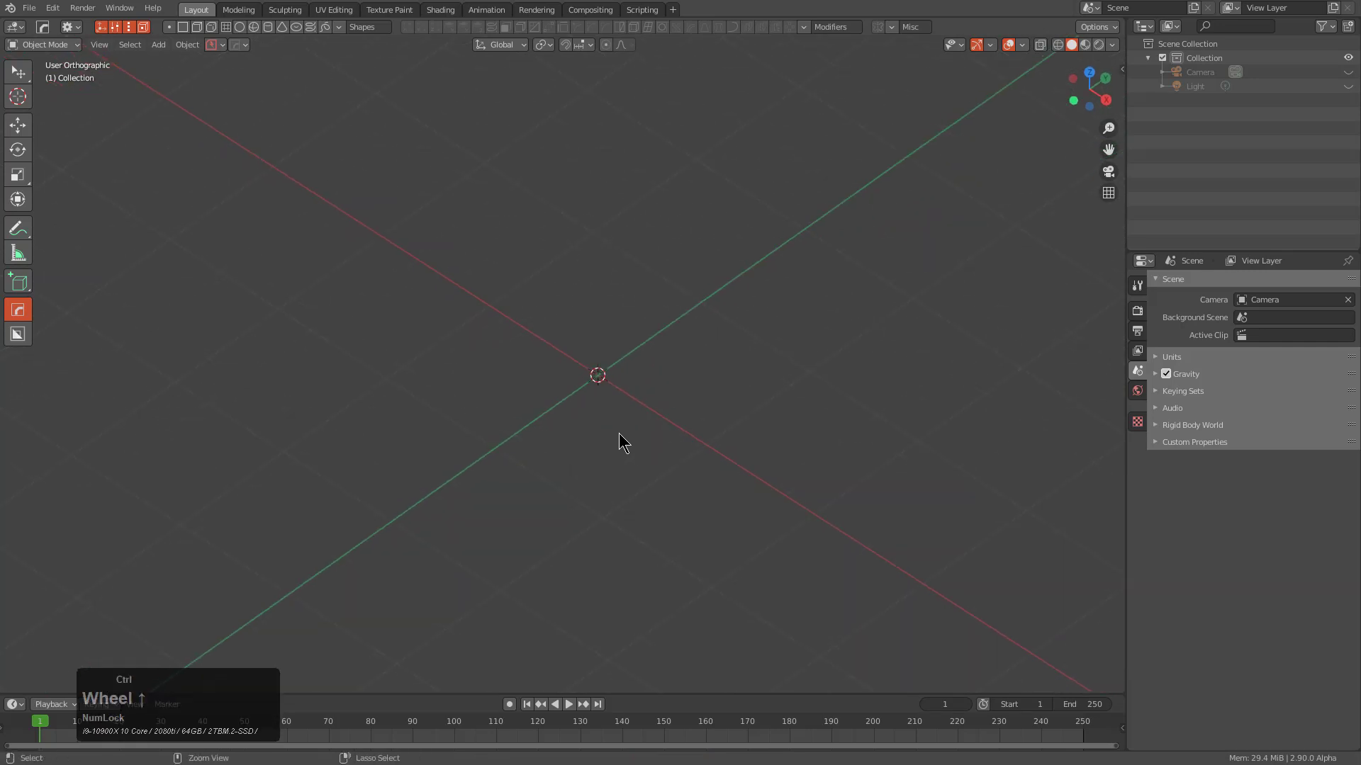
{"action": "key", "text": "ctrl+v"}
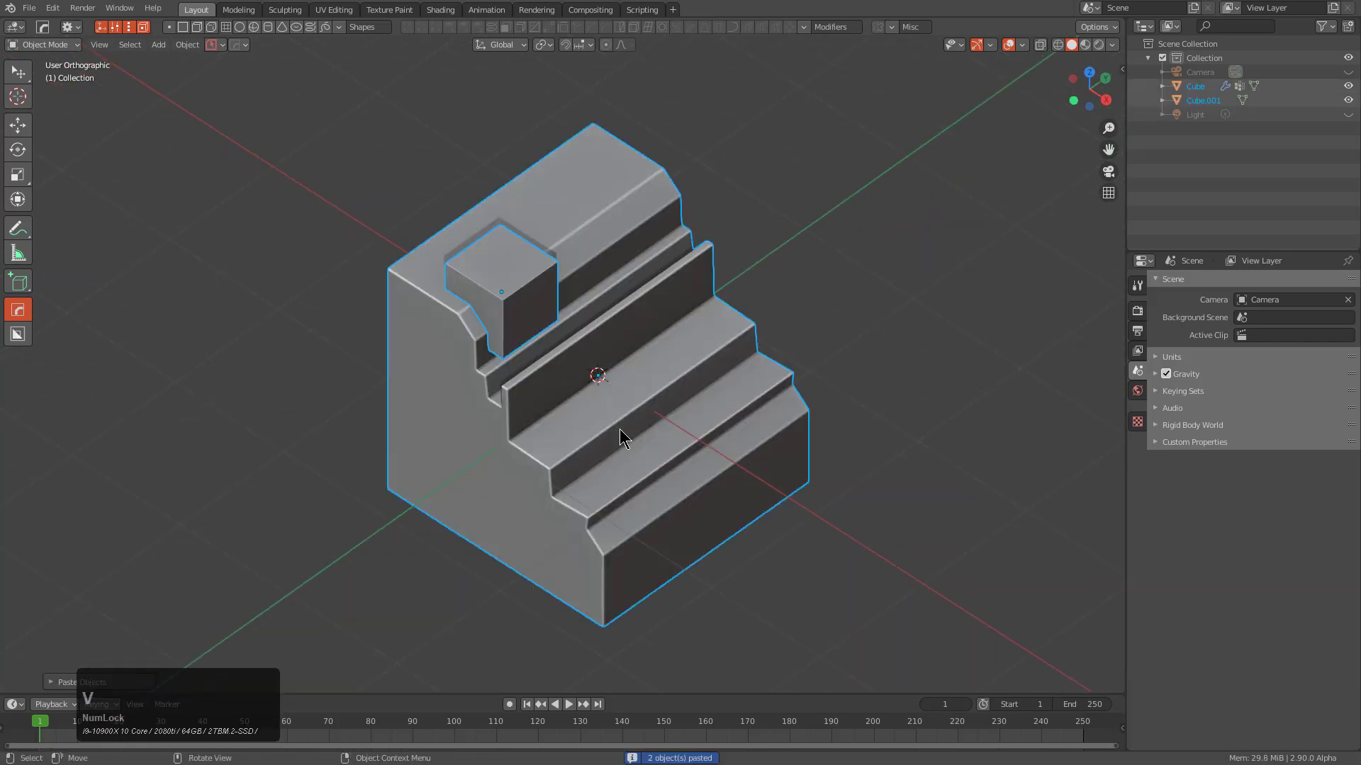
{"action": "key", "text": "alt+a"}
{"action": "mouse_move", "coordinate": [615, 444]}
{"action": "middle_mouse_down"}
{"action": "mouse_move", "coordinate": [610, 400]}
{"action": "mouse_move", "coordinate": [618, 423]}
{"action": "middle_mouse_up"}
{"action": "scroll", "coordinate": [491, 251], "scroll_direction": "up", "scroll_amount": 2}
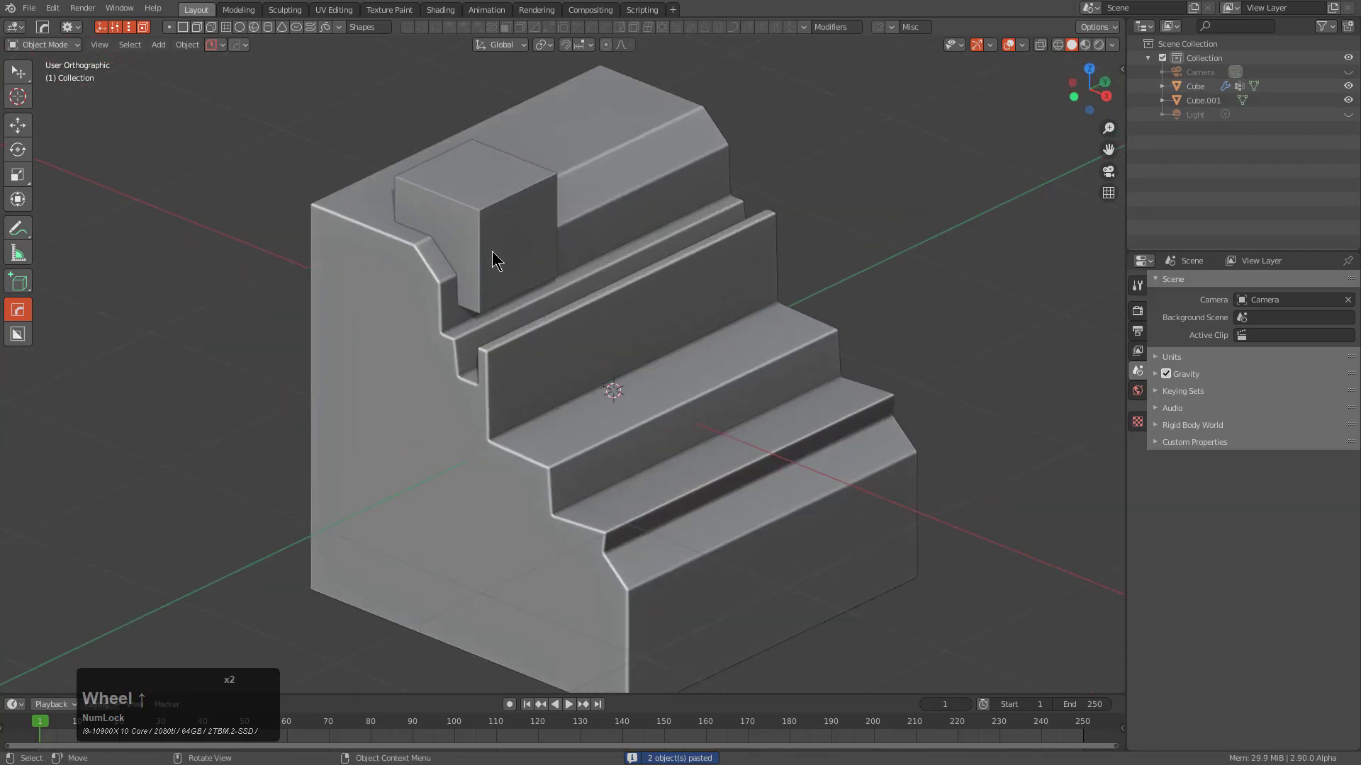
Subtract the small cube from the stepped cube with a HardOps Difference boolean
{"action": "left_click", "coordinate": [492, 251]}
{"action": "left_click", "coordinate": [666, 342], "text": "shift"}
{"action": "mouse_move", "coordinate": [666, 343]}
{"action": "middle_mouse_down"}
{"action": "mouse_move", "coordinate": [646, 352]}
{"action": "mouse_move", "coordinate": [662, 364]}
{"action": "middle_mouse_up"}
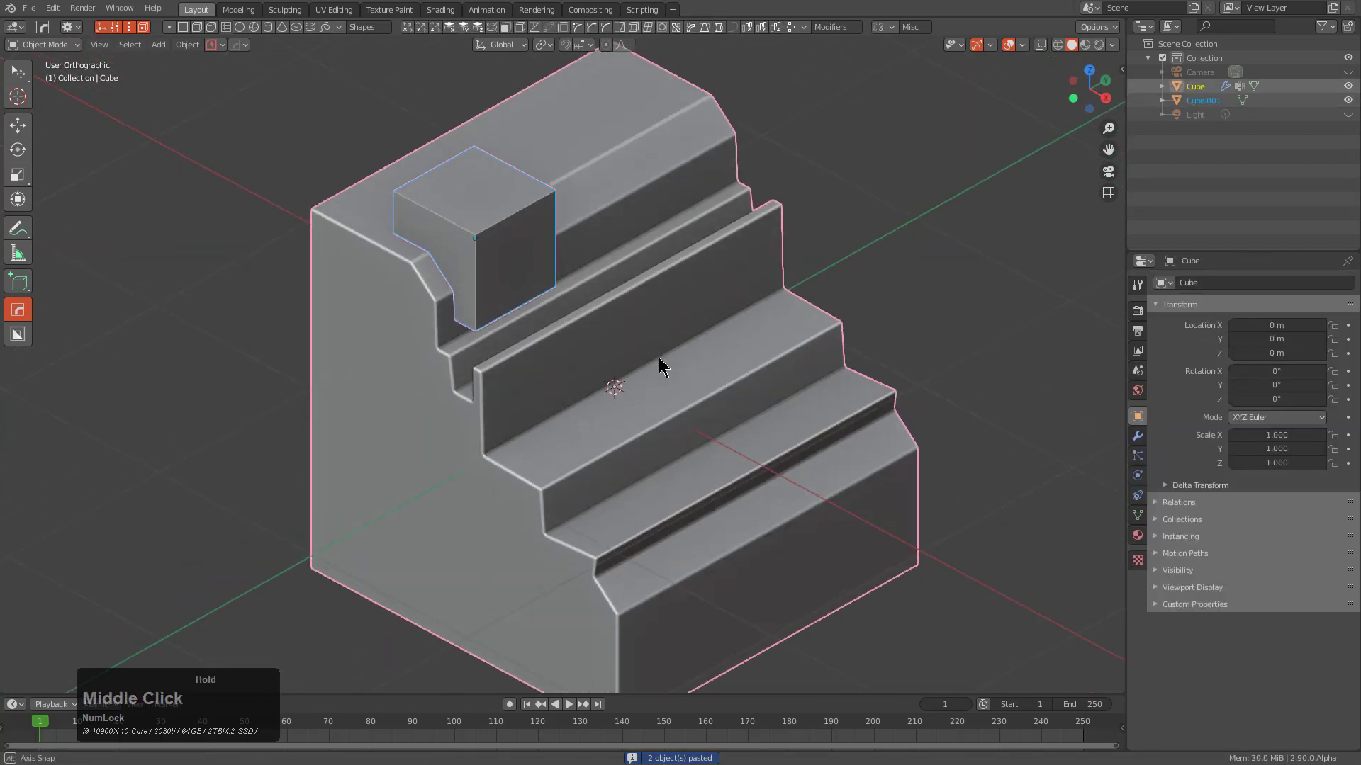
{"action": "left_click", "coordinate": [479, 230]}
{"action": "left_click", "coordinate": [410, 312], "text": "shift"}
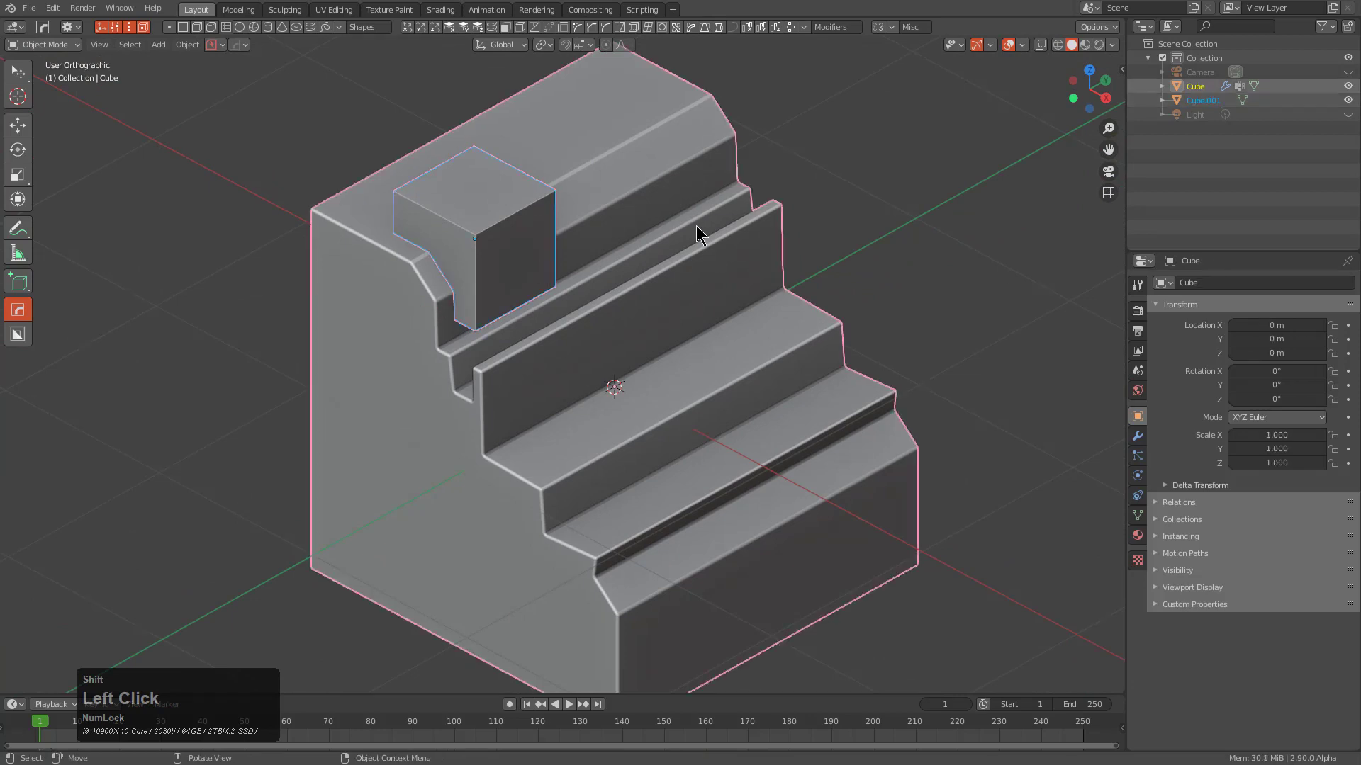
{"action": "key", "text": "q"}
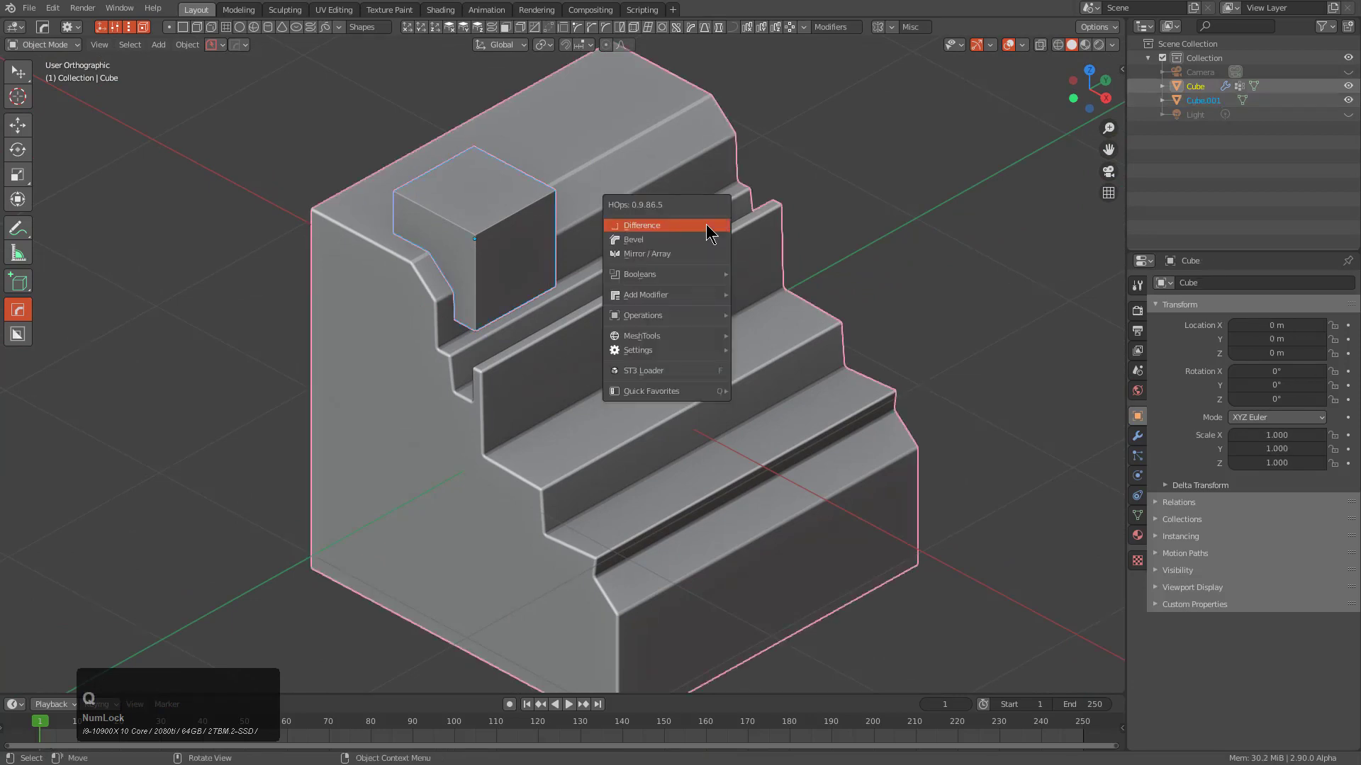
{"action": "left_click", "coordinate": [709, 232]}
{"action": "middle_click_drag", "start_coordinate": [723, 267], "coordinate": [683, 322]}
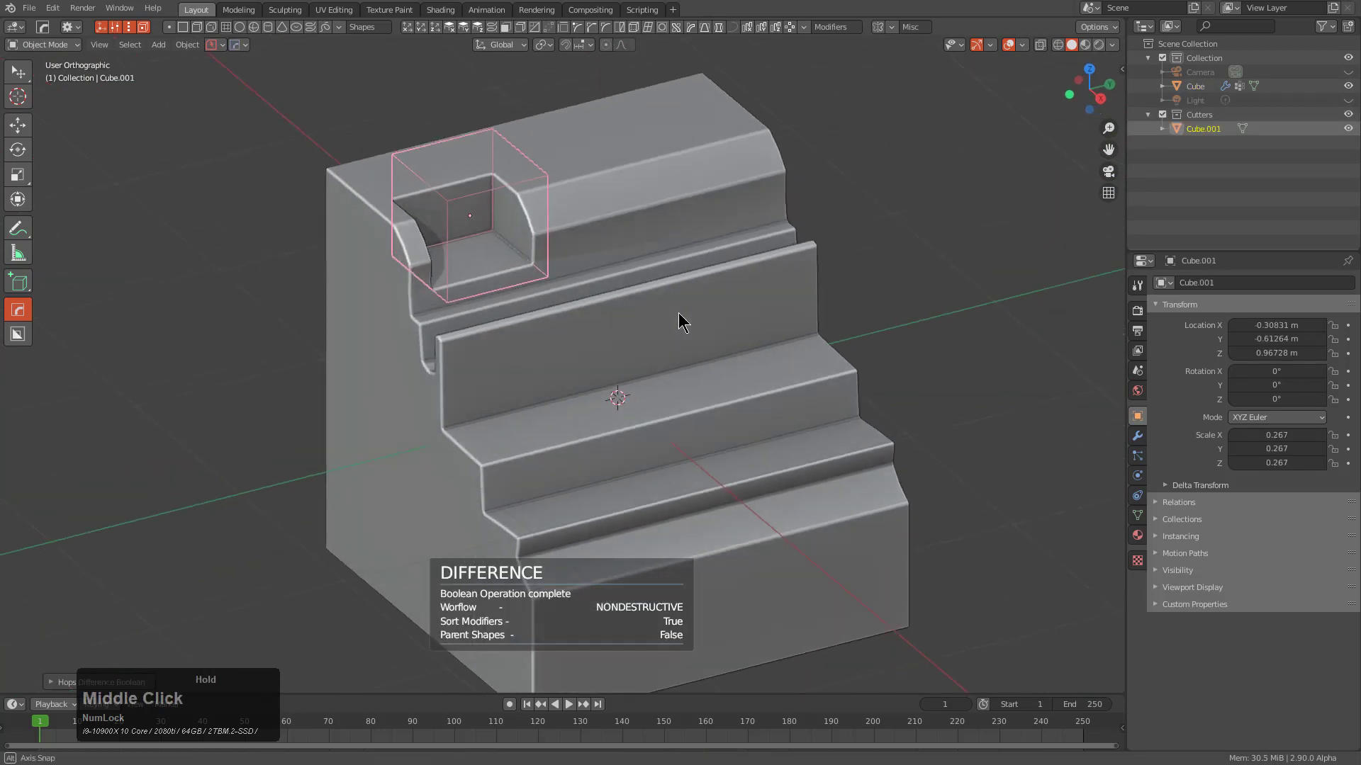
Duplicate the cube cutter and move the copy along X to about 0.83 m, over the lower steps
{"action": "scroll", "coordinate": [530, 273], "scroll_direction": "up", "scroll_amount": 2}
{"action": "middle_click_drag", "start_coordinate": [529, 264], "coordinate": [564, 274], "text": "shift"}
{"action": "key", "text": "shift+d"}
{"action": "key", "text": "y"}
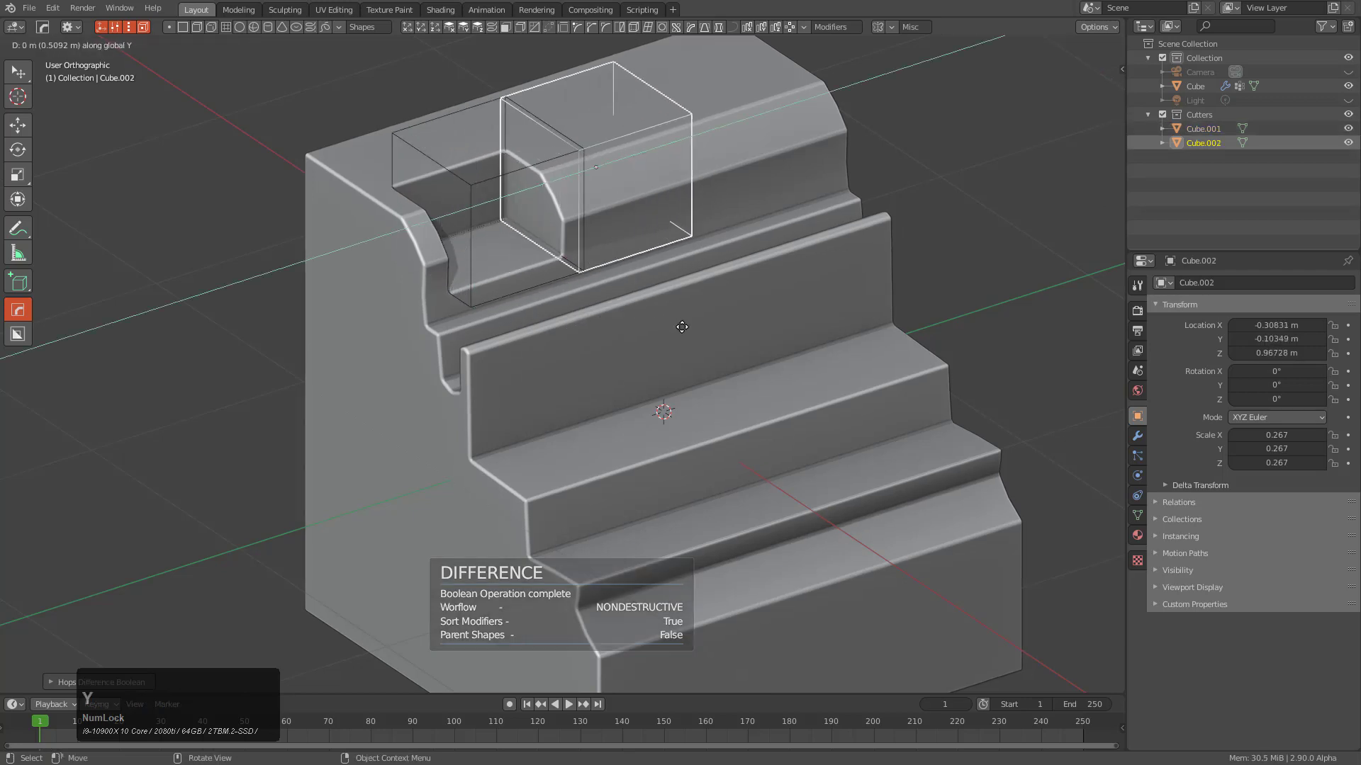
{"action": "key", "text": "x"}
{"action": "left_click", "coordinate": [706, 353]}
Scale the duplicated cutter to about 1.112 along Z and about 0.444 along X
{"action": "key", "text": "s"}
{"action": "key", "text": "z"}
{"action": "middle_click_drag", "start_coordinate": [815, 446], "coordinate": [804, 431]}
{"action": "key", "text": "s"}
{"action": "key", "text": "x"}
{"action": "left_click", "coordinate": [886, 454]}
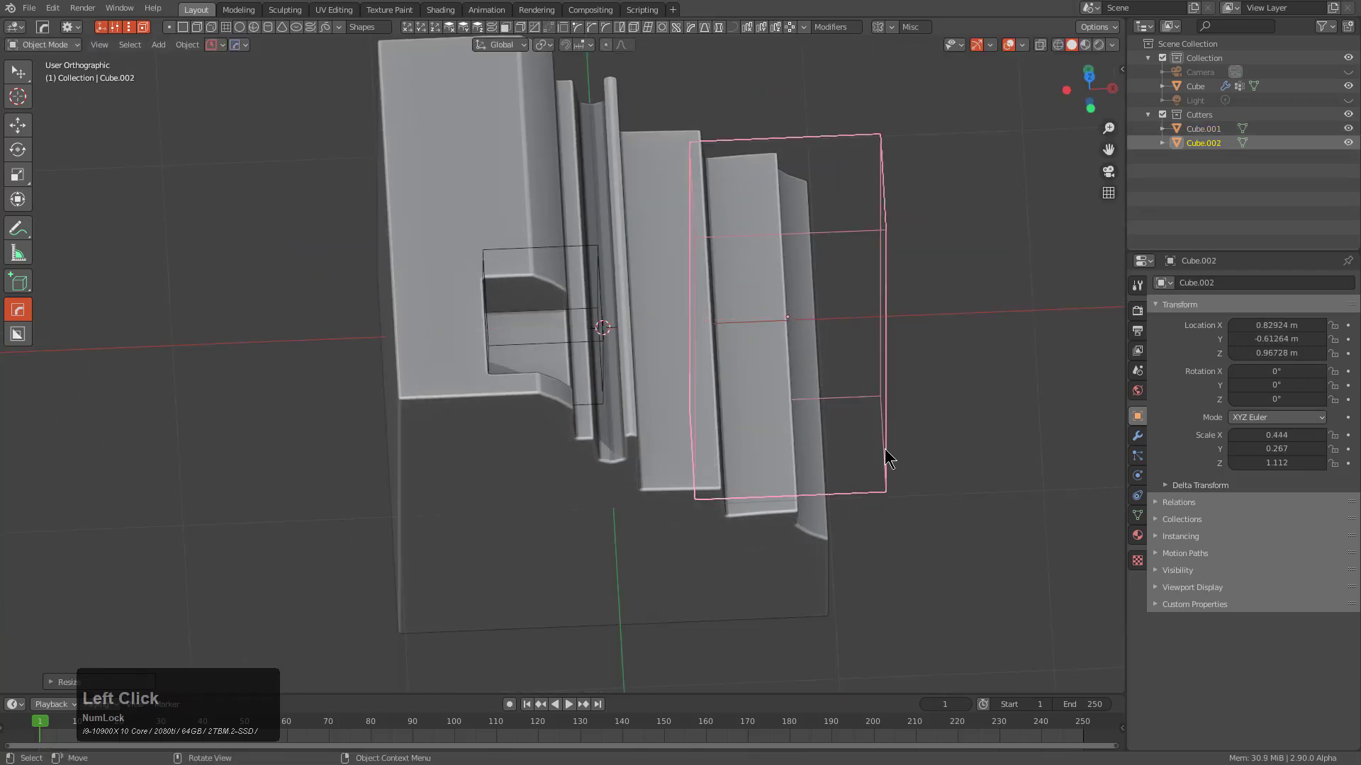
Lower the tall cutter to about Z 0.395 m and subtract it from the stepped cube with Difference
{"action": "middle_click_drag", "start_coordinate": [886, 453], "coordinate": [815, 410]}
{"action": "key", "text": "g"}
{"action": "key", "text": "z"}
{"action": "left_click", "coordinate": [831, 516]}
{"action": "left_click", "coordinate": [884, 464], "text": "shift"}
{"action": "key", "text": "q"}
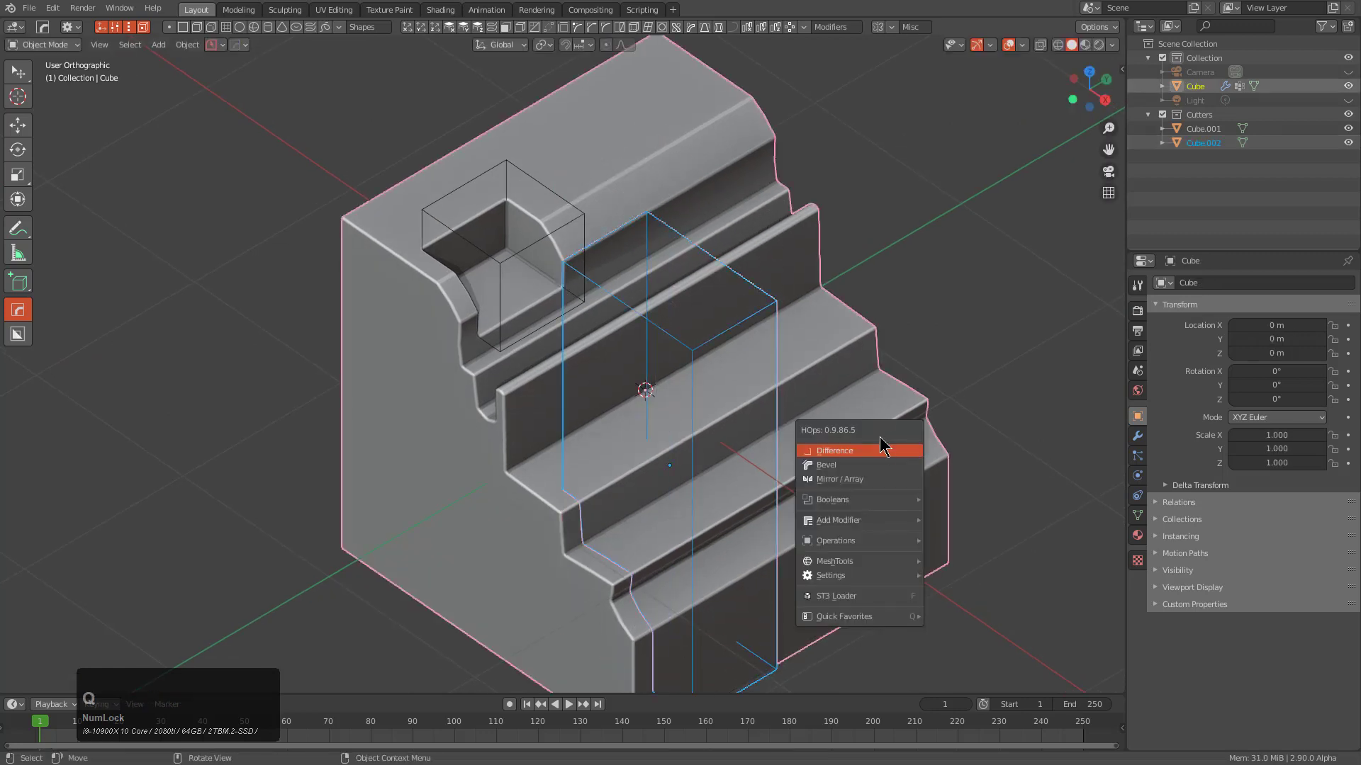
{"action": "left_click", "coordinate": [880, 446]}
Align to the right orthographic view, select the stepped cube and activate BoxCutter with the Ngon shape
{"action": "middle_click_drag", "start_coordinate": [781, 487], "coordinate": [756, 328]}
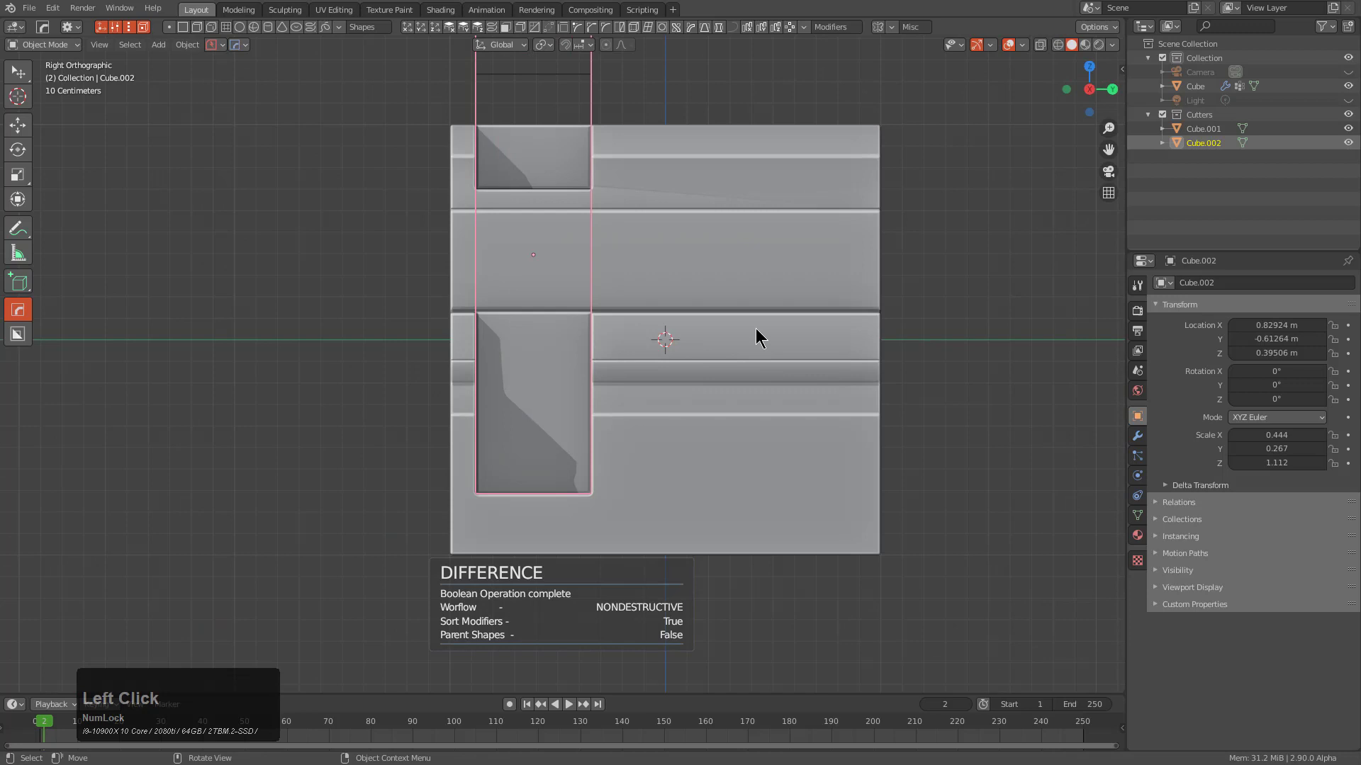
{"action": "left_click", "coordinate": [811, 245]}
{"action": "key", "text": "d"}
{"action": "left_click", "coordinate": [835, 291]}
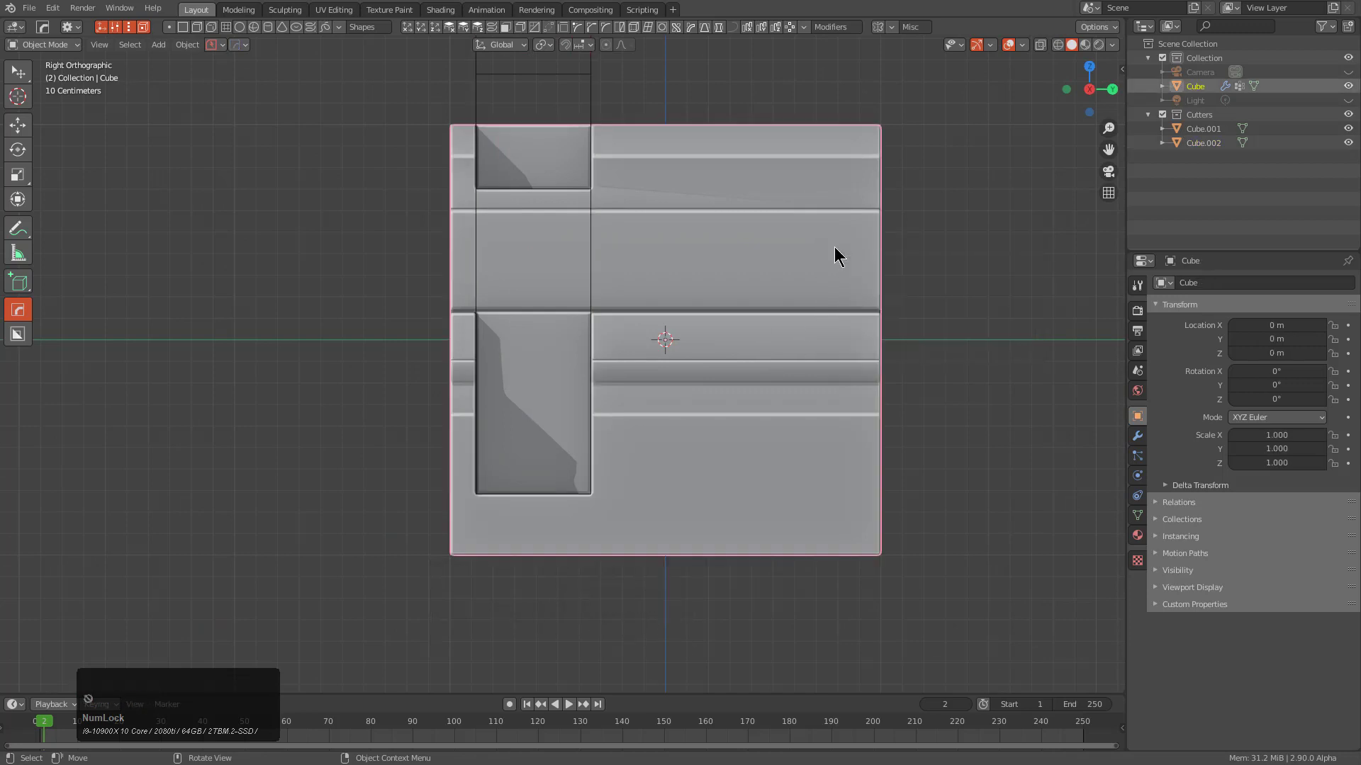
{"action": "key", "text": "d"}
{"action": "left_click", "coordinate": [827, 325]}
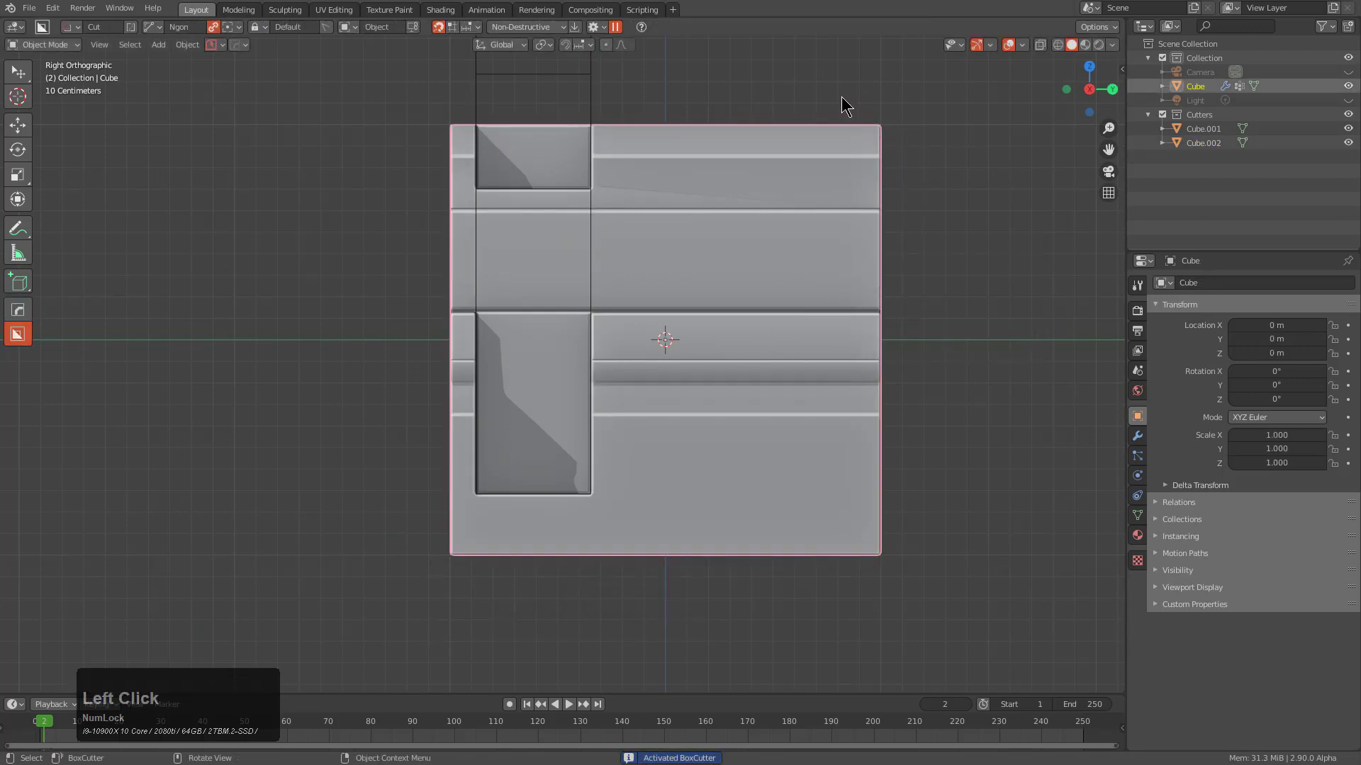
Draw a closed Ngon outline along the cube's positive-Y edge with an angled mid-height recess, and cut it through the stepped cube
{"action": "left_click_drag", "start_coordinate": [861, 81], "coordinate": [862, 246]}
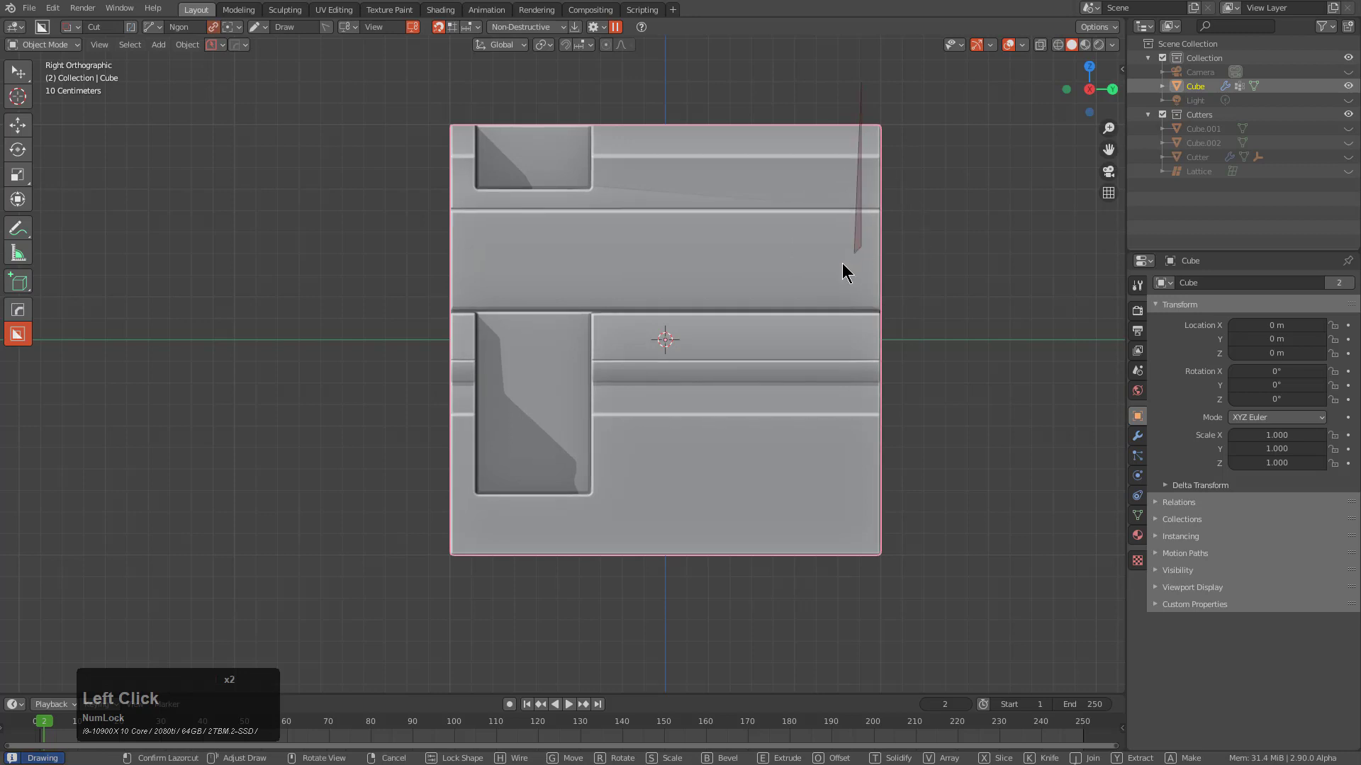
{"action": "left_click", "coordinate": [842, 264]}
{"action": "left_click", "coordinate": [843, 456]}
{"action": "left_click", "coordinate": [867, 466]}
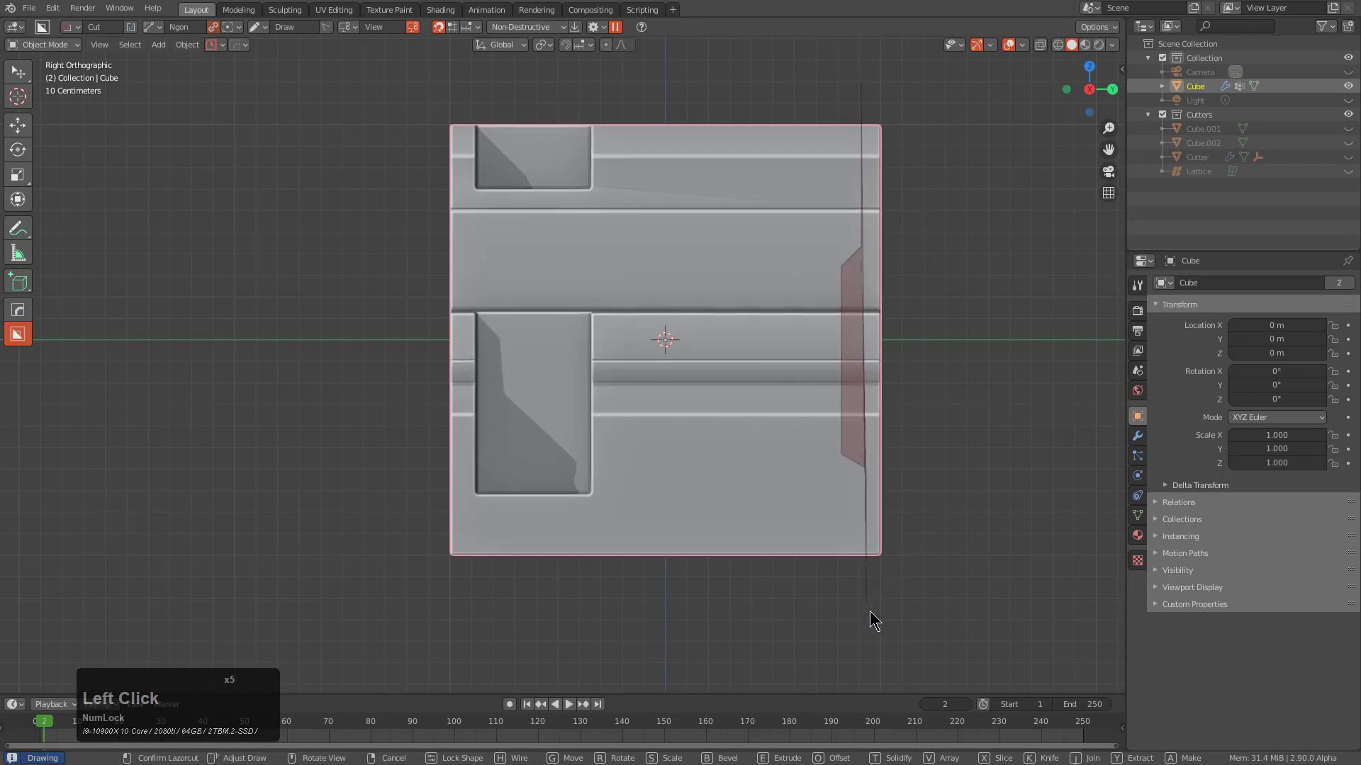
{"action": "left_click", "coordinate": [870, 611]}
{"action": "left_click", "coordinate": [946, 620]}
{"action": "left_click", "coordinate": [921, 104]}
{"action": "middle_click_drag", "start_coordinate": [921, 105], "coordinate": [912, 212]}
{"action": "left_click", "coordinate": [814, 423]}
{"action": "middle_click_drag", "start_coordinate": [813, 423], "coordinate": [844, 325]}
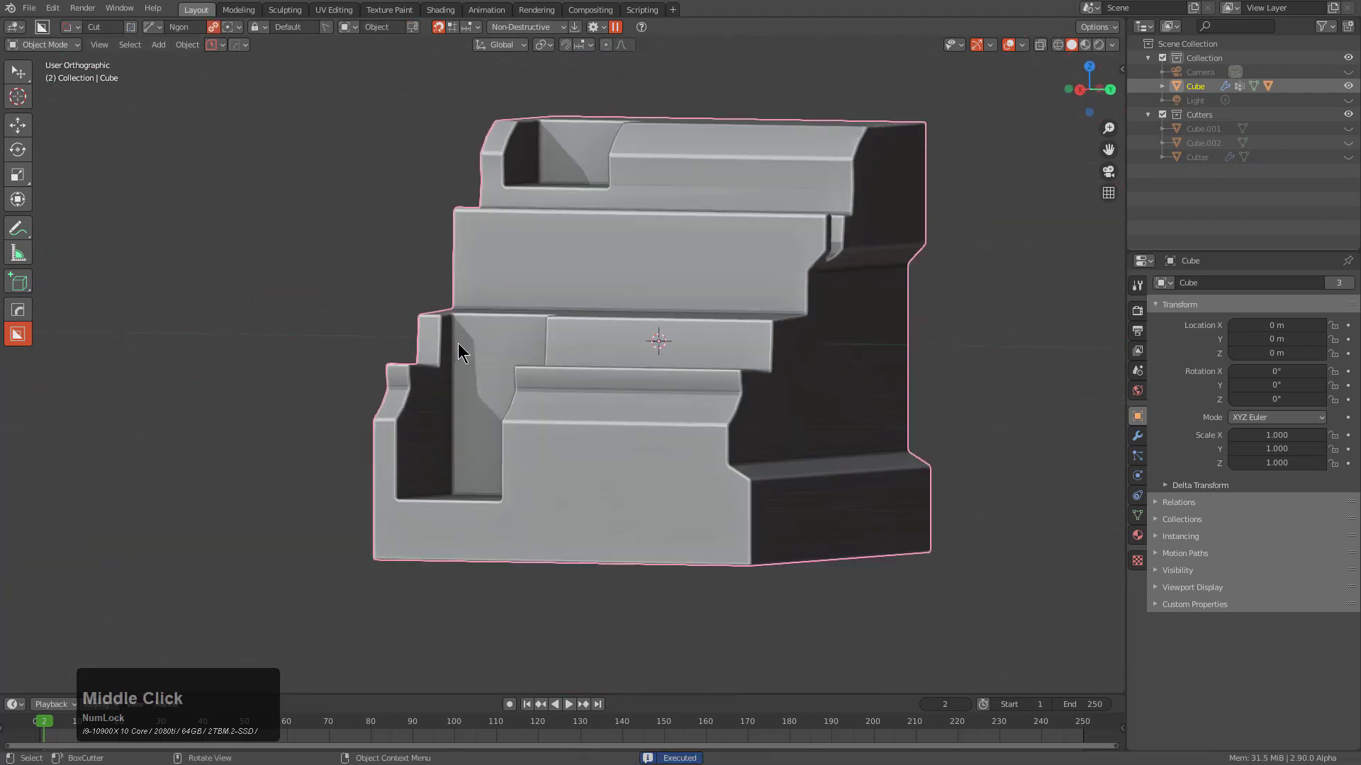
Examine the cut steps and pockets from several angles with the HardOps tool active
{"action": "middle_click_drag", "start_coordinate": [458, 343], "coordinate": [632, 295]}
{"action": "scroll", "coordinate": [627, 333], "scroll_direction": "down", "scroll_amount": 2}
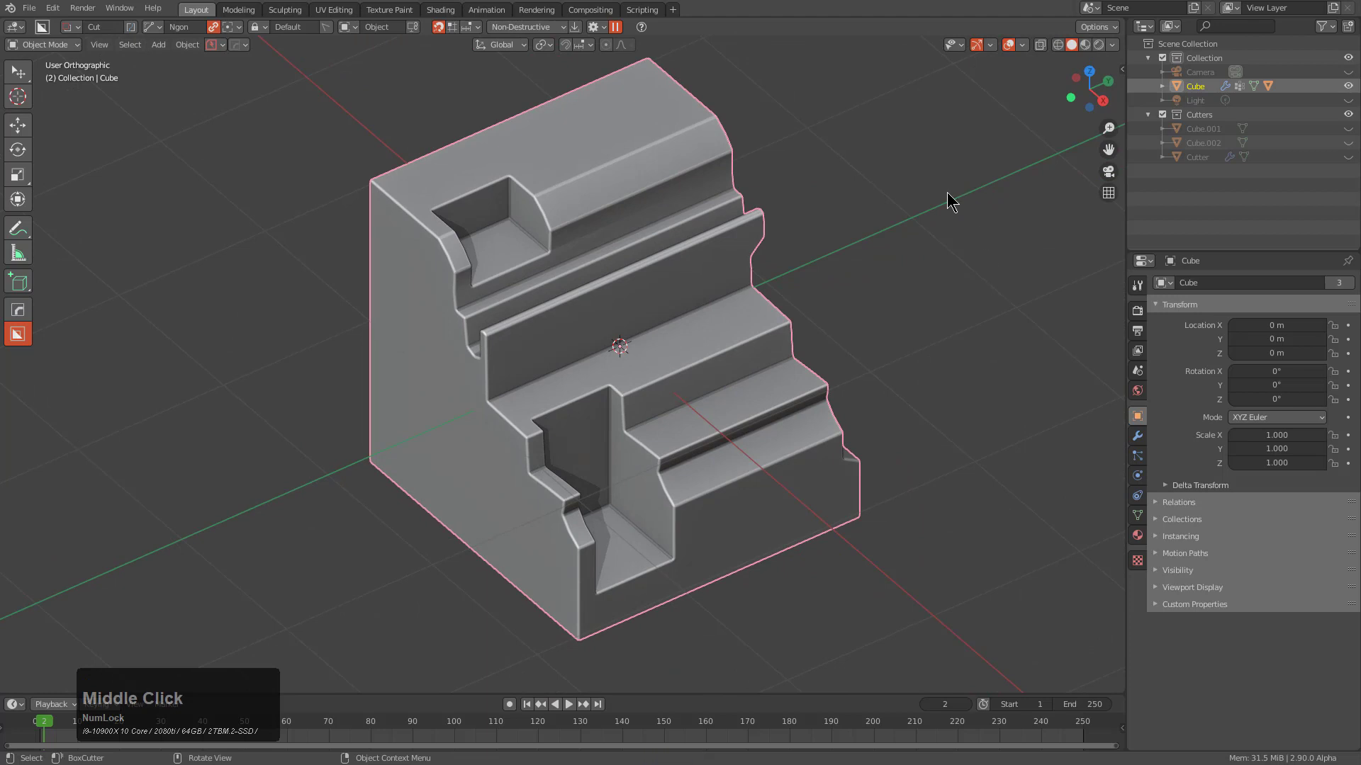
{"action": "mouse_move", "coordinate": [849, 313]}
{"action": "middle_mouse_down"}
{"action": "mouse_move", "coordinate": [882, 328]}
{"action": "mouse_move", "coordinate": [875, 304]}
{"action": "mouse_move", "coordinate": [844, 300]}
{"action": "middle_mouse_up"}
{"action": "key", "text": "w"}
{"action": "middle_click_drag", "start_coordinate": [574, 280], "coordinate": [614, 304]}
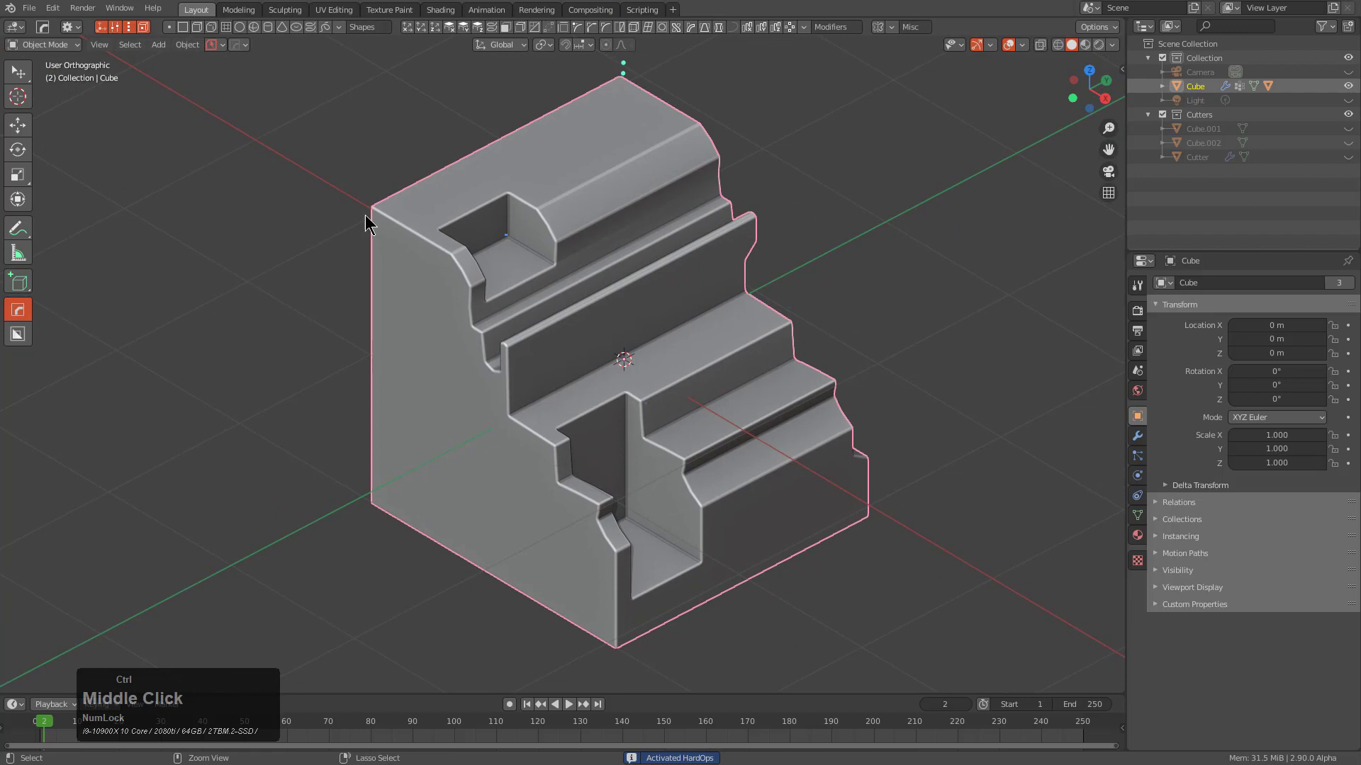
{"action": "left_click", "coordinate": [628, 55], "text": "ctrl"}
{"action": "left_click_drag", "start_coordinate": [698, 238], "coordinate": [429, 58]}
{"action": "left_click", "coordinate": [429, 58]}
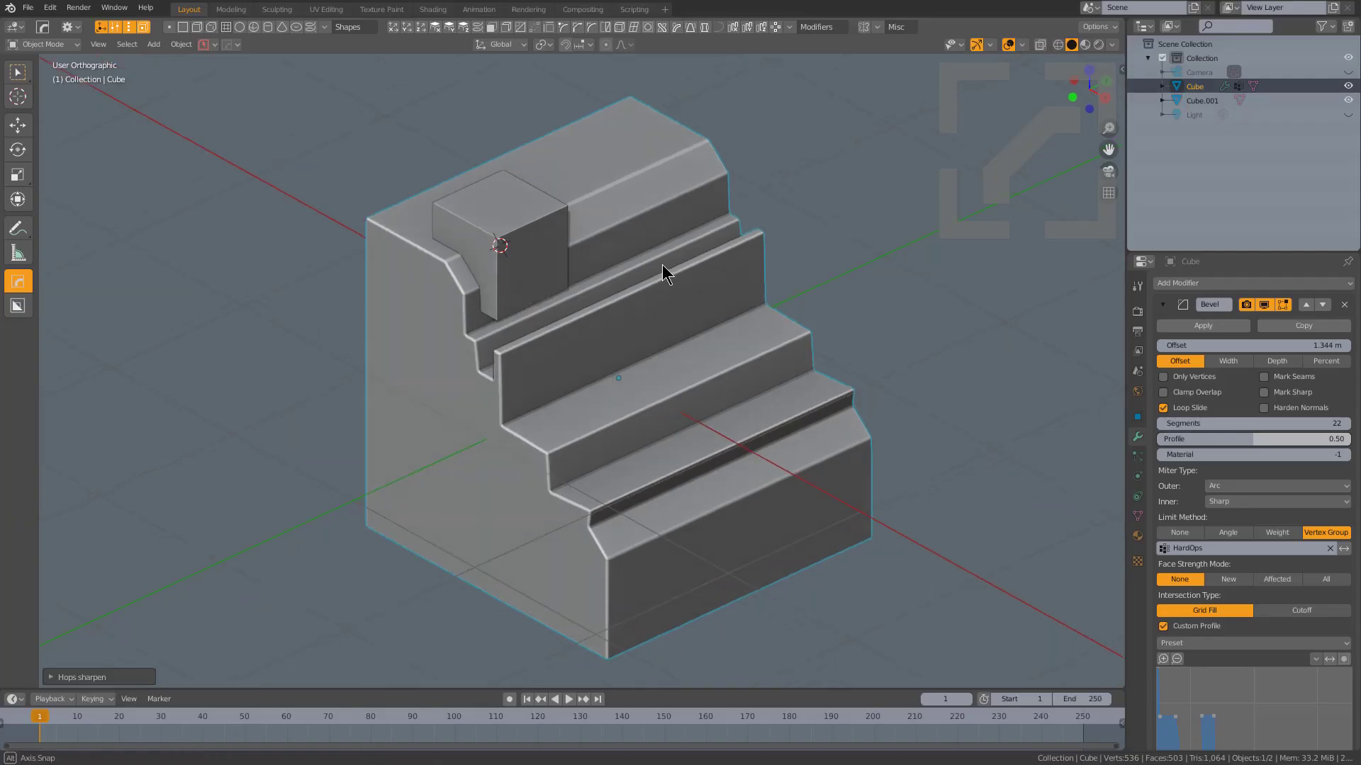
Run HardOps Sharpen on the stepped cube that has the uncut small cube
{"action": "left_click", "coordinate": [657, 269]}
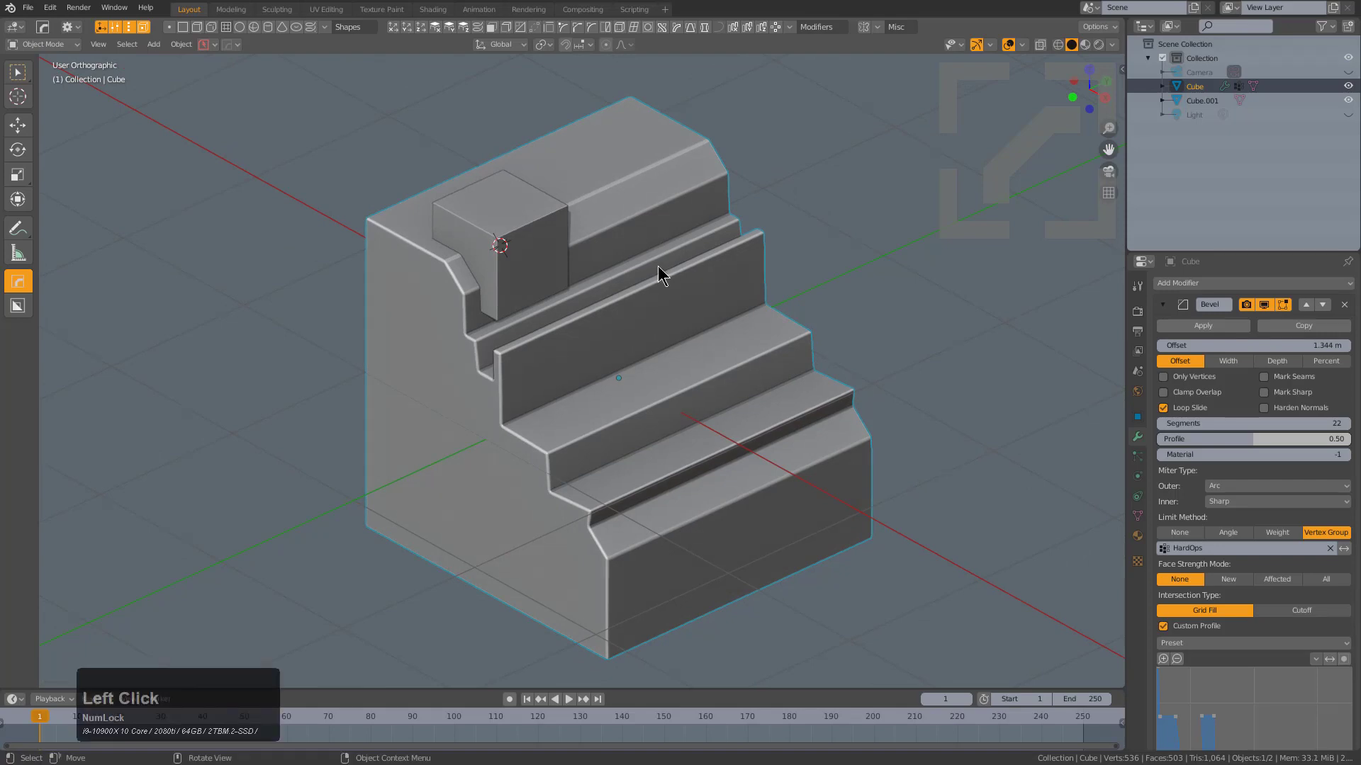
{"action": "key", "text": "q"}
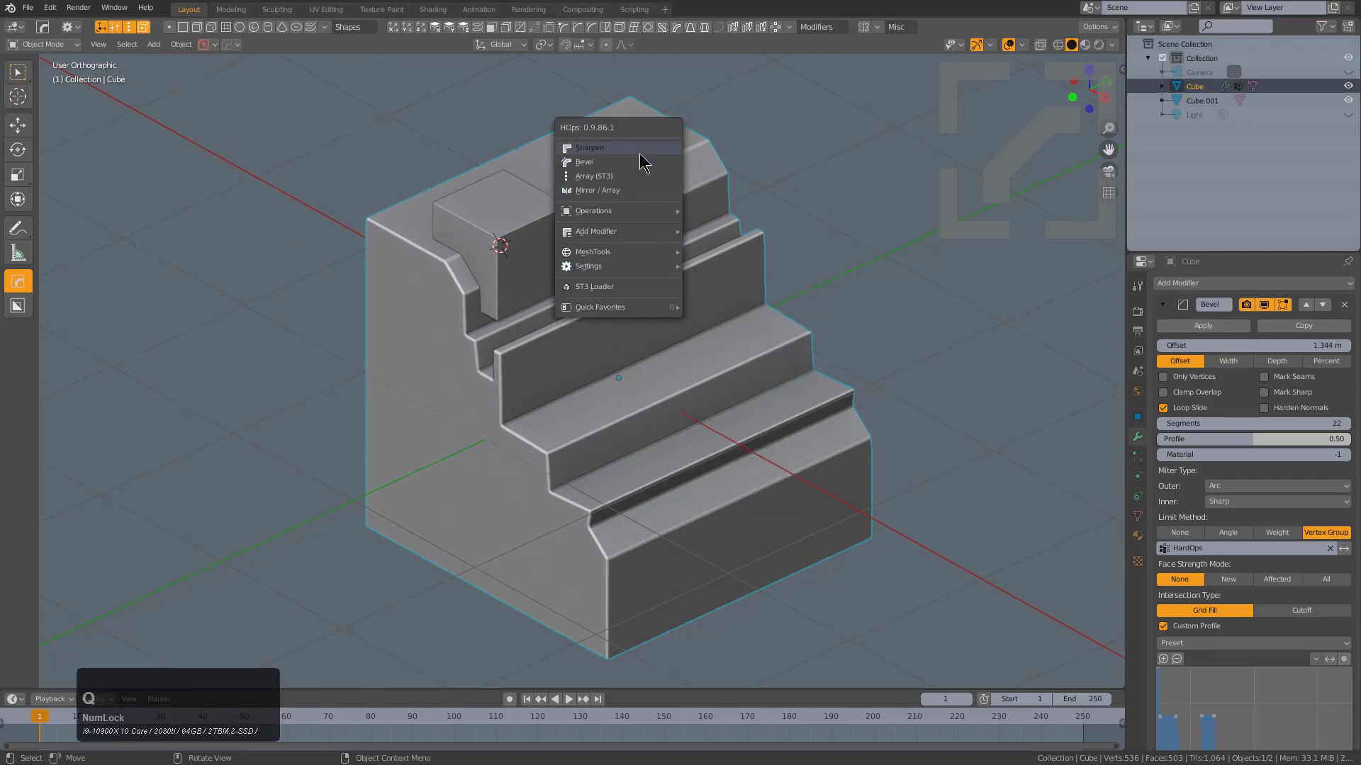
{"action": "left_click", "coordinate": [639, 153]}
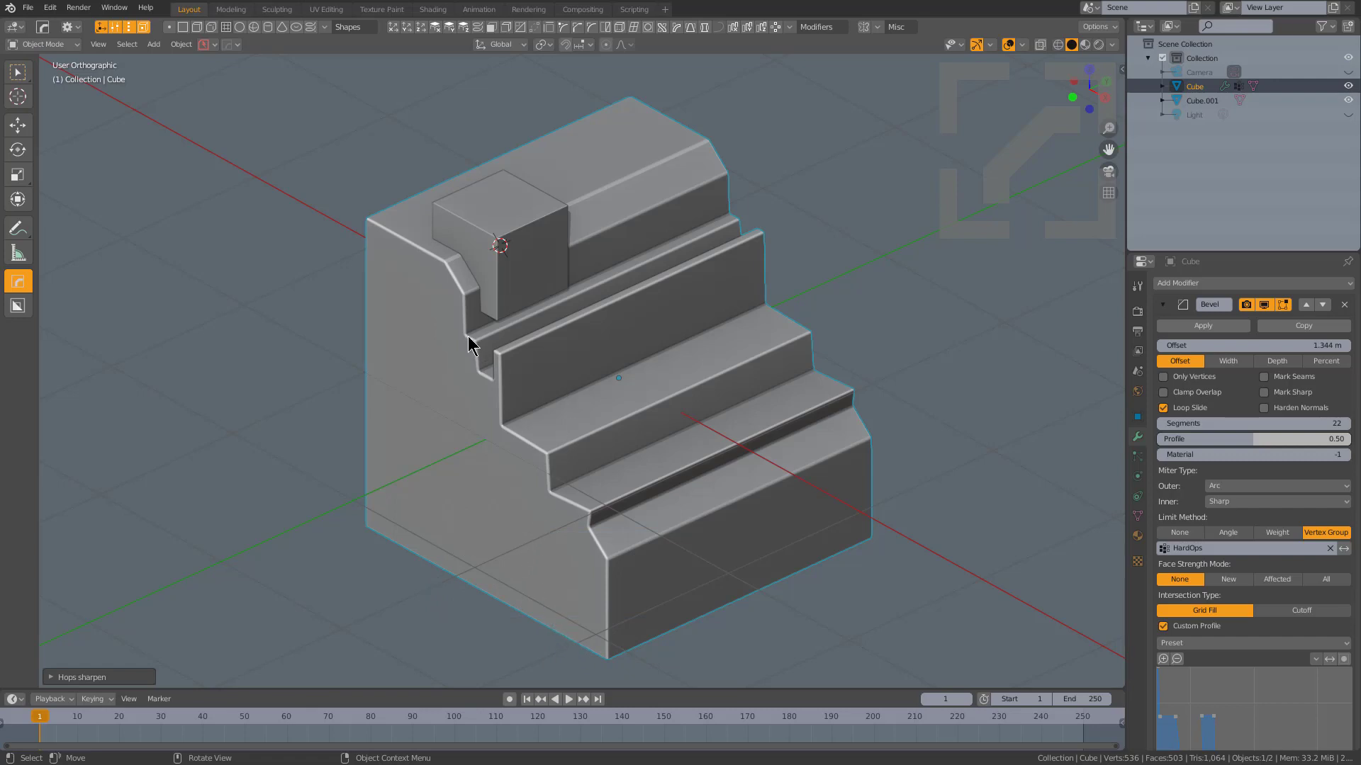
{"action": "middle_click", "coordinate": [523, 342]}
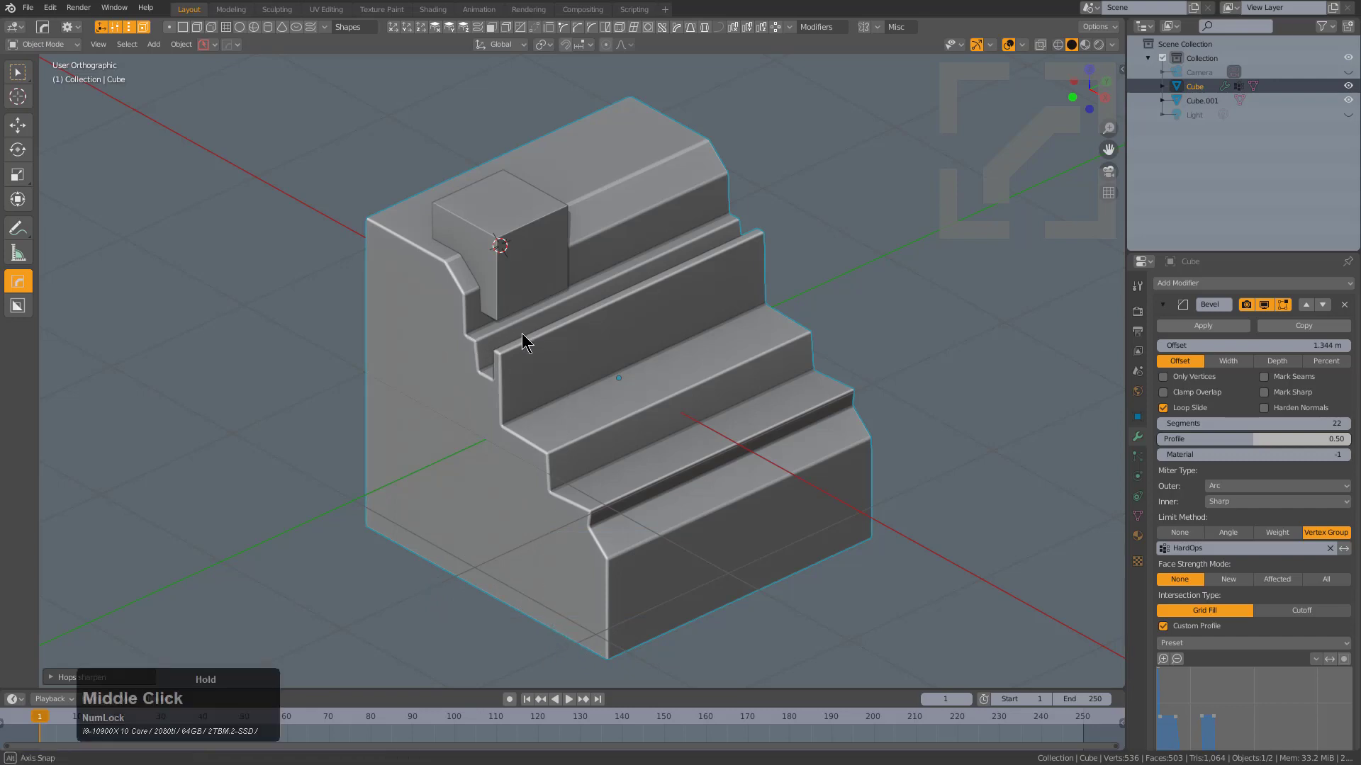
Open the add-on preferences and expand the Hard Ops 9 settings down to its operator display options
{"action": "left_click", "coordinate": [50, 8]}
{"action": "left_click", "coordinate": [110, 214]}
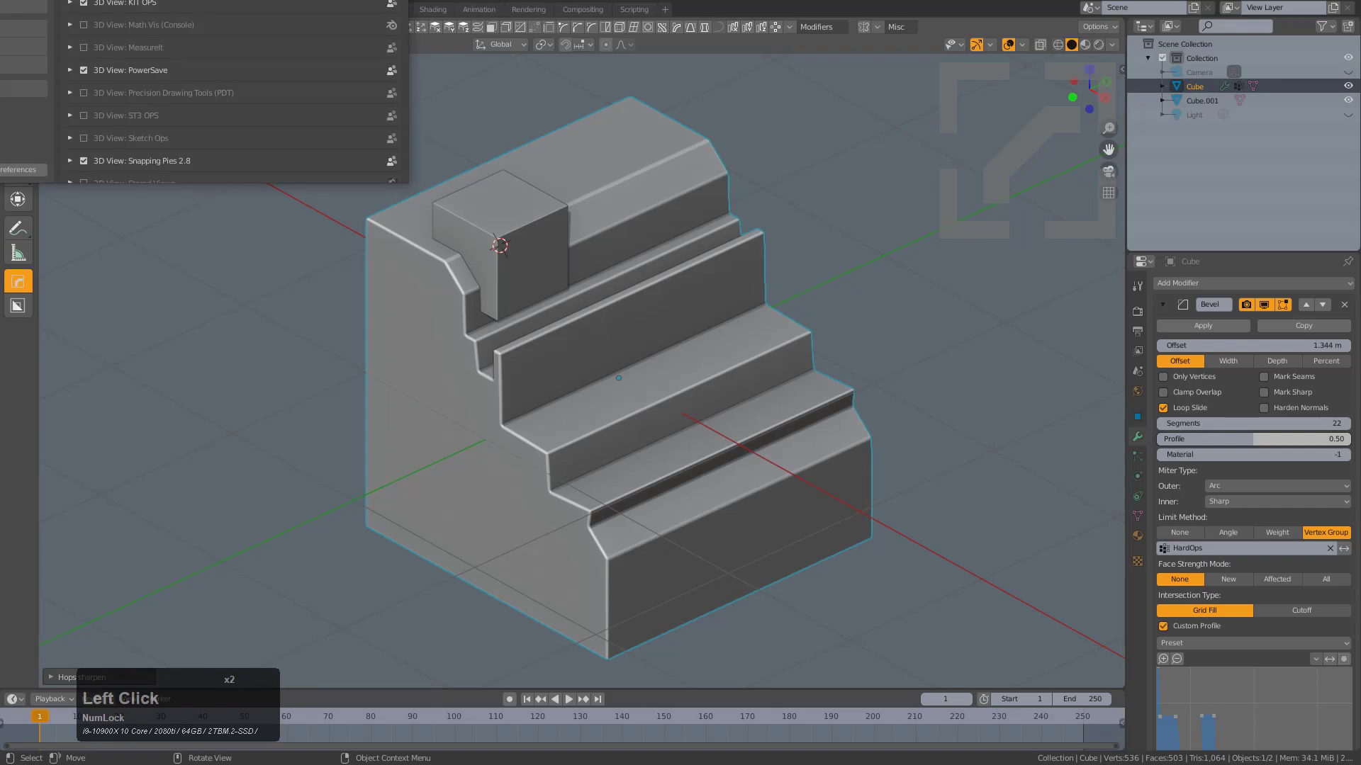
{"action": "left_click_drag", "start_coordinate": [116, 0], "coordinate": [483, 95]}
{"action": "left_click", "coordinate": [446, 267]}
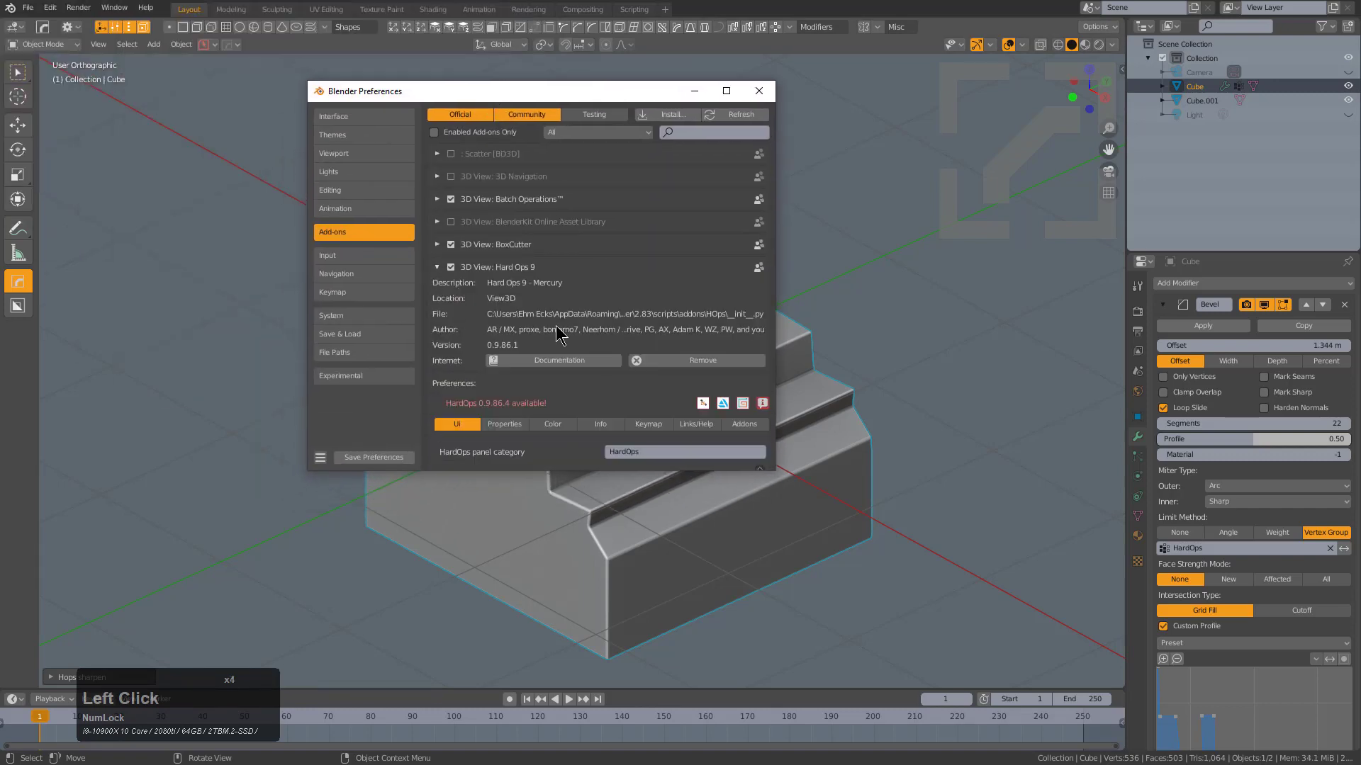
{"action": "scroll", "coordinate": [567, 319], "scroll_direction": "down", "scroll_amount": 4}
{"action": "scroll", "coordinate": [569, 310], "scroll_direction": "down", "scroll_amount": 7}
{"action": "scroll", "coordinate": [532, 313], "scroll_direction": "up", "scroll_amount": 2}
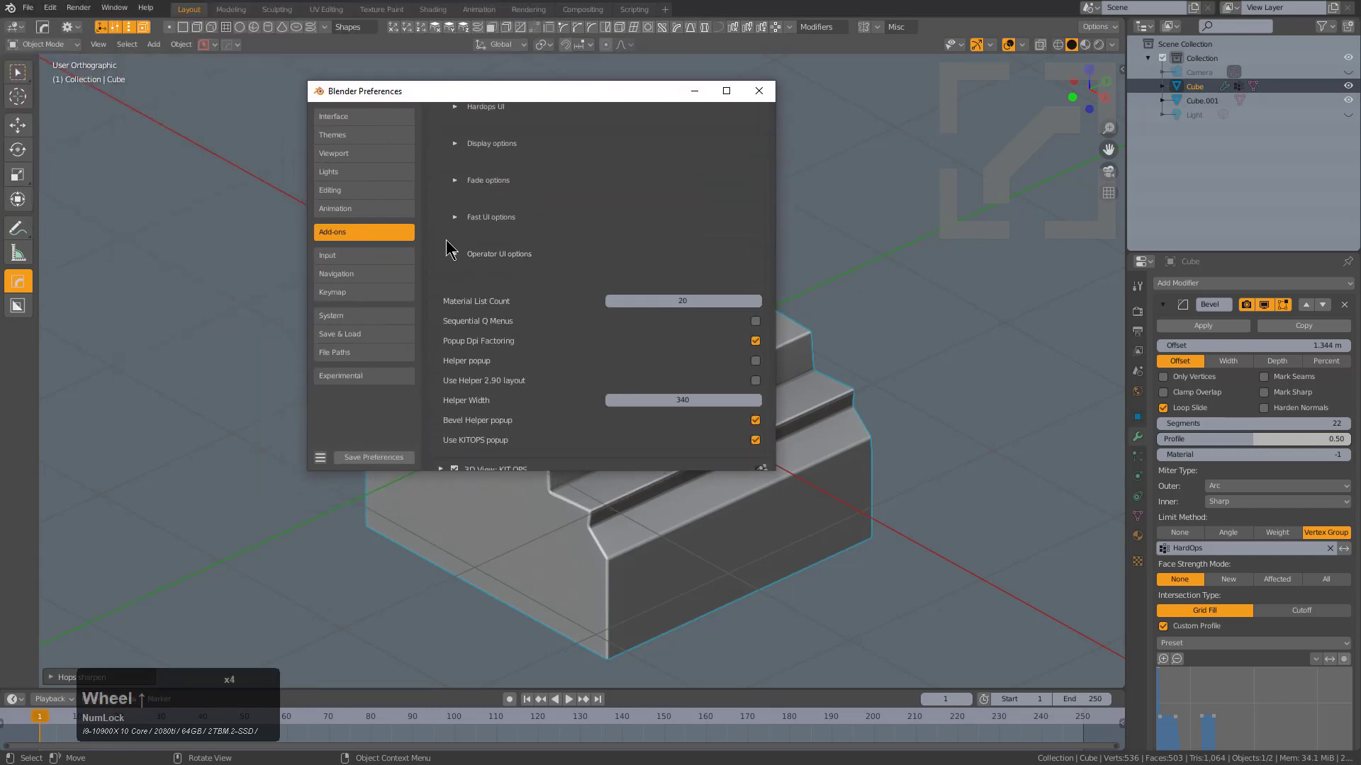
Enable Operator Background and Operator Border in the Operator UI options and close the preferences
{"action": "left_click", "coordinate": [450, 263]}
{"action": "scroll", "coordinate": [609, 319], "scroll_direction": "down", "scroll_amount": 3}
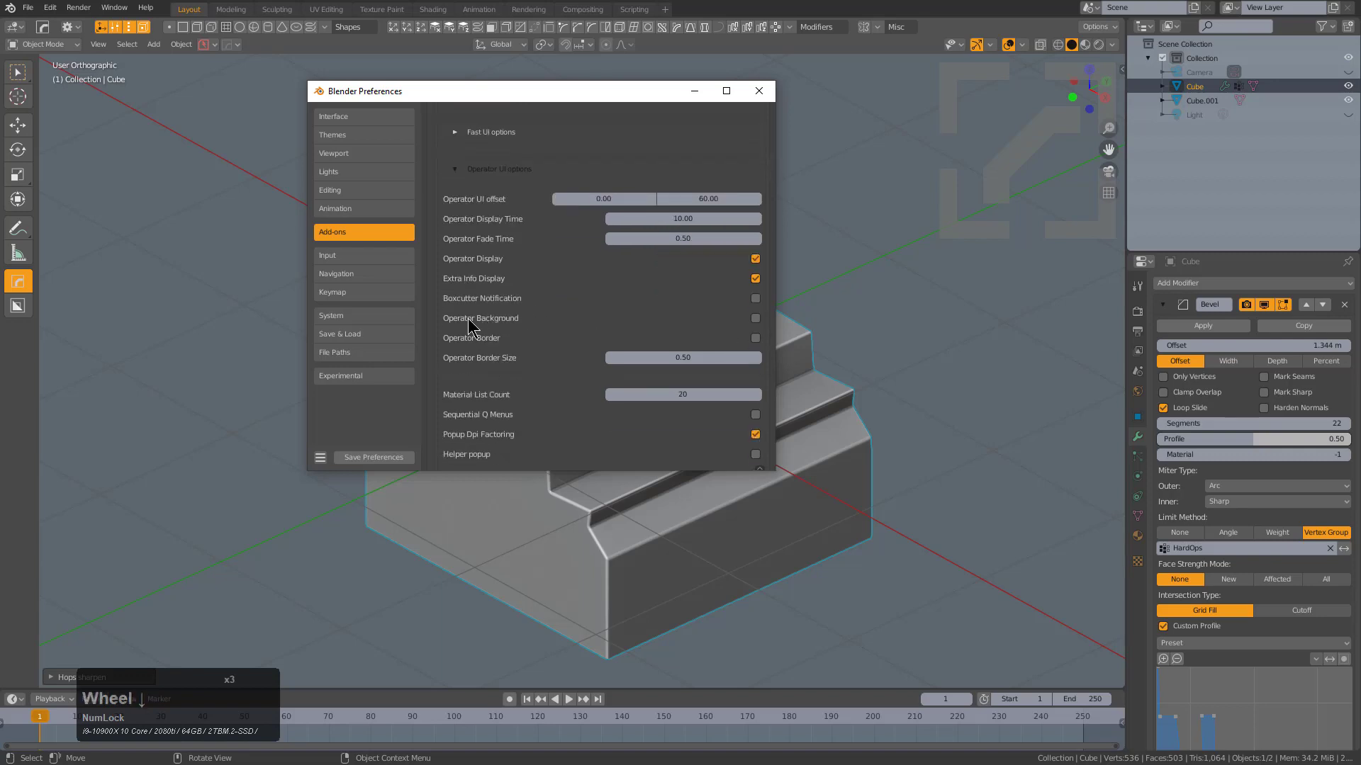
{"action": "left_click", "coordinate": [756, 318]}
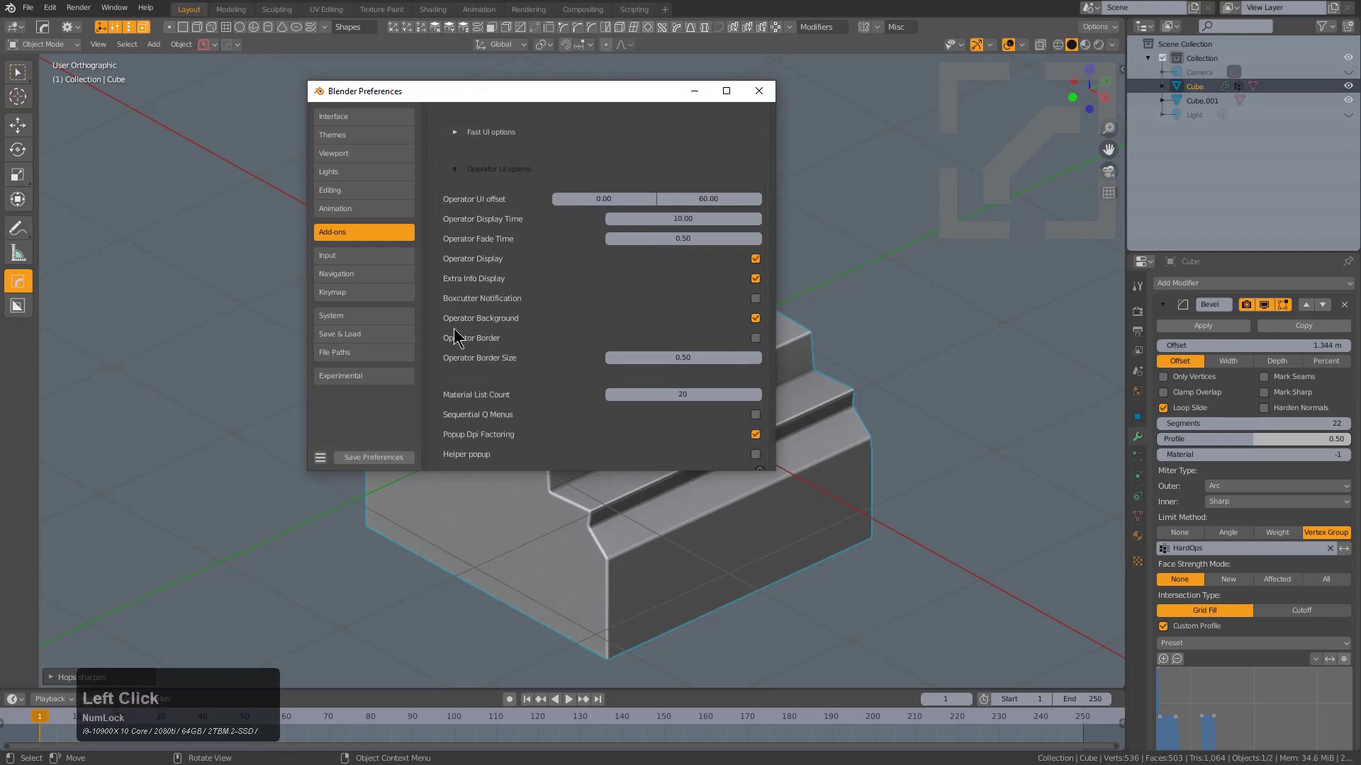
{"action": "left_click", "coordinate": [757, 339]}
{"action": "left_click", "coordinate": [758, 91]}
Sharpen the stepped cube again to try the operator text with its new background and border
{"action": "middle_click_drag", "start_coordinate": [699, 356], "coordinate": [682, 354]}
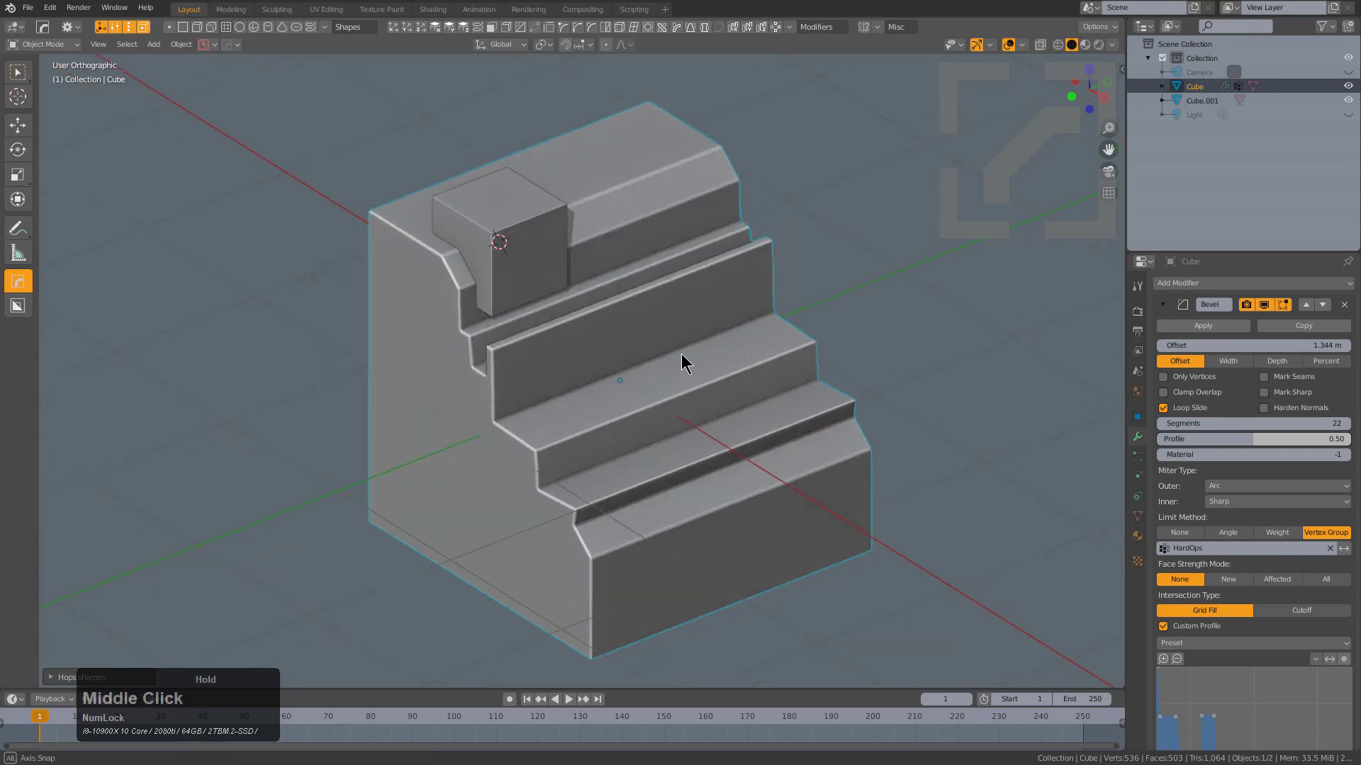
{"action": "key", "text": "q"}
{"action": "left_click", "coordinate": [679, 348]}
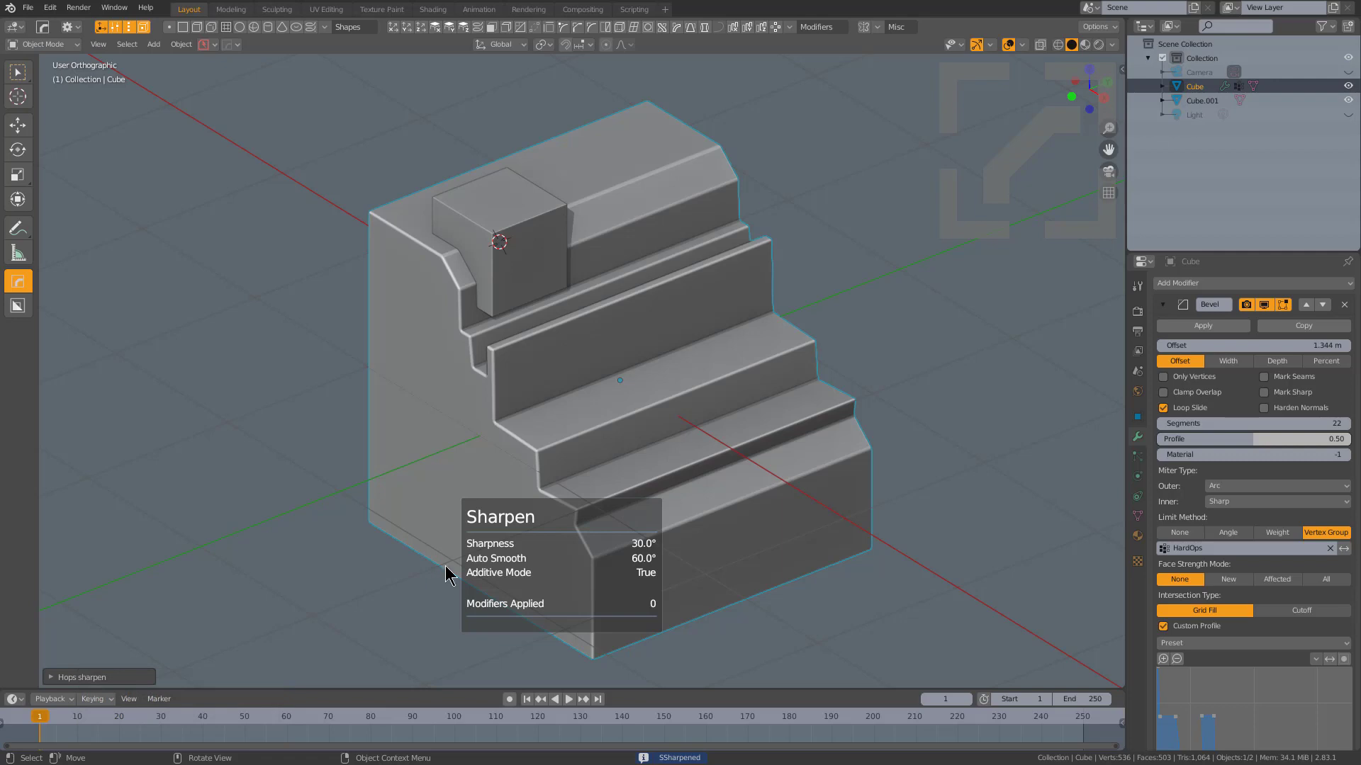
{"action": "middle_click_drag", "start_coordinate": [704, 549], "coordinate": [718, 515]}
{"action": "scroll", "coordinate": [693, 450], "scroll_direction": "down", "scroll_amount": 3}
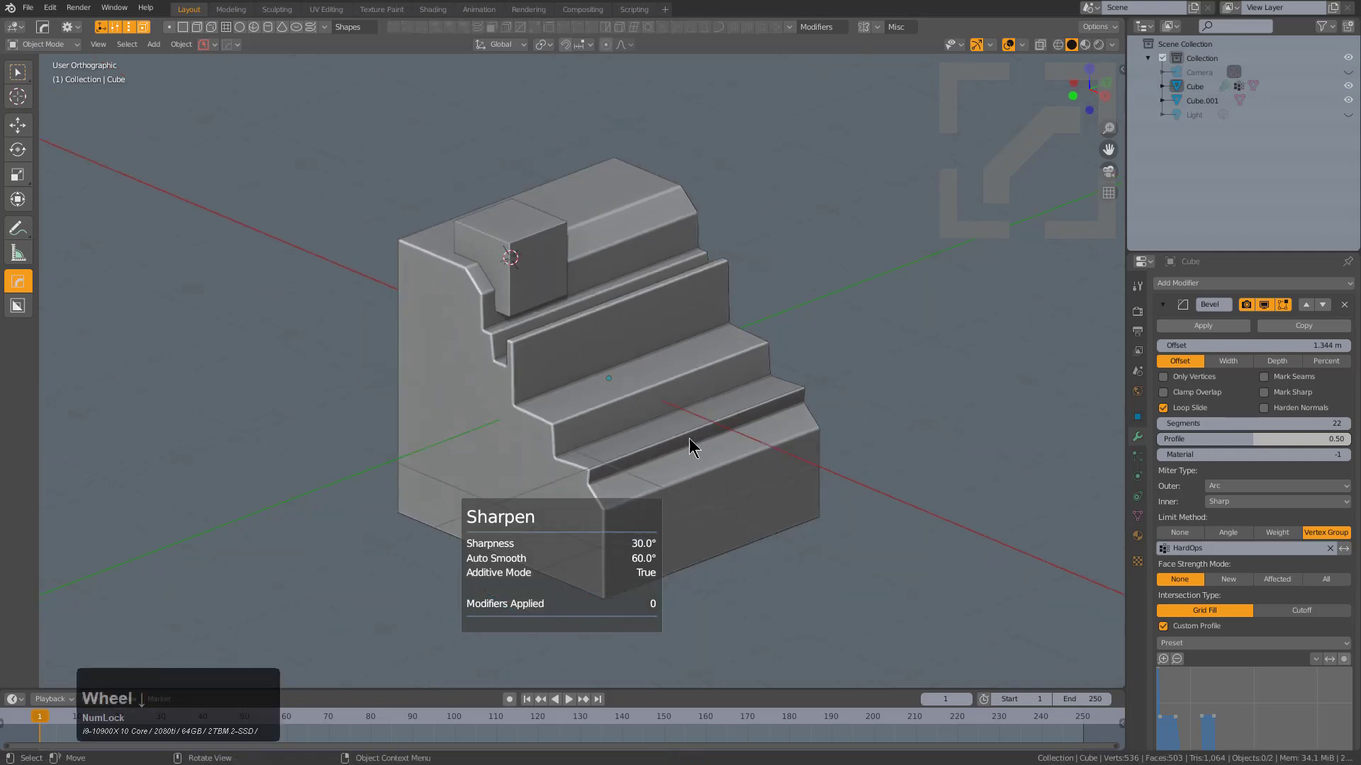
Reselect the stepped cube and turn off its modifiers in the viewport with HardOps Toggle Modifiers
{"action": "key", "text": "q"}
{"action": "left_click", "coordinate": [644, 304]}
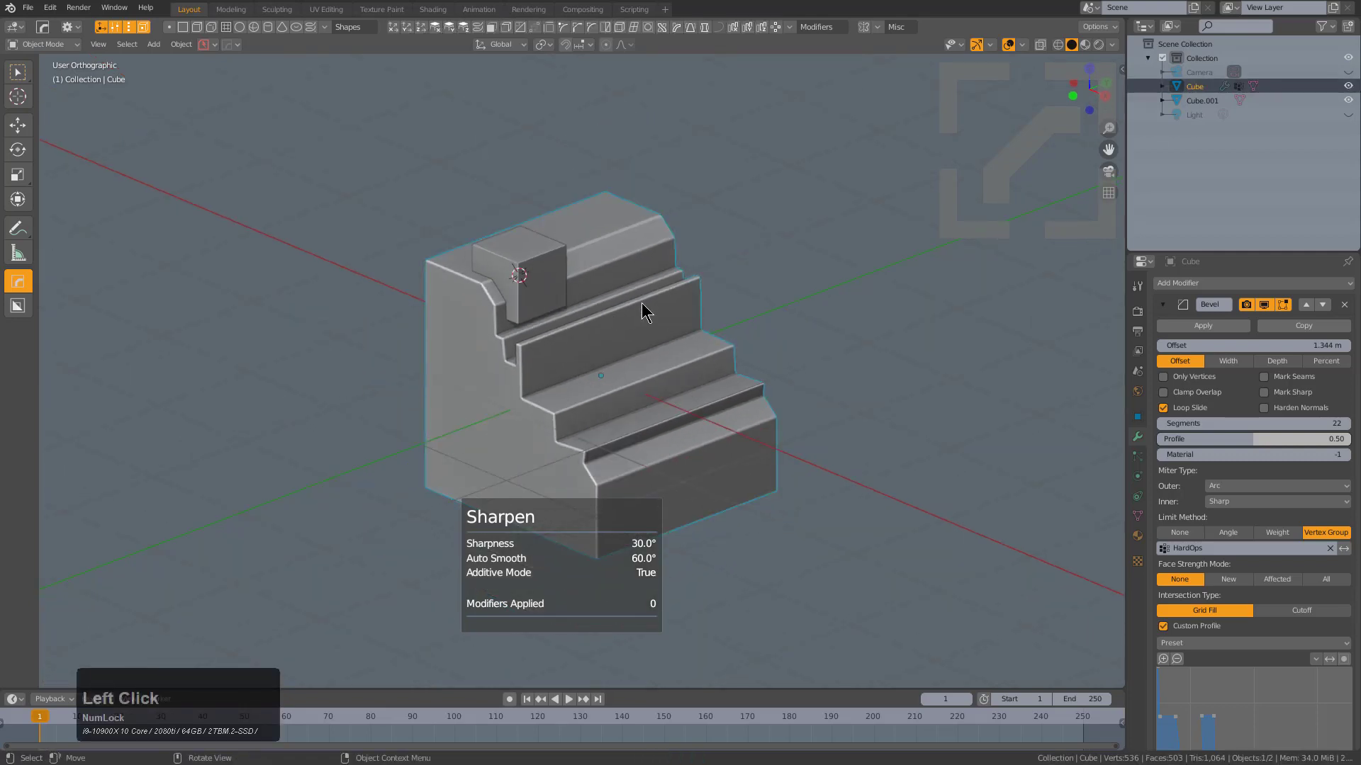
{"action": "key", "text": "q"}
{"action": "mouse_move", "coordinate": [628, 367]}
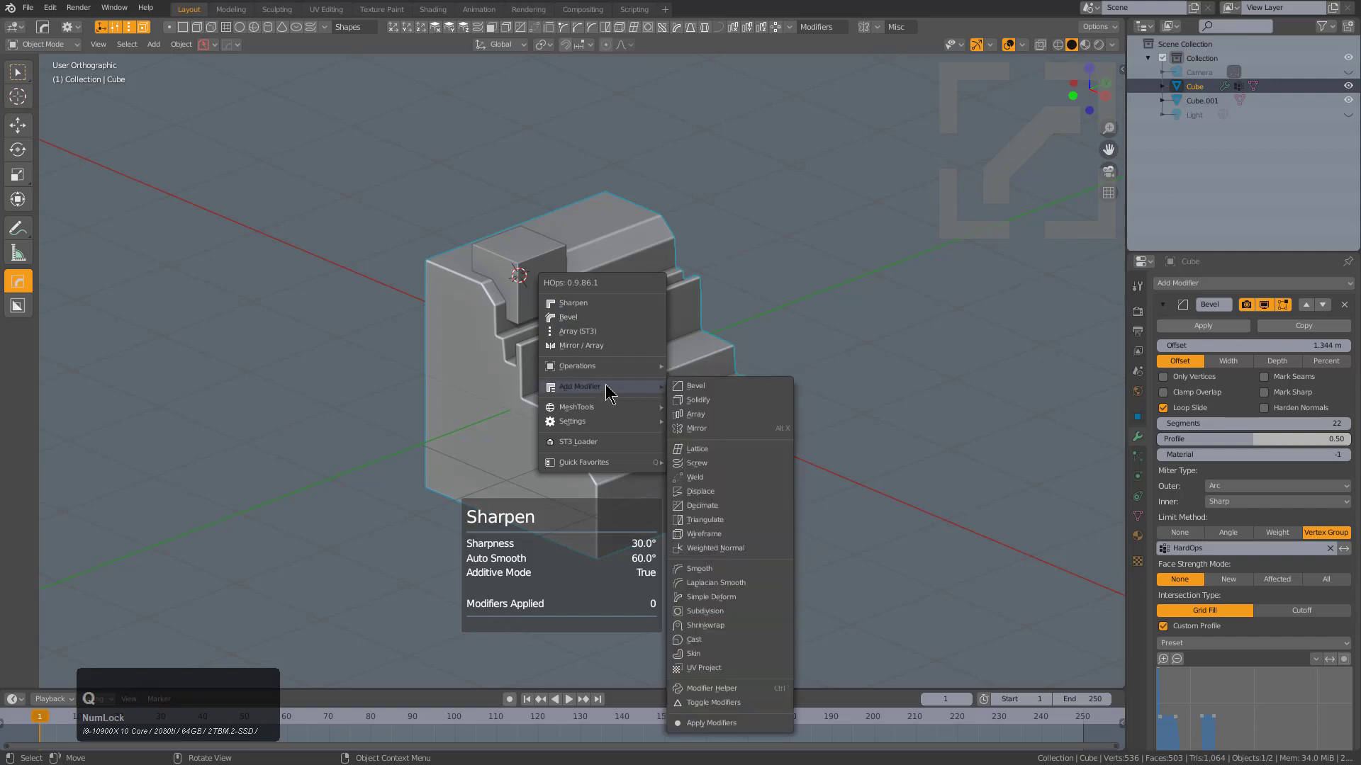
{"action": "left_click", "coordinate": [709, 714]}
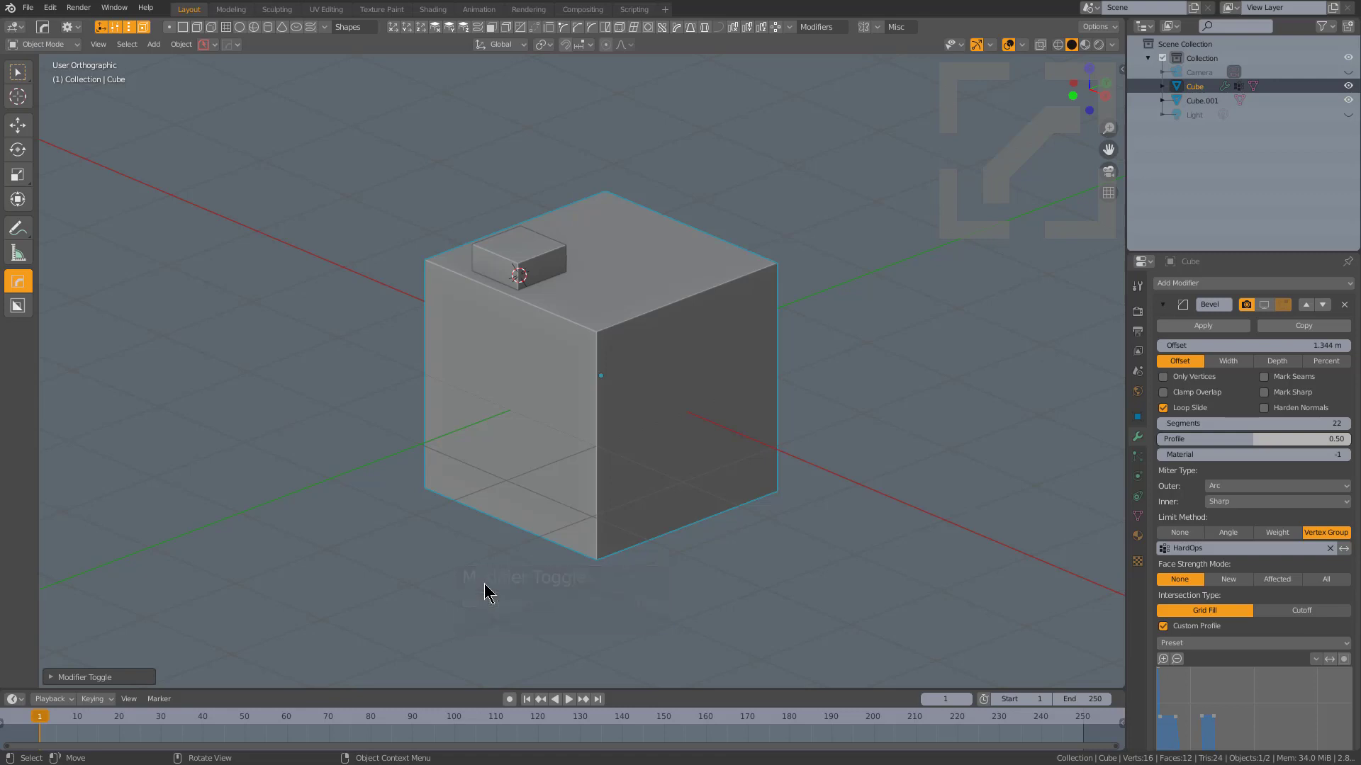
{"action": "middle_click_drag", "start_coordinate": [581, 481], "coordinate": [606, 462]}
{"action": "middle_click", "coordinate": [660, 386]}
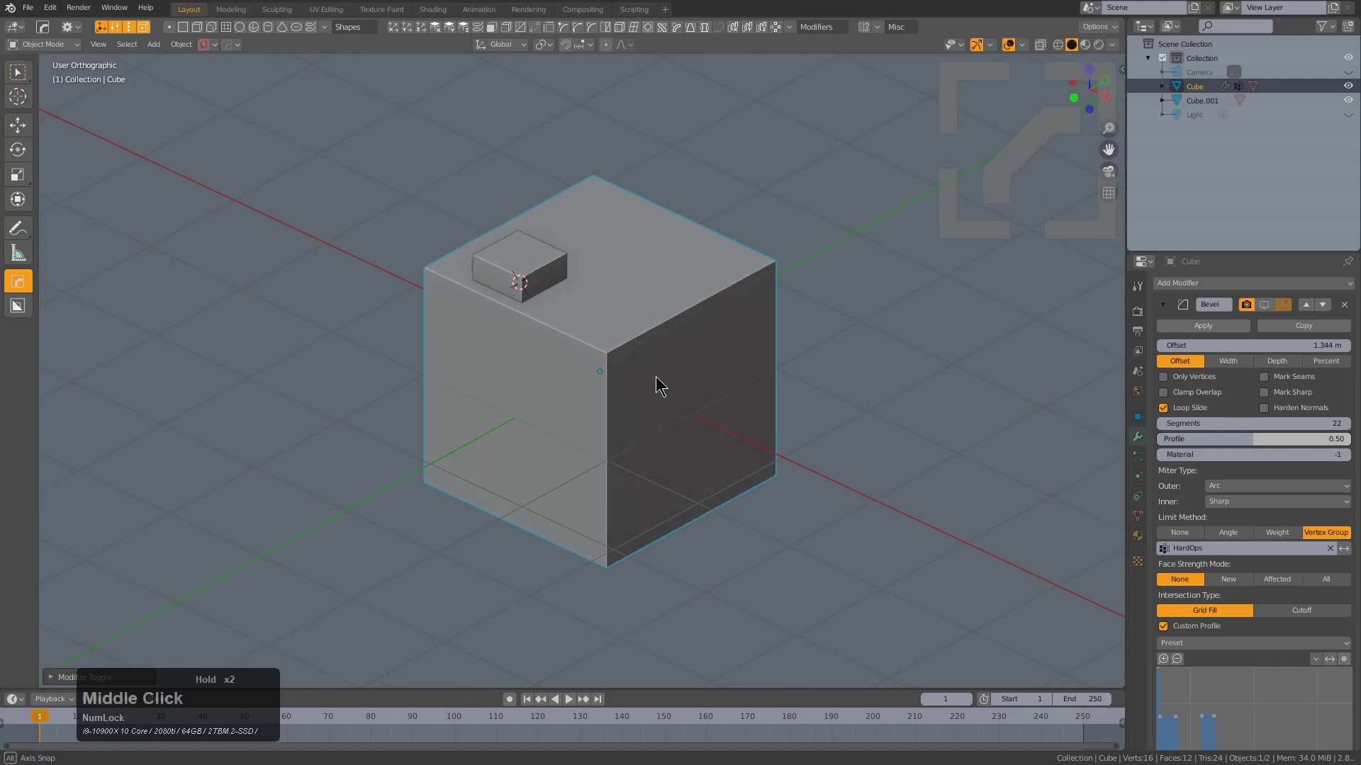
Turn the cube's modifiers back on with Toggle Modifiers
{"action": "key", "text": "q"}
{"action": "mouse_move", "coordinate": [659, 377]}
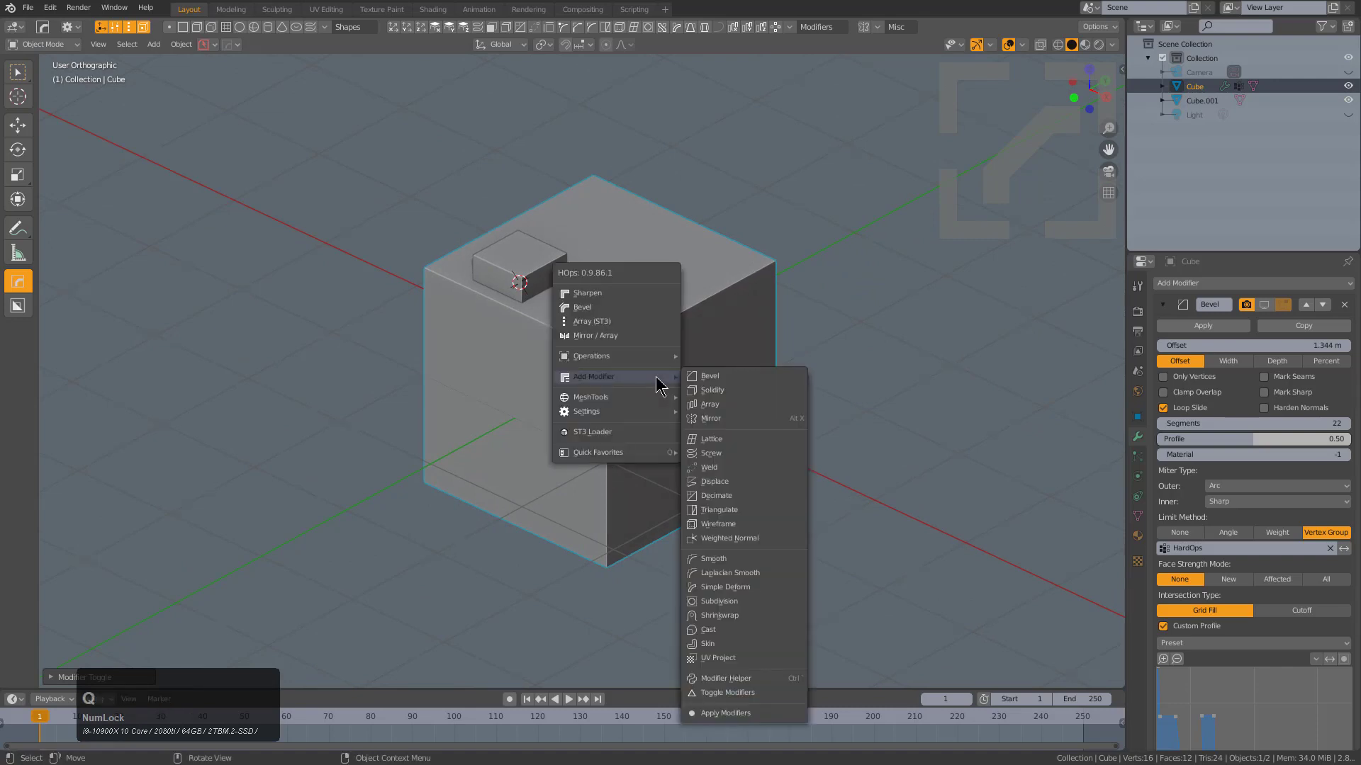
{"action": "left_click", "coordinate": [757, 692]}
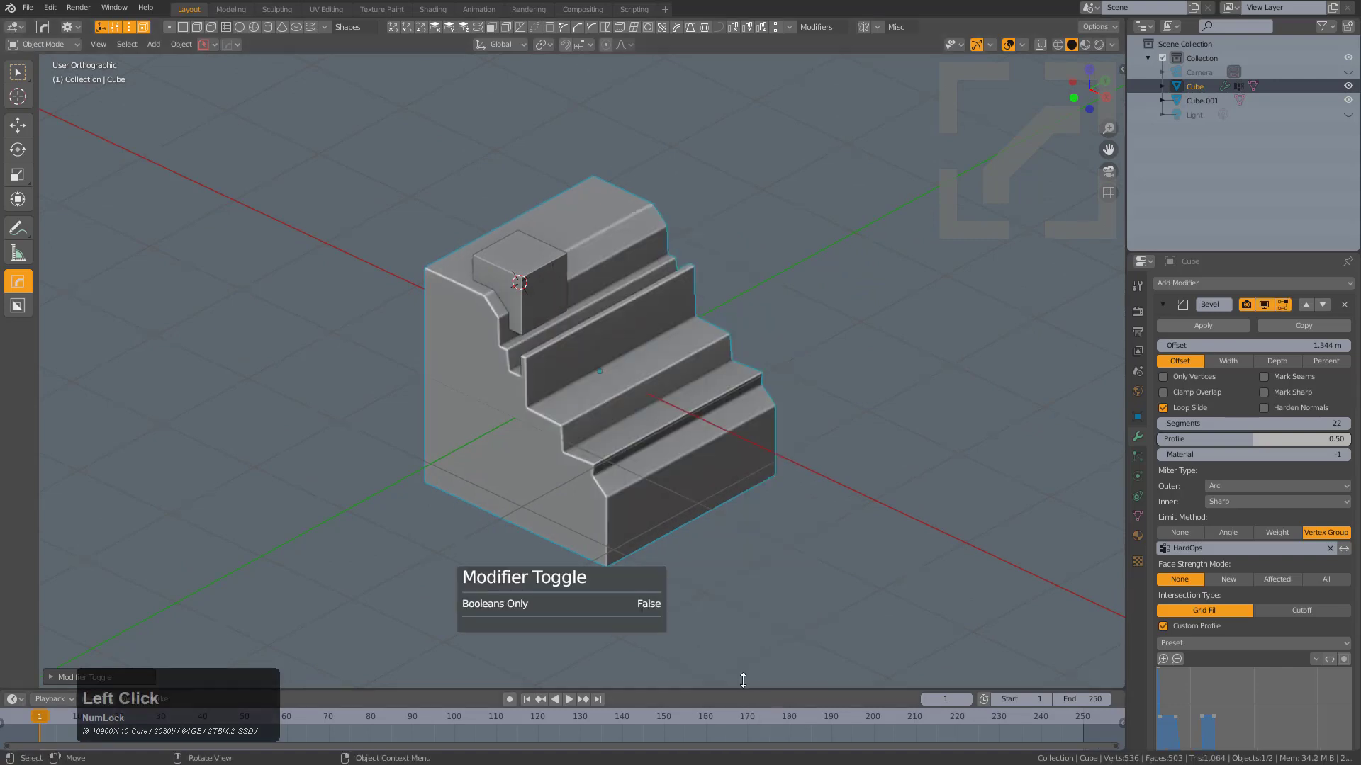
Apply the stepped cube's modifiers with HardOps Apply Modifiers and activate BoxCutter
{"action": "key", "text": "q"}
{"action": "mouse_move", "coordinate": [691, 418]}
{"action": "left_click", "coordinate": [769, 413]}
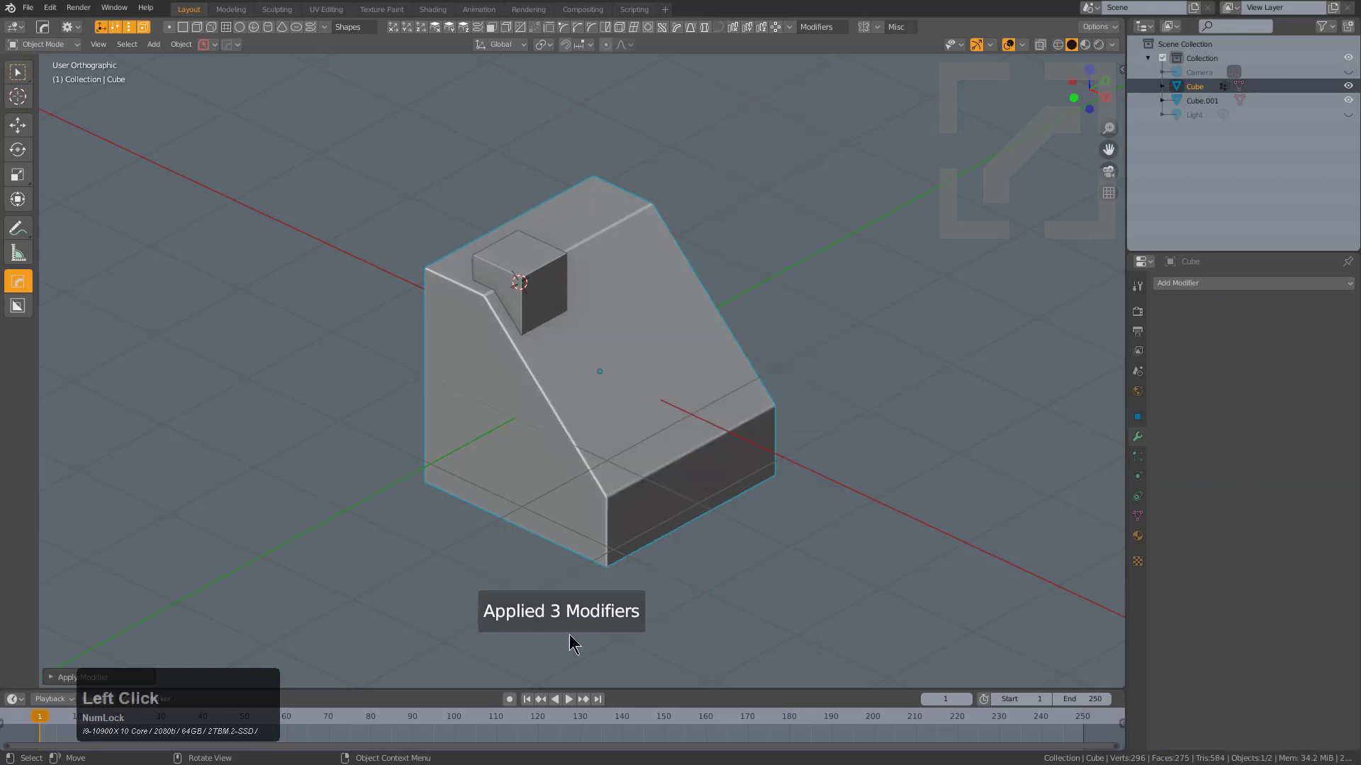
{"action": "left_click", "coordinate": [610, 391]}
{"action": "scroll", "coordinate": [611, 391], "scroll_direction": "up", "scroll_amount": 2}
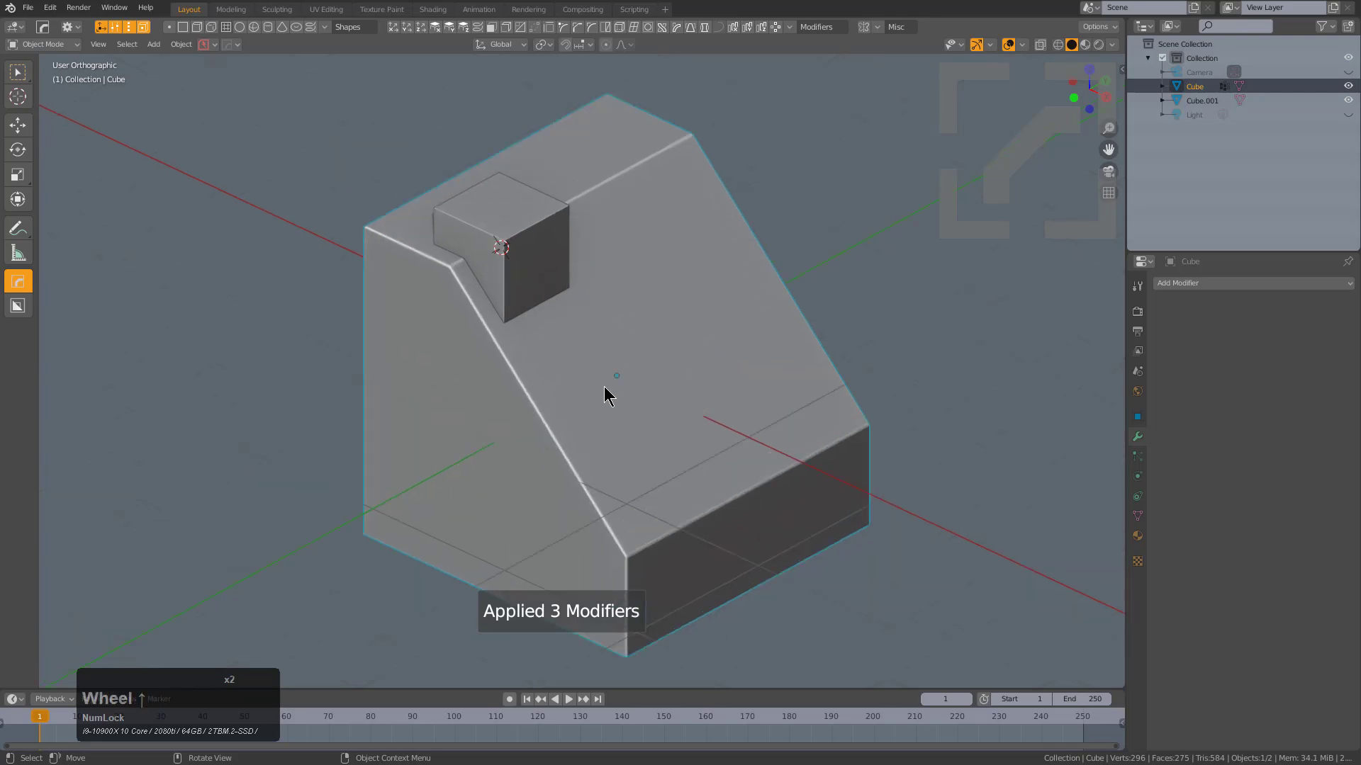
{"action": "key", "text": "w"}
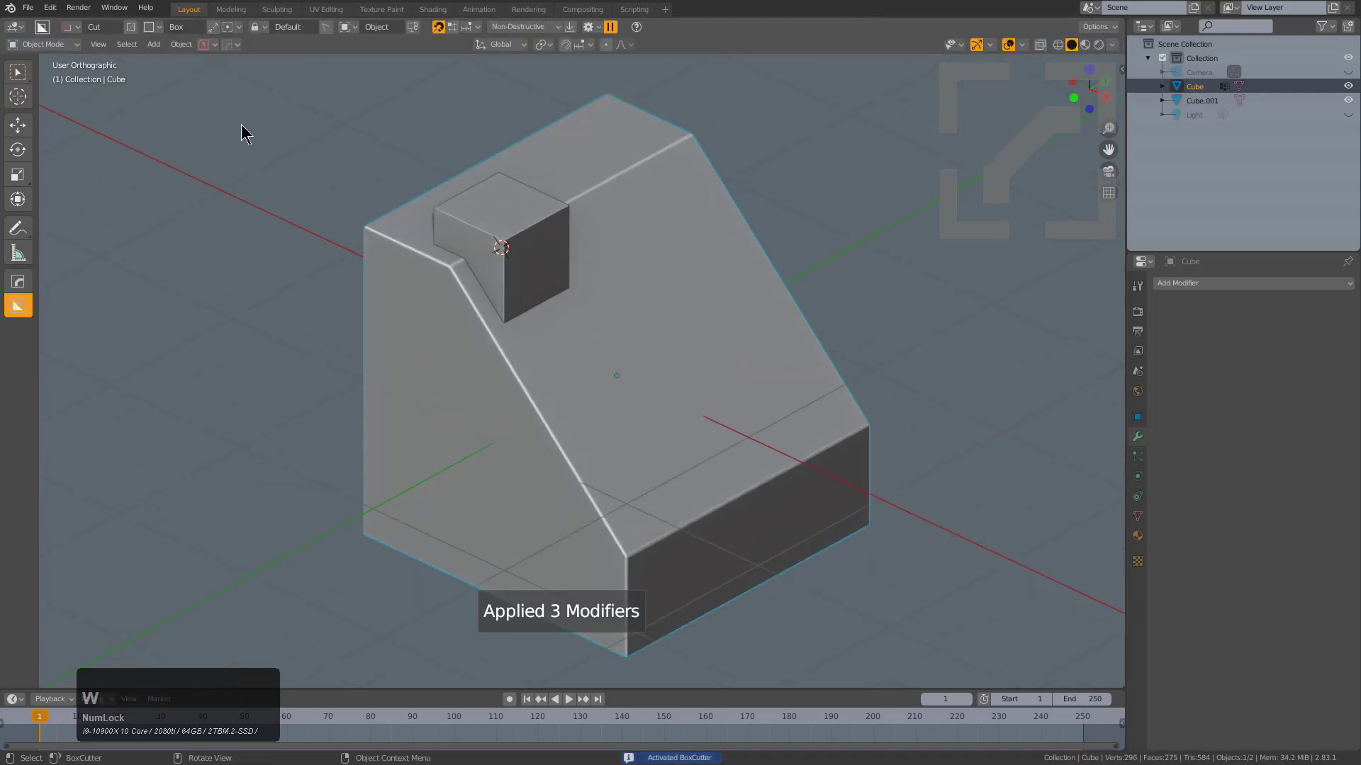
{"action": "left_click_drag", "start_coordinate": [575, 356], "coordinate": [525, 504]}
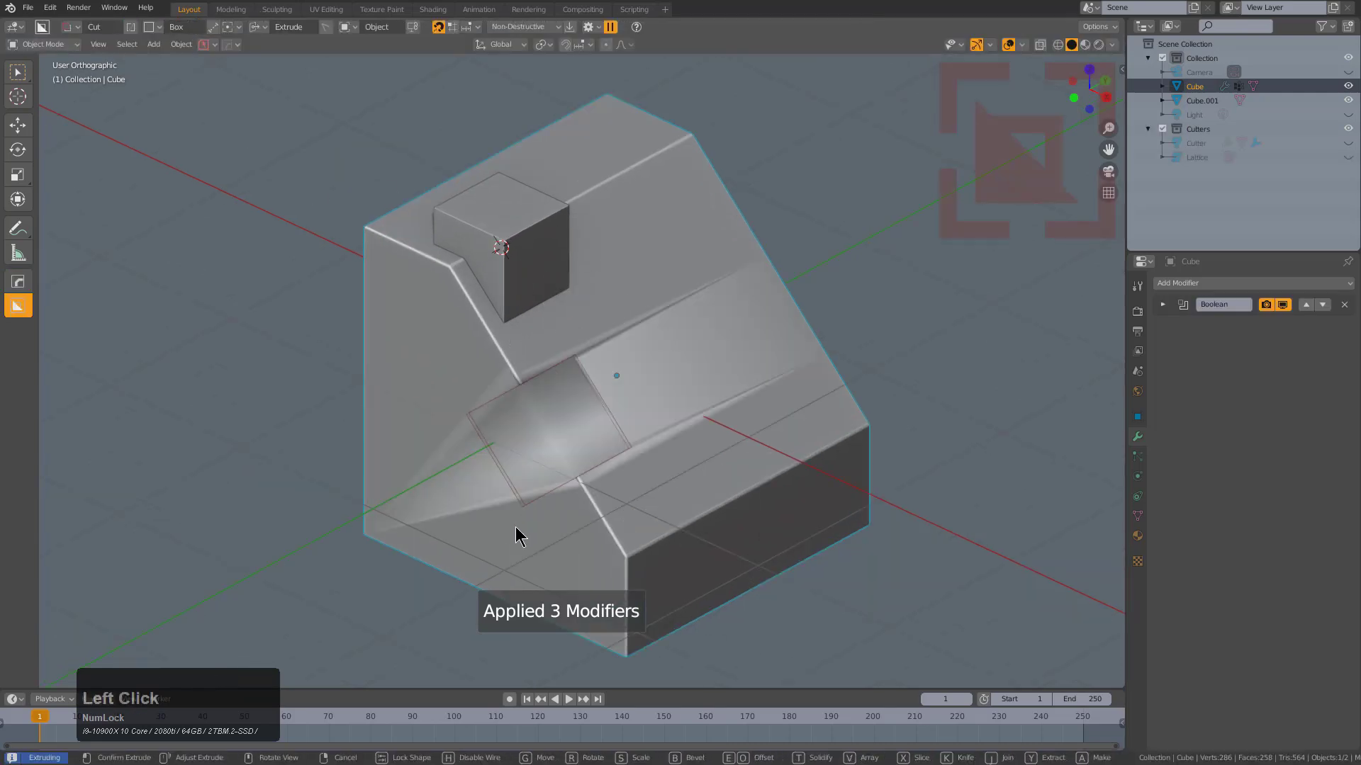
{"action": "key", "text": "b"}
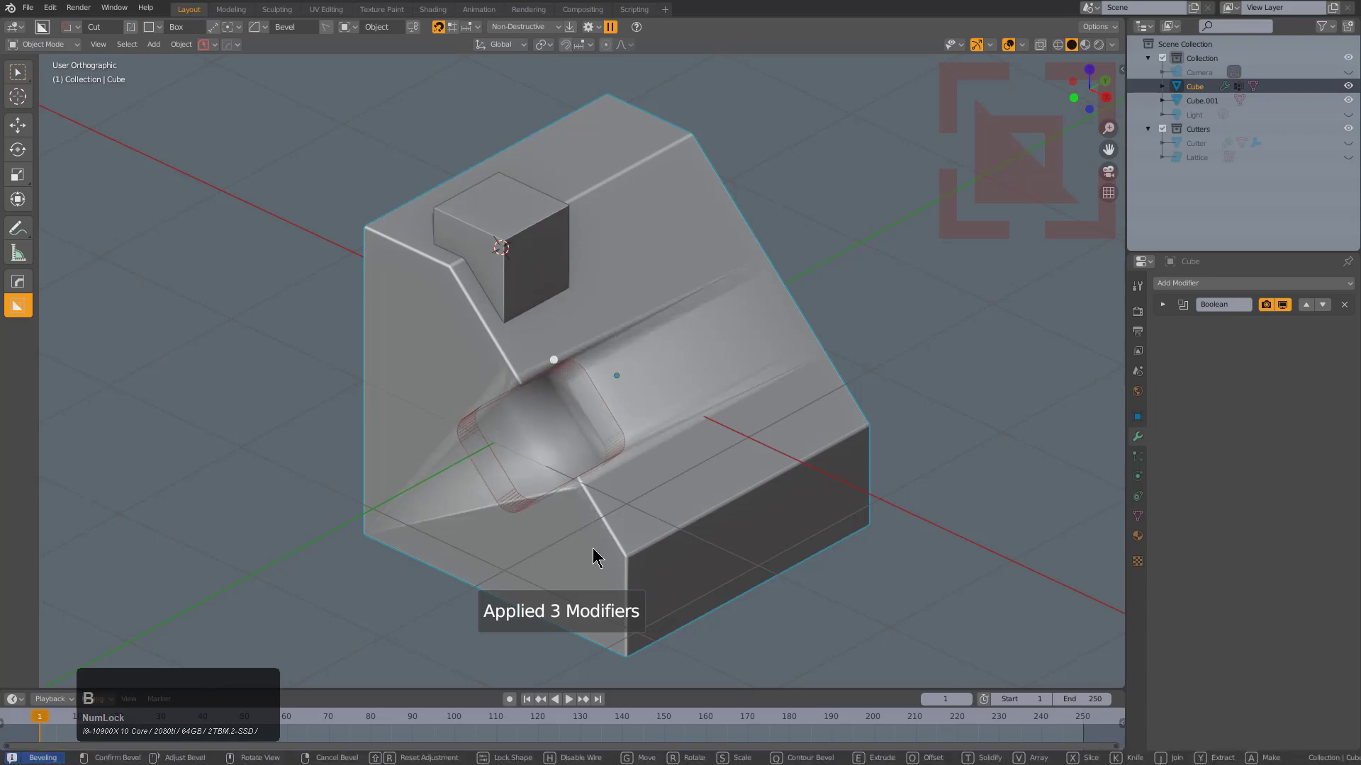
{"action": "scroll", "coordinate": [596, 555], "scroll_direction": "up", "scroll_amount": 3}
{"action": "right_click", "coordinate": [595, 556]}
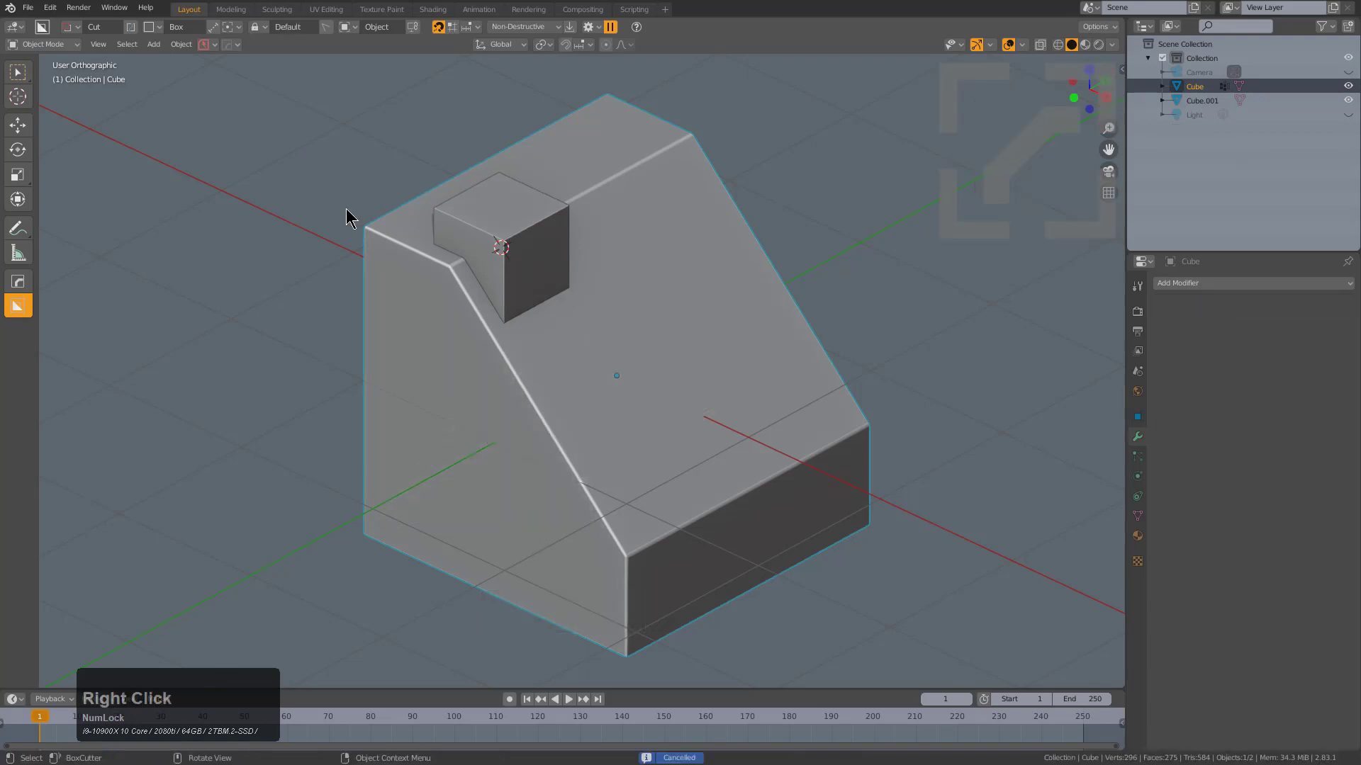
Enable BC Notifications in the HardOps opt-in settings and dismiss the HardOps menu
{"action": "left_click", "coordinate": [231, 44]}
{"action": "left_click", "coordinate": [229, 75]}
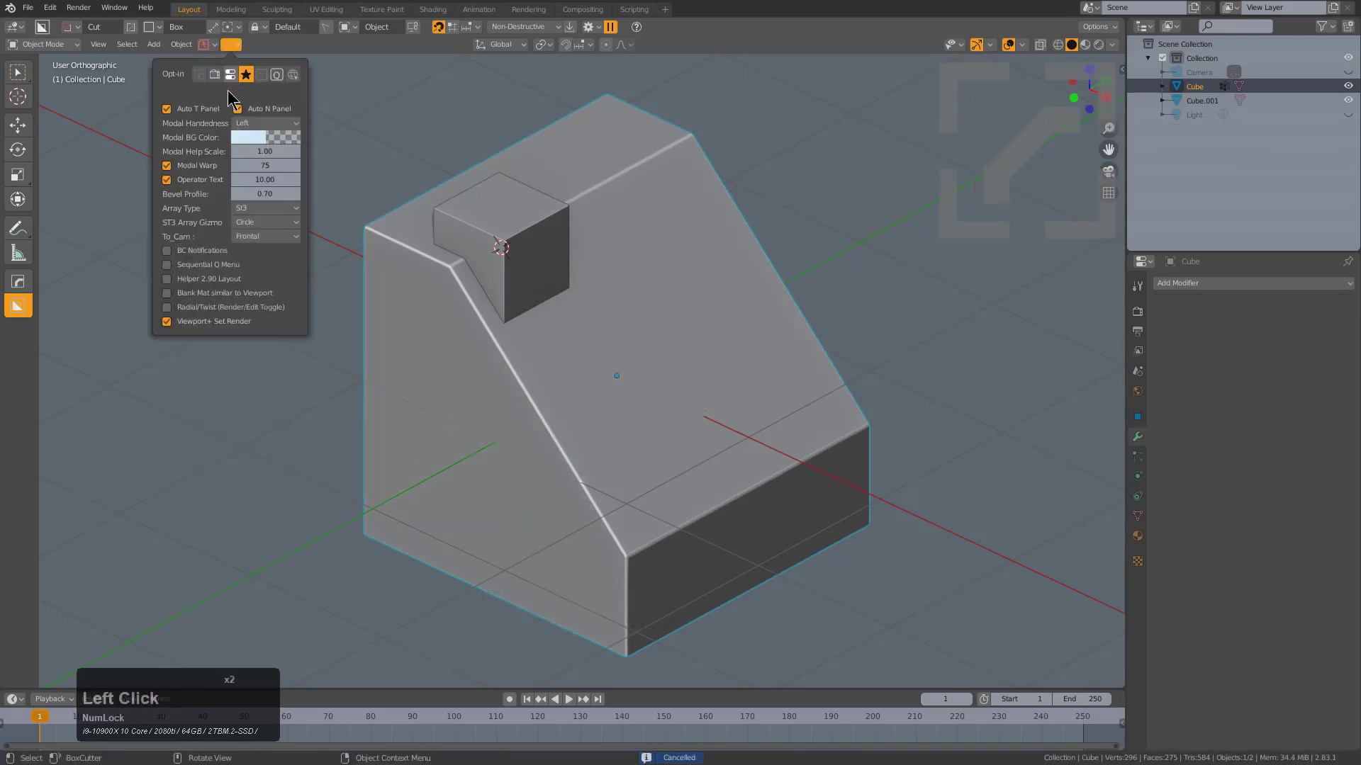
{"action": "left_click", "coordinate": [173, 252]}
{"action": "middle_click", "coordinate": [639, 421]}
{"action": "key", "text": "q"}
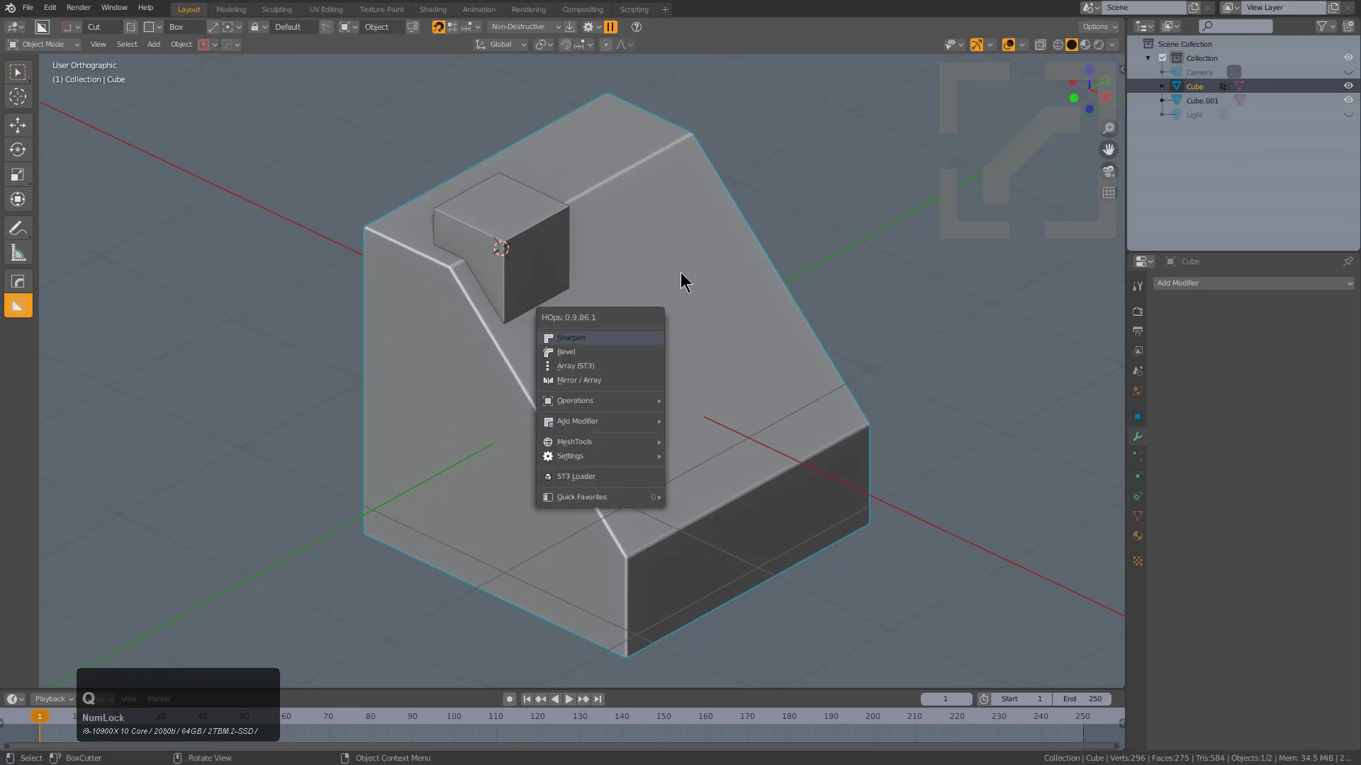
Cut the block's slanted face with a BoxCutter box beveled to a width of about 0.145
{"action": "left_click_drag", "start_coordinate": [582, 348], "coordinate": [514, 482]}
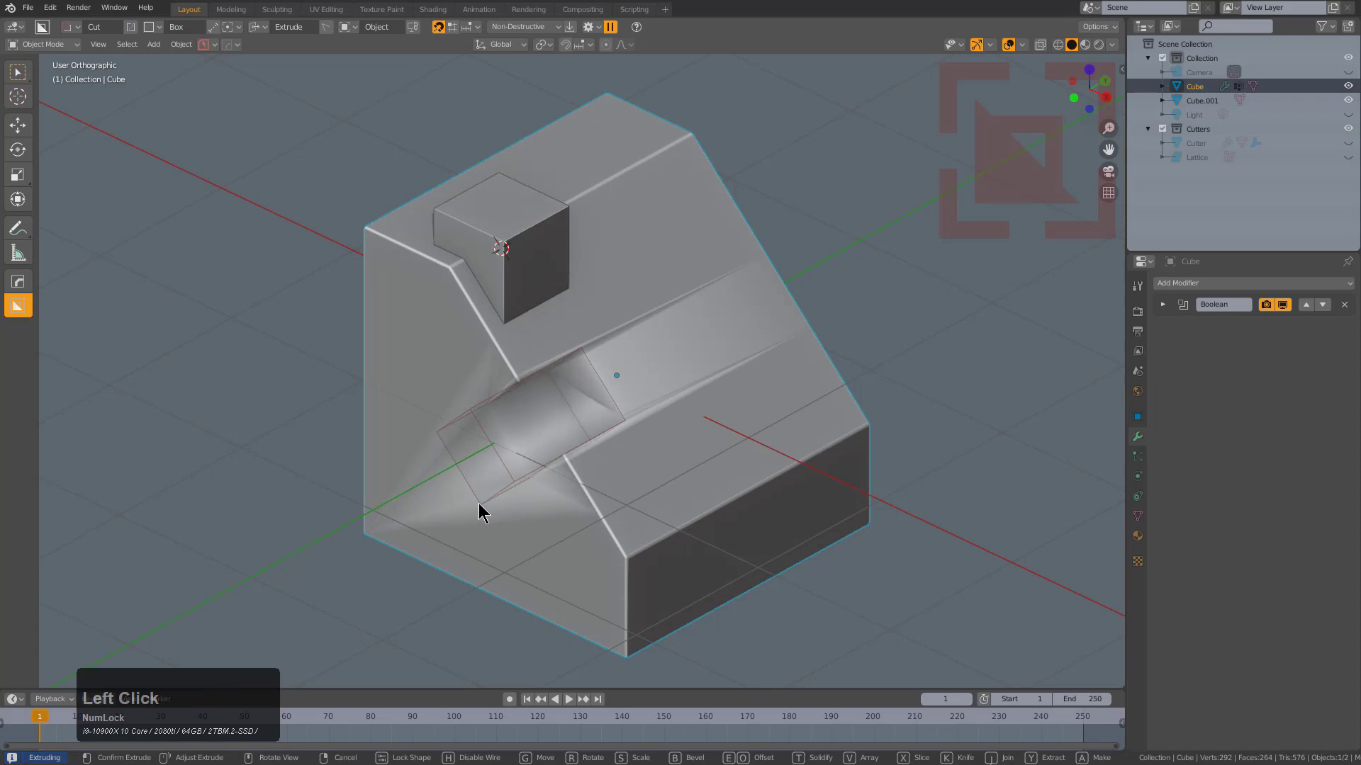
{"action": "key", "text": "b"}
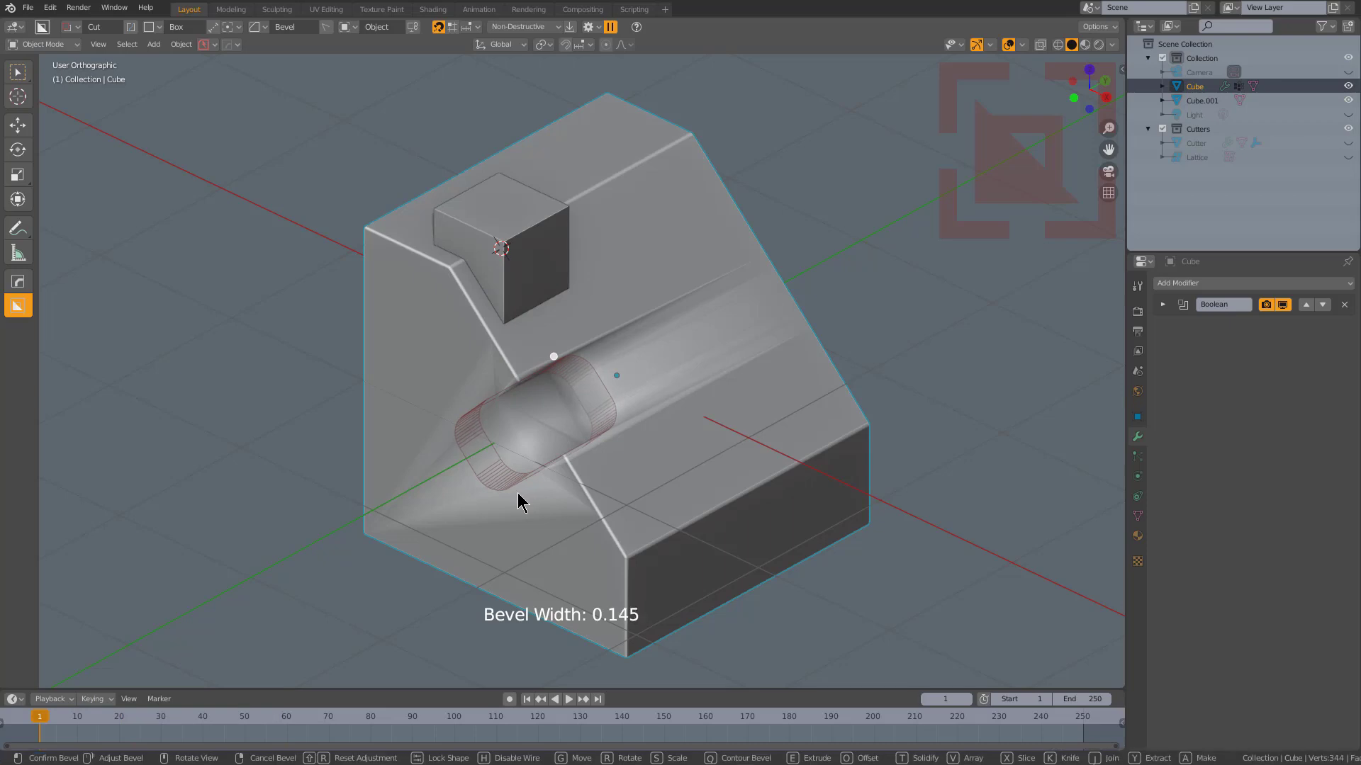
{"action": "left_click", "coordinate": [521, 500]}
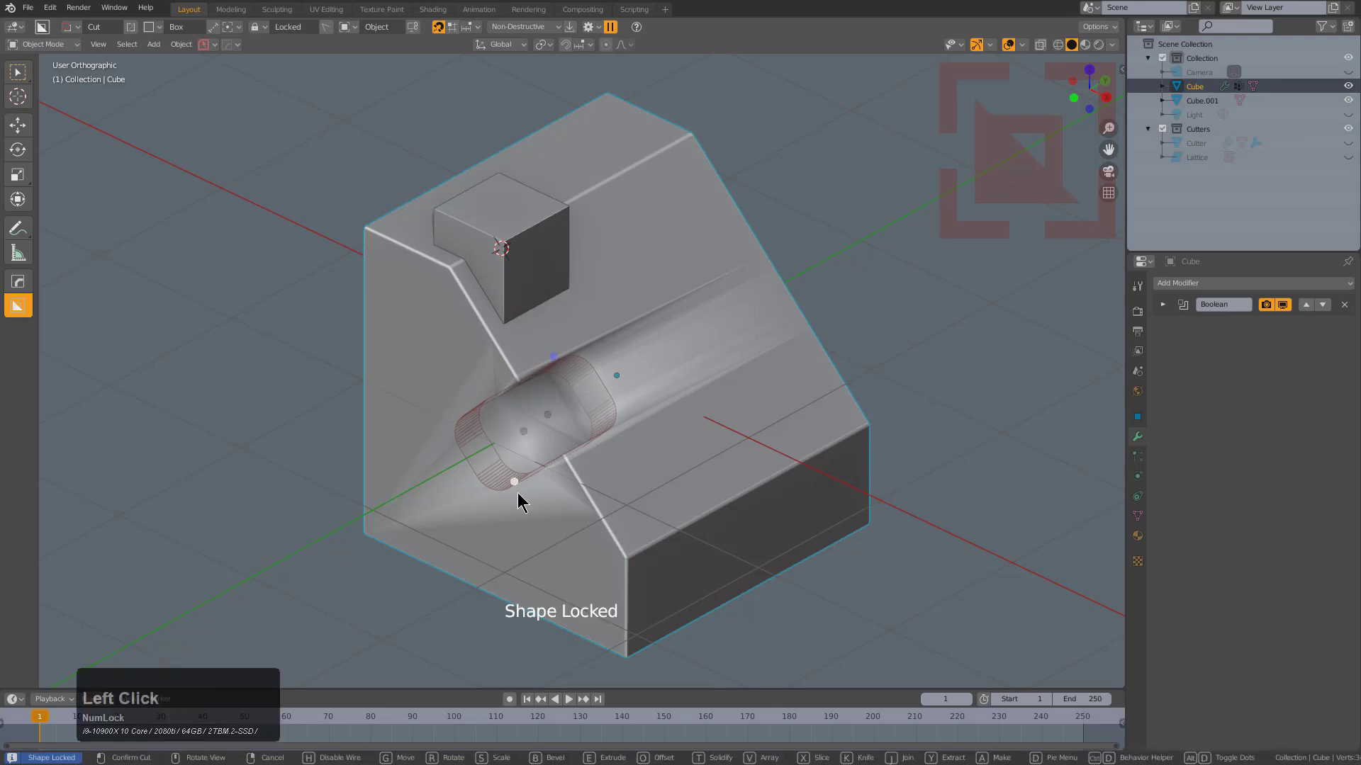
{"action": "left_click", "coordinate": [580, 441]}
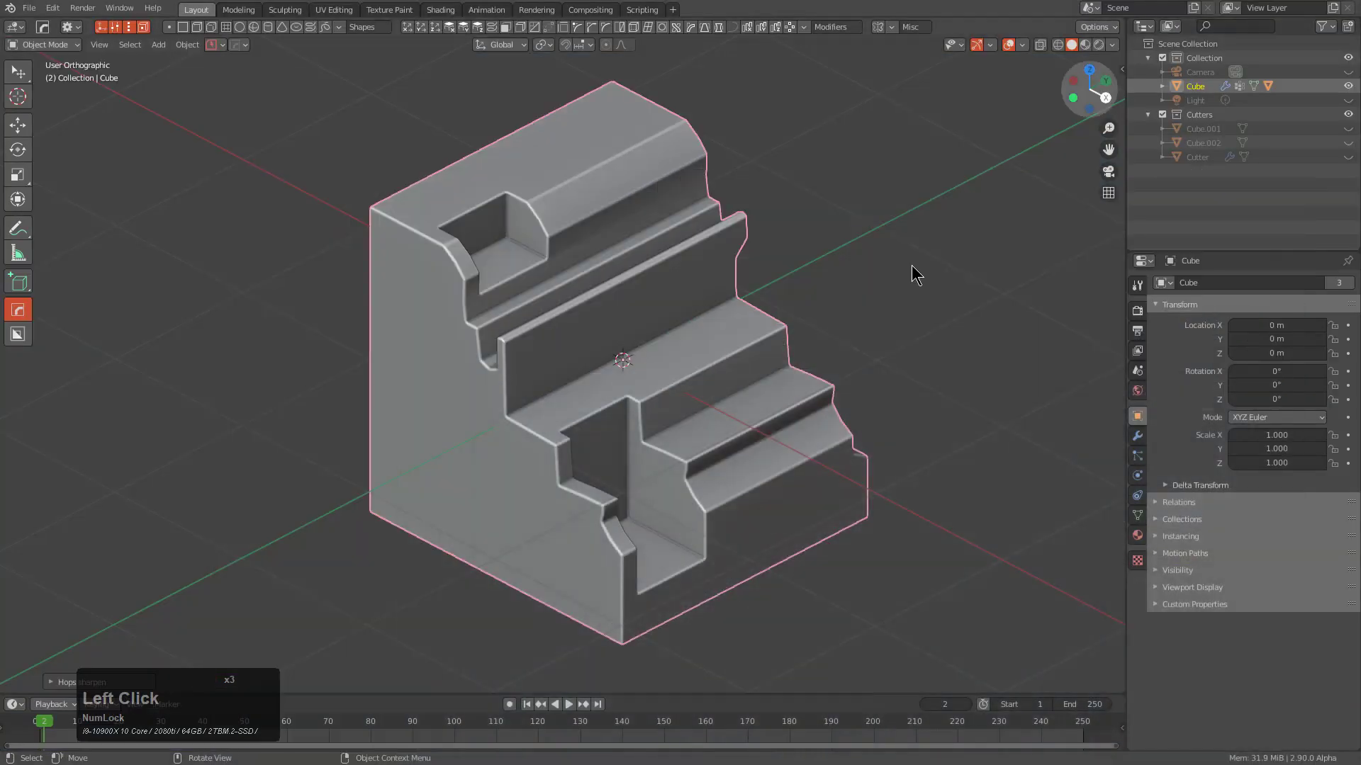
Sharpen the stepped cube with HardOps Sharpen to show the operator display
{"action": "middle_click_drag", "start_coordinate": [912, 265], "coordinate": [703, 398]}
{"action": "key", "text": "q"}
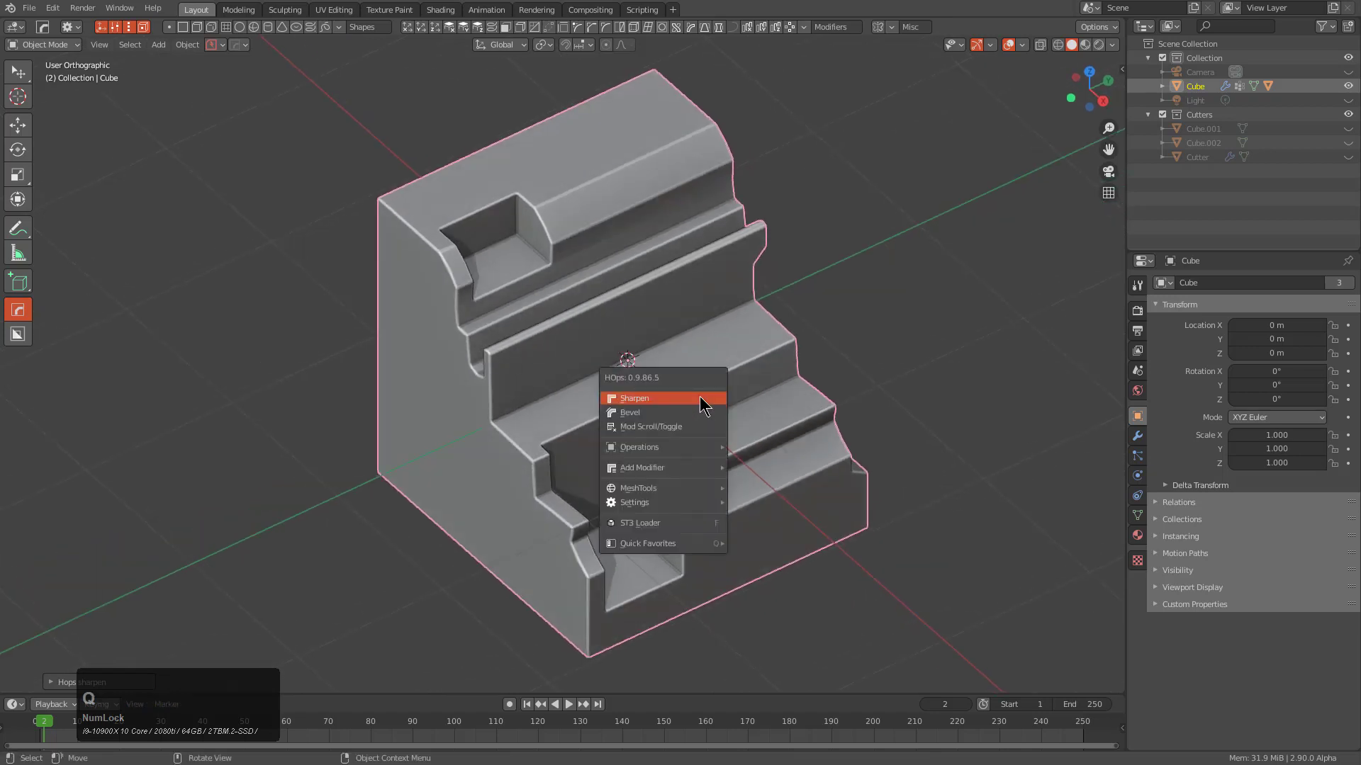
{"action": "left_click", "coordinate": [700, 399]}
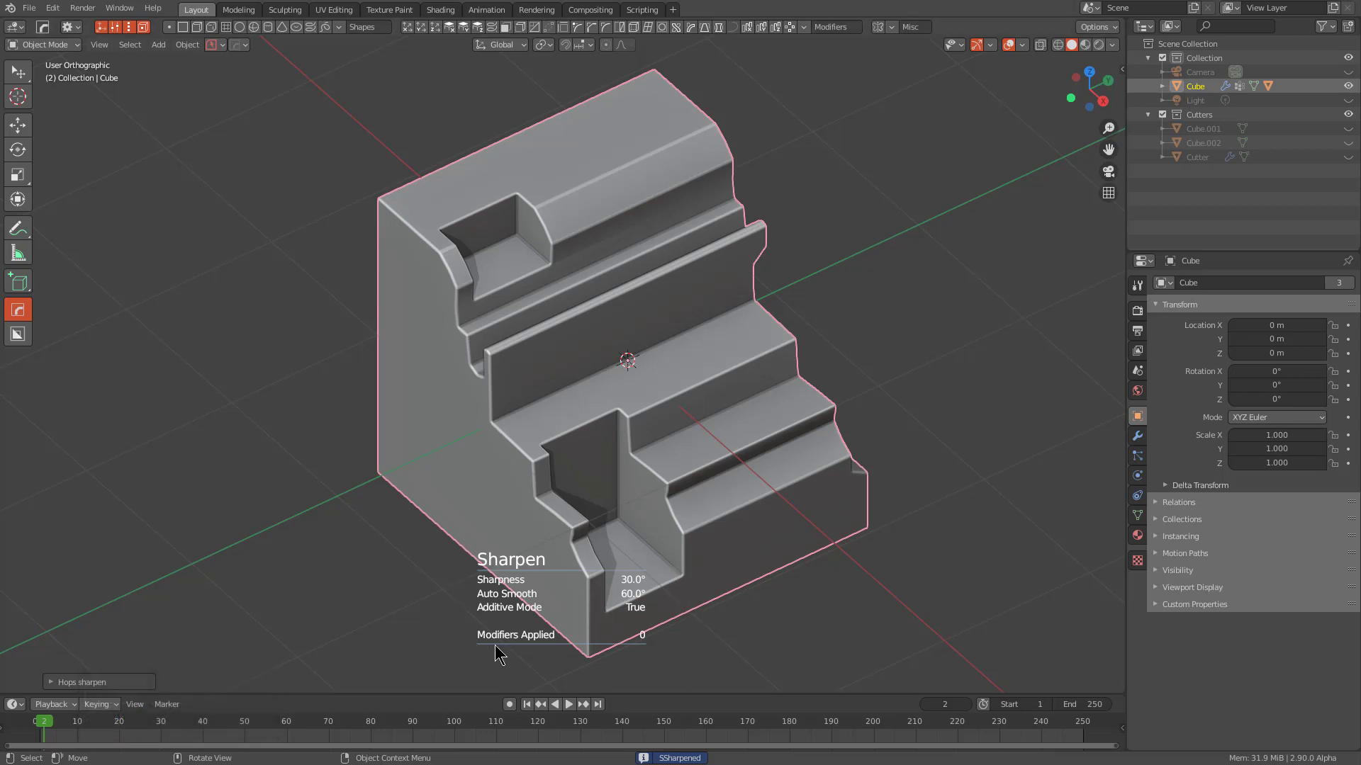
{"action": "middle_click_drag", "start_coordinate": [769, 394], "coordinate": [768, 392]}
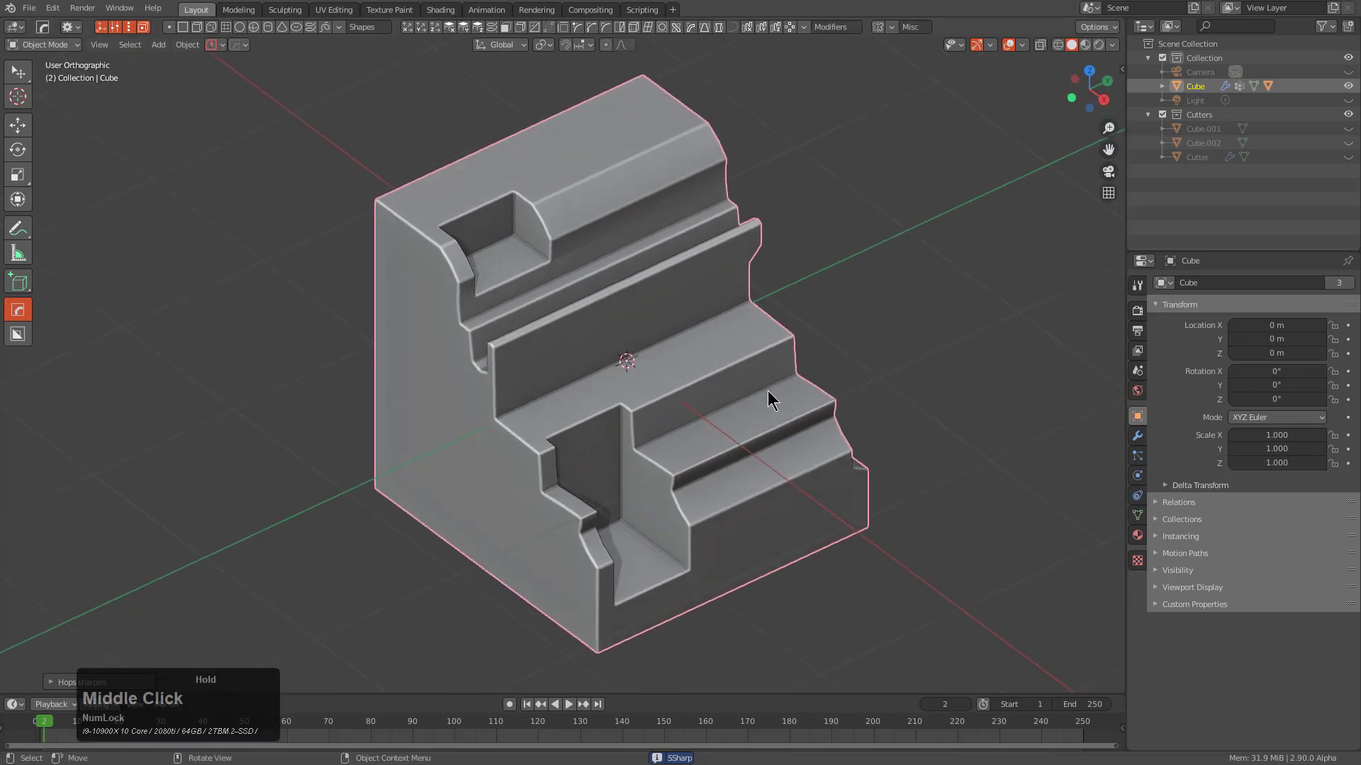
Enable Operator Background and Operator Border in the HardOps operator UI preferences, and save the preferences
{"action": "key", "text": "q"}
{"action": "mouse_move", "coordinate": [750, 500]}
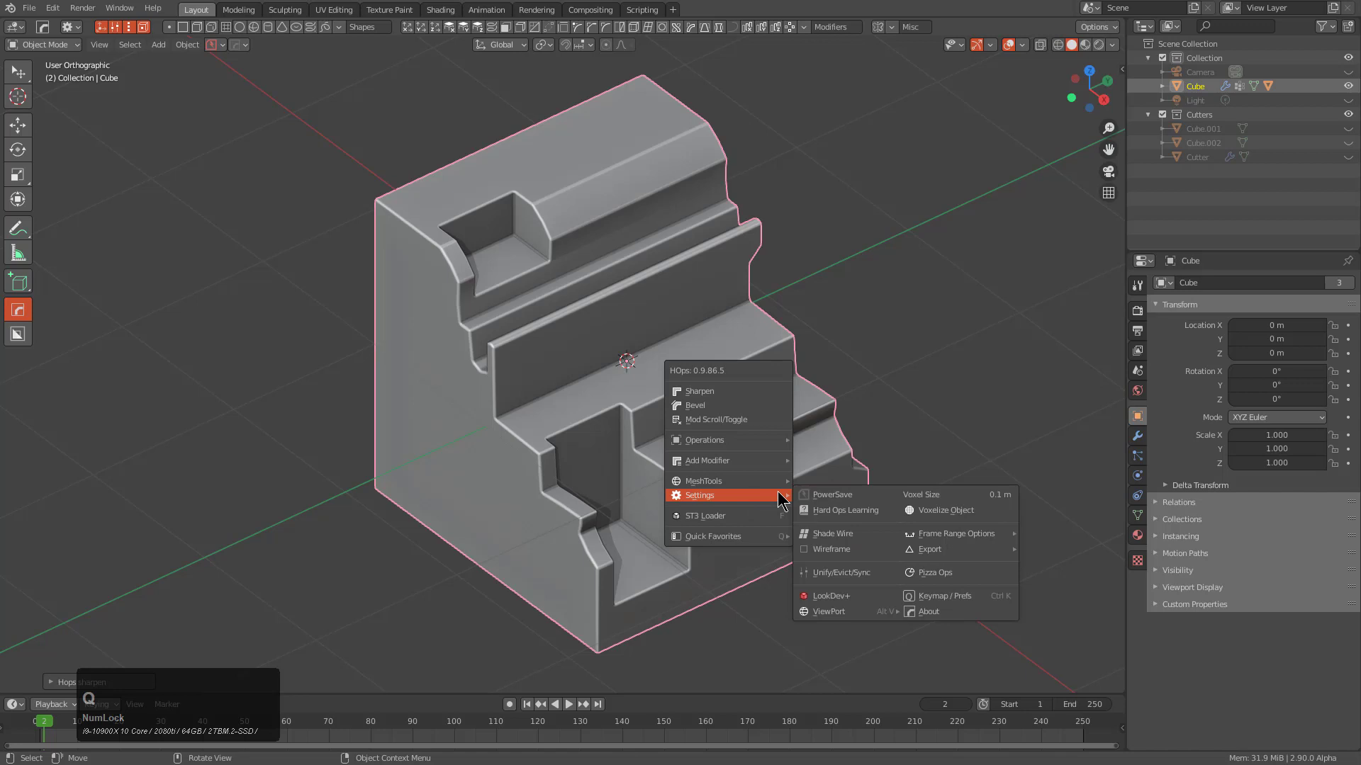
{"action": "left_click", "coordinate": [939, 597]}
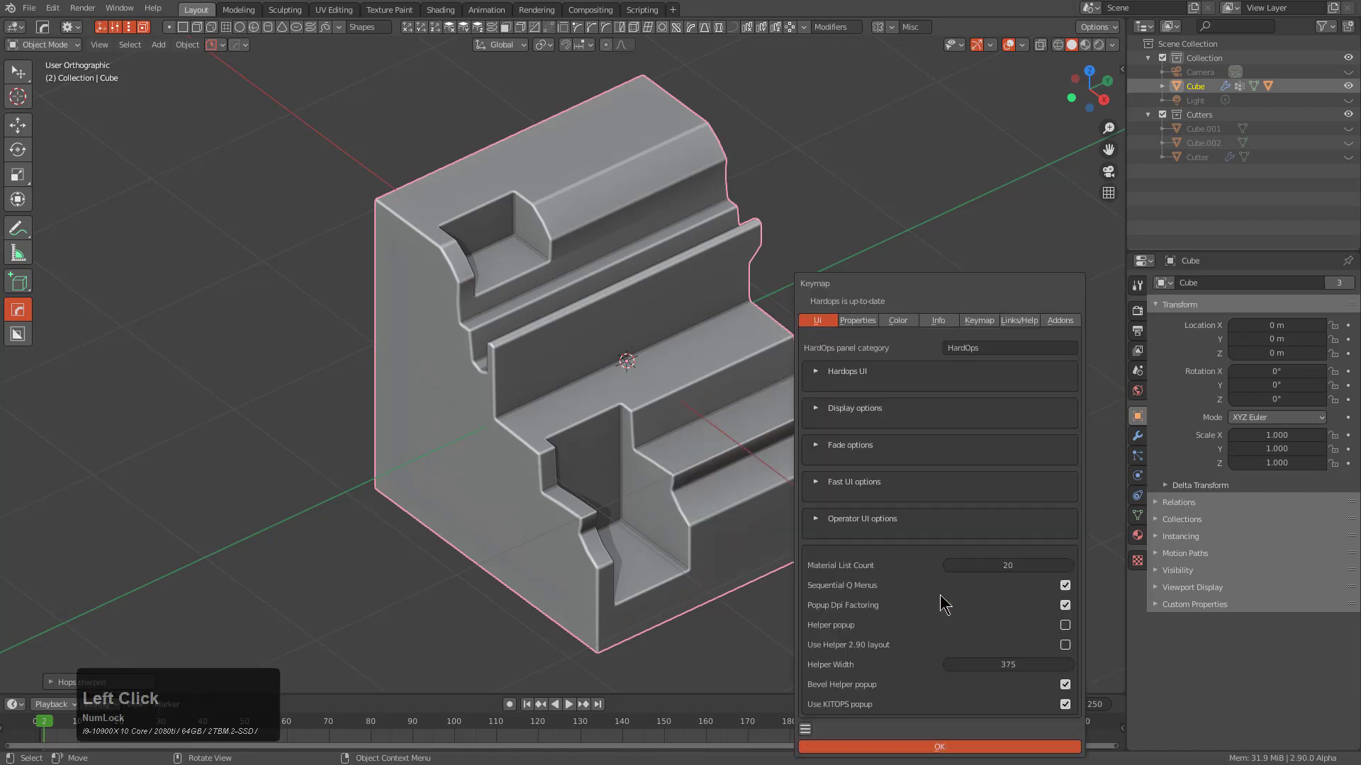
{"action": "left_click_drag", "start_coordinate": [890, 292], "coordinate": [853, 173]}
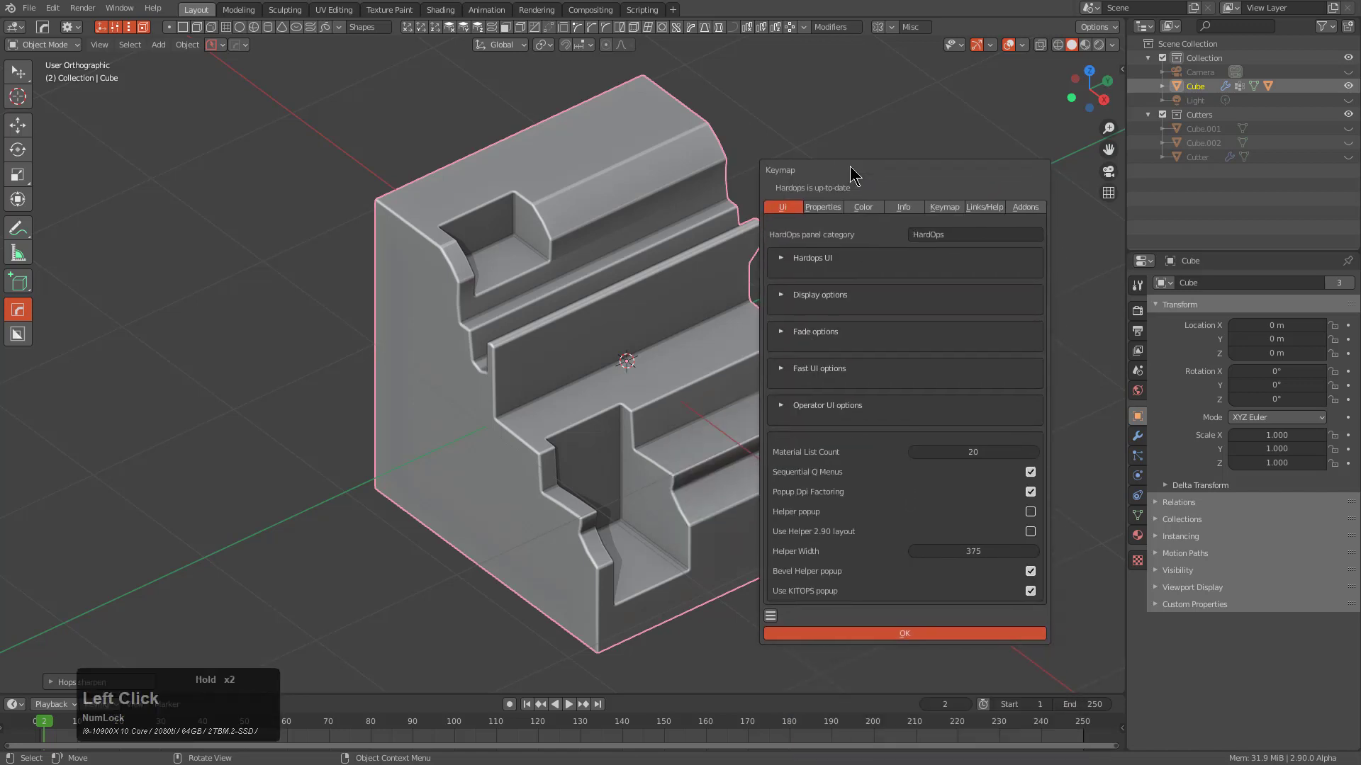
{"action": "left_click", "coordinate": [781, 404]}
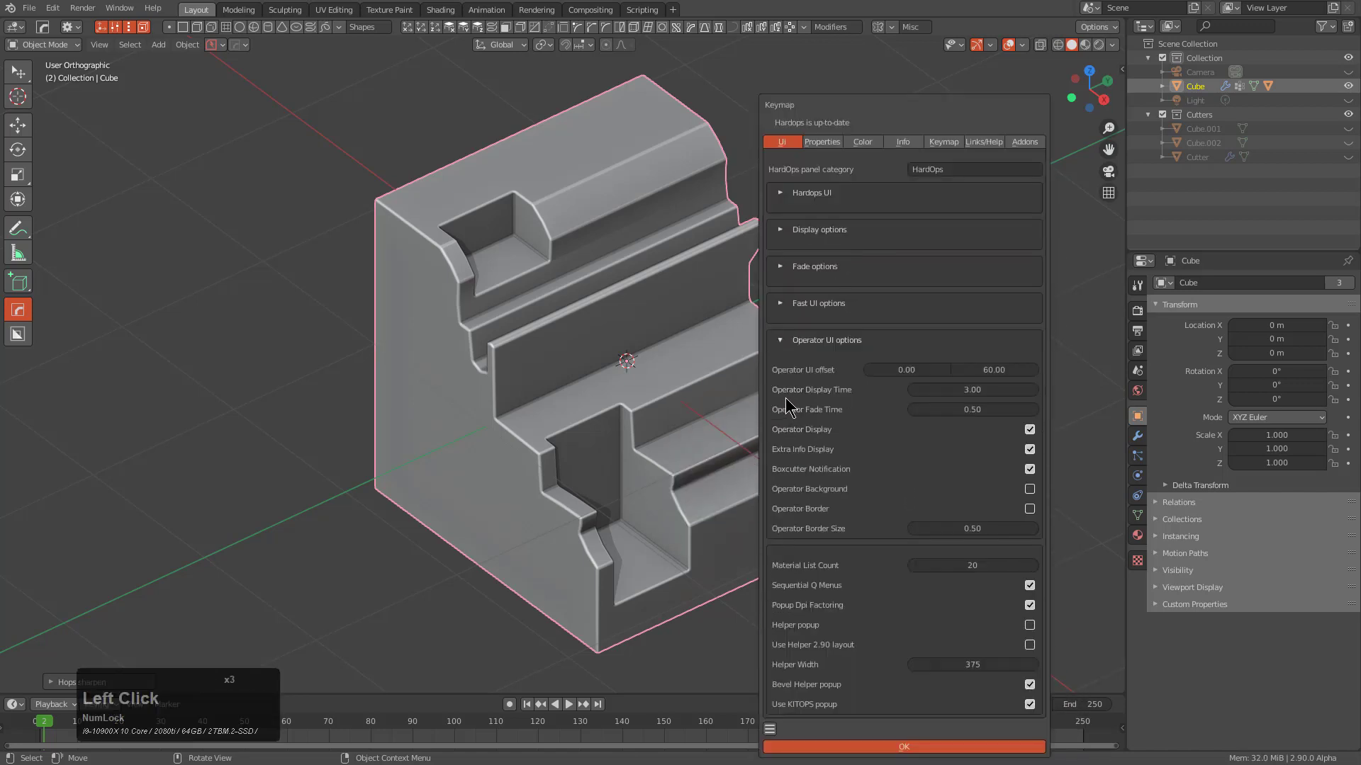
{"action": "left_click", "coordinate": [1030, 489]}
{"action": "left_click", "coordinate": [770, 729]}
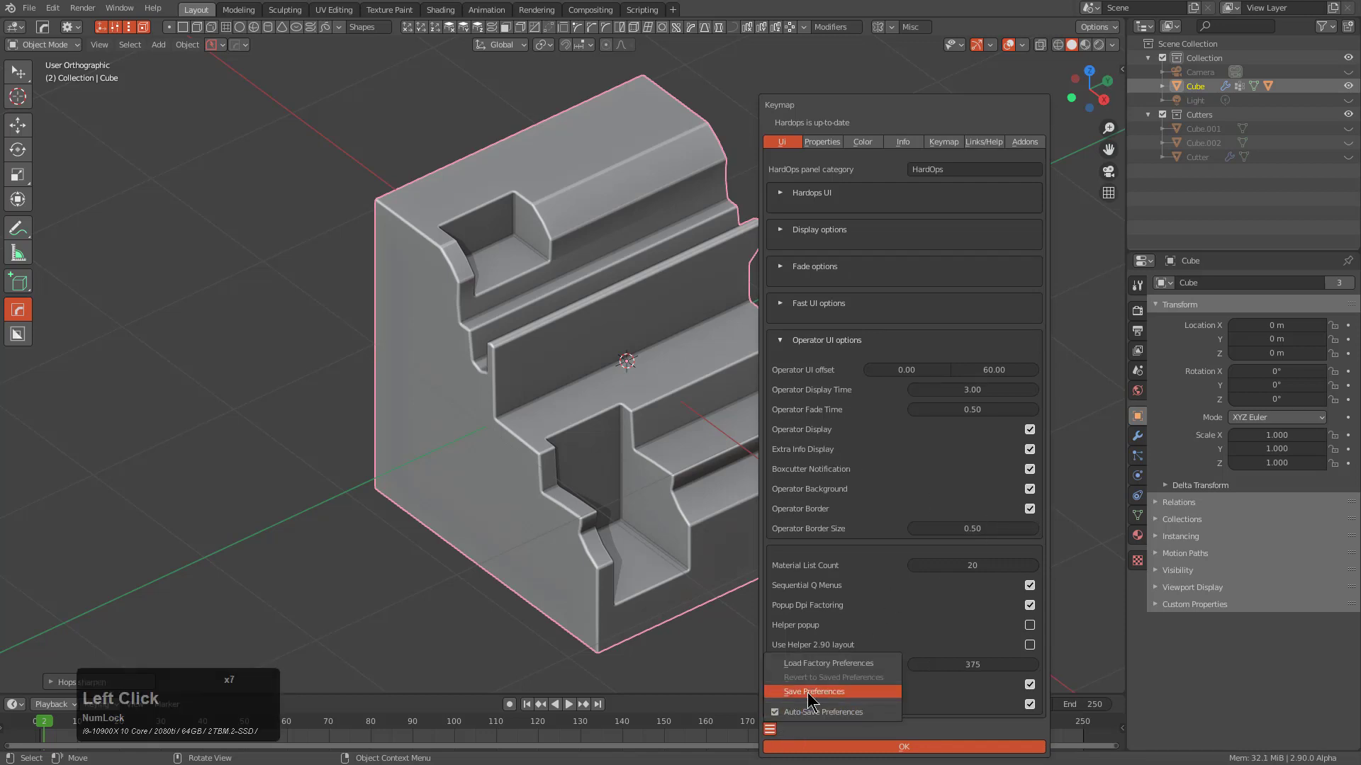
{"action": "left_click", "coordinate": [810, 691]}
{"action": "left_click", "coordinate": [859, 747]}
Run HardOps Sharpen again on the stepped cube to check the operator display with its background and border
{"action": "middle_click_drag", "start_coordinate": [754, 445], "coordinate": [741, 422]}
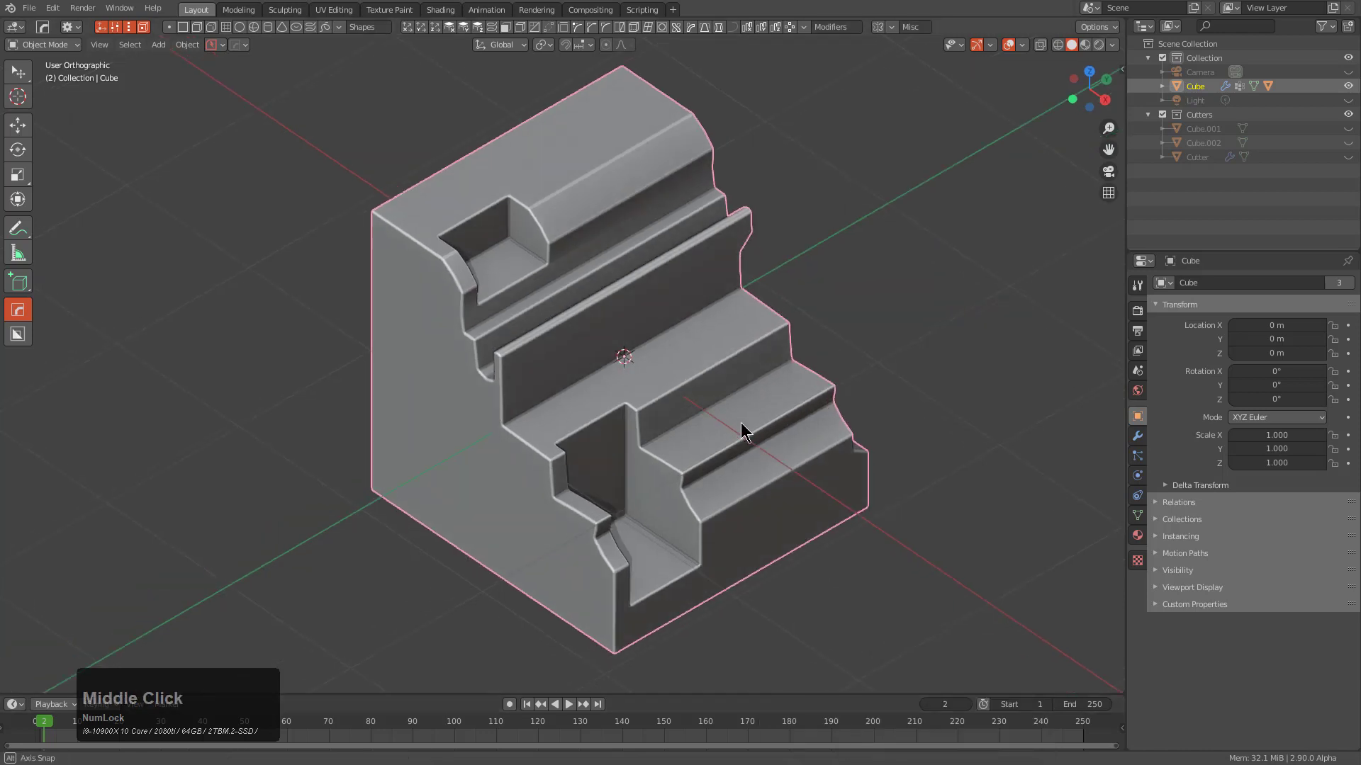
{"action": "scroll", "coordinate": [741, 423], "scroll_direction": "down", "scroll_amount": 1}
{"action": "key", "text": "q"}
{"action": "left_click", "coordinate": [723, 332]}
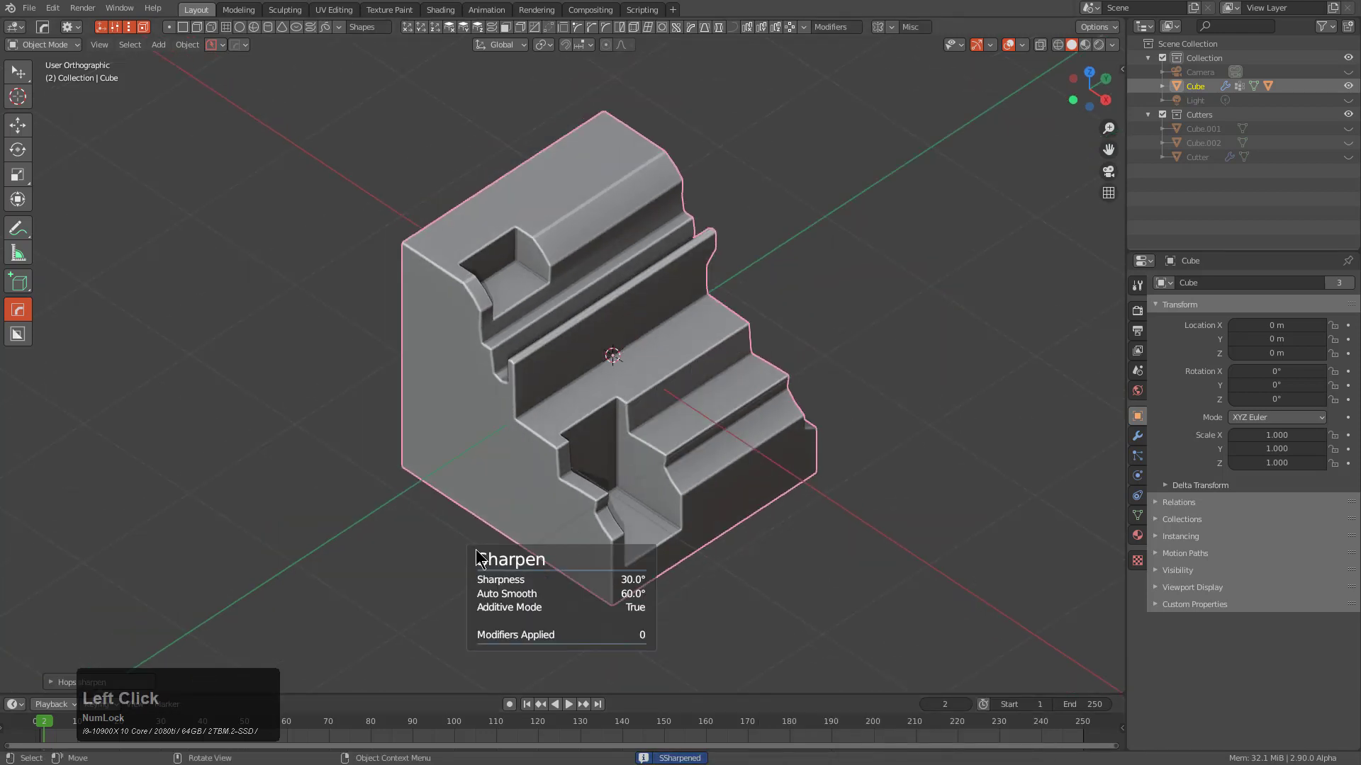
Activate BoxCutter, cancel the Ngon cut started on the middle step, and switch the cutter shape to Box
{"action": "scroll", "coordinate": [721, 376], "scroll_direction": "up", "scroll_amount": 4}
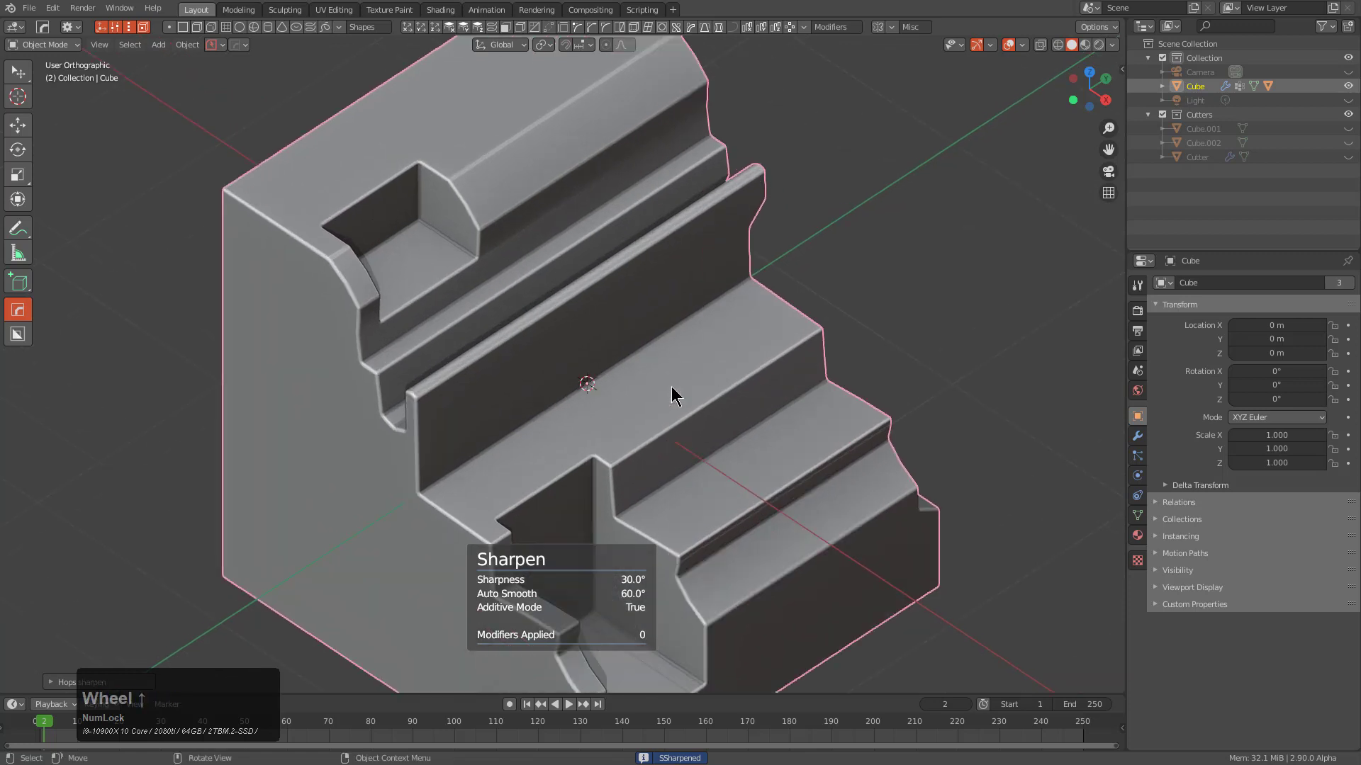
{"action": "key", "text": "w"}
{"action": "left_click", "coordinate": [691, 368]}
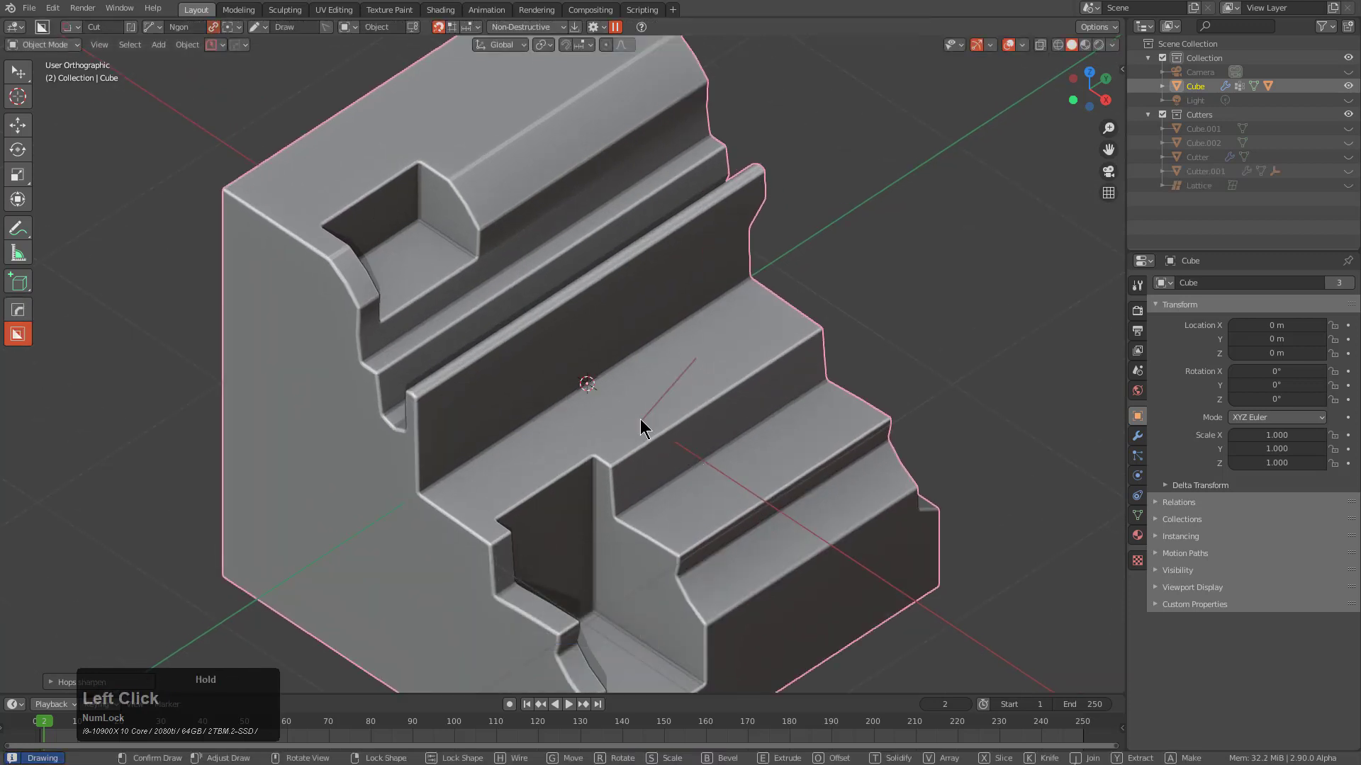
{"action": "key", "text": "Escape"}
{"action": "key", "text": "d"}
{"action": "left_click", "coordinate": [569, 464]}
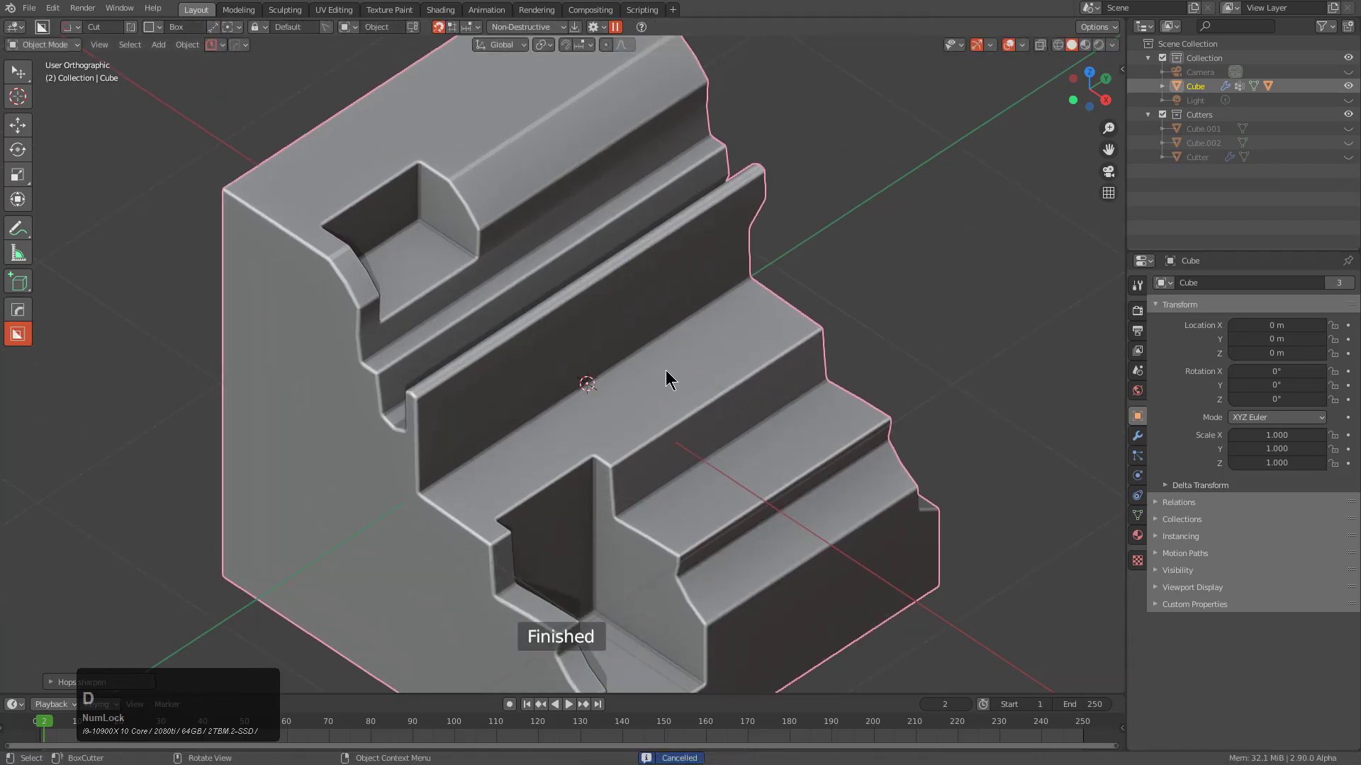
Draw a box cutter on the middle step with a bevel width of about 0.079, arrayed at a distance of about 0.305
{"action": "left_click_drag", "start_coordinate": [679, 361], "coordinate": [682, 462]}
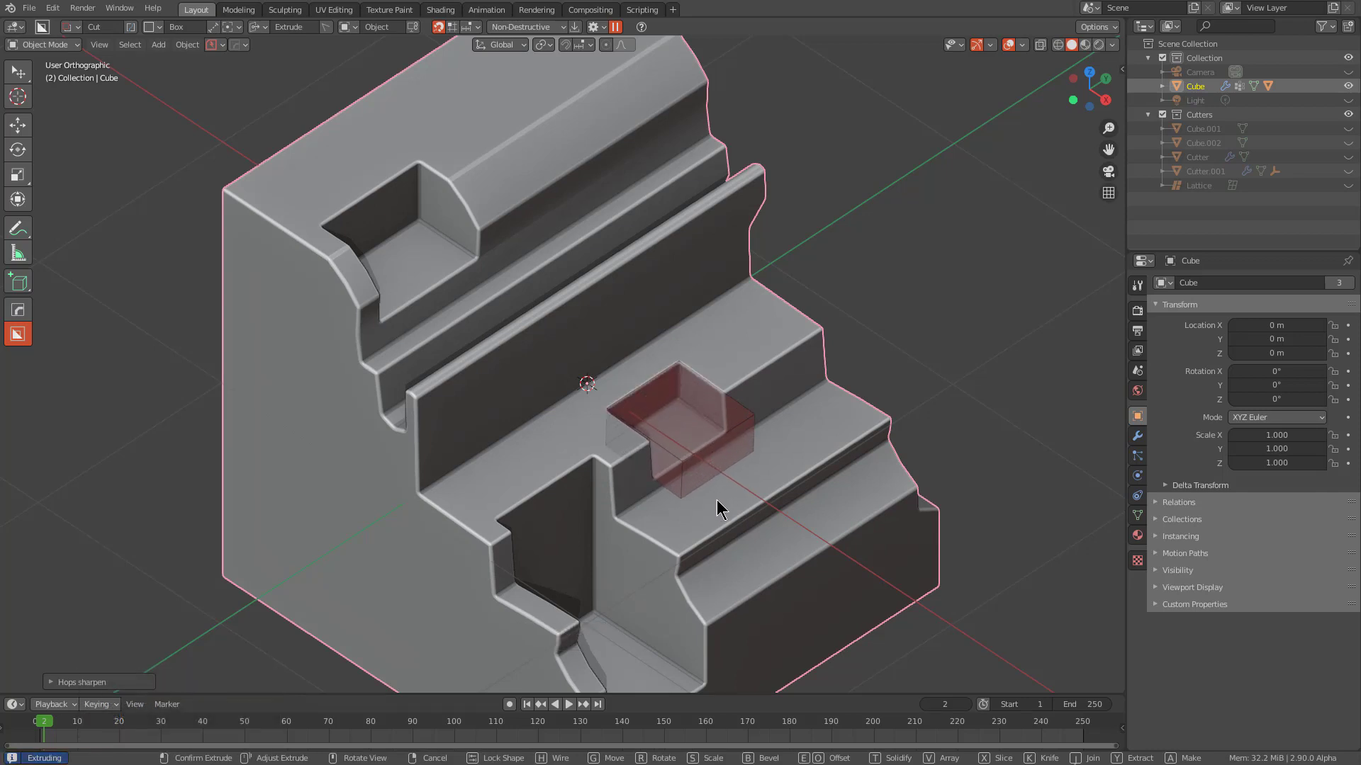
{"action": "key", "text": "b"}
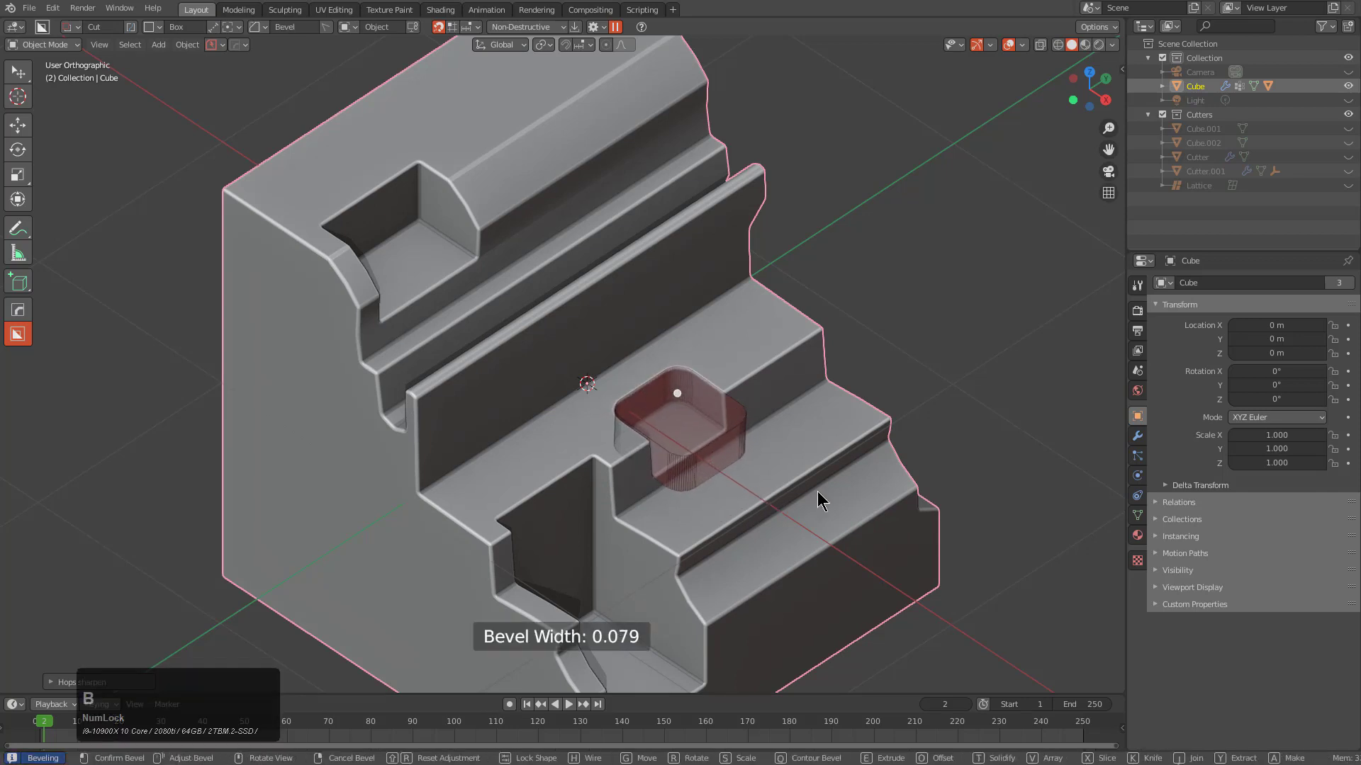
{"action": "key", "text": "v"}
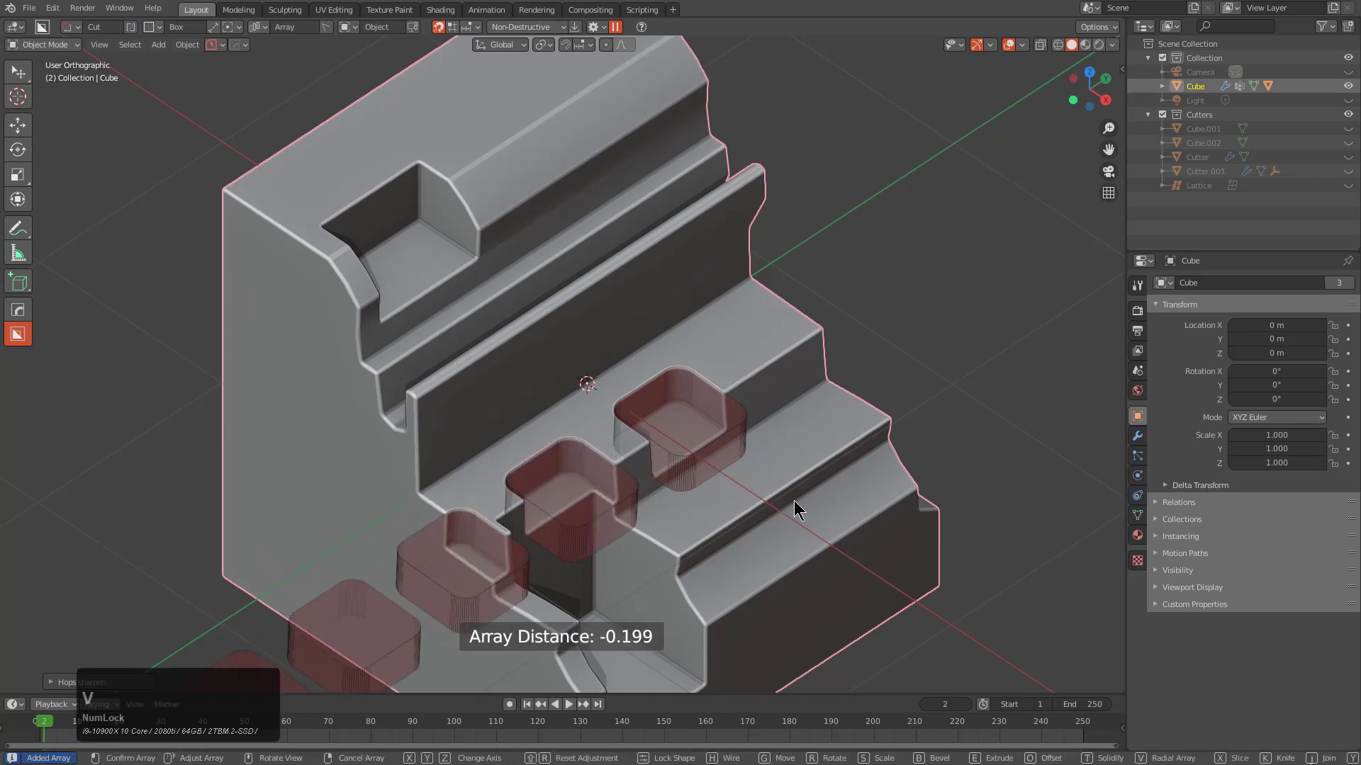
{"action": "scroll", "coordinate": [834, 486], "scroll_direction": "down", "scroll_amount": 2}
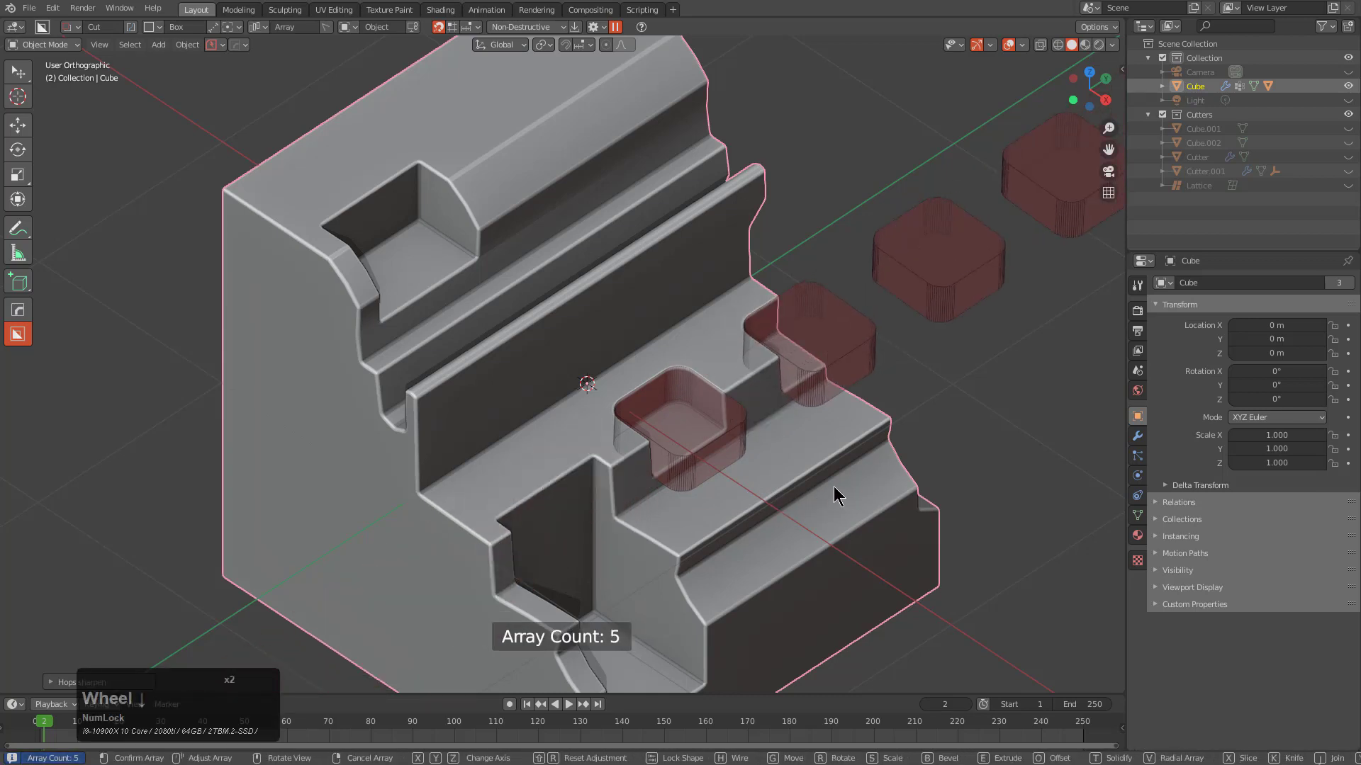
{"action": "scroll", "coordinate": [833, 486], "scroll_direction": "down", "scroll_amount": 2}
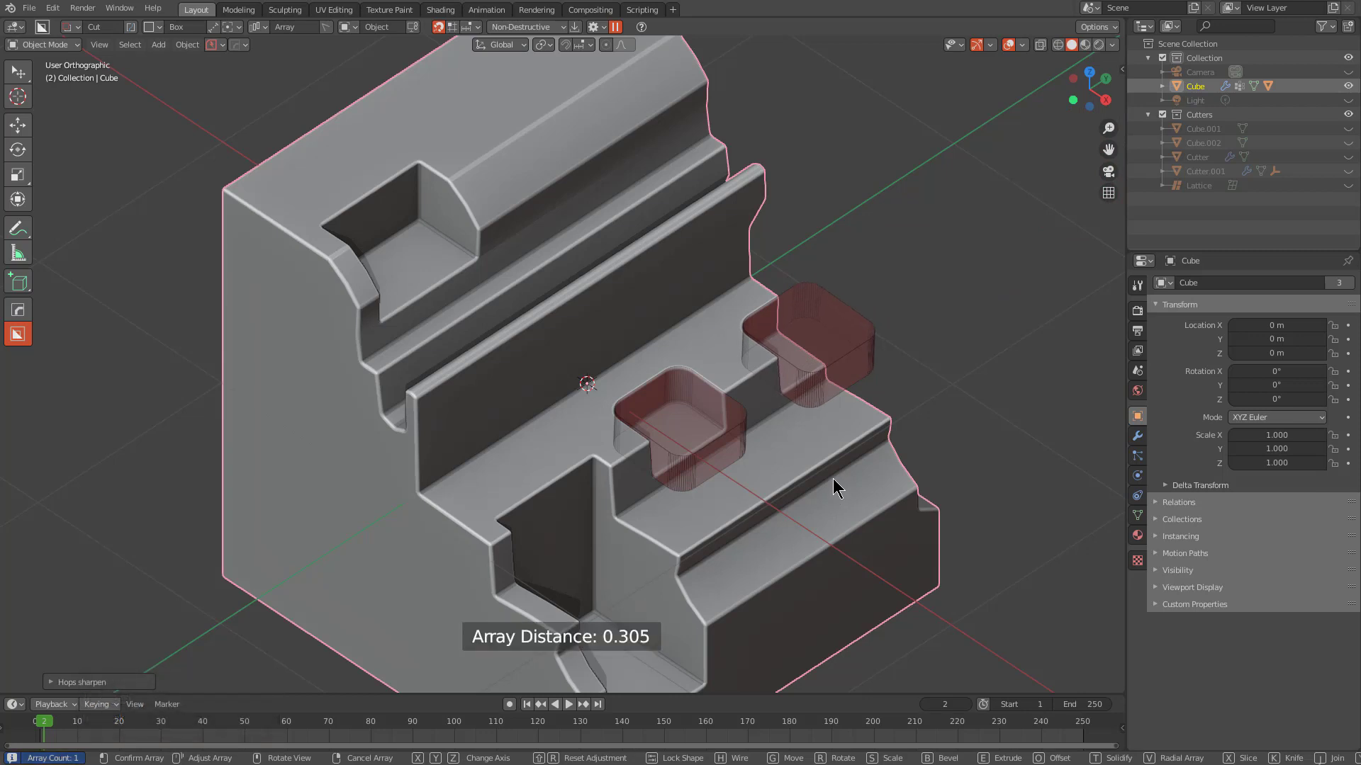
{"action": "left_click", "coordinate": [832, 478]}
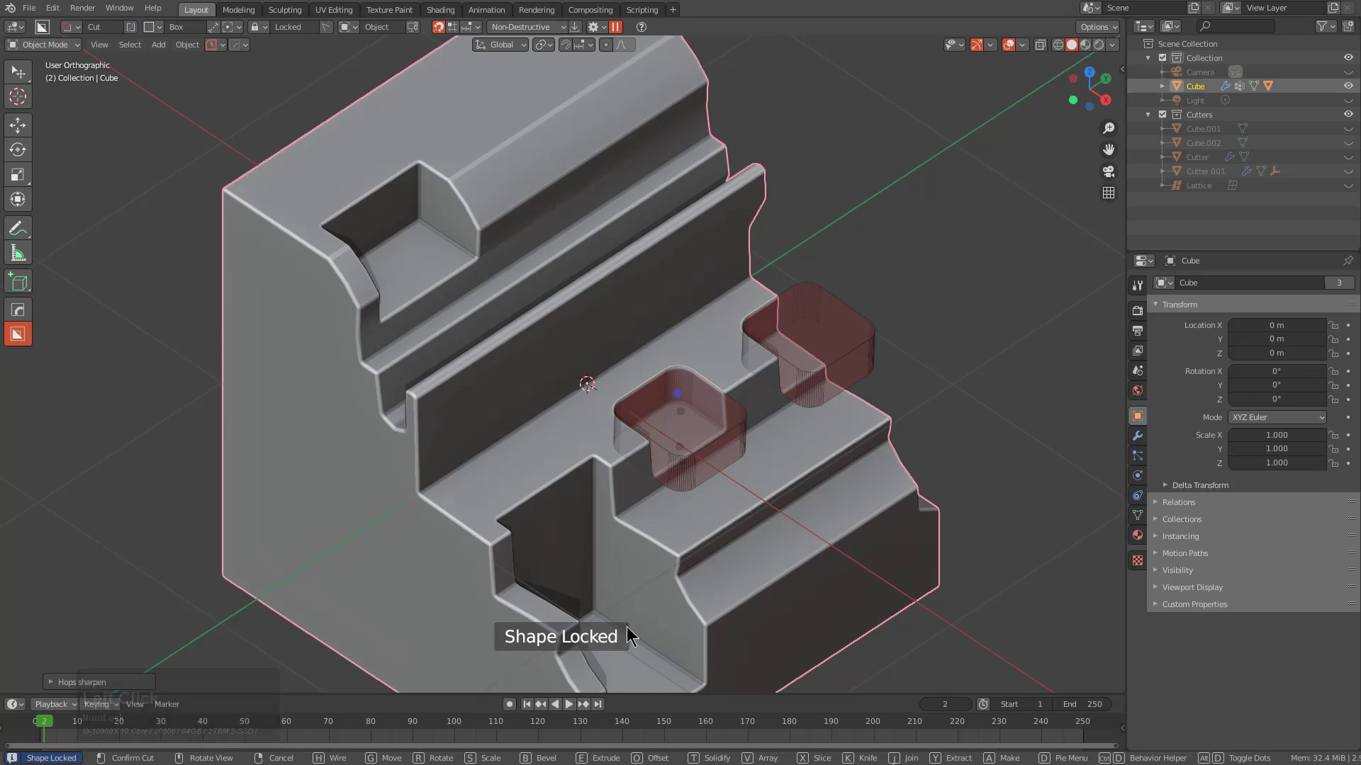
{"action": "left_click", "coordinate": [856, 359]}
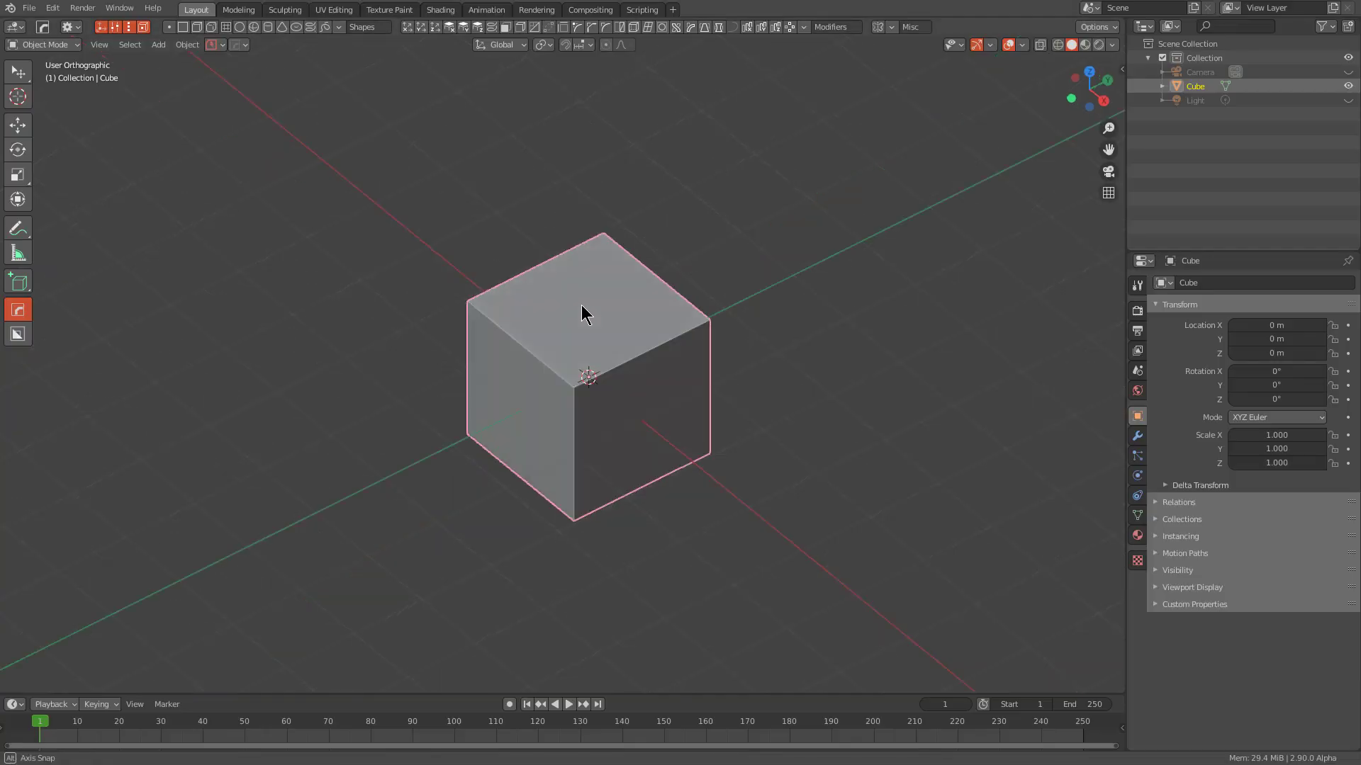
Add a HardOps smart rope at a 3D cursor placed beside the cube, and delete the rope
{"action": "mouse_move", "coordinate": [582, 305]}
{"action": "middle_mouse_down"}
{"action": "mouse_move", "coordinate": [589, 294]}
{"action": "mouse_move", "coordinate": [570, 308]}
{"action": "middle_mouse_up"}
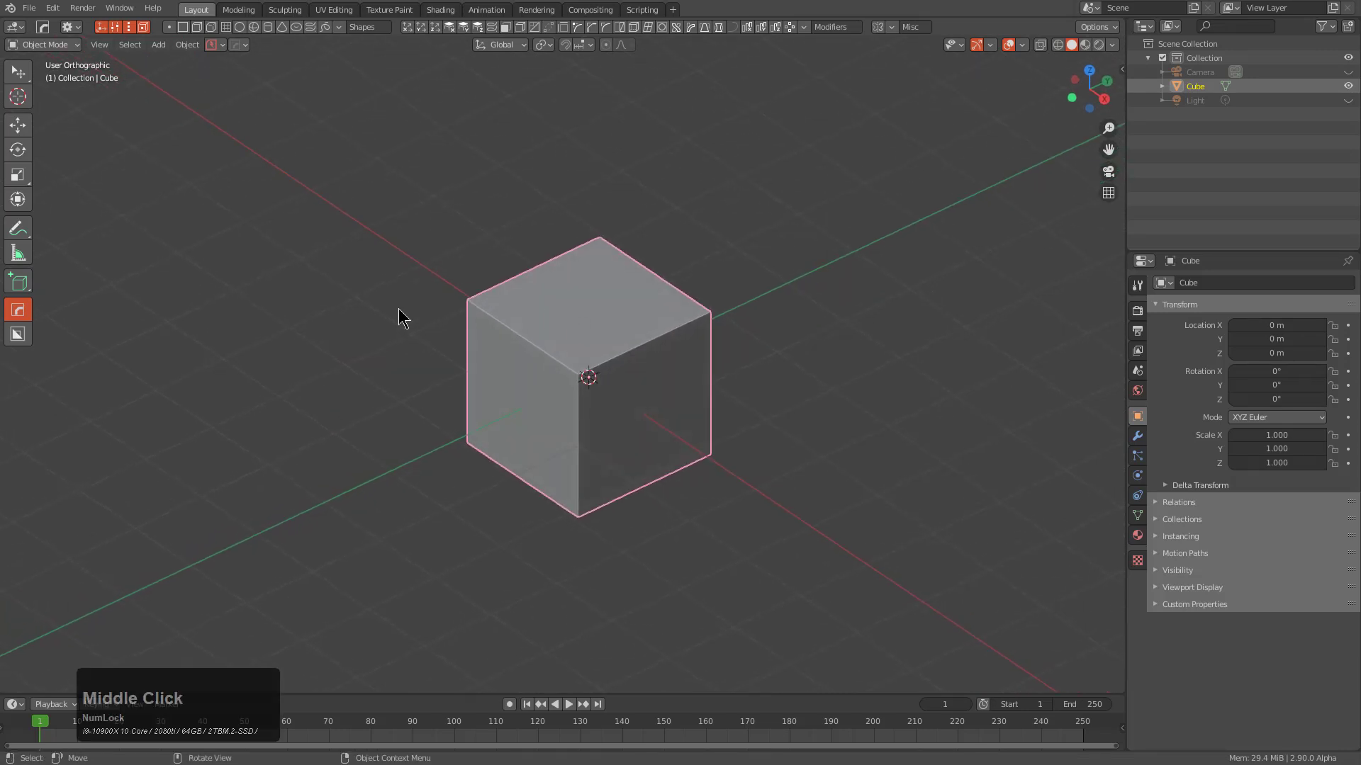
{"action": "key", "text": "shift"}
{"action": "right_click", "coordinate": [251, 280], "text": "shift"}
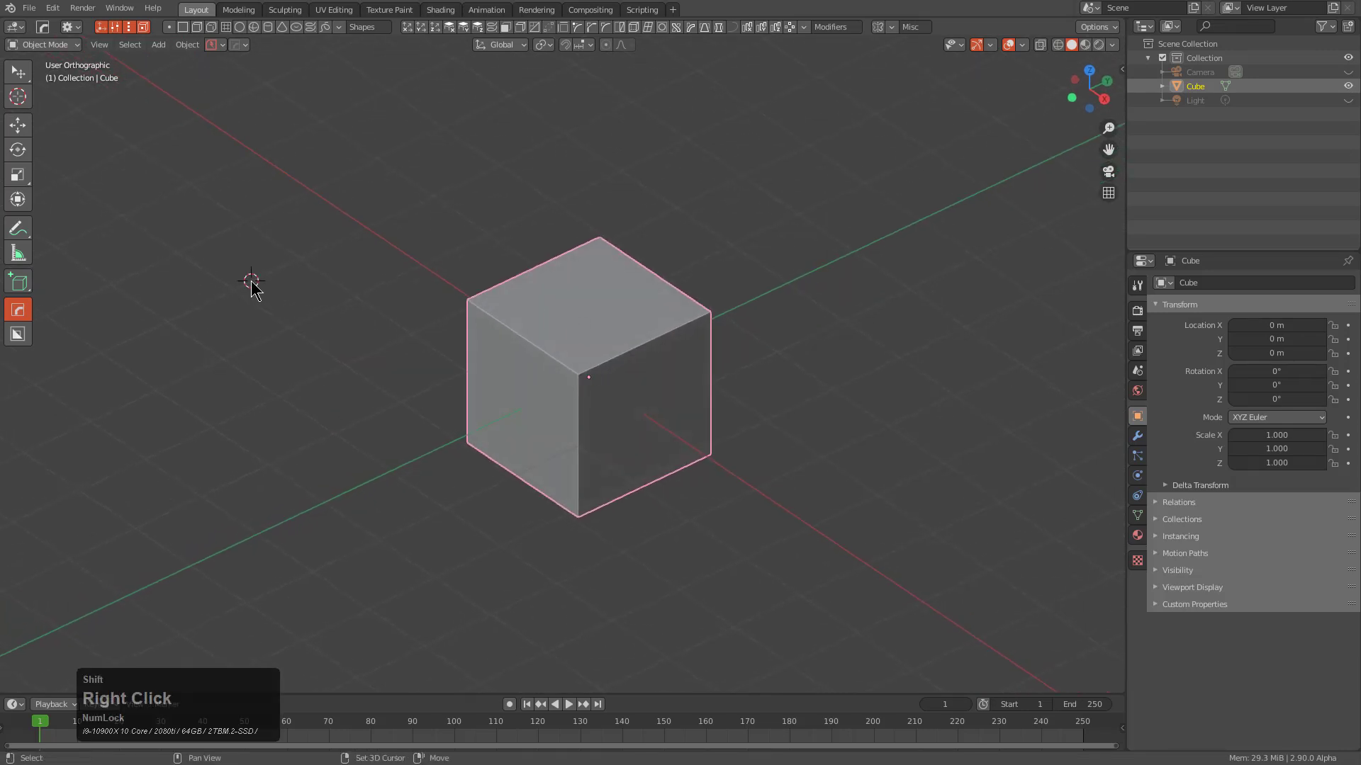
{"action": "left_click", "coordinate": [326, 27]}
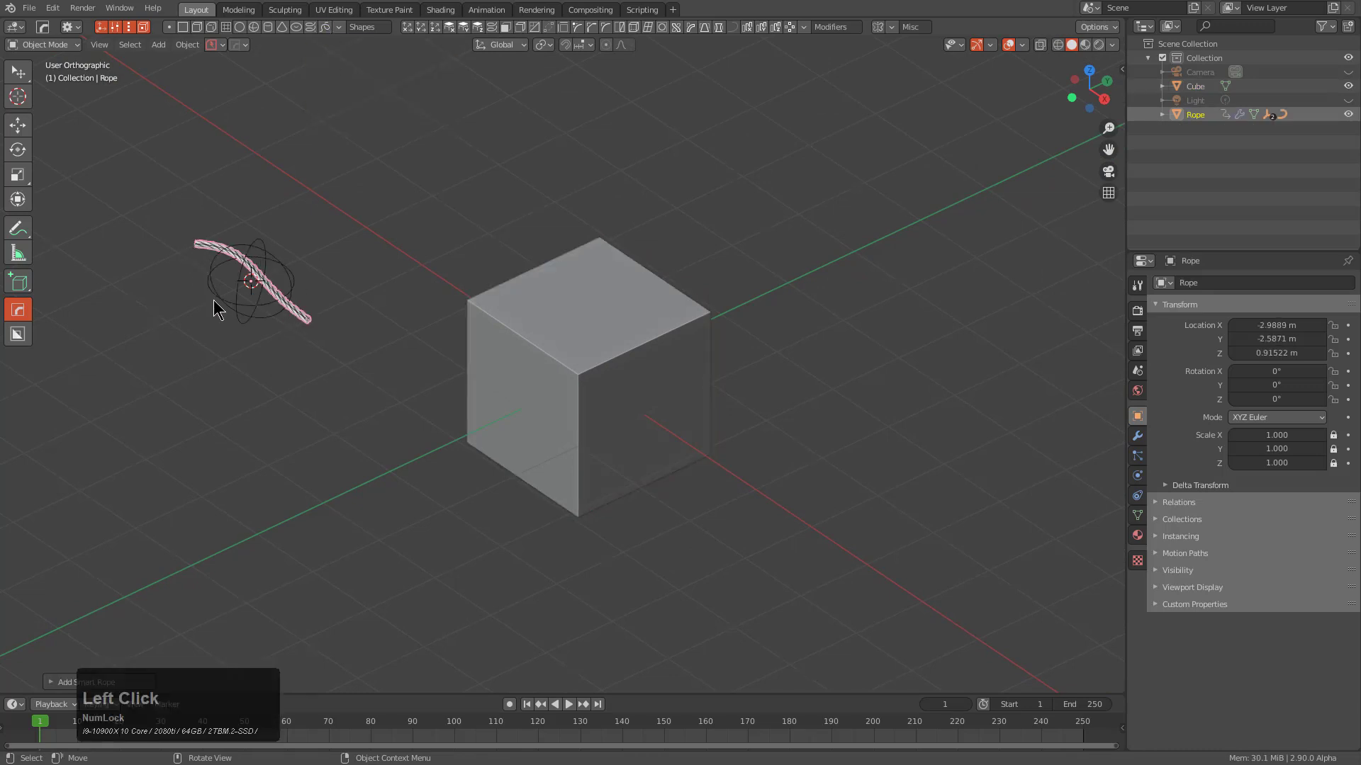
{"action": "scroll", "coordinate": [574, 395], "scroll_direction": "up", "scroll_amount": 2}
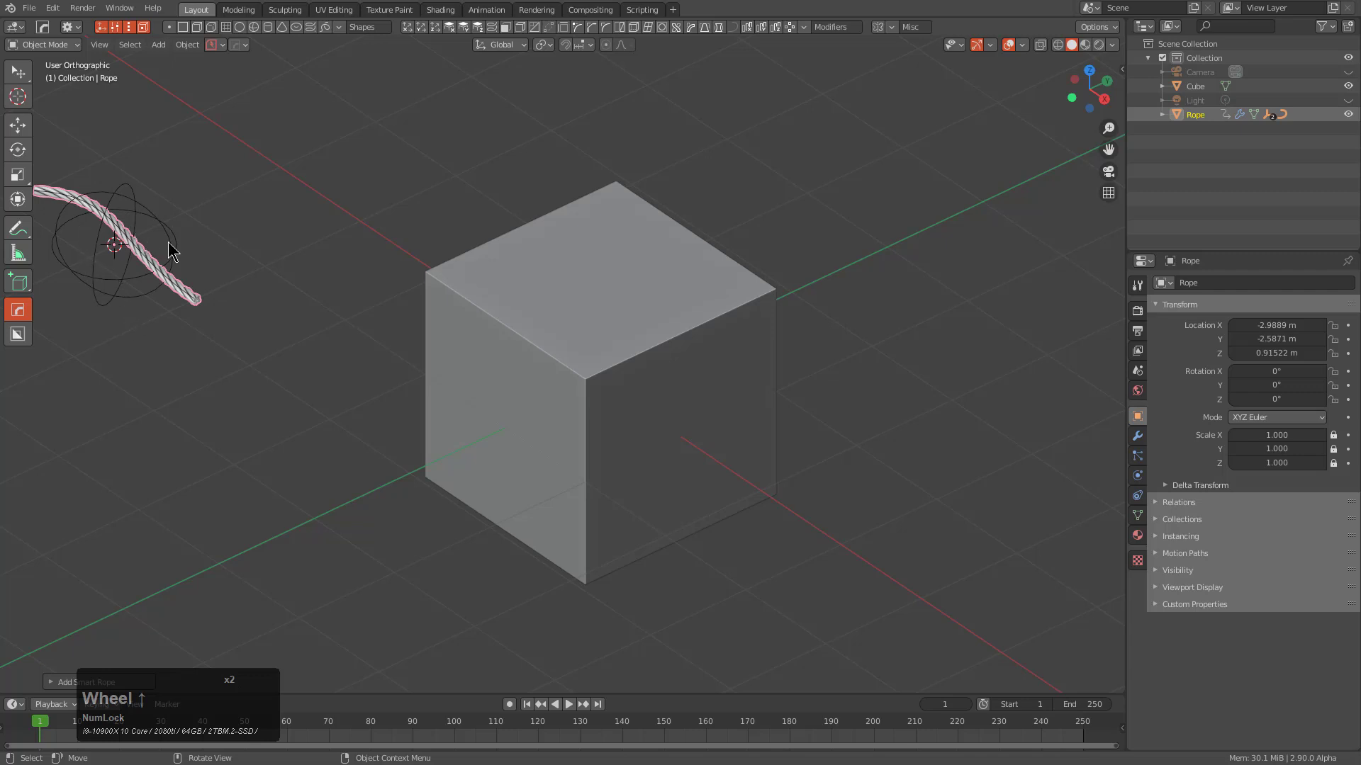
{"action": "key", "text": "Delete"}
Add a multi-segment HardOps vertex-group bevel to the cube's upper front edge in Edit Mode
{"action": "left_click", "coordinate": [551, 313]}
{"action": "key", "text": "Tab"}
{"action": "left_click", "coordinate": [796, 361]}
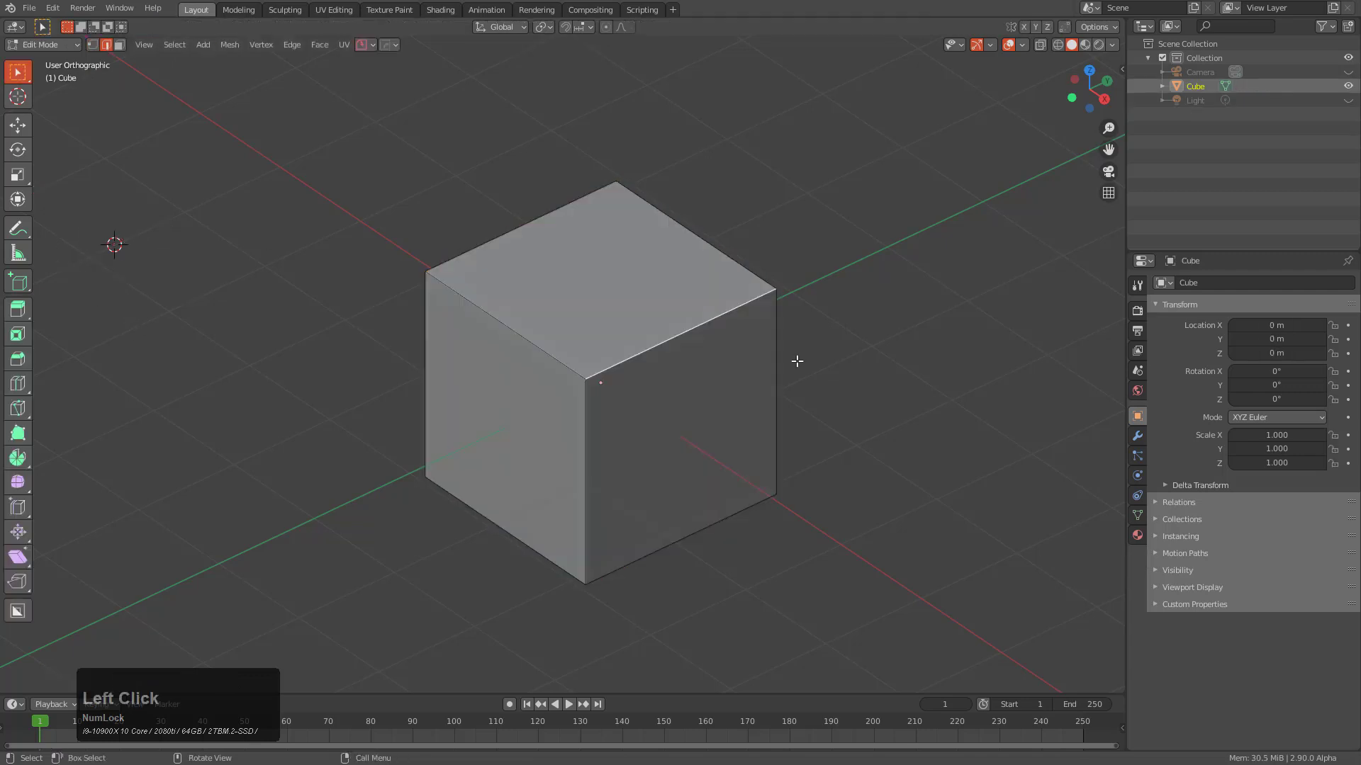
{"action": "key", "text": "q"}
{"action": "left_click", "coordinate": [865, 360]}
{"action": "scroll", "coordinate": [981, 388], "scroll_direction": "up", "scroll_amount": 3}
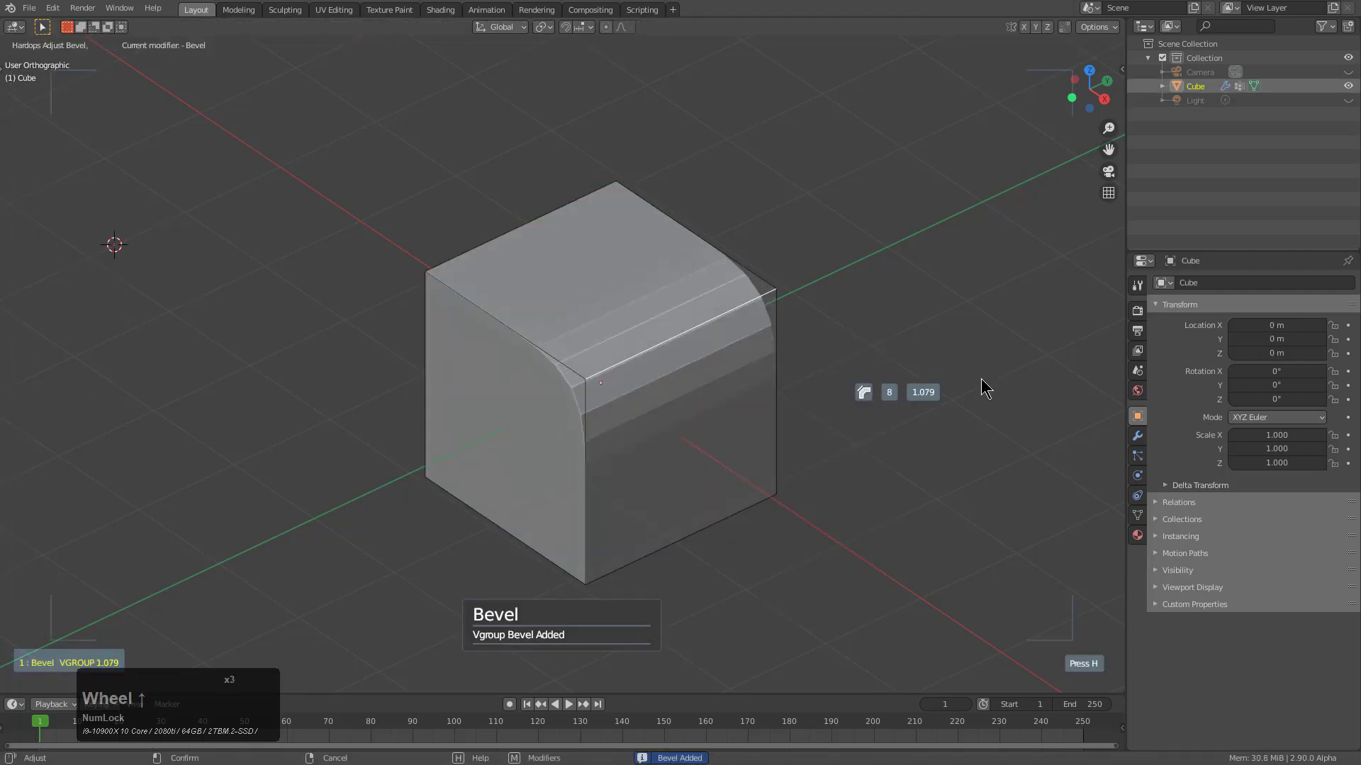
{"action": "scroll", "coordinate": [981, 379], "scroll_direction": "up", "scroll_amount": 3}
{"action": "left_click", "coordinate": [723, 369]}
Convert the two edges meeting at the cube's front upper corner into a rope with To Rope, and inspect it
{"action": "left_click", "coordinate": [560, 361]}
{"action": "left_click", "coordinate": [586, 434], "text": "shift"}
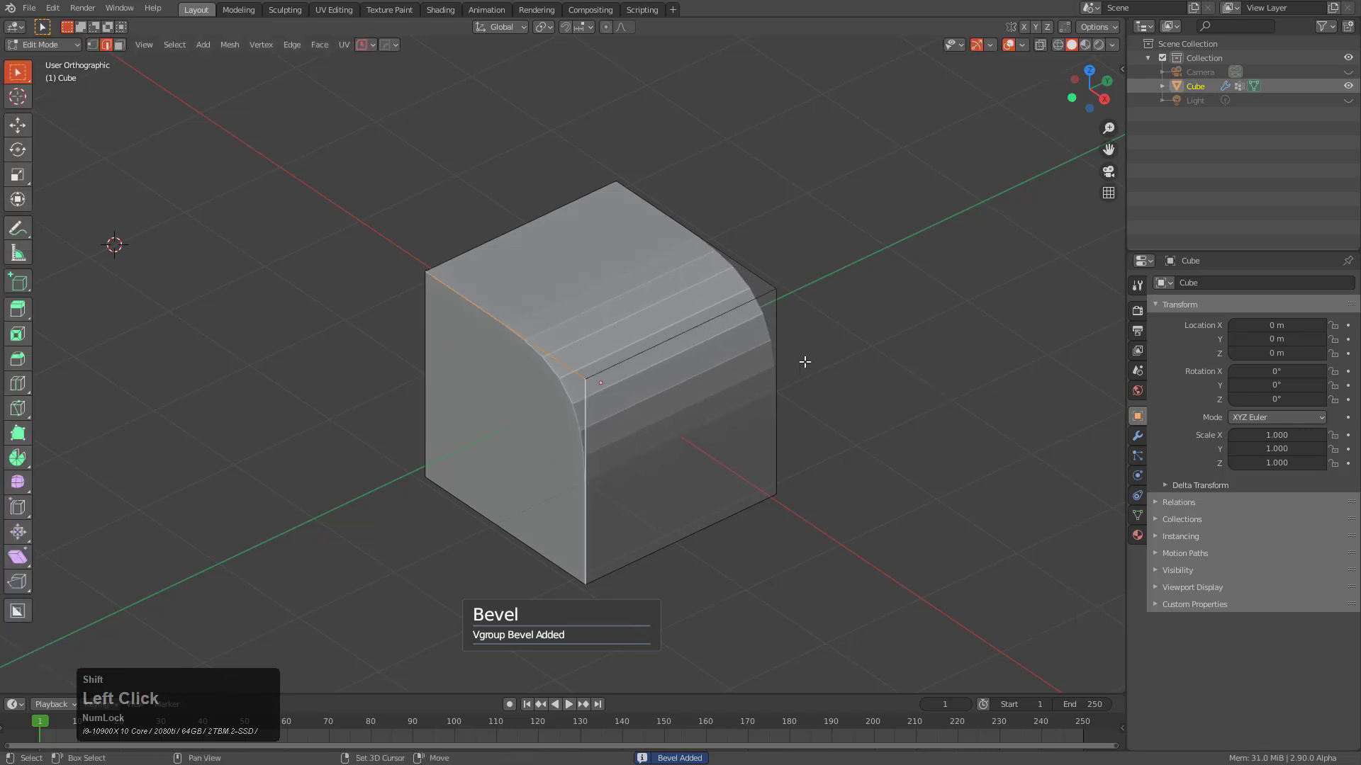
{"action": "key", "text": "q"}
{"action": "mouse_move", "coordinate": [733, 502]}
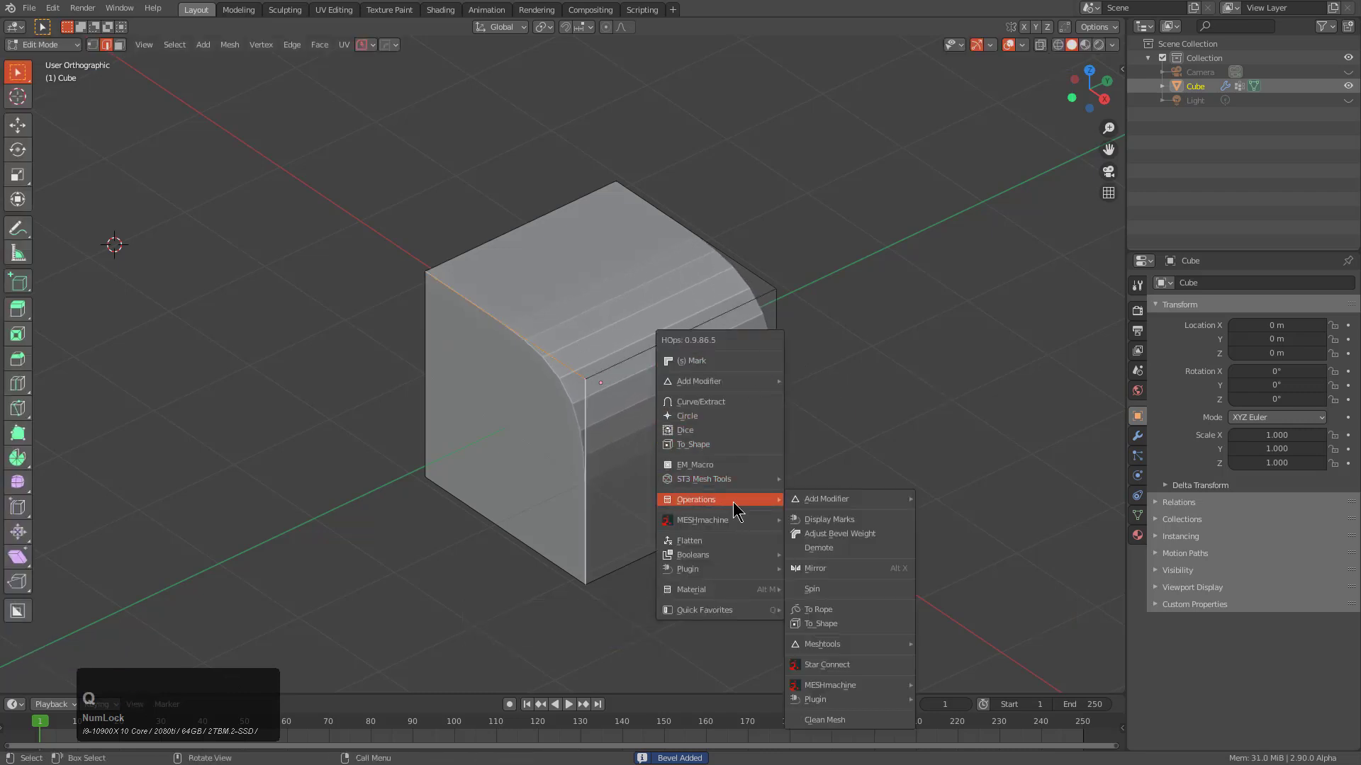
{"action": "left_click", "coordinate": [819, 609]}
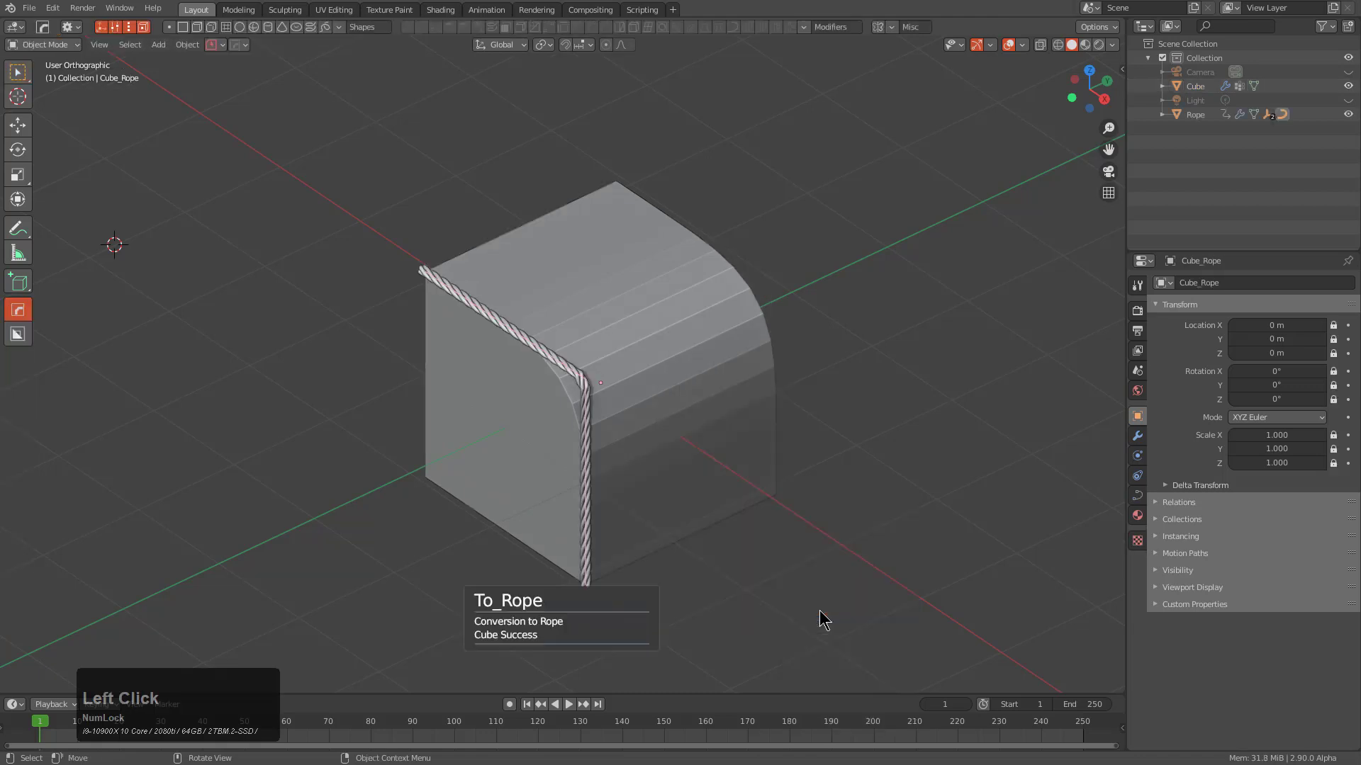
{"action": "scroll", "coordinate": [516, 401], "scroll_direction": "up", "scroll_amount": 3}
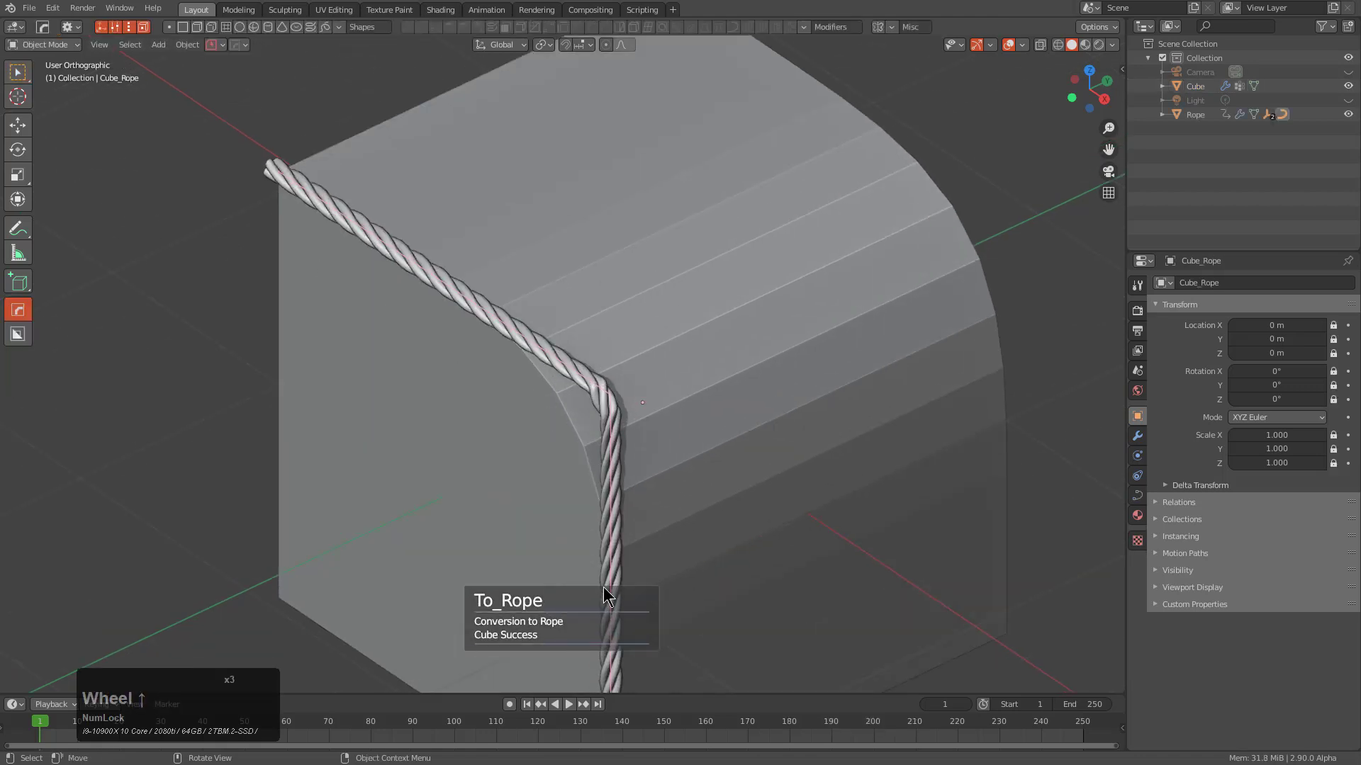
{"action": "middle_click_drag", "start_coordinate": [603, 590], "coordinate": [643, 194]}
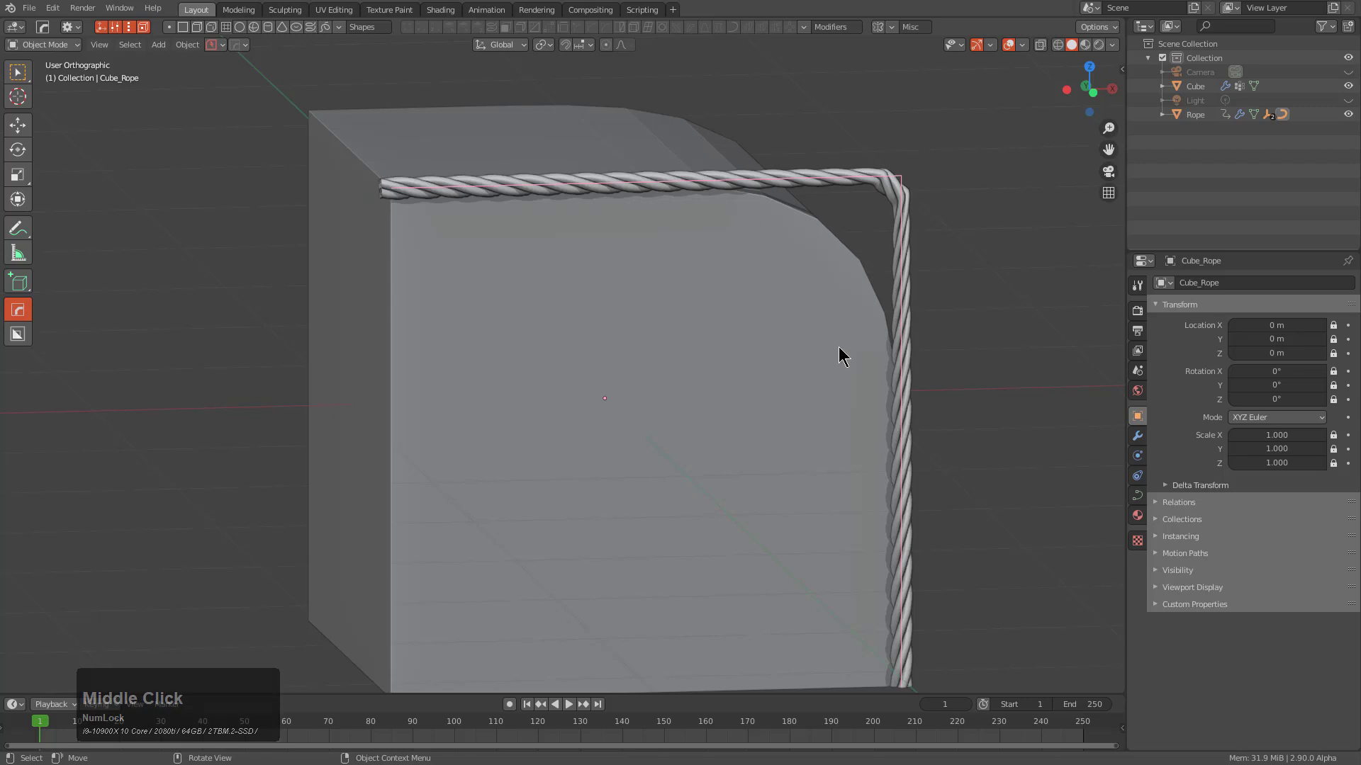
Start the HardOps curve adjustment on the rope's curve with its help shown, and switch the spline type to NURBS
{"action": "middle_click_drag", "start_coordinate": [838, 352], "coordinate": [784, 374]}
{"action": "scroll", "coordinate": [787, 342], "scroll_direction": "down", "scroll_amount": 3}
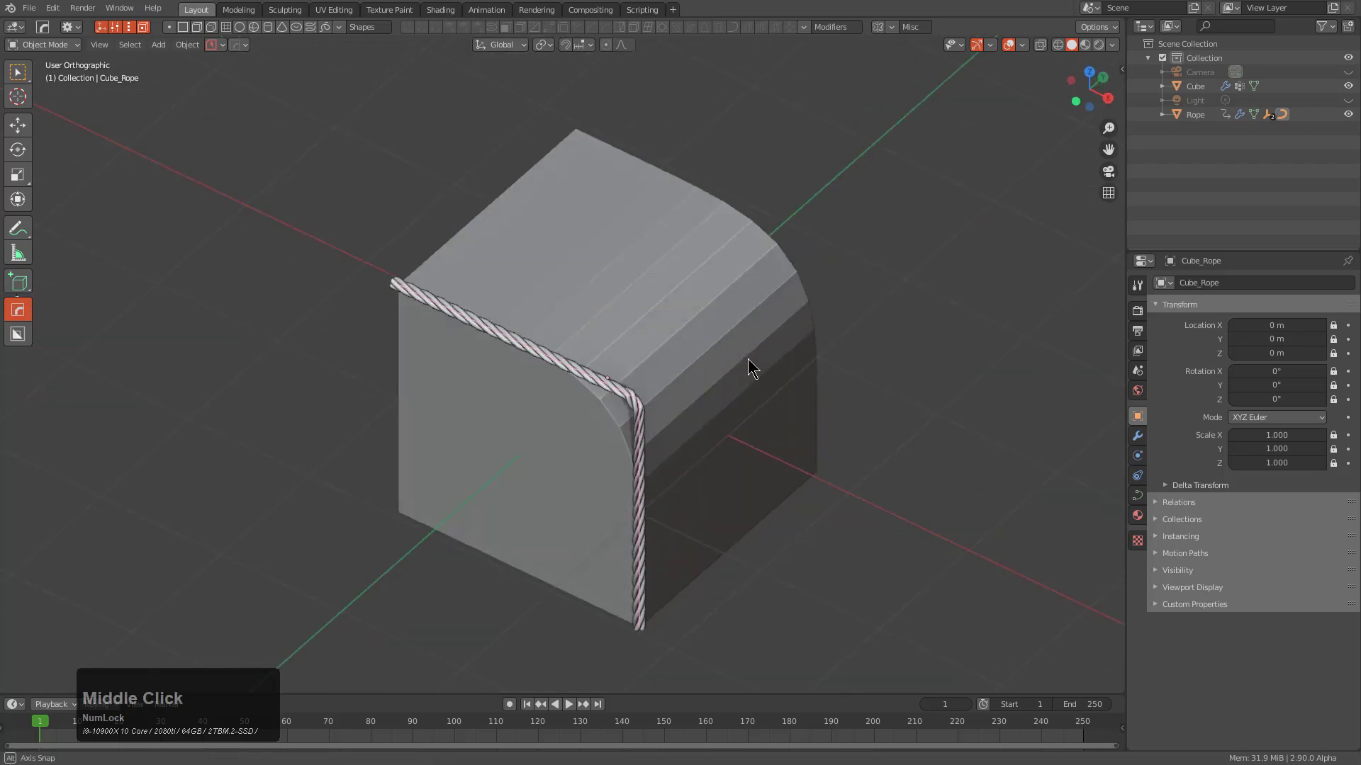
{"action": "key", "text": "q"}
{"action": "left_click", "coordinate": [770, 331]}
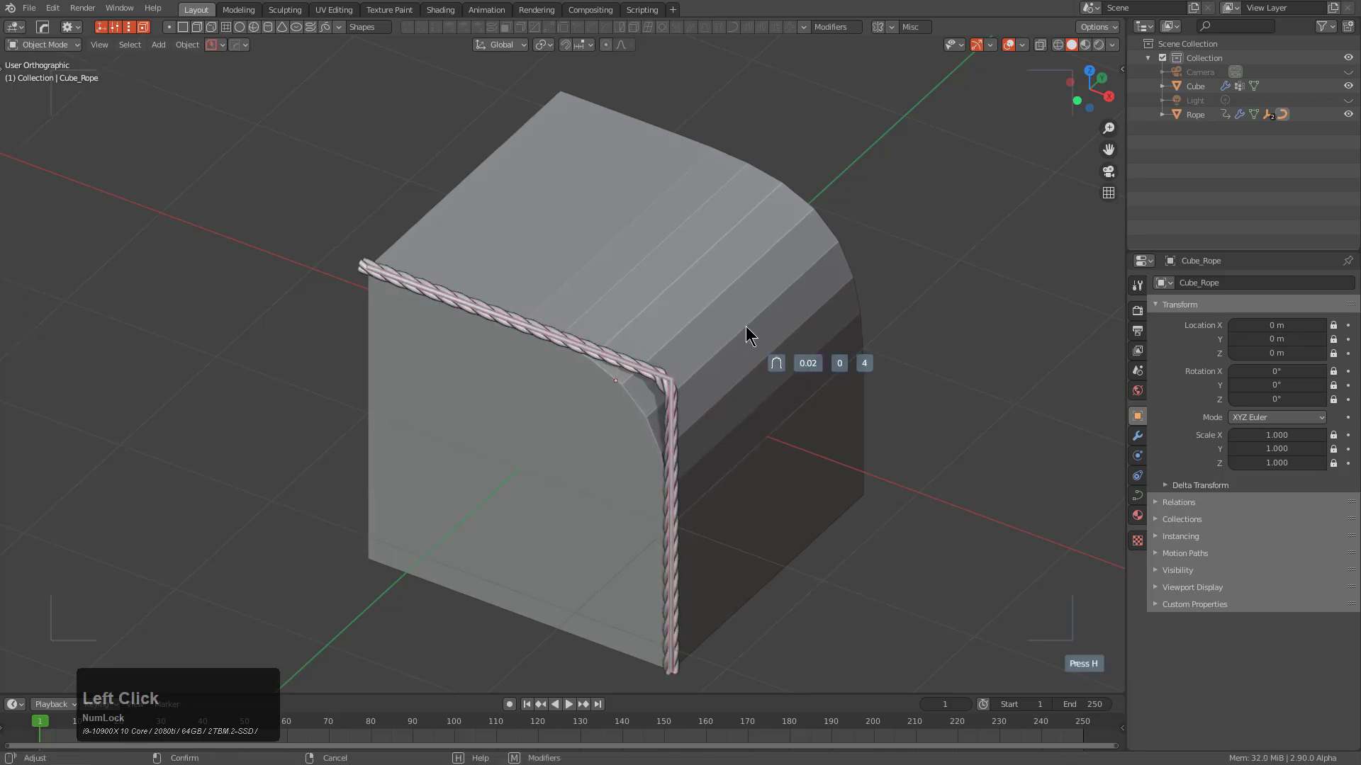
{"action": "key", "text": "h"}
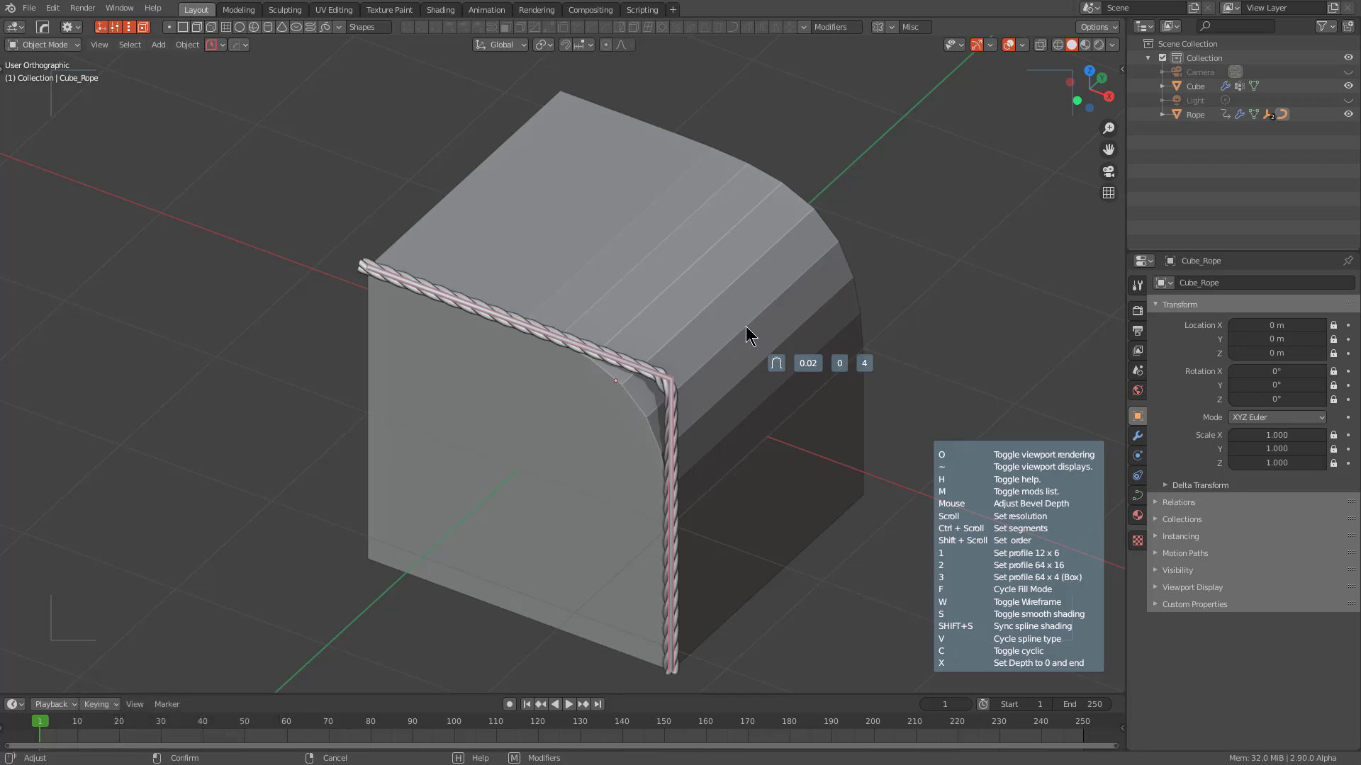
{"action": "key", "text": "KP_Decimal"}
{"action": "key", "text": "v"}
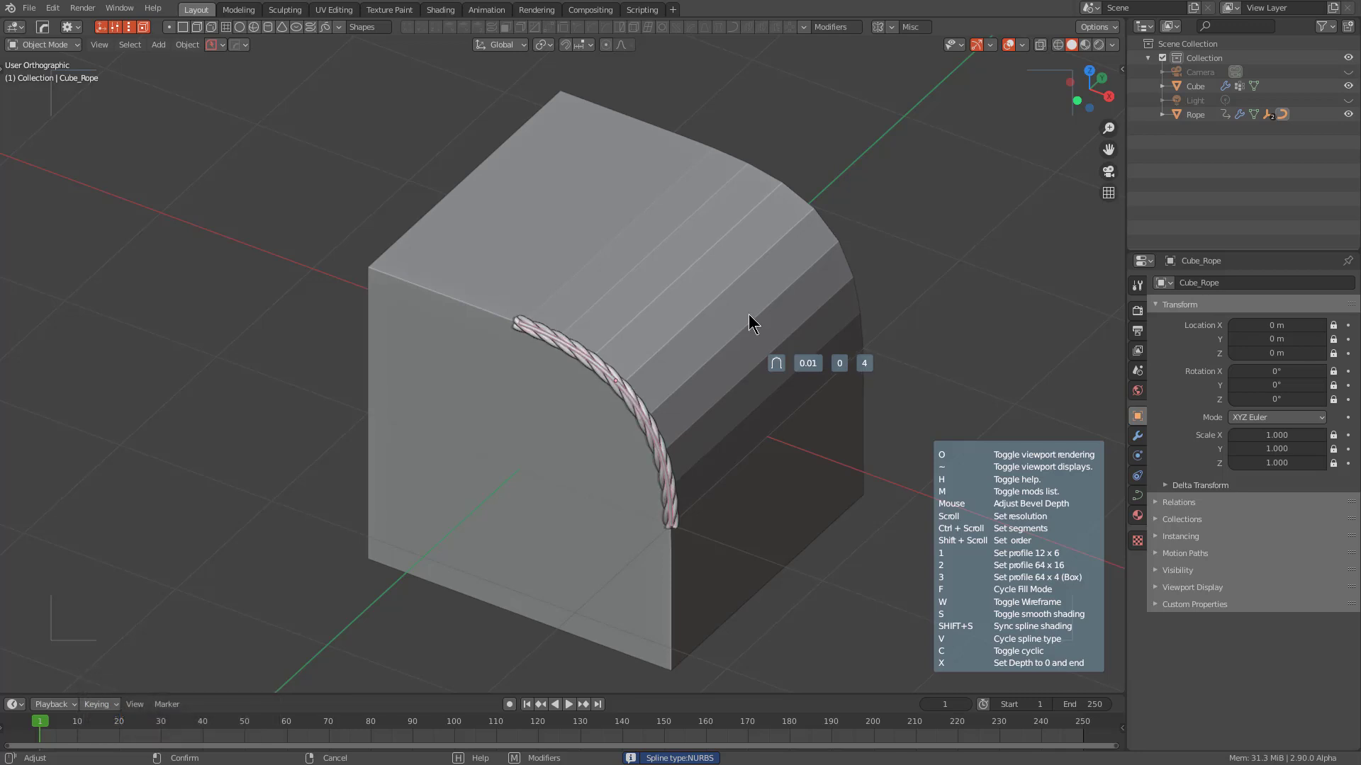
Set the curve's spline order to 3, adjust its segments, and finish with the curve depth set to 0
{"action": "scroll", "coordinate": [748, 324], "scroll_direction": "up", "scroll_amount": 1, "text": "shift"}
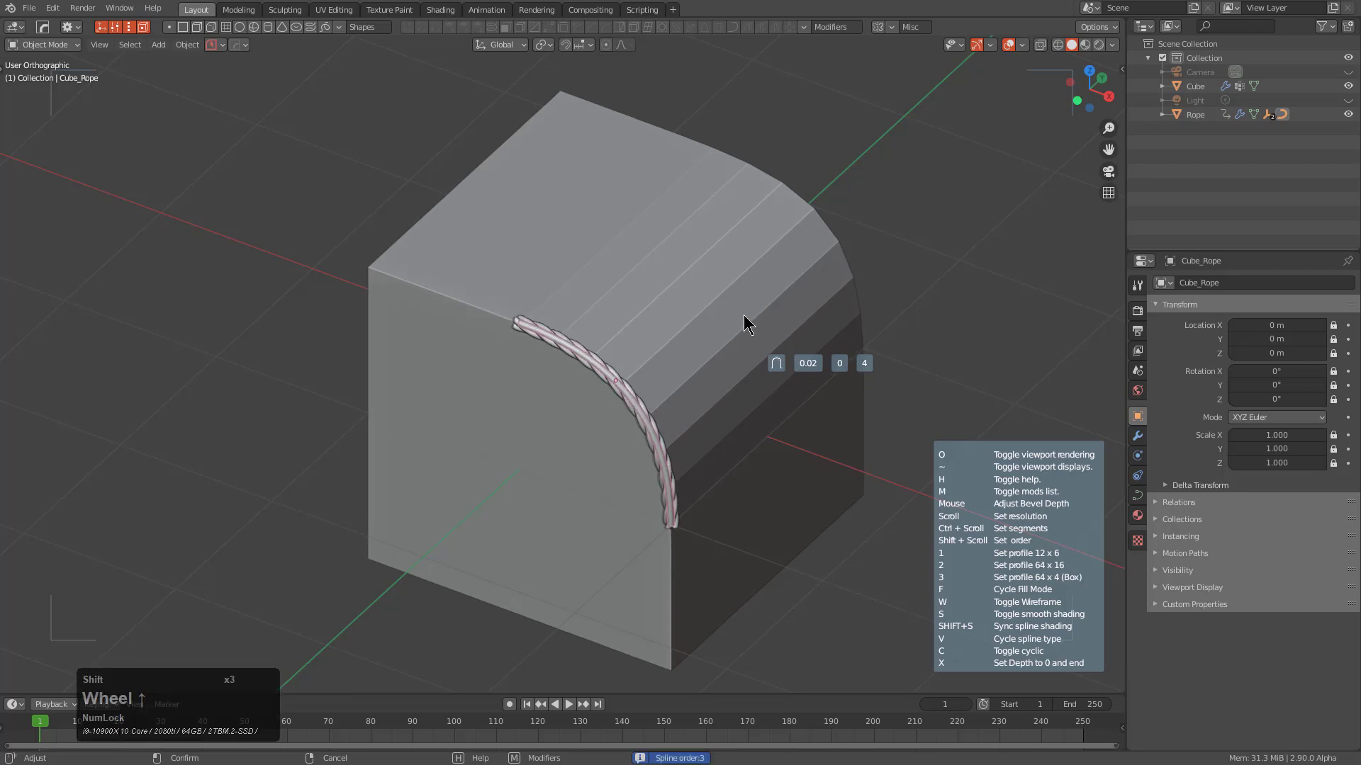
{"action": "scroll", "coordinate": [748, 324], "scroll_direction": "down", "scroll_amount": 3, "text": "ctrl"}
{"action": "scroll", "coordinate": [747, 324], "scroll_direction": "up", "scroll_amount": 1, "text": "shift"}
{"action": "scroll", "coordinate": [748, 324], "scroll_direction": "up", "scroll_amount": 1, "text": "shift"}
{"action": "key", "text": "x"}
Extrude the control point at the rope curve's upper end along X, slightly past the cube's corner
{"action": "middle_click_drag", "start_coordinate": [743, 315], "coordinate": [535, 314]}
{"action": "scroll", "coordinate": [595, 355], "scroll_direction": "up", "scroll_amount": 3}
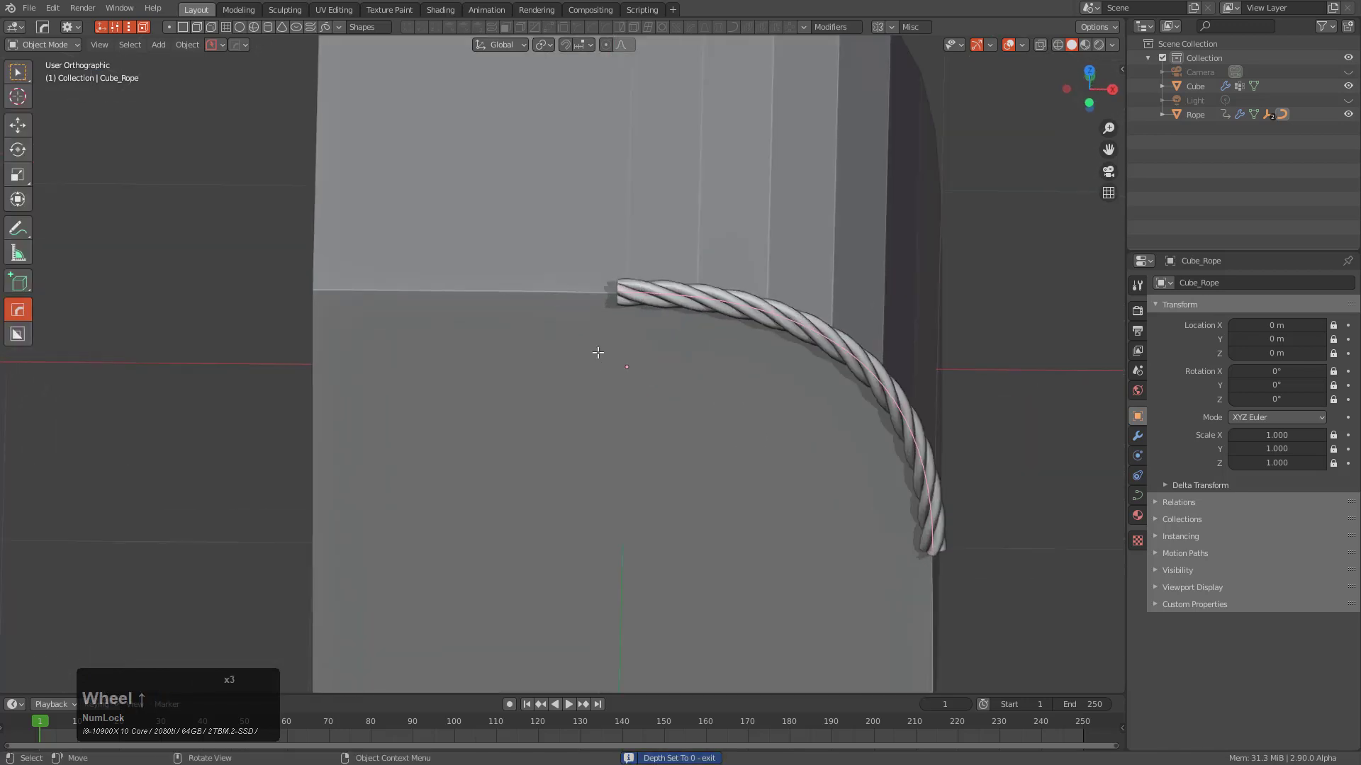
{"action": "key", "text": "Tab"}
{"action": "left_click", "coordinate": [340, 301]}
{"action": "key", "text": "e"}
{"action": "key", "text": "x"}
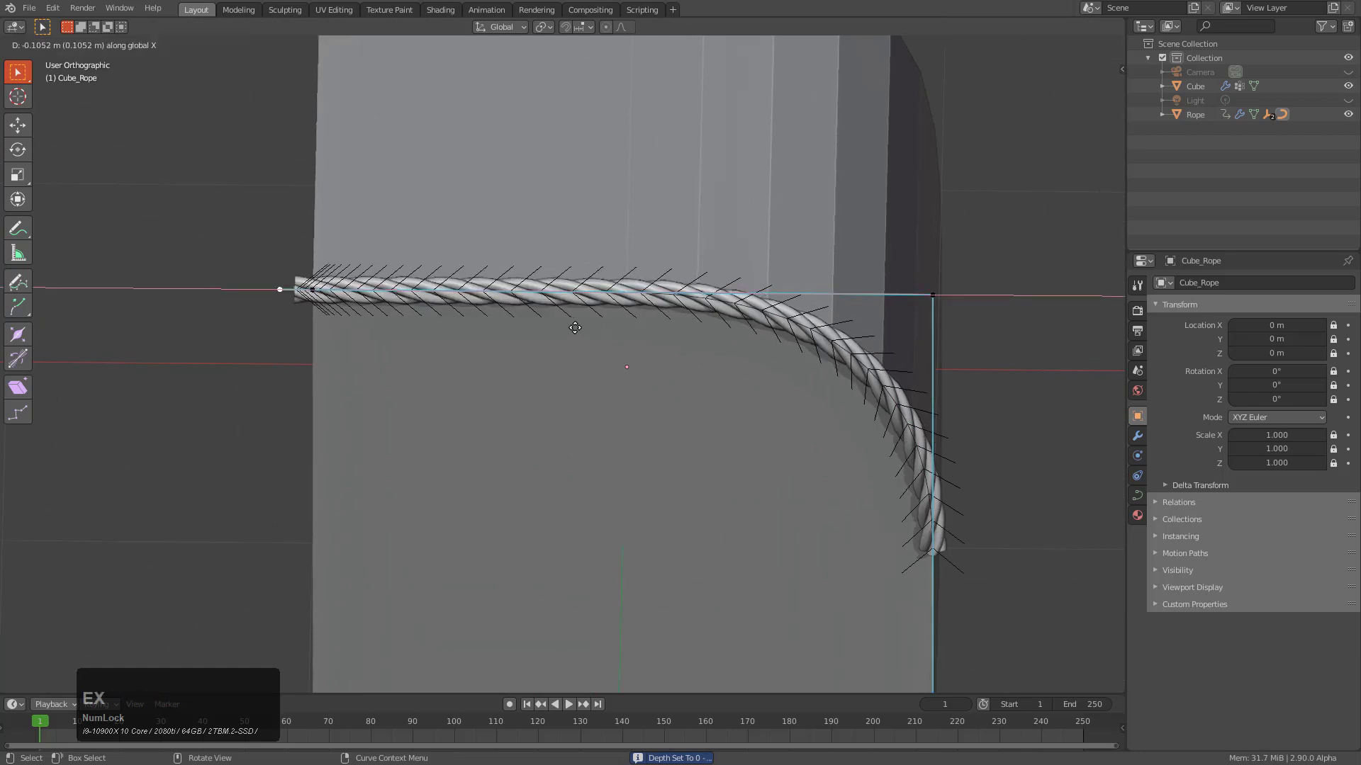
{"action": "left_click", "coordinate": [923, 519]}
Extrude the control point at the rope curve's lower end along Z, slightly past the cube's bottom, and return to Object Mode
{"action": "scroll", "coordinate": [939, 614], "scroll_direction": "down", "scroll_amount": 4}
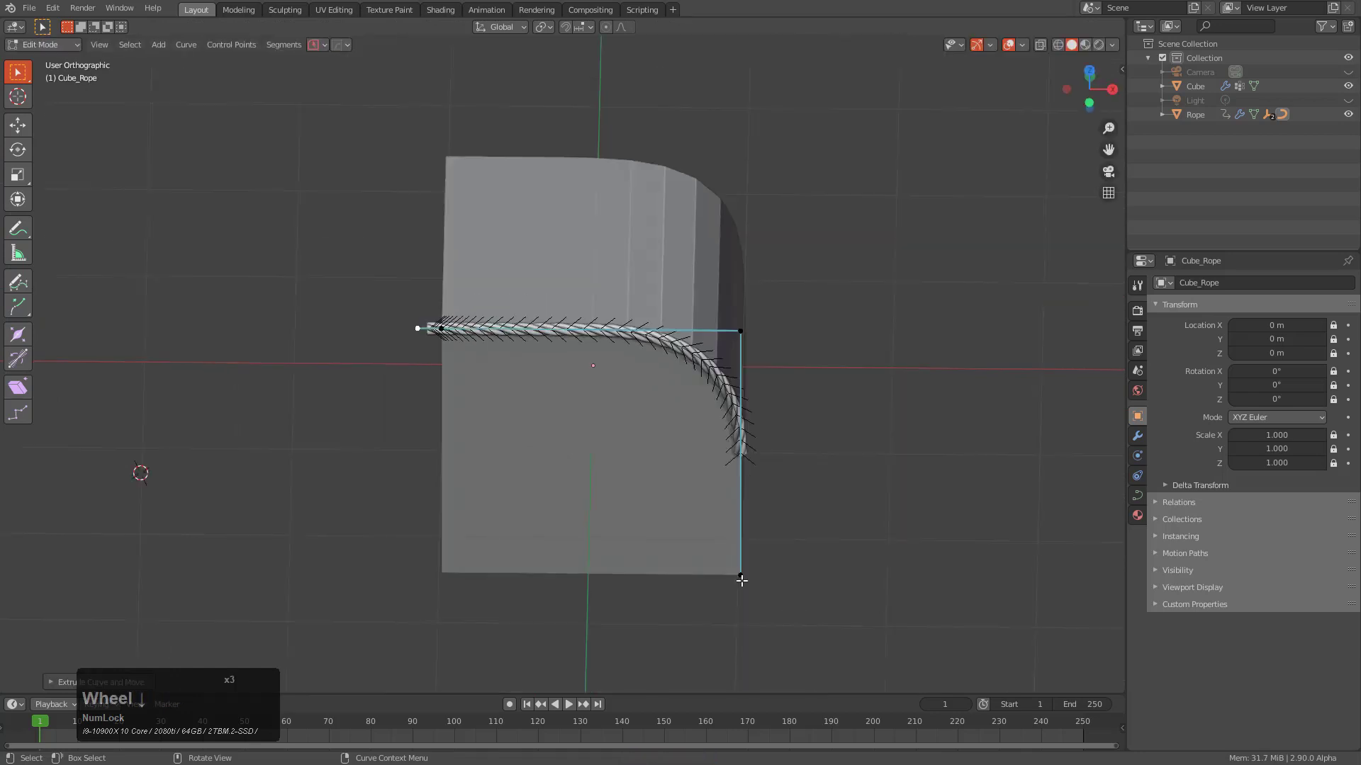
{"action": "left_click", "coordinate": [741, 577]}
{"action": "key", "text": "e"}
{"action": "key", "text": "z"}
{"action": "left_click", "coordinate": [852, 528]}
{"action": "key", "text": "Tab"}
Examine the extended rope and its control points from several angles in Edit and Object Mode, with nothing selected at the end
{"action": "middle_click_drag", "start_coordinate": [851, 528], "coordinate": [458, 313]}
{"action": "key", "text": "Tab"}
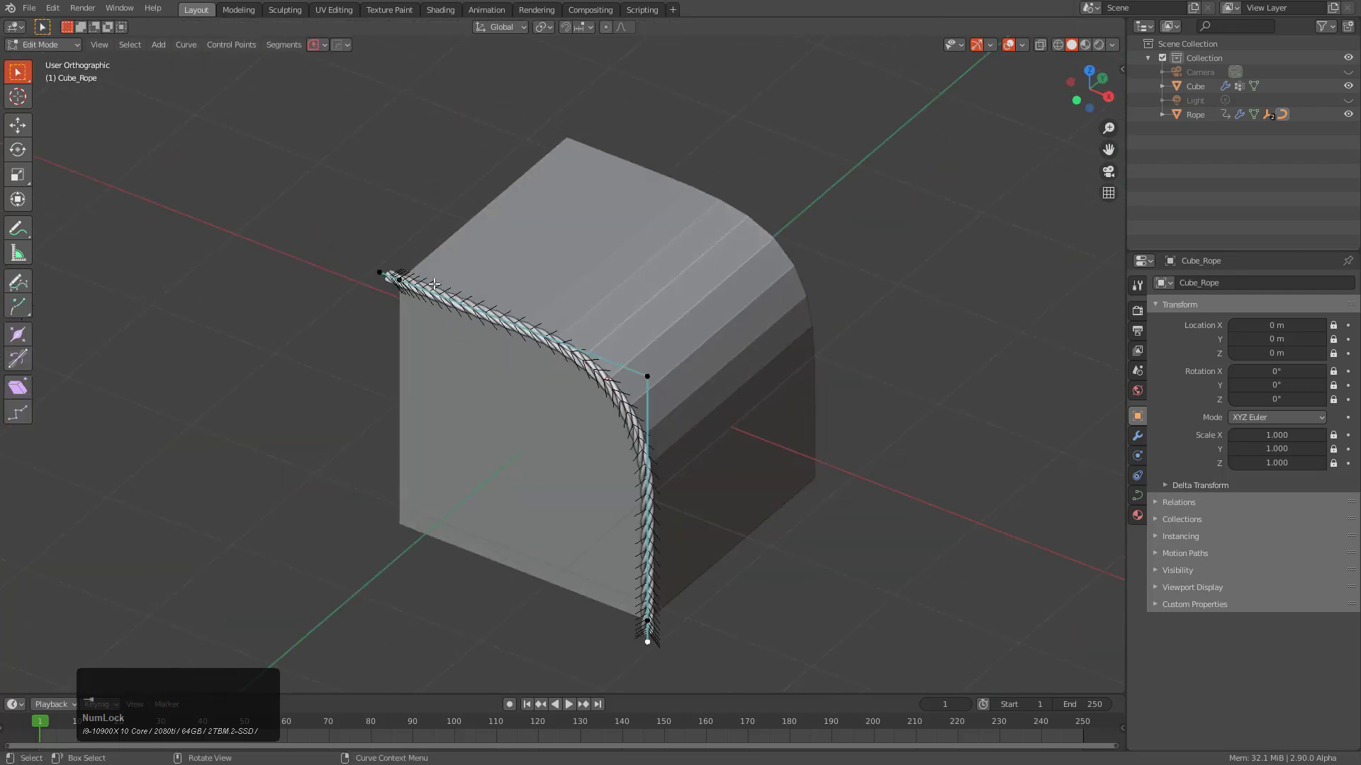
{"action": "middle_click_drag", "start_coordinate": [620, 423], "coordinate": [462, 324]}
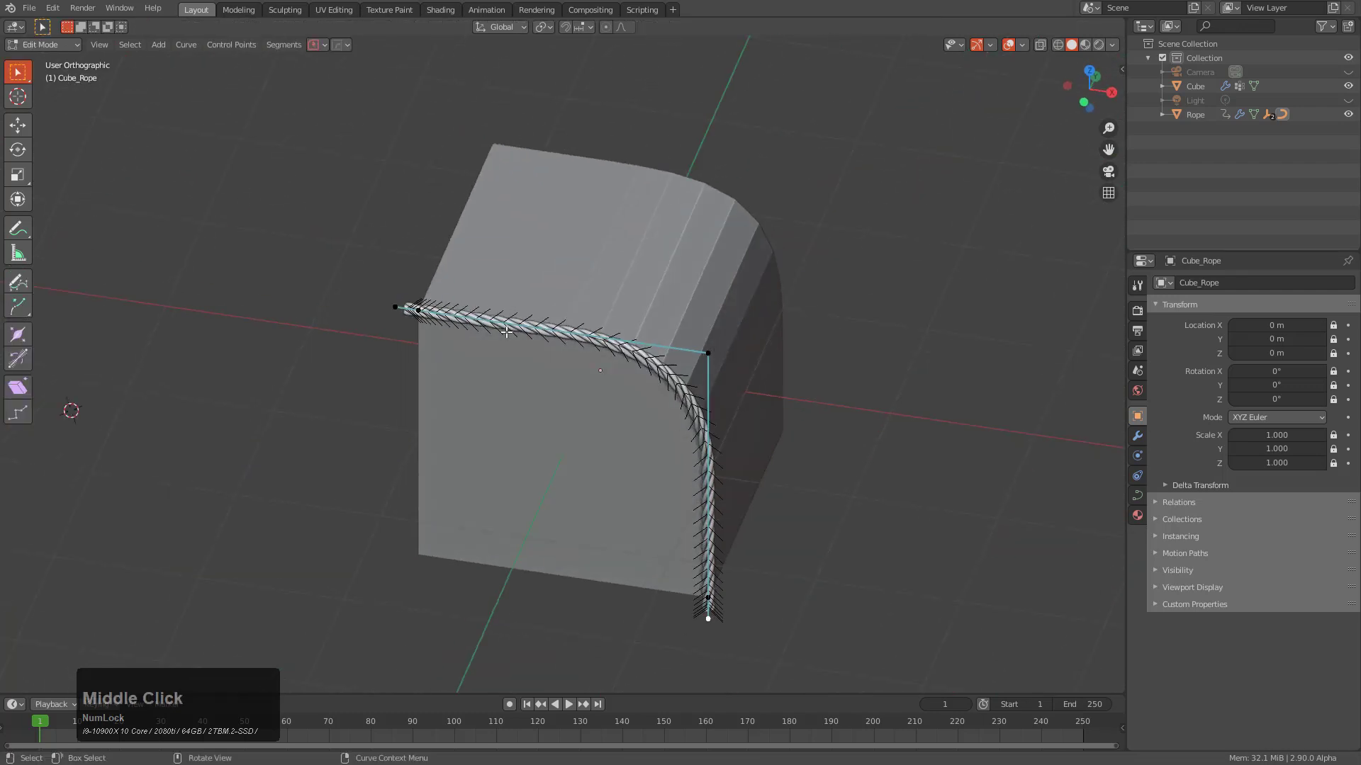
{"action": "key", "text": "Tab"}
{"action": "middle_click_drag", "start_coordinate": [708, 450], "coordinate": [665, 418]}
{"action": "key", "text": "a"}
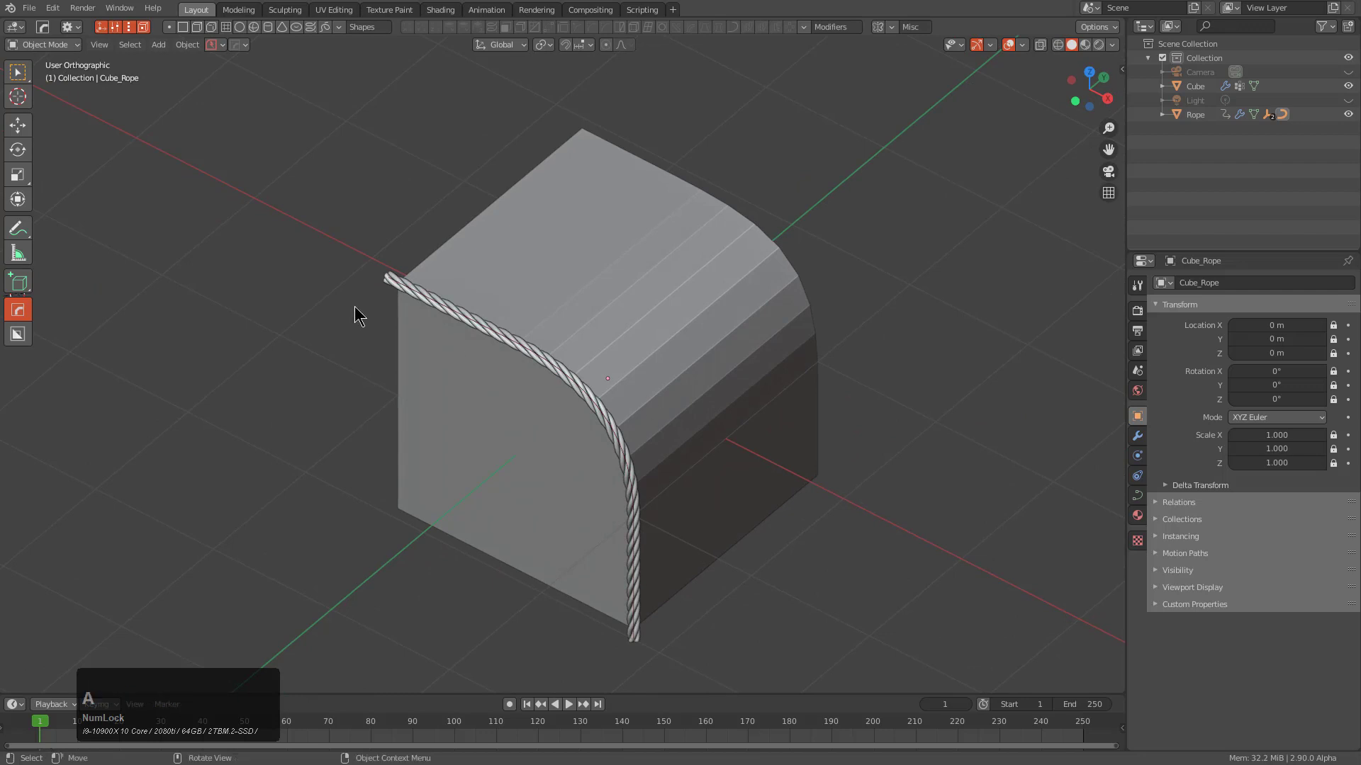
{"action": "middle_click_drag", "start_coordinate": [717, 367], "coordinate": [695, 365]}
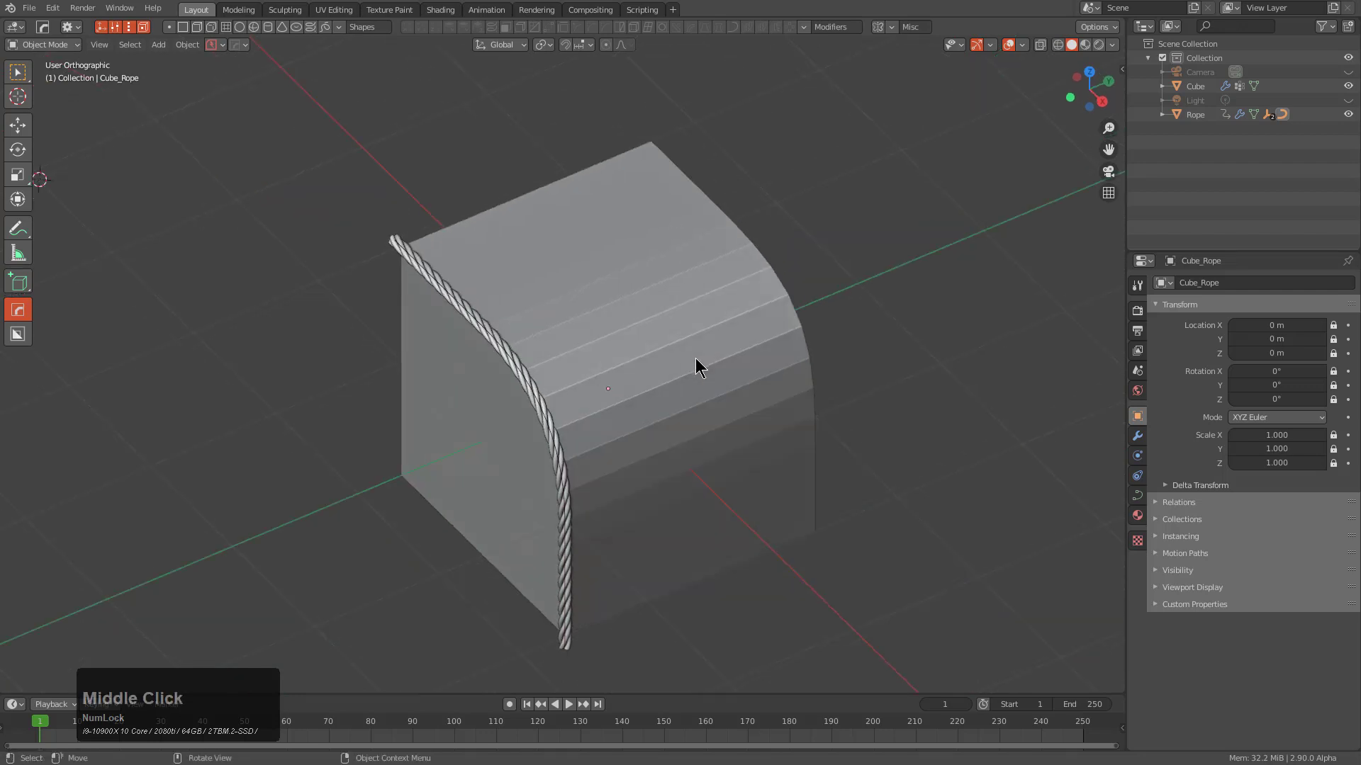
Apply the cube's bevel by converting its visual geometry to mesh
{"action": "left_click", "coordinate": [647, 343]}
{"action": "key", "text": "ctrl+a"}
{"action": "left_click", "coordinate": [597, 507]}
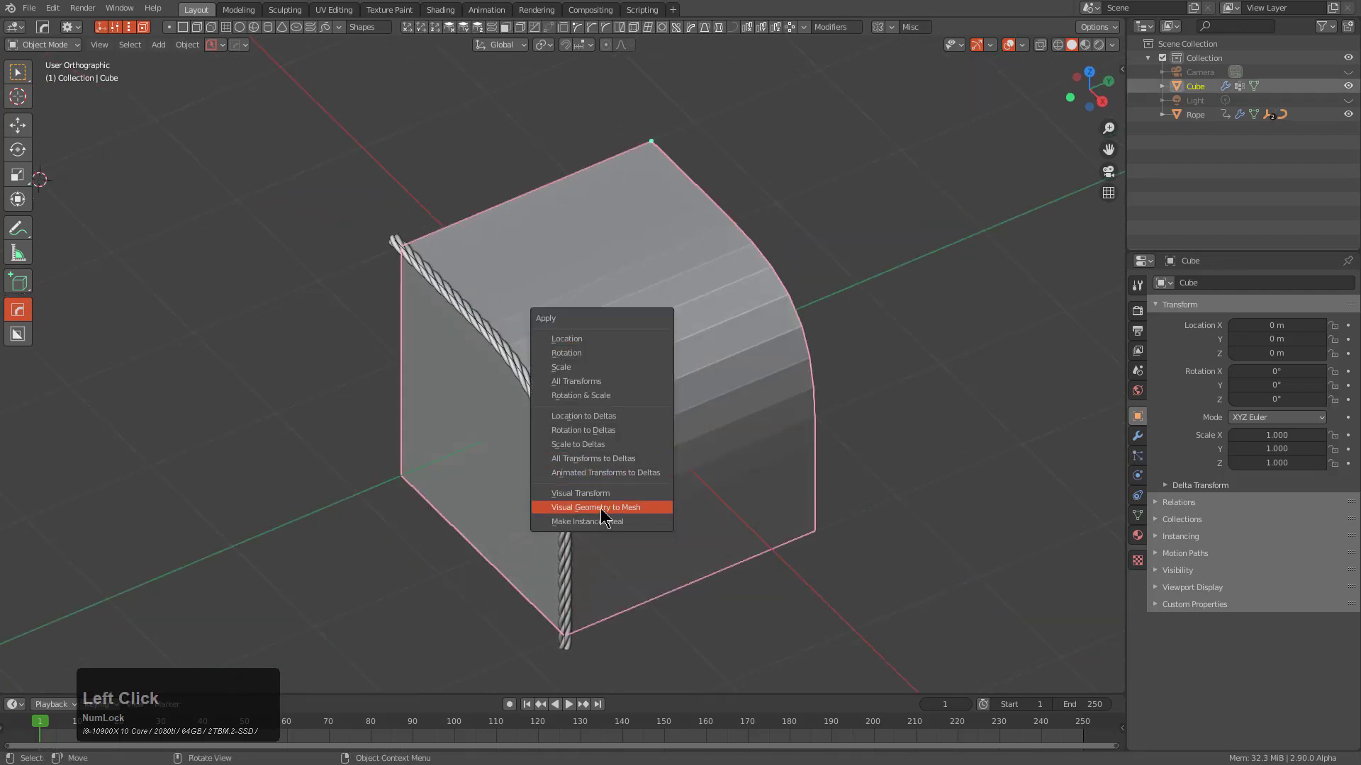
Convert the curved edge path on the cube's opposite side into a second rope with To_Rope
{"action": "key", "text": "Tab"}
{"action": "left_click", "coordinate": [678, 157]}
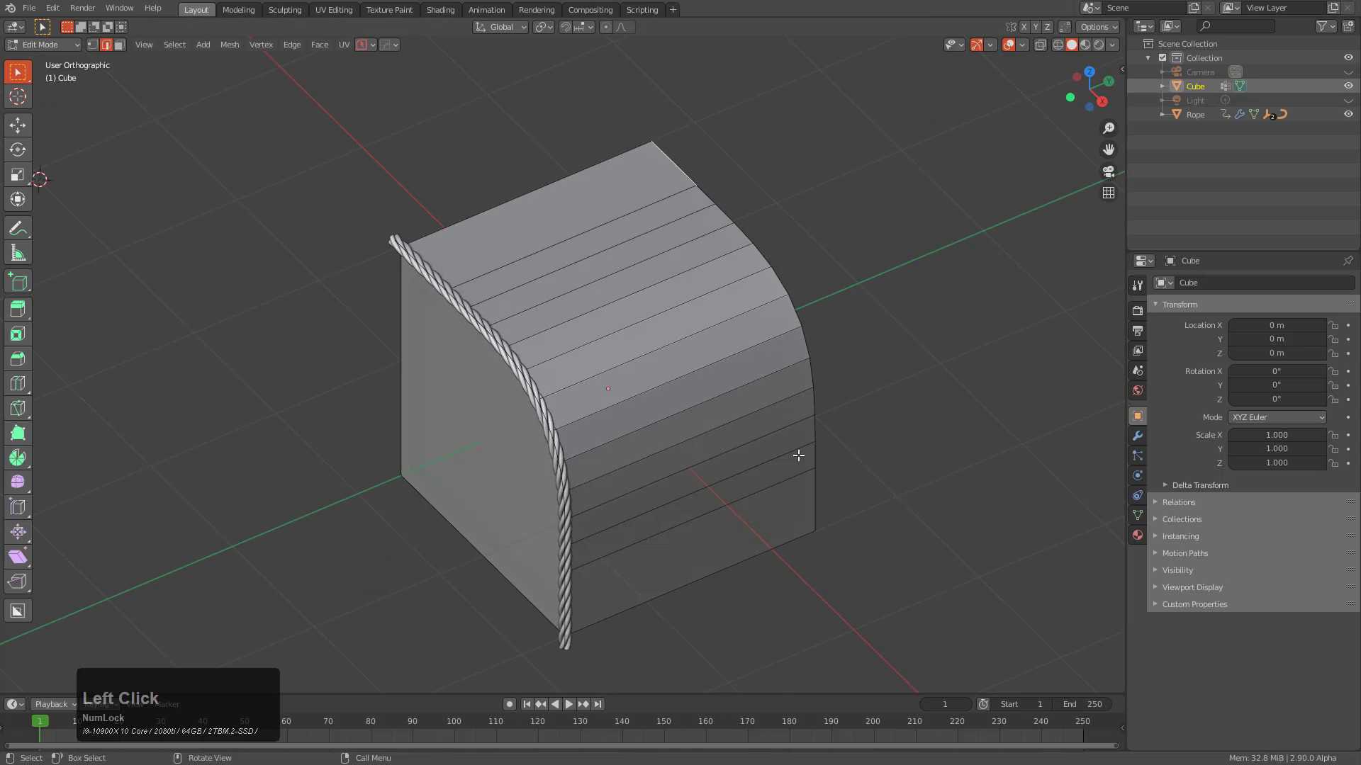
{"action": "left_click", "coordinate": [821, 500], "text": "ctrl"}
{"action": "key", "text": "q"}
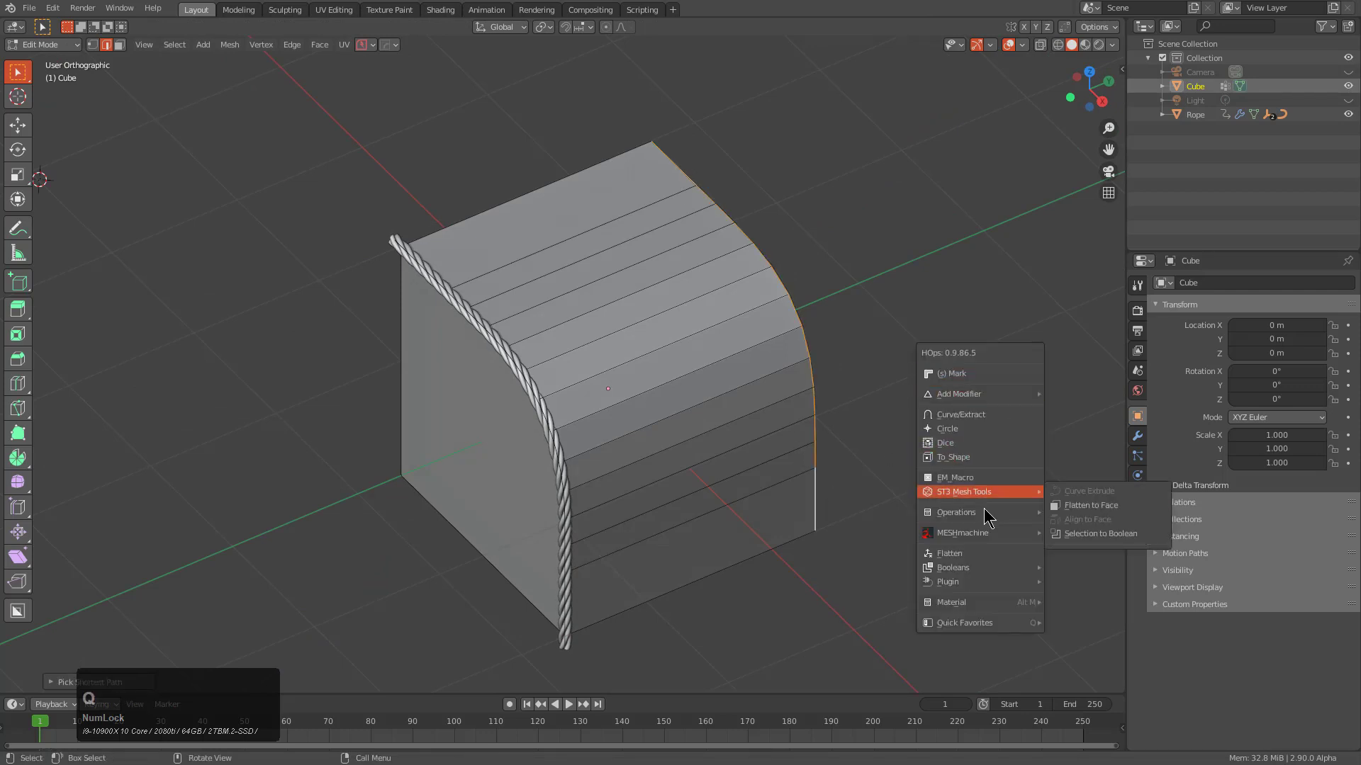
{"action": "mouse_move", "coordinate": [989, 516]}
{"action": "left_click", "coordinate": [1075, 620]}
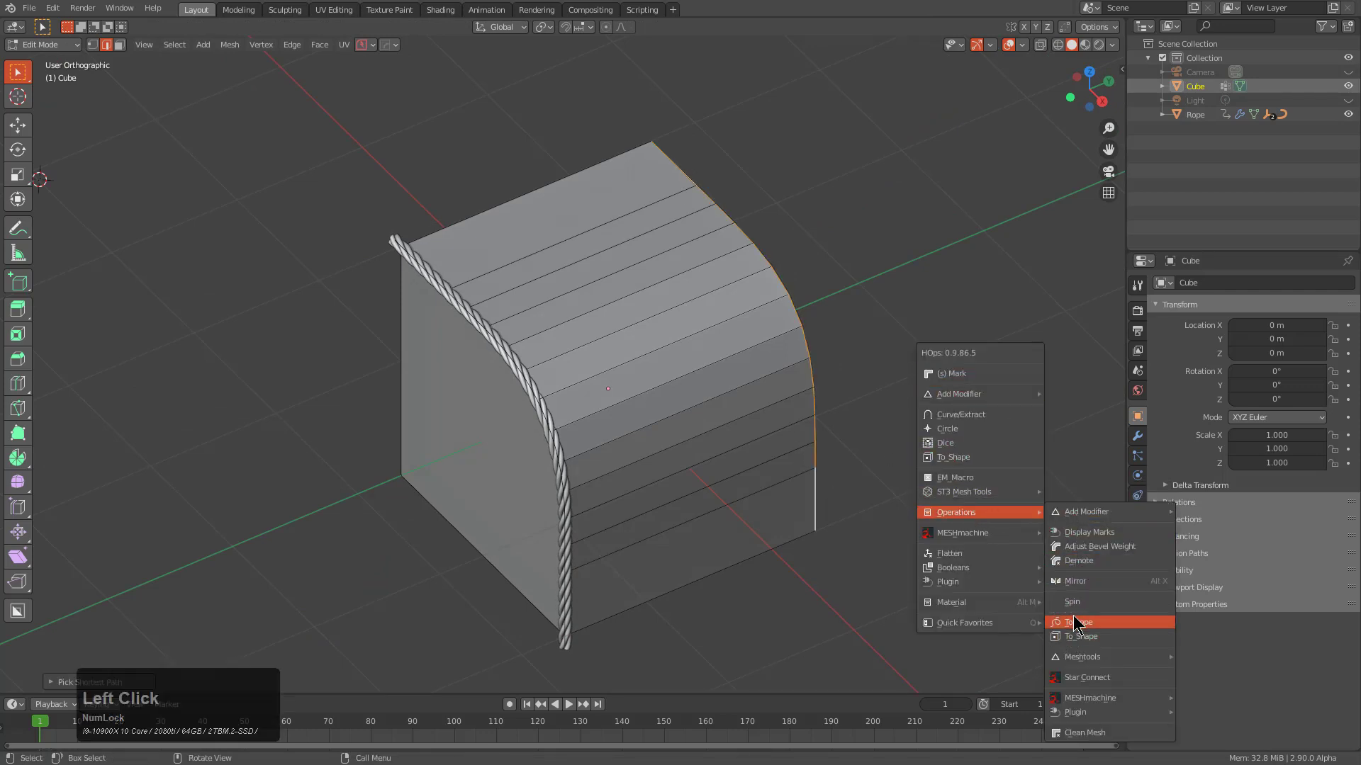
{"action": "middle_click_drag", "start_coordinate": [898, 403], "coordinate": [704, 386]}
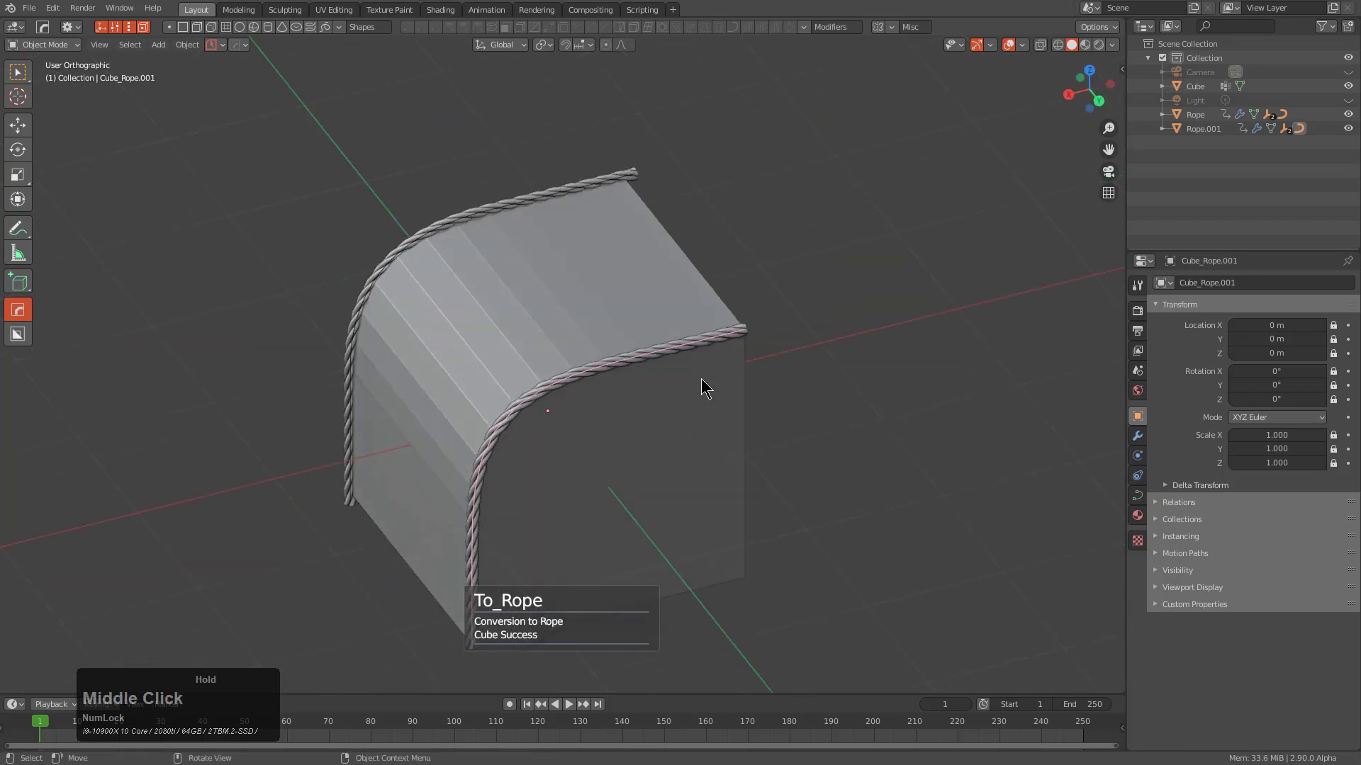
{"action": "scroll", "coordinate": [704, 368], "scroll_direction": "up", "scroll_amount": 2}
Select the new rope and adjust its Extrusion Screw modifier through the viewport modifier dots
{"action": "left_click", "coordinate": [772, 333]}
{"action": "key", "text": "ctrl"}
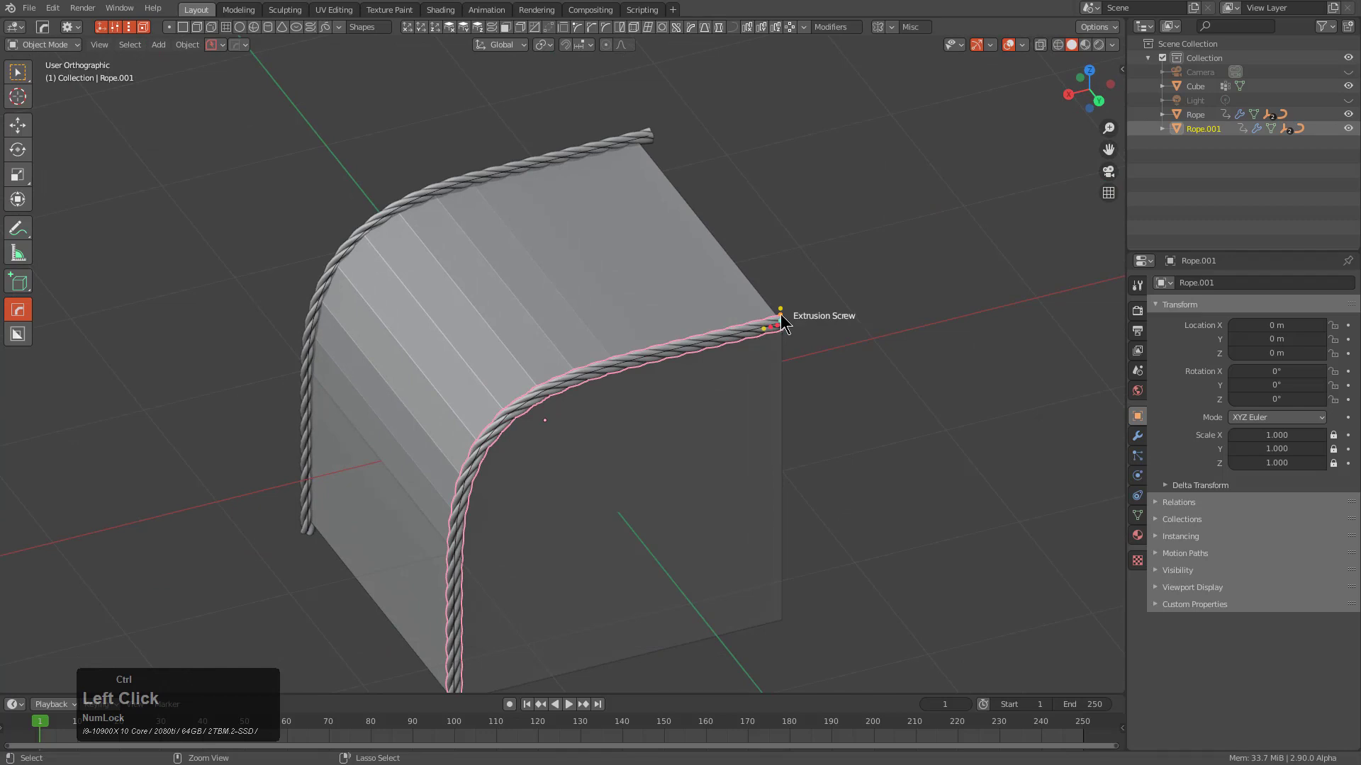
{"action": "left_click_drag", "start_coordinate": [780, 316], "coordinate": [781, 306], "text": "ctrl"}
Toggle off all of the new rope's modifiers with HardOps Toggle Modifiers
{"action": "key", "text": "q"}
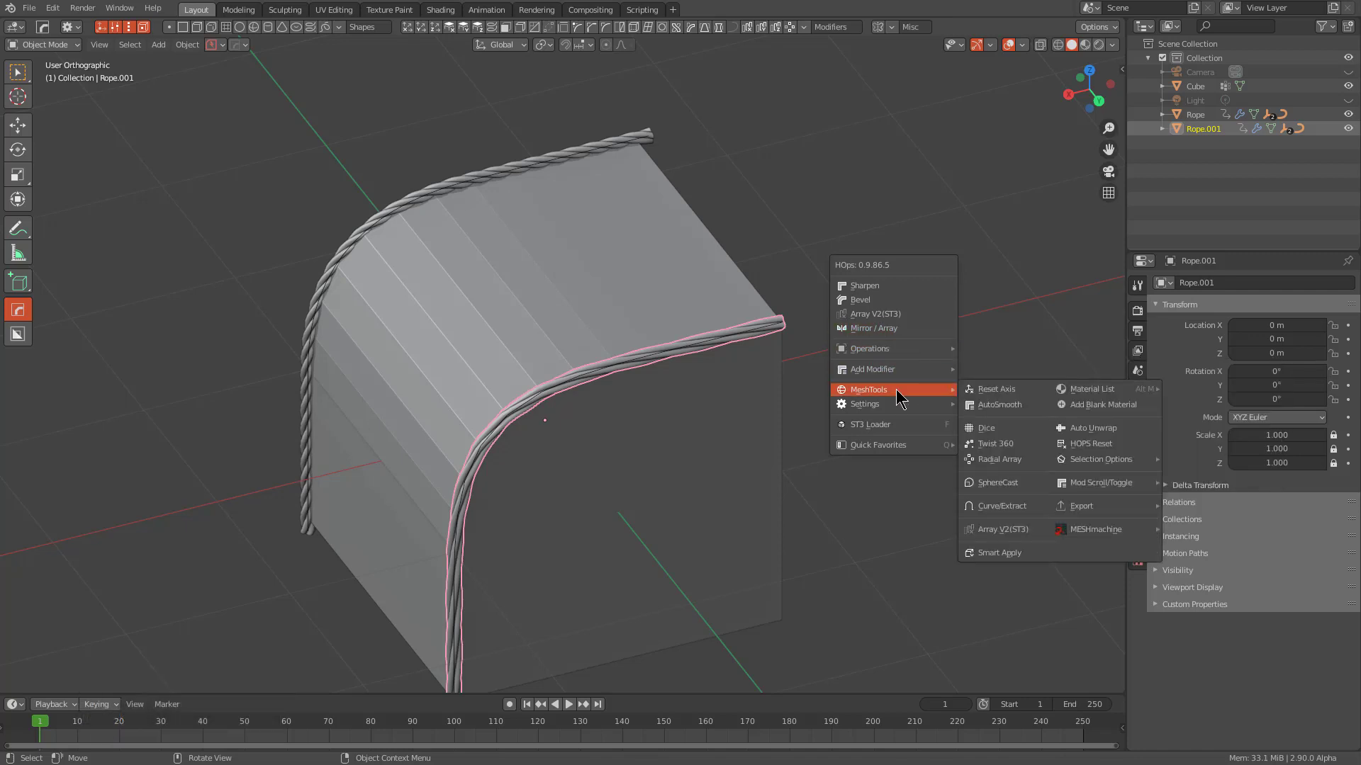
{"action": "mouse_move", "coordinate": [901, 371]}
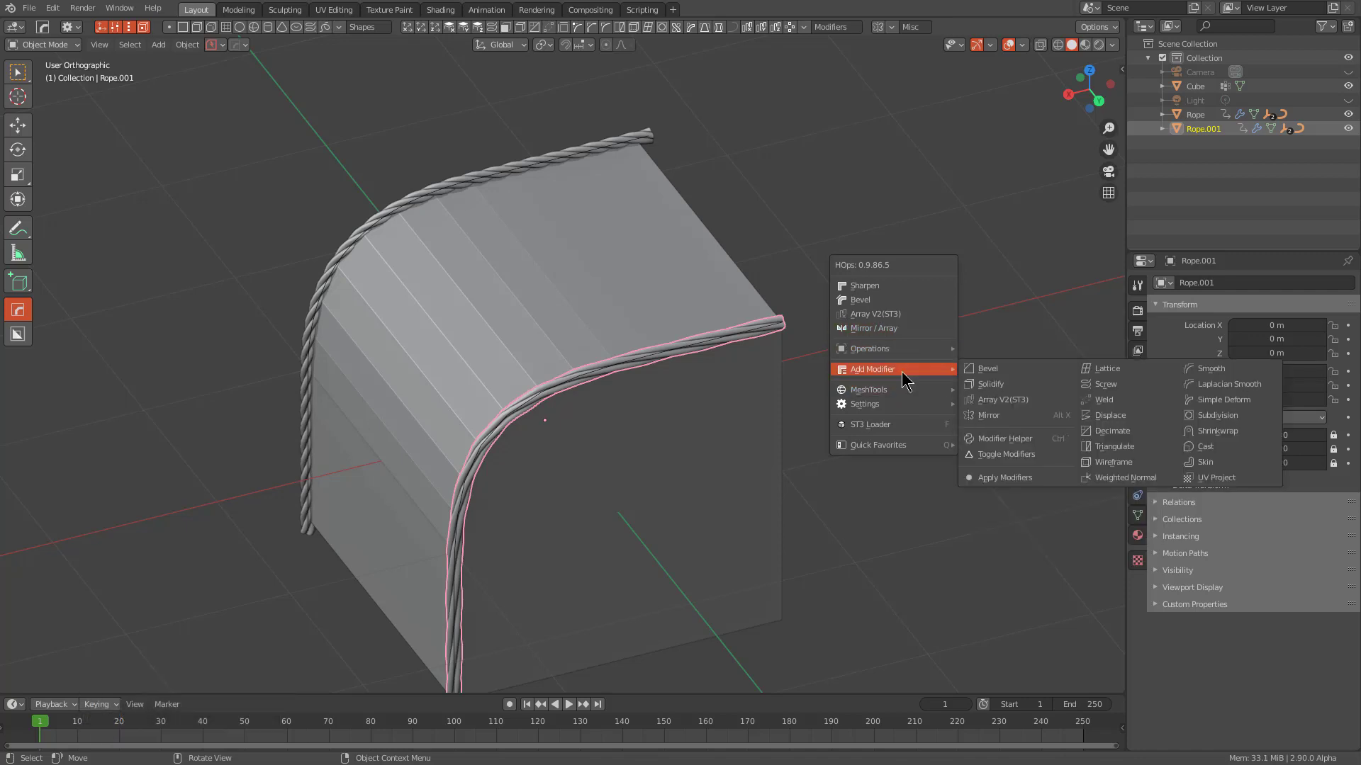
{"action": "left_click", "coordinate": [1018, 457]}
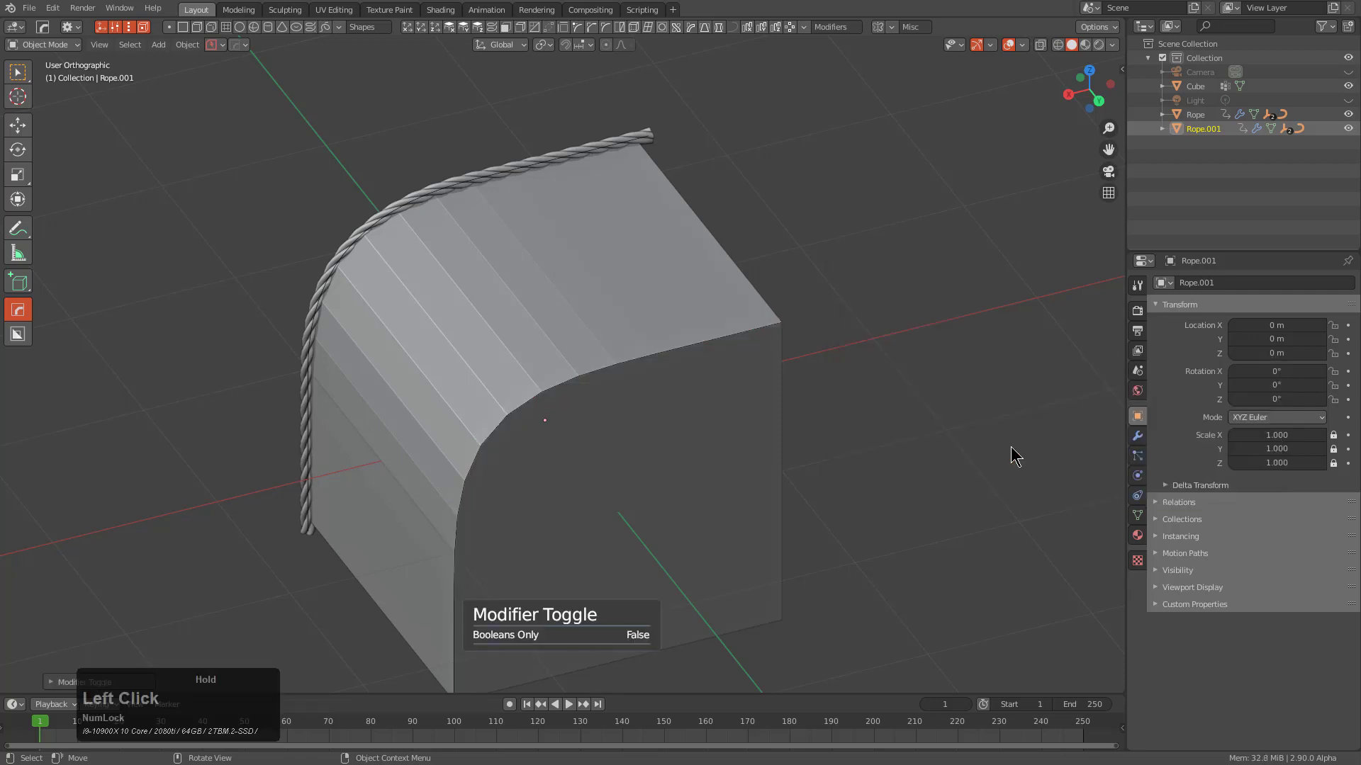
Use Modifier Scroll on the new rope to enable its modifiers one by one up to Radial Array
{"action": "middle_click_drag", "start_coordinate": [599, 514], "coordinate": [633, 470], "text": "shift"}
{"action": "scroll", "coordinate": [647, 432], "scroll_direction": "up", "scroll_amount": 5}
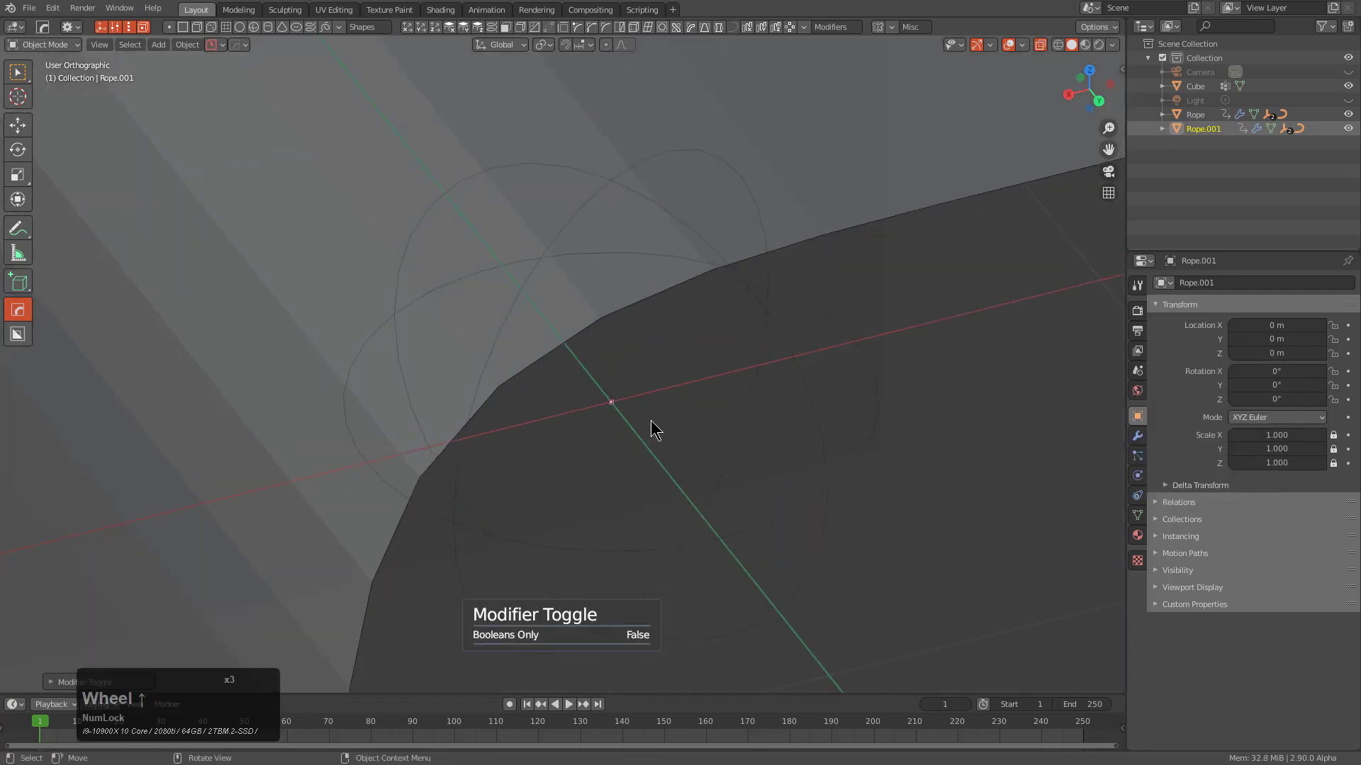
{"action": "key", "text": "q"}
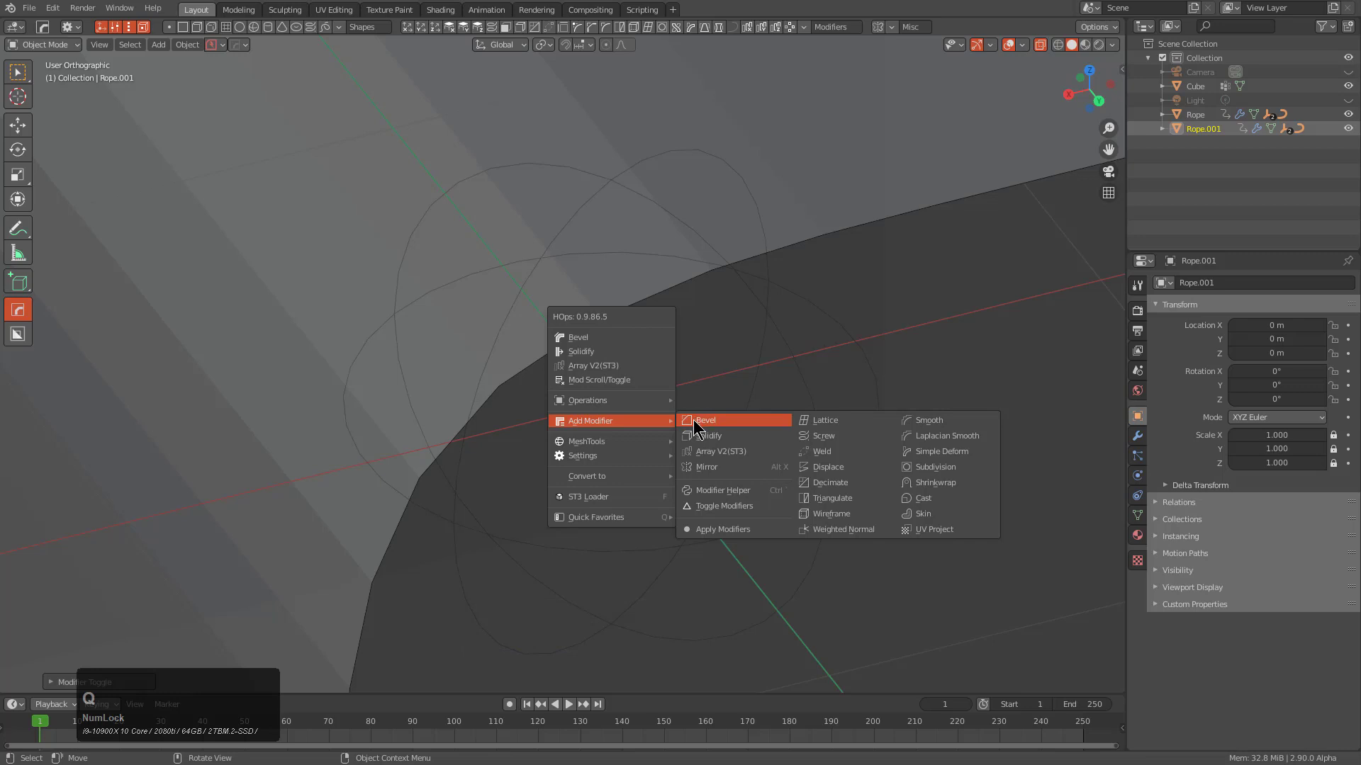
{"action": "mouse_move", "coordinate": [638, 401]}
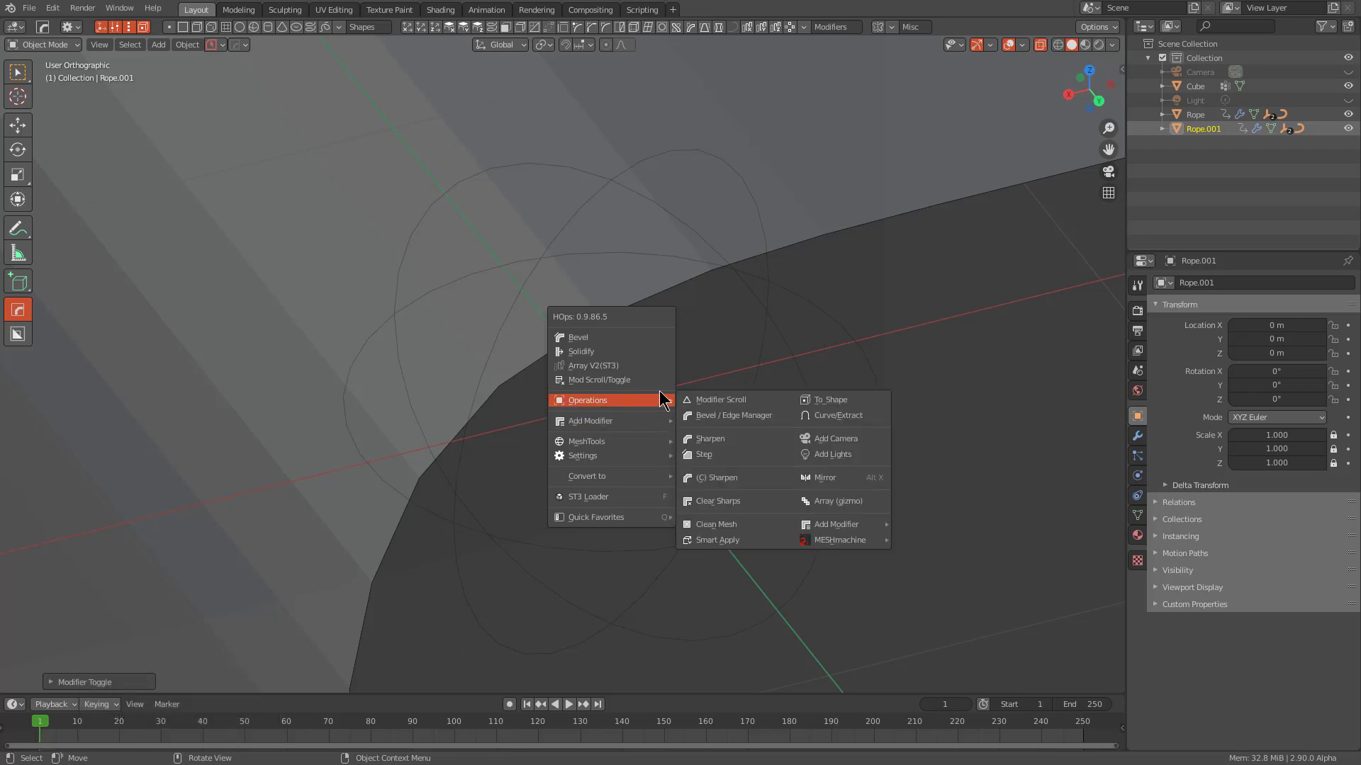
{"action": "left_click", "coordinate": [735, 405]}
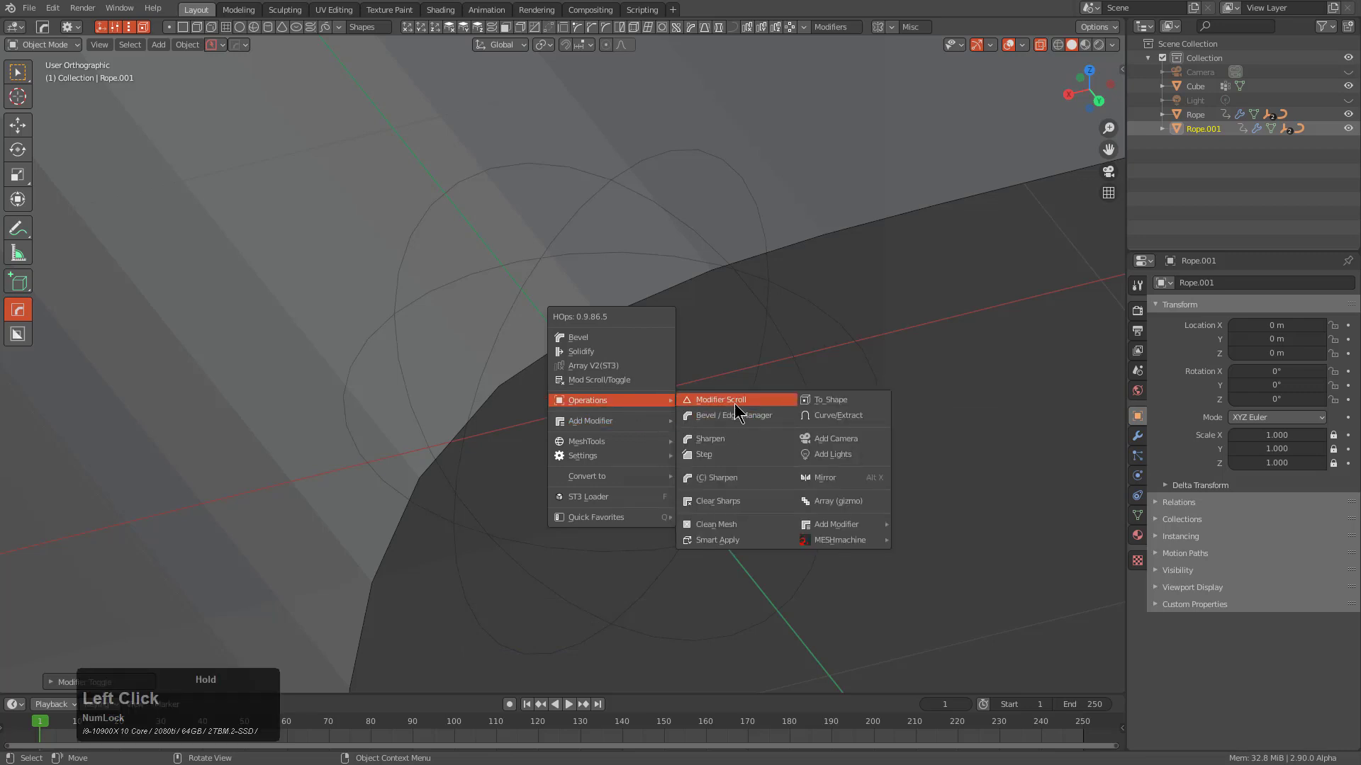
{"action": "scroll", "coordinate": [734, 402], "scroll_direction": "up", "scroll_amount": 1}
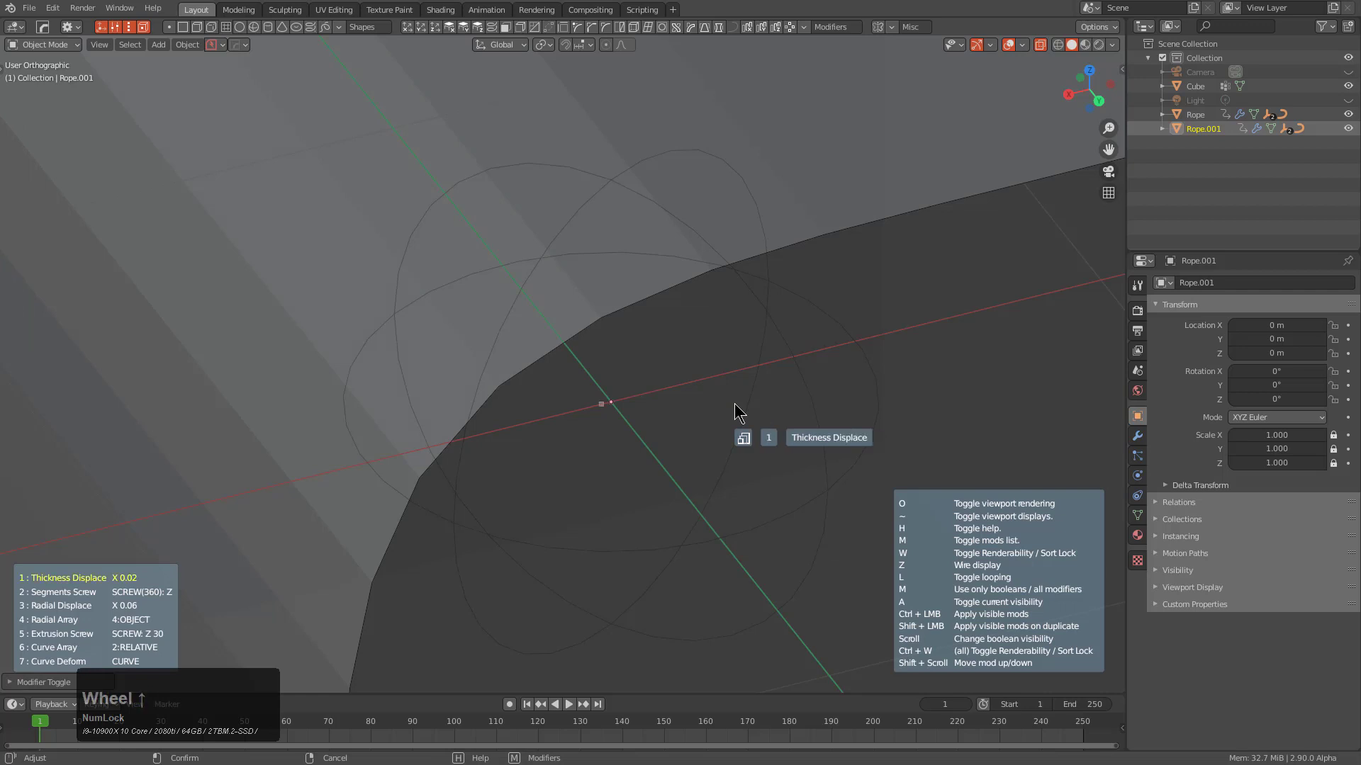
{"action": "scroll", "coordinate": [734, 402], "scroll_direction": "up", "scroll_amount": 1}
{"action": "scroll", "coordinate": [734, 403], "scroll_direction": "up", "scroll_amount": 1}
{"action": "scroll", "coordinate": [735, 403], "scroll_direction": "up", "scroll_amount": 1}
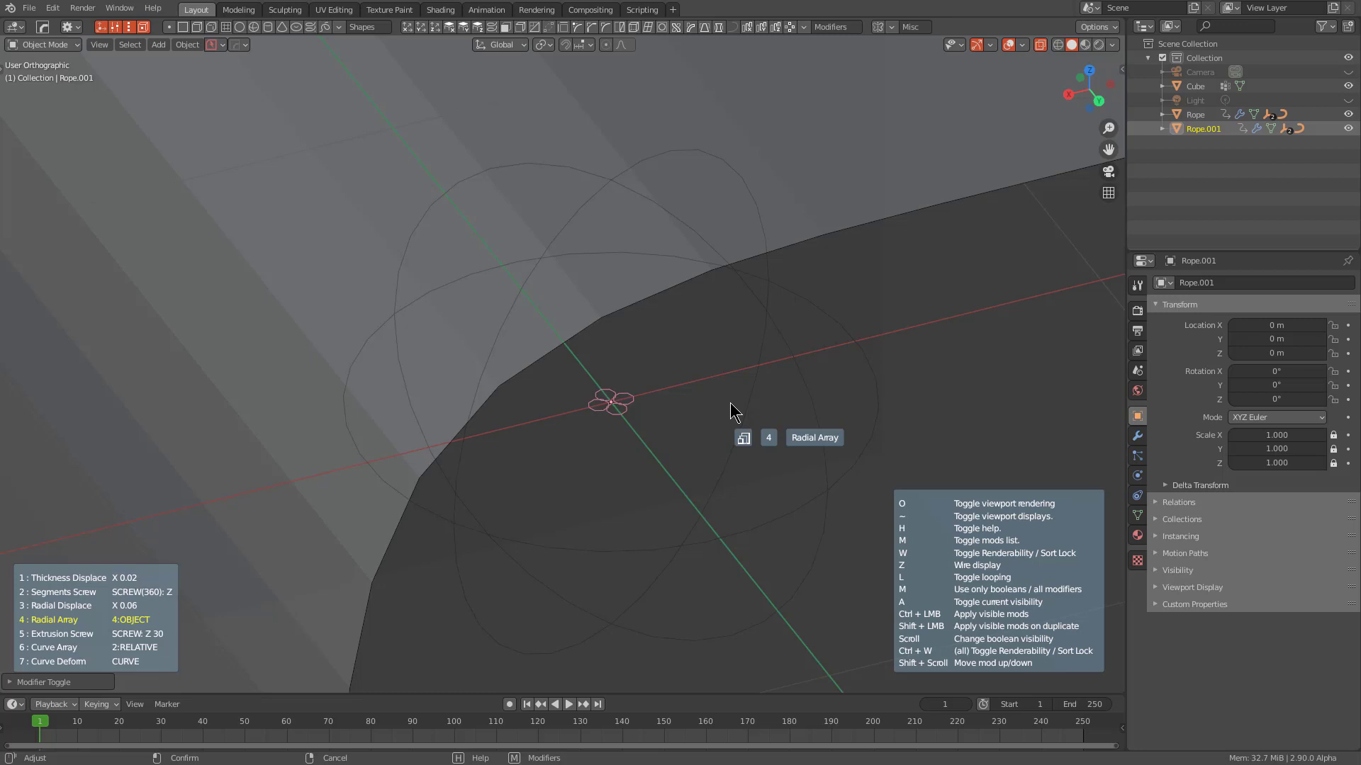
{"action": "left_click", "coordinate": [730, 403]}
Set the count of the new rope's Radial Array modifier to 6
{"action": "left_click", "coordinate": [1137, 436]}
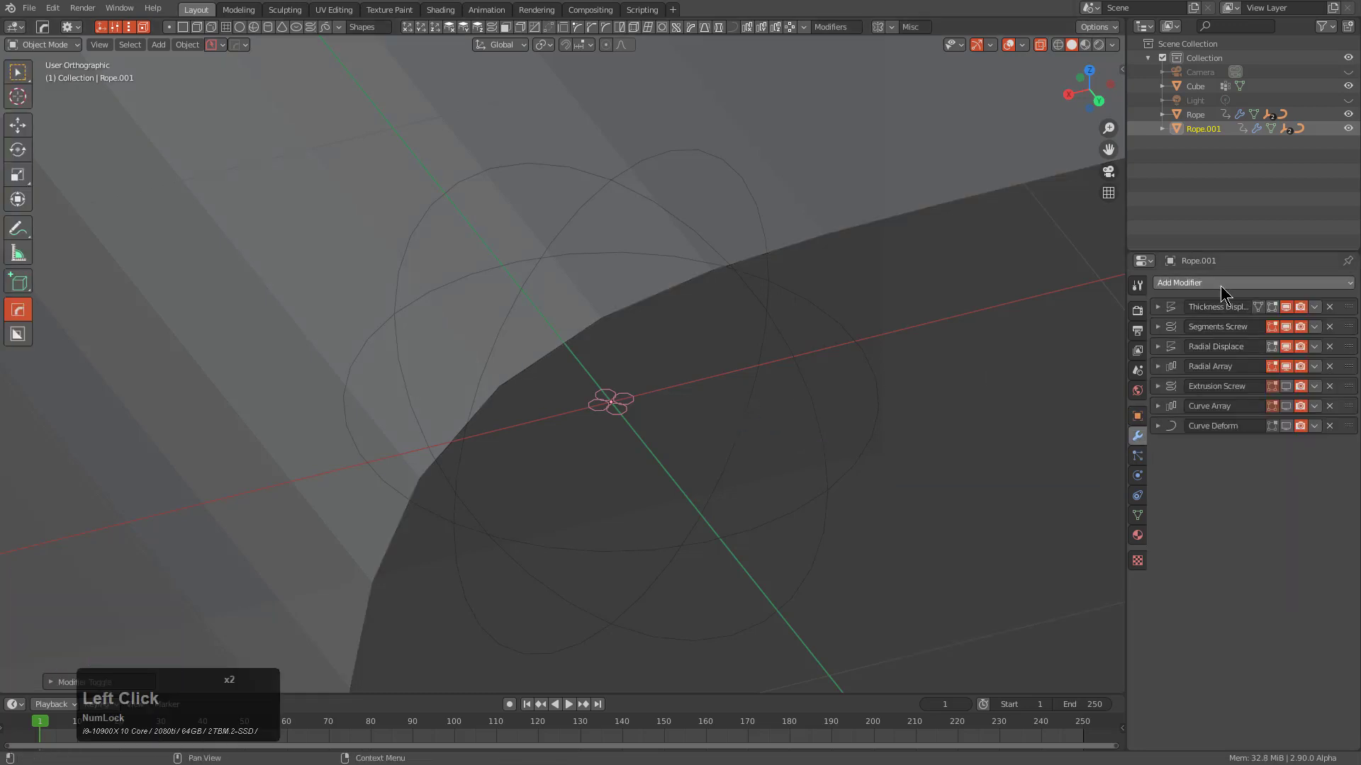
{"action": "left_click", "coordinate": [1158, 366]}
{"action": "left_click", "coordinate": [1332, 405]}
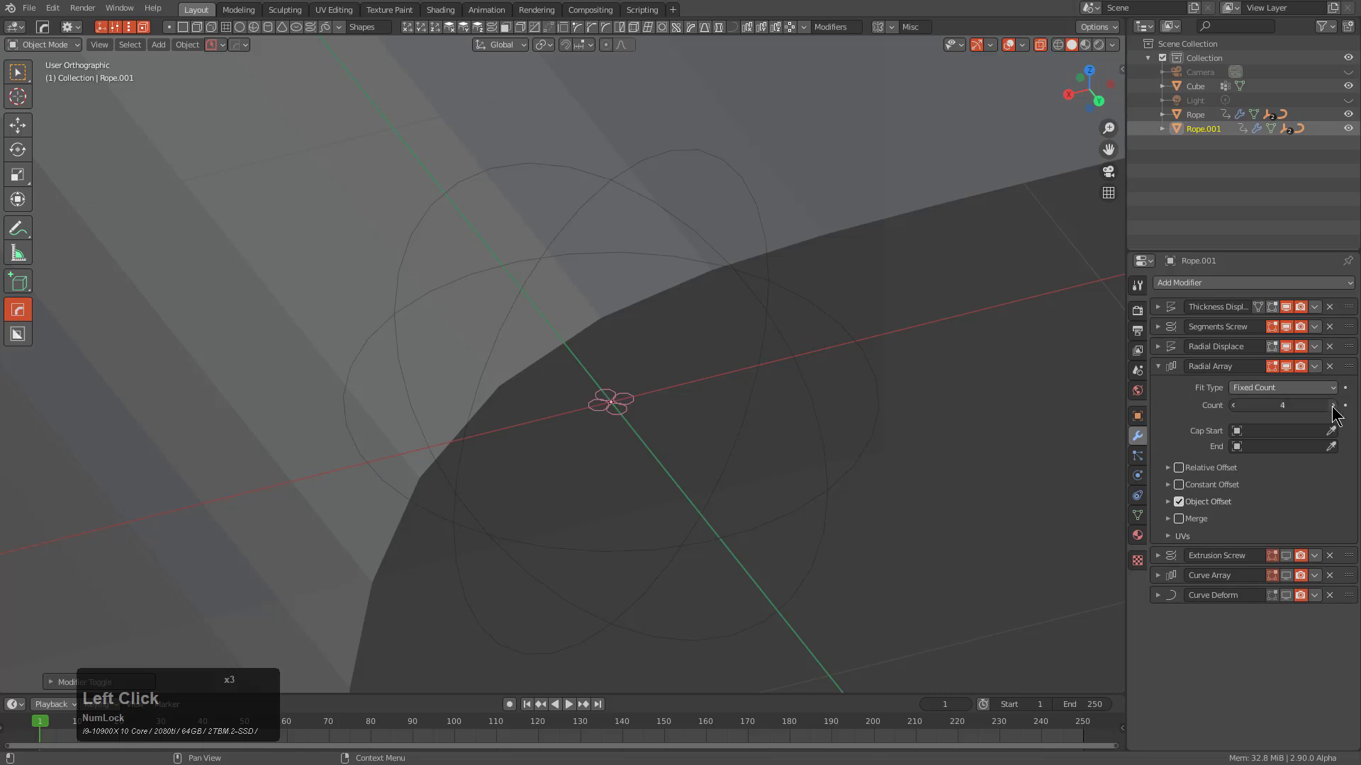
{"action": "left_click", "coordinate": [1332, 405]}
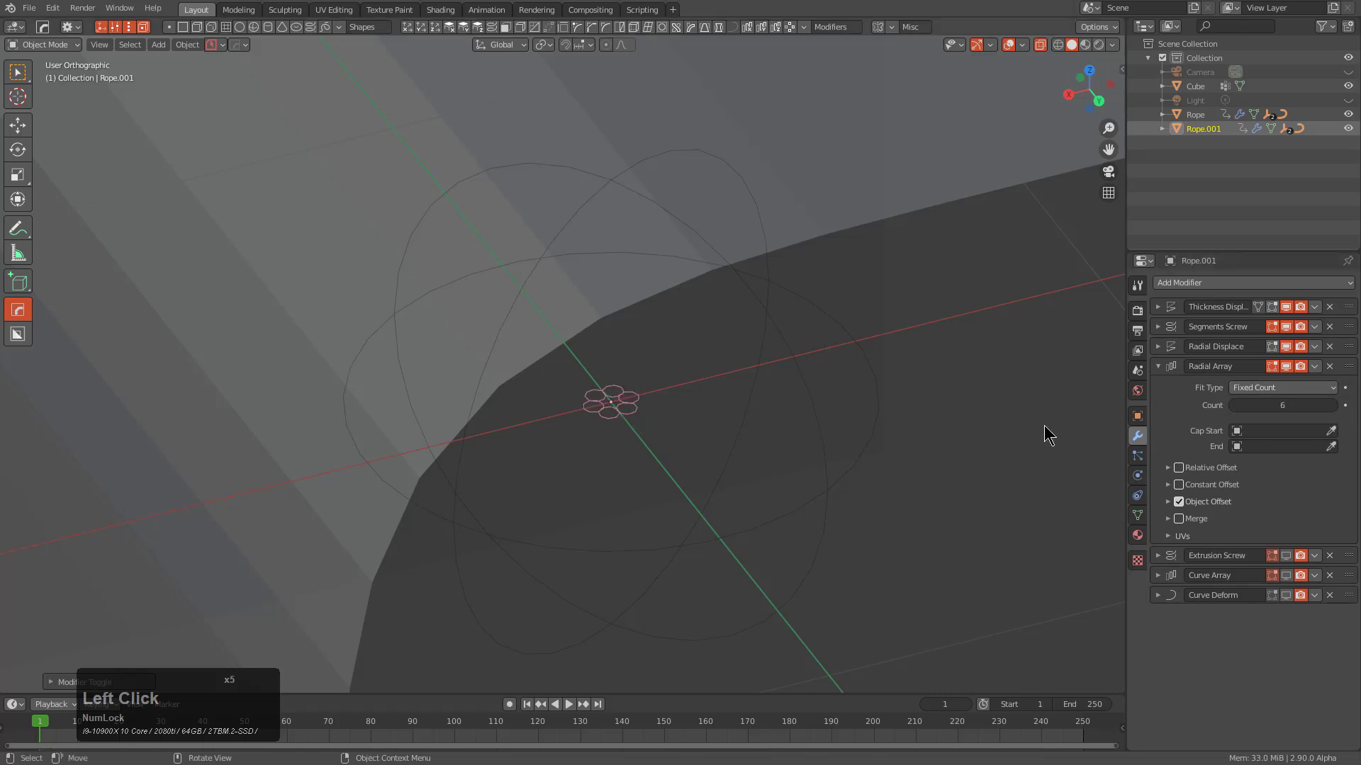
Lower the Radial Displace modifier's midlevel to about 0.19 and collapse the expanded modifier settings
{"action": "left_click", "coordinate": [1160, 346]}
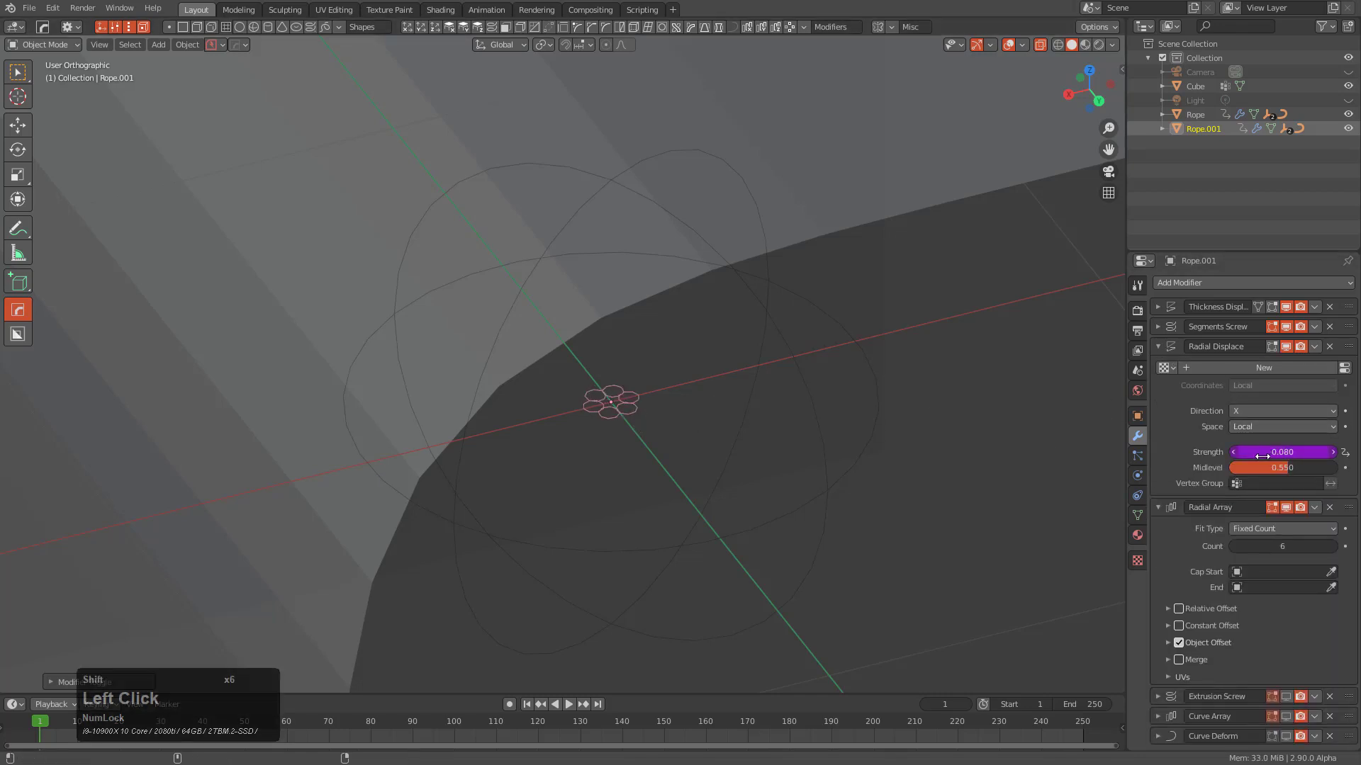
{"action": "left_click_drag", "start_coordinate": [1282, 468], "coordinate": [1249, 468], "text": "shift"}
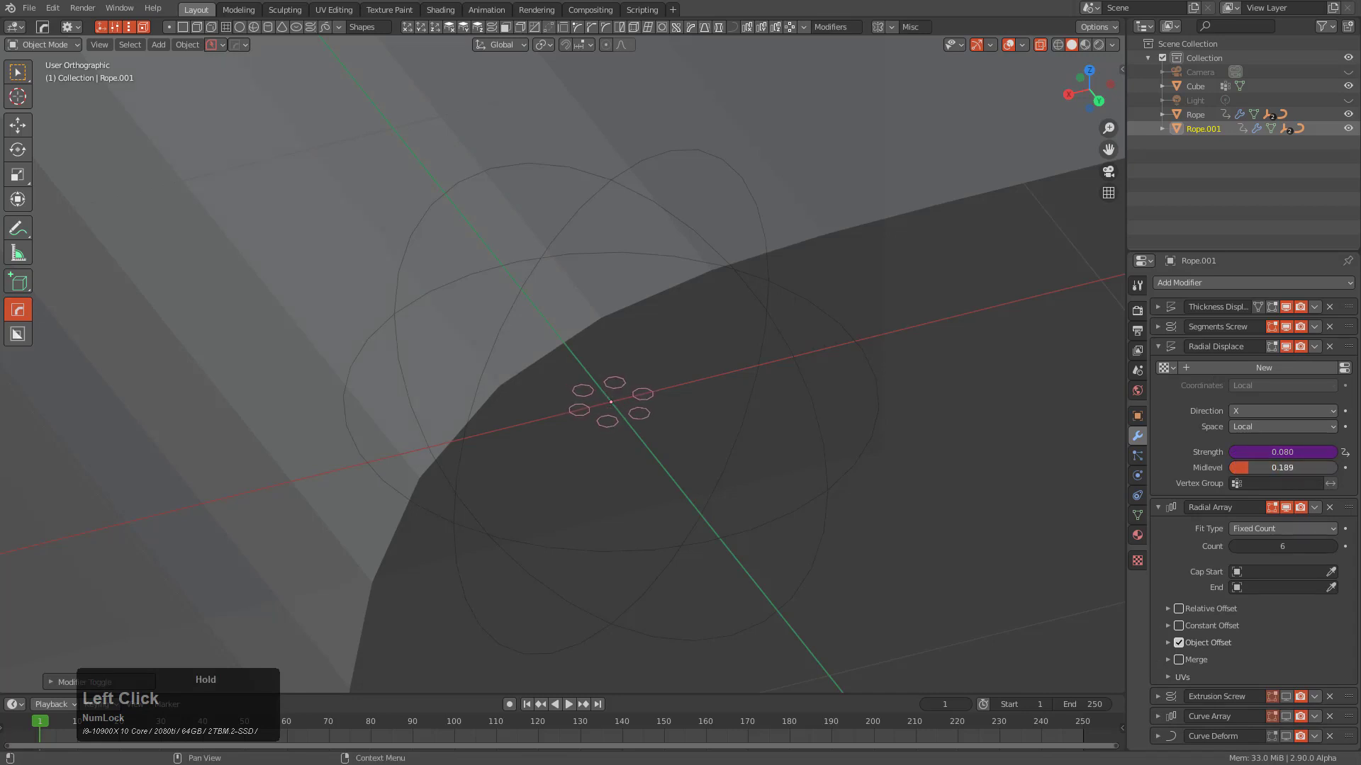
{"action": "left_click", "coordinate": [1158, 346]}
{"action": "left_click", "coordinate": [1158, 366]}
Use Modifier Scroll to enable the new rope's remaining modifiers up to Curve Deform
{"action": "key", "text": "q"}
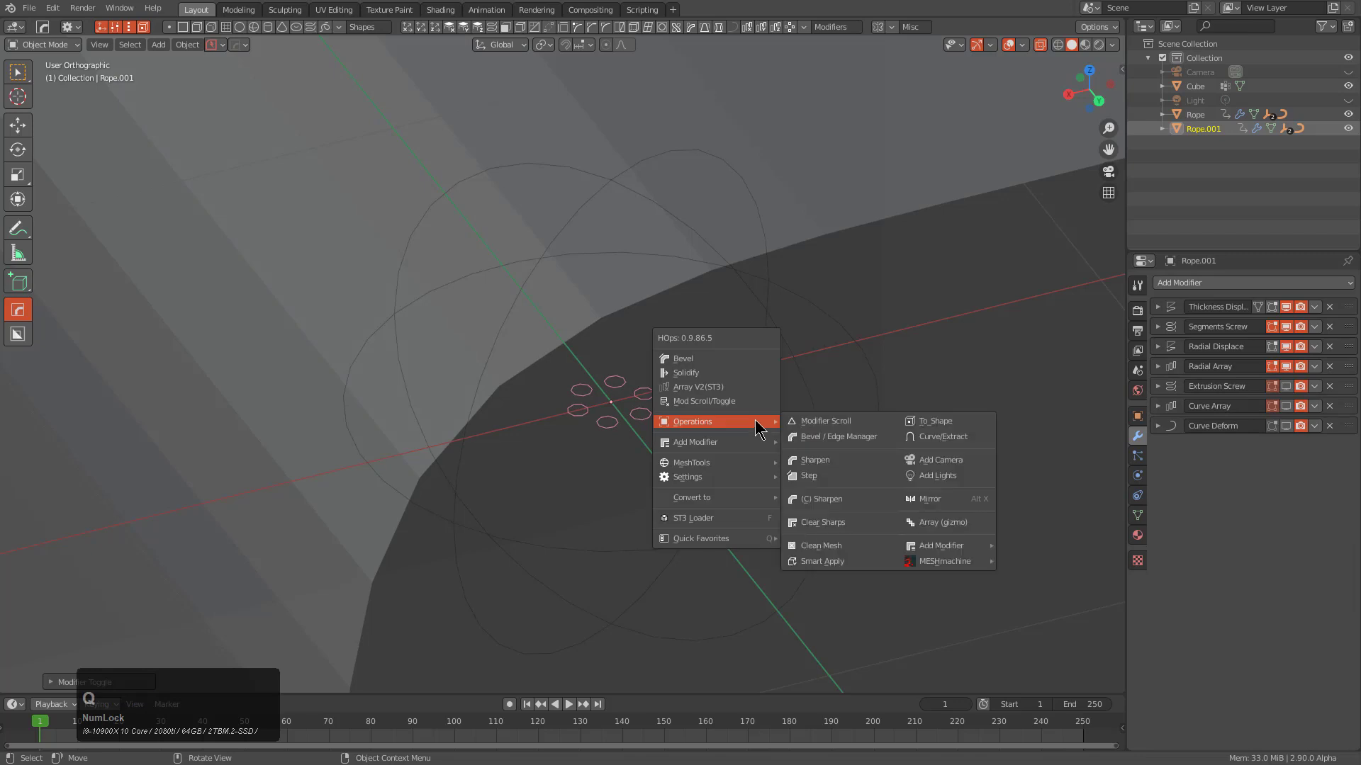
{"action": "left_click", "coordinate": [836, 425]}
{"action": "scroll", "coordinate": [836, 425], "scroll_direction": "up", "scroll_amount": 6}
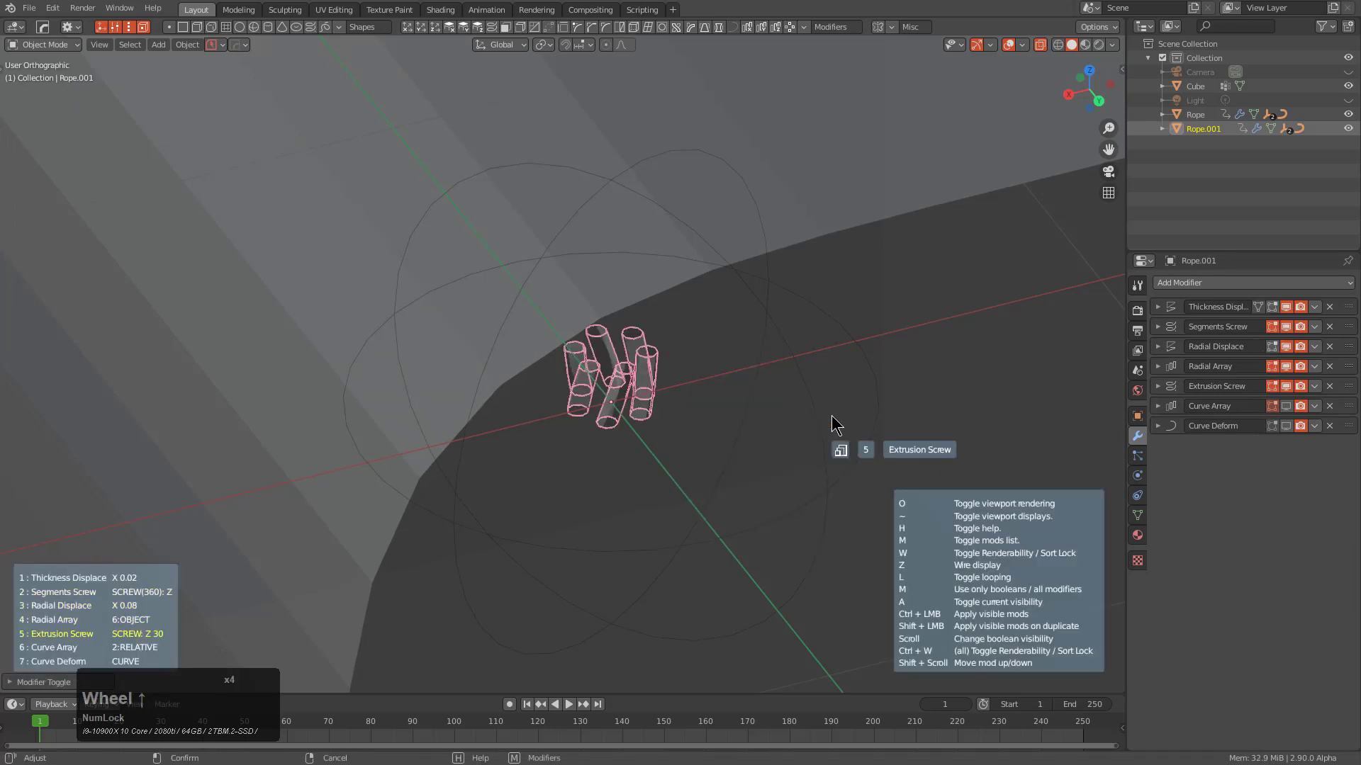
{"action": "left_click", "coordinate": [837, 425]}
{"action": "scroll", "coordinate": [745, 362], "scroll_direction": "down", "scroll_amount": 4}
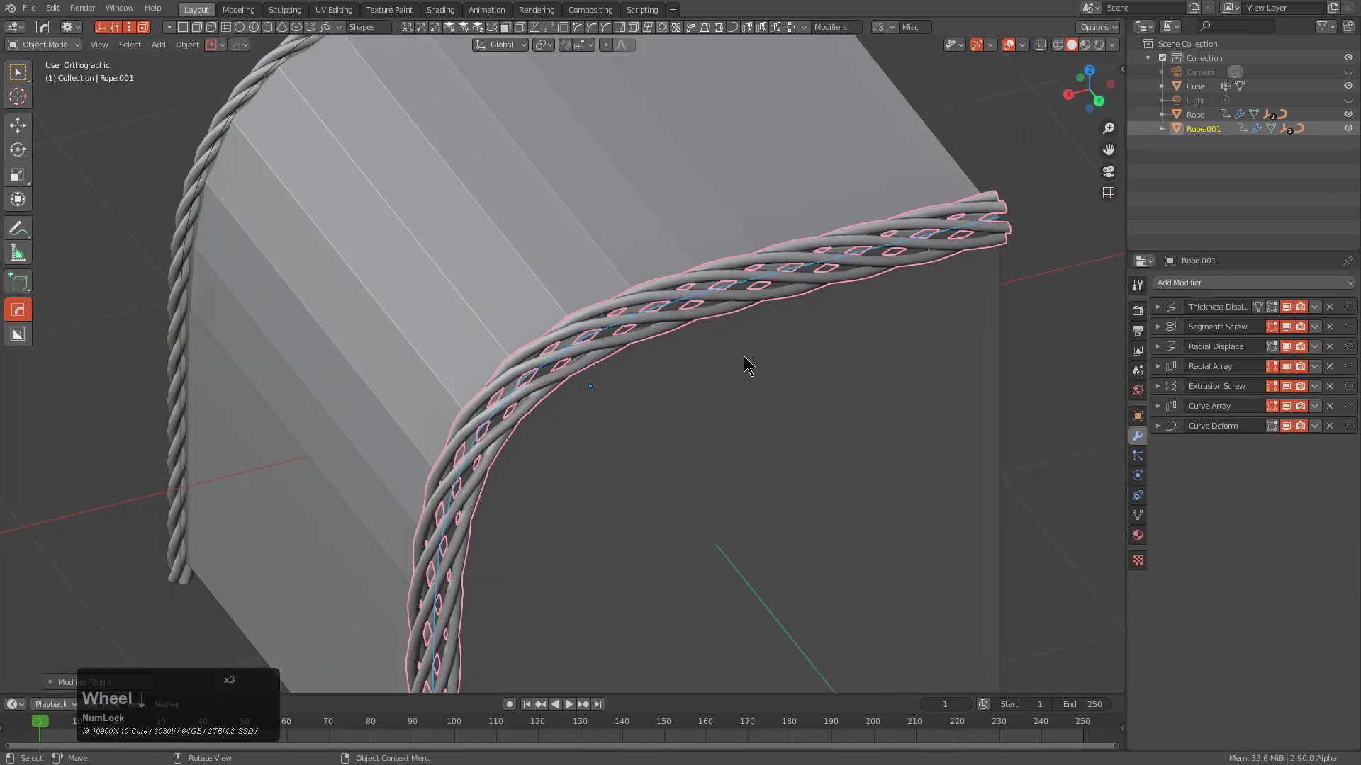
{"action": "key", "text": "a"}
{"action": "key", "text": "a"}
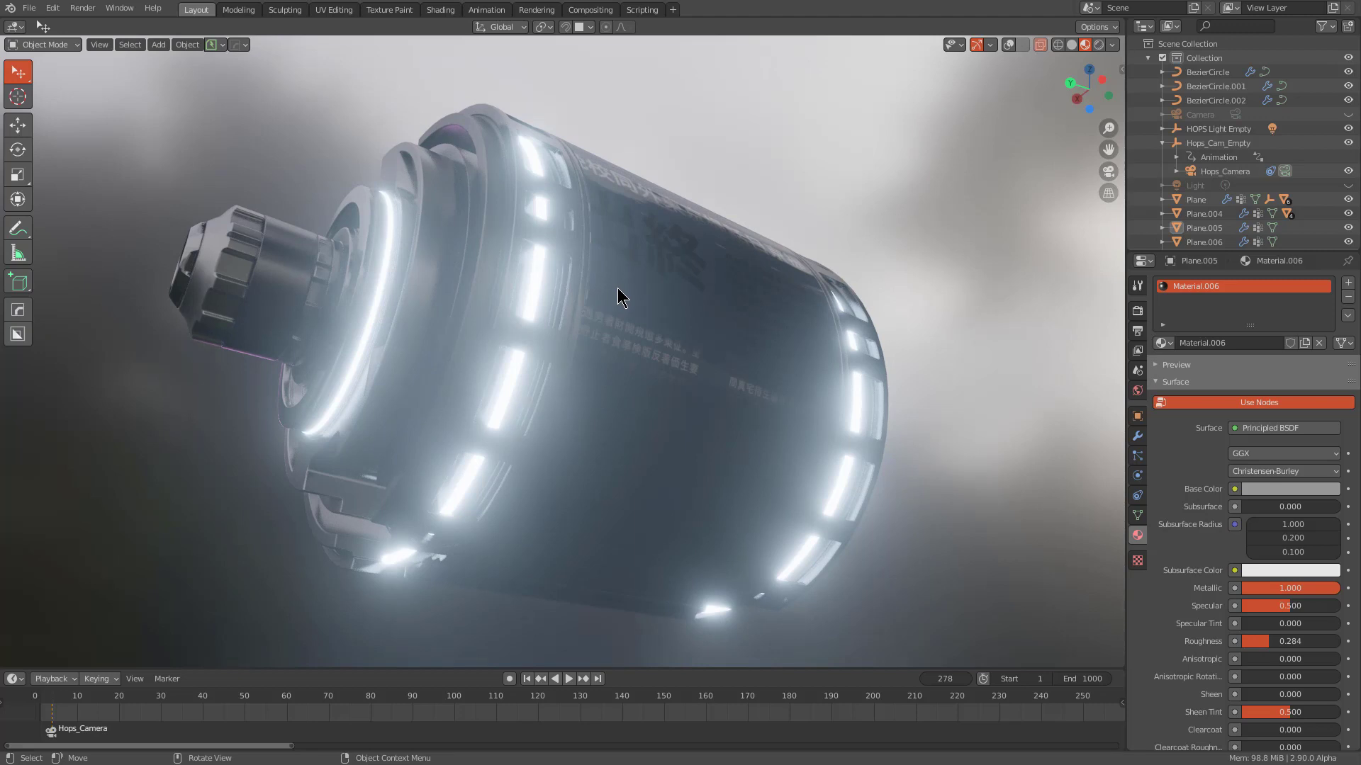
Switch the motor model's viewport to solid shading with X-ray off and overlays on
{"action": "middle_click_drag", "start_coordinate": [618, 288], "coordinate": [789, 276]}
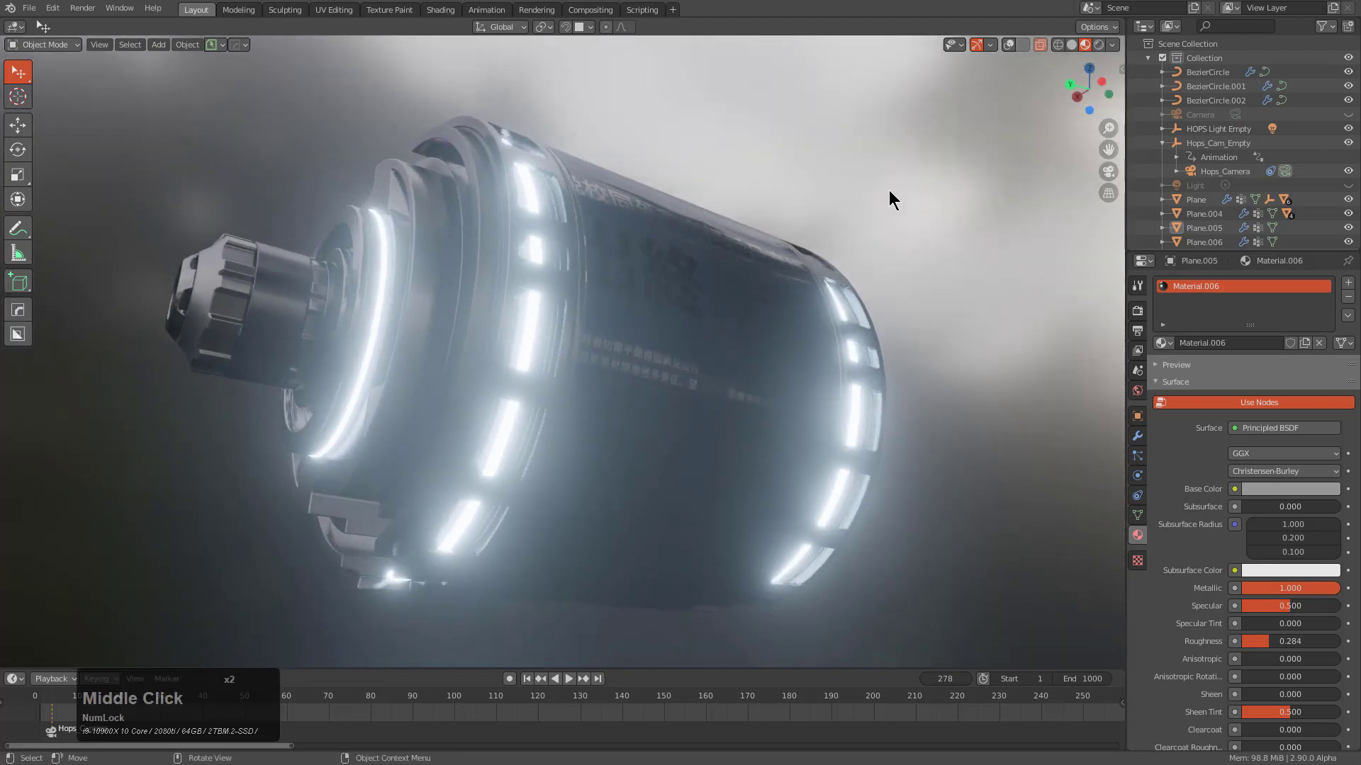
{"action": "left_click", "coordinate": [1072, 44]}
{"action": "key", "text": "alt+z"}
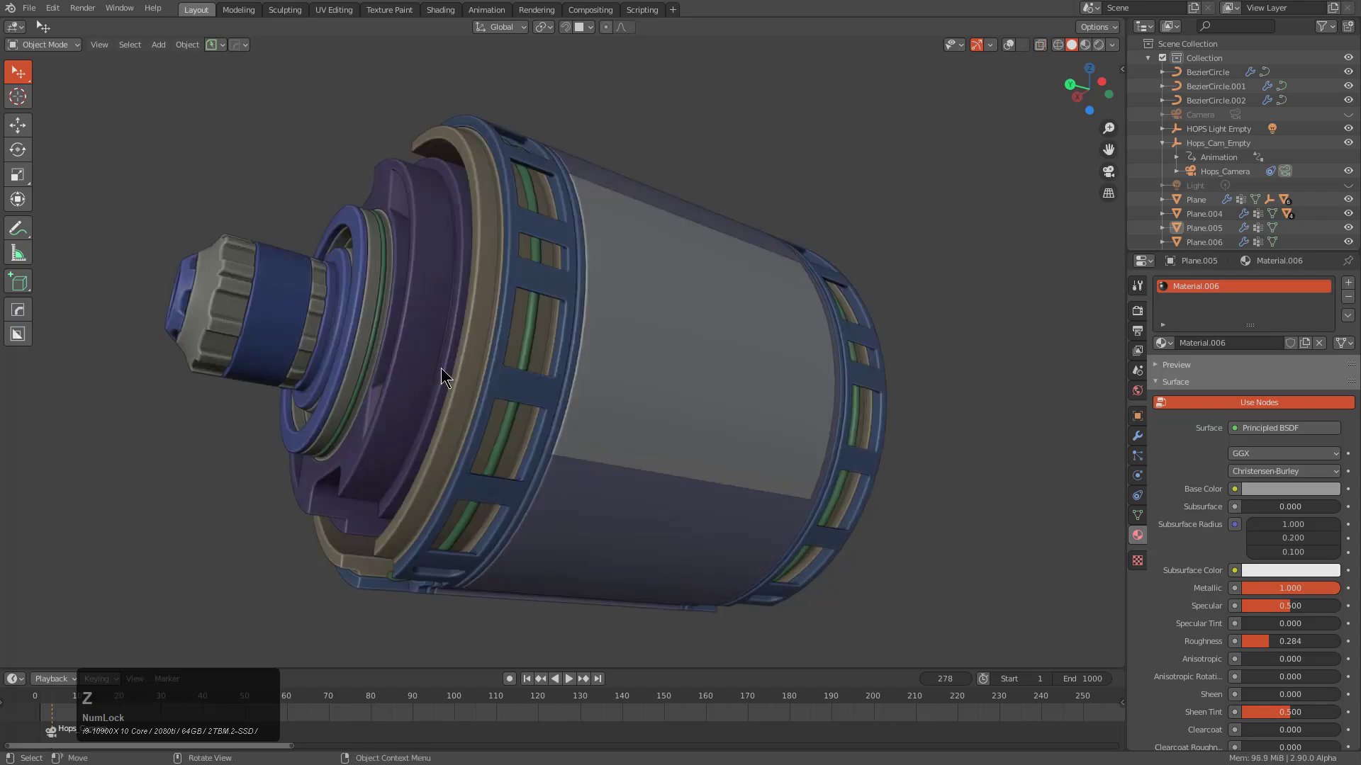
{"action": "middle_click_drag", "start_coordinate": [442, 369], "coordinate": [477, 354]}
{"action": "middle_click_drag", "start_coordinate": [780, 319], "coordinate": [705, 460]}
{"action": "scroll", "coordinate": [705, 460], "scroll_direction": "down", "scroll_amount": 4}
{"action": "middle_click_drag", "start_coordinate": [805, 365], "coordinate": [762, 360]}
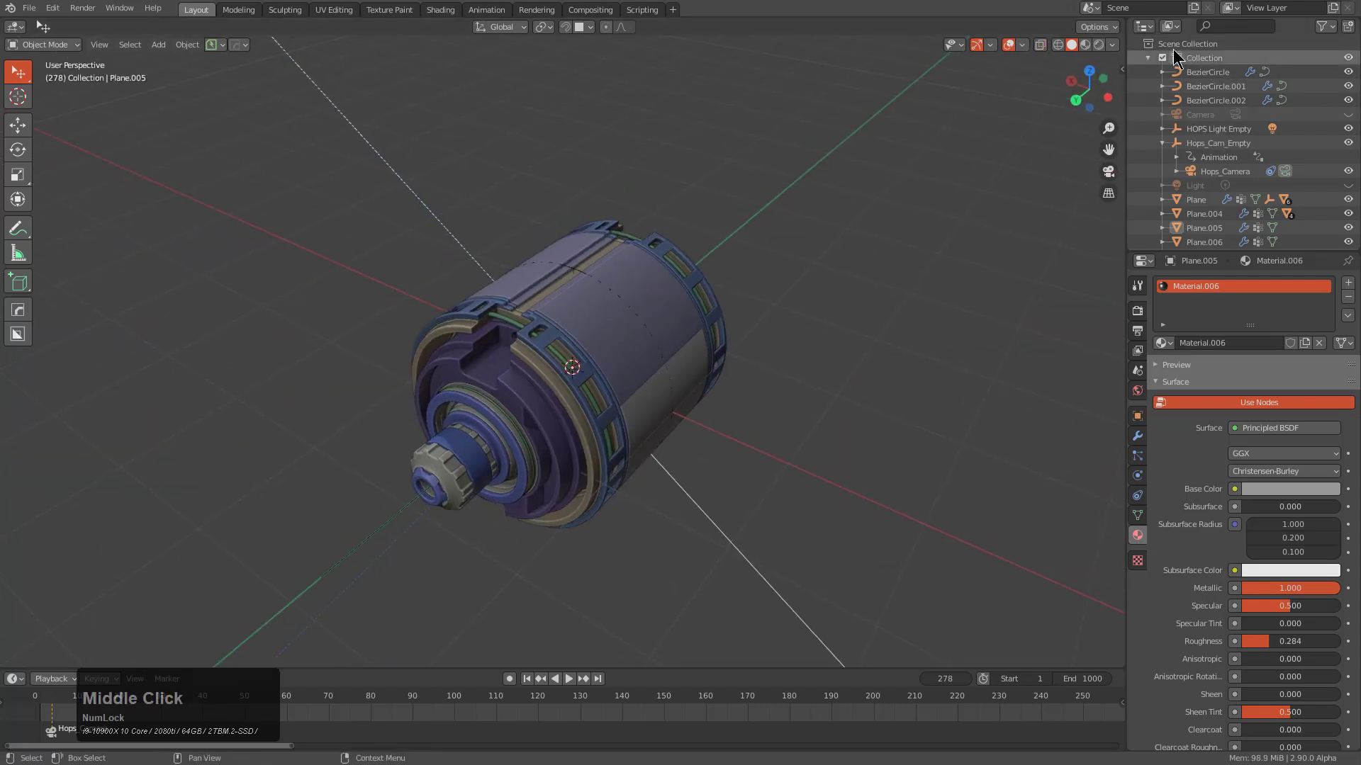
Collapse the main collection in the outliner, check the contents of the Decals collection, and inspect the motor from several sides
{"action": "left_click", "coordinate": [1148, 58]}
{"action": "left_click", "coordinate": [1148, 85]}
{"action": "left_click", "coordinate": [1148, 86]}
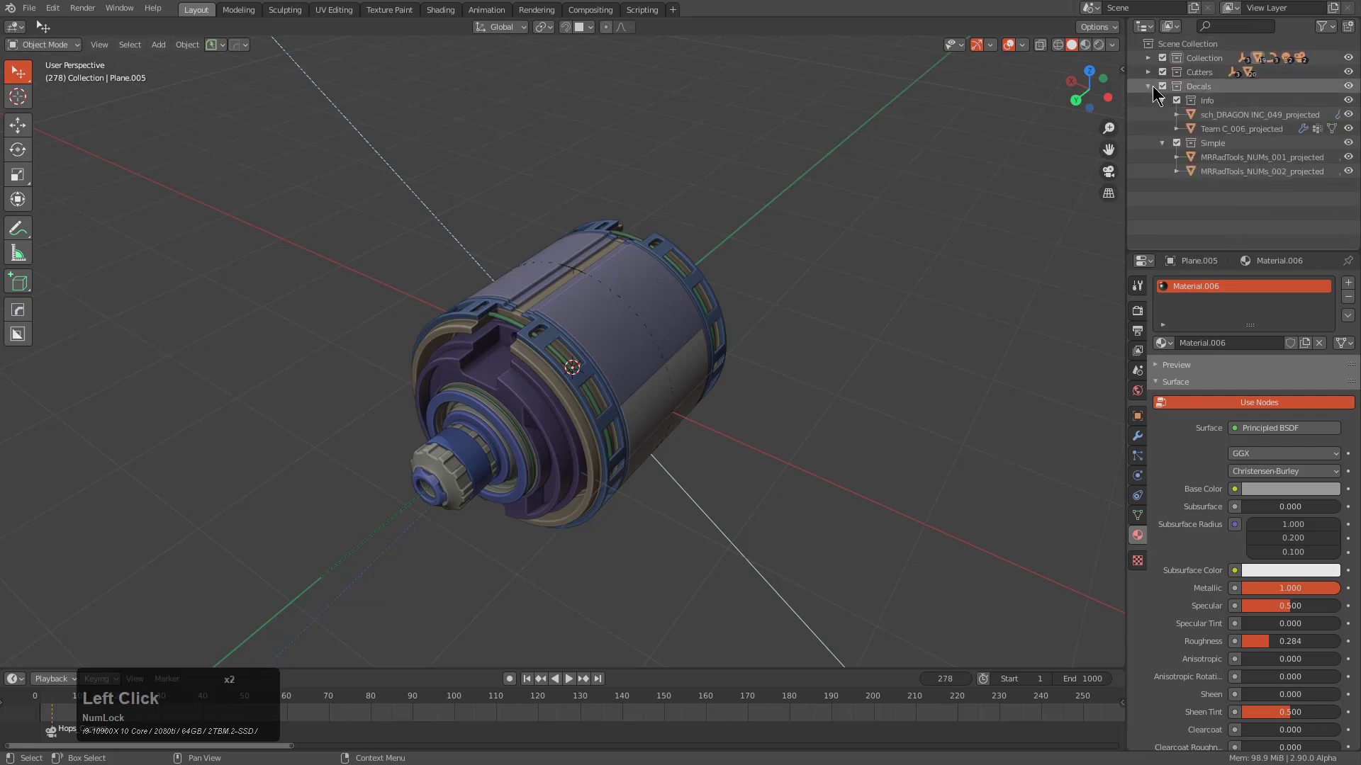
{"action": "scroll", "coordinate": [531, 347], "scroll_direction": "up", "scroll_amount": 4}
{"action": "middle_click_drag", "start_coordinate": [530, 347], "coordinate": [392, 526]}
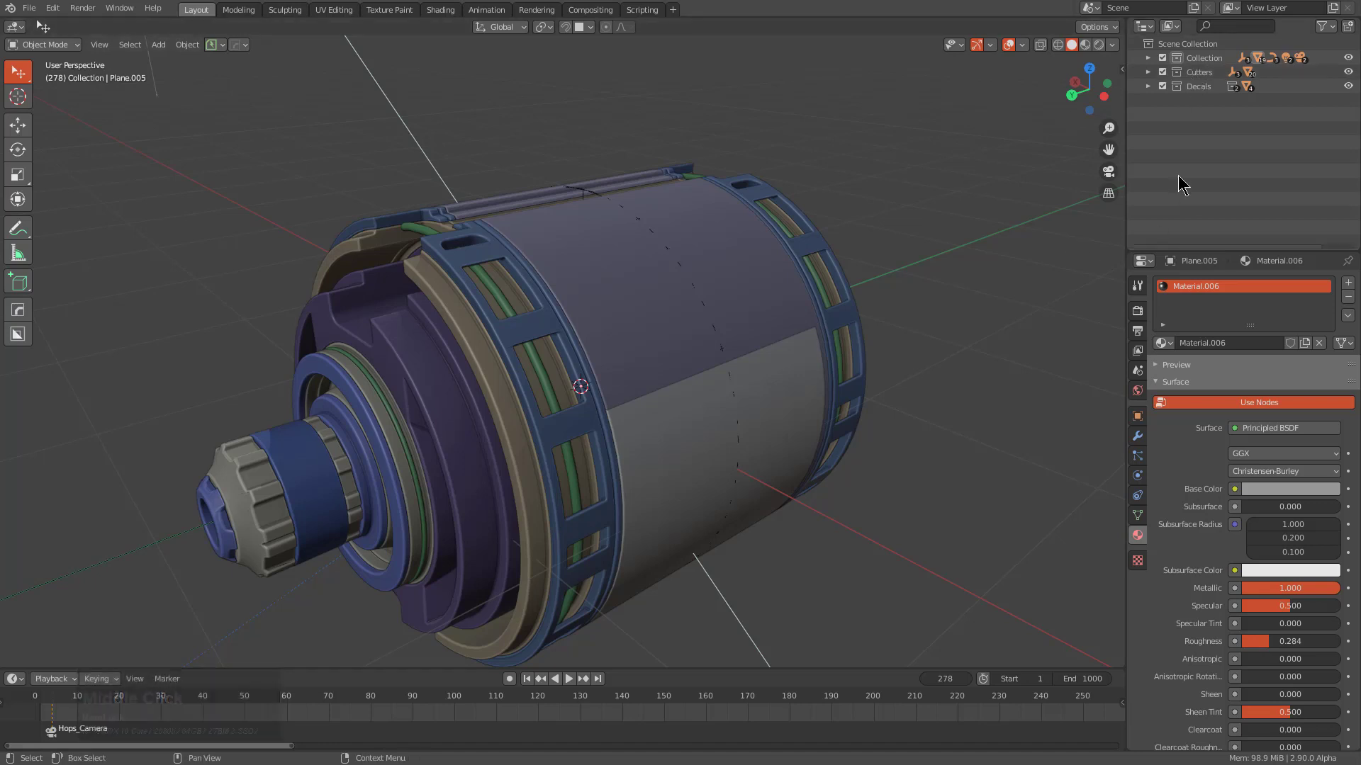
{"action": "middle_click_drag", "start_coordinate": [632, 474], "coordinate": [584, 320]}
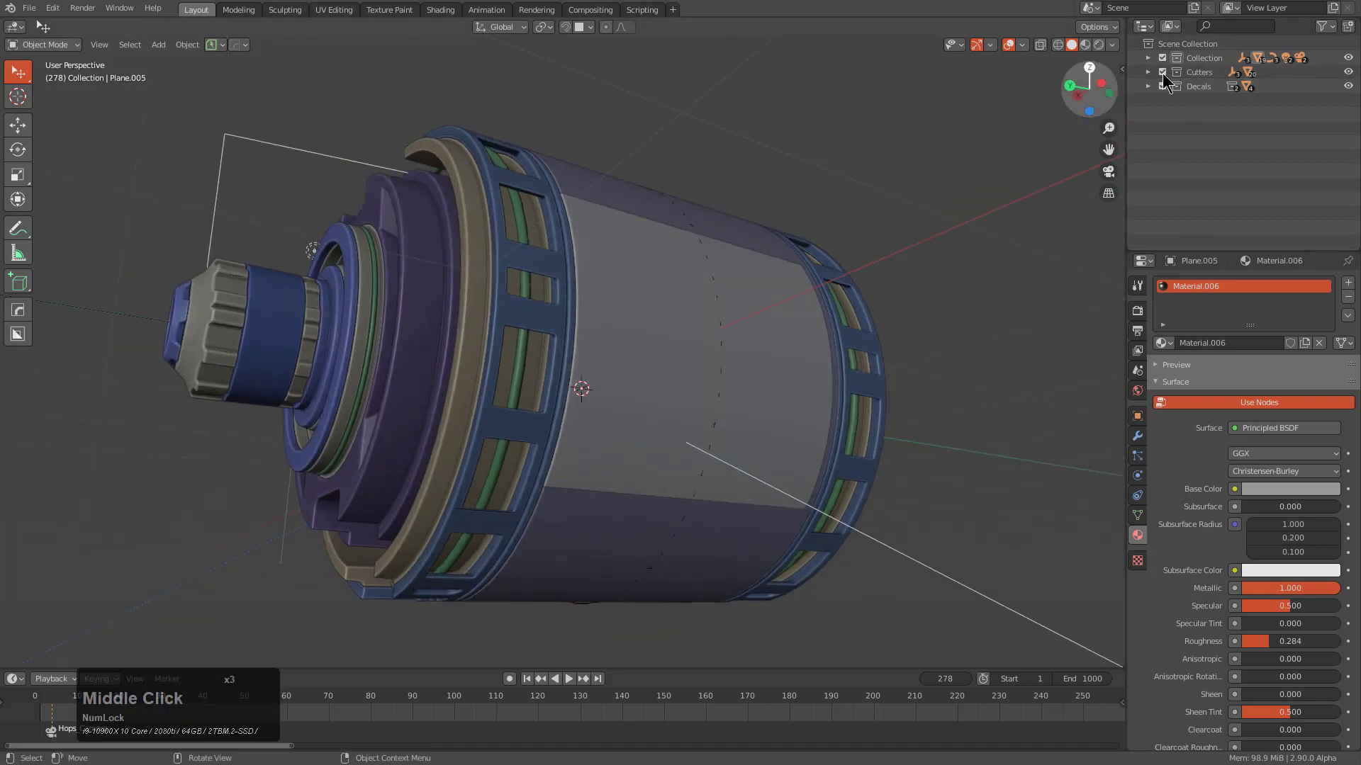
{"action": "middle_click_drag", "start_coordinate": [462, 277], "coordinate": [679, 258]}
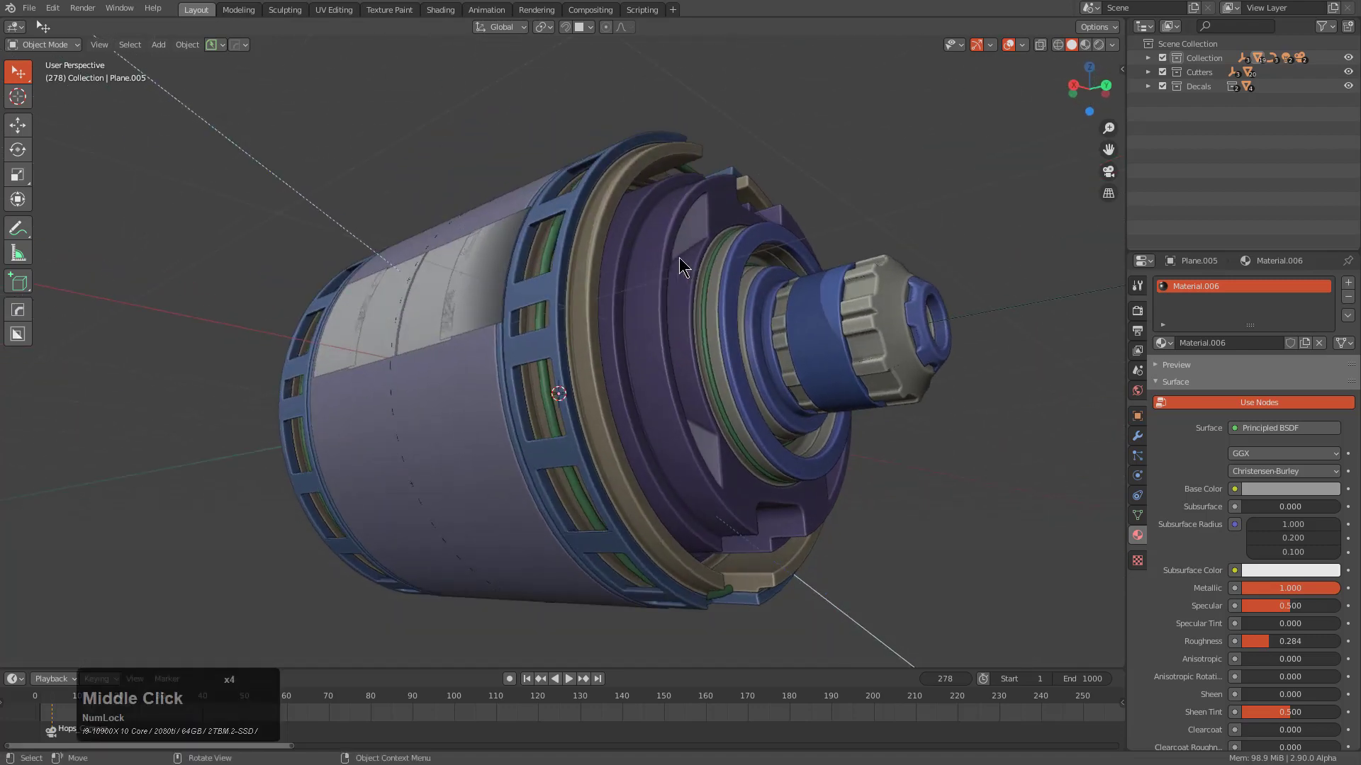
Isolate the main, Cutters and Decals collections in turn, ending with the main and Decals collections shown together
{"action": "key", "text": "1"}
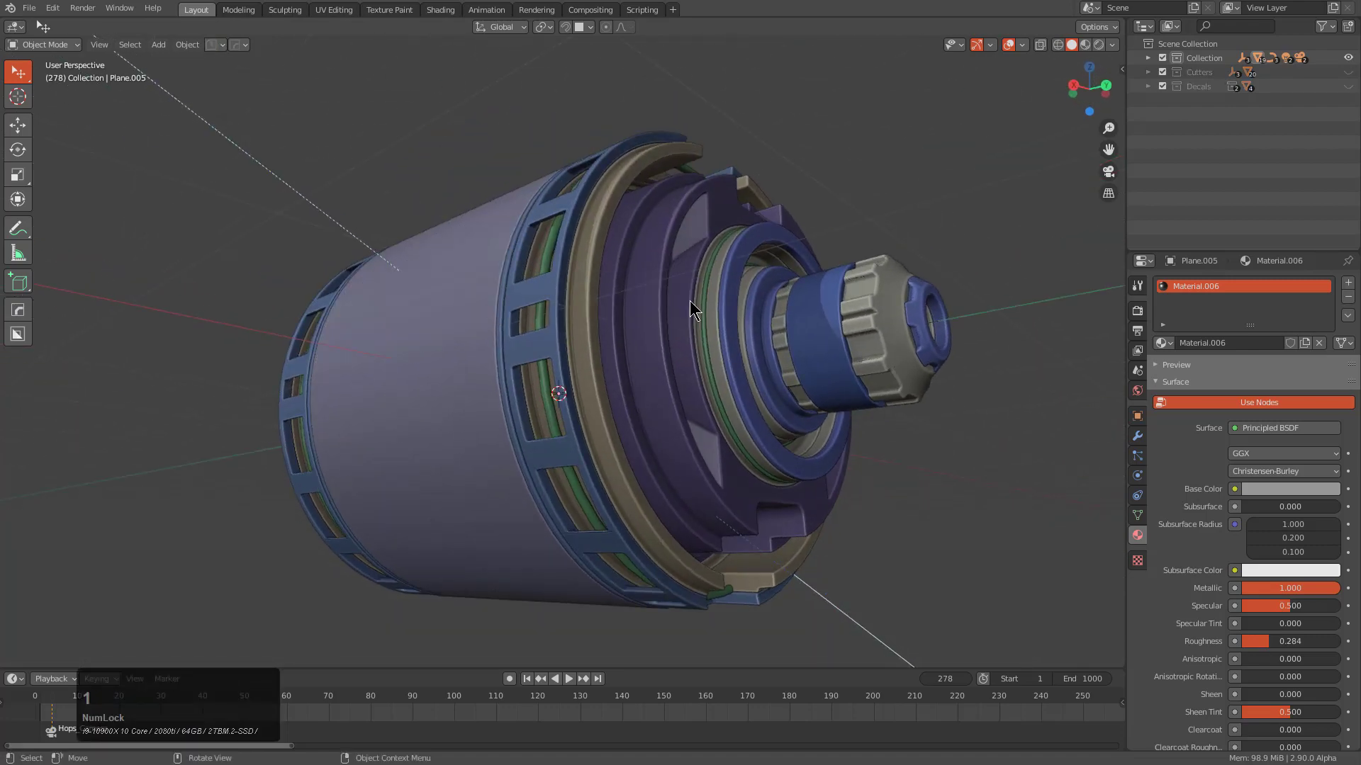
{"action": "key", "text": "2"}
{"action": "key", "text": "3"}
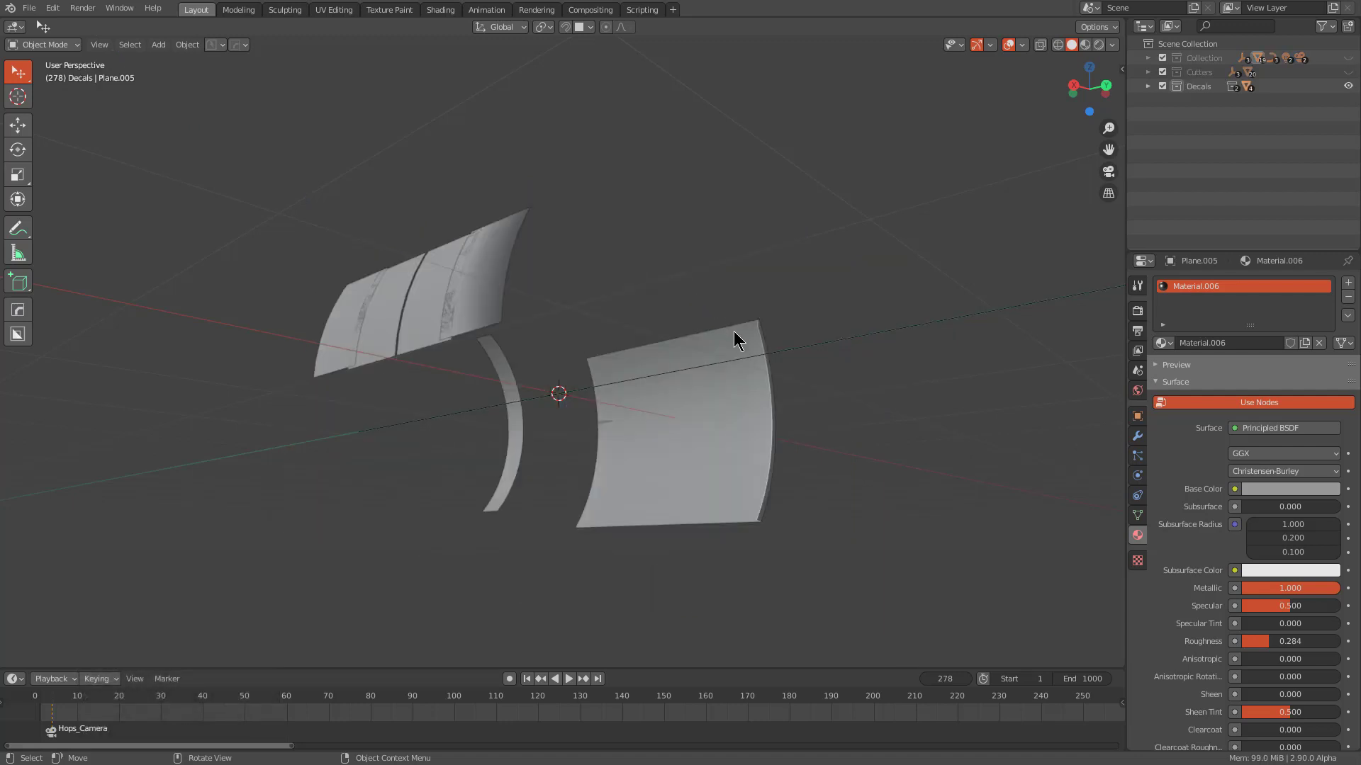
{"action": "key", "text": "shift+1"}
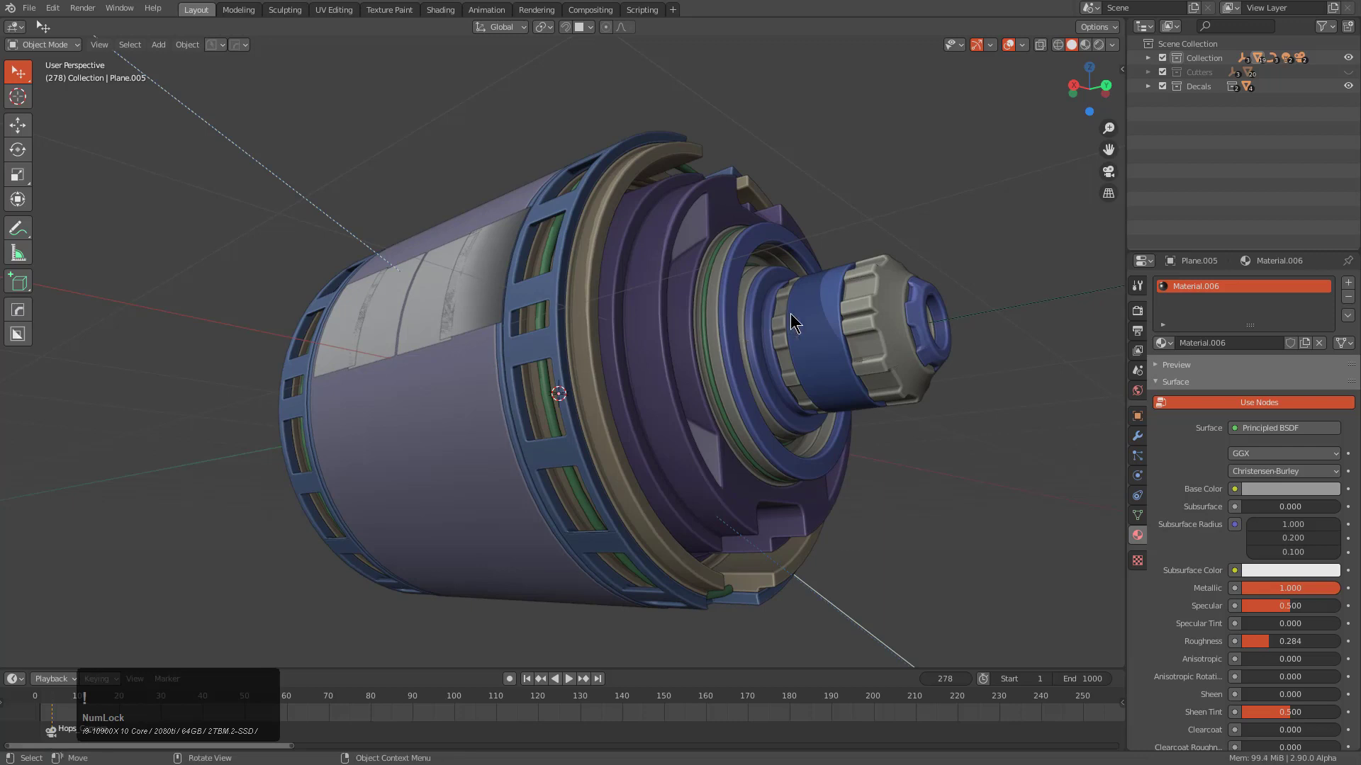
{"action": "middle_click_drag", "start_coordinate": [800, 315], "coordinate": [806, 312]}
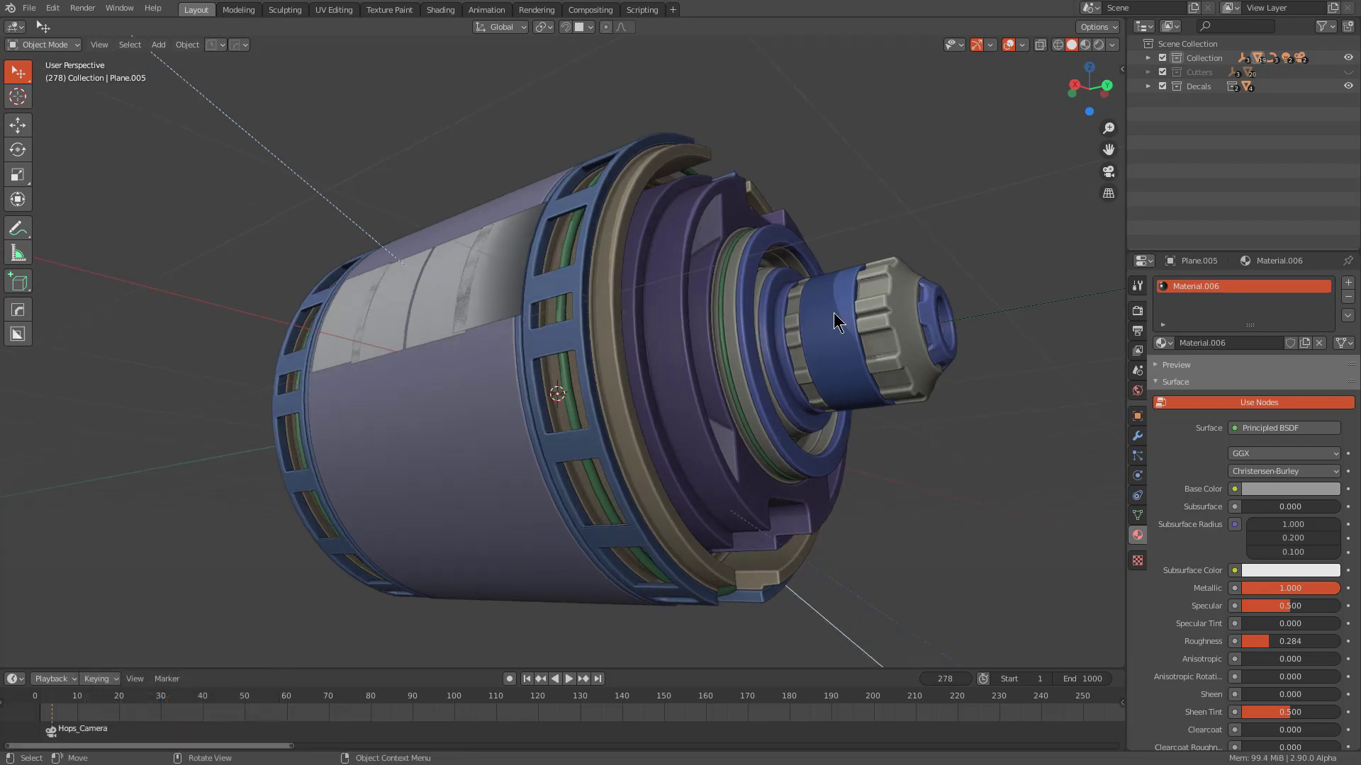
Examine DECALmachine's collection options for adding decals by type, parent or active collection
{"action": "key", "text": "n"}
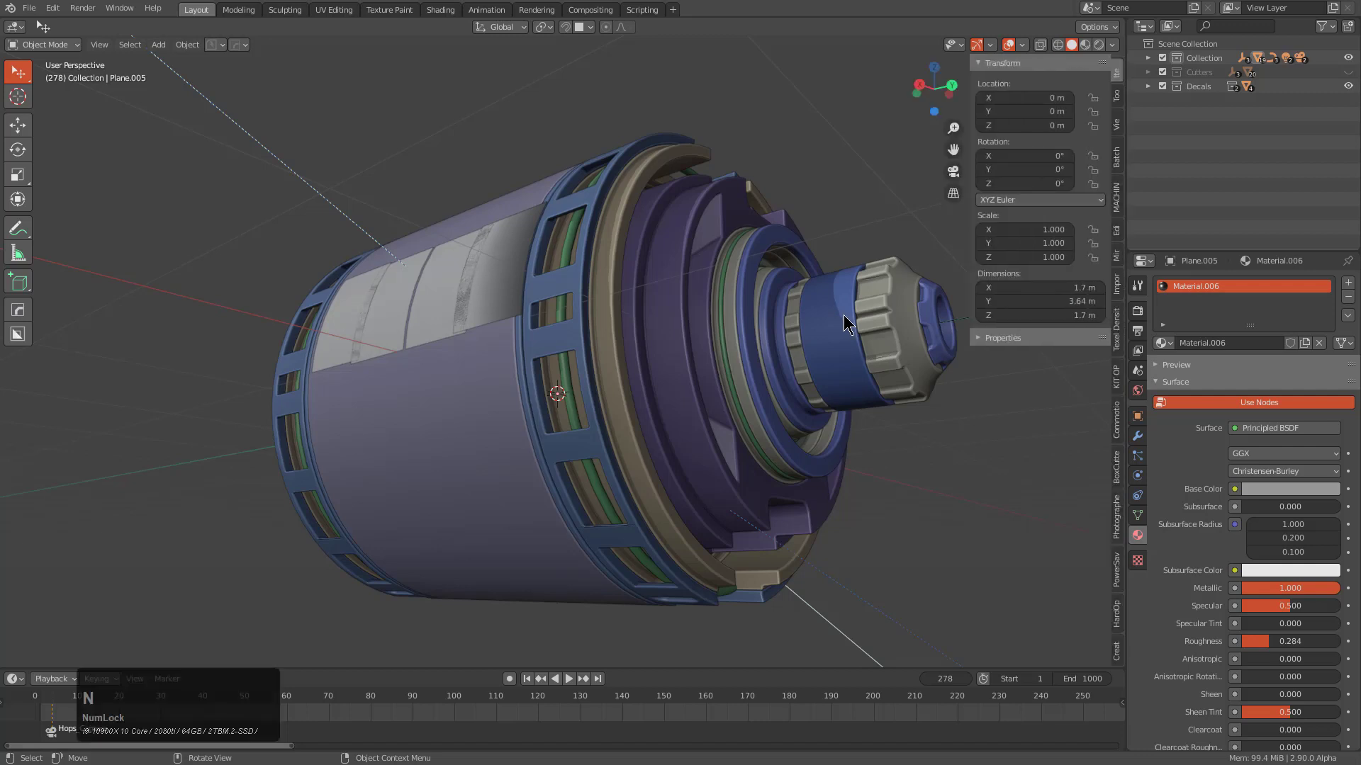
{"action": "left_click", "coordinate": [1116, 206]}
{"action": "scroll", "coordinate": [1046, 122], "scroll_direction": "up", "scroll_amount": 4}
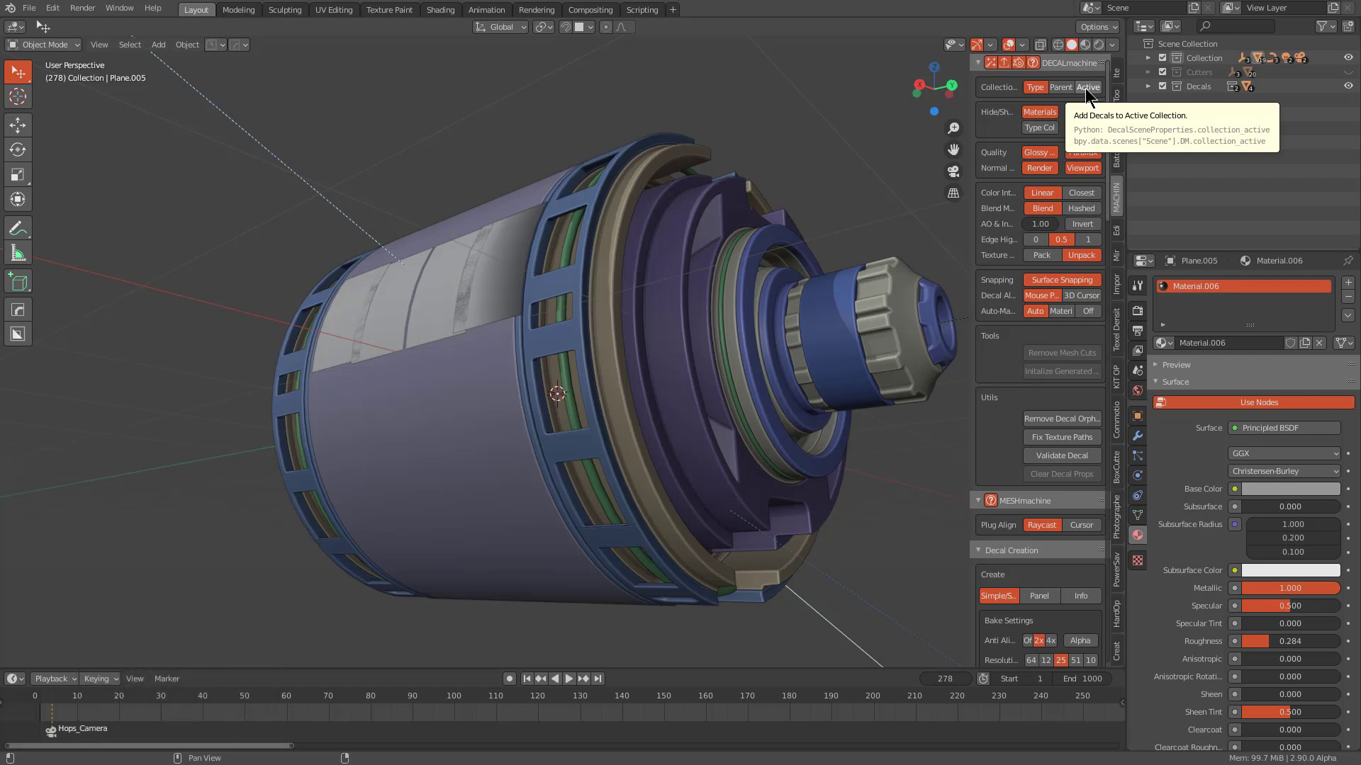
{"action": "key", "text": "n"}
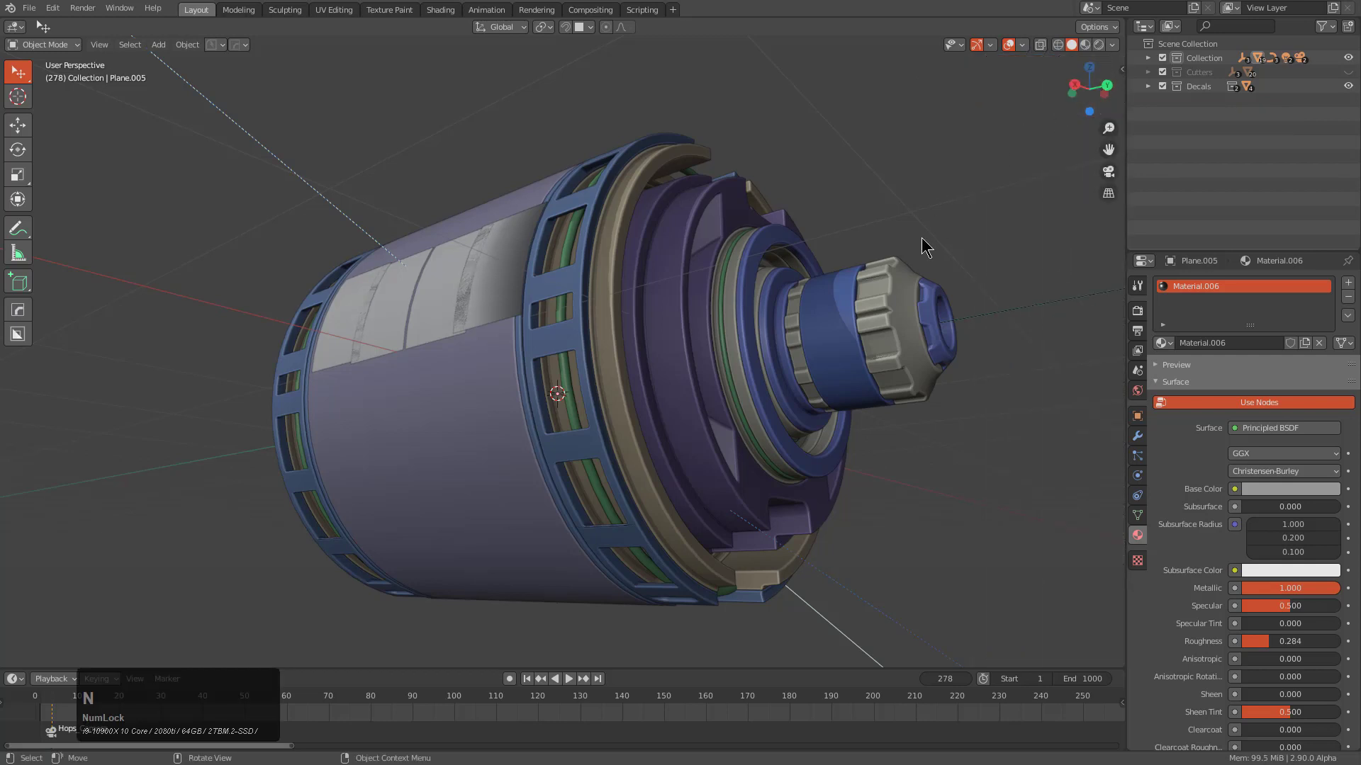
{"action": "mouse_move", "coordinate": [905, 275]}
{"action": "middle_mouse_down"}
{"action": "mouse_move", "coordinate": [920, 292]}
{"action": "mouse_move", "coordinate": [940, 285]}
{"action": "middle_mouse_up"}
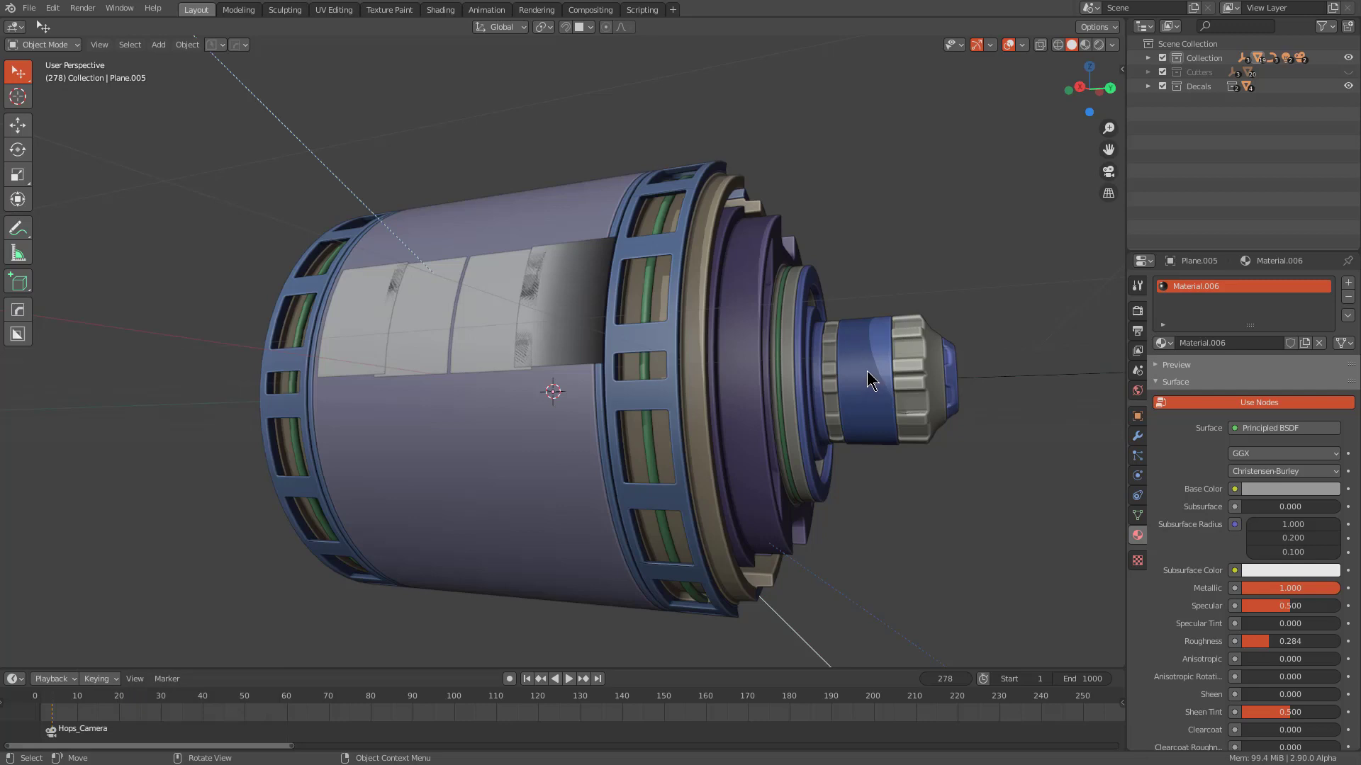
{"action": "middle_click_drag", "start_coordinate": [802, 373], "coordinate": [339, 261]}
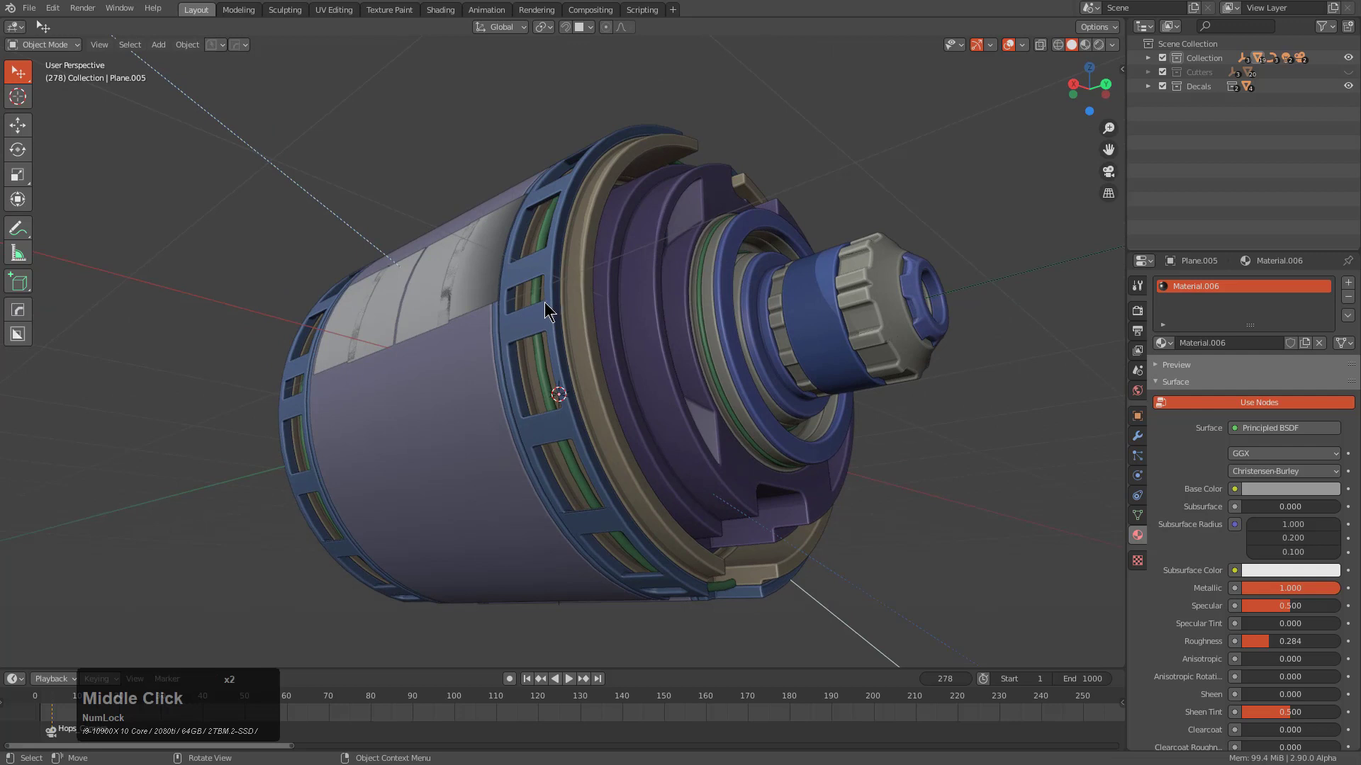
{"action": "middle_click_drag", "start_coordinate": [545, 339], "coordinate": [491, 405]}
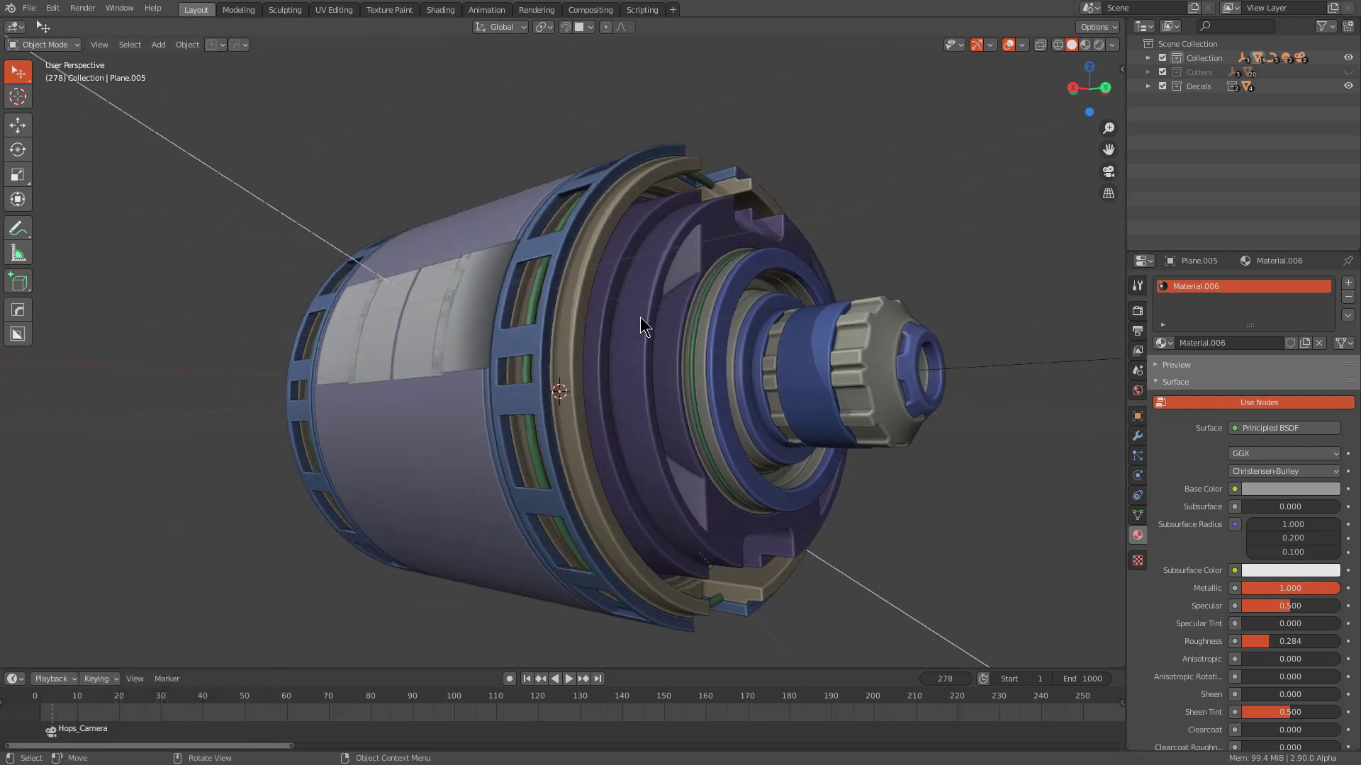
Select all visible objects and run HardOps Unify/Evict/Sync to bring the decals into the main collection
{"action": "key", "text": "a"}
{"action": "key", "text": "q"}
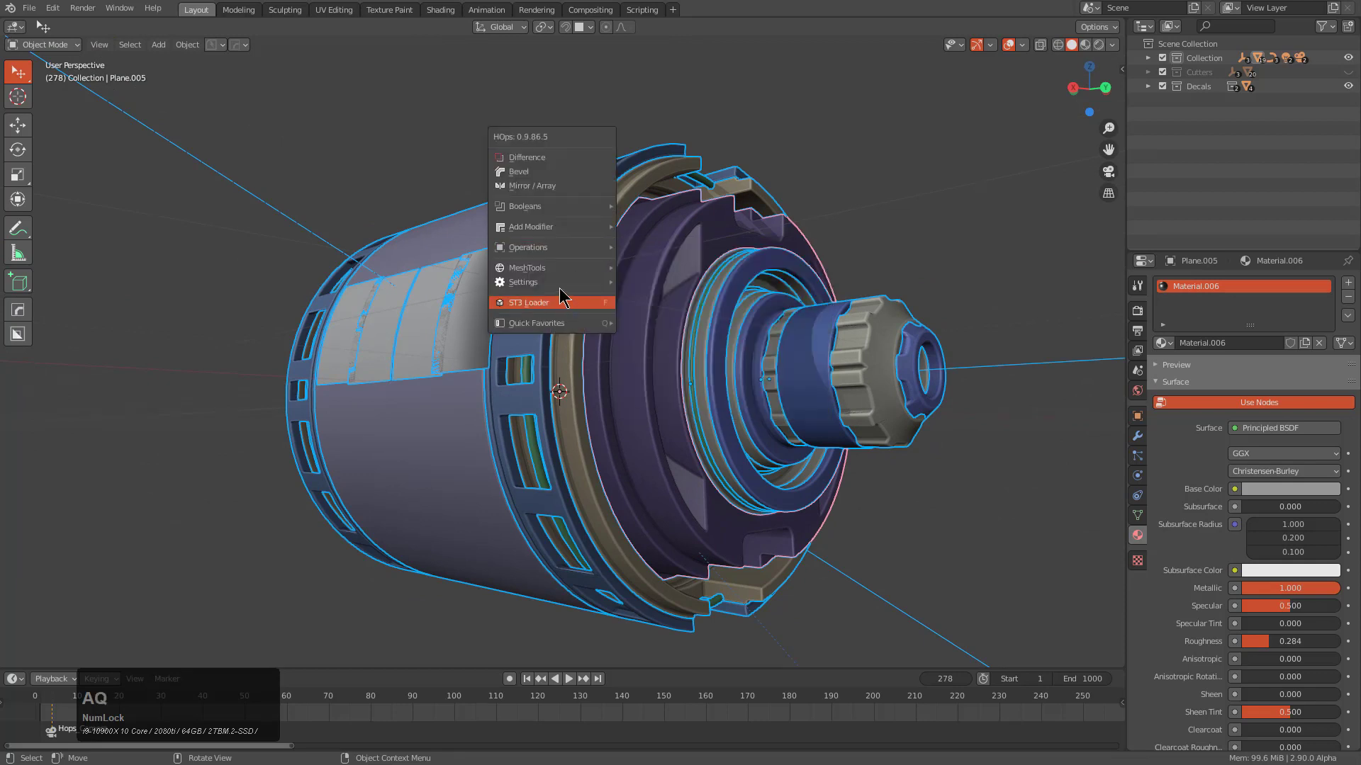
{"action": "mouse_move", "coordinate": [560, 284]}
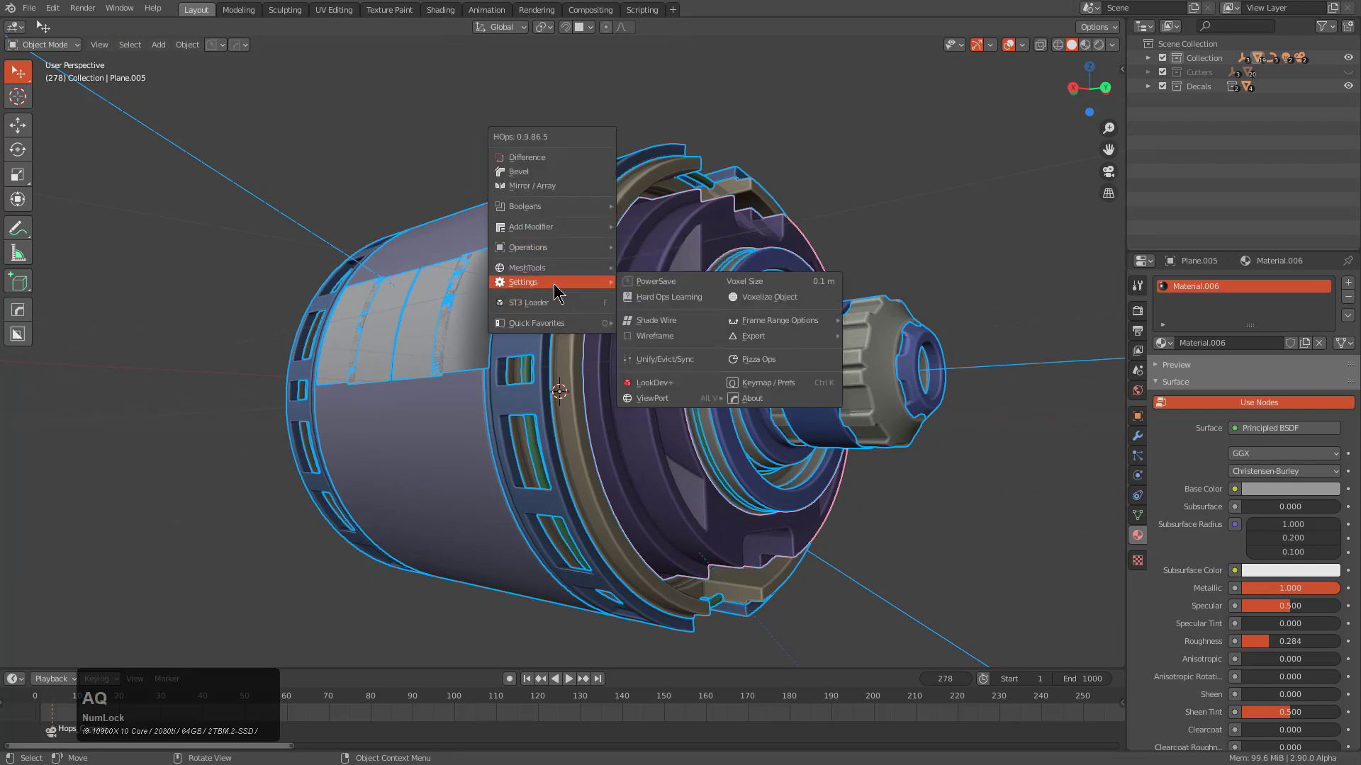
{"action": "left_click", "coordinate": [647, 360]}
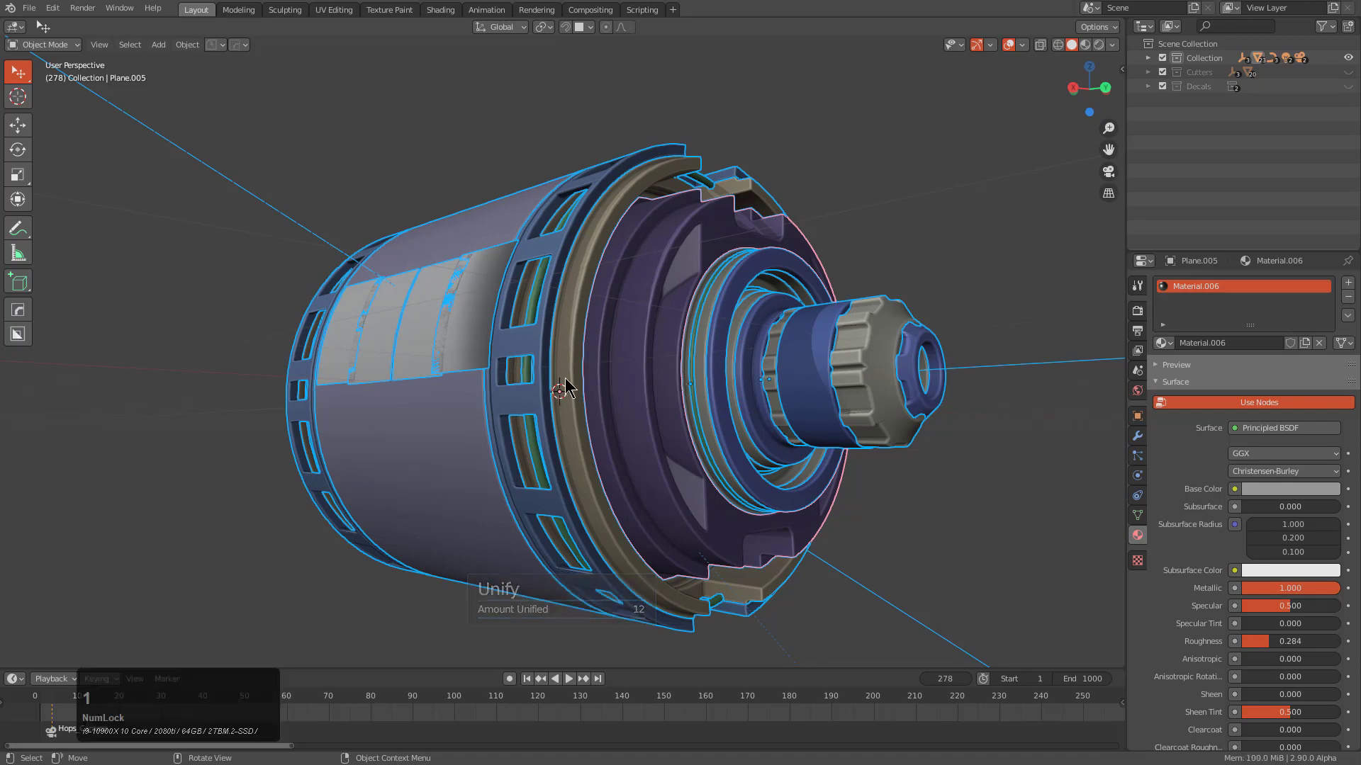
Deselect everything and isolate the main collection to check the decals on the motor
{"action": "middle_click_drag", "start_coordinate": [565, 385], "coordinate": [790, 354]}
{"action": "key", "text": "a"}
{"action": "key", "text": "a"}
{"action": "scroll", "coordinate": [621, 371], "scroll_direction": "down", "scroll_amount": 2}
{"action": "key", "text": "1"}
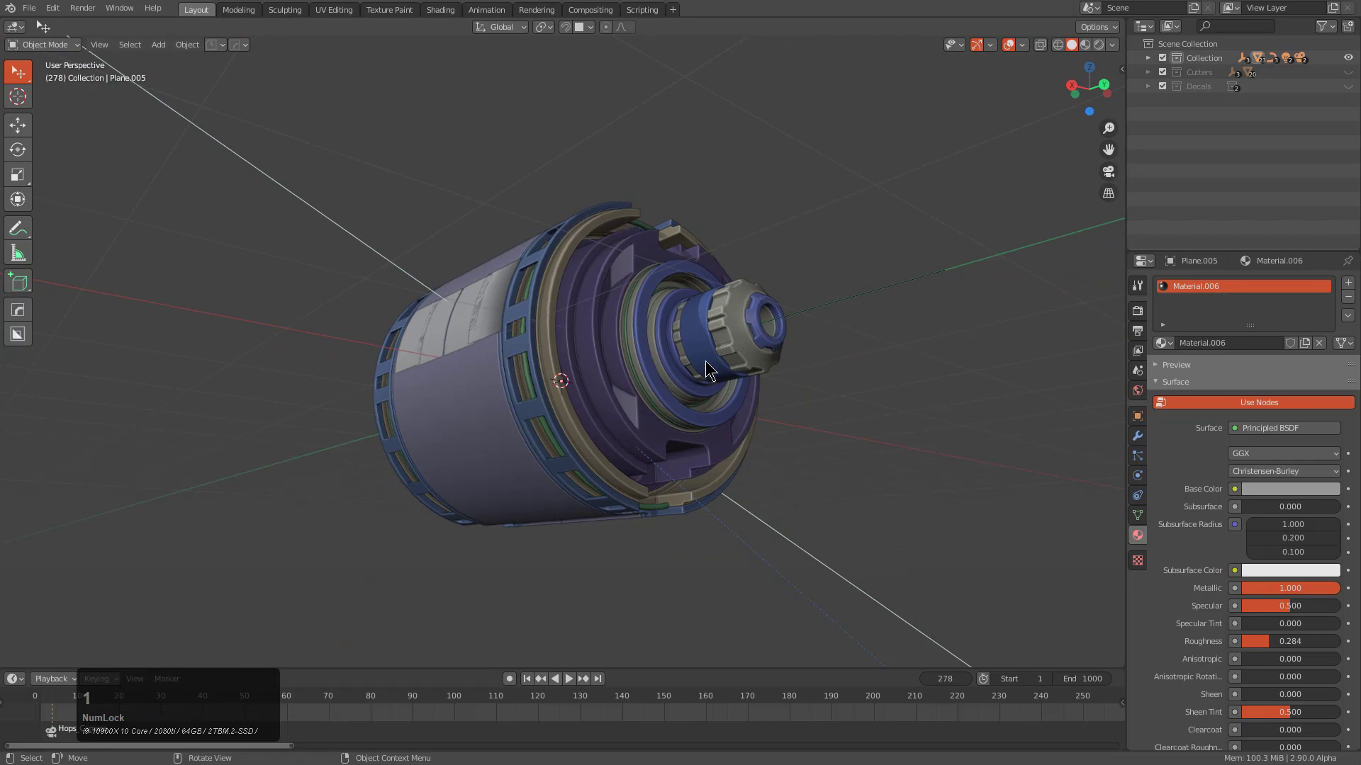
Unhide the hidden objects in the Cutters collection, check each collection in isolation, and return to the main collection
{"action": "key", "text": "2"}
{"action": "middle_click_drag", "start_coordinate": [705, 362], "coordinate": [622, 379]}
{"action": "key", "text": "alt+h"}
{"action": "key", "text": "1"}
{"action": "key", "text": "2"}
{"action": "key", "text": "3"}
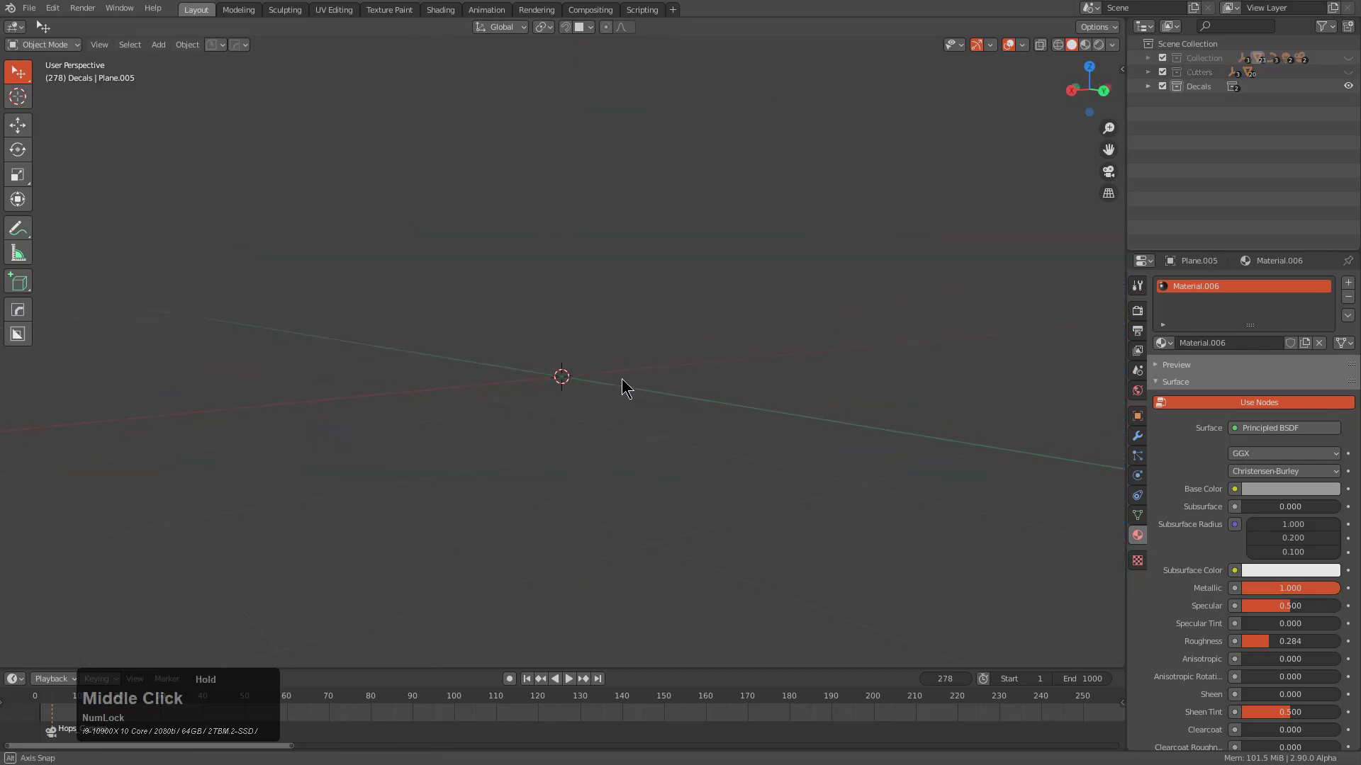
{"action": "scroll", "coordinate": [632, 374], "scroll_direction": "up", "scroll_amount": 2}
{"action": "key", "text": "1"}
{"action": "key", "text": "2"}
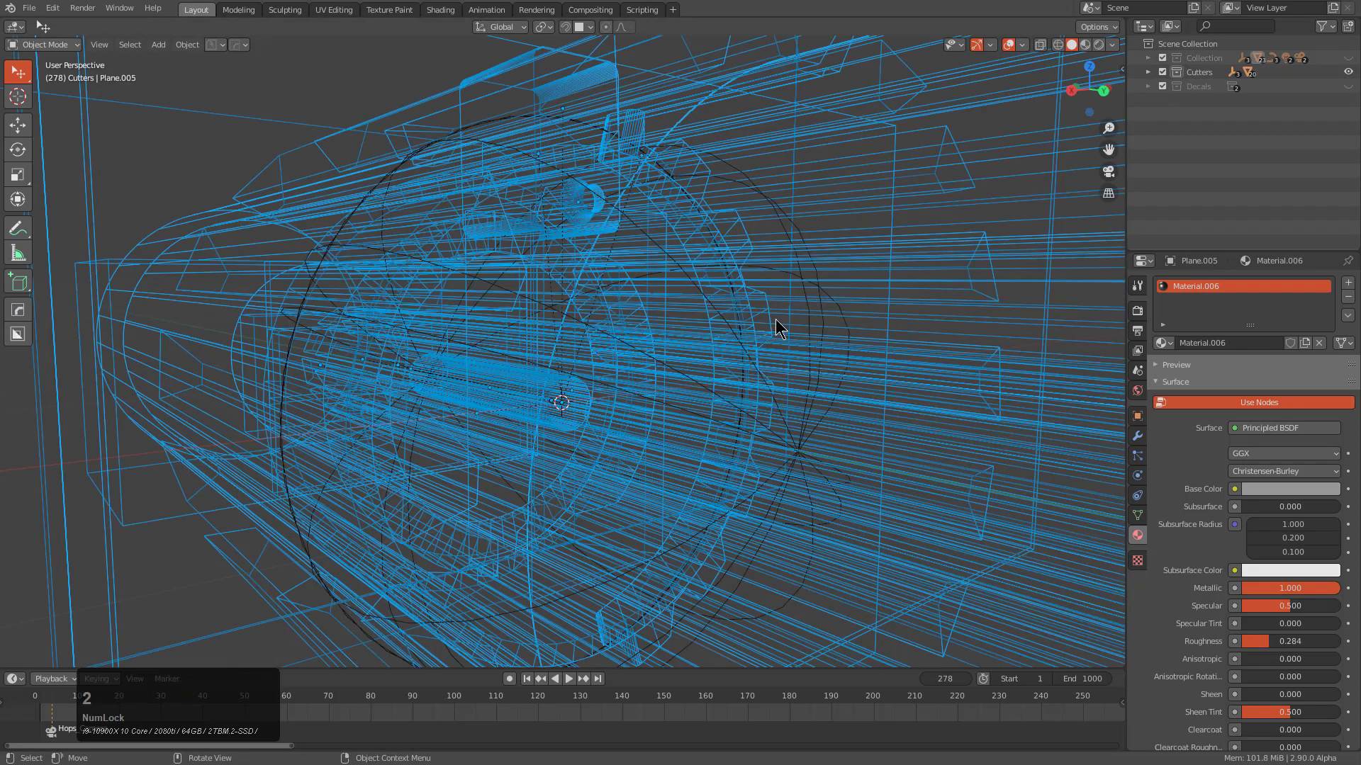
{"action": "key", "text": "1"}
Run HardOps Unify/Evict/Sync again on everything in the main collection, leaving all its objects selected
{"action": "middle_click_drag", "start_coordinate": [699, 343], "coordinate": [675, 315]}
{"action": "key", "text": "a"}
{"action": "key", "text": "q"}
{"action": "mouse_move", "coordinate": [675, 314]}
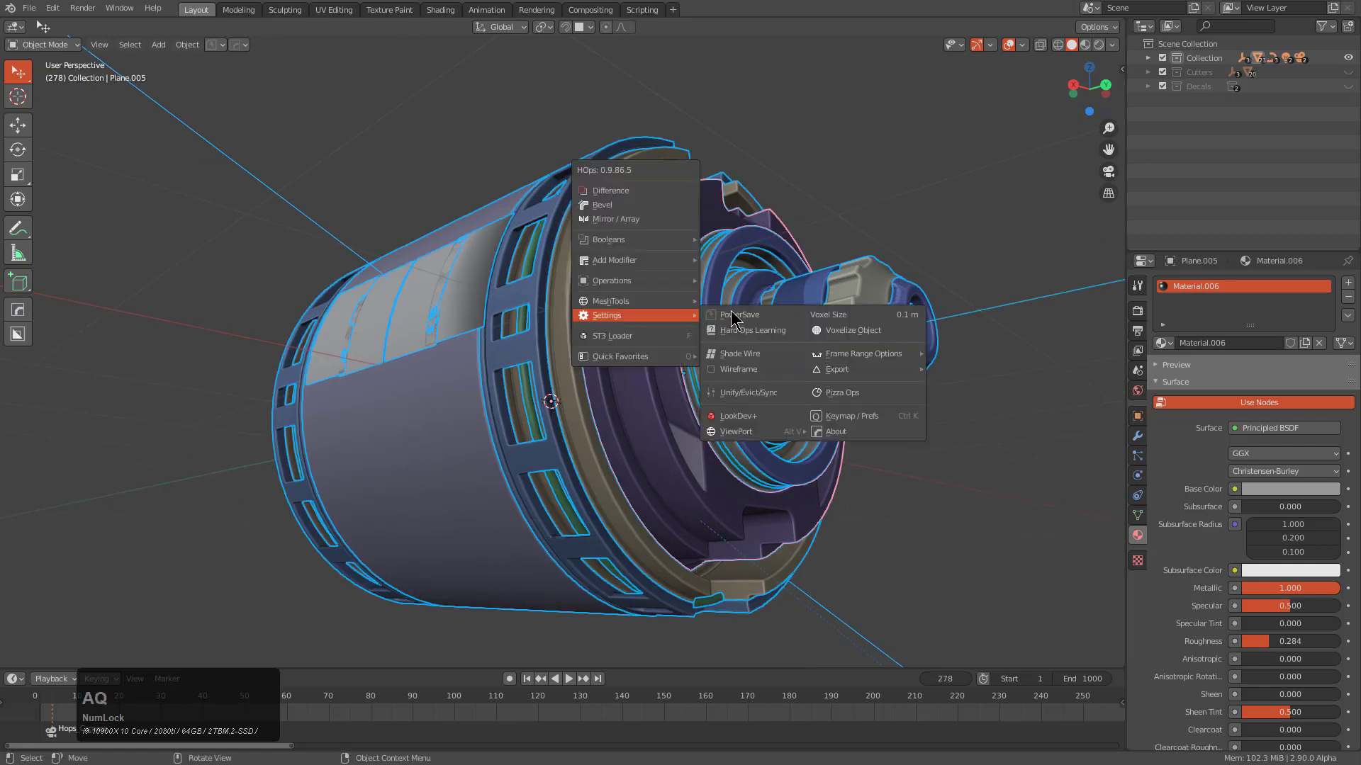
{"action": "left_click", "coordinate": [771, 393]}
{"action": "key", "text": "a"}
{"action": "key", "text": "a"}
{"action": "key", "text": "a"}
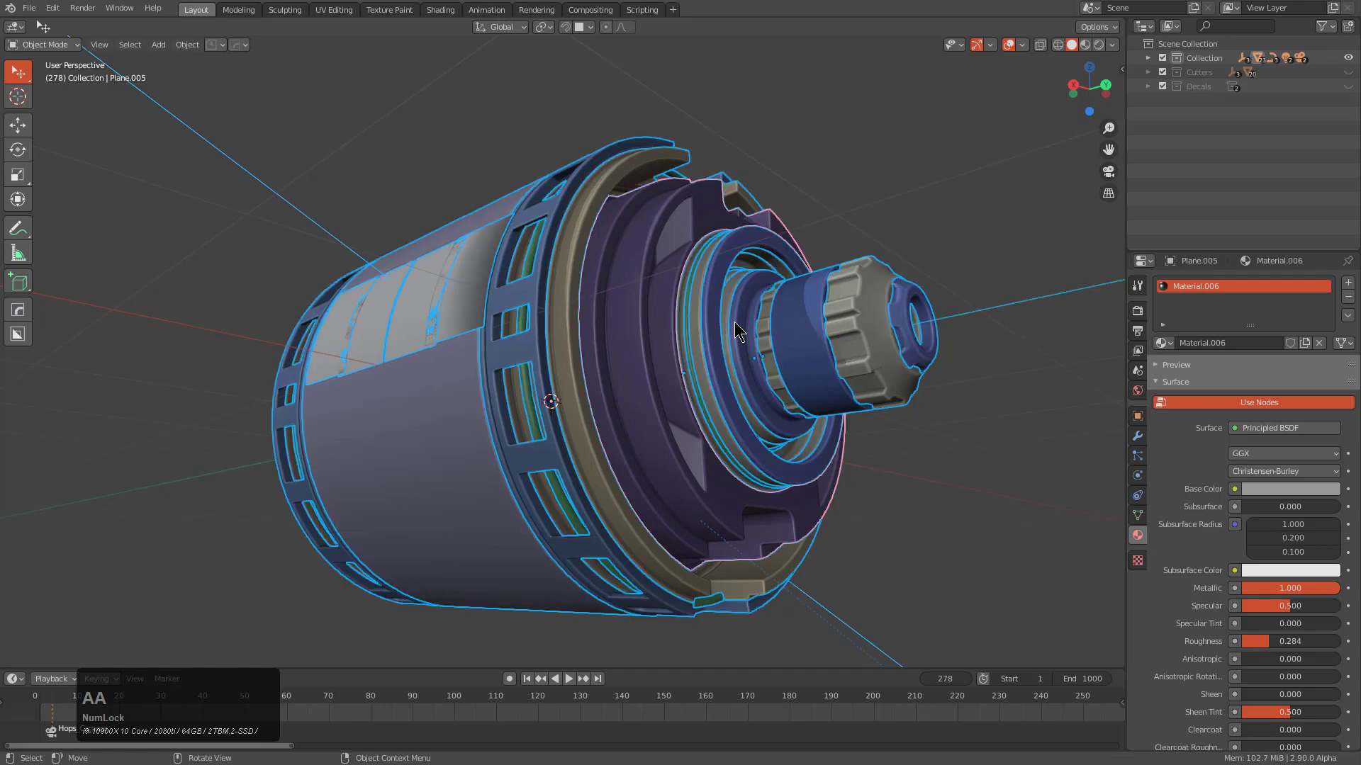
Copy the selected motor objects, switch to the other Blender window and start a new general file
{"action": "key", "text": "ctrl+c"}
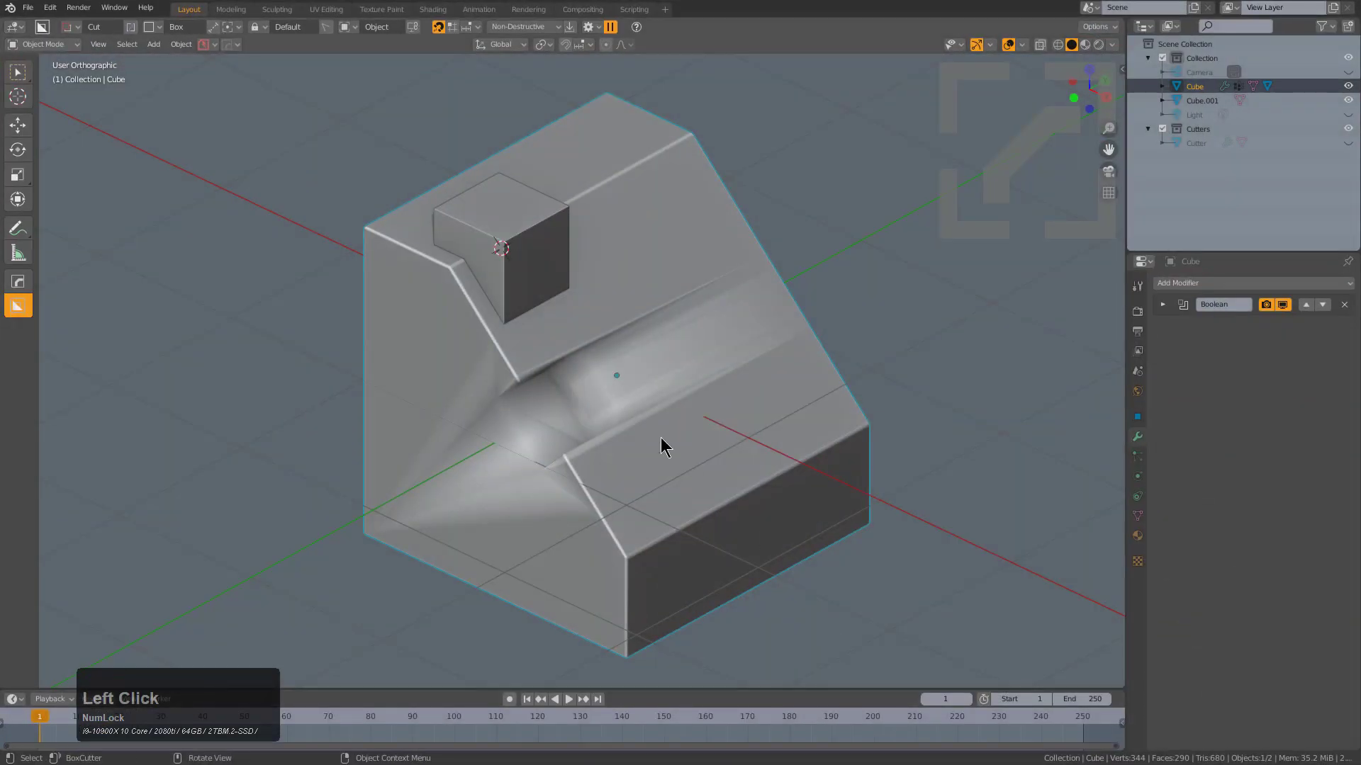
{"action": "scroll", "coordinate": [666, 433], "scroll_direction": "down", "scroll_amount": 1}
{"action": "key", "text": "a"}
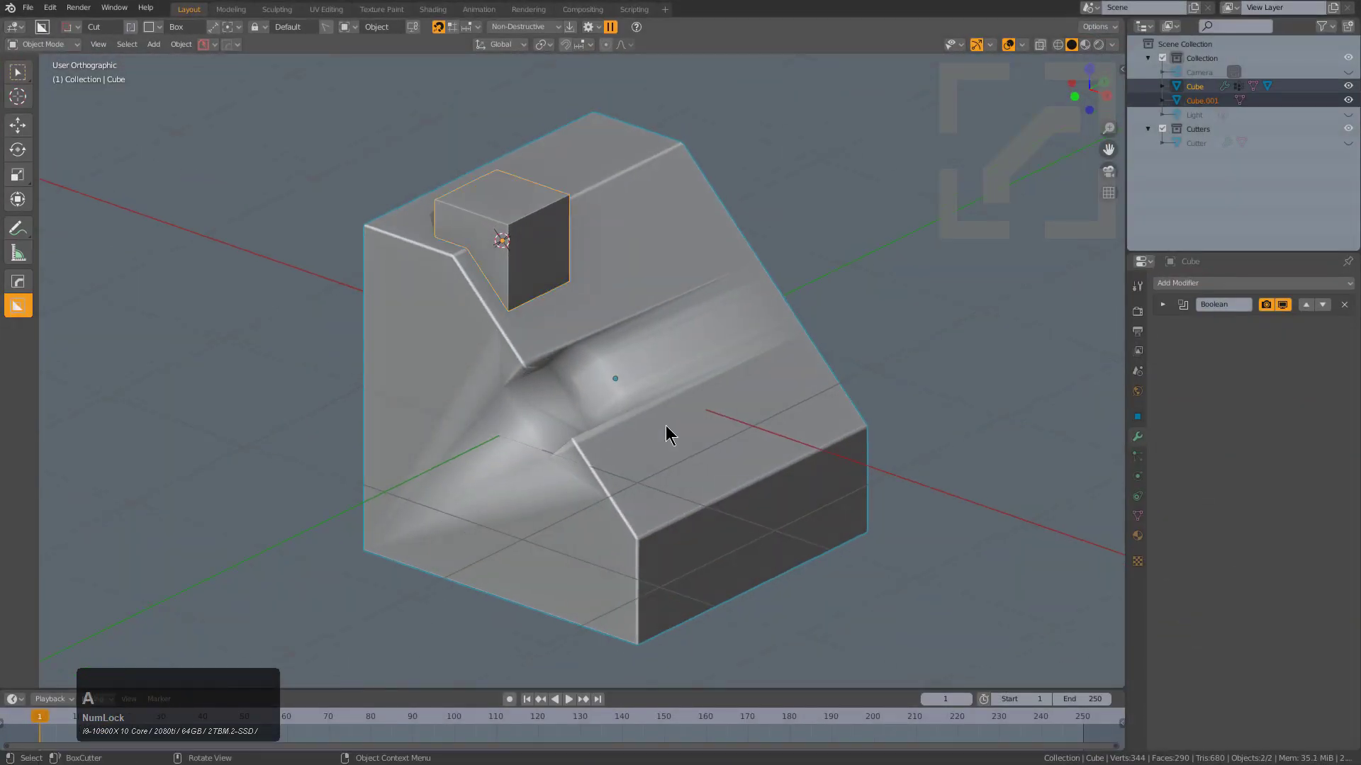
{"action": "key", "text": "ctrl+n"}
{"action": "left_click", "coordinate": [666, 426]}
{"action": "key", "text": "x"}
{"action": "key", "text": "d"}
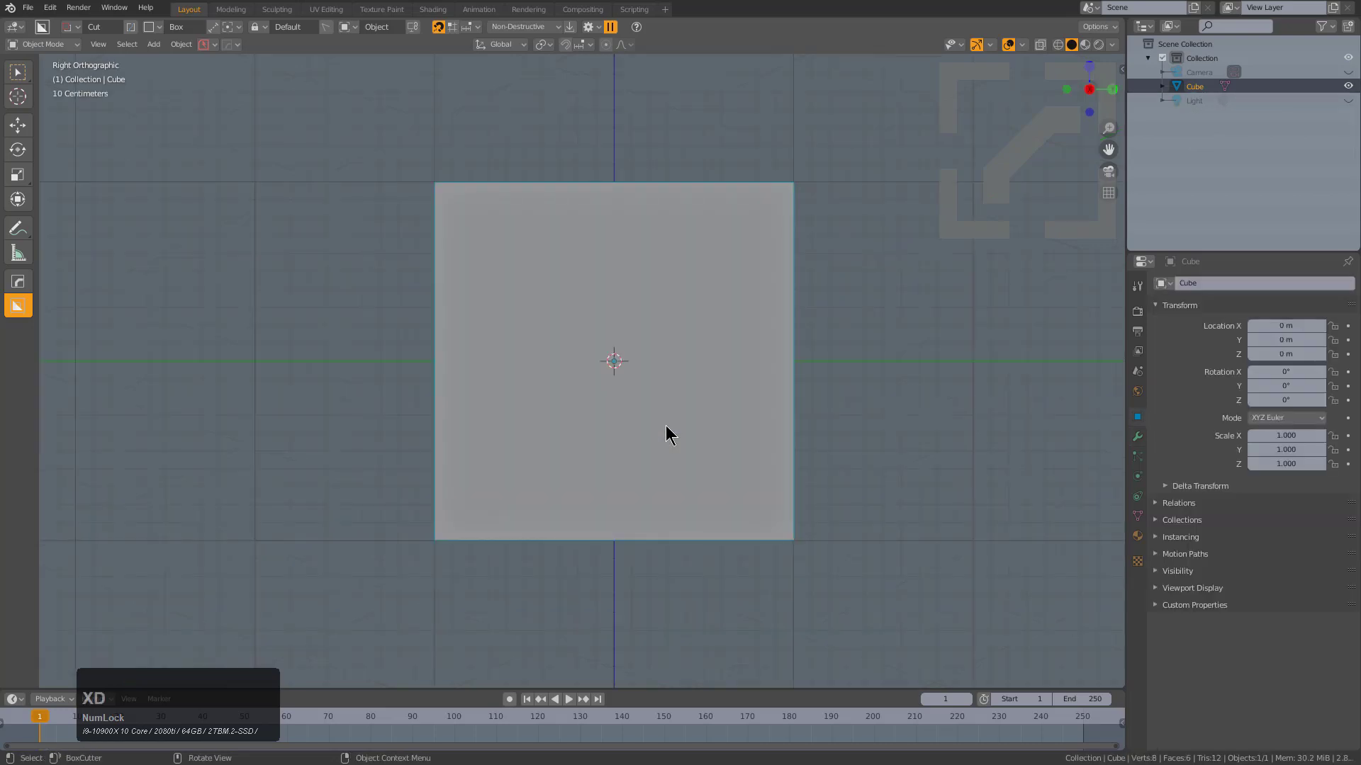
{"action": "middle_click_drag", "start_coordinate": [666, 426], "coordinate": [766, 460]}
Delete the default cube and paste the copied motor objects into the new scene
{"action": "key", "text": "x"}
{"action": "left_click", "coordinate": [765, 462], "text": "ctrl"}
{"action": "key", "text": "ctrl+v"}
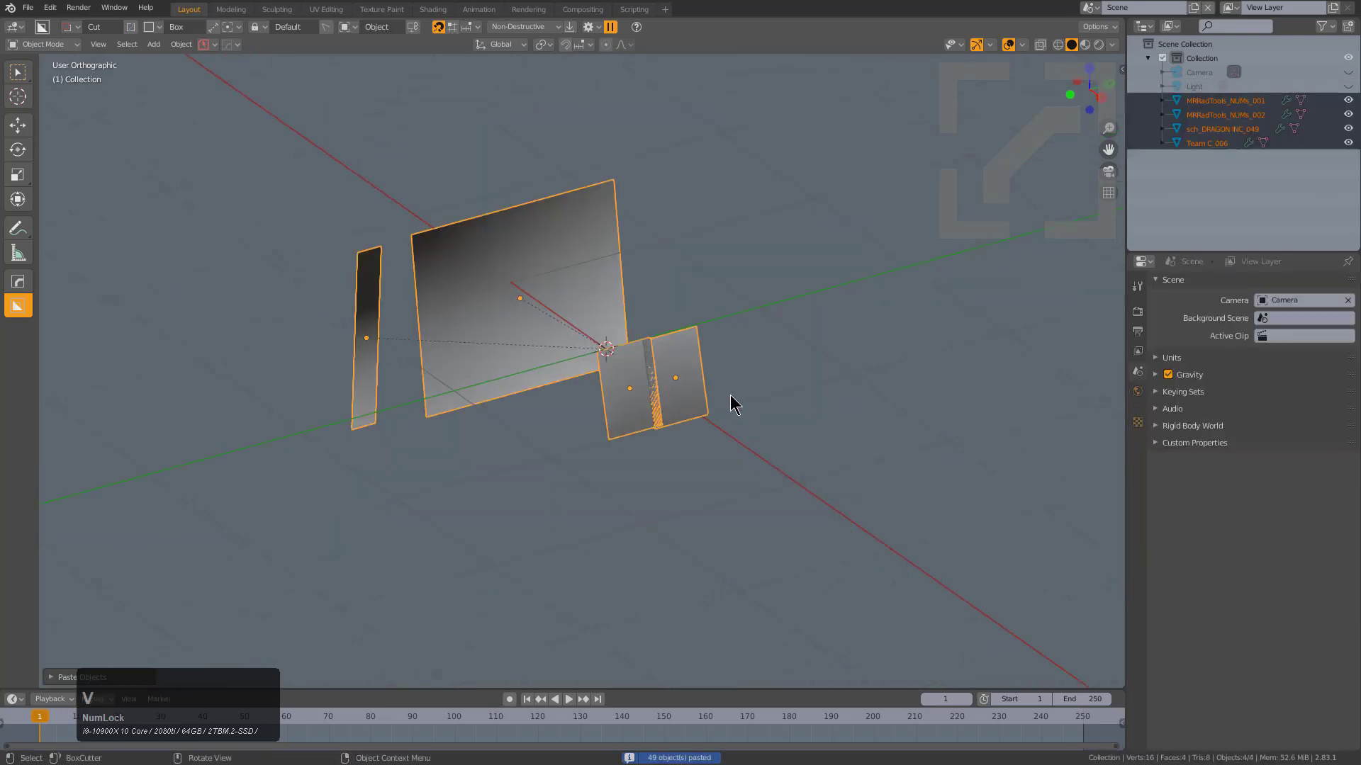
{"action": "scroll", "coordinate": [663, 371], "scroll_direction": "up", "scroll_amount": 2}
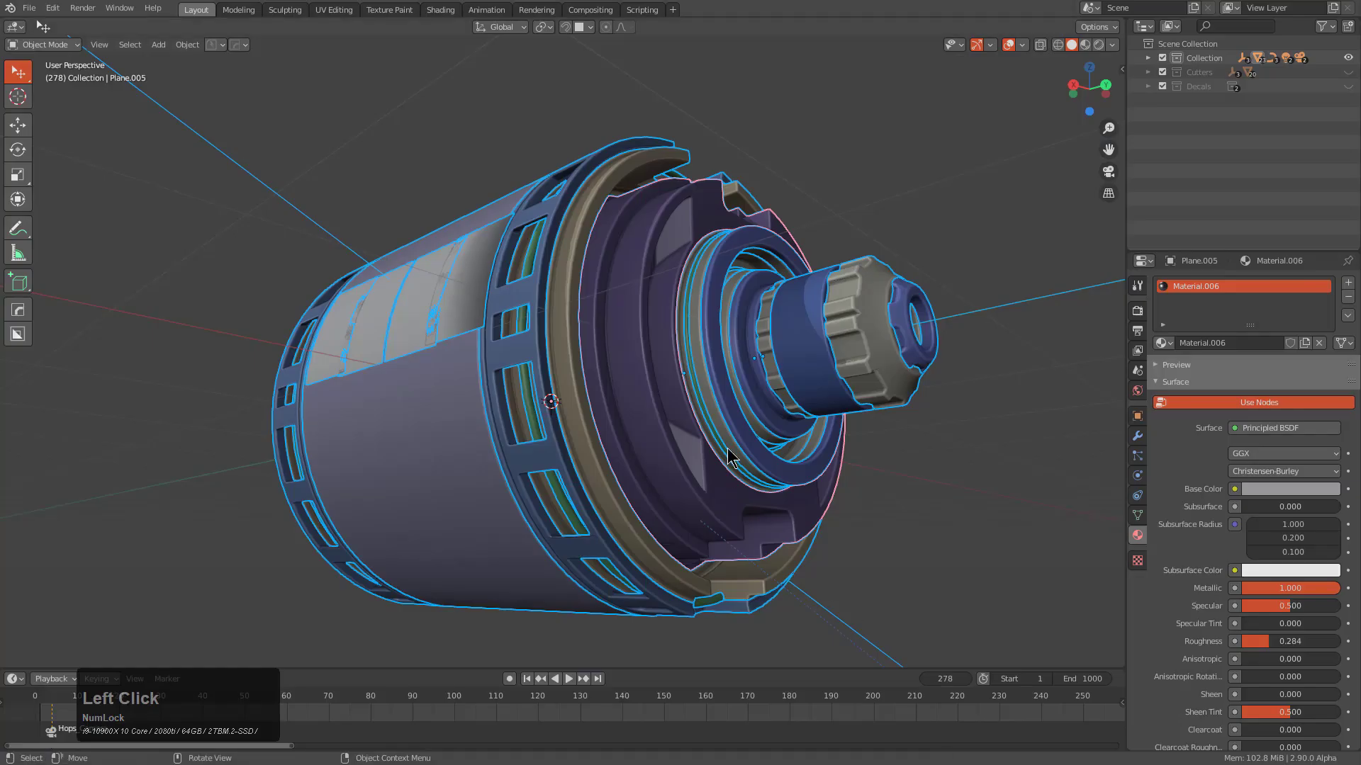
Switch back to the motor scene, select all objects with the purple body panel as the active one, and copy them
{"action": "middle_click_drag", "start_coordinate": [728, 434], "coordinate": [728, 417]}
{"action": "key", "text": "a"}
{"action": "key", "text": "a"}
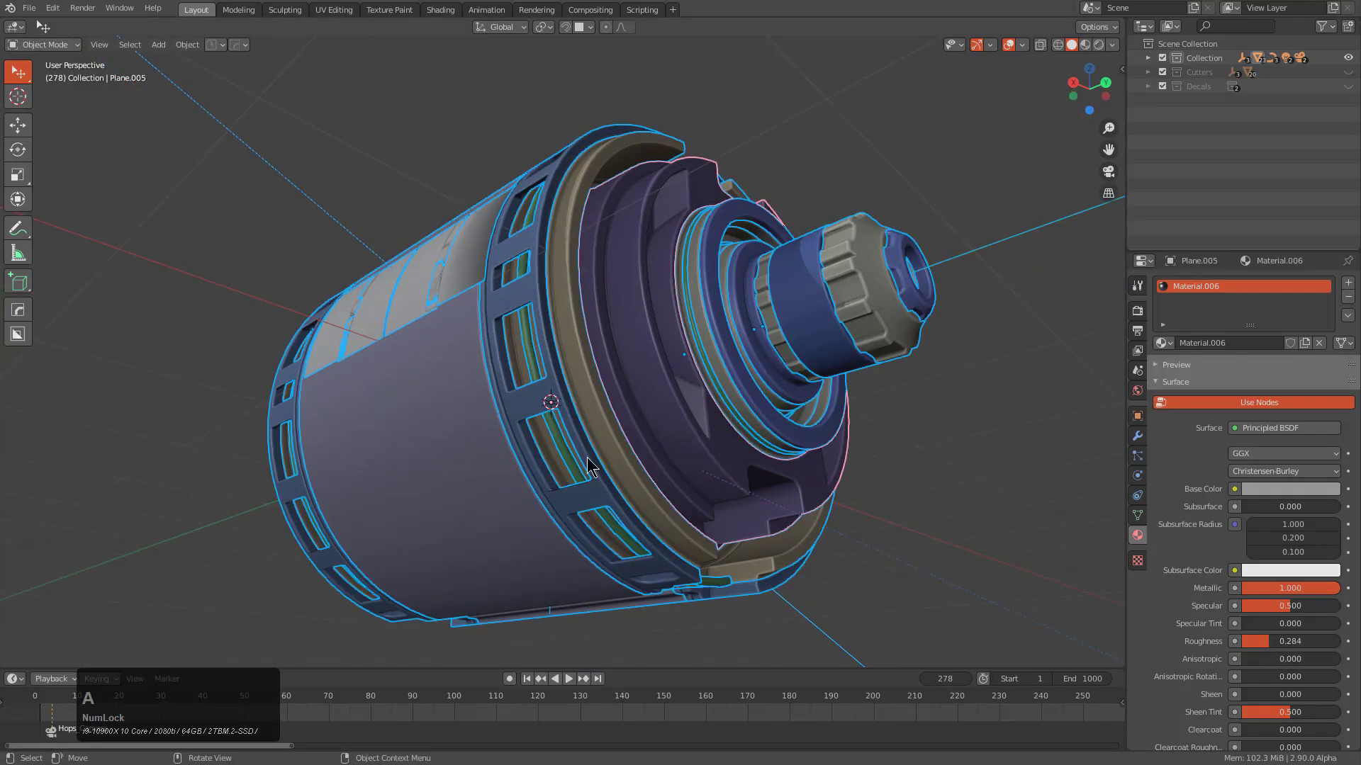
{"action": "left_click", "coordinate": [479, 471], "text": "shift"}
{"action": "key", "text": "ctrl+c"}
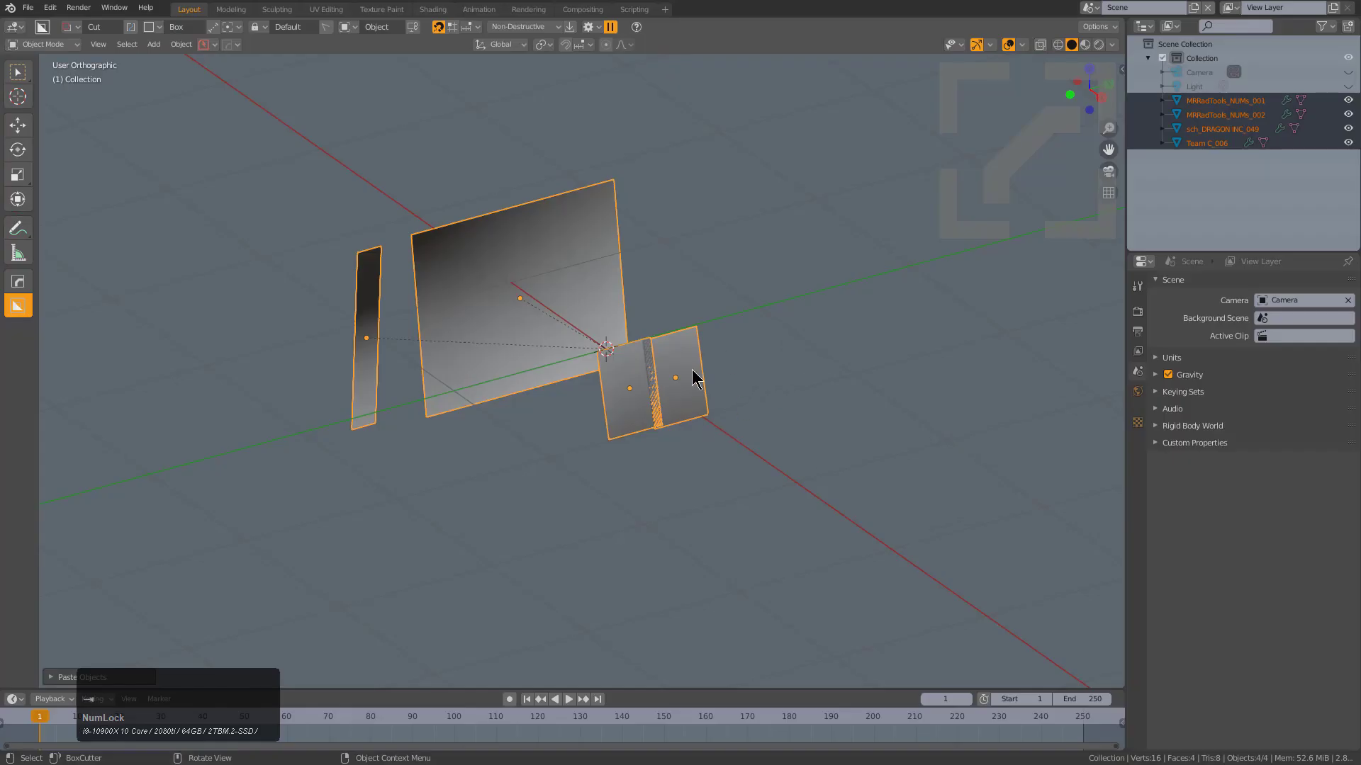
Switch to the new scene in the other Blender window, delete the pasted decals, and paste the copied objects again
{"action": "key", "text": "a"}
{"action": "key", "text": "x"}
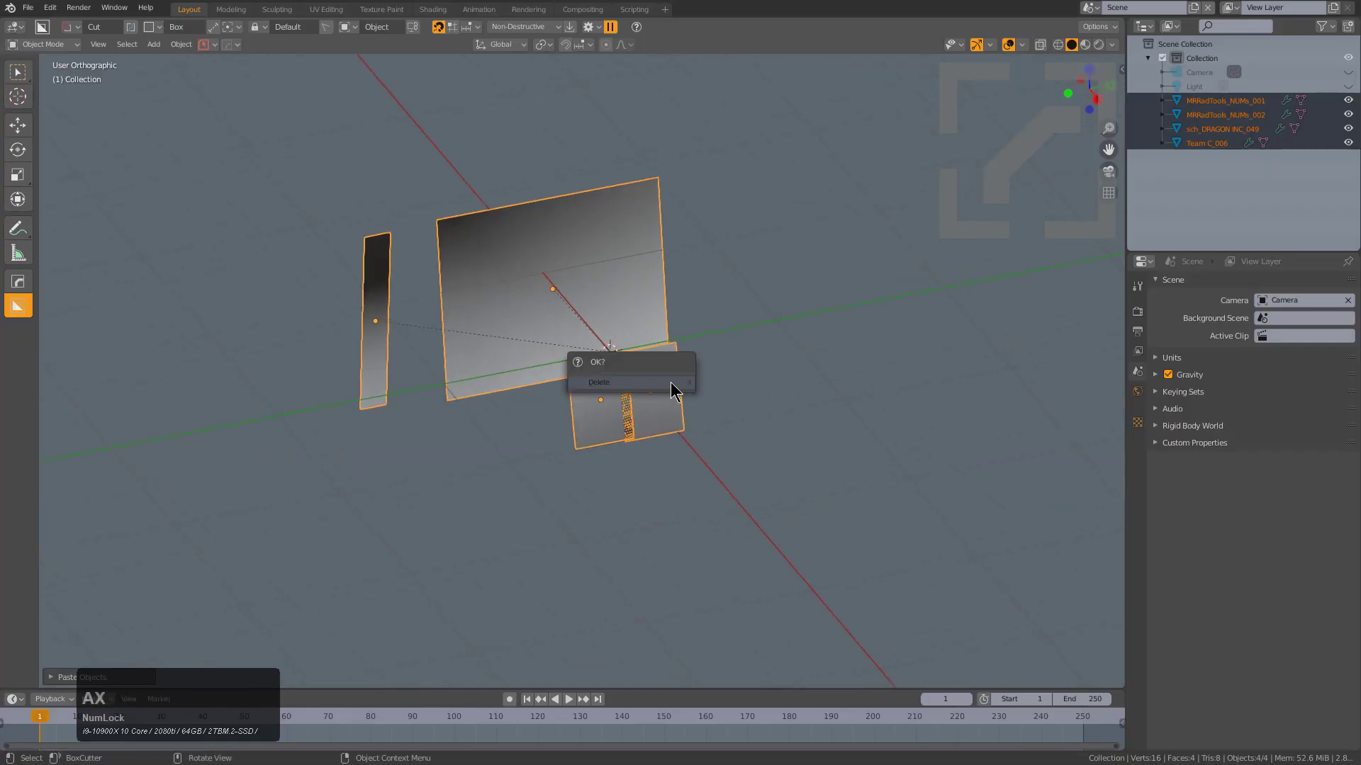
{"action": "left_click", "coordinate": [671, 387]}
{"action": "key", "text": "ctrl+v"}
{"action": "middle_click_drag", "start_coordinate": [671, 388], "coordinate": [738, 389]}
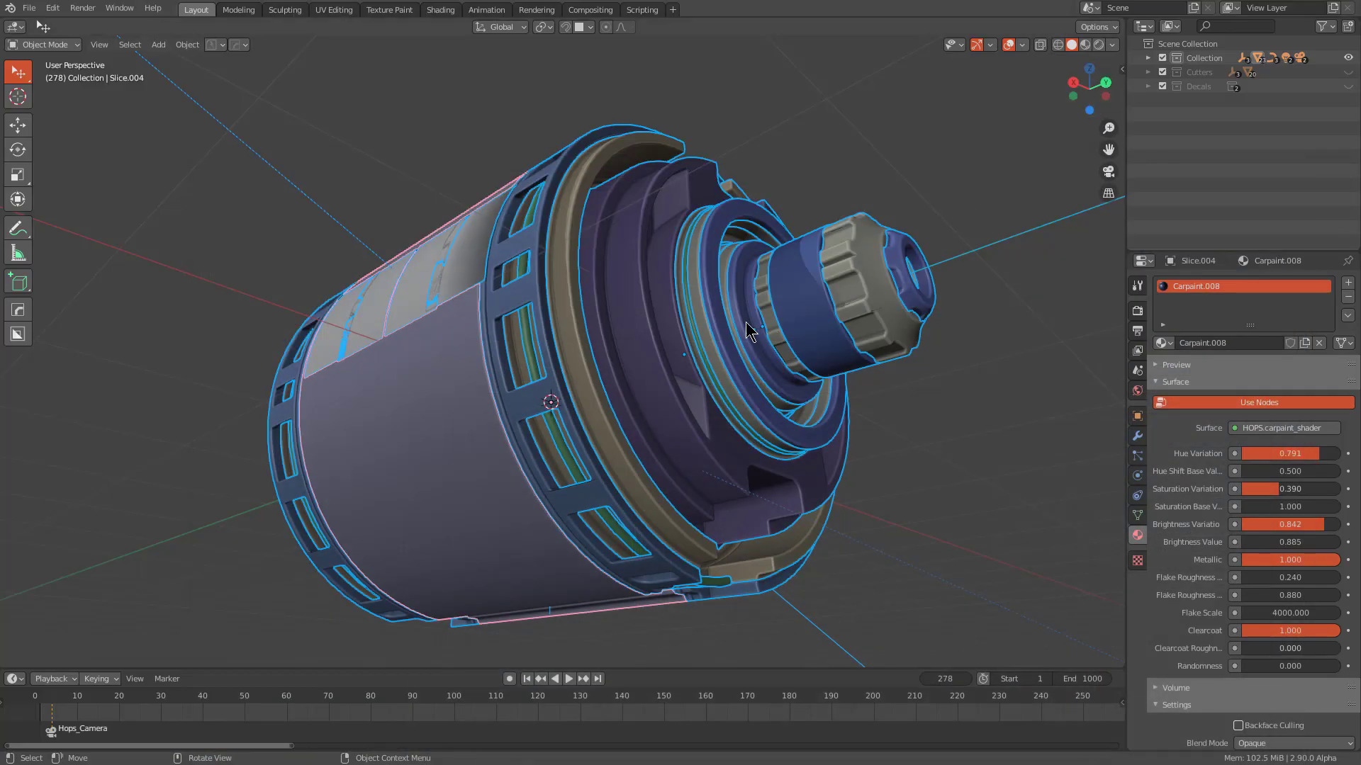
Copy the selected motor objects and start a new general file
{"action": "middle_click_drag", "start_coordinate": [750, 328], "coordinate": [739, 322]}
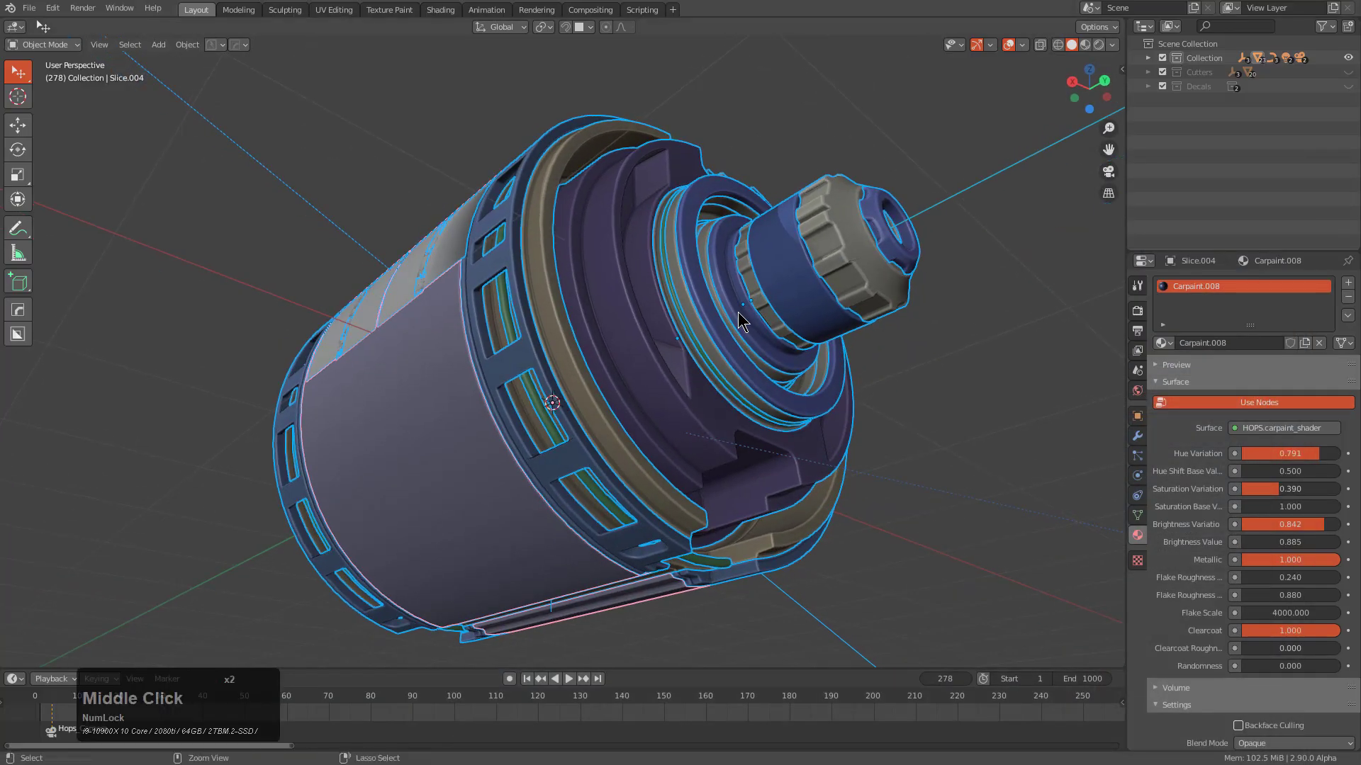
{"action": "key", "text": "ctrl+c"}
{"action": "key", "text": "ctrl+n"}
{"action": "left_click", "coordinate": [741, 320]}
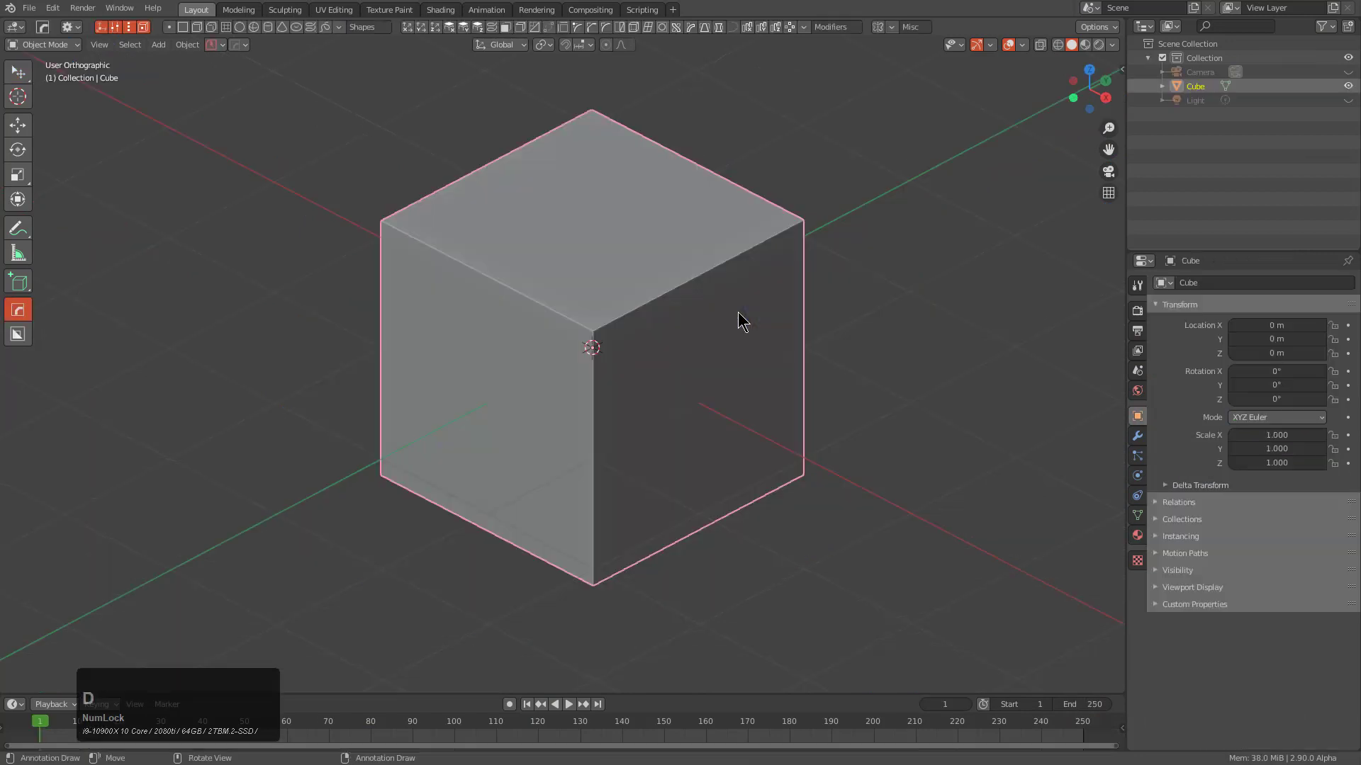
Delete the default cube and paste the copied objects into the empty scene
{"action": "middle_click", "coordinate": [738, 319]}
{"action": "key", "text": "x"}
{"action": "left_click", "coordinate": [717, 322]}
{"action": "key", "text": "ctrl+v"}
{"action": "middle_click_drag", "start_coordinate": [674, 401], "coordinate": [689, 393]}
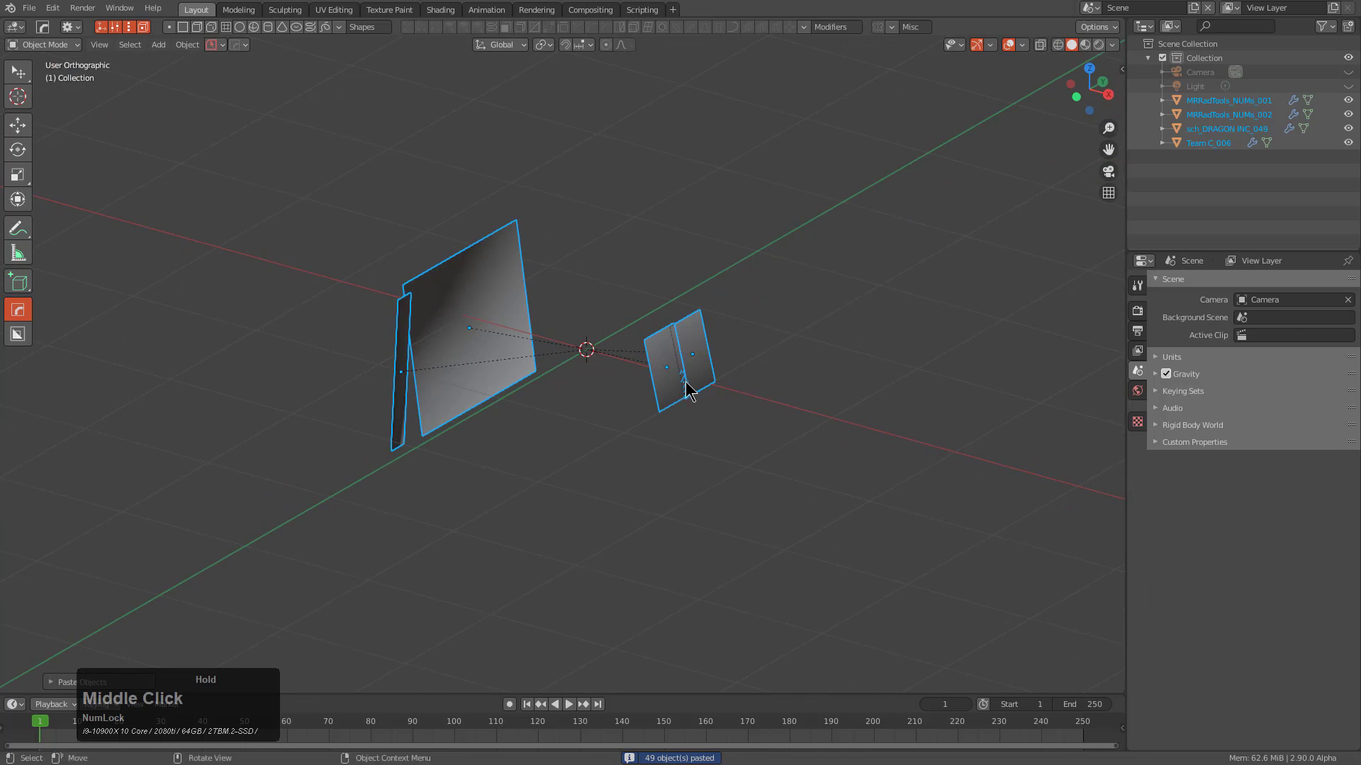
Reopen the recent motor file, discarding the unsaved scene with the pasted objects
{"action": "key", "text": "ctrl+shift+o"}
{"action": "left_click", "coordinate": [686, 382]}
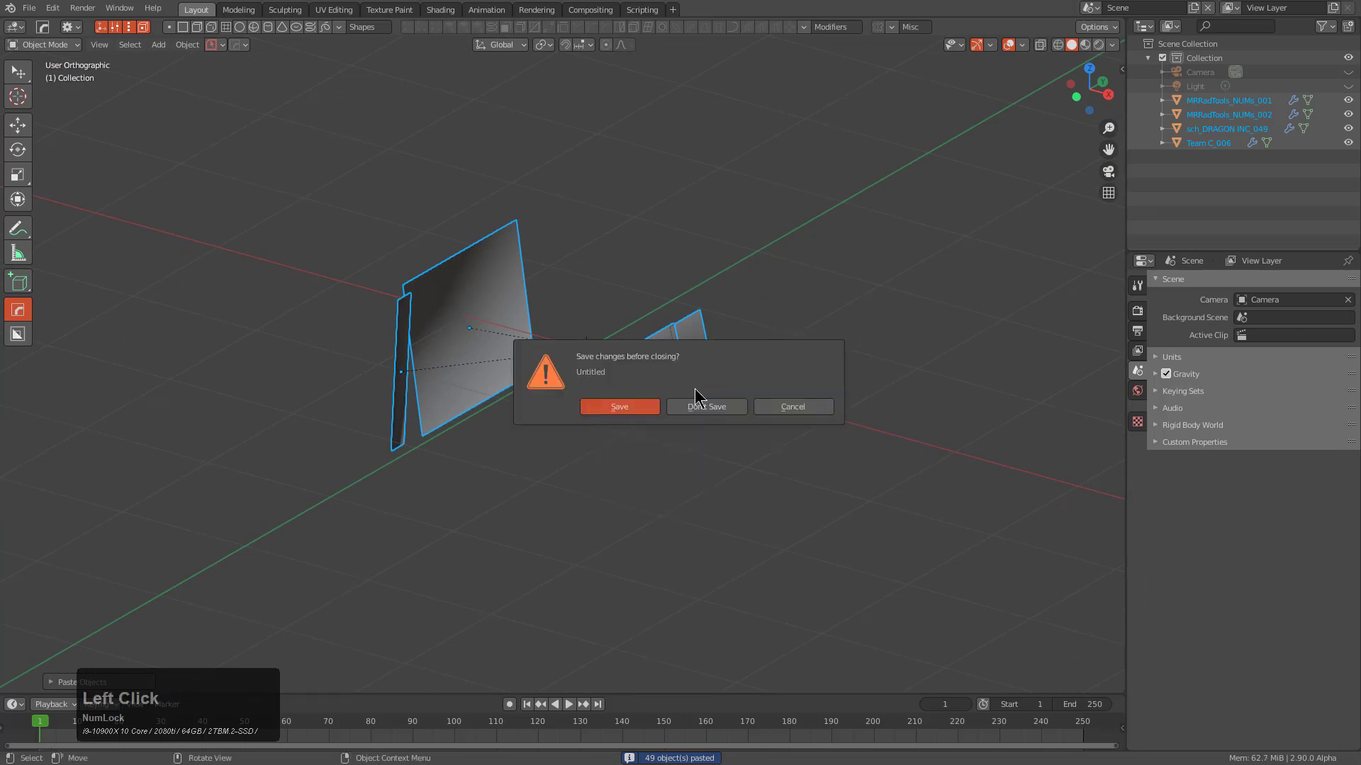
{"action": "left_click", "coordinate": [724, 391]}
{"action": "middle_click_drag", "start_coordinate": [717, 406], "coordinate": [720, 395]}
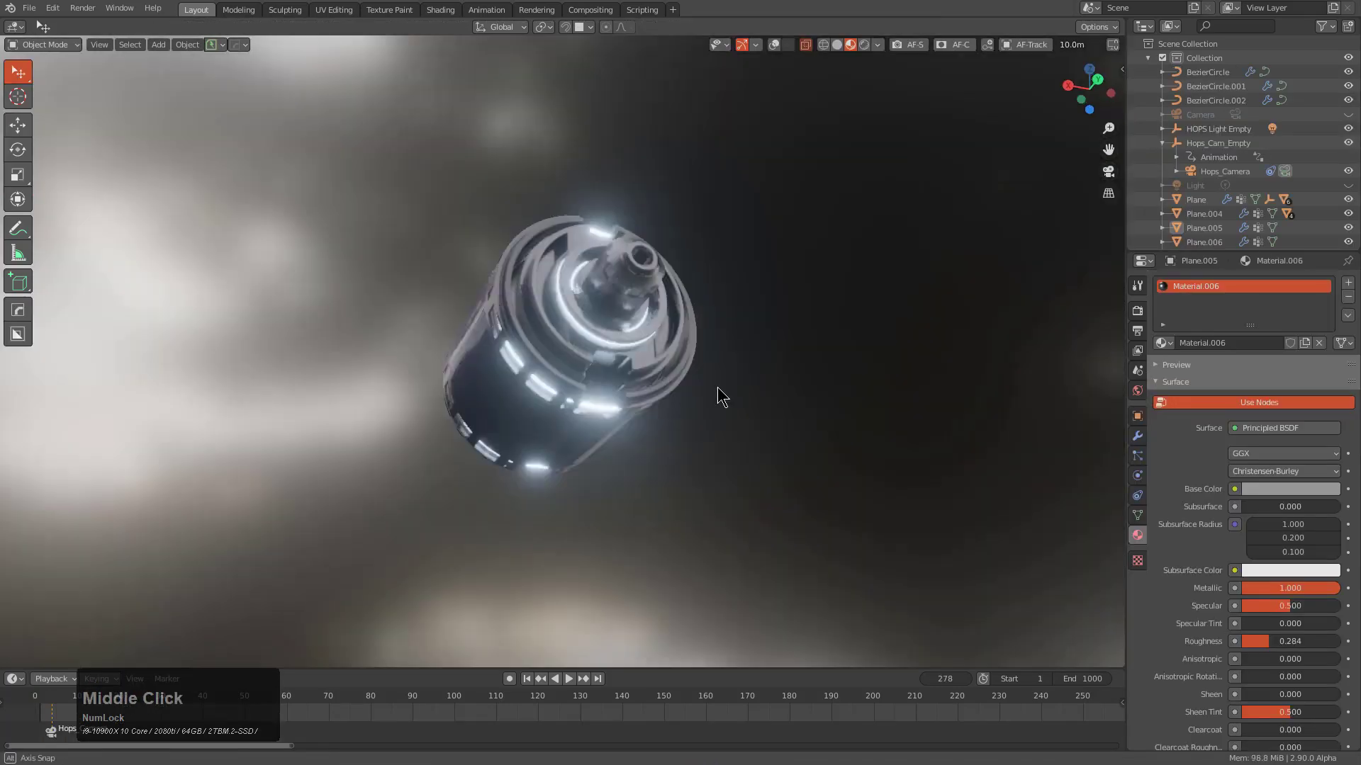
{"action": "scroll", "coordinate": [723, 397], "scroll_direction": "up", "scroll_amount": 3}
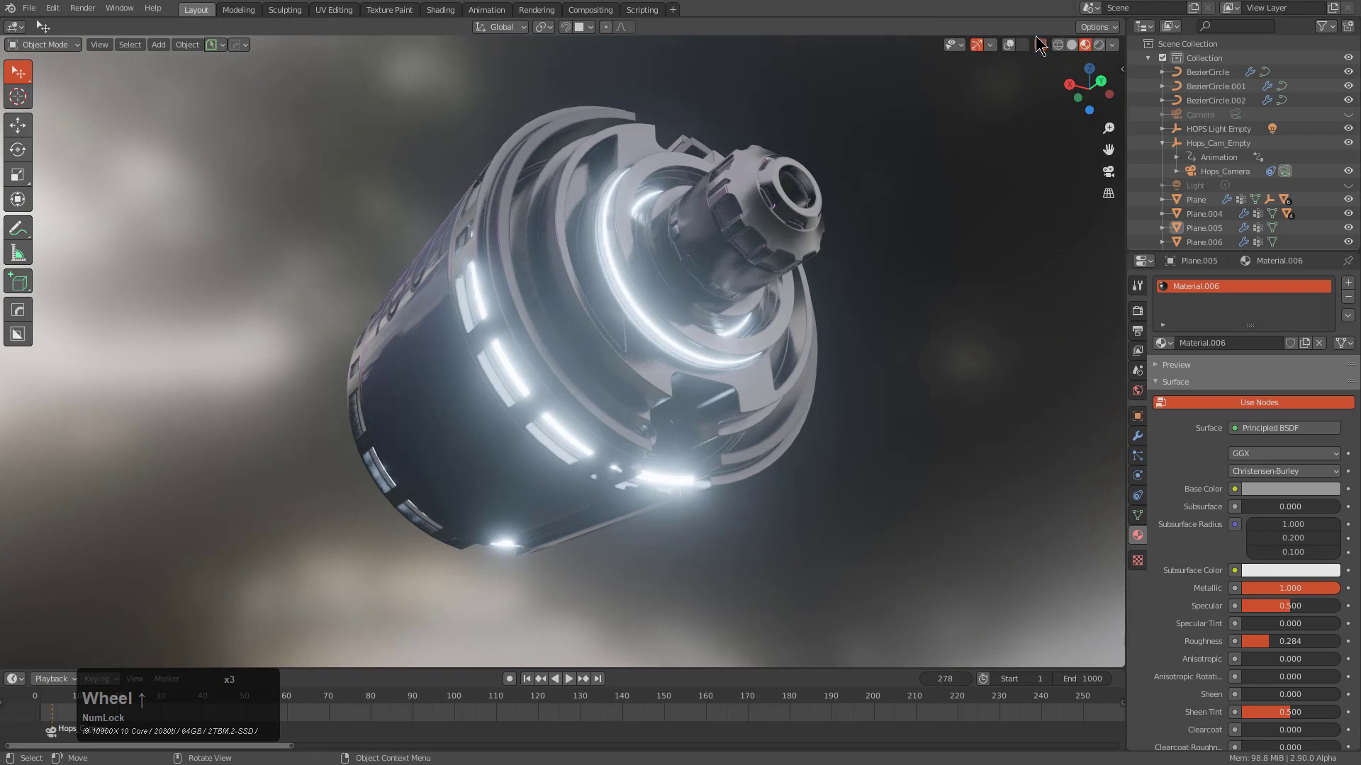
Switch the viewport to solid shading and inspect the motor from the front and side
{"action": "left_click", "coordinate": [1071, 45]}
{"action": "mouse_move", "coordinate": [716, 255]}
{"action": "middle_mouse_down"}
{"action": "mouse_move", "coordinate": [733, 258]}
{"action": "mouse_move", "coordinate": [690, 308]}
{"action": "mouse_move", "coordinate": [659, 383]}
{"action": "mouse_move", "coordinate": [636, 343]}
{"action": "middle_mouse_up"}
{"action": "key", "text": "alt+z"}
{"action": "scroll", "coordinate": [730, 252], "scroll_direction": "up", "scroll_amount": 3}
{"action": "scroll", "coordinate": [659, 383], "scroll_direction": "down", "scroll_amount": 2}
{"action": "scroll", "coordinate": [636, 343], "scroll_direction": "down", "scroll_amount": 1}
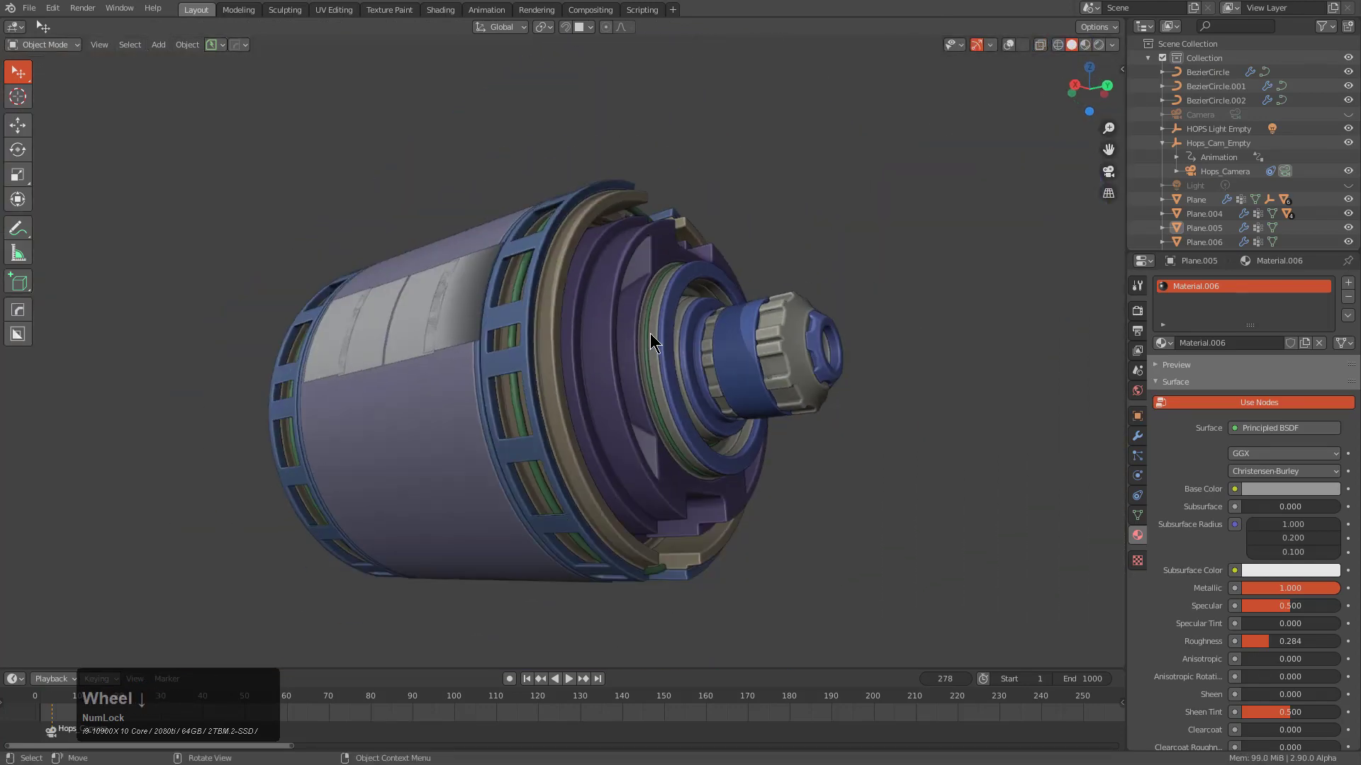
{"action": "middle_click_drag", "start_coordinate": [657, 337], "coordinate": [705, 363]}
View the motor through the scene camera and set the viewport to rendered shading
{"action": "key", "text": "a"}
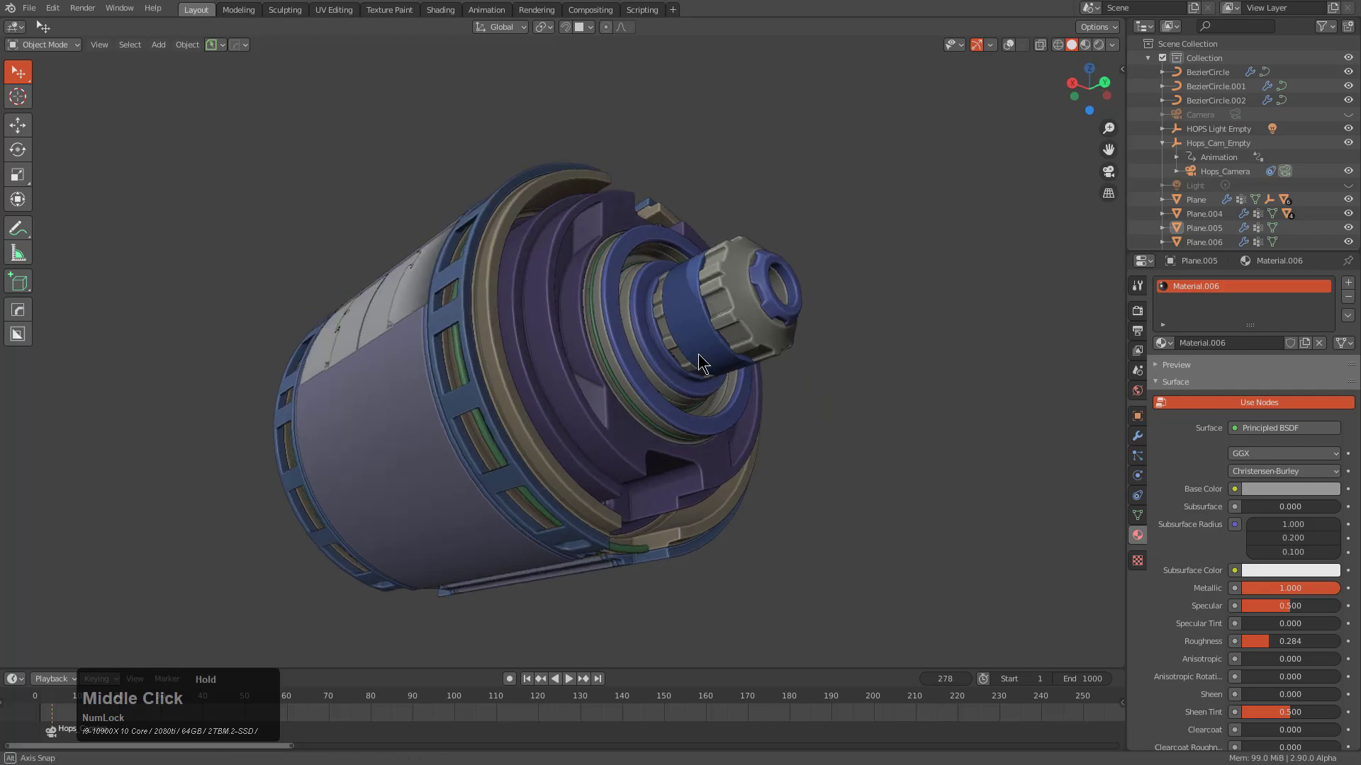
{"action": "key", "text": "KP_0"}
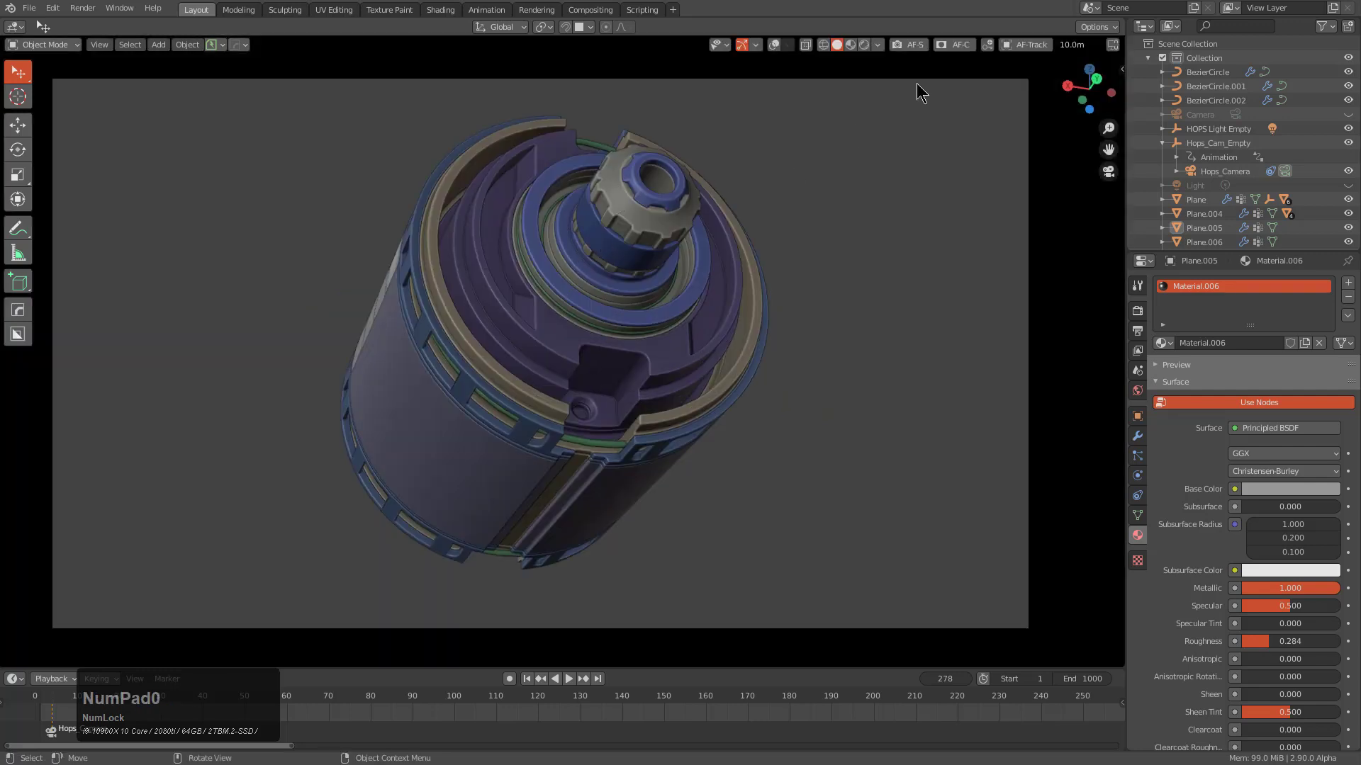
{"action": "left_click", "coordinate": [849, 44]}
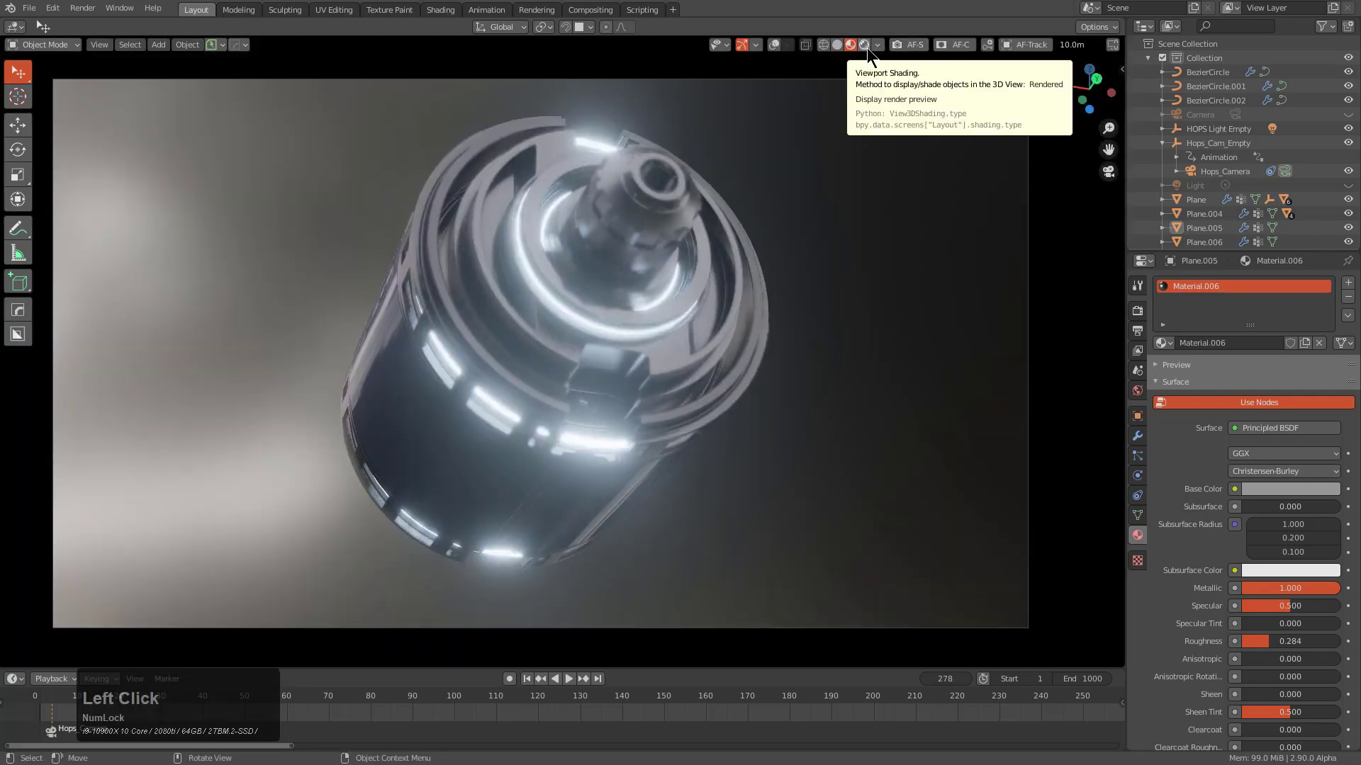
{"action": "left_click", "coordinate": [864, 45]}
Render the camera view, inspect the resulting image and close the render window
{"action": "key", "text": "F12"}
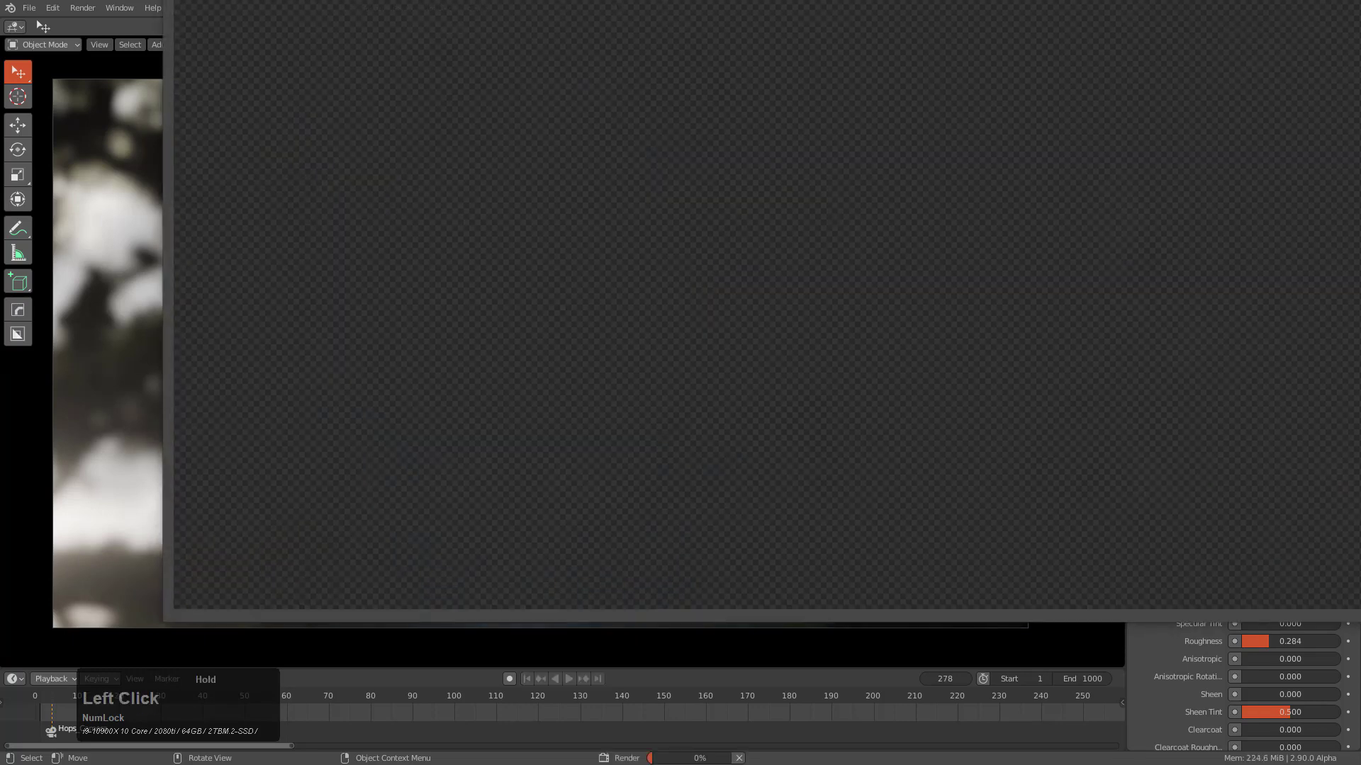
{"action": "left_click_drag", "start_coordinate": [762, 1], "coordinate": [758, 105]}
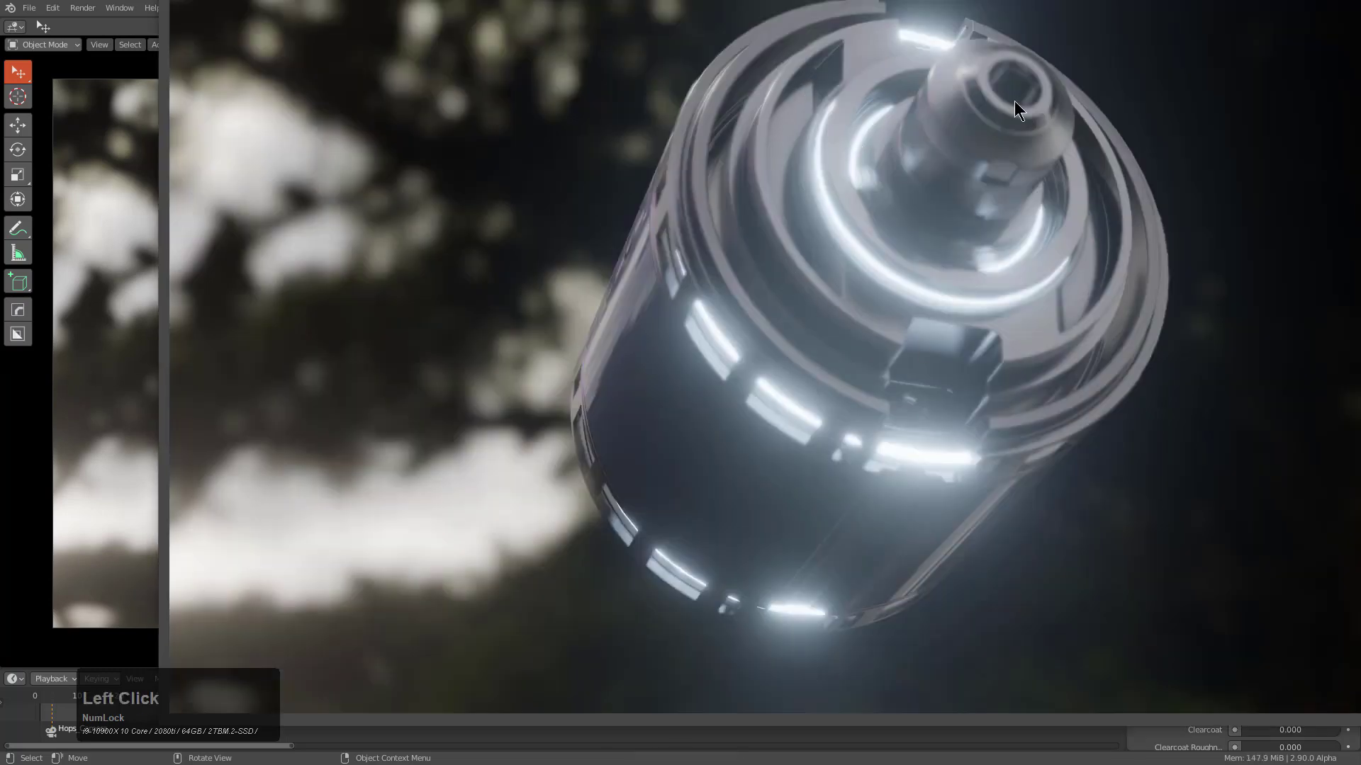
{"action": "left_click", "coordinate": [1360, 0]}
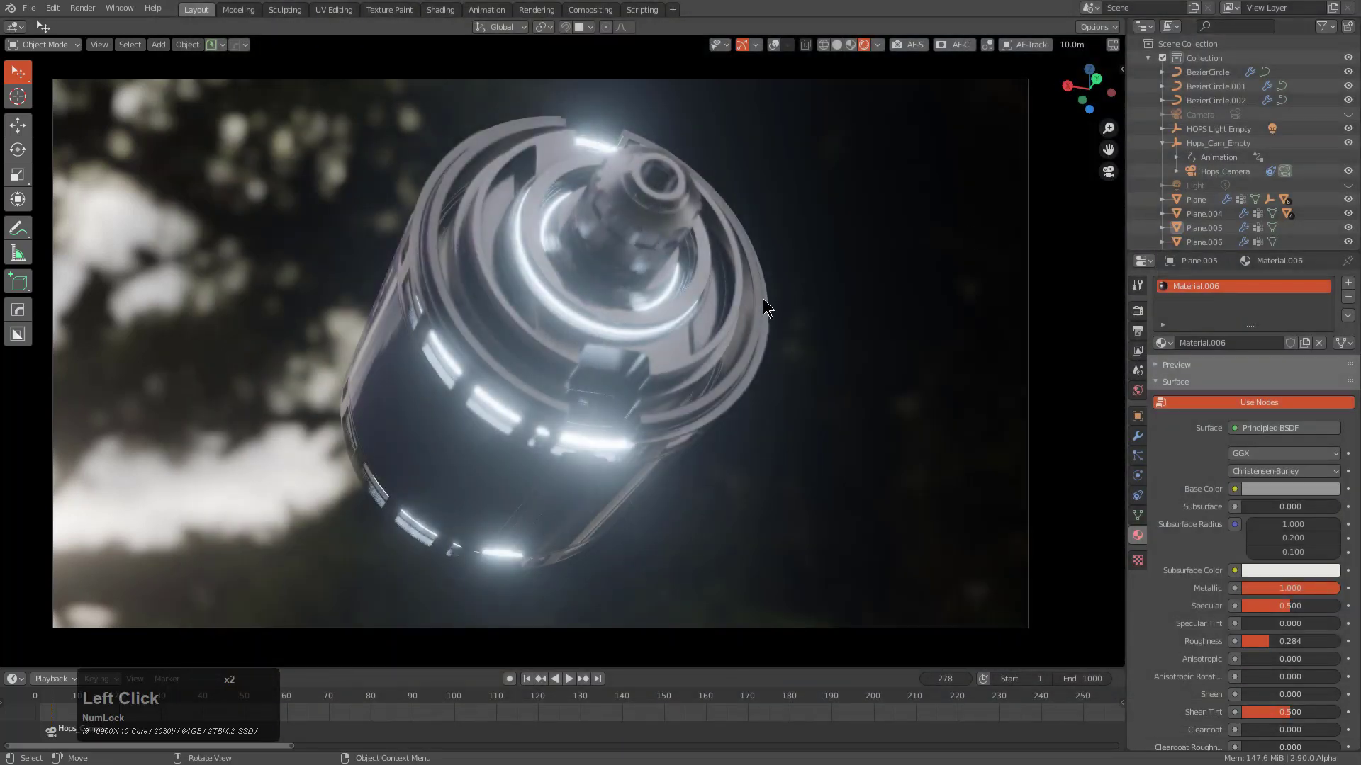
Select the body part Plane.005 and examine its modifier stack in the HOps Helper, collapsing Bevel to inspect the screw modifier's steps
{"action": "left_click", "coordinate": [672, 341]}
{"action": "key", "text": "ctrl+grave"}
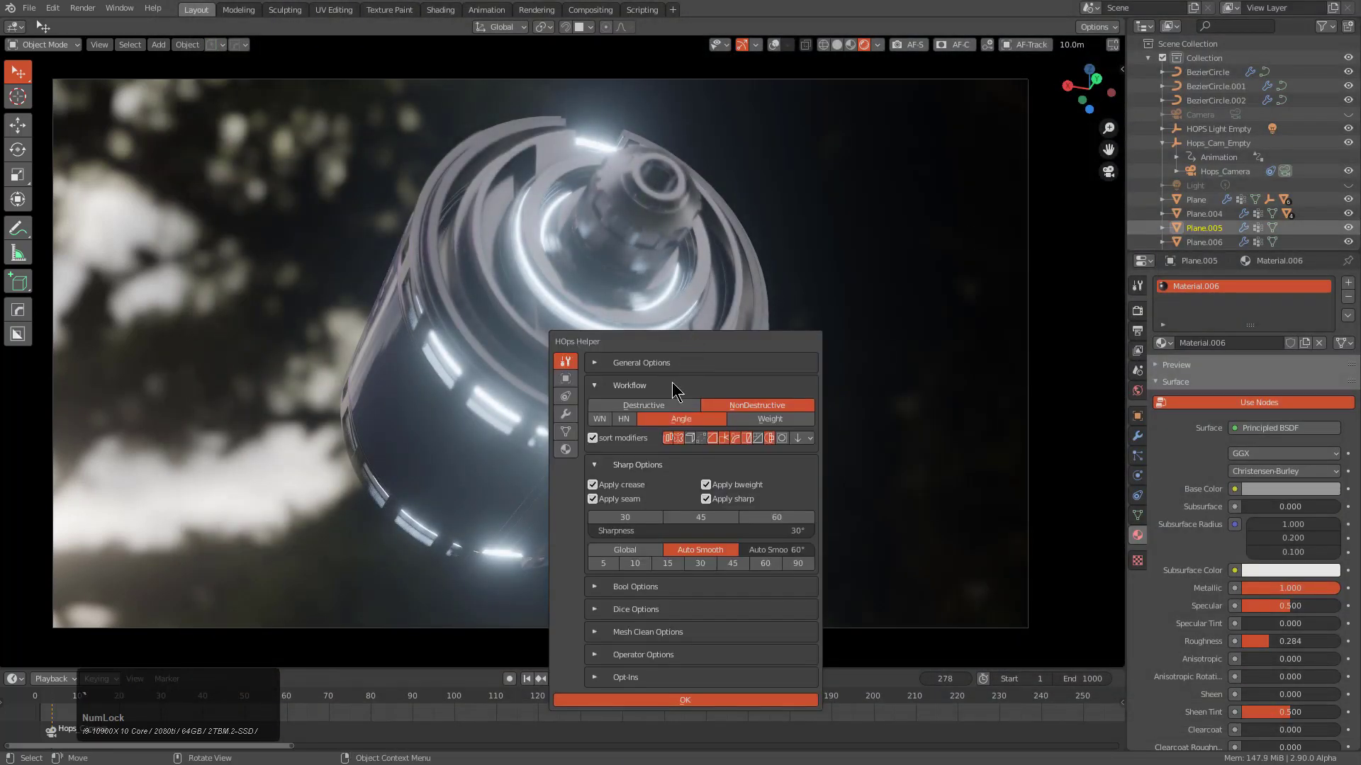
{"action": "left_click", "coordinate": [565, 432]}
{"action": "left_click", "coordinate": [570, 410]}
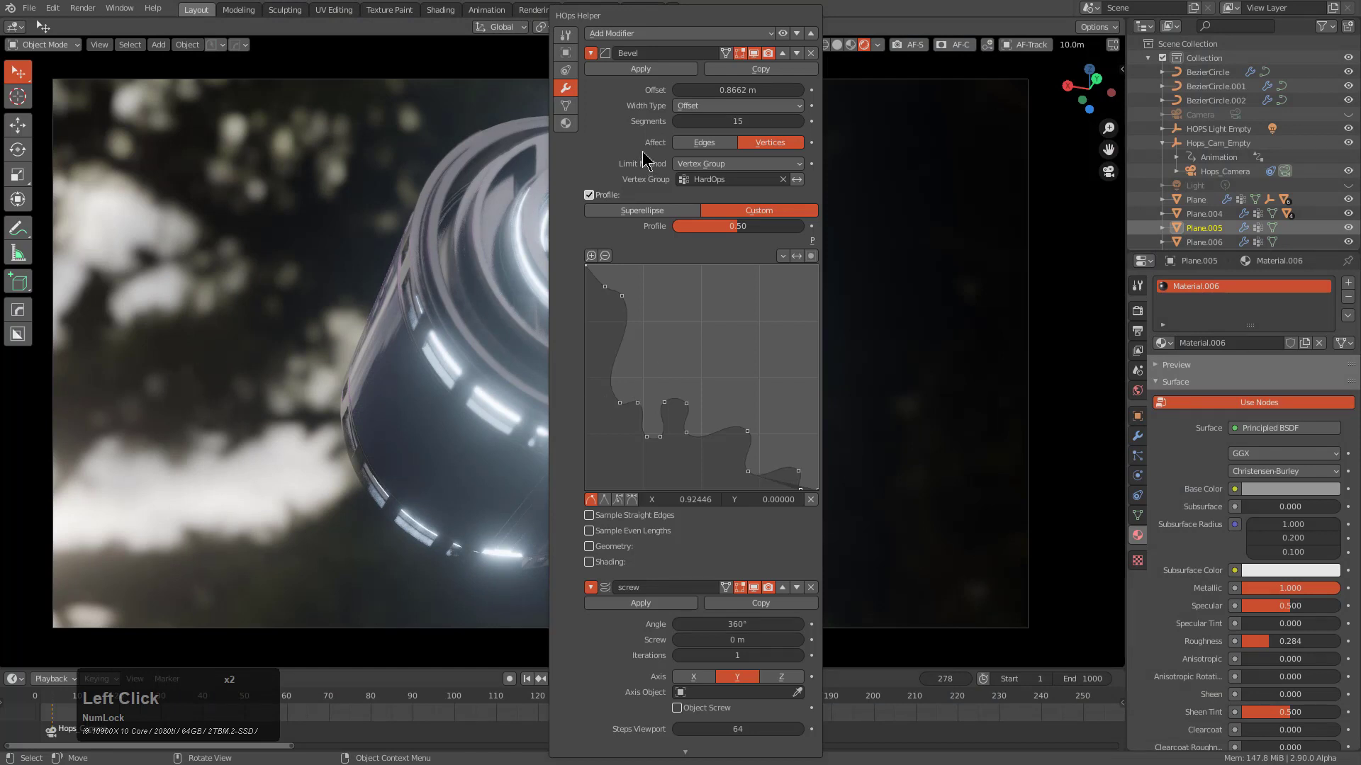
{"action": "left_click", "coordinate": [590, 53]}
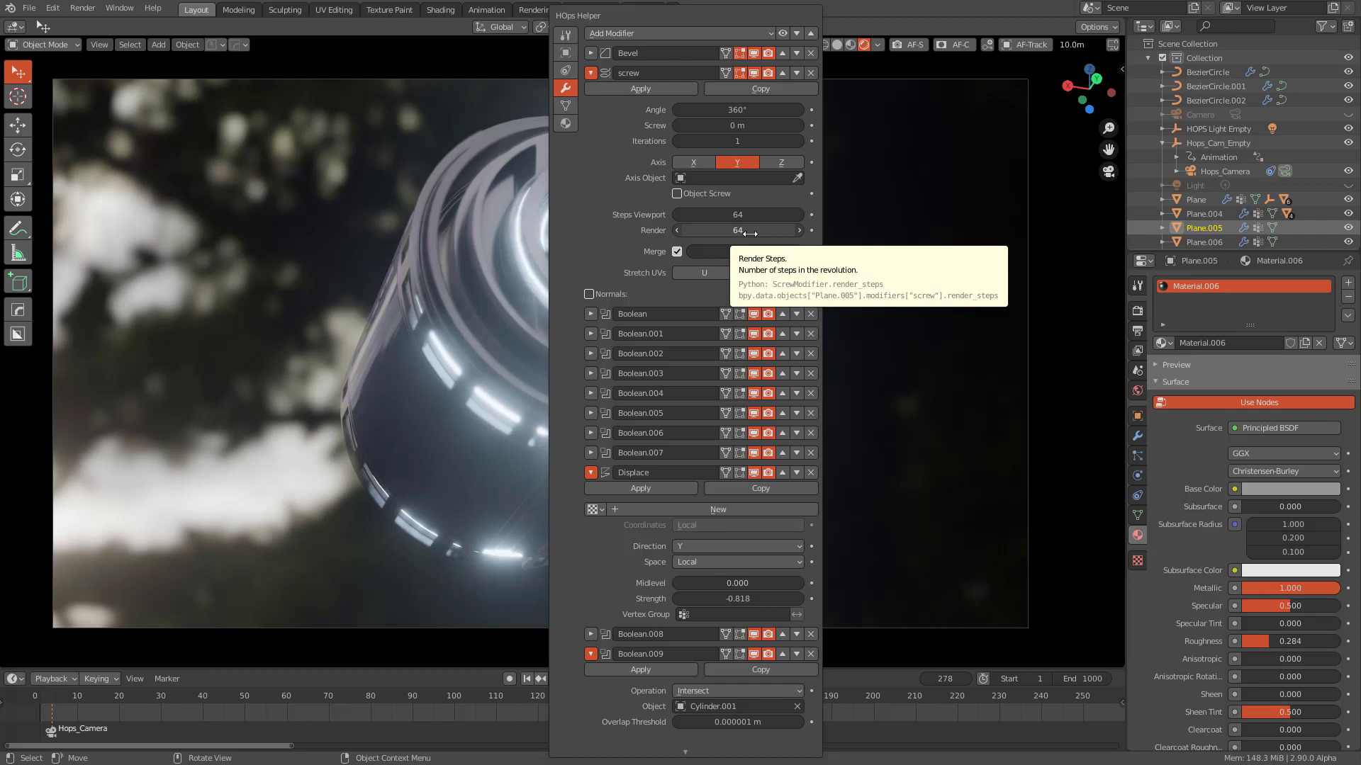
{"action": "key", "text": "Escape"}
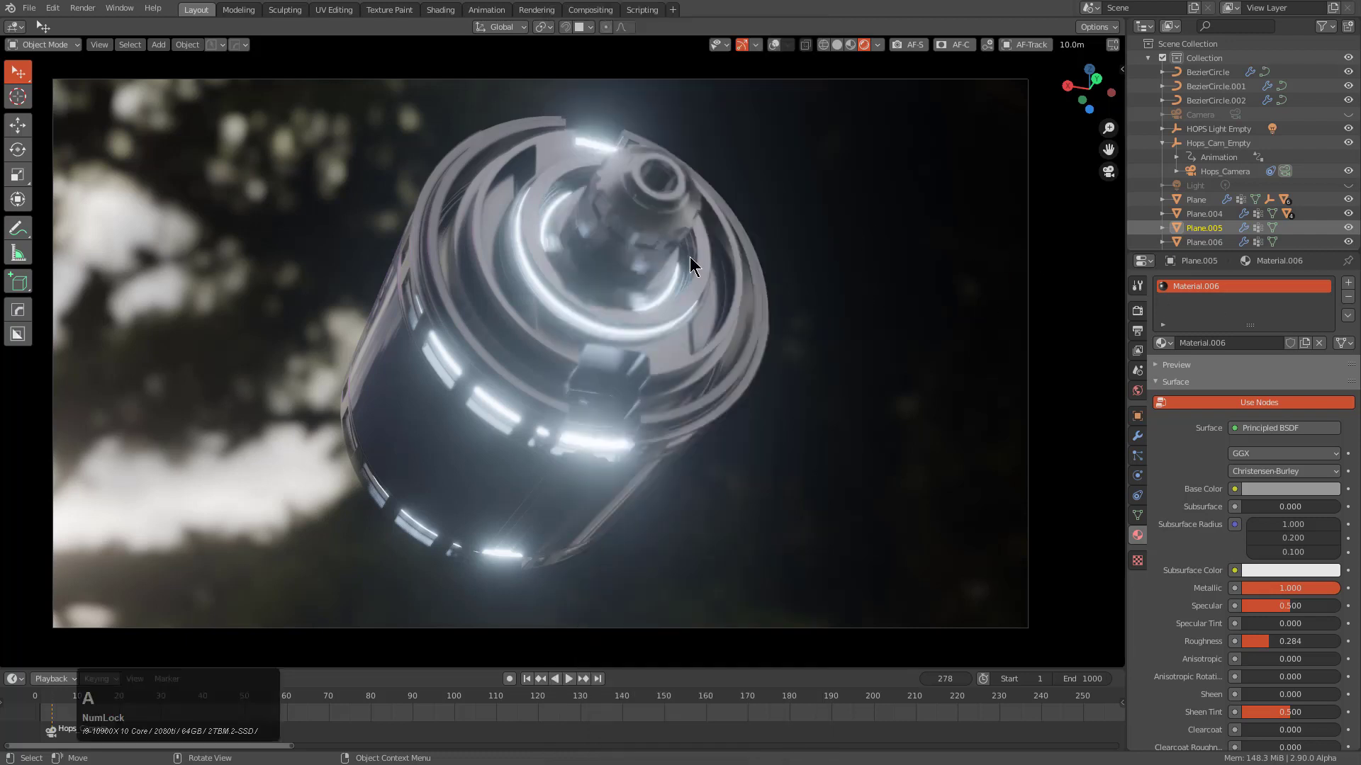
Select all objects, run Unify/Evict/Sync from the HOps settings on them and clear the selection
{"action": "key", "text": "q"}
{"action": "mouse_move", "coordinate": [677, 262]}
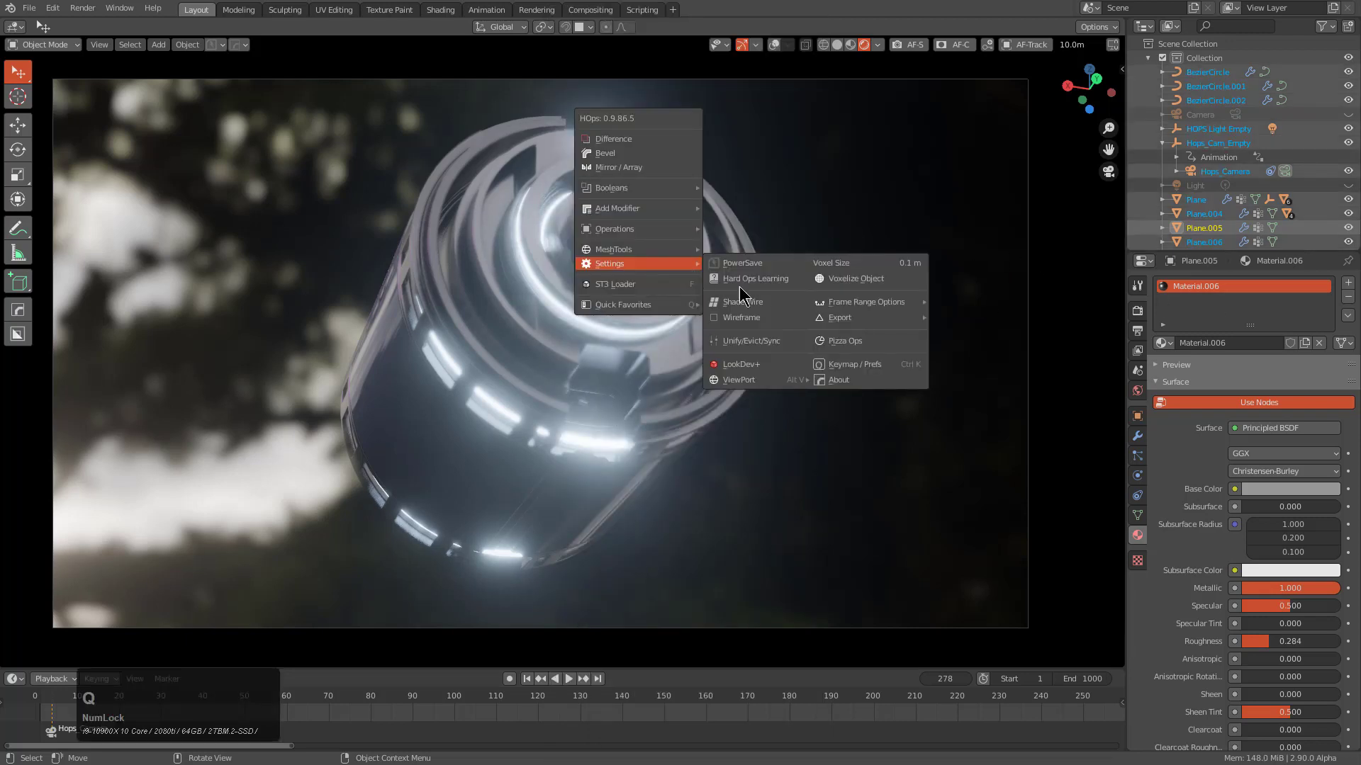
{"action": "left_click", "coordinate": [781, 345], "text": "shift"}
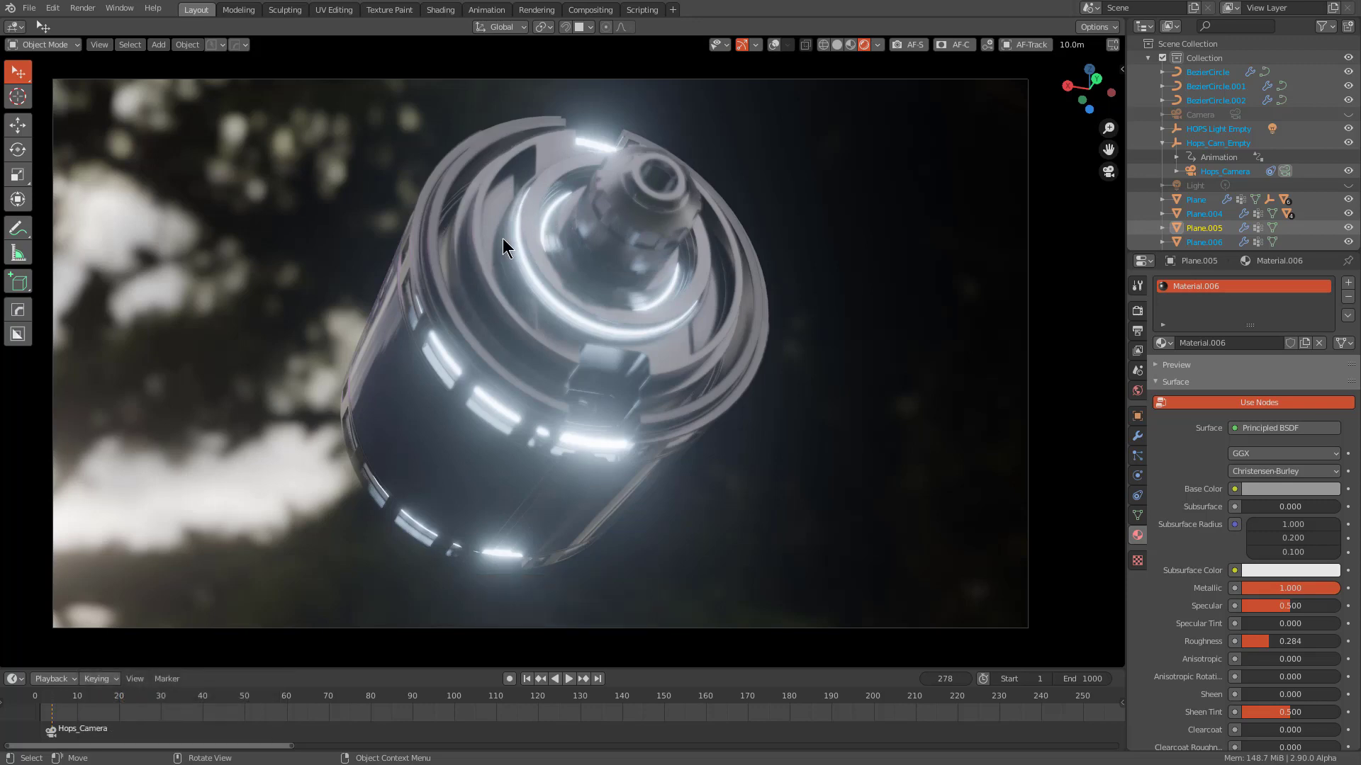
{"action": "key", "text": "alt+a"}
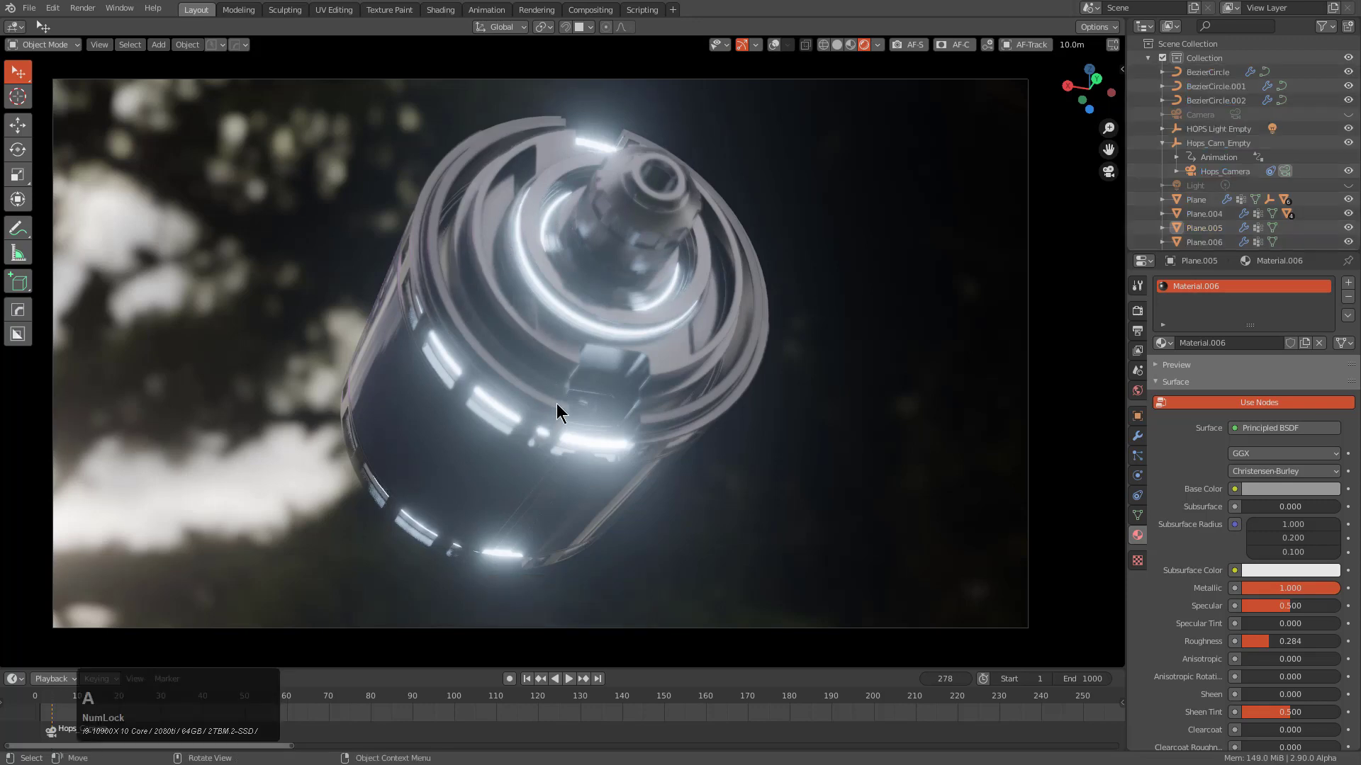
Render the camera view again after the sync, examine the image and close the render window
{"action": "key", "text": "F12"}
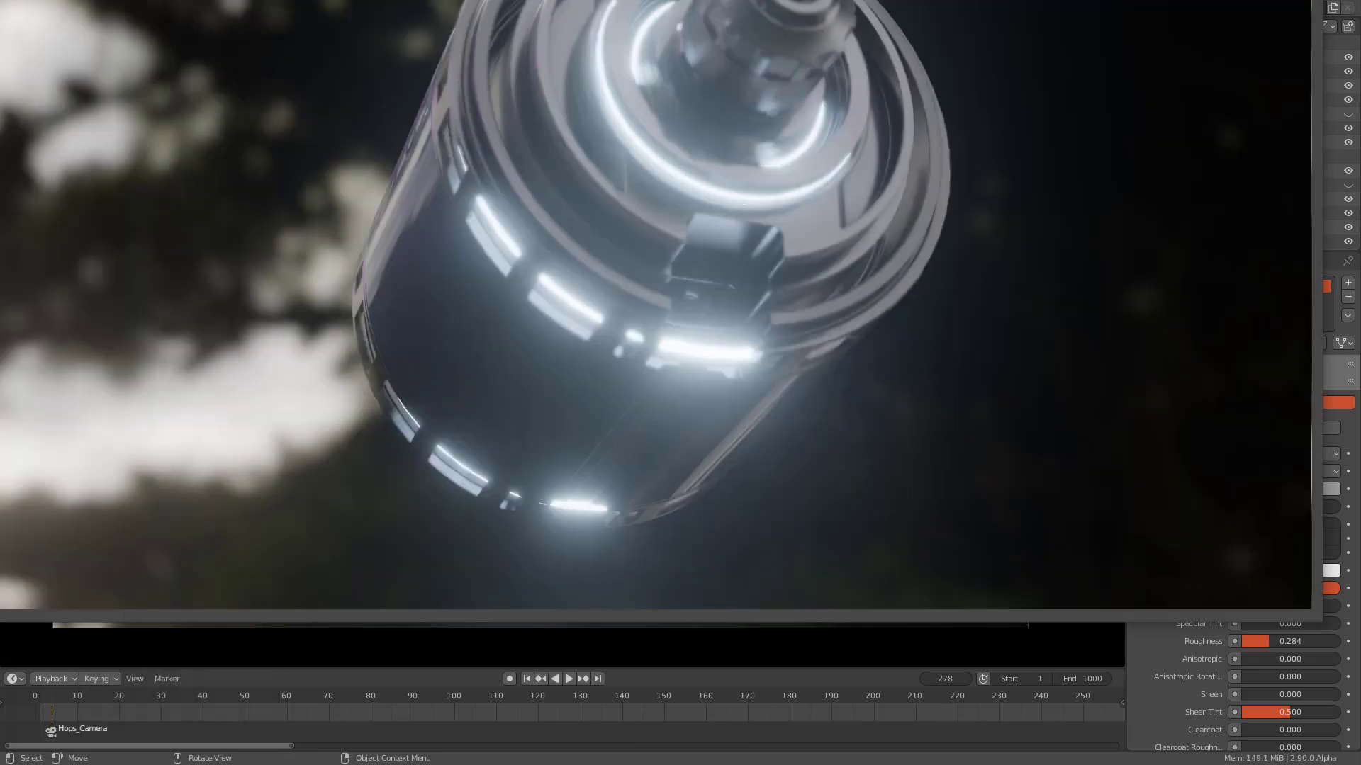
{"action": "left_click_drag", "start_coordinate": [694, 0], "coordinate": [740, 0]}
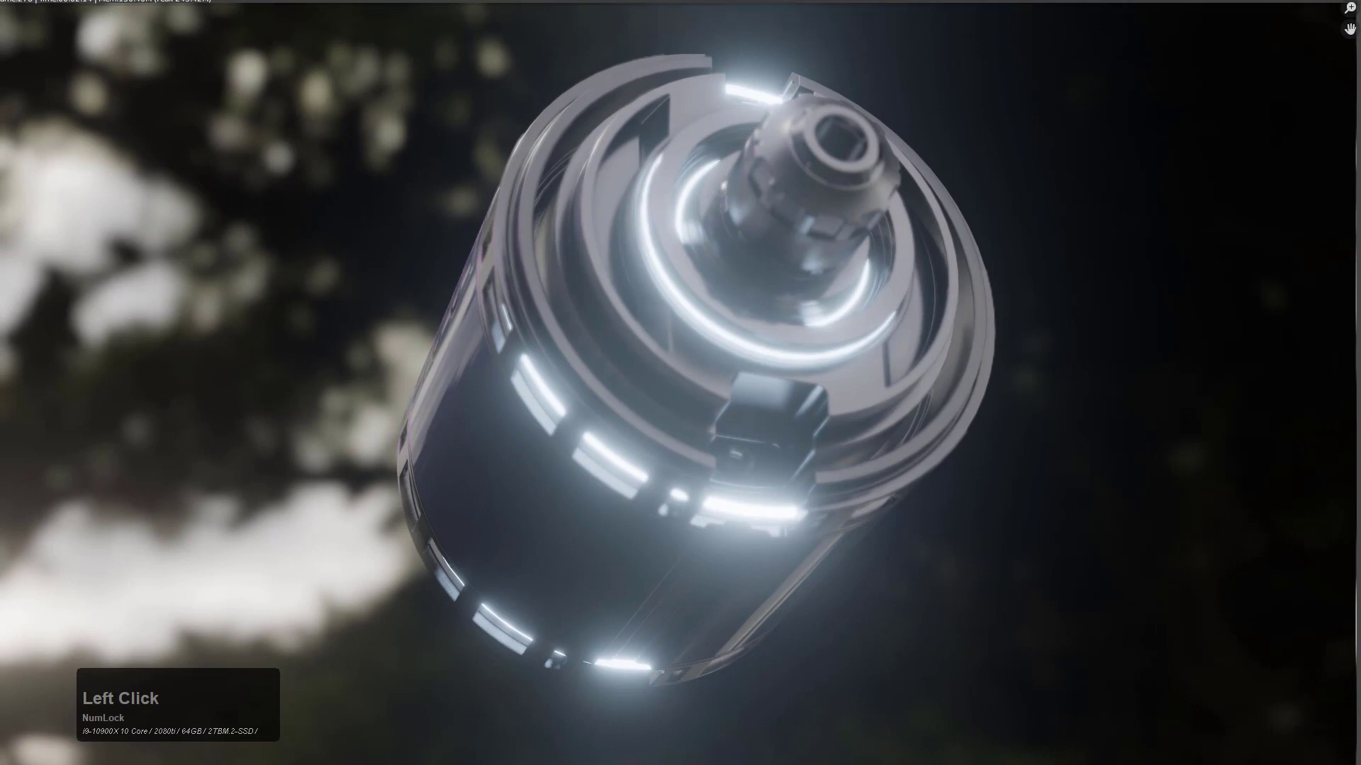
{"action": "left_click", "coordinate": [1341, 0]}
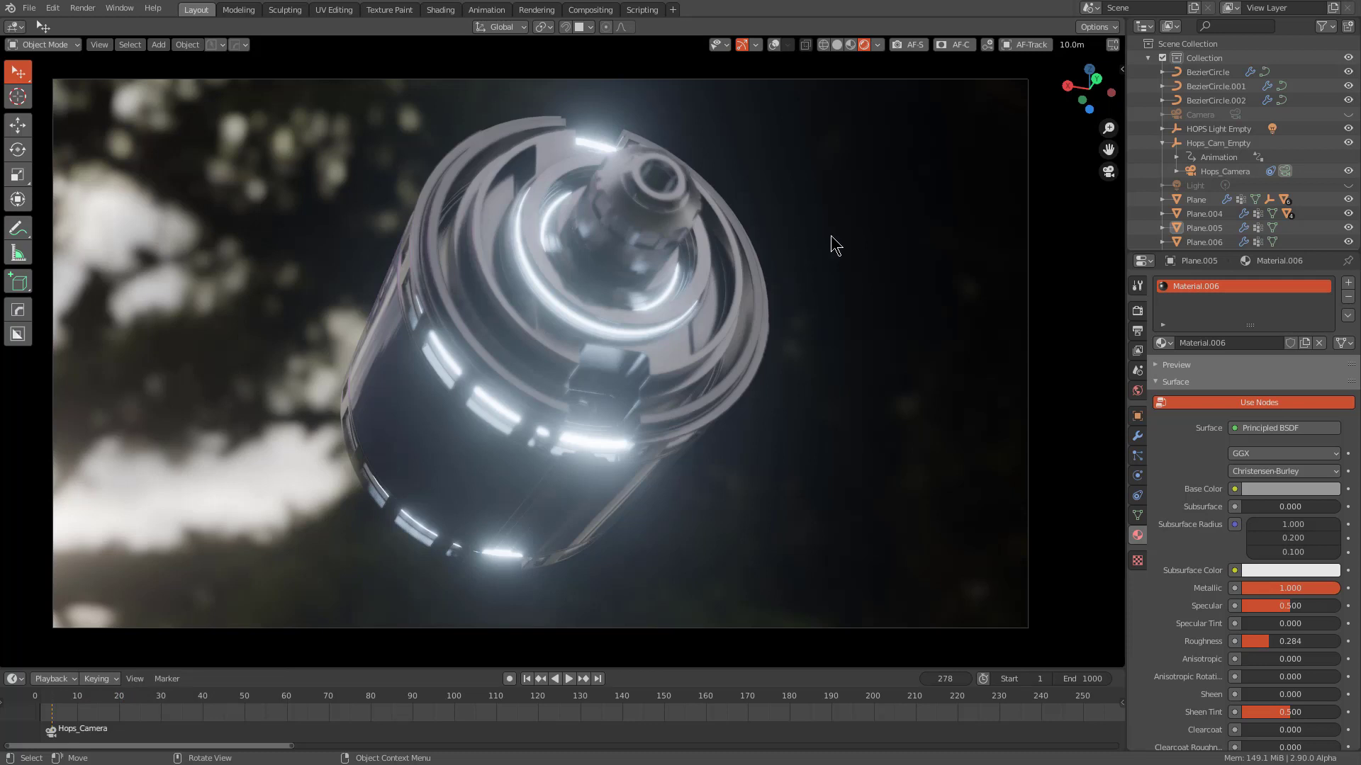
{"action": "key", "text": "q"}
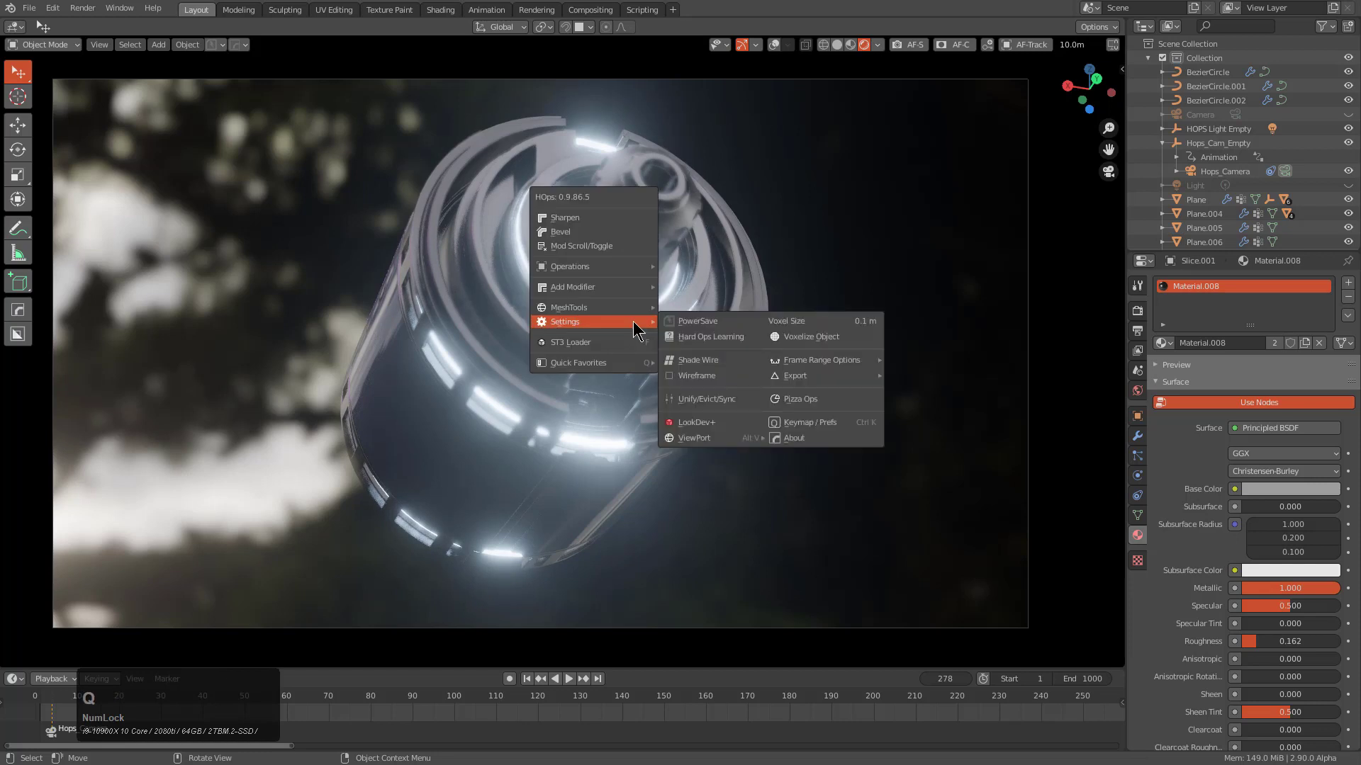
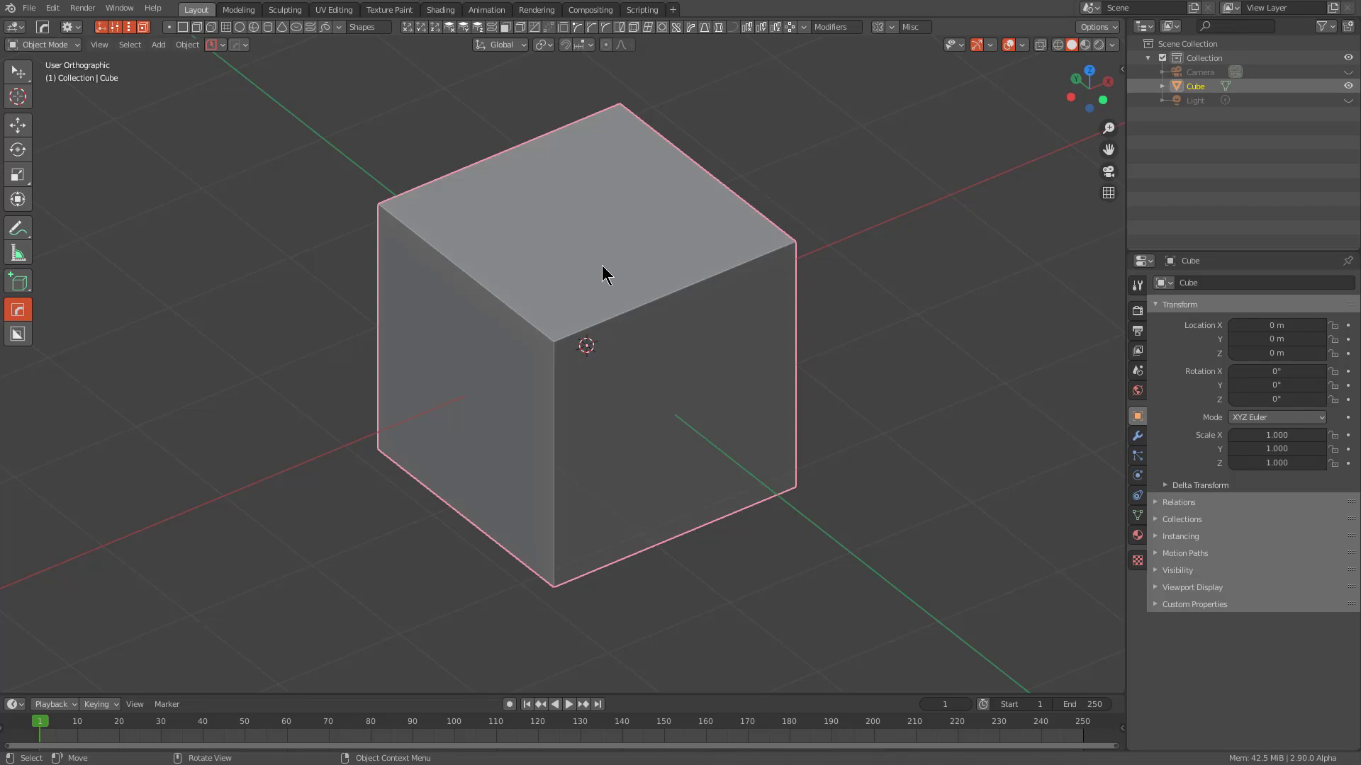
Start the HOps mirror gizmo on the default cube and examine its mirror mode, orientation and pivot point options
{"action": "key", "text": "x"}
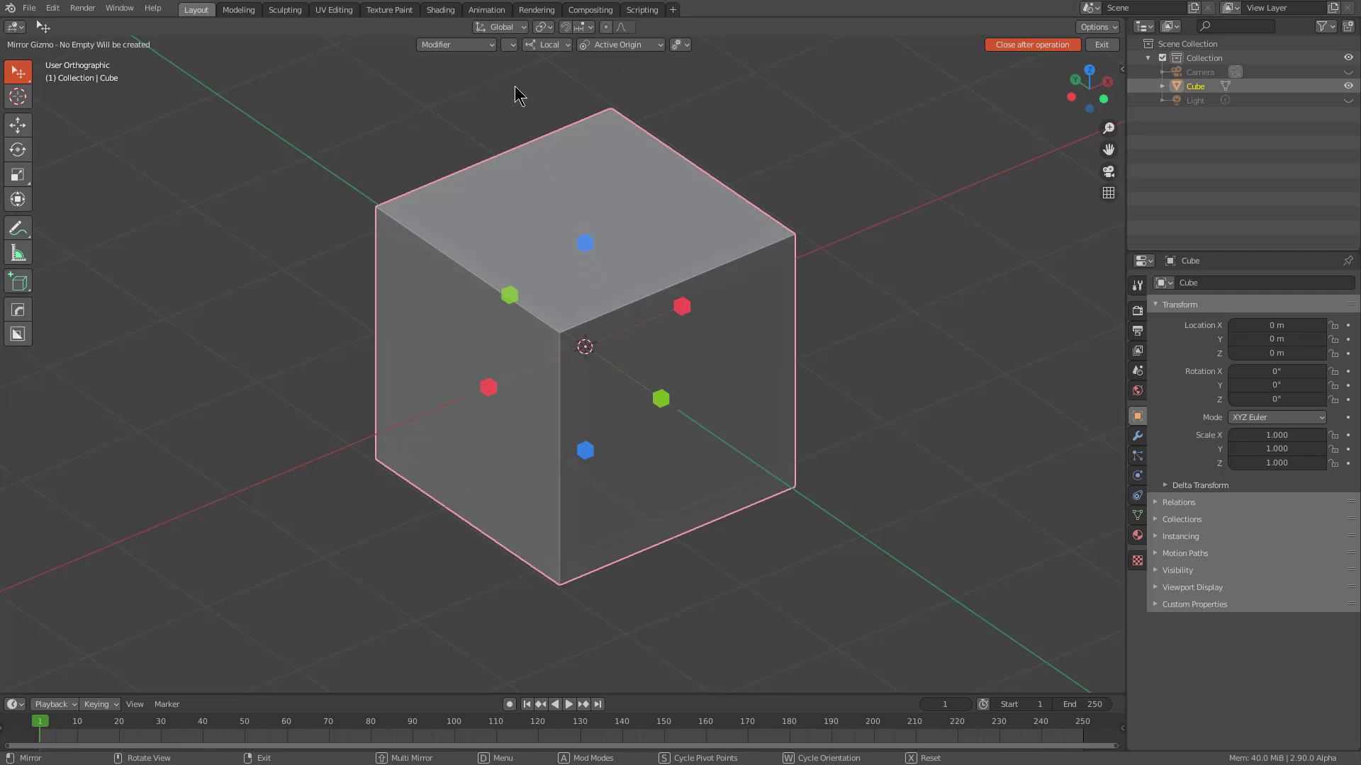
{"action": "left_click", "coordinate": [478, 45]}
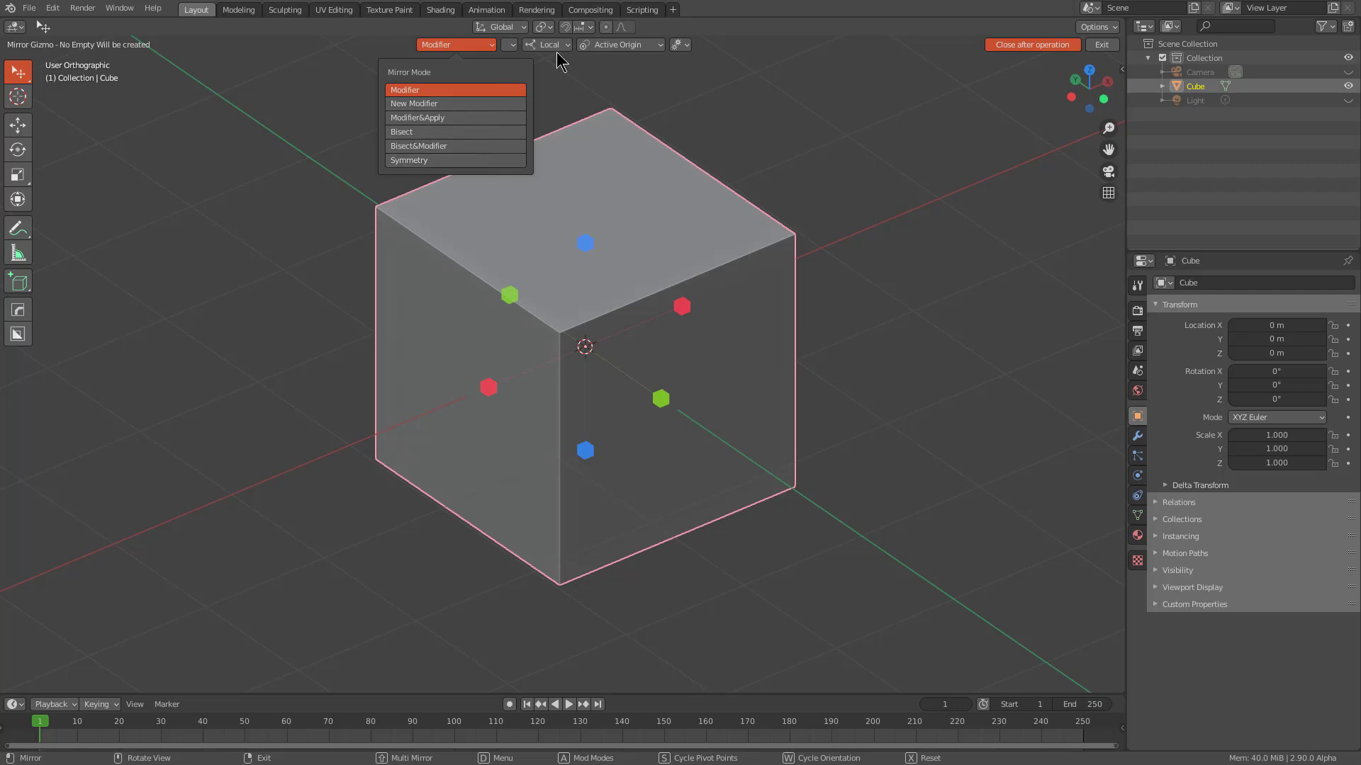
{"action": "mouse_move", "coordinate": [559, 50]}
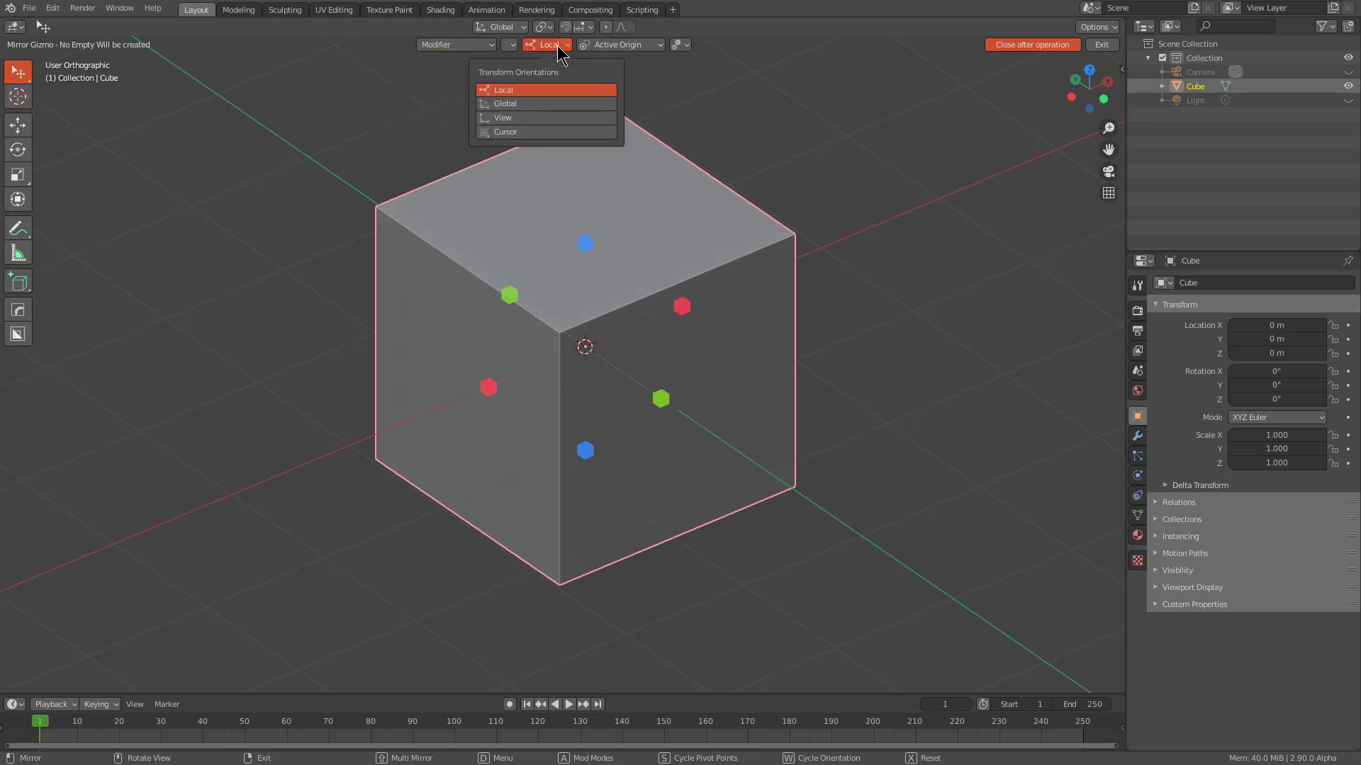
{"action": "mouse_move", "coordinate": [630, 54]}
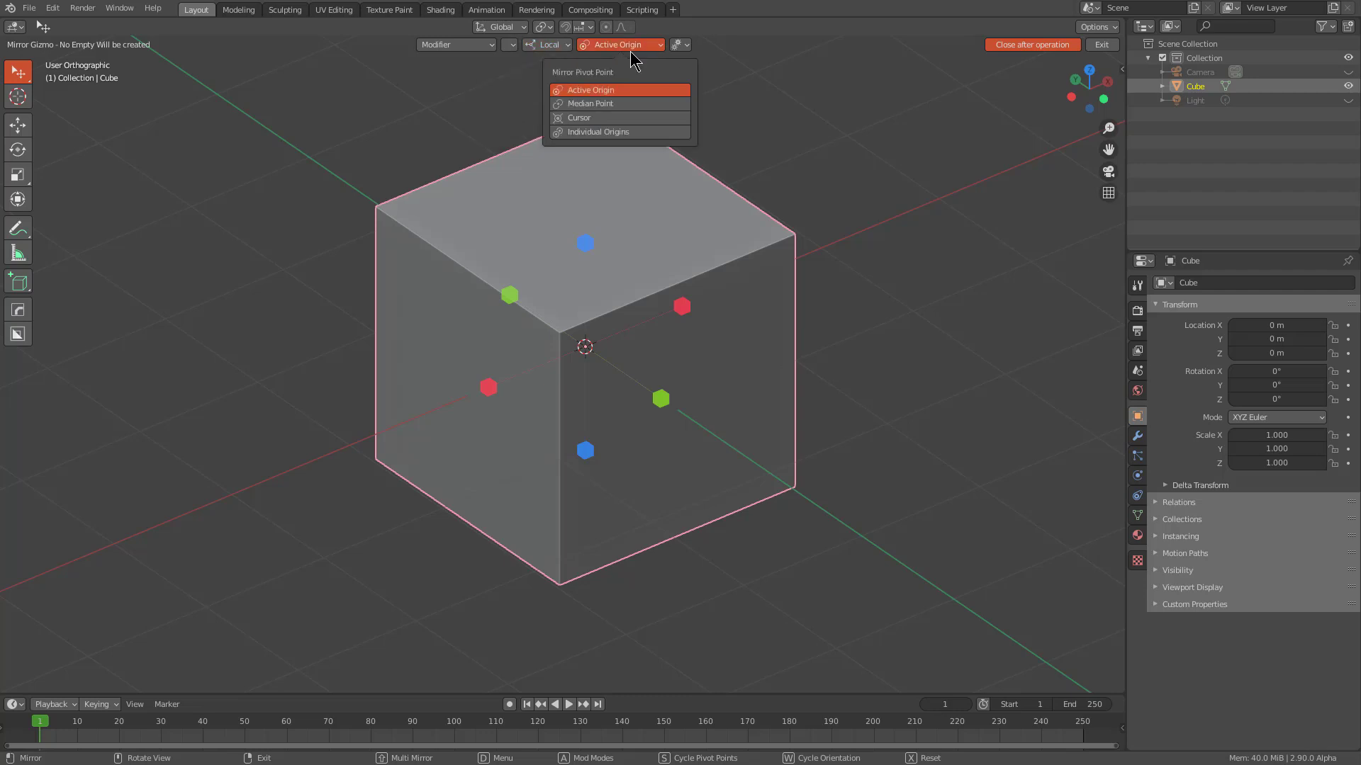
{"action": "mouse_move", "coordinate": [680, 46]}
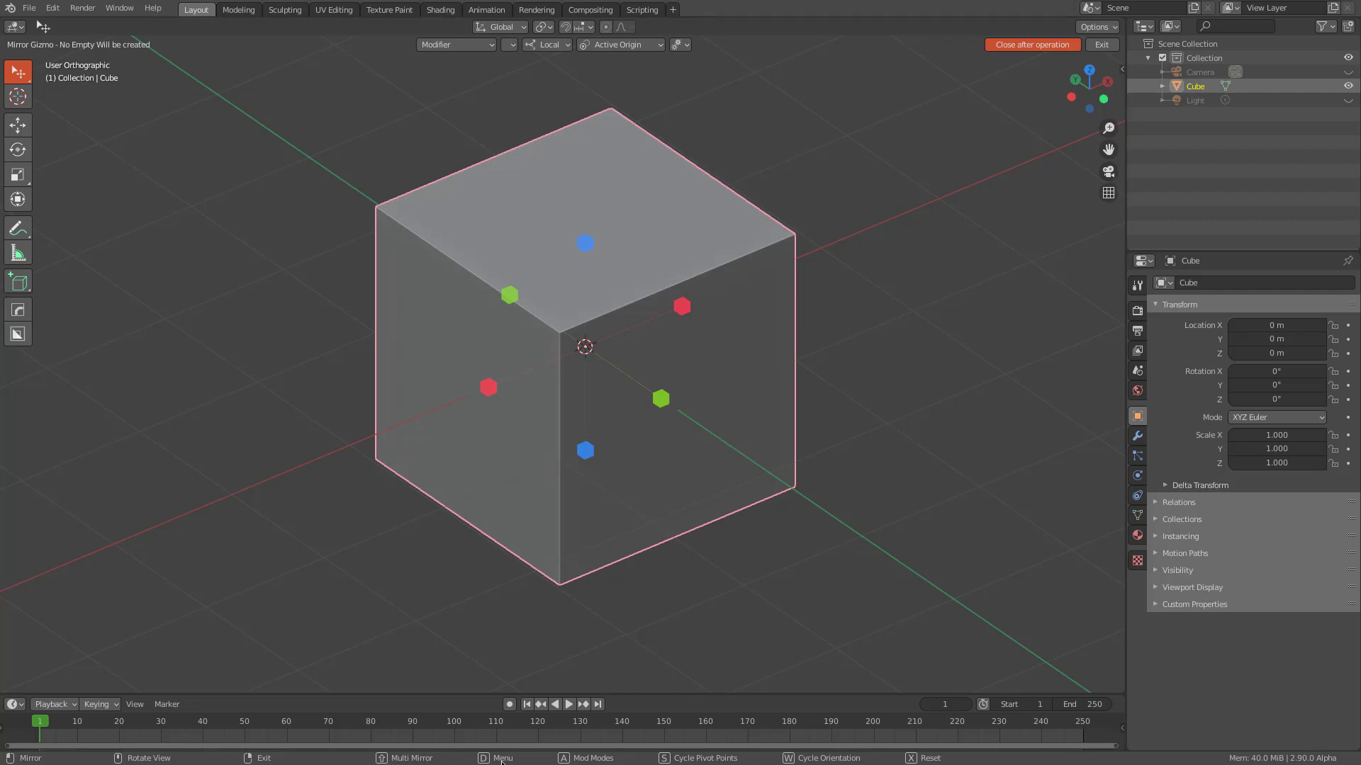
{"action": "key", "text": "d"}
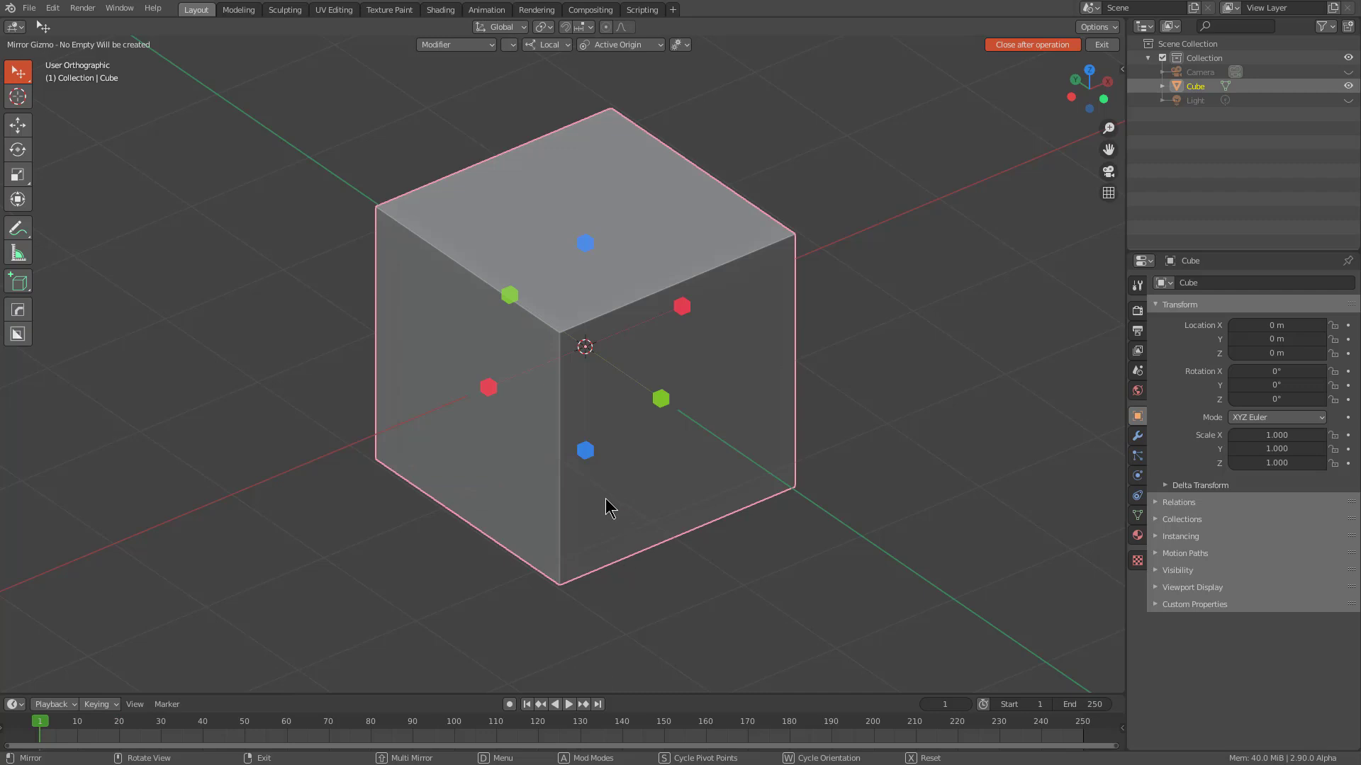
Cycle through the mirror gizmo's modes and leave it on New Modifier
{"action": "key", "text": "a"}
{"action": "key", "text": "a"}
{"action": "key", "text": "a"}
{"action": "key", "text": "a"}
{"action": "key", "text": "a"}
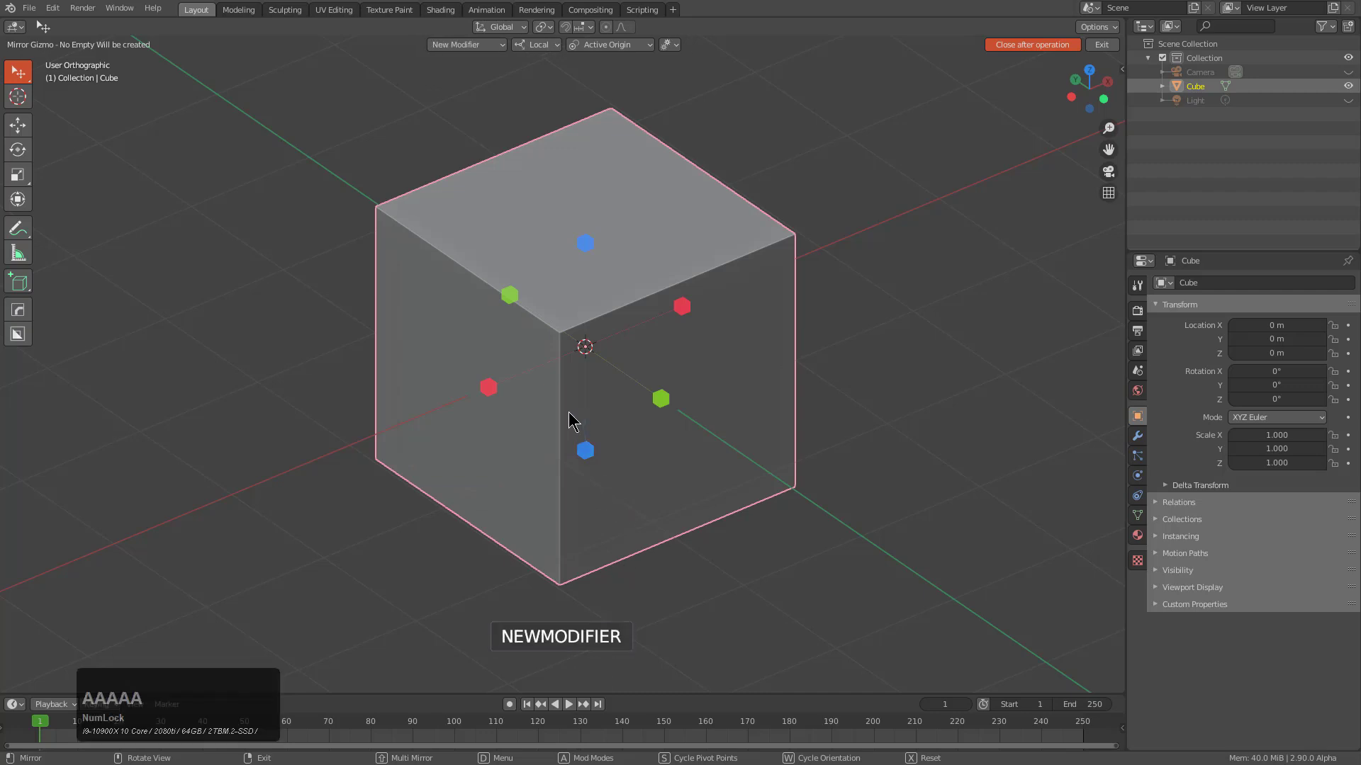
{"action": "key", "text": "a"}
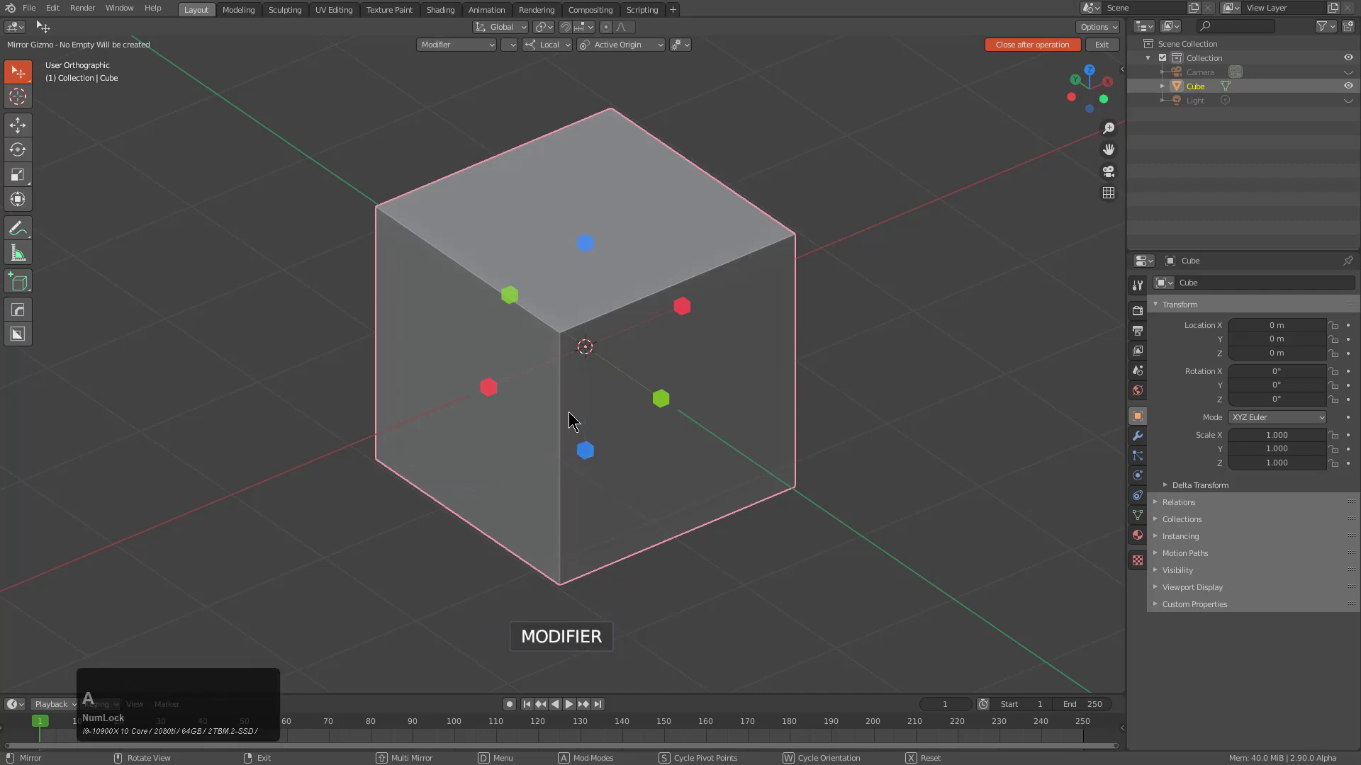
{"action": "key", "text": "a"}
Cycle the mirror gizmo's pivot point to Median Point and its orientation to View
{"action": "key", "text": "s"}
{"action": "key", "text": "s"}
{"action": "key", "text": "s"}
{"action": "key", "text": "s"}
{"action": "key", "text": "s"}
{"action": "key", "text": "s"}
{"action": "key", "text": "s"}
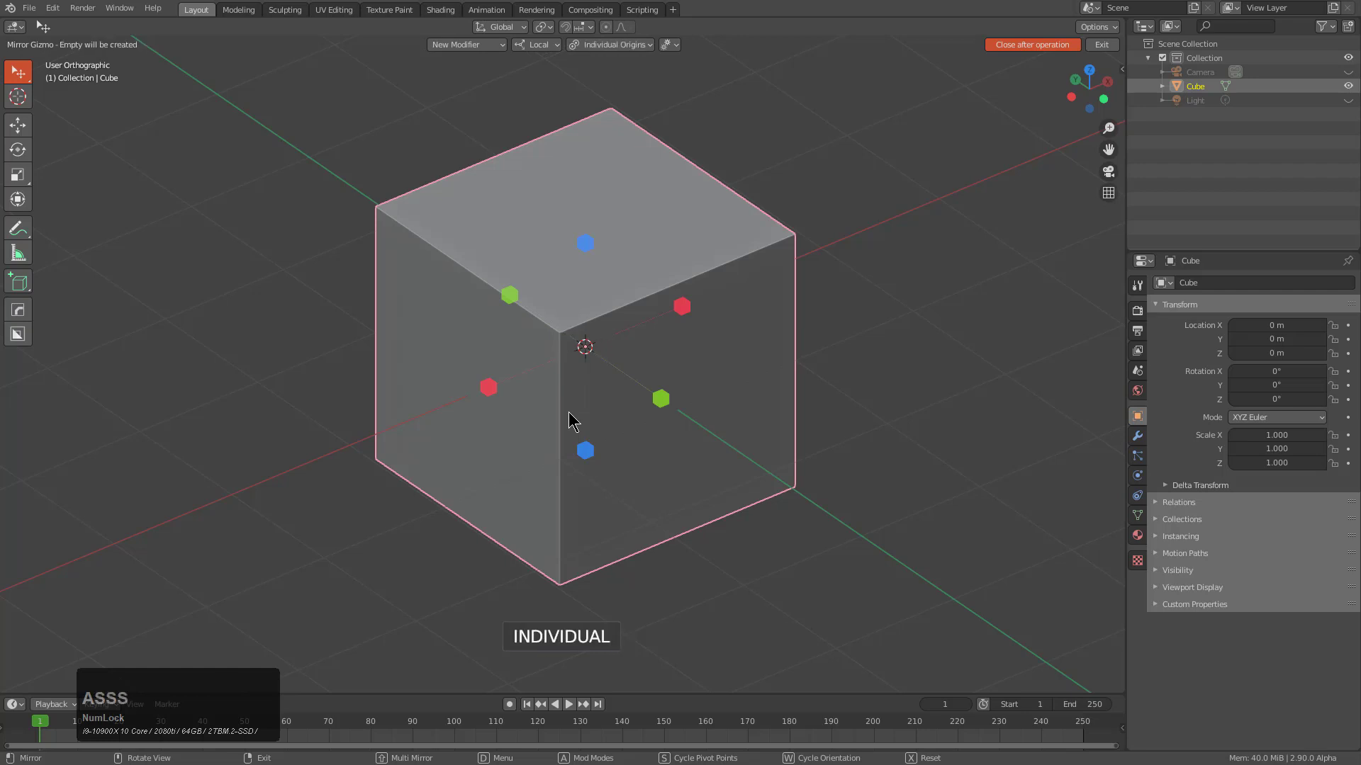
{"action": "key", "text": "s"}
{"action": "key", "text": "w"}
{"action": "key", "text": "w"}
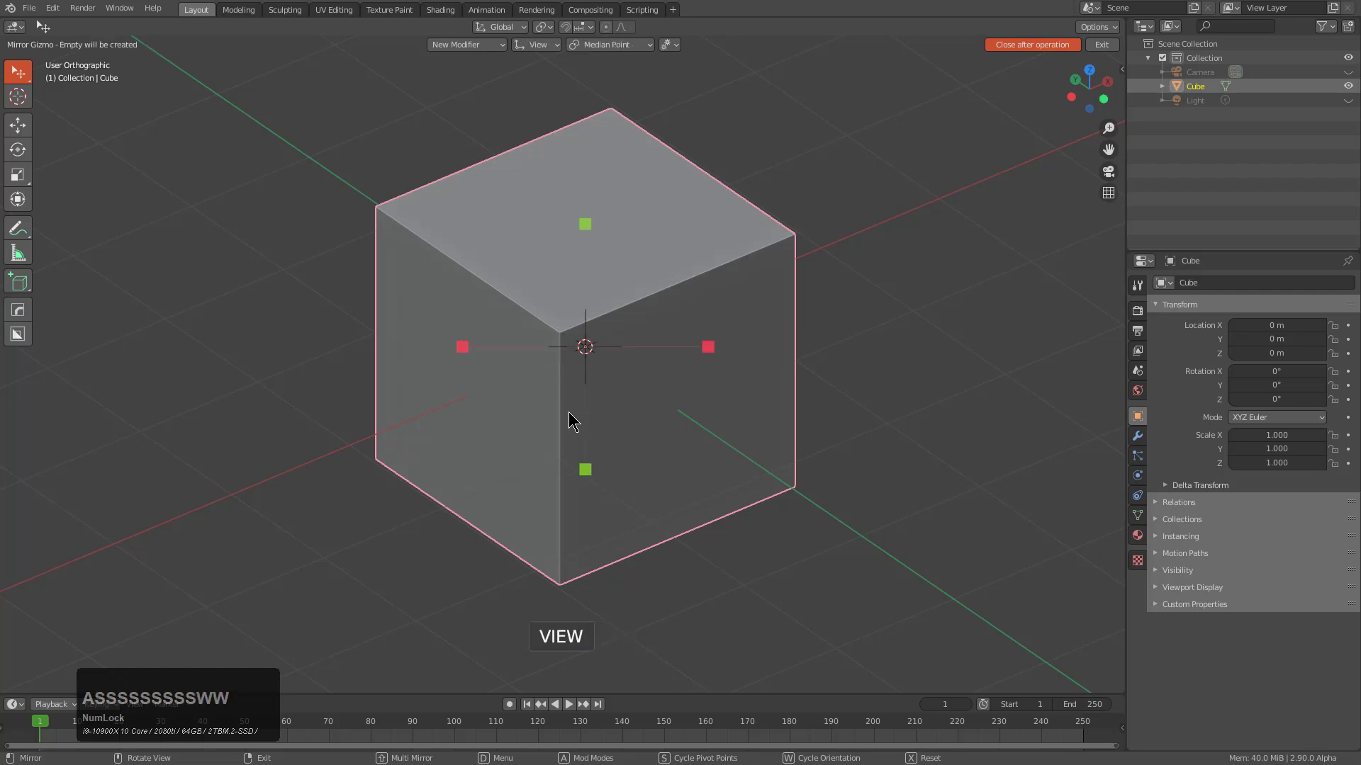
Cycle the mirror gizmo's orientation through its options to Global and reset the gizmo to its default settings
{"action": "key", "text": "w"}
{"action": "key", "text": "w"}
{"action": "key", "text": "w"}
{"action": "key", "text": "w"}
{"action": "key", "text": "w"}
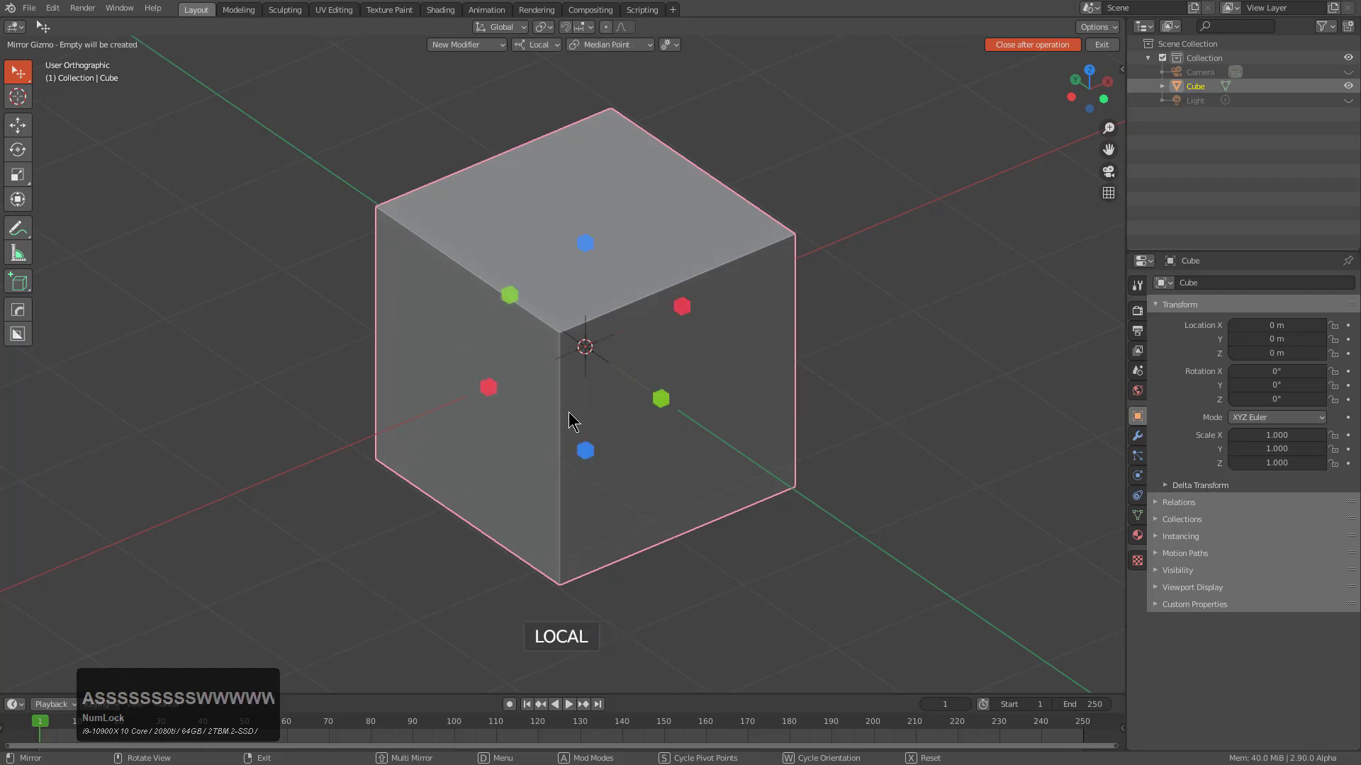
{"action": "key", "text": "w"}
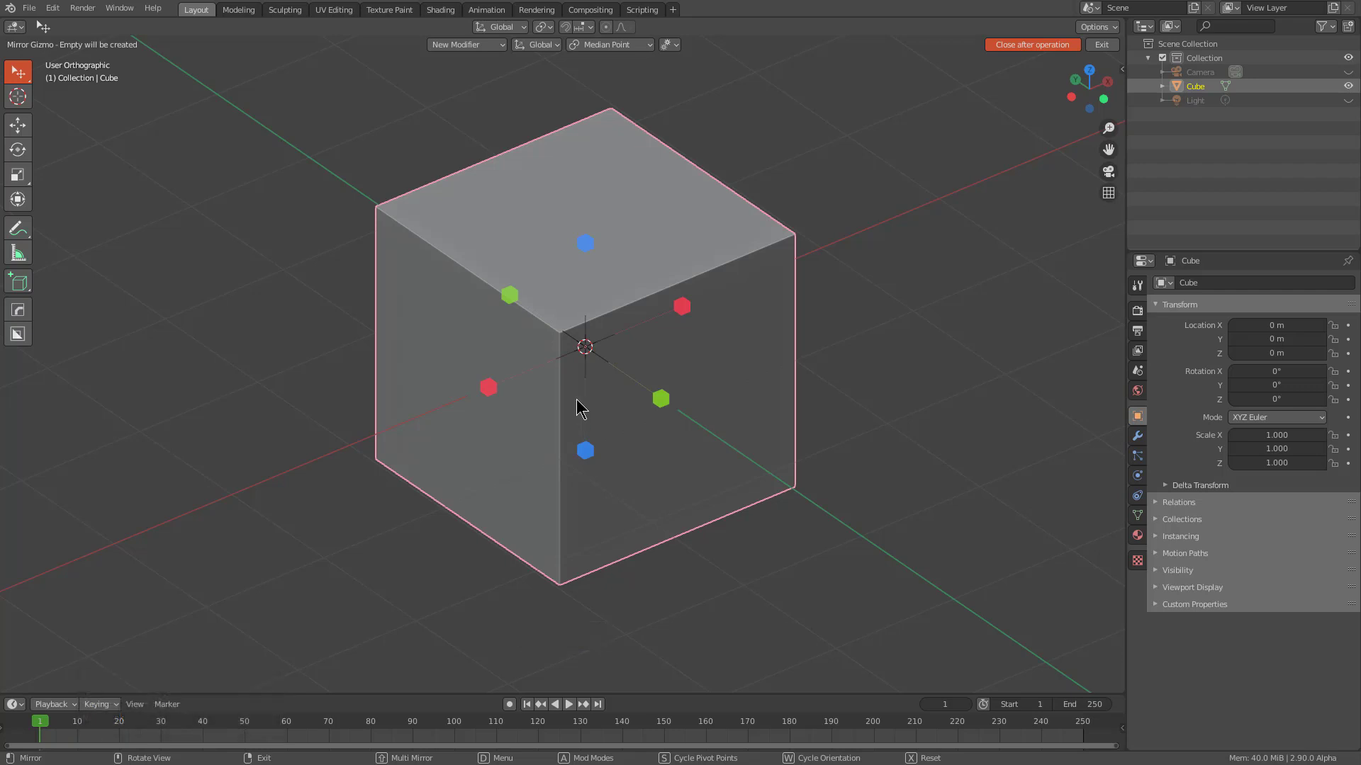
{"action": "key", "text": "x"}
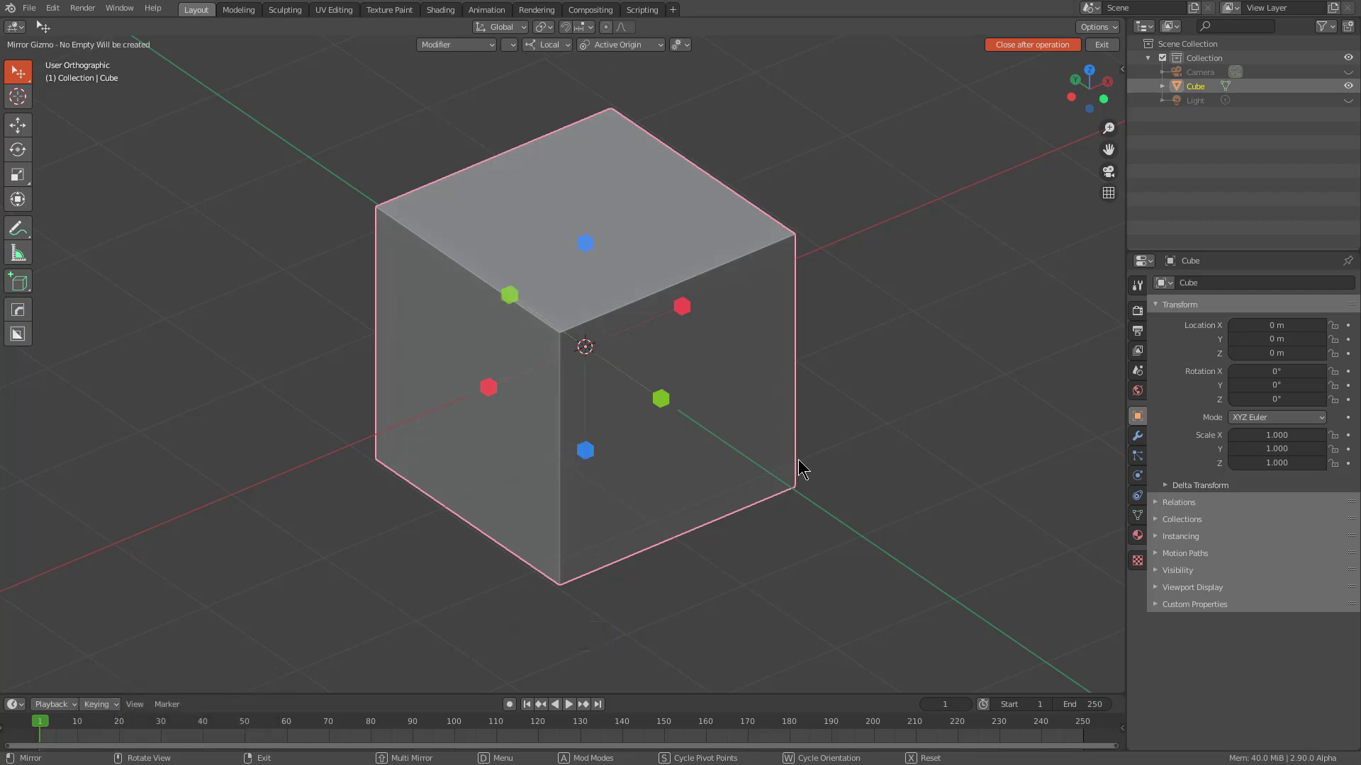
Cycle the mirror gizmo's orientation and pivot point to Global and Median Point, and reset them to the defaults
{"action": "key", "text": "w"}
{"action": "key", "text": "w"}
{"action": "key", "text": "w"}
{"action": "key", "text": "w"}
{"action": "key", "text": "w"}
{"action": "key", "text": "w"}
{"action": "key", "text": "w"}
{"action": "key", "text": "w"}
{"action": "key", "text": "w"}
{"action": "key", "text": "w"}
{"action": "key", "text": "w"}
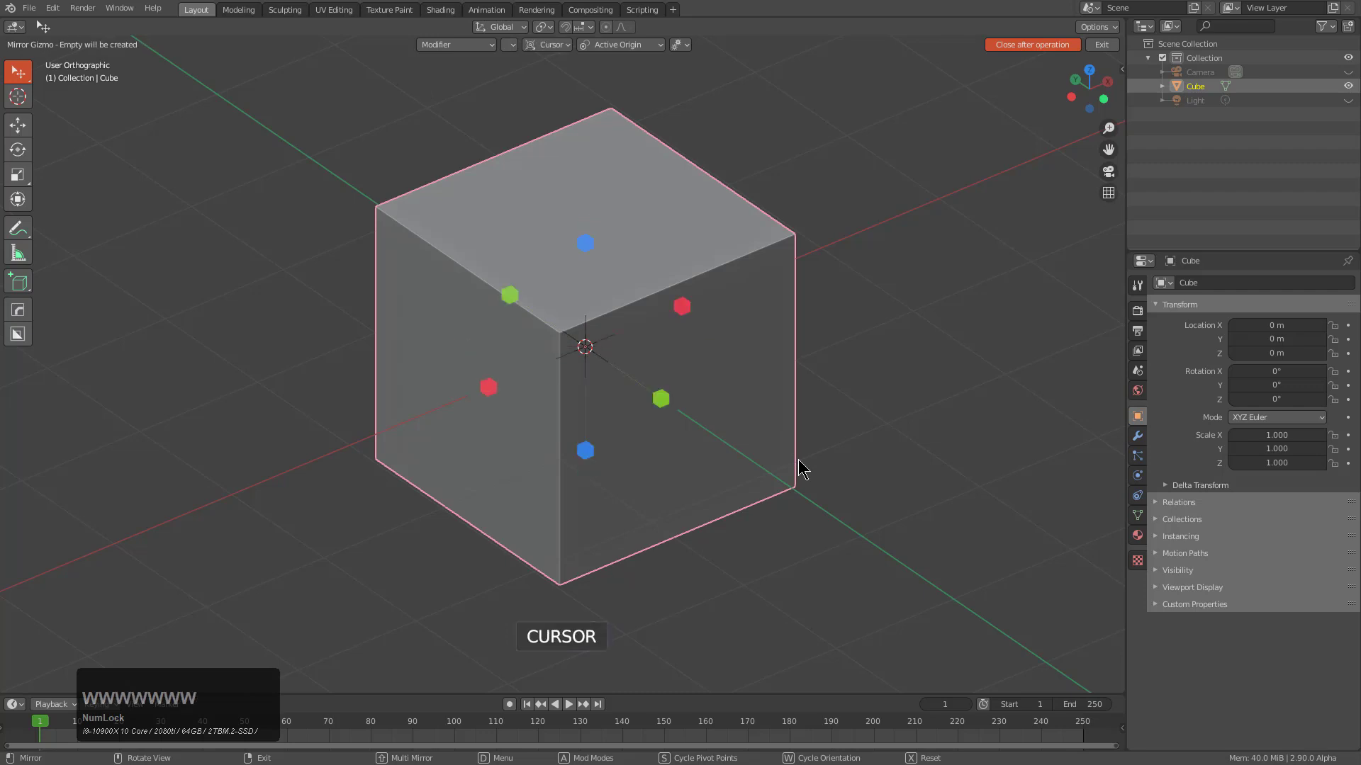
{"action": "key", "text": "s"}
{"action": "key", "text": "s"}
{"action": "key", "text": "s"}
{"action": "key", "text": "s"}
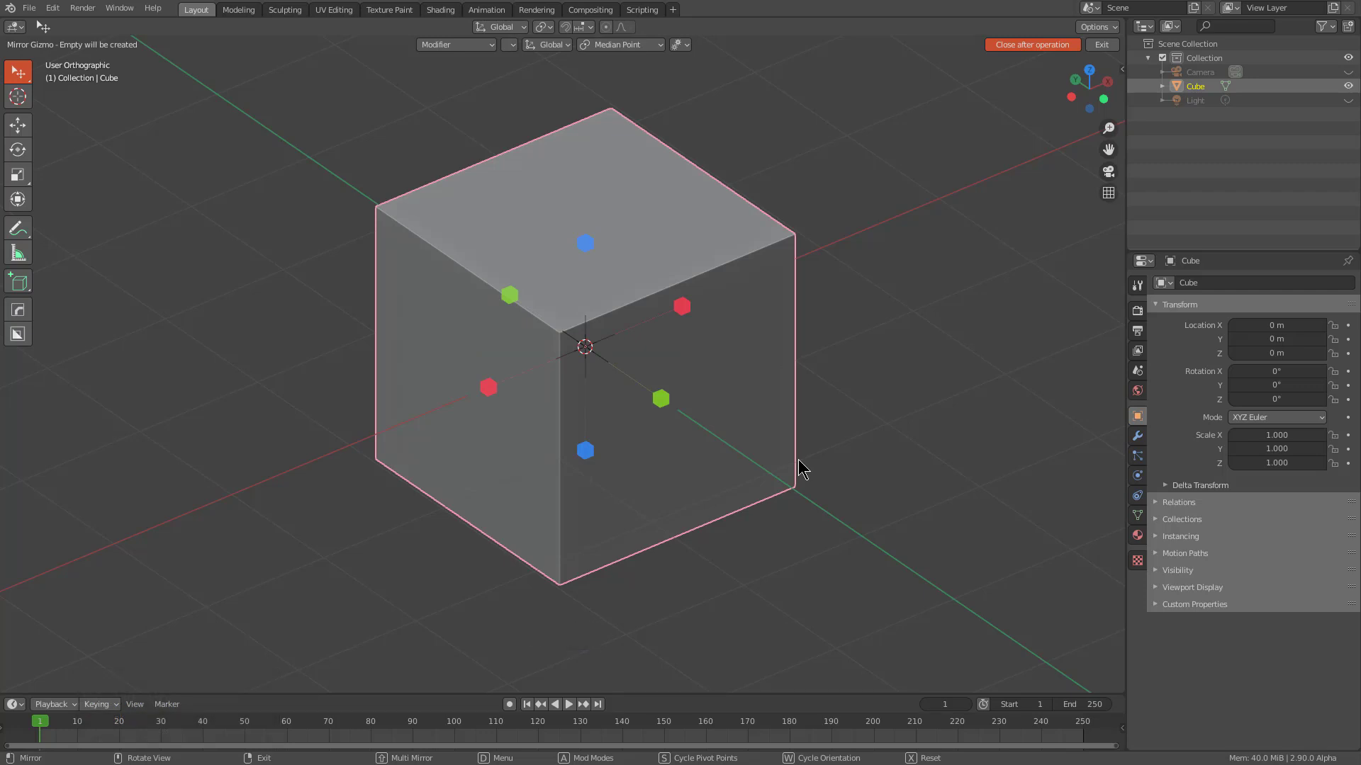
{"action": "key", "text": "x"}
Cycle the mirror gizmo's mode through Bisect&Modifier, Symmetry and New Modifier, ending on Modifier&Apply
{"action": "middle_click_drag", "start_coordinate": [723, 315], "coordinate": [726, 316]}
{"action": "key", "text": "d"}
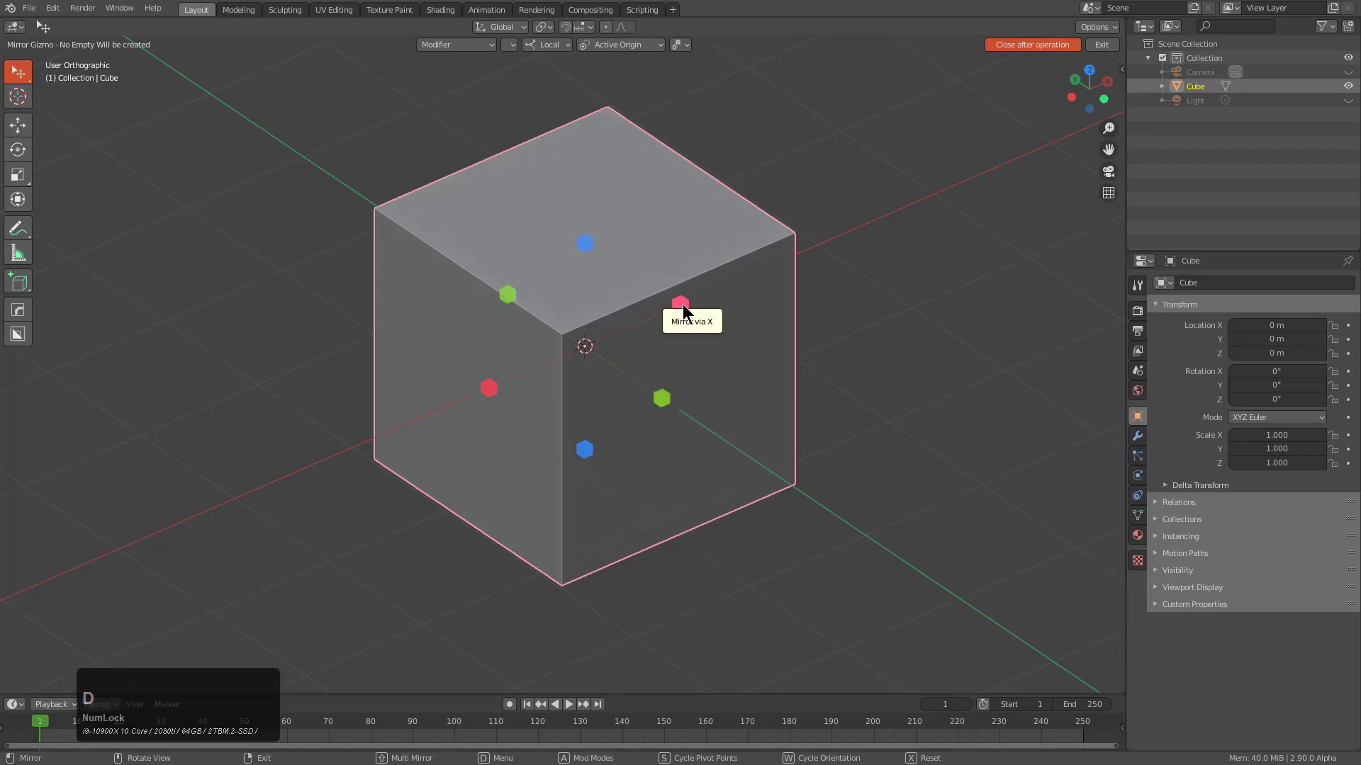
{"action": "scroll", "coordinate": [707, 260], "scroll_direction": "down", "scroll_amount": 5, "text": "alt"}
{"action": "scroll", "coordinate": [707, 260], "scroll_direction": "down", "scroll_amount": 5, "text": "alt"}
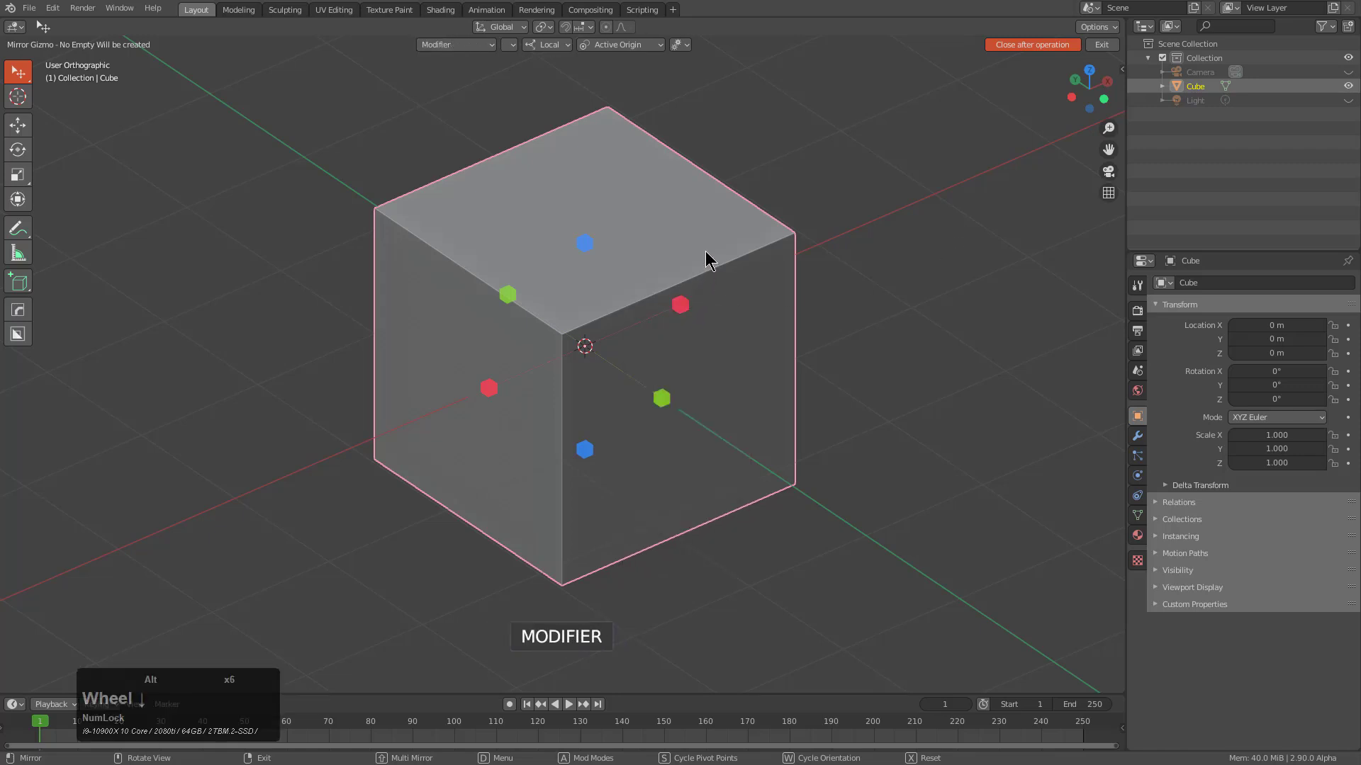
{"action": "scroll", "coordinate": [707, 256], "scroll_direction": "down", "scroll_amount": 2, "text": "alt"}
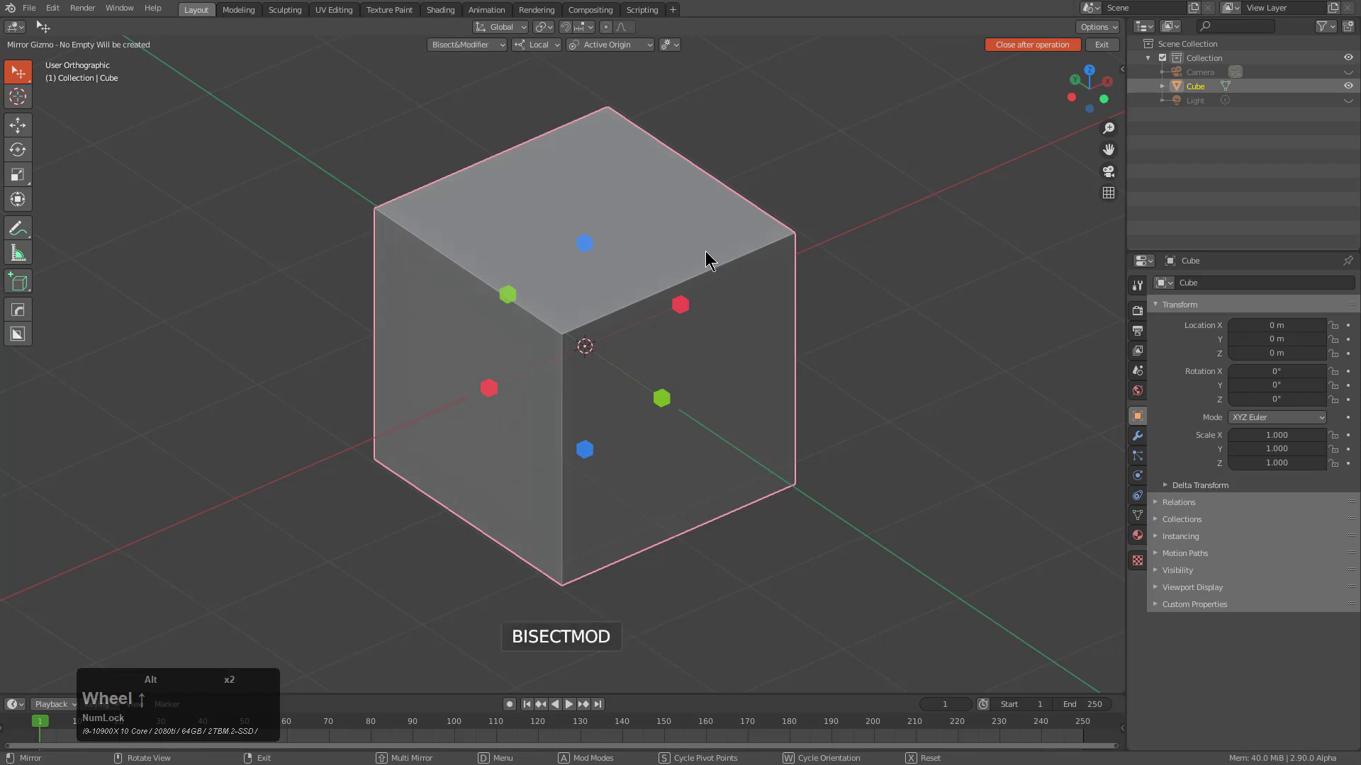
{"action": "scroll", "coordinate": [708, 250], "scroll_direction": "up", "scroll_amount": 2, "text": "alt"}
{"action": "scroll", "coordinate": [708, 252], "scroll_direction": "up", "scroll_amount": 8, "text": "alt"}
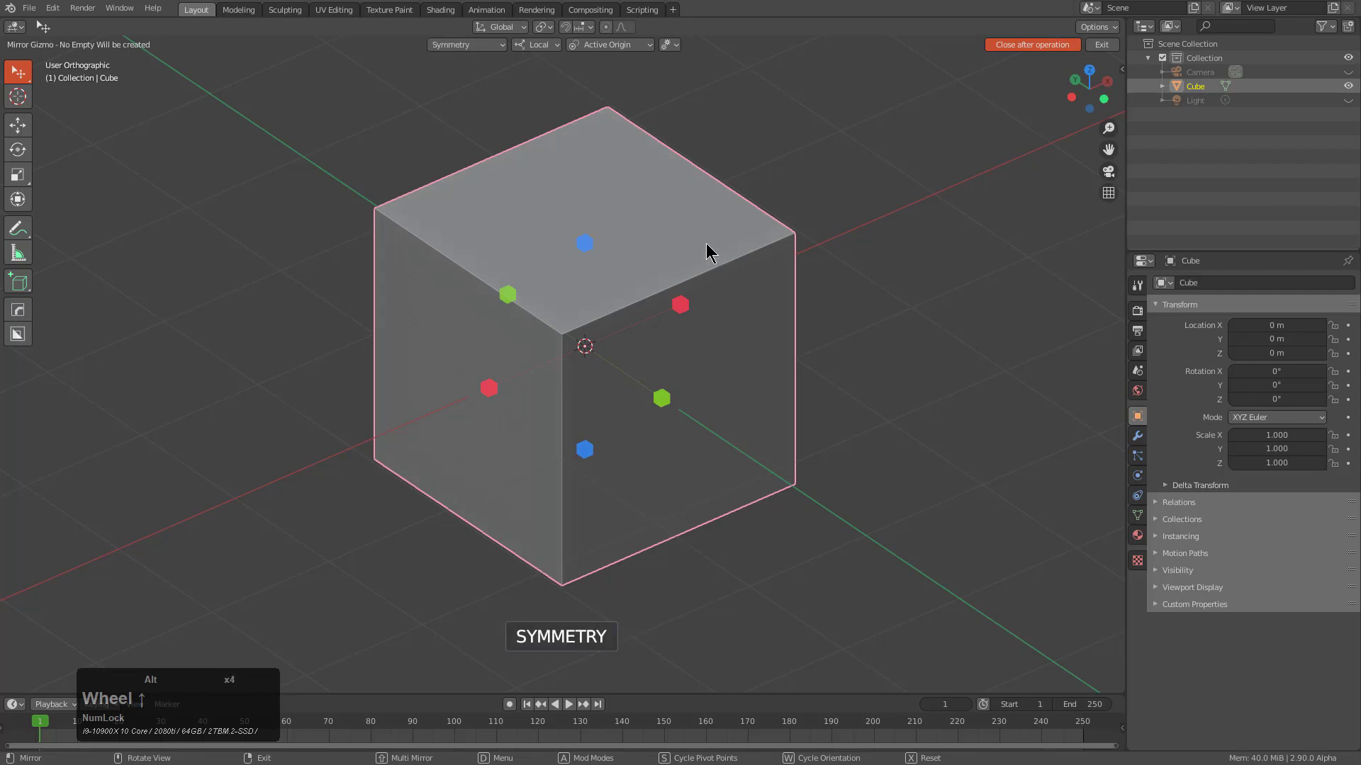
{"action": "scroll", "coordinate": [706, 253], "scroll_direction": "up", "scroll_amount": 7, "text": "alt"}
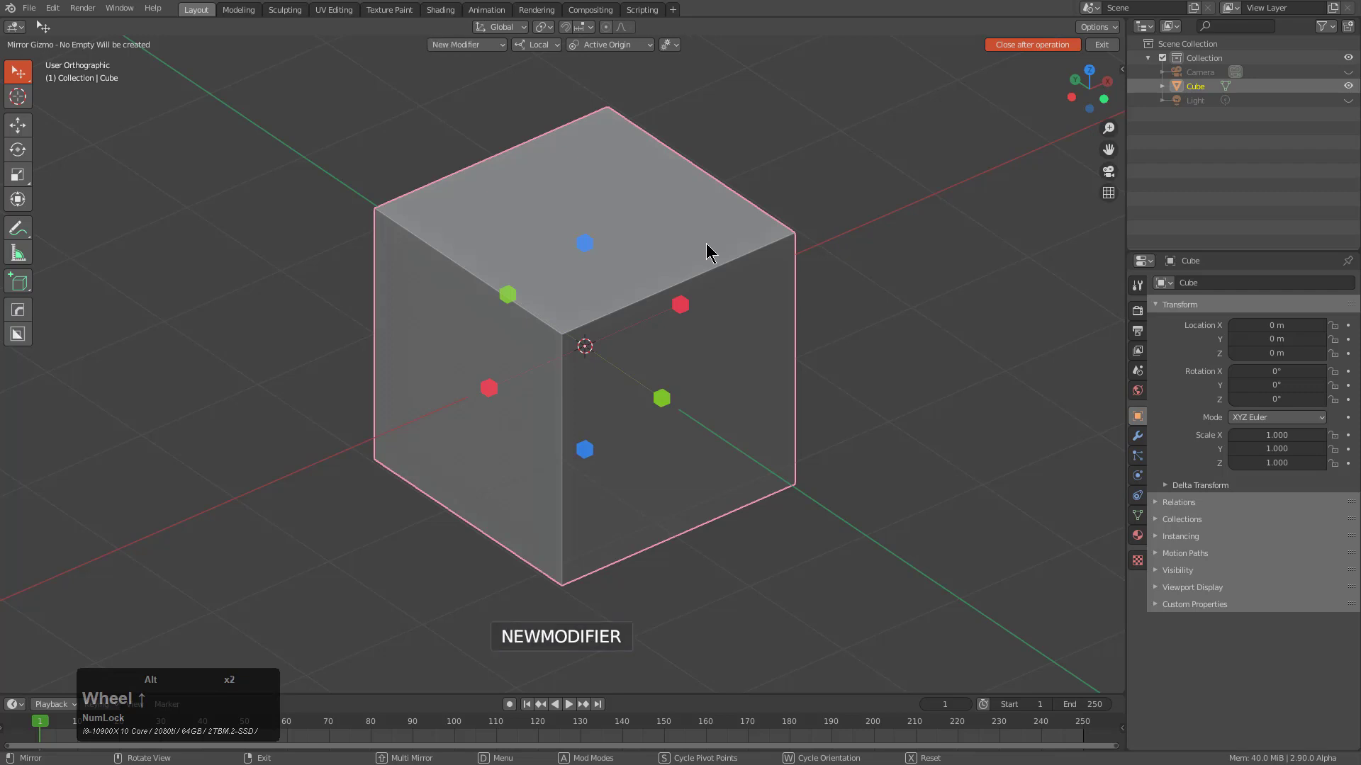
{"action": "scroll", "coordinate": [707, 253], "scroll_direction": "up", "scroll_amount": 1, "text": "alt"}
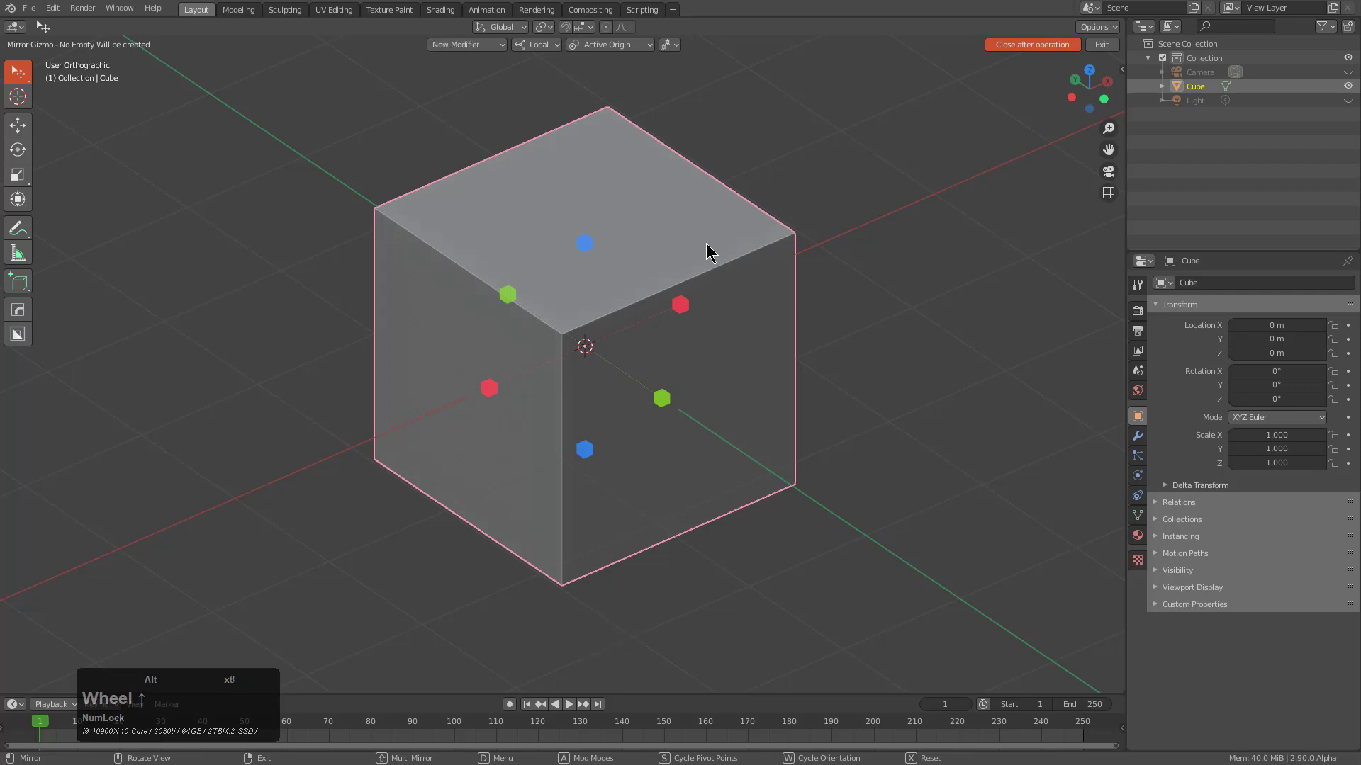
{"action": "scroll", "coordinate": [707, 253], "scroll_direction": "down", "scroll_amount": 1, "text": "alt"}
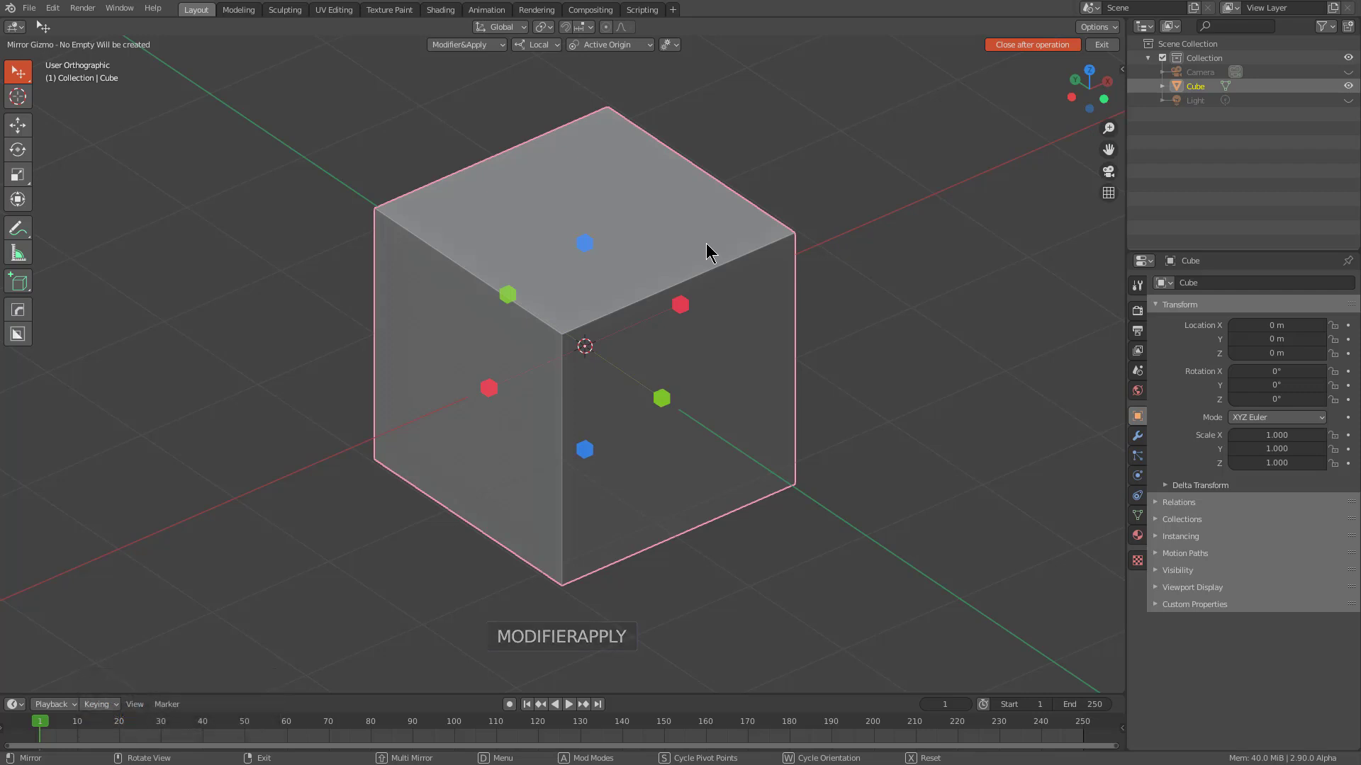
Cycle through the mirror gizmo's modes again back to Modifier and exit the gizmo without mirroring
{"action": "scroll", "coordinate": [707, 253], "scroll_direction": "down", "scroll_amount": 1, "text": "ctrl"}
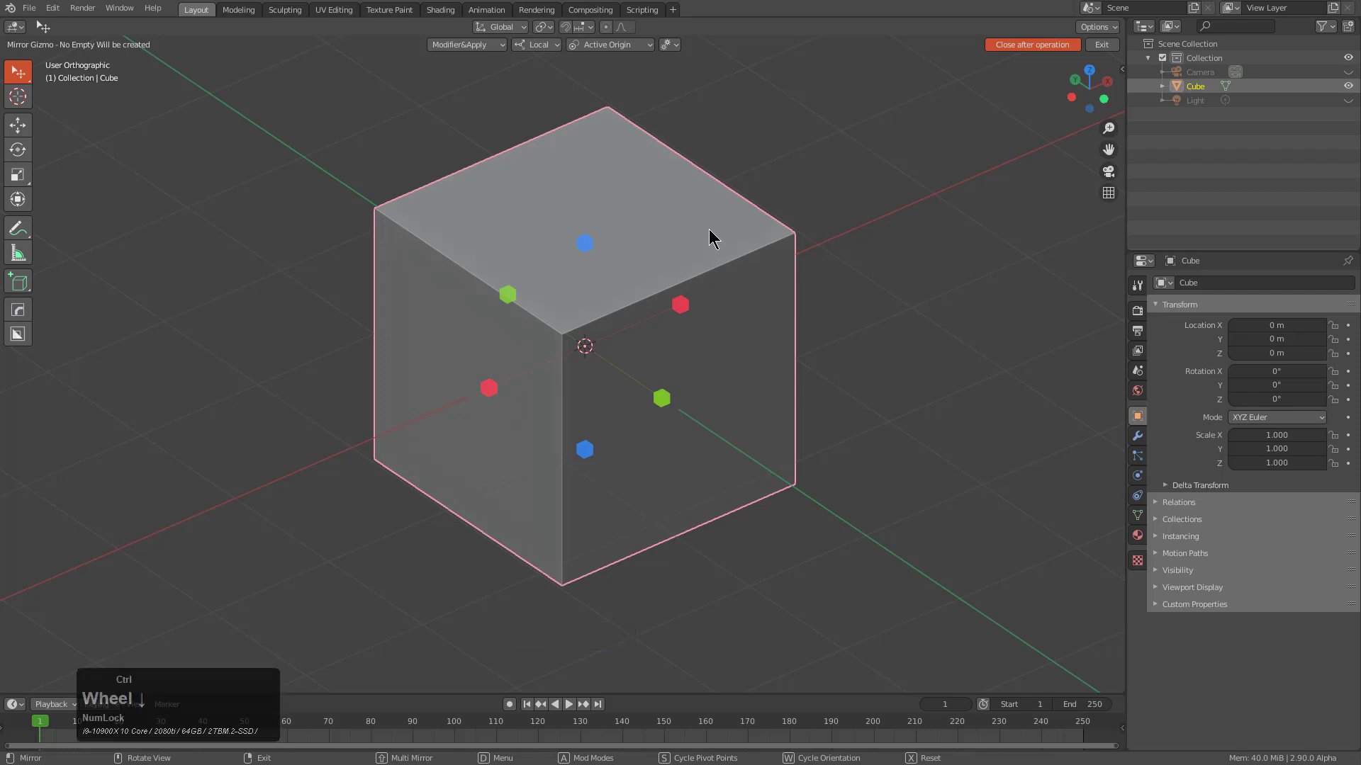
{"action": "scroll", "coordinate": [709, 228], "scroll_direction": "down", "scroll_amount": 4, "text": "ctrl"}
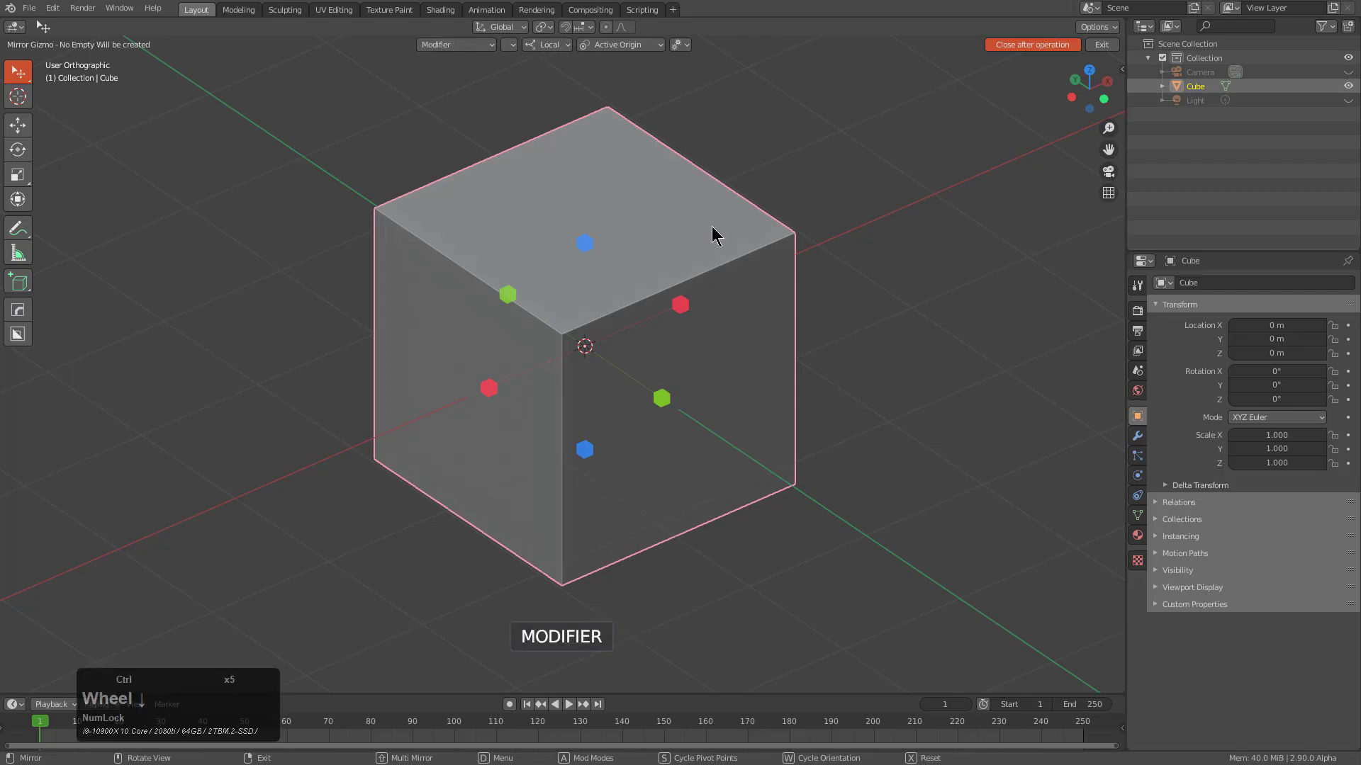
{"action": "scroll", "coordinate": [712, 226], "scroll_direction": "down", "scroll_amount": 1, "text": "ctrl"}
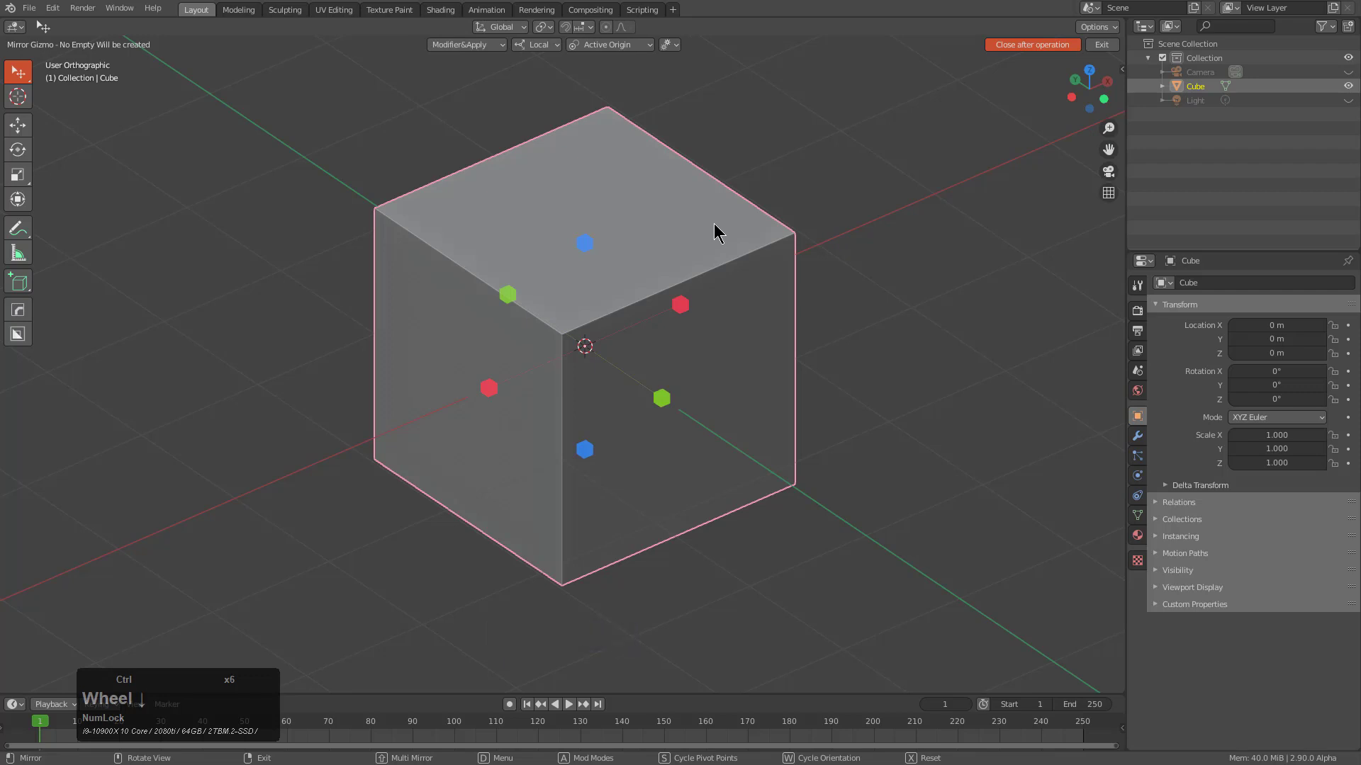
{"action": "scroll", "coordinate": [714, 231], "scroll_direction": "down", "scroll_amount": 1, "text": "ctrl"}
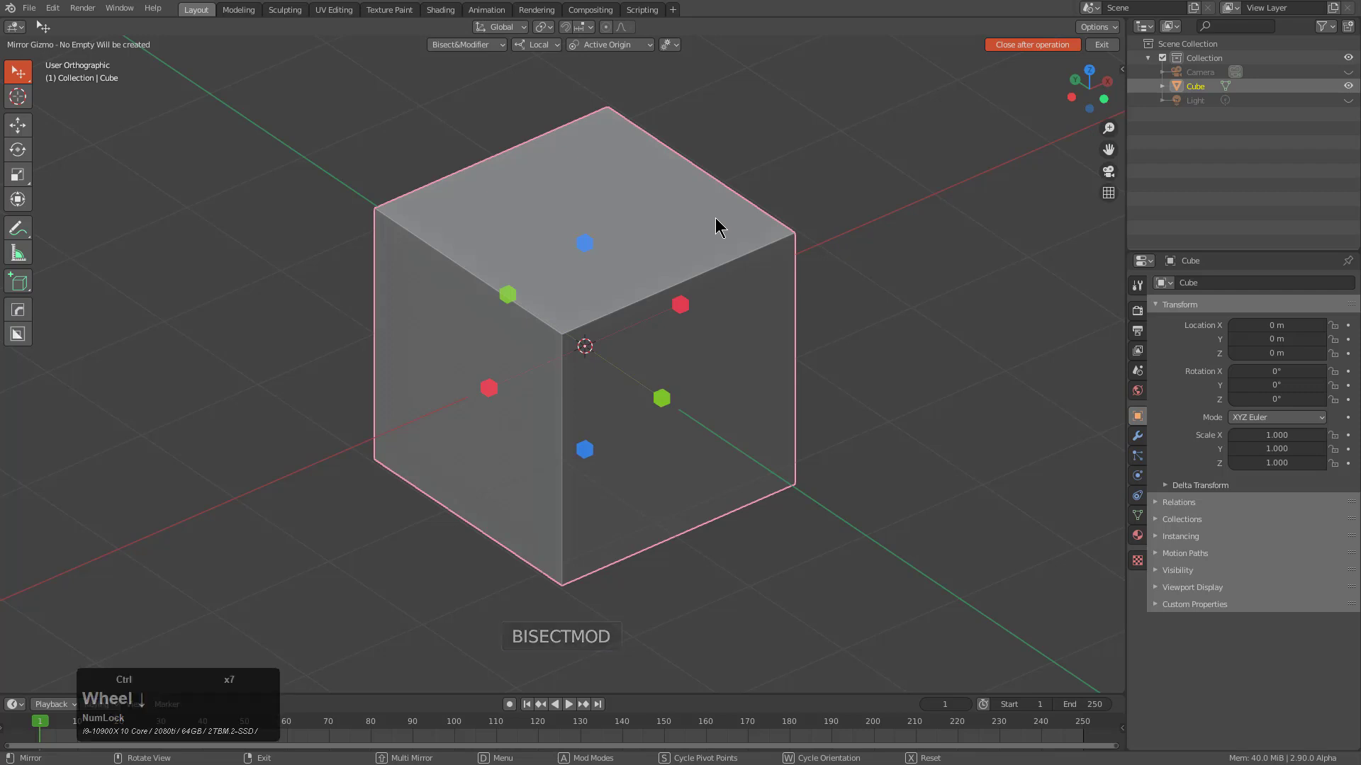
{"action": "scroll", "coordinate": [715, 227], "scroll_direction": "down", "scroll_amount": 1, "text": "ctrl"}
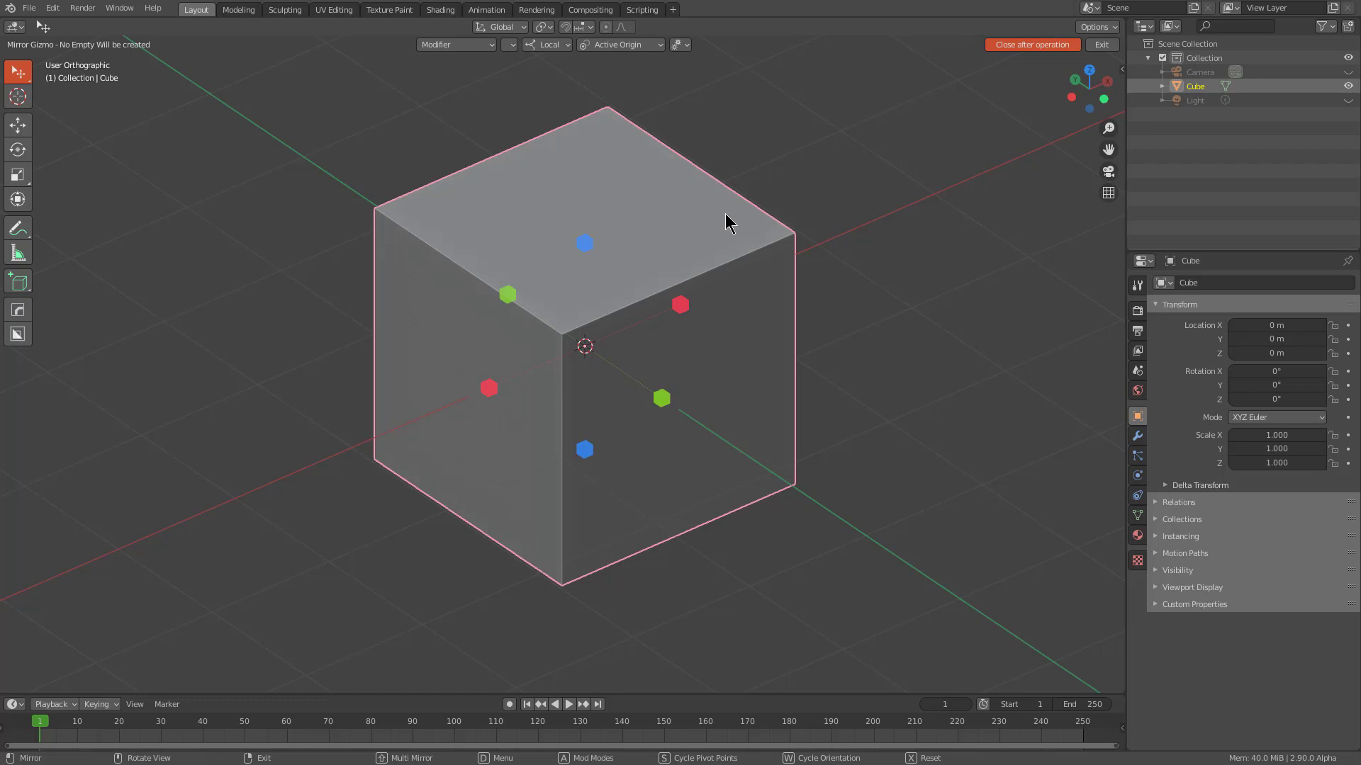
{"action": "right_click", "coordinate": [728, 223]}
In Edit Mode, bevel one upper edge of the cube into a rounded corner with 9 segments
{"action": "key", "text": "Tab"}
{"action": "scroll", "coordinate": [586, 258], "scroll_direction": "up", "scroll_amount": 3}
{"action": "left_click", "coordinate": [517, 278]}
{"action": "key", "text": "ctrl+b"}
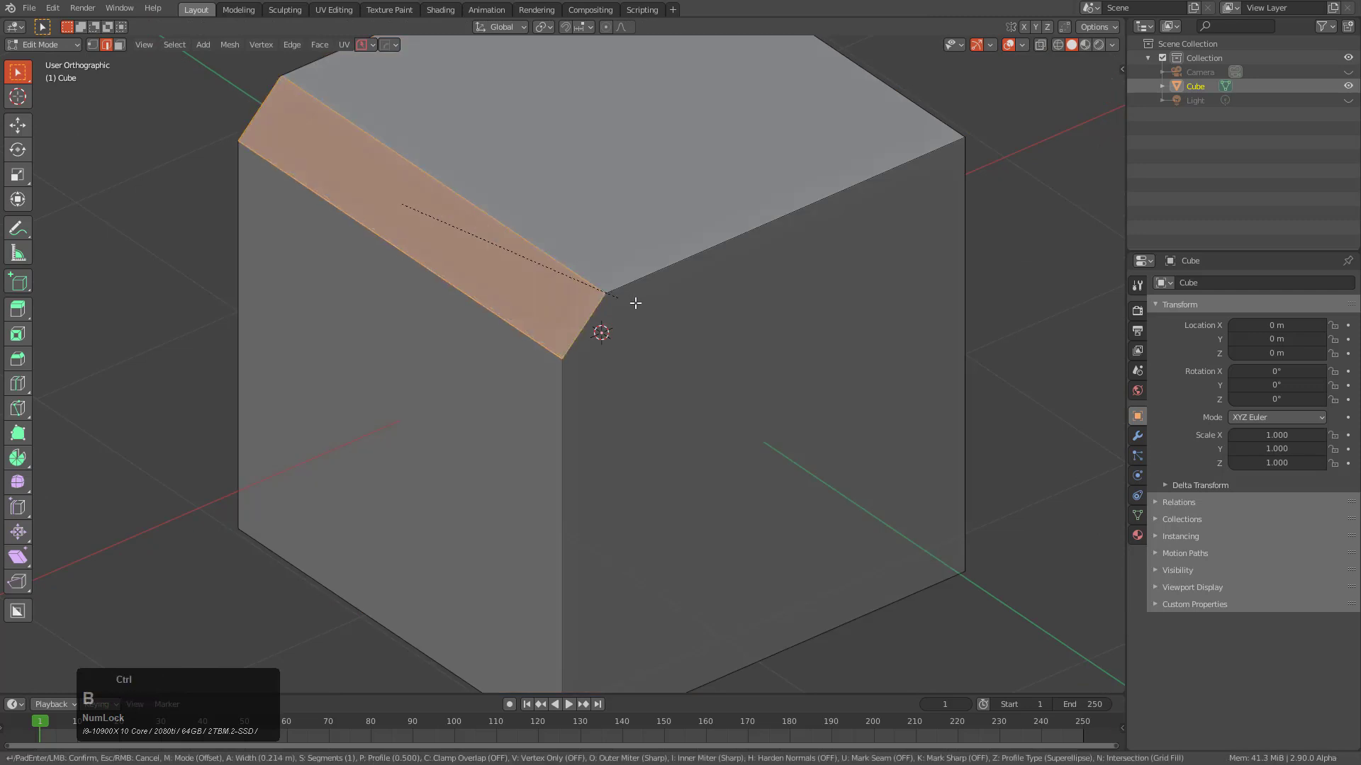
{"action": "scroll", "coordinate": [681, 316], "scroll_direction": "up", "scroll_amount": 8}
{"action": "left_click", "coordinate": [638, 307]}
Mirror the beveled cube across the X axis with the mirror gizmo in Modifier&Apply mode
{"action": "key", "text": "x"}
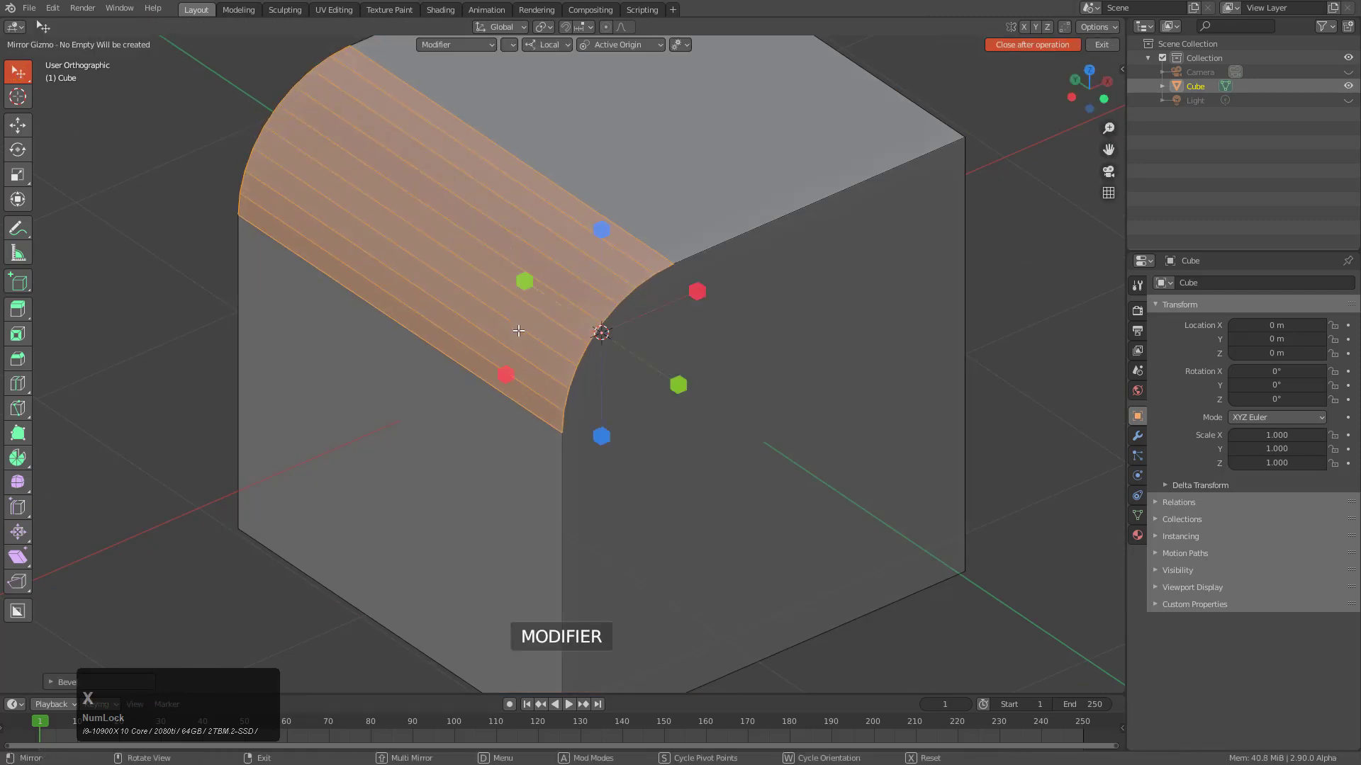
{"action": "scroll", "coordinate": [621, 310], "scroll_direction": "down", "scroll_amount": 1, "text": "ctrl"}
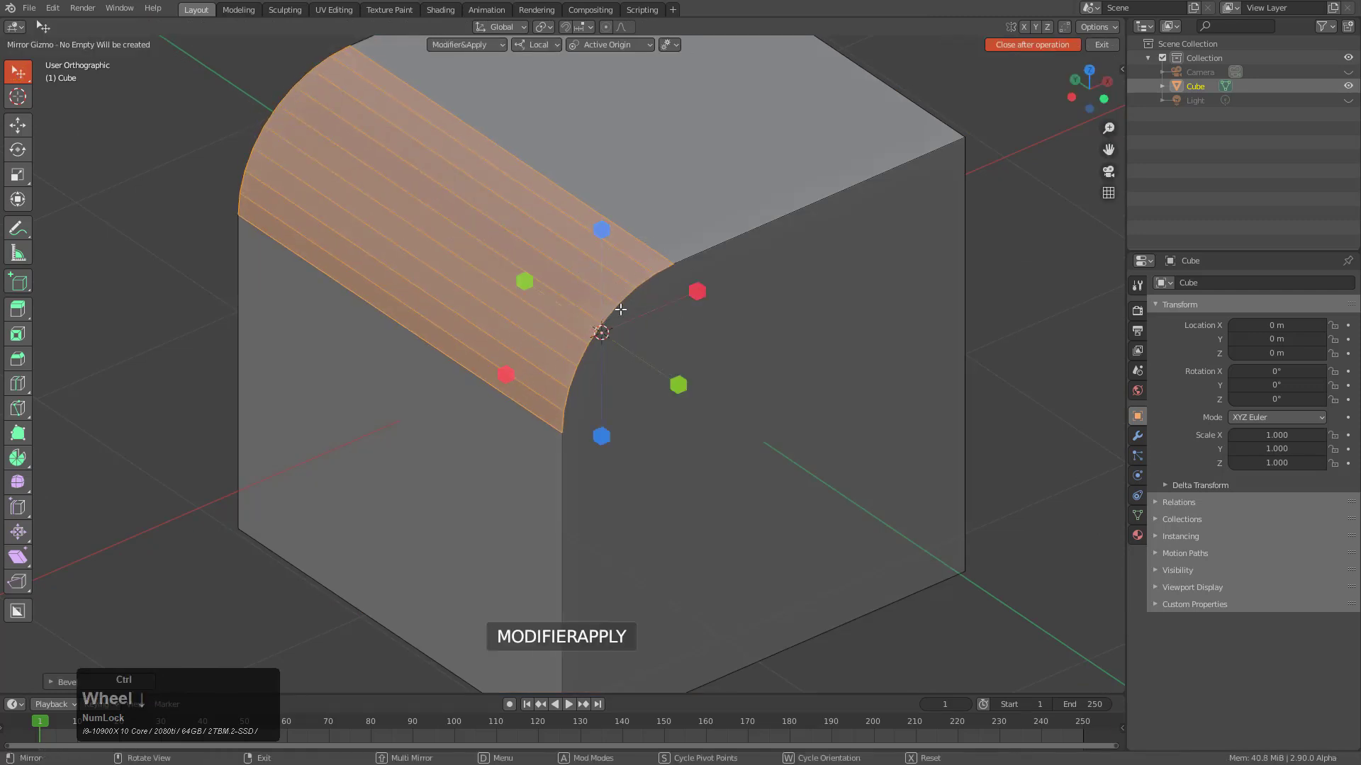
{"action": "scroll", "coordinate": [621, 310], "scroll_direction": "down", "scroll_amount": 3, "text": "ctrl"}
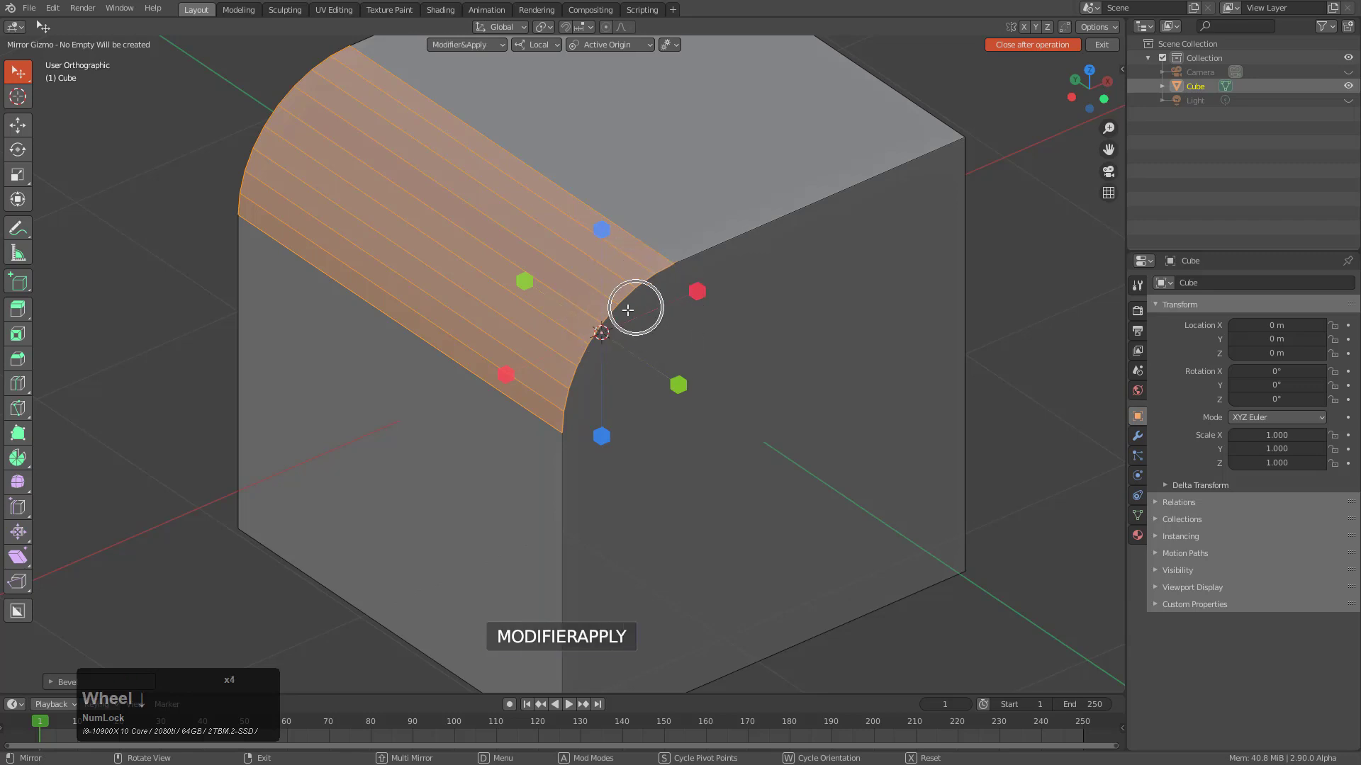
{"action": "left_click", "coordinate": [506, 374]}
Select the arched outline of the front face, including both vertical edges, and bevel it with 9 segments
{"action": "middle_click_drag", "start_coordinate": [649, 343], "coordinate": [635, 392]}
{"action": "left_click", "coordinate": [506, 513]}
{"action": "left_click", "coordinate": [704, 296], "text": "ctrl"}
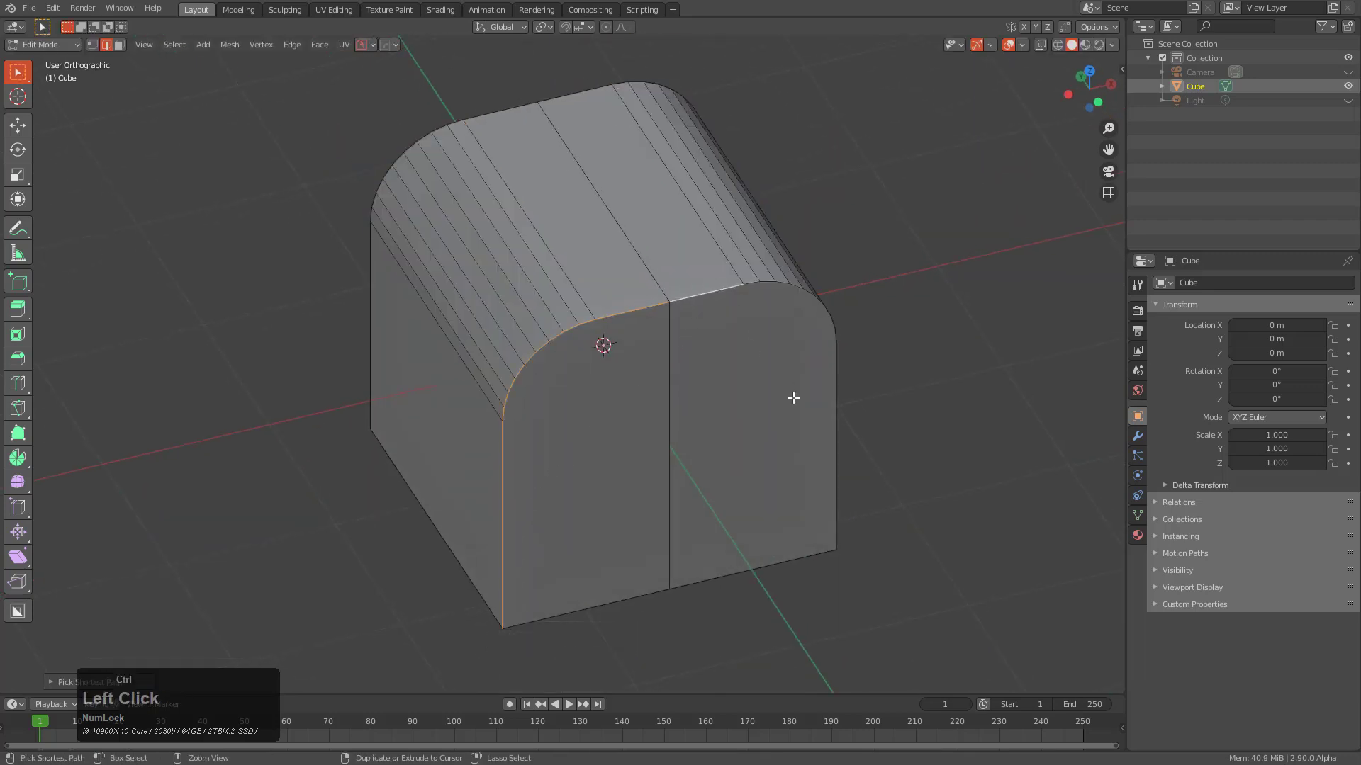
{"action": "double_click", "coordinate": [819, 435]}
{"action": "scroll", "coordinate": [762, 341], "scroll_direction": "up", "scroll_amount": 2}
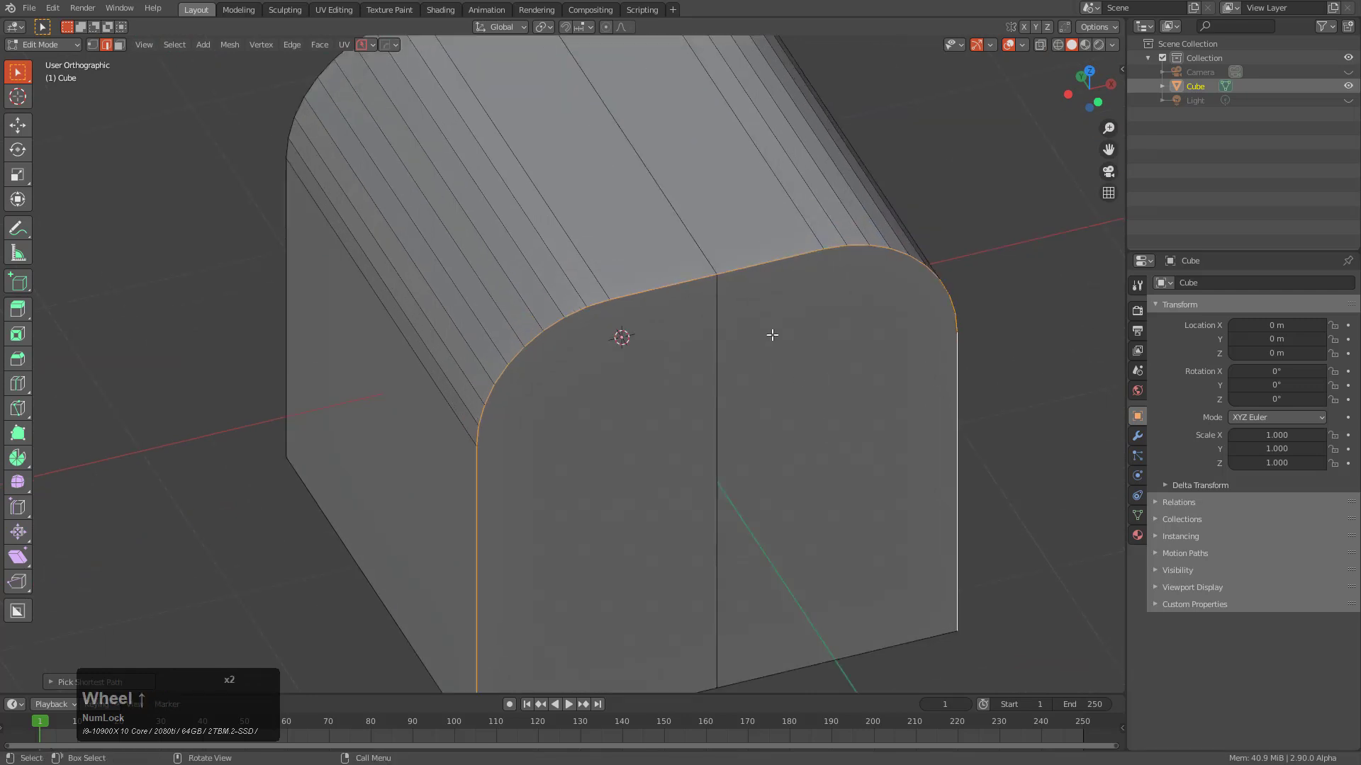
{"action": "key", "text": "ctrl+b"}
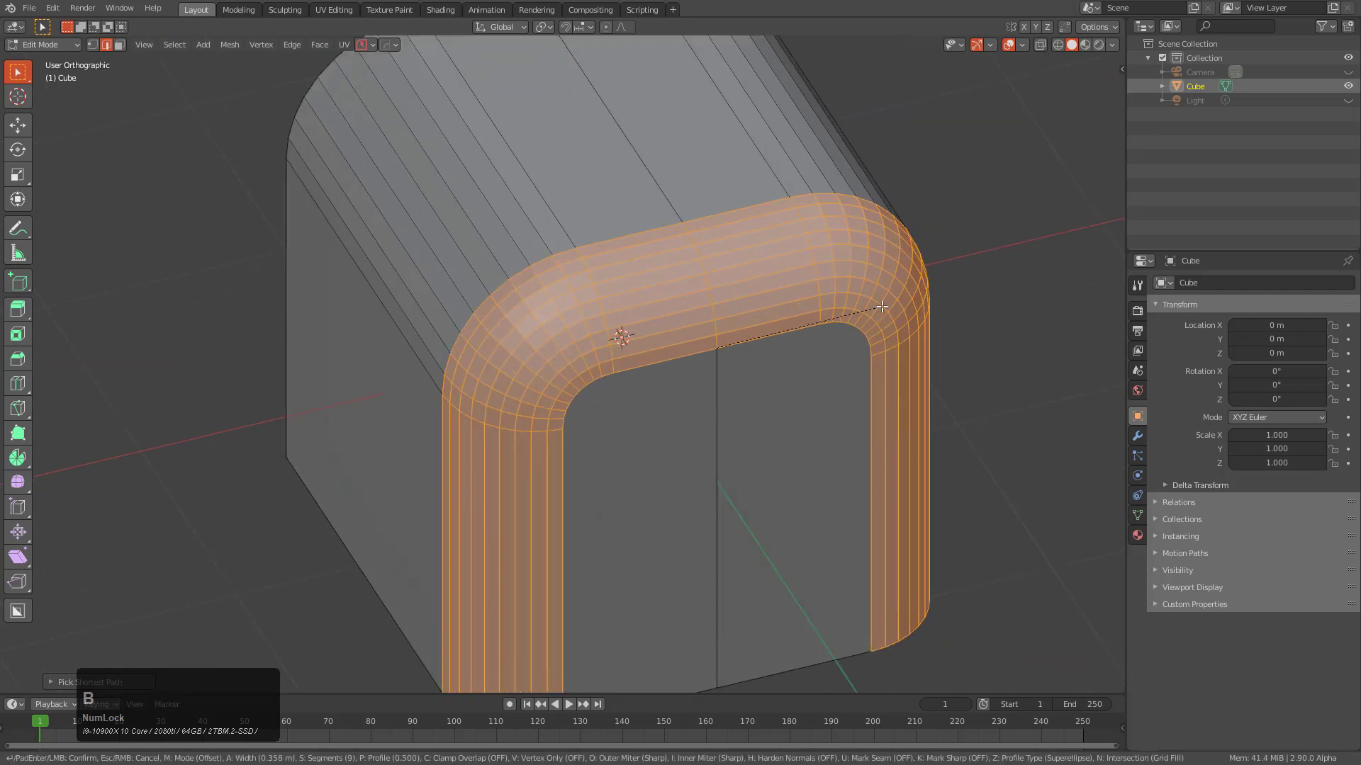
{"action": "left_click", "coordinate": [893, 299]}
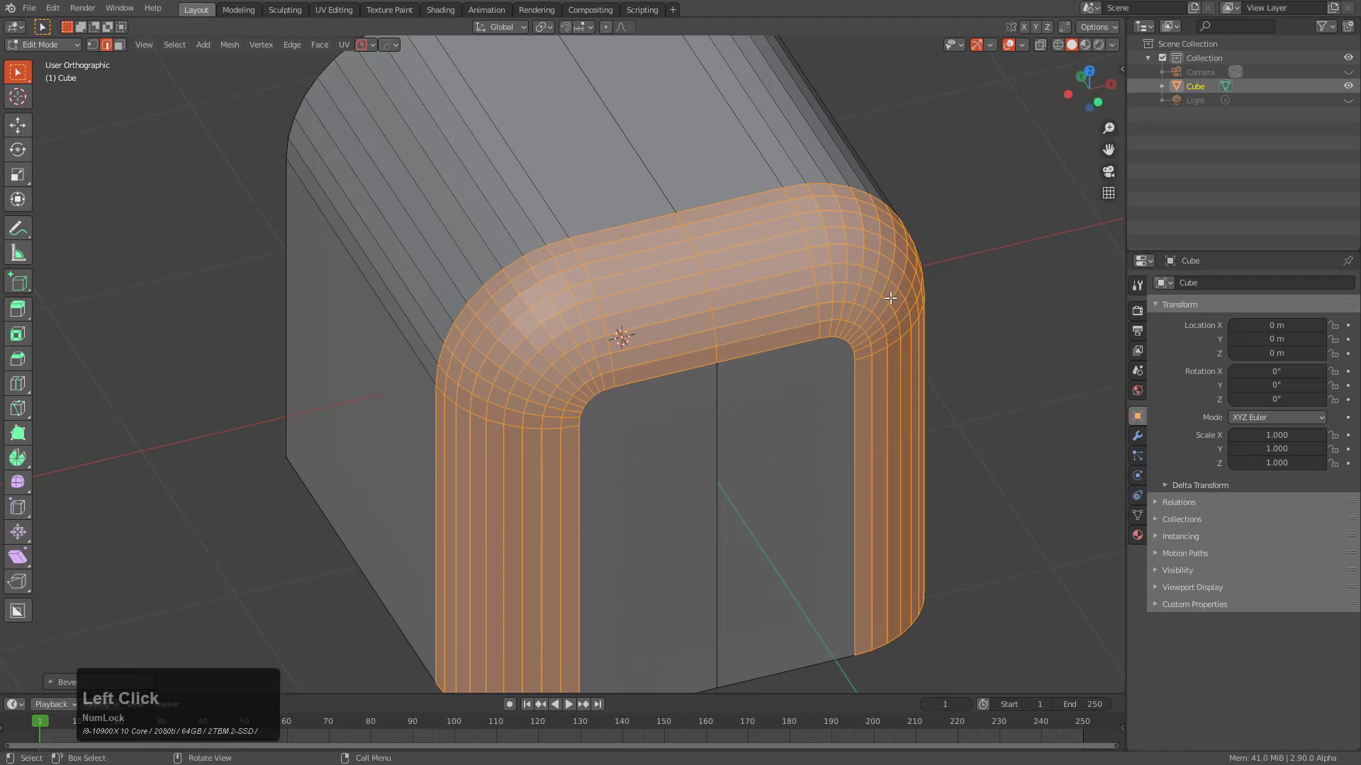
Return to Object Mode and apply the HOps Sharpen operation to the cube
{"action": "key", "text": "Tab"}
{"action": "key", "text": "q"}
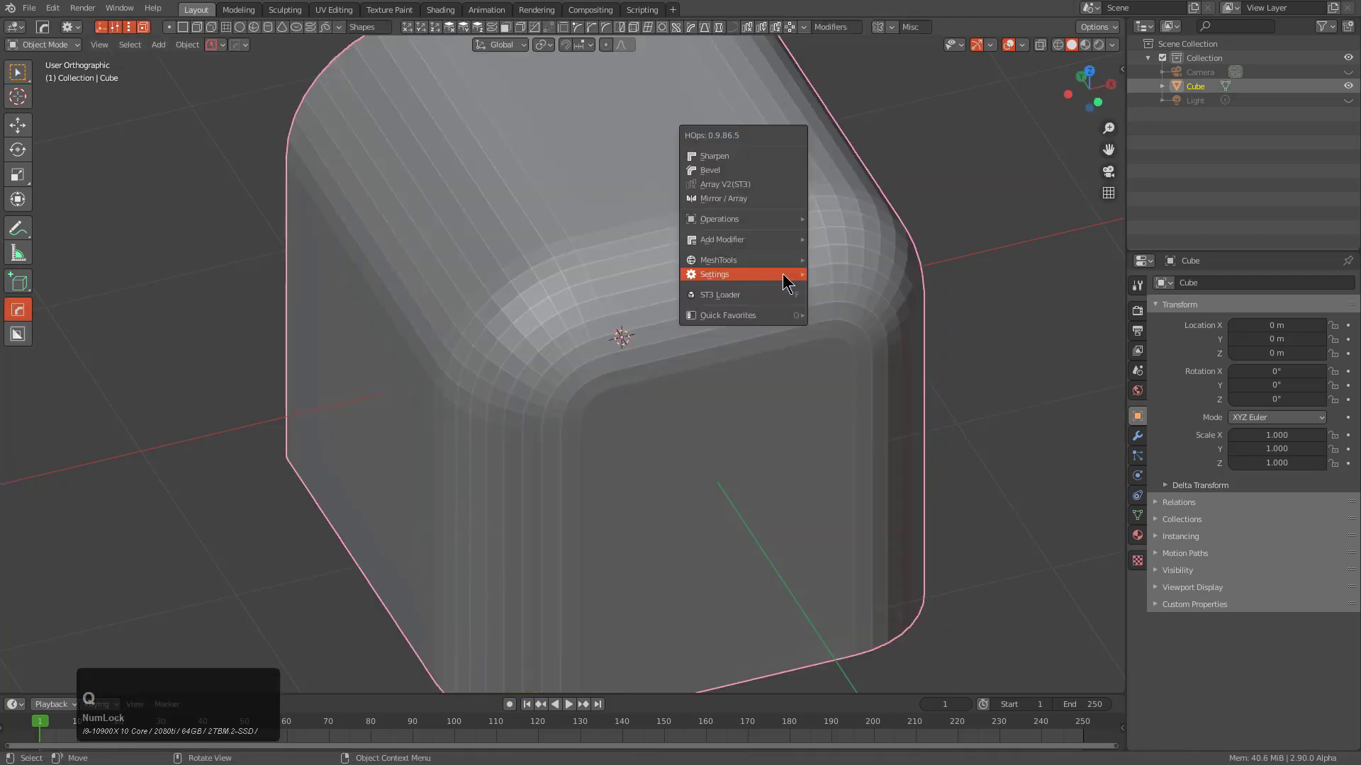
{"action": "left_click", "coordinate": [754, 152]}
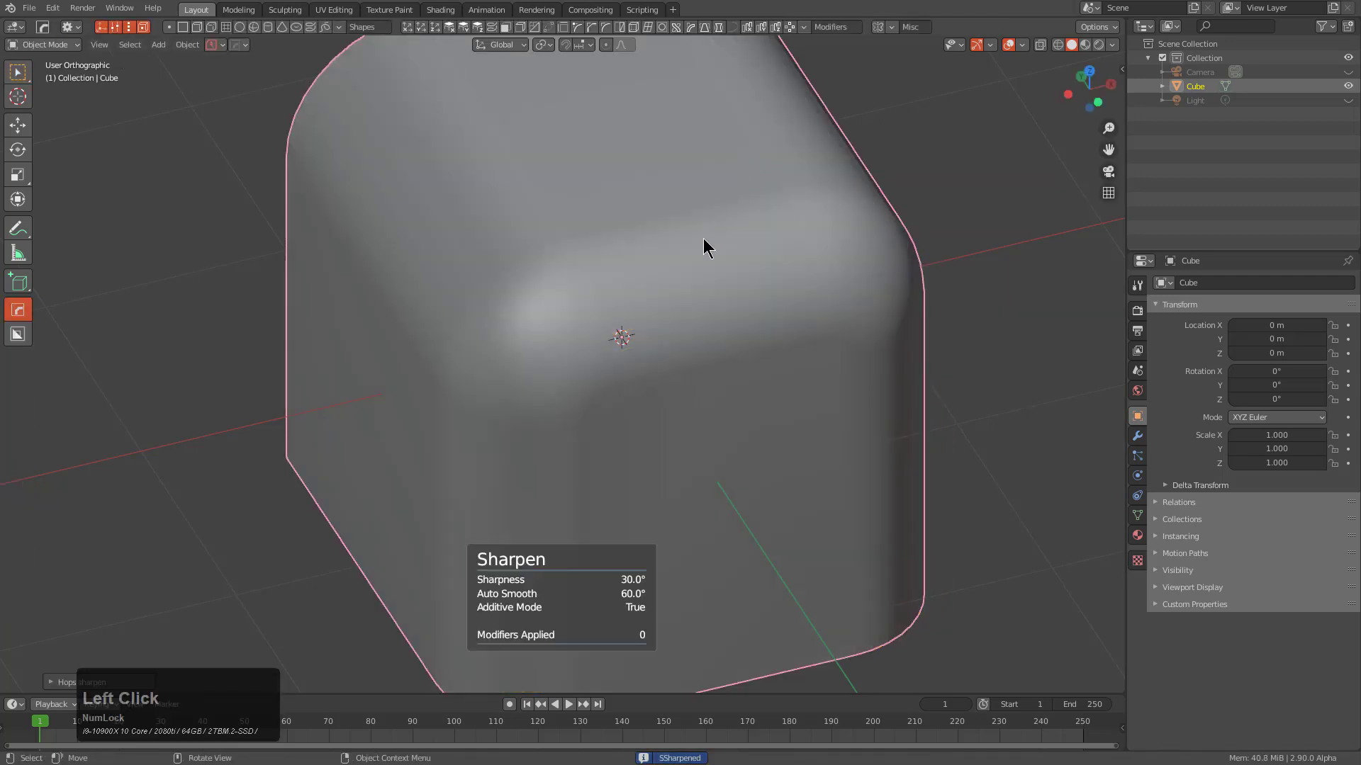
Switch the mirror gizmo's mode to Symmetry and mirror the cube across the X axis
{"action": "key", "text": "alt+x"}
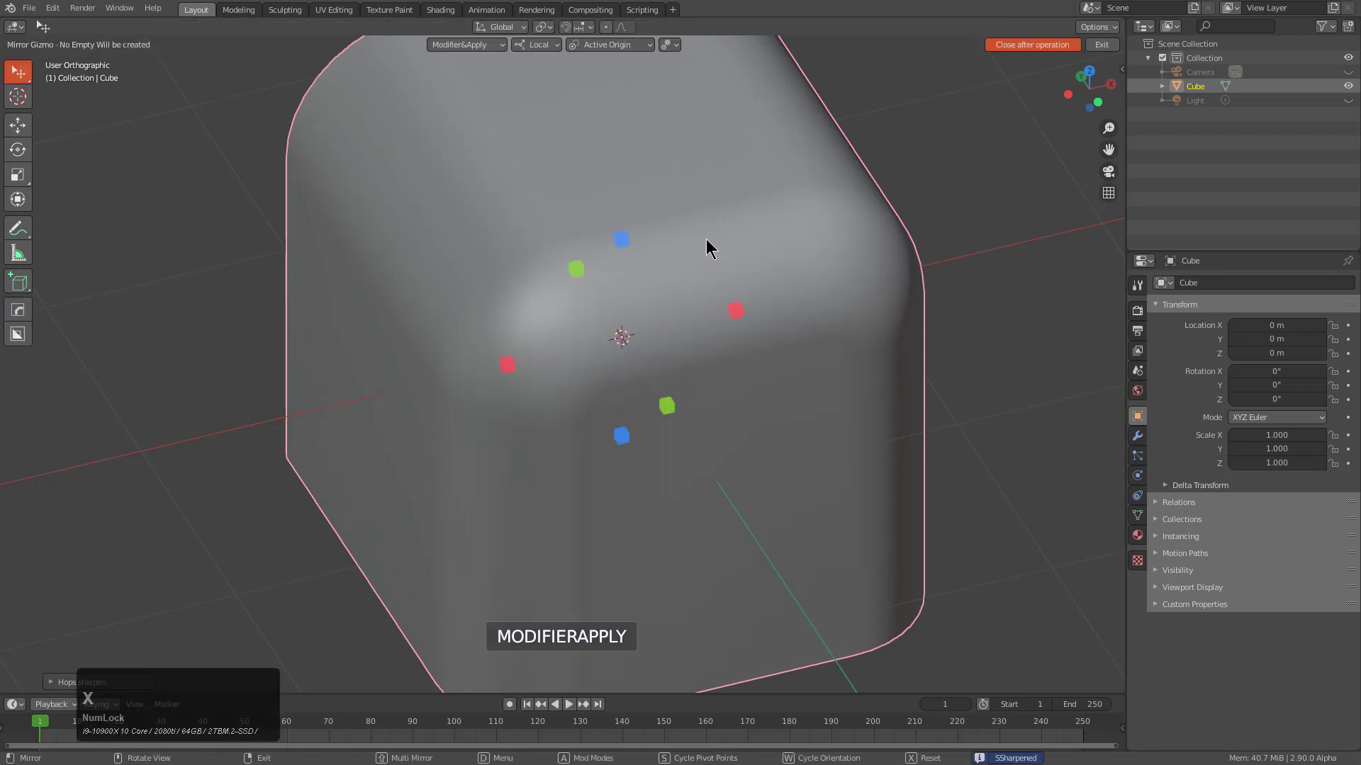
{"action": "key", "text": "d"}
{"action": "left_click", "coordinate": [662, 322]}
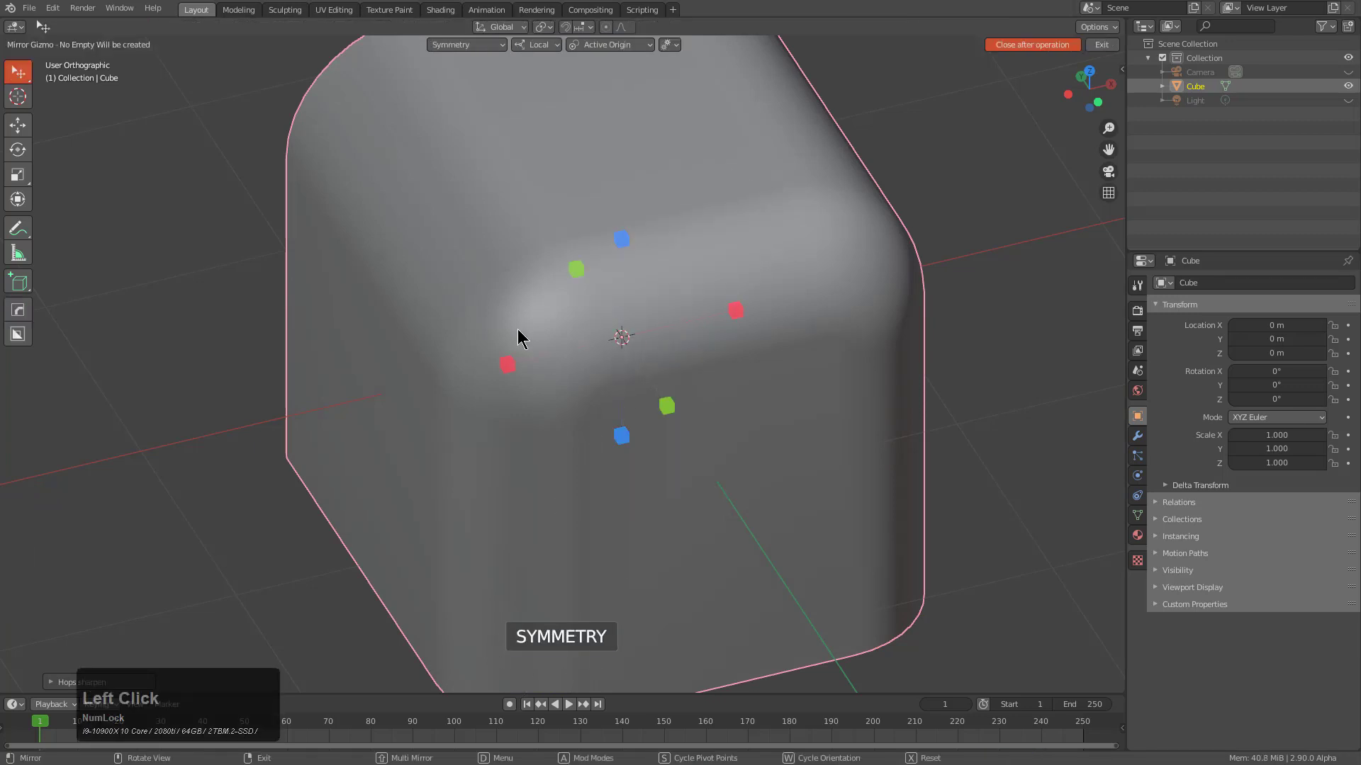
{"action": "left_click", "coordinate": [506, 365]}
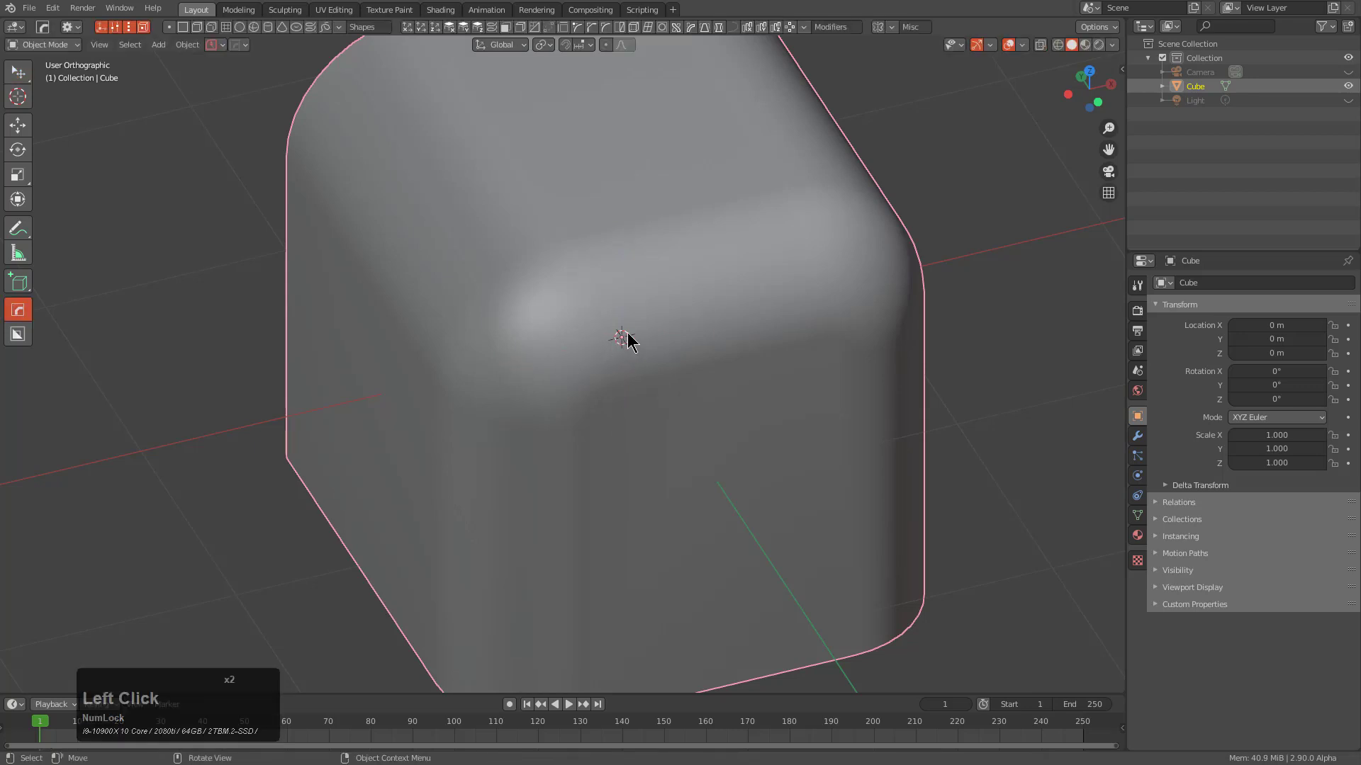
In Edit Mode, mirror the mesh across the Y and Z axes with the mirror gizmo in Symmetry mode
{"action": "key", "text": "Tab"}
{"action": "middle_click_drag", "start_coordinate": [635, 329], "coordinate": [673, 326]}
{"action": "key", "text": "alt+x"}
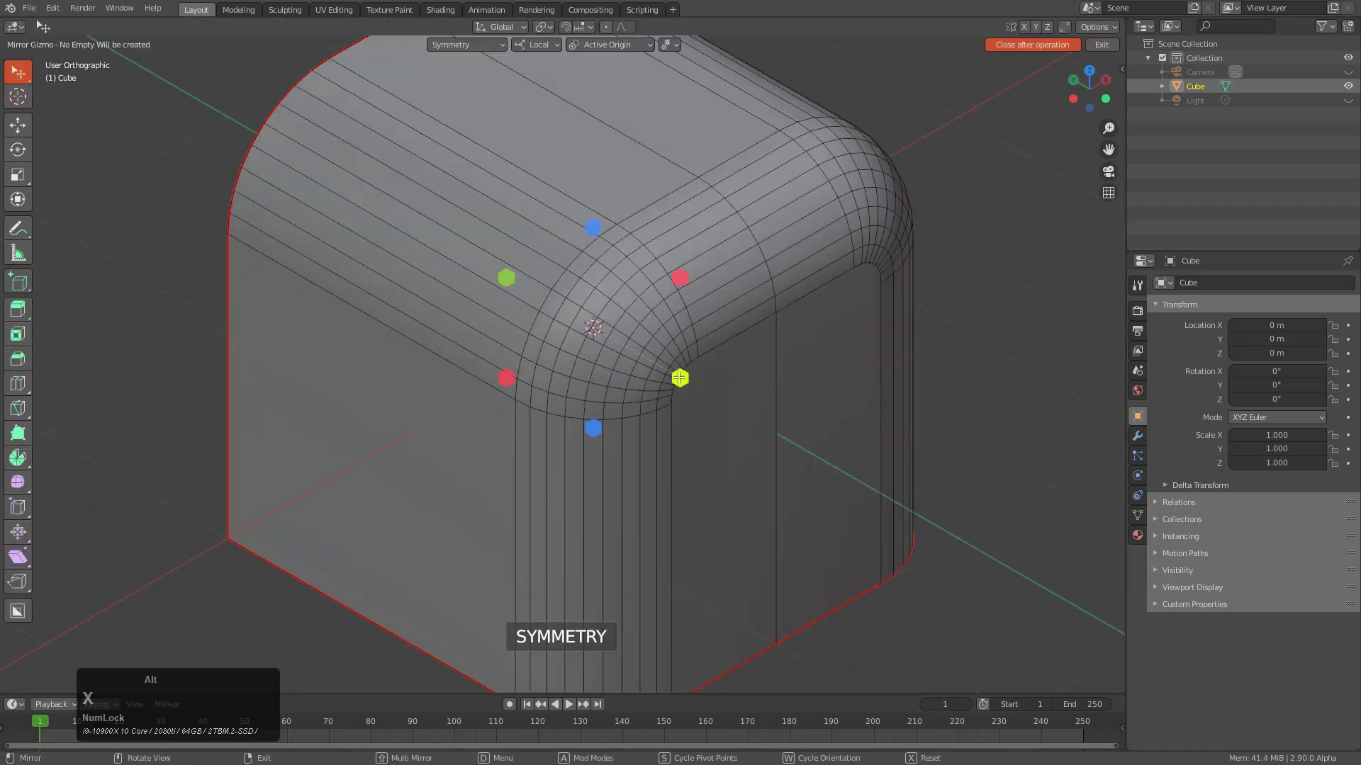
{"action": "left_click", "coordinate": [682, 374]}
{"action": "middle_click_drag", "start_coordinate": [406, 237], "coordinate": [420, 207]}
{"action": "key", "text": "alt+x"}
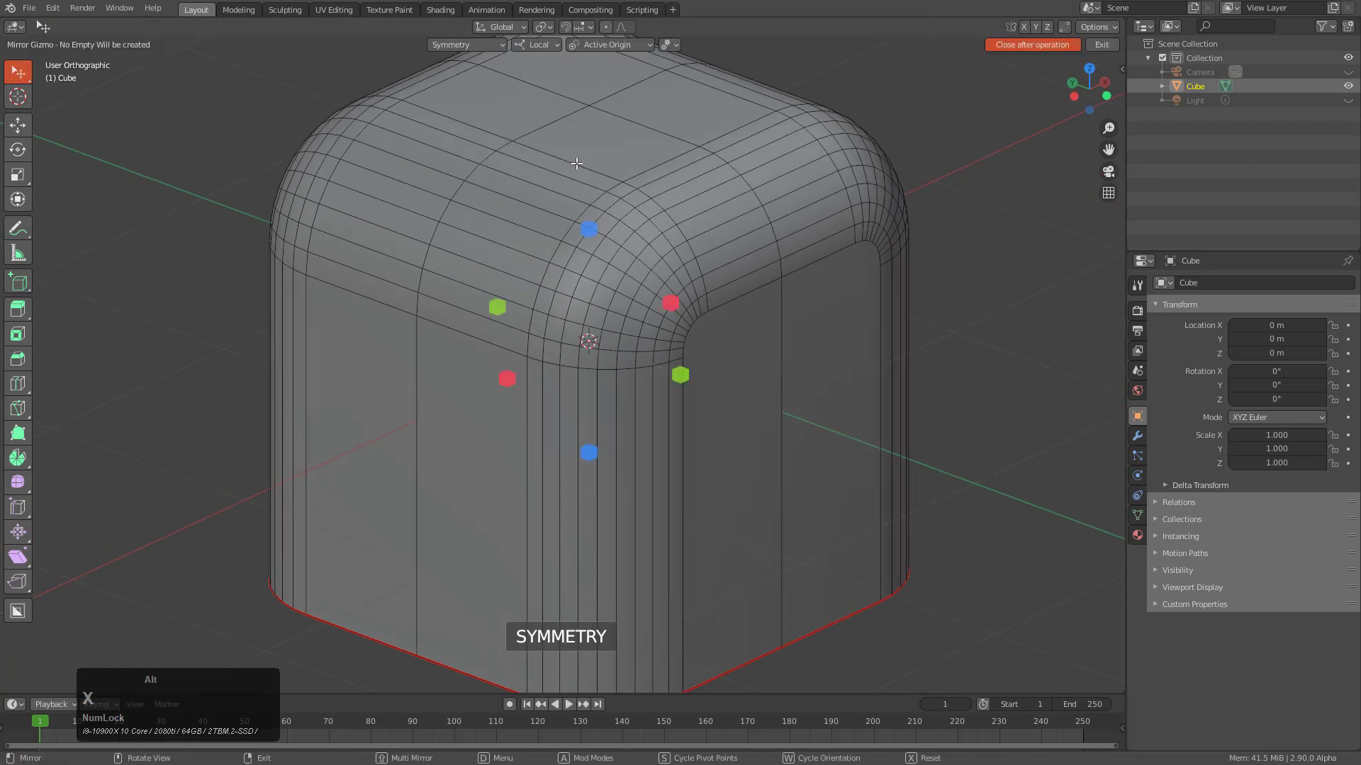
{"action": "left_click", "coordinate": [590, 227]}
{"action": "mouse_move", "coordinate": [739, 268]}
{"action": "middle_mouse_down"}
{"action": "mouse_move", "coordinate": [706, 258]}
{"action": "mouse_move", "coordinate": [735, 262]}
{"action": "middle_mouse_up"}
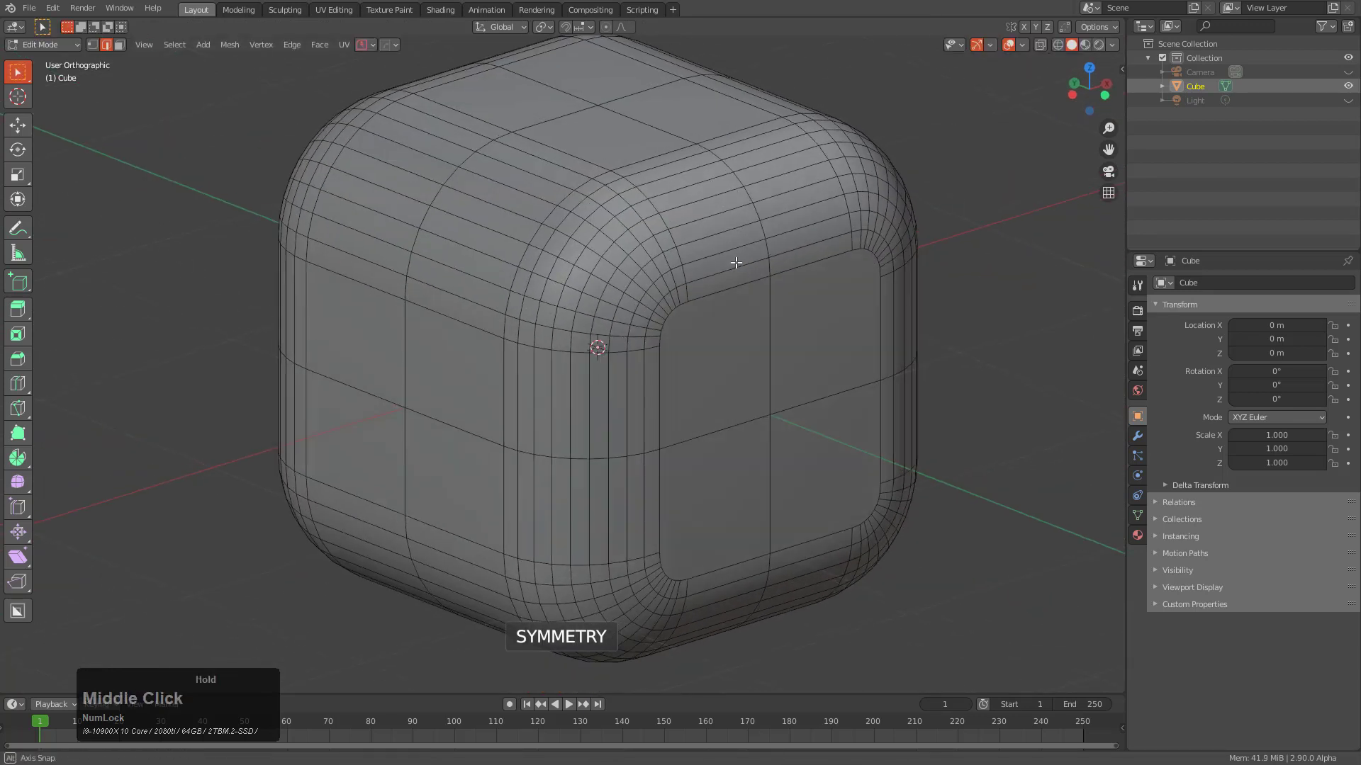
Switch the mirror gizmo's mode to Modifier&Apply and exit the gizmo without mirroring
{"action": "middle_click_drag", "start_coordinate": [562, 249], "coordinate": [692, 374]}
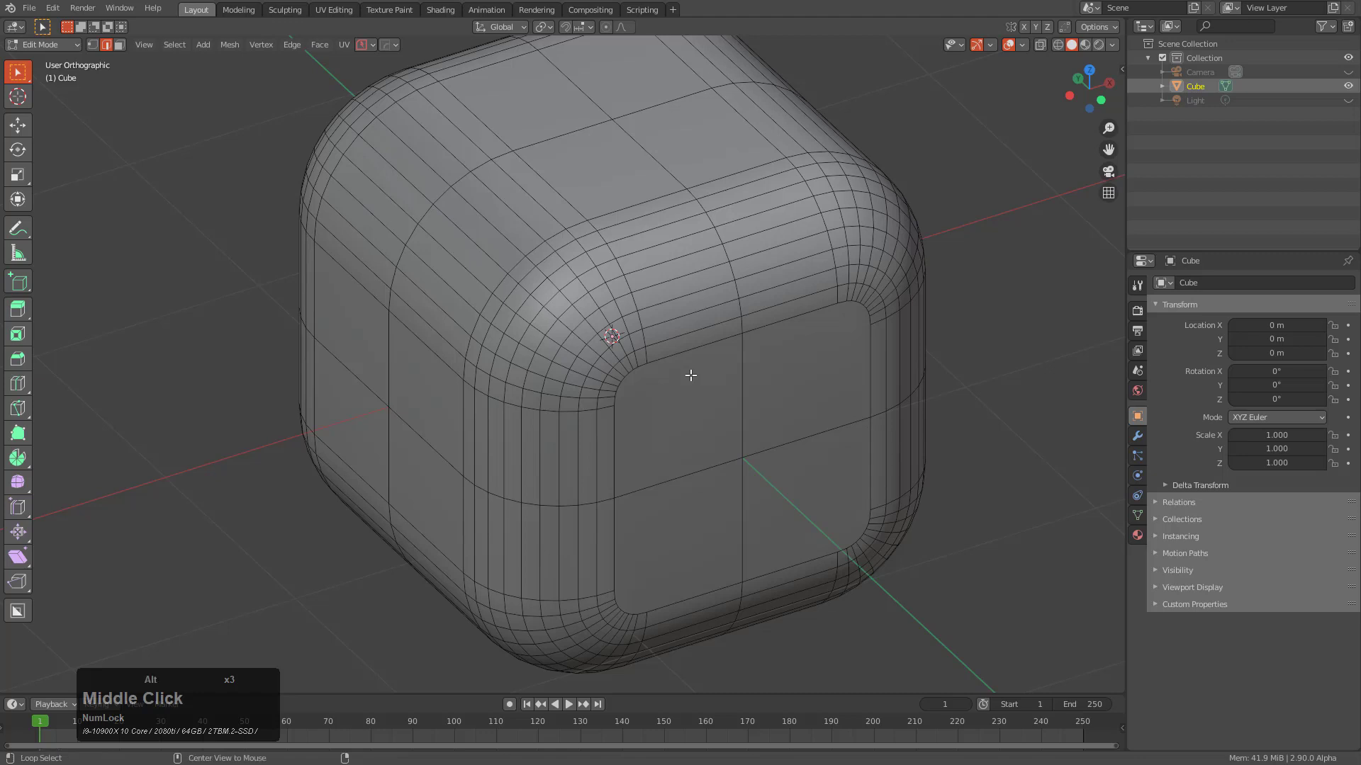
{"action": "key", "text": "ctrl+x"}
{"action": "scroll", "coordinate": [691, 375], "scroll_direction": "down", "scroll_amount": 2, "text": "ctrl"}
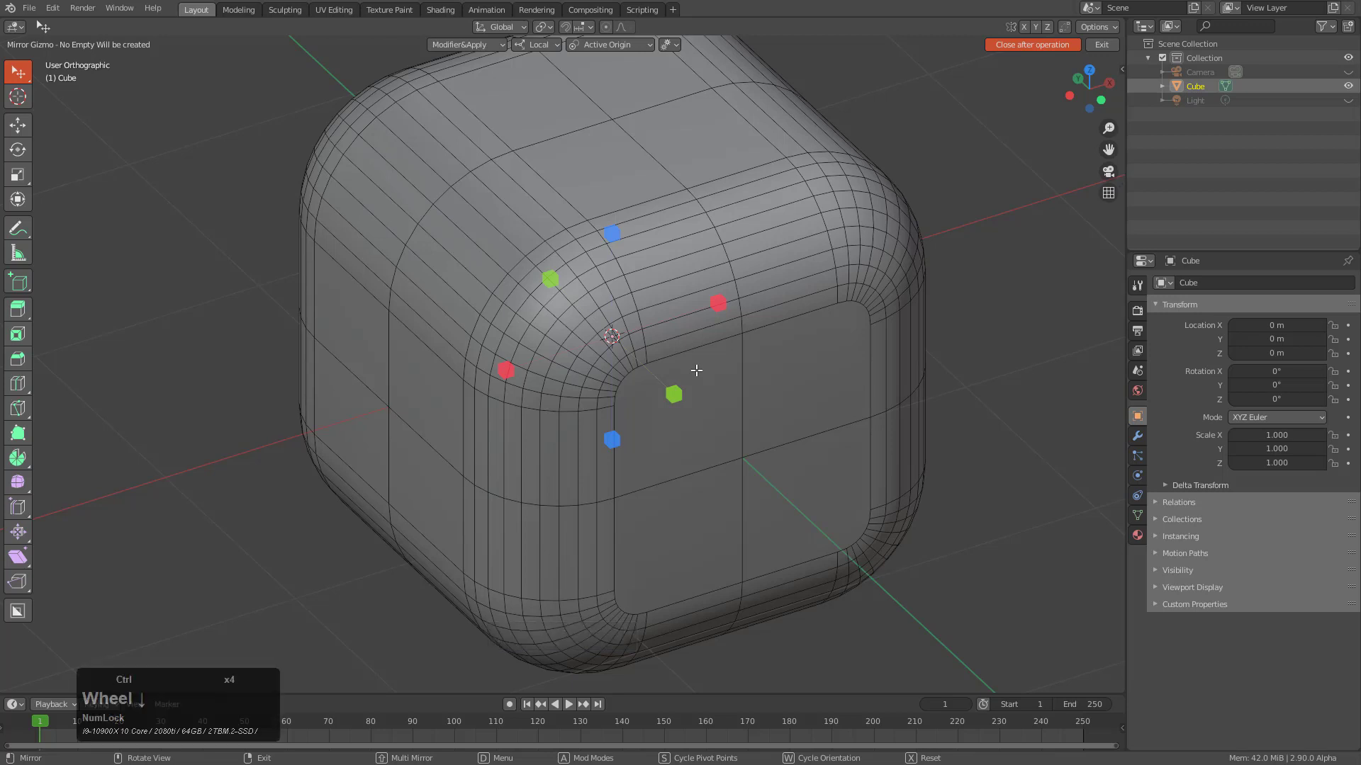
{"action": "scroll", "coordinate": [695, 370], "scroll_direction": "up", "scroll_amount": 1, "text": "ctrl"}
{"action": "scroll", "coordinate": [696, 369], "scroll_direction": "up", "scroll_amount": 1, "text": "ctrl"}
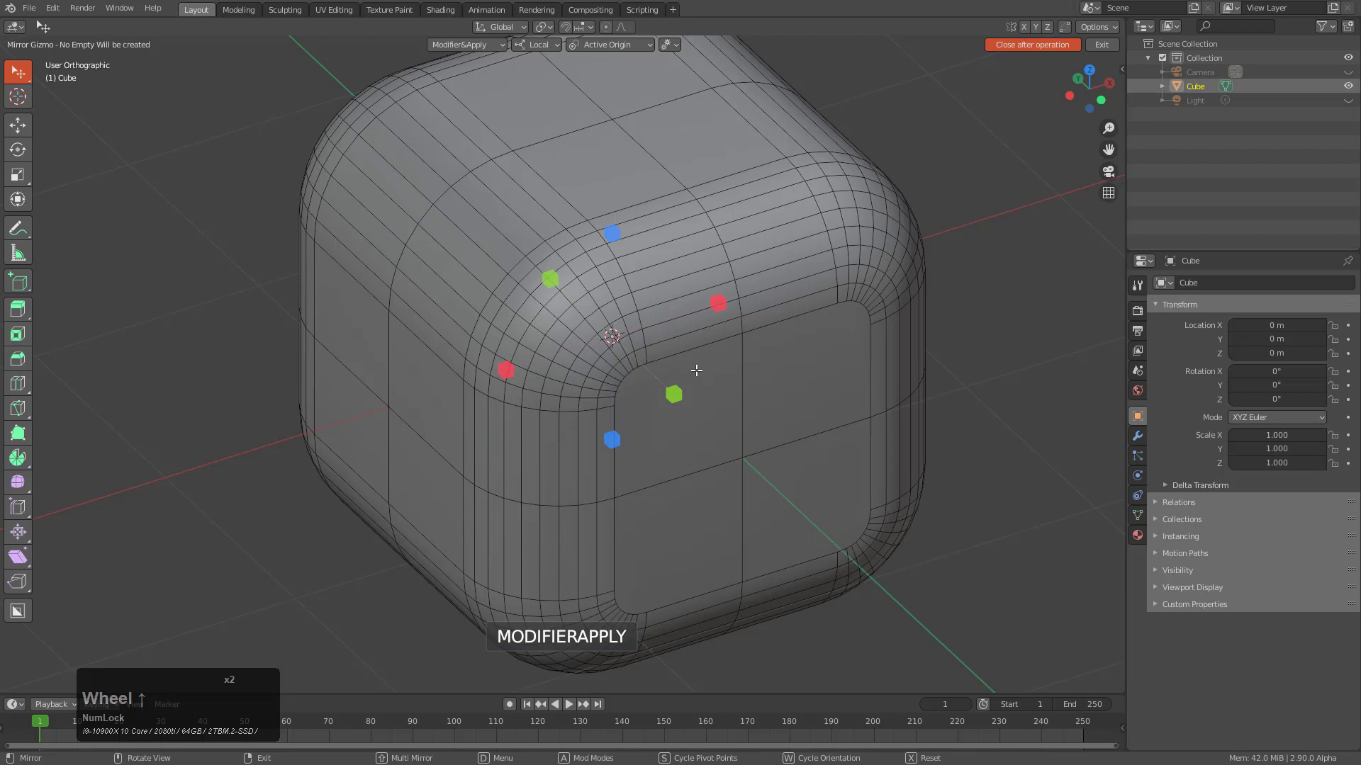
{"action": "right_click", "coordinate": [696, 370]}
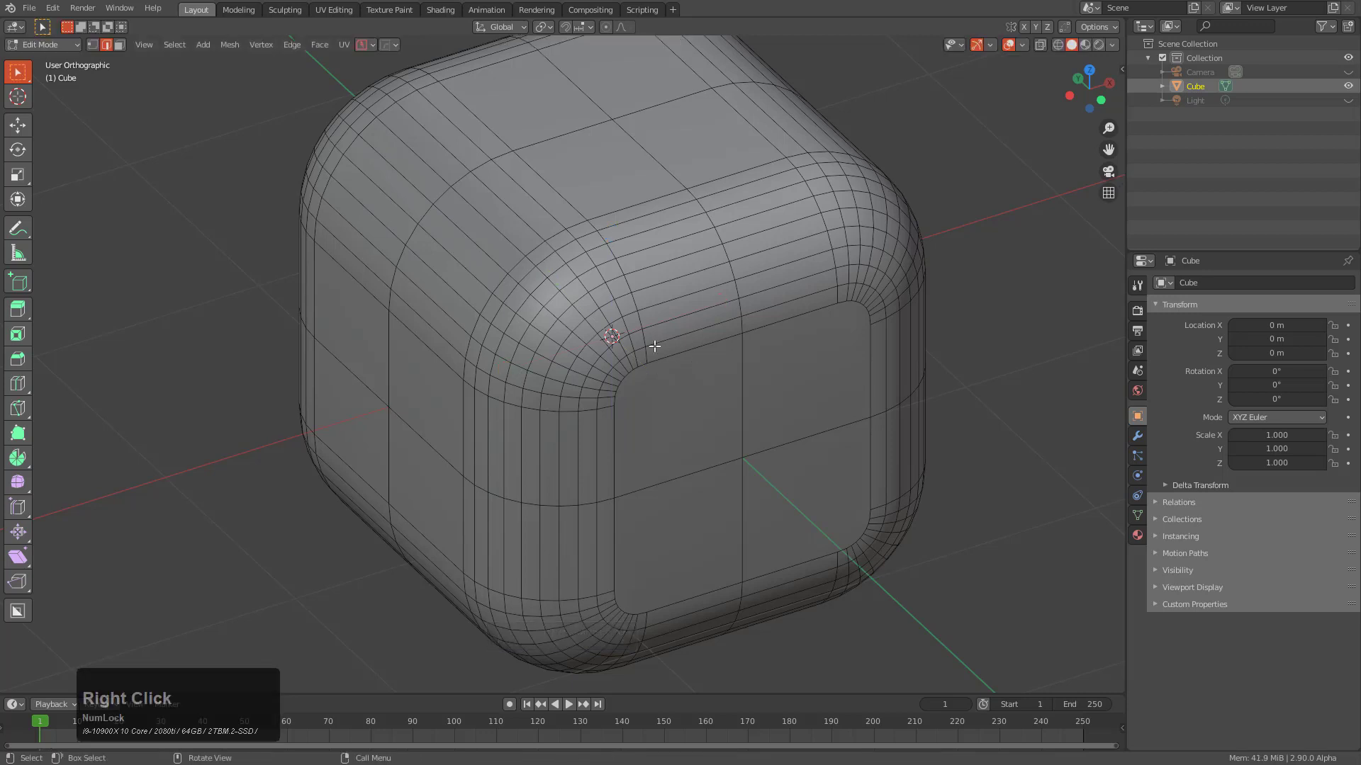
Select the face loop running around the rounded front border and shrink it inward along its normals to form a groove
{"action": "scroll", "coordinate": [659, 303], "scroll_direction": "up", "scroll_amount": 3}
{"action": "key", "text": "3"}
{"action": "left_click", "coordinate": [566, 274], "text": "alt"}
{"action": "scroll", "coordinate": [742, 371], "scroll_direction": "down", "scroll_amount": 3}
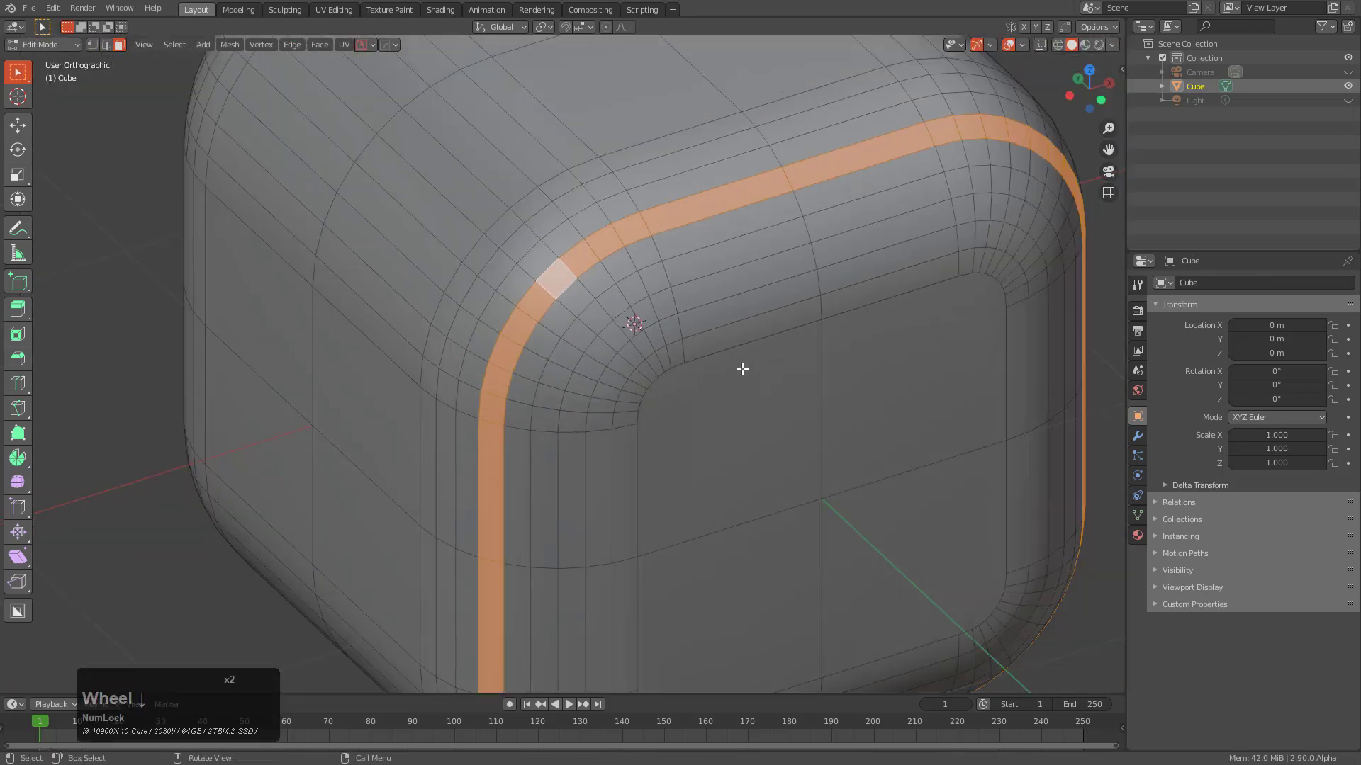
{"action": "key", "text": "alt+s"}
{"action": "left_click", "coordinate": [753, 404]}
{"action": "scroll", "coordinate": [621, 283], "scroll_direction": "up", "scroll_amount": 3}
{"action": "scroll", "coordinate": [621, 283], "scroll_direction": "up", "scroll_amount": 1}
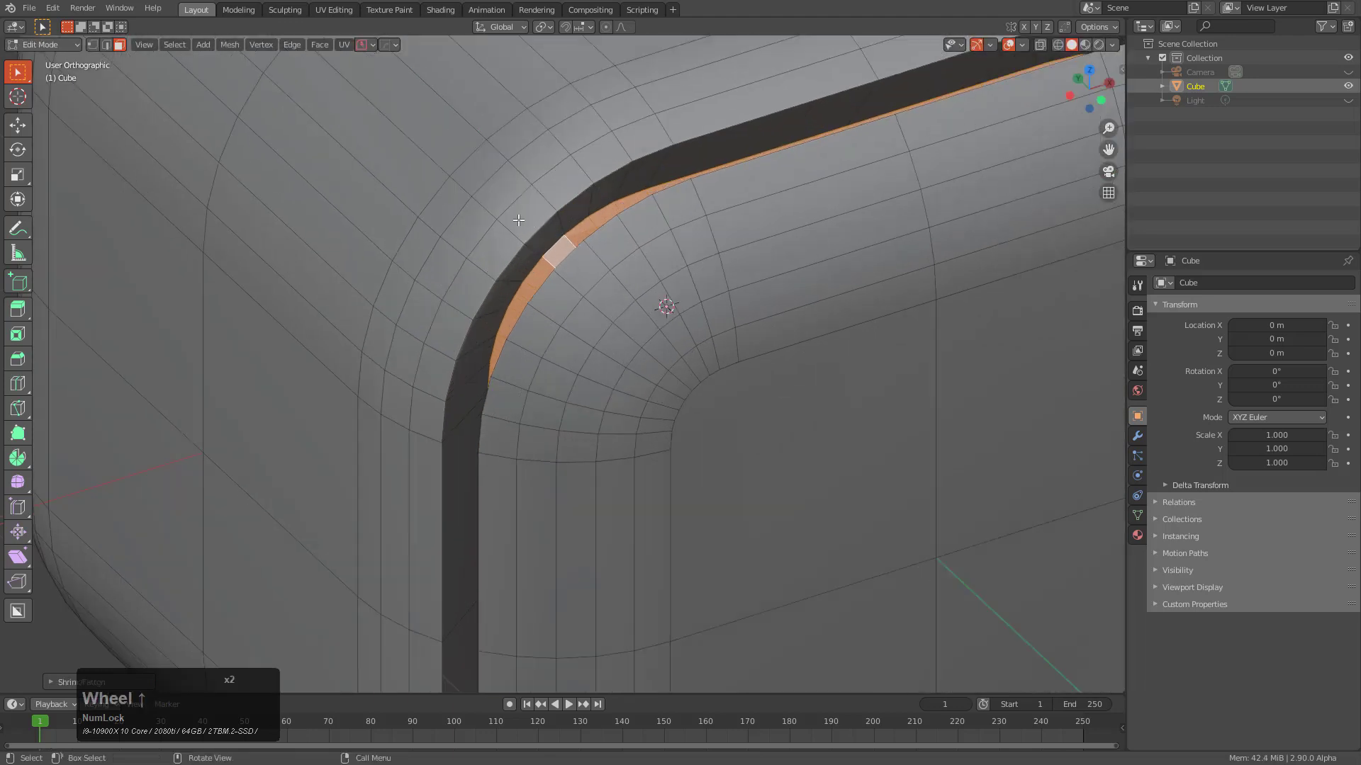
Select the two adjacent face loops behind the groove and apply the HOps Panel Face operation to them
{"action": "left_click", "coordinate": [480, 213], "text": "alt"}
{"action": "left_click", "coordinate": [463, 188], "text": "alt+shift"}
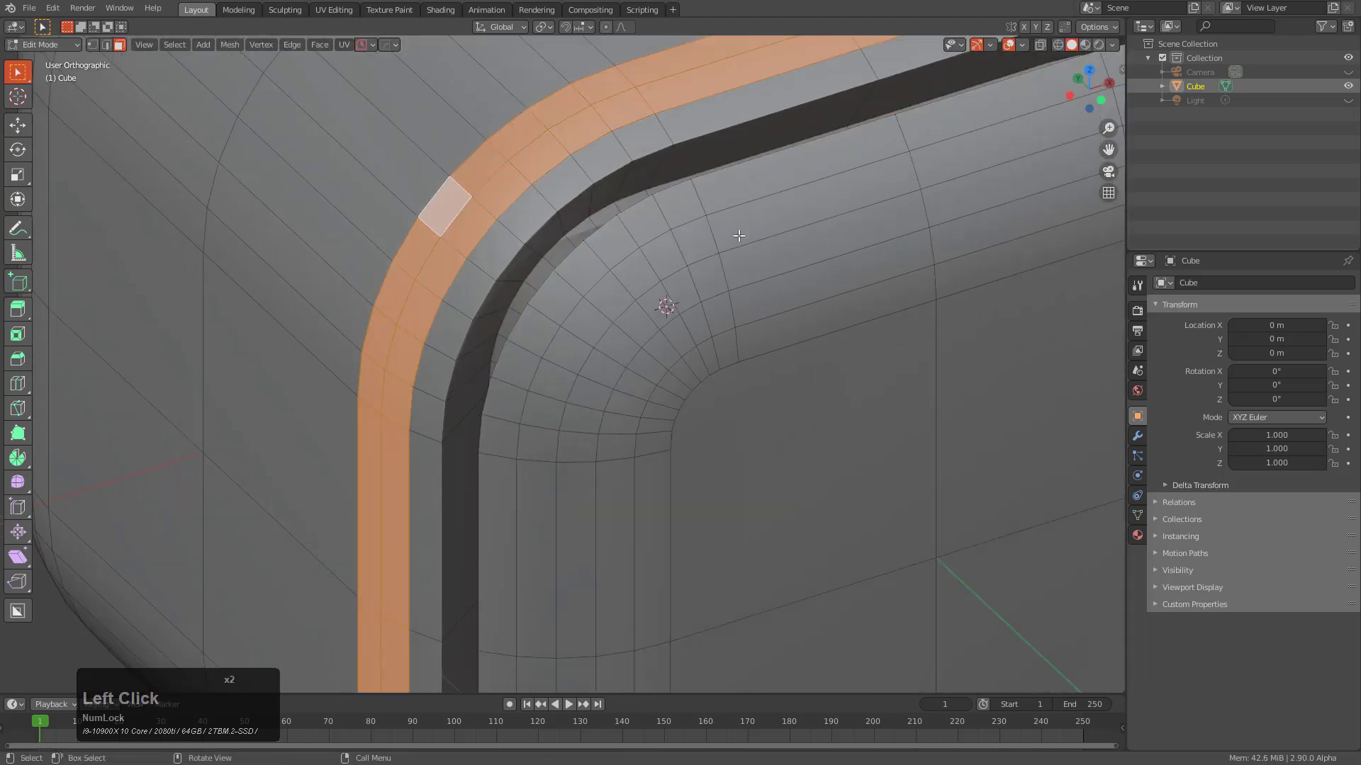
{"action": "key", "text": "q"}
{"action": "left_click", "coordinate": [696, 337]}
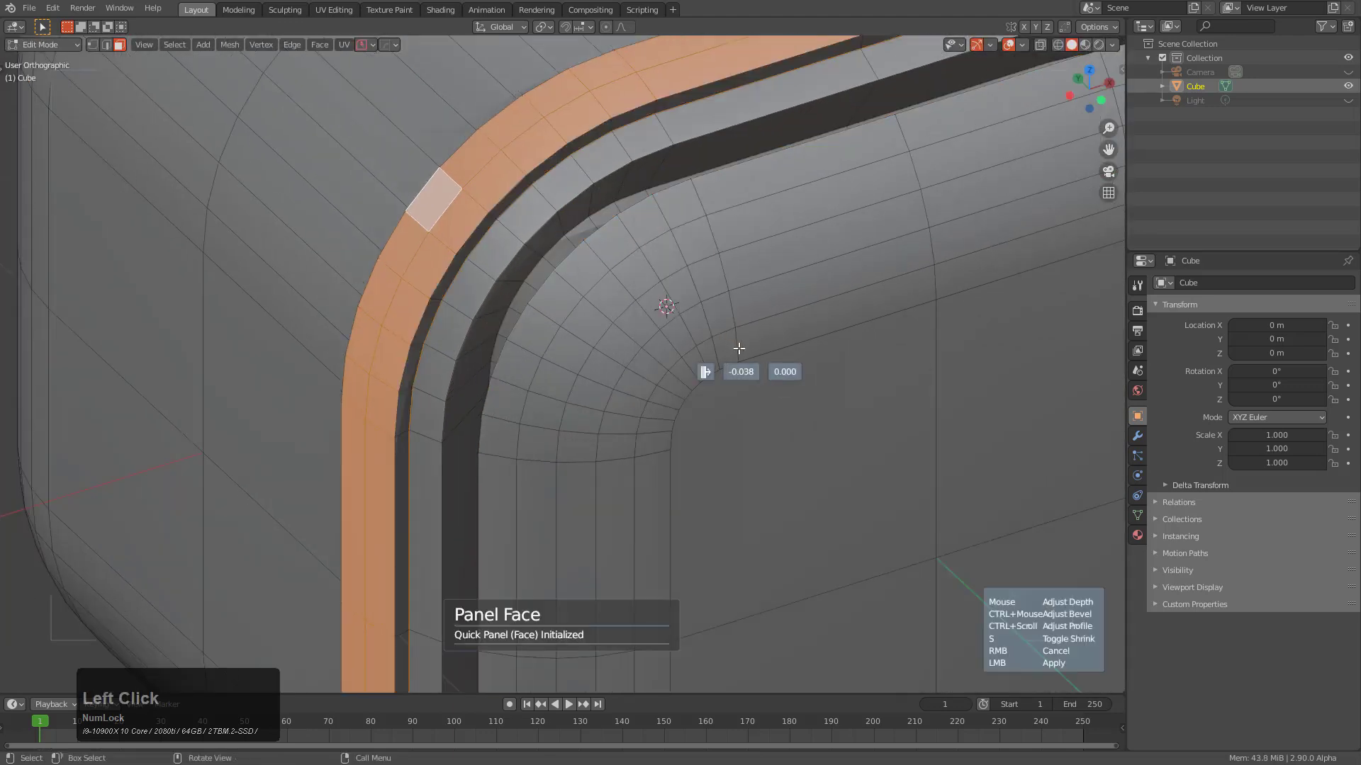
Select the edge loop in the middle of the panelled band and turn it into a recess with the HOps Panel (edge) operation
{"action": "scroll", "coordinate": [539, 278], "scroll_direction": "down", "scroll_amount": 1}
{"action": "middle_click_drag", "start_coordinate": [538, 278], "coordinate": [579, 291]}
{"action": "scroll", "coordinate": [579, 291], "scroll_direction": "up", "scroll_amount": 1}
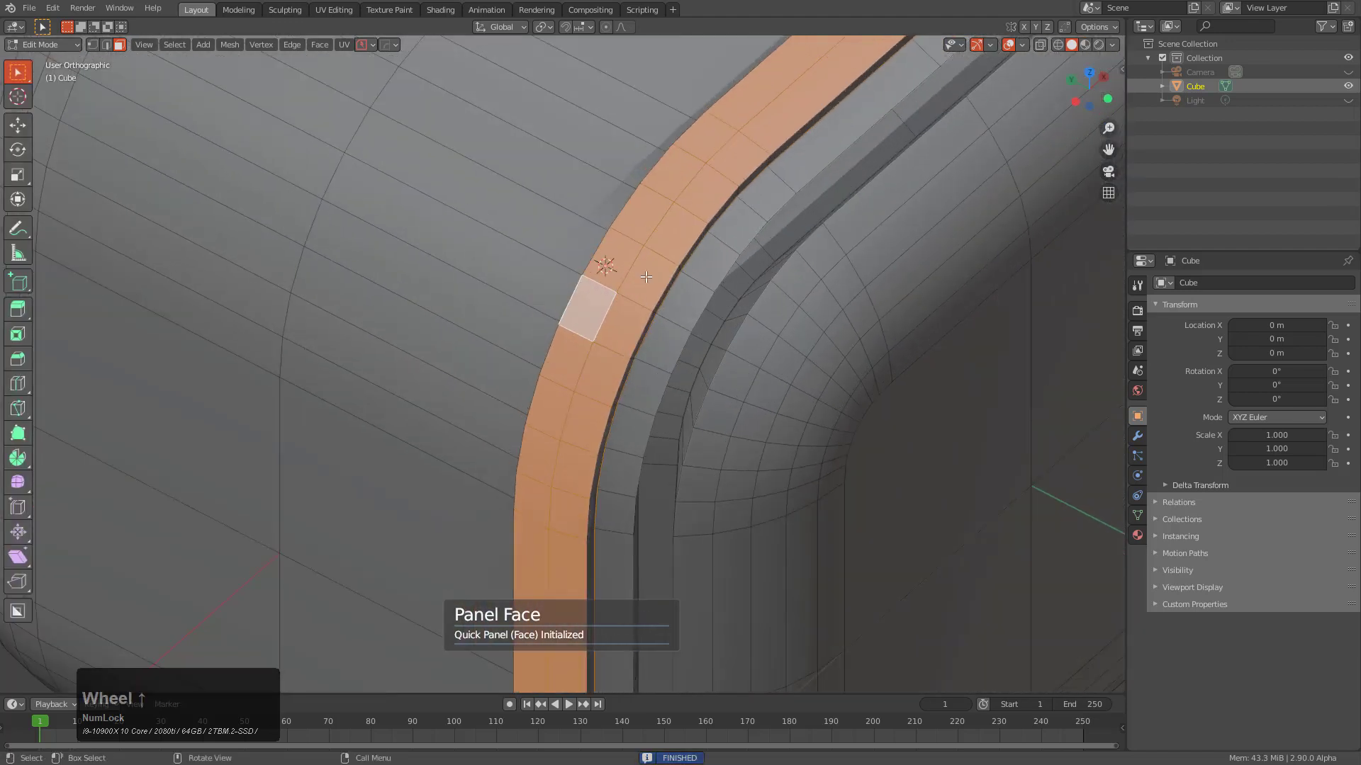
{"action": "key", "text": "2"}
{"action": "left_click", "coordinate": [648, 236], "text": "alt"}
{"action": "key", "text": "q"}
{"action": "left_click", "coordinate": [756, 223]}
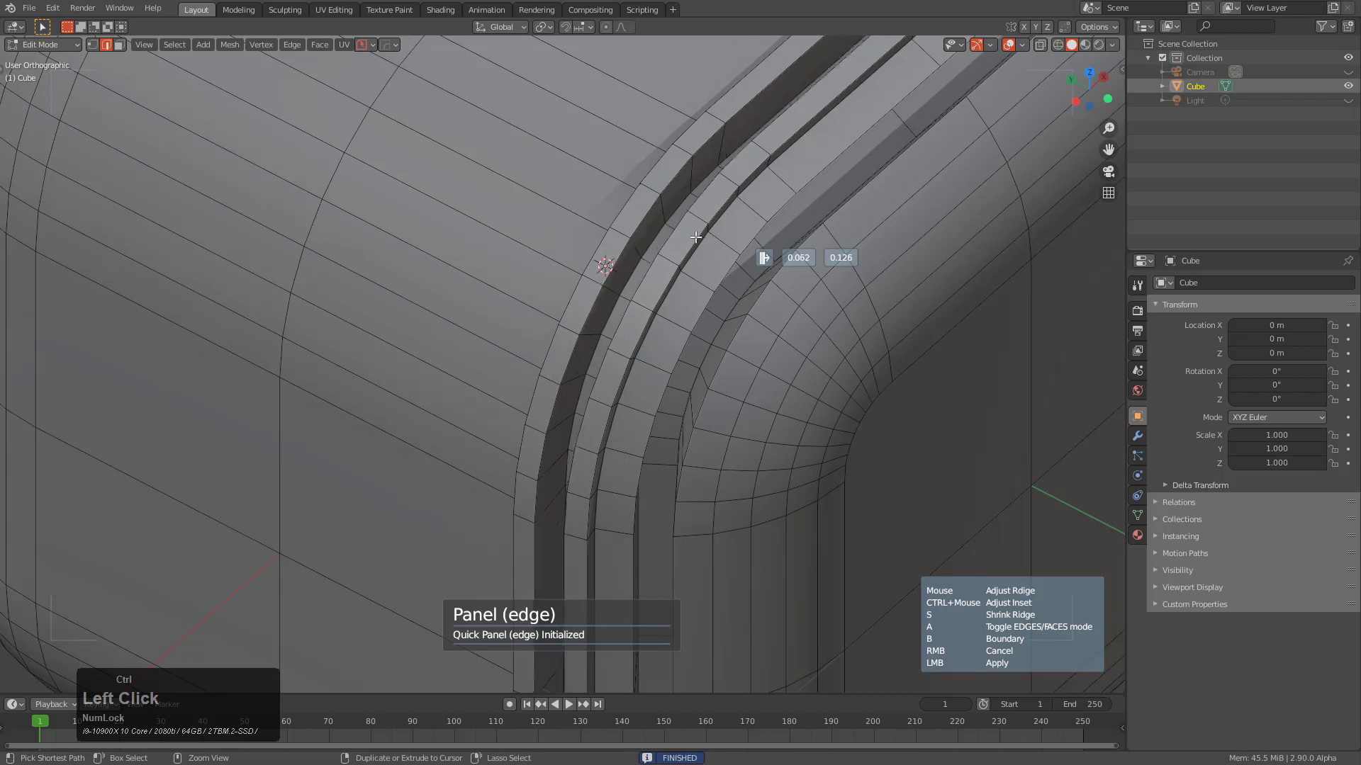
{"action": "left_click", "coordinate": [772, 268]}
Return to Object Mode and examine the panelled grooves around the cube's front
{"action": "key", "text": "Tab"}
{"action": "scroll", "coordinate": [723, 347], "scroll_direction": "down", "scroll_amount": 3}
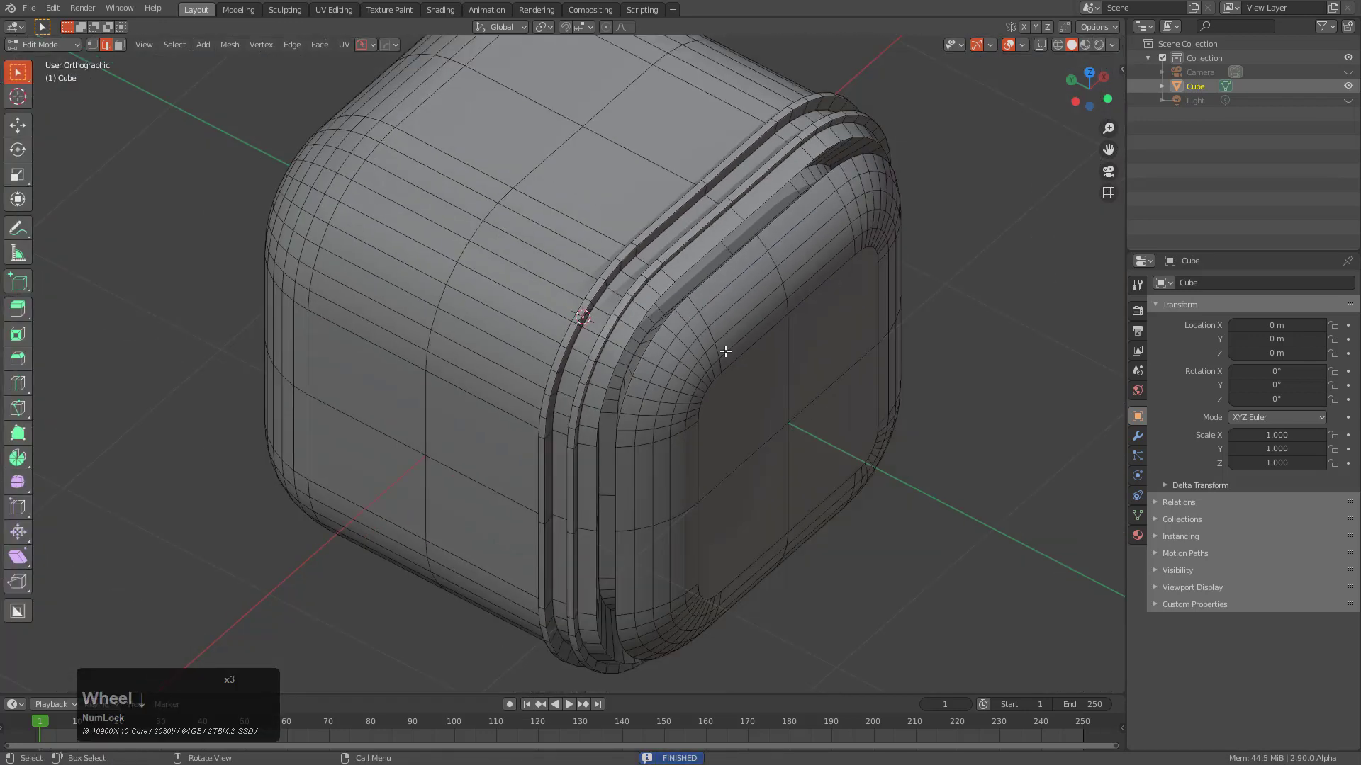
{"action": "scroll", "coordinate": [603, 281], "scroll_direction": "up", "scroll_amount": 3}
{"action": "scroll", "coordinate": [603, 284], "scroll_direction": "down", "scroll_amount": 4}
{"action": "middle_click_drag", "start_coordinate": [634, 312], "coordinate": [661, 295]}
{"action": "scroll", "coordinate": [653, 291], "scroll_direction": "up", "scroll_amount": 5}
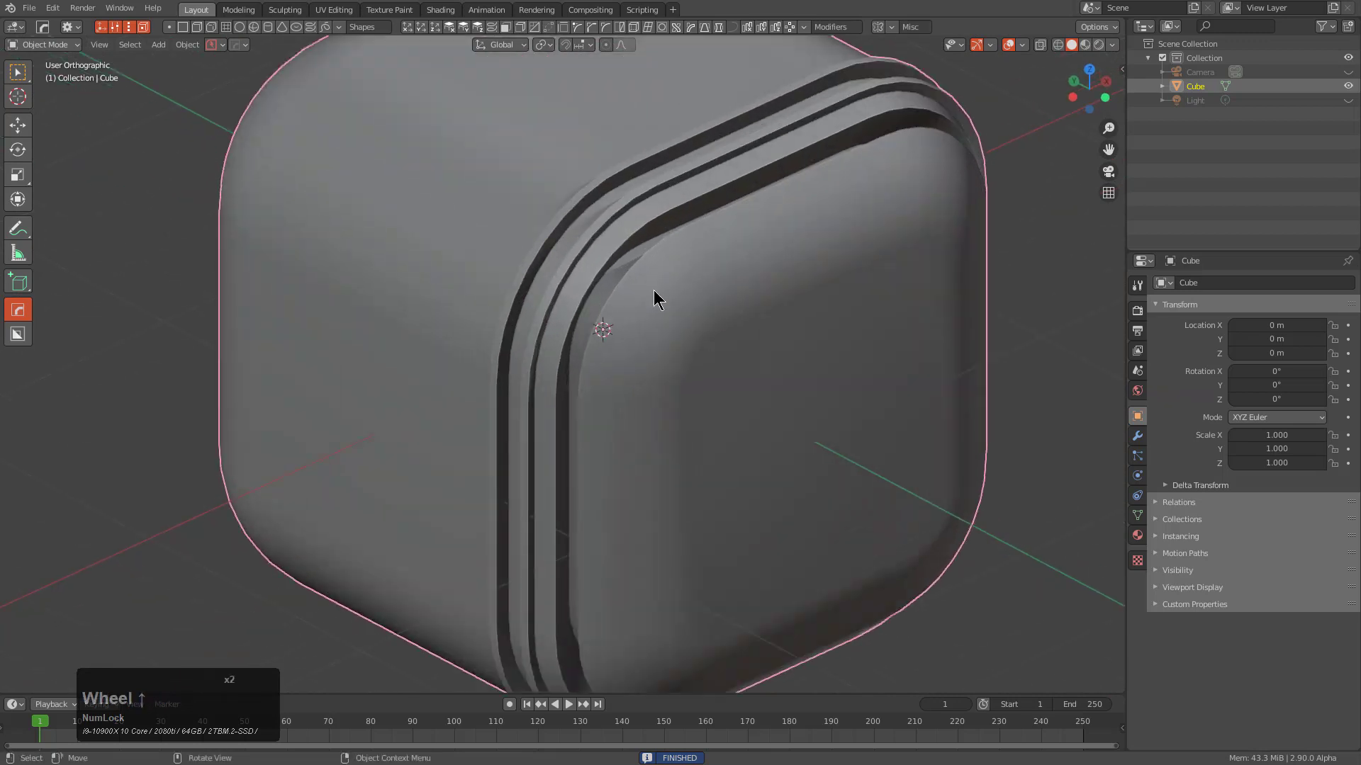
In Edit Mode, mirror the grooved mesh across the Y axis with the mirror gizmo in Modifier&Apply mode
{"action": "key", "text": "Tab"}
{"action": "middle_click_drag", "start_coordinate": [760, 208], "coordinate": [728, 247], "text": "shift"}
{"action": "scroll", "coordinate": [728, 312], "scroll_direction": "down", "scroll_amount": 2}
{"action": "key", "text": "alt+x"}
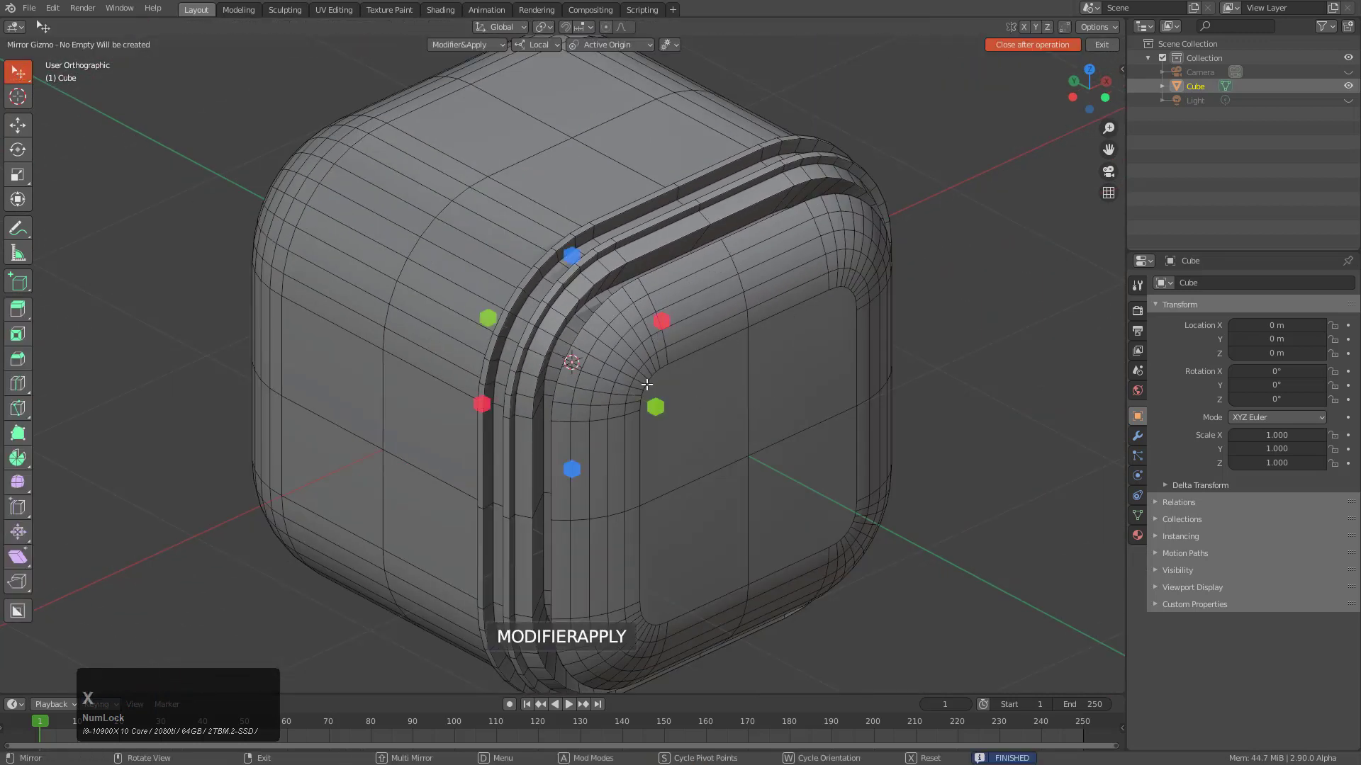
{"action": "left_click", "coordinate": [656, 409]}
{"action": "scroll", "coordinate": [662, 405], "scroll_direction": "down", "scroll_amount": 1}
{"action": "middle_click_drag", "start_coordinate": [665, 404], "coordinate": [717, 319]}
{"action": "scroll", "coordinate": [708, 363], "scroll_direction": "up", "scroll_amount": 1}
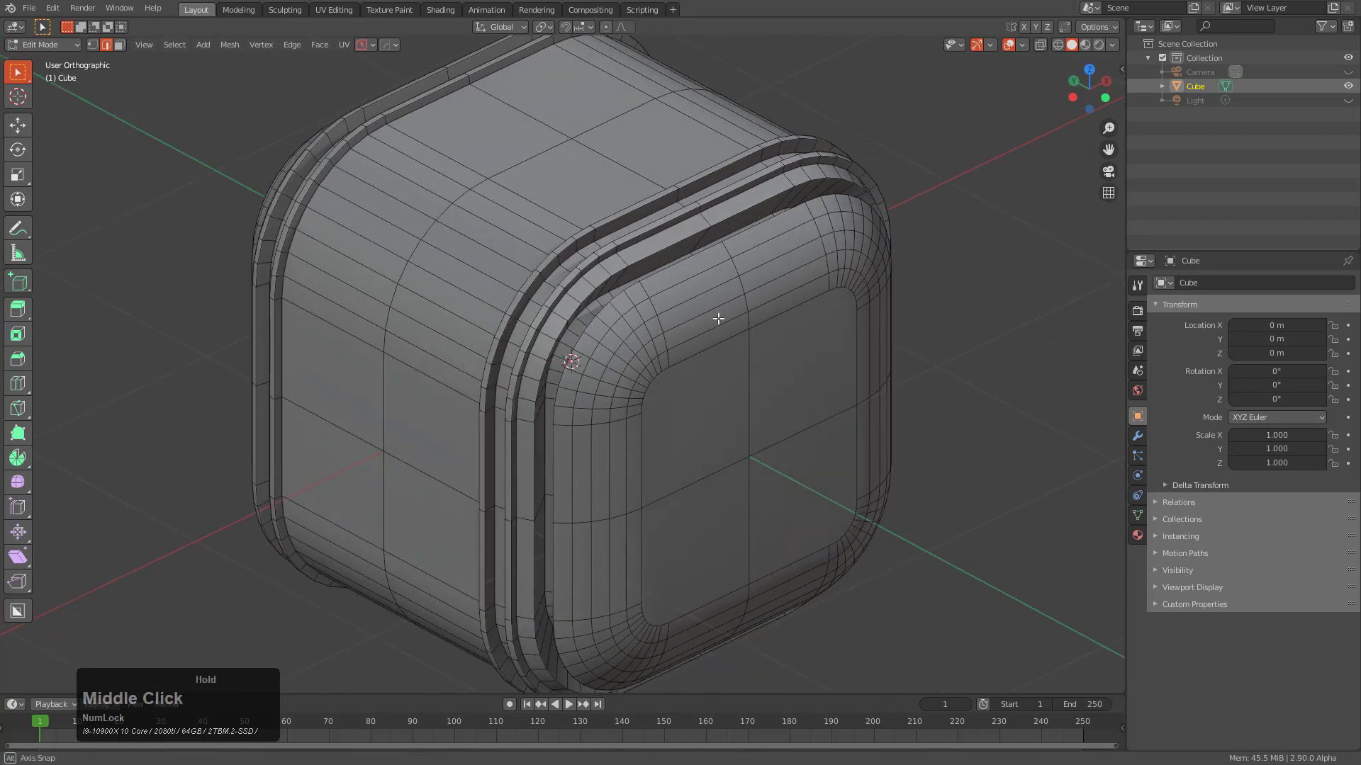
{"action": "scroll", "coordinate": [718, 319], "scroll_direction": "down", "scroll_amount": 1}
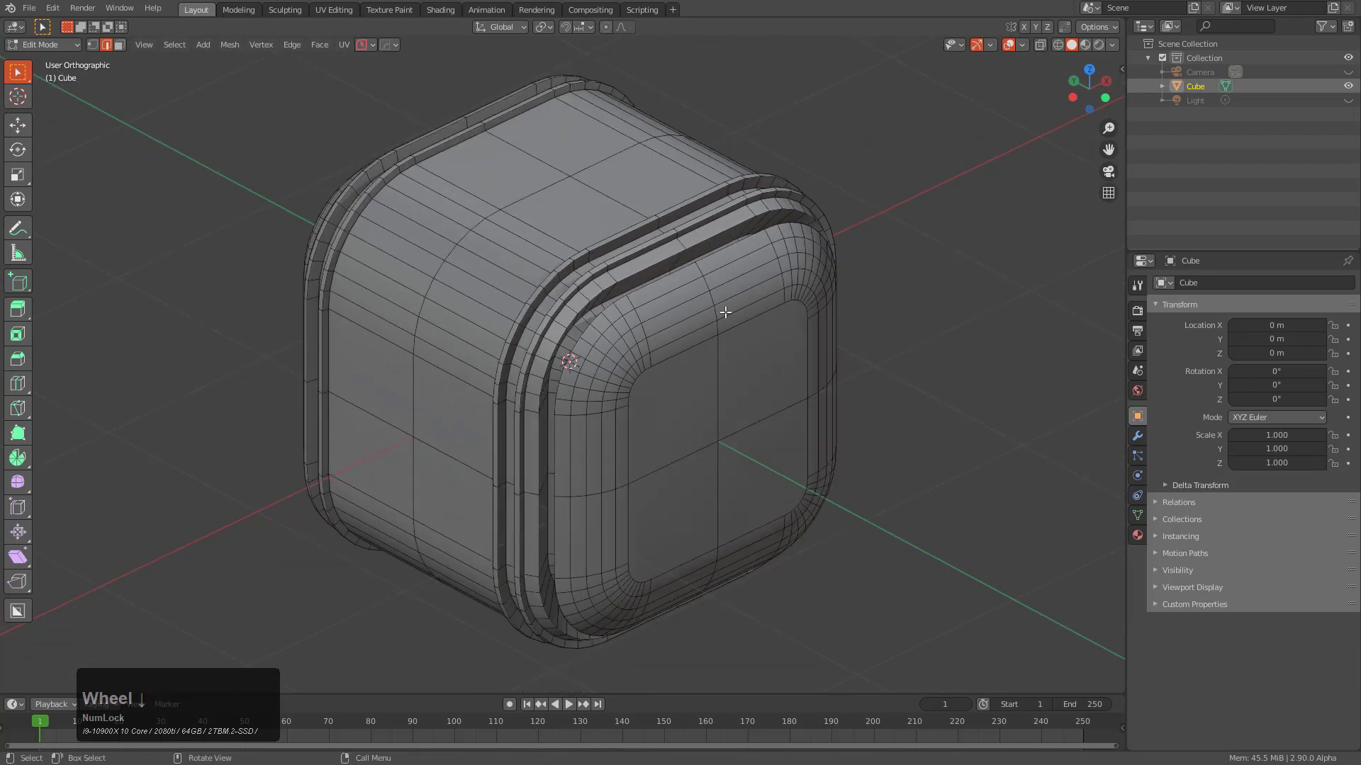
Return to Object Mode, start the mirror gizmo and cycle its mode through New Modifier to Symmetry
{"action": "key", "text": "Tab"}
{"action": "key", "text": "x"}
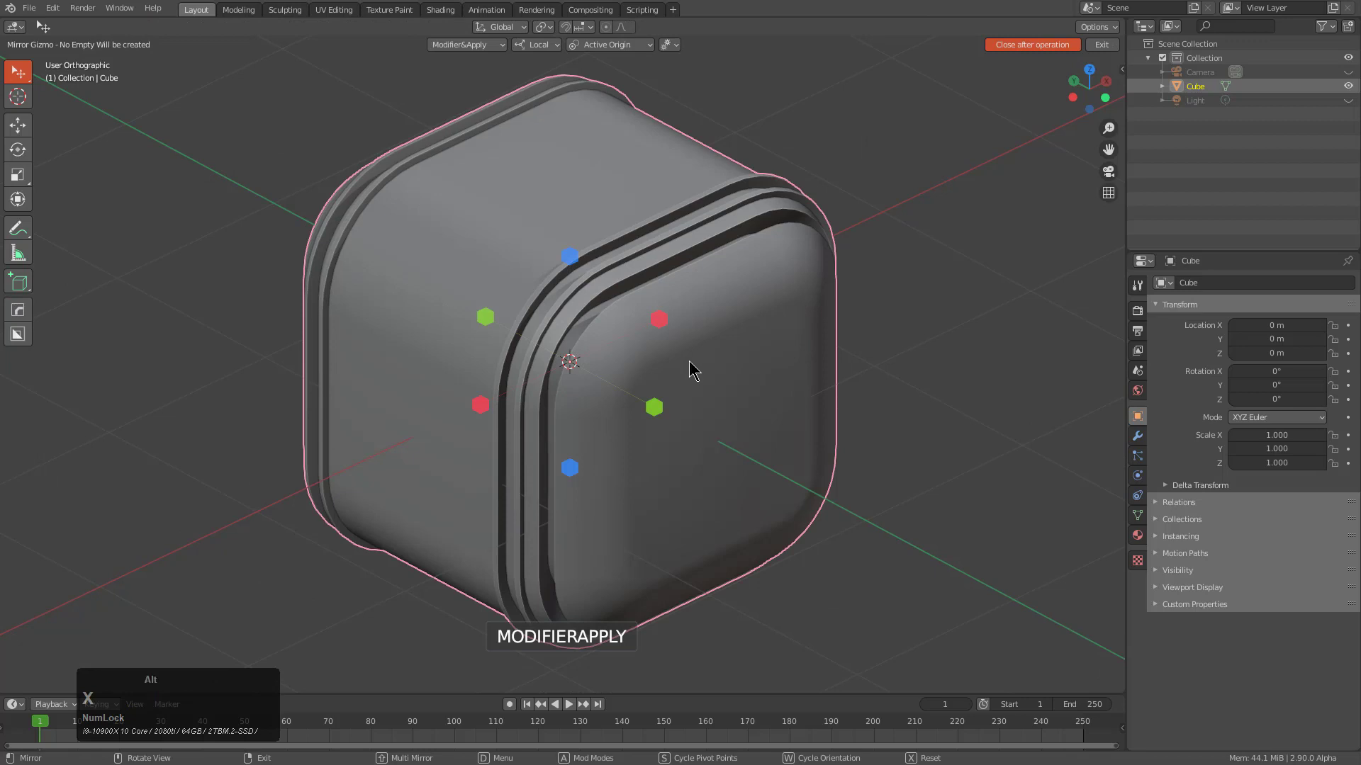
{"action": "scroll", "coordinate": [691, 369], "scroll_direction": "down", "scroll_amount": 9, "text": "alt"}
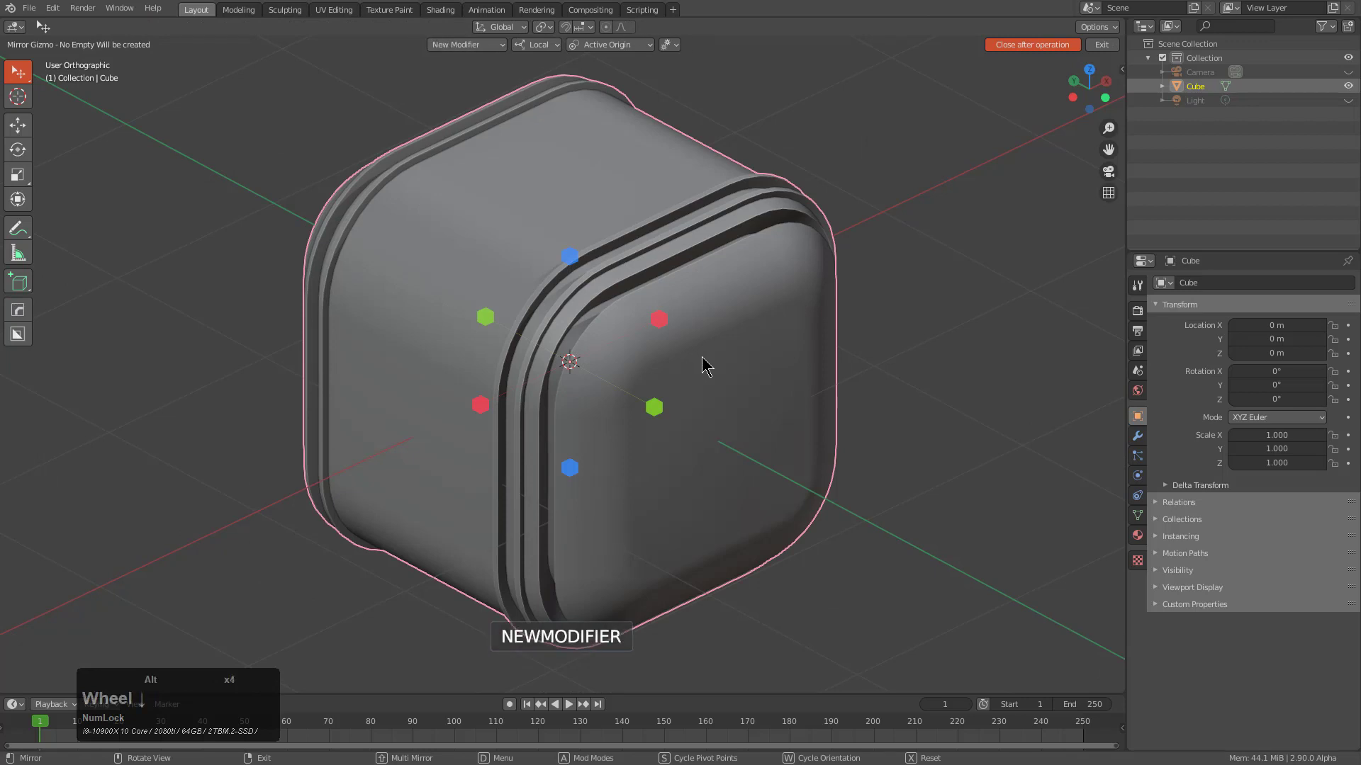
{"action": "scroll", "coordinate": [703, 366], "scroll_direction": "down", "scroll_amount": 4, "text": "alt"}
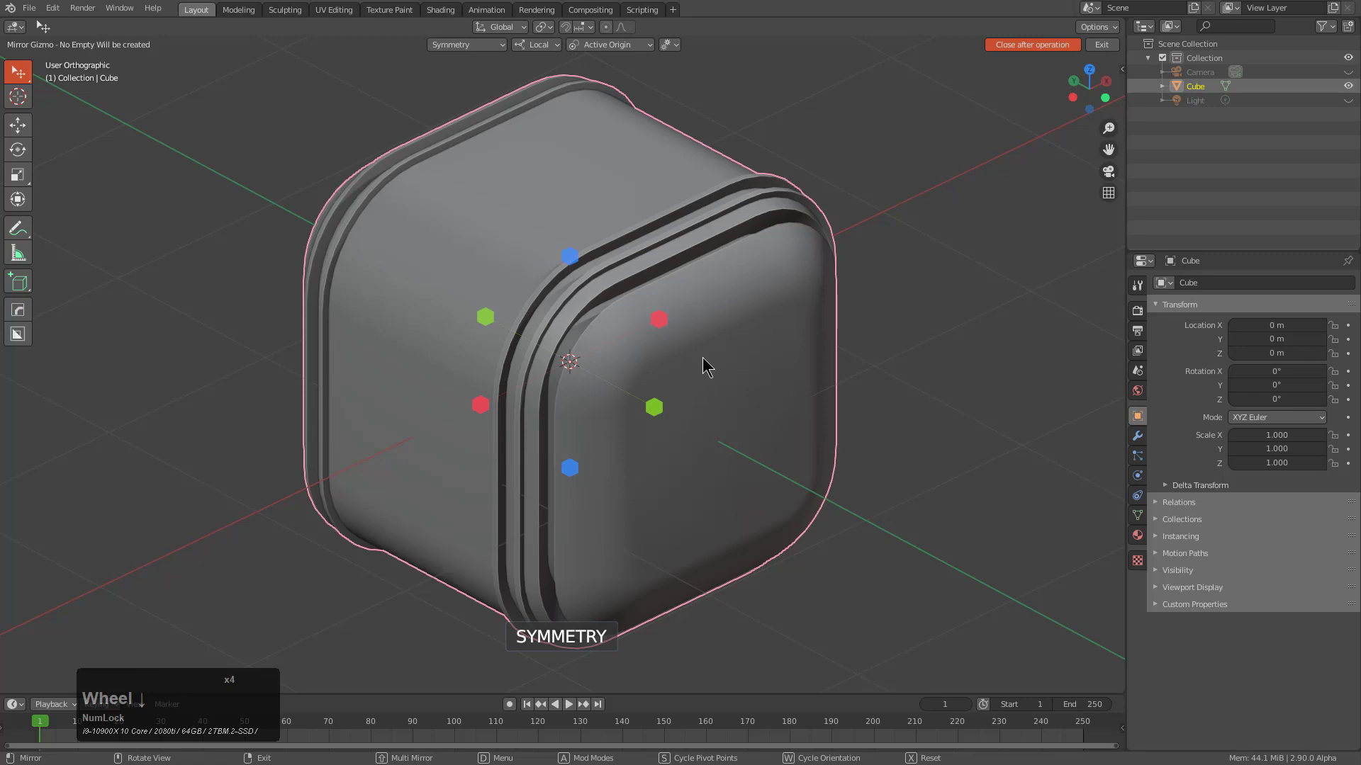
Try out different mirror modes from the gizmo's Mirror Menu, including Bisect, finishing on Modifier&Apply
{"action": "key", "text": "d"}
{"action": "left_click", "coordinate": [675, 319]}
{"action": "key", "text": "d"}
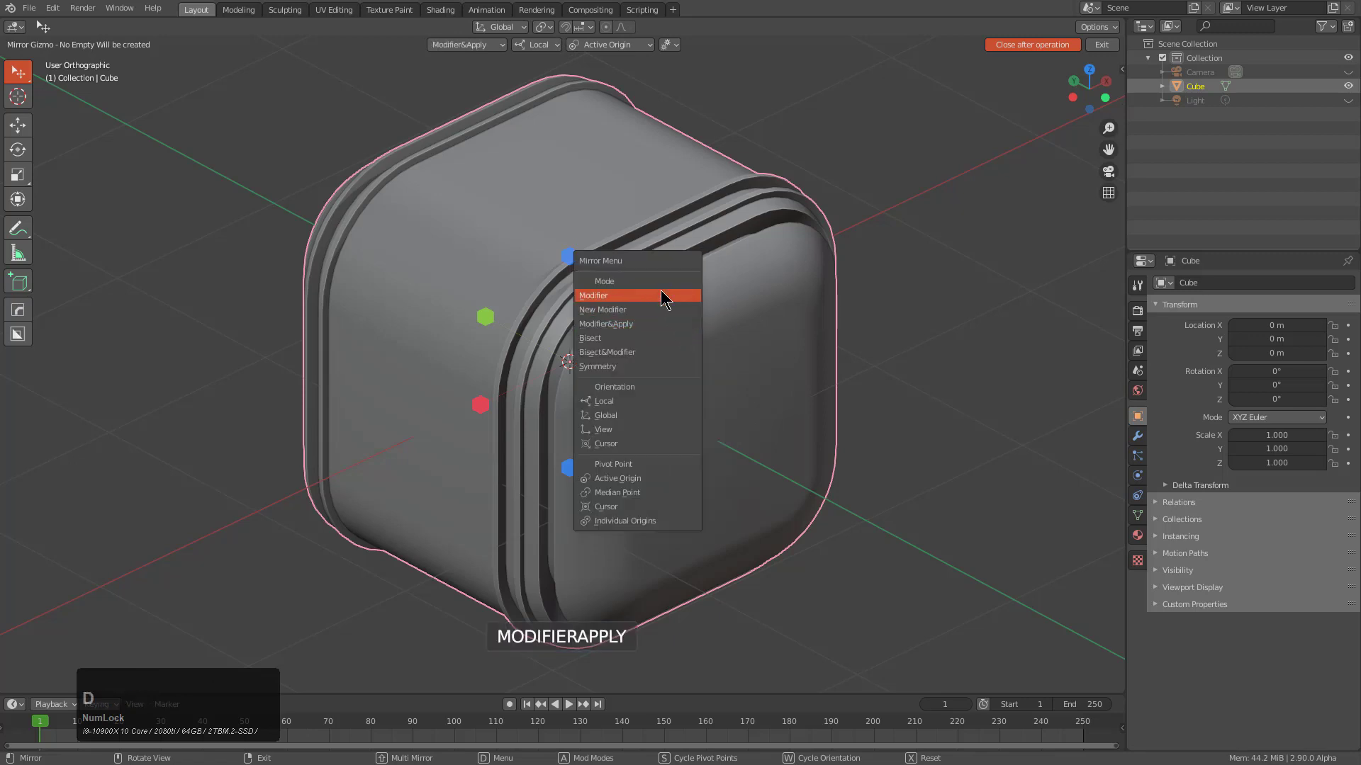
{"action": "left_click", "coordinate": [666, 294]}
{"action": "key", "text": "d"}
{"action": "left_click", "coordinate": [660, 317]}
{"action": "key", "text": "d"}
{"action": "left_click", "coordinate": [645, 338]}
{"action": "key", "text": "d"}
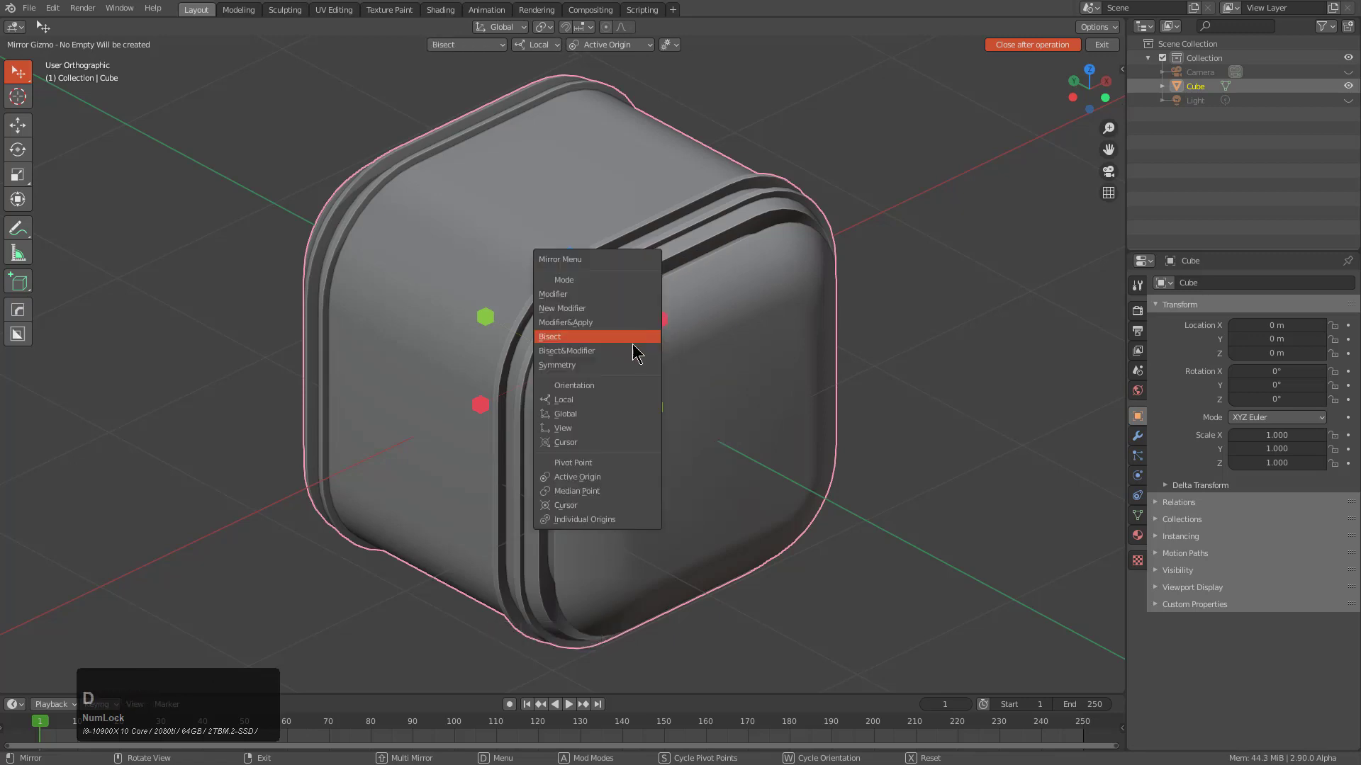
{"action": "left_click", "coordinate": [636, 345]}
{"action": "key", "text": "d"}
{"action": "left_click", "coordinate": [626, 360]}
{"action": "key", "text": "d"}
{"action": "left_click", "coordinate": [618, 316]}
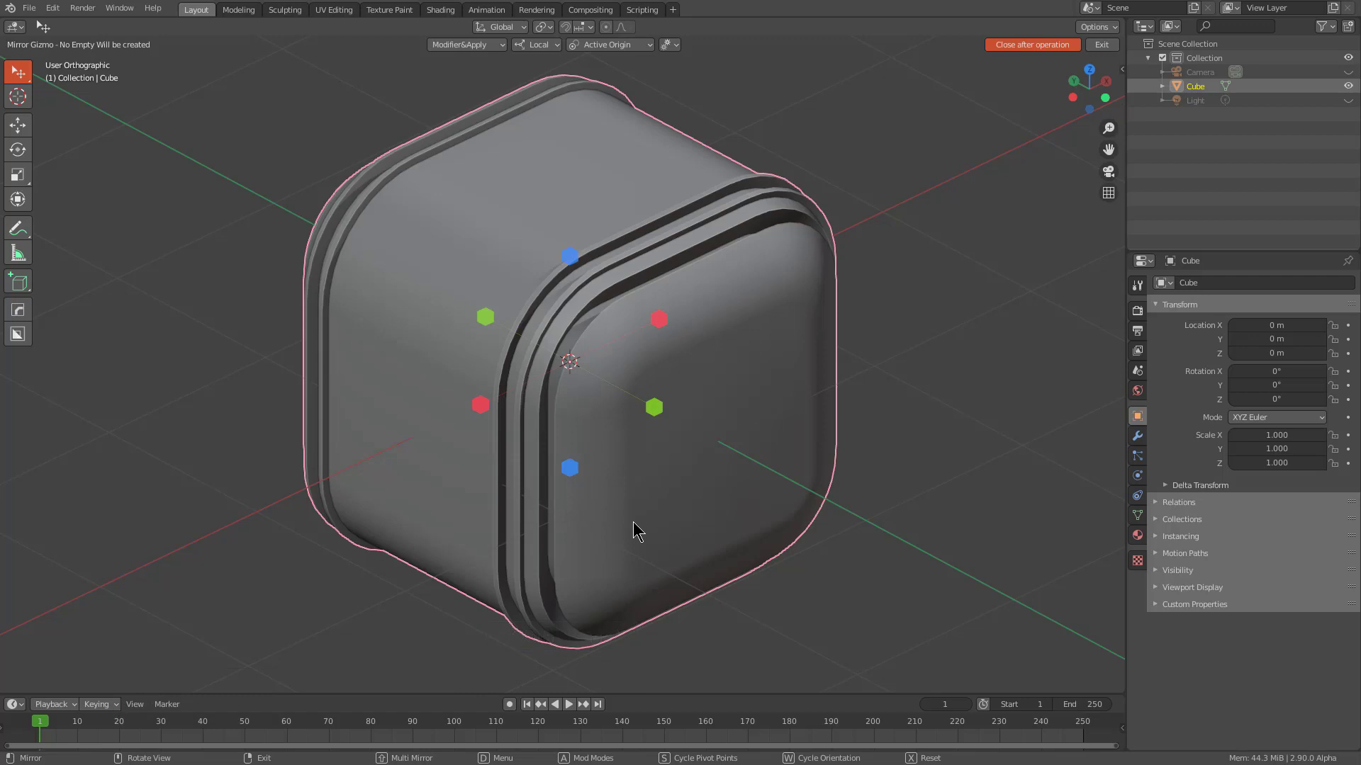
Set the mirror gizmo's mode to New Modifier and exit the gizmo
{"action": "key", "text": "d"}
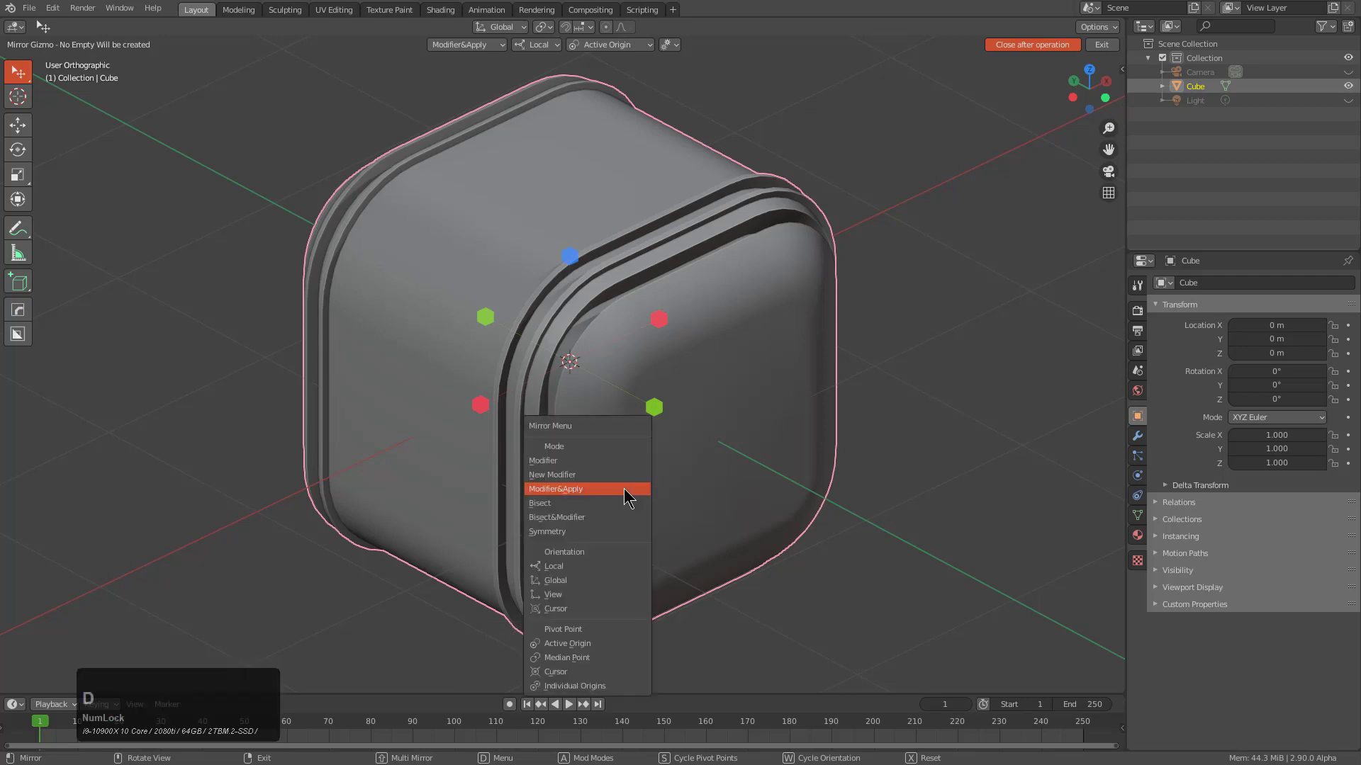
{"action": "left_click", "coordinate": [586, 475]}
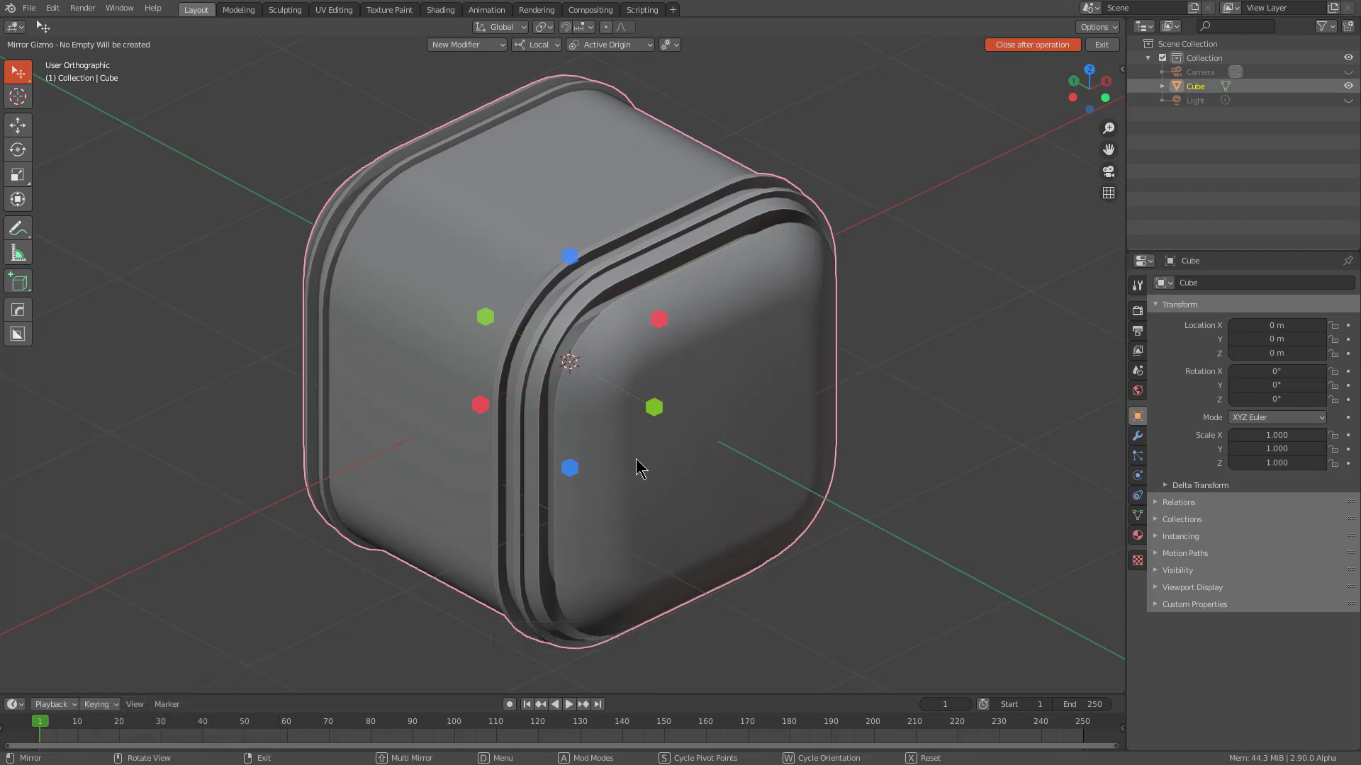
{"action": "right_click", "coordinate": [659, 425]}
Place the 3D cursor near the front face's upper edge and add a cube there, scaled down to about 0.192
{"action": "middle_click_drag", "start_coordinate": [664, 420], "coordinate": [676, 293]}
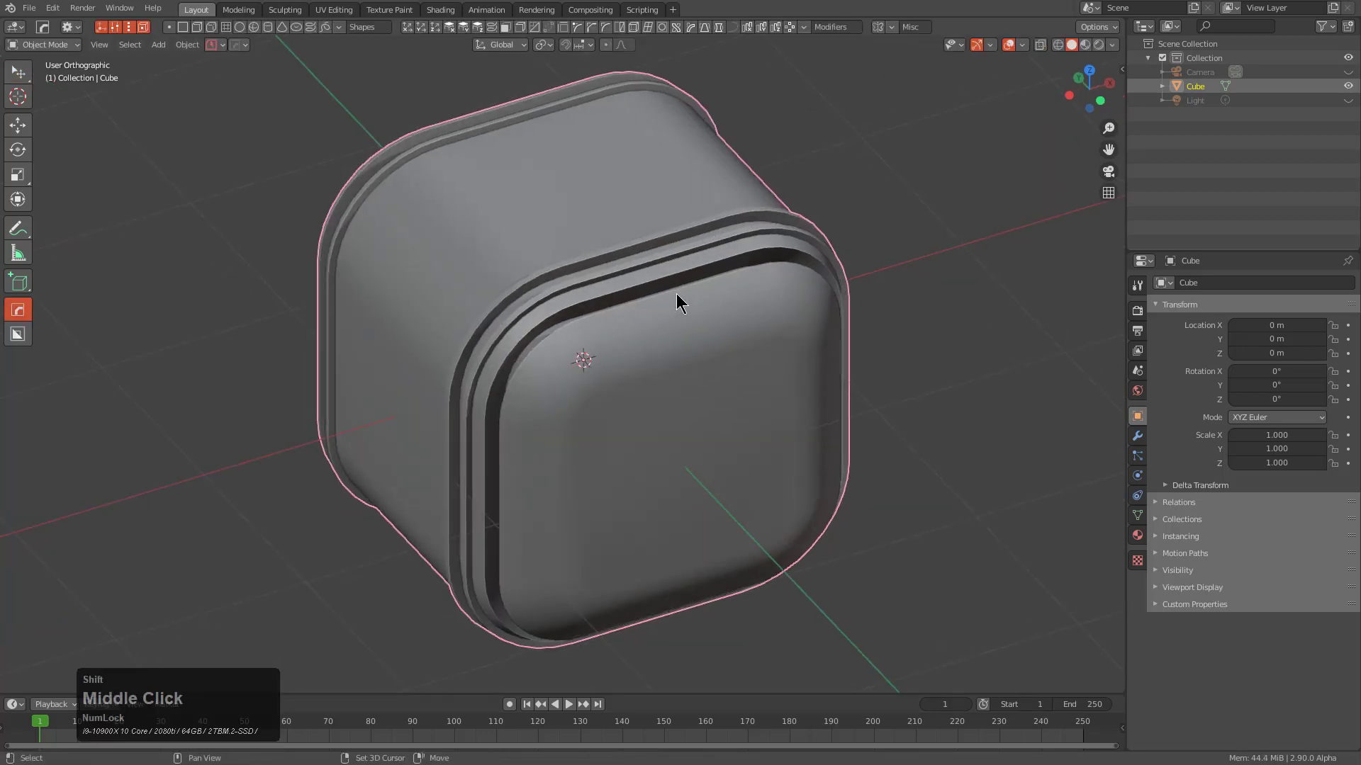
{"action": "right_click", "coordinate": [670, 292], "text": "shift"}
{"action": "key", "text": "shift+a"}
{"action": "mouse_move", "coordinate": [675, 295]}
{"action": "left_click", "coordinate": [713, 312]}
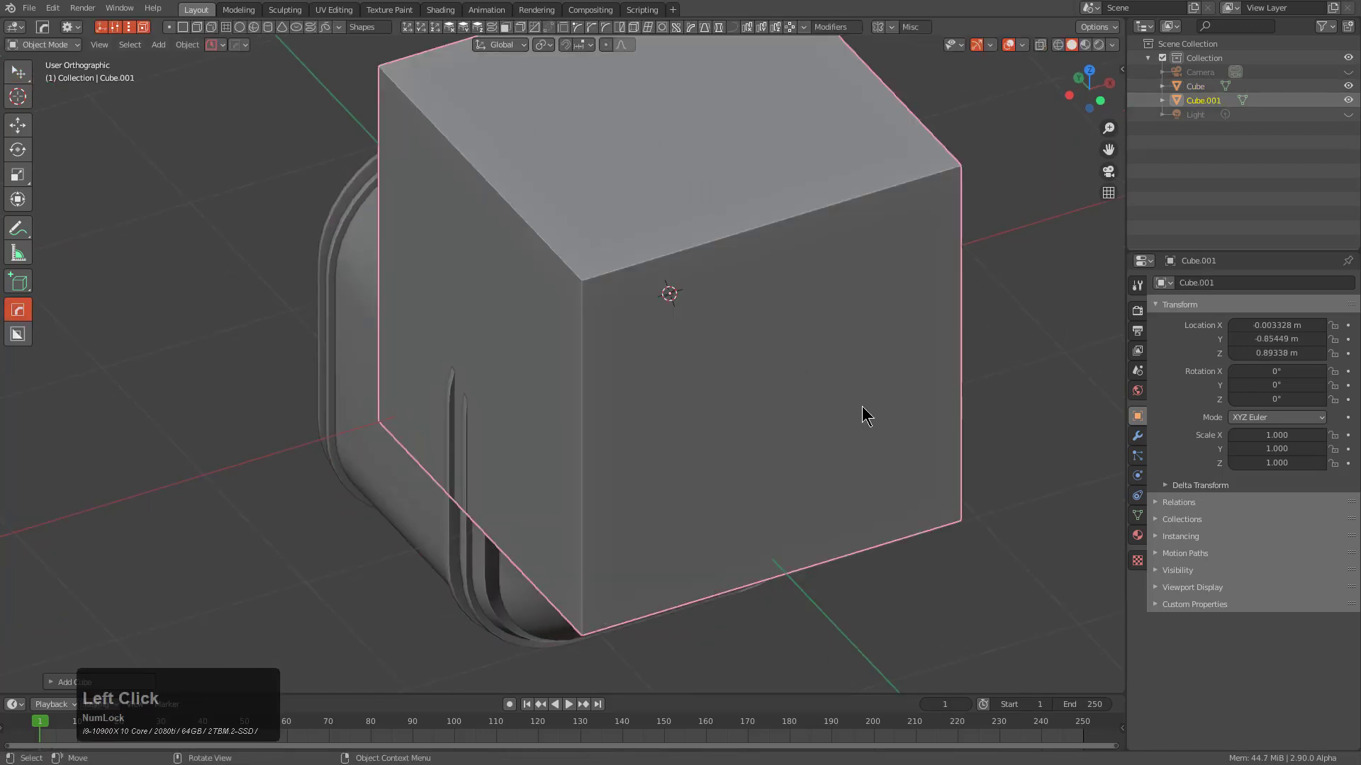
{"action": "key", "text": "s"}
{"action": "left_click", "coordinate": [720, 326]}
Cut the small cube out of the rounded cube with a HOps Difference boolean
{"action": "middle_click_drag", "start_coordinate": [719, 326], "coordinate": [747, 359]}
{"action": "left_click", "coordinate": [791, 316], "text": "shift"}
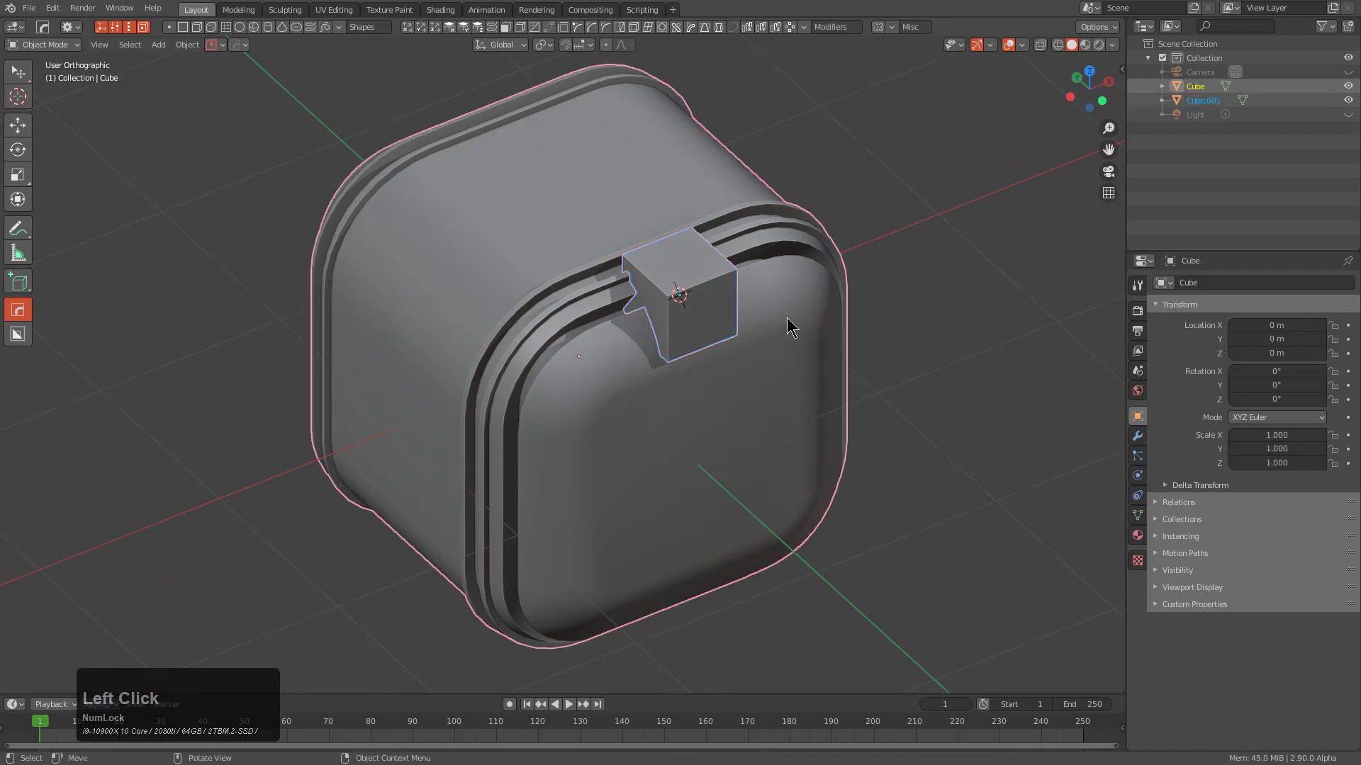
{"action": "key", "text": "q"}
{"action": "left_click", "coordinate": [787, 318]}
{"action": "middle_click_drag", "start_coordinate": [786, 318], "coordinate": [778, 338]}
Raise the cutter about 0.06 m along Z and rescale it to about 0.173 in X and 0.505 in Y and Z
{"action": "key", "text": "g"}
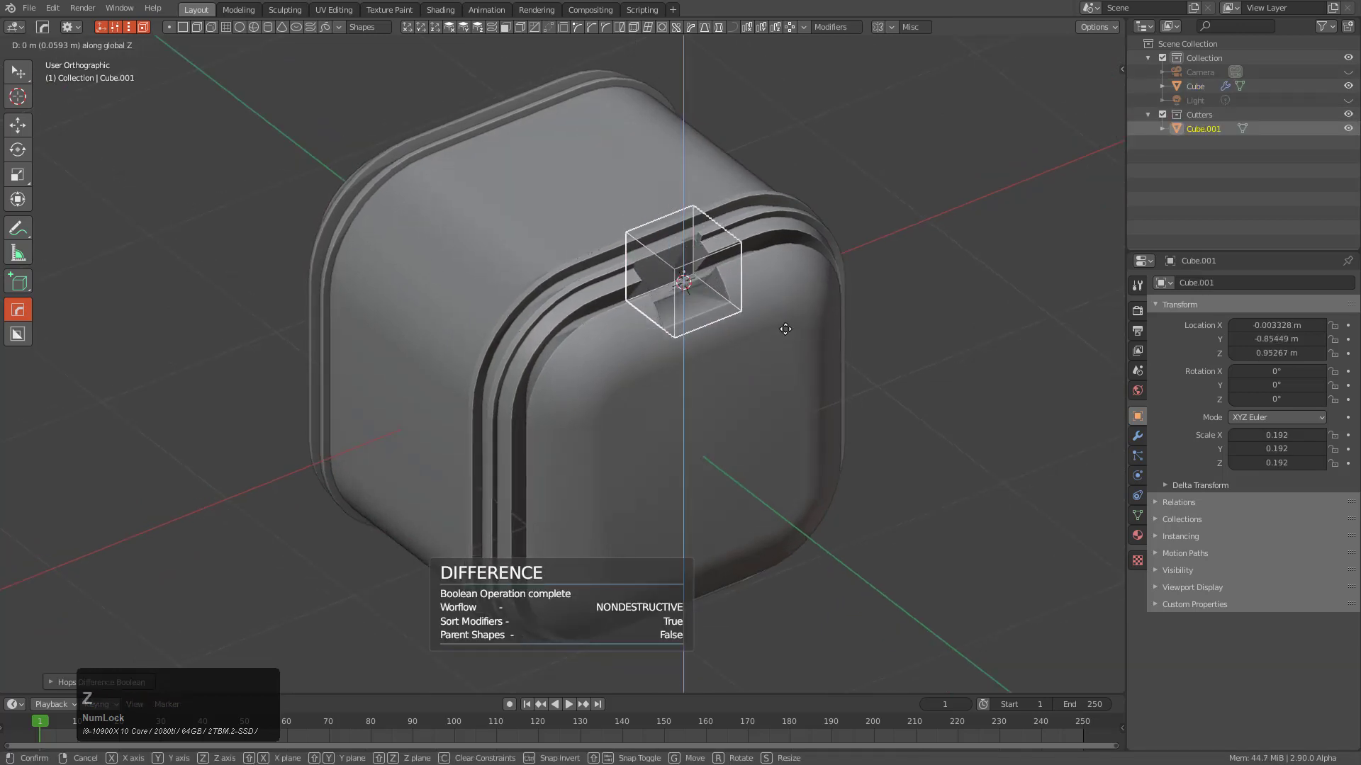
{"action": "left_click", "coordinate": [771, 346]}
{"action": "key", "text": "s"}
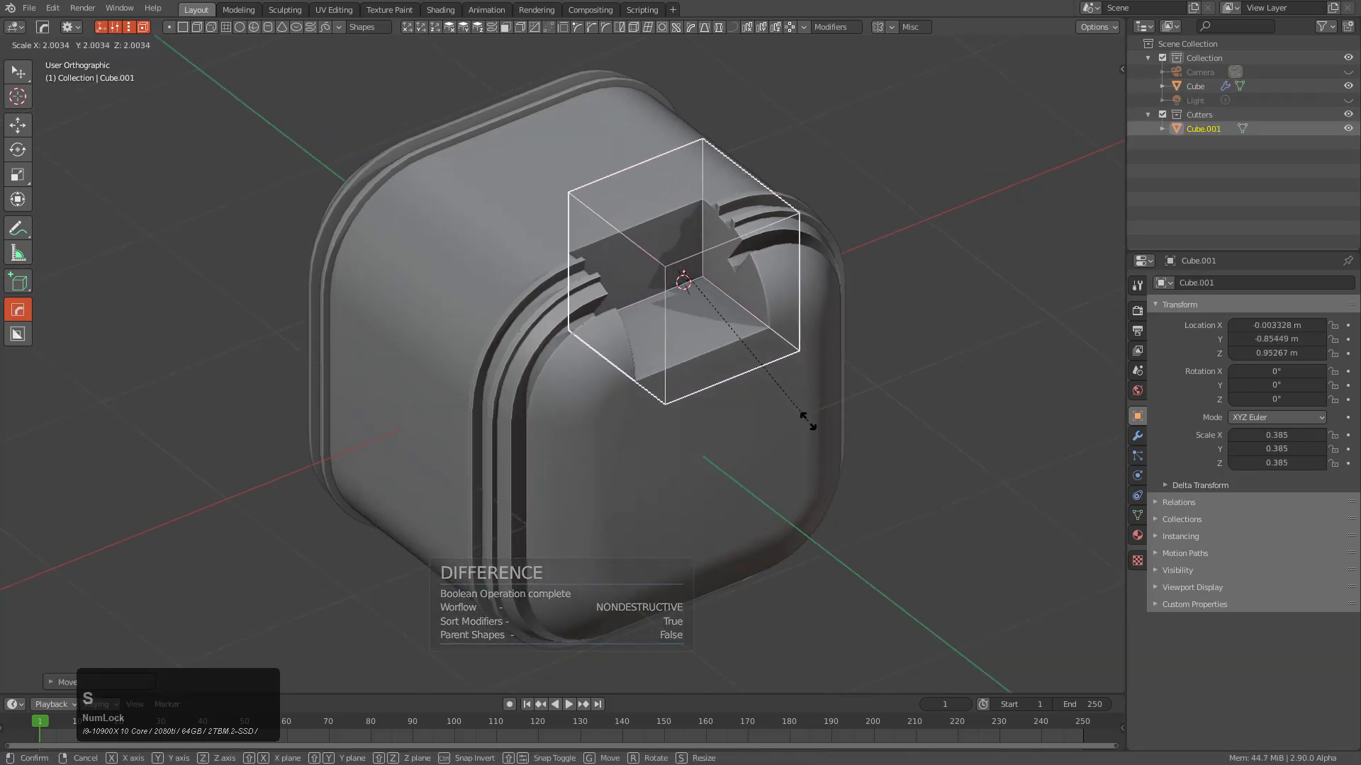
{"action": "key", "text": "x"}
{"action": "left_click", "coordinate": [735, 330]}
{"action": "key", "text": "s"}
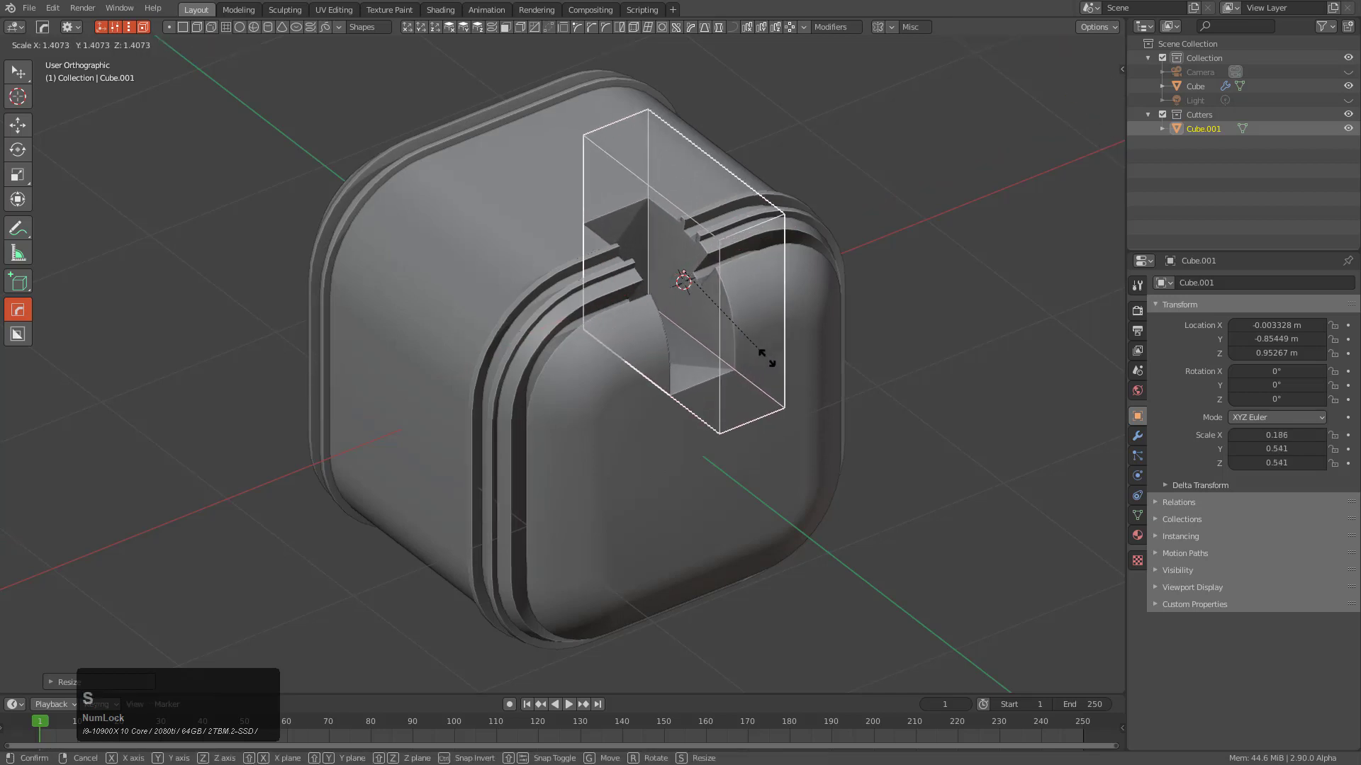
{"action": "left_click", "coordinate": [757, 349]}
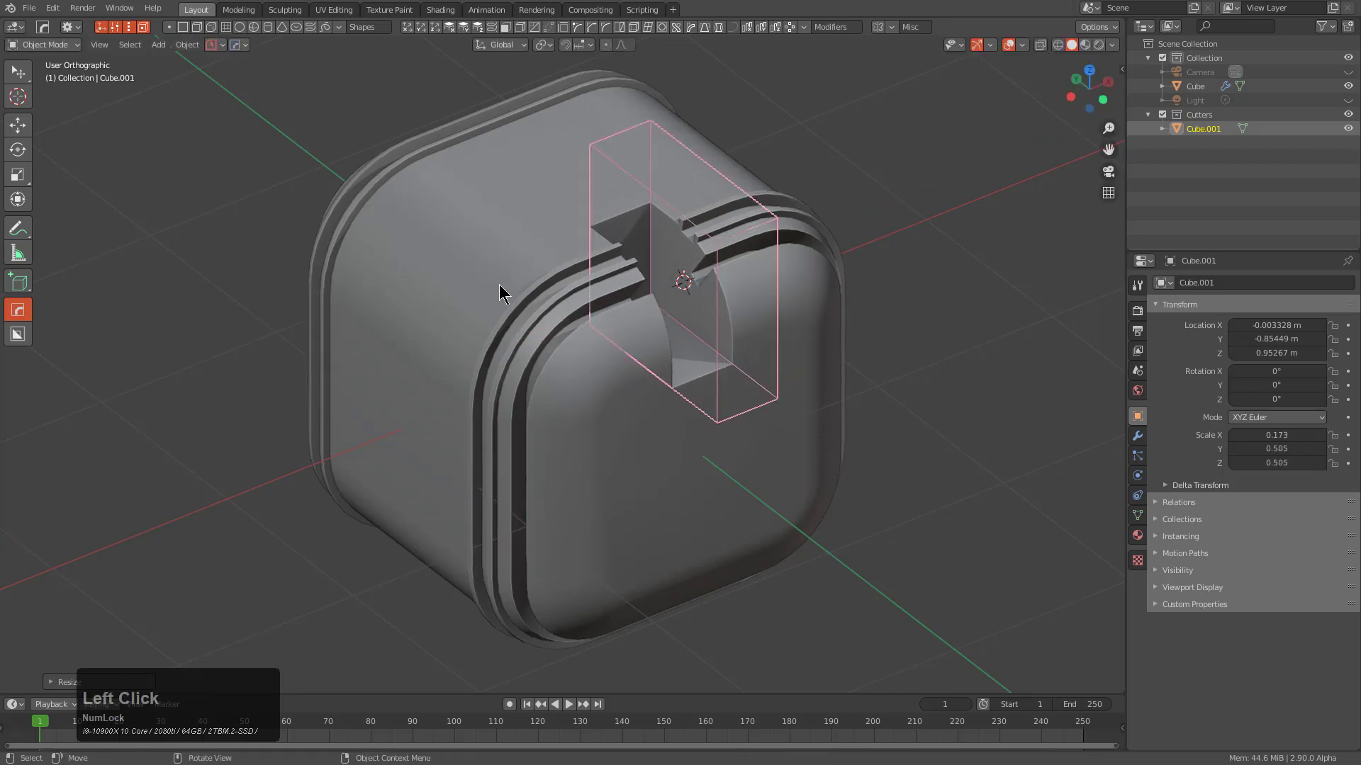
Select the rounded cube and mirror it across the Y axis with the mirror gizmo in Modifier mode
{"action": "left_click", "coordinate": [577, 290]}
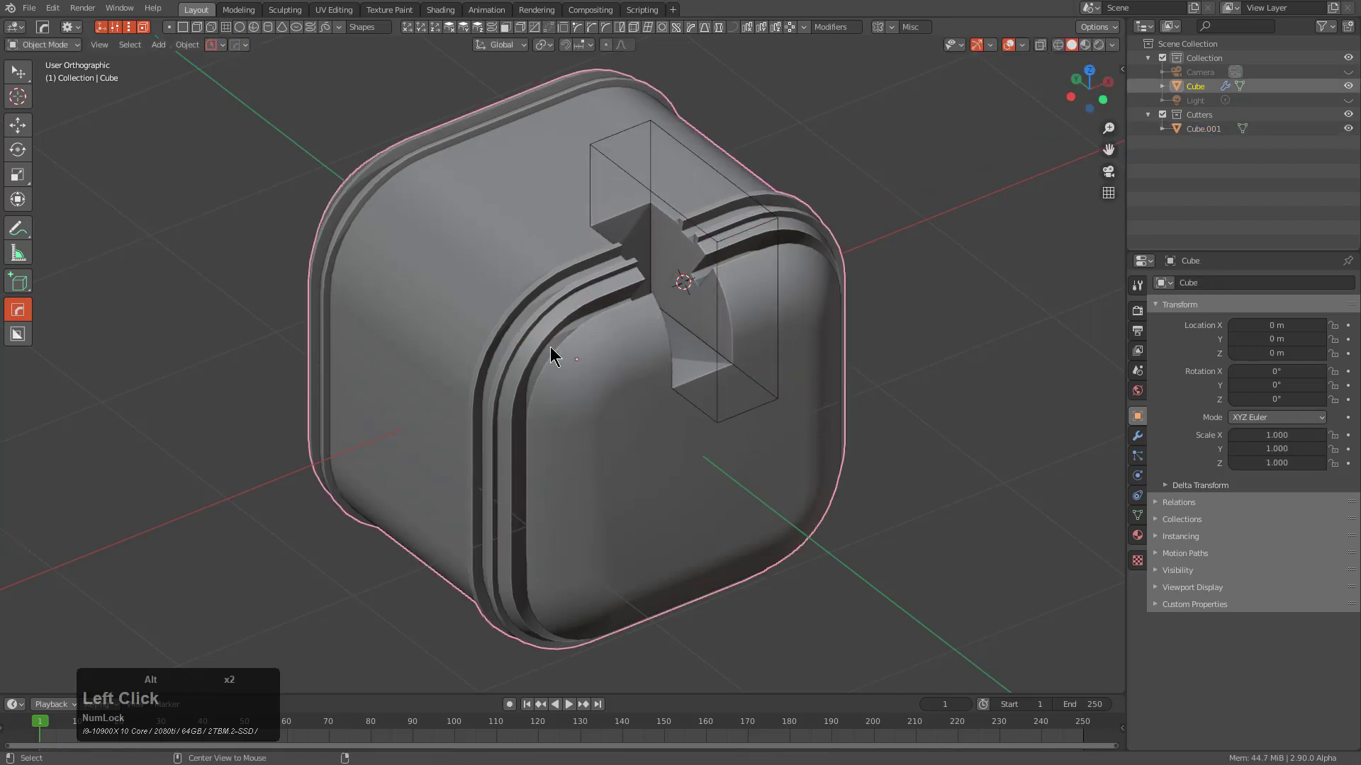
{"action": "key", "text": "alt+x"}
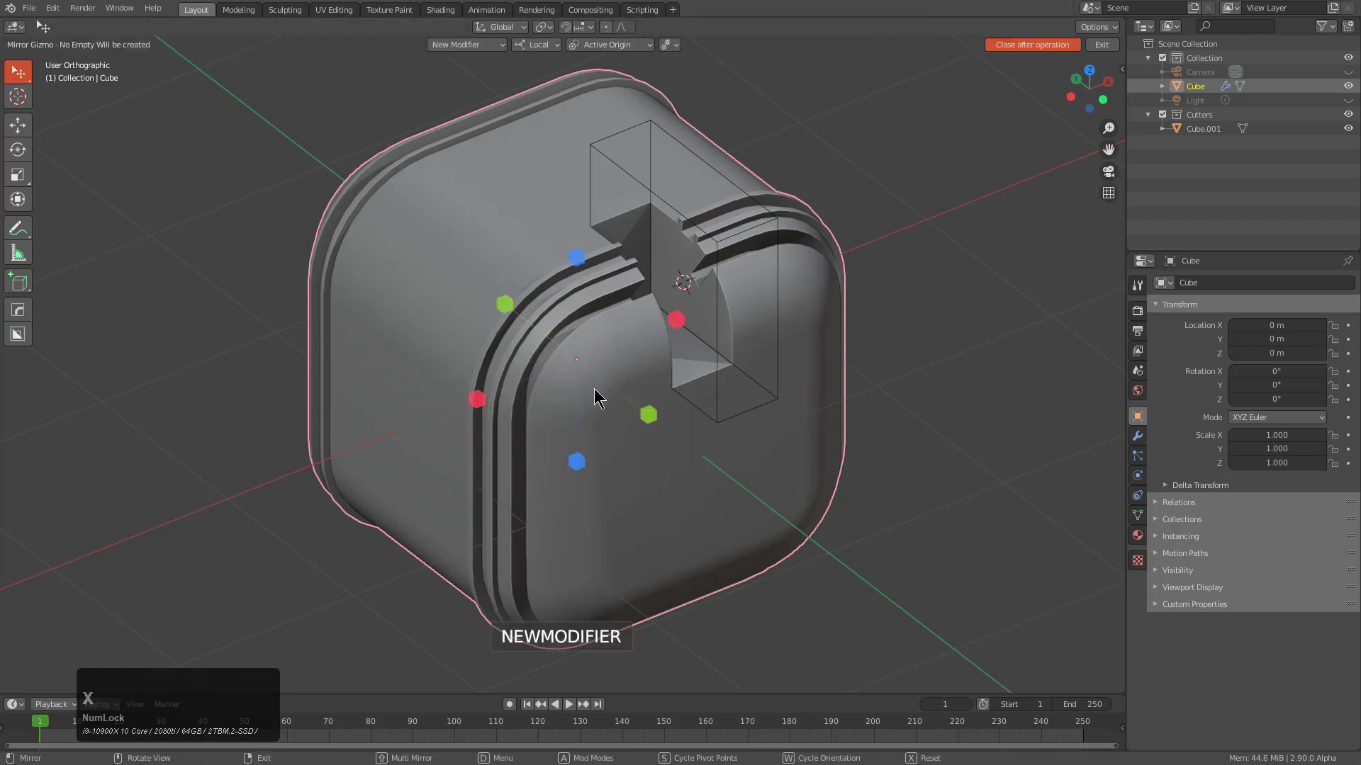
{"action": "key", "text": "a"}
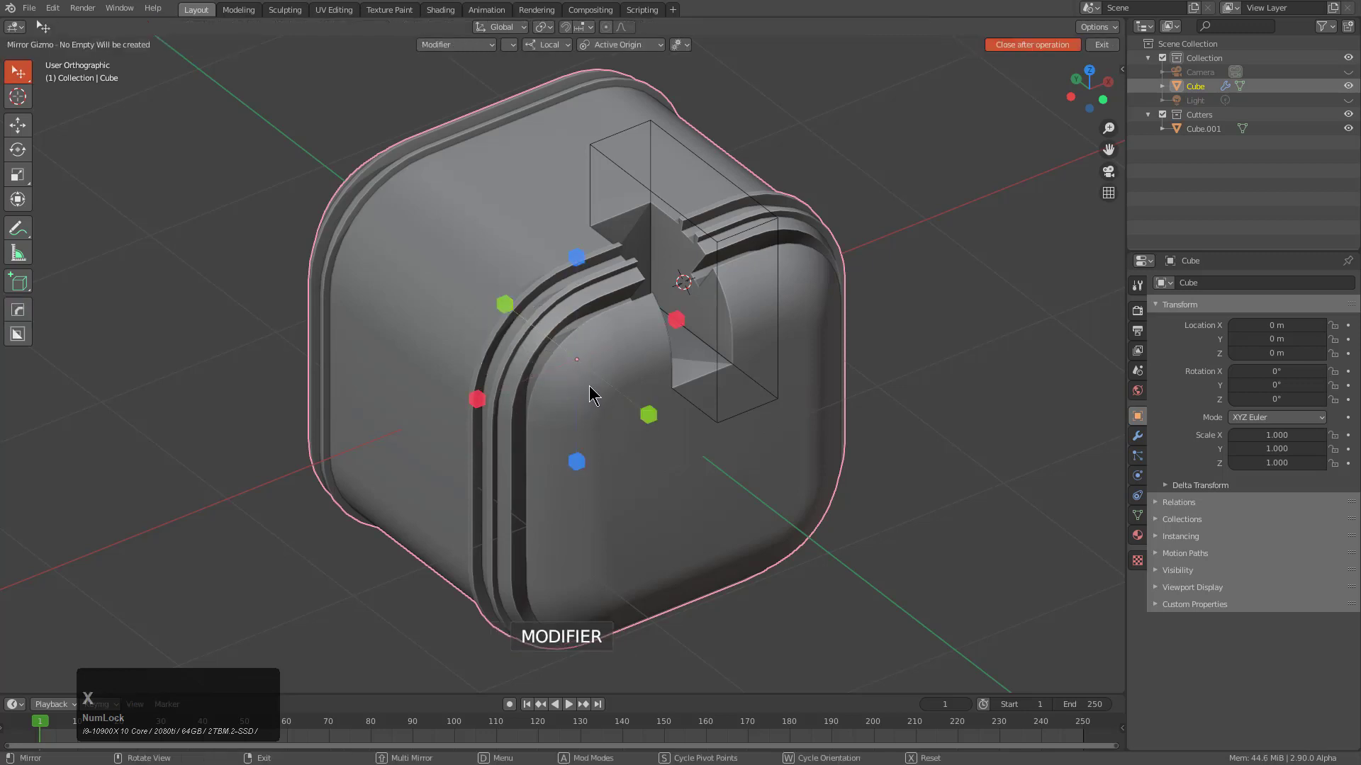
{"action": "left_click", "coordinate": [649, 416]}
{"action": "middle_click_drag", "start_coordinate": [647, 413], "coordinate": [618, 420]}
Move the boolean cutter outward from the front face to about X 0.025, Y -0.993, Z 0.960 m
{"action": "left_click", "coordinate": [811, 228]}
{"action": "middle_click_drag", "start_coordinate": [811, 228], "coordinate": [846, 304]}
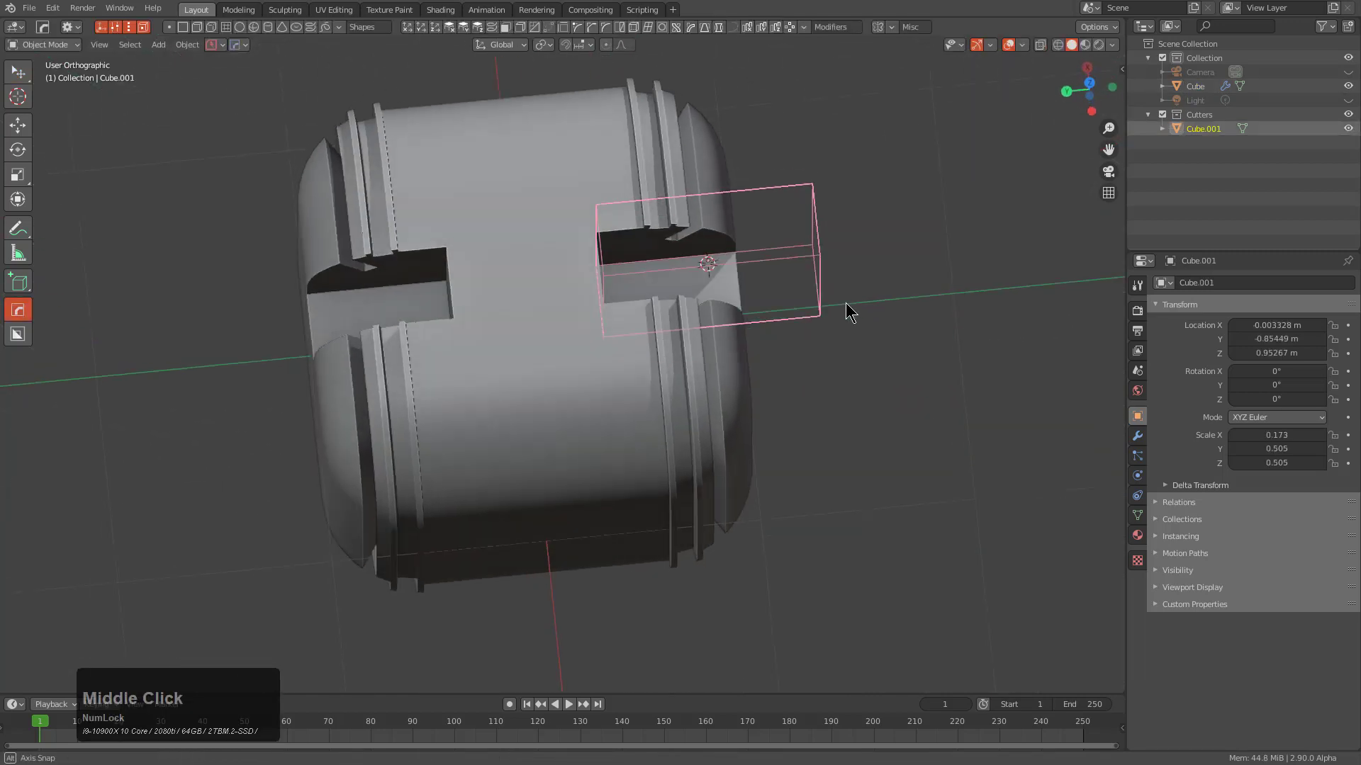
{"action": "scroll", "coordinate": [850, 312], "scroll_direction": "up", "scroll_amount": 2}
{"action": "key", "text": "g"}
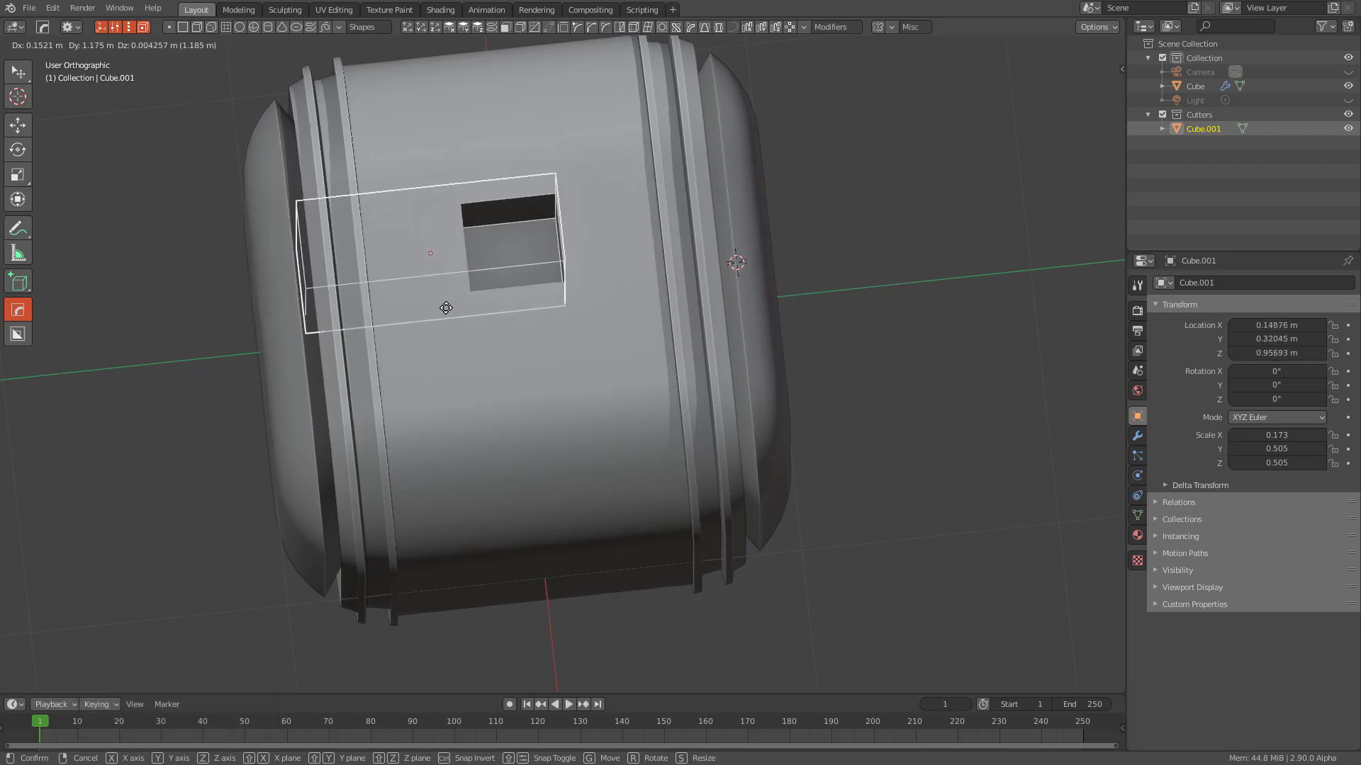
{"action": "left_click", "coordinate": [819, 292]}
{"action": "middle_click_drag", "start_coordinate": [787, 301], "coordinate": [629, 309]}
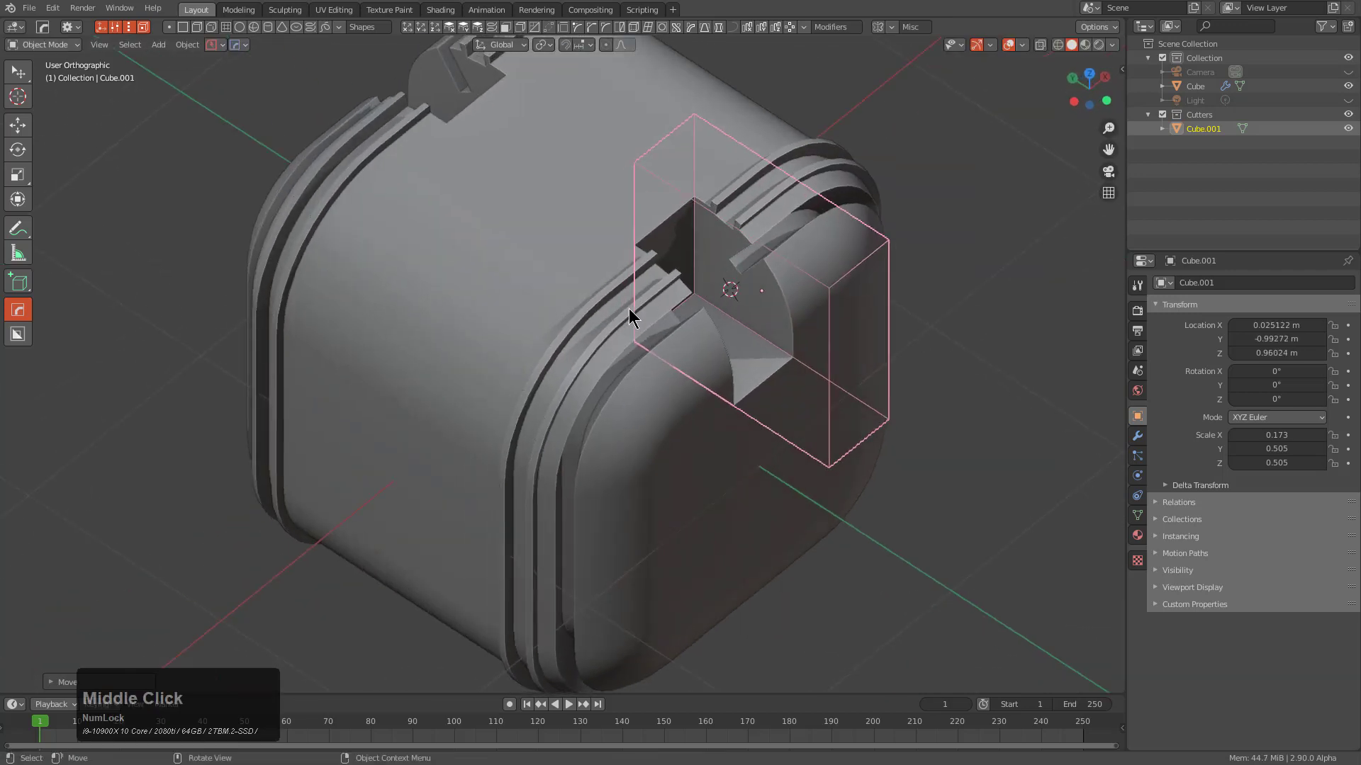
Select the rounded cube and apply the mirror gizmo's -Y handle in Bisect&Modifier mode
{"action": "left_click", "coordinate": [628, 309]}
{"action": "scroll", "coordinate": [630, 310], "scroll_direction": "down", "scroll_amount": 2}
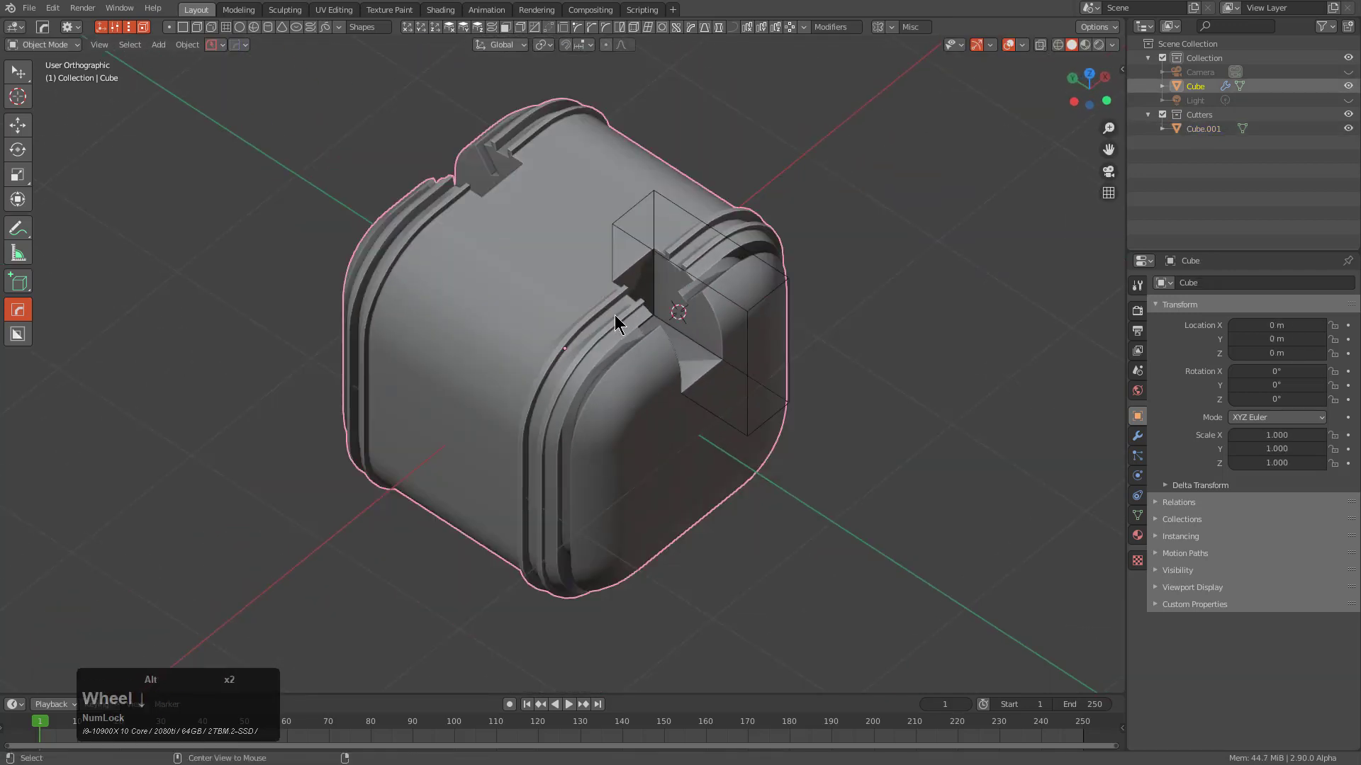
{"action": "key", "text": "alt+x"}
{"action": "key", "text": "d"}
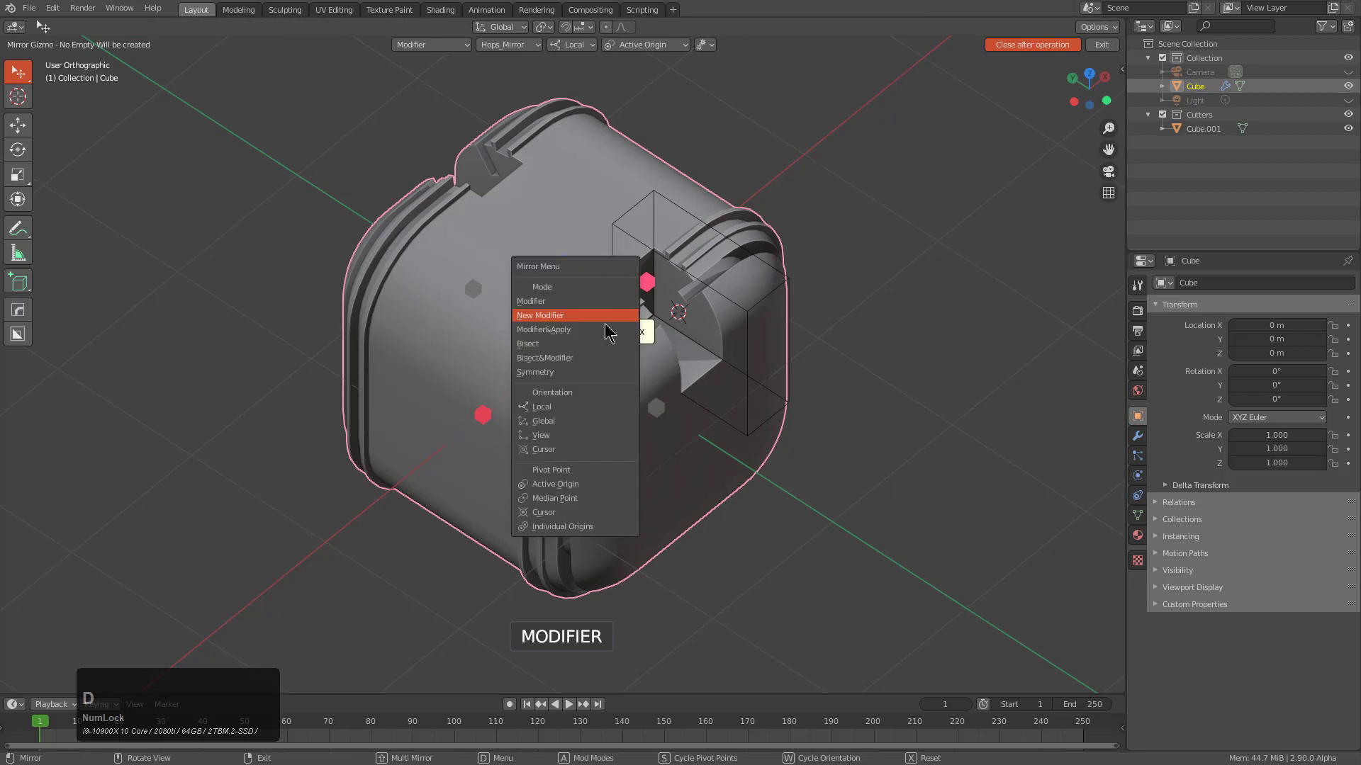
{"action": "left_click", "coordinate": [565, 357]}
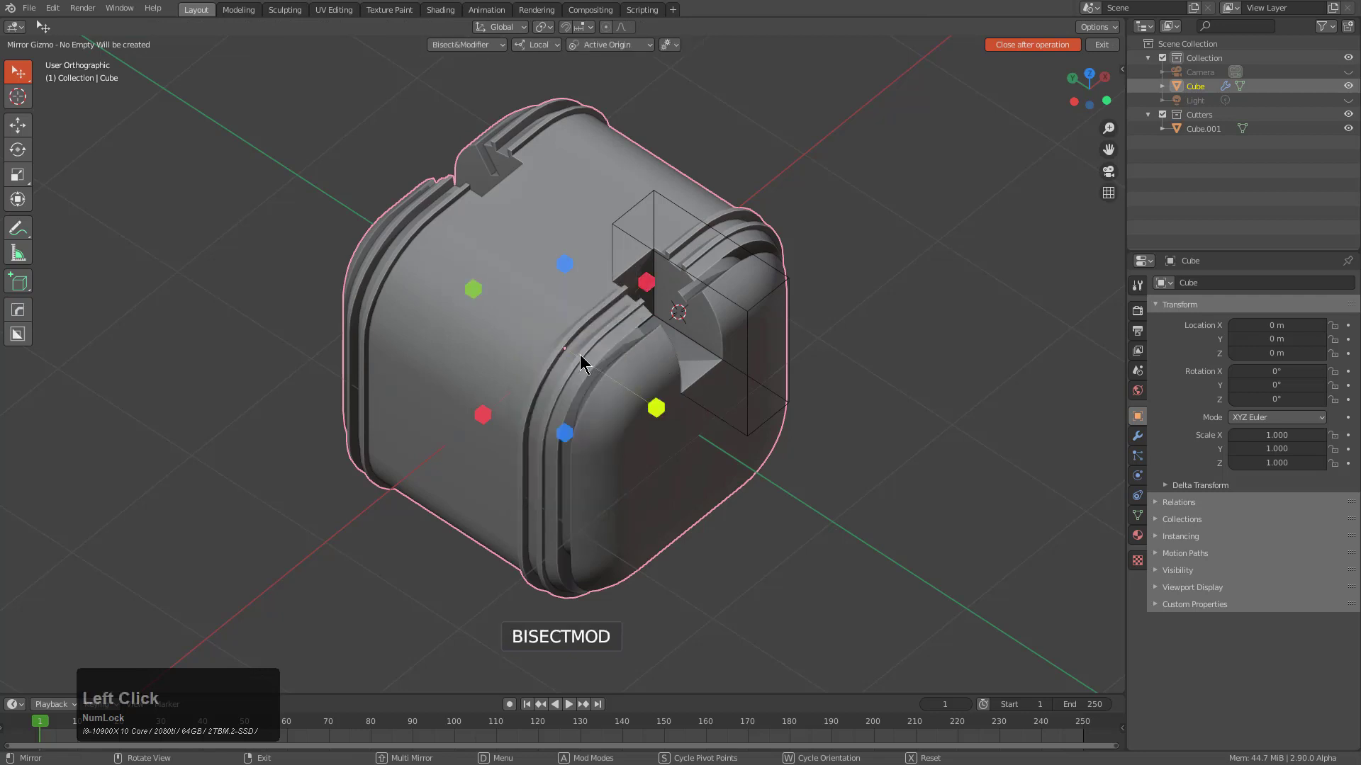
{"action": "left_click", "coordinate": [663, 412]}
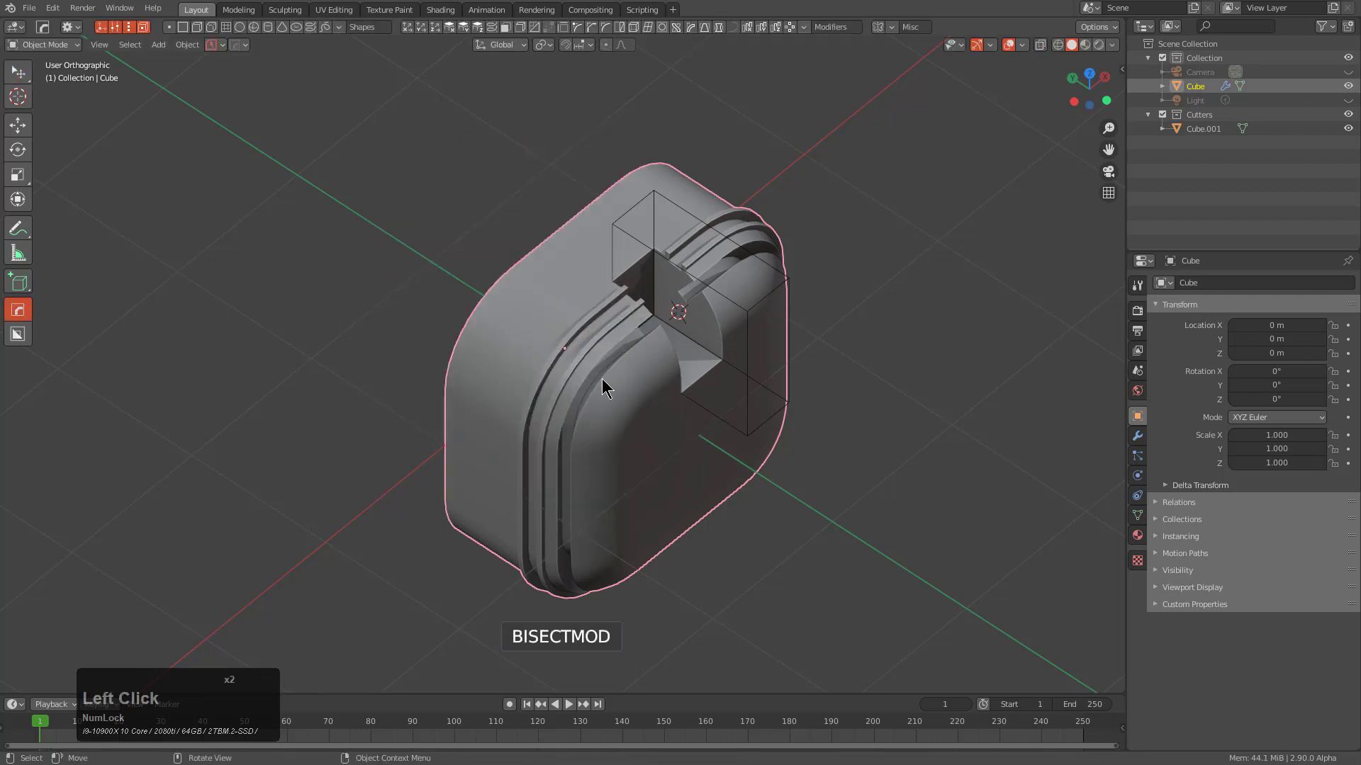
Mirror the rounded cube via -Y once more, keeping the gizmo in Bisect&Modifier mode
{"action": "middle_click_drag", "start_coordinate": [603, 388], "coordinate": [500, 286]}
{"action": "key", "text": "x"}
{"action": "left_click", "coordinate": [659, 369]}
{"action": "key", "text": "Tab"}
{"action": "key", "text": "Tab"}
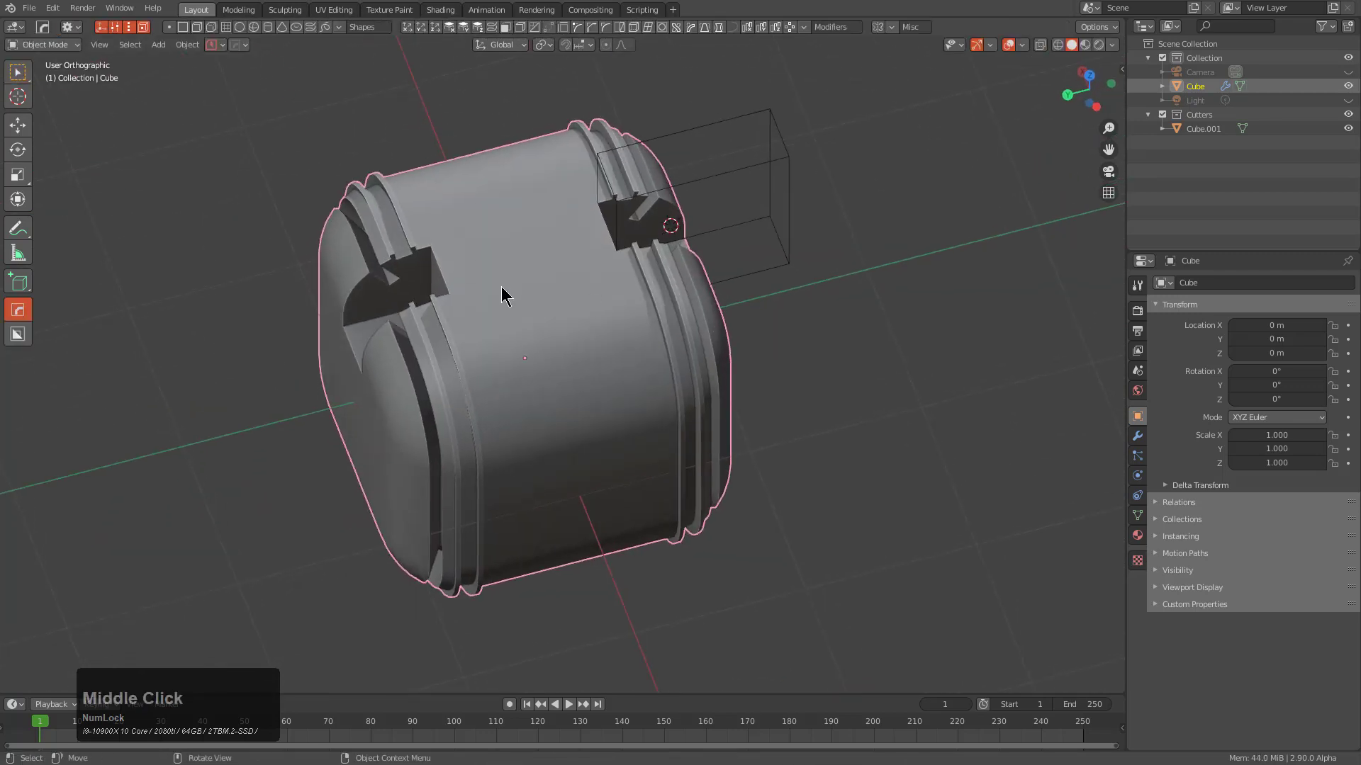
{"action": "key", "text": "Tab"}
{"action": "key", "text": "Tab"}
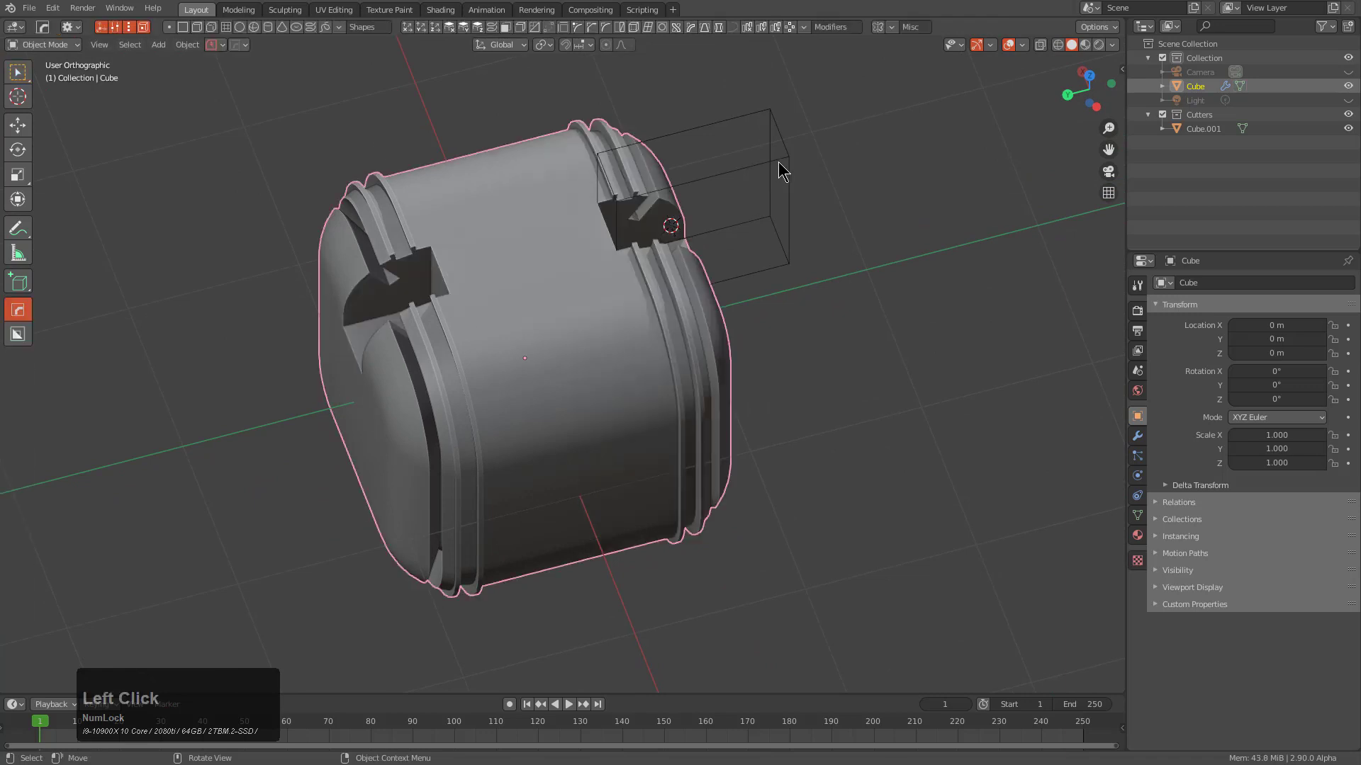
Try moving the cutter across the rounded cube's top face to test the live mirrored cut
{"action": "left_click", "coordinate": [778, 161]}
{"action": "key", "text": "g"}
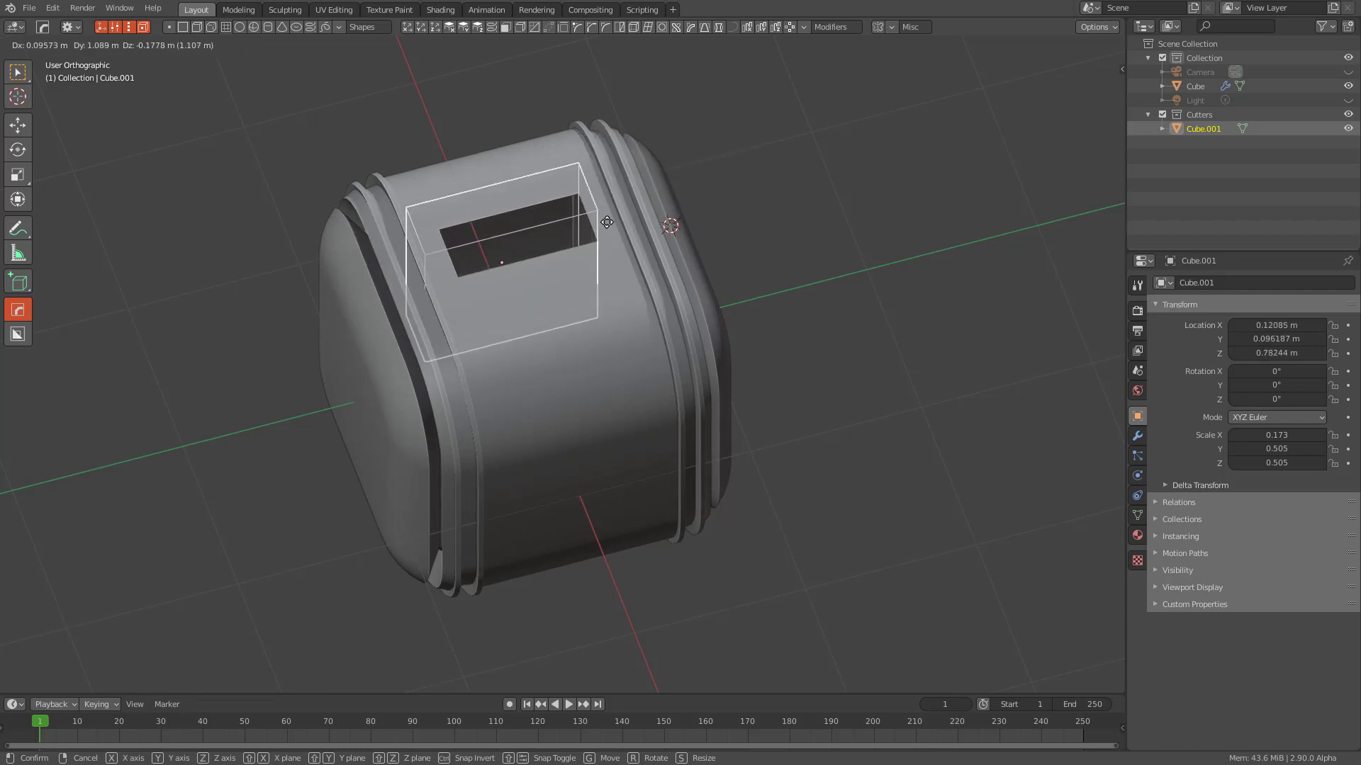
{"action": "right_click", "coordinate": [607, 221]}
{"action": "middle_click_drag", "start_coordinate": [607, 222], "coordinate": [575, 301]}
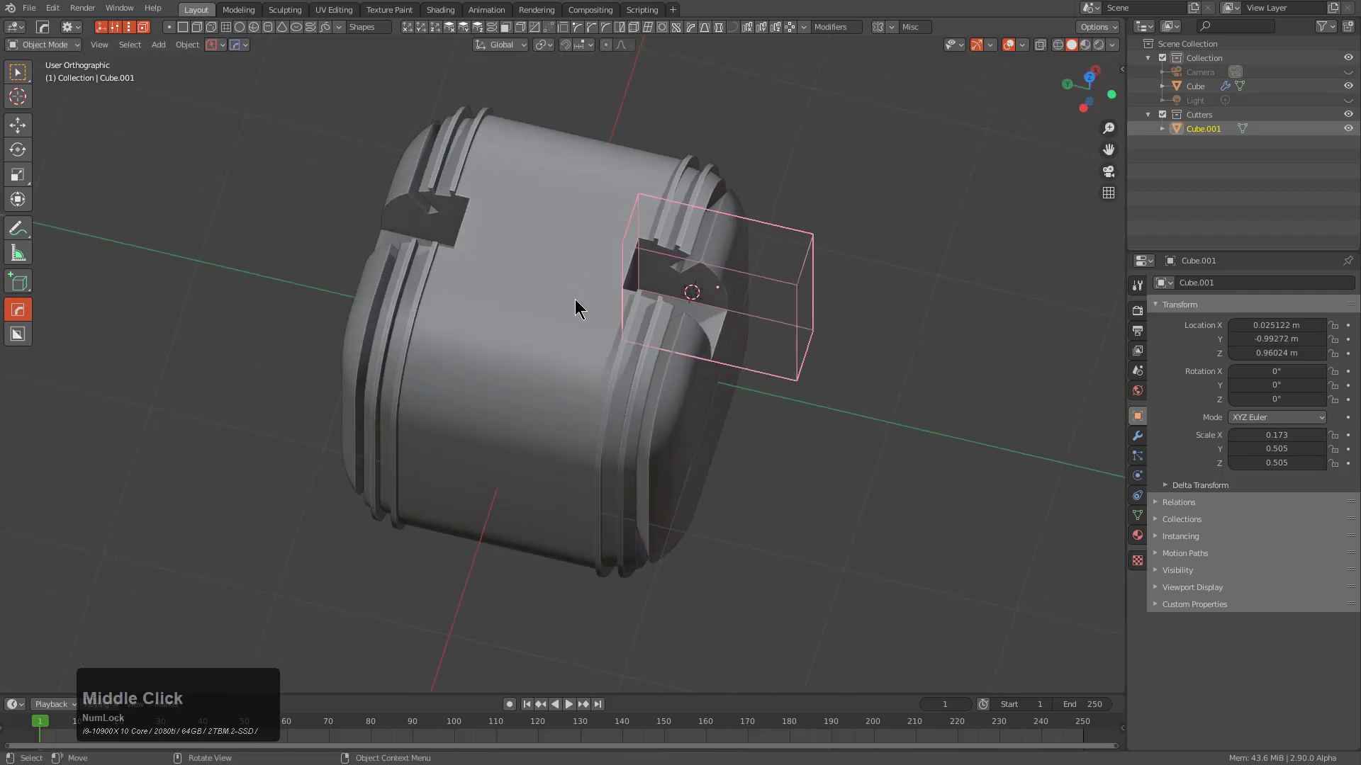
Select the rounded cube and toggle its existing Y mirror through the gizmo's -Y handle in Modifier mode
{"action": "left_click", "coordinate": [576, 308]}
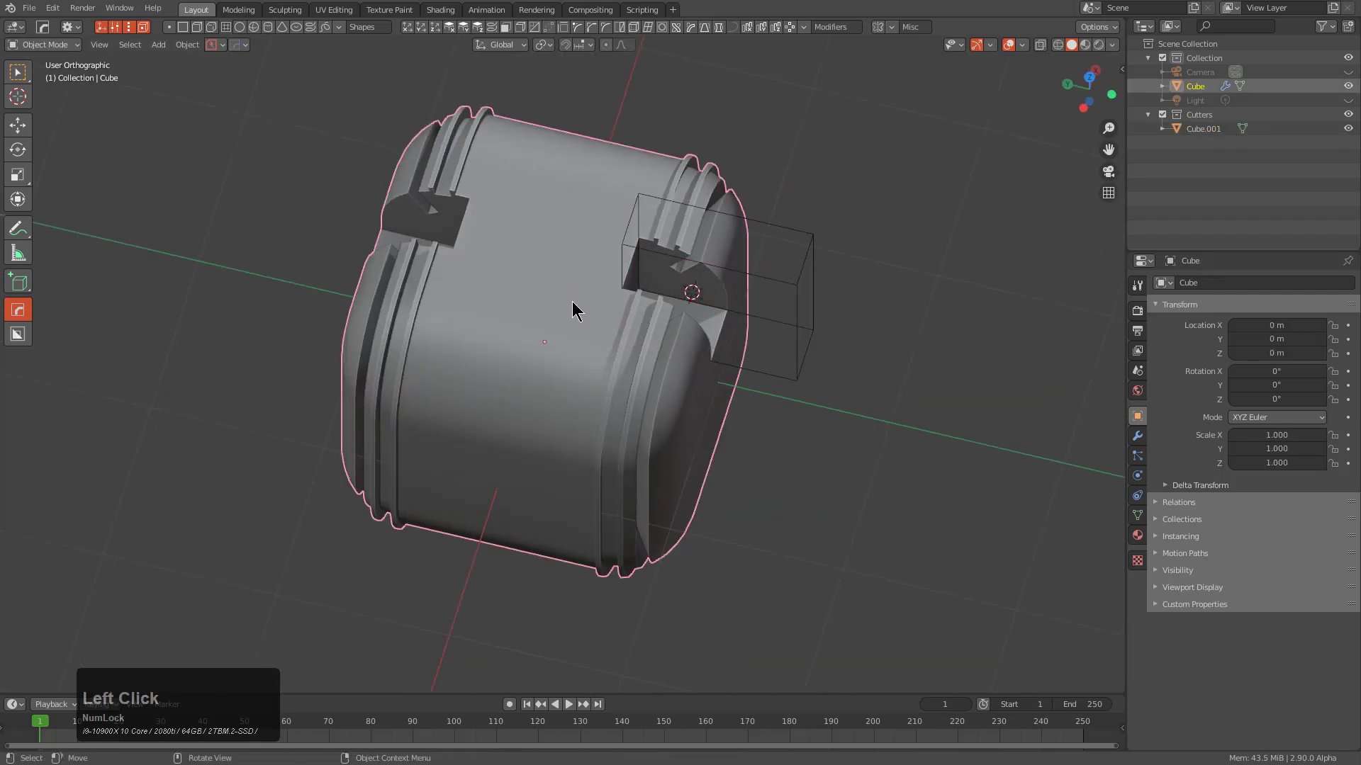
{"action": "middle_click_drag", "start_coordinate": [570, 300], "coordinate": [562, 288]}
{"action": "key", "text": "alt+x"}
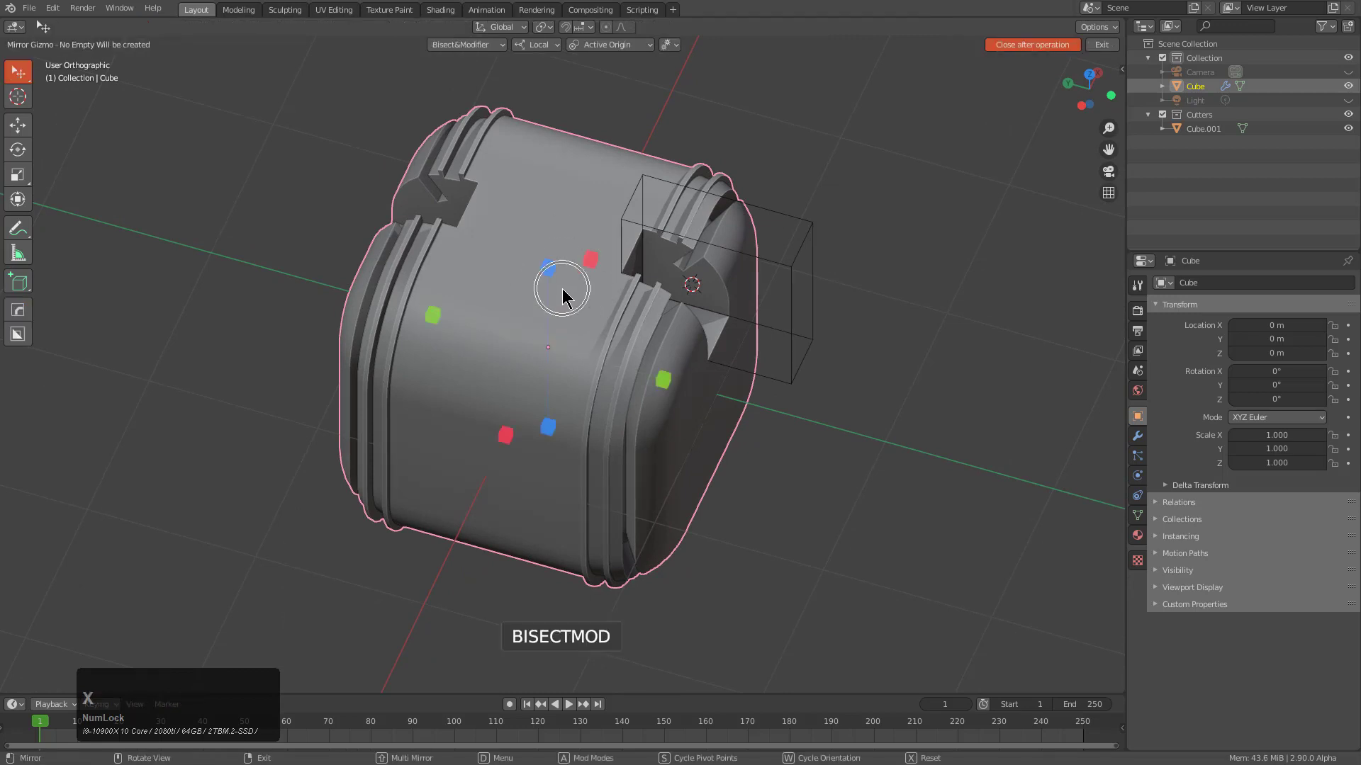
{"action": "key", "text": "a"}
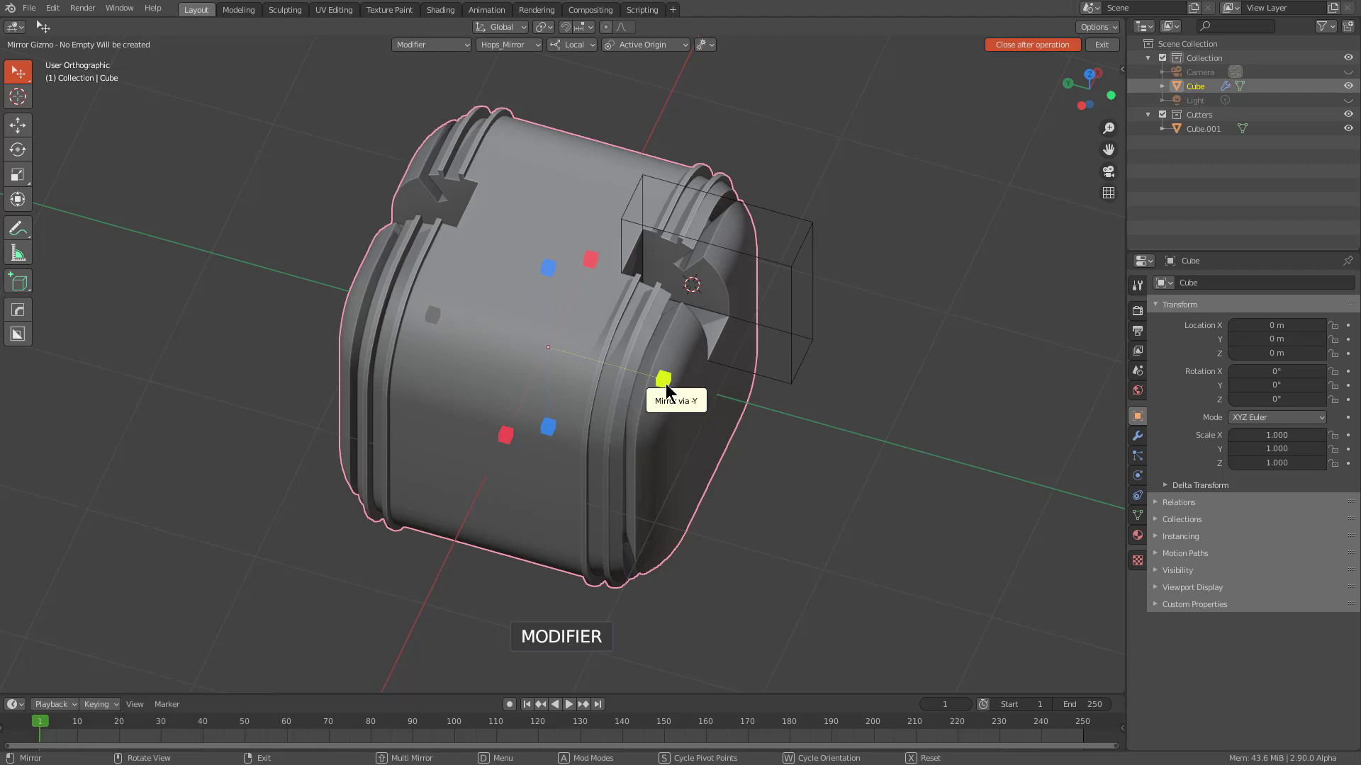
{"action": "left_click", "coordinate": [664, 383]}
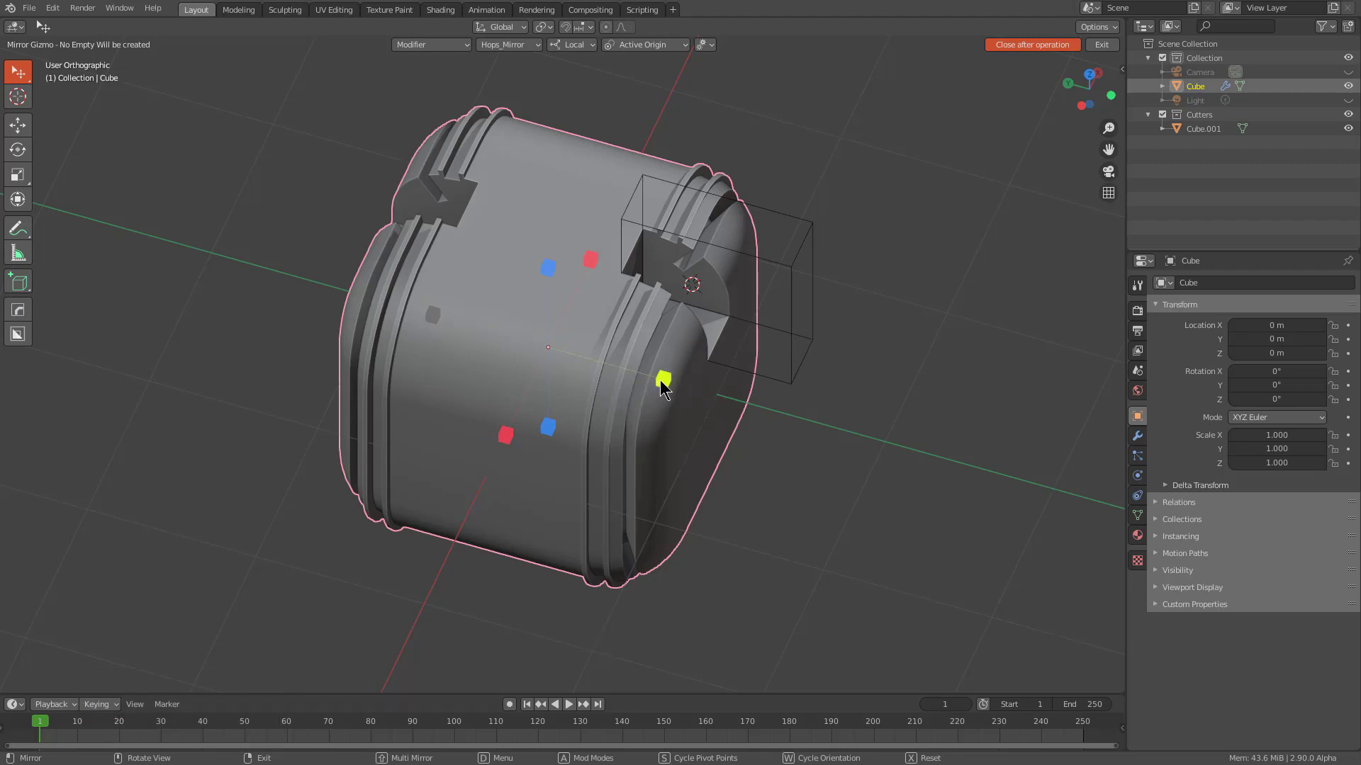
{"action": "left_click", "coordinate": [663, 383]}
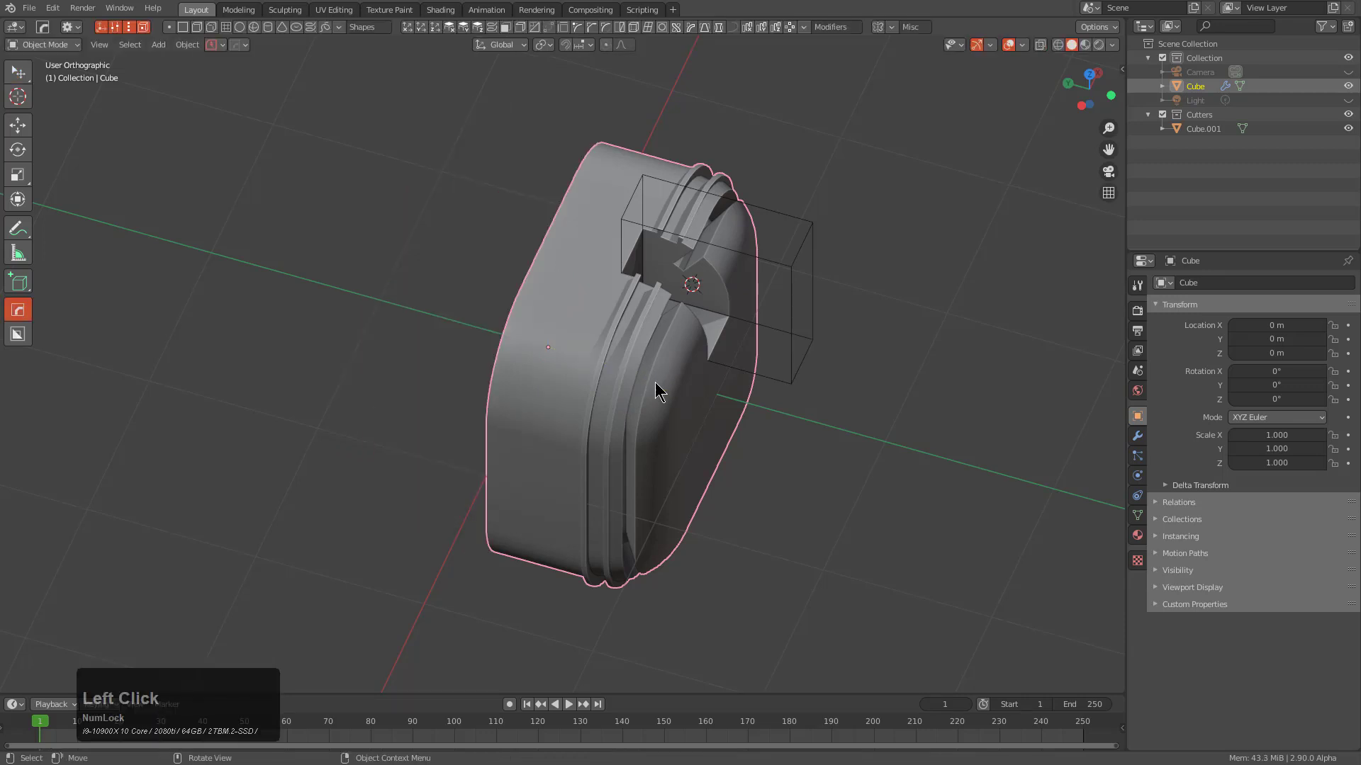
Mirror the rounded cube via -Y twice with the mirror gizmo in New Modifier mode
{"action": "middle_click_drag", "start_coordinate": [655, 381], "coordinate": [688, 368]}
{"action": "key", "text": "alt+x"}
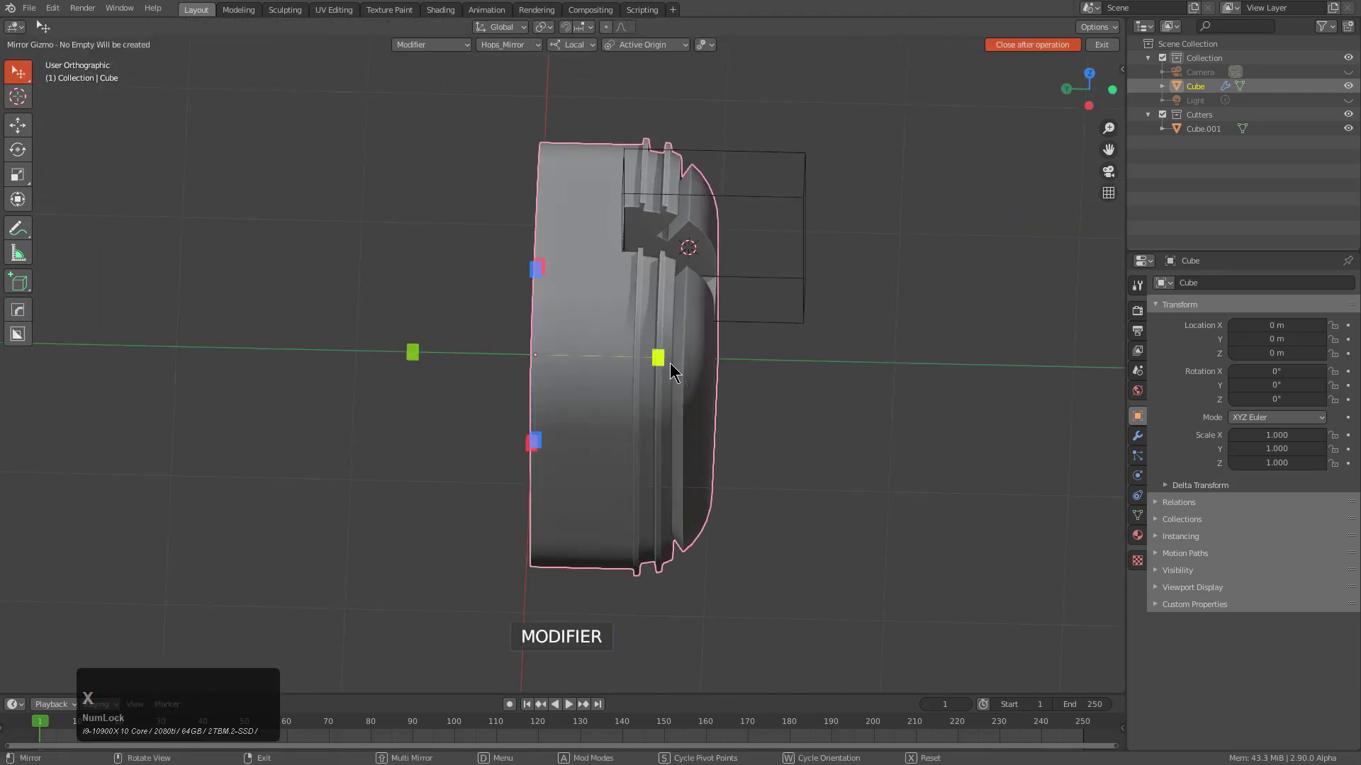
{"action": "key", "text": "a"}
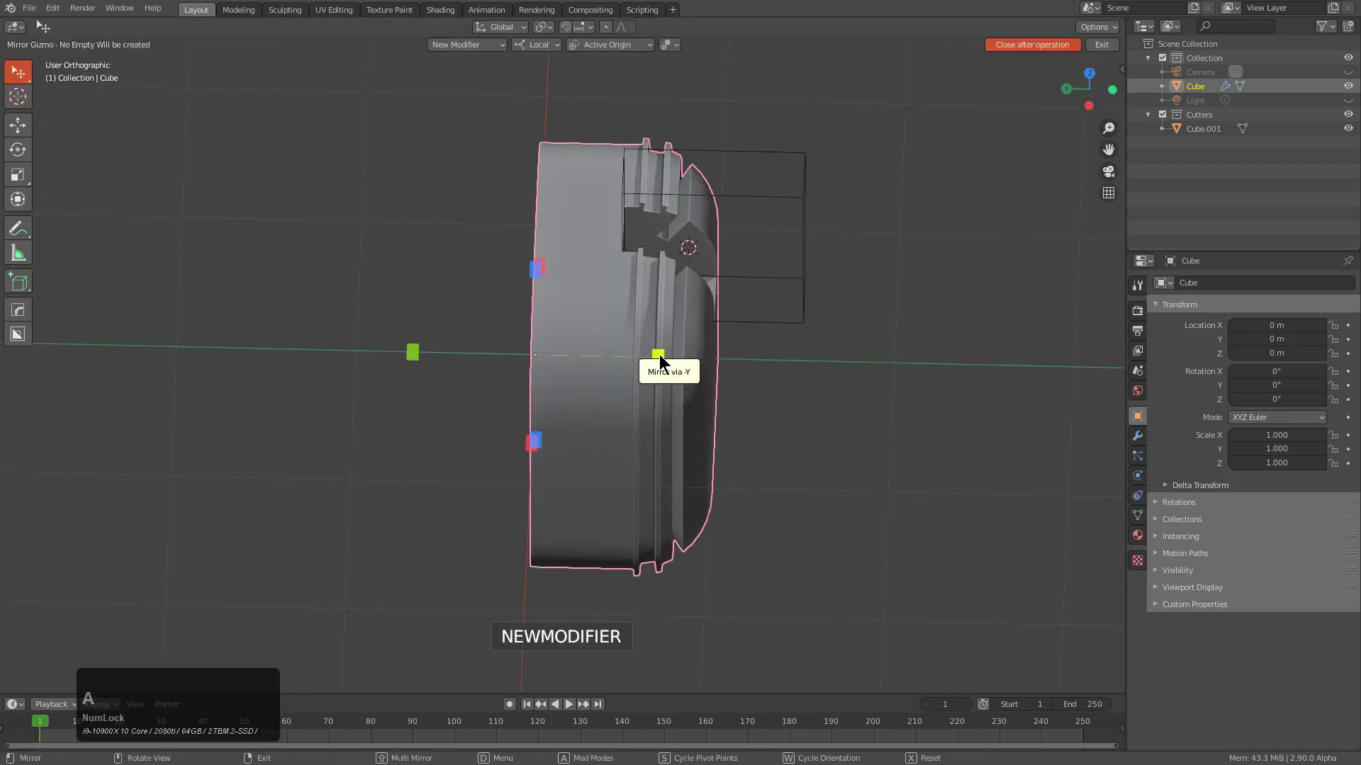
{"action": "left_click", "coordinate": [658, 359]}
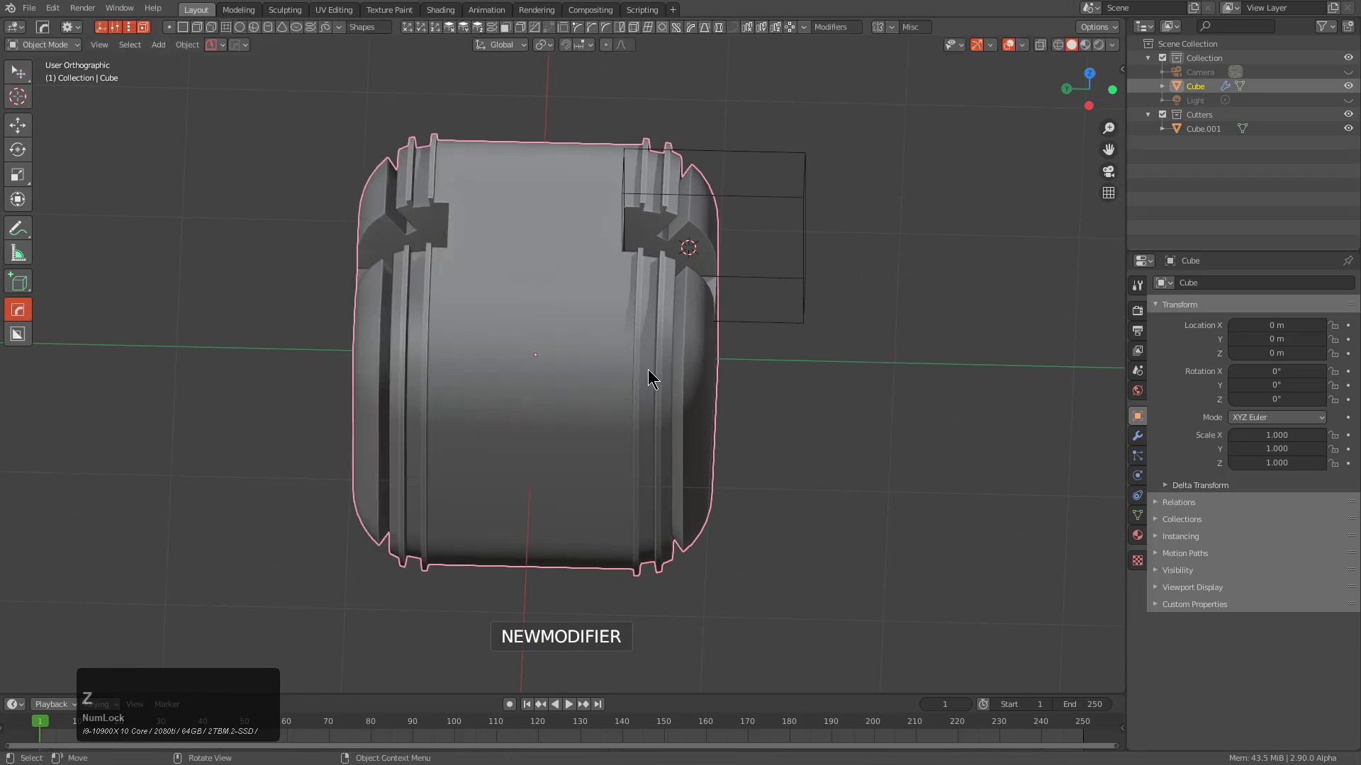
{"action": "middle_click_drag", "start_coordinate": [648, 368], "coordinate": [660, 377]}
{"action": "key", "text": "alt+x"}
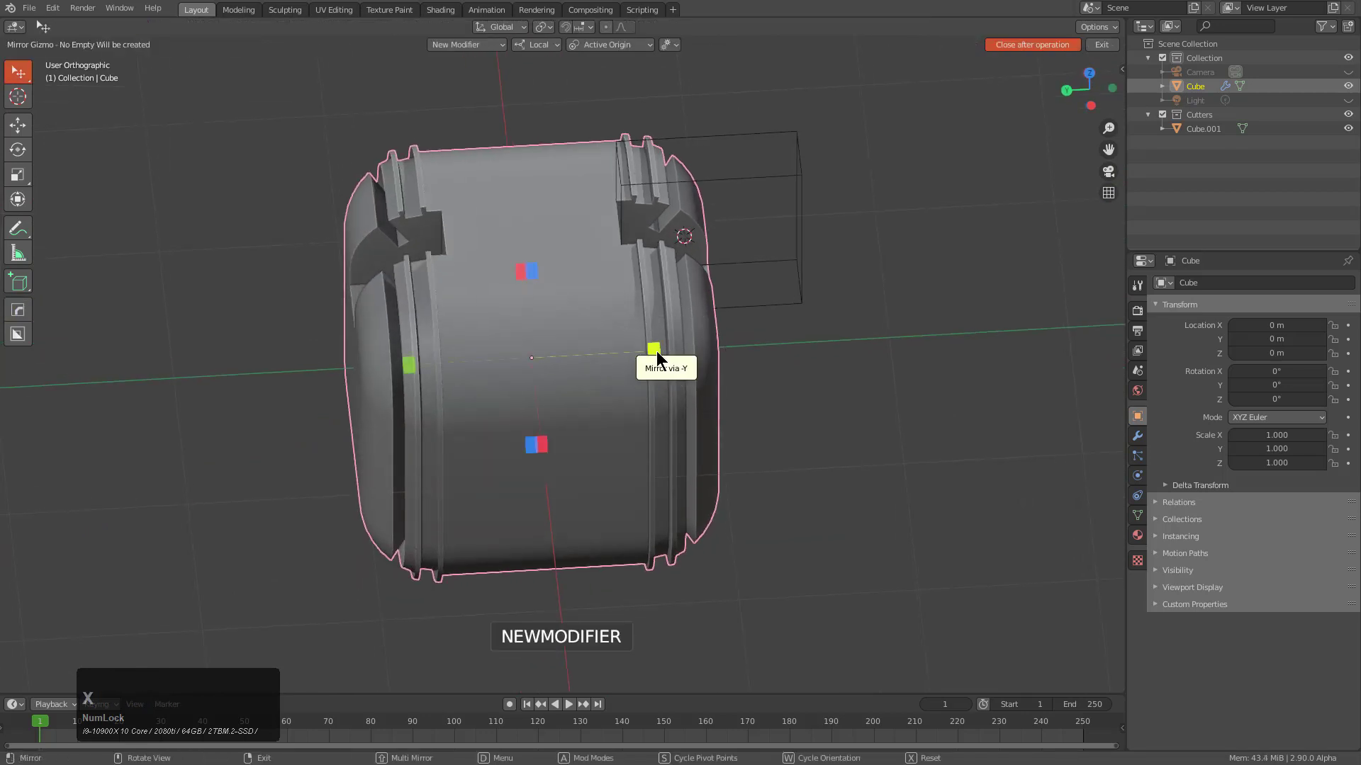
{"action": "left_click", "coordinate": [656, 351]}
Duplicate the cutter in place and scale the copy to about 0.112 in X and 0.325 in Y and Z
{"action": "middle_click_drag", "start_coordinate": [656, 351], "coordinate": [763, 365]}
{"action": "left_click", "coordinate": [803, 296]}
{"action": "key", "text": "shift+d"}
{"action": "right_click", "coordinate": [778, 333]}
{"action": "scroll", "coordinate": [760, 357], "scroll_direction": "up", "scroll_amount": 1}
{"action": "key", "text": "s"}
{"action": "left_click", "coordinate": [790, 391]}
Move the duplicated cutter along Y to about -0.508 m and scale it to about 0.075 in X and 0.219 in Y and Z
{"action": "key", "text": "g"}
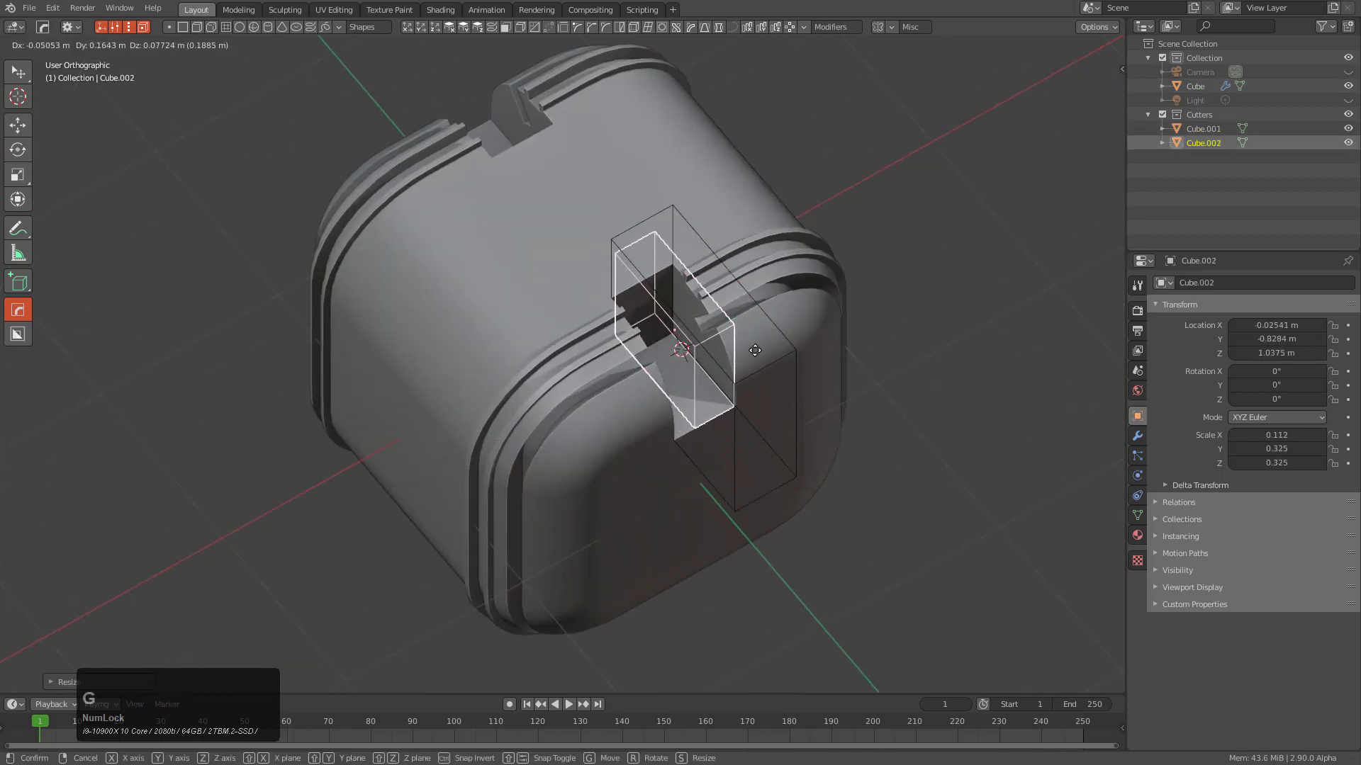
{"action": "key", "text": "x"}
{"action": "key", "text": "y"}
{"action": "key", "text": "t"}
{"action": "left_click", "coordinate": [729, 316]}
{"action": "key", "text": "s"}
{"action": "left_click", "coordinate": [702, 306]}
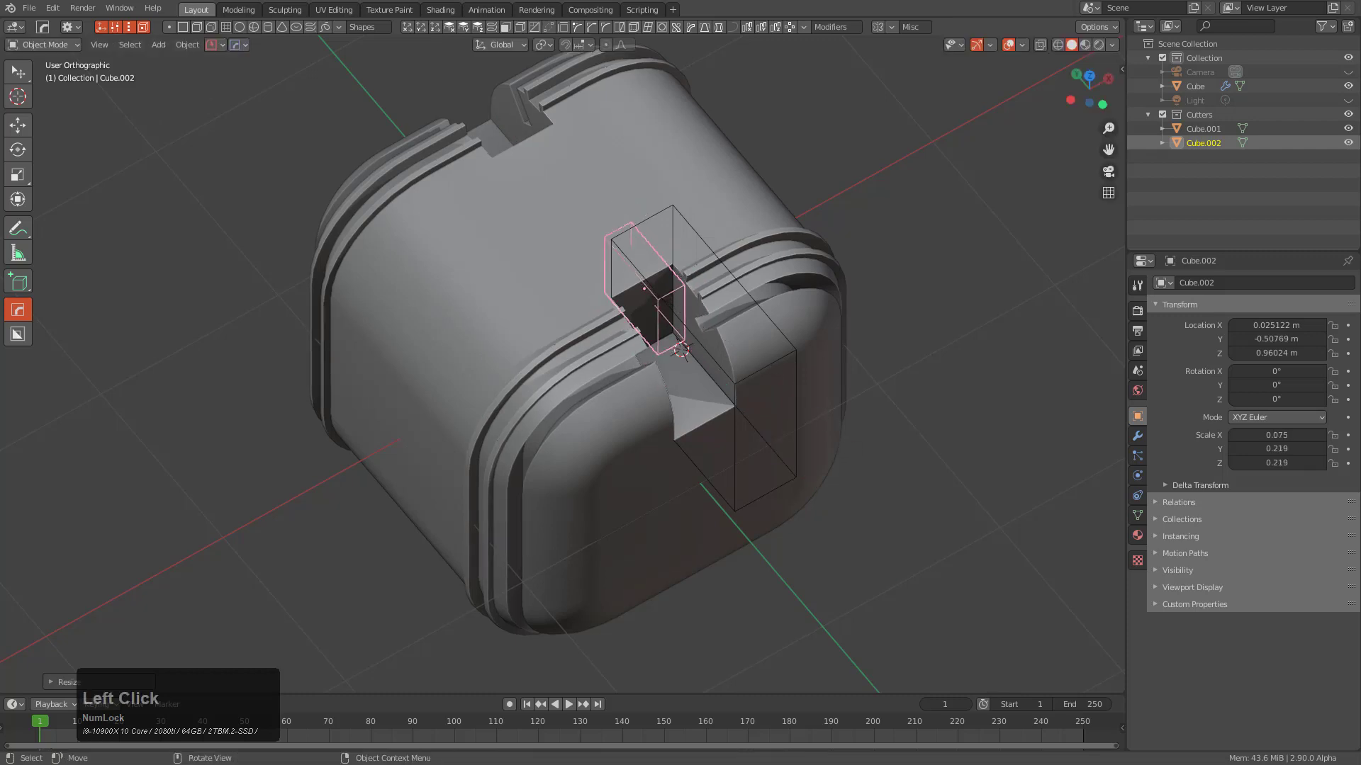
Cut the smaller cutter out of the rounded cube with a HOps Difference boolean
{"action": "left_click", "coordinate": [785, 249], "text": "shift"}
{"action": "key", "text": "q"}
{"action": "left_click", "coordinate": [785, 249]}
Try moving the small cutter and the large cutter in turn to test how their mirrored cuts update
{"action": "middle_click_drag", "start_coordinate": [732, 339], "coordinate": [638, 375]}
{"action": "key", "text": "g"}
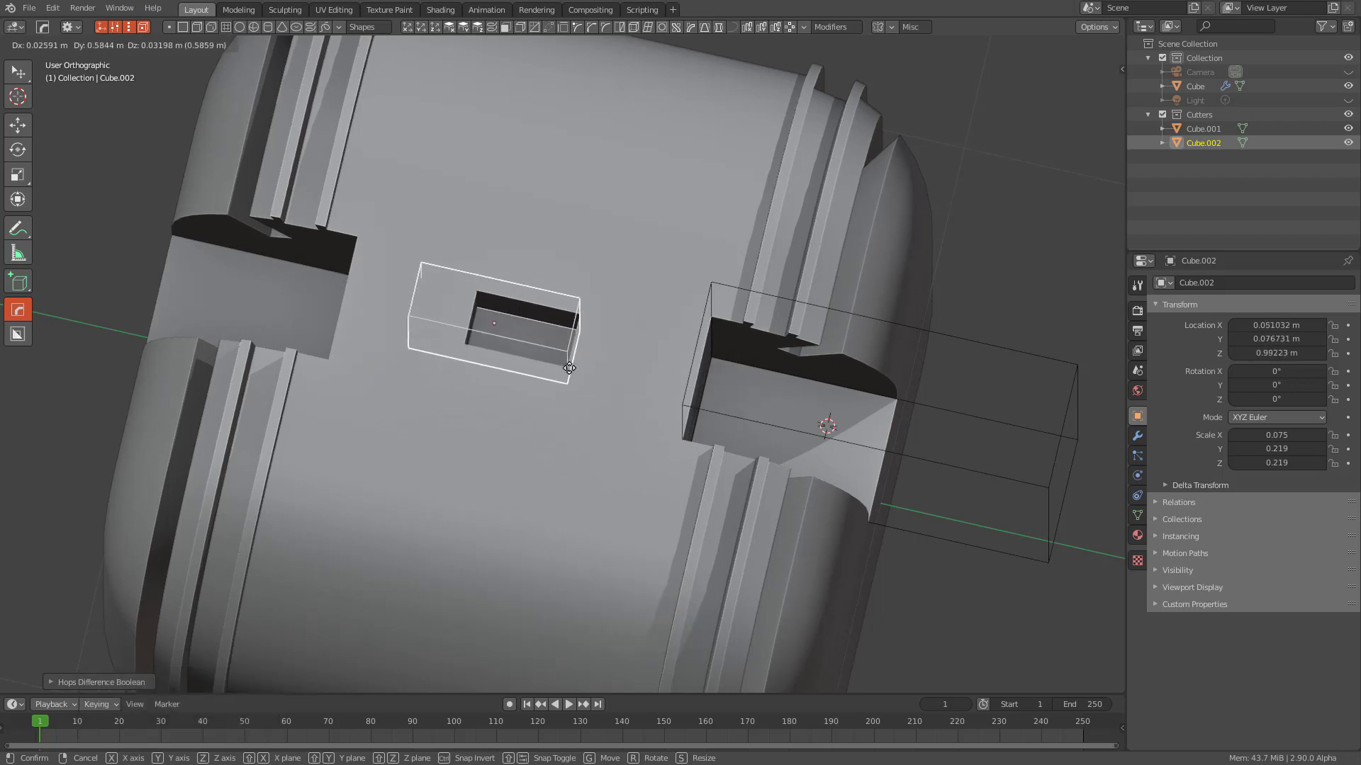
{"action": "right_click", "coordinate": [673, 358]}
{"action": "left_click", "coordinate": [952, 337]}
{"action": "key", "text": "g"}
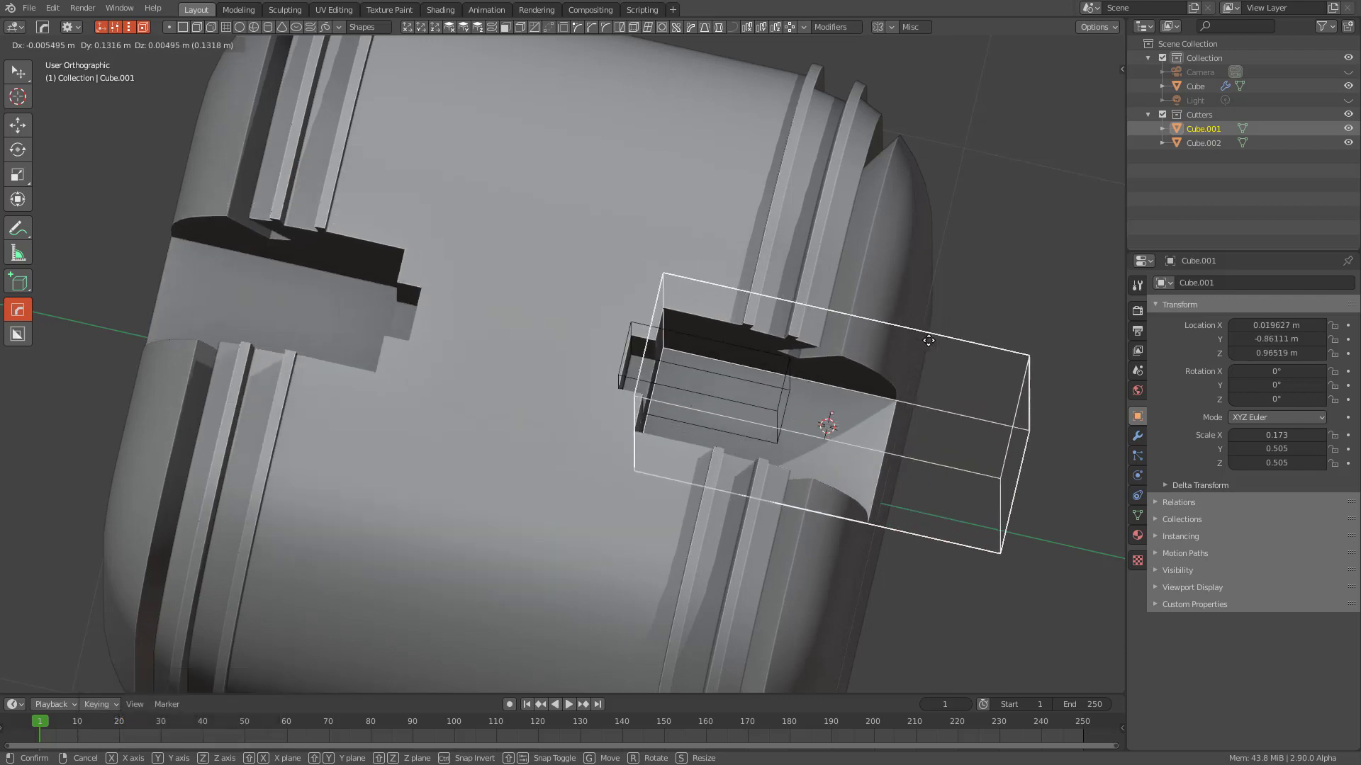
{"action": "right_click", "coordinate": [839, 360]}
Run Mod Scroll/Toggle on the rounded cube and scroll its modifier stack back to the unmodified mesh
{"action": "middle_click_drag", "start_coordinate": [643, 420], "coordinate": [593, 368]}
{"action": "scroll", "coordinate": [642, 379], "scroll_direction": "down", "scroll_amount": 3}
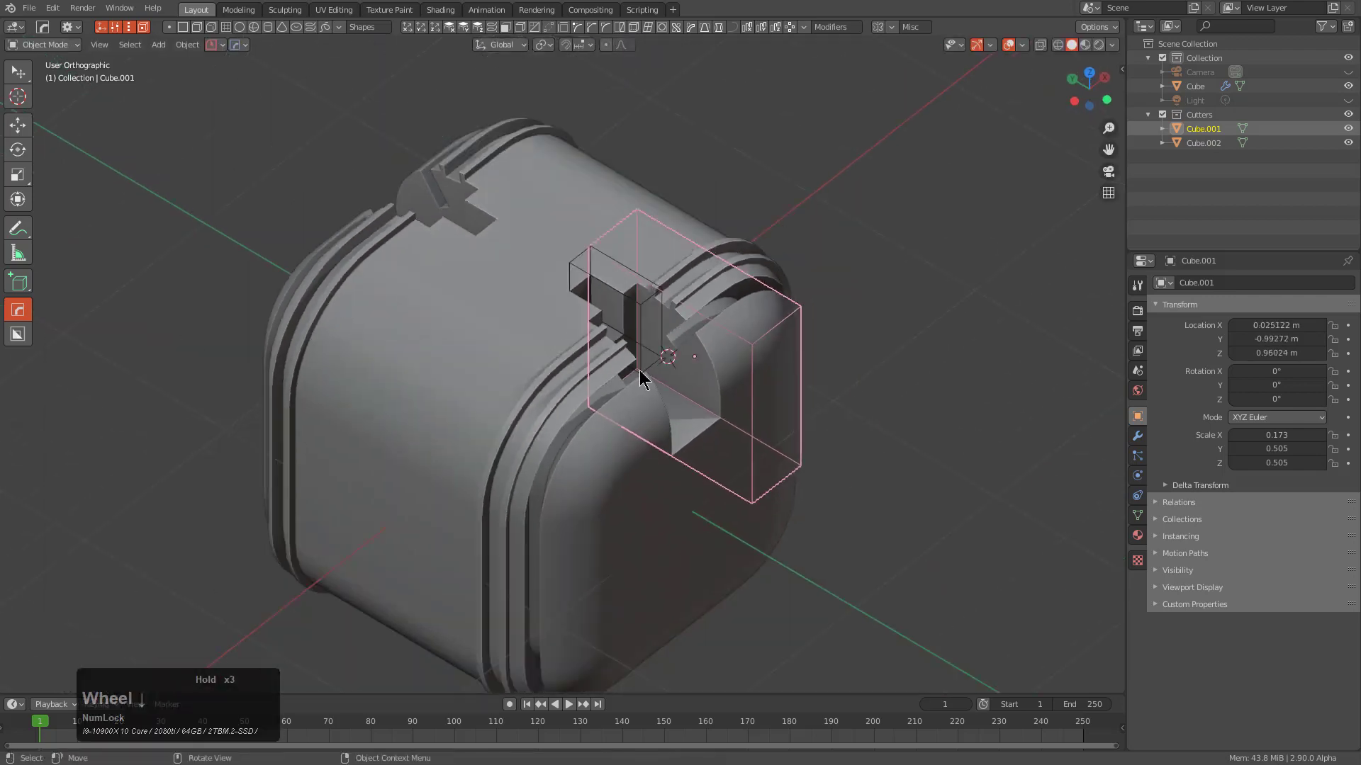
{"action": "mouse_move", "coordinate": [645, 410]}
{"action": "middle_mouse_down"}
{"action": "mouse_move", "coordinate": [619, 394]}
{"action": "mouse_move", "coordinate": [632, 412]}
{"action": "mouse_move", "coordinate": [652, 409]}
{"action": "mouse_move", "coordinate": [646, 395]}
{"action": "middle_mouse_up"}
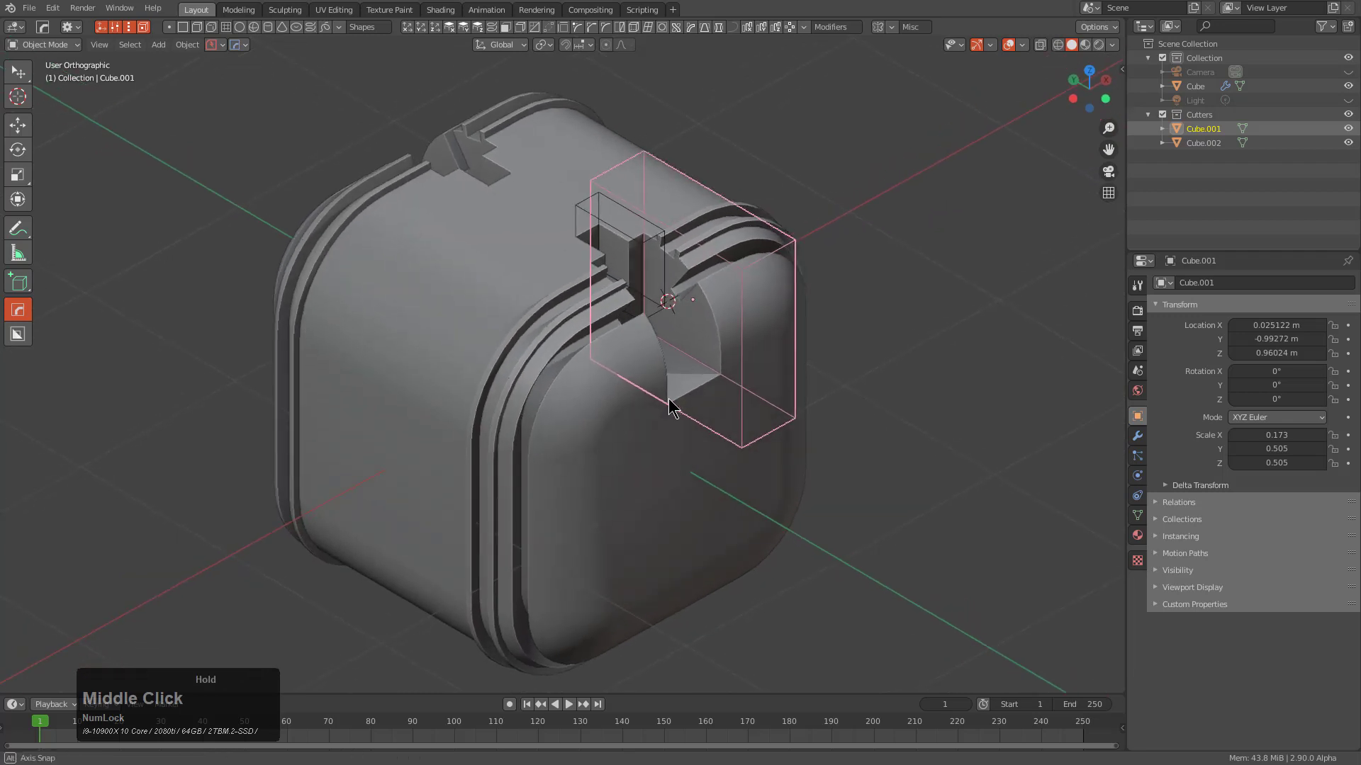
{"action": "left_click", "coordinate": [639, 395]}
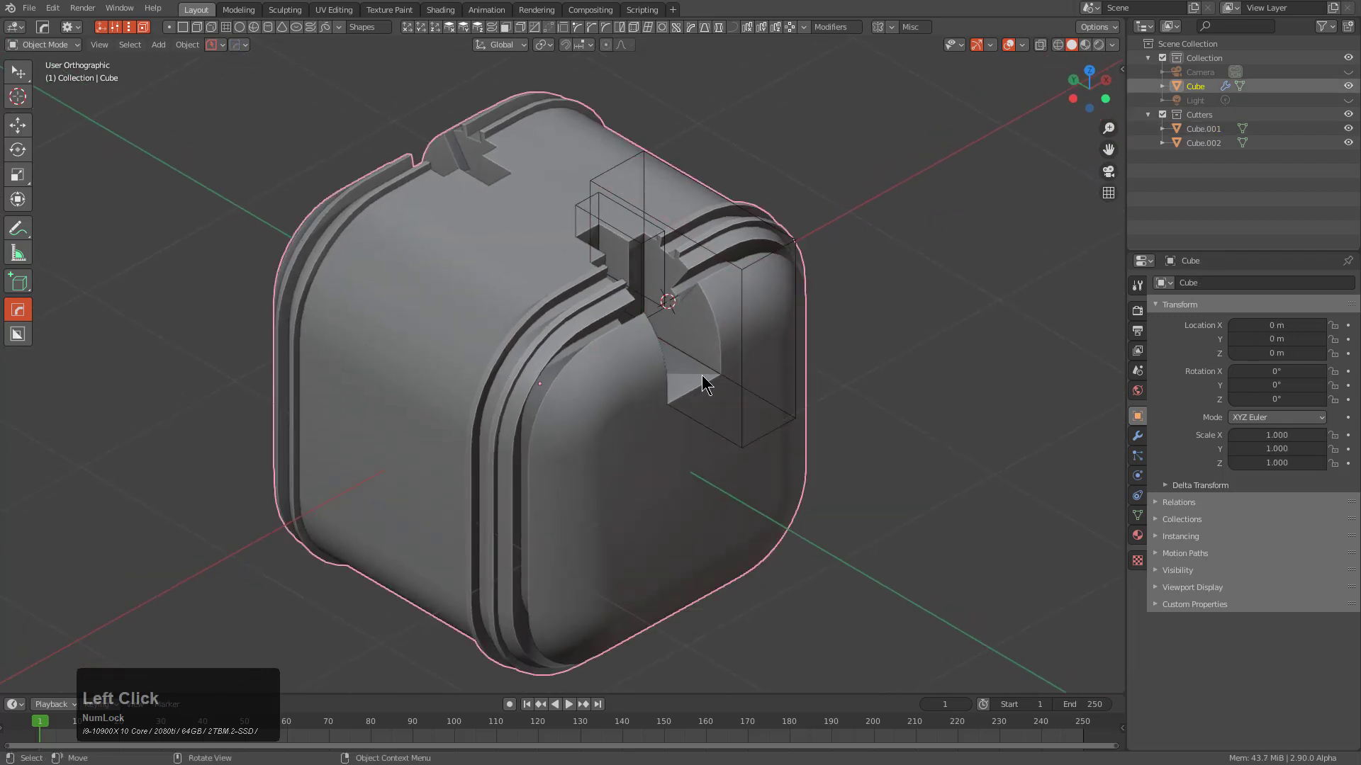
{"action": "key", "text": "q"}
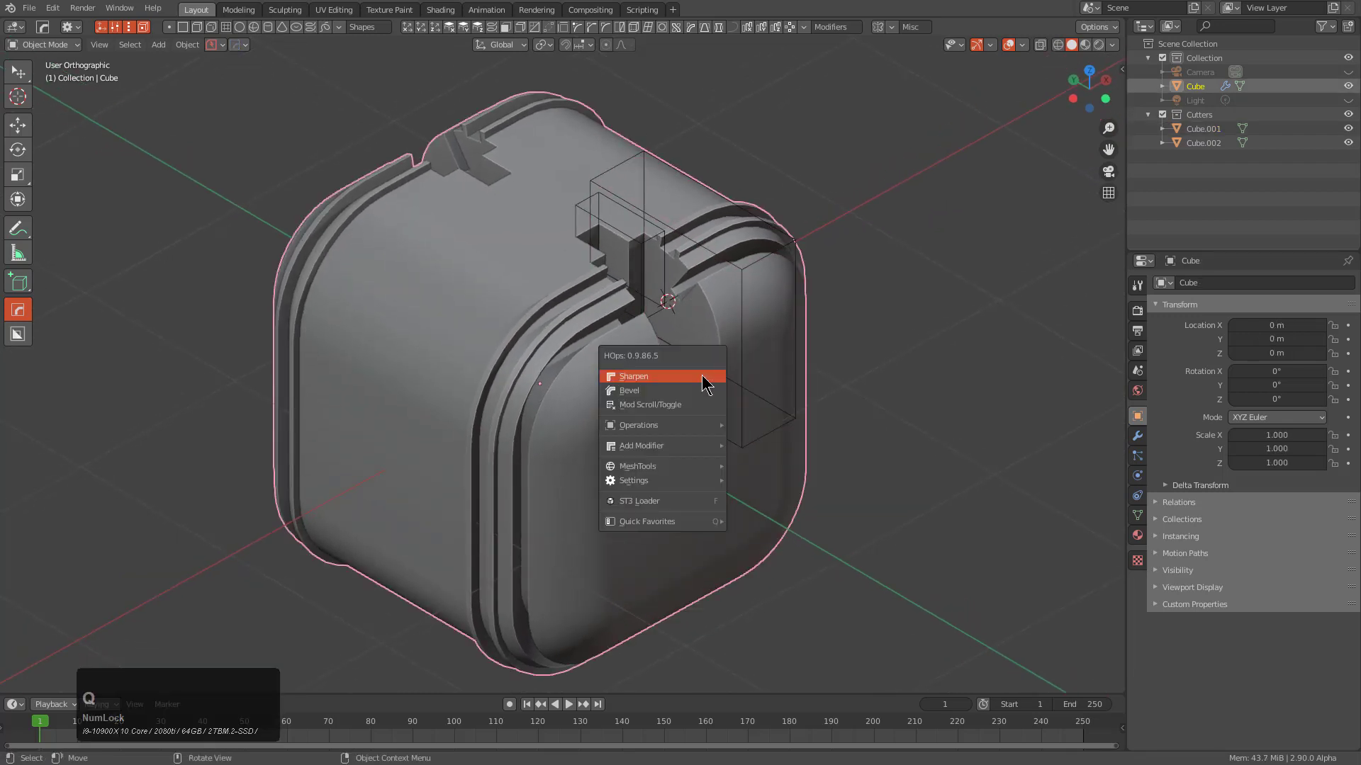
{"action": "left_click", "coordinate": [672, 404]}
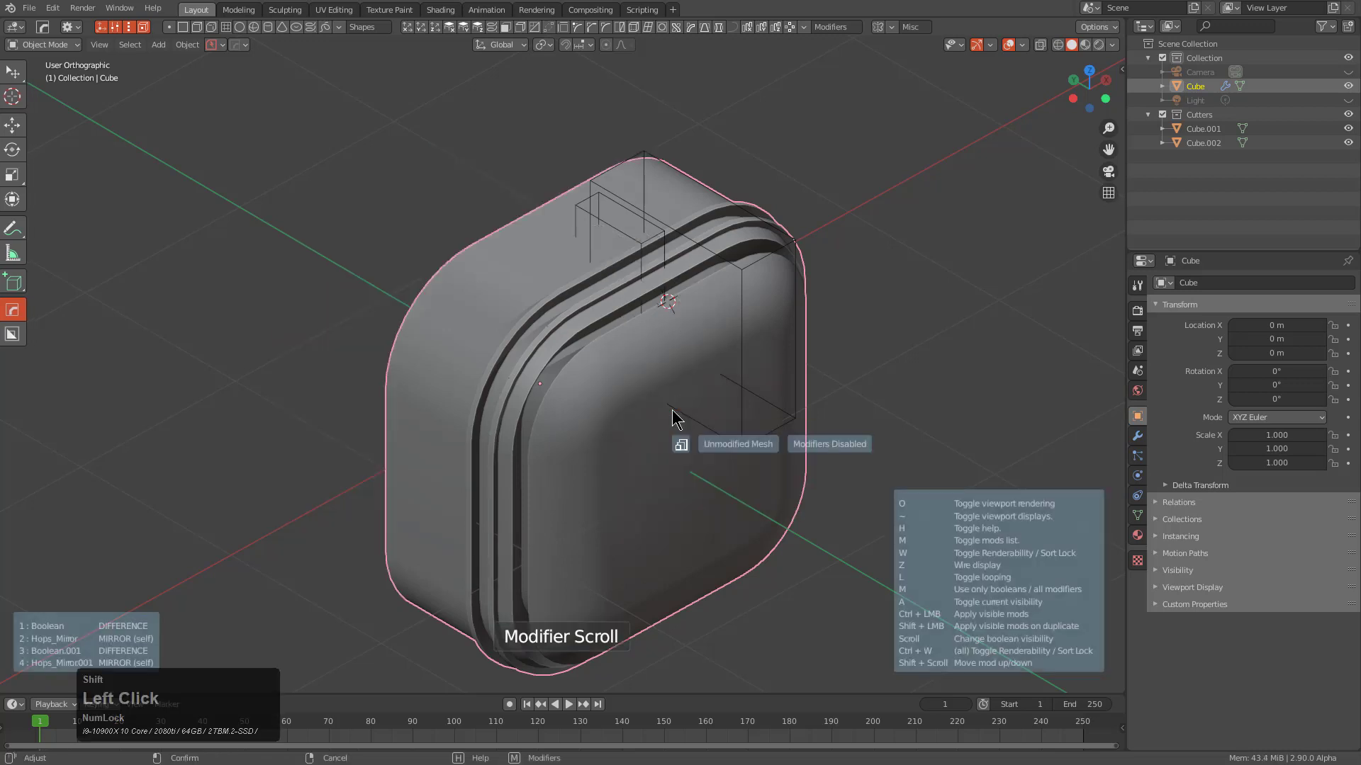
{"action": "scroll", "coordinate": [672, 411], "scroll_direction": "up", "scroll_amount": 2}
{"action": "scroll", "coordinate": [674, 419], "scroll_direction": "down", "scroll_amount": 6}
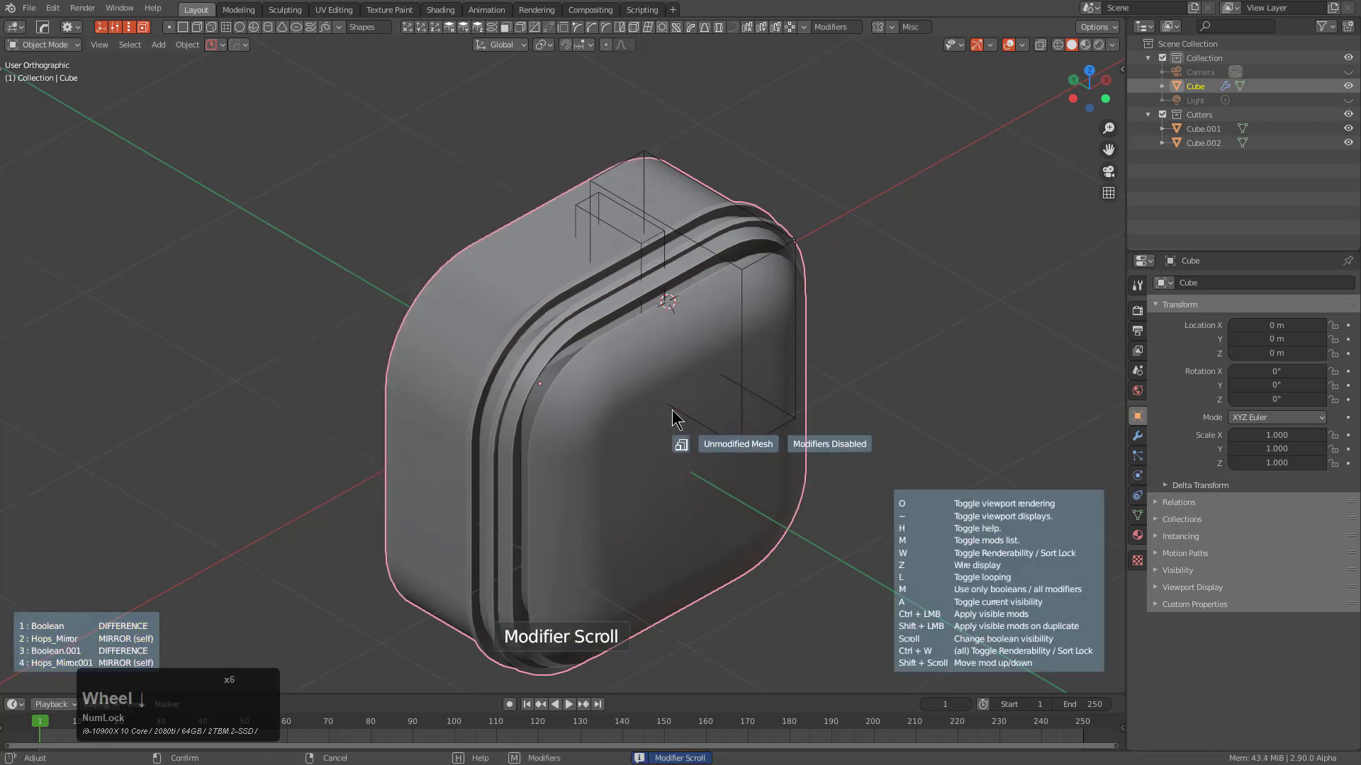
Compare the stack at Boolean and at Hops_Mirror, and confirm with modifiers enabled up to the second one, Hops_Mirror
{"action": "middle_click_drag", "start_coordinate": [674, 415], "coordinate": [844, 386]}
{"action": "scroll", "coordinate": [805, 380], "scroll_direction": "up", "scroll_amount": 1}
{"action": "scroll", "coordinate": [737, 418], "scroll_direction": "up", "scroll_amount": 1}
{"action": "scroll", "coordinate": [843, 386], "scroll_direction": "down", "scroll_amount": 1}
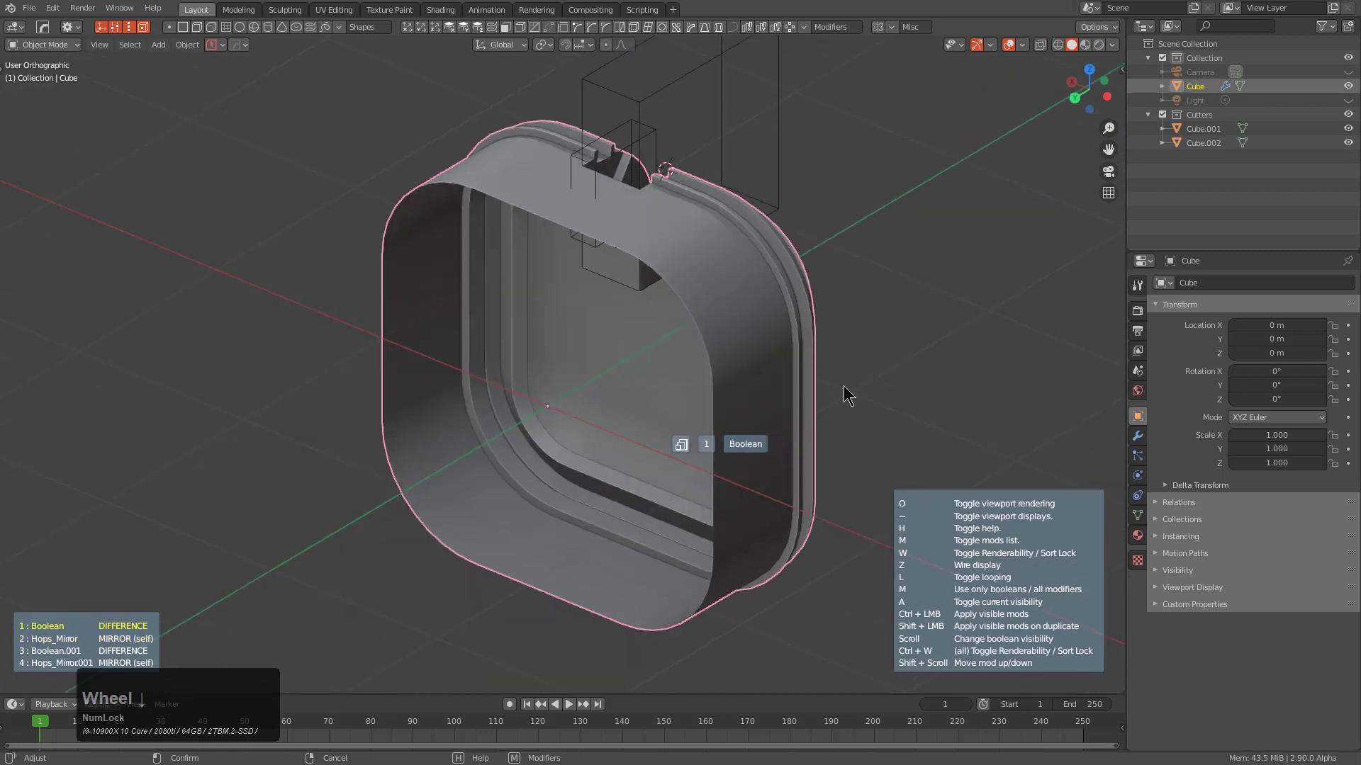
{"action": "scroll", "coordinate": [843, 386], "scroll_direction": "up", "scroll_amount": 1}
{"action": "scroll", "coordinate": [843, 386], "scroll_direction": "down", "scroll_amount": 1}
{"action": "scroll", "coordinate": [844, 386], "scroll_direction": "up", "scroll_amount": 1}
{"action": "scroll", "coordinate": [843, 386], "scroll_direction": "down", "scroll_amount": 1}
{"action": "scroll", "coordinate": [843, 386], "scroll_direction": "up", "scroll_amount": 1}
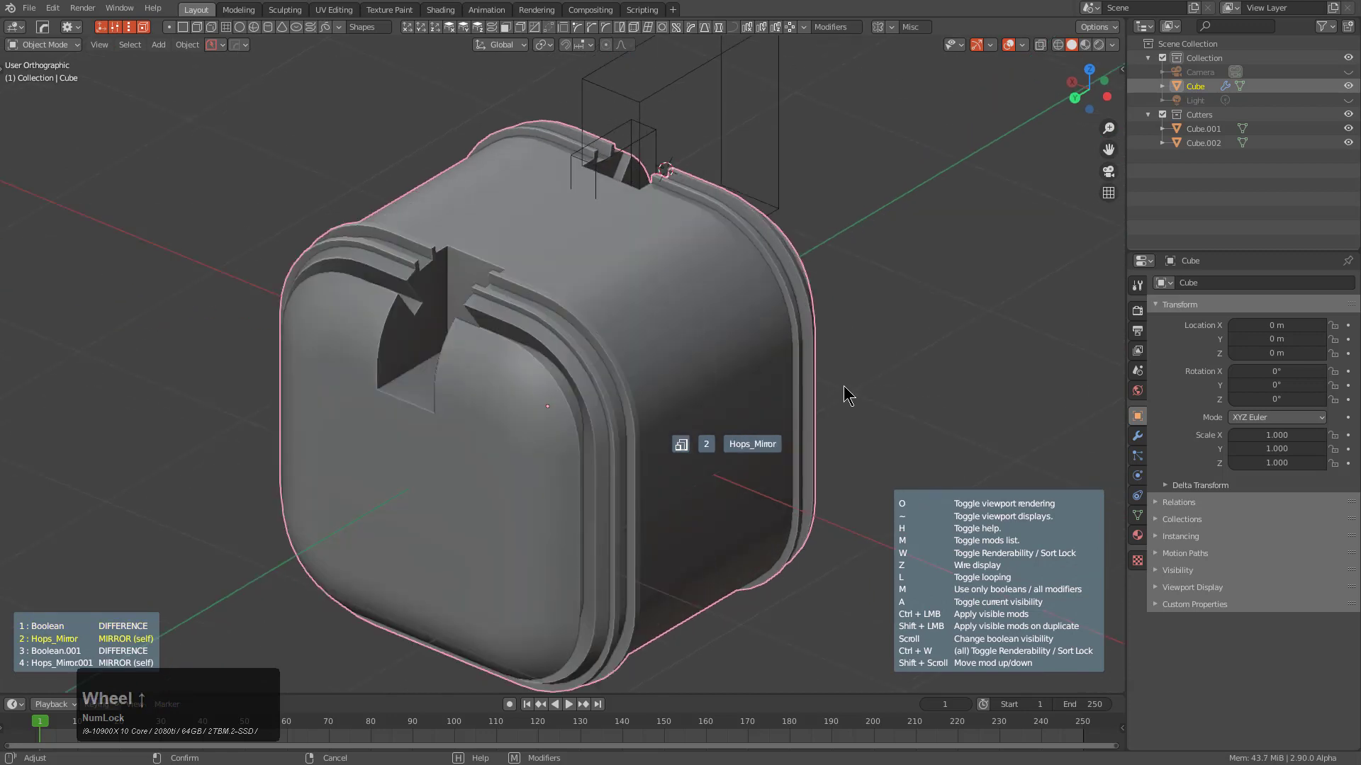
{"action": "left_click", "coordinate": [844, 386]}
Show the rounded cube's modifier stack in the properties and collapse the first Hops_Mirror modifier
{"action": "middle_click_drag", "start_coordinate": [843, 389], "coordinate": [615, 372]}
{"action": "left_click", "coordinate": [567, 368]}
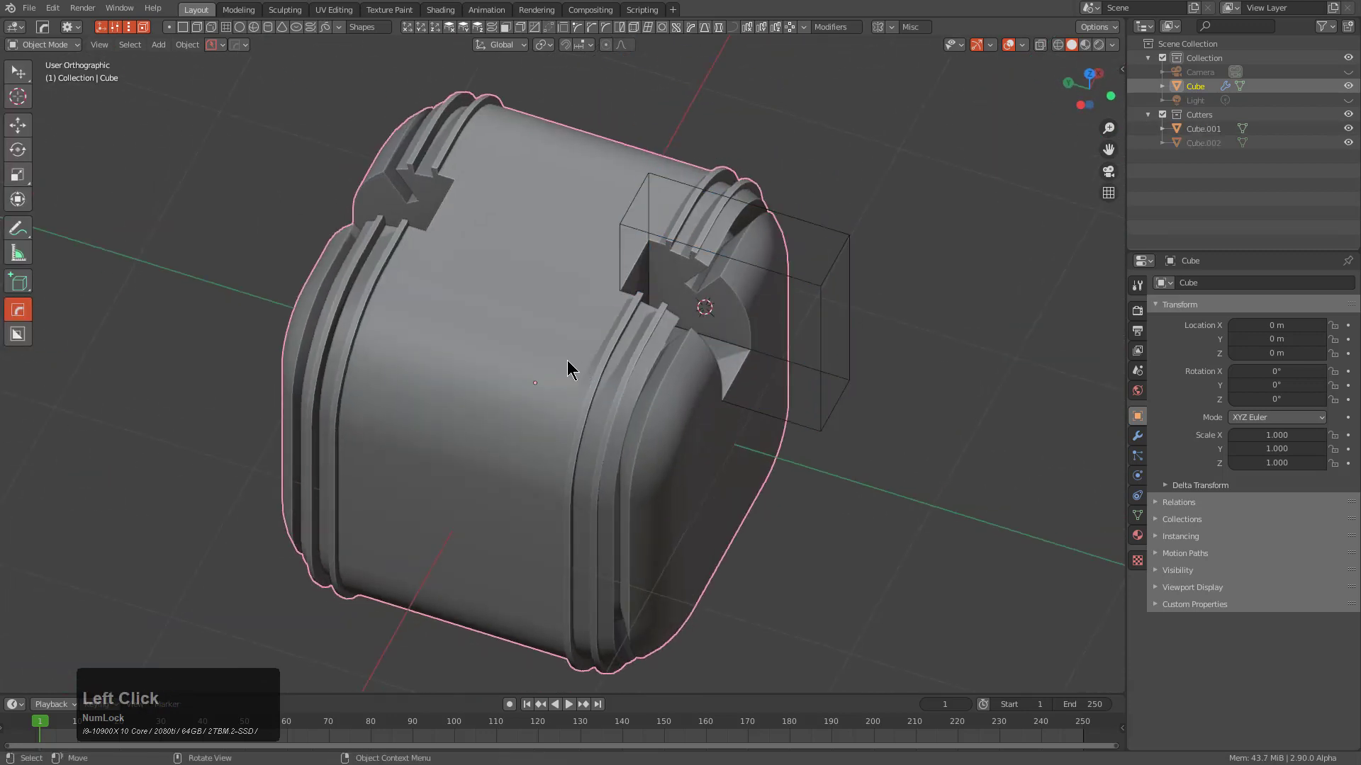
{"action": "left_click", "coordinate": [1137, 437]}
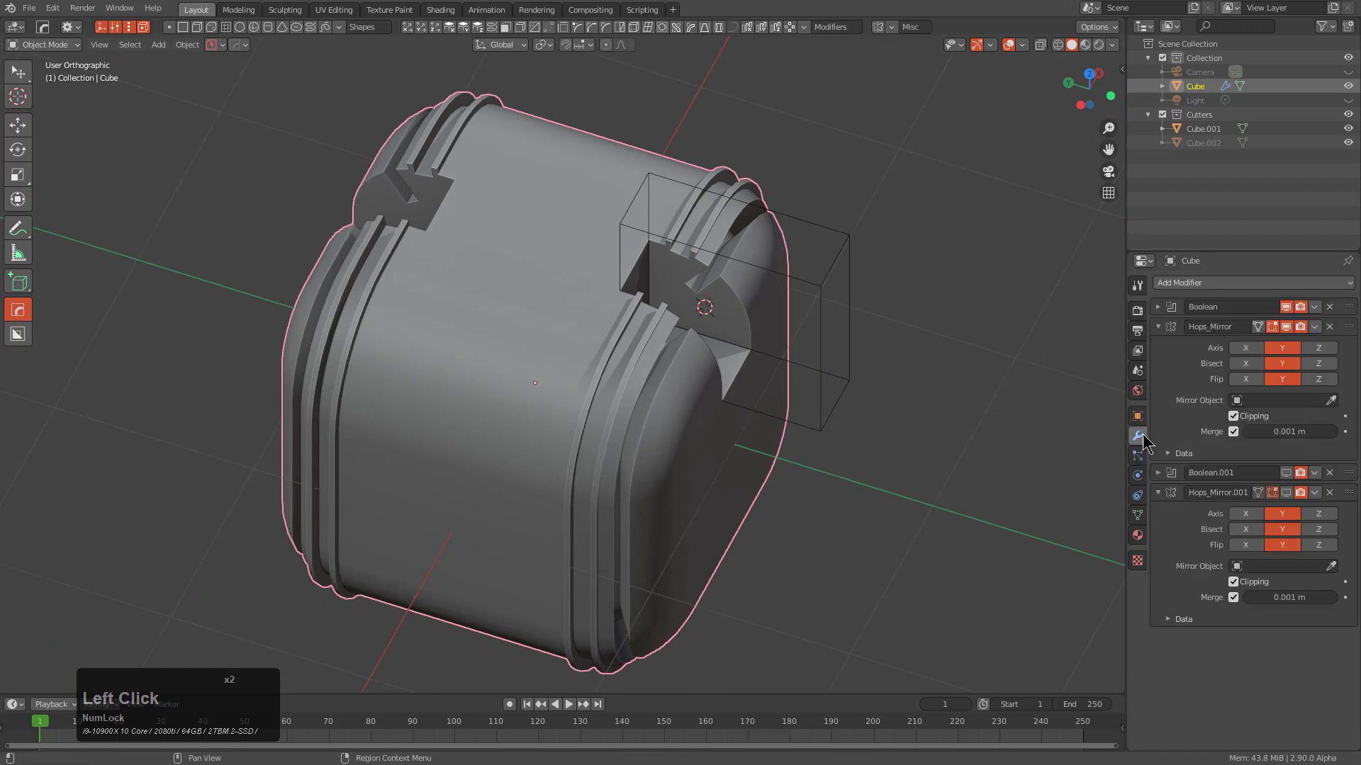
{"action": "left_click", "coordinate": [1158, 328]}
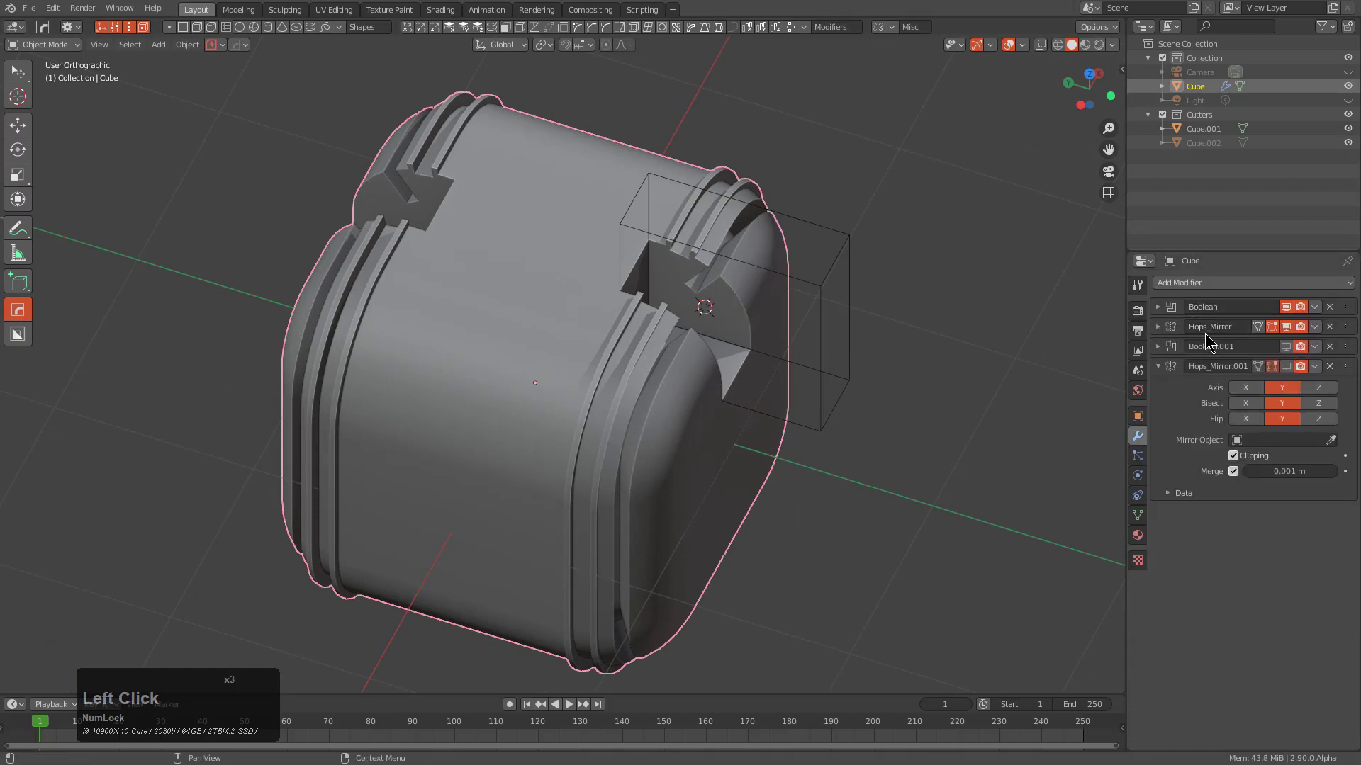
Reorder the rounded cube's modifiers to Hops_Mirror, Boolean.001, Boolean, Hops_Mirror.001, and enable the disabled ones in the viewport
{"action": "left_click_drag", "start_coordinate": [1348, 309], "coordinate": [1351, 332]}
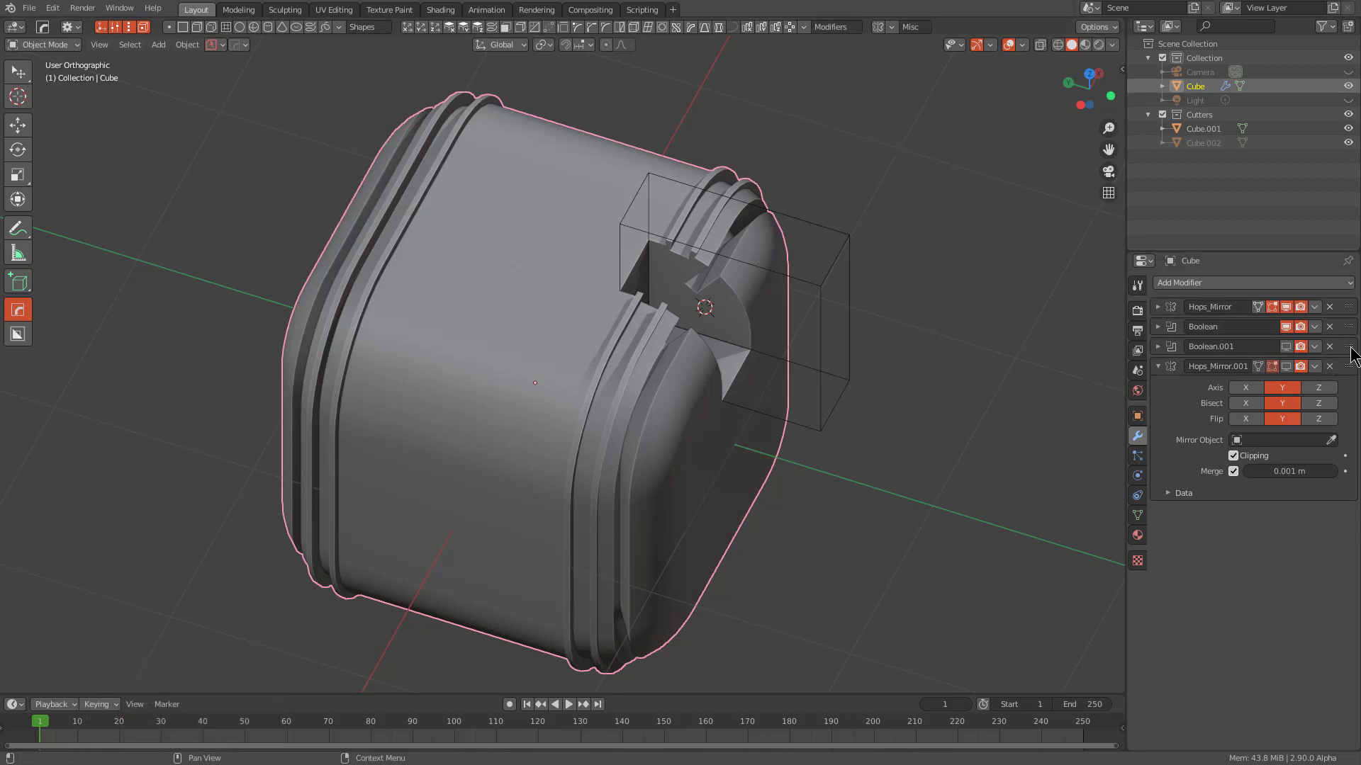
{"action": "left_click_drag", "start_coordinate": [1350, 347], "coordinate": [1353, 327]}
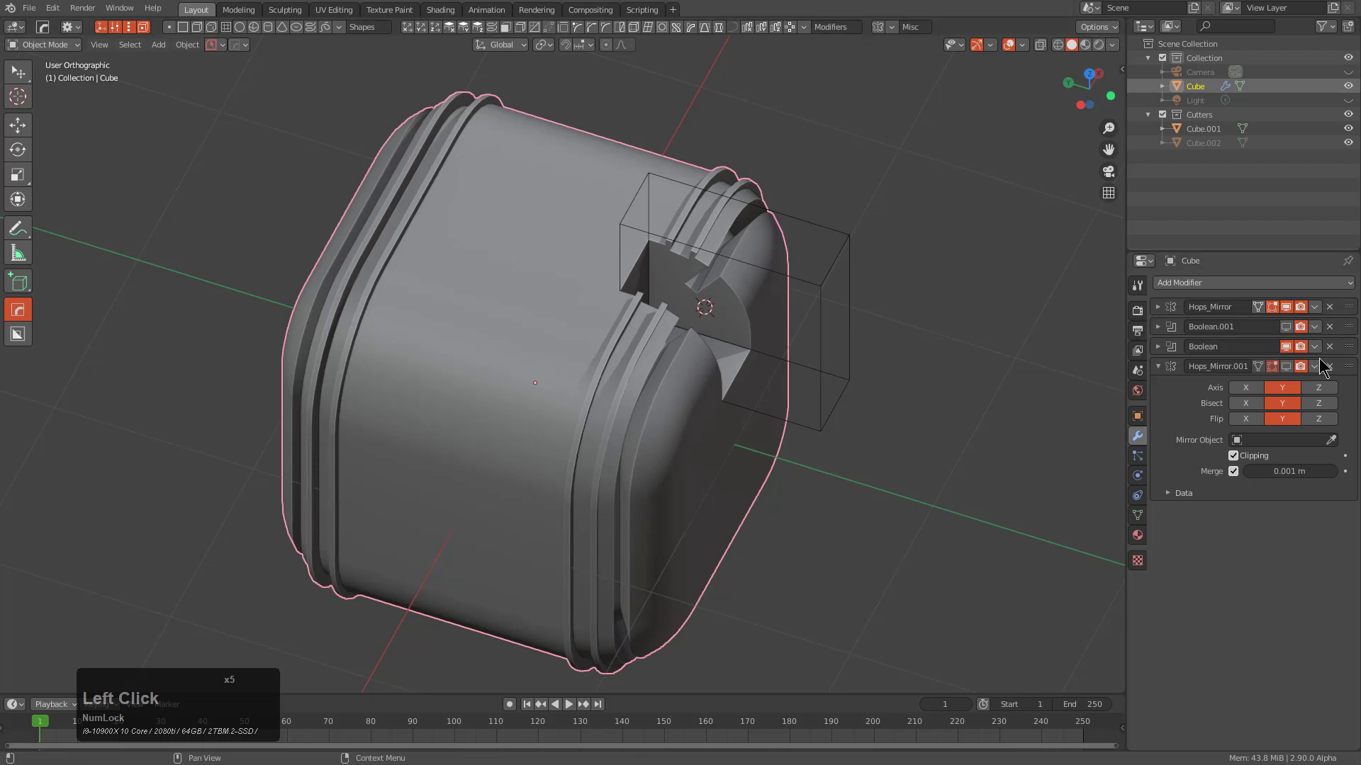
{"action": "middle_click_drag", "start_coordinate": [671, 259], "coordinate": [702, 306]}
{"action": "left_click", "coordinate": [824, 337]}
{"action": "middle_click_drag", "start_coordinate": [826, 340], "coordinate": [972, 352]}
{"action": "left_click", "coordinate": [737, 397]}
{"action": "left_click", "coordinate": [1285, 367]}
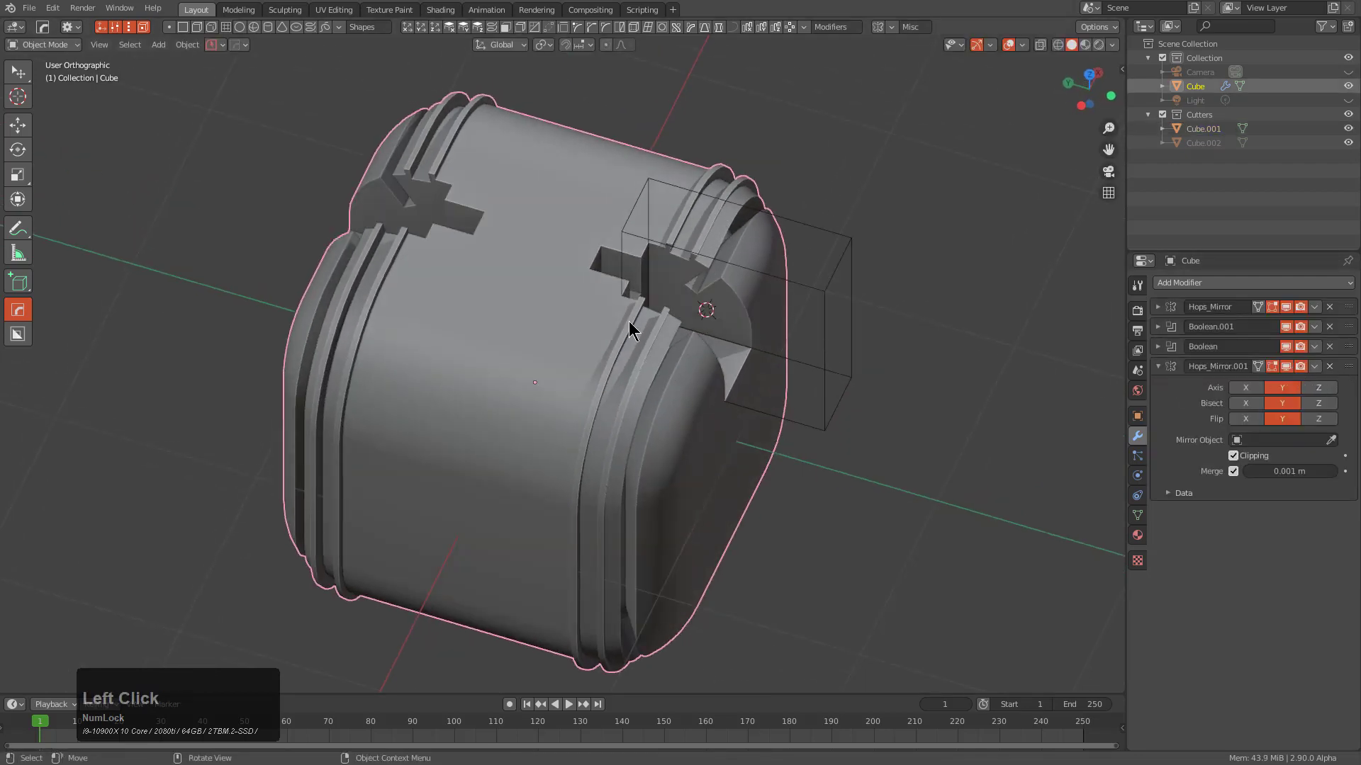
Try moving the large box cutter across the cube to test how its mirrored cut follows
{"action": "middle_click_drag", "start_coordinate": [787, 319], "coordinate": [796, 404]}
{"action": "left_click", "coordinate": [820, 339]}
{"action": "key", "text": "g"}
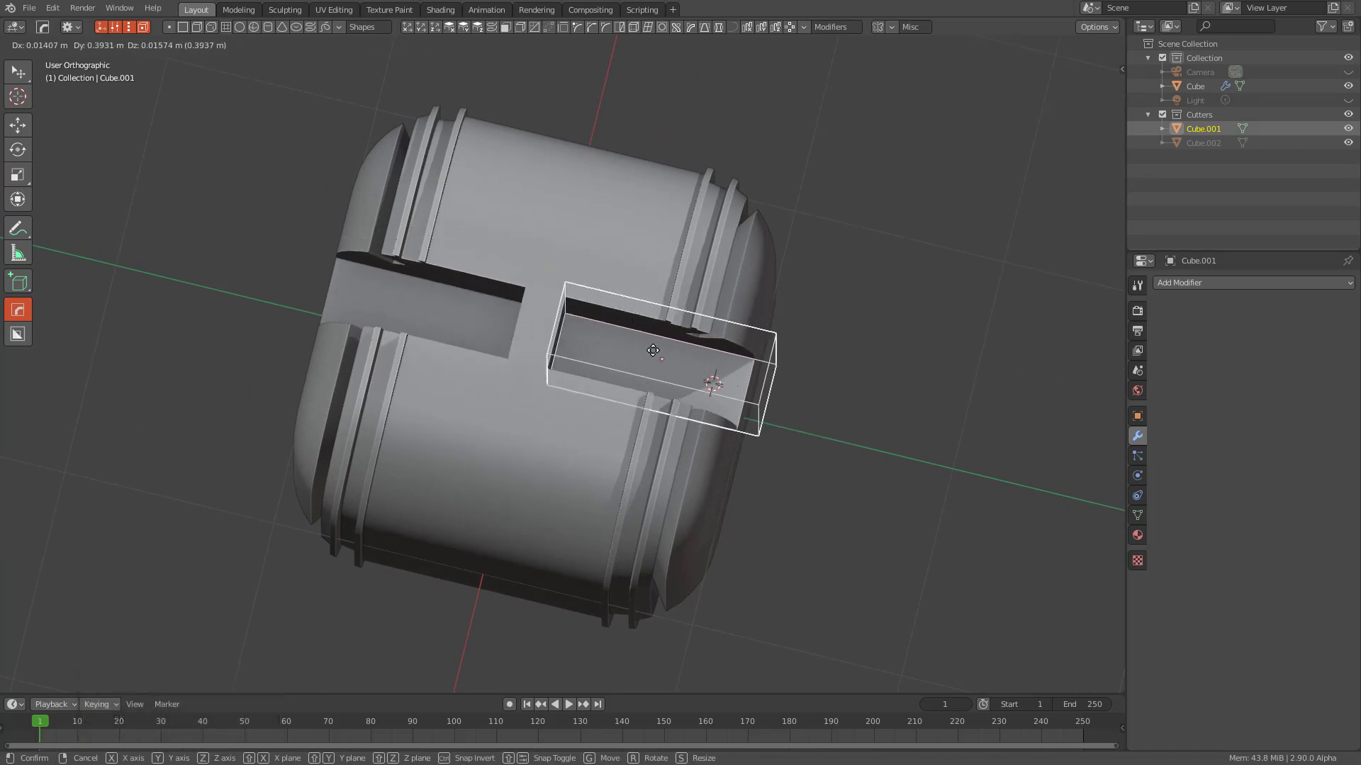
{"action": "right_click", "coordinate": [629, 413]}
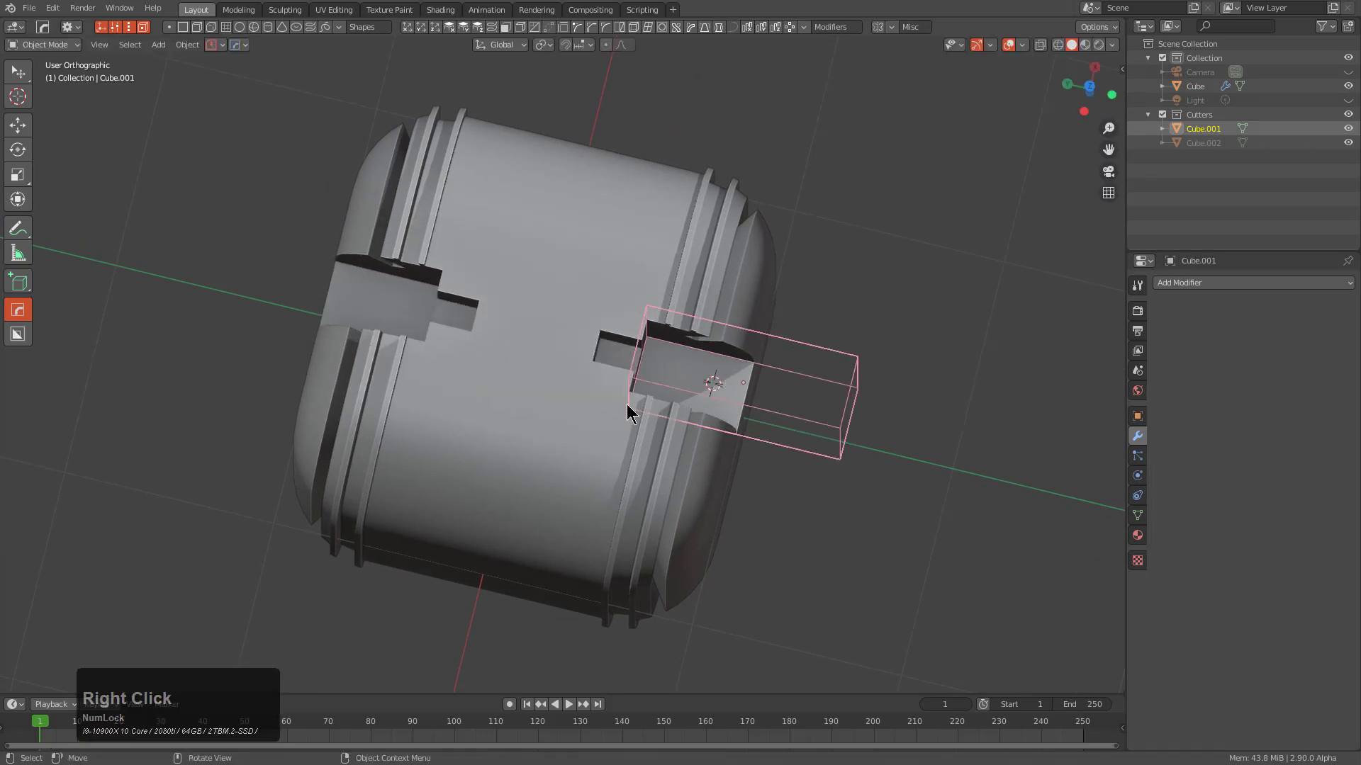
Inspect the rounded cube's base mesh in Edit Mode with X-ray, and examine its mirrored cuts in Object Mode
{"action": "middle_click_drag", "start_coordinate": [551, 417], "coordinate": [506, 366]}
{"action": "left_click", "coordinate": [586, 355]}
{"action": "key", "text": "Tab"}
{"action": "middle_click_drag", "start_coordinate": [585, 354], "coordinate": [529, 273]}
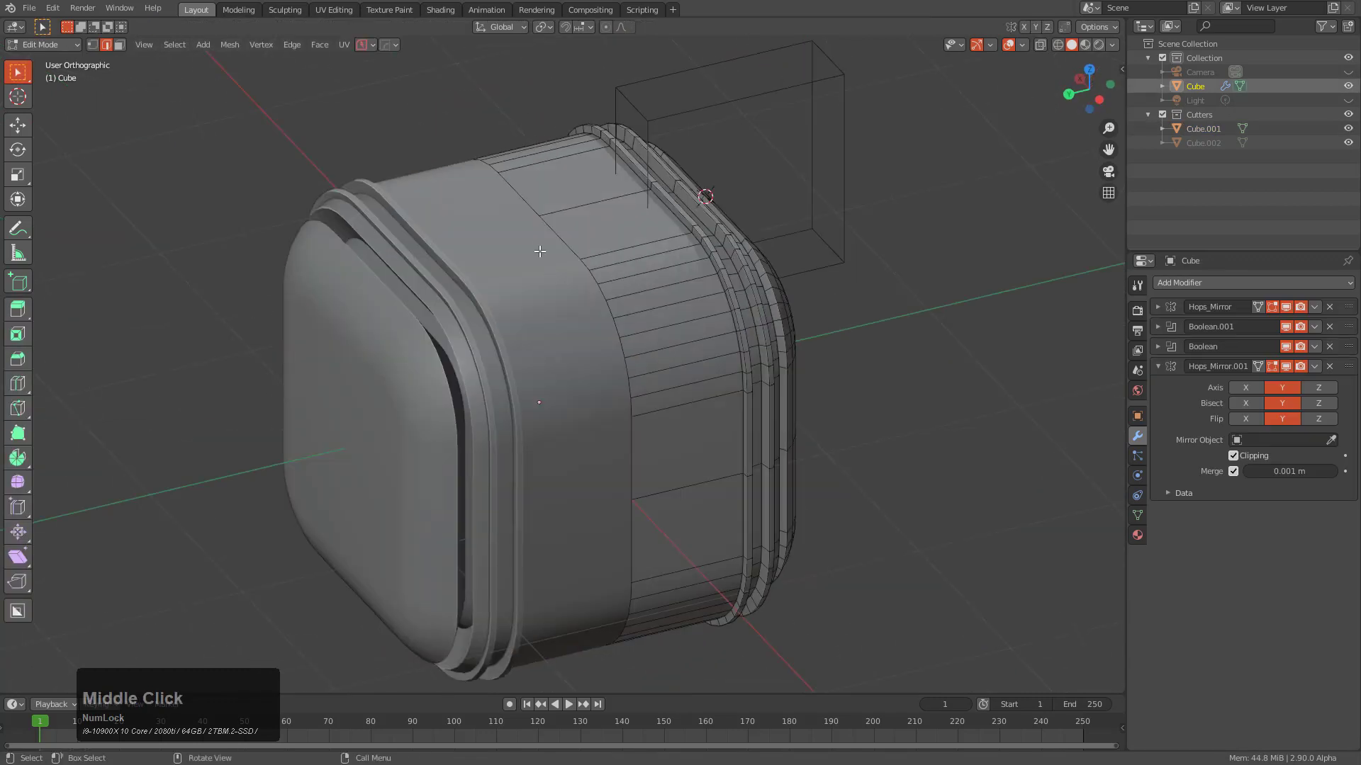
{"action": "key", "text": "alt+z"}
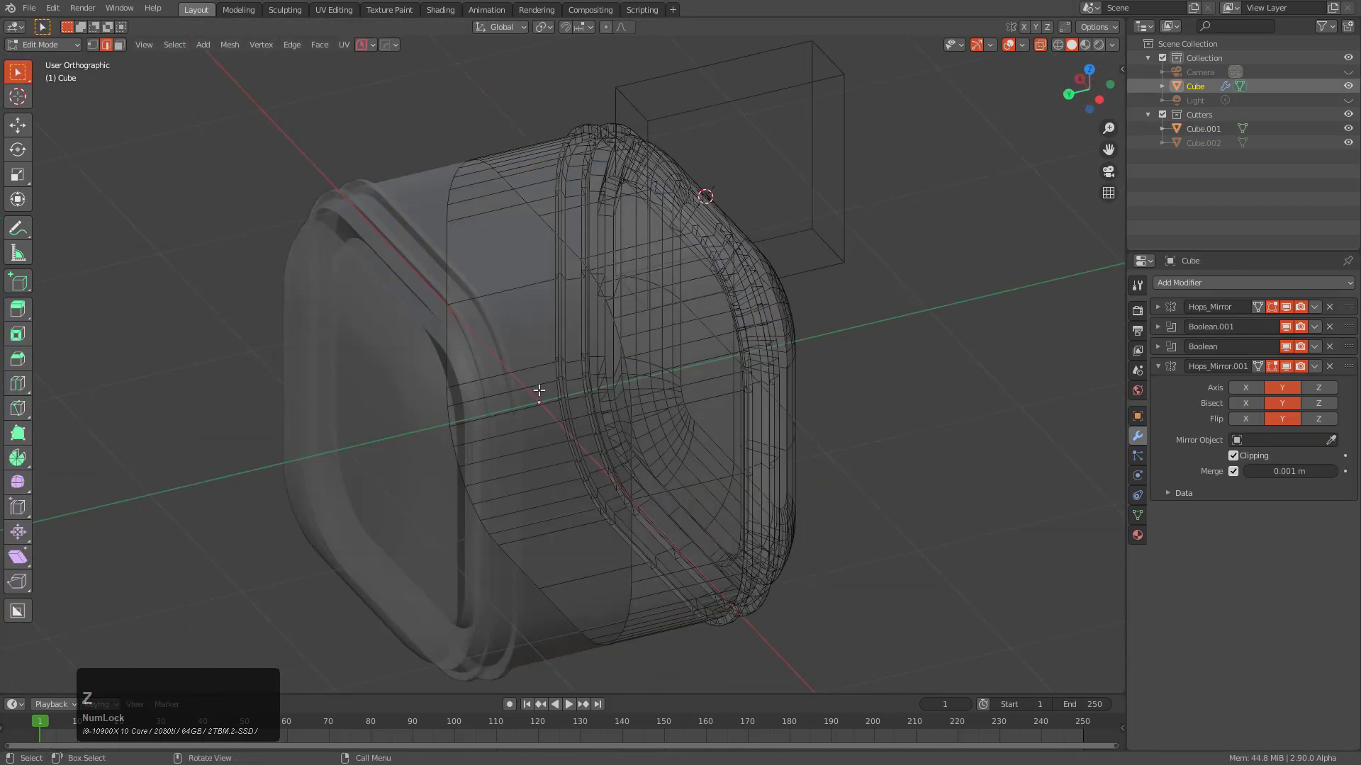
{"action": "key", "text": "Tab"}
{"action": "middle_click_drag", "start_coordinate": [538, 390], "coordinate": [789, 416]}
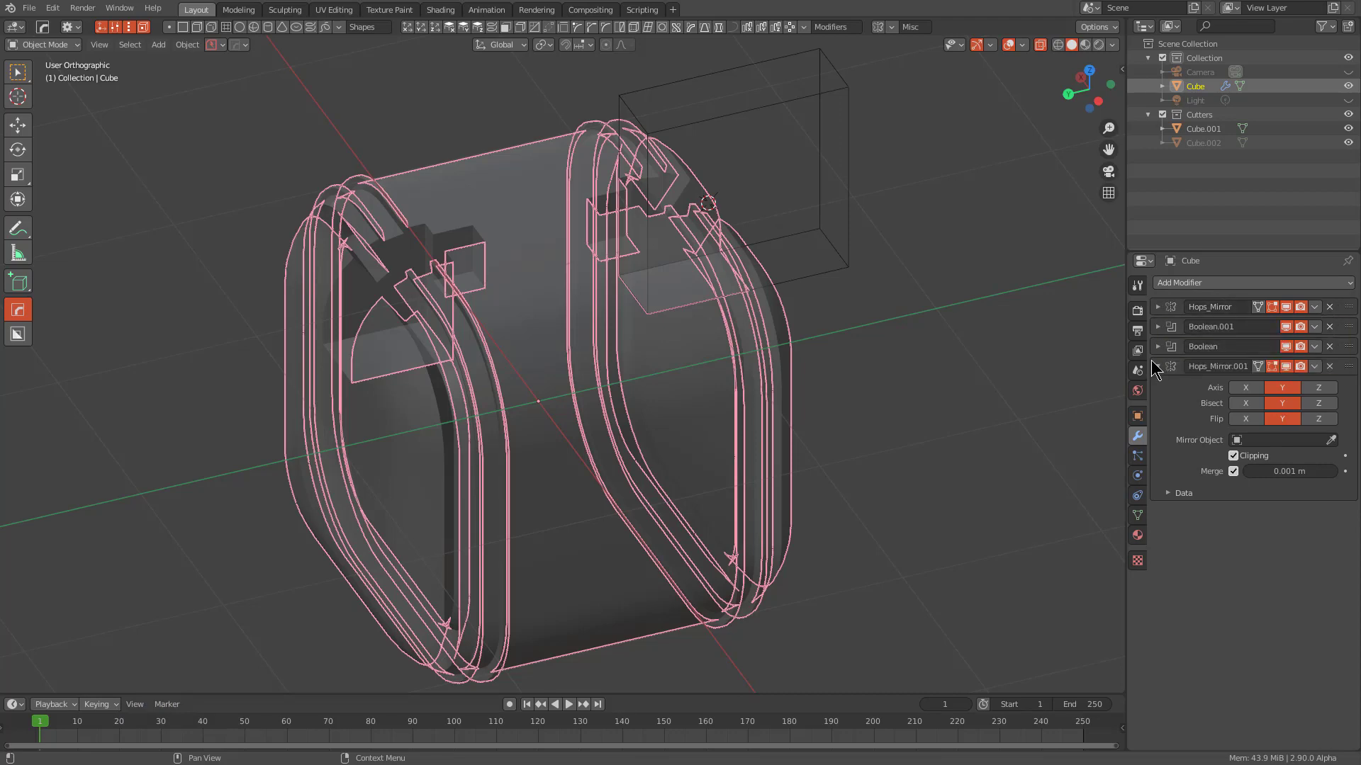
{"action": "middle_click_drag", "start_coordinate": [804, 334], "coordinate": [663, 358]}
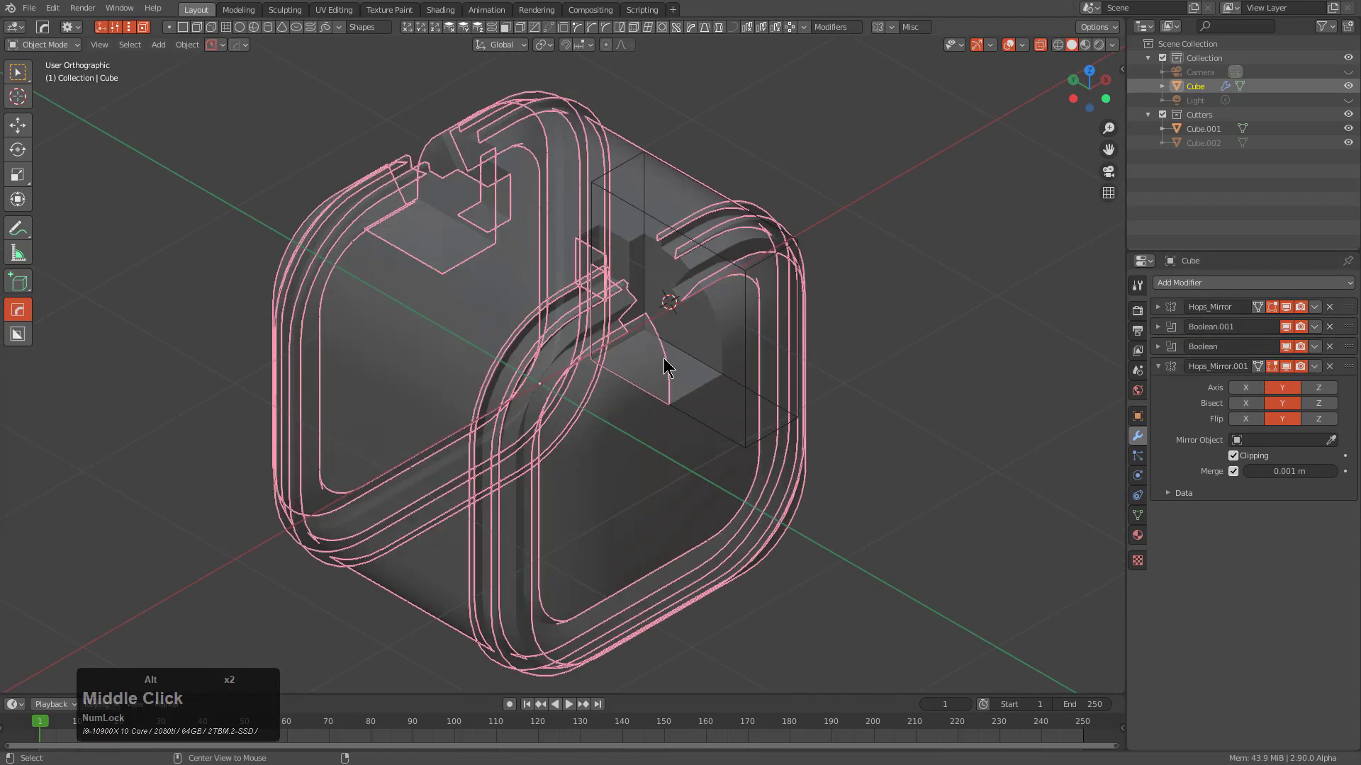
{"action": "key", "text": "alt+z"}
{"action": "middle_click_drag", "start_coordinate": [551, 332], "coordinate": [568, 326]}
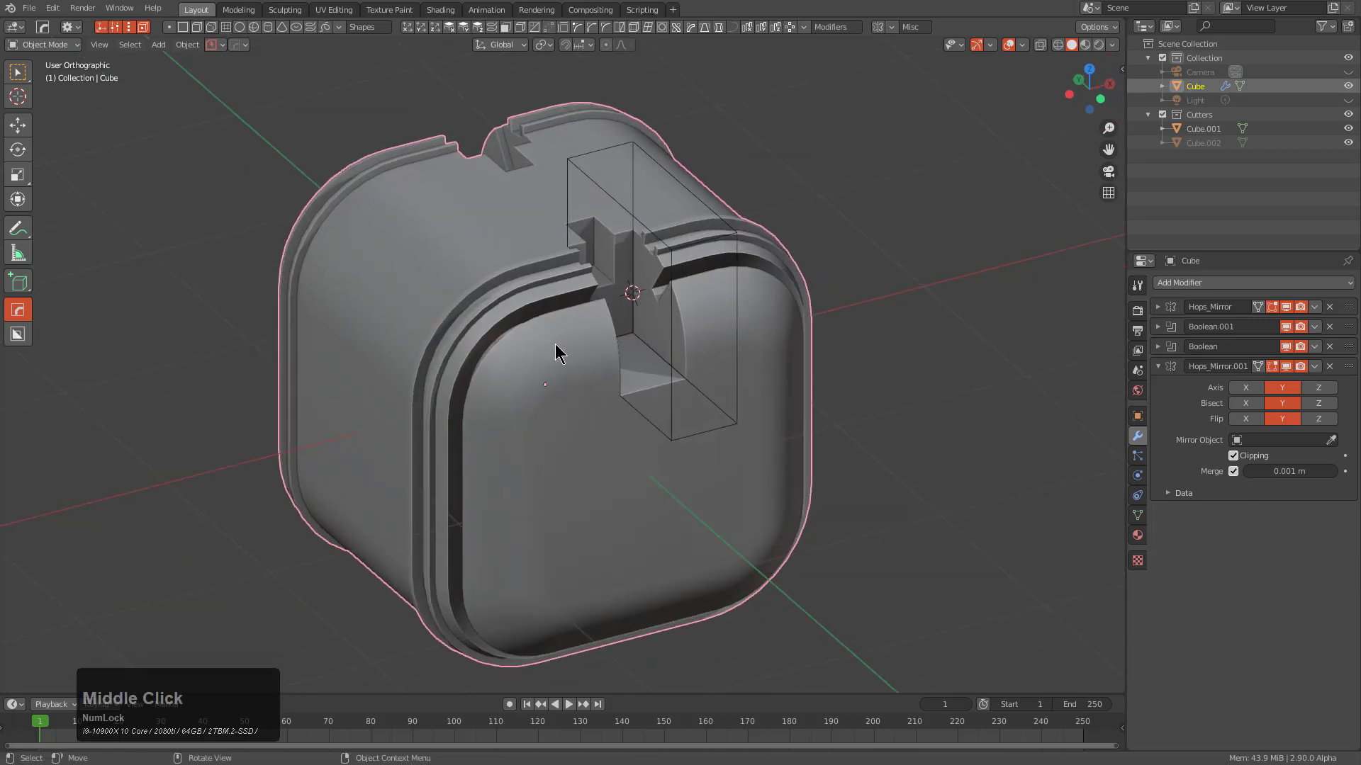
Add a plane in the front view and rotate it 90° about the X axis
{"action": "key", "text": "KP_1"}
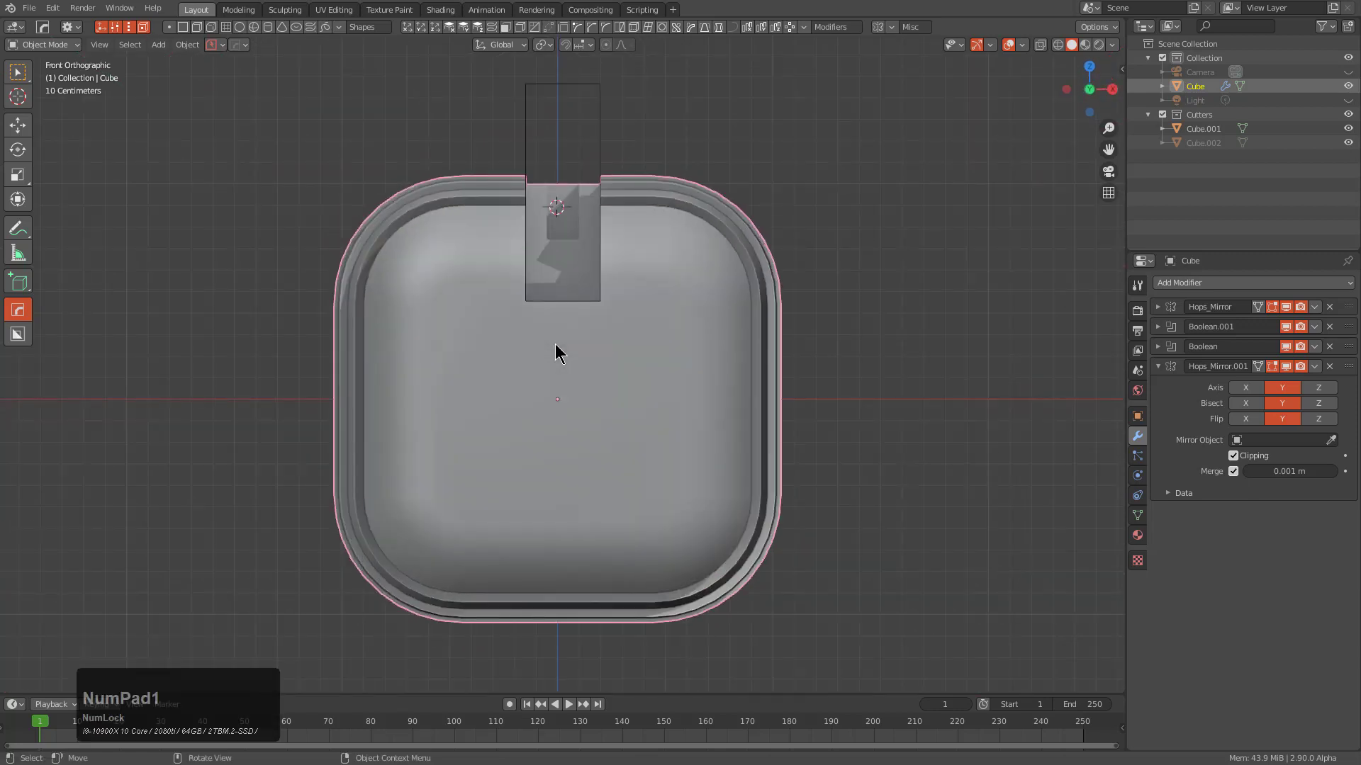
{"action": "key", "text": "shift+a"}
{"action": "mouse_move", "coordinate": [643, 371]}
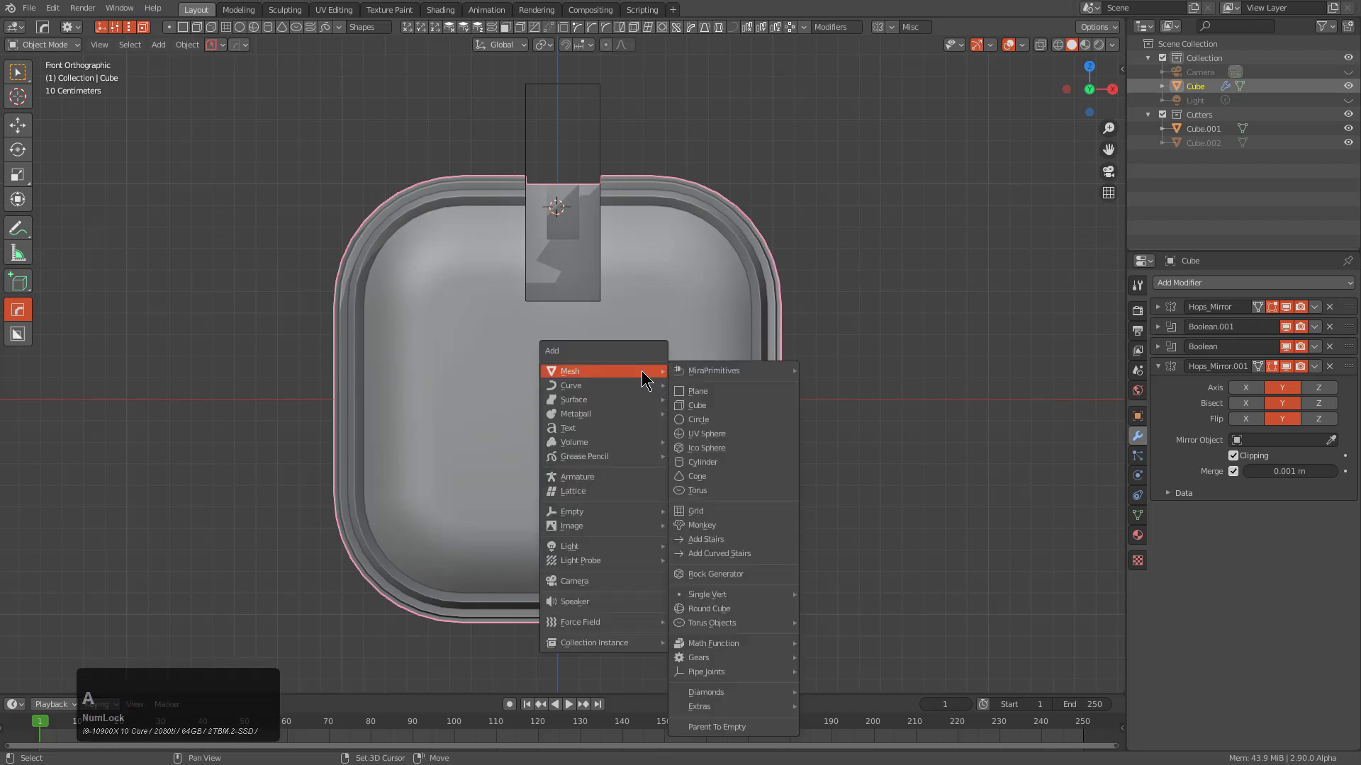
{"action": "left_click", "coordinate": [714, 393]}
{"action": "scroll", "coordinate": [647, 388], "scroll_direction": "down", "scroll_amount": 2}
{"action": "key", "text": "r"}
{"action": "key", "text": "x"}
{"action": "key", "text": "9"}
{"action": "key", "text": "0"}
{"action": "key", "text": "KP_Enter"}
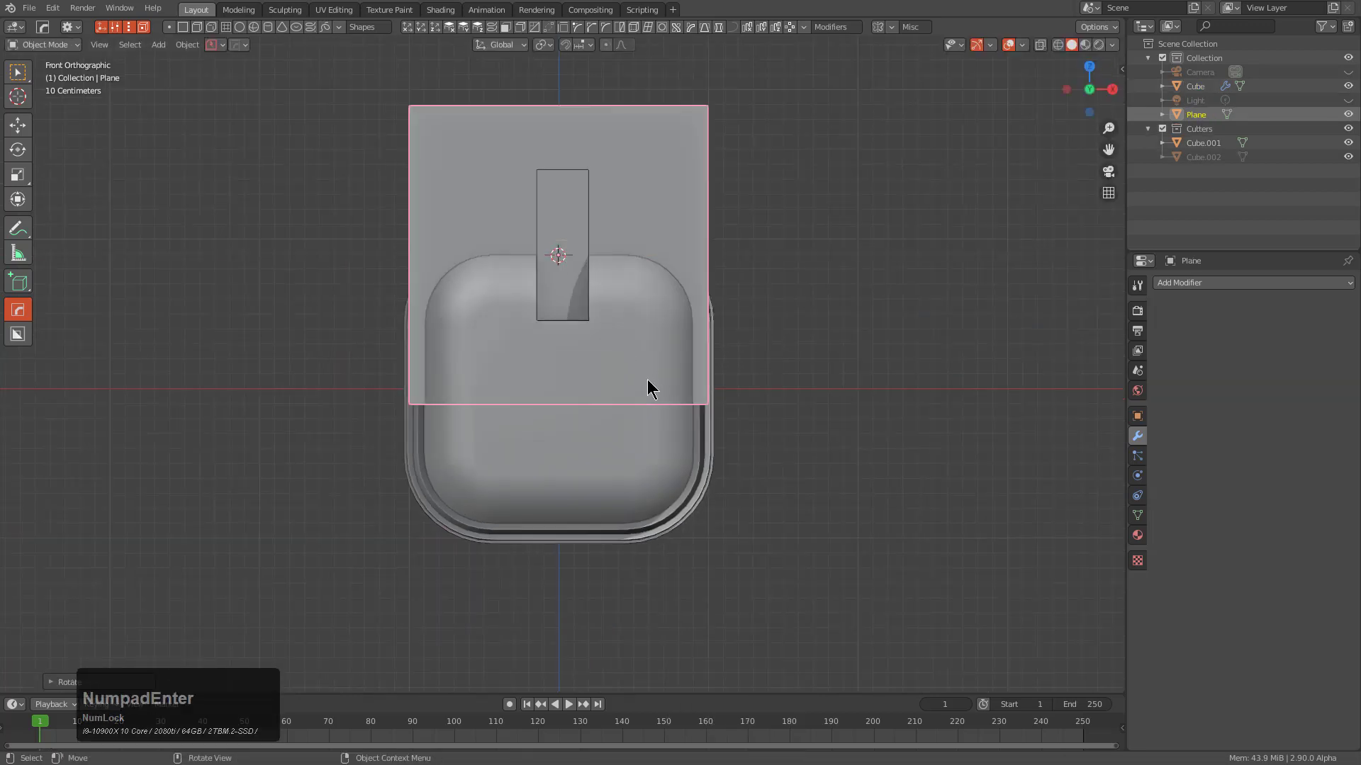
Clear the plane's location to centre it on the world origin and rotate it 45° in the front view
{"action": "key", "text": "alt+g"}
{"action": "key", "text": "r"}
{"action": "key", "text": "KP_4"}
{"action": "key", "text": "KP_5"}
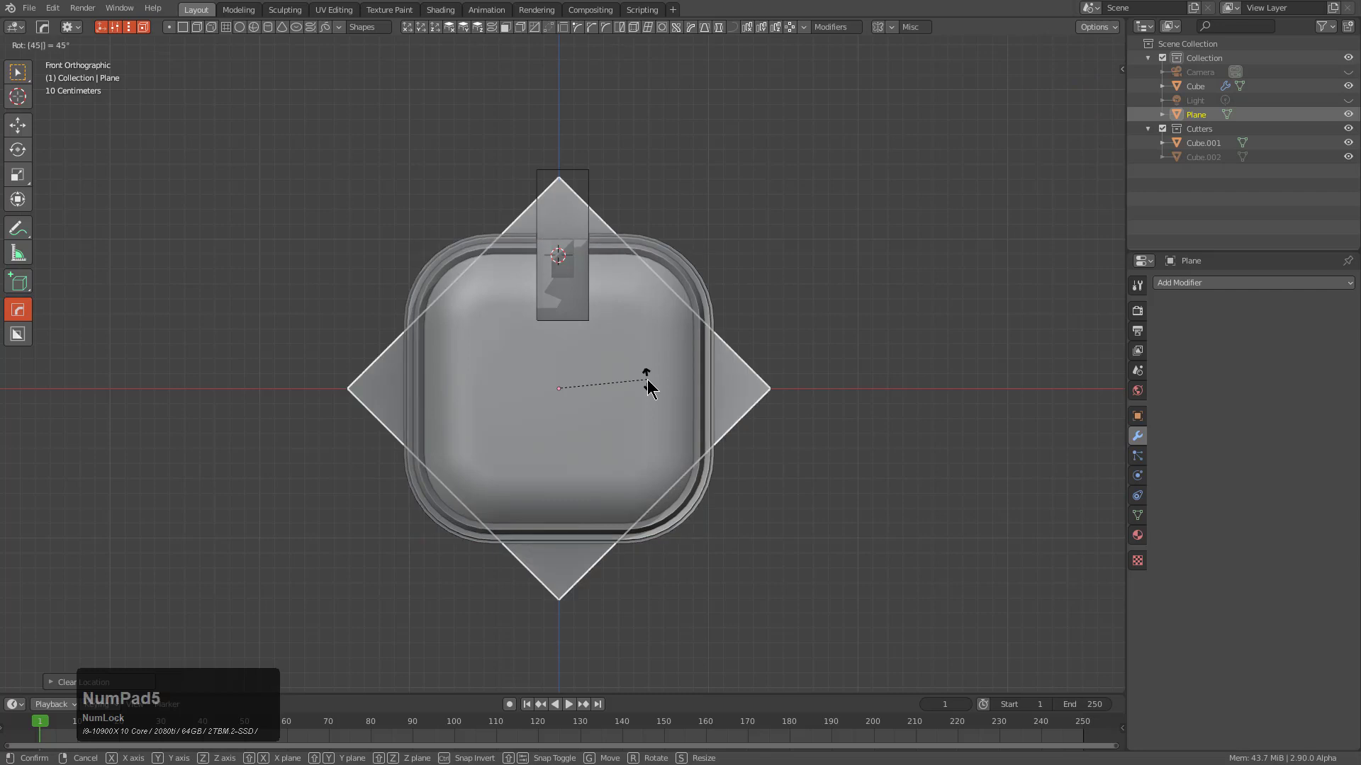
{"action": "key", "text": "KP_Enter"}
Align the view squarely to the rotated plane and scale the plane up to span the cube's outline
{"action": "key", "text": "shift+KP_Home"}
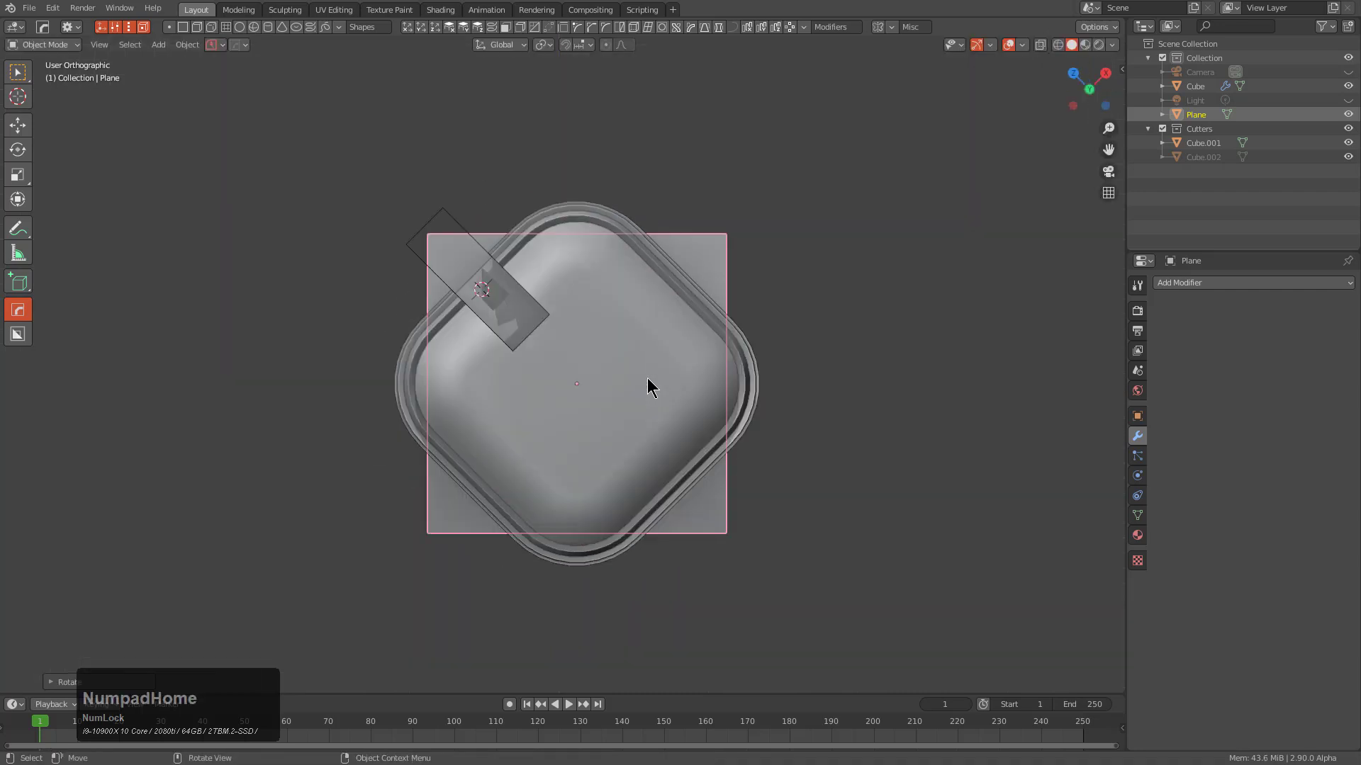
{"action": "key", "text": "s"}
{"action": "left_click", "coordinate": [754, 381]}
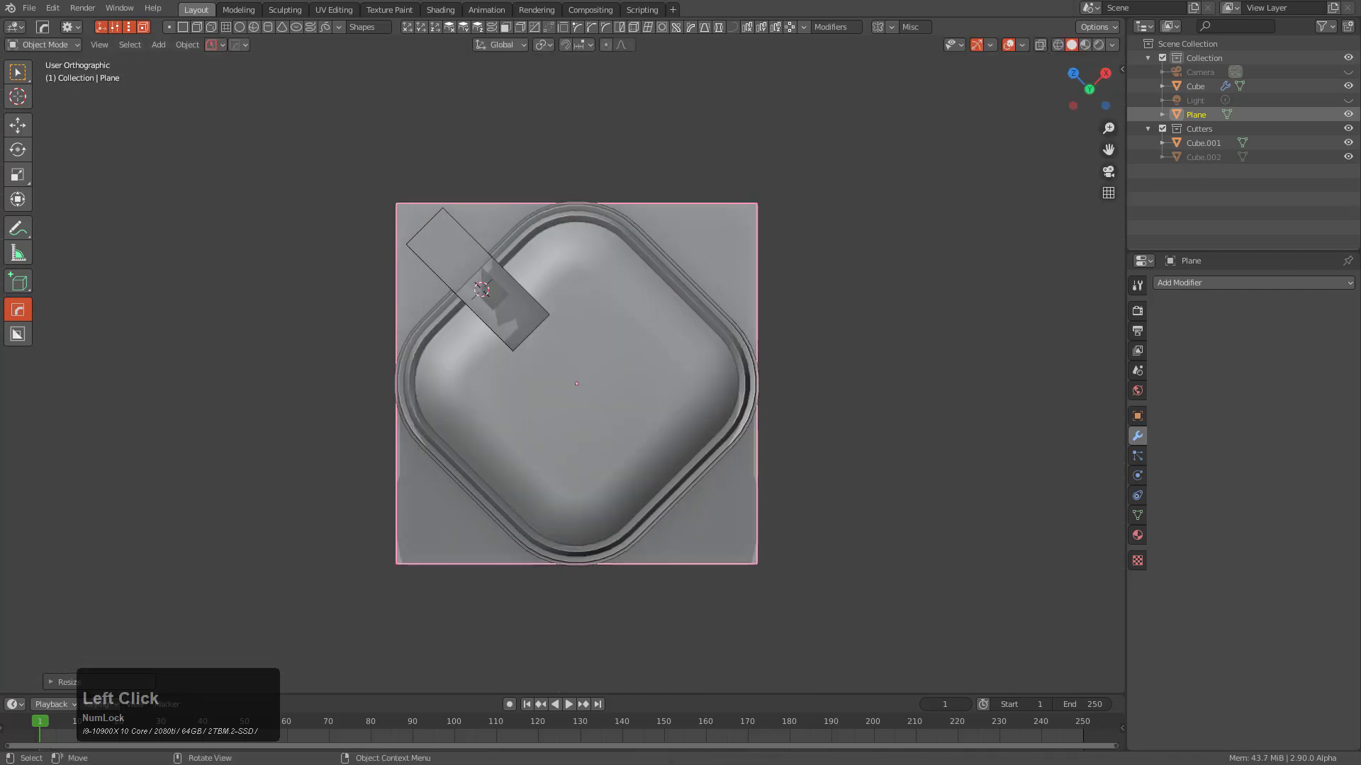
Delete the helper plane and select the rounded cube, keeping the 45° aligned view
{"action": "key", "text": "x"}
{"action": "left_click", "coordinate": [679, 376]}
{"action": "left_click", "coordinate": [584, 374]}
{"action": "scroll", "coordinate": [628, 374], "scroll_direction": "up", "scroll_amount": 3}
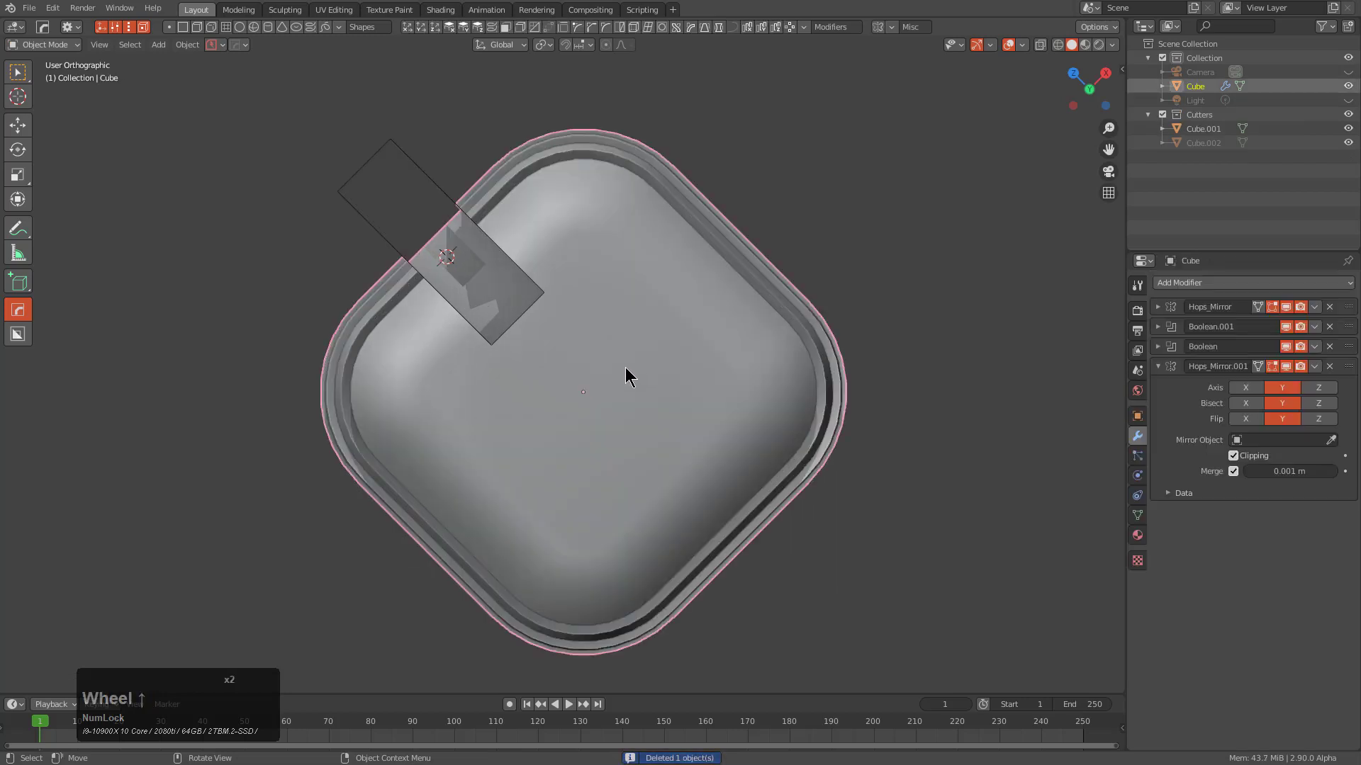
{"action": "scroll", "coordinate": [595, 336], "scroll_direction": "down", "scroll_amount": 2}
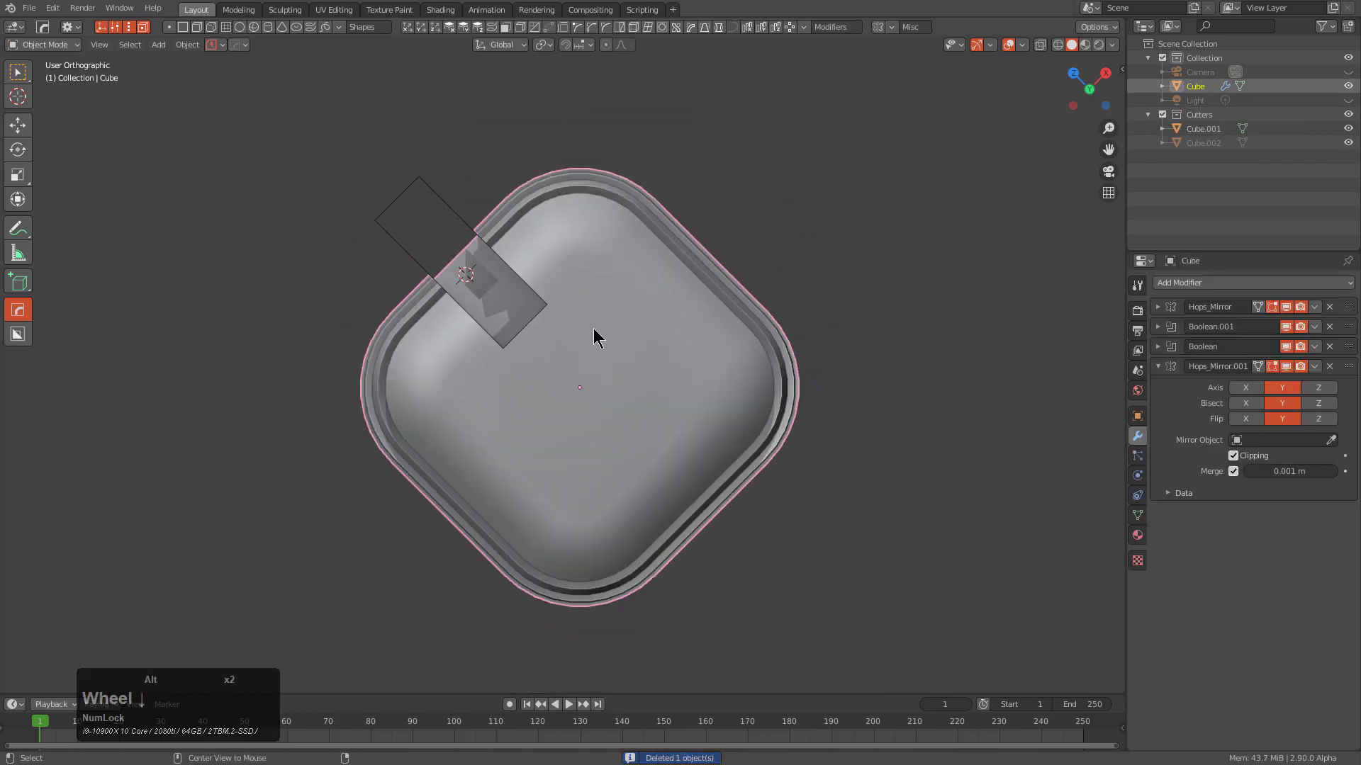
Mirror the rounded cube's cuts across the view's X axis as a new modifier, using View orientation and the Active Origin pivot
{"action": "key", "text": "alt+x"}
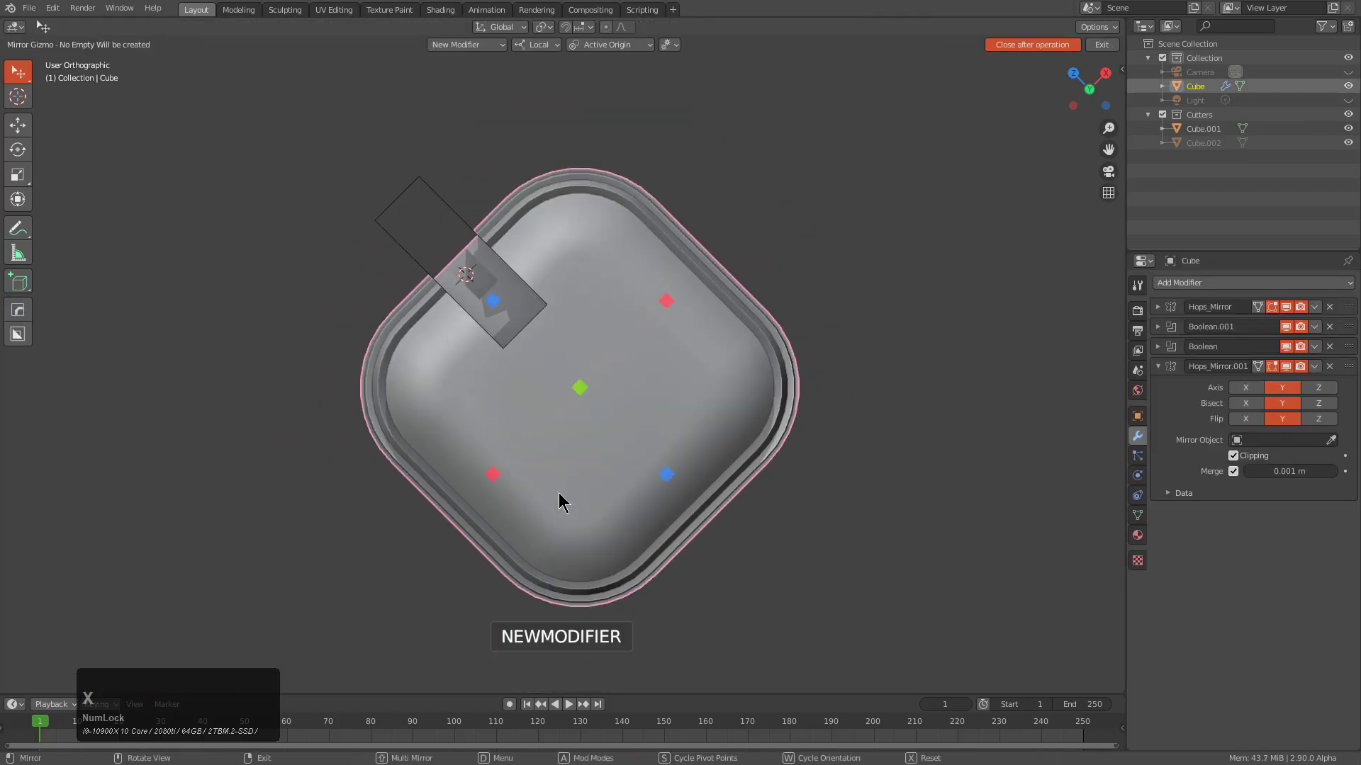
{"action": "left_click", "coordinate": [616, 46]}
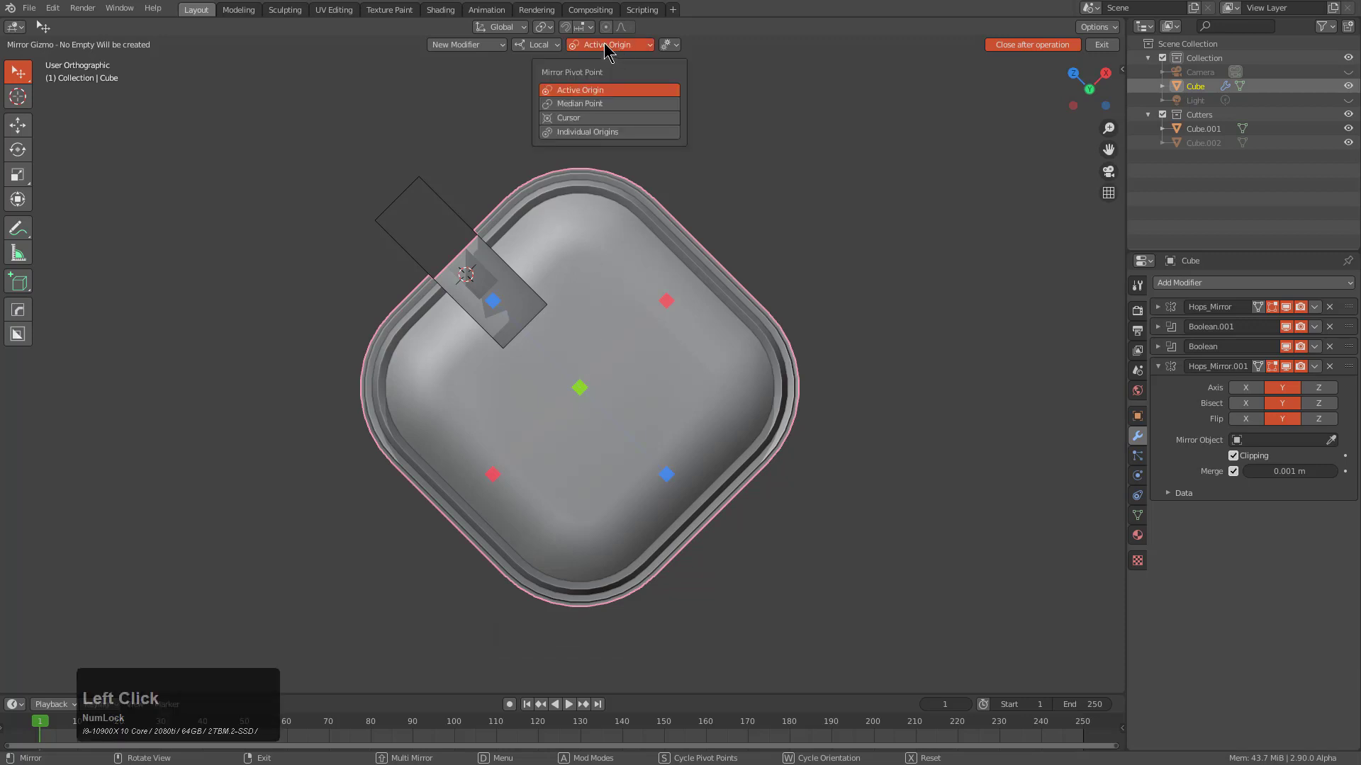
{"action": "mouse_move", "coordinate": [546, 51]}
{"action": "left_click", "coordinate": [512, 115]}
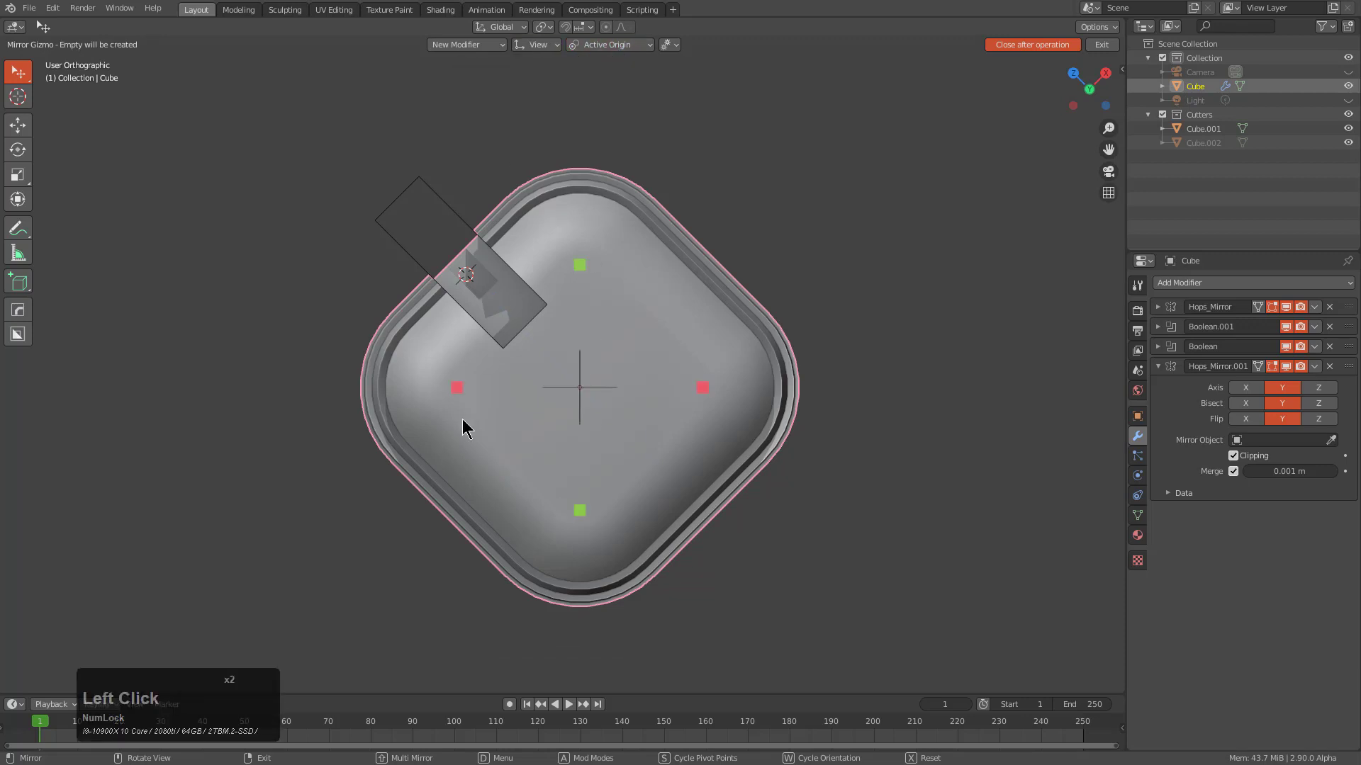
{"action": "left_click", "coordinate": [457, 388]}
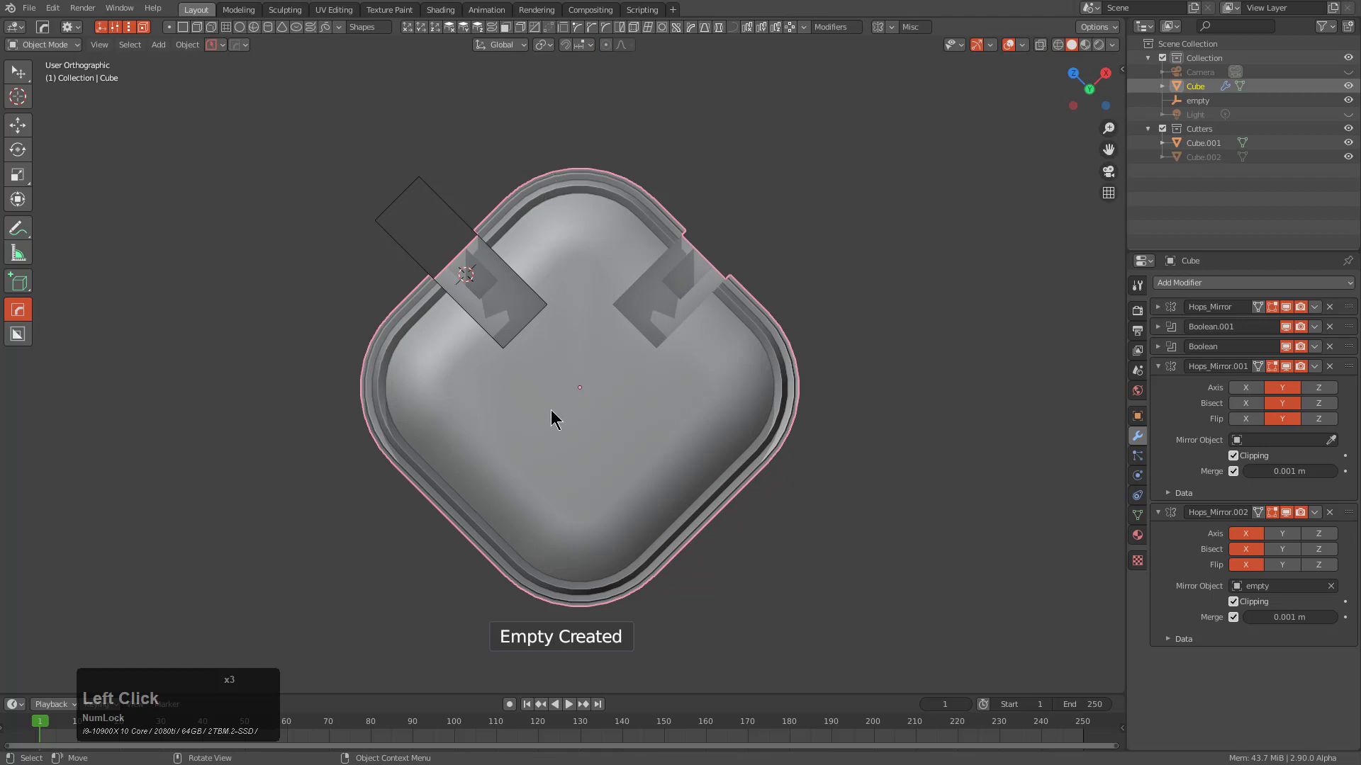
Start another HardOps mirror on the rounded cube with New Modifier, View orientation and the Active Origin pivot
{"action": "key", "text": "alt+x"}
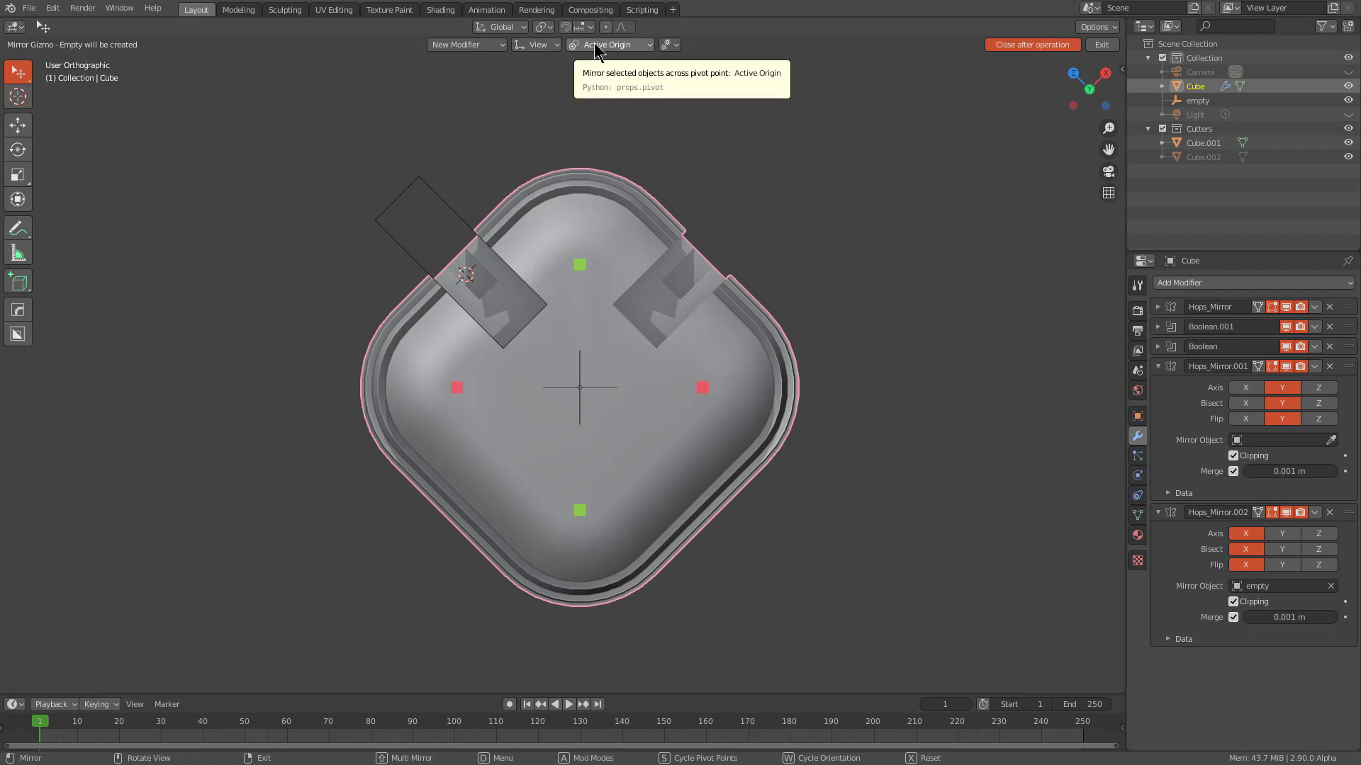
Try mirroring the cube along the view-oriented Y axis with a new mirror modifier pivoting on the active origin
{"action": "left_click", "coordinate": [578, 265]}
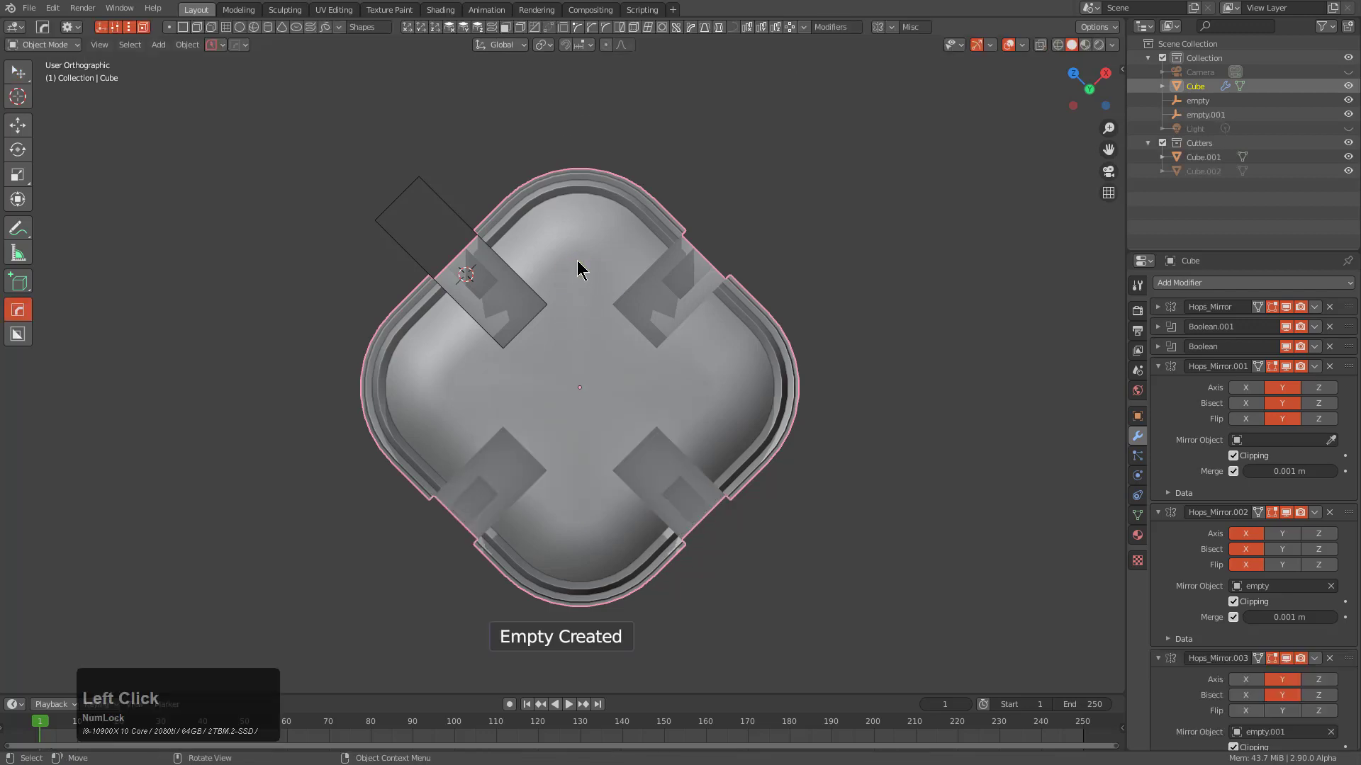
{"action": "right_click", "coordinate": [601, 256]}
{"action": "middle_click_drag", "start_coordinate": [601, 257], "coordinate": [587, 227]}
{"action": "scroll", "coordinate": [652, 341], "scroll_direction": "up", "scroll_amount": 2}
{"action": "scroll", "coordinate": [654, 338], "scroll_direction": "down", "scroll_amount": 3}
{"action": "key", "text": "ctrl+z"}
{"action": "key", "text": "KP_1"}
{"action": "scroll", "coordinate": [635, 404], "scroll_direction": "up", "scroll_amount": 3}
{"action": "left_click", "coordinate": [542, 171]}
{"action": "key", "text": "g"}
{"action": "right_click", "coordinate": [607, 256]}
Cut a box-shaped notch into the cube's stepped rim with a non-destructive BoxCutter box, extruded over the existing corner notch
{"action": "left_click", "coordinate": [709, 241]}
{"action": "mouse_move", "coordinate": [515, 218]}
{"action": "left_mouse_down"}
{"action": "mouse_move", "coordinate": [596, 294]}
{"action": "mouse_move", "coordinate": [844, 397]}
{"action": "left_mouse_up"}
{"action": "right_click", "coordinate": [597, 293]}
{"action": "key", "text": "alt+w"}
{"action": "key", "text": "e"}
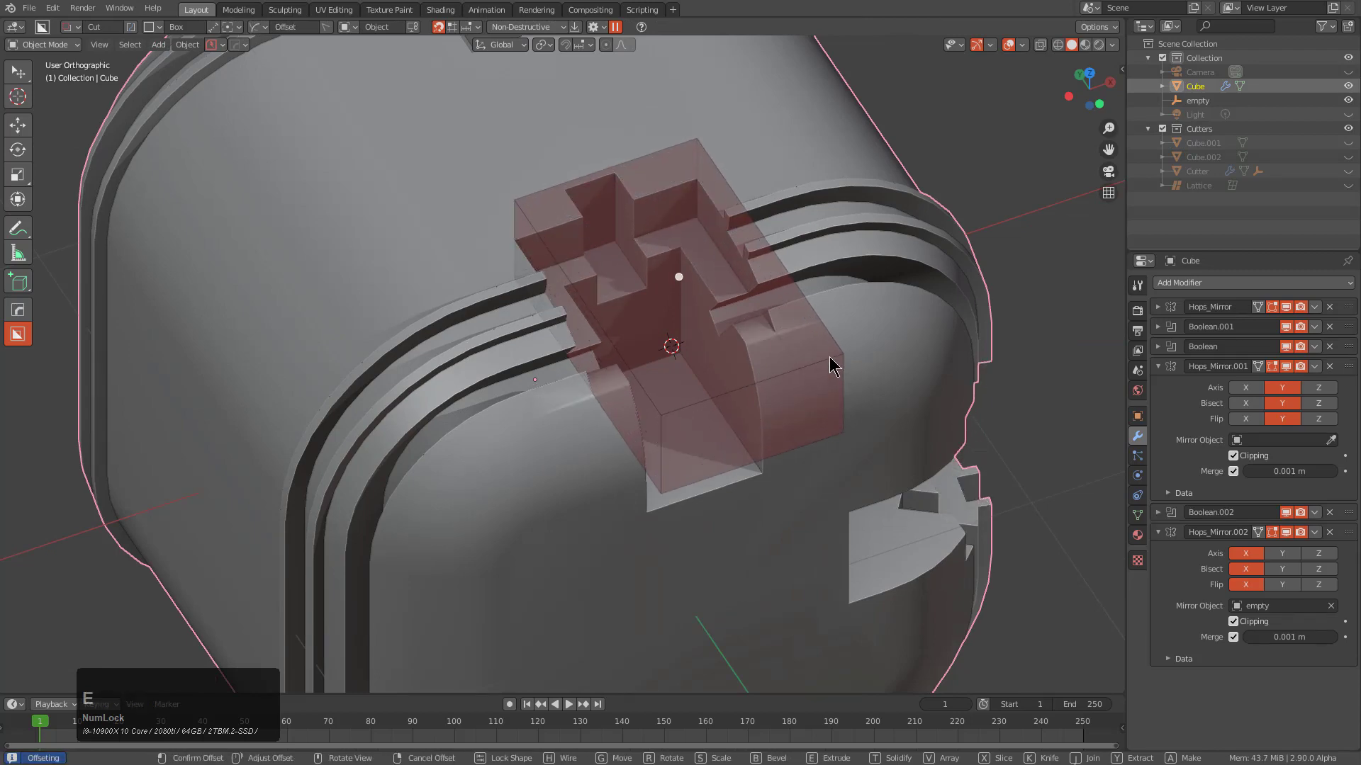
{"action": "middle_click_drag", "start_coordinate": [779, 376], "coordinate": [706, 385]}
{"action": "key", "text": "e"}
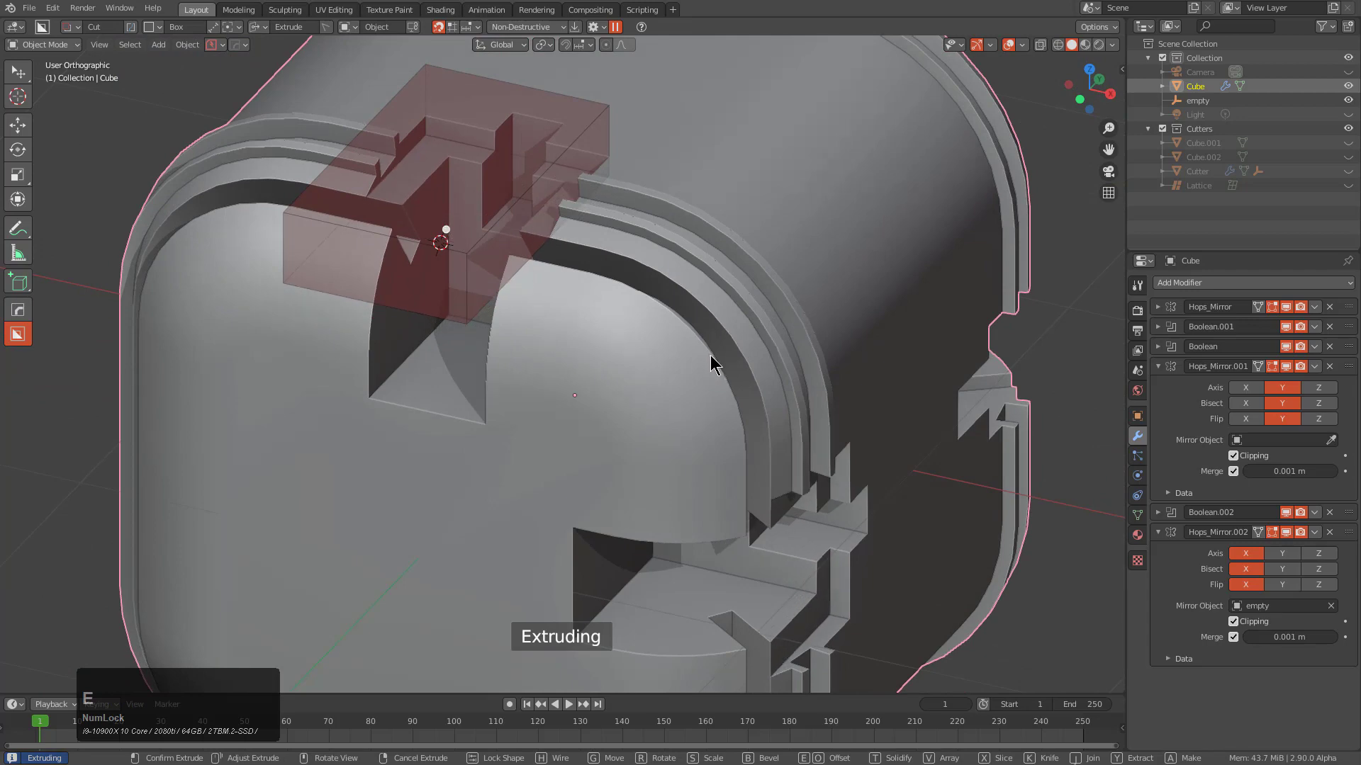
{"action": "left_click", "coordinate": [667, 333]}
{"action": "scroll", "coordinate": [525, 327], "scroll_direction": "down", "scroll_amount": 1}
{"action": "middle_click_drag", "start_coordinate": [566, 329], "coordinate": [594, 423]}
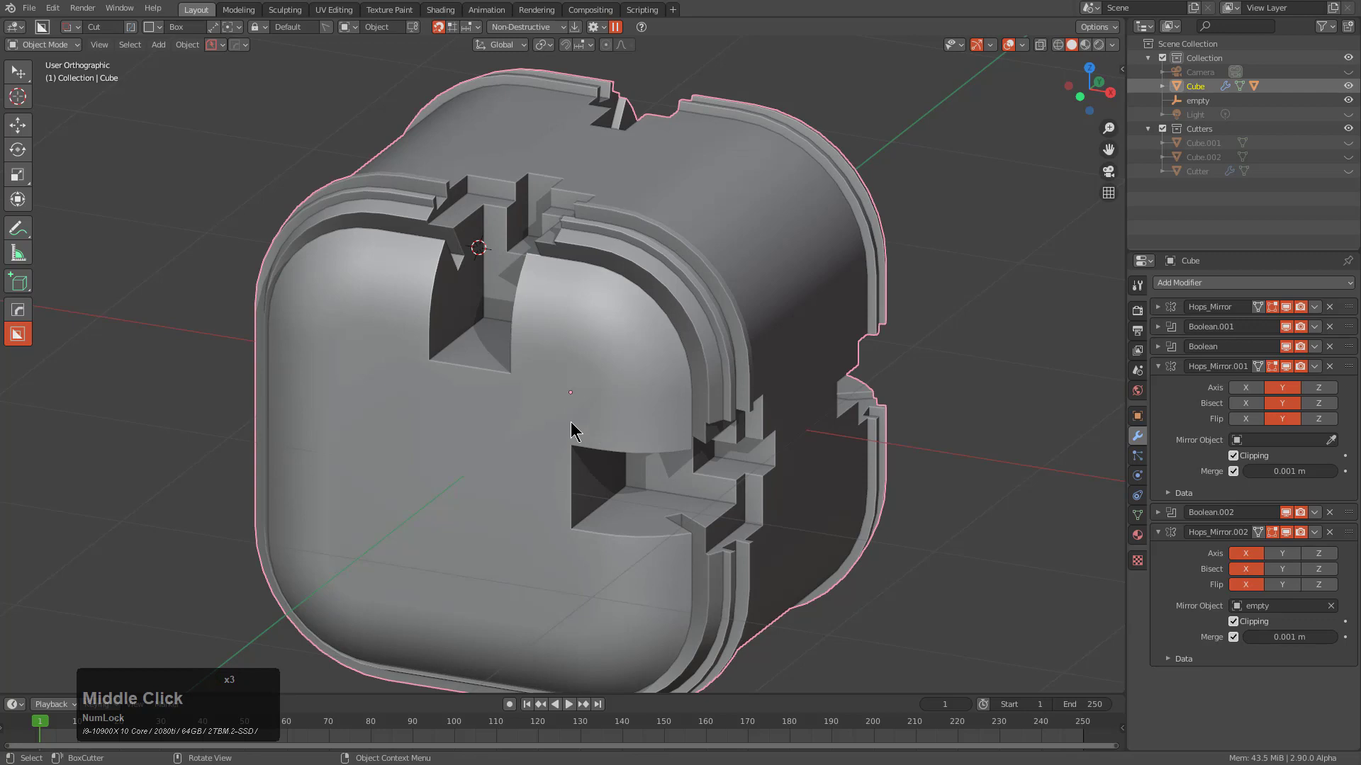
Start the mirror gizmo on the cube and cycle its target between the existing Hops_Mirror.002 modifier and a new modifier
{"action": "middle_click", "coordinate": [670, 452]}
{"action": "key", "text": "x"}
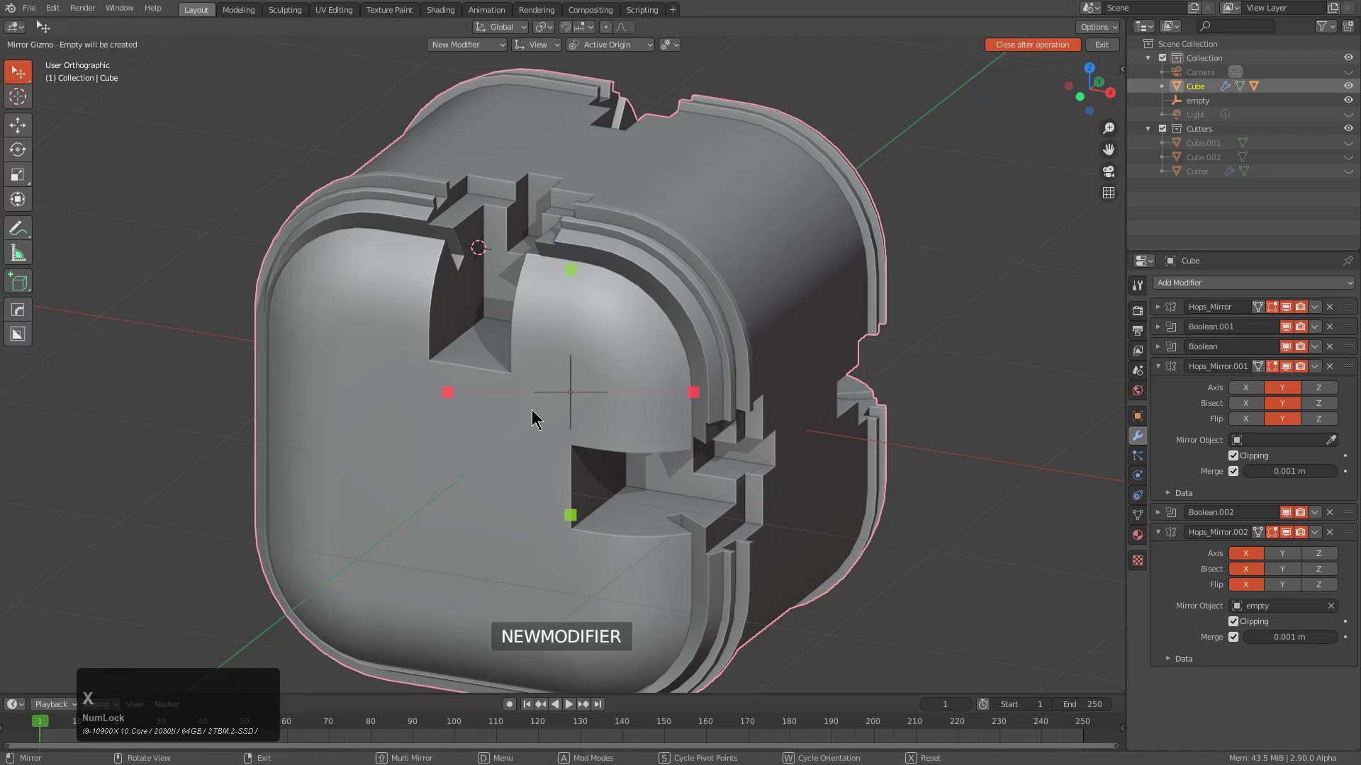
{"action": "key", "text": "a"}
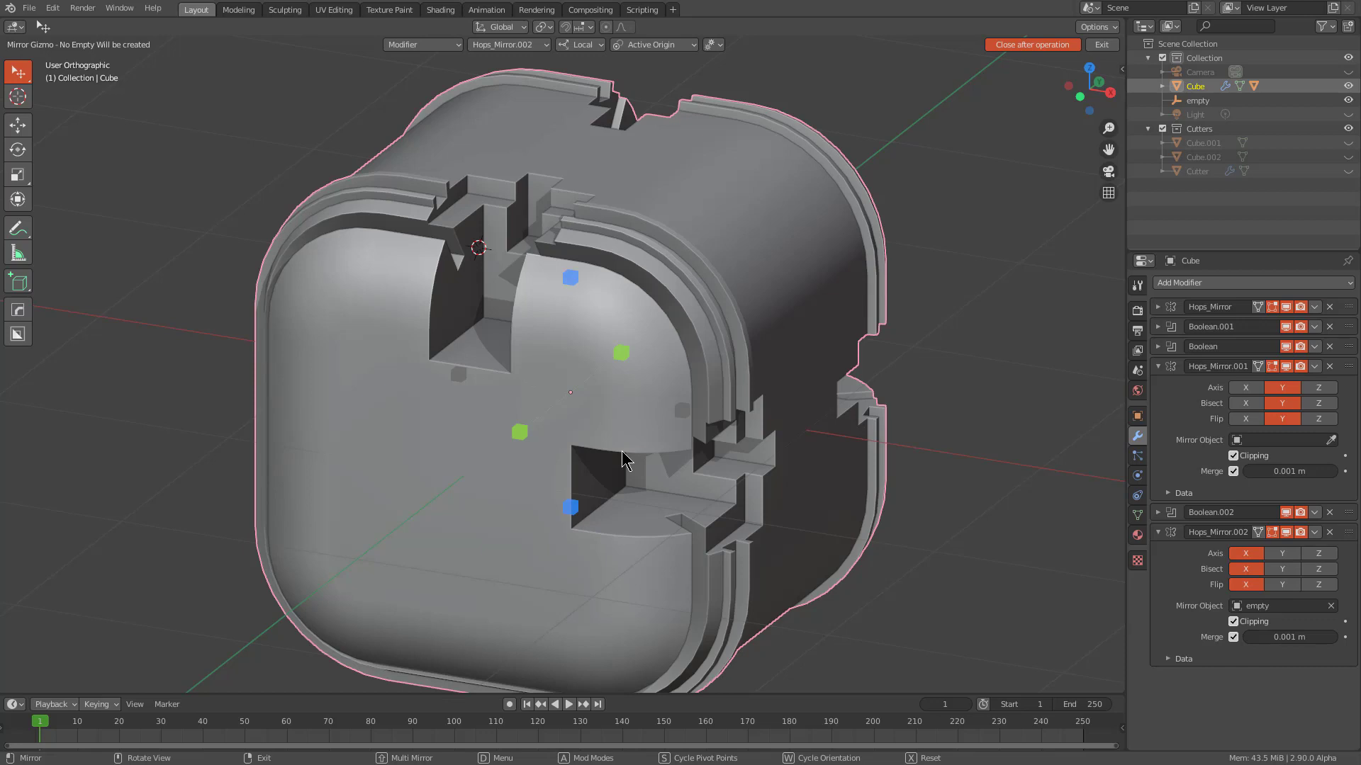
{"action": "scroll", "coordinate": [624, 460], "scroll_direction": "down", "scroll_amount": 4, "text": "alt"}
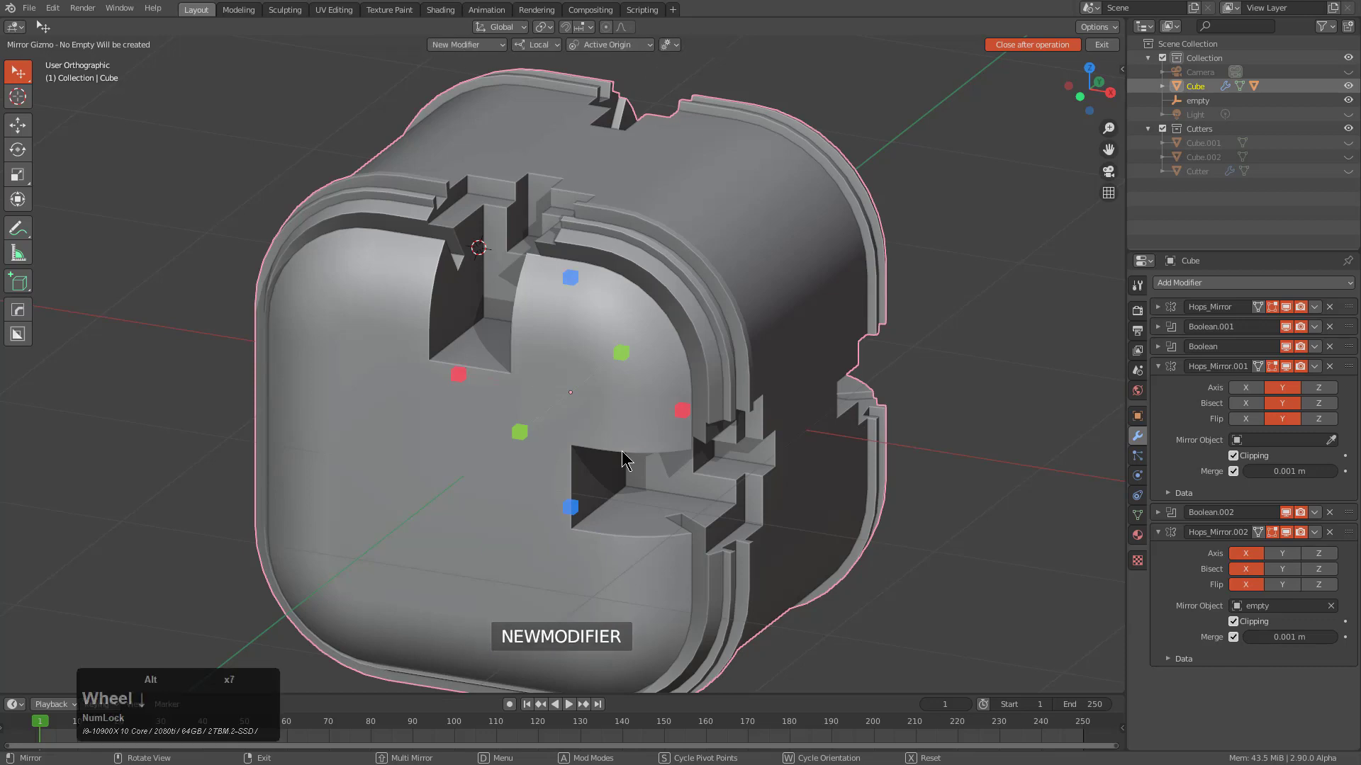
{"action": "scroll", "coordinate": [624, 461], "scroll_direction": "up", "scroll_amount": 5}
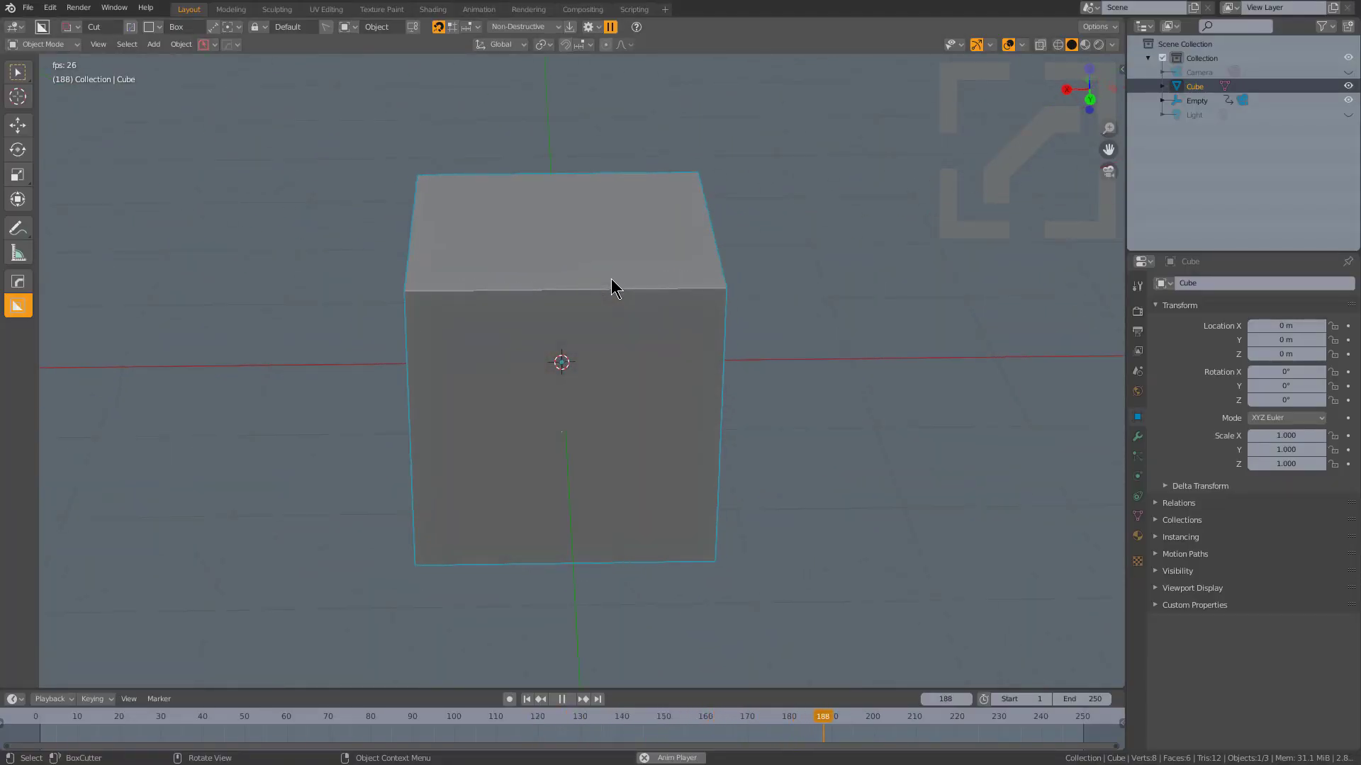
Open the Pizza Ops popup from the Hard Ops settings to view its ordering options
{"action": "key", "text": "q"}
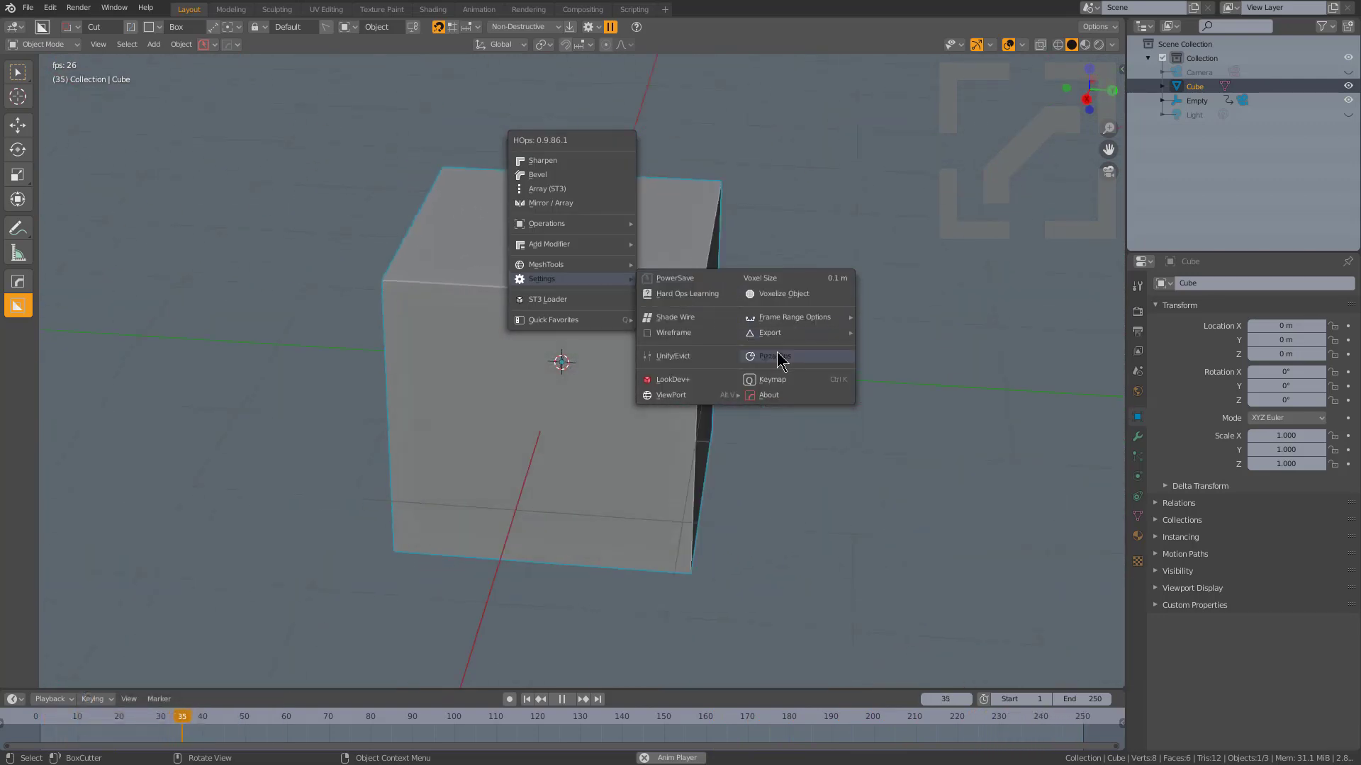
{"action": "left_click", "coordinate": [777, 353]}
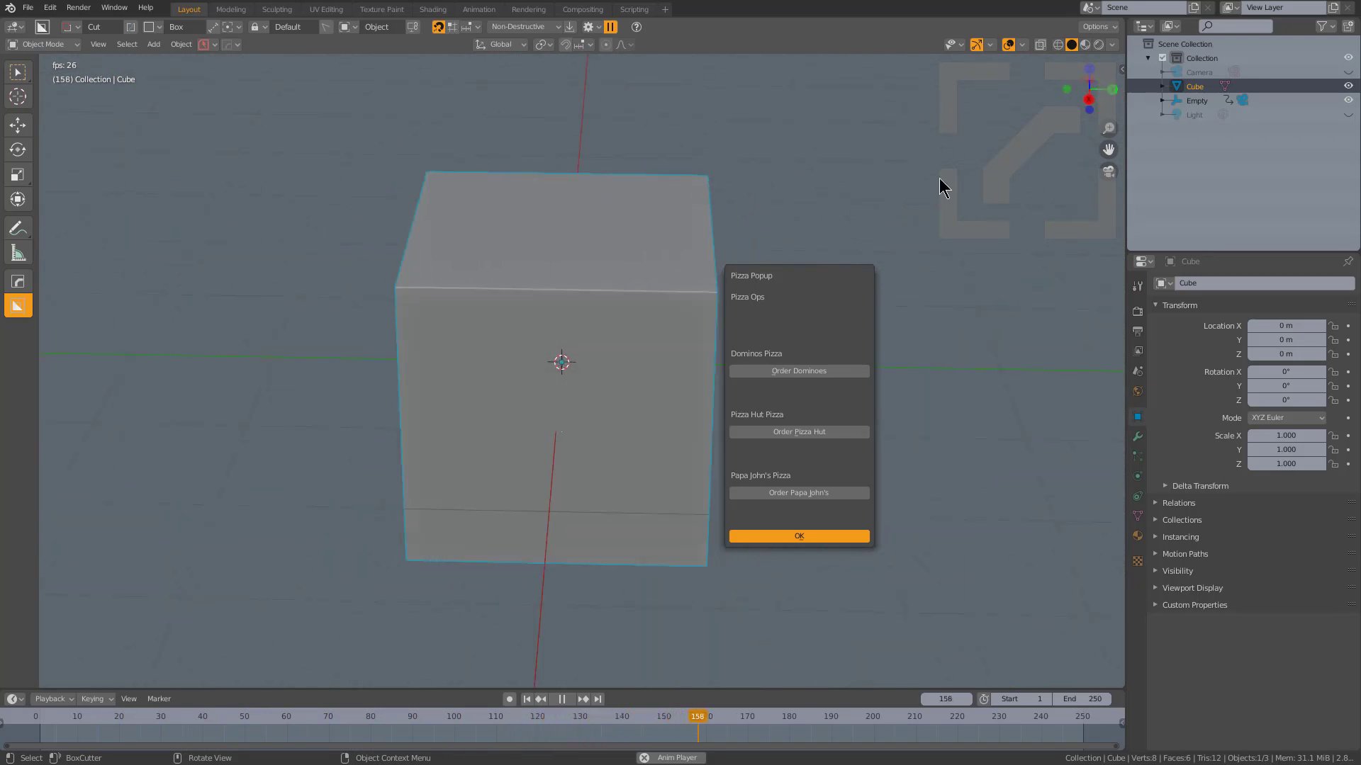
{"action": "left_click", "coordinate": [1036, 158]}
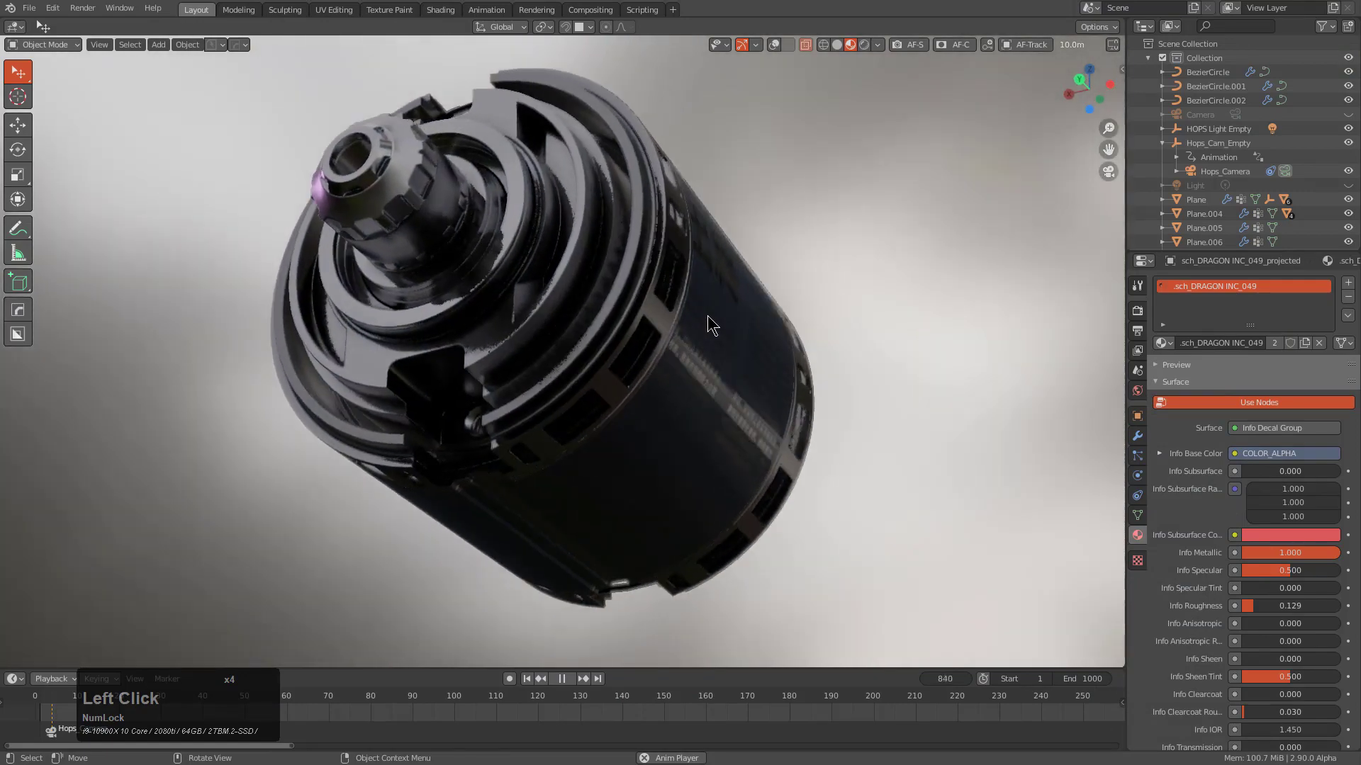
Launch Pizza Ops over the animated canister scene and browse its list of pizza vendors
{"action": "key", "text": "q"}
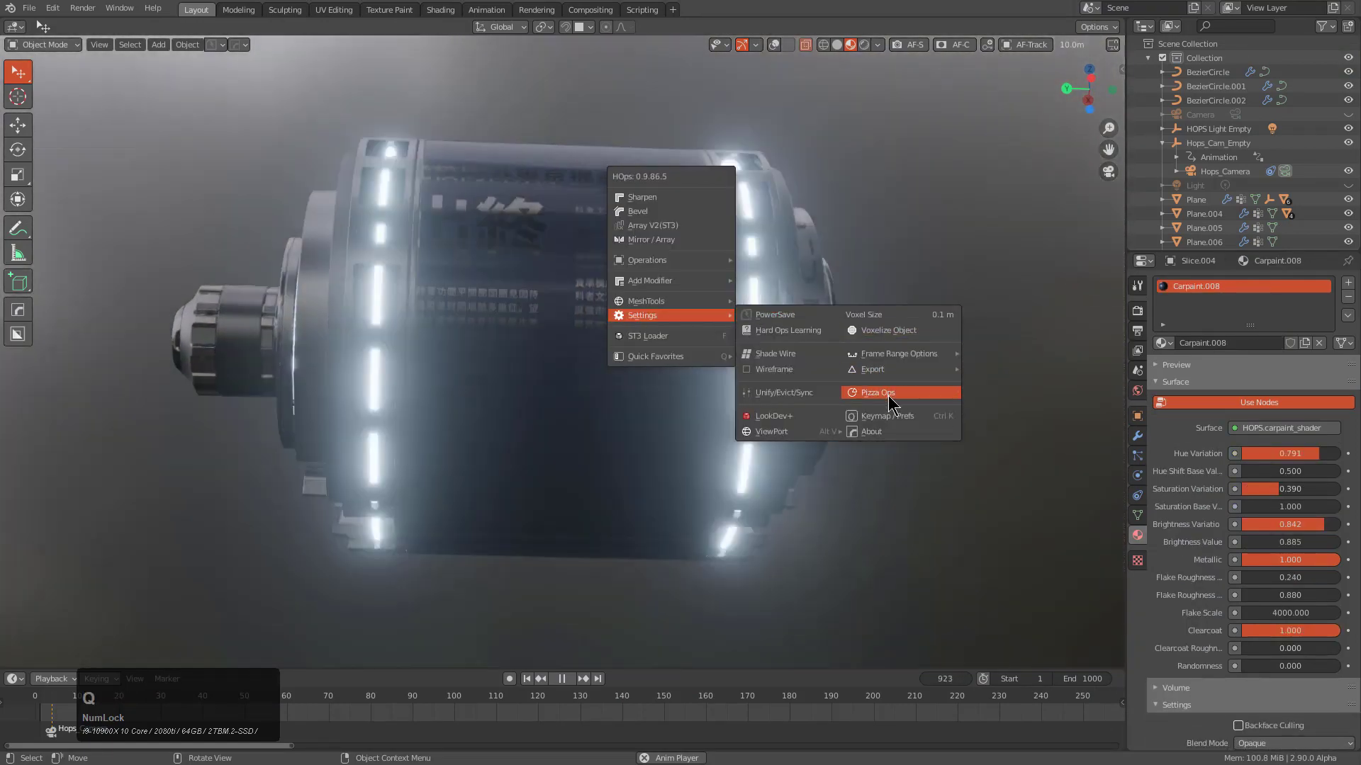
{"action": "left_click", "coordinate": [889, 401]}
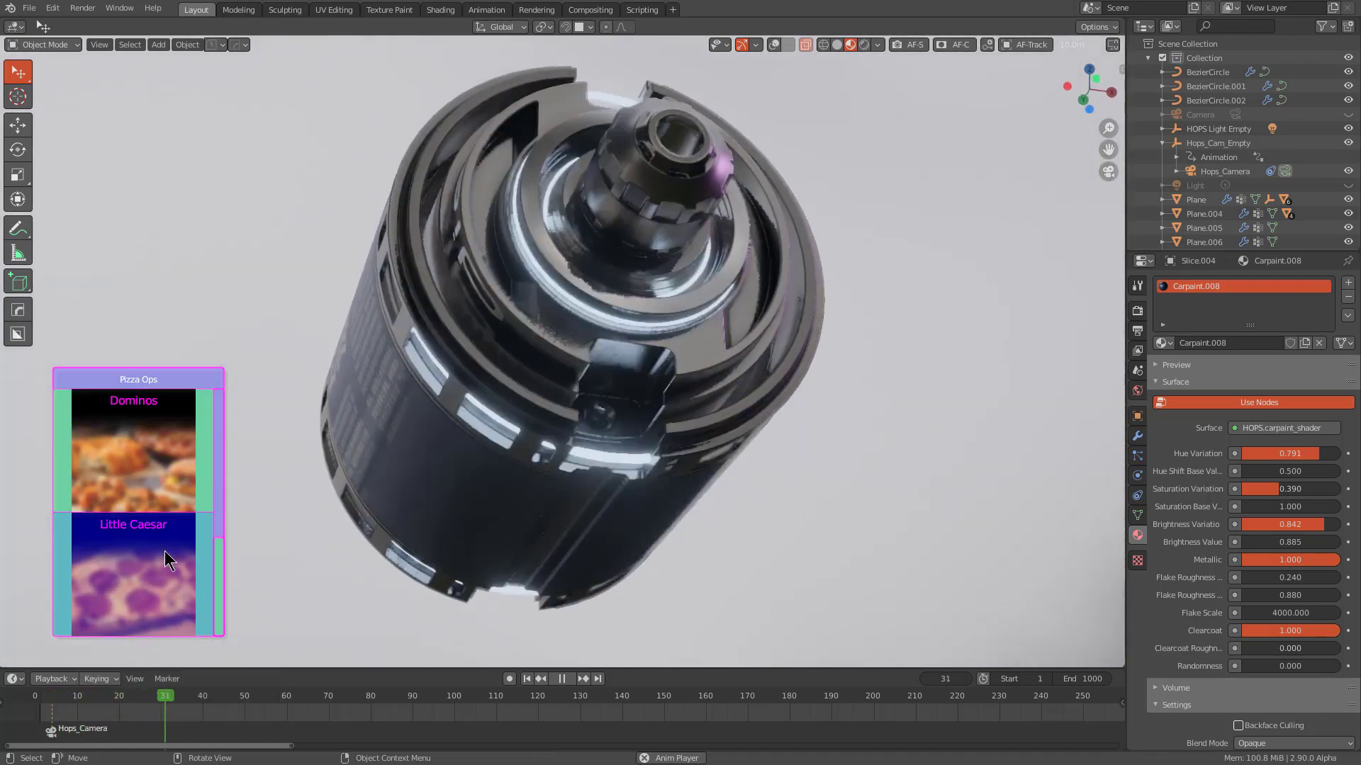
{"action": "scroll", "coordinate": [165, 551], "scroll_direction": "up", "scroll_amount": 4}
{"action": "scroll", "coordinate": [164, 550], "scroll_direction": "down", "scroll_amount": 3}
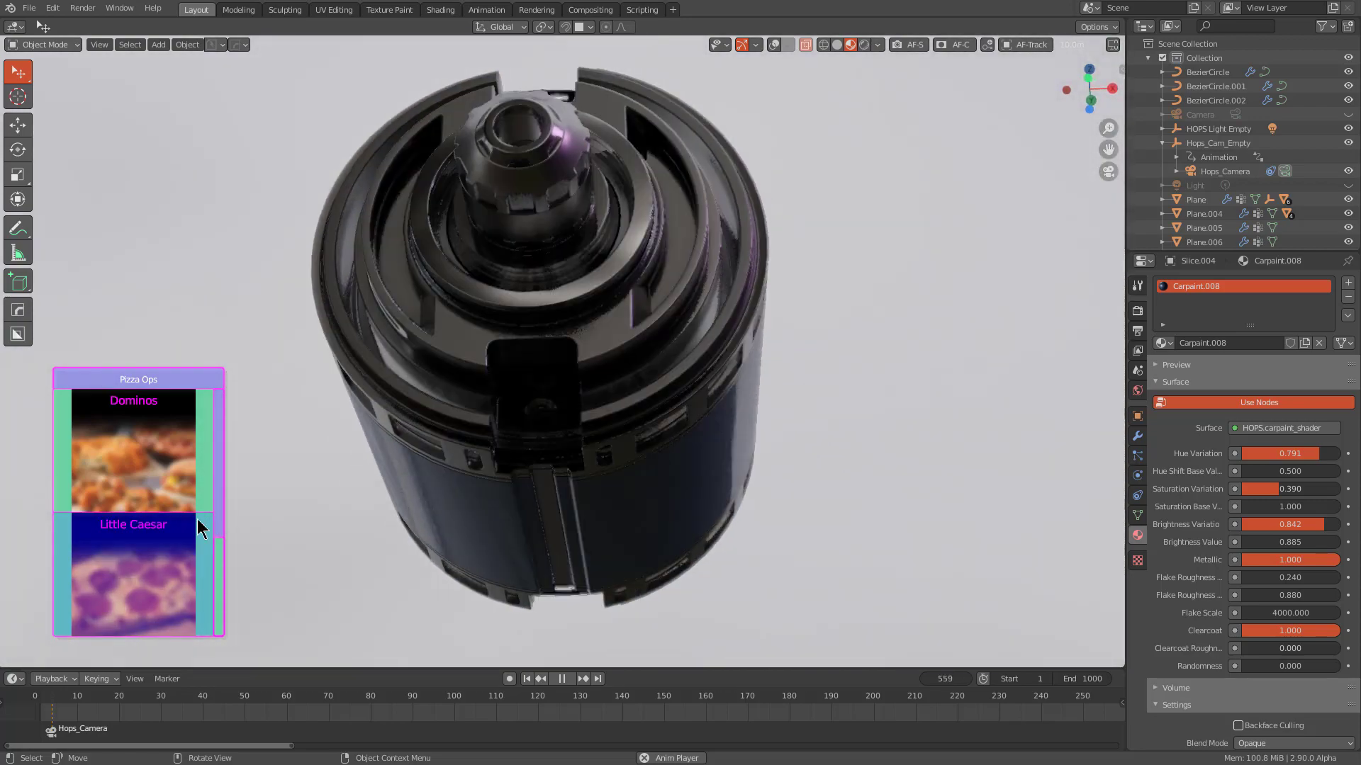
{"action": "scroll", "coordinate": [193, 530], "scroll_direction": "down", "scroll_amount": 2}
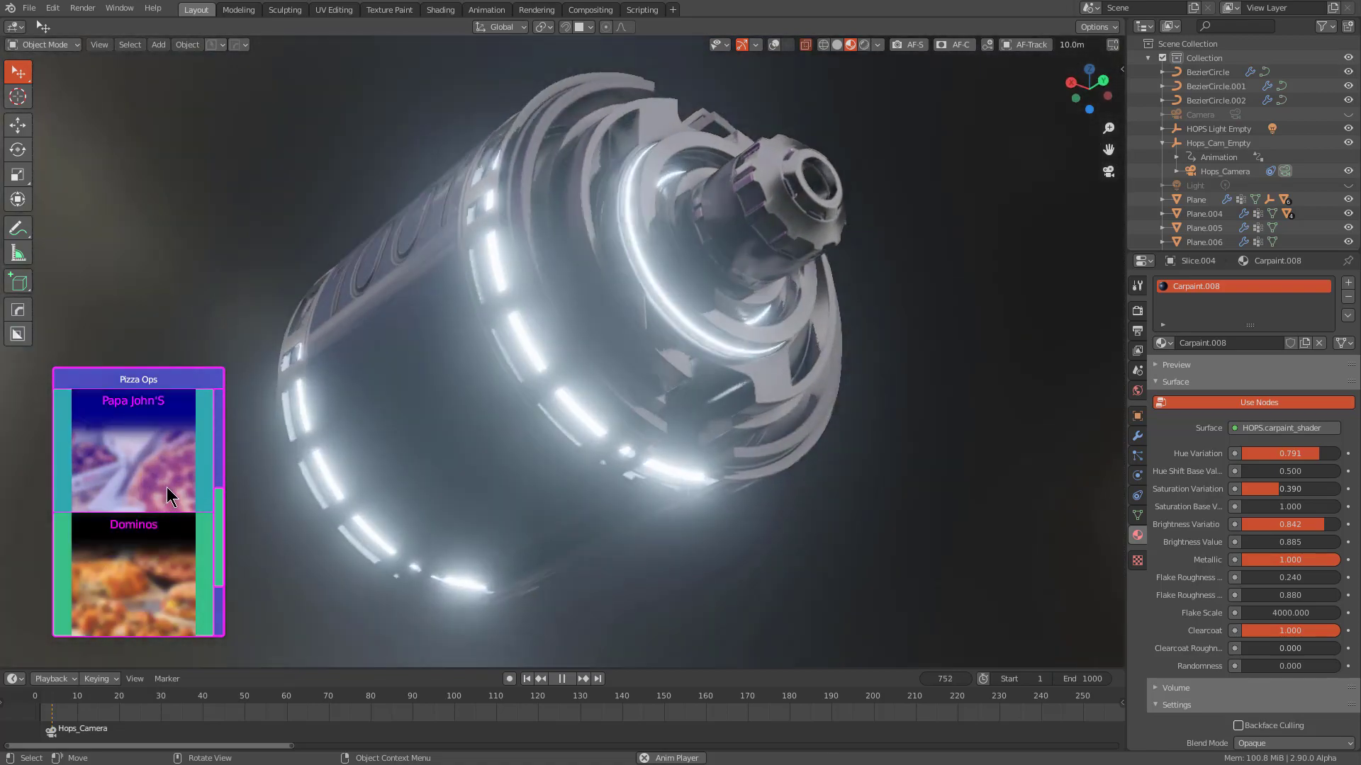
{"action": "scroll", "coordinate": [170, 496], "scroll_direction": "up", "scroll_amount": 1}
{"action": "scroll", "coordinate": [168, 491], "scroll_direction": "up", "scroll_amount": 1}
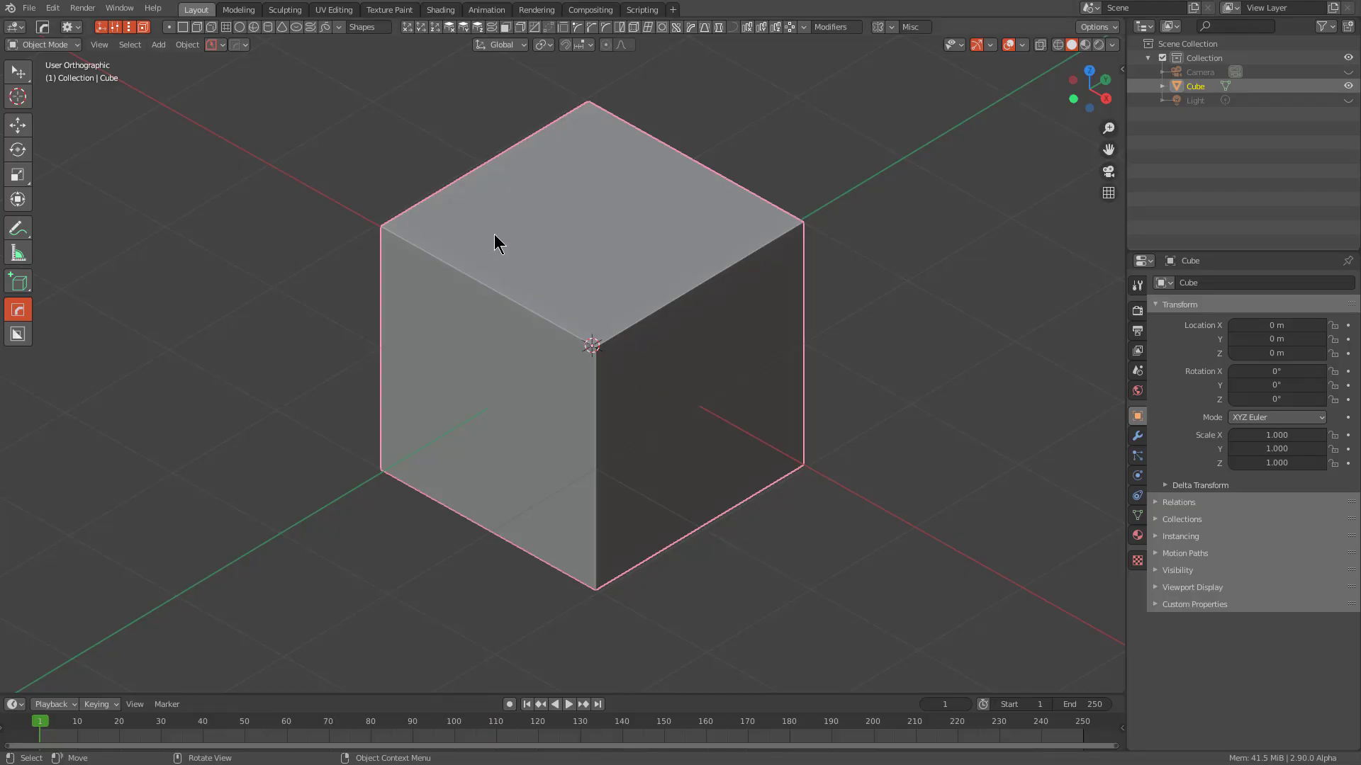
Display the Hard Ops about information with its version and authors
{"action": "left_click", "coordinate": [240, 47]}
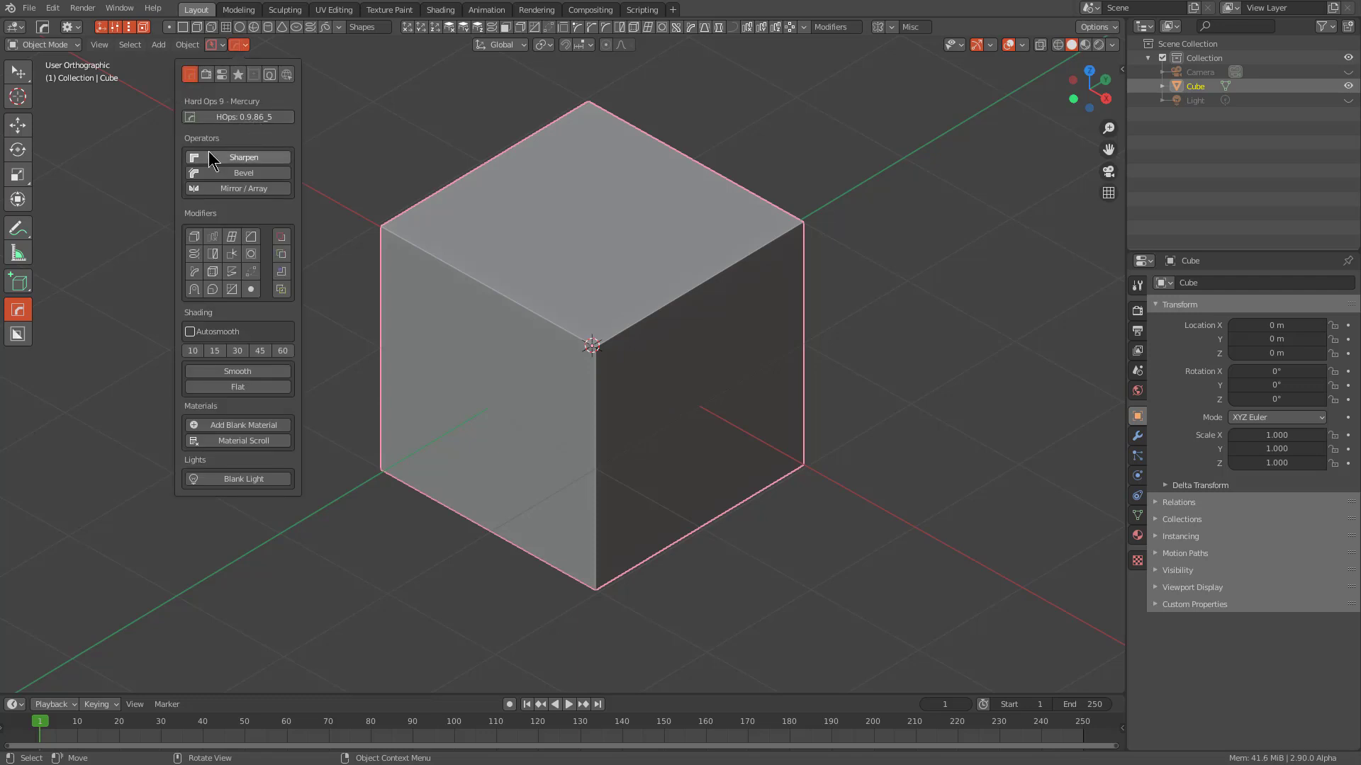
{"action": "left_click", "coordinate": [245, 117]}
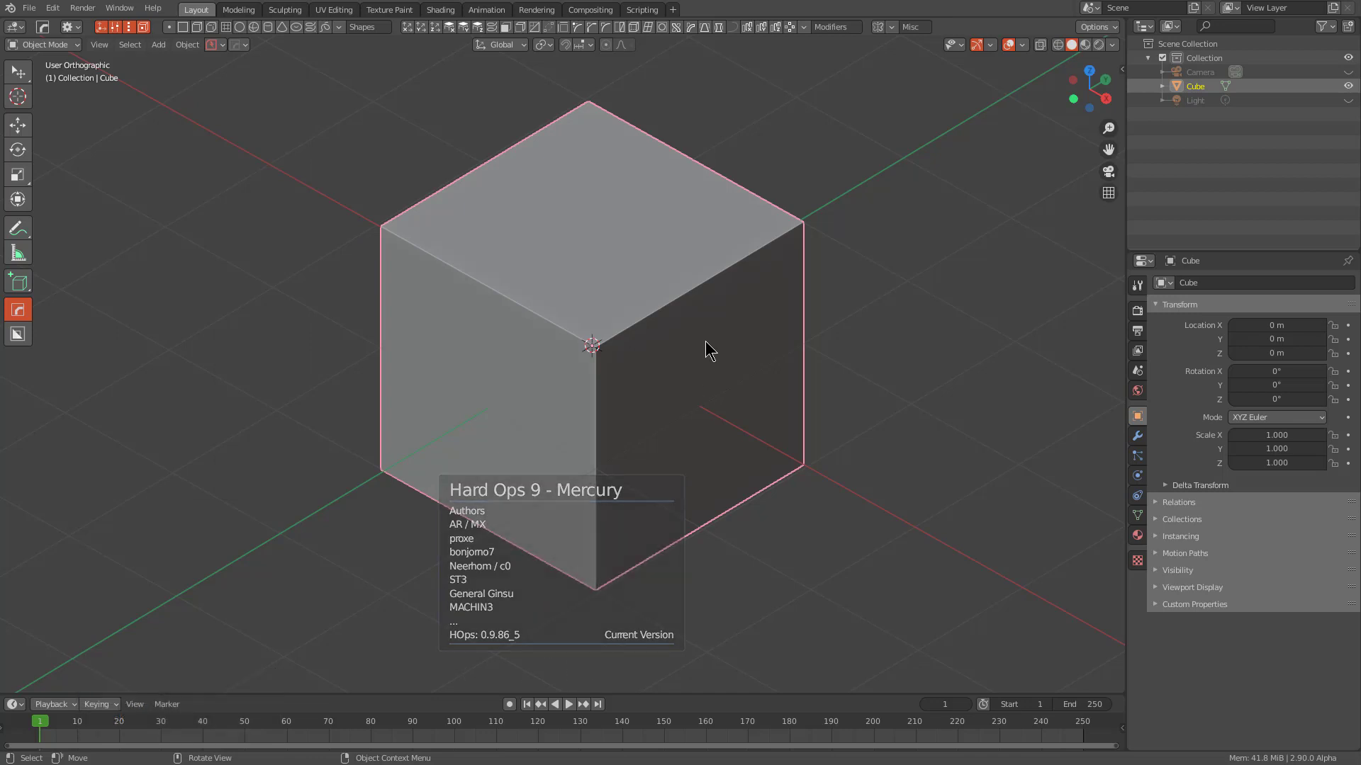
Delete the default cube from the scene
{"action": "scroll", "coordinate": [694, 356], "scroll_direction": "up", "scroll_amount": 1}
{"action": "key", "text": "x"}
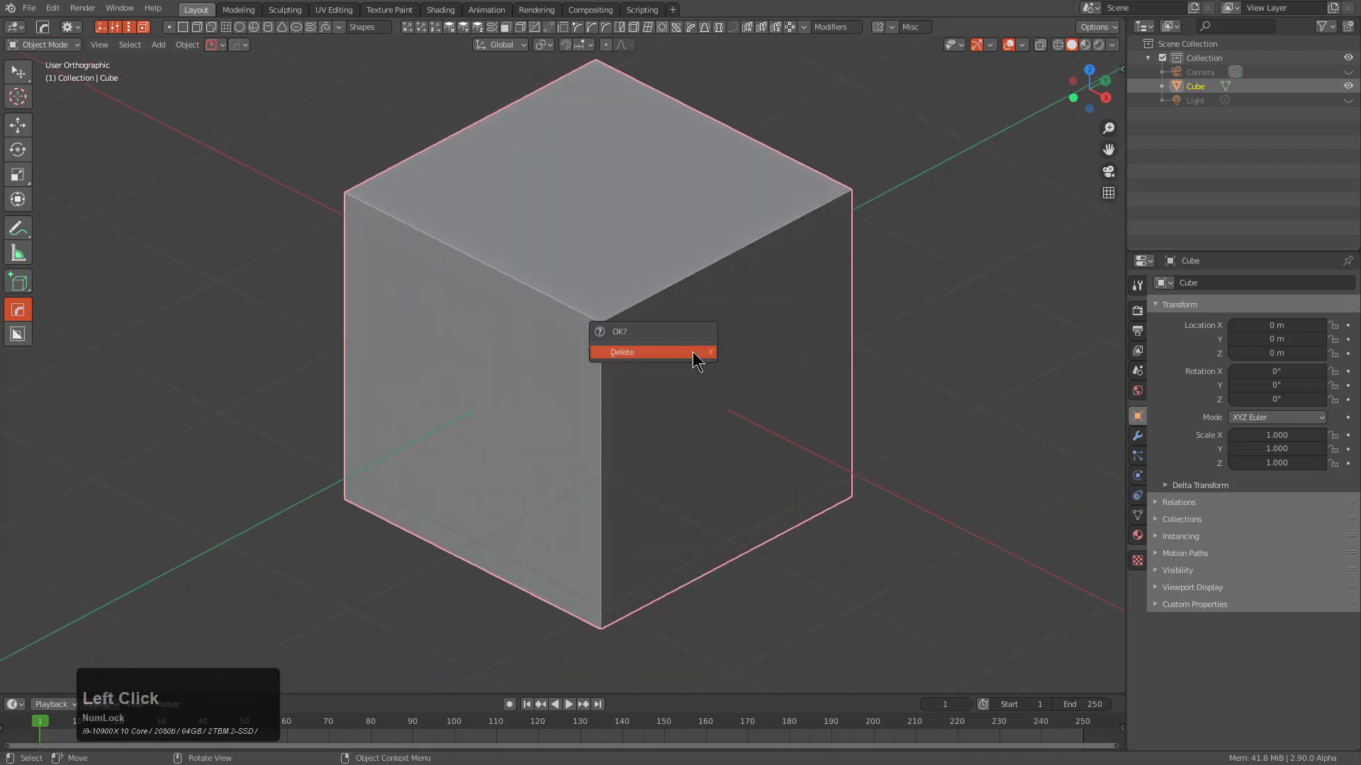
{"action": "left_click", "coordinate": [695, 358]}
Display the Hard Ops list of installed addons
{"action": "left_click", "coordinate": [248, 45]}
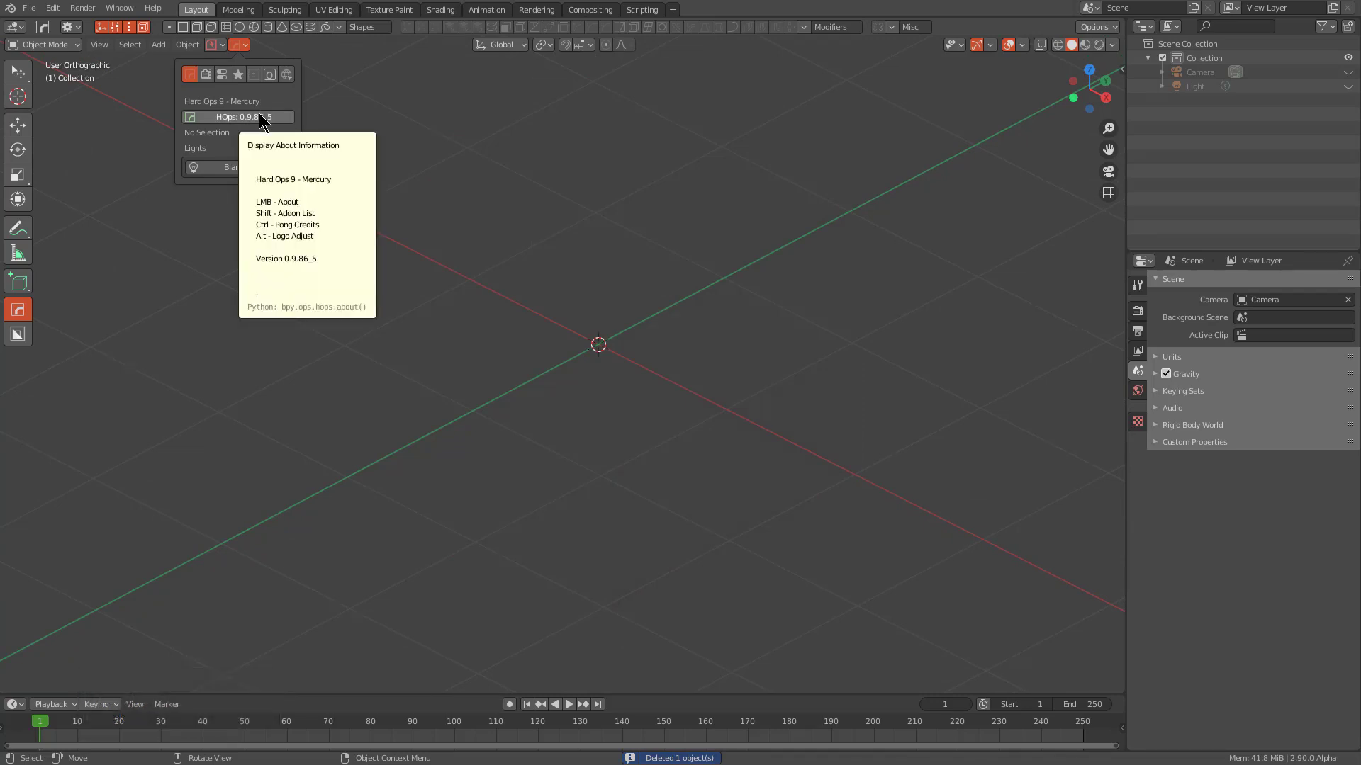
{"action": "left_click", "coordinate": [260, 115], "text": "shift"}
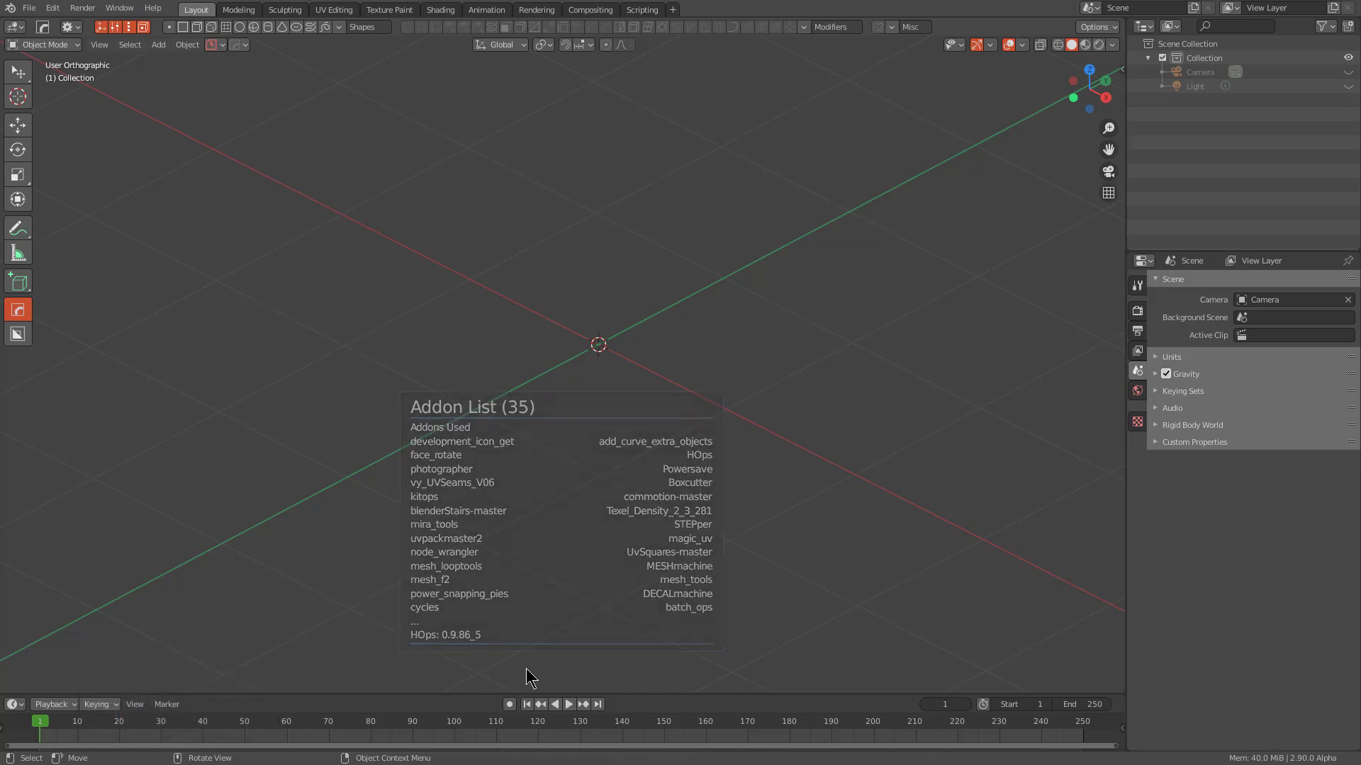
{"action": "middle_click_drag", "start_coordinate": [681, 376], "coordinate": [555, 397]}
Add a mesh plane at the world origin
{"action": "key", "text": "shift+a"}
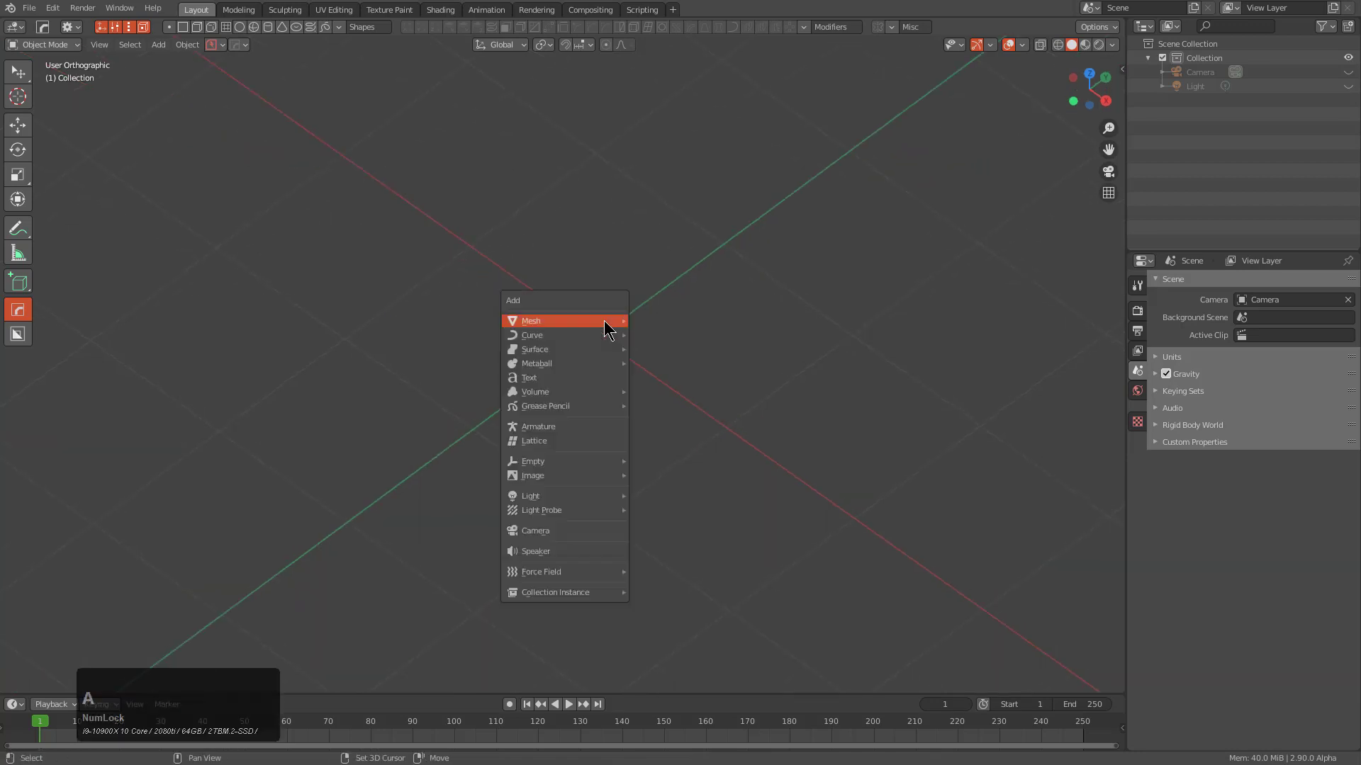
{"action": "mouse_move", "coordinate": [602, 323]}
{"action": "left_click", "coordinate": [677, 340]}
{"action": "middle_click_drag", "start_coordinate": [574, 337], "coordinate": [553, 360]}
Bisect the plane along its local X axis with the mirror gizmo, keeping only the negative X half
{"action": "key", "text": "x"}
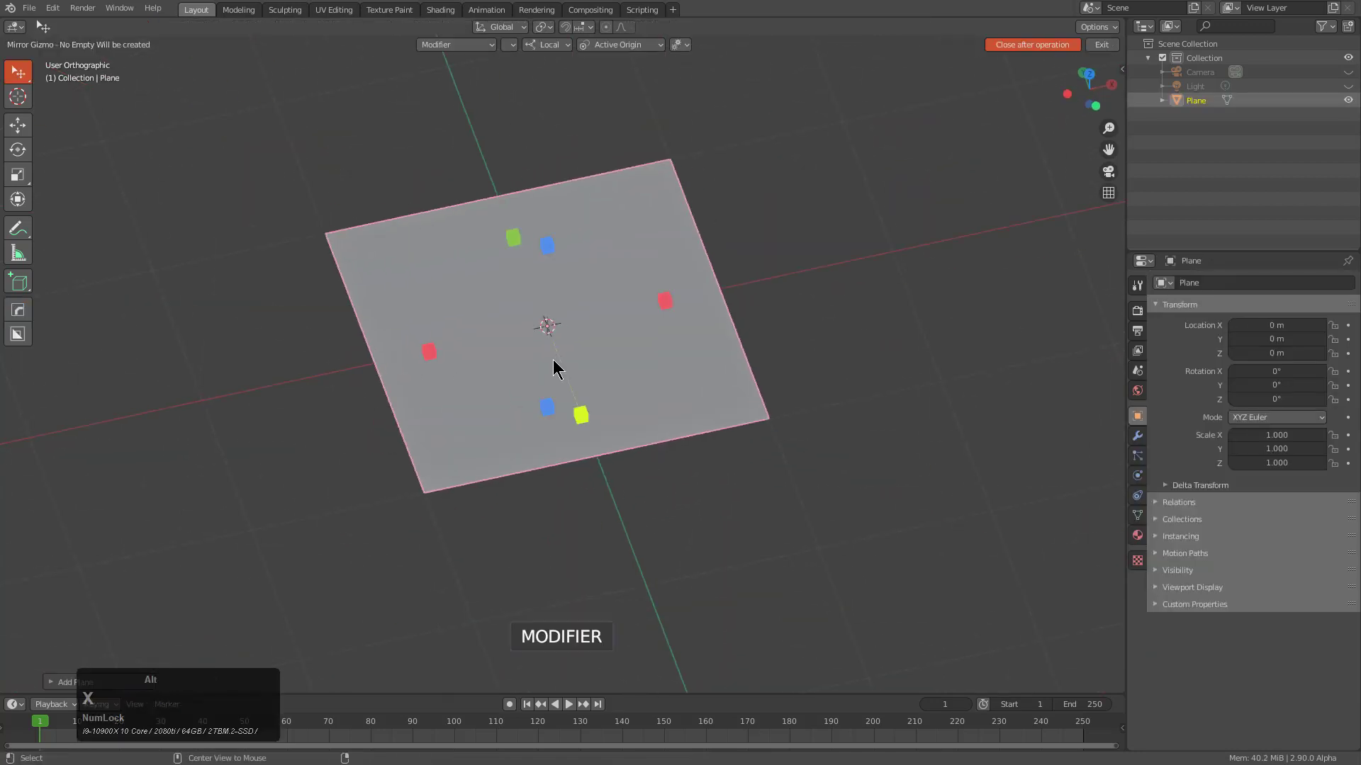
{"action": "key", "text": "d"}
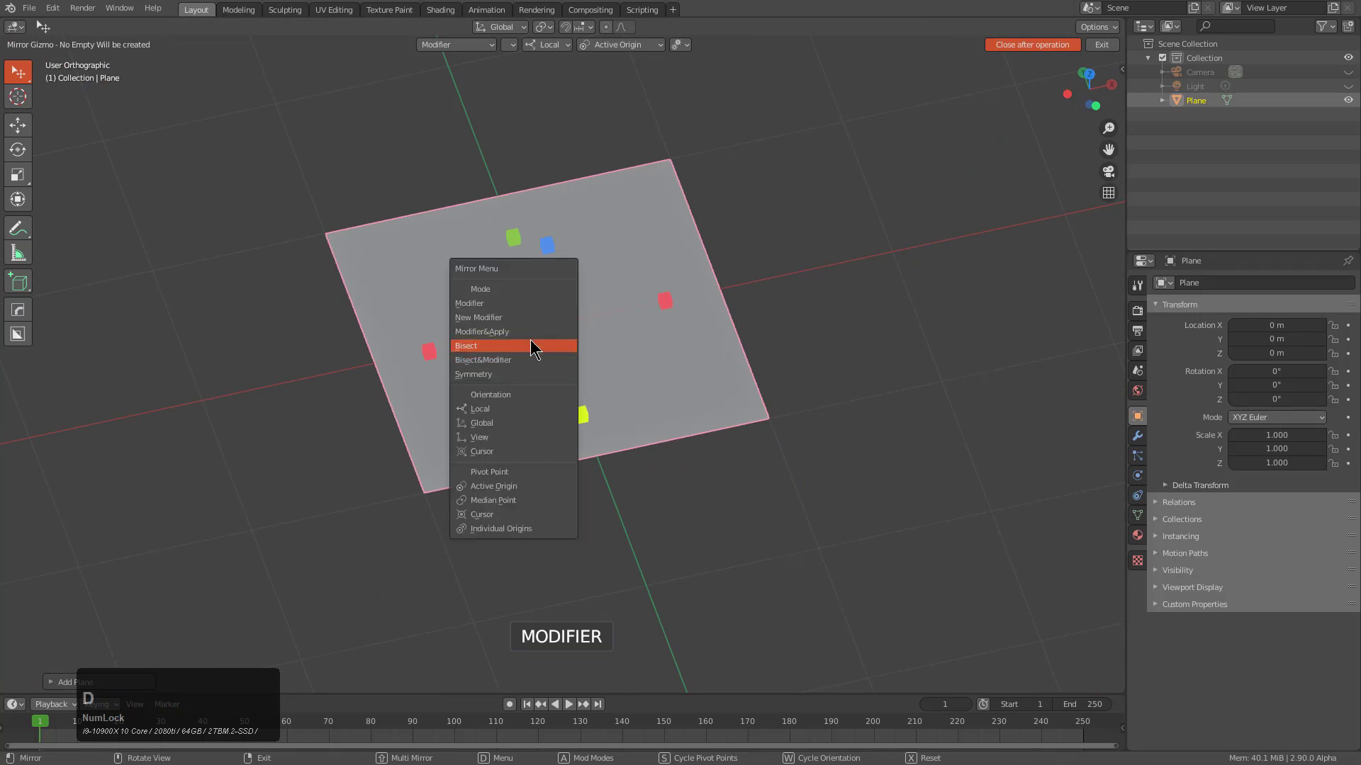
{"action": "left_click", "coordinate": [530, 346]}
{"action": "middle_click_drag", "start_coordinate": [527, 415], "coordinate": [481, 418]}
{"action": "left_click", "coordinate": [433, 354]}
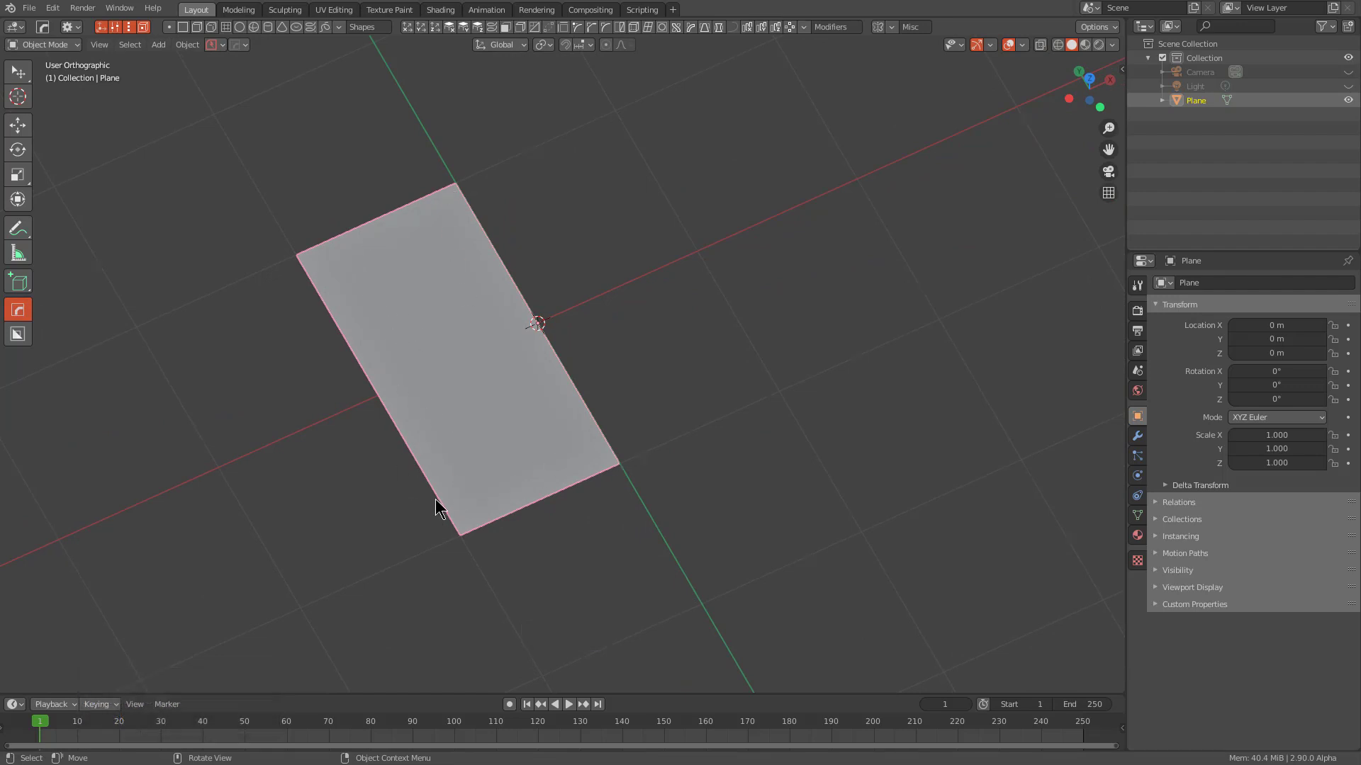
Round one outer corner vertex of the plane with a Hard Ops vertex-group bevel of 12 segments and about 1.3 m offset
{"action": "key", "text": "Tab"}
{"action": "left_click", "coordinate": [499, 531]}
{"action": "left_click", "coordinate": [499, 532]}
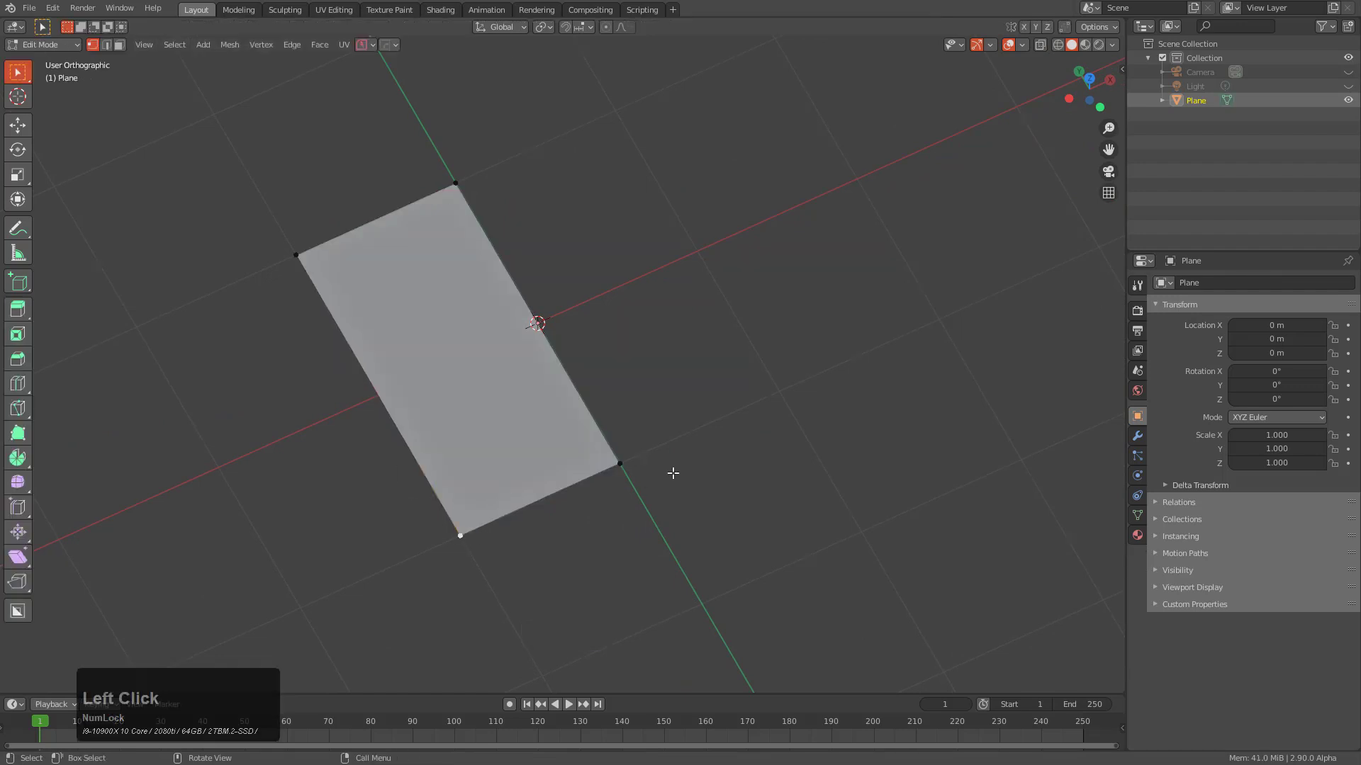
{"action": "key", "text": "q"}
{"action": "left_click", "coordinate": [711, 457]}
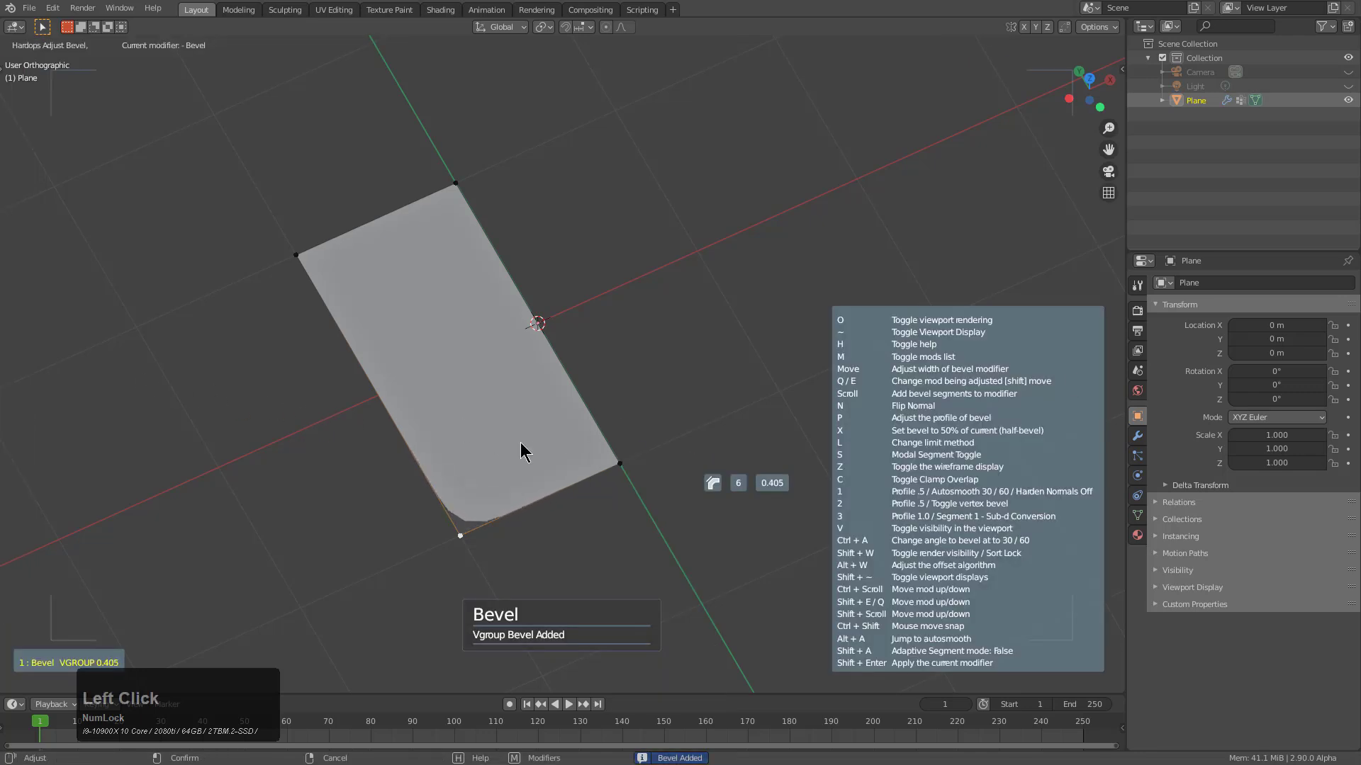
{"action": "scroll", "coordinate": [652, 347], "scroll_direction": "up", "scroll_amount": 6}
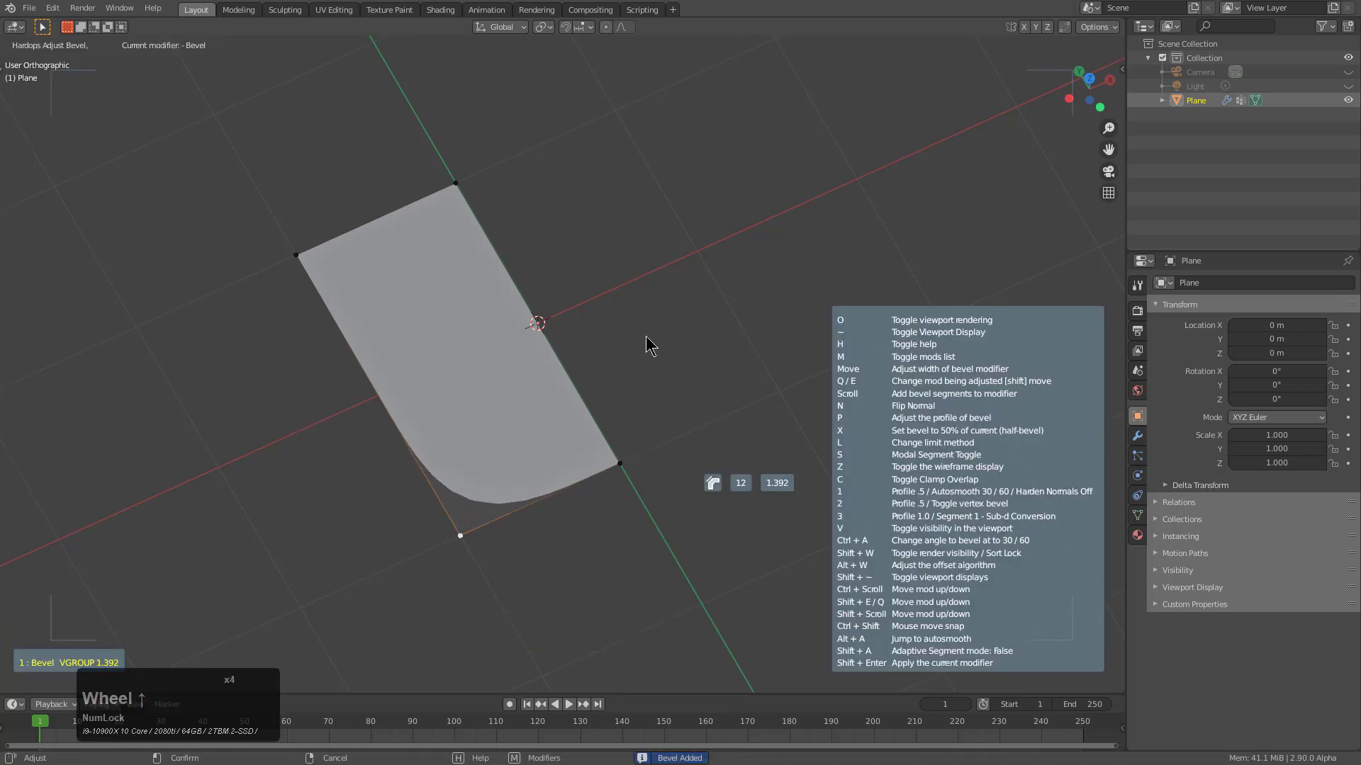
{"action": "left_click", "coordinate": [738, 347]}
{"action": "middle_click_drag", "start_coordinate": [832, 425], "coordinate": [841, 373]}
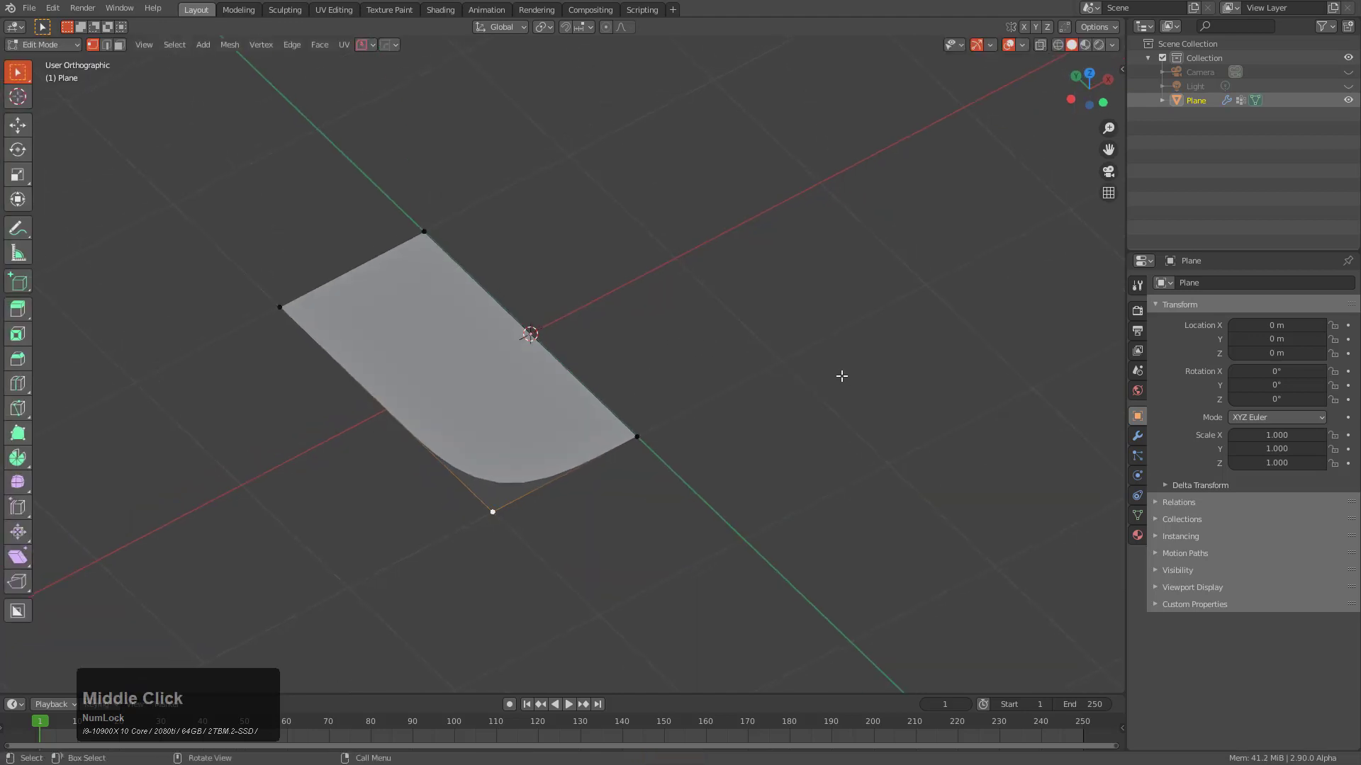
{"action": "middle_click", "coordinate": [492, 435]}
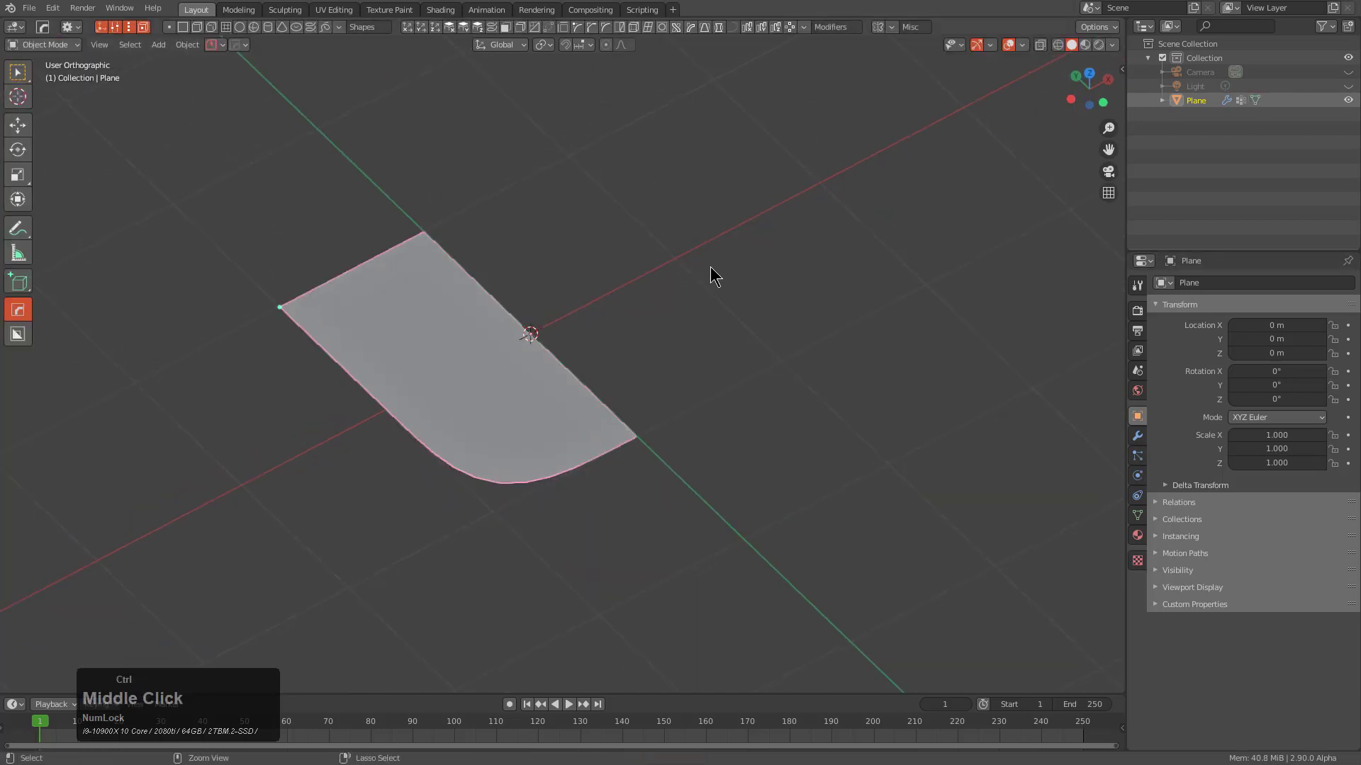
Show the plane's Bevel modifier in the HOps Helper and switch its profile type to Custom
{"action": "key", "text": "grave"}
{"action": "left_click", "coordinate": [589, 347]}
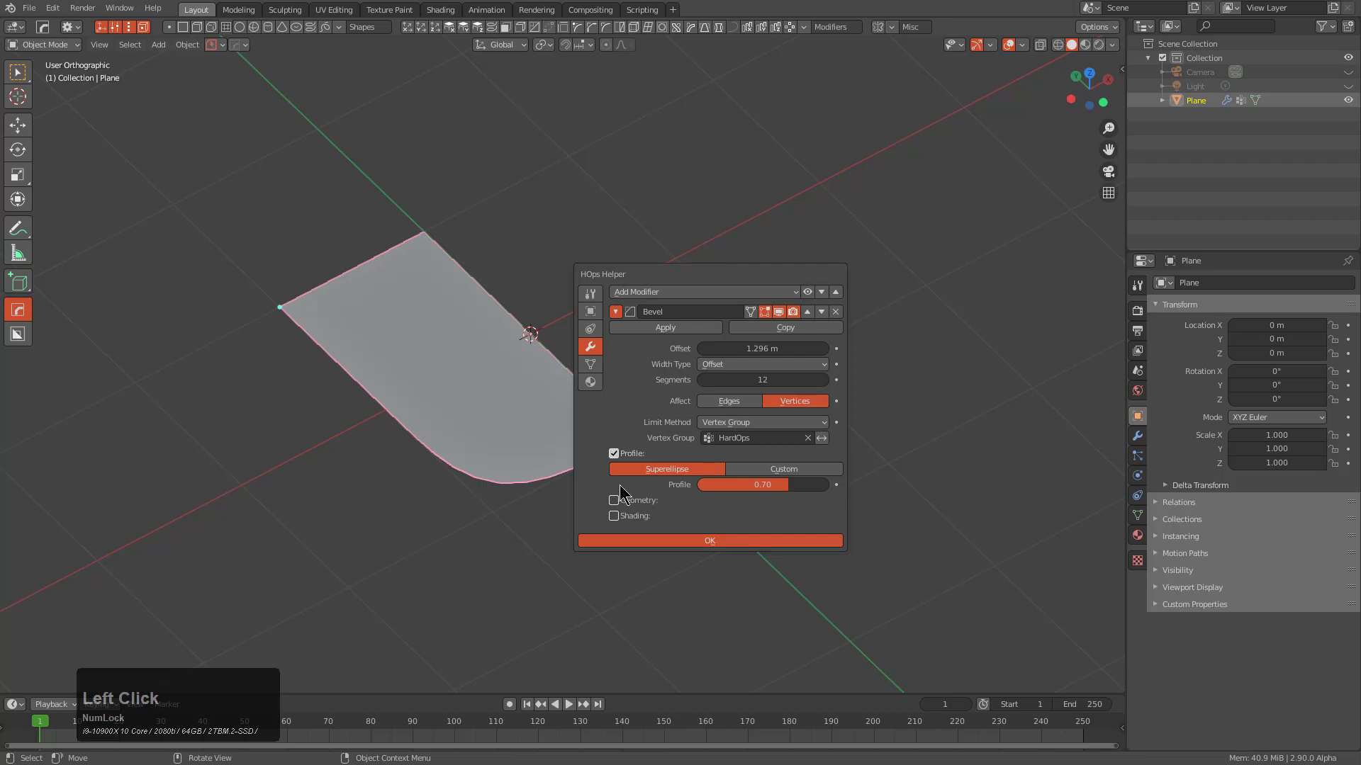
{"action": "left_click", "coordinate": [793, 470]}
{"action": "left_click_drag", "start_coordinate": [722, 180], "coordinate": [872, 57]}
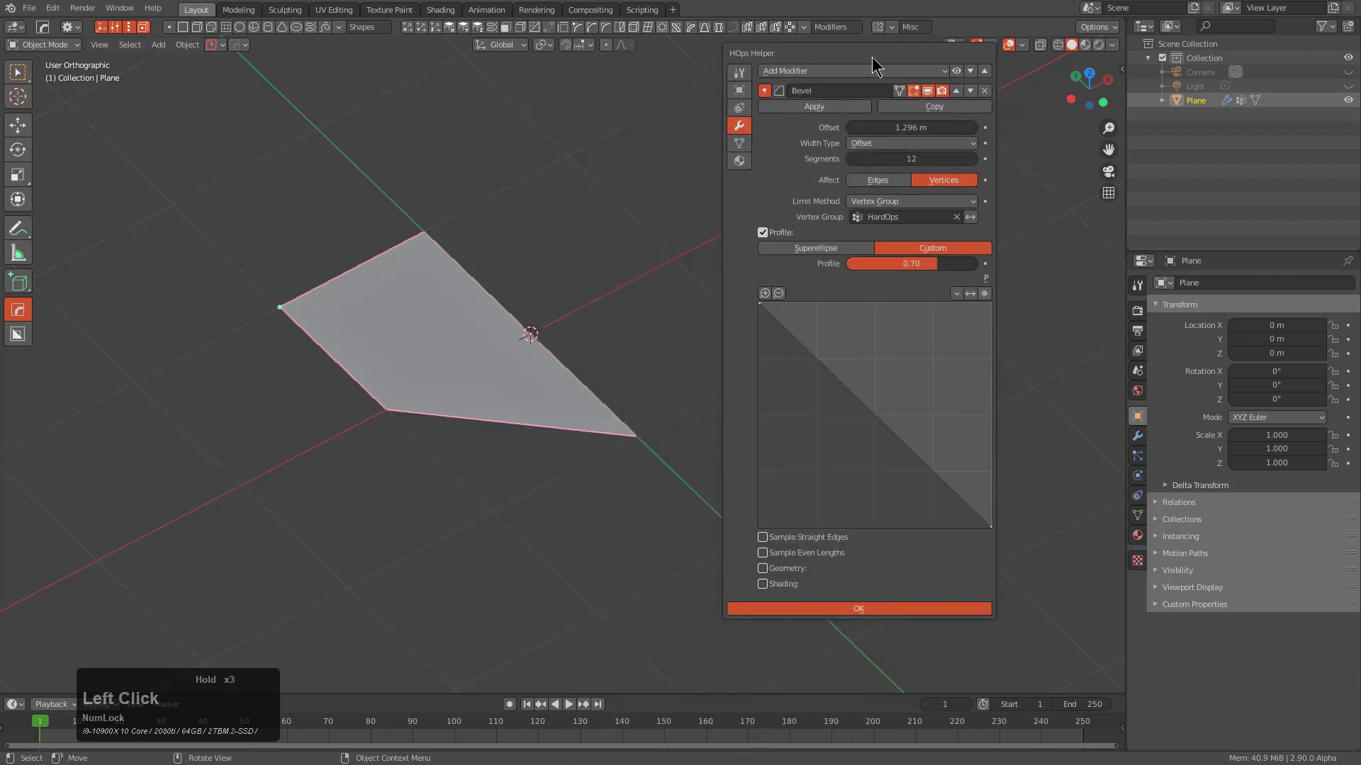
Add points with vector handles to the custom bevel profile curve and arrange them into a staircase shape
{"action": "left_click", "coordinate": [783, 326]}
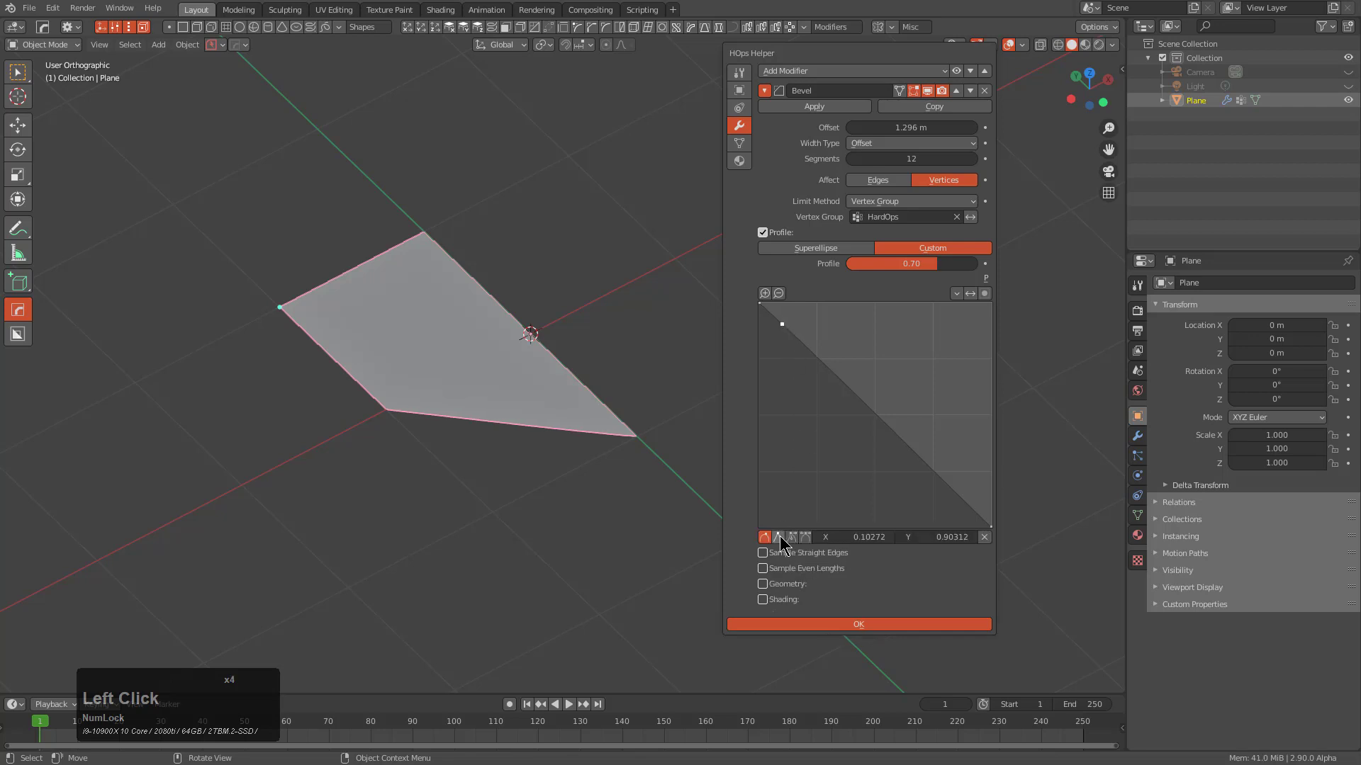
{"action": "left_click", "coordinate": [960, 499]}
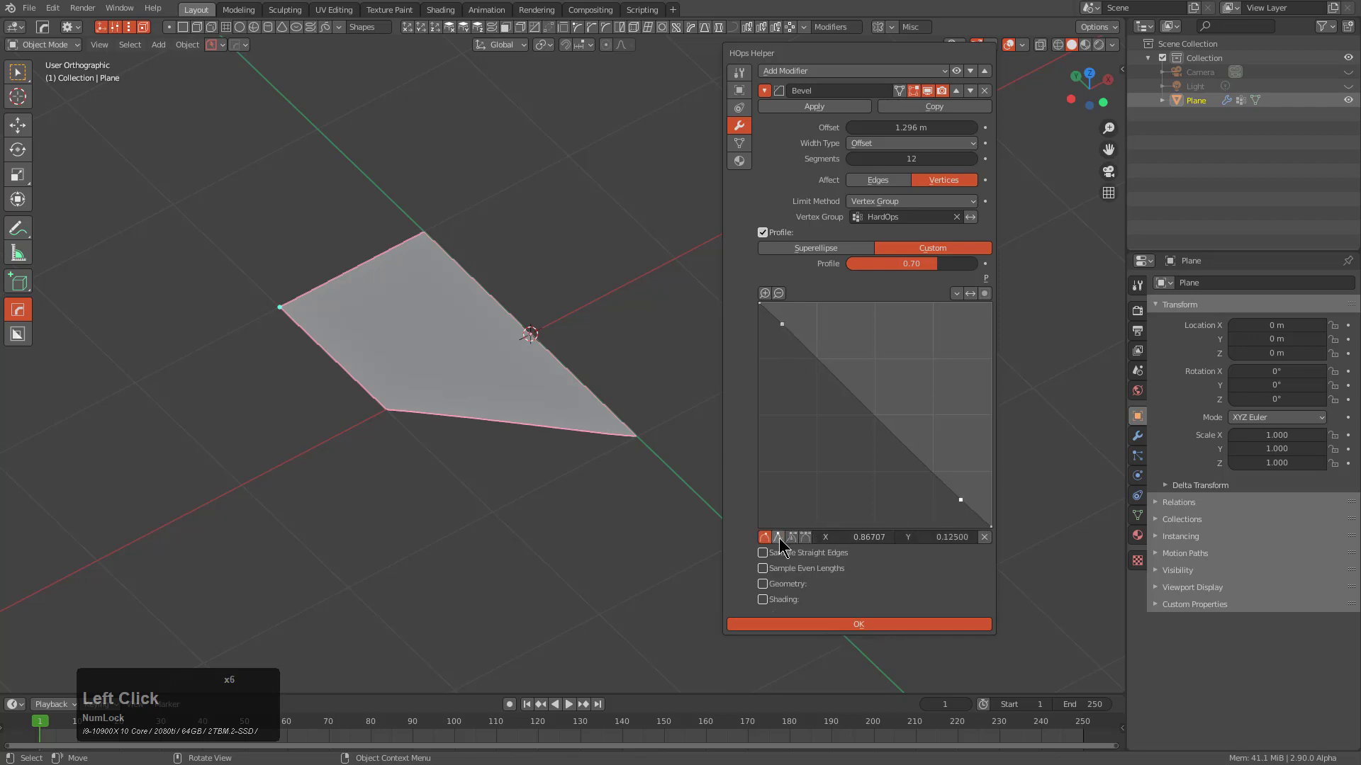
{"action": "left_click", "coordinate": [779, 538]}
{"action": "left_click", "coordinate": [939, 476]}
{"action": "left_click_drag", "start_coordinate": [940, 475], "coordinate": [825, 369]}
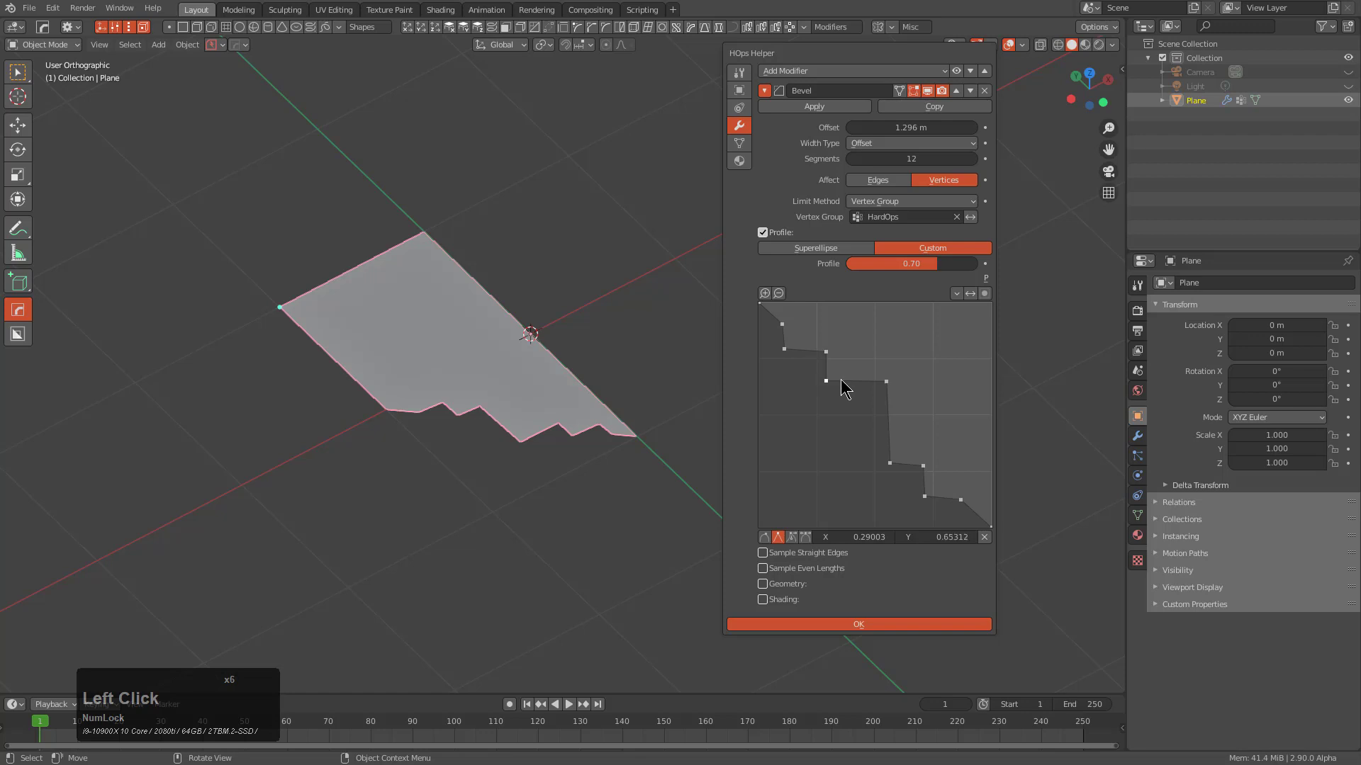
Add points midway along the custom profile curve and place them to form a rectangular notch
{"action": "left_click", "coordinate": [840, 381]}
{"action": "left_click_drag", "start_coordinate": [864, 388], "coordinate": [853, 411]}
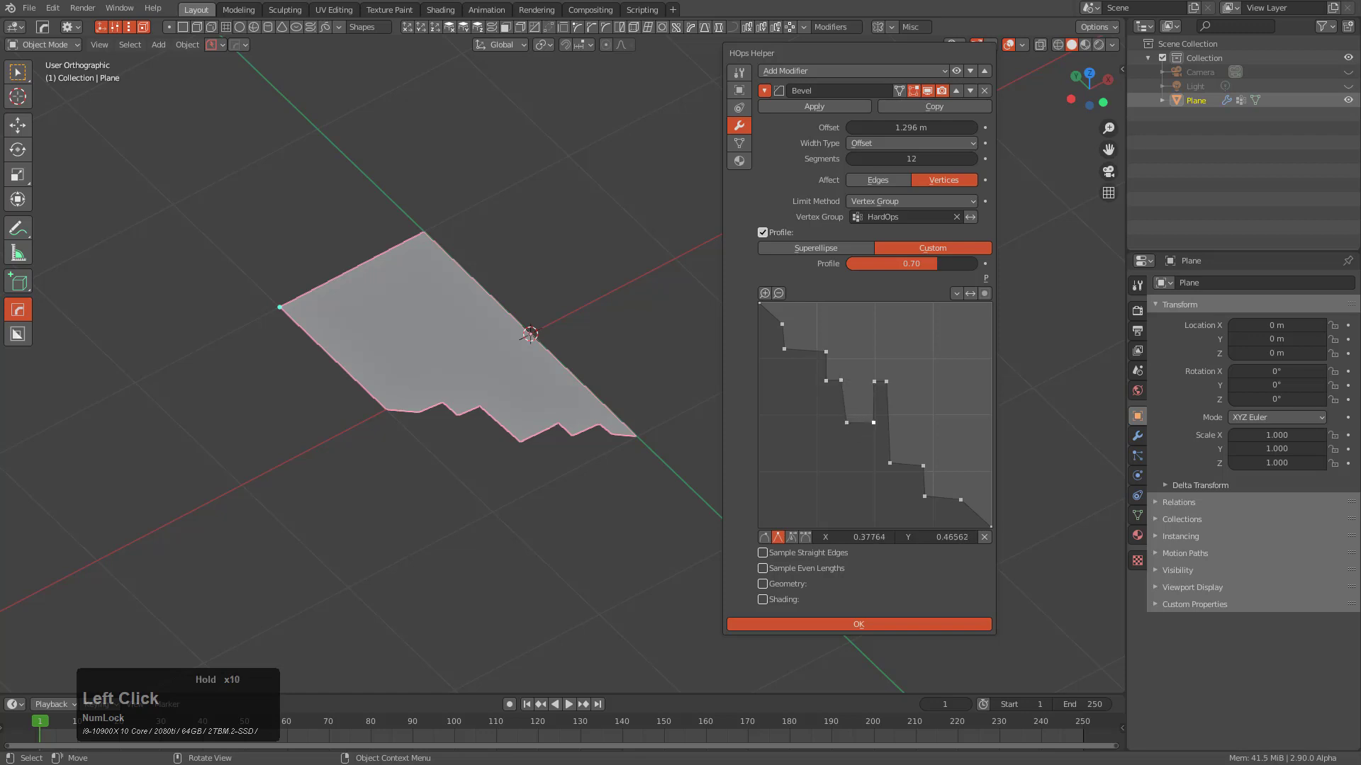
{"action": "left_click_drag", "start_coordinate": [846, 422], "coordinate": [873, 422]}
Add vector-handle points near the lower end of the profile curve and shape them into a flat run with a small square bump
{"action": "mouse_move", "coordinate": [969, 505]}
{"action": "left_mouse_down"}
{"action": "mouse_move", "coordinate": [980, 521]}
{"action": "mouse_move", "coordinate": [989, 504]}
{"action": "left_mouse_up"}
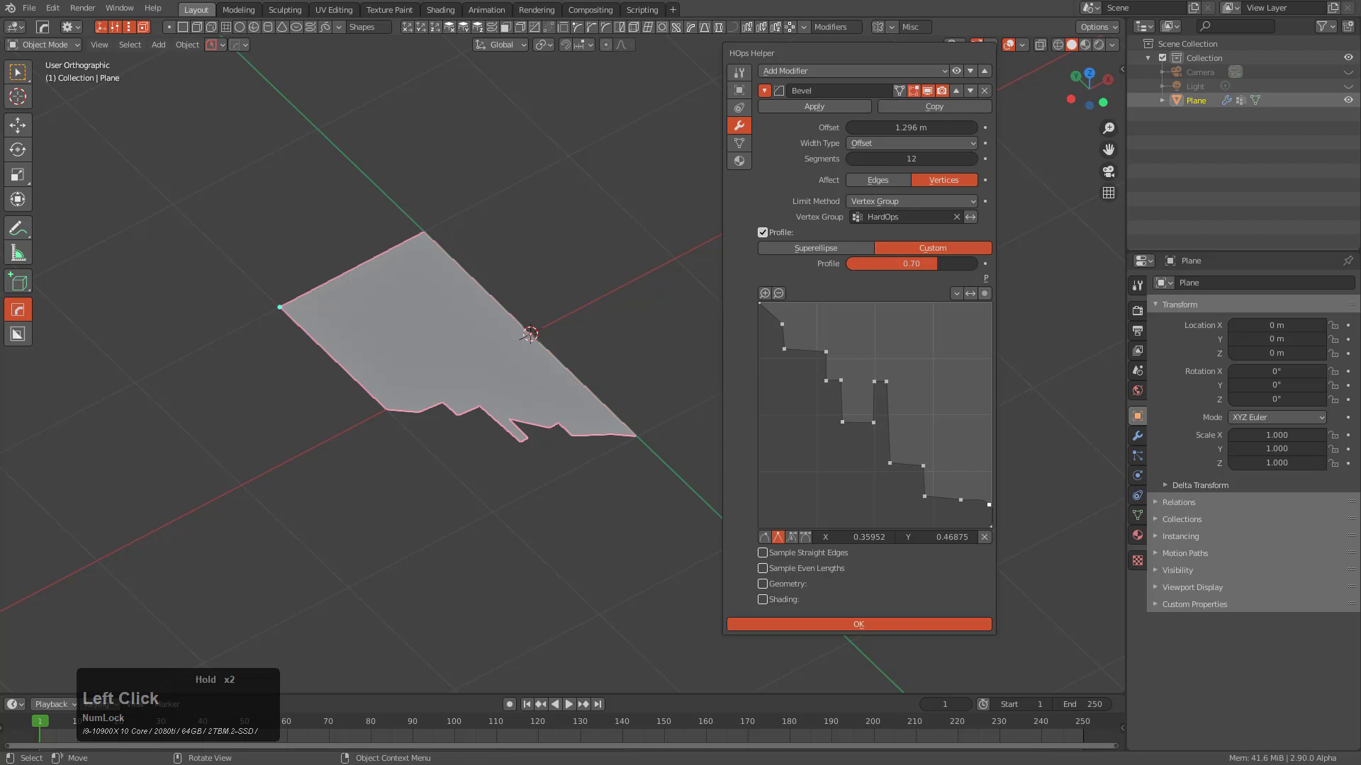
{"action": "left_click", "coordinate": [778, 537]}
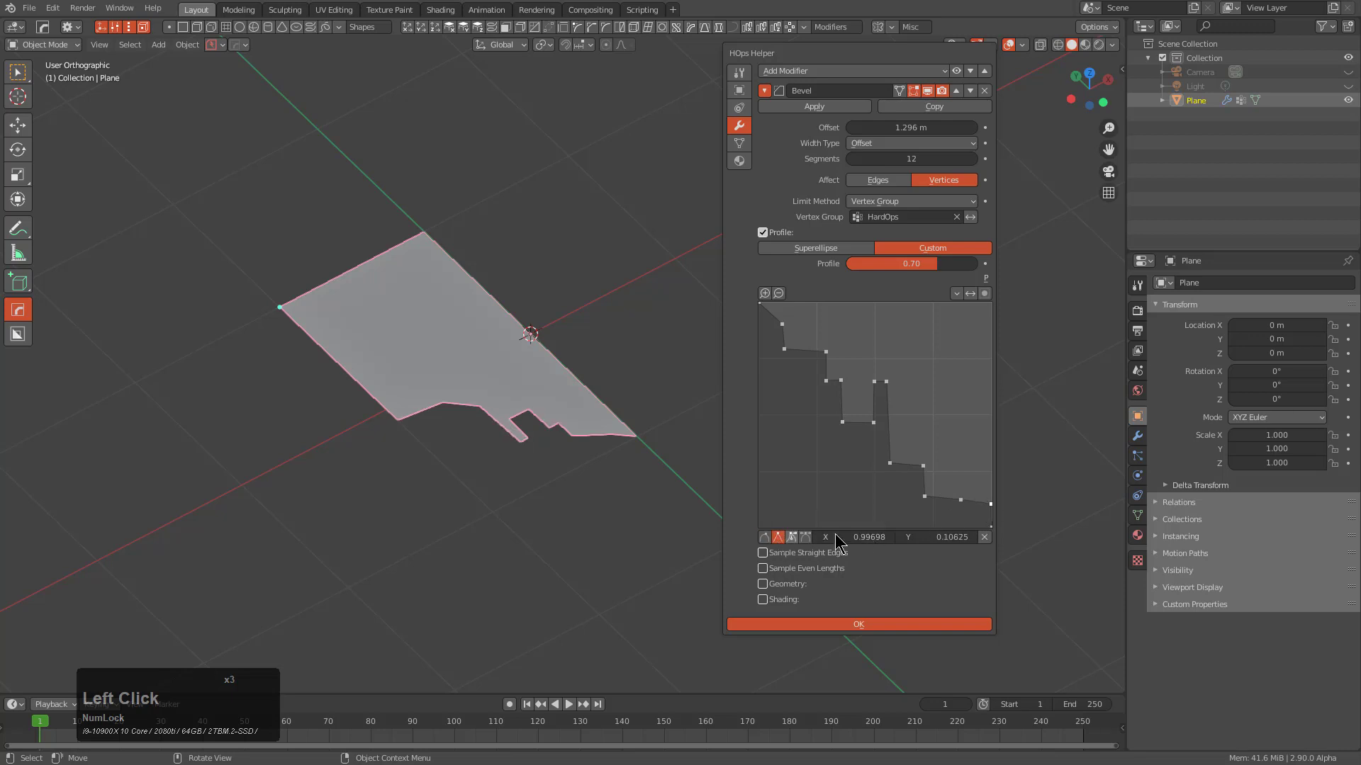
{"action": "left_click", "coordinate": [990, 523]}
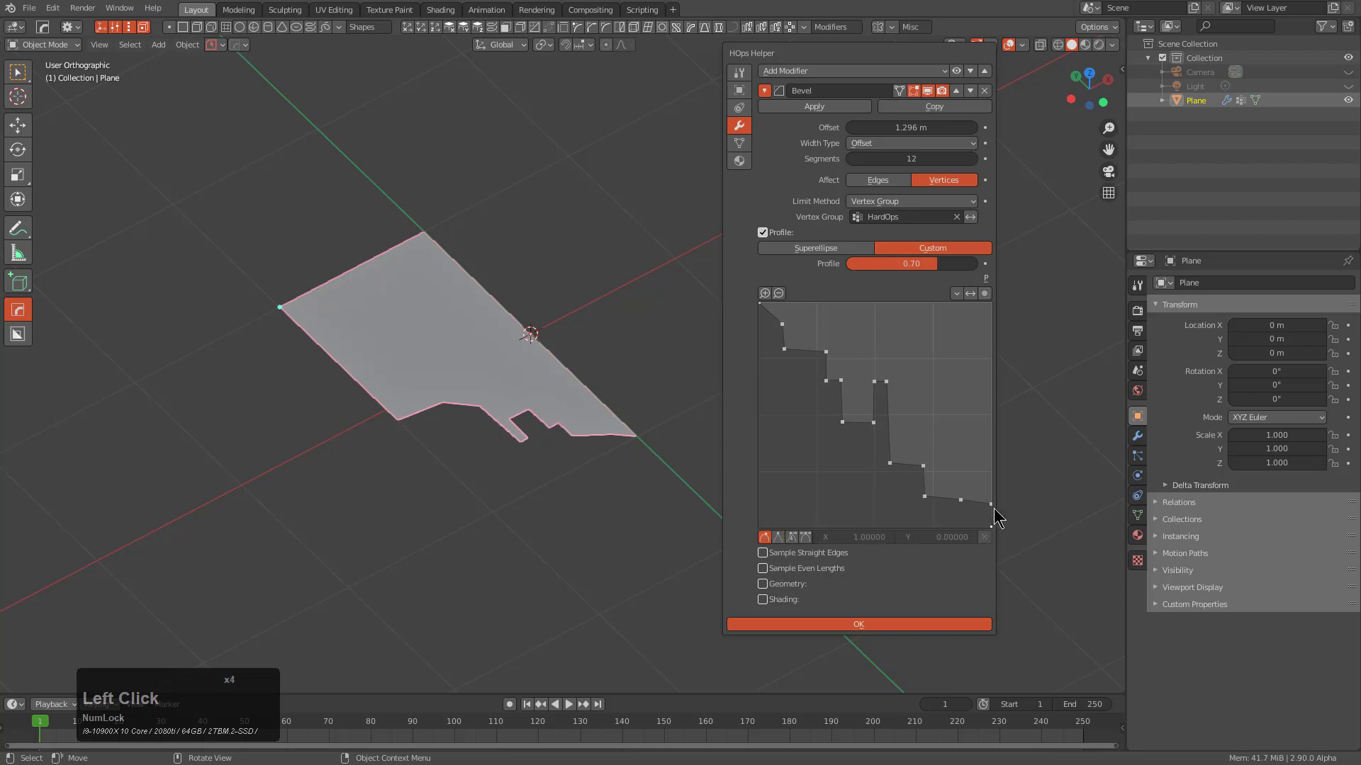
{"action": "left_click_drag", "start_coordinate": [996, 505], "coordinate": [996, 500]}
{"action": "left_click", "coordinate": [960, 500]}
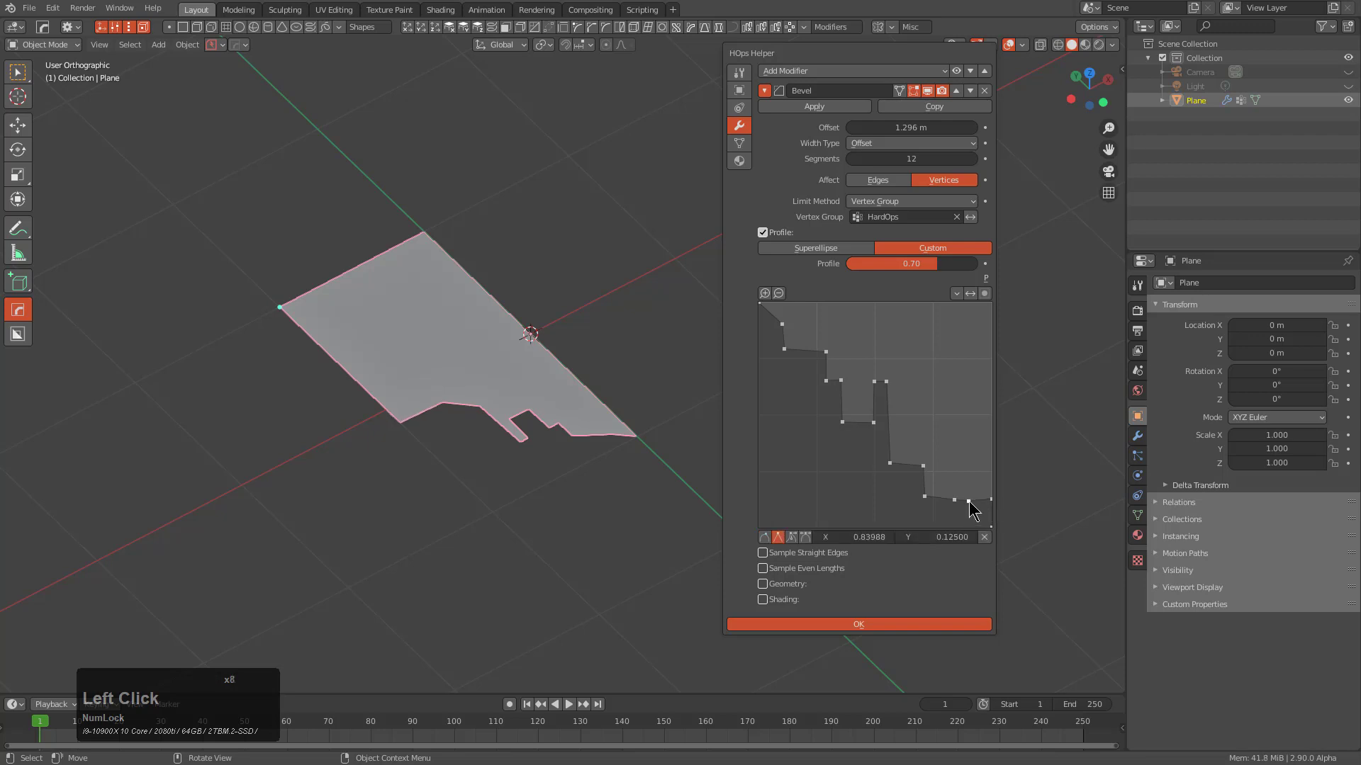
{"action": "left_click_drag", "start_coordinate": [967, 487], "coordinate": [970, 482]}
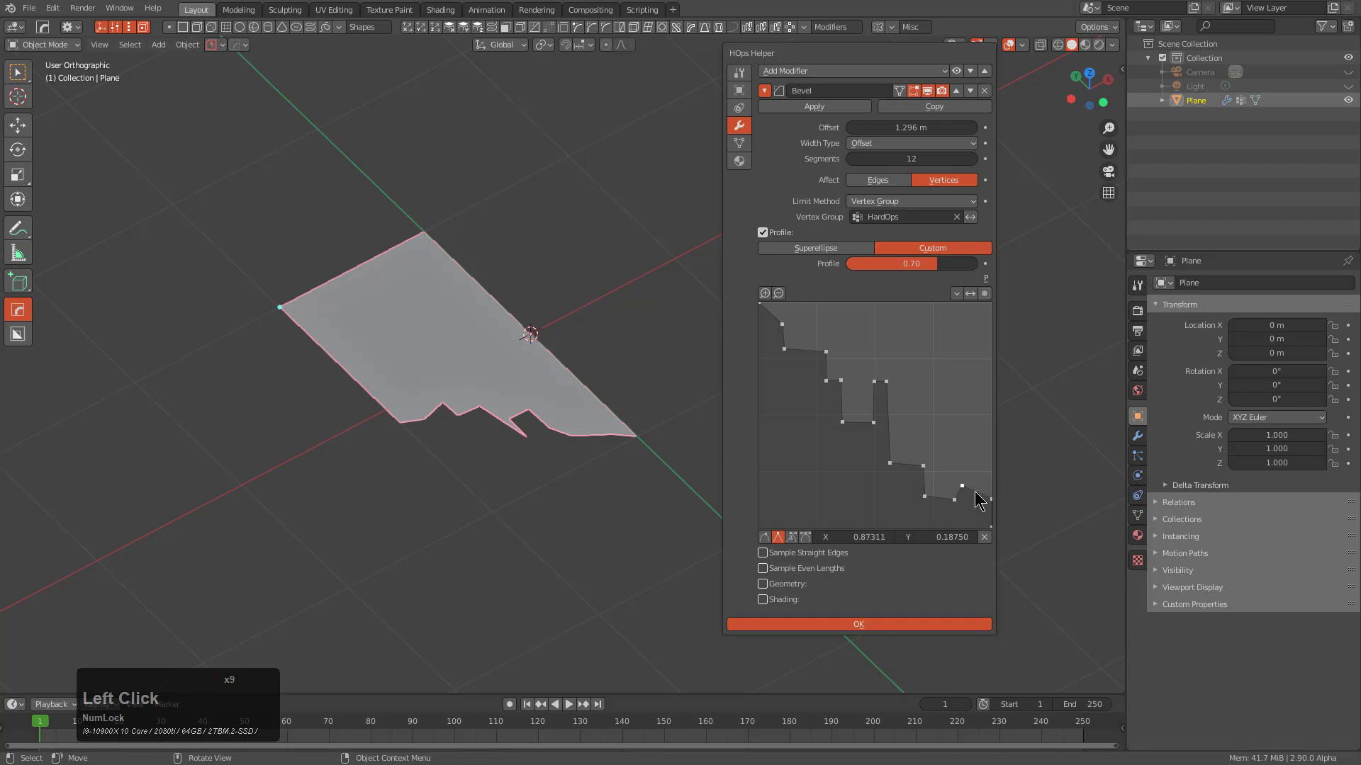
{"action": "mouse_move", "coordinate": [975, 491]}
{"action": "left_mouse_down"}
{"action": "mouse_move", "coordinate": [991, 503]}
{"action": "mouse_move", "coordinate": [965, 496]}
{"action": "left_mouse_up"}
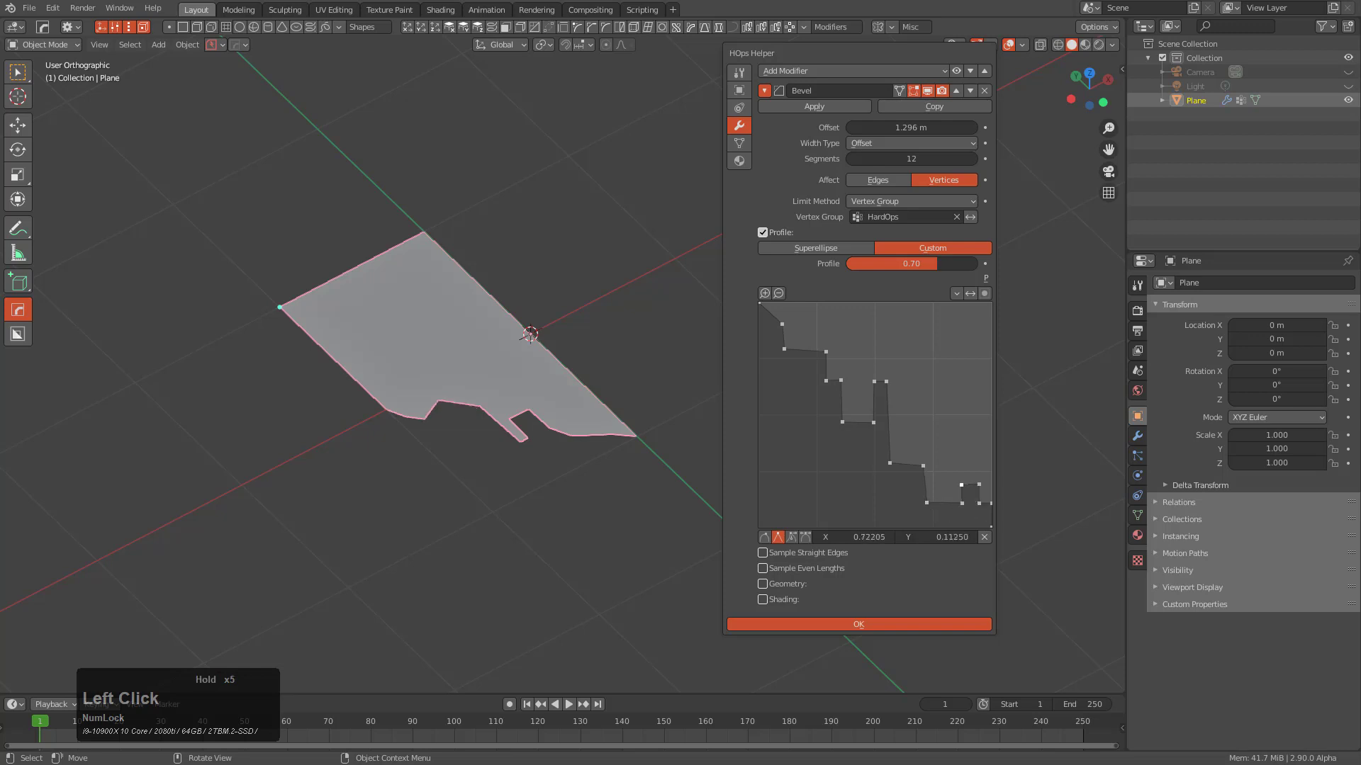
{"action": "left_click_drag", "start_coordinate": [961, 485], "coordinate": [961, 485]}
Square off the upper start of the profile curve with an added vector-handle point and align the points below it vertically
{"action": "left_click", "coordinate": [781, 325]}
{"action": "left_click_drag", "start_coordinate": [776, 305], "coordinate": [777, 305]}
{"action": "left_click", "coordinate": [779, 539]}
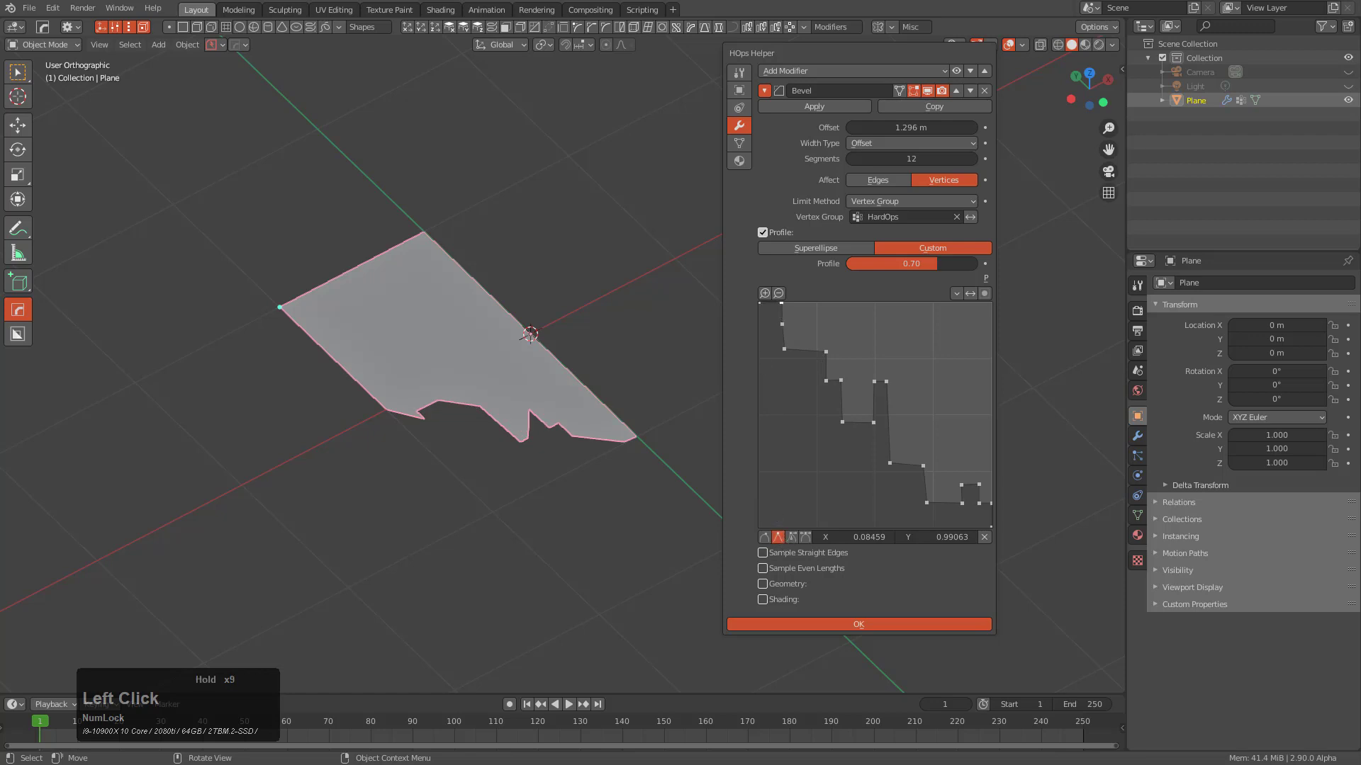
{"action": "left_click_drag", "start_coordinate": [781, 304], "coordinate": [782, 304]}
{"action": "left_click", "coordinate": [780, 325]}
{"action": "left_click", "coordinate": [781, 352]}
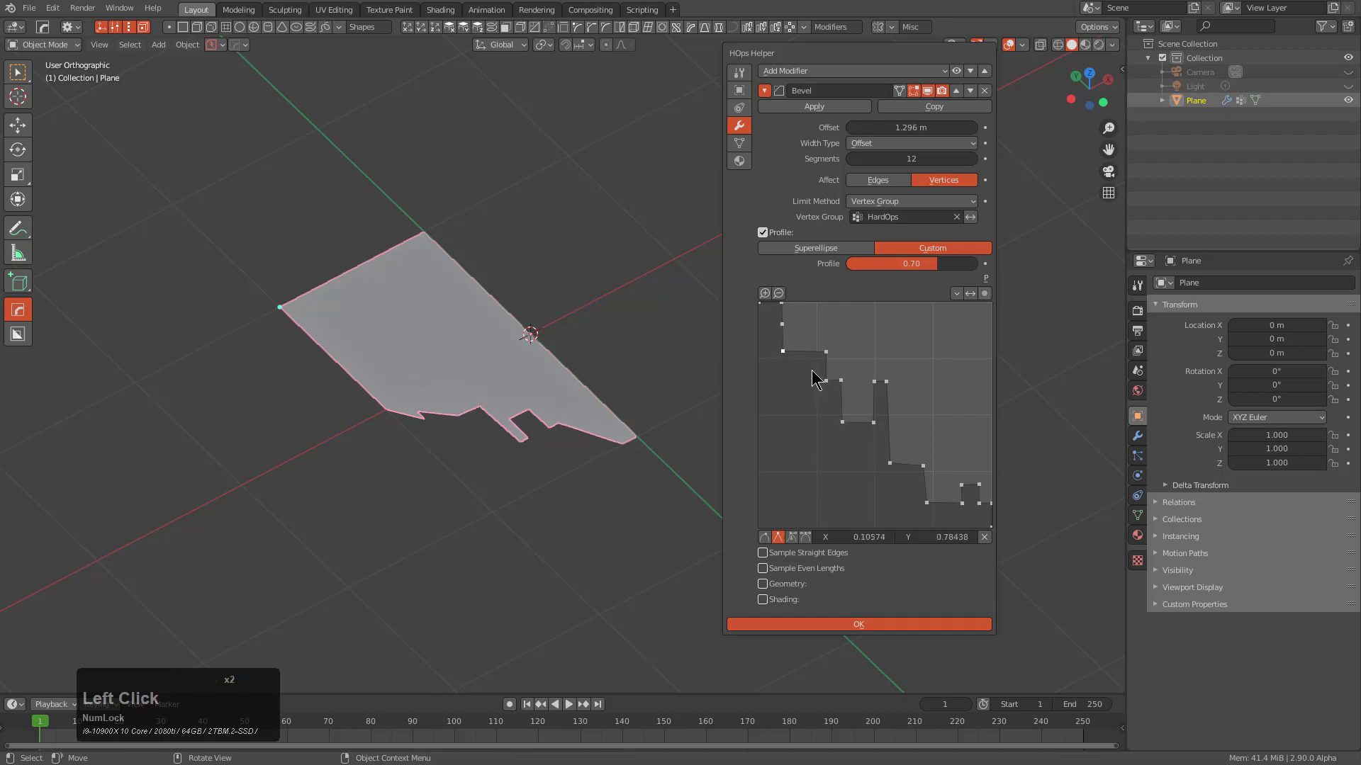
Set the Bevel modifier's segments to 19
{"action": "double_click", "coordinate": [974, 160]}
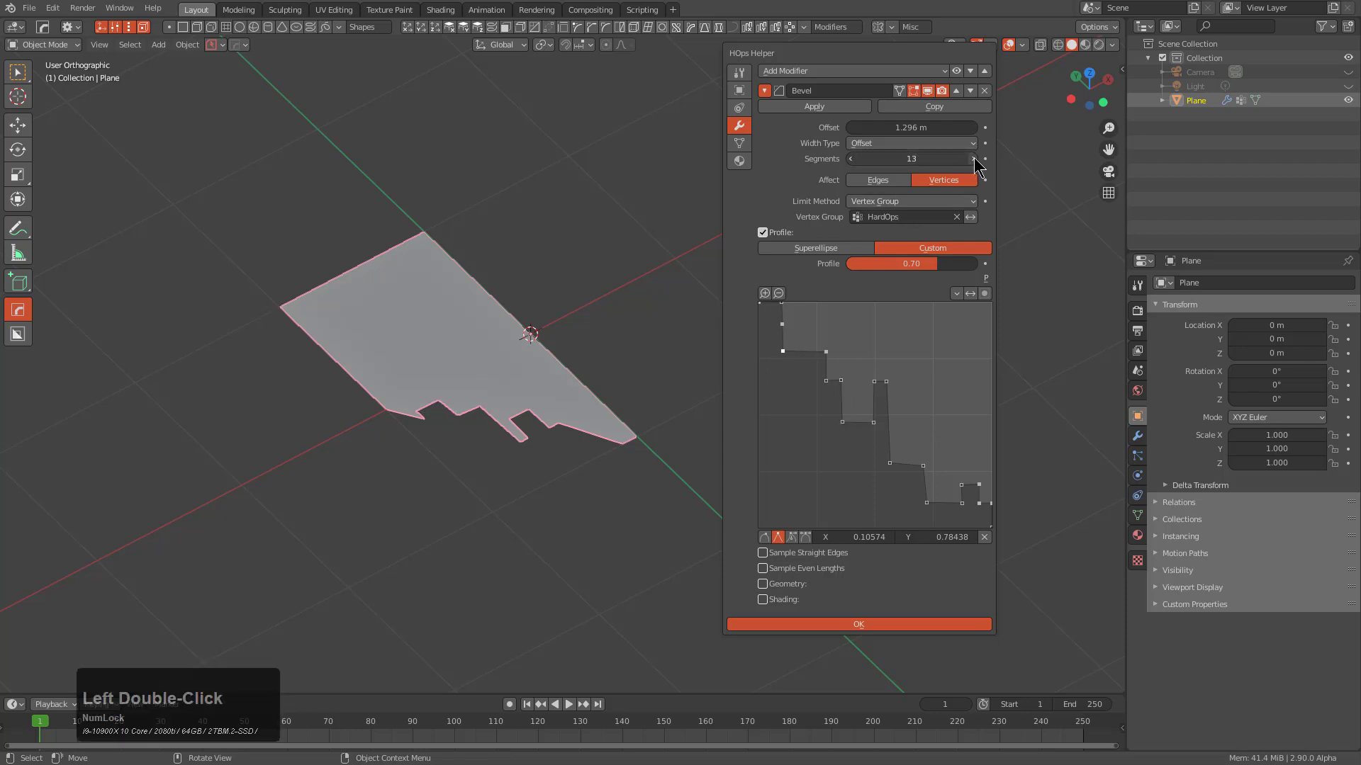
{"action": "left_click", "coordinate": [974, 160]}
{"action": "left_click", "coordinate": [973, 160]}
{"action": "left_click", "coordinate": [974, 160]}
{"action": "left_click", "coordinate": [974, 160]}
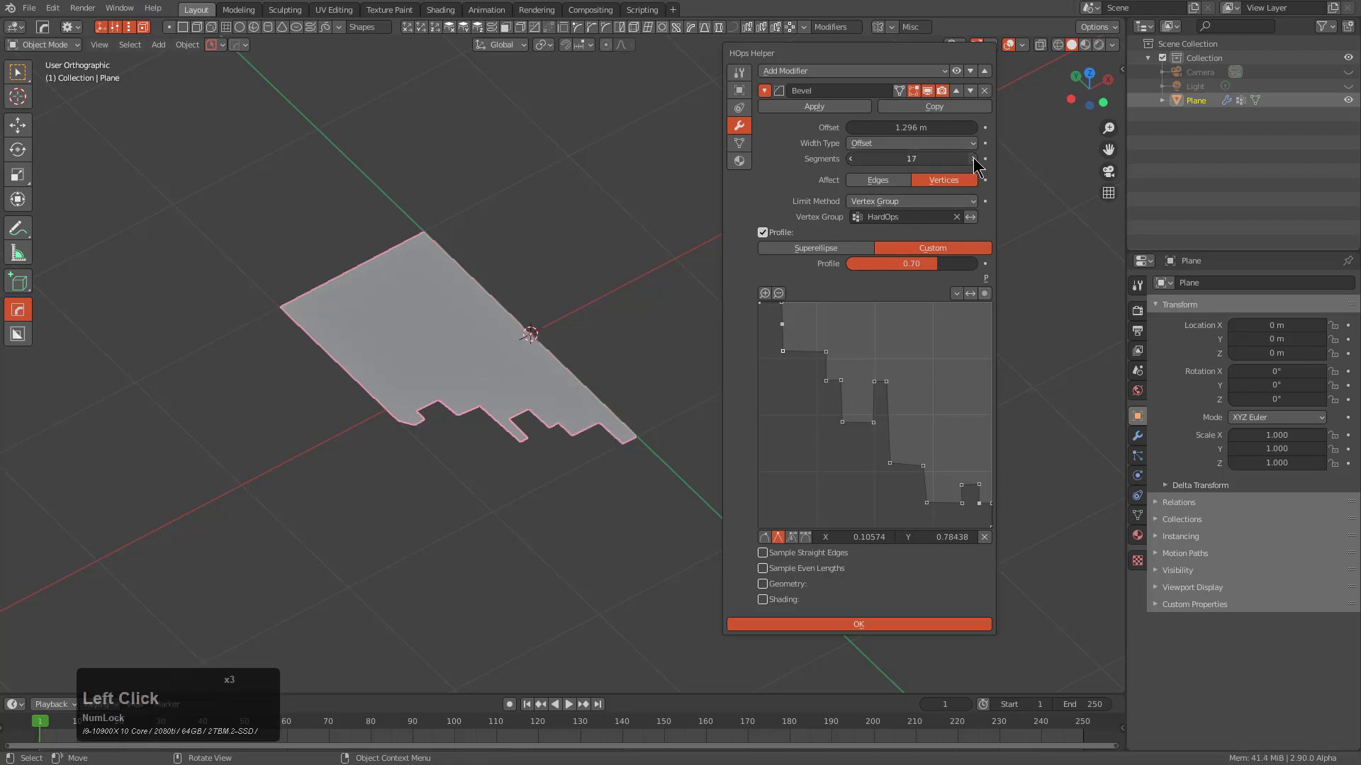
{"action": "left_click", "coordinate": [973, 159]}
{"action": "left_click", "coordinate": [973, 158]}
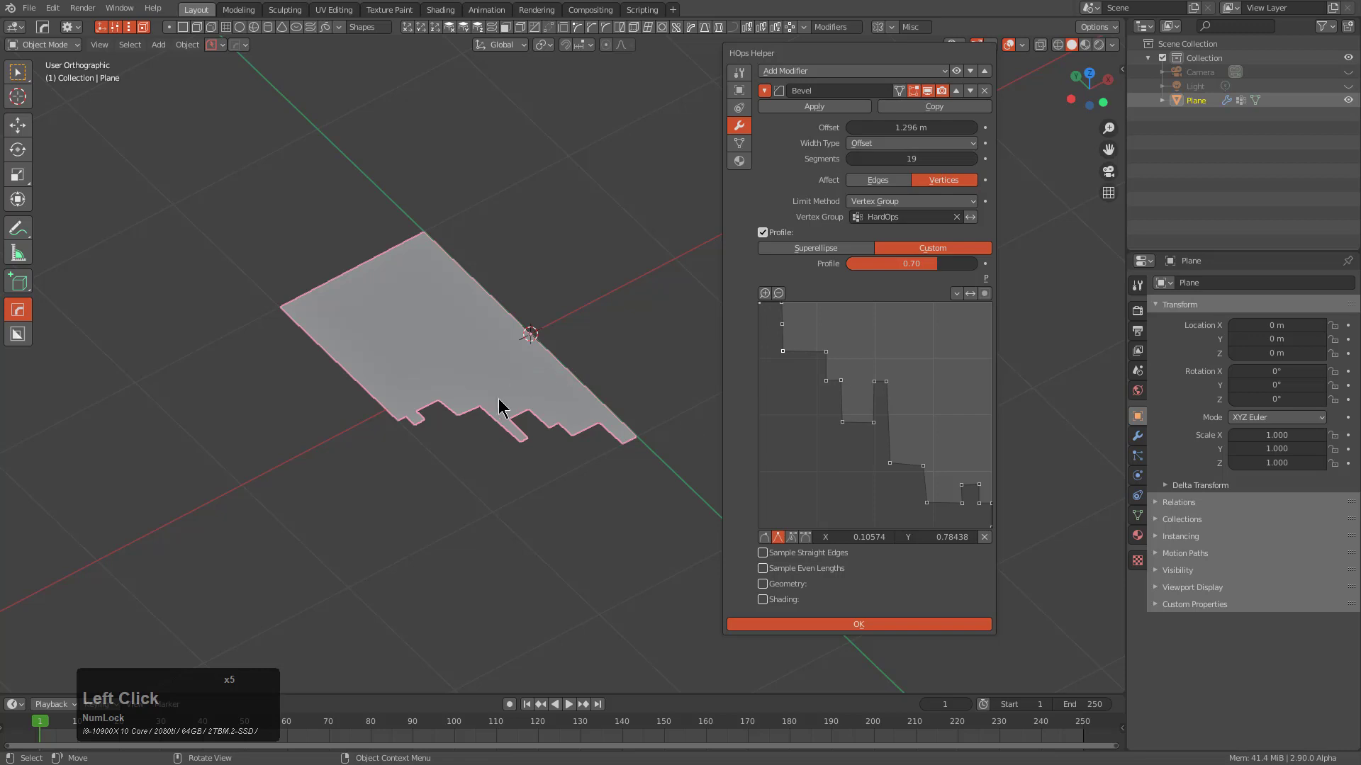
Enable Sample Straight Edges for the custom profile and switch Sample Even Lengths on and back off
{"action": "left_click", "coordinate": [764, 553]}
{"action": "left_click", "coordinate": [763, 569]}
{"action": "left_click", "coordinate": [763, 568]}
Revolve the stepped plane with a Hard Ops Screw modifier of 36 steps through 360° around the Y axis
{"action": "middle_click", "coordinate": [642, 430]}
{"action": "mouse_move", "coordinate": [614, 392]}
{"action": "middle_mouse_down"}
{"action": "mouse_move", "coordinate": [603, 386]}
{"action": "mouse_move", "coordinate": [616, 369]}
{"action": "middle_mouse_up"}
{"action": "key", "text": "q"}
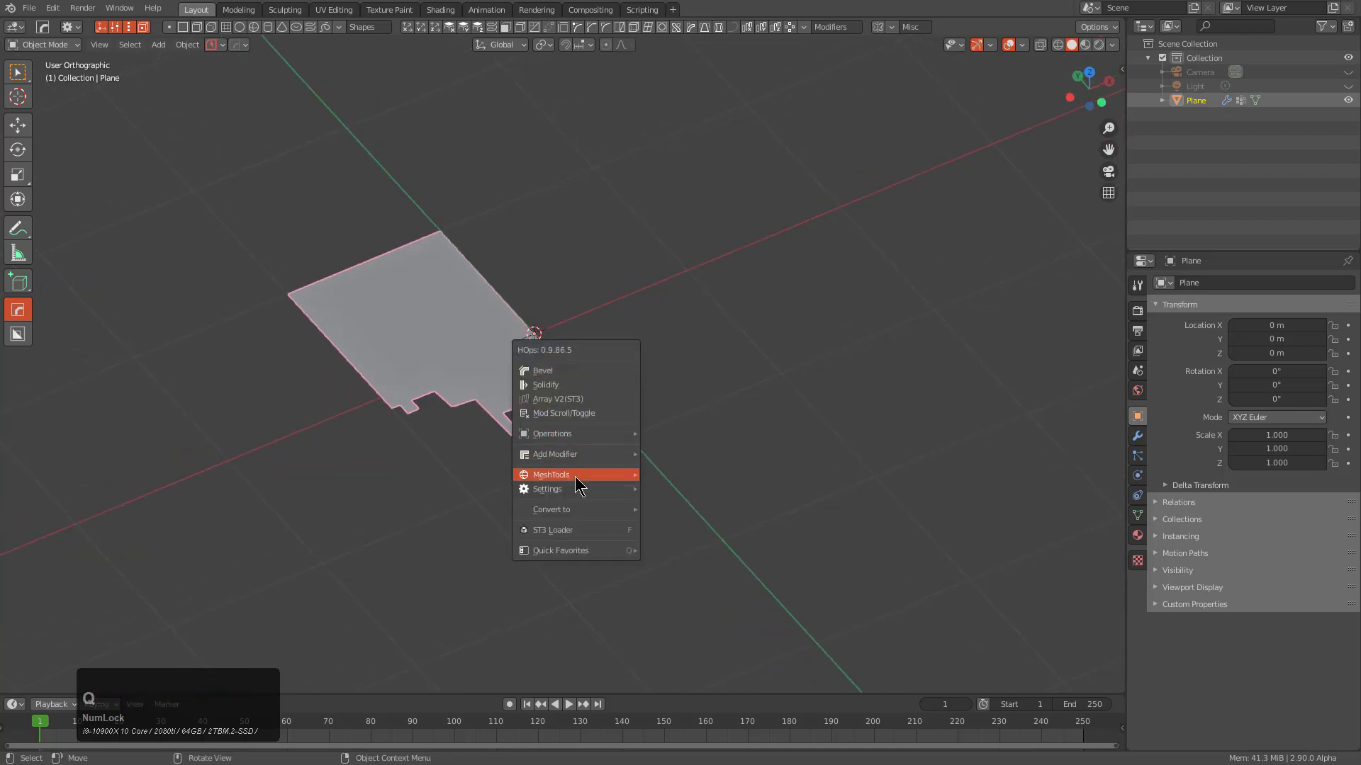
{"action": "mouse_move", "coordinate": [576, 476]}
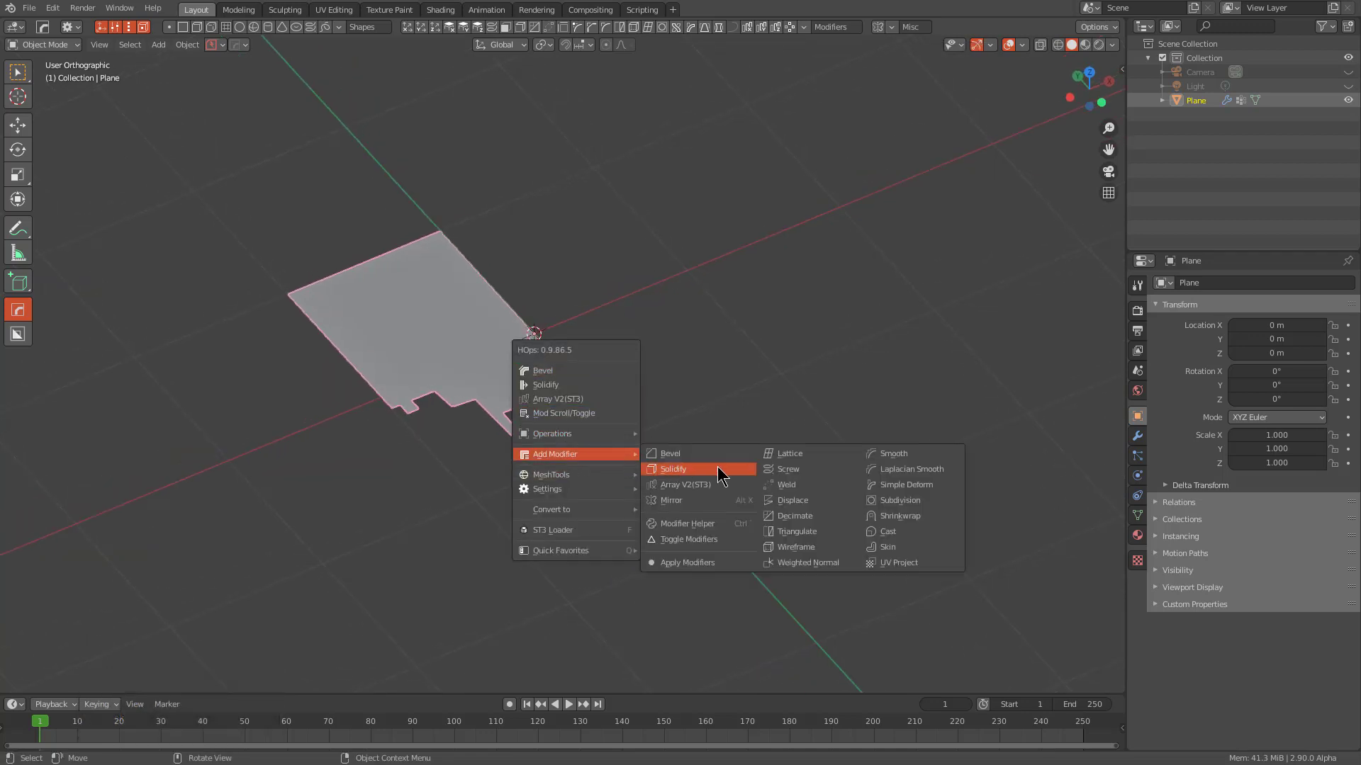
{"action": "left_click", "coordinate": [788, 470]}
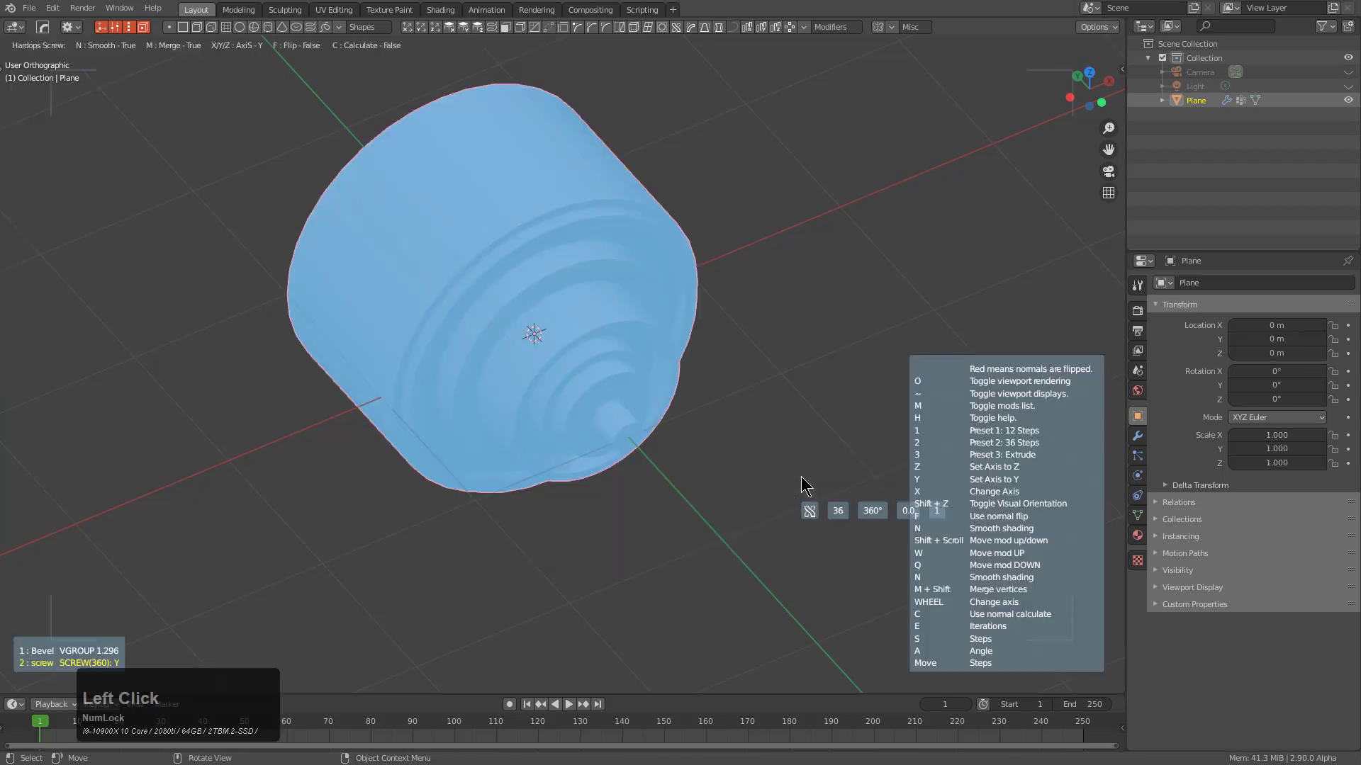
{"action": "left_click", "coordinate": [805, 484]}
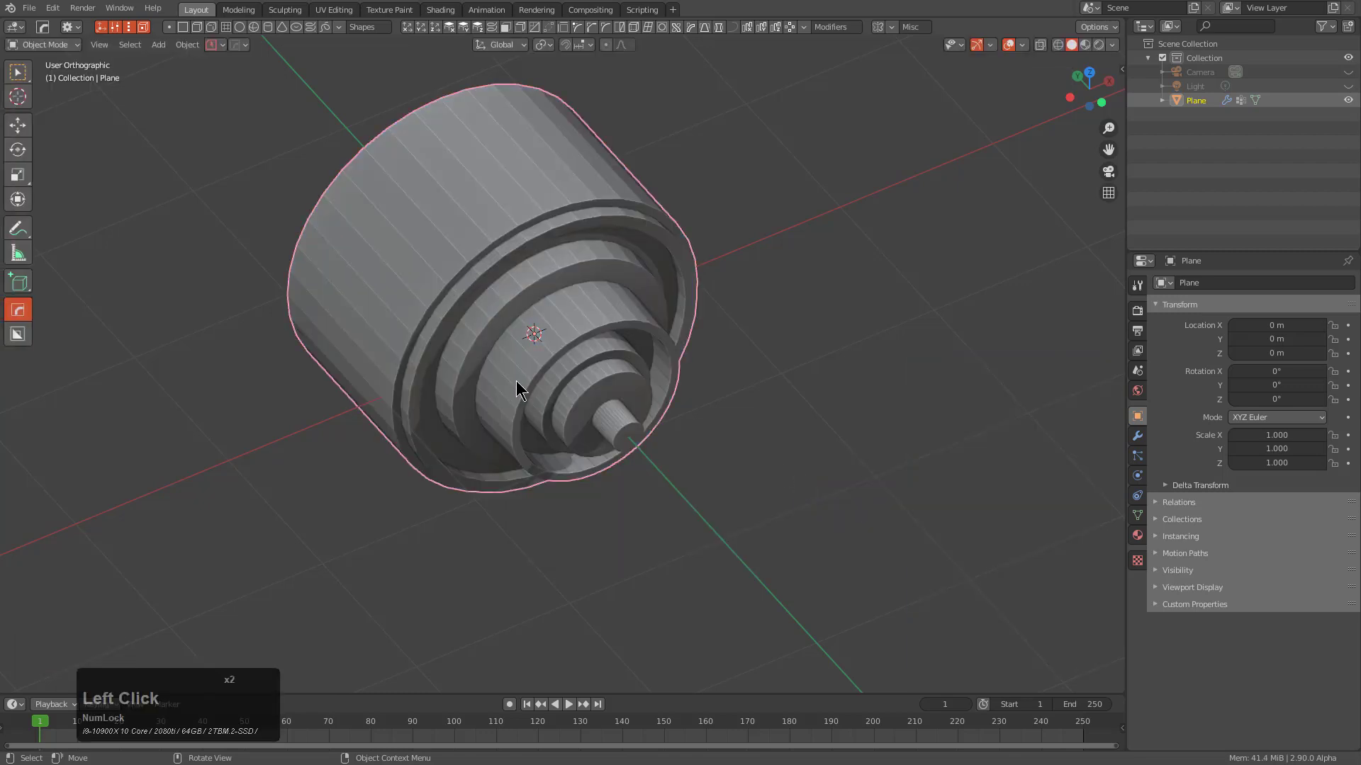
Activate the Hard Ops tool and readjust the stepped bevel's width with its viewport dot, leaving a short stub at the centre
{"action": "mouse_move", "coordinate": [516, 381]}
{"action": "middle_mouse_down"}
{"action": "mouse_move", "coordinate": [655, 363]}
{"action": "mouse_move", "coordinate": [575, 399]}
{"action": "mouse_move", "coordinate": [649, 455]}
{"action": "mouse_move", "coordinate": [606, 423]}
{"action": "mouse_move", "coordinate": [489, 395]}
{"action": "mouse_move", "coordinate": [520, 368]}
{"action": "mouse_move", "coordinate": [533, 382]}
{"action": "middle_mouse_up"}
{"action": "key", "text": "alt+w"}
{"action": "key", "text": "alt+w"}
{"action": "key", "text": "alt+w"}
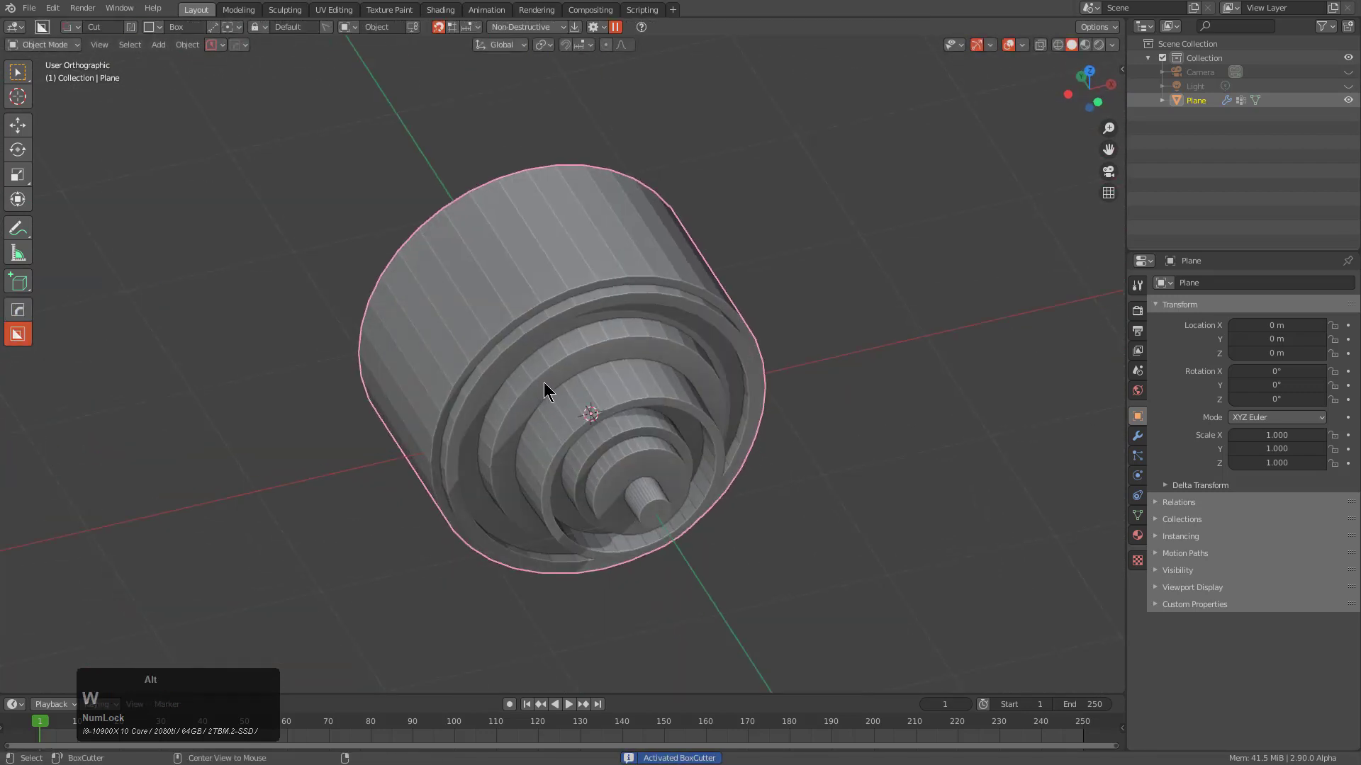
{"action": "key", "text": "alt+w"}
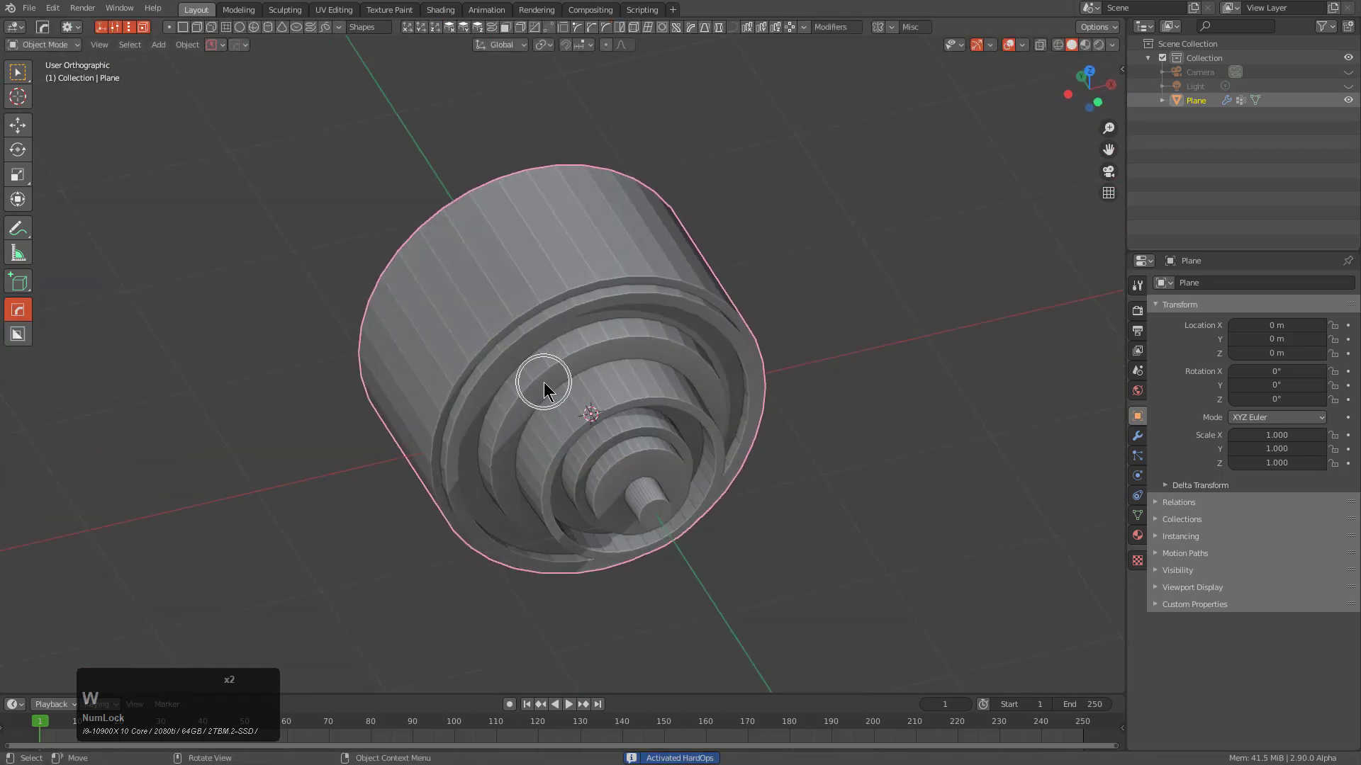
{"action": "left_click", "coordinate": [363, 215], "text": "ctrl"}
{"action": "left_click_drag", "start_coordinate": [321, 198], "coordinate": [815, 404], "text": "ctrl"}
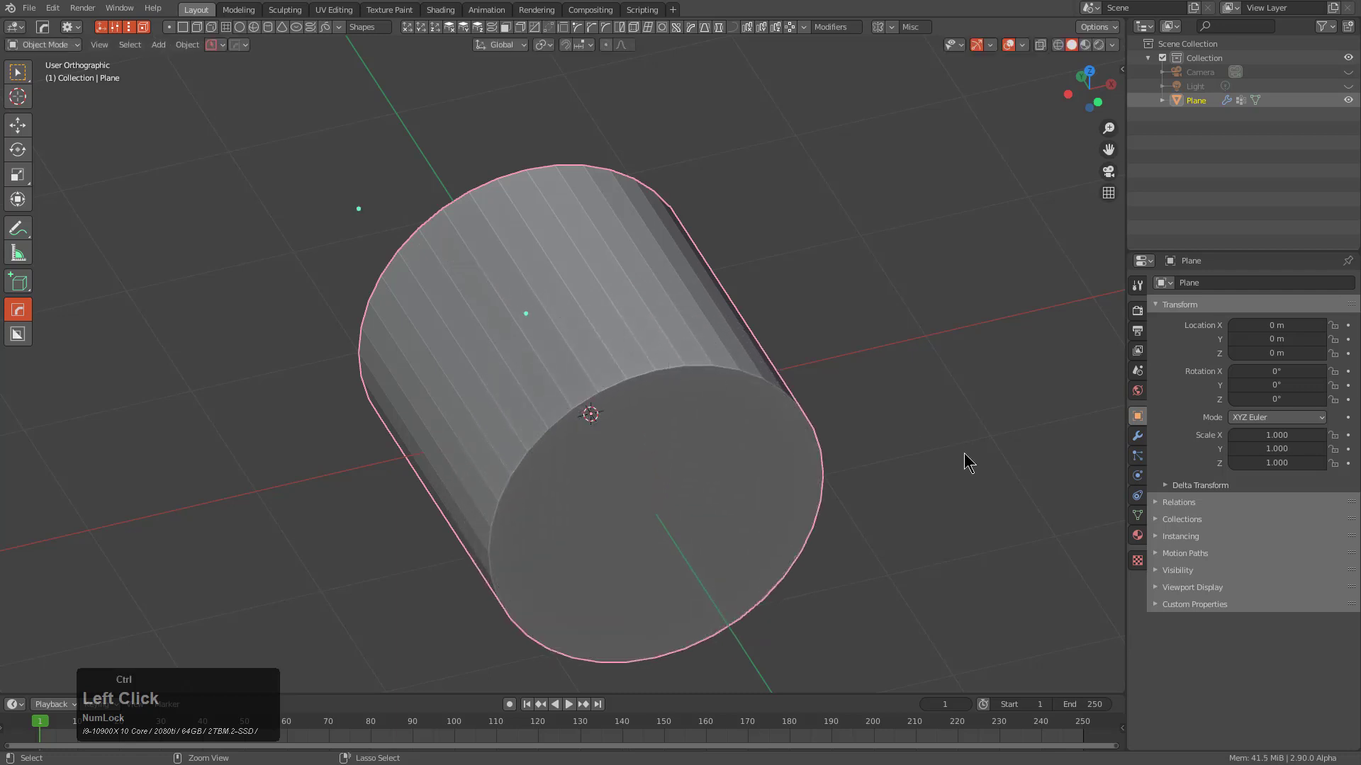
{"action": "double_click", "coordinate": [359, 215], "text": "ctrl"}
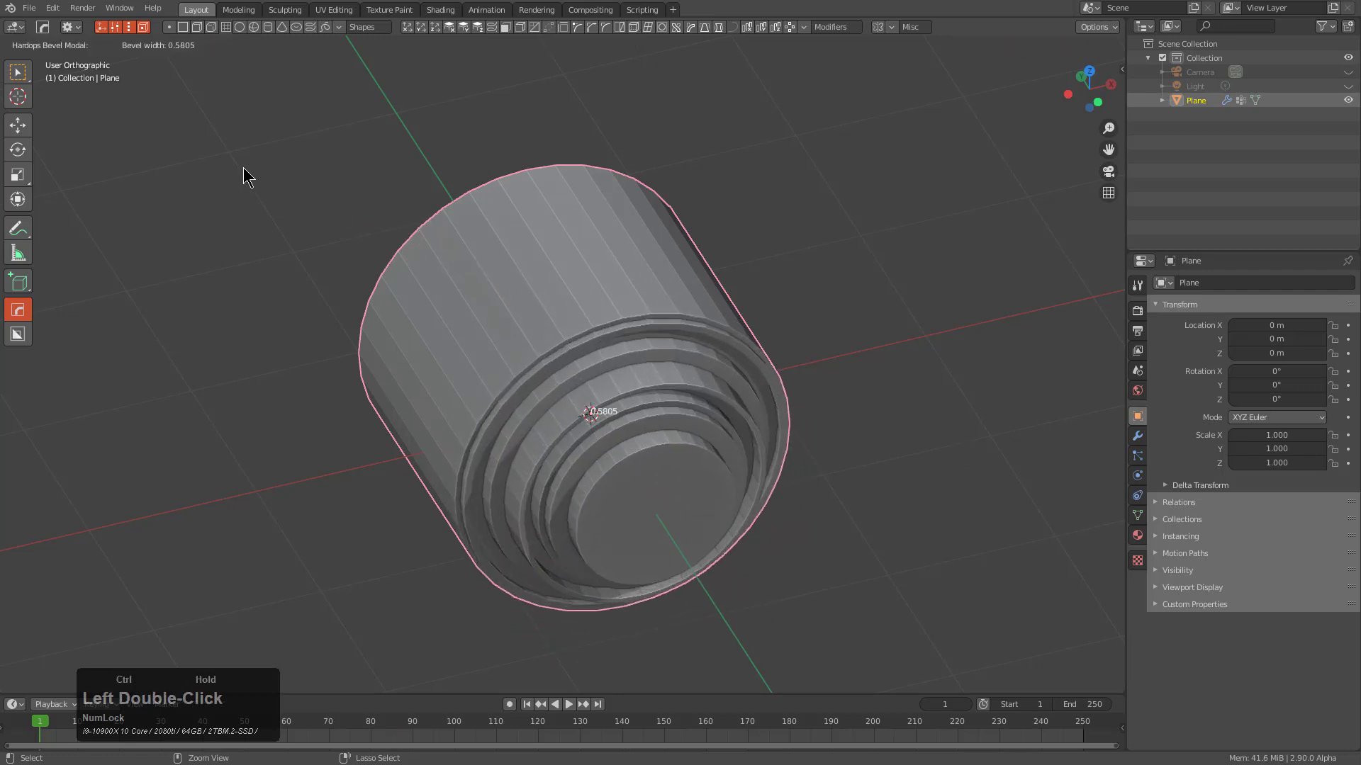
{"action": "left_click", "coordinate": [210, 147]}
Smooth the revolved body's shading with the Hard Ops Sharpen operation
{"action": "scroll", "coordinate": [520, 325], "scroll_direction": "up", "scroll_amount": 3}
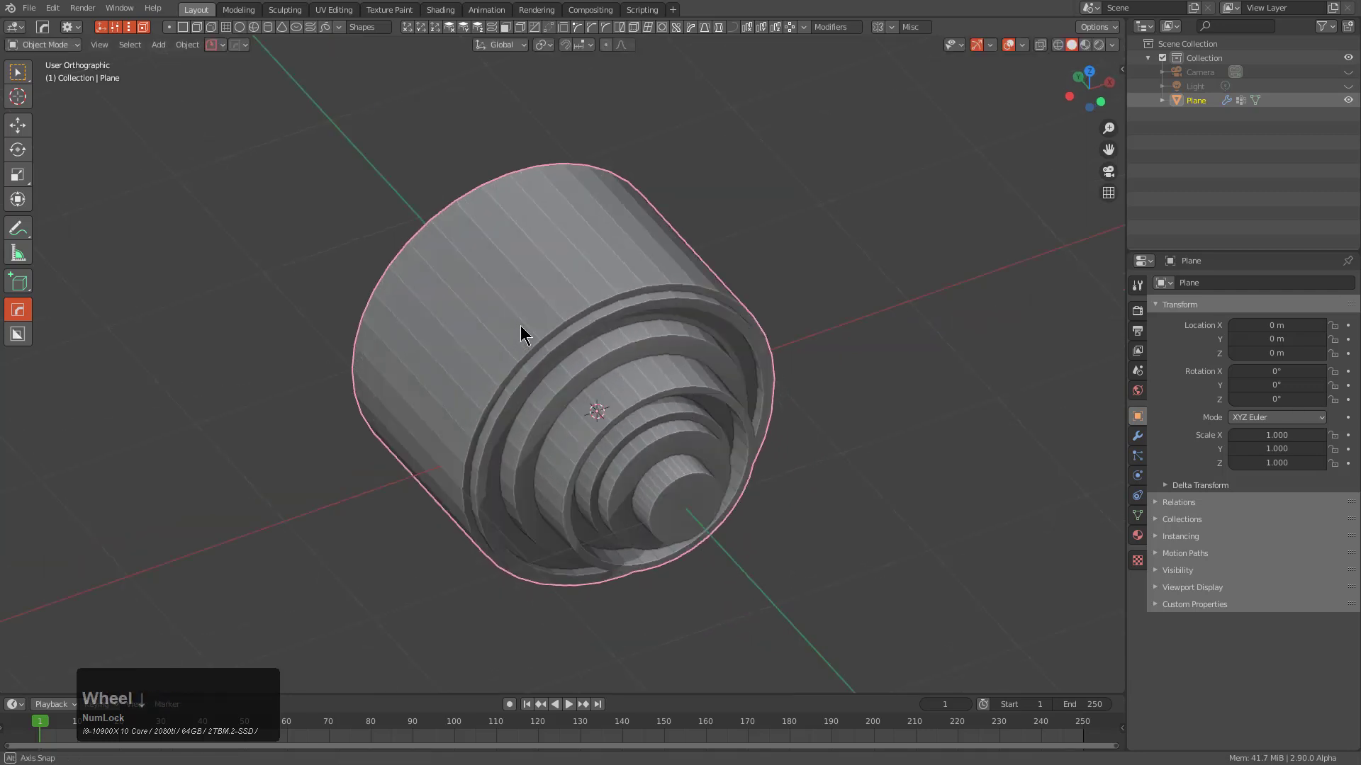
{"action": "key", "text": "q"}
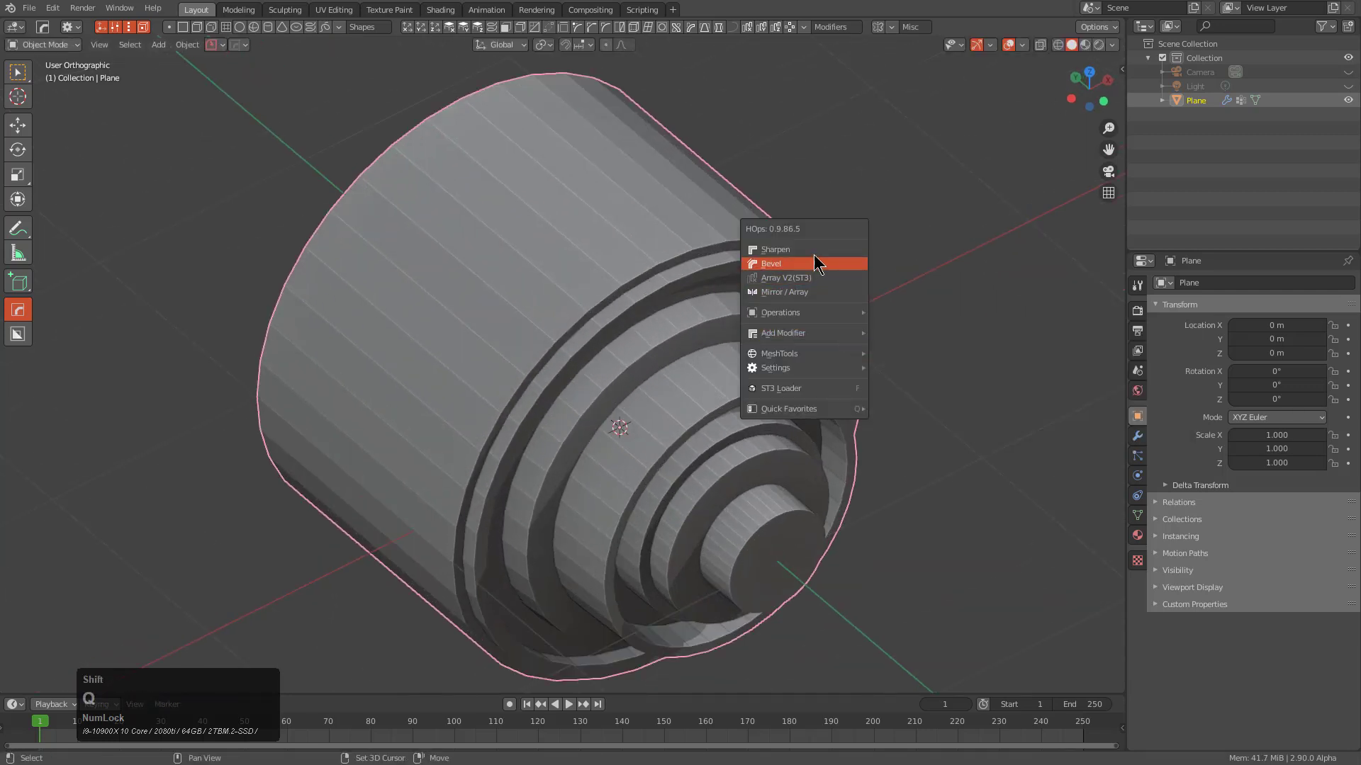
{"action": "left_click", "coordinate": [813, 252]}
Cut a circular hole into the end face of the central stub with BoxCutter's Circle shape
{"action": "key", "text": "w"}
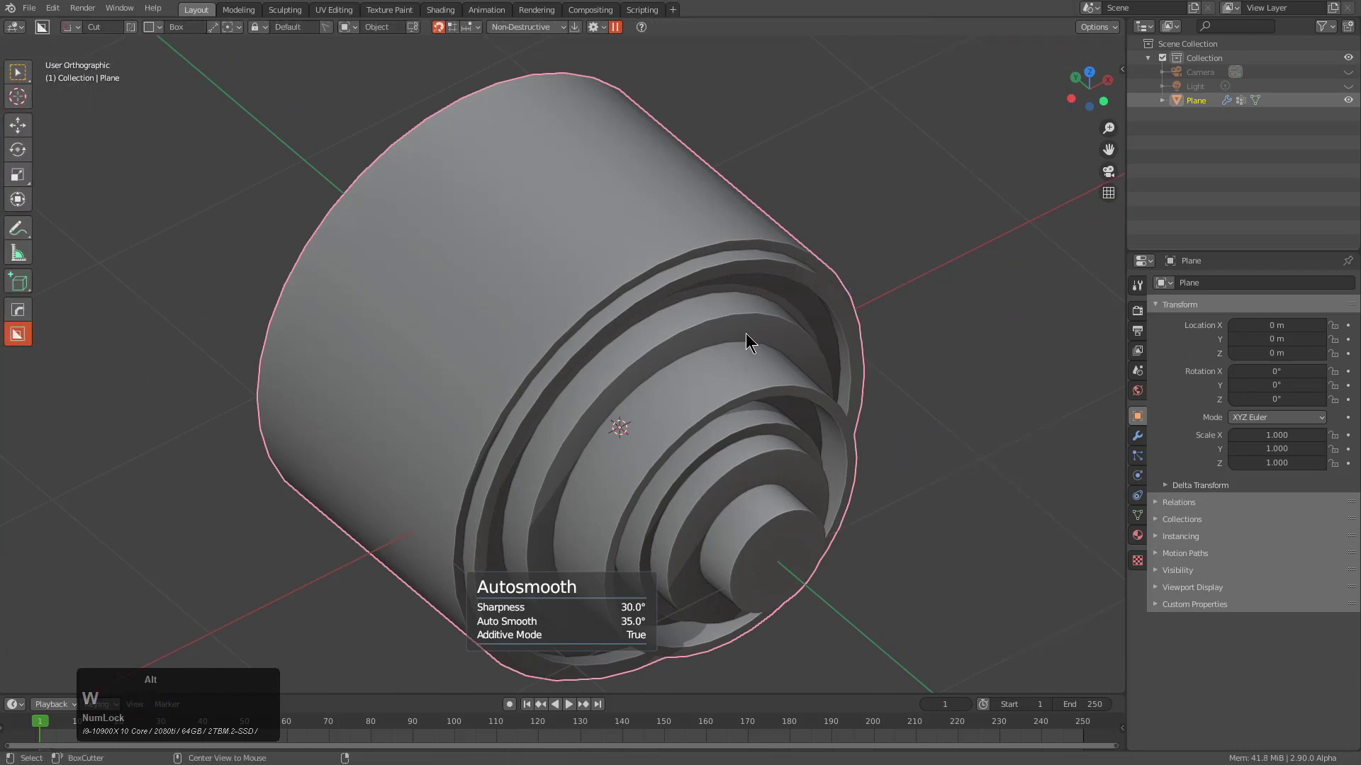
{"action": "middle_click_drag", "start_coordinate": [644, 471], "coordinate": [787, 435]}
{"action": "key", "text": "d"}
{"action": "left_click", "coordinate": [696, 436]}
{"action": "middle_click_drag", "start_coordinate": [698, 449], "coordinate": [651, 416], "text": "shift"}
{"action": "scroll", "coordinate": [651, 417], "scroll_direction": "up", "scroll_amount": 2}
{"action": "left_click_drag", "start_coordinate": [656, 429], "coordinate": [714, 432]}
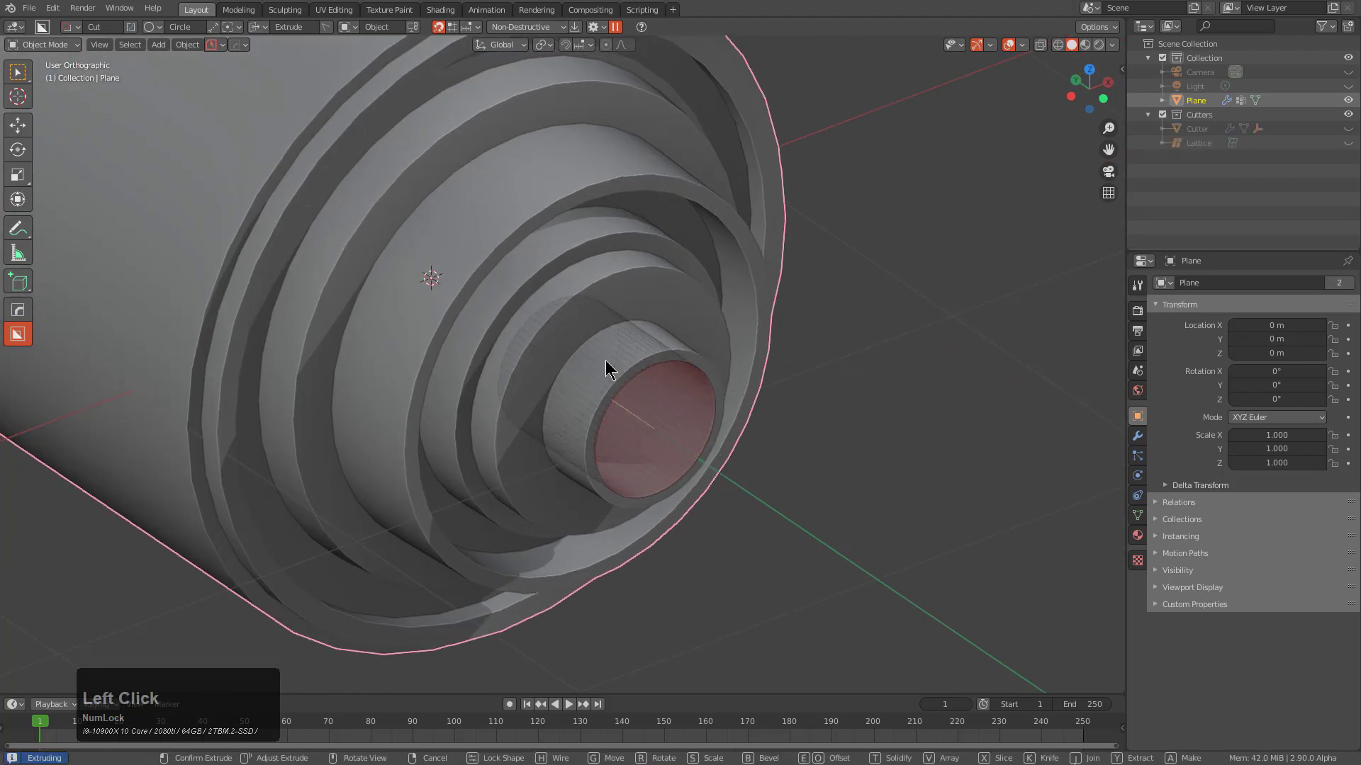
{"action": "middle_click_drag", "start_coordinate": [642, 389], "coordinate": [610, 422]}
{"action": "scroll", "coordinate": [578, 364], "scroll_direction": "down", "scroll_amount": 3}
{"action": "scroll", "coordinate": [619, 443], "scroll_direction": "up", "scroll_amount": 1}
Create a clone of the body with its modifiers applied using Hard Ops Smart Apply
{"action": "key", "text": "q"}
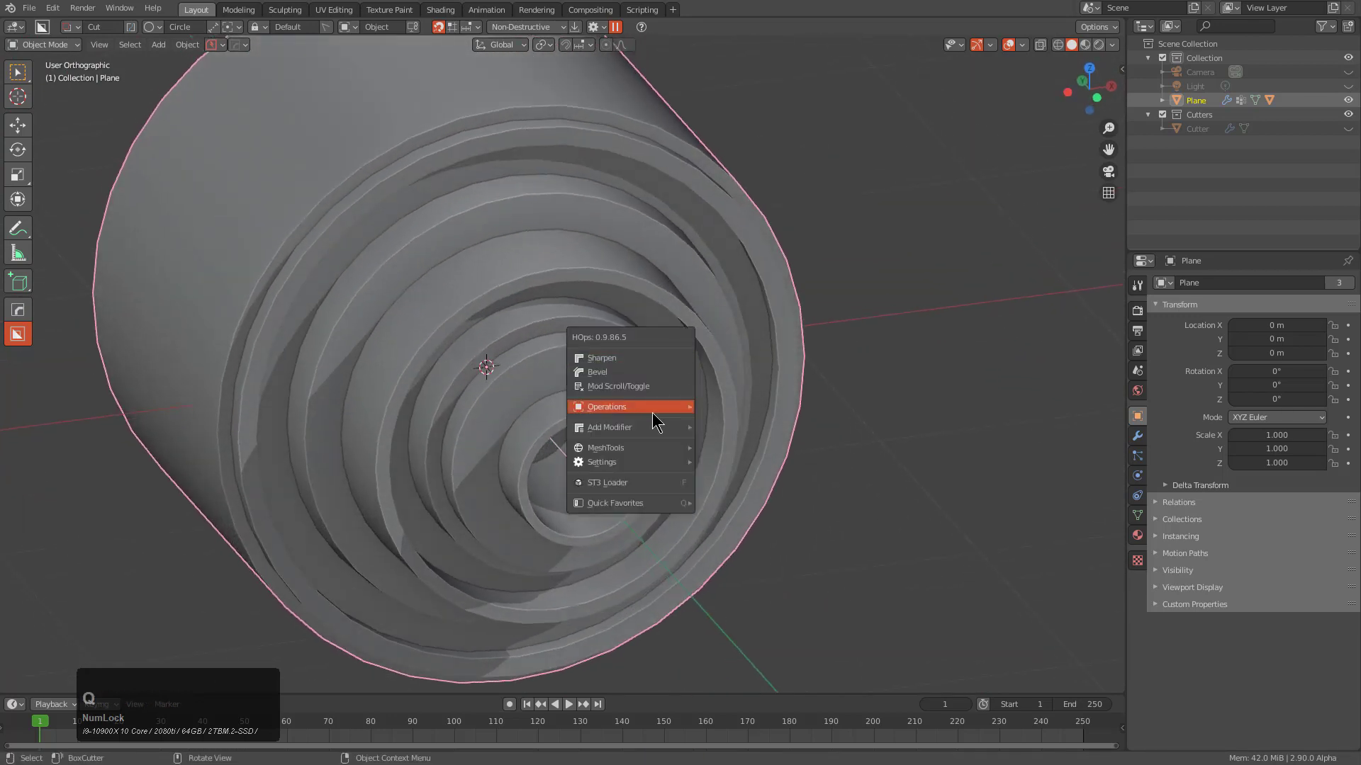
{"action": "mouse_move", "coordinate": [644, 424]}
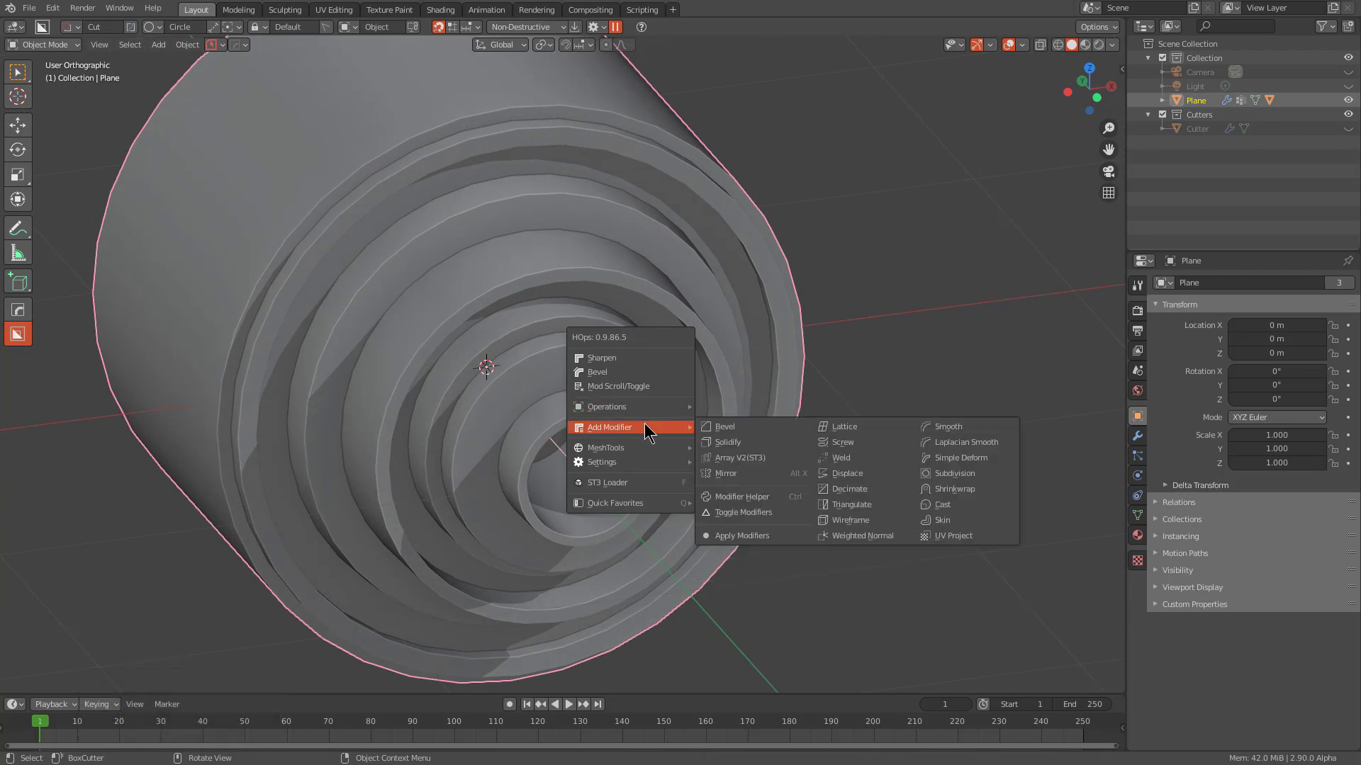
{"action": "mouse_move", "coordinate": [675, 408]}
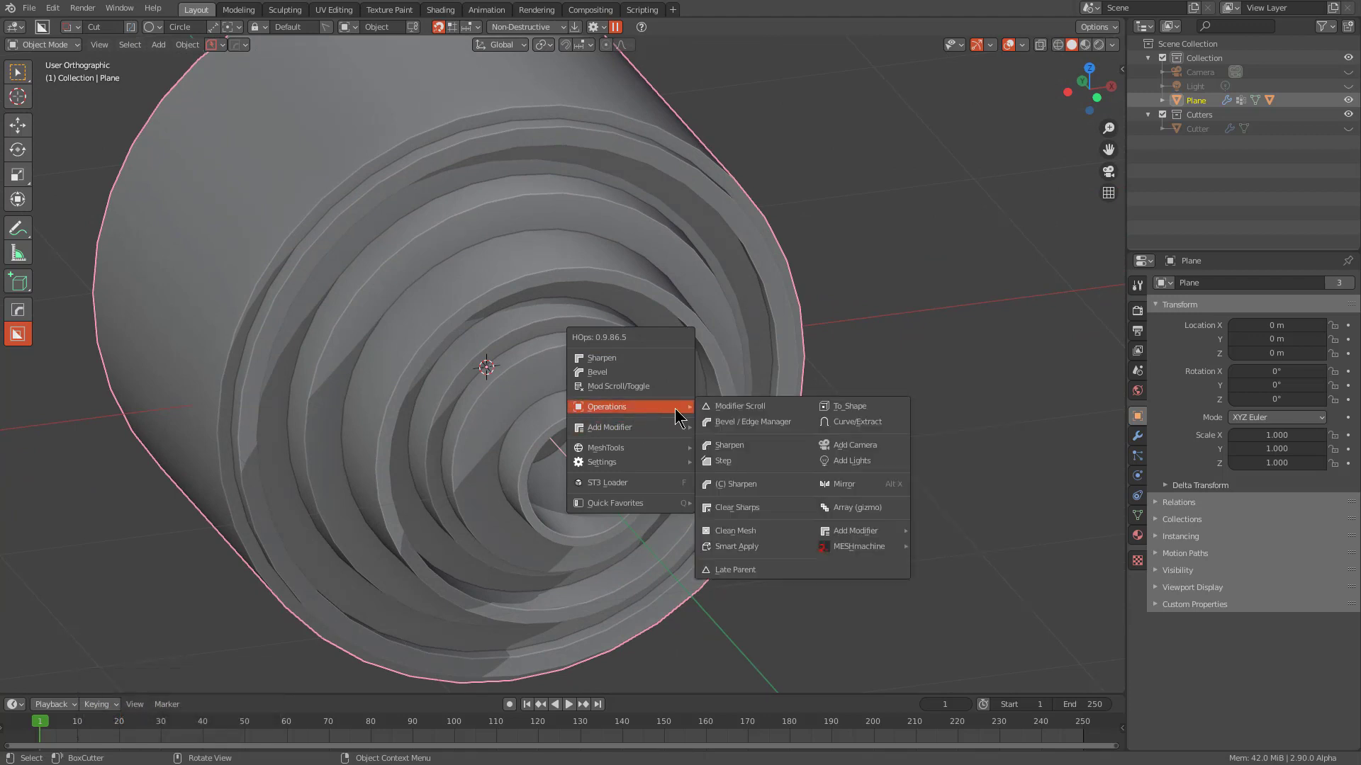
{"action": "left_click", "coordinate": [737, 546]}
{"action": "middle_click_drag", "start_coordinate": [742, 540], "coordinate": [611, 433]}
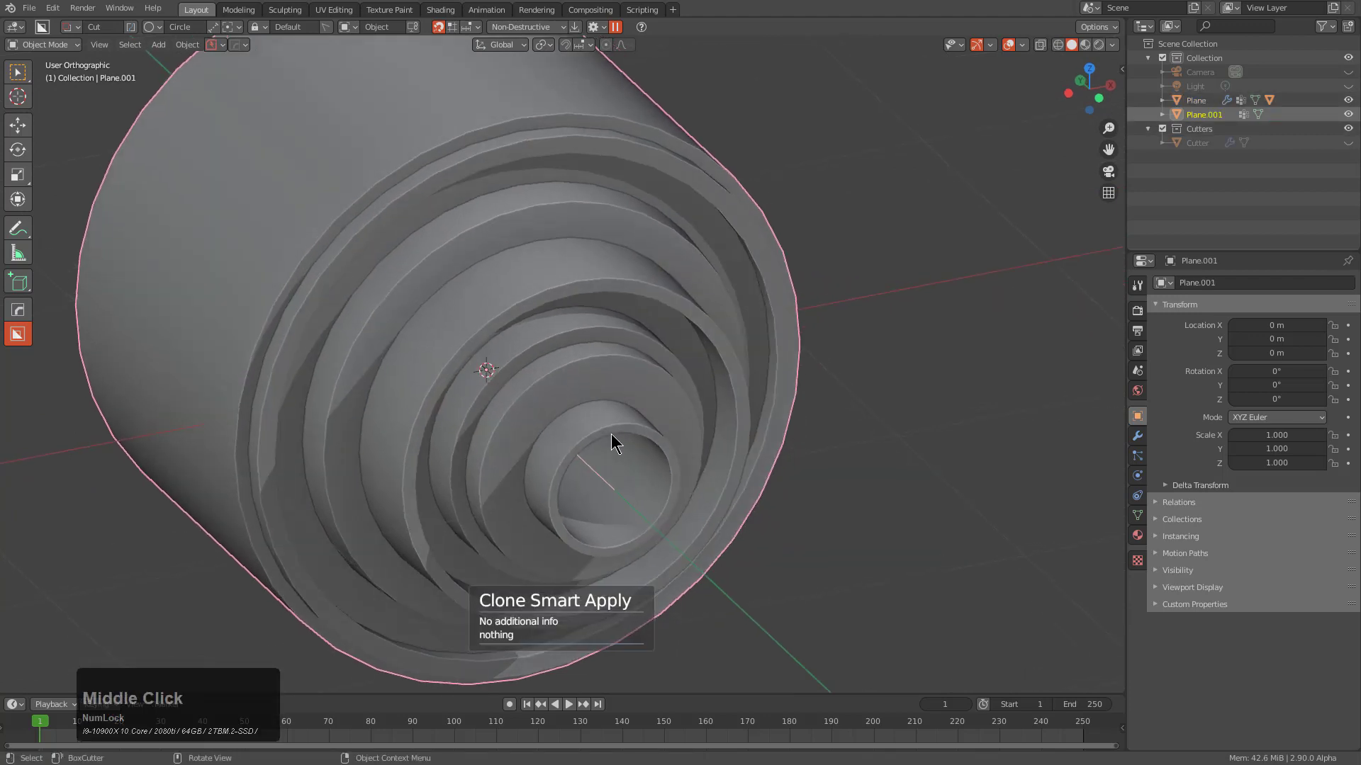
In Edit Mode on the clone, select two ring-shaped face loops on the stepped end and inset them slightly
{"action": "key", "text": "Tab"}
{"action": "left_click", "coordinate": [477, 265], "text": "alt"}
{"action": "left_click", "coordinate": [476, 260], "text": "alt"}
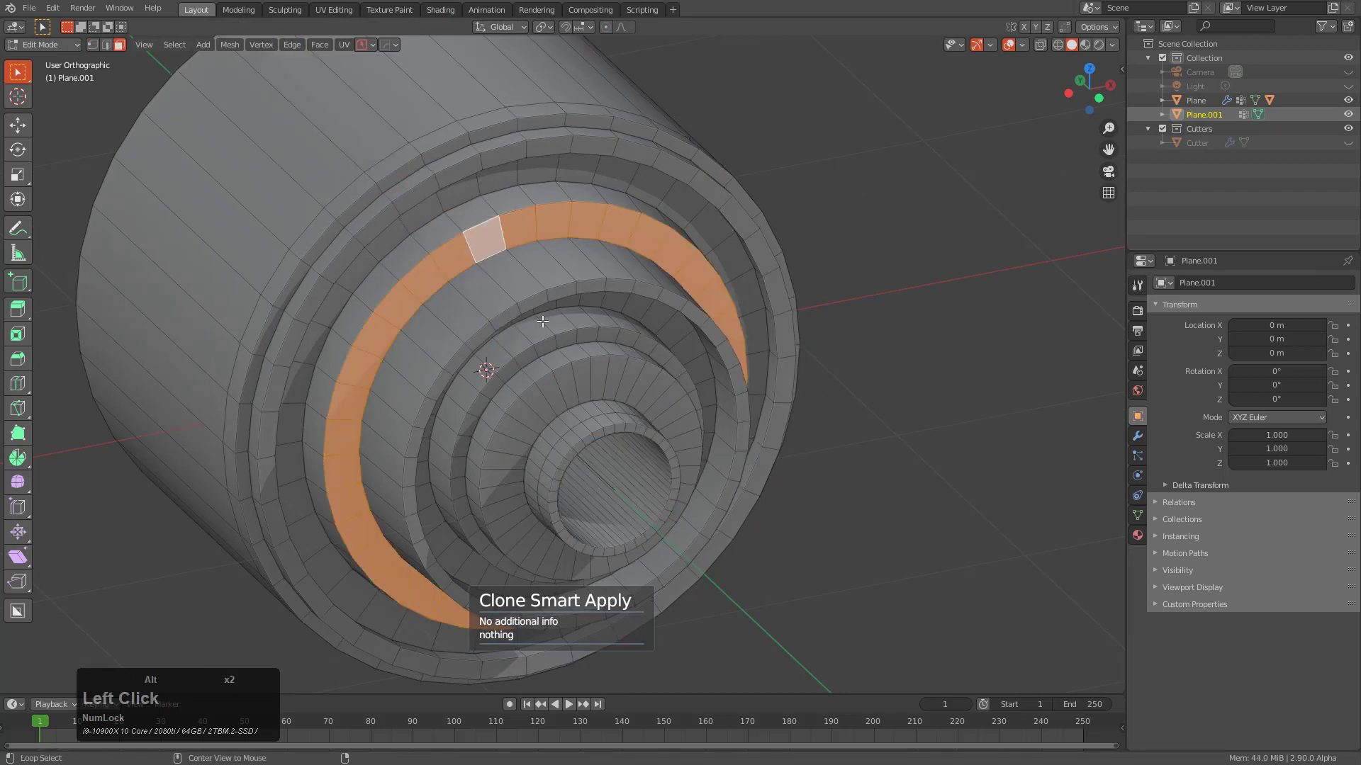
{"action": "left_click", "coordinate": [586, 402], "text": "alt+shift"}
{"action": "key", "text": "i"}
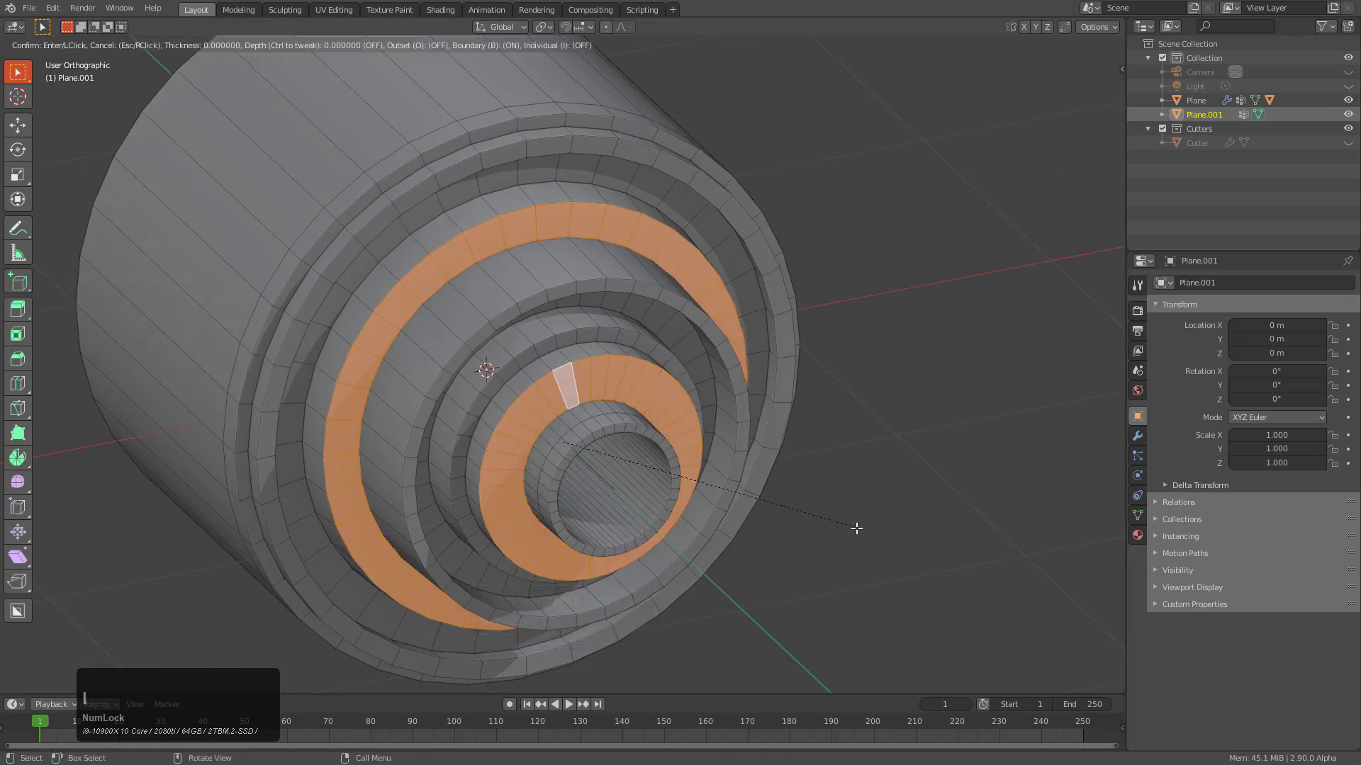
{"action": "left_click", "coordinate": [824, 524], "text": "shift"}
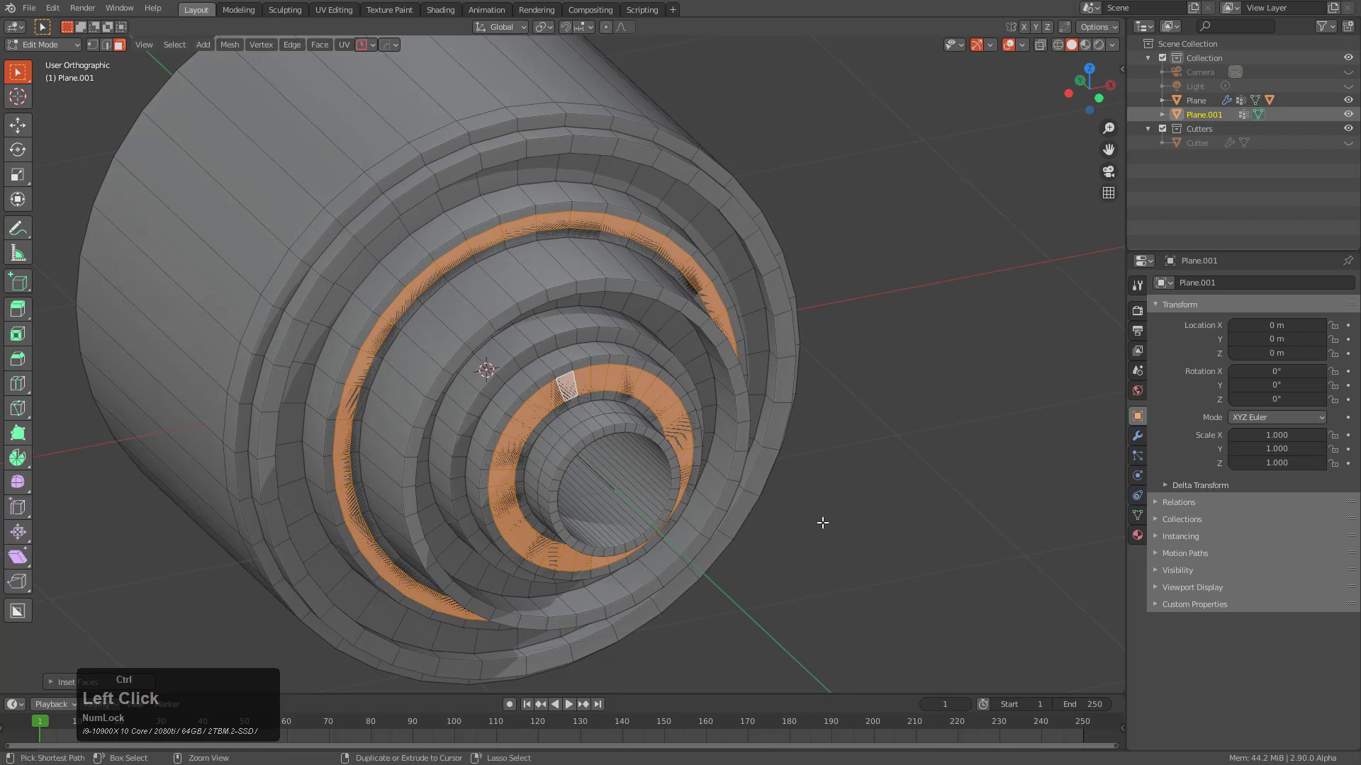
Invert the selection and delete all other faces so the clone keeps only the two inset rings, then return to Object Mode
{"action": "key", "text": "ctrl+i"}
{"action": "key", "text": "x"}
{"action": "left_click", "coordinate": [810, 556]}
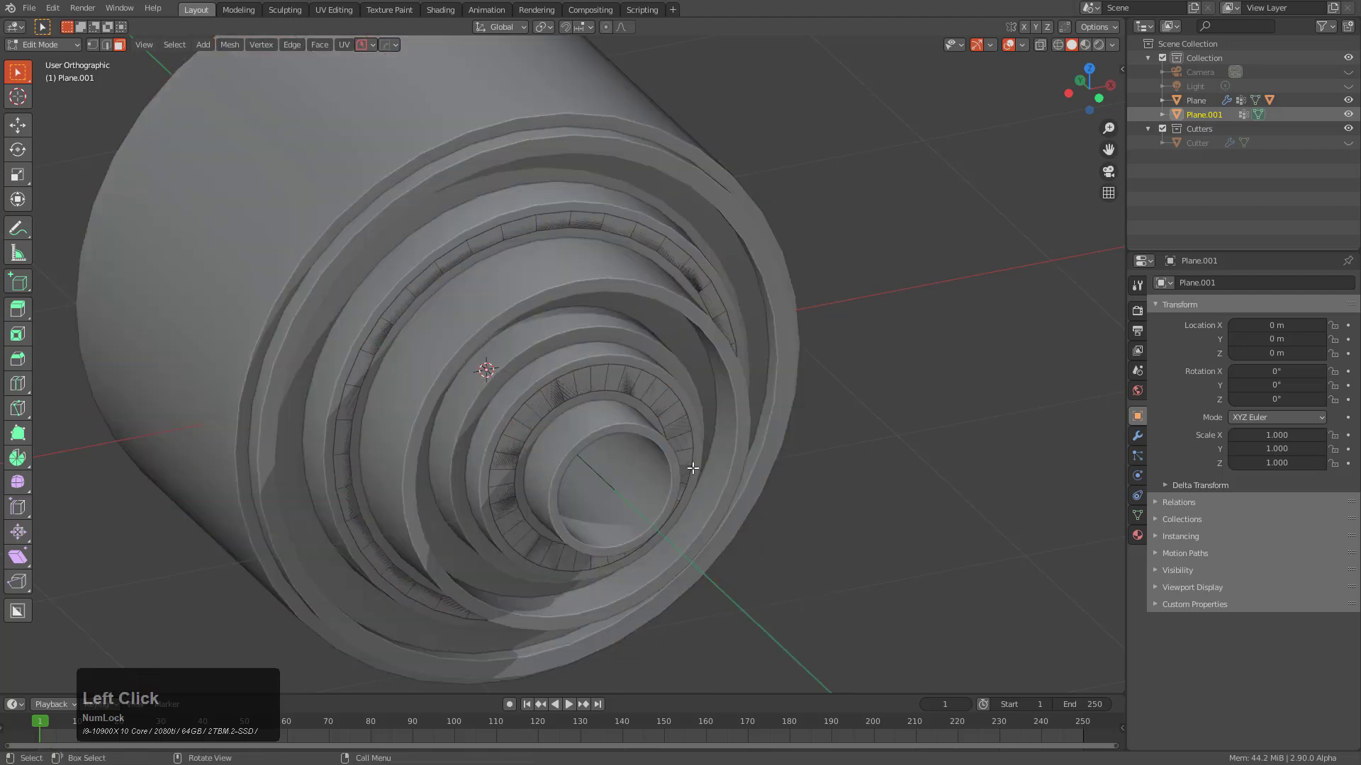
{"action": "key", "text": "Tab"}
Thicken the two extracted rings with a Hard Ops Solidify modifier at offset -1
{"action": "middle_click_drag", "start_coordinate": [693, 468], "coordinate": [631, 353]}
{"action": "key", "text": "q"}
{"action": "mouse_move", "coordinate": [673, 370]}
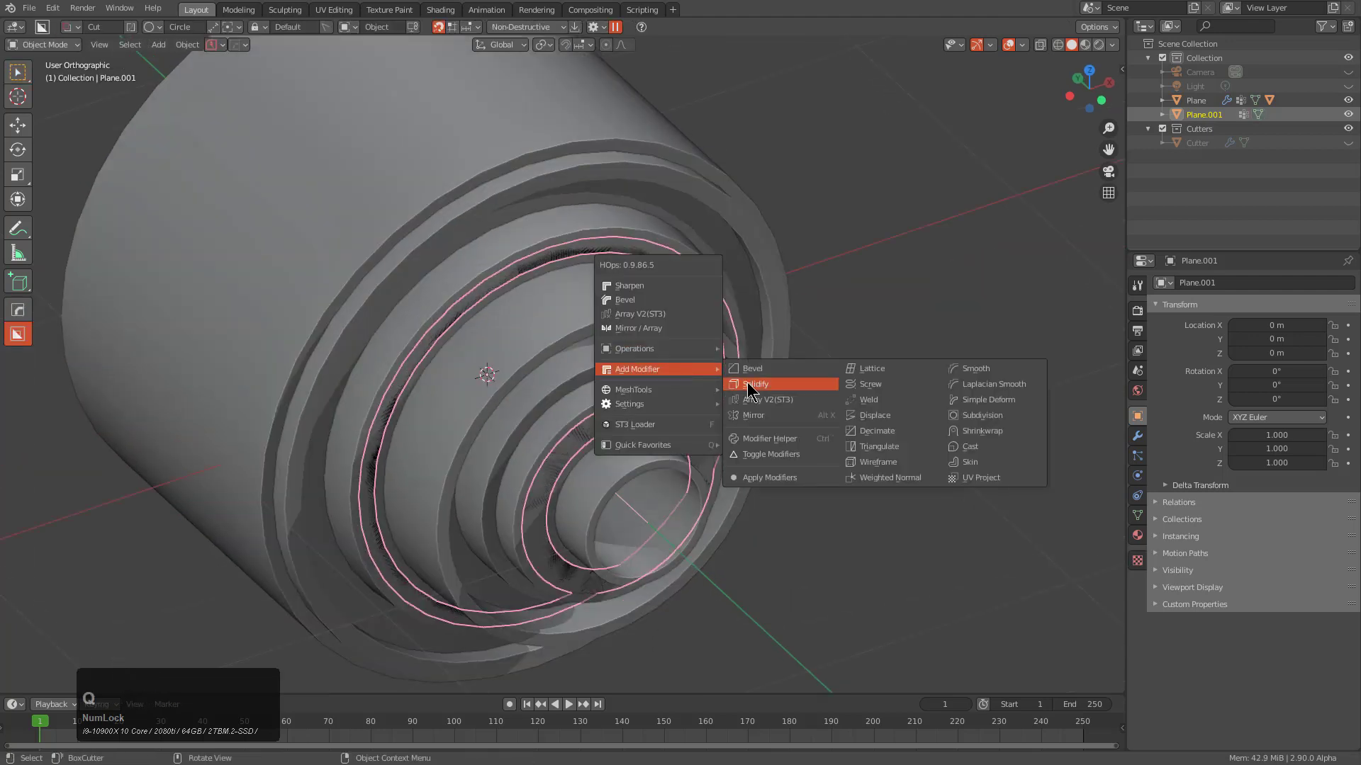
{"action": "left_click", "coordinate": [747, 383]}
{"action": "left_click", "coordinate": [637, 363]}
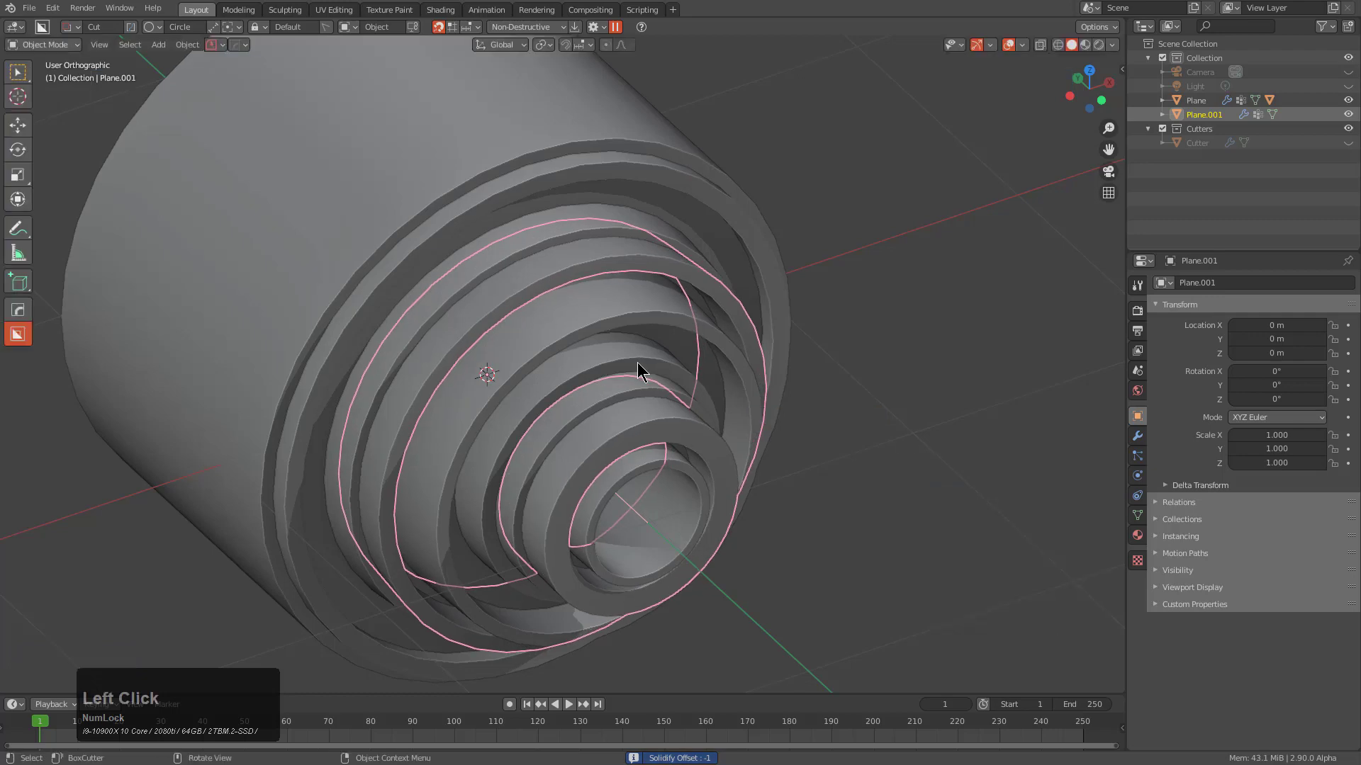
Subtract the two thickened rings from the main body with a Hard Ops Difference boolean
{"action": "left_click", "coordinate": [595, 360], "text": "shift"}
{"action": "key", "text": "q"}
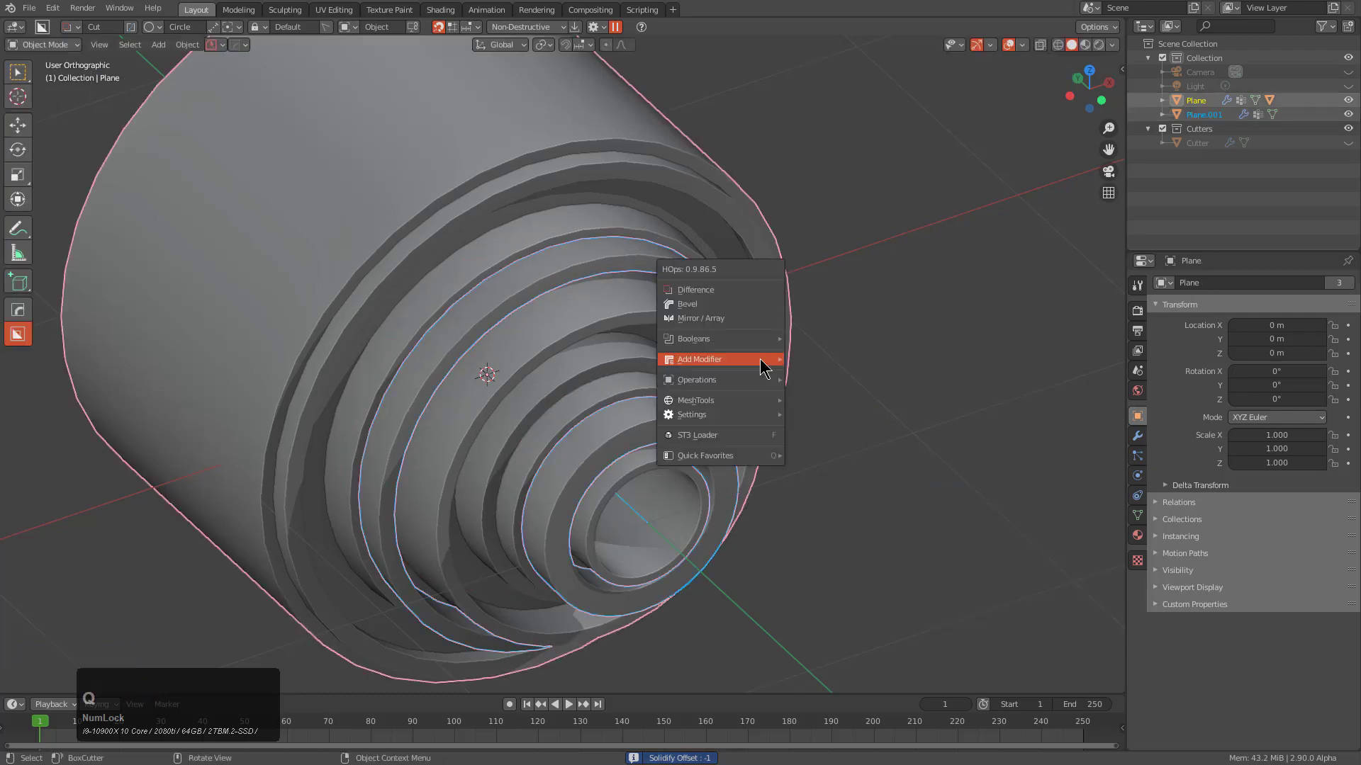
{"action": "left_click", "coordinate": [745, 301]}
In the front view, cut a narrow vertical BoxCutter box through the centre of the ring cutter to split both rings into halves
{"action": "middle_click_drag", "start_coordinate": [745, 302], "coordinate": [628, 312]}
{"action": "key", "text": "d"}
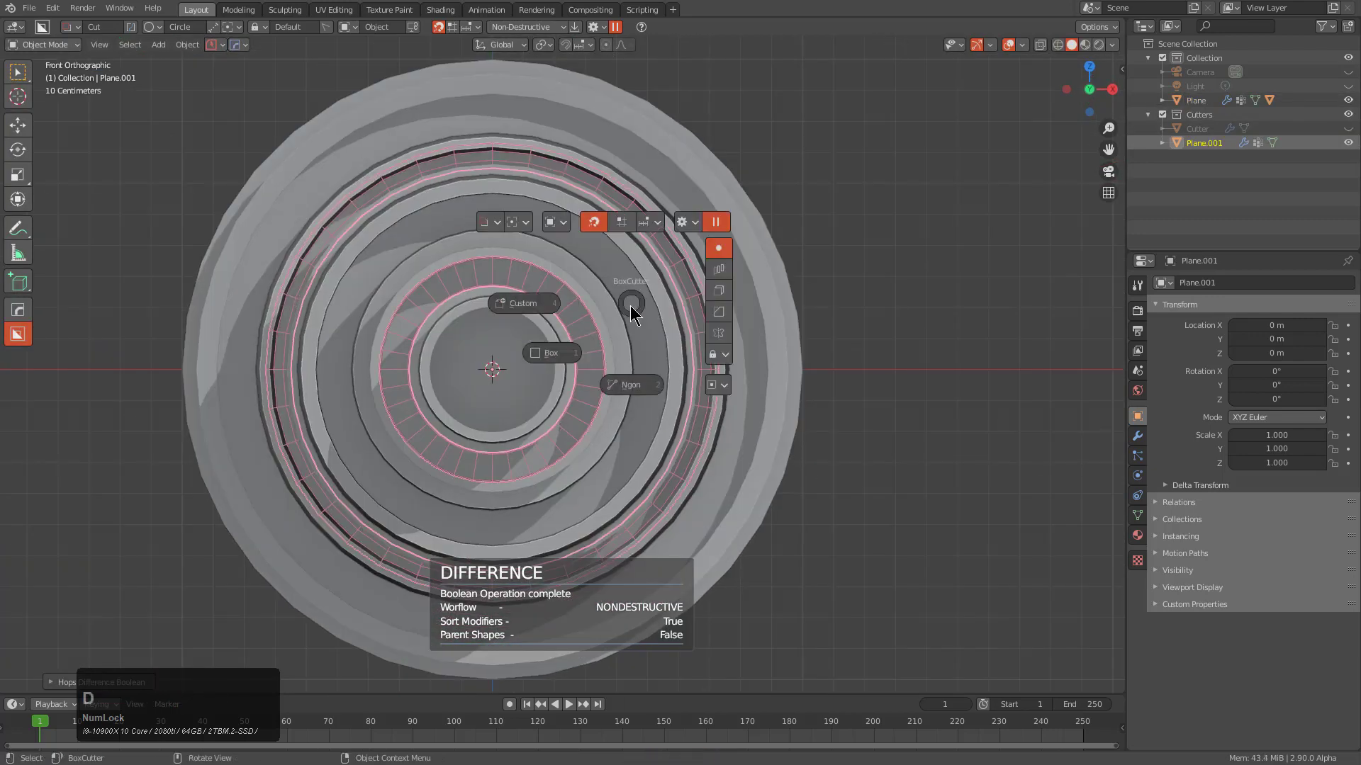
{"action": "left_click", "coordinate": [551, 353]}
{"action": "mouse_move", "coordinate": [474, 95]}
{"action": "left_mouse_down"}
{"action": "mouse_move", "coordinate": [523, 471]}
{"action": "mouse_move", "coordinate": [512, 635]}
{"action": "left_mouse_up"}
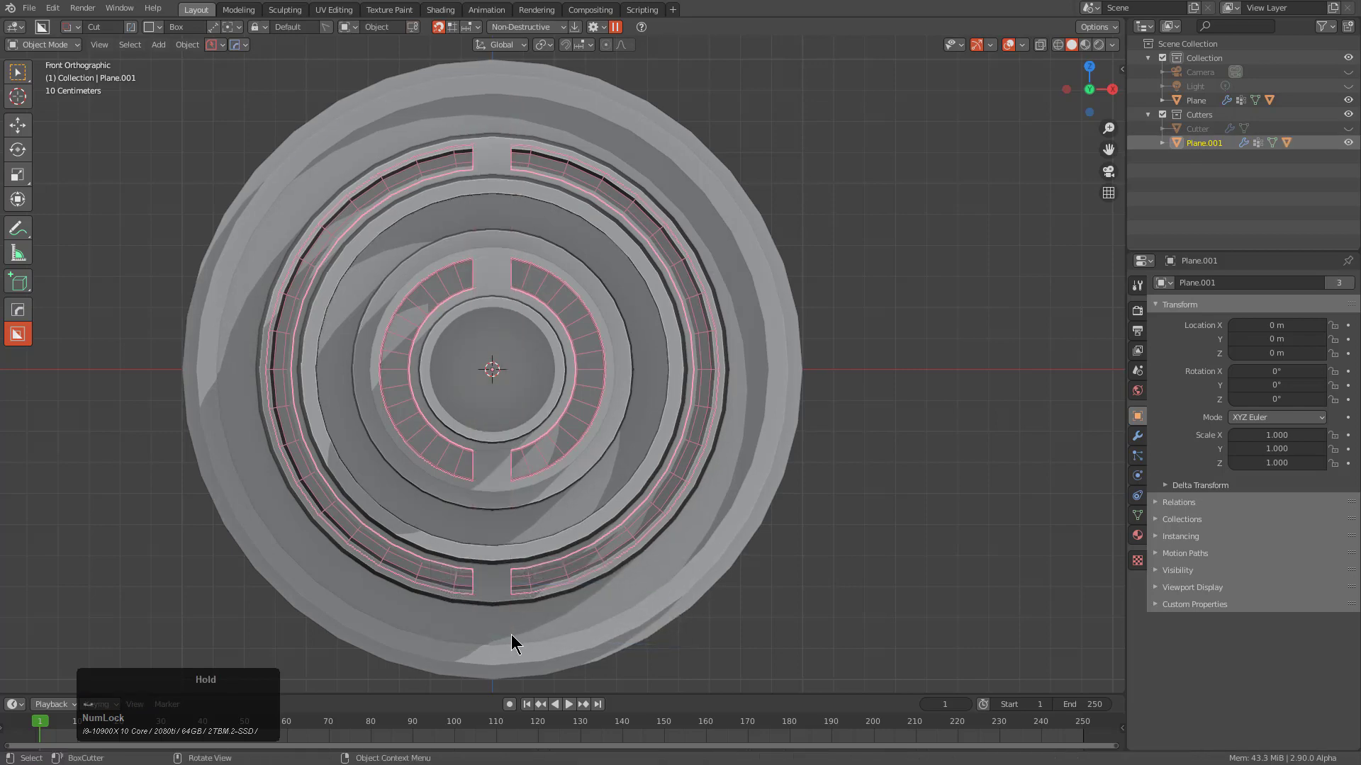
{"action": "scroll", "coordinate": [568, 242], "scroll_direction": "down", "scroll_amount": 2}
{"action": "middle_click_drag", "start_coordinate": [568, 242], "coordinate": [599, 278]}
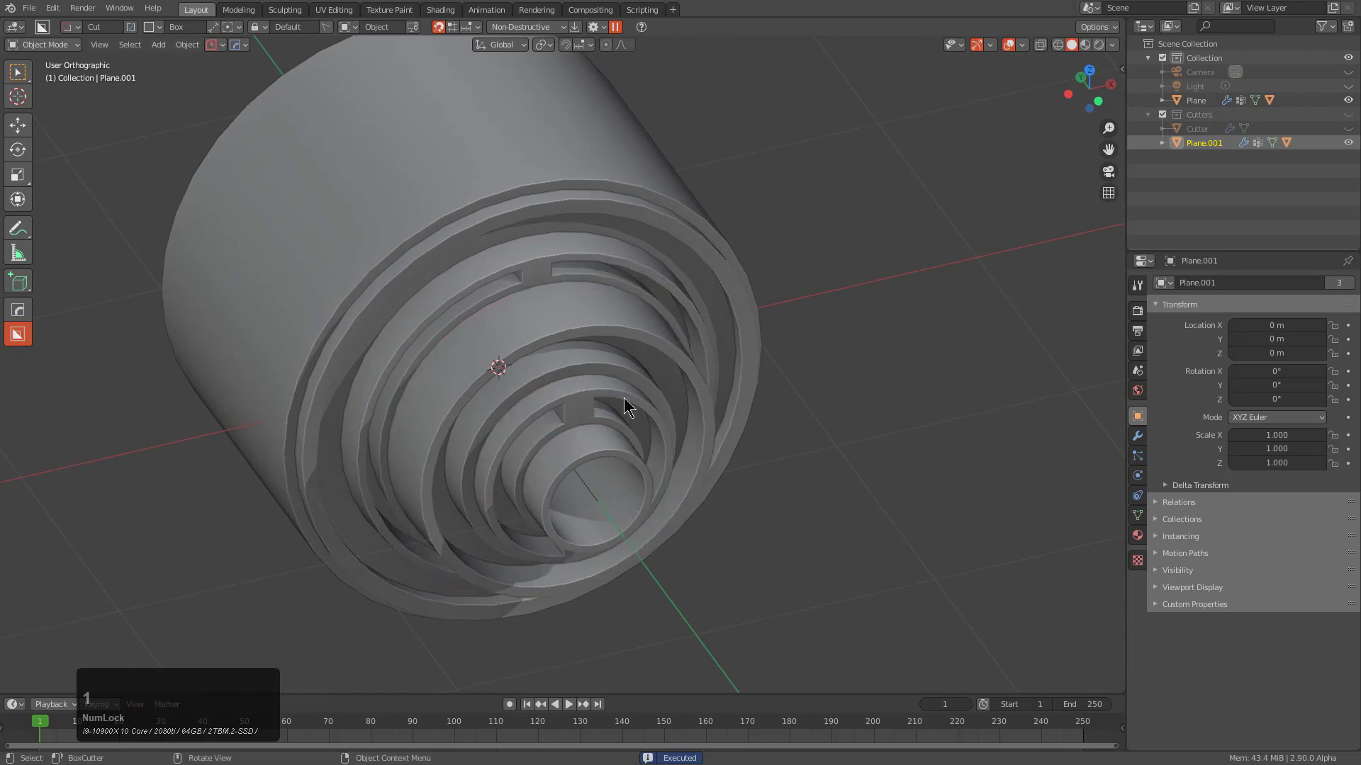
Select the main body in the top view and set the BoxCutter shape to Ngon
{"action": "middle_click_drag", "start_coordinate": [623, 398], "coordinate": [609, 491]}
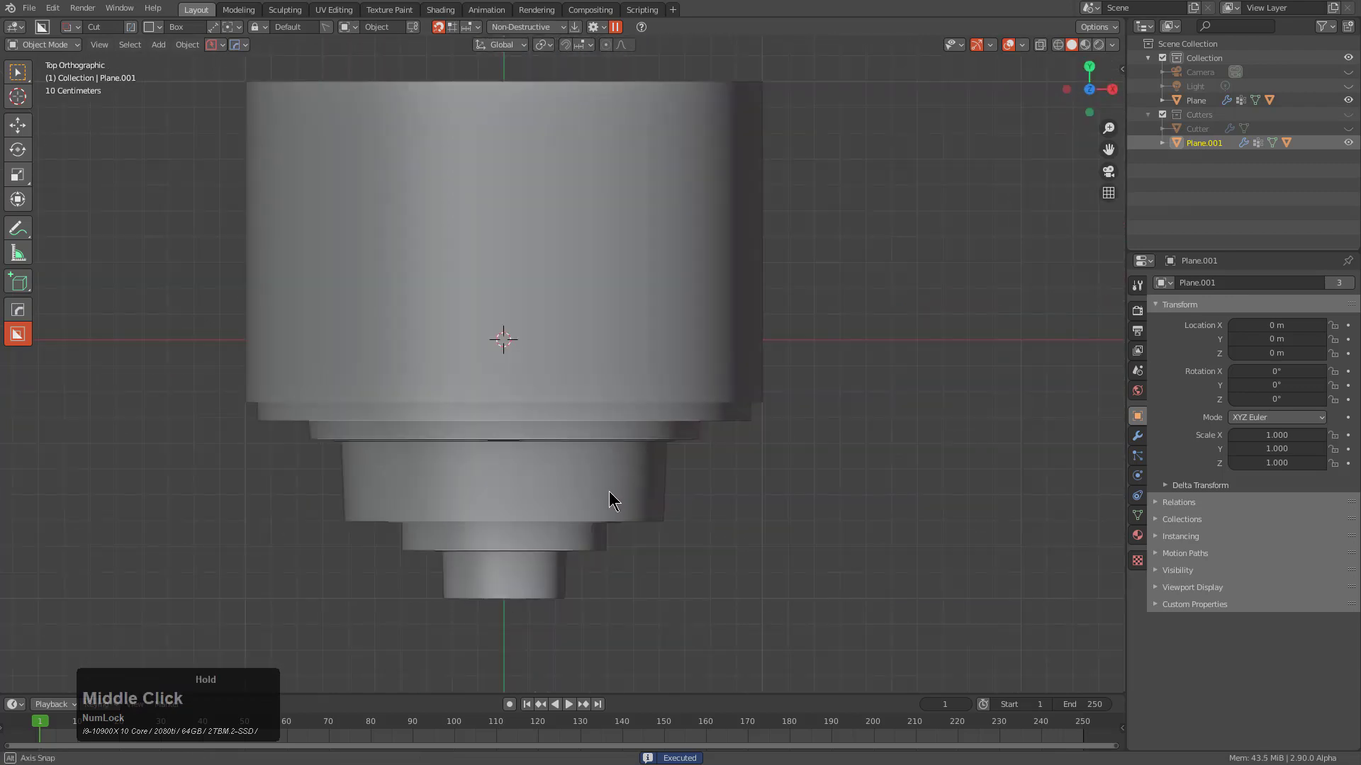
{"action": "left_click", "coordinate": [472, 502]}
{"action": "scroll", "coordinate": [569, 338], "scroll_direction": "up", "scroll_amount": 2}
{"action": "key", "text": "d"}
{"action": "left_click", "coordinate": [461, 334]}
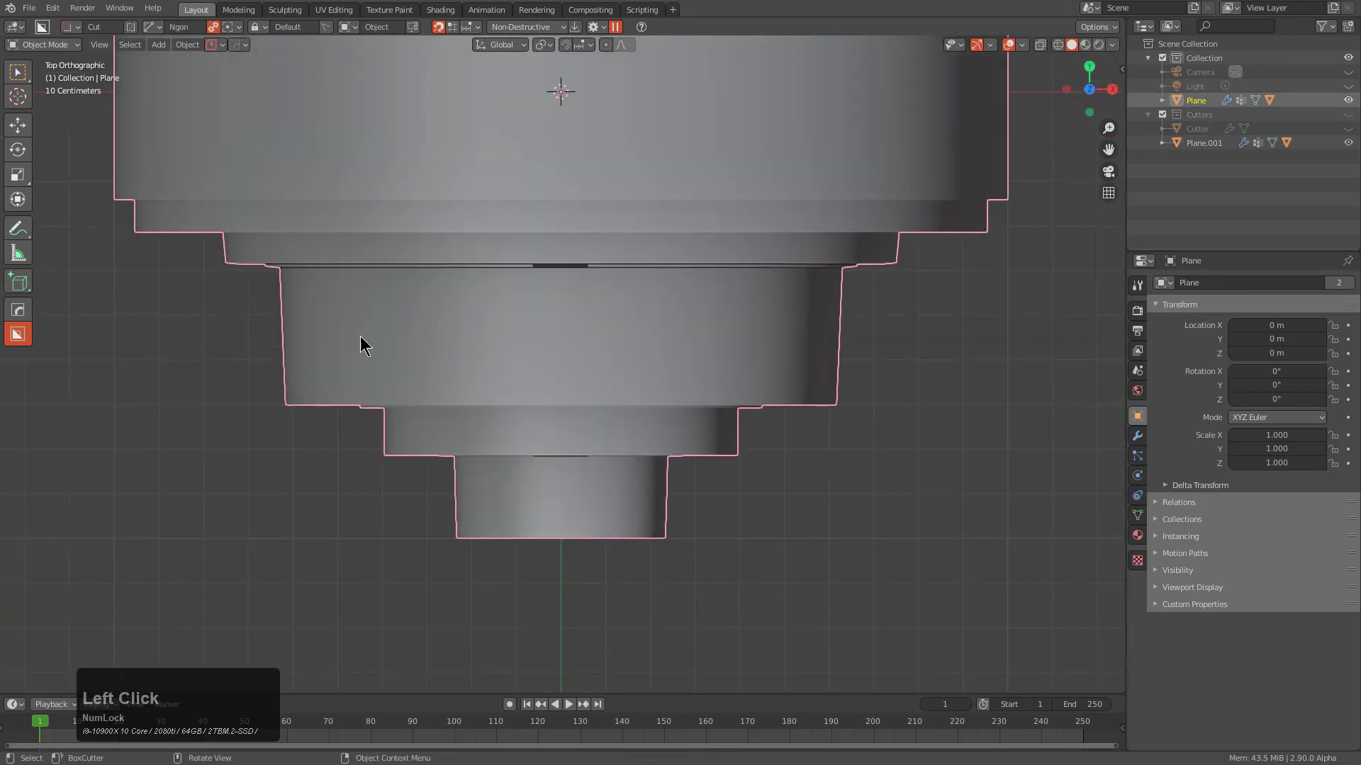
{"action": "left_click", "coordinate": [218, 285], "text": "ctrl"}
{"action": "left_click", "coordinate": [315, 316]}
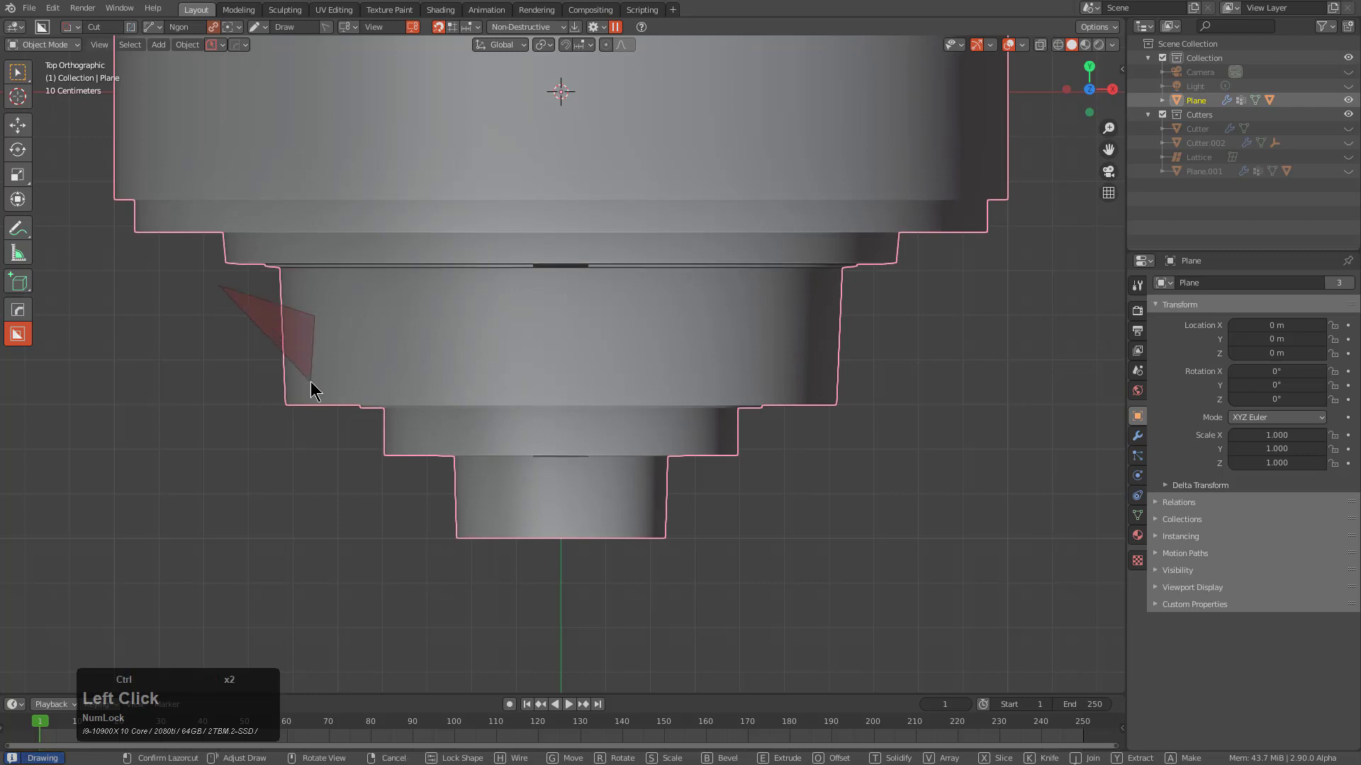
{"action": "left_click", "coordinate": [311, 382]}
{"action": "left_click", "coordinate": [359, 394]}
{"action": "left_click", "coordinate": [370, 537]}
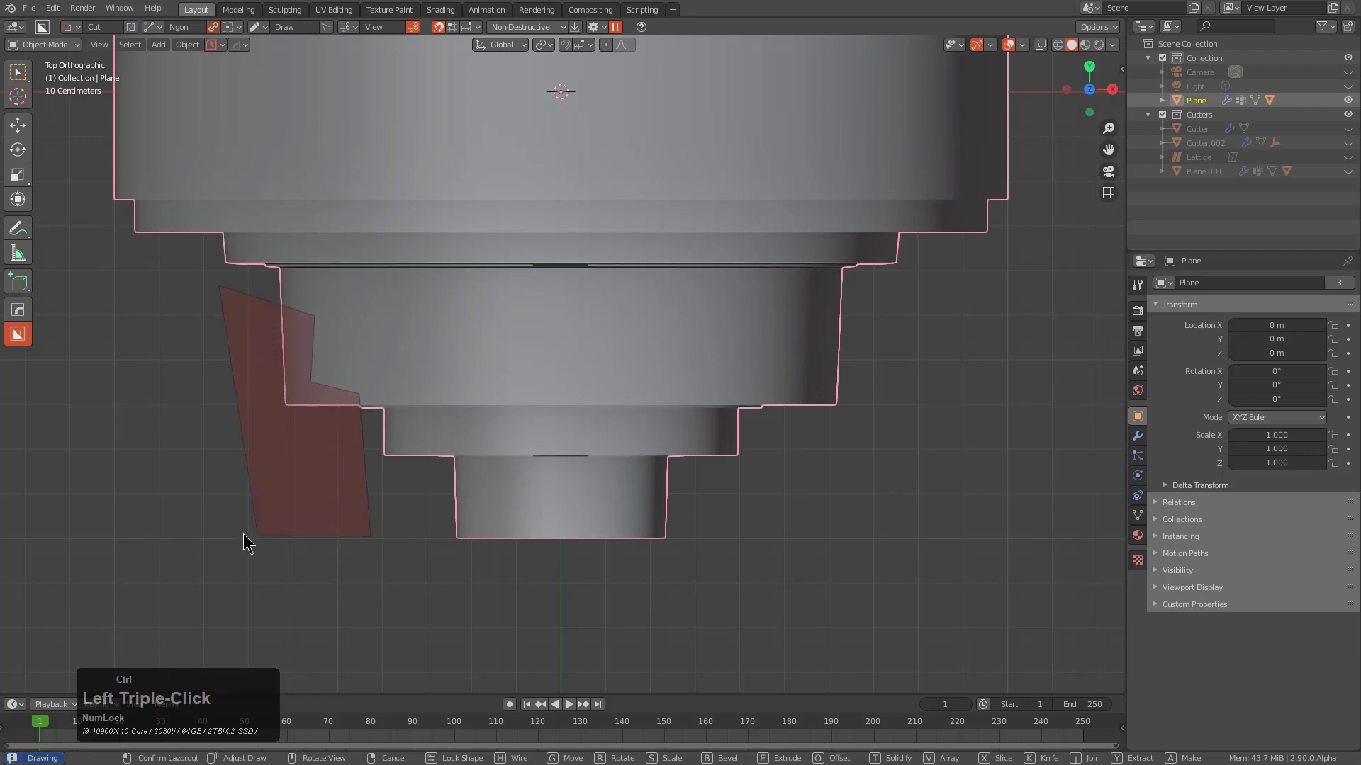
{"action": "right_click", "coordinate": [244, 534]}
Cut a stepped, angle-snapped Ngon profile into one side of the body's middle tiers
{"action": "left_click", "coordinate": [236, 289]}
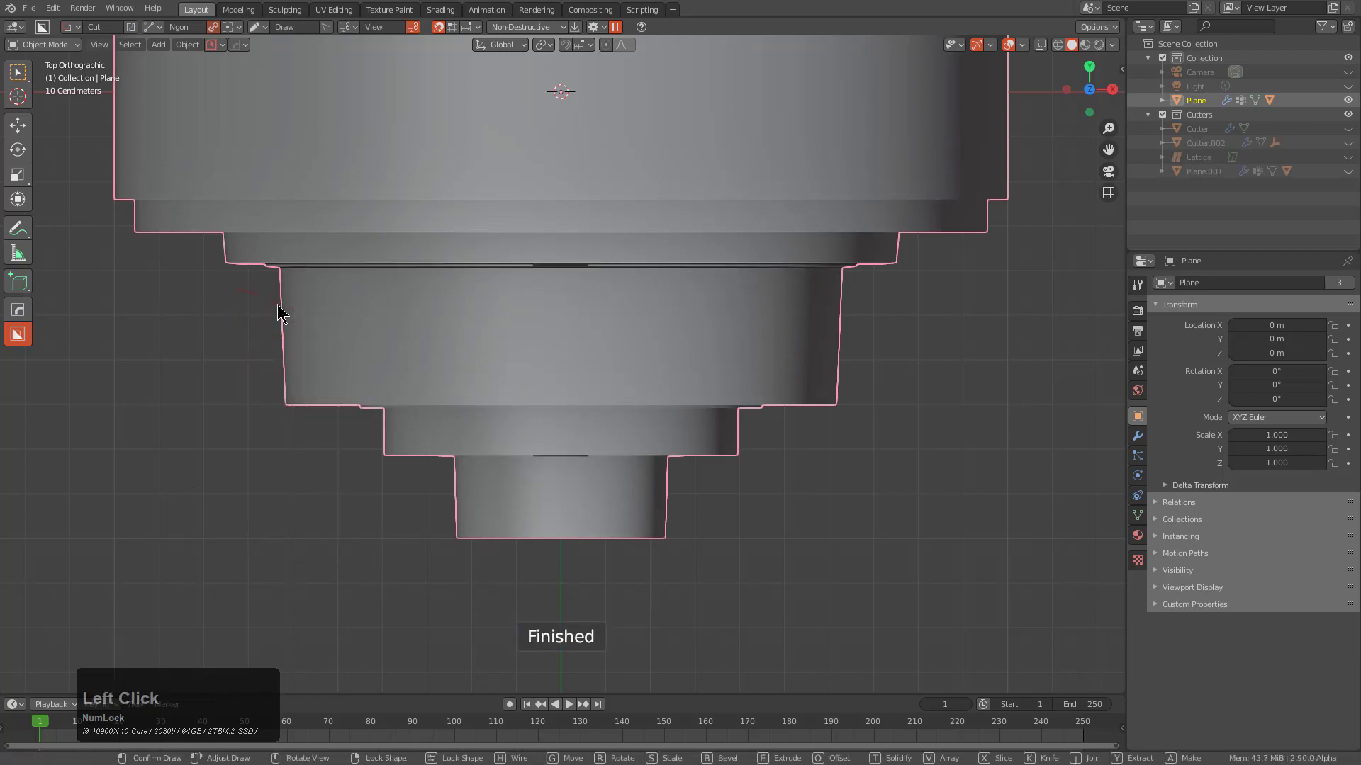
{"action": "left_click", "coordinate": [307, 326]}
{"action": "left_click", "coordinate": [354, 376]}
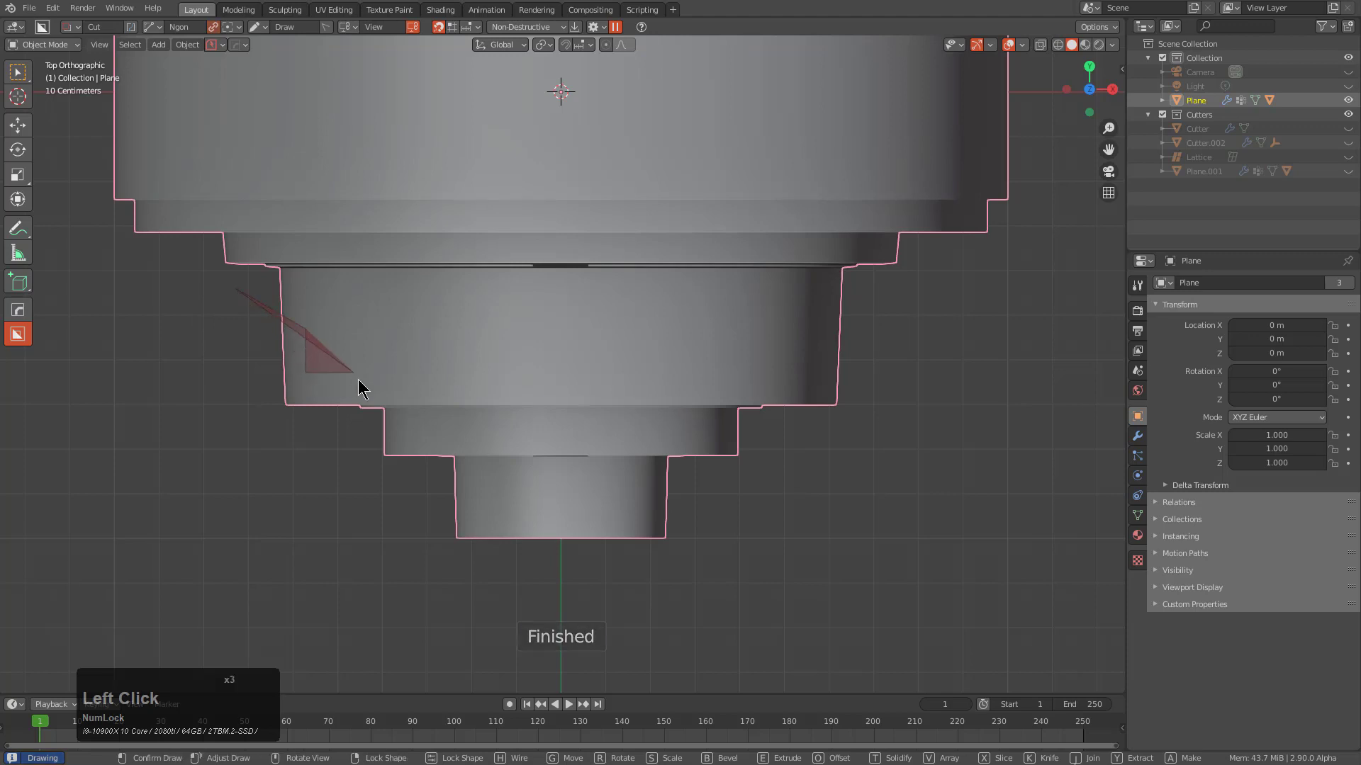
{"action": "left_click", "coordinate": [372, 388]}
{"action": "left_click", "coordinate": [371, 525]}
{"action": "triple_click", "coordinate": [203, 521]}
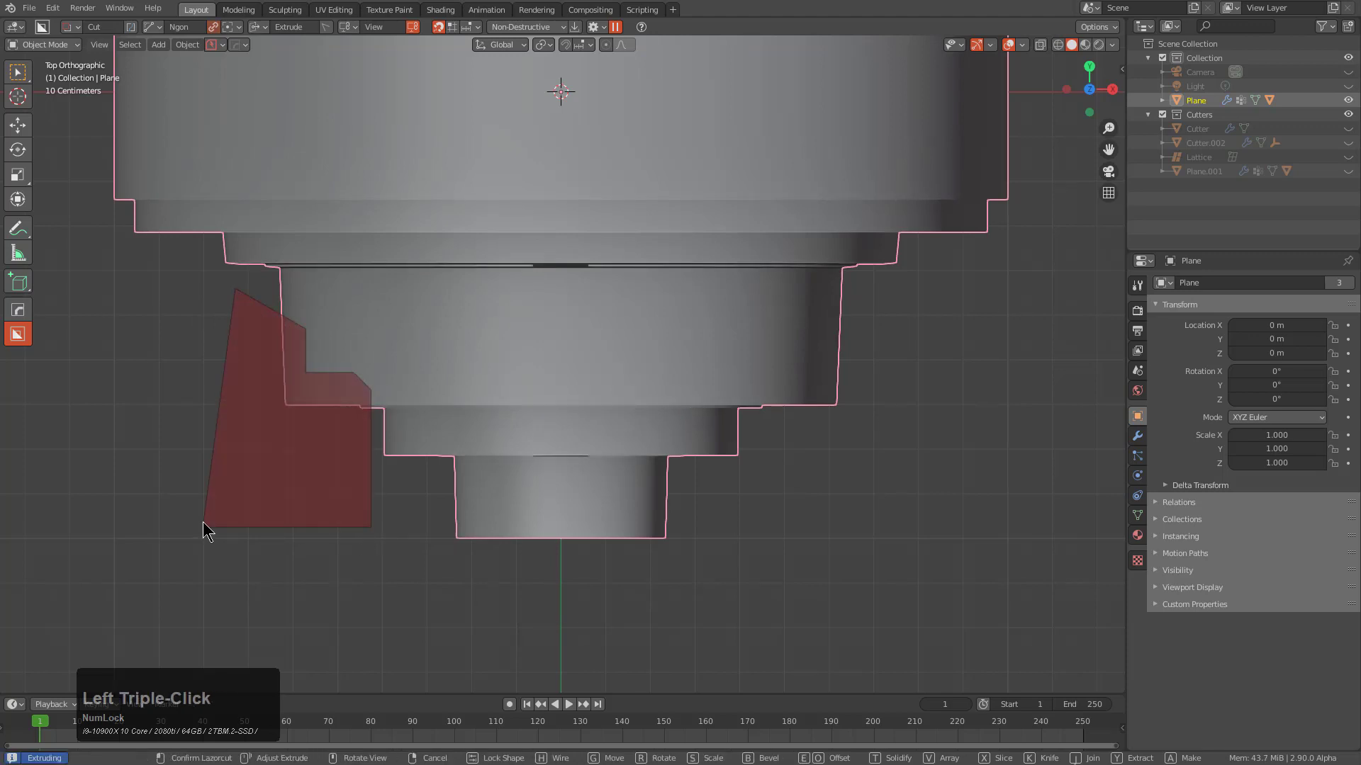
Sharpen the main body with Hard Ops, using an auto smooth angle of 30°
{"action": "middle_click_drag", "start_coordinate": [406, 473], "coordinate": [511, 354]}
{"action": "key", "text": "q"}
{"action": "left_click", "coordinate": [516, 349]}
{"action": "scroll", "coordinate": [516, 356], "scroll_direction": "up", "scroll_amount": 2}
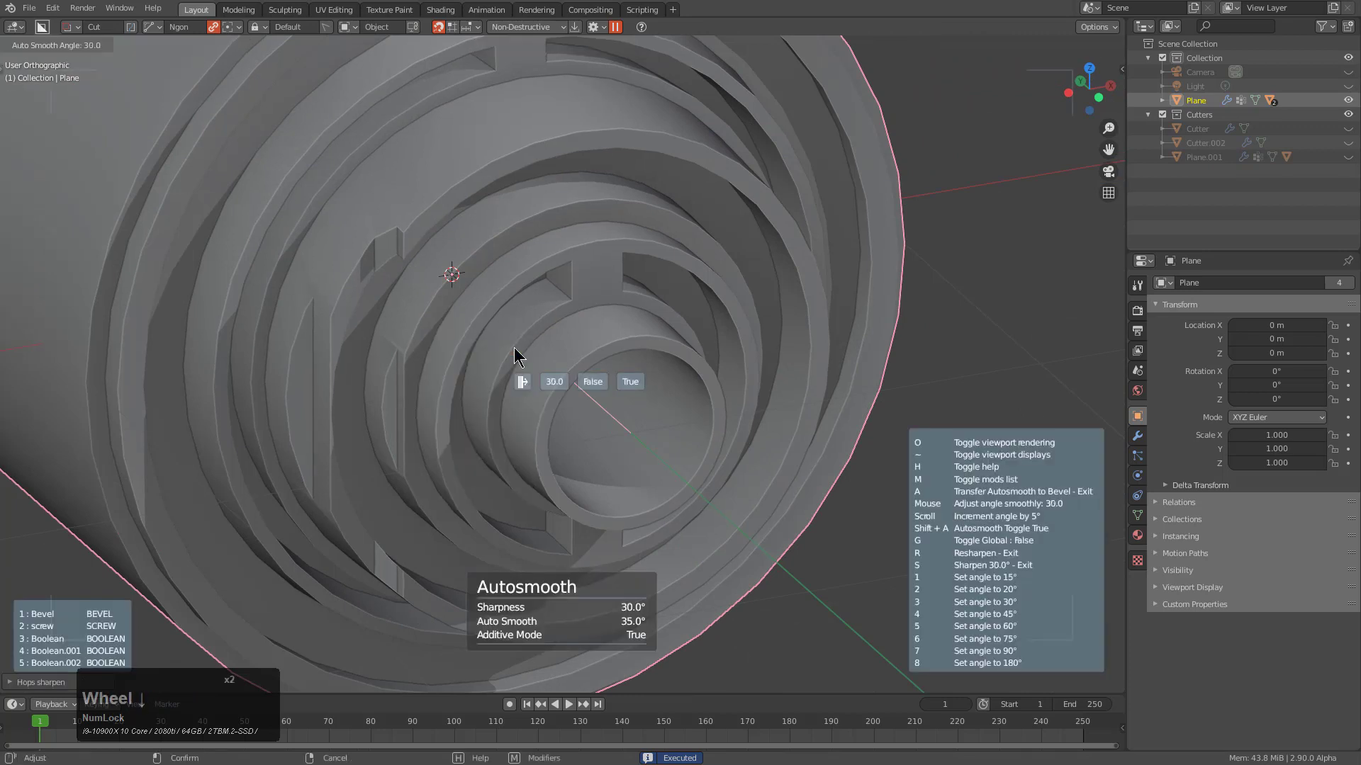
{"action": "left_click", "coordinate": [513, 347]}
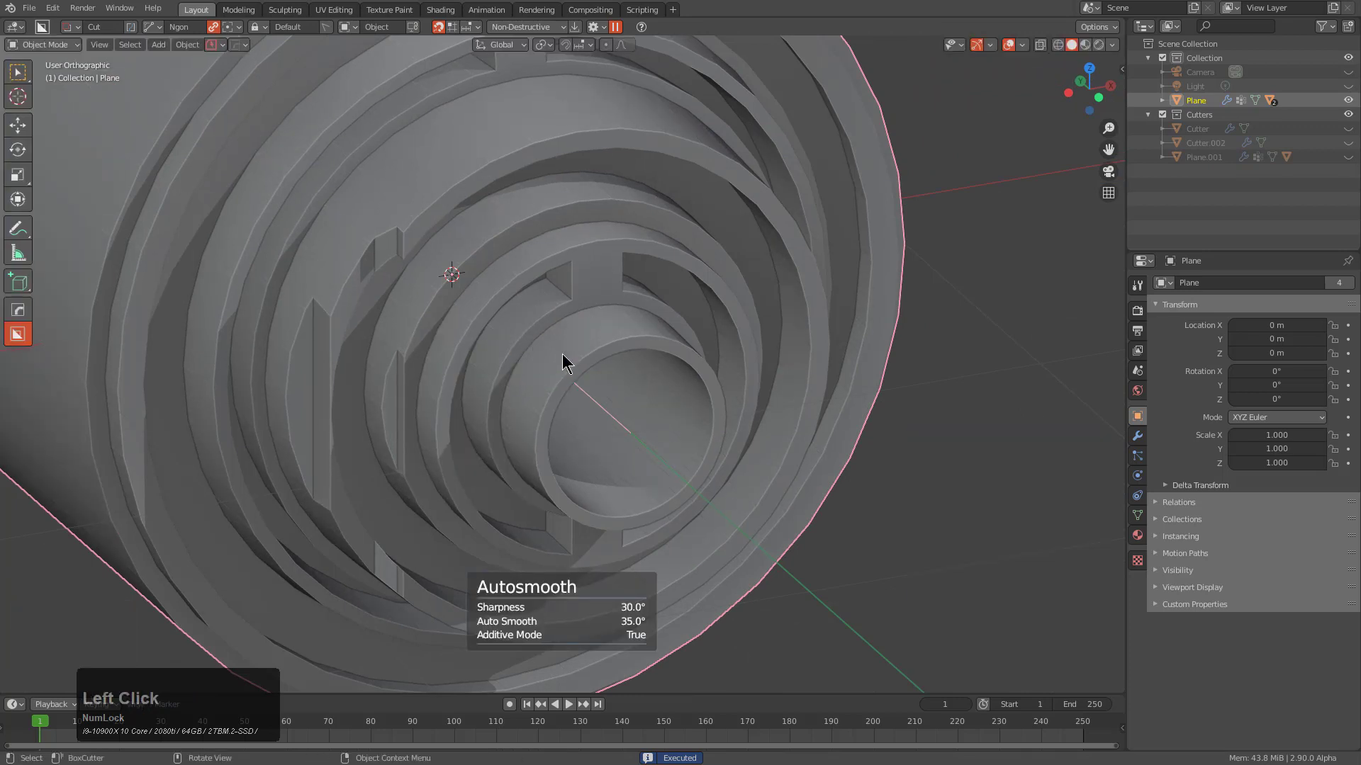
Mirror the stepped side cut to the opposite side across the X axis with the Hard Ops mirror gizmo
{"action": "middle_click_drag", "start_coordinate": [562, 358], "coordinate": [534, 375]}
{"action": "key", "text": "alt+x"}
{"action": "middle_click_drag", "start_coordinate": [456, 325], "coordinate": [587, 320]}
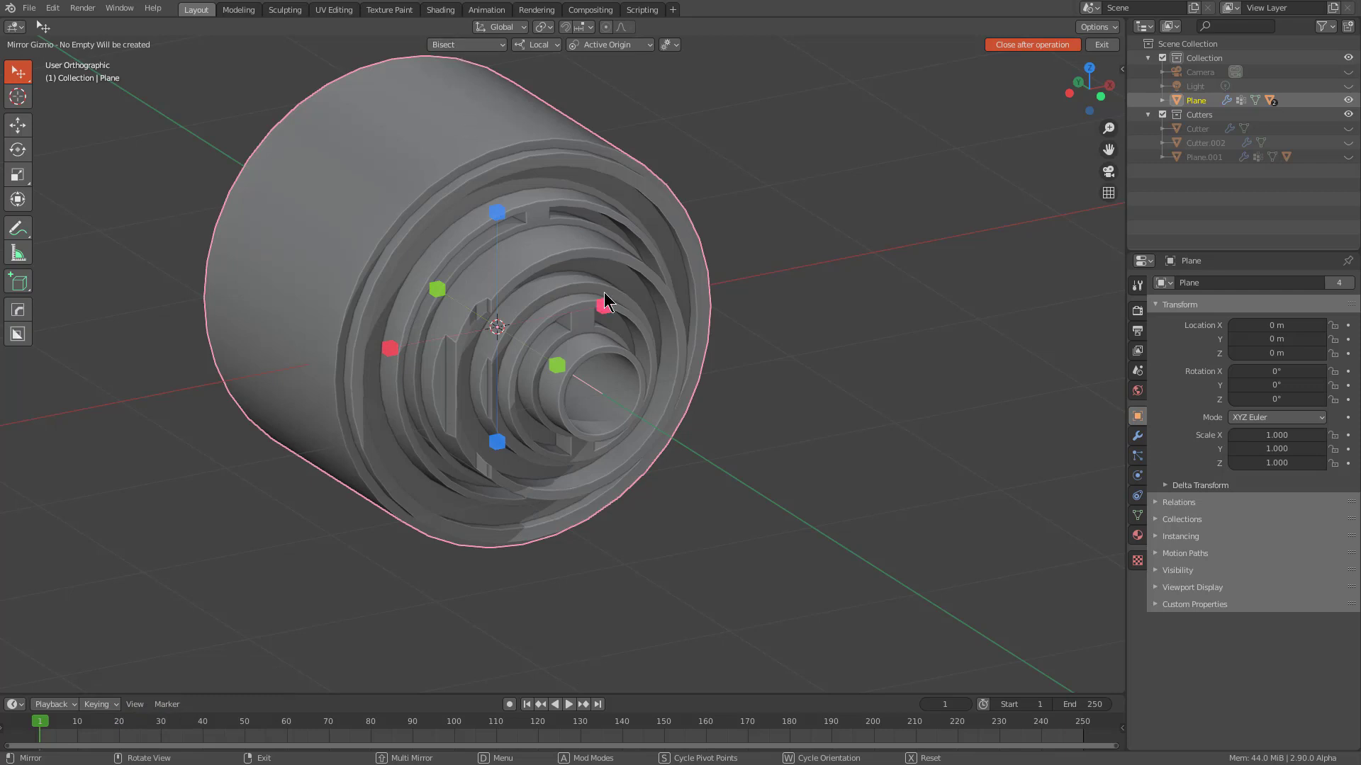
{"action": "key", "text": "x"}
{"action": "left_click", "coordinate": [390, 347]}
Cut a rectangular notch into the side of the large cylinder section, near its stepped end, using a BoxCutter box from the top view
{"action": "middle_click_drag", "start_coordinate": [391, 344], "coordinate": [552, 357]}
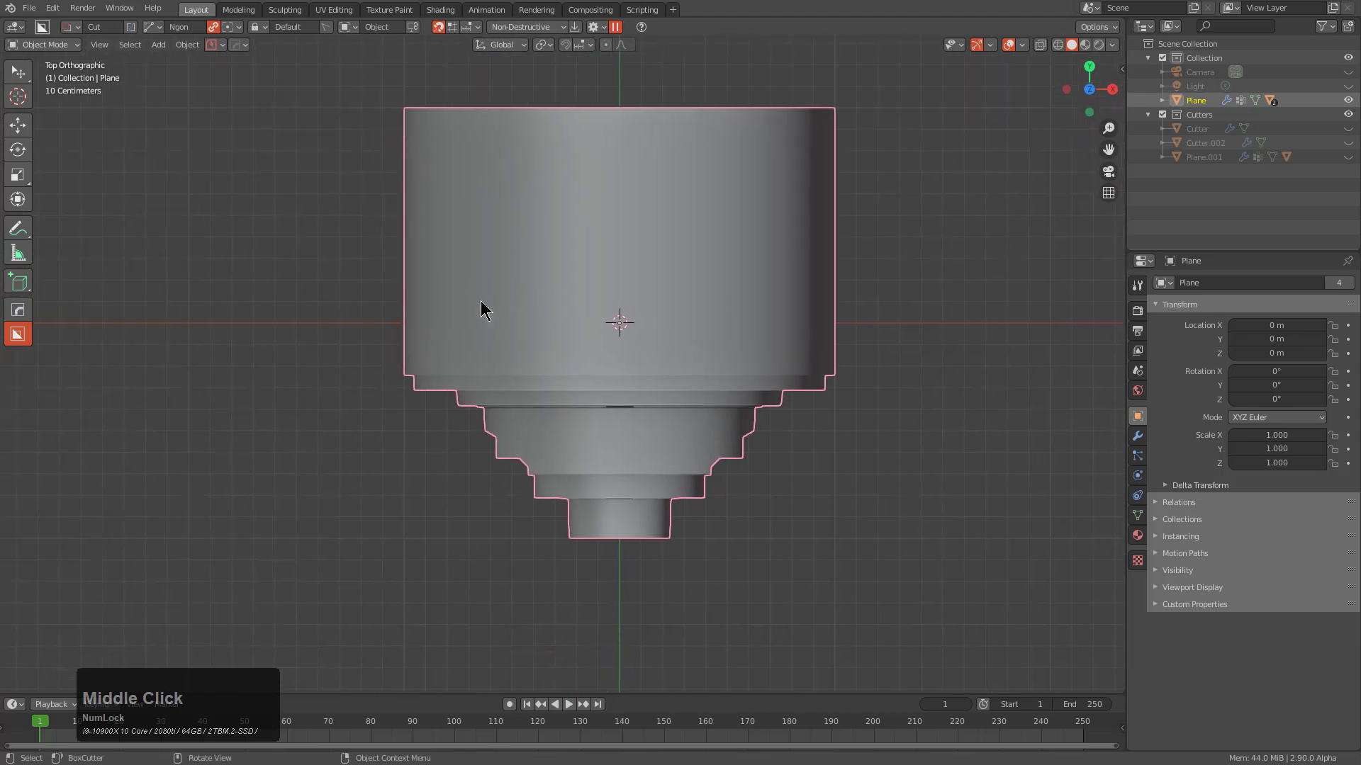
{"action": "key", "text": "d"}
{"action": "left_click", "coordinate": [407, 353]}
{"action": "left_click", "coordinate": [380, 318]}
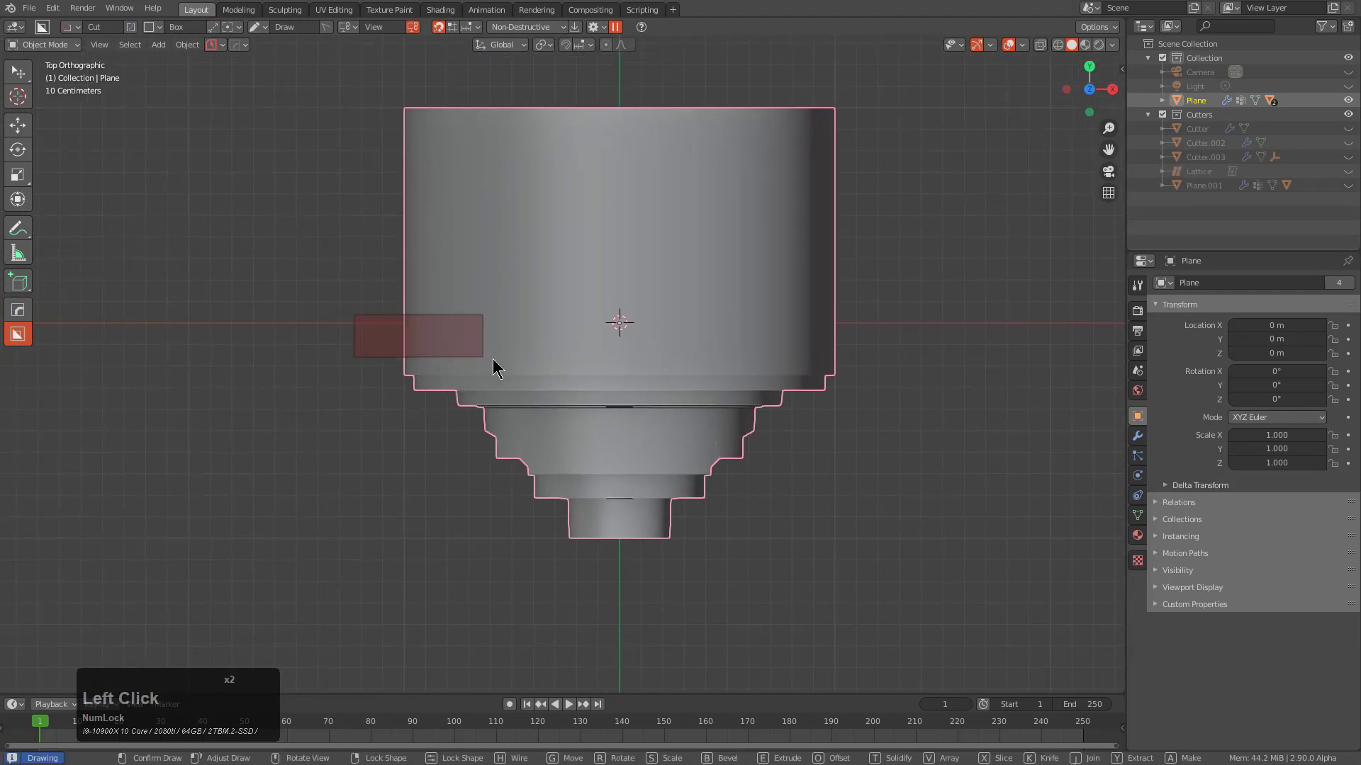
{"action": "left_click_drag", "start_coordinate": [525, 360], "coordinate": [527, 360]}
{"action": "middle_click_drag", "start_coordinate": [552, 375], "coordinate": [581, 334]}
{"action": "left_click", "coordinate": [611, 334]}
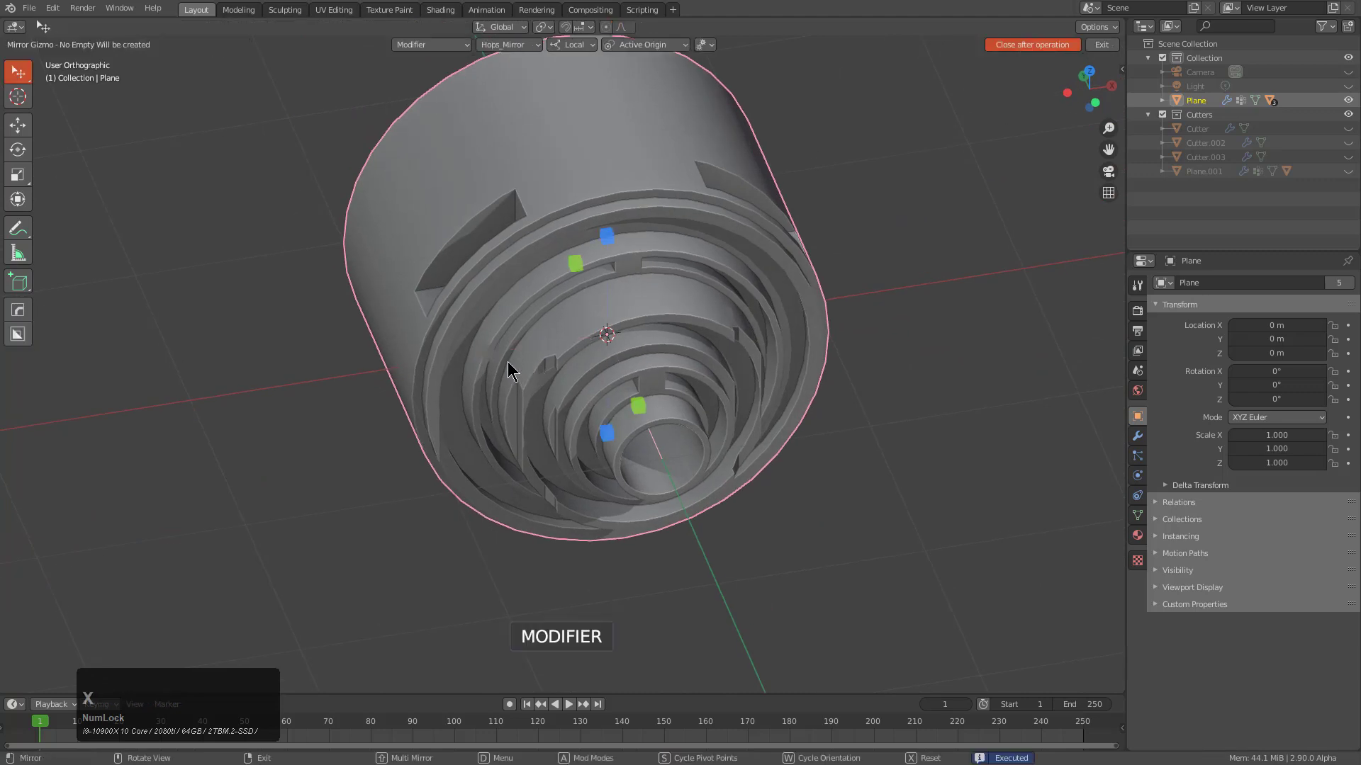
From the left view, cut a two-level stepped Ngon notch into the large cylinder's upper edge, and open the BoxCutter snapping options
{"action": "middle_click_drag", "start_coordinate": [508, 362], "coordinate": [607, 232]}
{"action": "scroll", "coordinate": [668, 397], "scroll_direction": "up", "scroll_amount": 3}
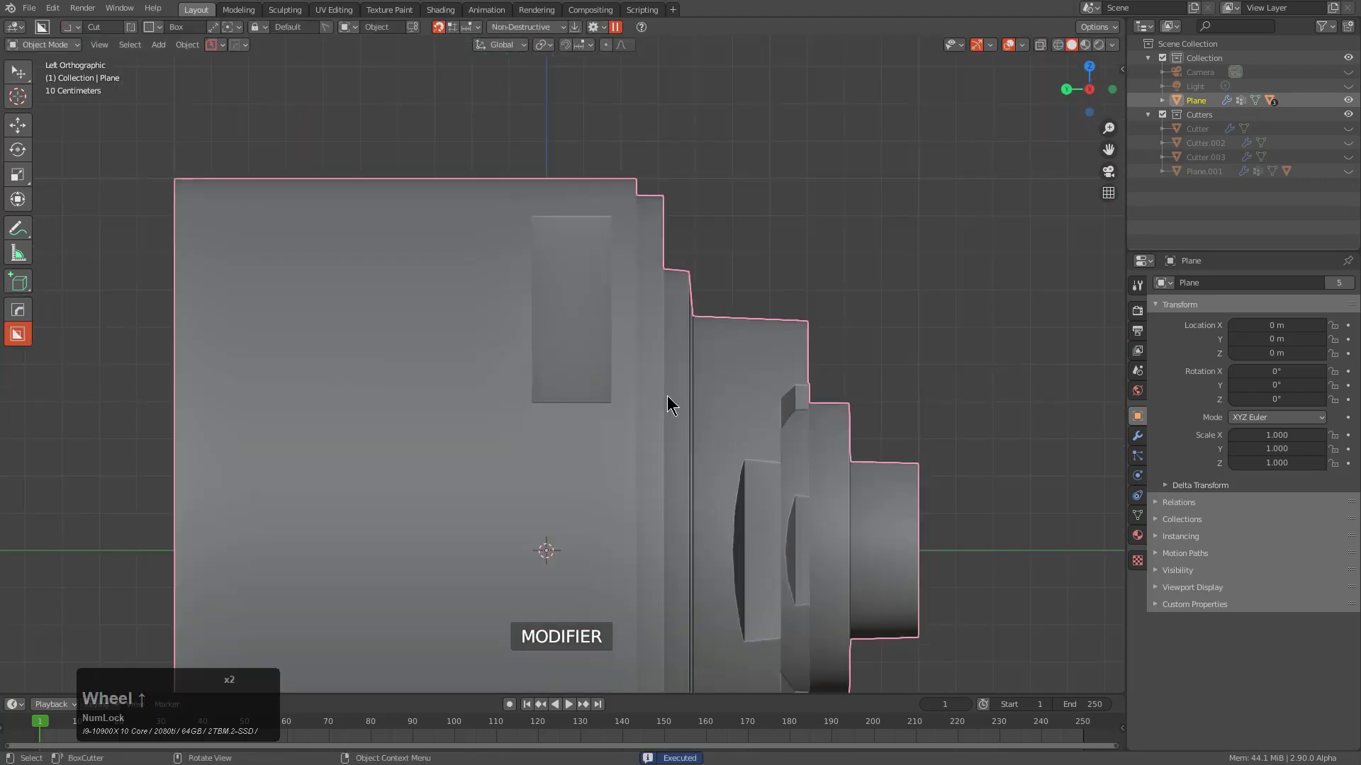
{"action": "key", "text": "d"}
{"action": "left_click", "coordinate": [661, 473]}
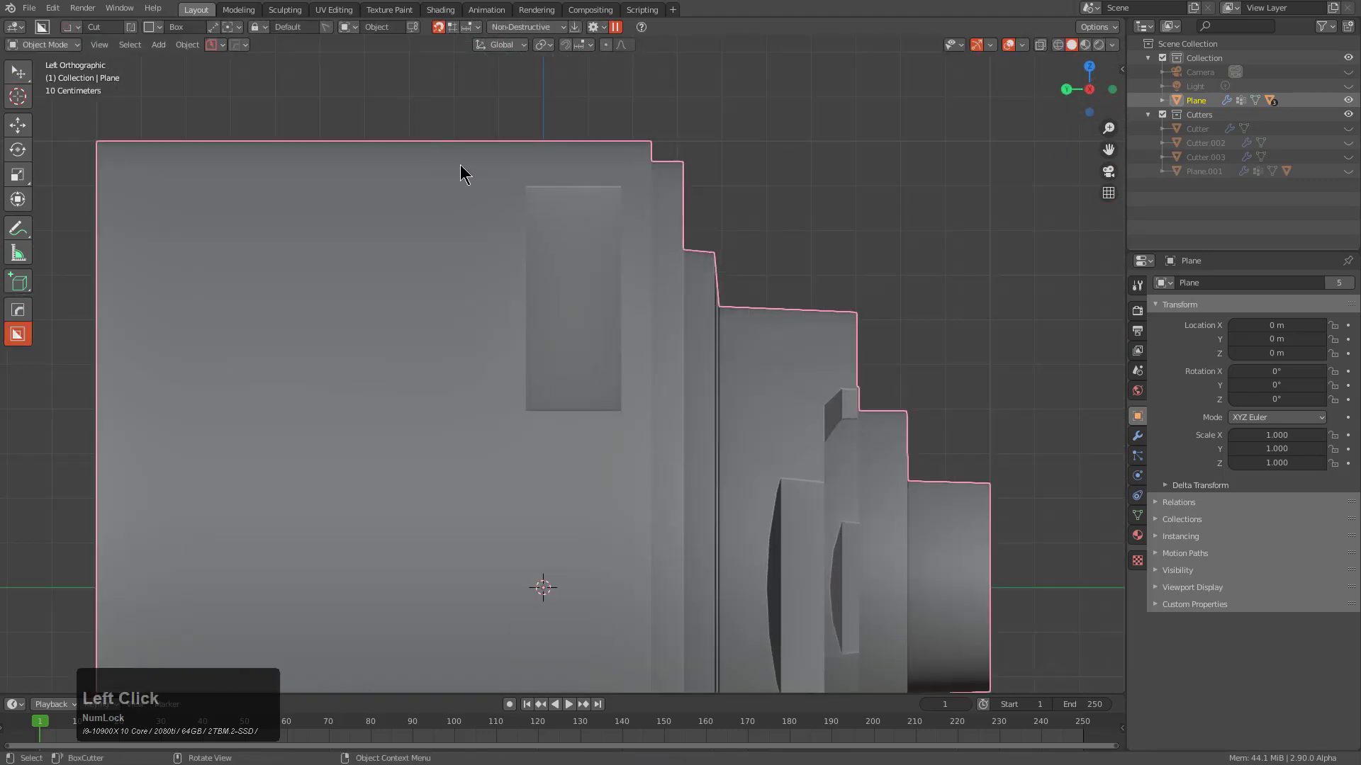
{"action": "left_click_drag", "start_coordinate": [461, 164], "coordinate": [477, 172]}
{"action": "key", "text": "d"}
{"action": "left_click", "coordinate": [487, 252]}
{"action": "left_click", "coordinate": [398, 110], "text": "ctrl"}
{"action": "left_click", "coordinate": [446, 158]}
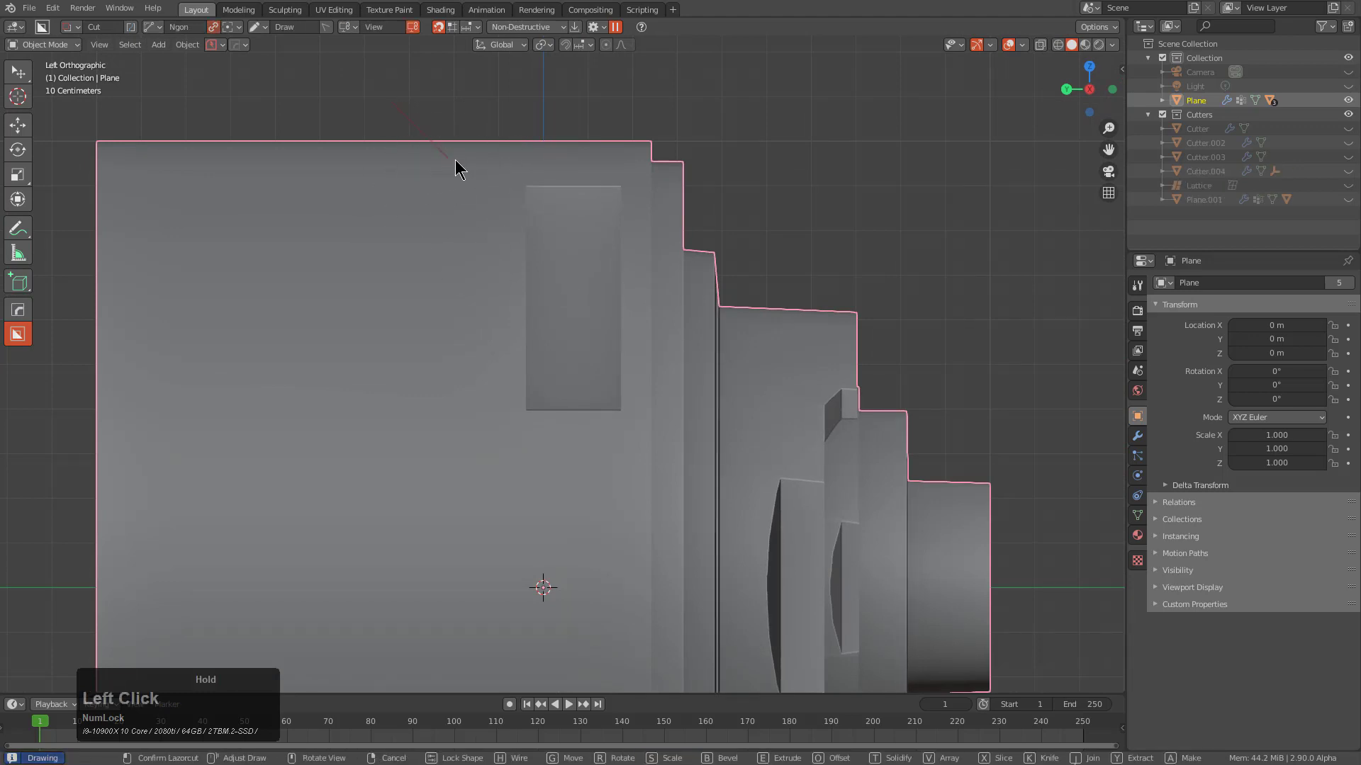
{"action": "left_click", "coordinate": [549, 157]}
{"action": "left_click", "coordinate": [565, 171]}
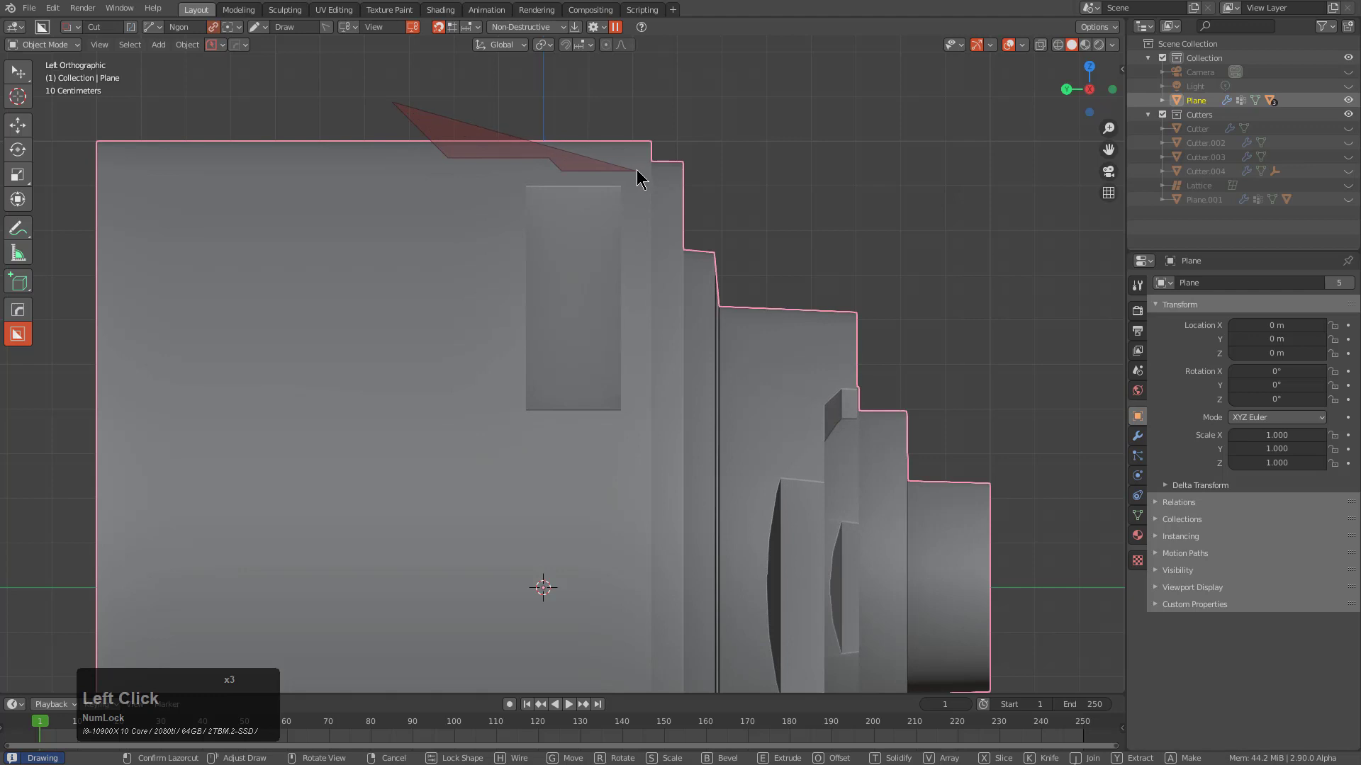
{"action": "left_click", "coordinate": [637, 171]}
{"action": "double_click", "coordinate": [629, 109]}
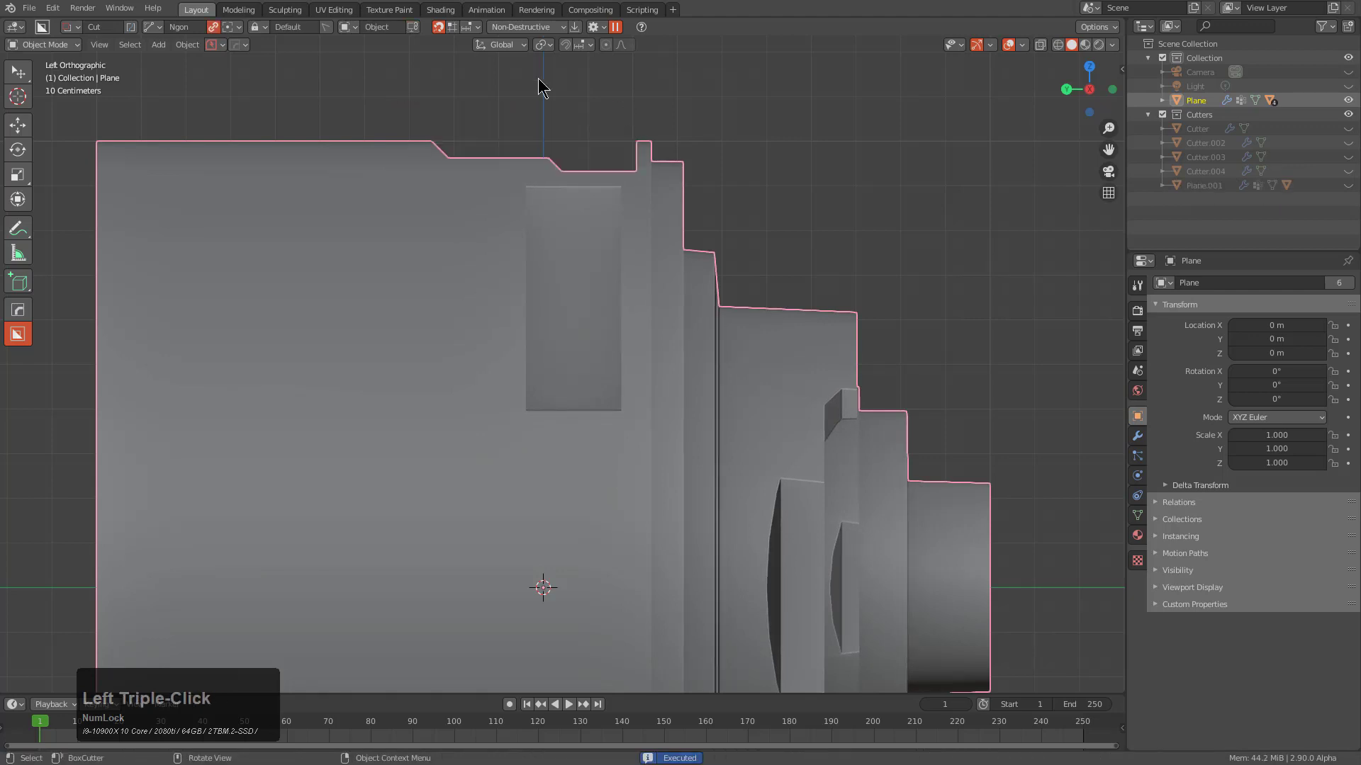
{"action": "left_click", "coordinate": [471, 28]}
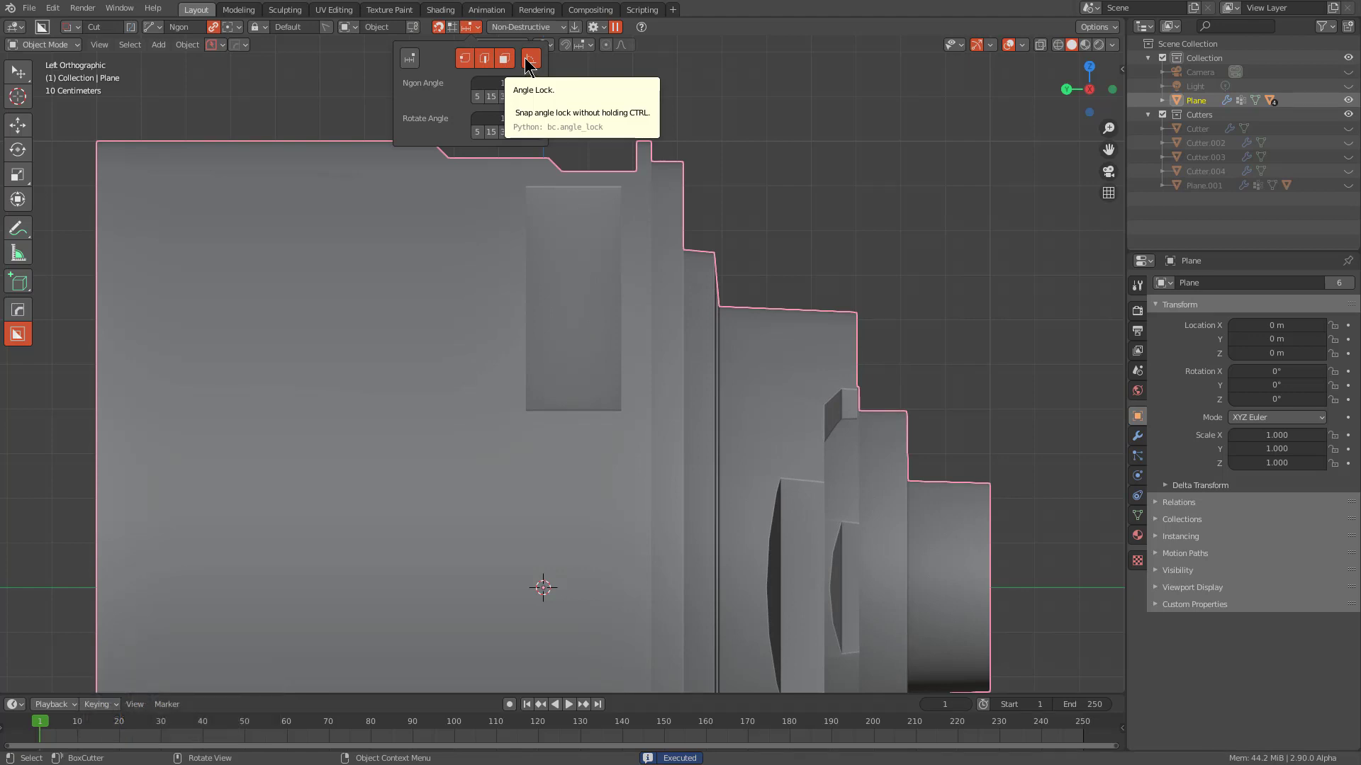
Mirror the body's cuts across the Z axis with the Hard Ops mirror gizmo
{"action": "scroll", "coordinate": [711, 297], "scroll_direction": "down", "scroll_amount": 4}
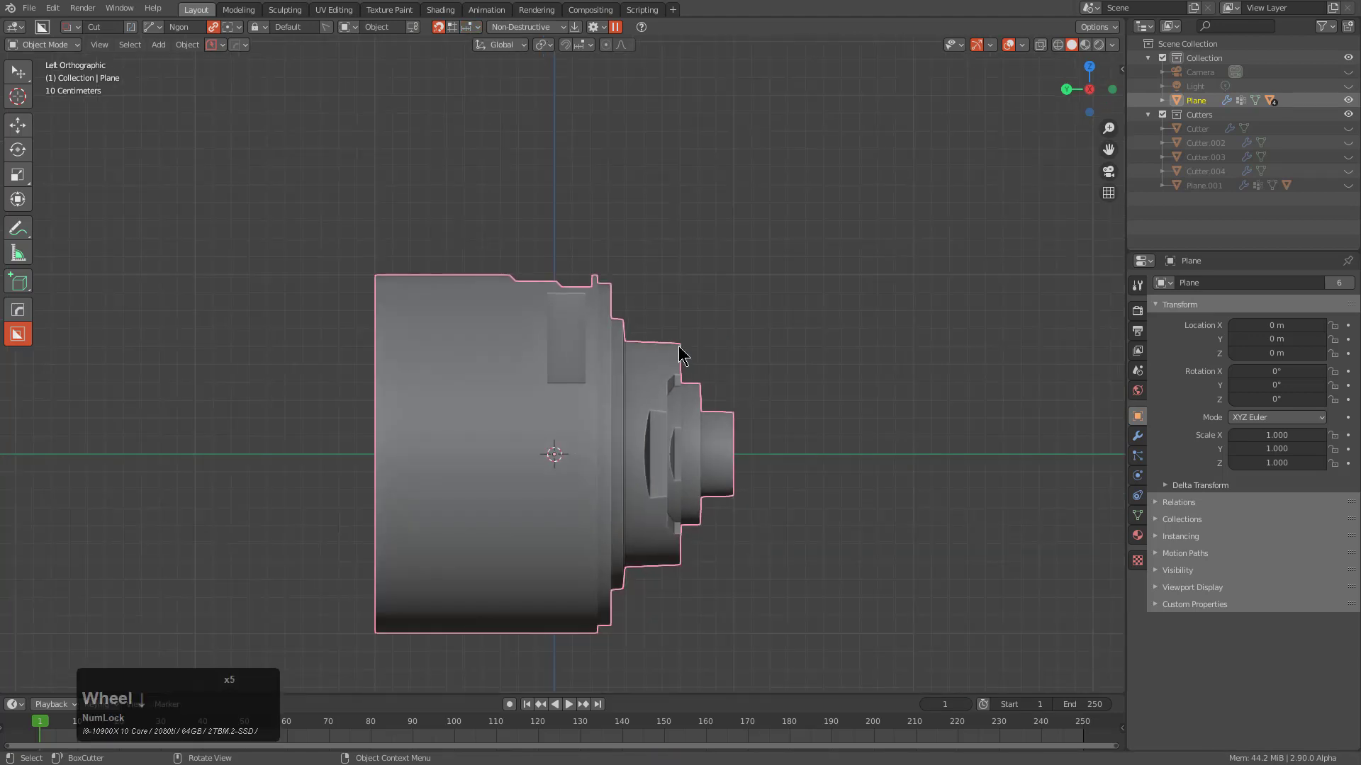
{"action": "scroll", "coordinate": [659, 324], "scroll_direction": "up", "scroll_amount": 2}
{"action": "middle_click_drag", "start_coordinate": [680, 331], "coordinate": [593, 406]}
{"action": "scroll", "coordinate": [641, 364], "scroll_direction": "down", "scroll_amount": 1}
{"action": "key", "text": "alt+x"}
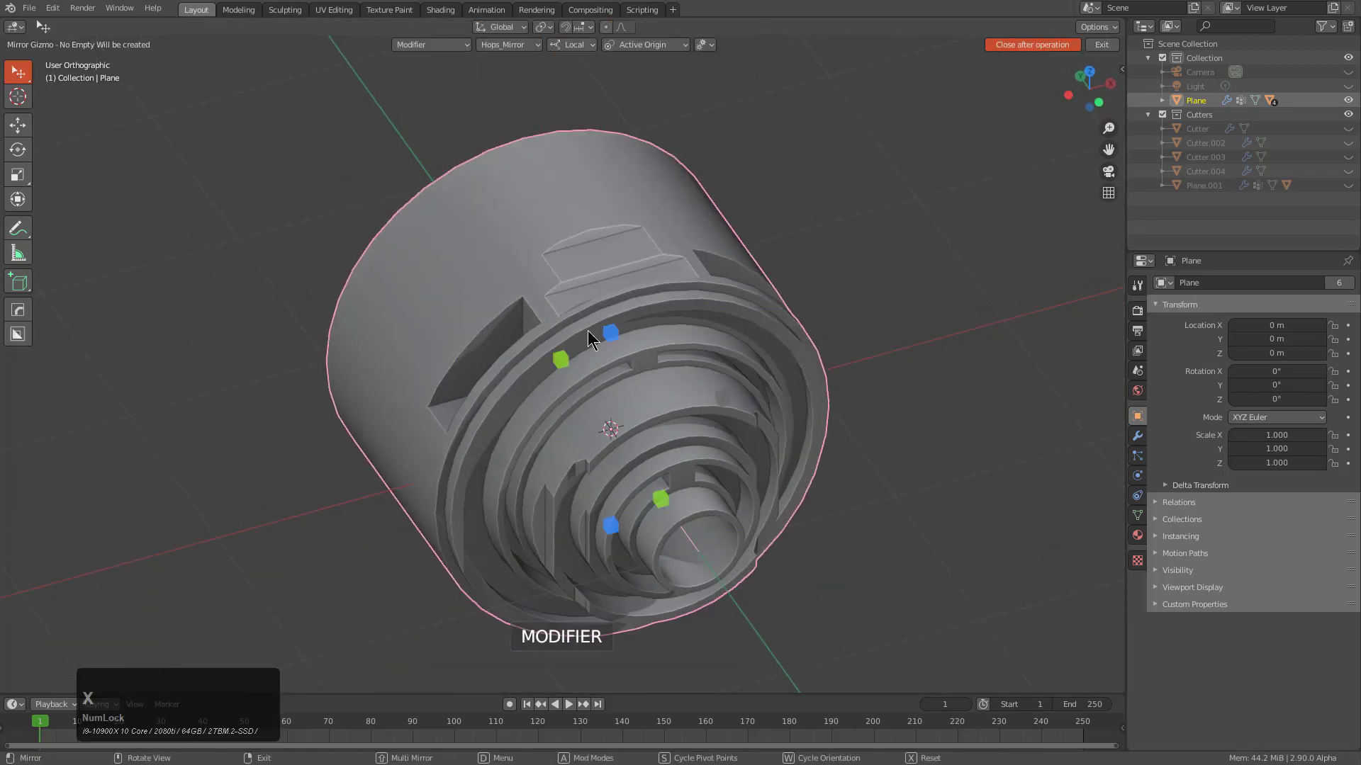
{"action": "left_click", "coordinate": [604, 336]}
In the front view, draw a stepped Ngon over the side of the large cylinder and extrude it along the body to cut the side
{"action": "middle_click_drag", "start_coordinate": [601, 356], "coordinate": [527, 401]}
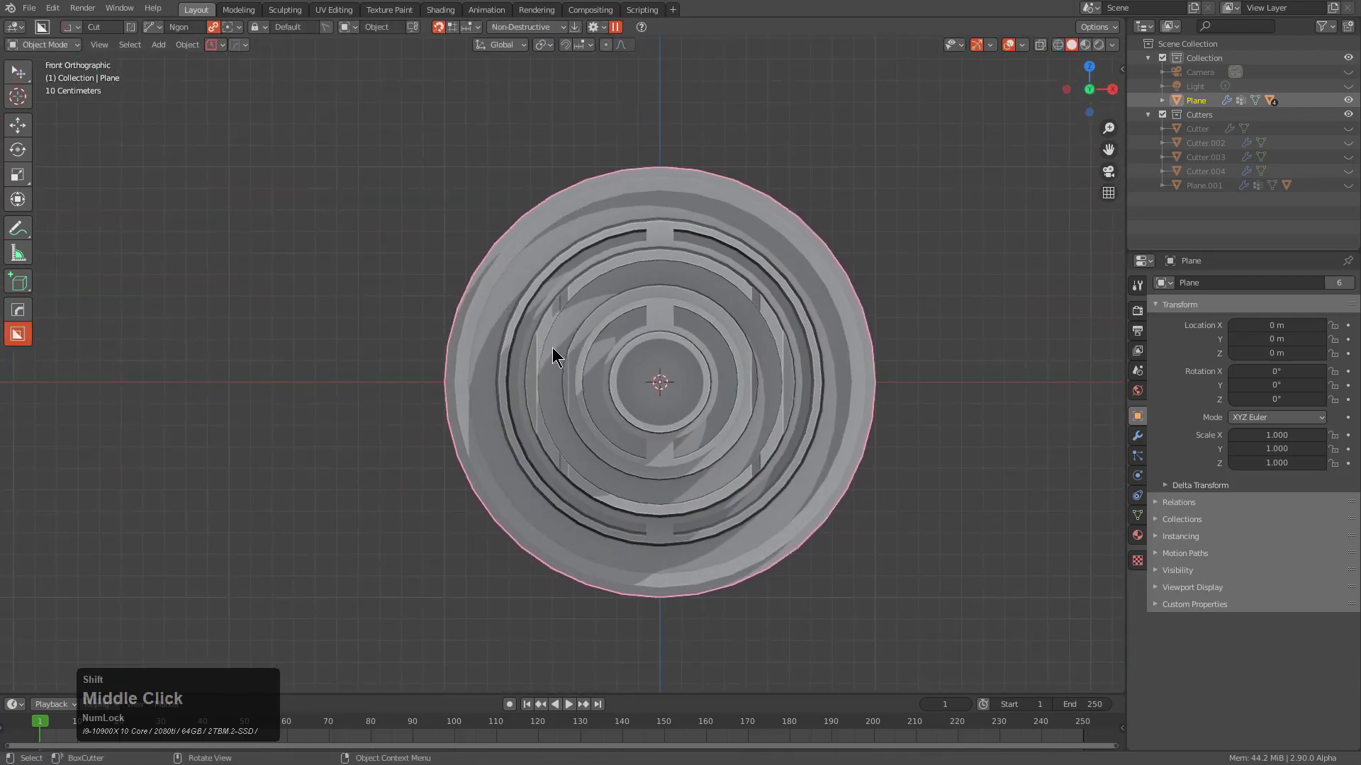
{"action": "scroll", "coordinate": [491, 134], "scroll_direction": "up", "scroll_amount": 2}
{"action": "left_click_drag", "start_coordinate": [490, 136], "coordinate": [491, 241]}
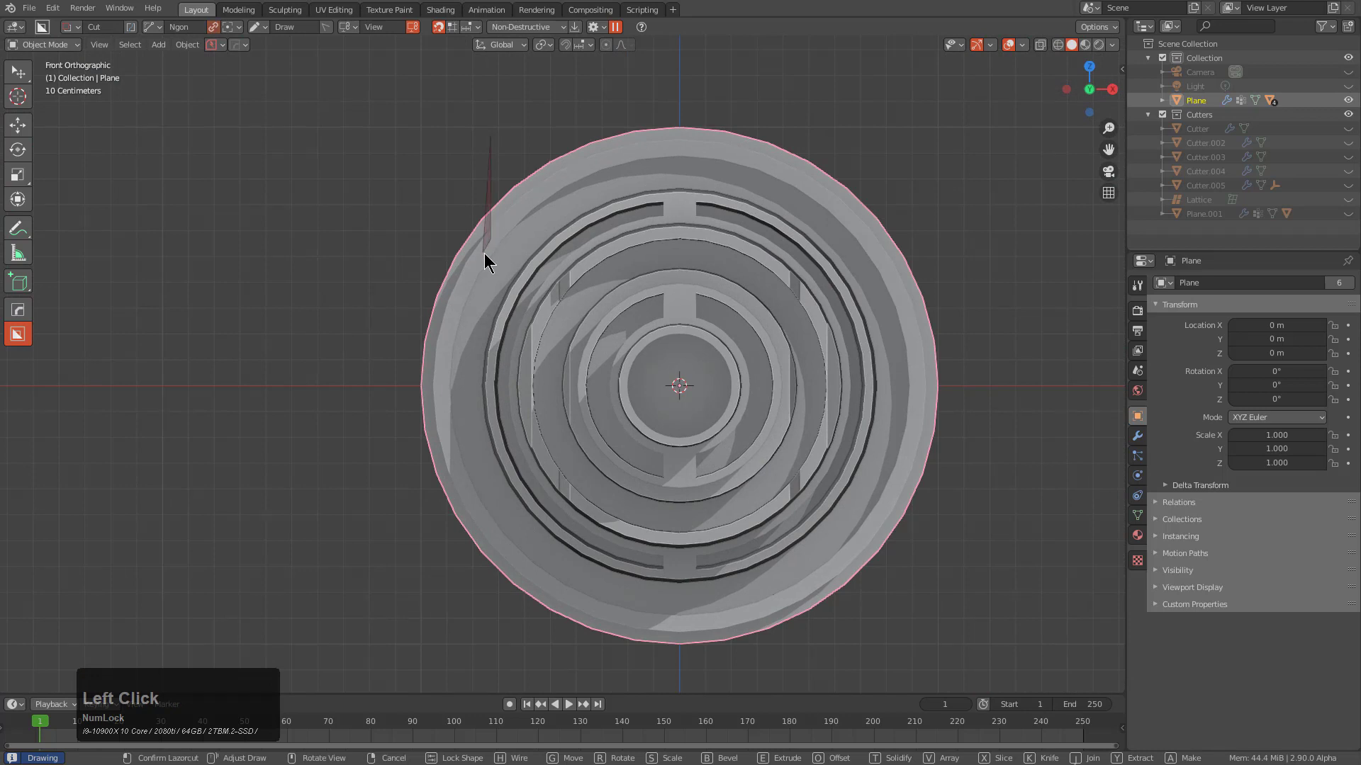
{"action": "left_click", "coordinate": [483, 253]}
{"action": "left_click", "coordinate": [482, 305]}
{"action": "left_click", "coordinate": [490, 309]}
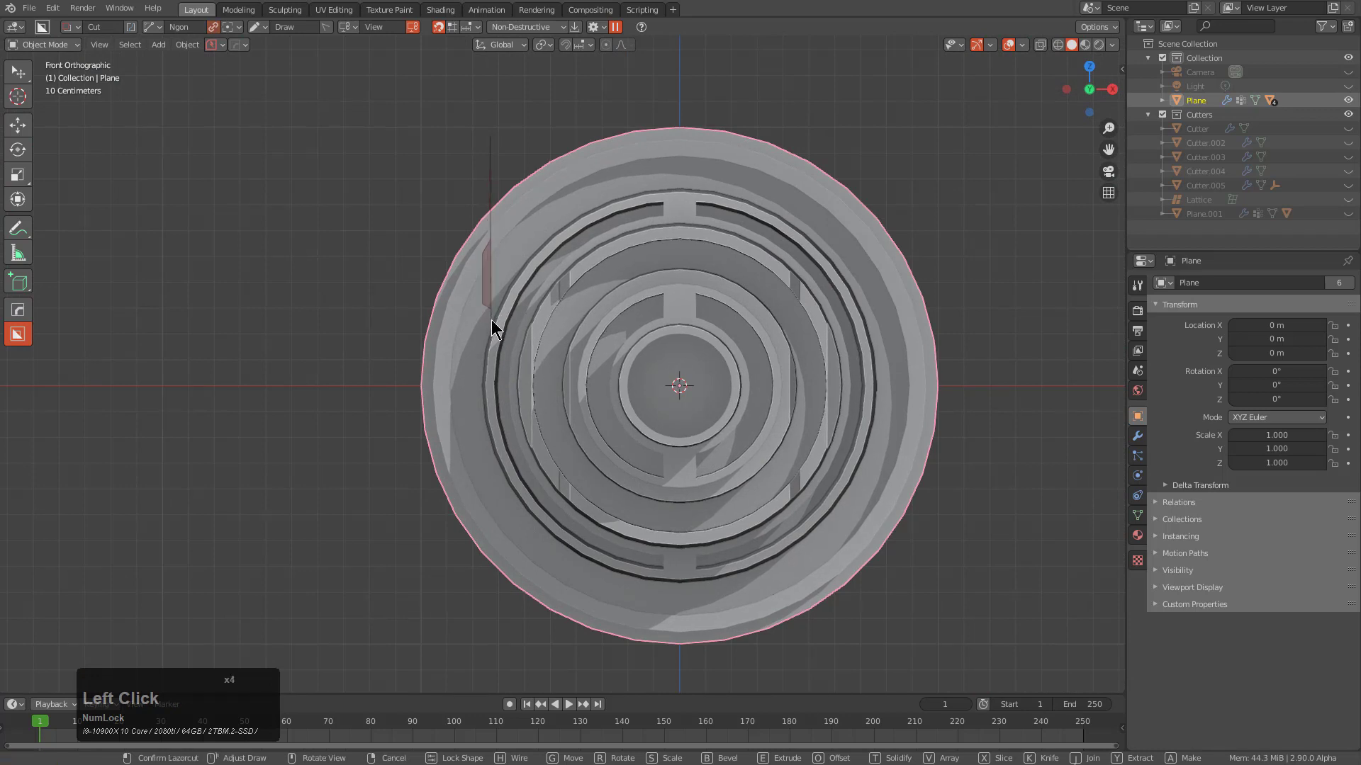
{"action": "left_click", "coordinate": [473, 339]}
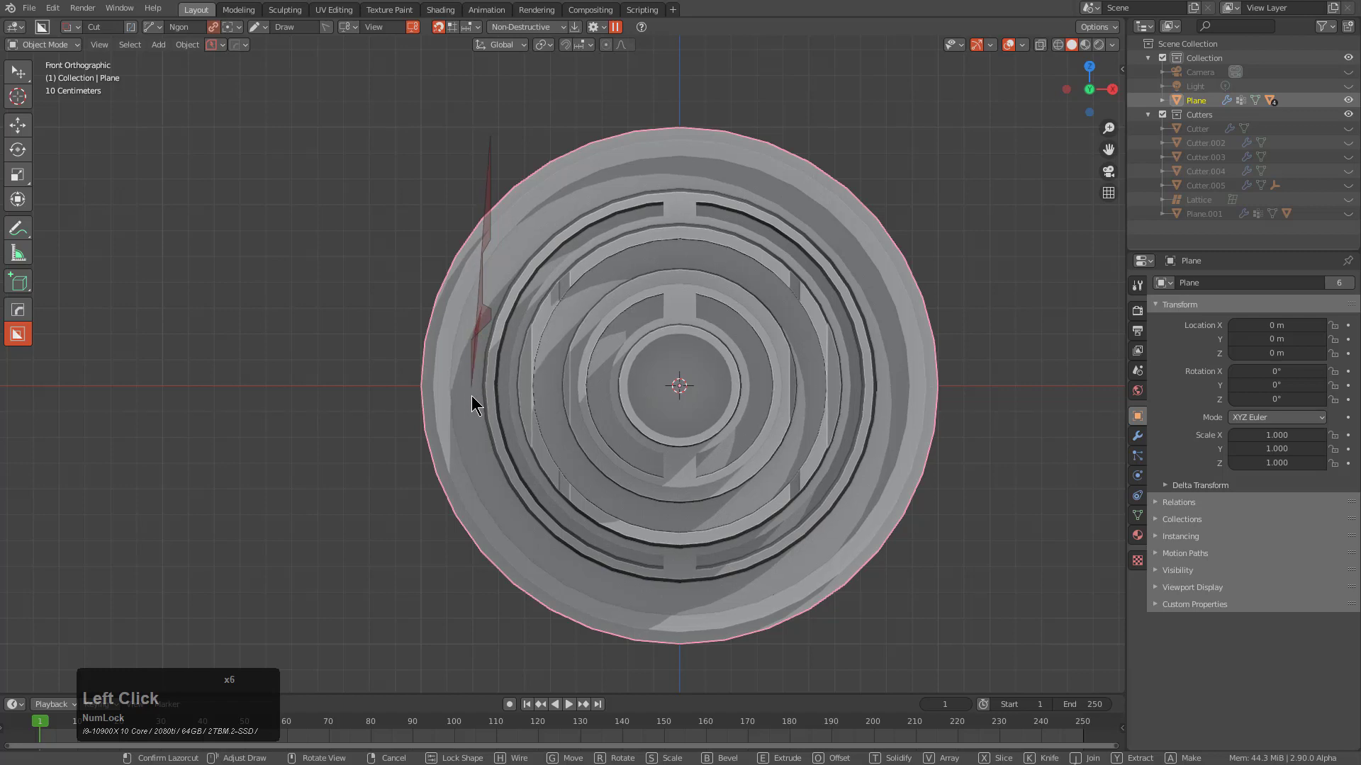
{"action": "left_click", "coordinate": [398, 404]}
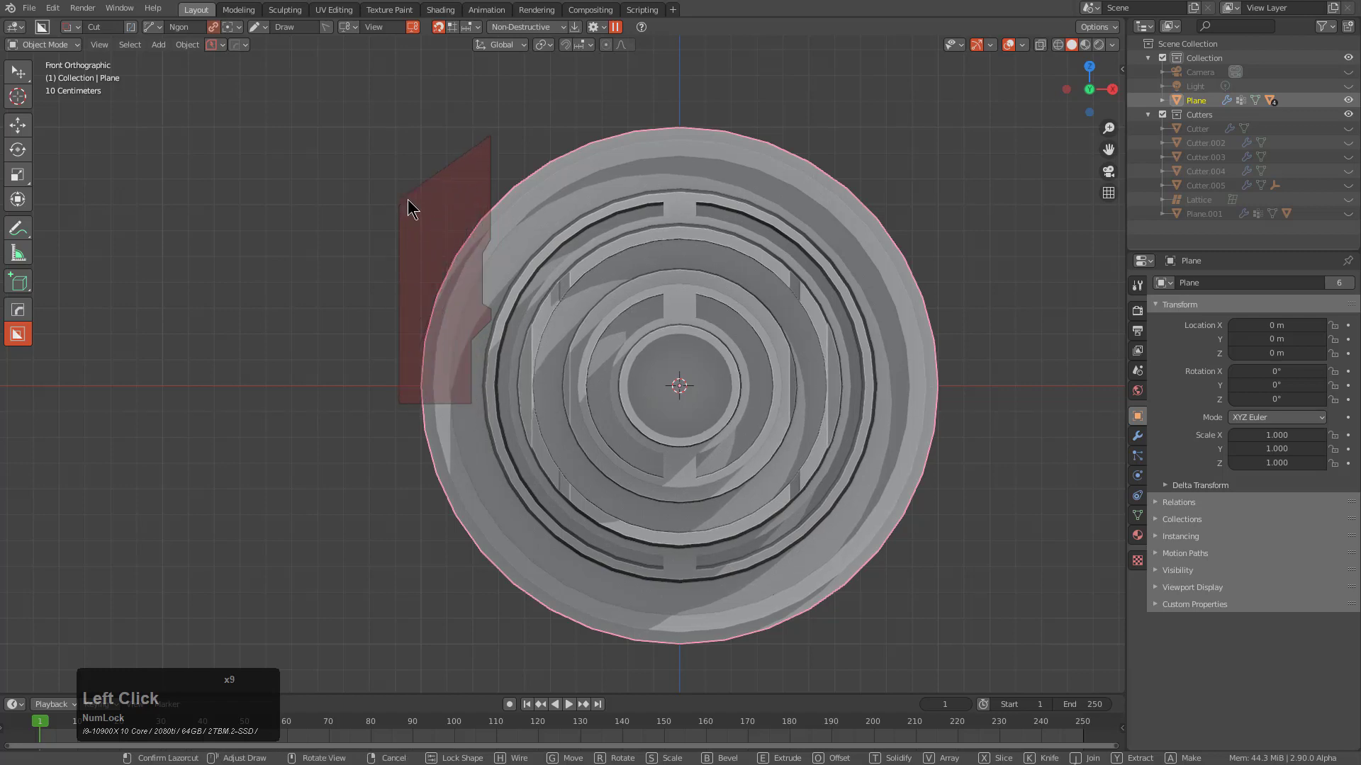
{"action": "middle_click", "coordinate": [407, 198]}
{"action": "middle_click_drag", "start_coordinate": [412, 219], "coordinate": [515, 287]}
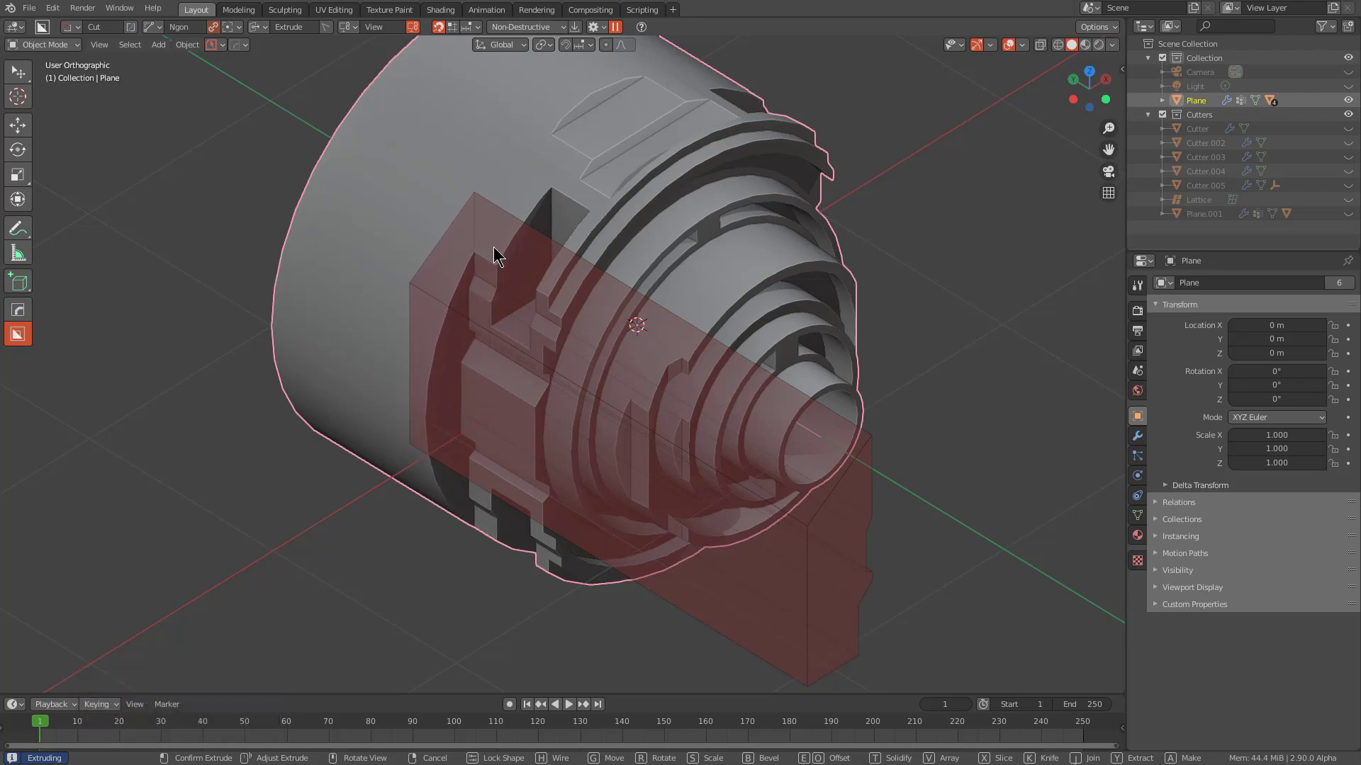
{"action": "left_click", "coordinate": [604, 365]}
Cut a rectangular BoxCutter box into the raised block between the stepped notches on the large cylinder's side, adjusting it with Offset
{"action": "middle_click_drag", "start_coordinate": [604, 365], "coordinate": [577, 376]}
{"action": "scroll", "coordinate": [562, 343], "scroll_direction": "up", "scroll_amount": 2}
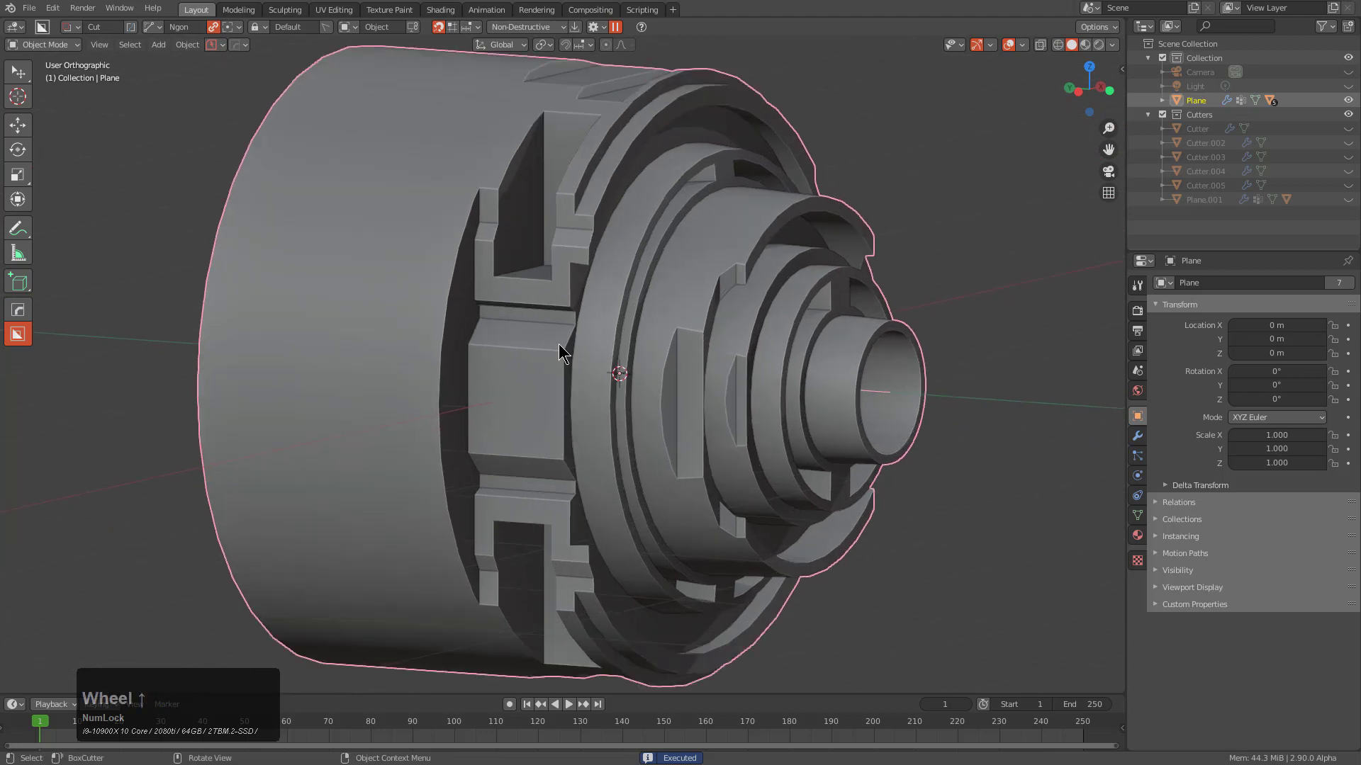
{"action": "key", "text": "d"}
{"action": "left_click", "coordinate": [479, 394]}
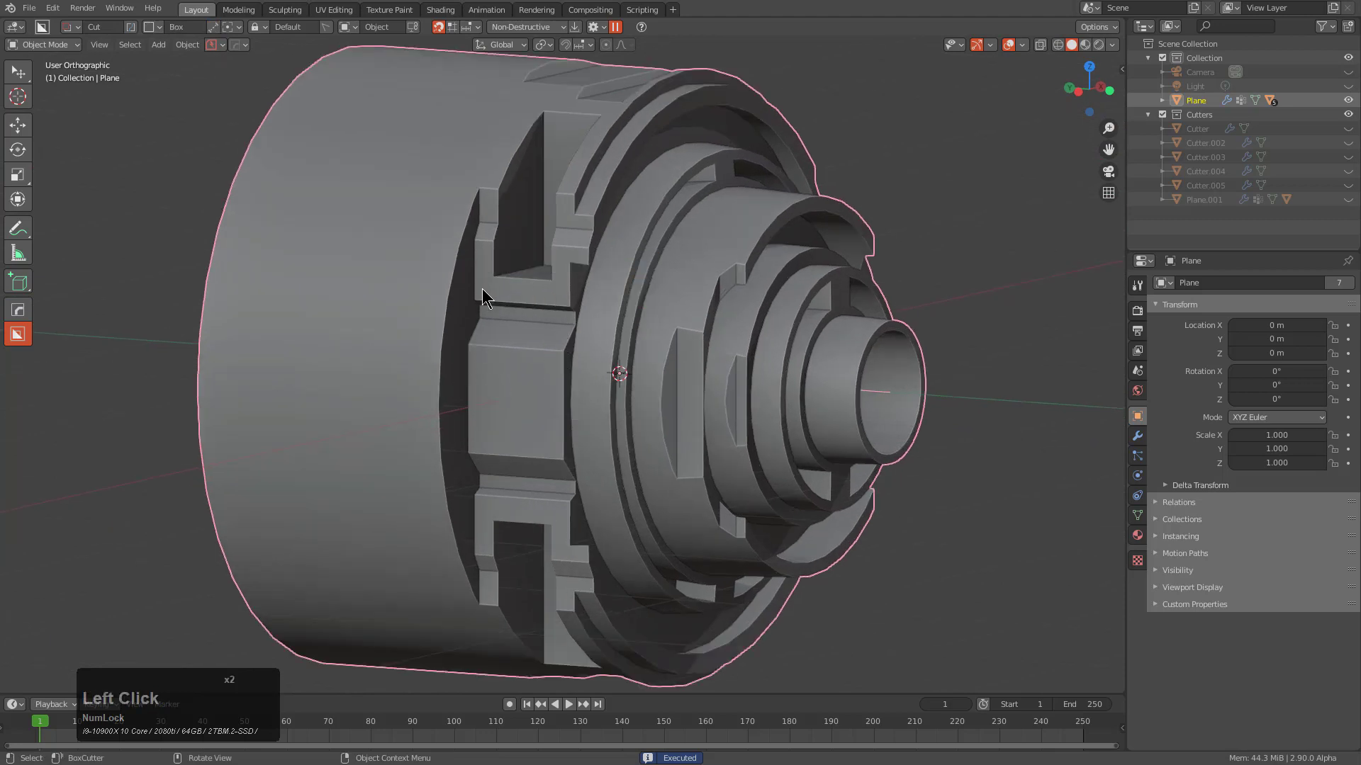
{"action": "left_click_drag", "start_coordinate": [482, 287], "coordinate": [567, 508]}
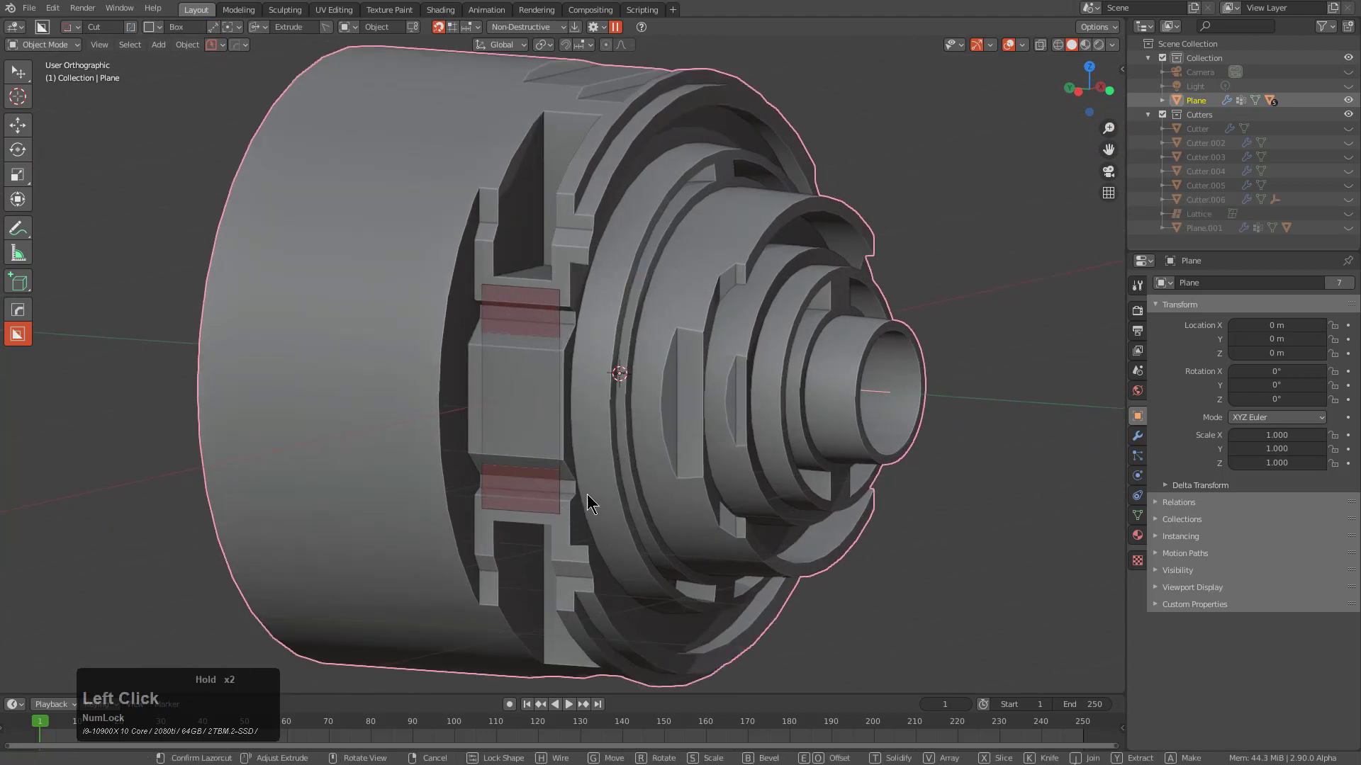
{"action": "key", "text": "e"}
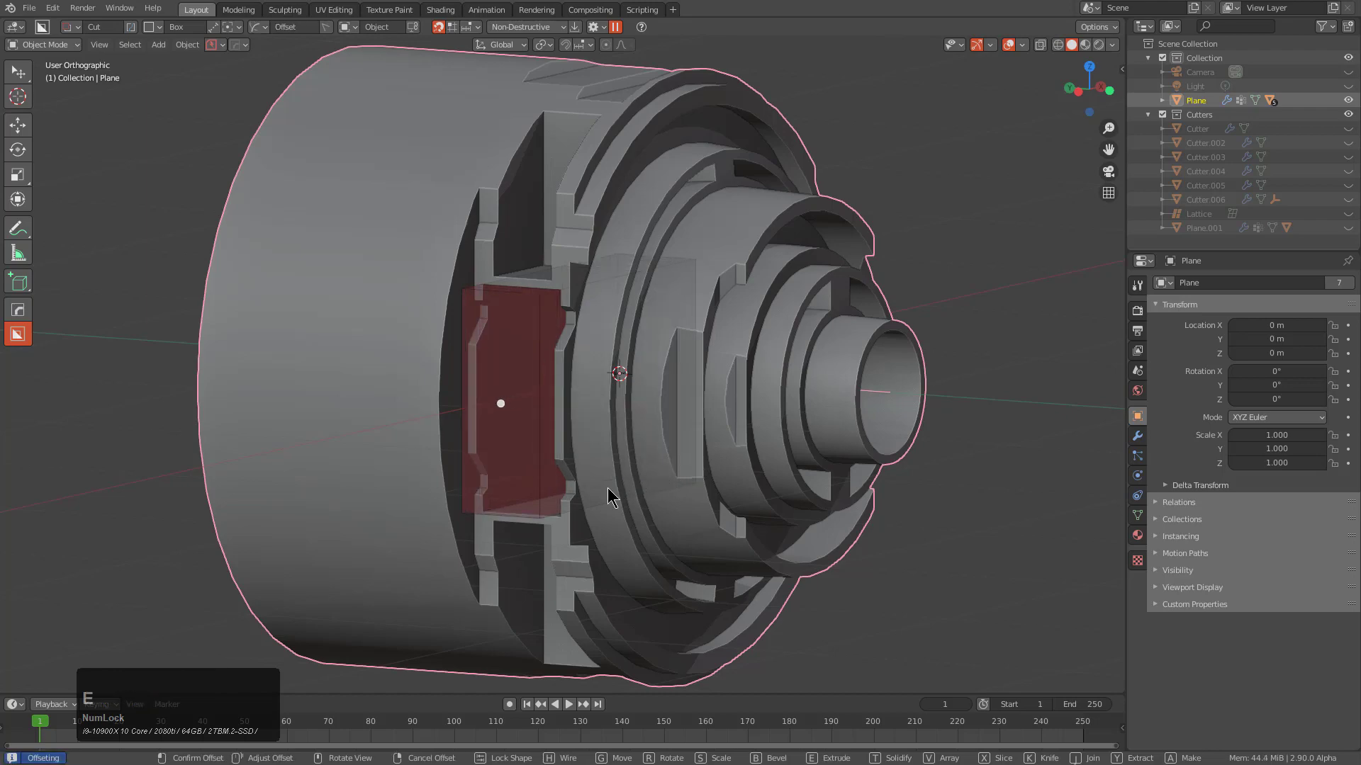
{"action": "left_click", "coordinate": [547, 495]}
Cycle through the body's boolean cutters with Hard Ops Bool Scroll to examine which cutter makes each cut
{"action": "middle_click_drag", "start_coordinate": [677, 428], "coordinate": [562, 418]}
{"action": "scroll", "coordinate": [659, 322], "scroll_direction": "down", "scroll_amount": 2}
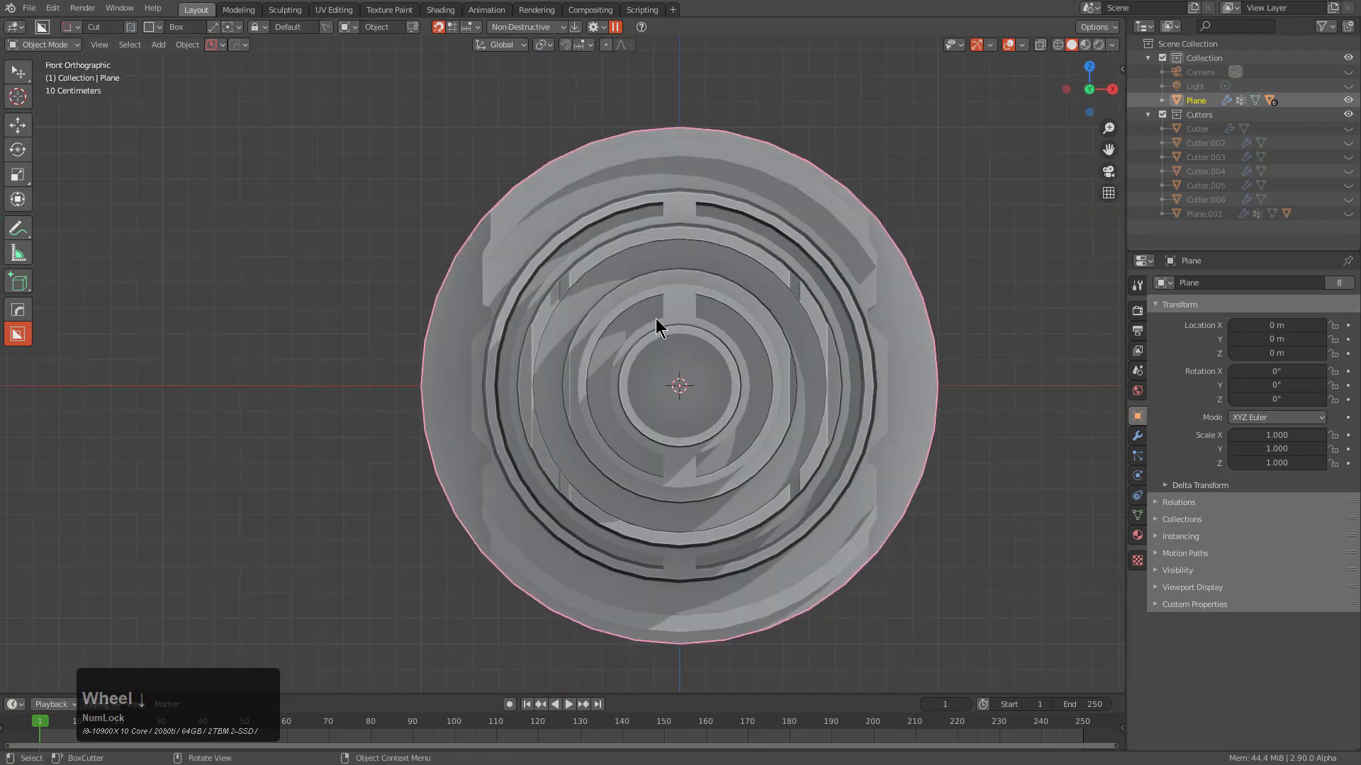
{"action": "middle_click_drag", "start_coordinate": [659, 322], "coordinate": [656, 296]}
{"action": "key", "text": "q"}
{"action": "left_click", "coordinate": [623, 307]}
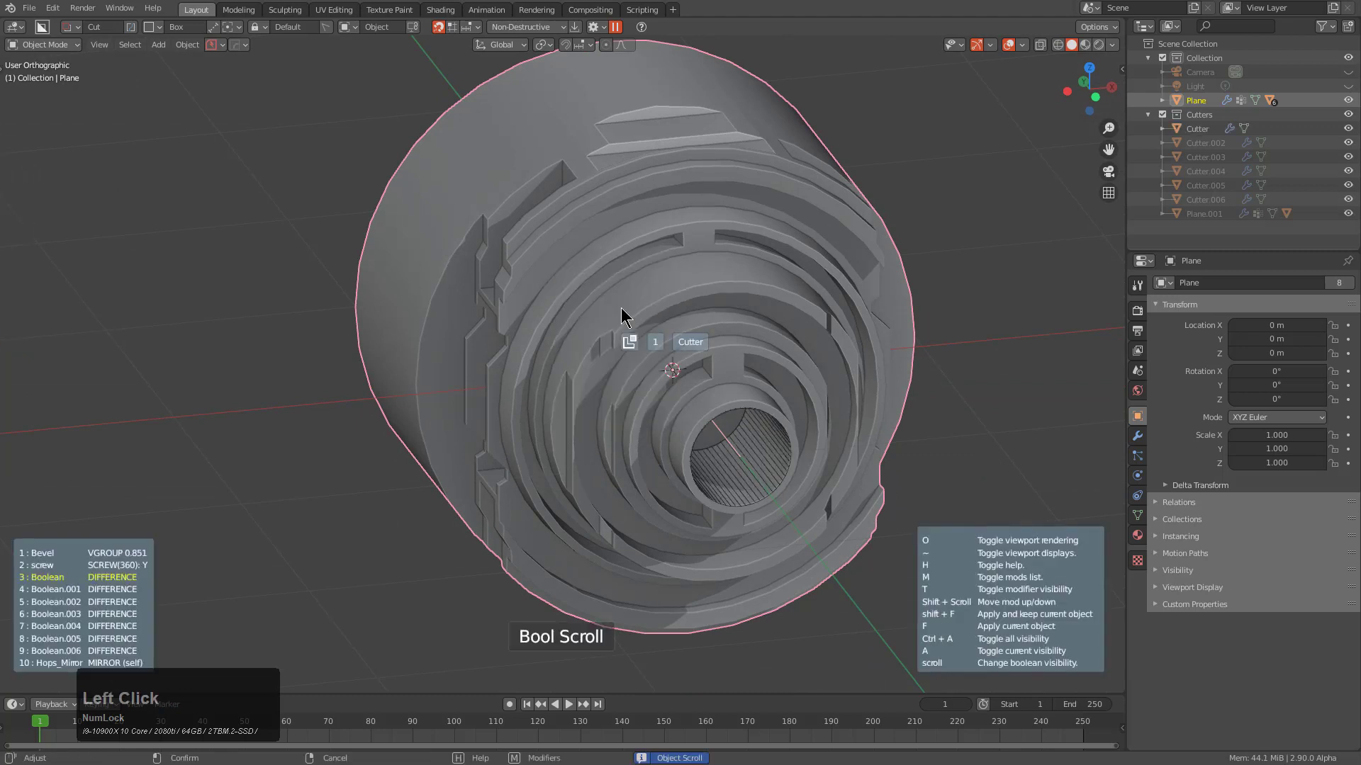
{"action": "scroll", "coordinate": [621, 307], "scroll_direction": "down", "scroll_amount": 5}
{"action": "scroll", "coordinate": [620, 308], "scroll_direction": "up", "scroll_amount": 3}
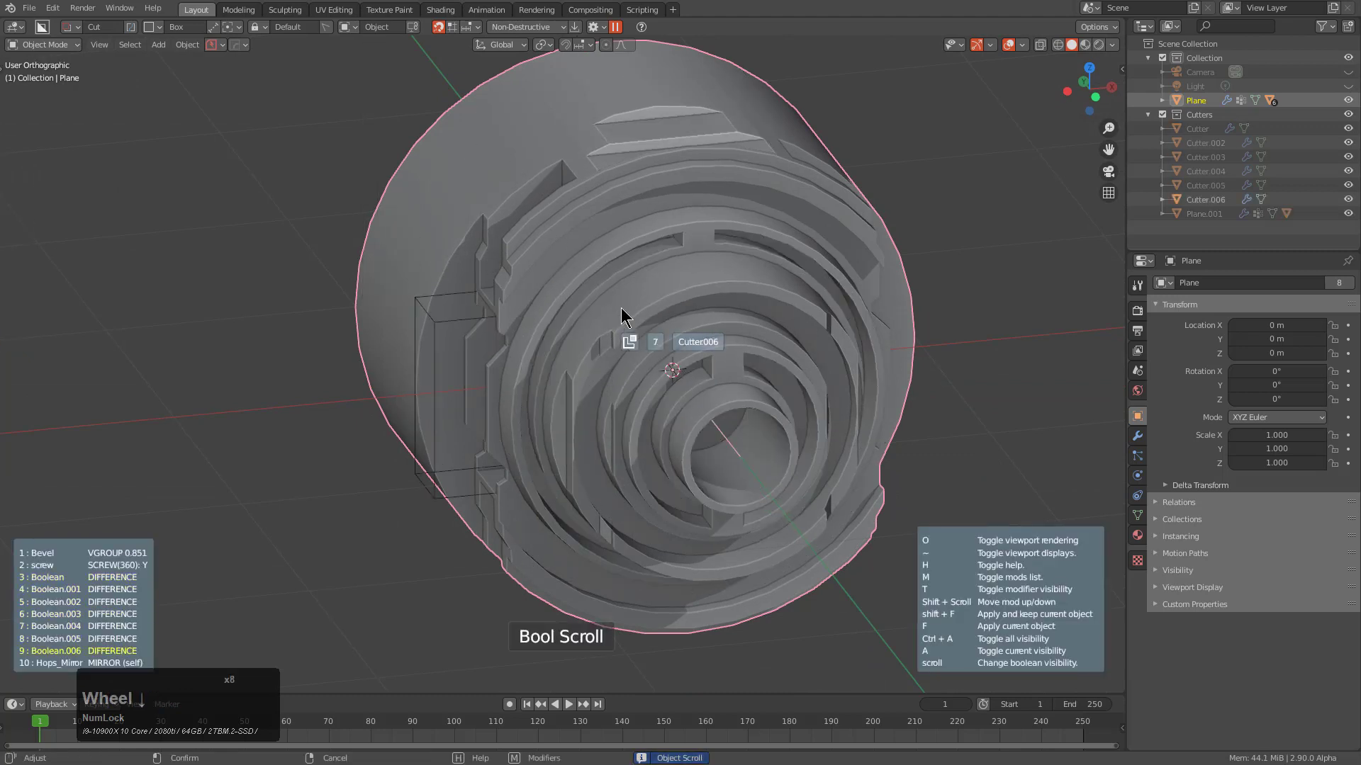
{"action": "scroll", "coordinate": [621, 308], "scroll_direction": "down", "scroll_amount": 9}
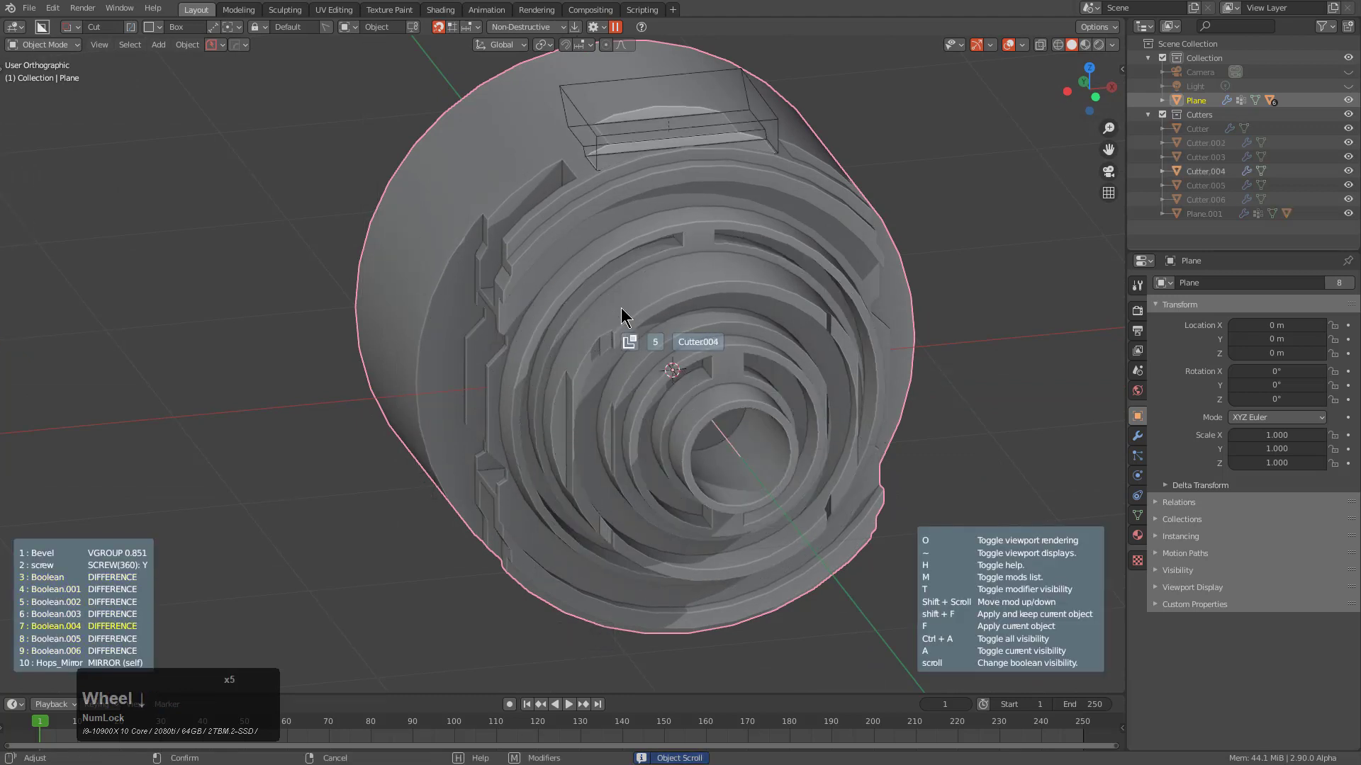
{"action": "scroll", "coordinate": [621, 308], "scroll_direction": "up", "scroll_amount": 1}
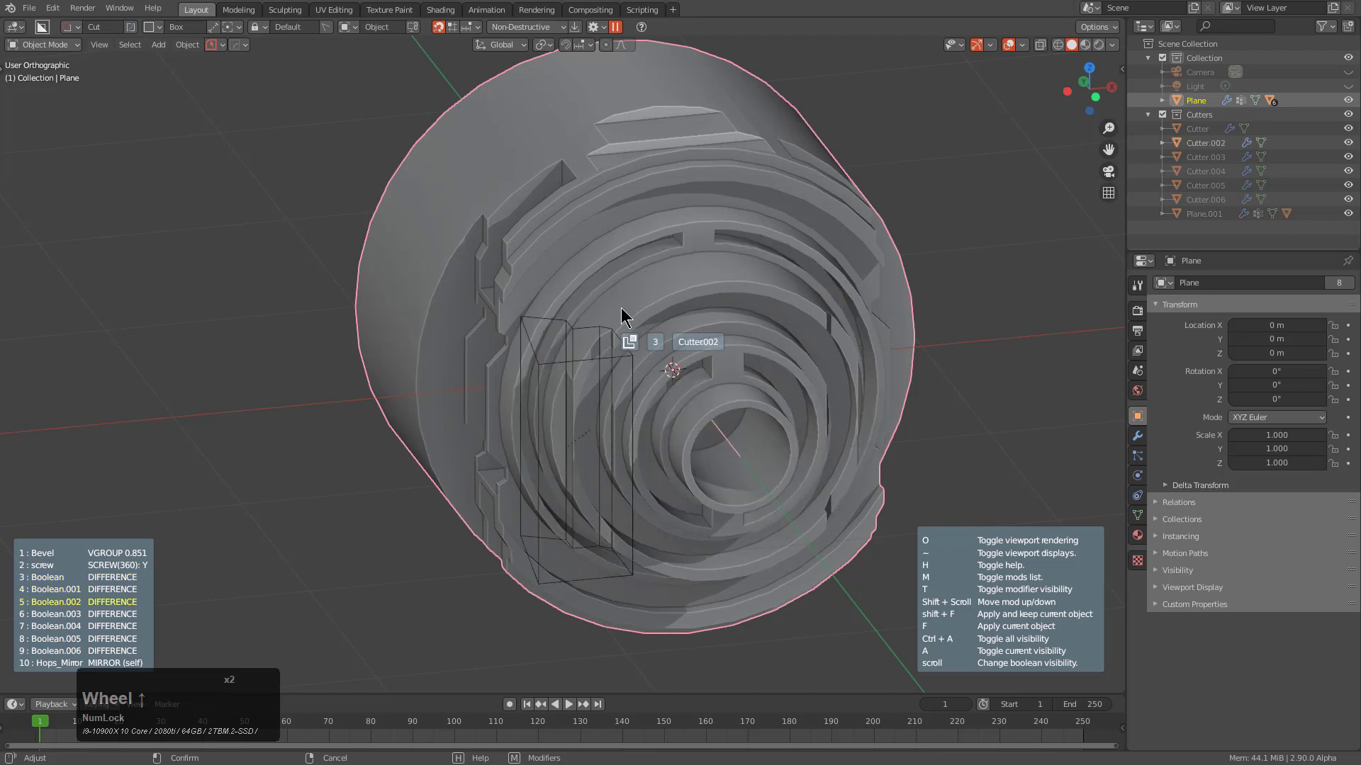
{"action": "scroll", "coordinate": [620, 308], "scroll_direction": "down", "scroll_amount": 2}
{"action": "scroll", "coordinate": [621, 308], "scroll_direction": "up", "scroll_amount": 4}
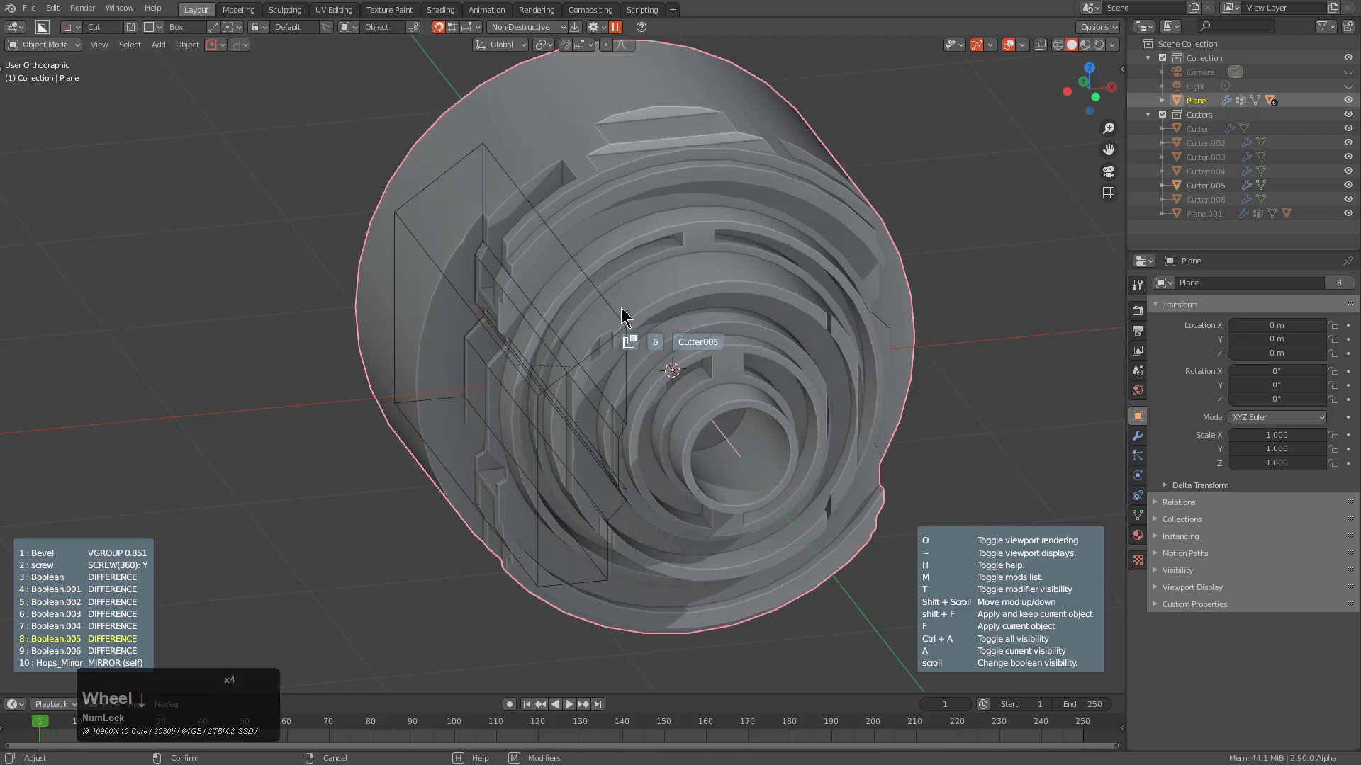
{"action": "right_click", "coordinate": [621, 308]}
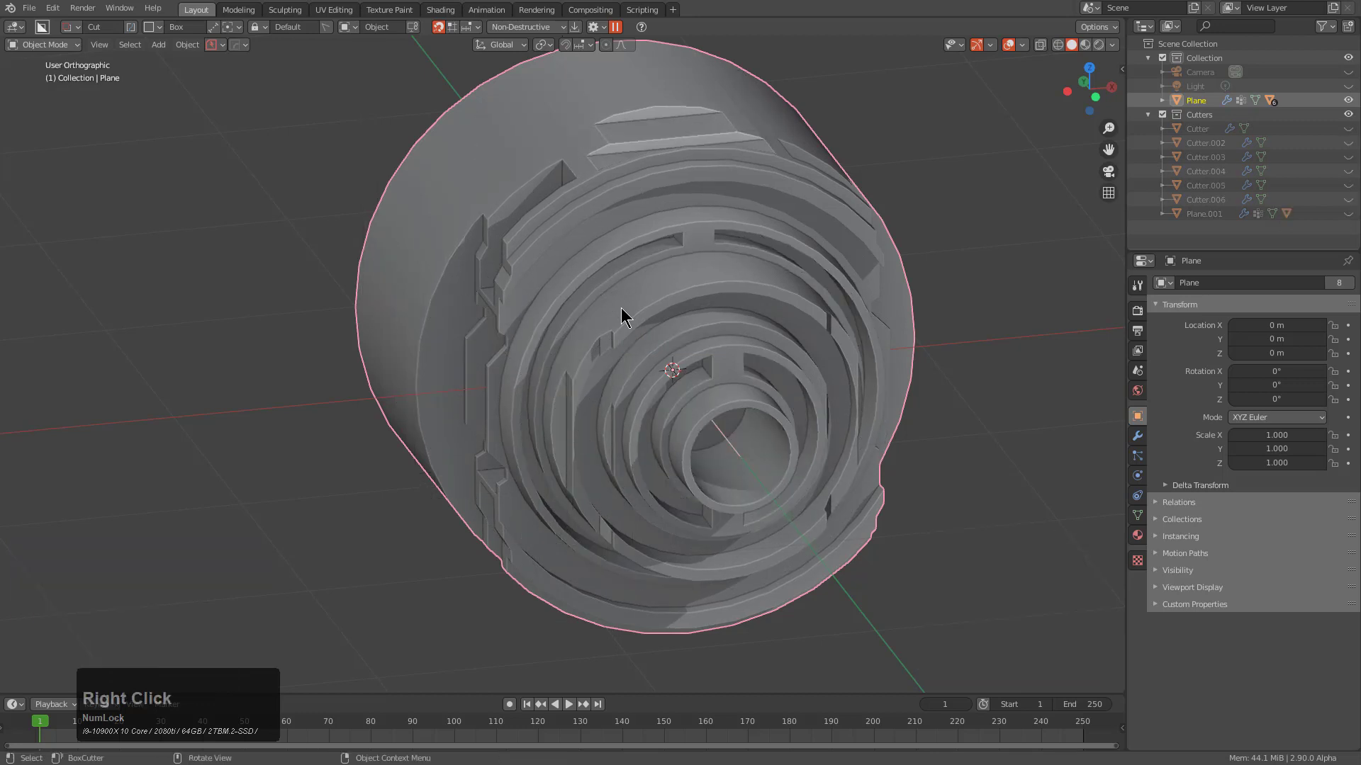
Cut a circular recess centred on the small end's bore with a BoxCutter circle, locking the shape to adjust its extent along the axis
{"action": "mouse_move", "coordinate": [622, 313]}
{"action": "middle_mouse_down"}
{"action": "mouse_move", "coordinate": [577, 283]}
{"action": "mouse_move", "coordinate": [665, 326]}
{"action": "mouse_move", "coordinate": [591, 283]}
{"action": "mouse_move", "coordinate": [605, 303]}
{"action": "middle_mouse_up"}
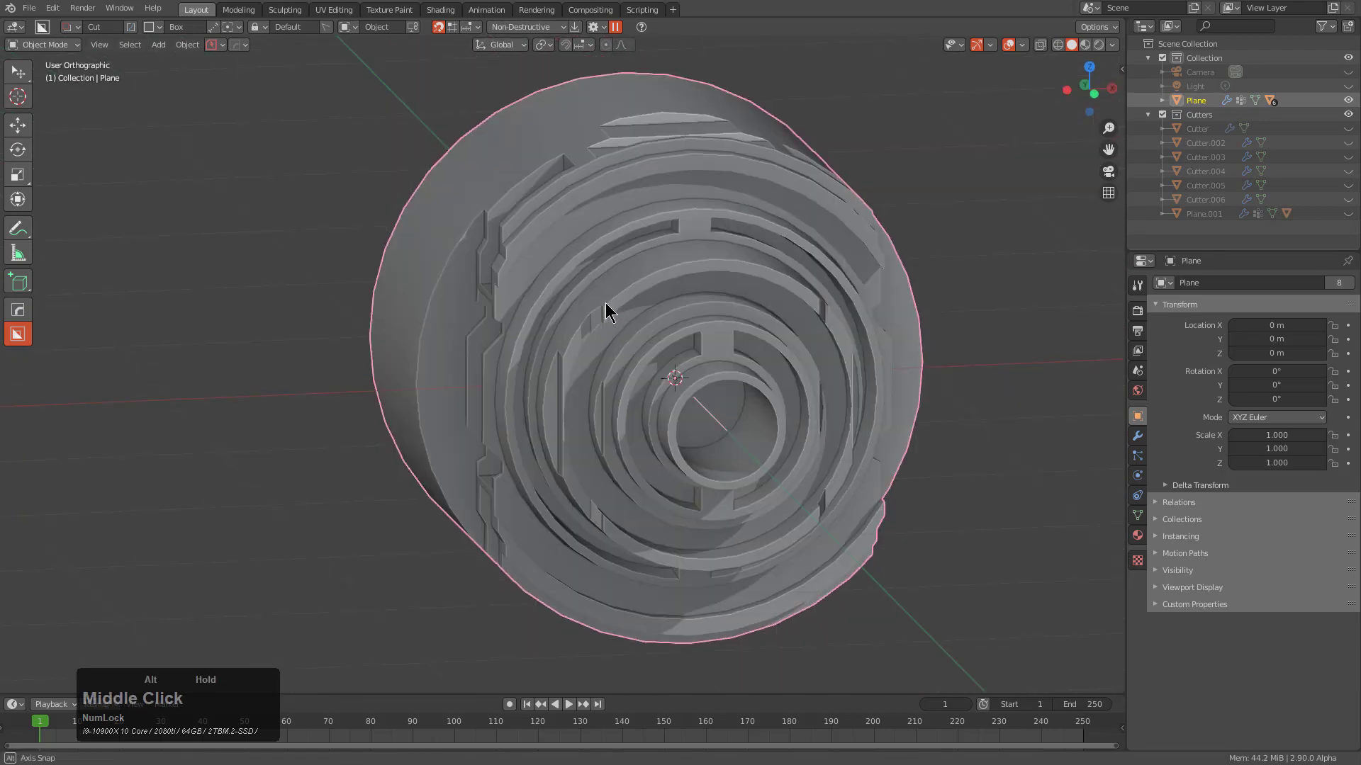
{"action": "key", "text": "d"}
{"action": "left_click", "coordinate": [606, 436]}
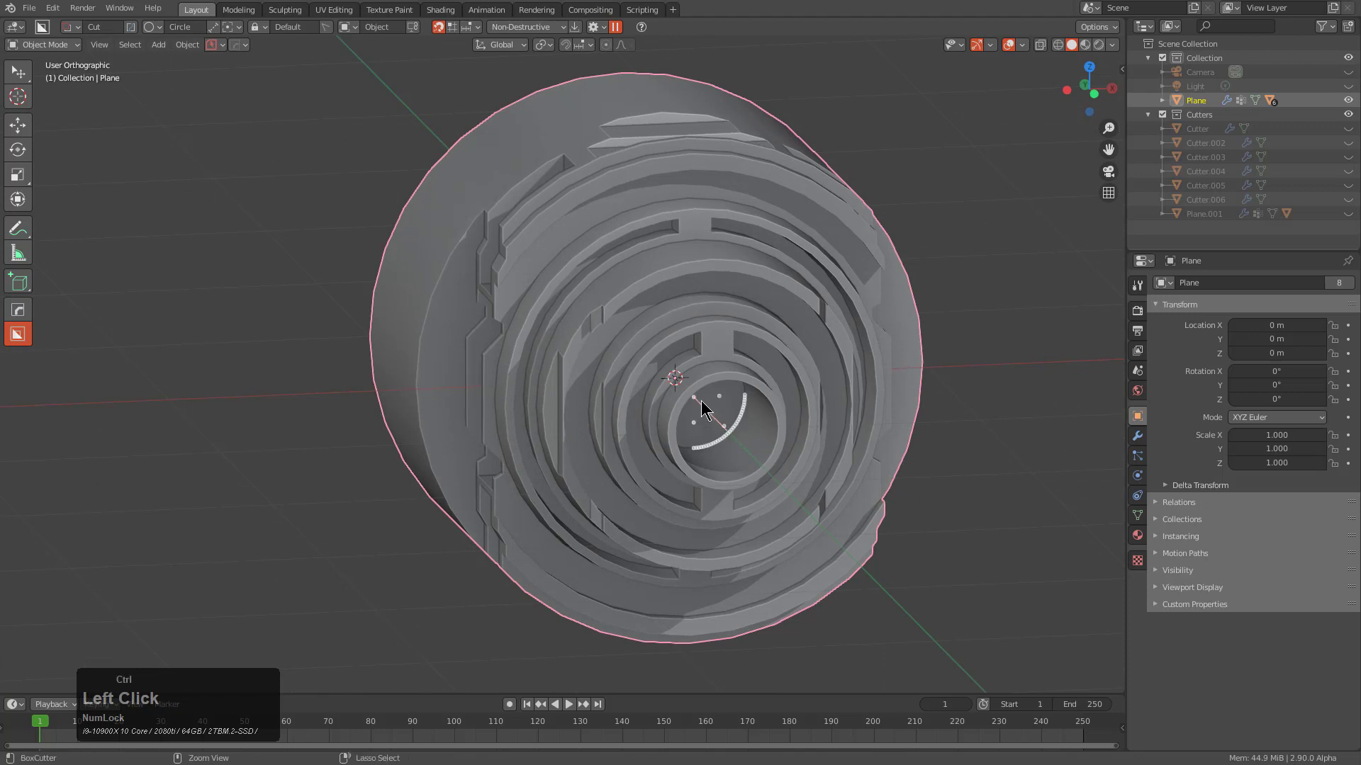
{"action": "mouse_move", "coordinate": [691, 404]}
{"action": "left_mouse_down"}
{"action": "mouse_move", "coordinate": [767, 425]}
{"action": "mouse_move", "coordinate": [739, 404]}
{"action": "left_mouse_up"}
{"action": "key", "text": "e"}
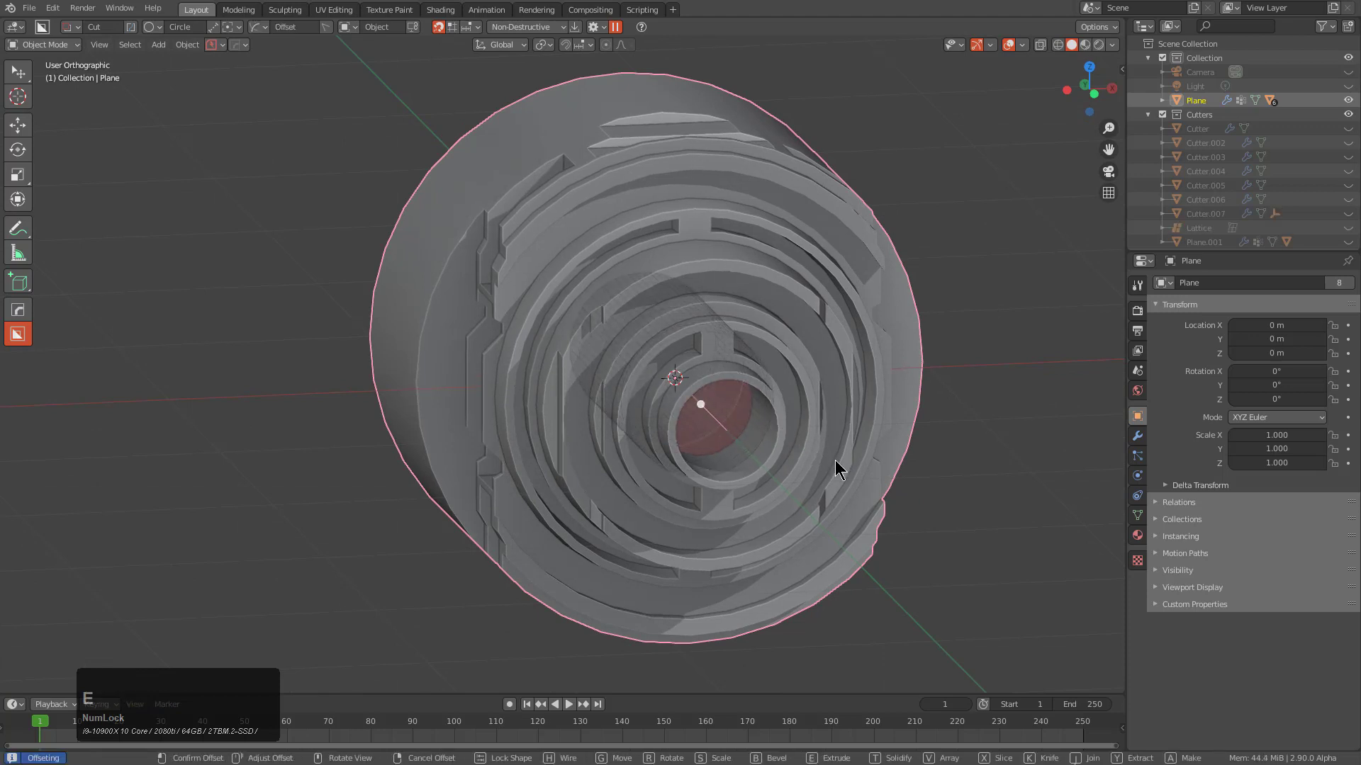
{"action": "middle_click", "coordinate": [794, 439]}
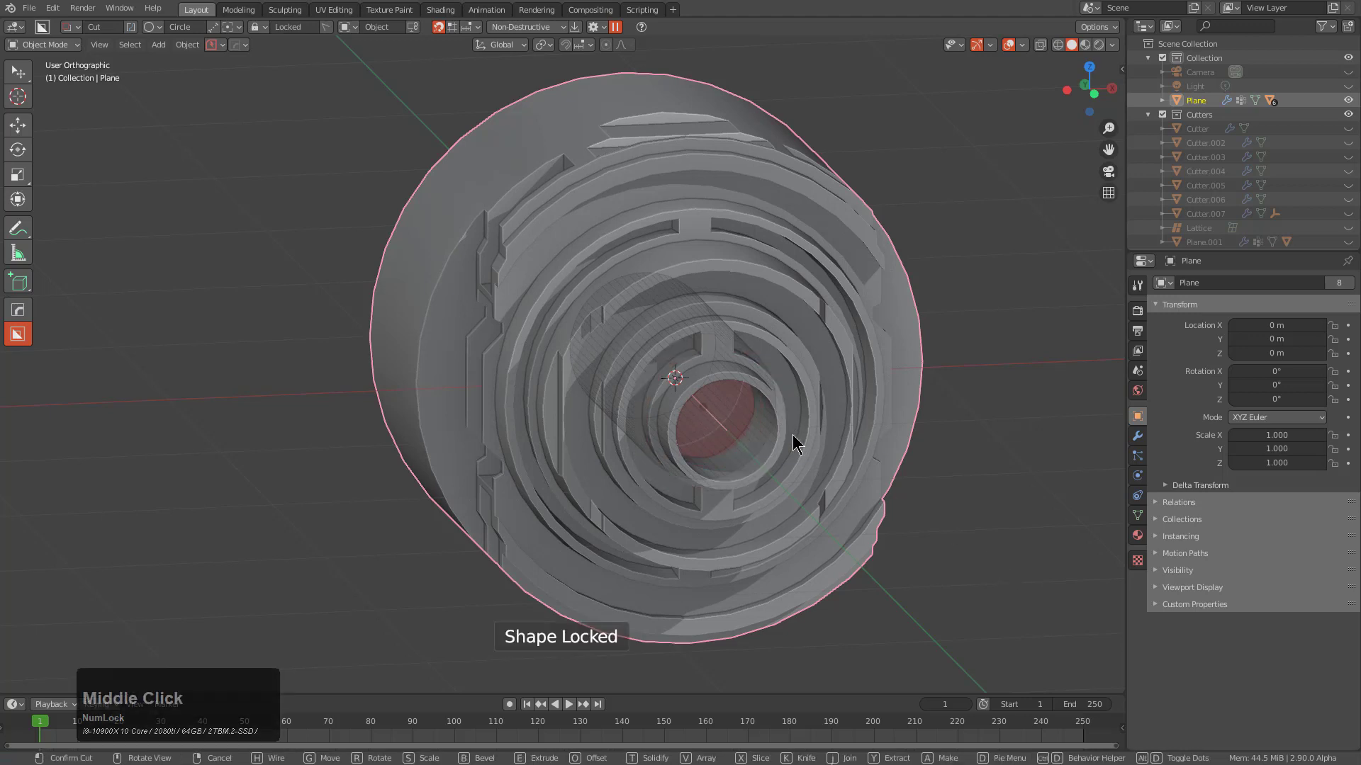
{"action": "middle_click_drag", "start_coordinate": [850, 474], "coordinate": [744, 385]}
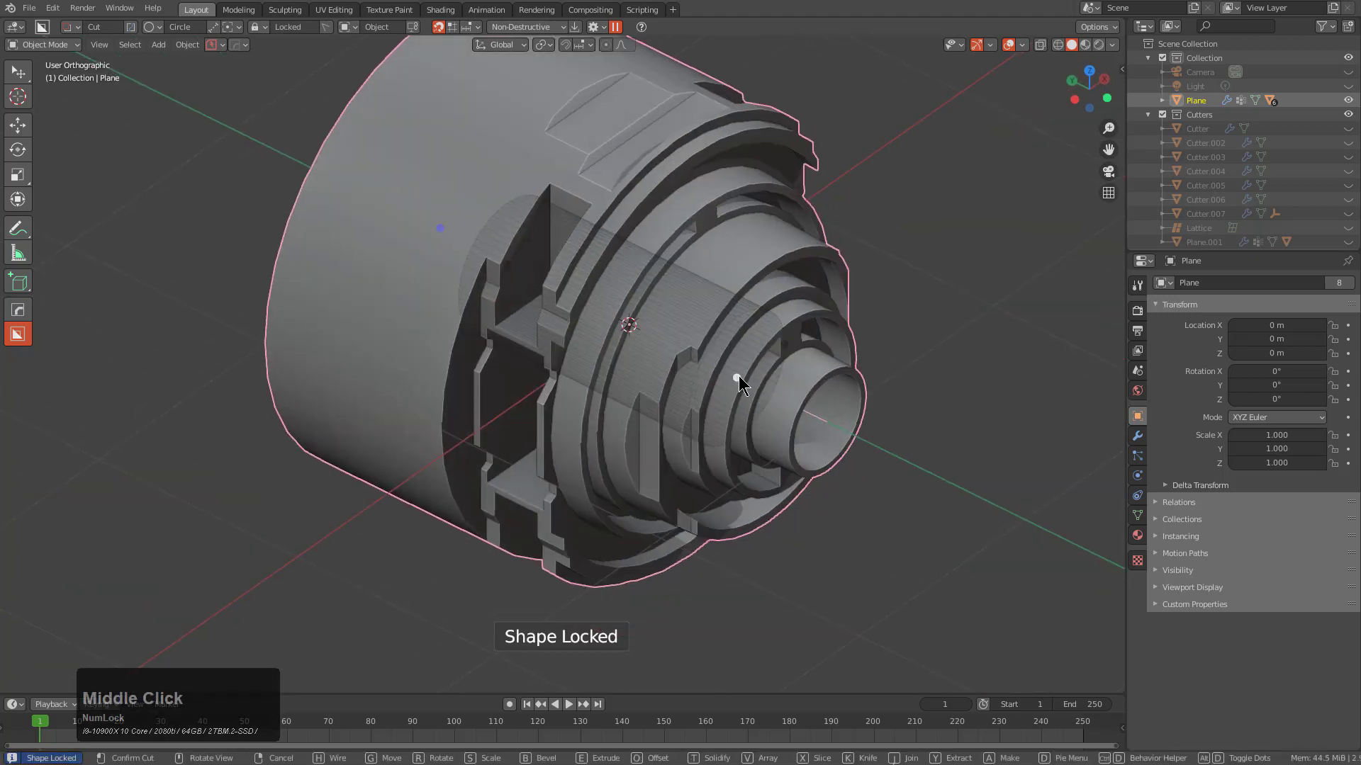
{"action": "left_click_drag", "start_coordinate": [742, 376], "coordinate": [805, 400]}
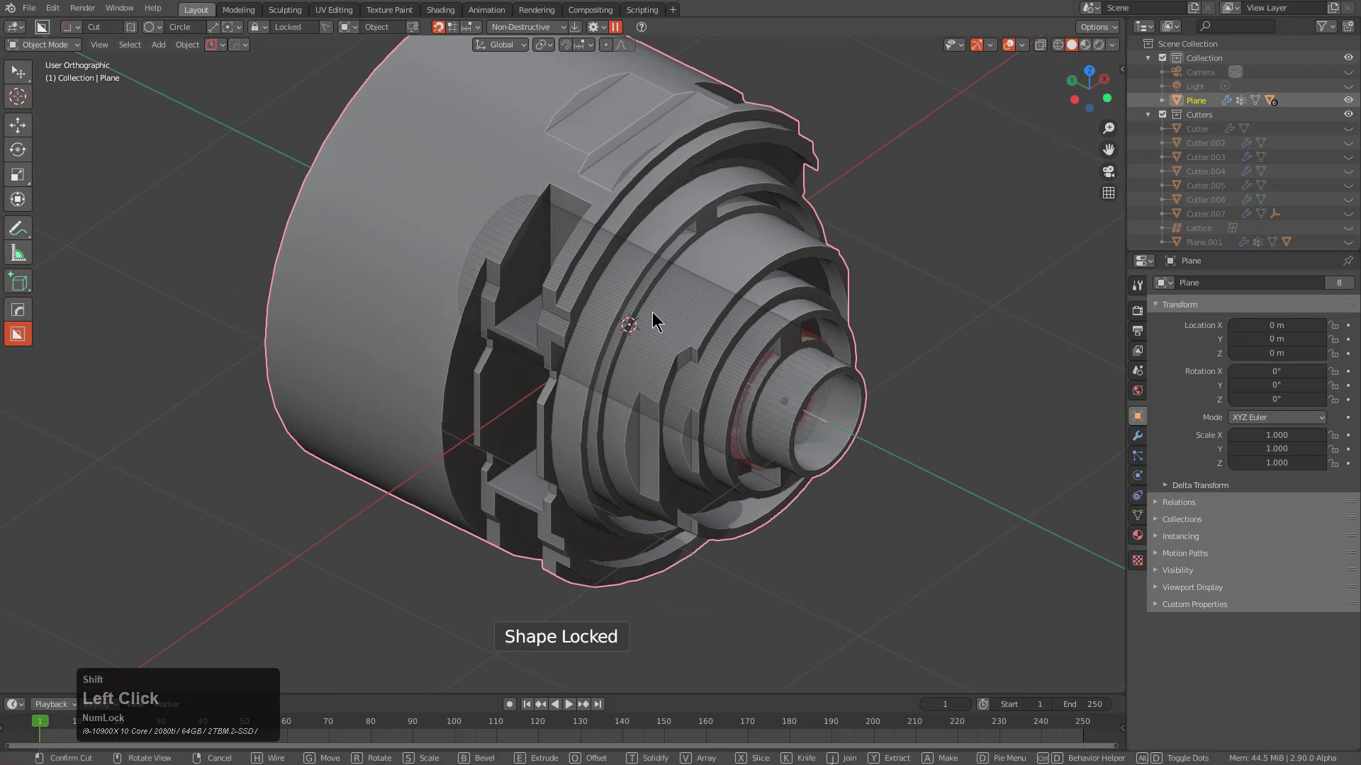
{"action": "left_click", "coordinate": [640, 313]}
{"action": "scroll", "coordinate": [793, 418], "scroll_direction": "up", "scroll_amount": 4}
{"action": "middle_click_drag", "start_coordinate": [849, 470], "coordinate": [724, 403]}
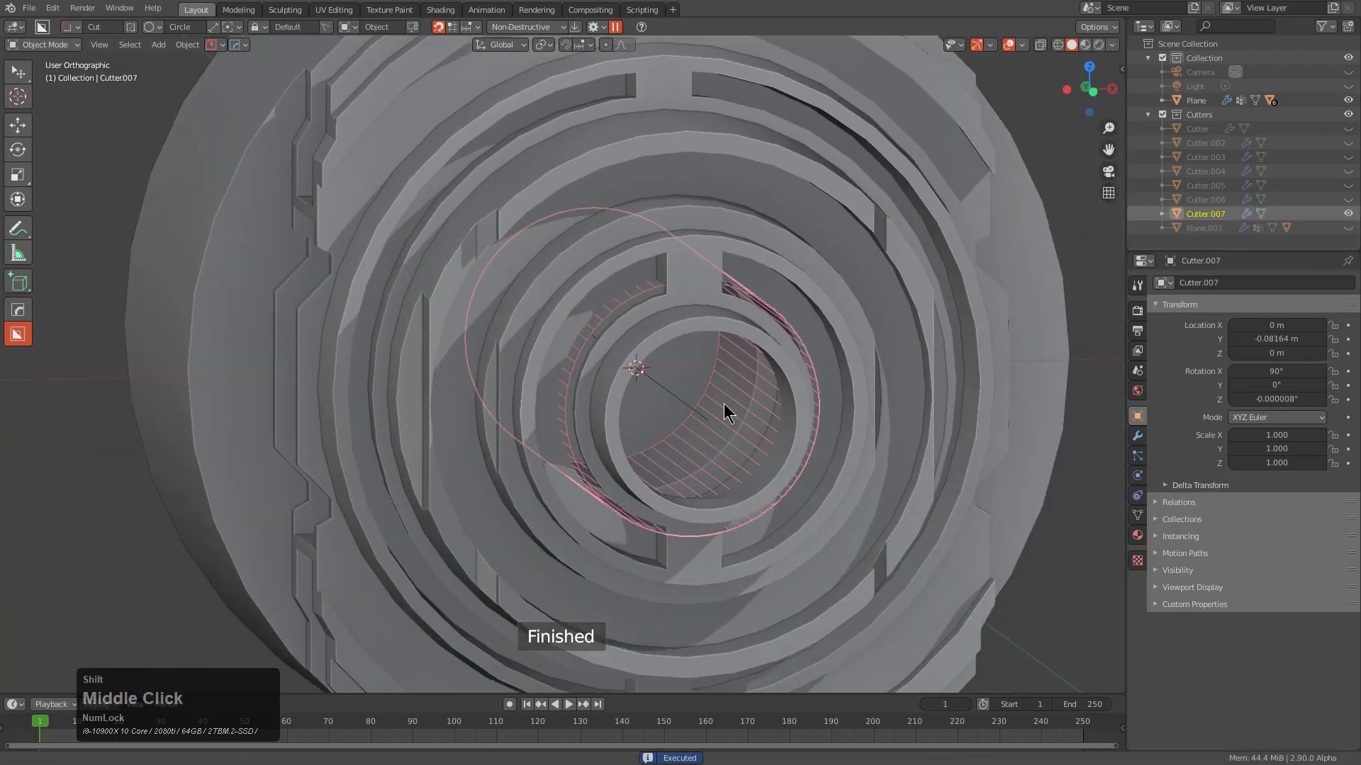
{"action": "scroll", "coordinate": [890, 392], "scroll_direction": "up", "scroll_amount": 3}
{"action": "middle_click_drag", "start_coordinate": [890, 392], "coordinate": [790, 418]}
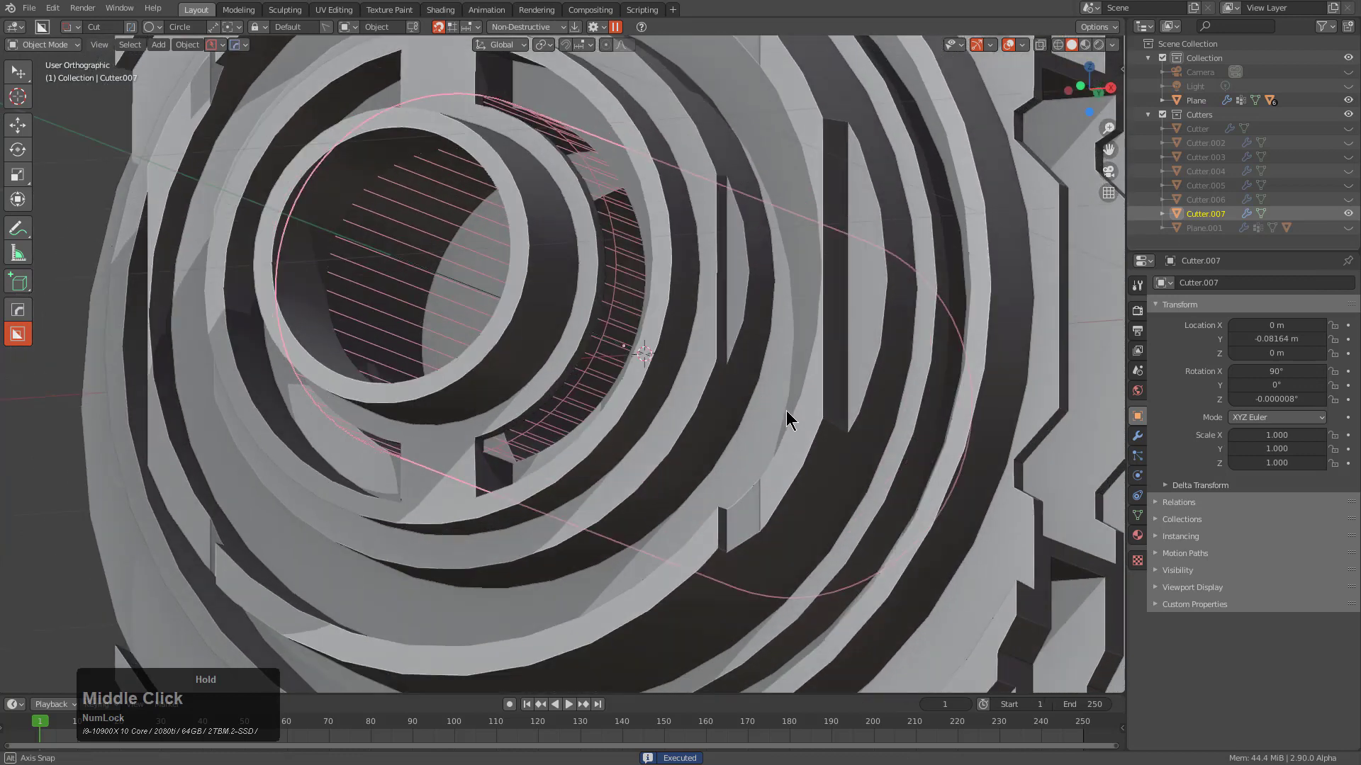
From the top view, draw a box over the body's stepped portion and solidify it to -0.010 to cut a thin seam around the large cylinder
{"action": "scroll", "coordinate": [554, 356], "scroll_direction": "down", "scroll_amount": 5}
{"action": "middle_click_drag", "start_coordinate": [554, 356], "coordinate": [597, 390]}
{"action": "left_click", "coordinate": [546, 232]}
{"action": "middle_click_drag", "start_coordinate": [546, 241], "coordinate": [480, 367], "text": "alt"}
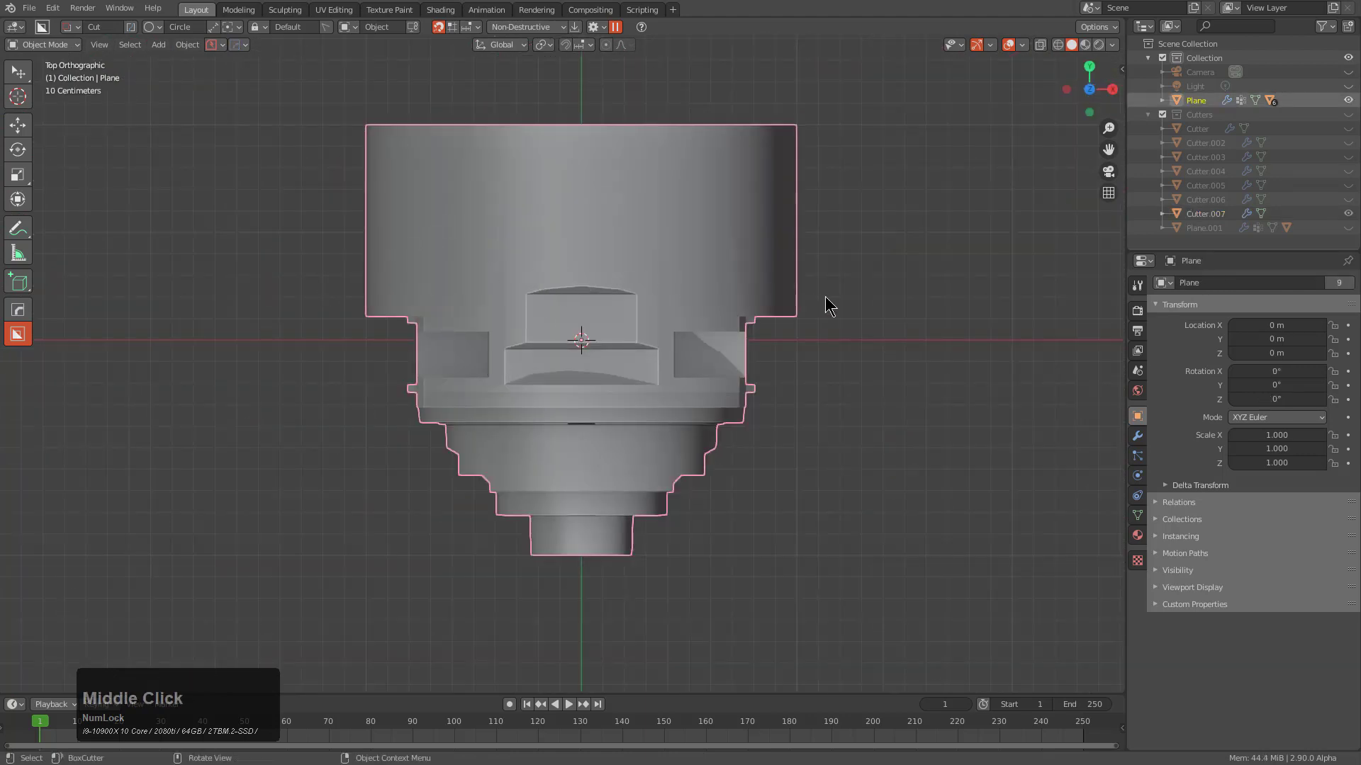
{"action": "key", "text": "d"}
{"action": "left_click", "coordinate": [608, 548]}
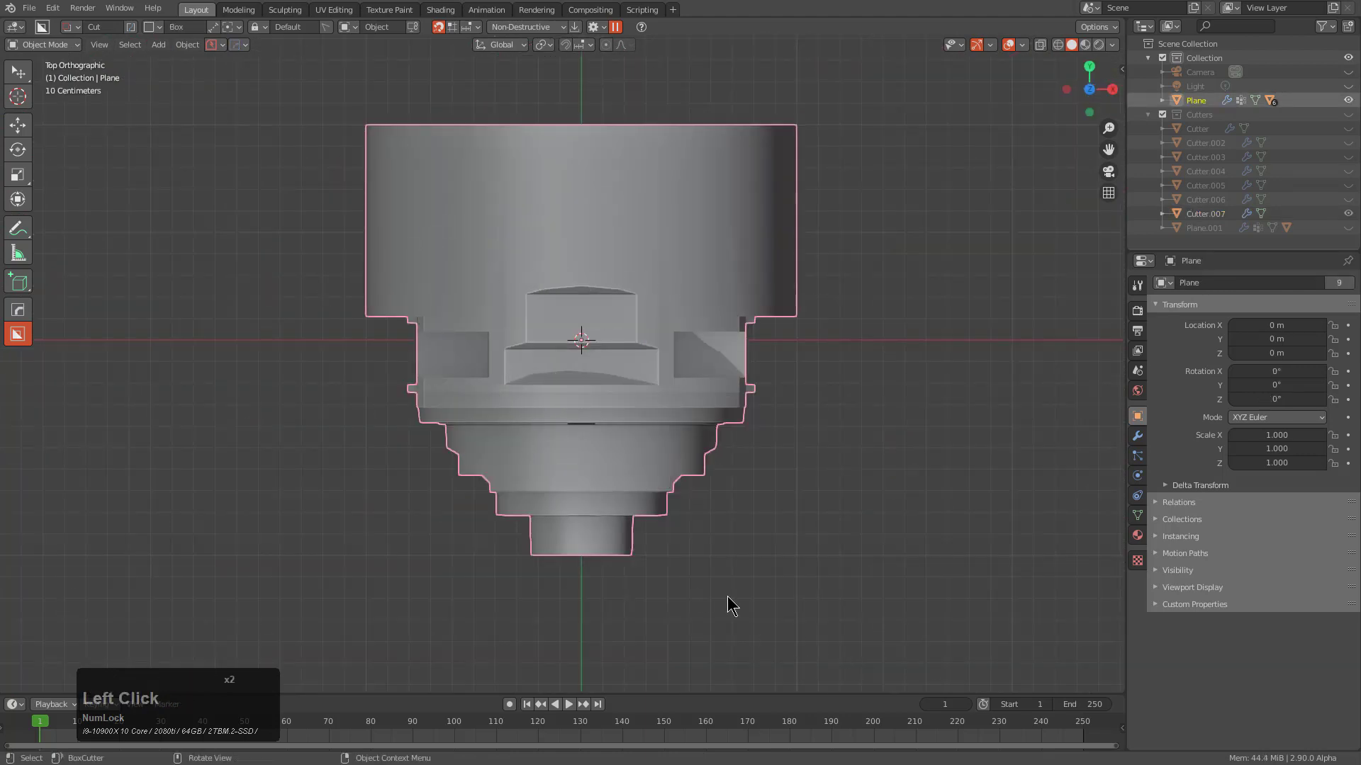
{"action": "mouse_move", "coordinate": [846, 657]}
{"action": "left_mouse_down"}
{"action": "mouse_move", "coordinate": [255, 326]}
{"action": "mouse_move", "coordinate": [221, 280]}
{"action": "left_mouse_up"}
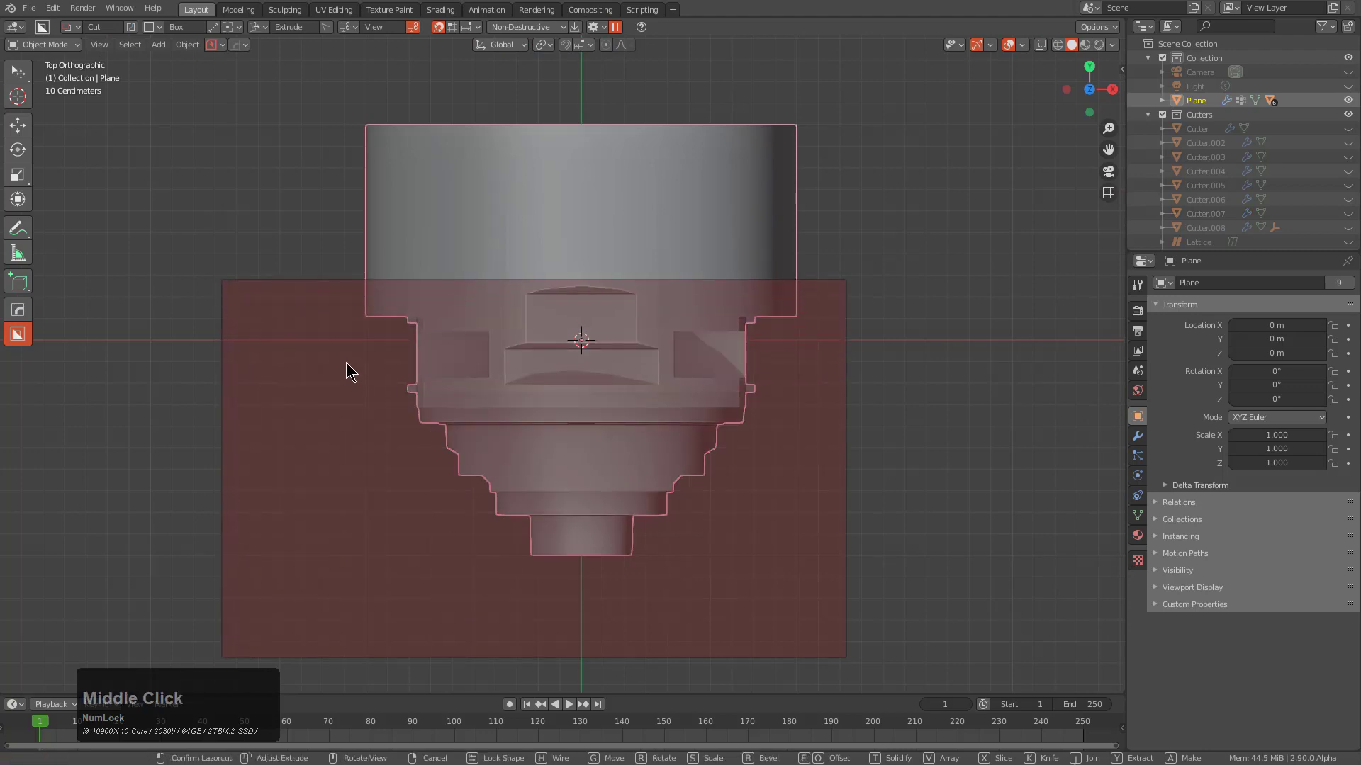
{"action": "middle_click_drag", "start_coordinate": [346, 363], "coordinate": [546, 501]}
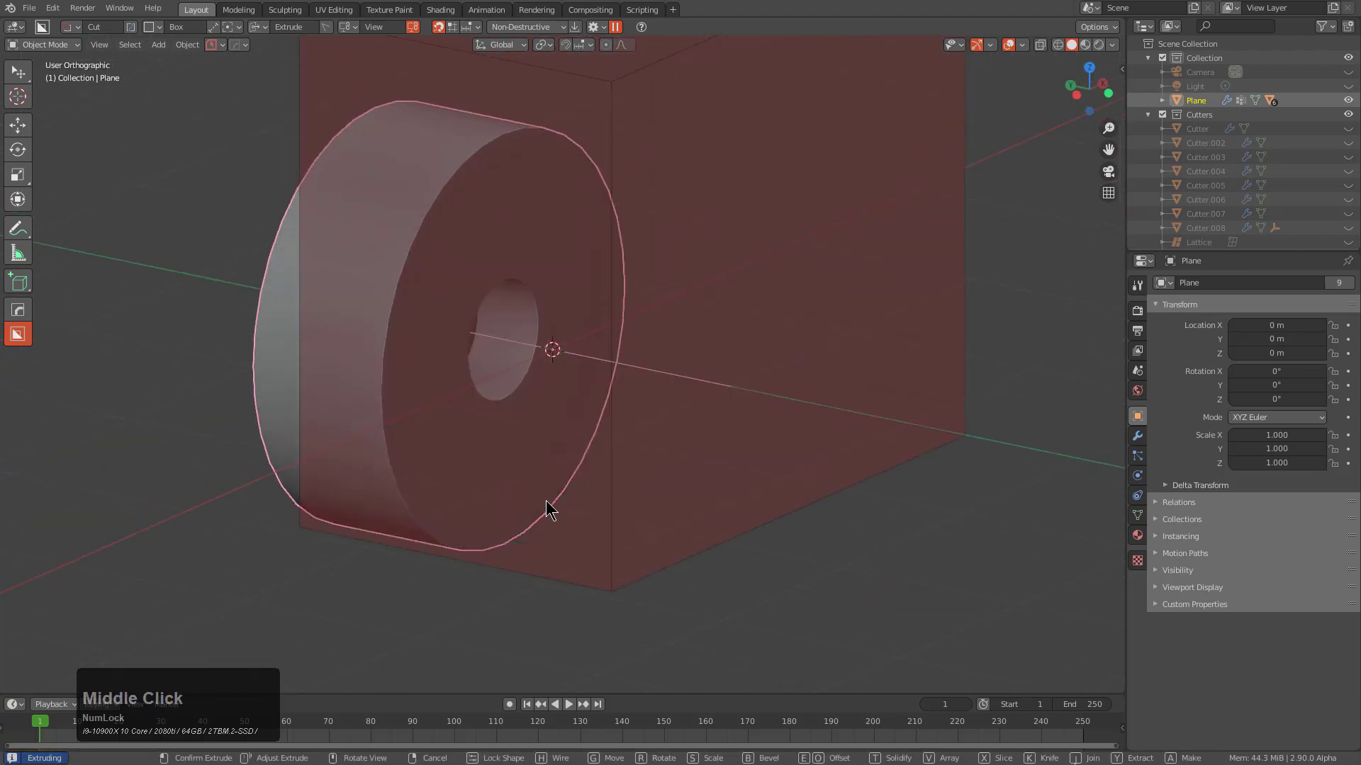
{"action": "key", "text": "t"}
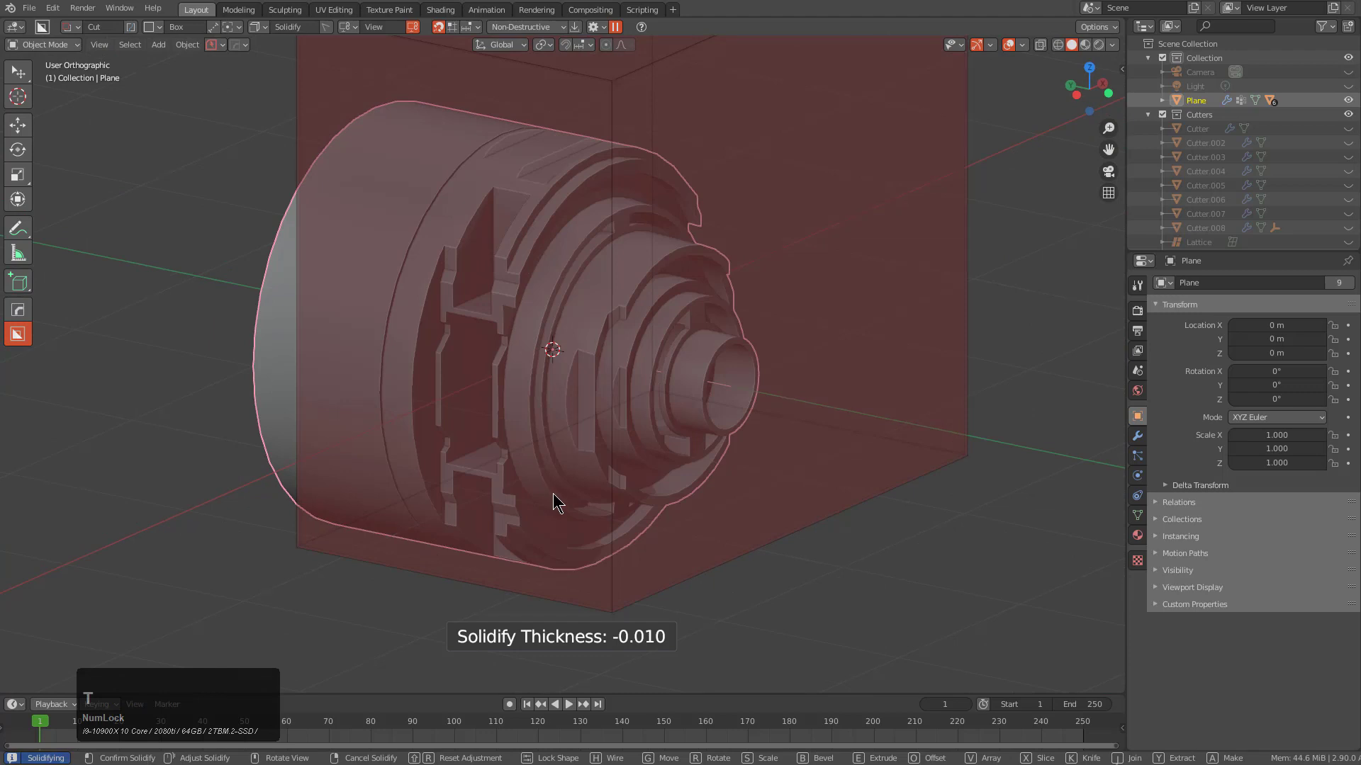
{"action": "left_click", "coordinate": [550, 492]}
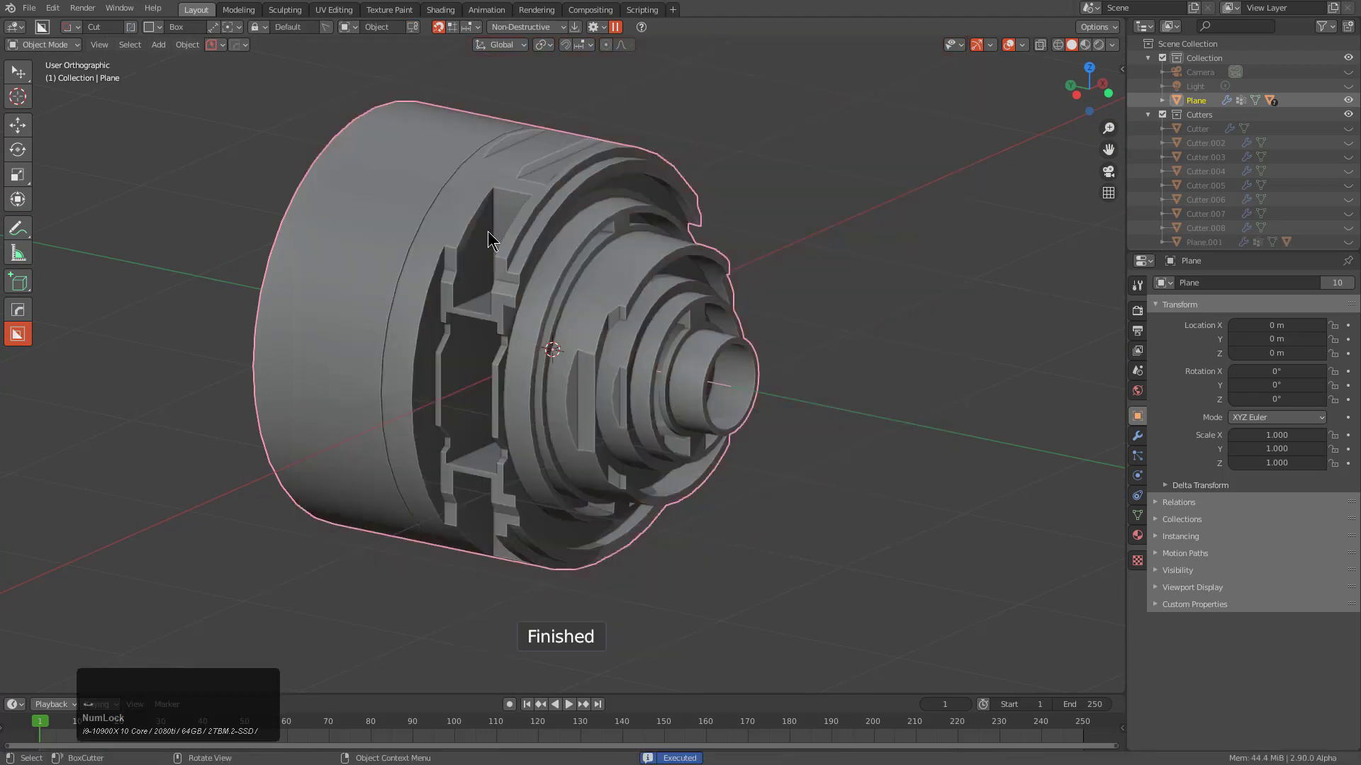
Try mirroring the body across the Y axis within the existing Hops_Mirror modifier, and undo the mirror
{"action": "middle_click_drag", "start_coordinate": [488, 231], "coordinate": [497, 207]}
{"action": "middle_click_drag", "start_coordinate": [624, 375], "coordinate": [678, 303]}
{"action": "middle_click_drag", "start_coordinate": [610, 333], "coordinate": [631, 362]}
{"action": "key", "text": "alt+x"}
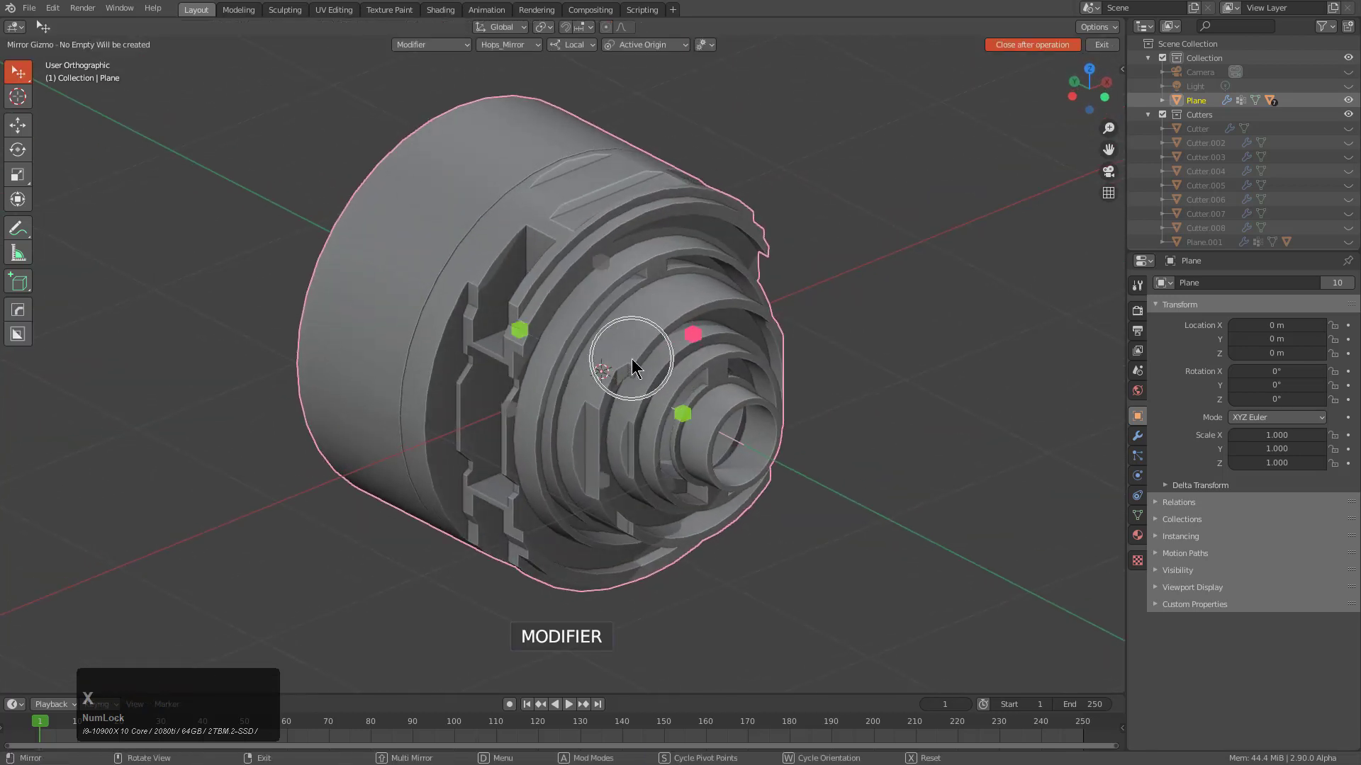
{"action": "left_click", "coordinate": [680, 416]}
{"action": "middle_click_drag", "start_coordinate": [601, 405], "coordinate": [601, 365]}
{"action": "scroll", "coordinate": [601, 365], "scroll_direction": "down", "scroll_amount": 2}
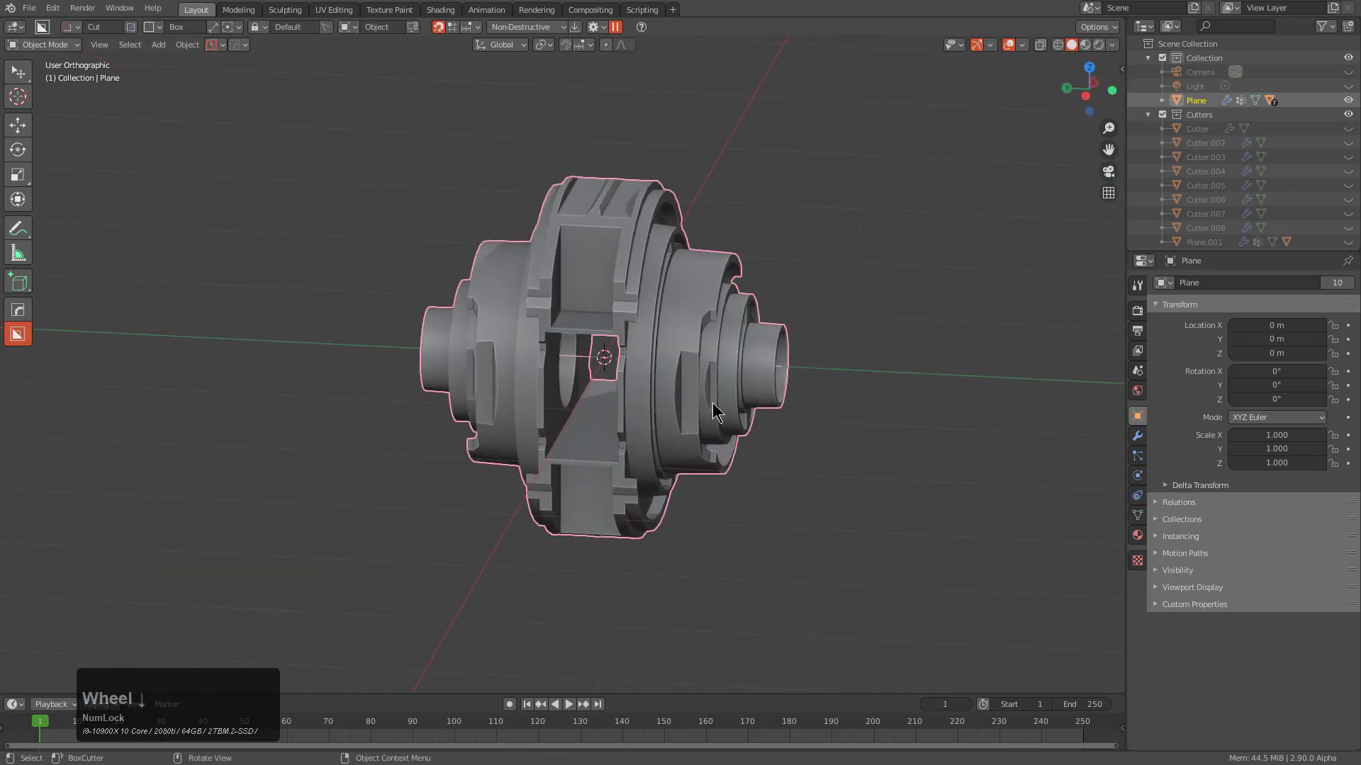
{"action": "middle_click_drag", "start_coordinate": [715, 405], "coordinate": [598, 364]}
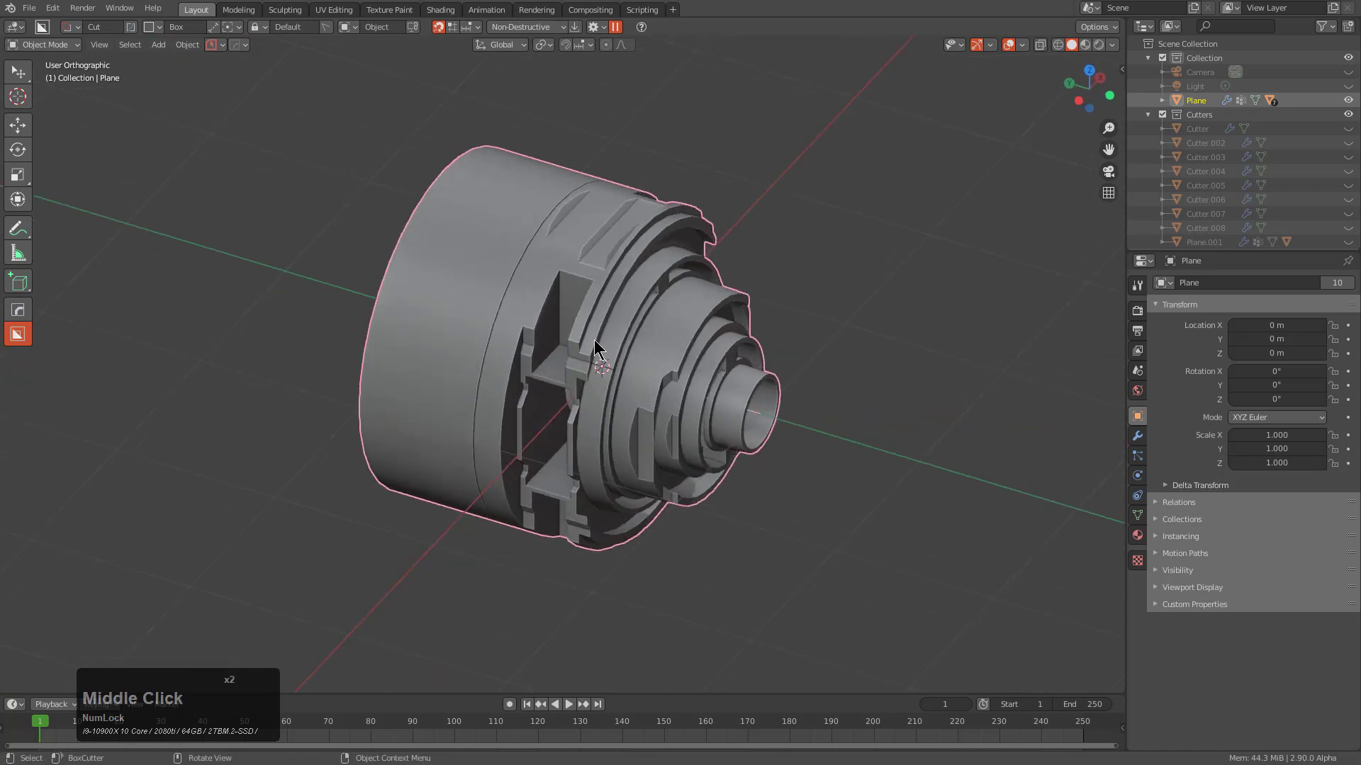
{"action": "key", "text": "q"}
{"action": "key", "text": "alt+x"}
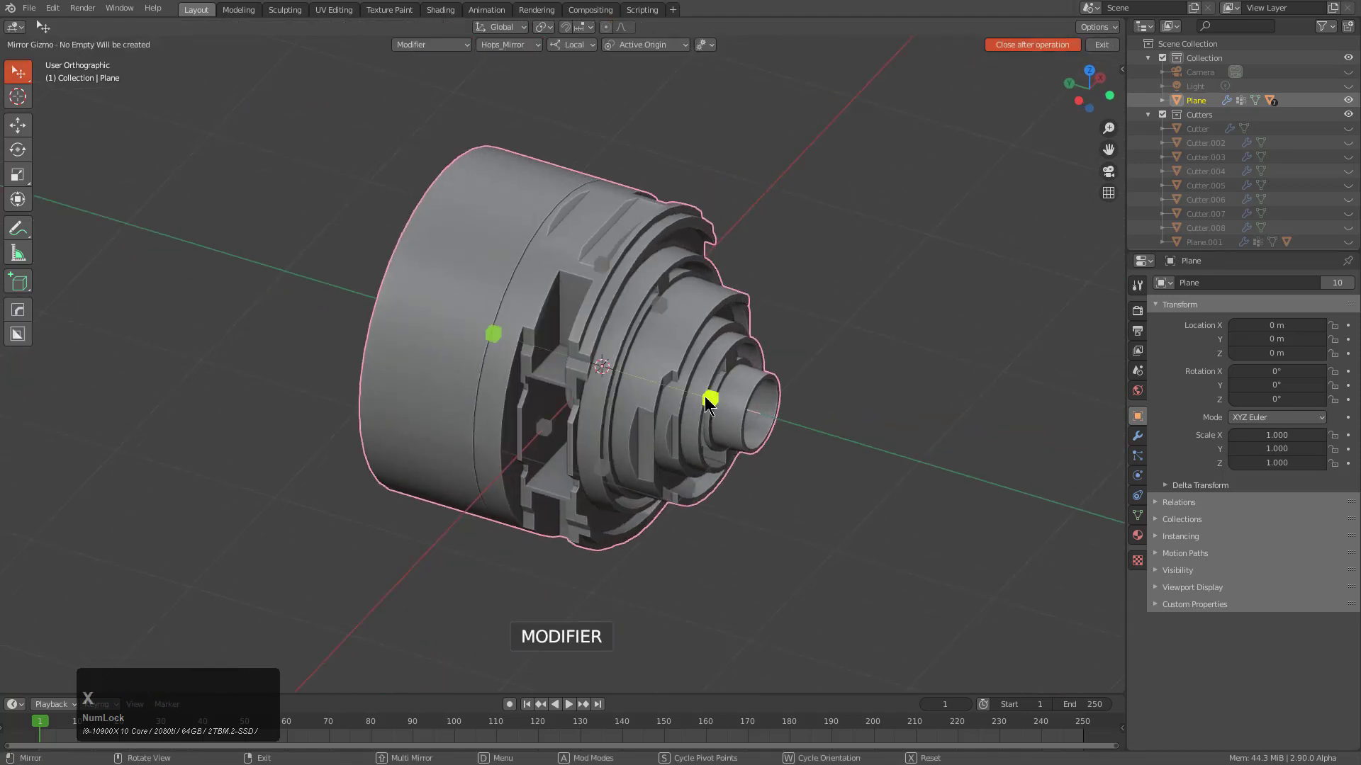
{"action": "left_click", "coordinate": [709, 401]}
{"action": "middle_click_drag", "start_coordinate": [624, 377], "coordinate": [610, 384]}
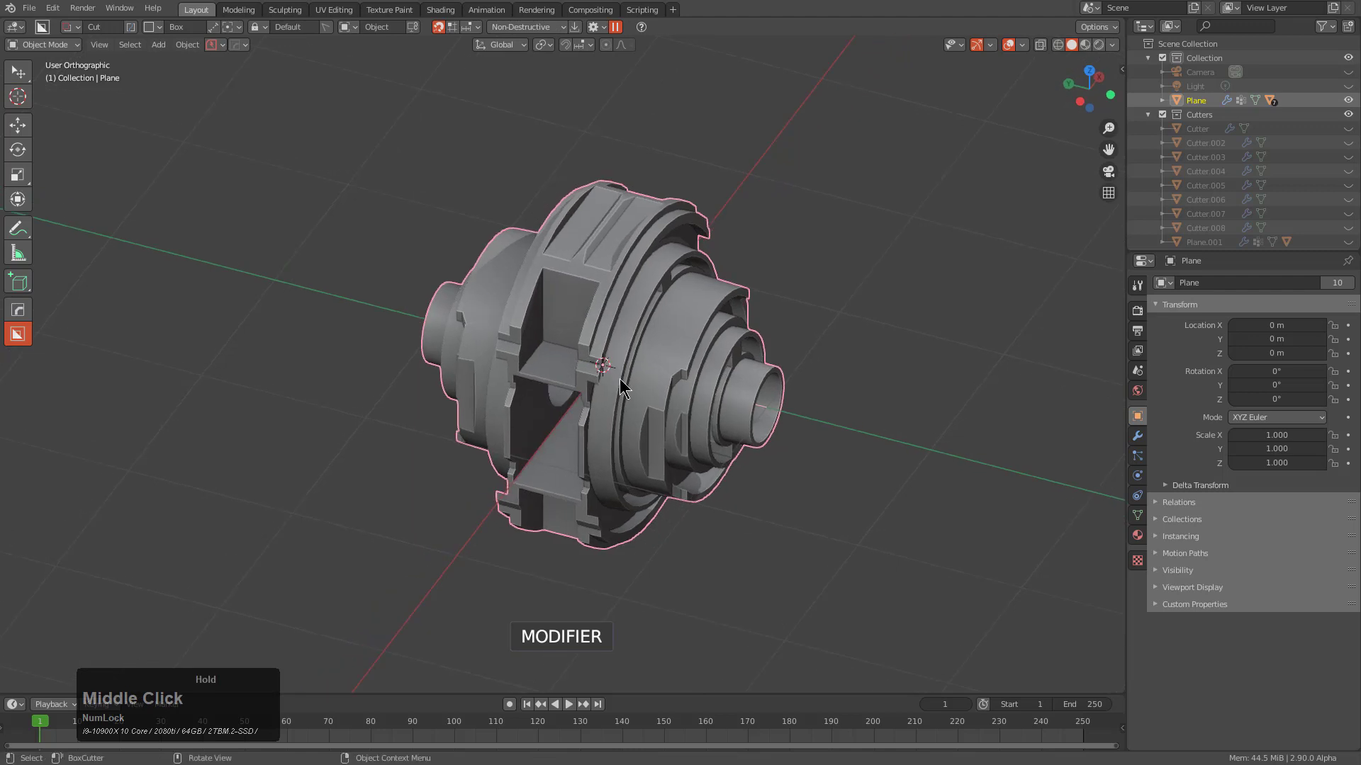
{"action": "key", "text": "ctrl+z"}
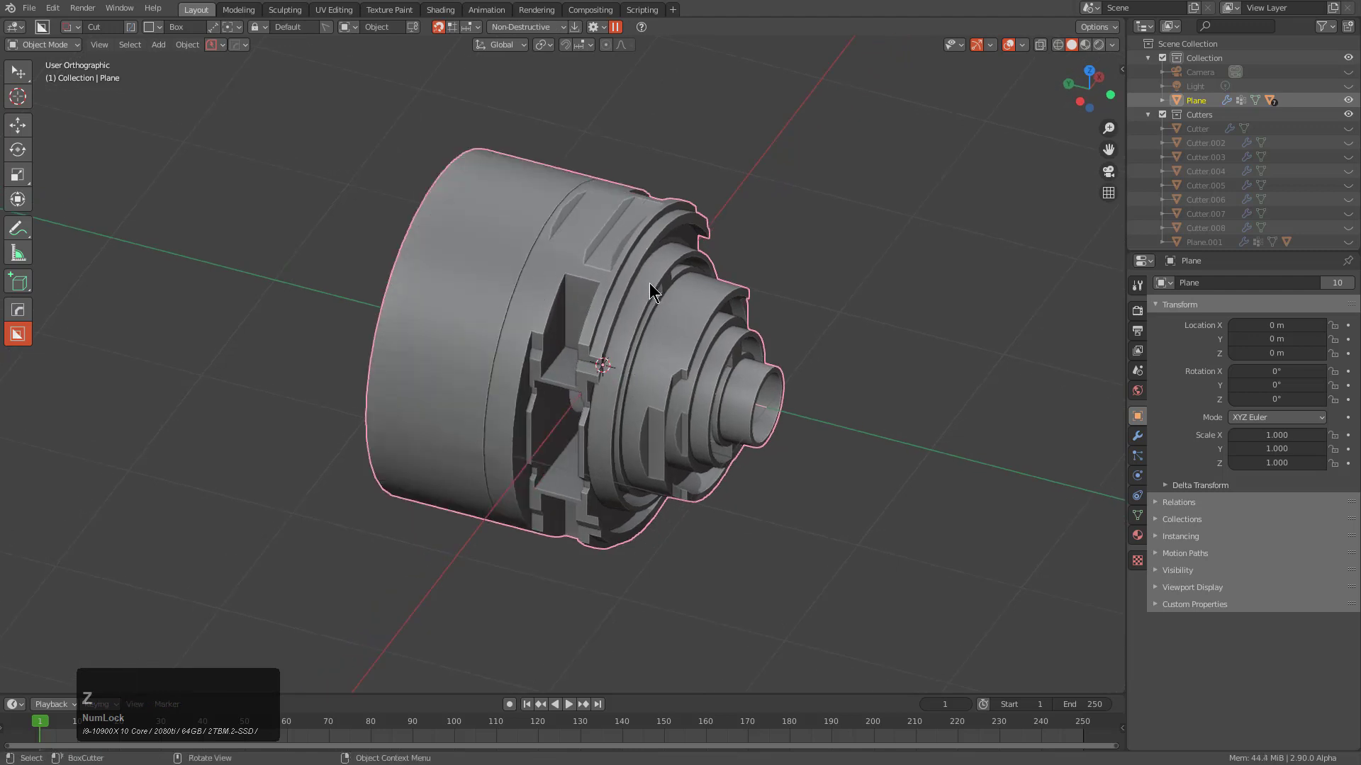
Mirror the body across the Y axis with the Hard Ops mirror gizmo, adding it as a new modifier
{"action": "key", "text": "alt+x"}
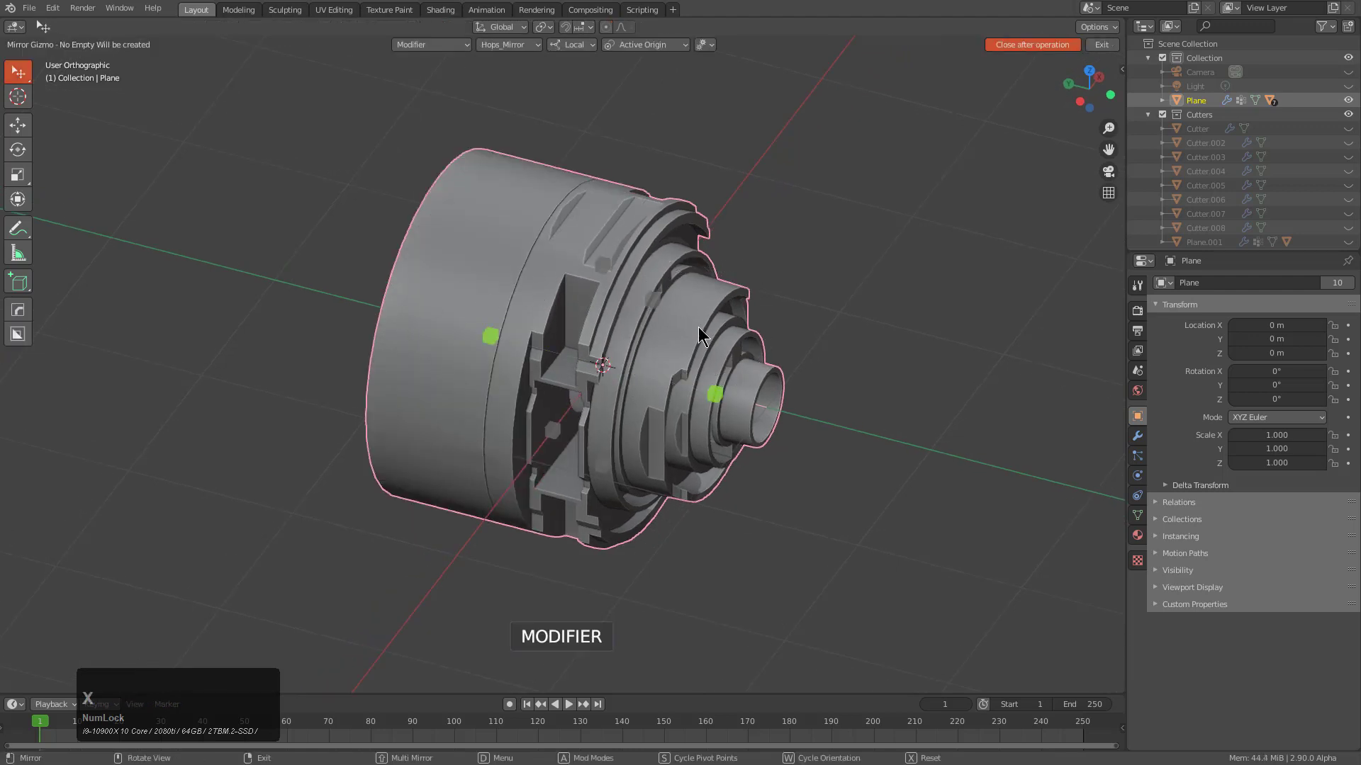
{"action": "key", "text": "a"}
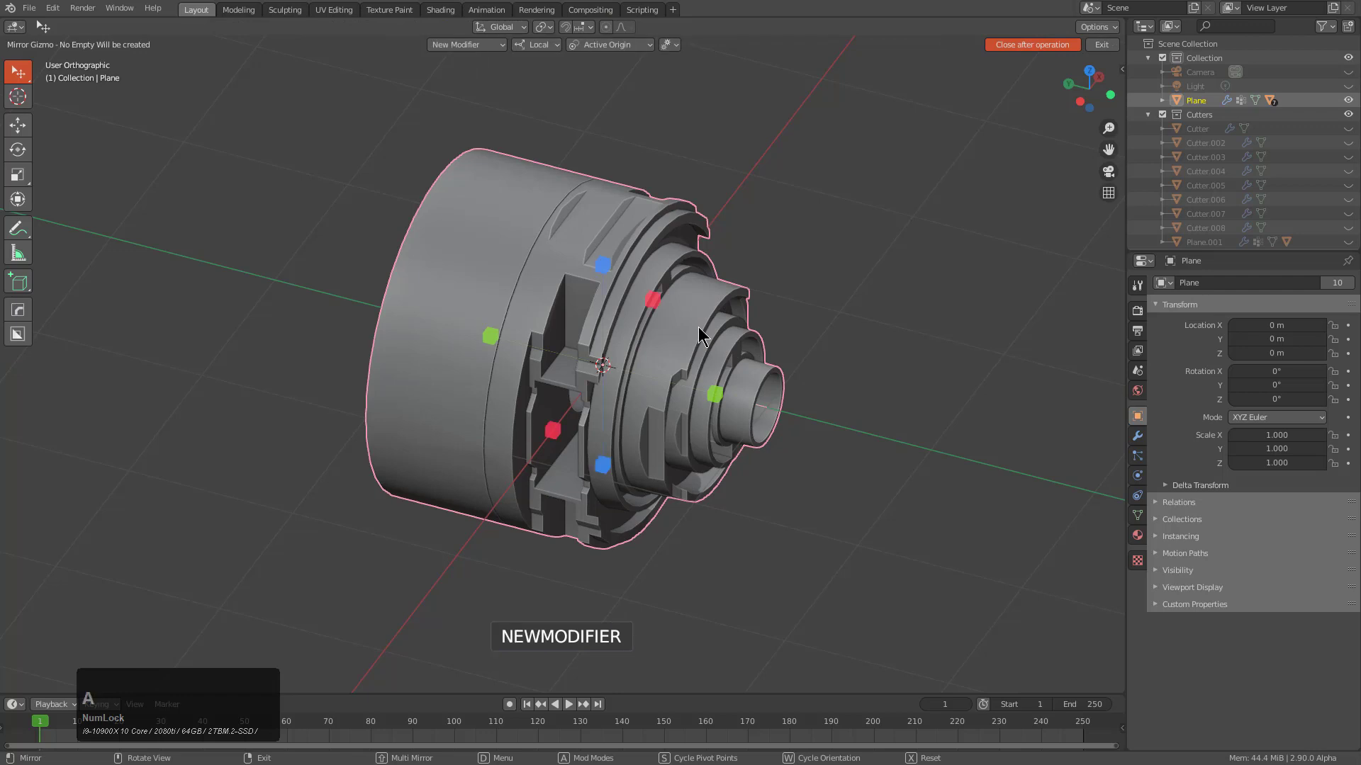
{"action": "left_click", "coordinate": [716, 395]}
Add a Displace modifier to the body ahead of the last mirror, set to the Y axis with a strength of about -0.83
{"action": "middle_click_drag", "start_coordinate": [658, 383], "coordinate": [648, 372]}
{"action": "key", "text": "q"}
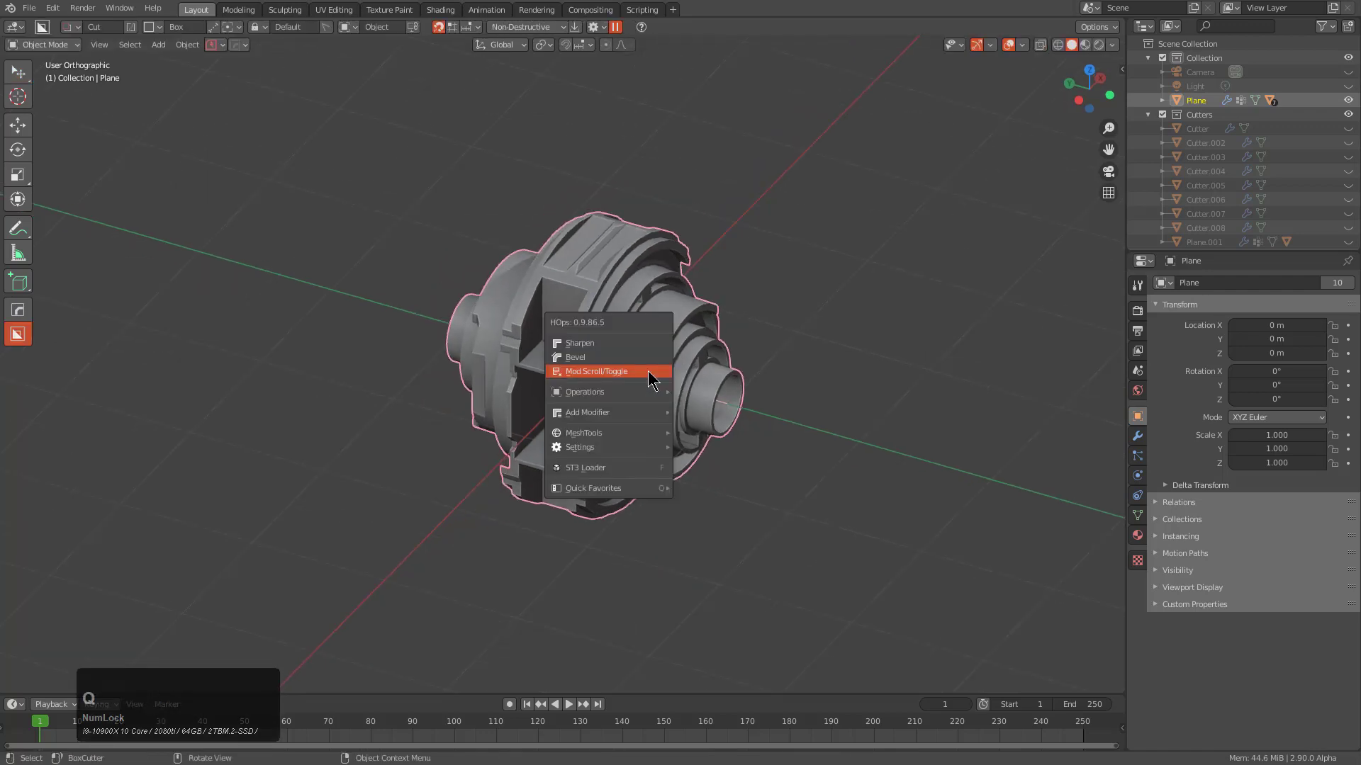
{"action": "mouse_move", "coordinate": [632, 411]}
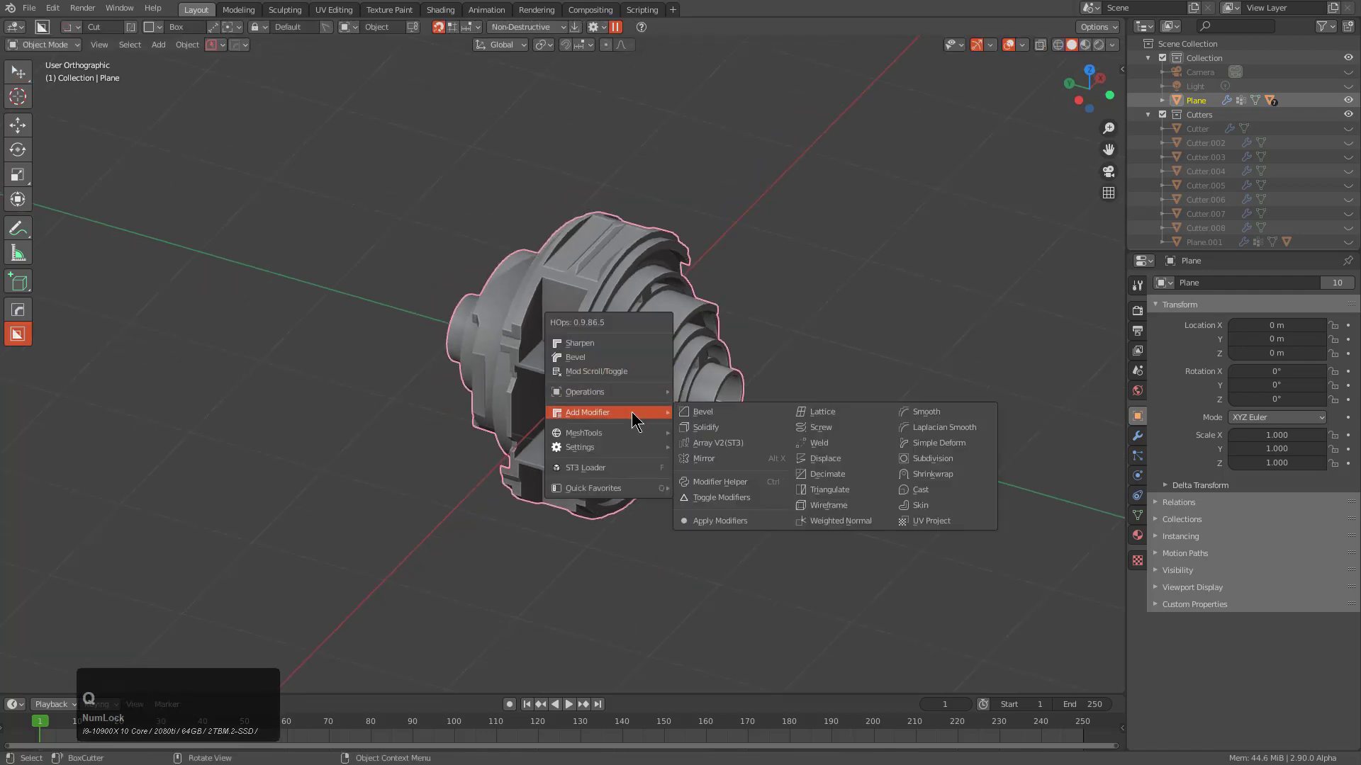
{"action": "left_click", "coordinate": [825, 460]}
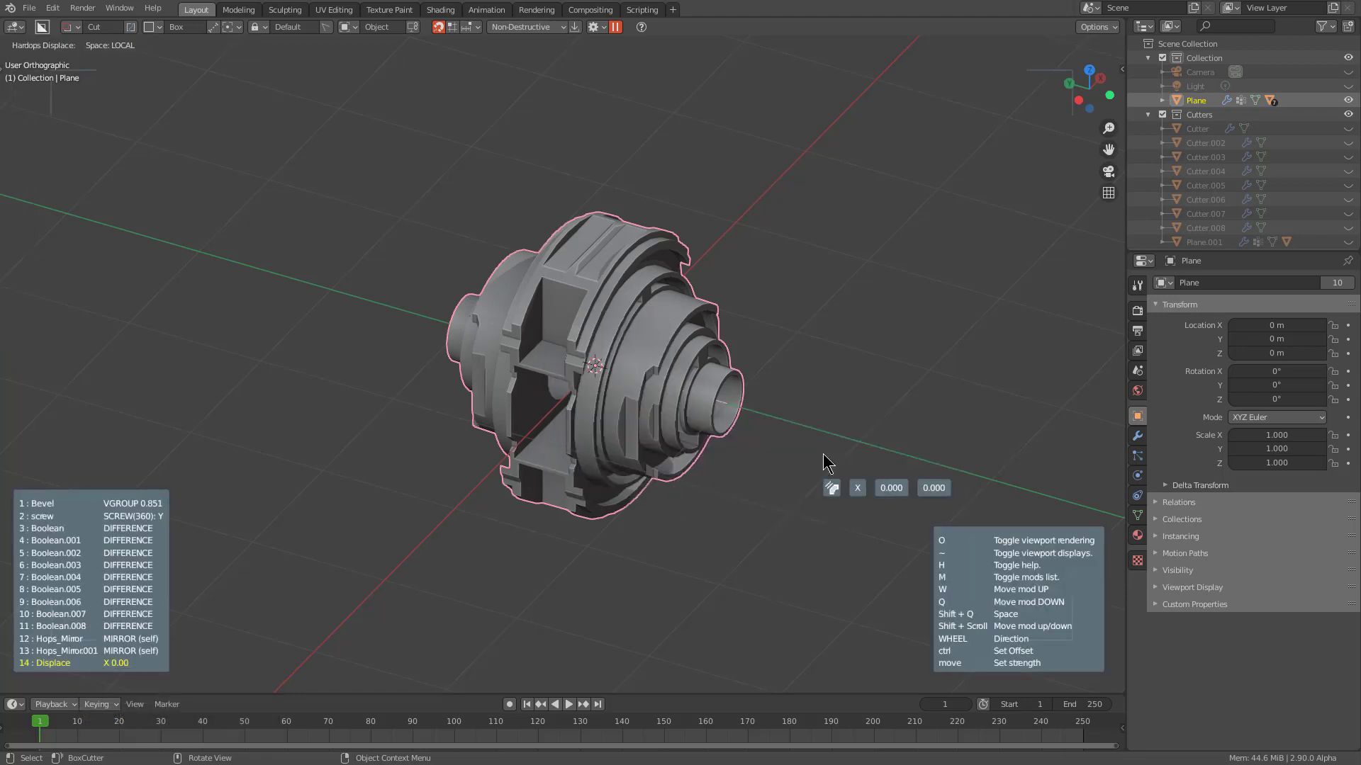
{"action": "key", "text": "shift"}
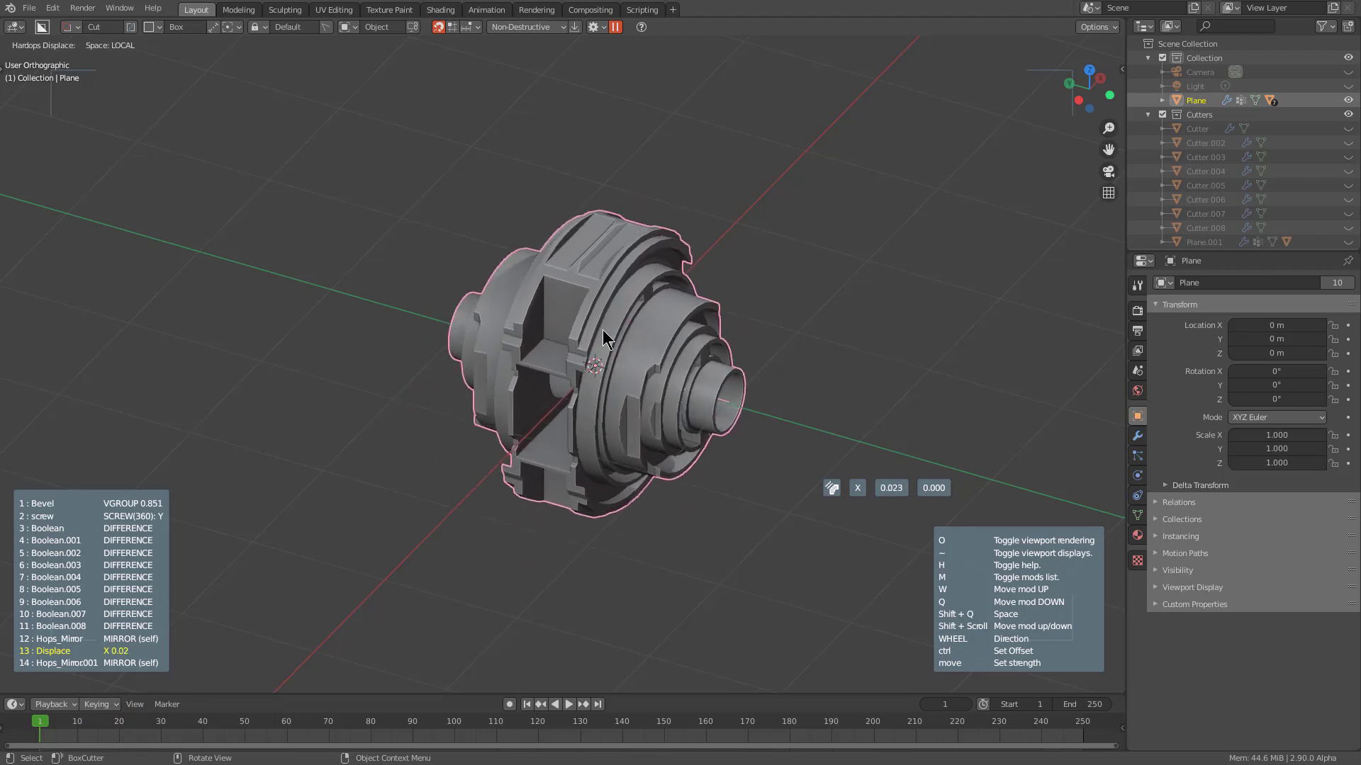
{"action": "key", "text": "x"}
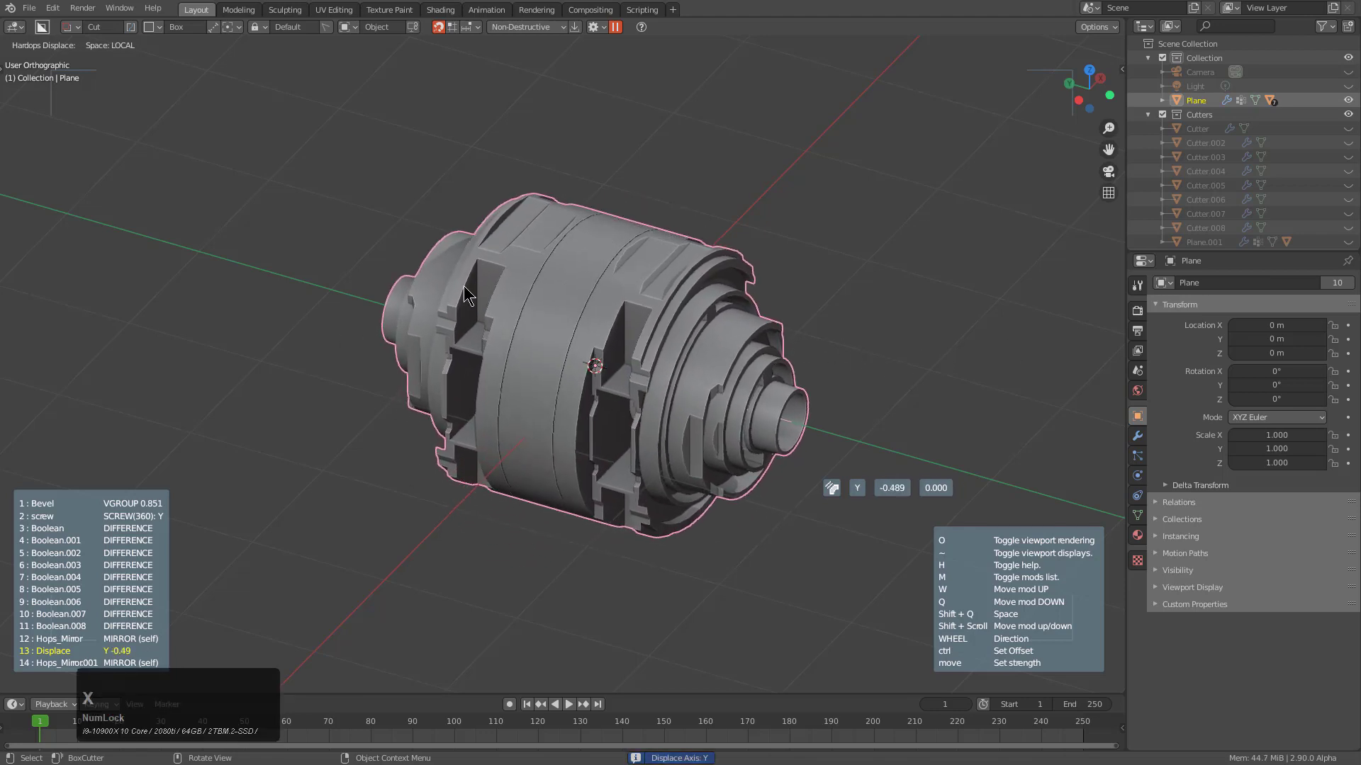
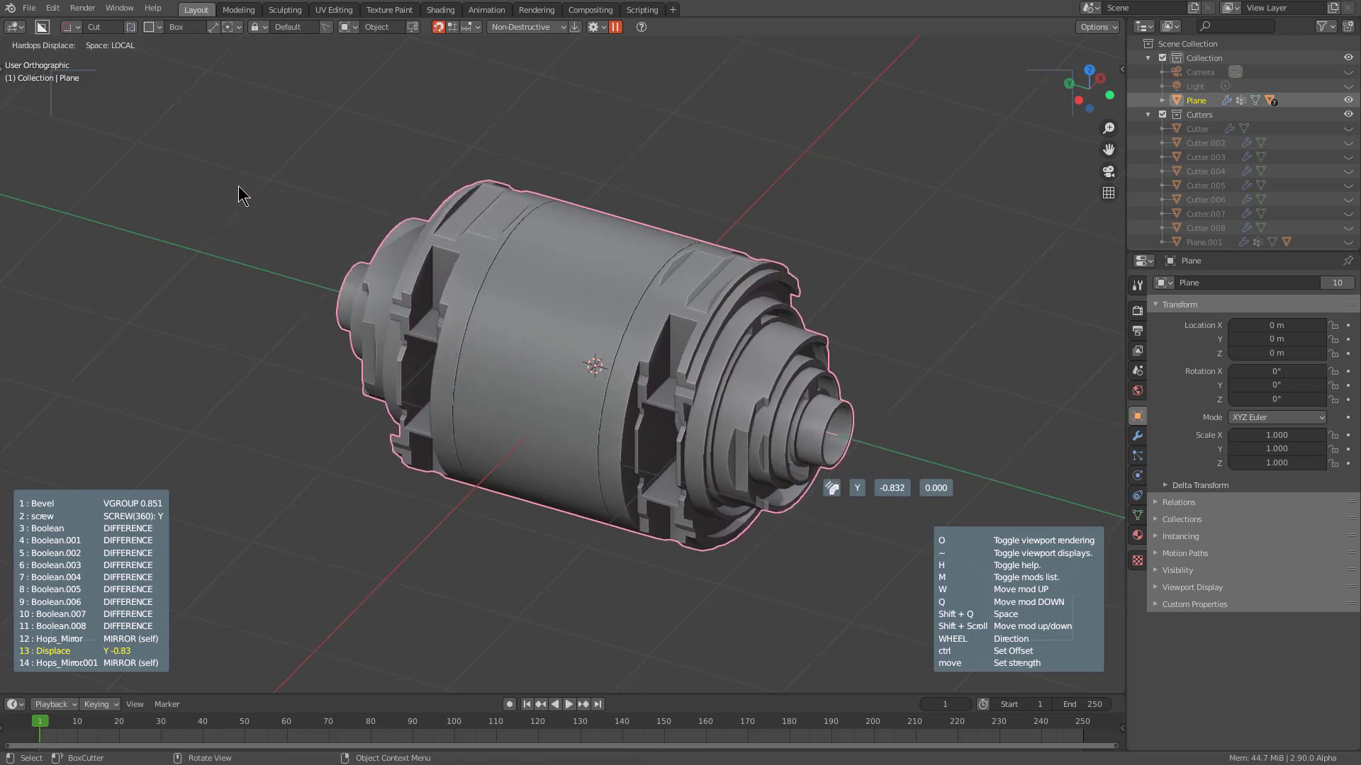
{"action": "middle_click_drag", "start_coordinate": [667, 368], "coordinate": [669, 299]}
{"action": "left_click", "coordinate": [633, 326]}
{"action": "key", "text": "d"}
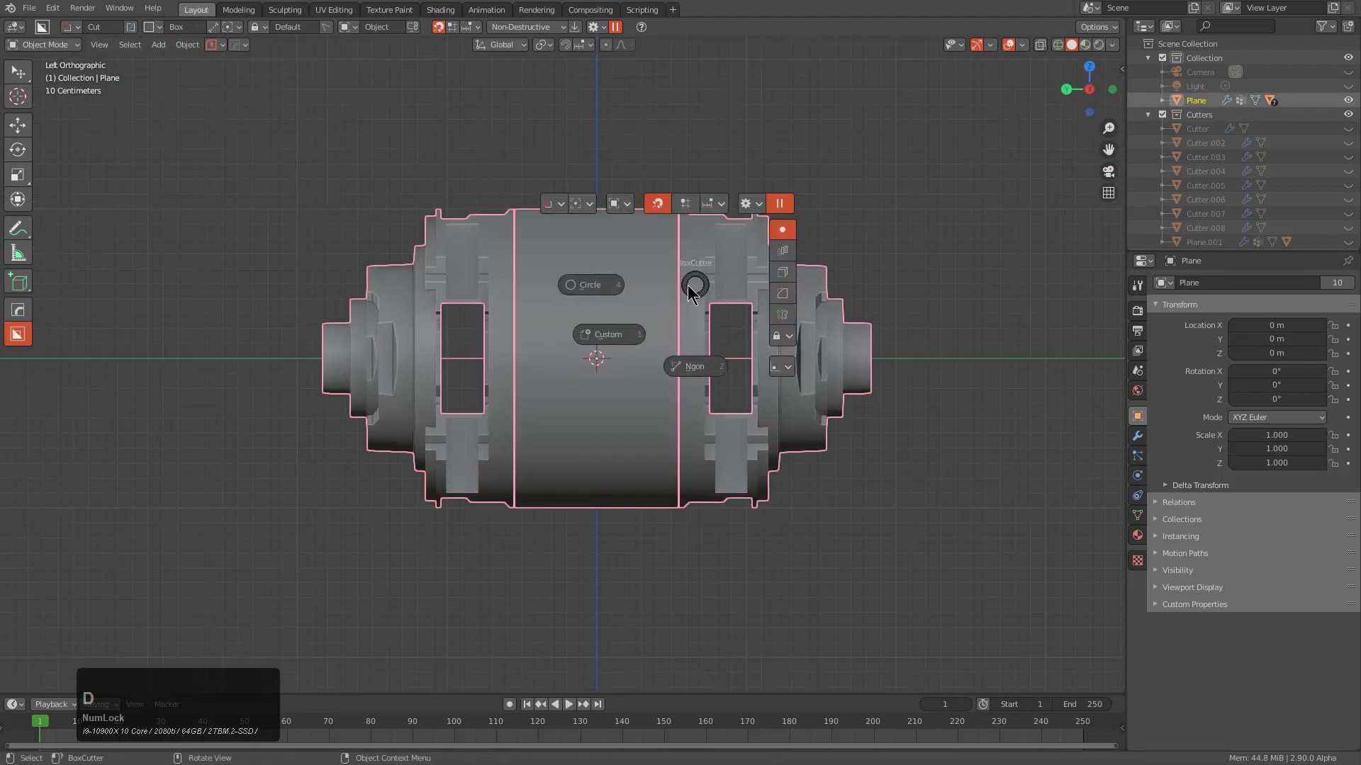
{"action": "left_click", "coordinate": [608, 335]}
{"action": "left_click", "coordinate": [628, 243]}
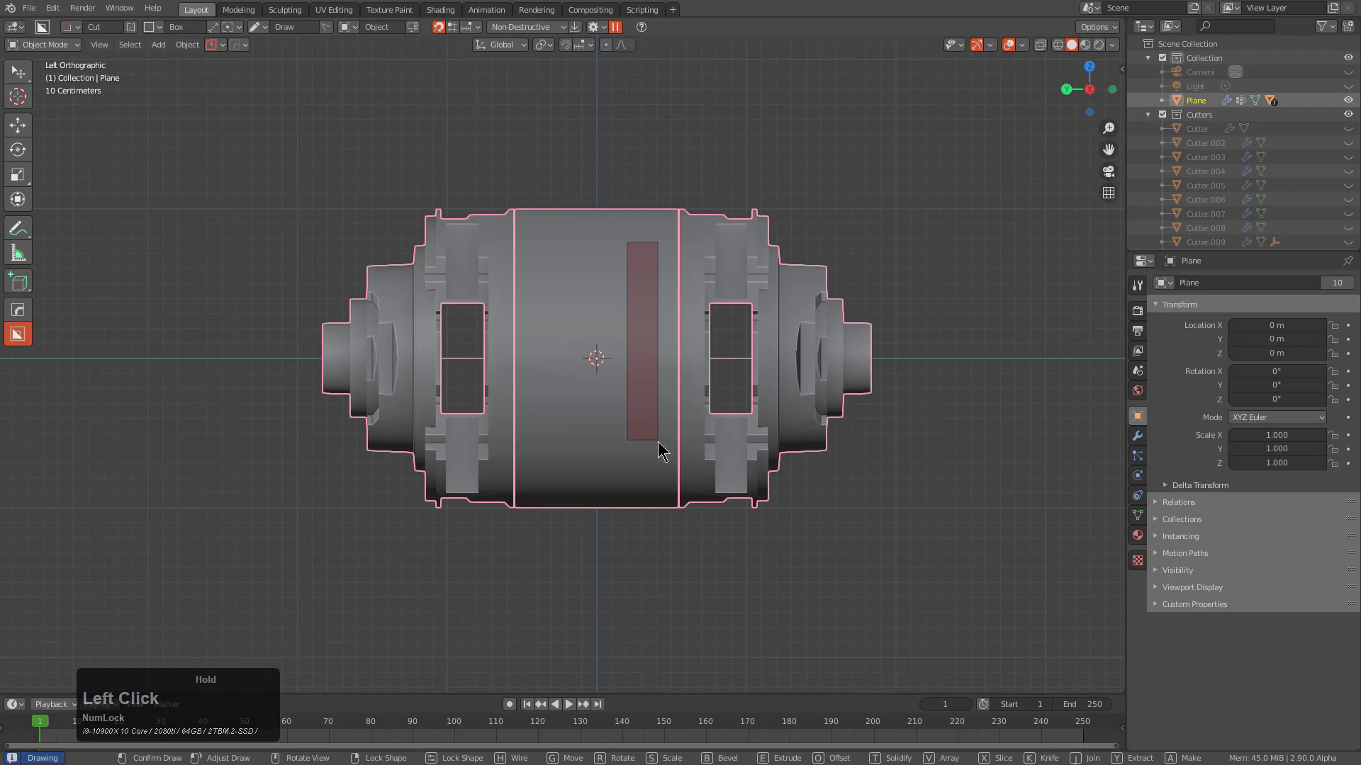
{"action": "right_click", "coordinate": [658, 440]}
{"action": "mouse_move", "coordinate": [634, 231]}
{"action": "left_mouse_down"}
{"action": "mouse_move", "coordinate": [674, 485]}
{"action": "mouse_move", "coordinate": [665, 470]}
{"action": "left_mouse_up"}
{"action": "key", "text": "a"}
{"action": "mouse_move", "coordinate": [665, 470]}
{"action": "middle_mouse_down"}
{"action": "mouse_move", "coordinate": [637, 475]}
{"action": "mouse_move", "coordinate": [551, 415]}
{"action": "middle_mouse_up"}
{"action": "right_click", "coordinate": [518, 343]}
{"action": "middle_click_drag", "start_coordinate": [517, 343], "coordinate": [597, 359]}
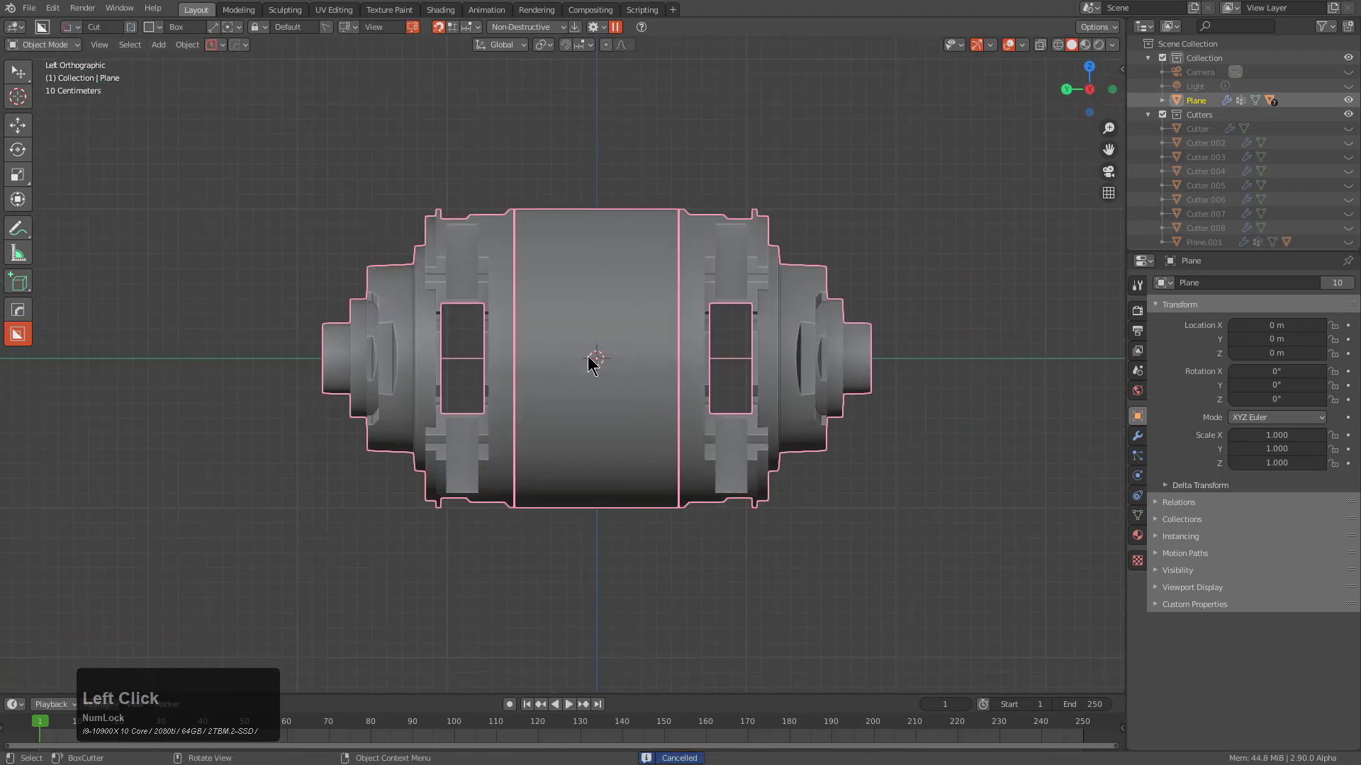
From the left view, make a tall narrow box over the central cylinder, extrude it into the body and shorten its outer end
{"action": "mouse_move", "coordinate": [635, 233]}
{"action": "left_mouse_down"}
{"action": "mouse_move", "coordinate": [674, 416]}
{"action": "mouse_move", "coordinate": [670, 471]}
{"action": "left_mouse_up"}
{"action": "key", "text": "a"}
{"action": "middle_click_drag", "start_coordinate": [671, 477], "coordinate": [237, 529]}
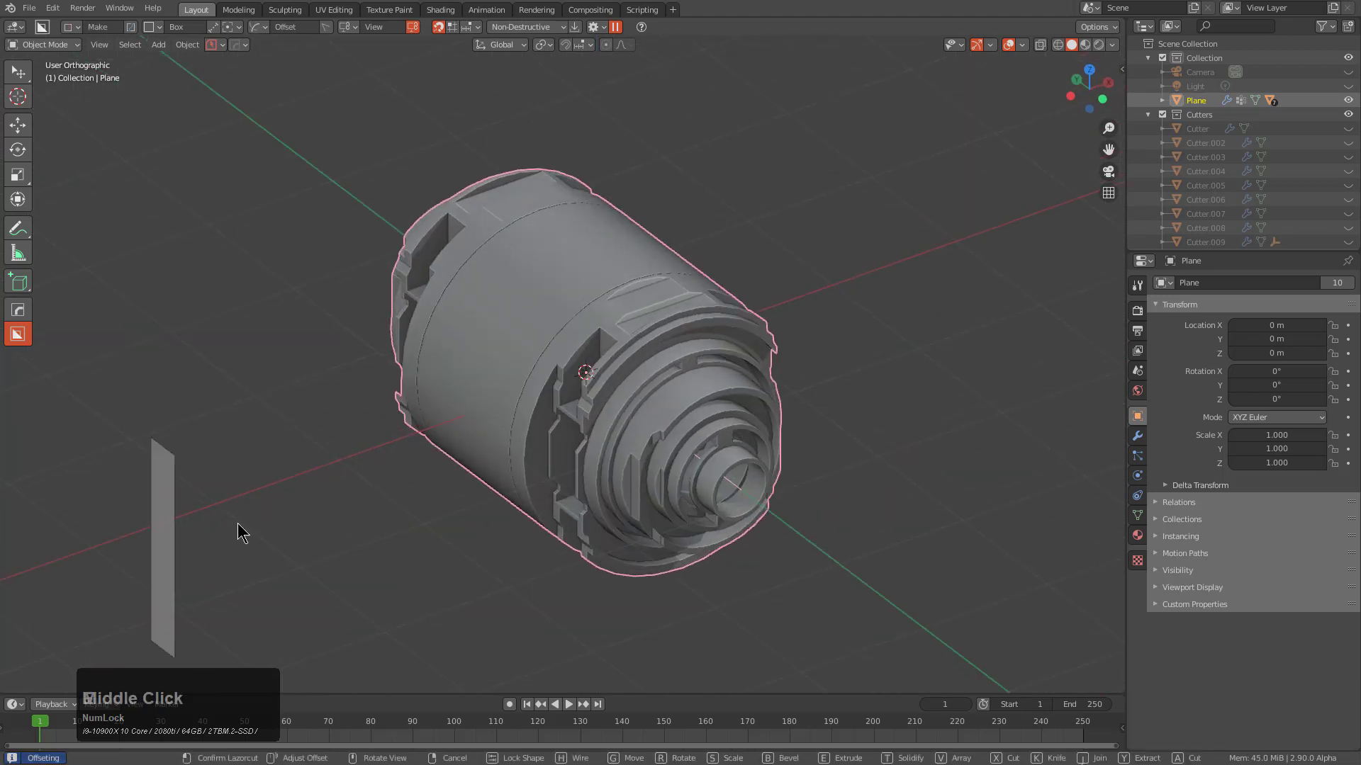
{"action": "key", "text": "e"}
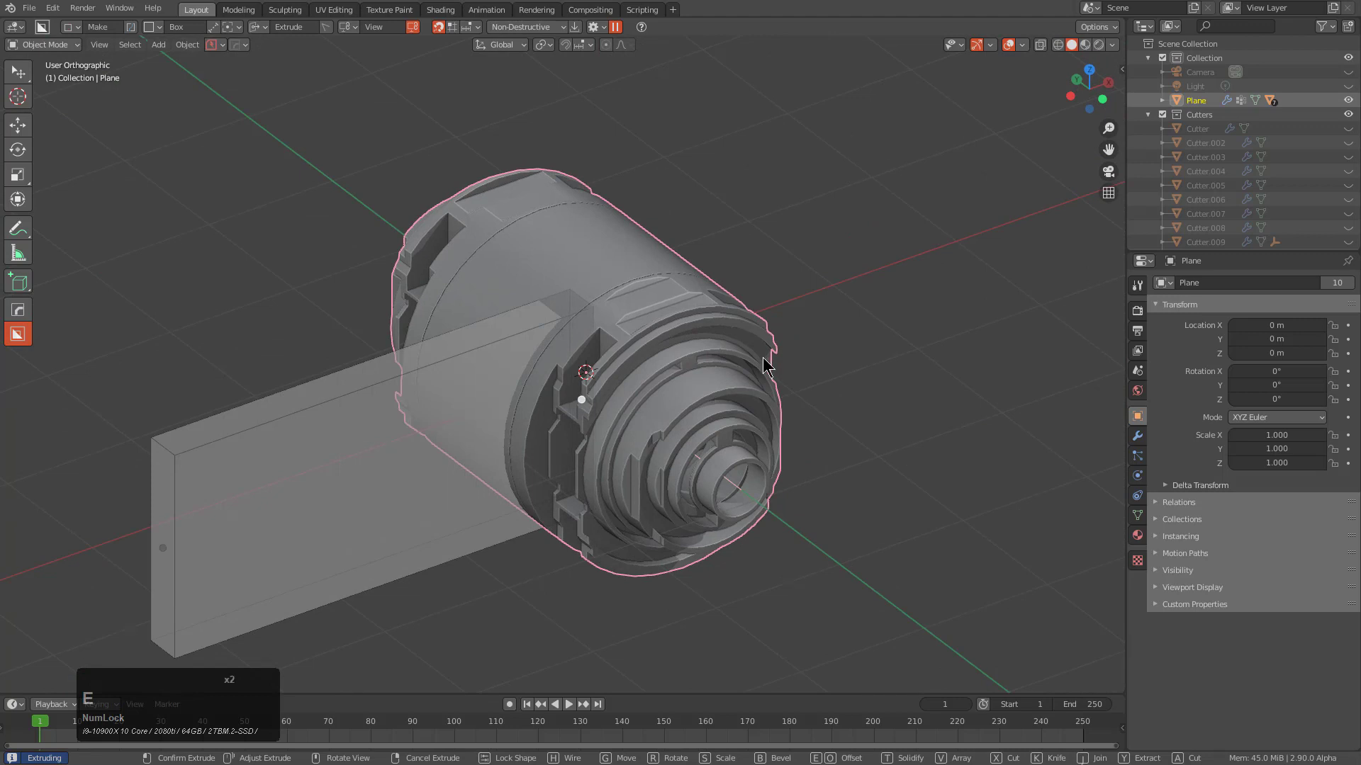
{"action": "key", "text": "e"}
{"action": "left_click", "coordinate": [572, 402]}
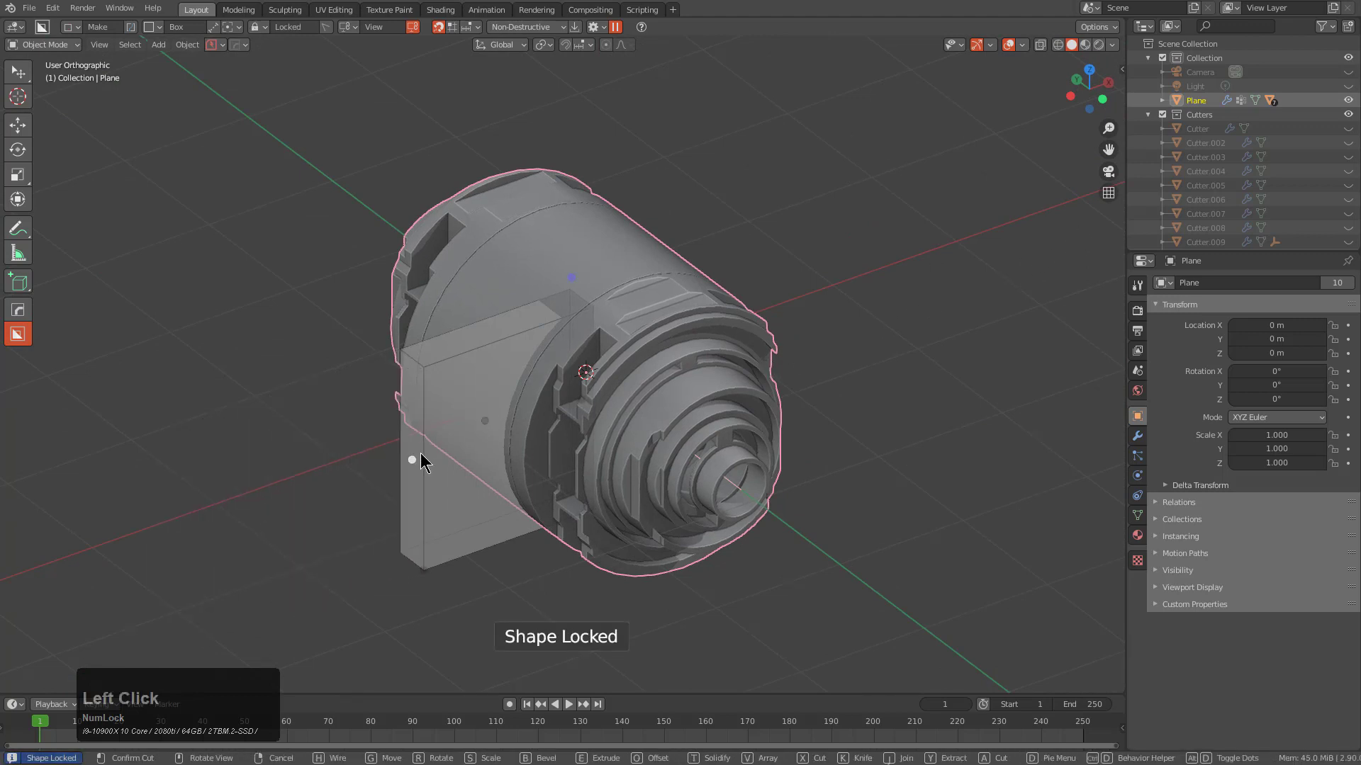
{"action": "left_click", "coordinate": [482, 422]}
Bevel the new box's outer upper edge with 7 segments and a width of about 0.181 using the Hard Ops edge bevel
{"action": "scroll", "coordinate": [535, 386], "scroll_direction": "up", "scroll_amount": 2}
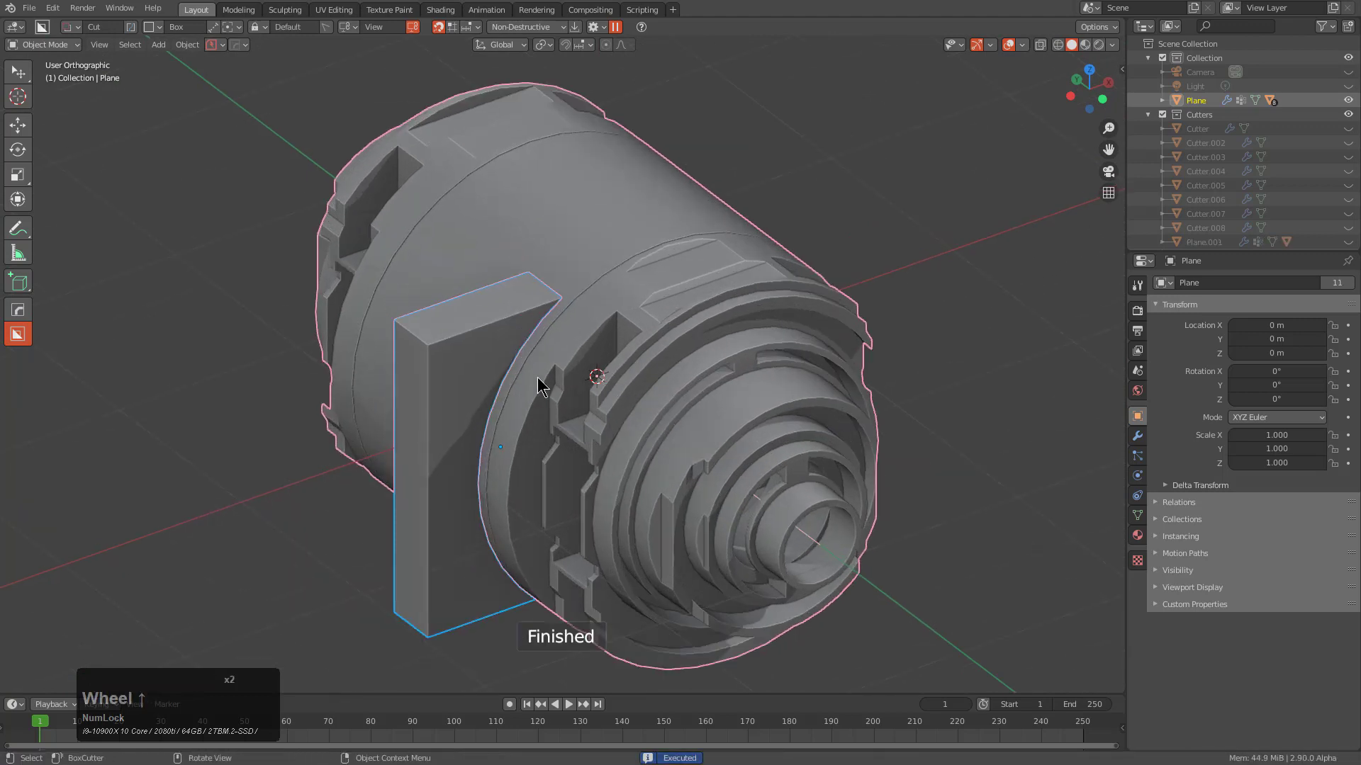
{"action": "middle_click_drag", "start_coordinate": [542, 386], "coordinate": [567, 444]}
{"action": "scroll", "coordinate": [577, 422], "scroll_direction": "up", "scroll_amount": 2}
{"action": "key", "text": "Tab"}
{"action": "key", "text": "Tab"}
{"action": "left_click", "coordinate": [547, 386]}
{"action": "scroll", "coordinate": [547, 385], "scroll_direction": "down", "scroll_amount": 2}
{"action": "key", "text": "Tab"}
{"action": "key", "text": "2"}
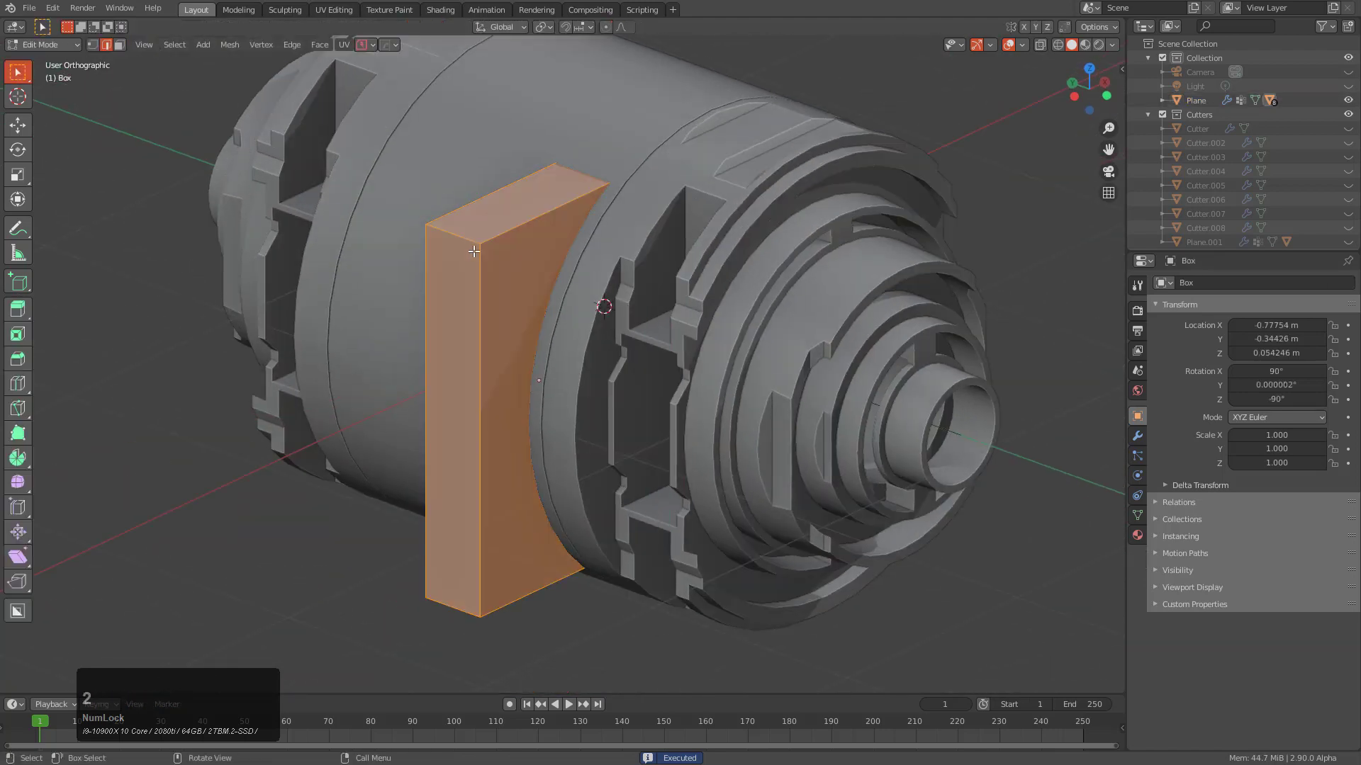
{"action": "left_click", "coordinate": [464, 241]}
{"action": "key", "text": "q"}
{"action": "left_click", "coordinate": [688, 309]}
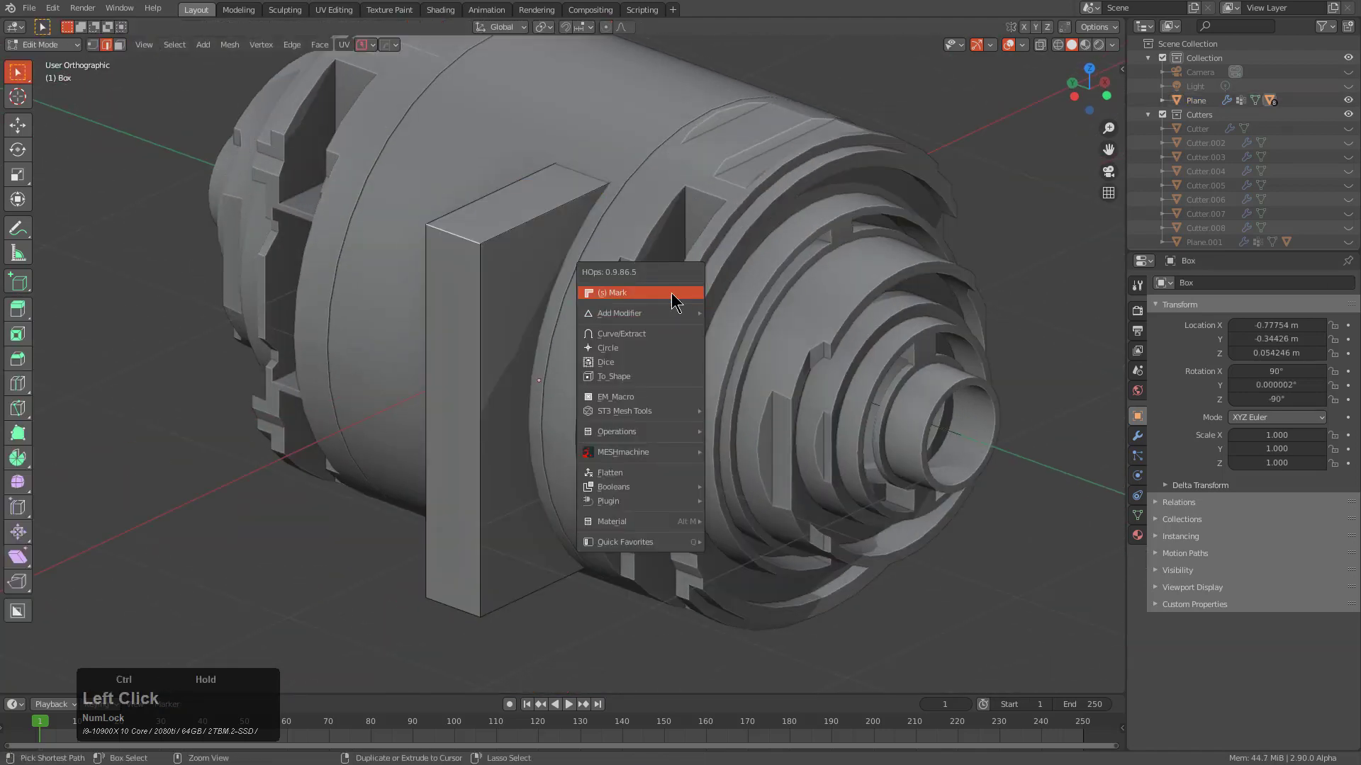
{"action": "scroll", "coordinate": [410, 268], "scroll_direction": "up", "scroll_amount": 3}
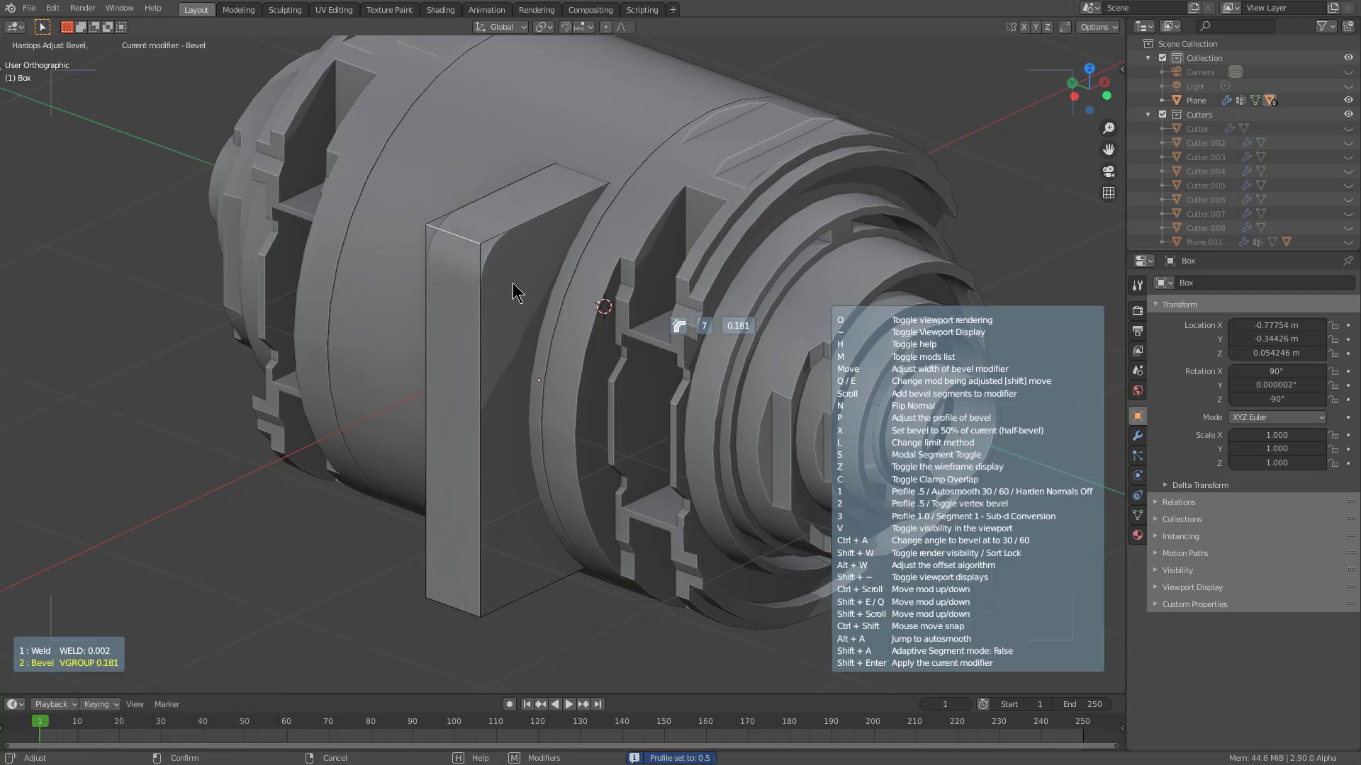
{"action": "left_click", "coordinate": [512, 282]}
{"action": "key", "text": "Tab"}
Scale the box to about 0.616 along Y and move it along Y to about -0.413 m
{"action": "scroll", "coordinate": [584, 355], "scroll_direction": "down", "scroll_amount": 4}
{"action": "scroll", "coordinate": [610, 386], "scroll_direction": "up", "scroll_amount": 3}
{"action": "middle_click_drag", "start_coordinate": [610, 386], "coordinate": [796, 486]}
{"action": "key", "text": "s"}
{"action": "key", "text": "x"}
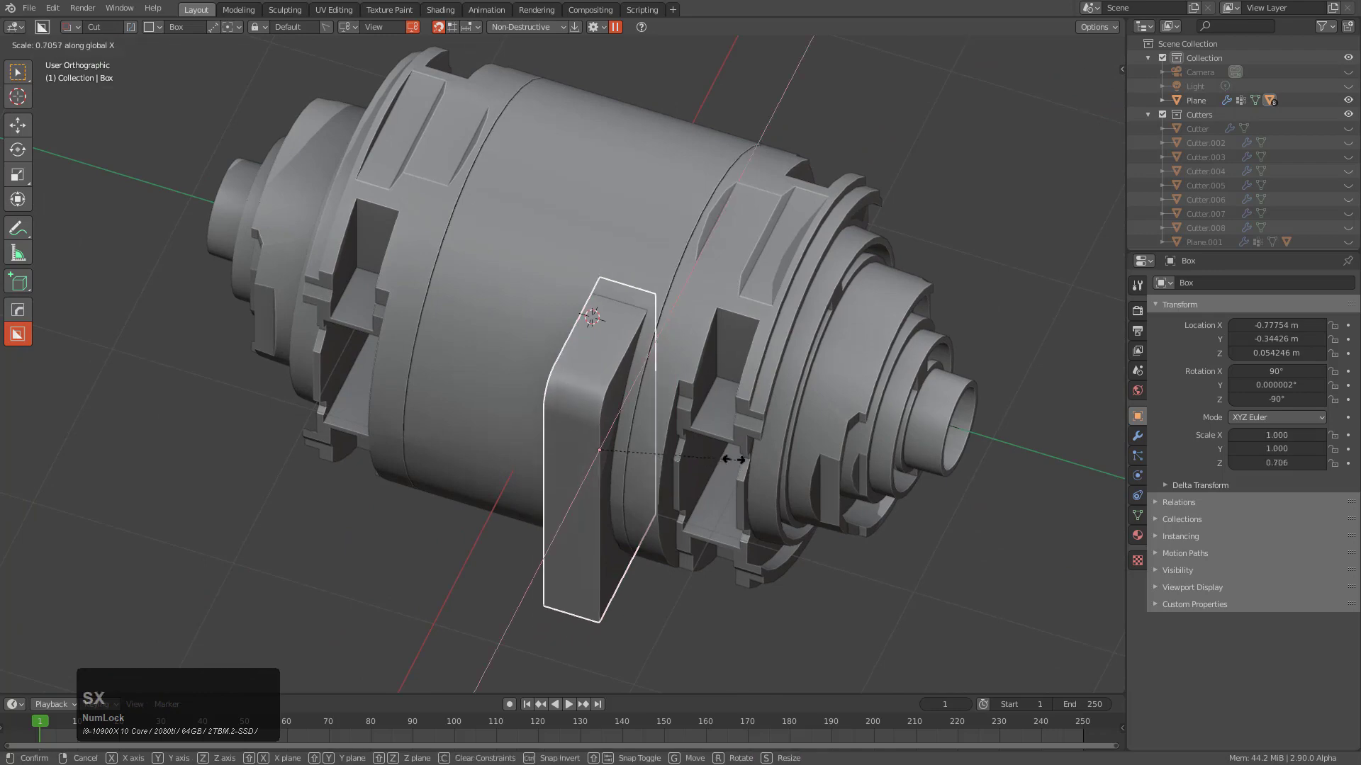
{"action": "key", "text": "y"}
{"action": "left_click", "coordinate": [737, 457]}
{"action": "key", "text": "g"}
{"action": "key", "text": "x"}
{"action": "key", "text": "y"}
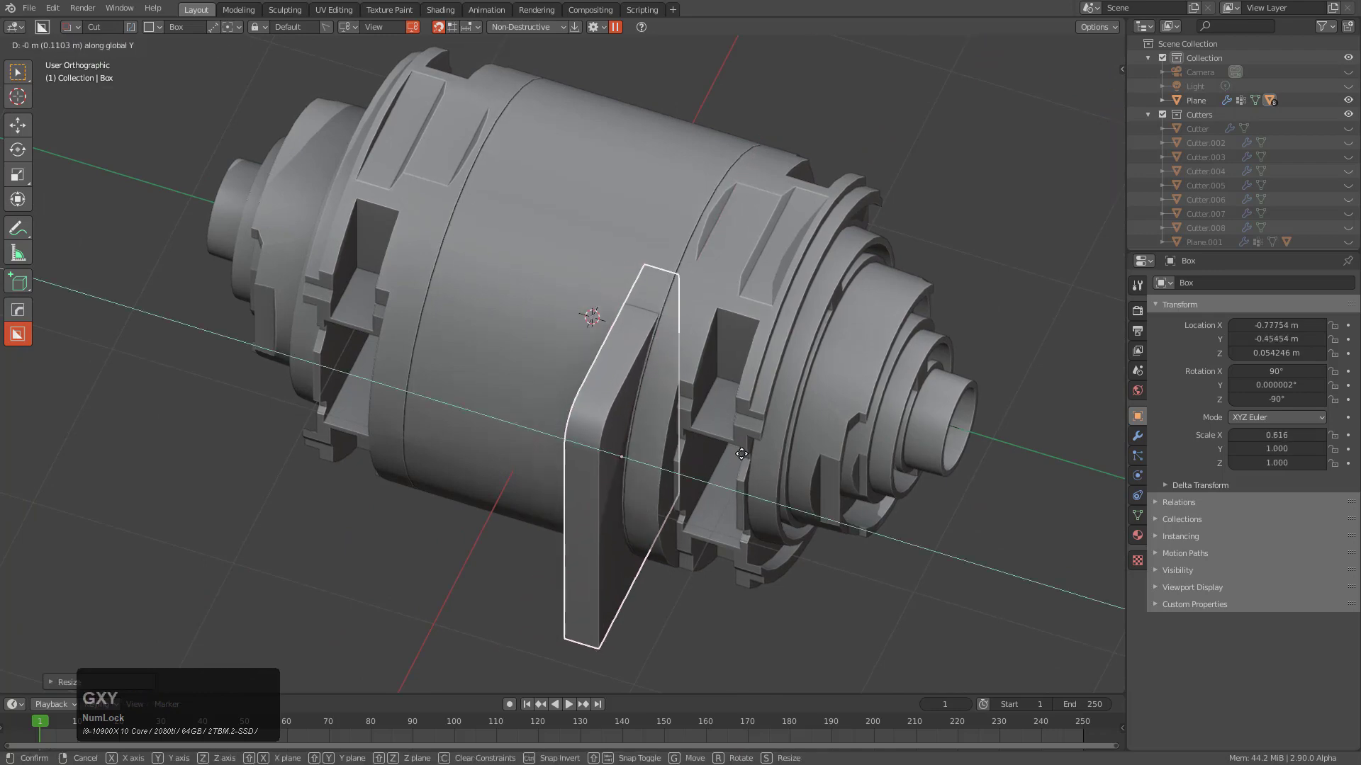
{"action": "left_click", "coordinate": [732, 453]}
Join the rounded box to the body with a Hard Ops Union boolean, keeping the body as the active object
{"action": "middle_click_drag", "start_coordinate": [732, 453], "coordinate": [693, 444]}
{"action": "scroll", "coordinate": [689, 432], "scroll_direction": "up", "scroll_amount": 2}
{"action": "left_click", "coordinate": [668, 307], "text": "shift"}
{"action": "scroll", "coordinate": [643, 350], "scroll_direction": "down", "scroll_amount": 3}
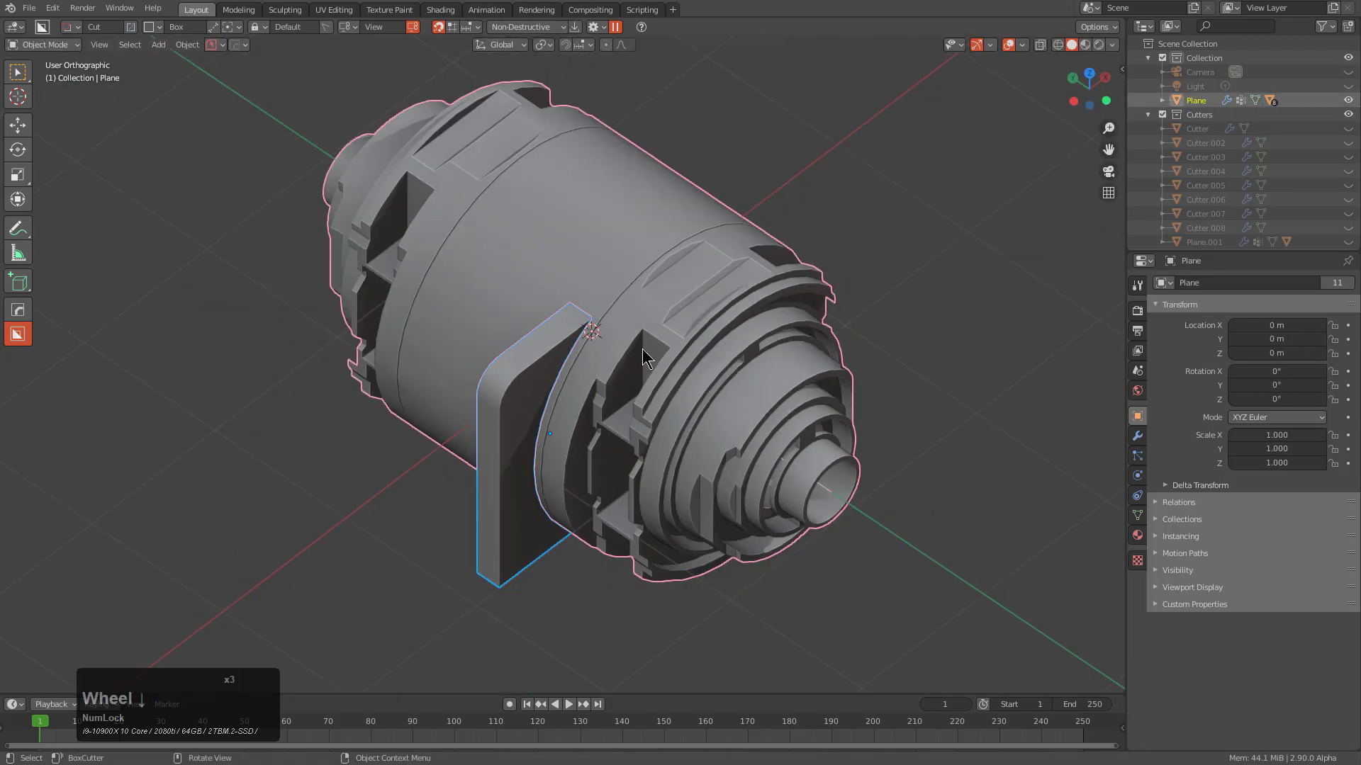
{"action": "middle_click_drag", "start_coordinate": [646, 358], "coordinate": [678, 312]}
{"action": "scroll", "coordinate": [715, 287], "scroll_direction": "up", "scroll_amount": 2}
{"action": "key", "text": "q"}
{"action": "left_click", "coordinate": [660, 346]}
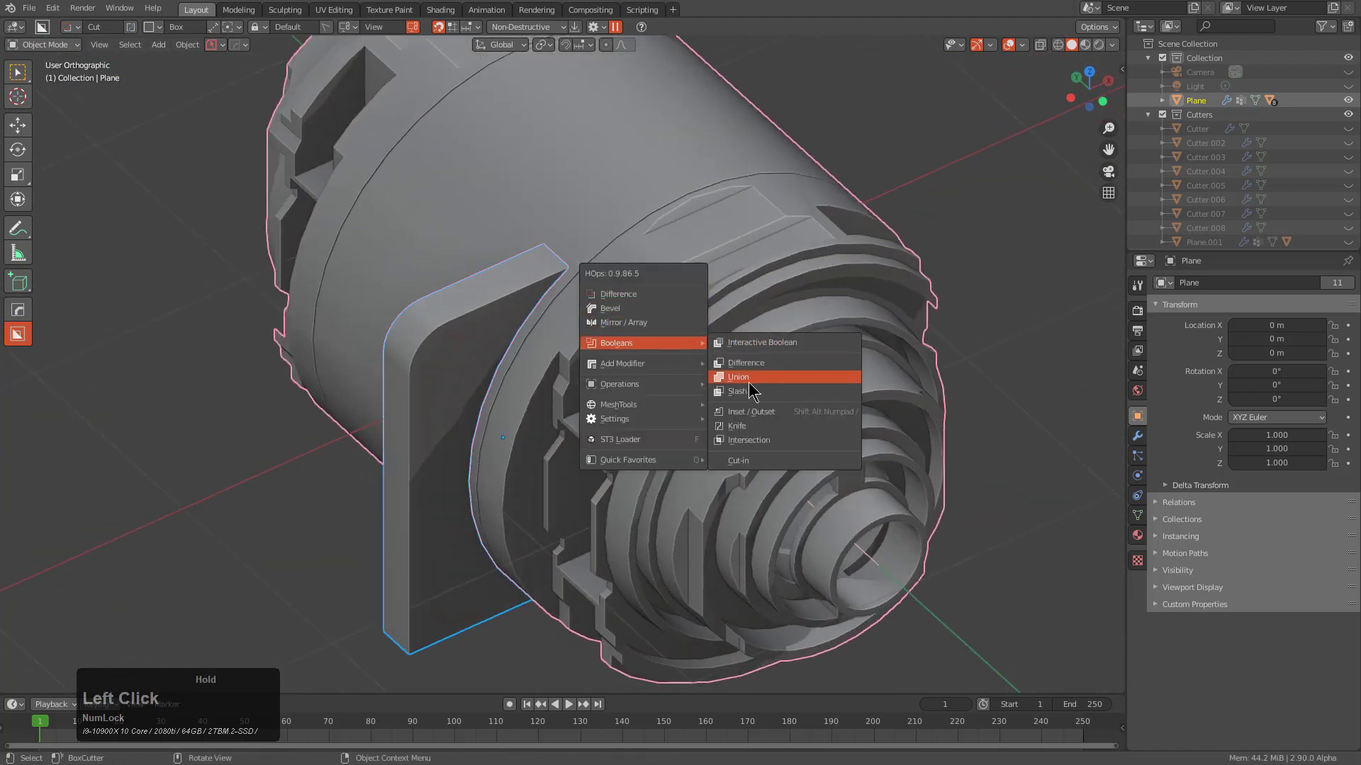
{"action": "left_click", "coordinate": [737, 377]}
Mirror the body across the X and Z axes with the mirror gizmo, using the existing Hops_Mirror.001 modifier
{"action": "middle_click_drag", "start_coordinate": [737, 377], "coordinate": [616, 261]}
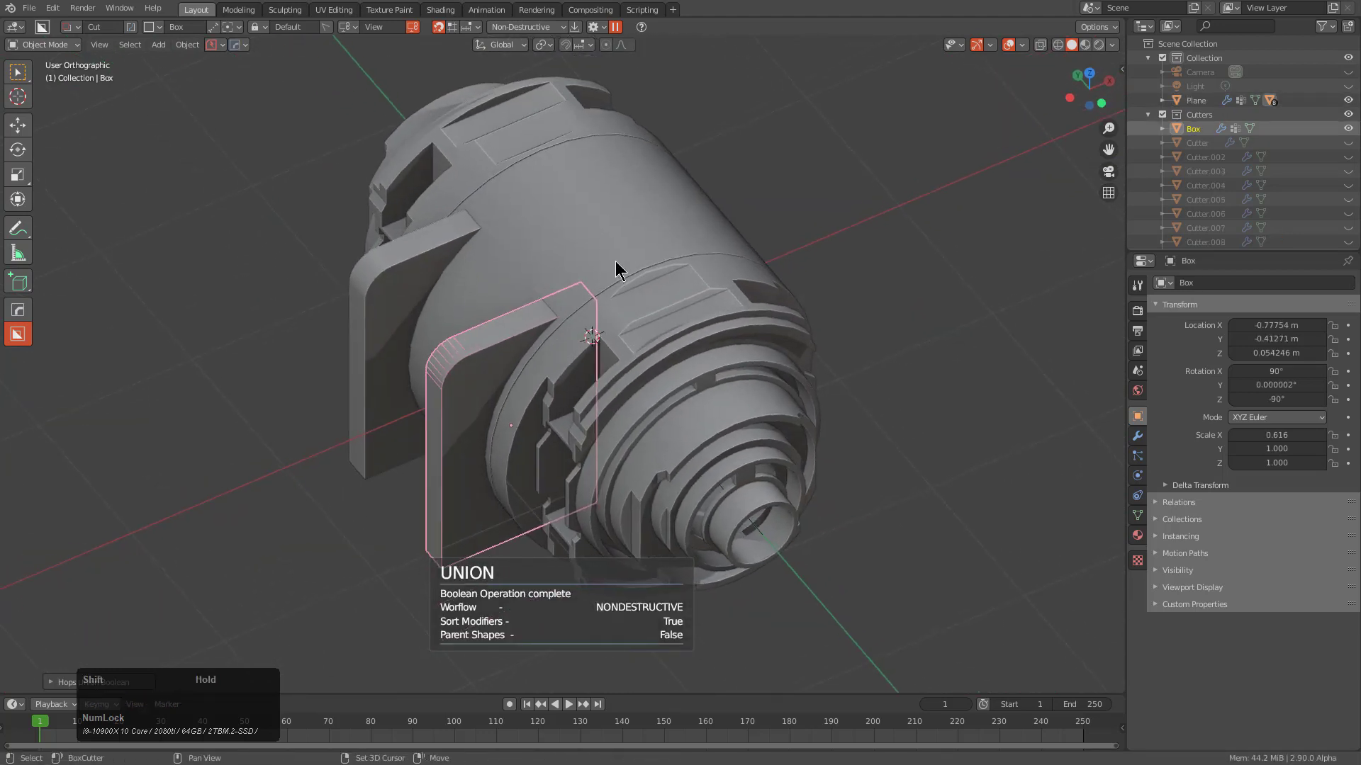
{"action": "left_click", "coordinate": [620, 260]}
{"action": "scroll", "coordinate": [664, 328], "scroll_direction": "up", "scroll_amount": 2}
{"action": "left_click", "coordinate": [664, 328]}
{"action": "key", "text": "alt+x"}
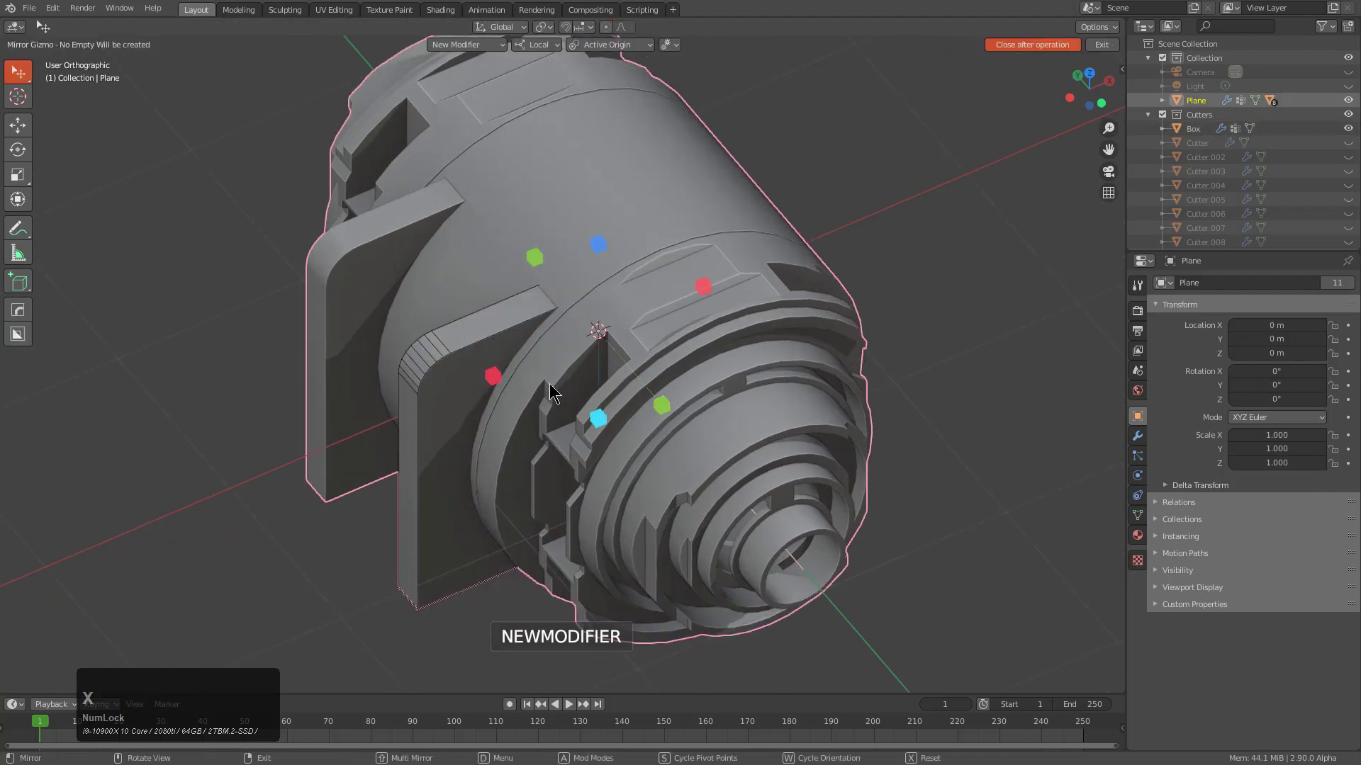
{"action": "left_click", "coordinate": [499, 383]}
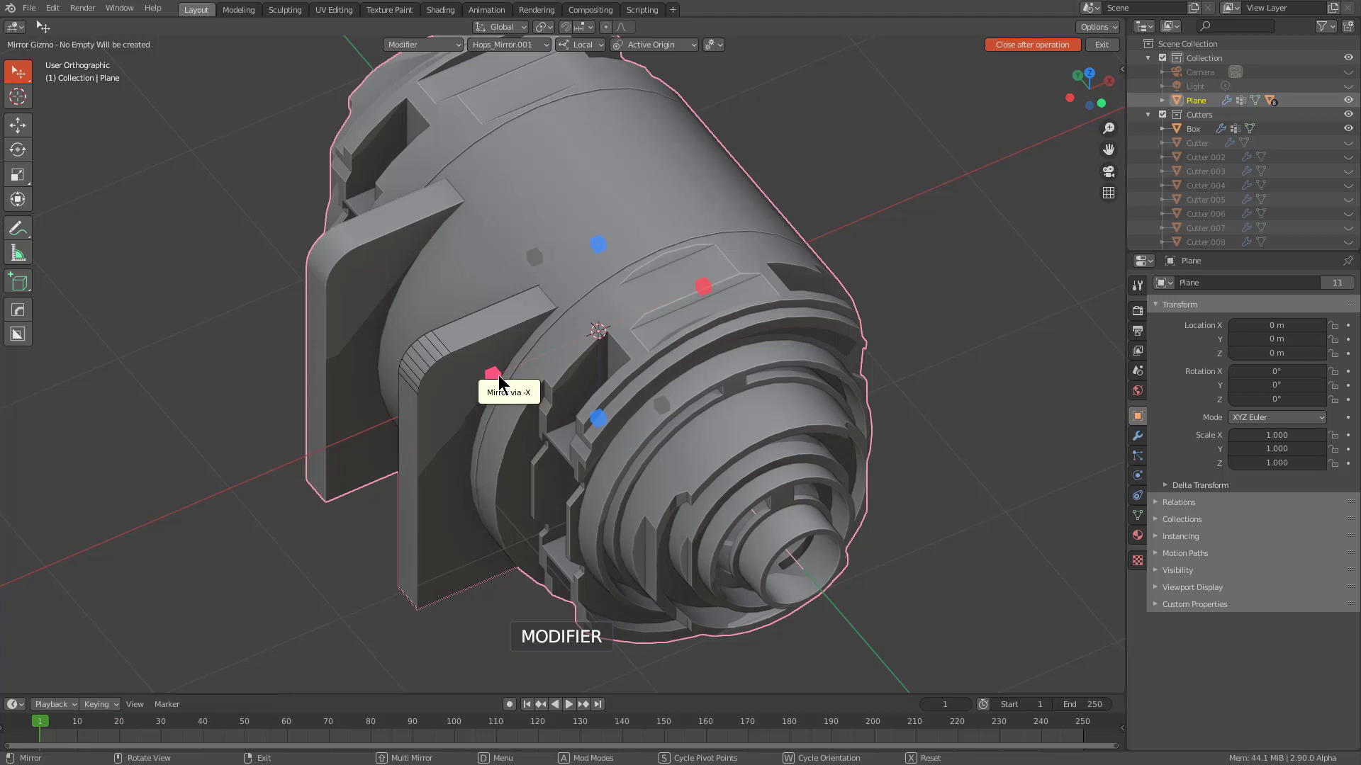
{"action": "left_click", "coordinate": [513, 45]}
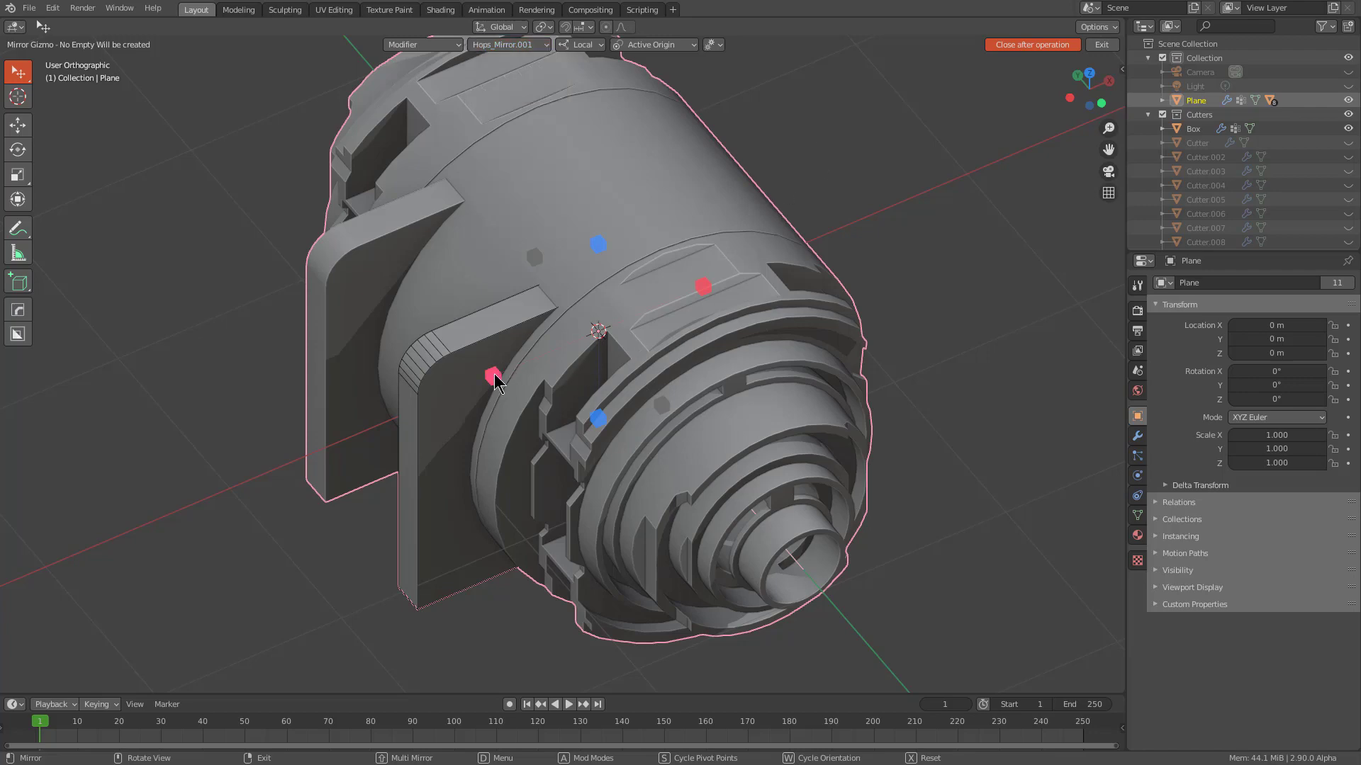
{"action": "left_click", "coordinate": [493, 376]}
{"action": "mouse_move", "coordinate": [649, 368]}
{"action": "middle_mouse_down"}
{"action": "mouse_move", "coordinate": [525, 268]}
{"action": "mouse_move", "coordinate": [595, 283]}
{"action": "mouse_move", "coordinate": [546, 295]}
{"action": "mouse_move", "coordinate": [568, 251]}
{"action": "mouse_move", "coordinate": [735, 274]}
{"action": "mouse_move", "coordinate": [692, 297]}
{"action": "mouse_move", "coordinate": [670, 291]}
{"action": "mouse_move", "coordinate": [696, 273]}
{"action": "mouse_move", "coordinate": [794, 314]}
{"action": "mouse_move", "coordinate": [737, 351]}
{"action": "mouse_move", "coordinate": [678, 351]}
{"action": "middle_mouse_up"}
{"action": "key", "text": "alt+x"}
{"action": "left_click", "coordinate": [600, 216]}
Delete the edge of the body's source profile that lies along the Y axis
{"action": "key", "text": "Tab"}
{"action": "key", "text": "alt+z"}
{"action": "key", "text": "c"}
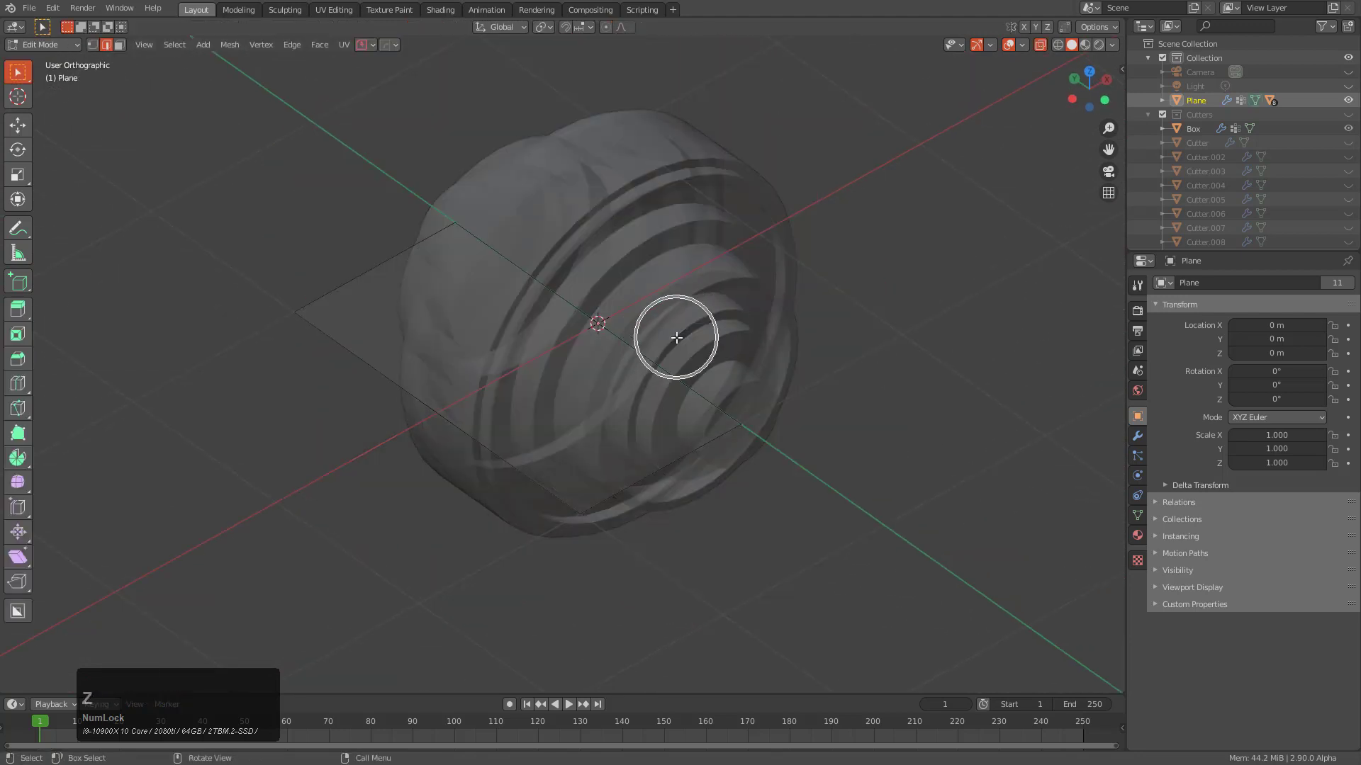
{"action": "key", "text": "x"}
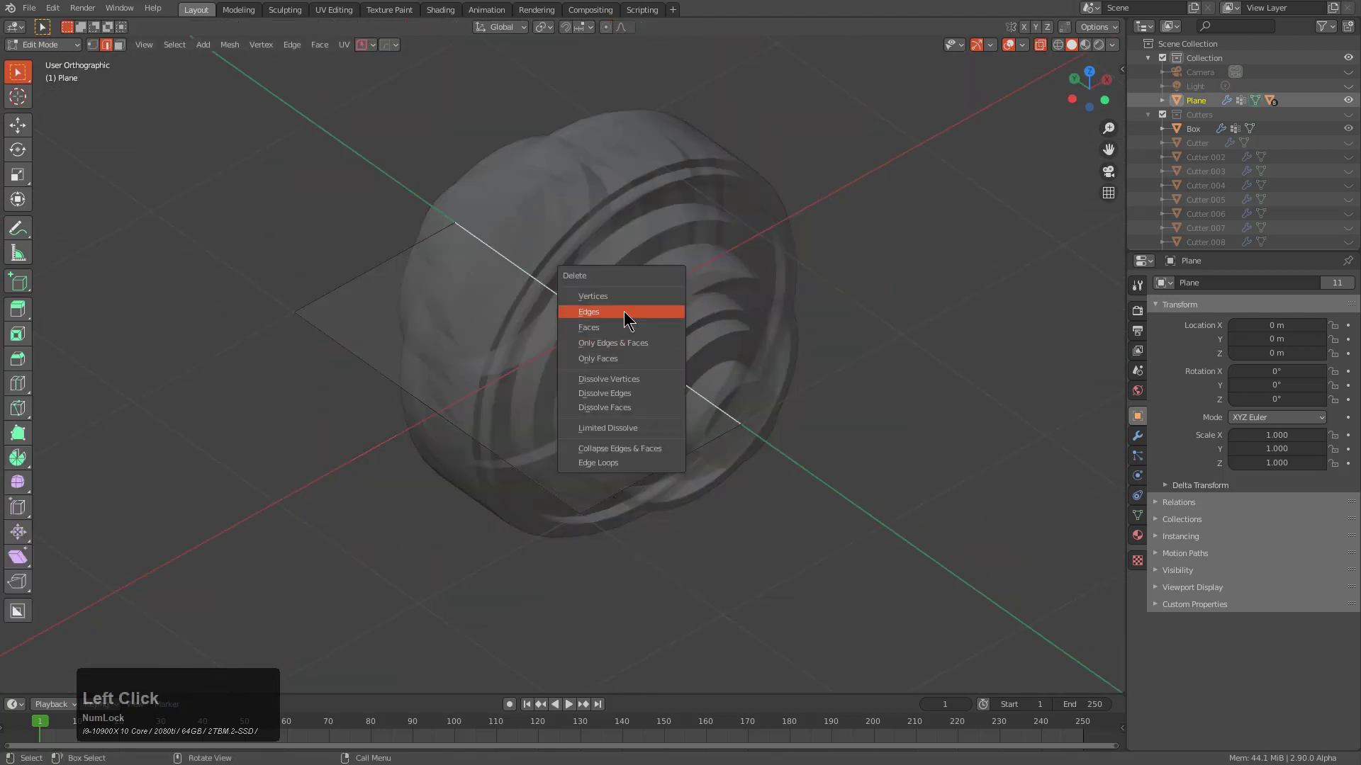
{"action": "left_click", "coordinate": [626, 312]}
{"action": "key", "text": "Tab"}
{"action": "key", "text": "alt+z"}
Show the face orientation overlay and examine the body's normals from several angles
{"action": "middle_click_drag", "start_coordinate": [607, 394], "coordinate": [618, 373]}
{"action": "key", "text": "v"}
{"action": "left_click", "coordinate": [536, 387]}
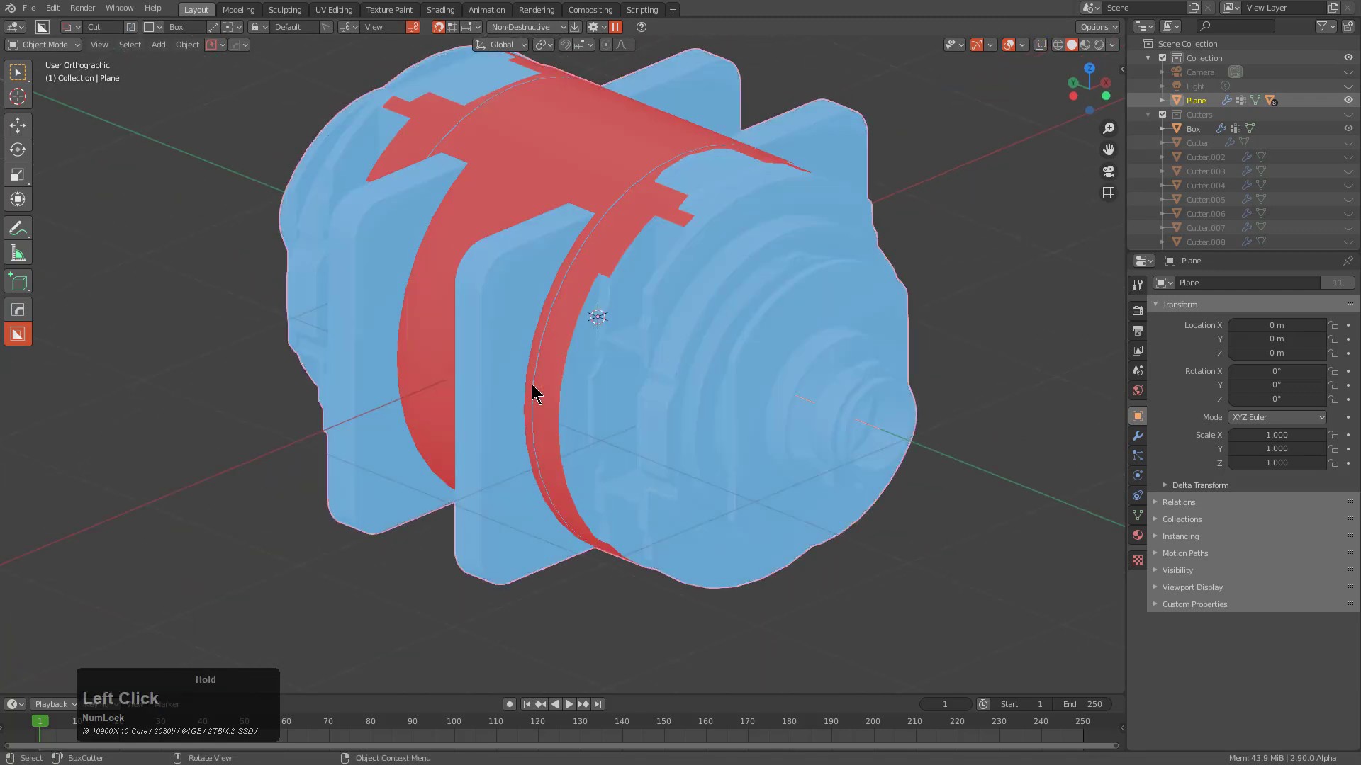
{"action": "middle_click_drag", "start_coordinate": [534, 390], "coordinate": [523, 347]}
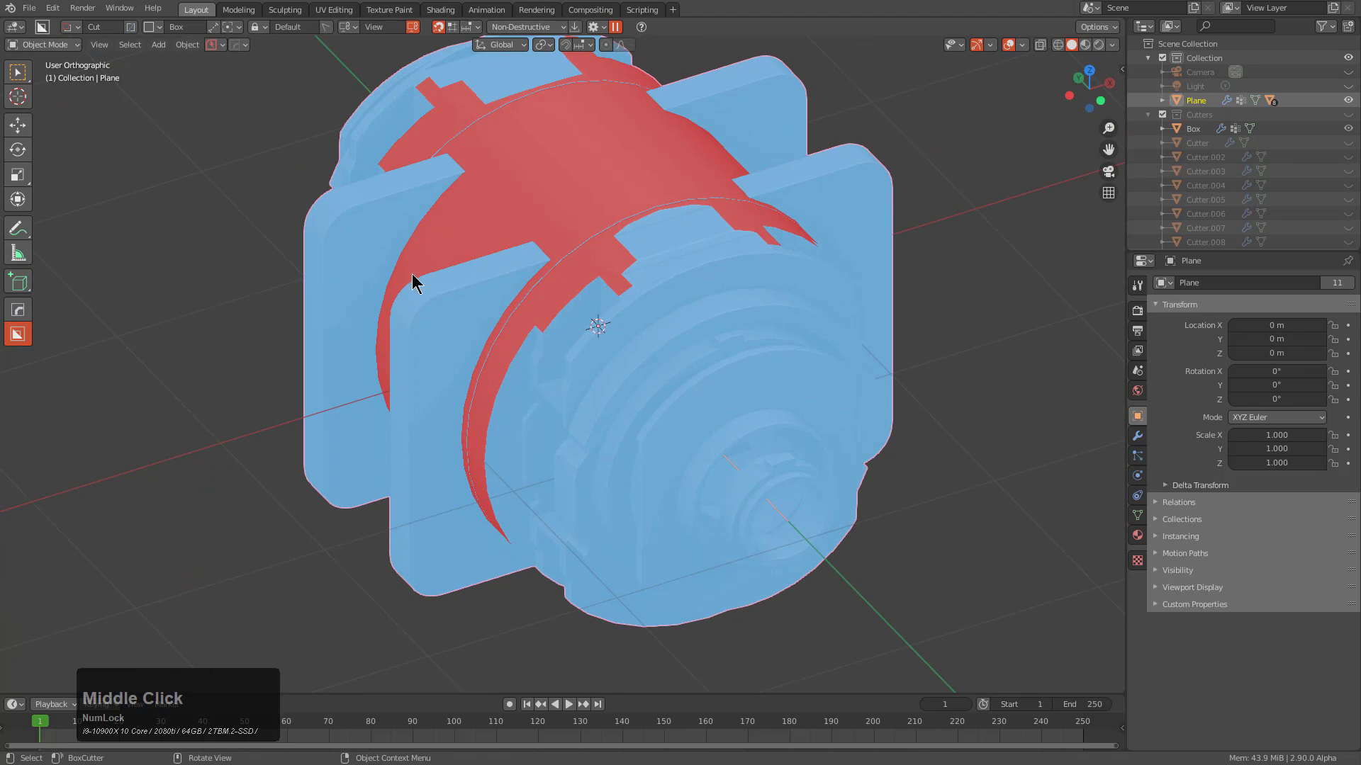
{"action": "middle_click_drag", "start_coordinate": [408, 306], "coordinate": [399, 265]}
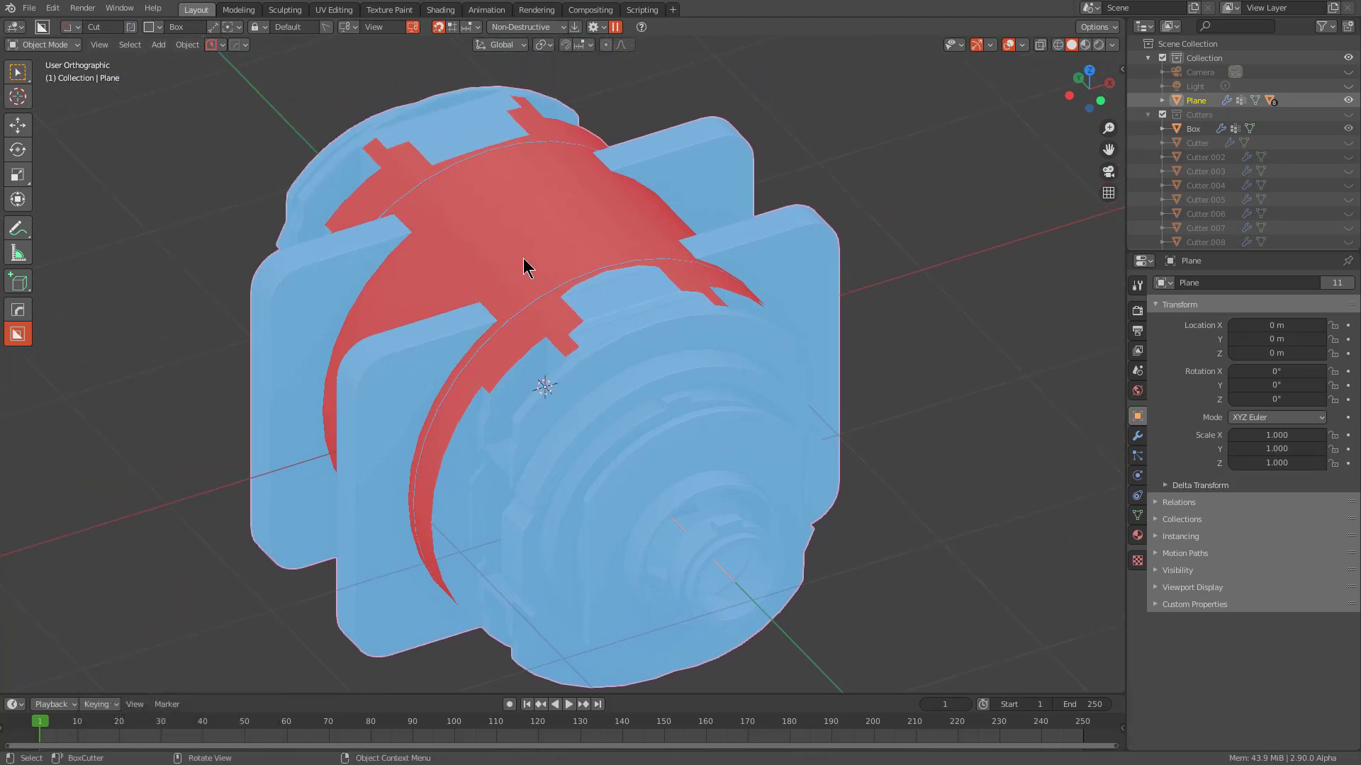
{"action": "middle_click_drag", "start_coordinate": [559, 305], "coordinate": [562, 295]}
Turn on normal calculation in the body's existing Screw modifier
{"action": "key", "text": "q"}
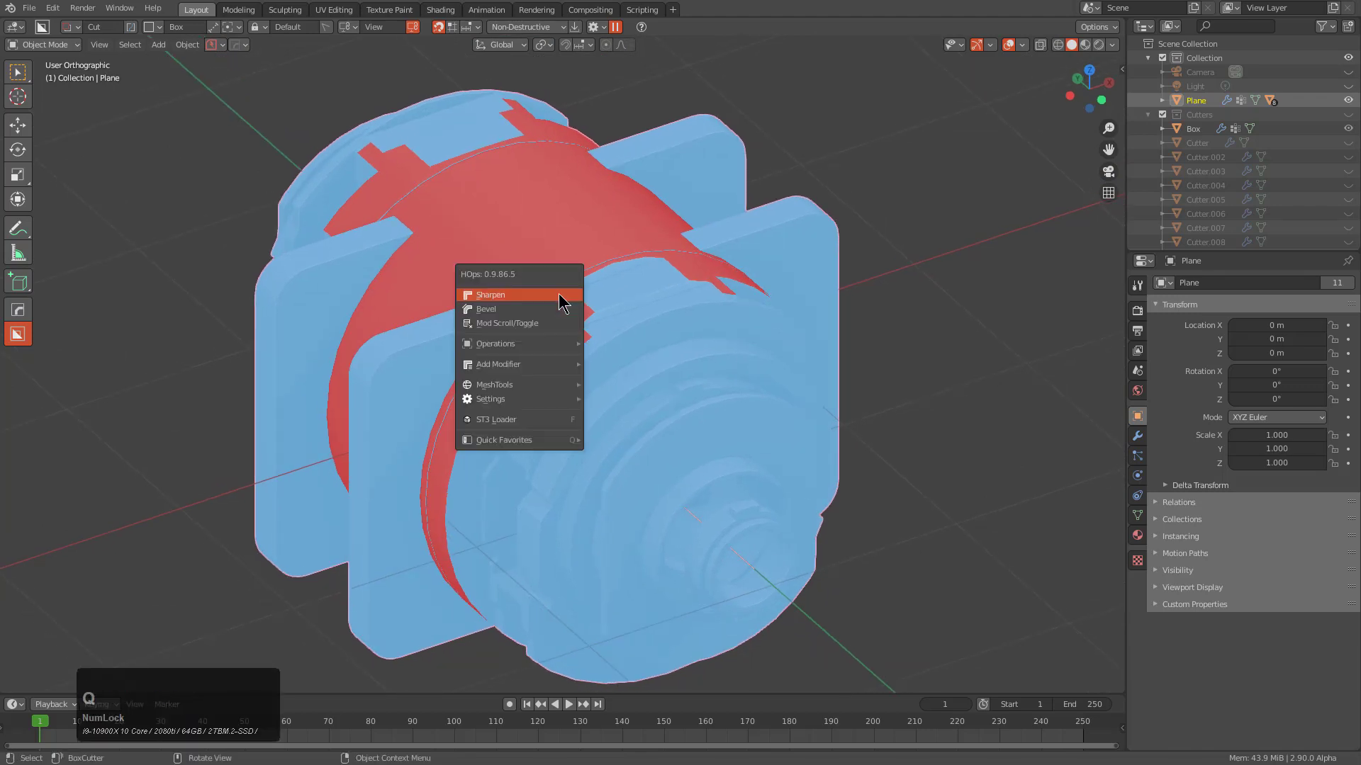
{"action": "mouse_move", "coordinate": [525, 367]}
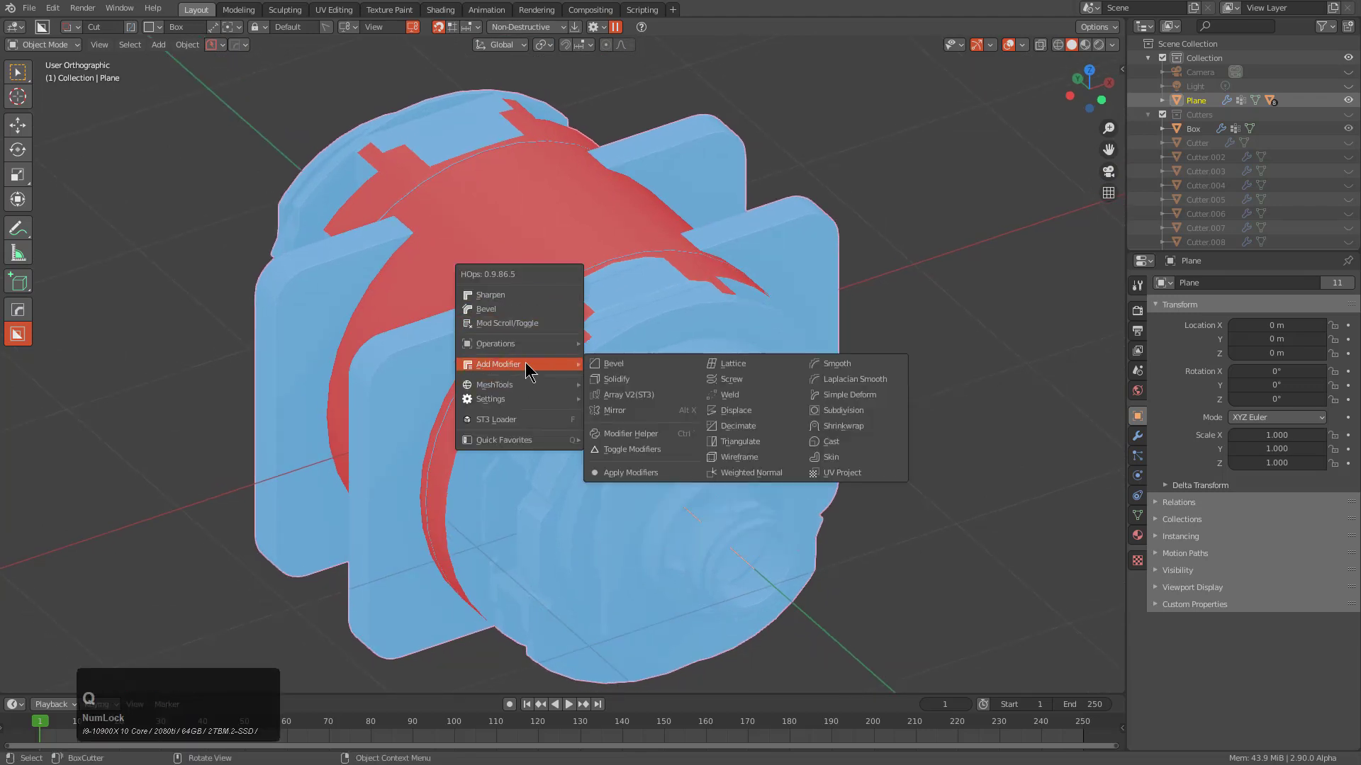
{"action": "left_click", "coordinate": [757, 383]}
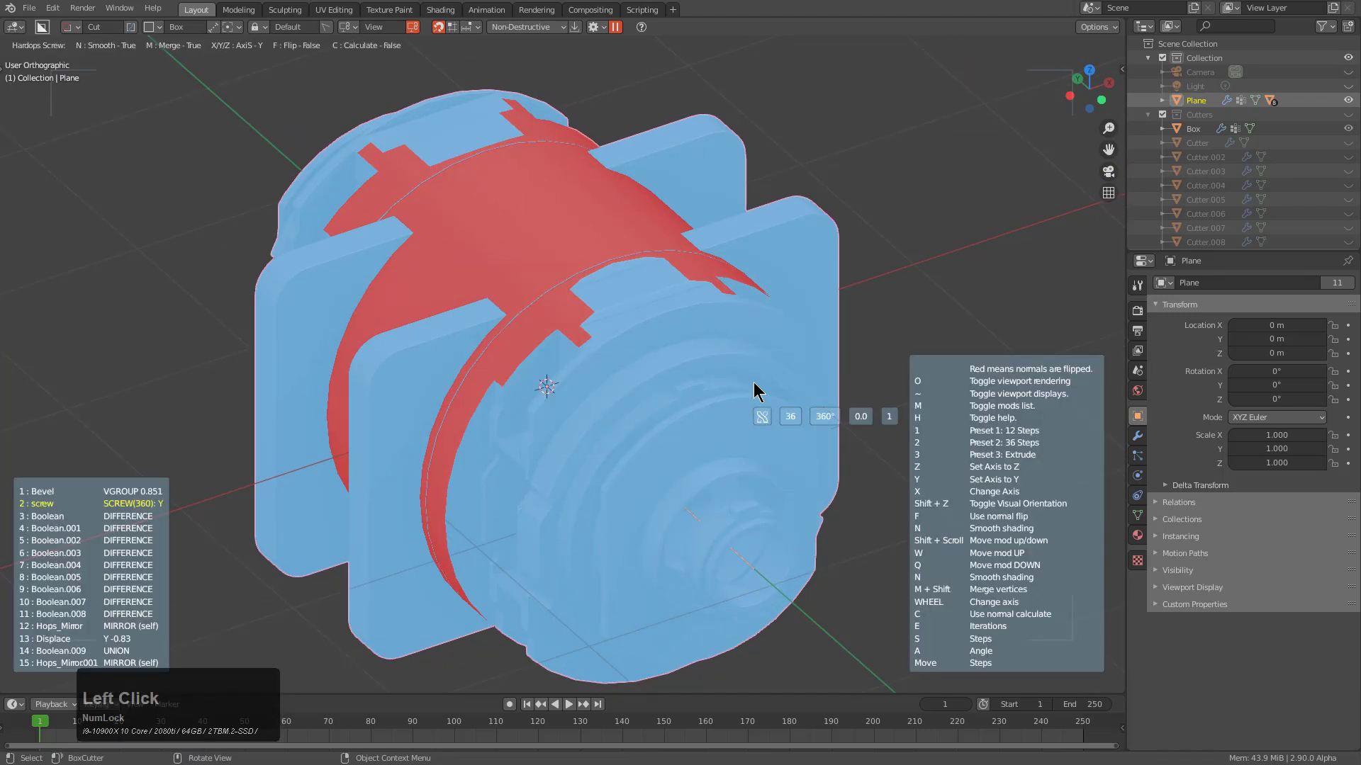
{"action": "key", "text": "c"}
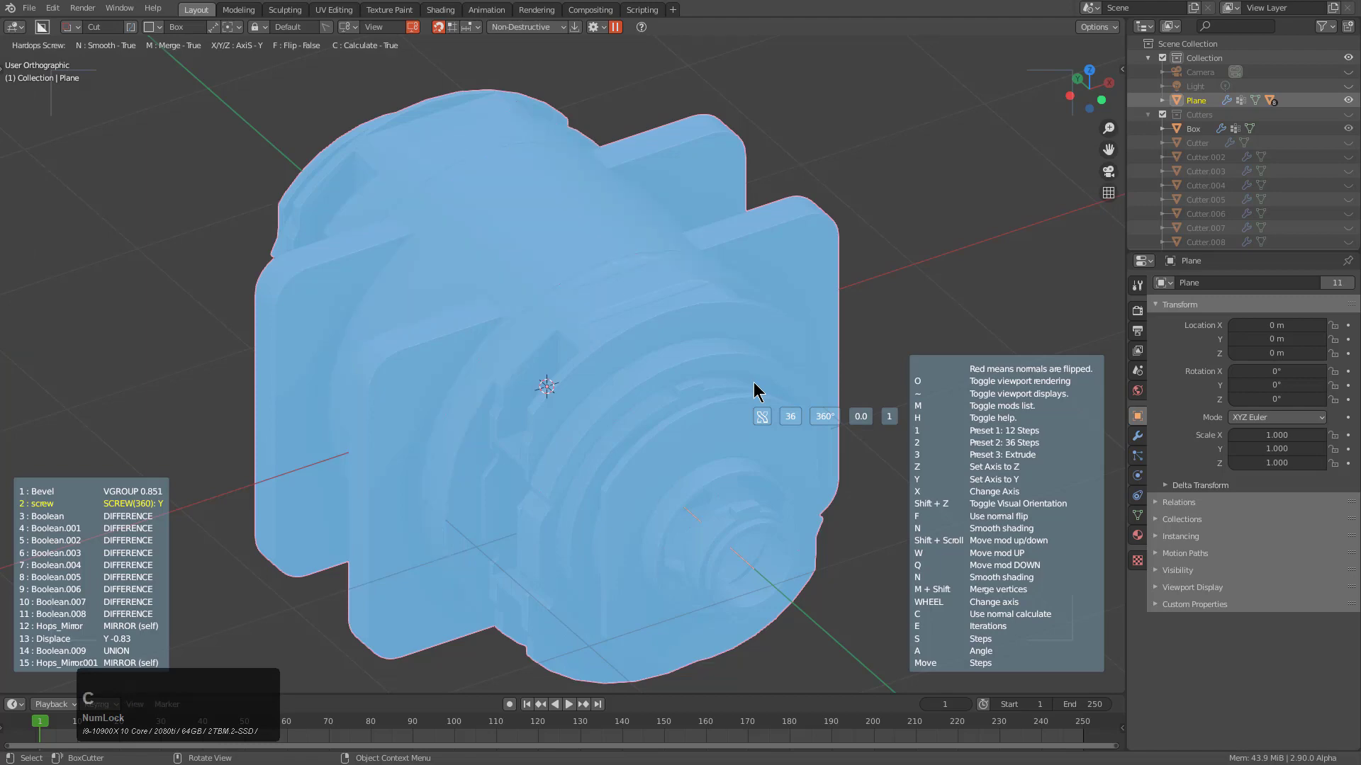
{"action": "left_click", "coordinate": [755, 388]}
From the top view, cut a rectangular slot through the inner end of one side plate where it meets the central cylinder
{"action": "mouse_move", "coordinate": [641, 370]}
{"action": "middle_mouse_down"}
{"action": "mouse_move", "coordinate": [565, 337]}
{"action": "mouse_move", "coordinate": [614, 407]}
{"action": "mouse_move", "coordinate": [588, 489]}
{"action": "mouse_move", "coordinate": [567, 450]}
{"action": "mouse_move", "coordinate": [574, 465]}
{"action": "mouse_move", "coordinate": [638, 380]}
{"action": "middle_mouse_up"}
{"action": "scroll", "coordinate": [749, 365], "scroll_direction": "up", "scroll_amount": 3}
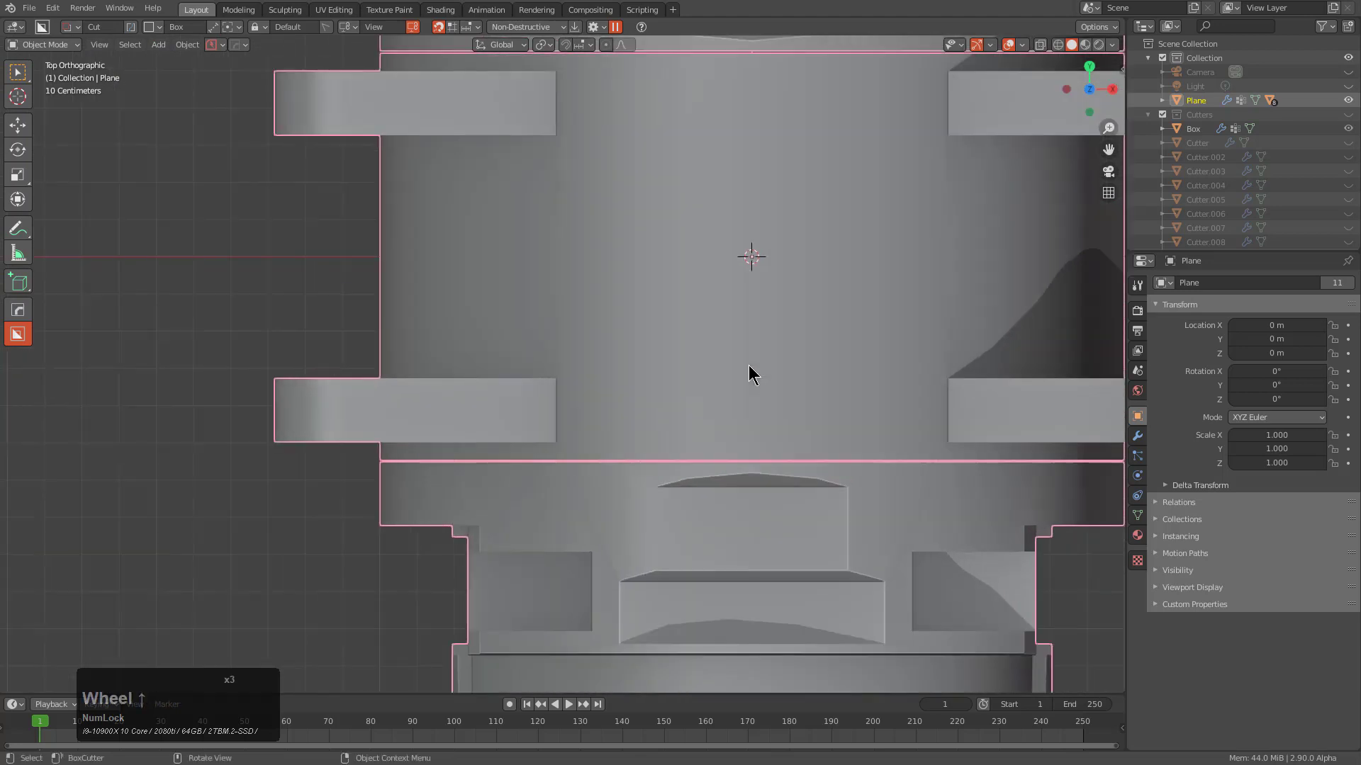
{"action": "key", "text": "d"}
{"action": "left_click_drag", "start_coordinate": [479, 389], "coordinate": [641, 433]}
{"action": "mouse_move", "coordinate": [677, 408]}
{"action": "middle_mouse_down"}
{"action": "mouse_move", "coordinate": [717, 384]}
{"action": "mouse_move", "coordinate": [719, 363]}
{"action": "middle_mouse_up"}
{"action": "scroll", "coordinate": [659, 234], "scroll_direction": "down", "scroll_amount": 6}
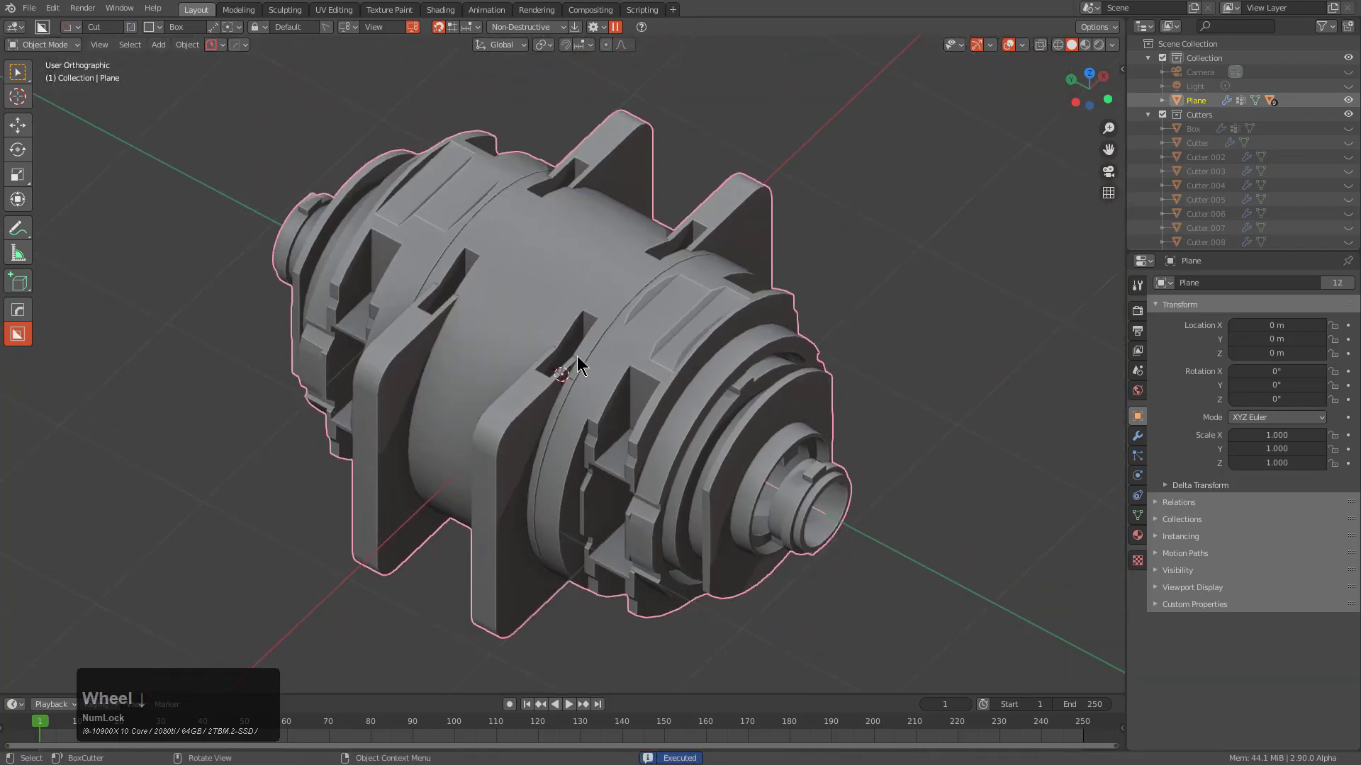
From the top view, cut a lengthwise rectangular slot into the outer end of one side plate, leaving a thin wall on each face
{"action": "middle_click_drag", "start_coordinate": [571, 364], "coordinate": [517, 470]}
{"action": "scroll", "coordinate": [653, 367], "scroll_direction": "up", "scroll_amount": 5}
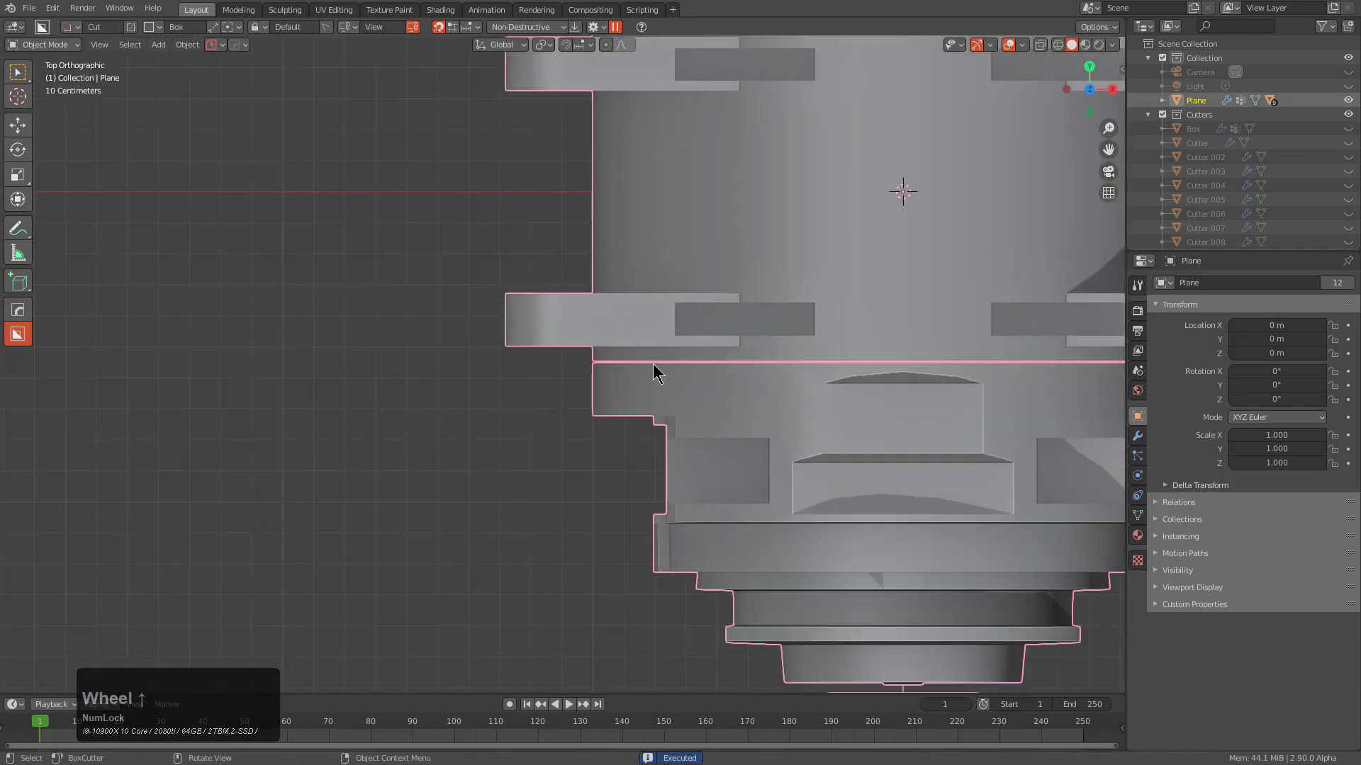
{"action": "mouse_move", "coordinate": [470, 291]}
{"action": "left_mouse_down"}
{"action": "mouse_move", "coordinate": [657, 335]}
{"action": "mouse_move", "coordinate": [671, 340]}
{"action": "mouse_move", "coordinate": [660, 358]}
{"action": "left_mouse_up"}
{"action": "mouse_move", "coordinate": [659, 358]}
{"action": "middle_mouse_down"}
{"action": "mouse_move", "coordinate": [724, 290]}
{"action": "mouse_move", "coordinate": [717, 302]}
{"action": "middle_mouse_up"}
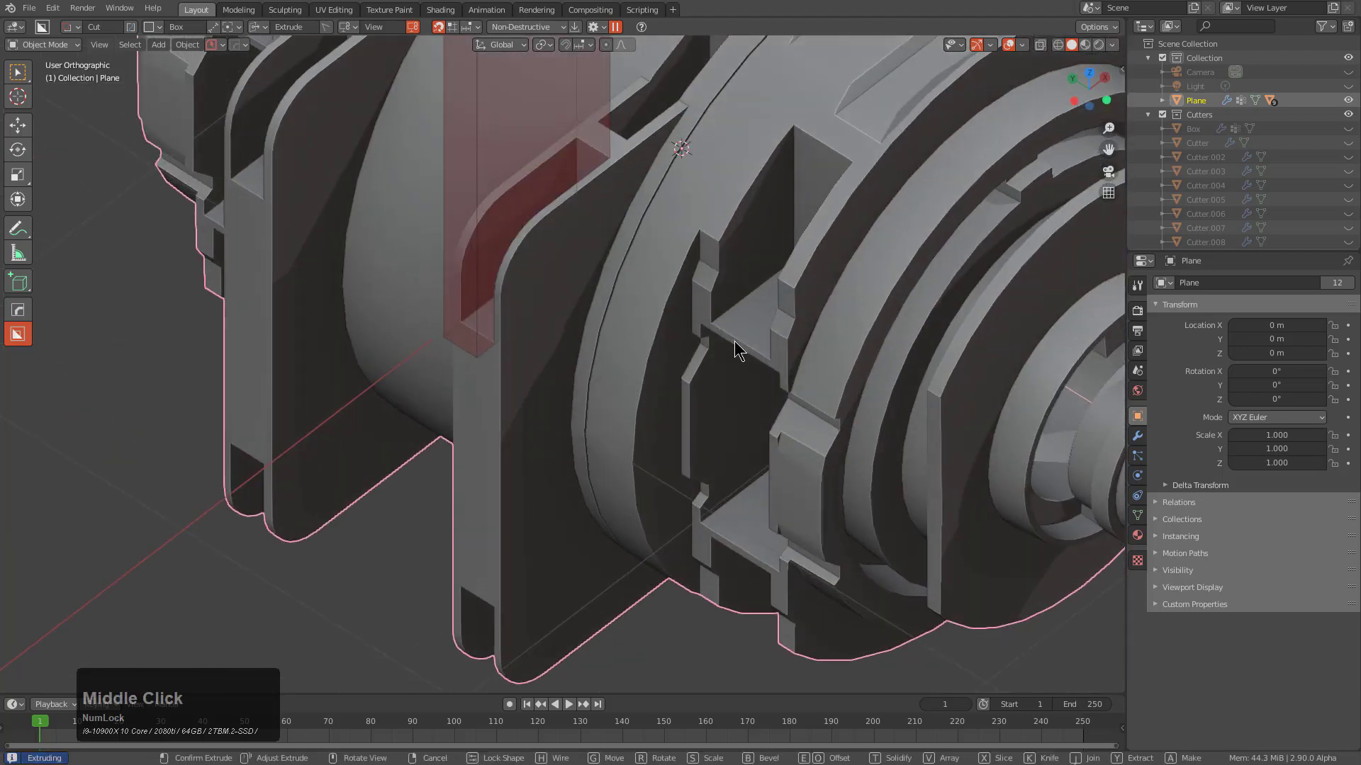
{"action": "scroll", "coordinate": [737, 386], "scroll_direction": "down", "scroll_amount": 2}
{"action": "left_click", "coordinate": [694, 411]}
From the front view, cut a shallow Ngon notch with slanted ends into the upper half of the side plates' outer vertical edge
{"action": "middle_click_drag", "start_coordinate": [691, 411], "coordinate": [633, 387]}
{"action": "key", "text": "d"}
{"action": "left_click", "coordinate": [559, 379]}
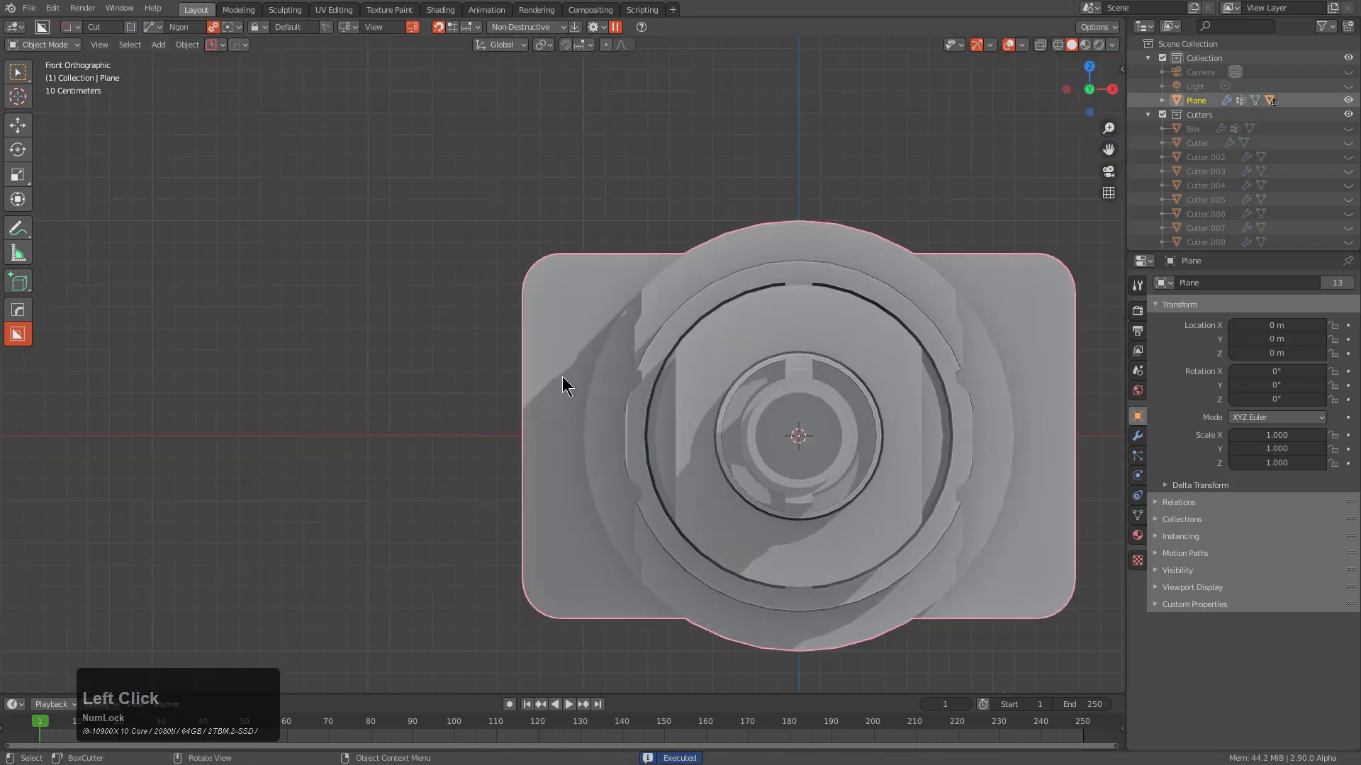
{"action": "scroll", "coordinate": [563, 376], "scroll_direction": "up", "scroll_amount": 2}
{"action": "left_click", "coordinate": [505, 279]}
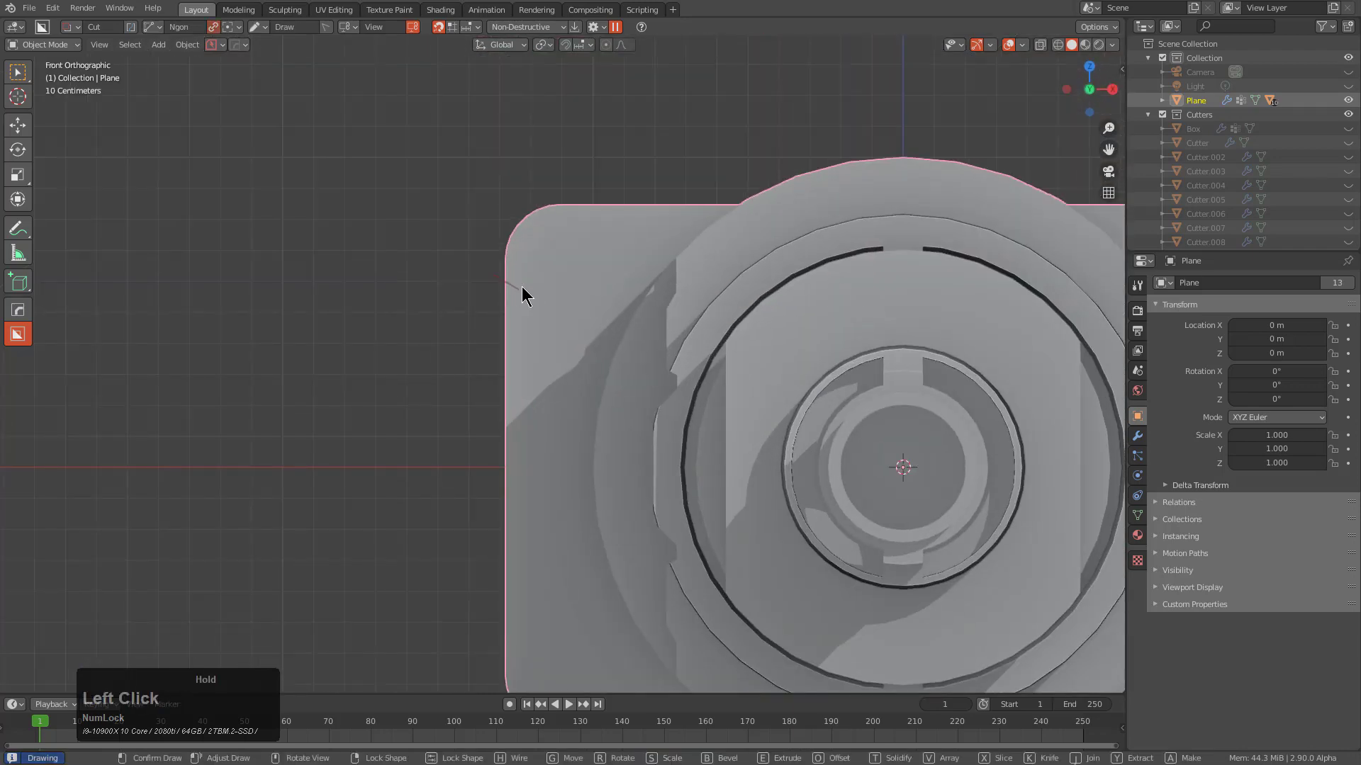
{"action": "left_click", "coordinate": [521, 287]}
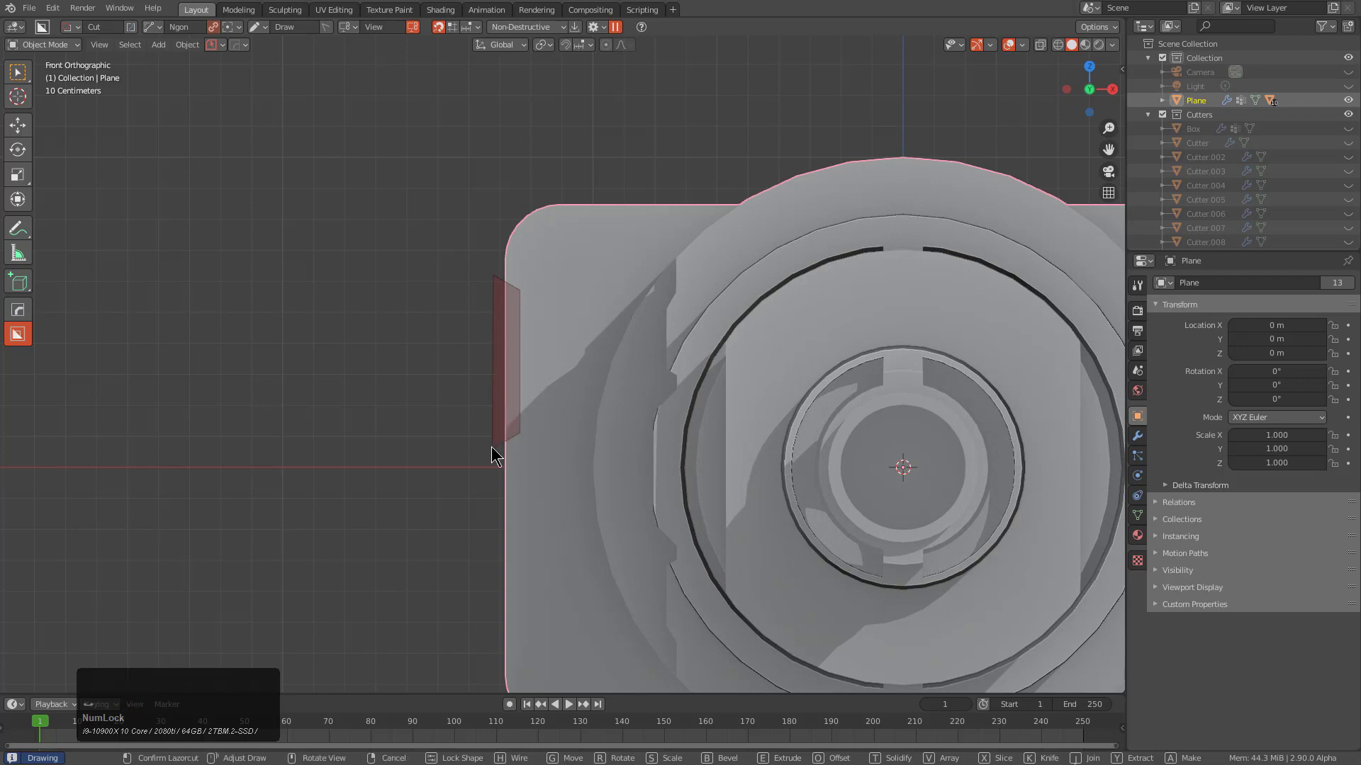
{"action": "key", "text": "space"}
Cut a shallow Ngon notch with slanted ends into the side plates' upper edge, between the rounded corner and the body
{"action": "left_click_drag", "start_coordinate": [604, 191], "coordinate": [617, 215]}
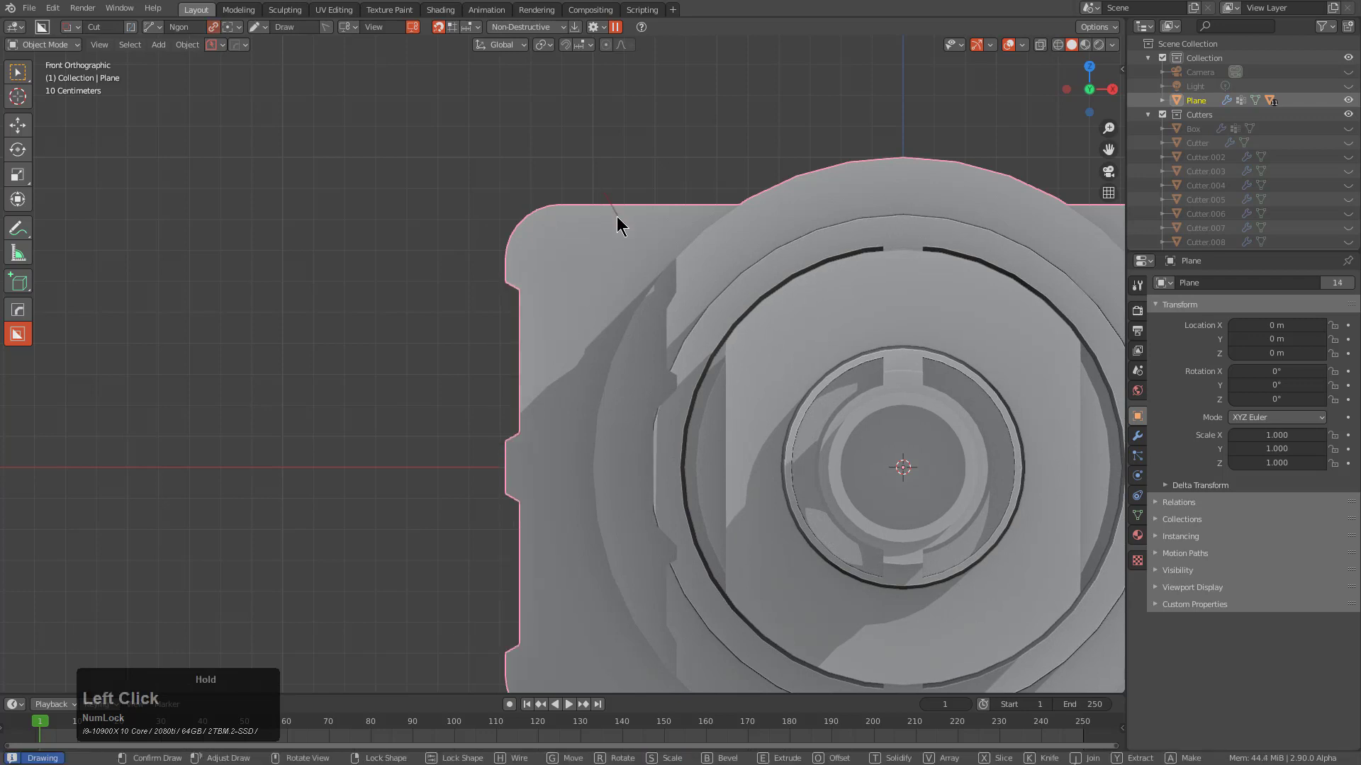
{"action": "left_click", "coordinate": [670, 216]}
{"action": "left_click", "coordinate": [679, 195]}
{"action": "key", "text": "space"}
Switch the cutter shape to Box and slice off the top of the round body from the front view to form a flat
{"action": "scroll", "coordinate": [861, 199], "scroll_direction": "down", "scroll_amount": 1}
{"action": "middle_click_drag", "start_coordinate": [861, 199], "coordinate": [571, 268], "text": "shift"}
{"action": "scroll", "coordinate": [497, 231], "scroll_direction": "up", "scroll_amount": 1}
{"action": "key", "text": "d"}
{"action": "left_click", "coordinate": [427, 278]}
{"action": "left_click_drag", "start_coordinate": [408, 169], "coordinate": [840, 231]}
{"action": "middle_click_drag", "start_coordinate": [628, 277], "coordinate": [647, 373]}
{"action": "scroll", "coordinate": [699, 333], "scroll_direction": "down", "scroll_amount": 2}
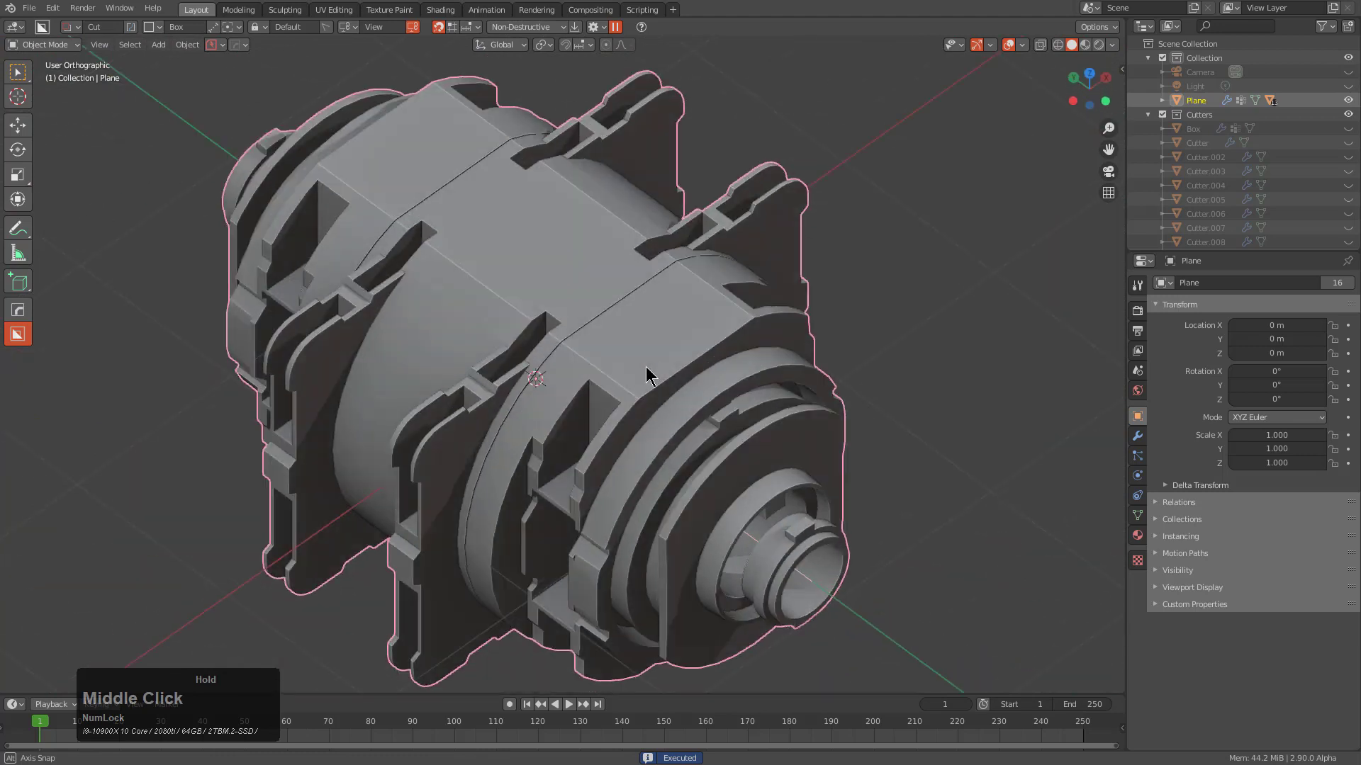
{"action": "scroll", "coordinate": [669, 325], "scroll_direction": "up", "scroll_amount": 2}
{"action": "scroll", "coordinate": [596, 352], "scroll_direction": "up", "scroll_amount": 2}
{"action": "left_click_drag", "start_coordinate": [610, 347], "coordinate": [607, 339]}
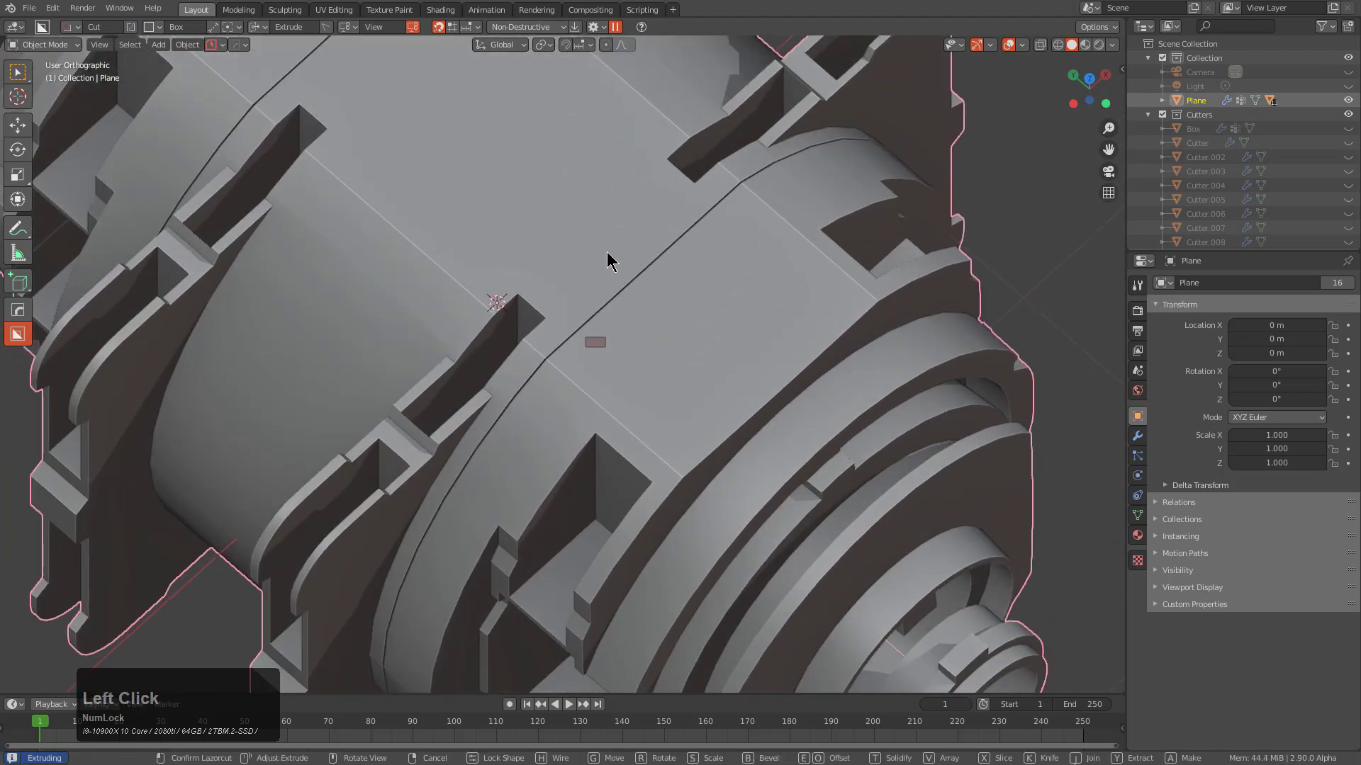
{"action": "mouse_move", "coordinate": [700, 381]}
{"action": "middle_mouse_down"}
{"action": "mouse_move", "coordinate": [665, 347]}
{"action": "mouse_move", "coordinate": [588, 340]}
{"action": "middle_mouse_up"}
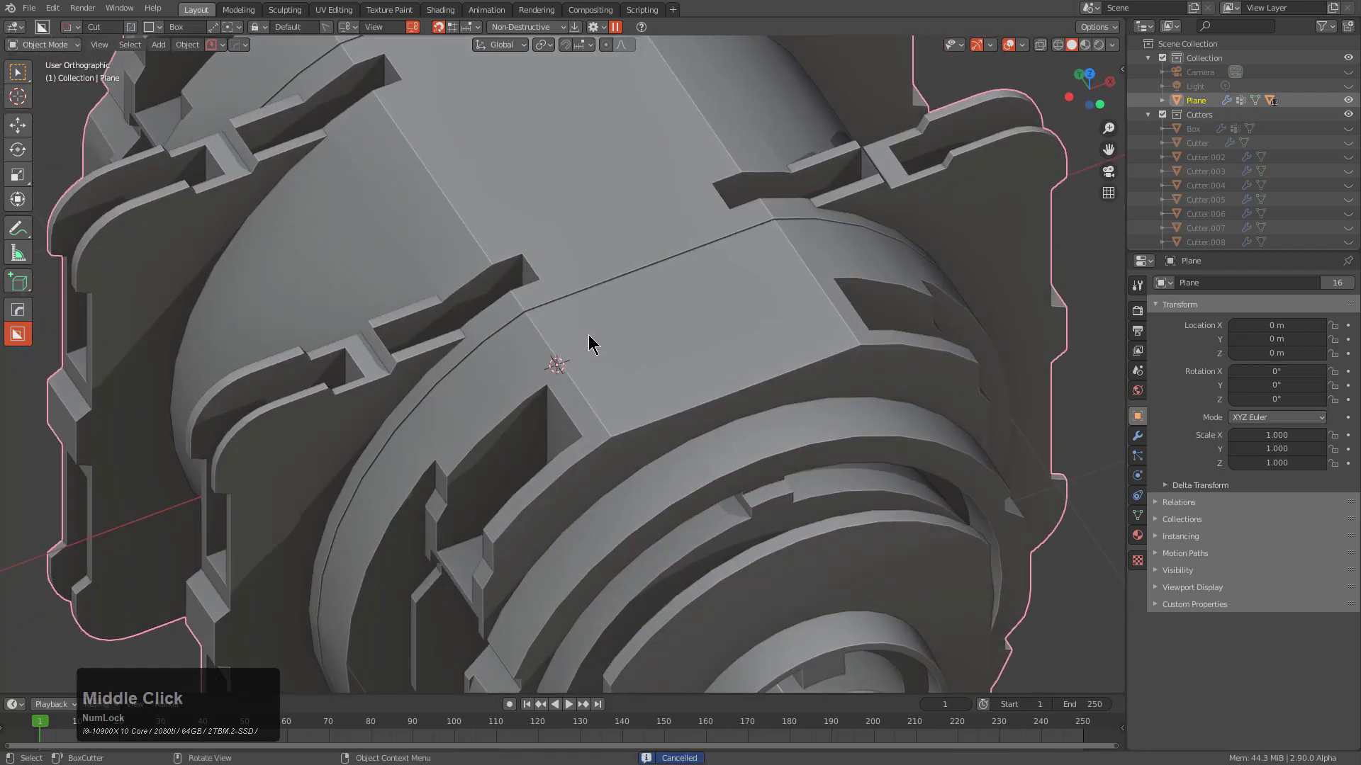
{"action": "left_click", "coordinate": [643, 367]}
{"action": "right_click", "coordinate": [654, 401]}
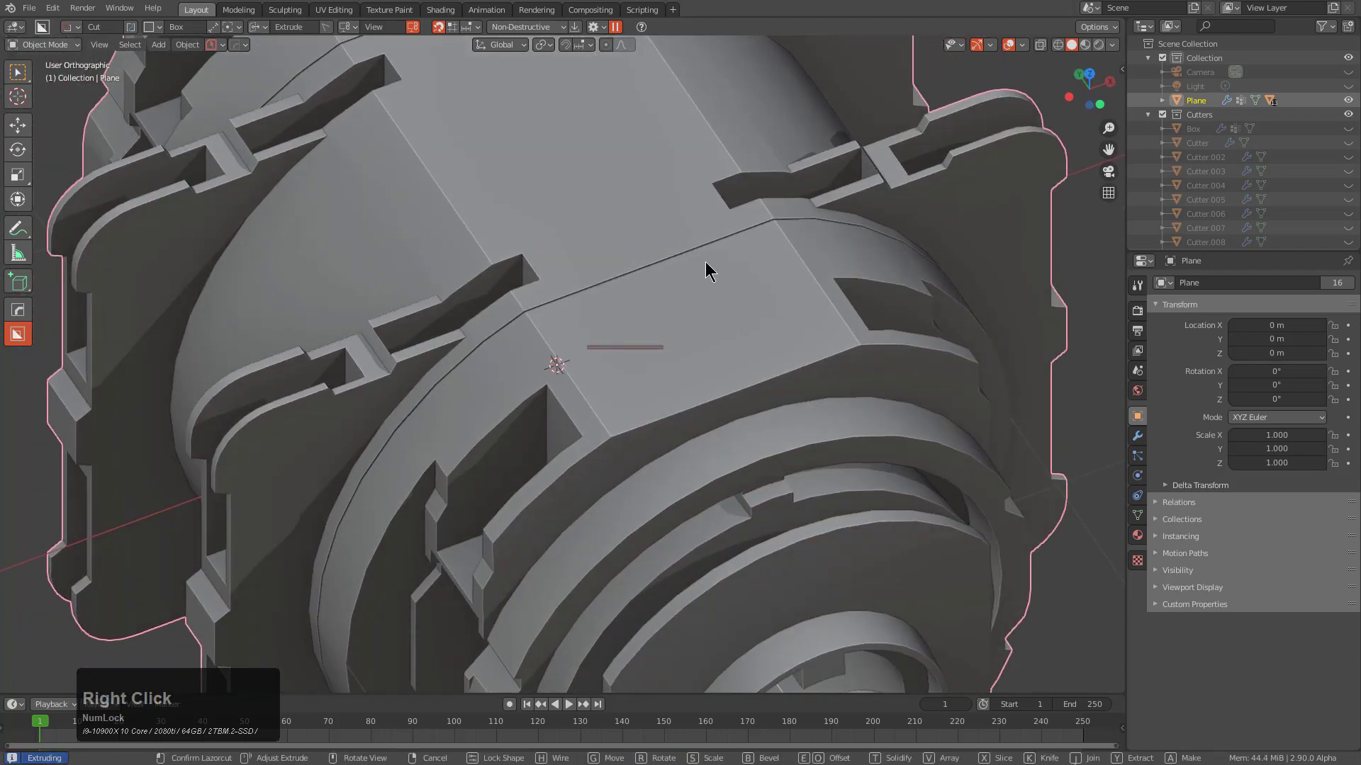
{"action": "mouse_move", "coordinate": [581, 240]}
{"action": "middle_mouse_down"}
{"action": "mouse_move", "coordinate": [596, 316]}
{"action": "mouse_move", "coordinate": [622, 268]}
{"action": "middle_mouse_up"}
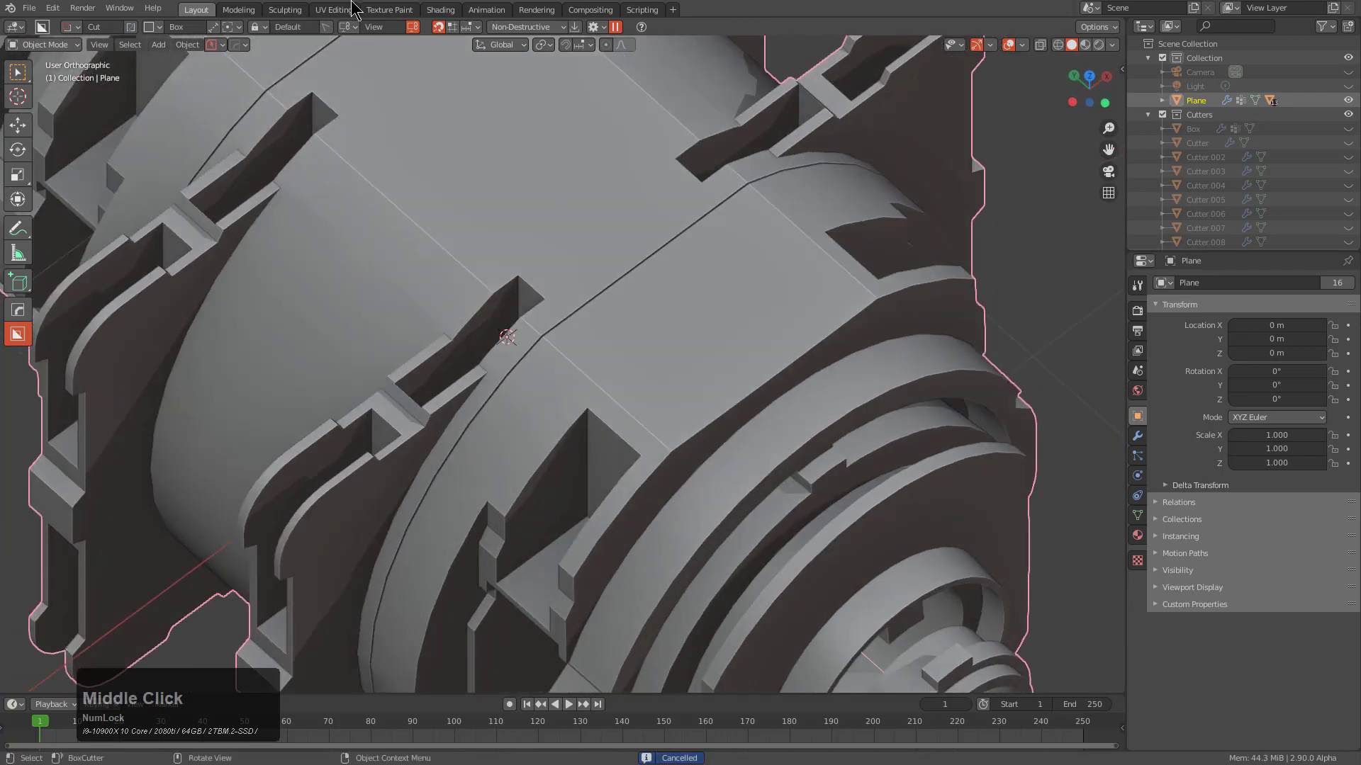
Set the cutter alignment to Object and cut a small rectangular hole beside the long edge of the end section's flat top
{"action": "left_click", "coordinate": [214, 26]}
{"action": "mouse_move", "coordinate": [574, 343]}
{"action": "left_mouse_down"}
{"action": "mouse_move", "coordinate": [597, 364]}
{"action": "mouse_move", "coordinate": [622, 342]}
{"action": "left_mouse_up"}
{"action": "mouse_move", "coordinate": [655, 326]}
{"action": "middle_mouse_down"}
{"action": "mouse_move", "coordinate": [674, 404]}
{"action": "mouse_move", "coordinate": [744, 407]}
{"action": "mouse_move", "coordinate": [560, 175]}
{"action": "middle_mouse_up"}
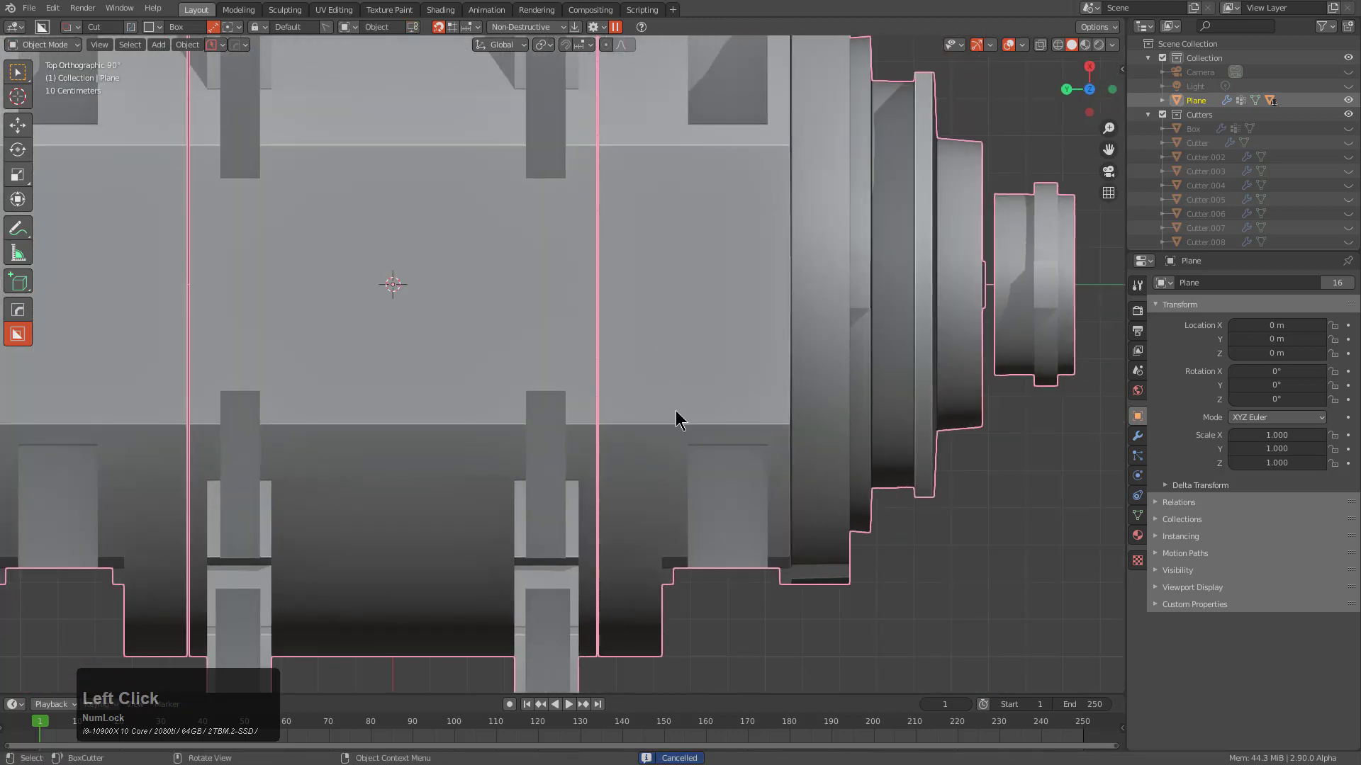
{"action": "mouse_move", "coordinate": [615, 412]}
{"action": "left_mouse_down"}
{"action": "mouse_move", "coordinate": [679, 413]}
{"action": "mouse_move", "coordinate": [663, 401]}
{"action": "mouse_move", "coordinate": [668, 411]}
{"action": "left_mouse_up"}
{"action": "mouse_move", "coordinate": [637, 418]}
{"action": "middle_mouse_down"}
{"action": "mouse_move", "coordinate": [565, 349]}
{"action": "mouse_move", "coordinate": [572, 334]}
{"action": "mouse_move", "coordinate": [628, 333]}
{"action": "middle_mouse_up"}
{"action": "left_click", "coordinate": [628, 333]}
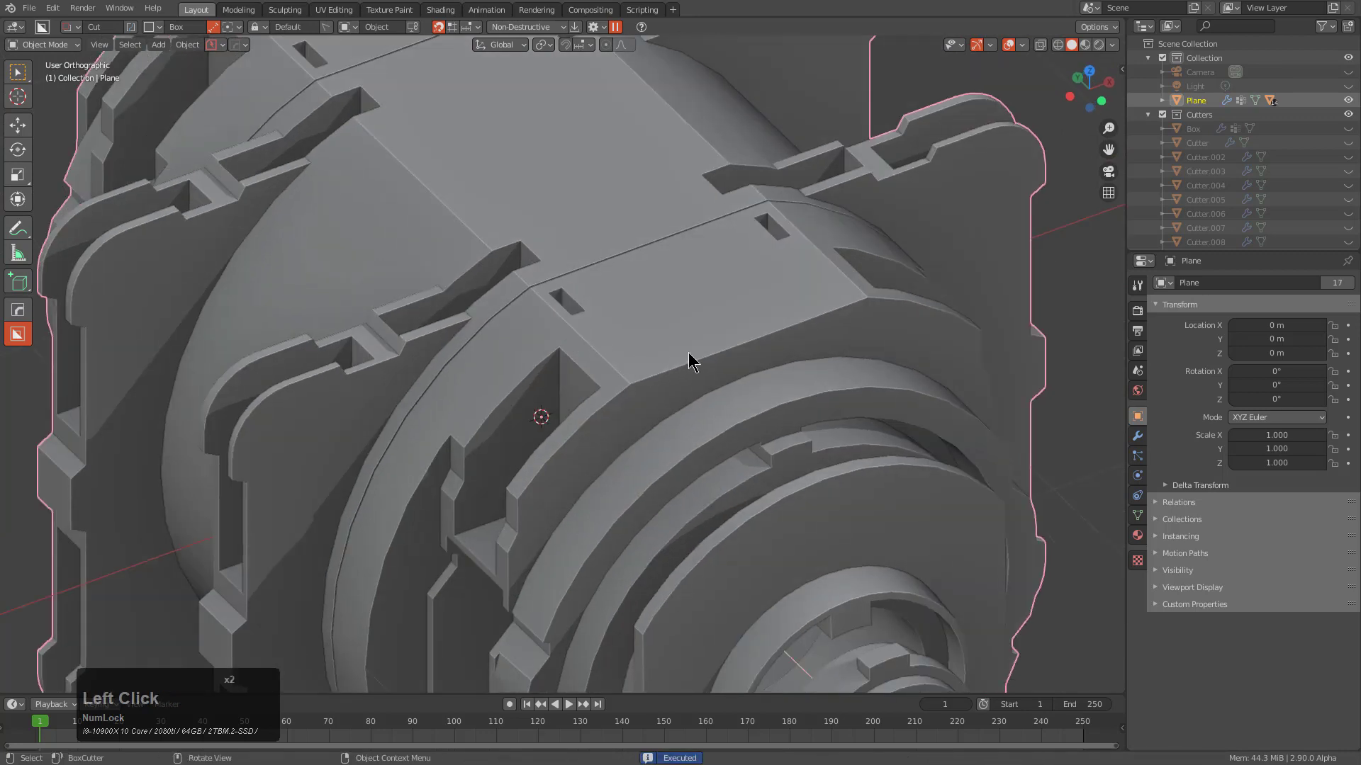
Cut a thin slot along the end edge of the flat top and a small square hole near the middle of that section
{"action": "left_click_drag", "start_coordinate": [688, 352], "coordinate": [709, 345]}
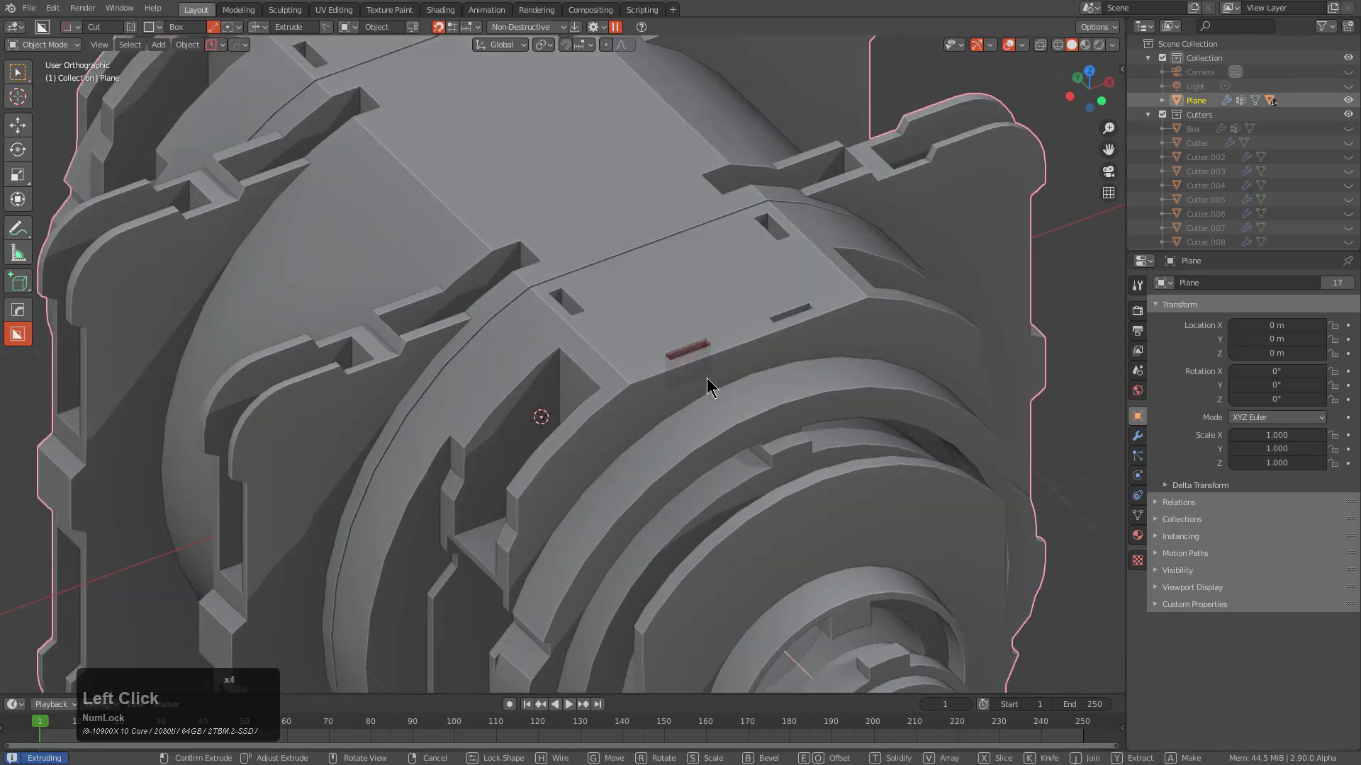
{"action": "left_click", "coordinate": [660, 288]}
{"action": "left_click_drag", "start_coordinate": [662, 283], "coordinate": [663, 298]}
{"action": "left_click", "coordinate": [663, 297]}
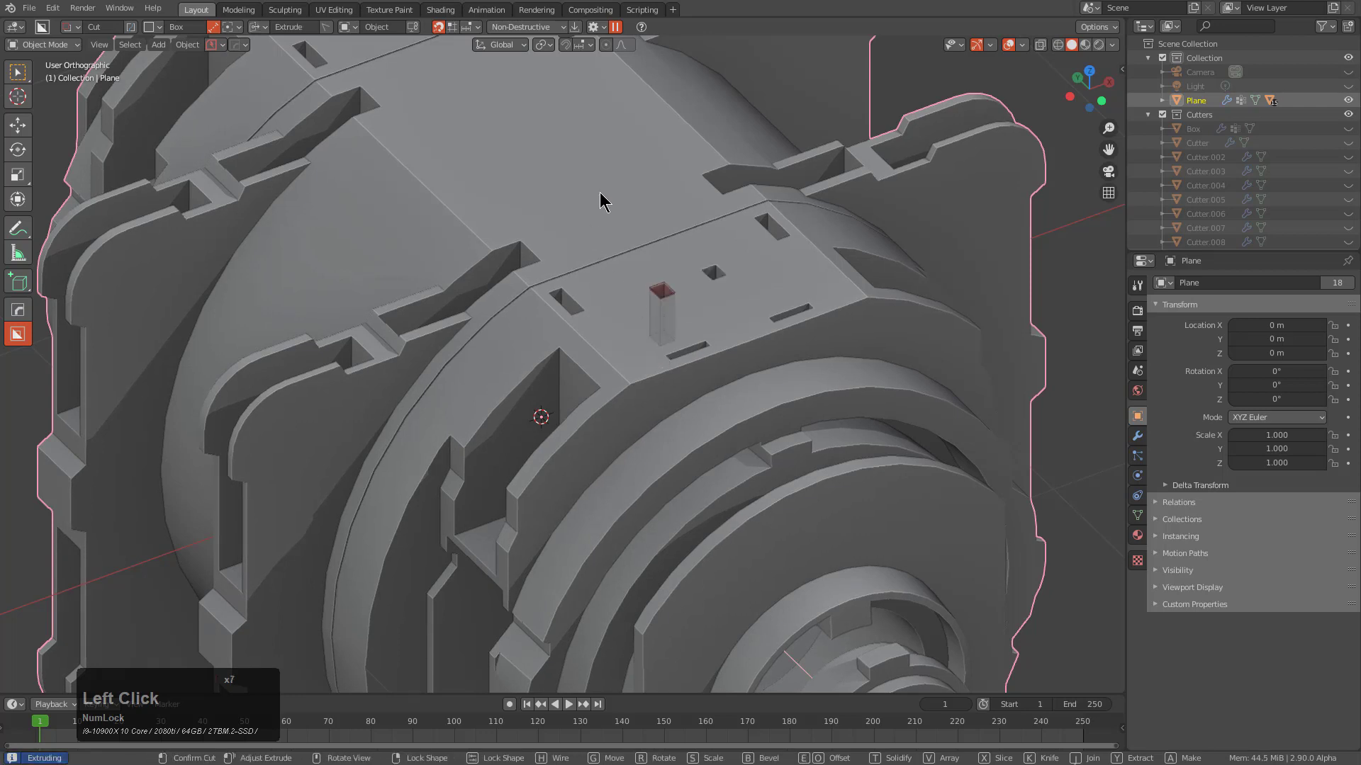
Cut a small square hole at the seam on the flat top and a larger rectangular recess across the central section's long edge
{"action": "mouse_move", "coordinate": [623, 232]}
{"action": "left_mouse_down"}
{"action": "mouse_move", "coordinate": [603, 253]}
{"action": "mouse_move", "coordinate": [624, 253]}
{"action": "left_mouse_up"}
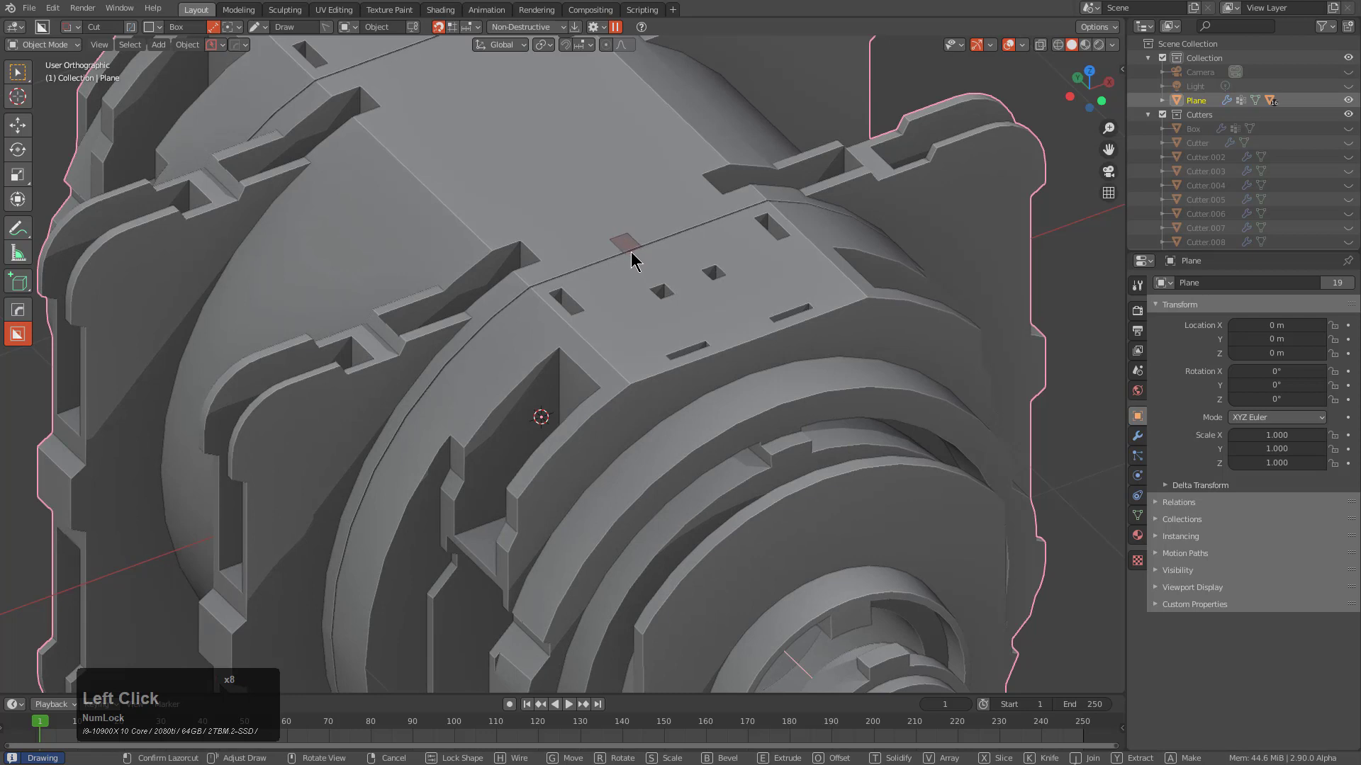
{"action": "left_click", "coordinate": [632, 261]}
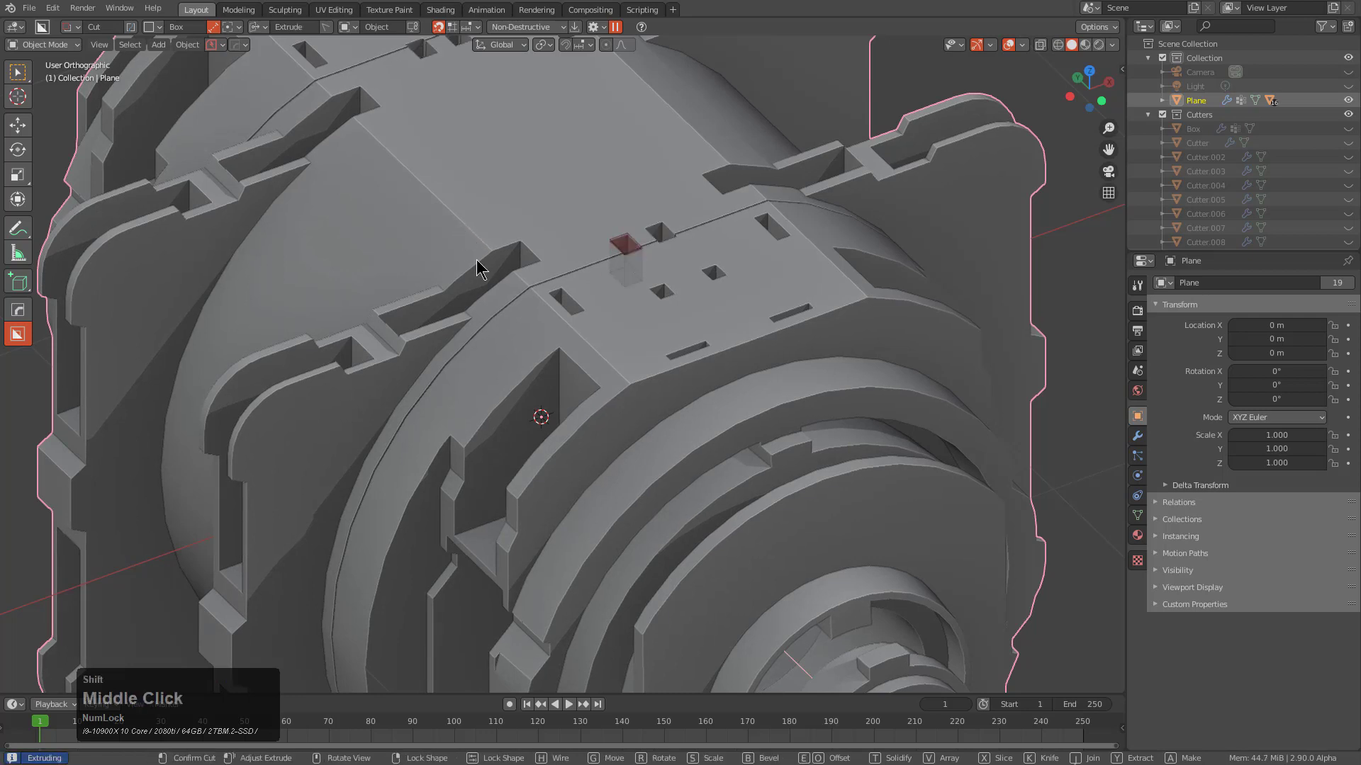
{"action": "middle_click_drag", "start_coordinate": [477, 267], "coordinate": [533, 273]}
{"action": "mouse_move", "coordinate": [504, 241]}
{"action": "left_mouse_down"}
{"action": "mouse_move", "coordinate": [535, 282]}
{"action": "mouse_move", "coordinate": [496, 285]}
{"action": "left_mouse_up"}
{"action": "left_click", "coordinate": [496, 285]}
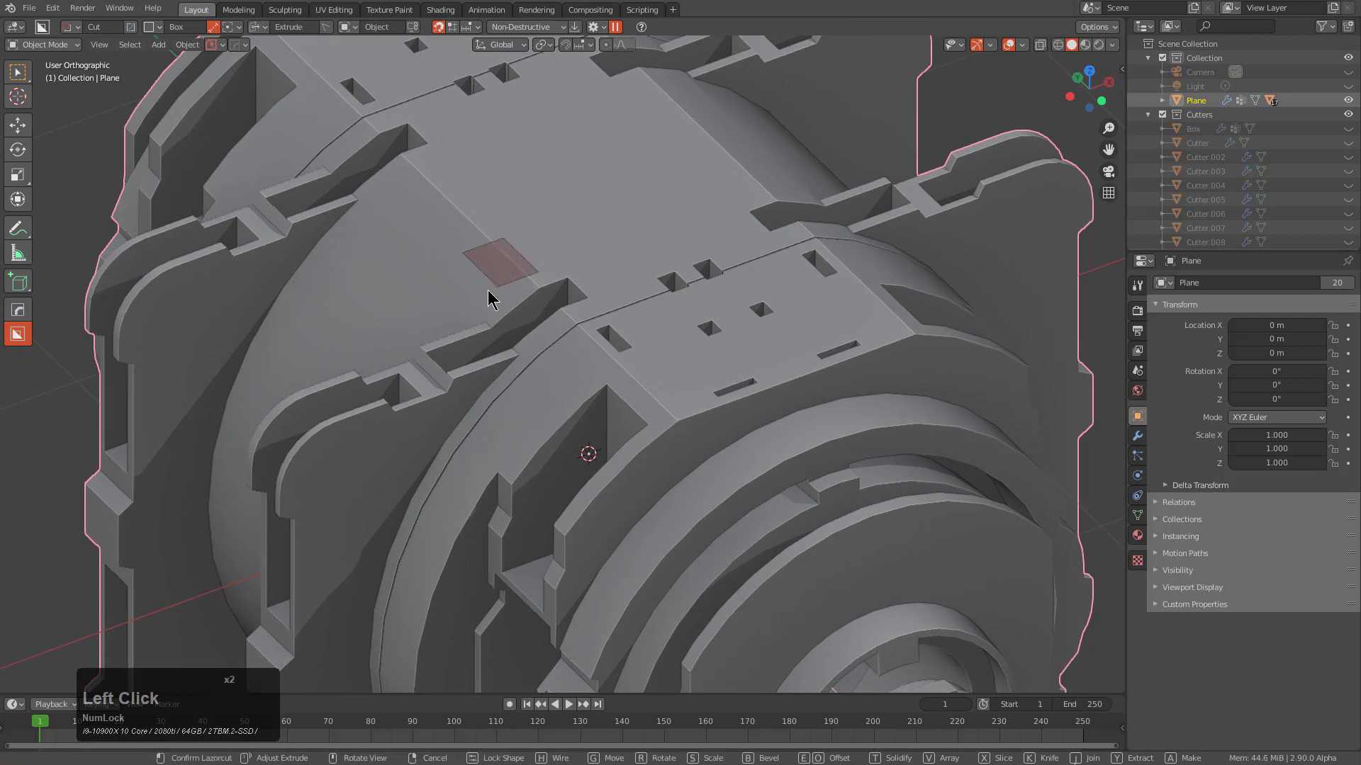
{"action": "left_click", "coordinate": [538, 226]}
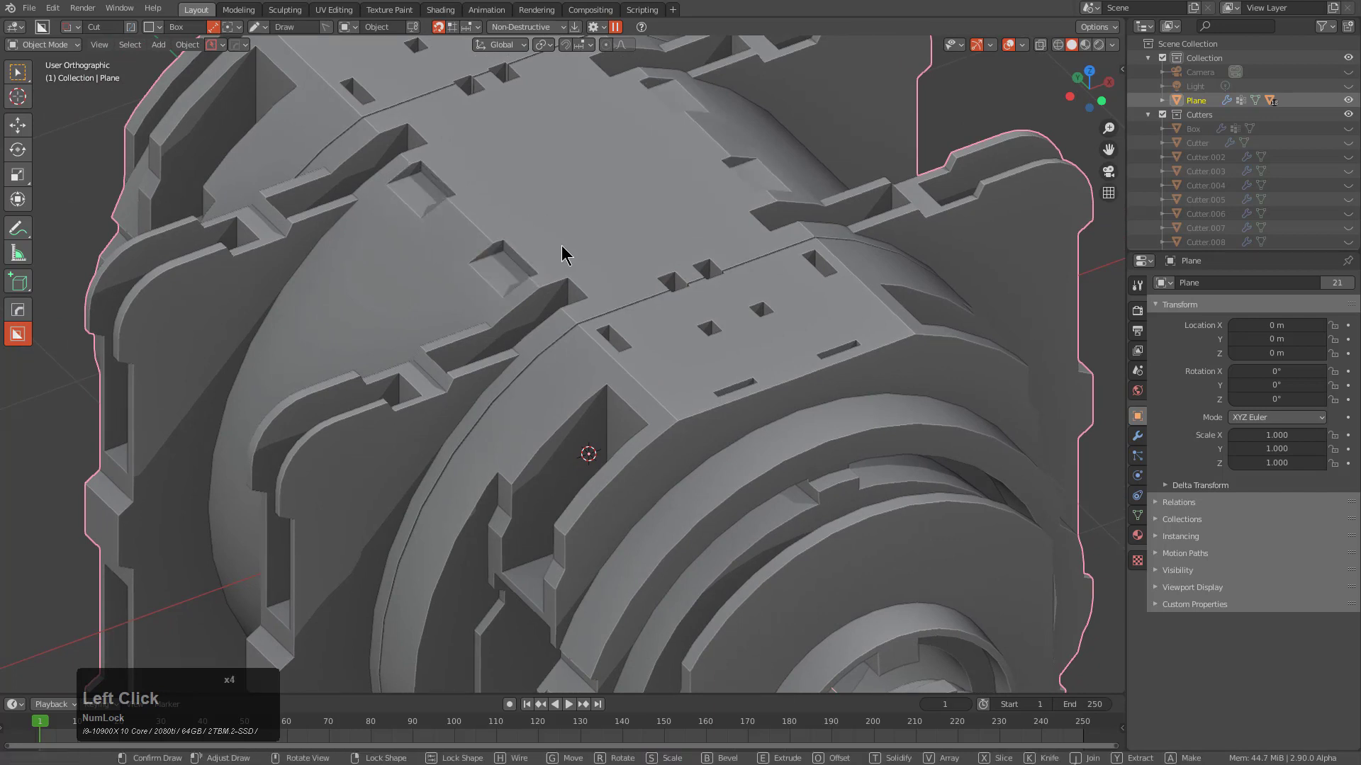
Cut a long narrow recess into the central section's flat top, using the Wedge option to give it a sloping floor
{"action": "left_click_drag", "start_coordinate": [606, 296], "coordinate": [640, 287]}
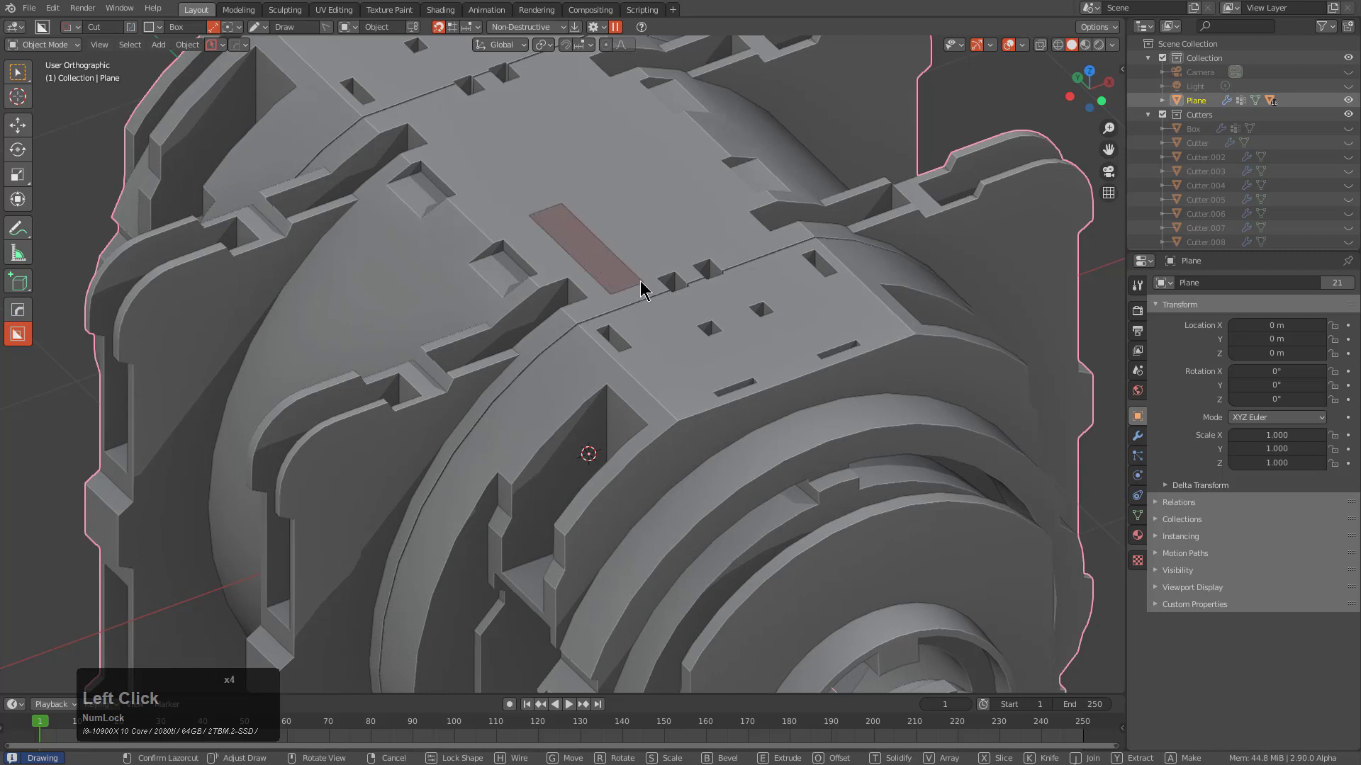
{"action": "key", "text": "w"}
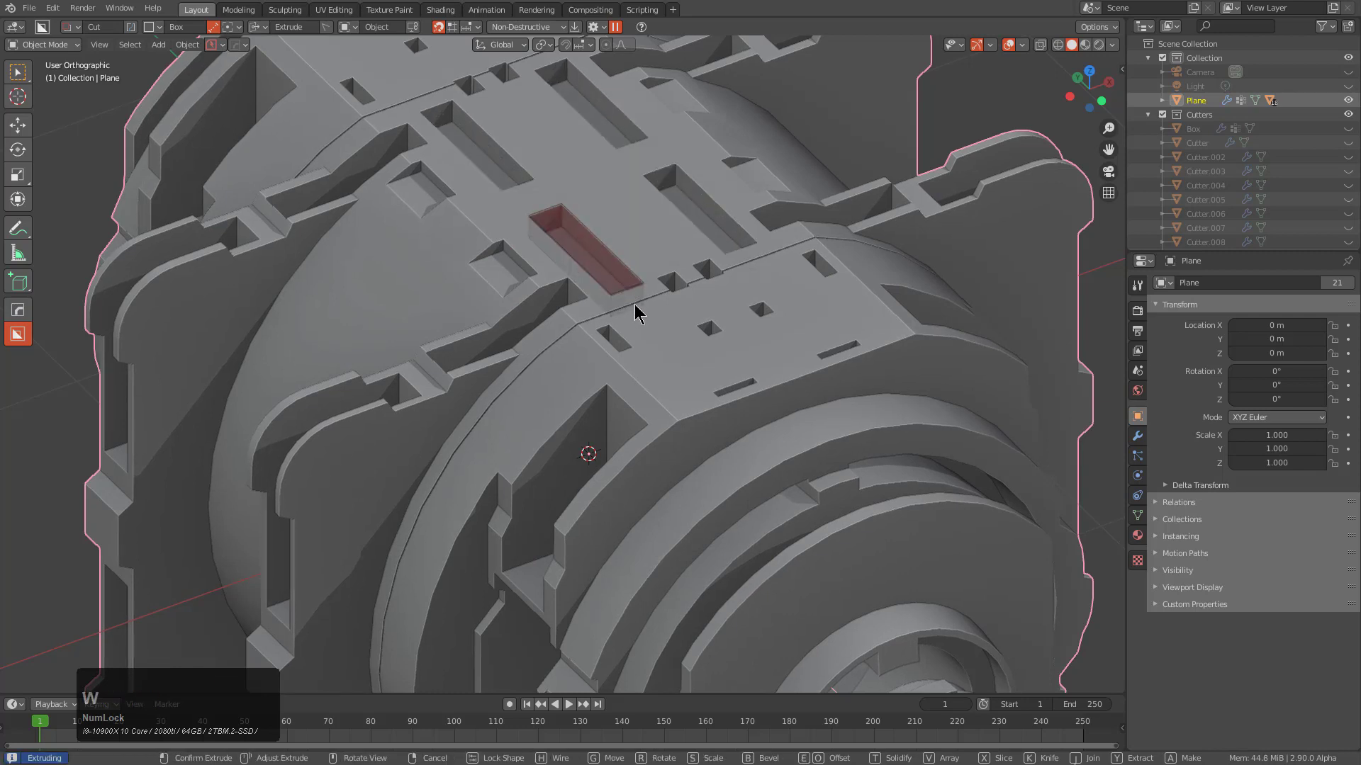
{"action": "key", "text": "w"}
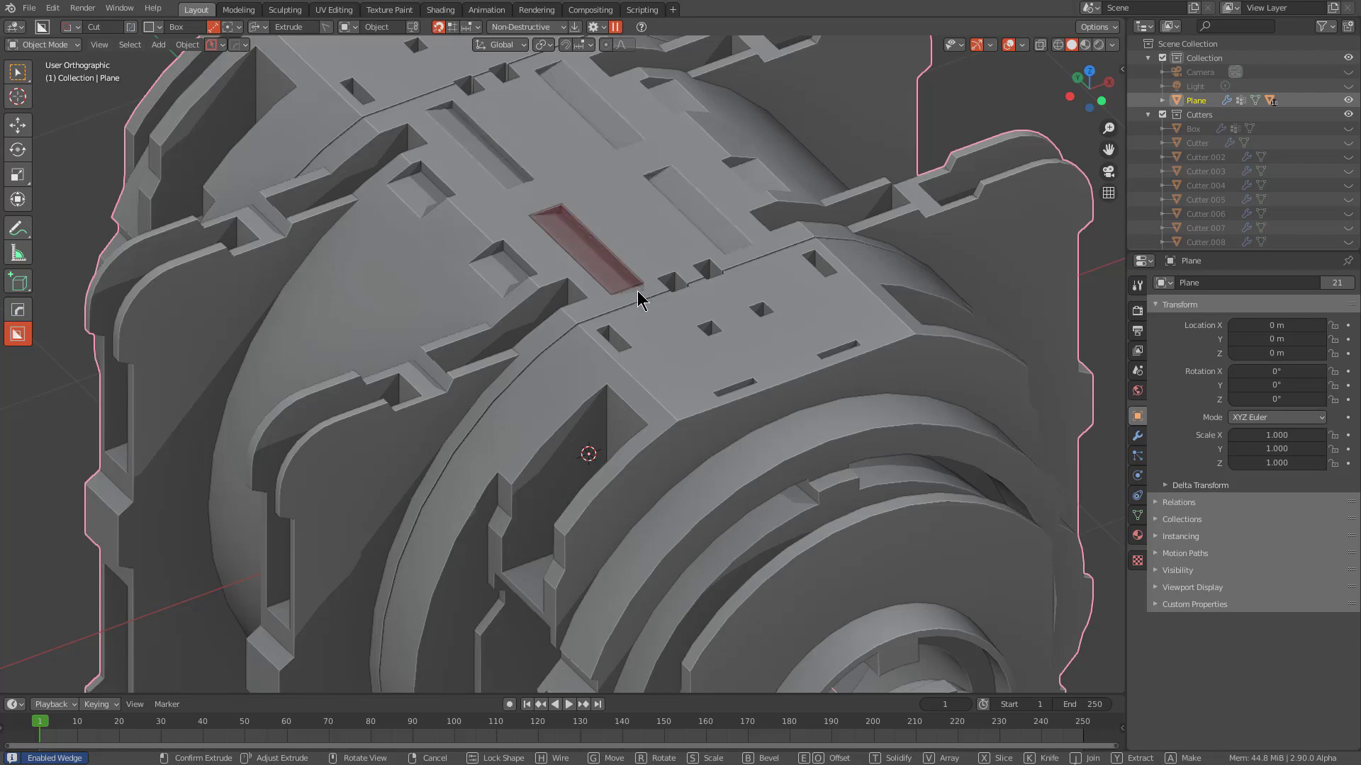
{"action": "left_click", "coordinate": [637, 296]}
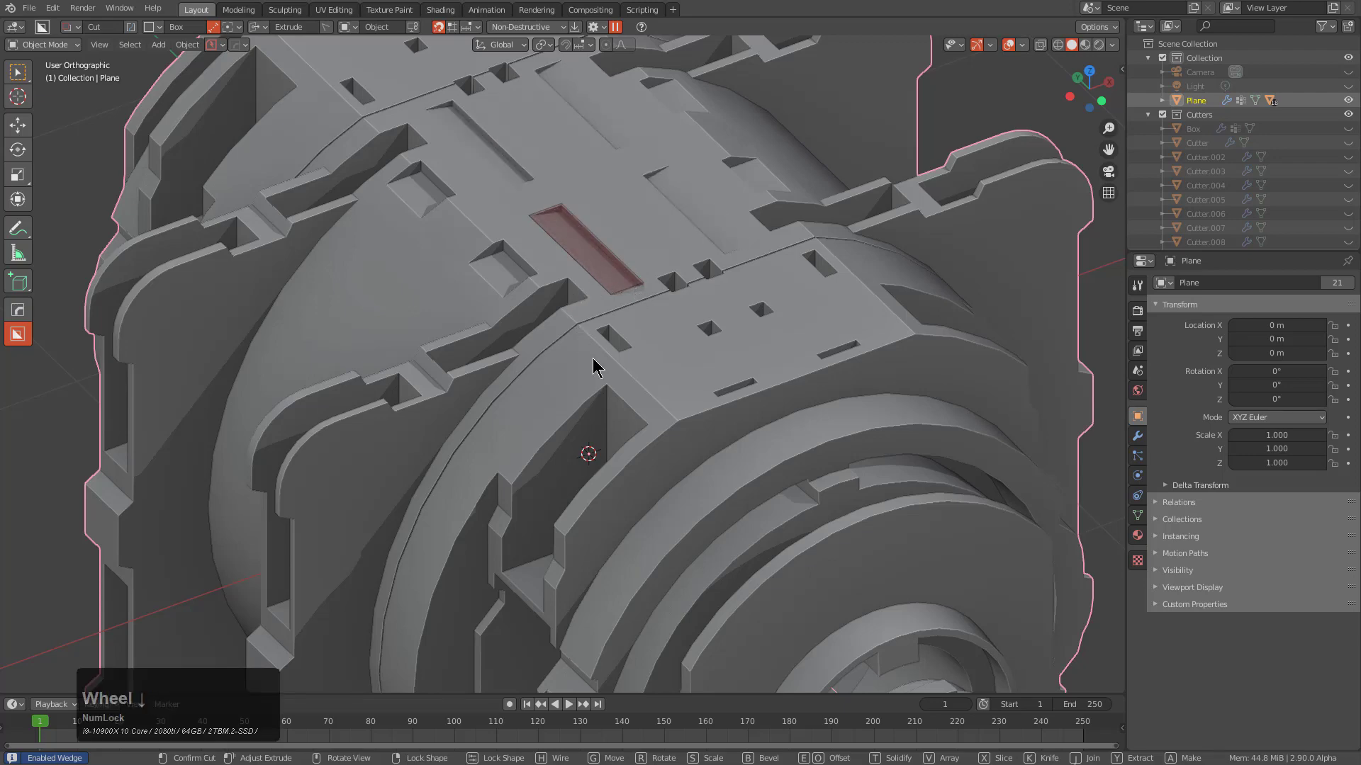
{"action": "scroll", "coordinate": [596, 360], "scroll_direction": "down", "scroll_amount": 4}
{"action": "middle_click_drag", "start_coordinate": [672, 411], "coordinate": [681, 374]}
{"action": "scroll", "coordinate": [616, 479], "scroll_direction": "down", "scroll_amount": 1}
{"action": "left_click", "coordinate": [573, 376]}
Cycle through the body's boolean cutters with Bool Scroll to inspect each one, and leave the tool without changes
{"action": "middle_click_drag", "start_coordinate": [573, 376], "coordinate": [613, 382]}
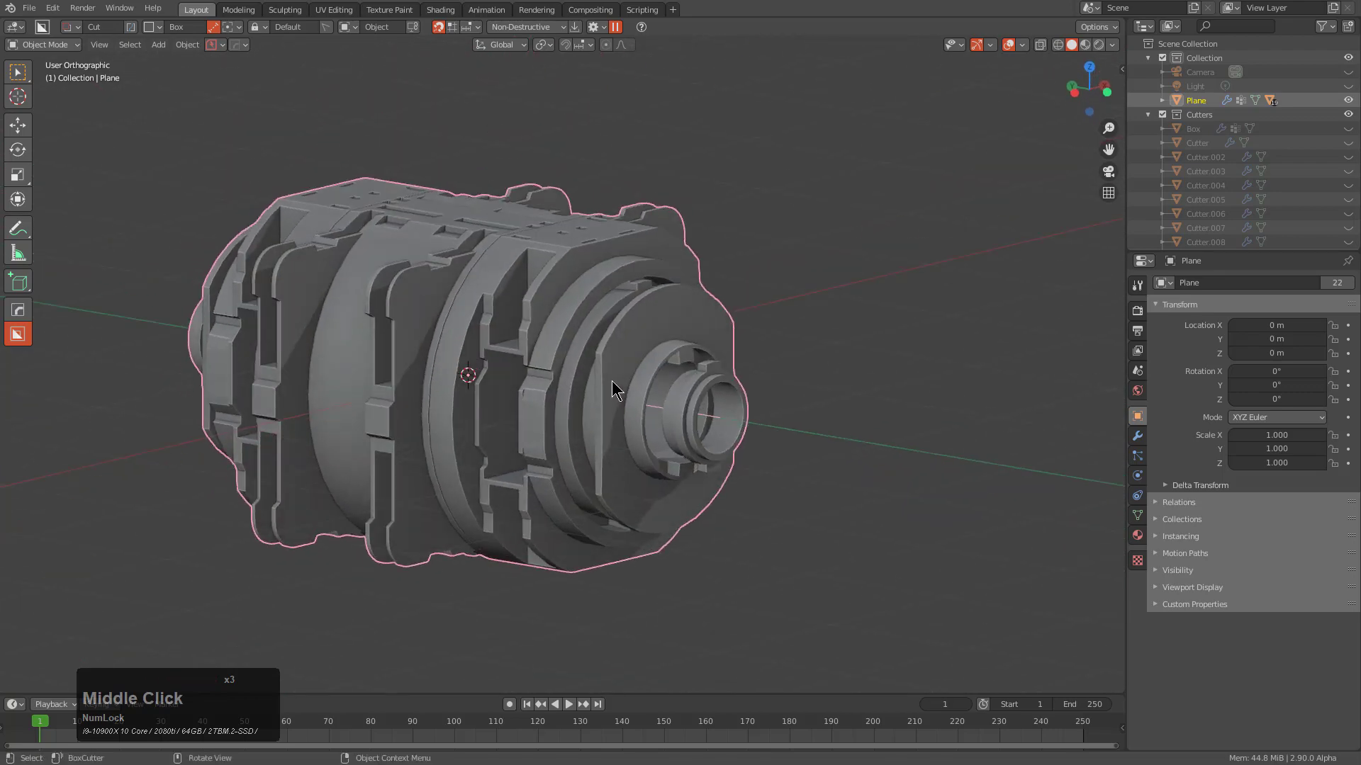
{"action": "key", "text": "q"}
{"action": "left_click", "coordinate": [583, 339]}
{"action": "scroll", "coordinate": [582, 337], "scroll_direction": "down", "scroll_amount": 3}
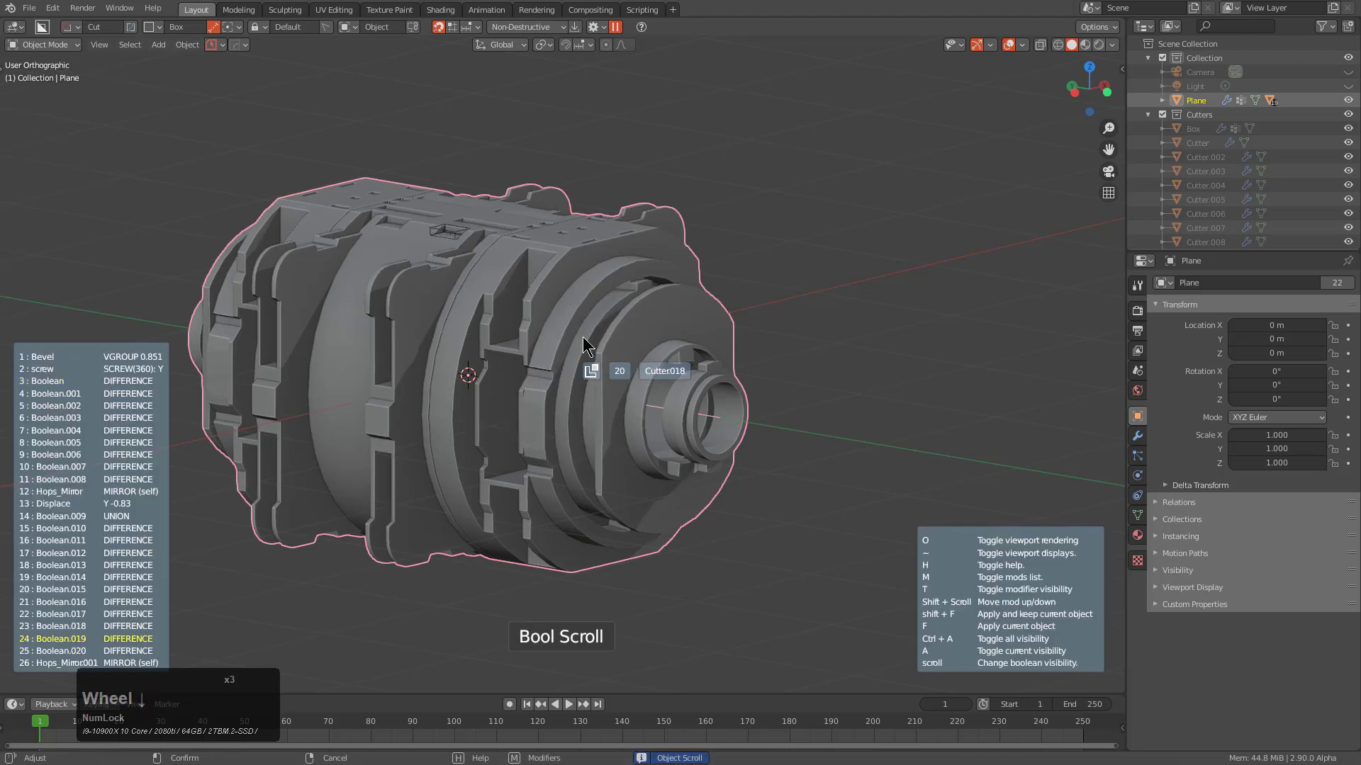
{"action": "scroll", "coordinate": [582, 337], "scroll_direction": "down", "scroll_amount": 14}
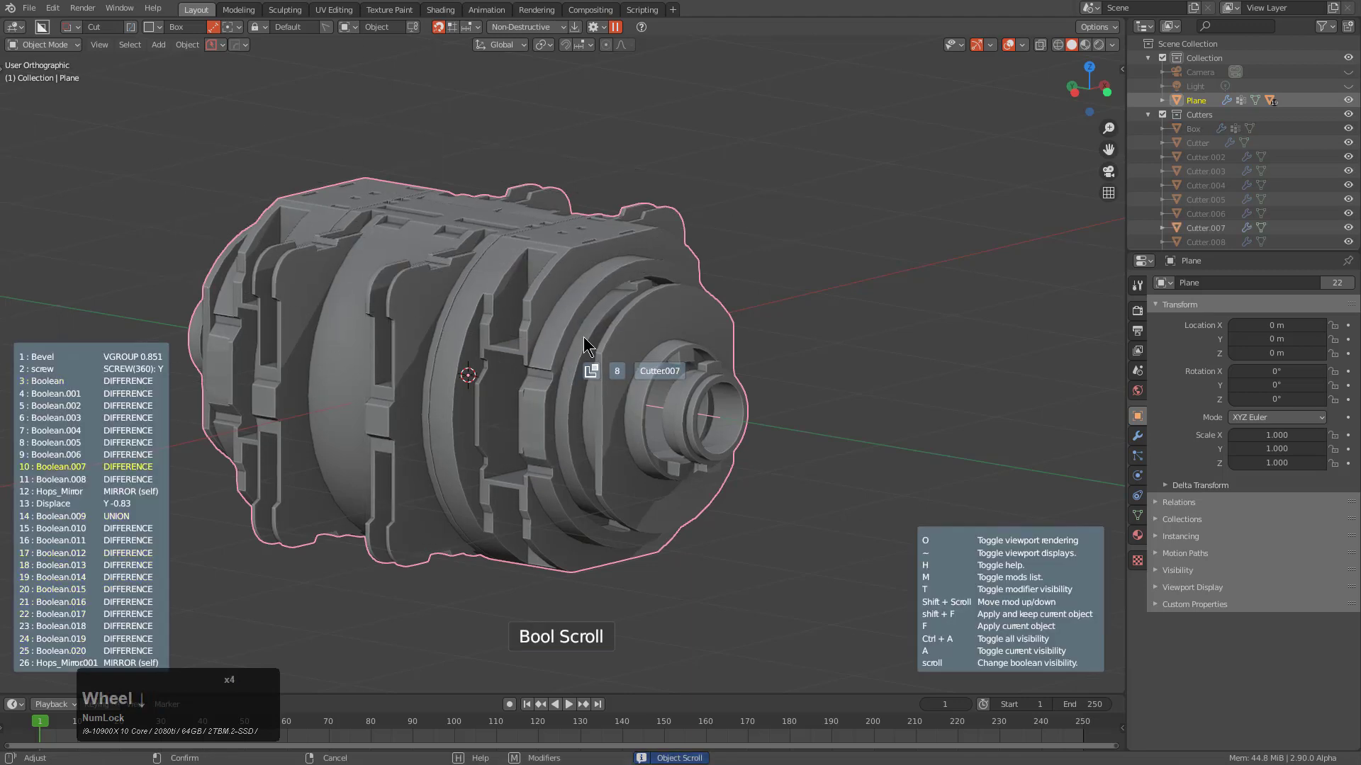
{"action": "scroll", "coordinate": [584, 337], "scroll_direction": "down", "scroll_amount": 12}
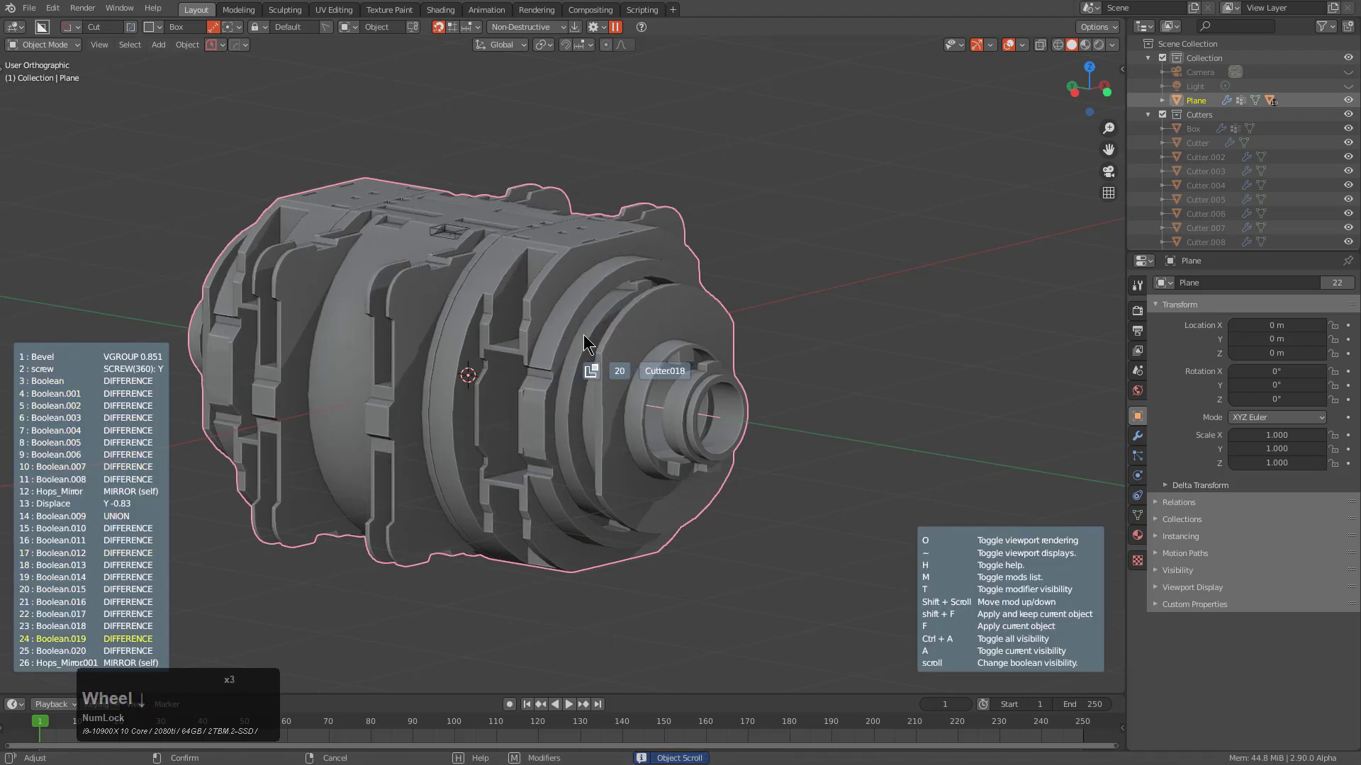
{"action": "scroll", "coordinate": [584, 334], "scroll_direction": "down", "scroll_amount": 13}
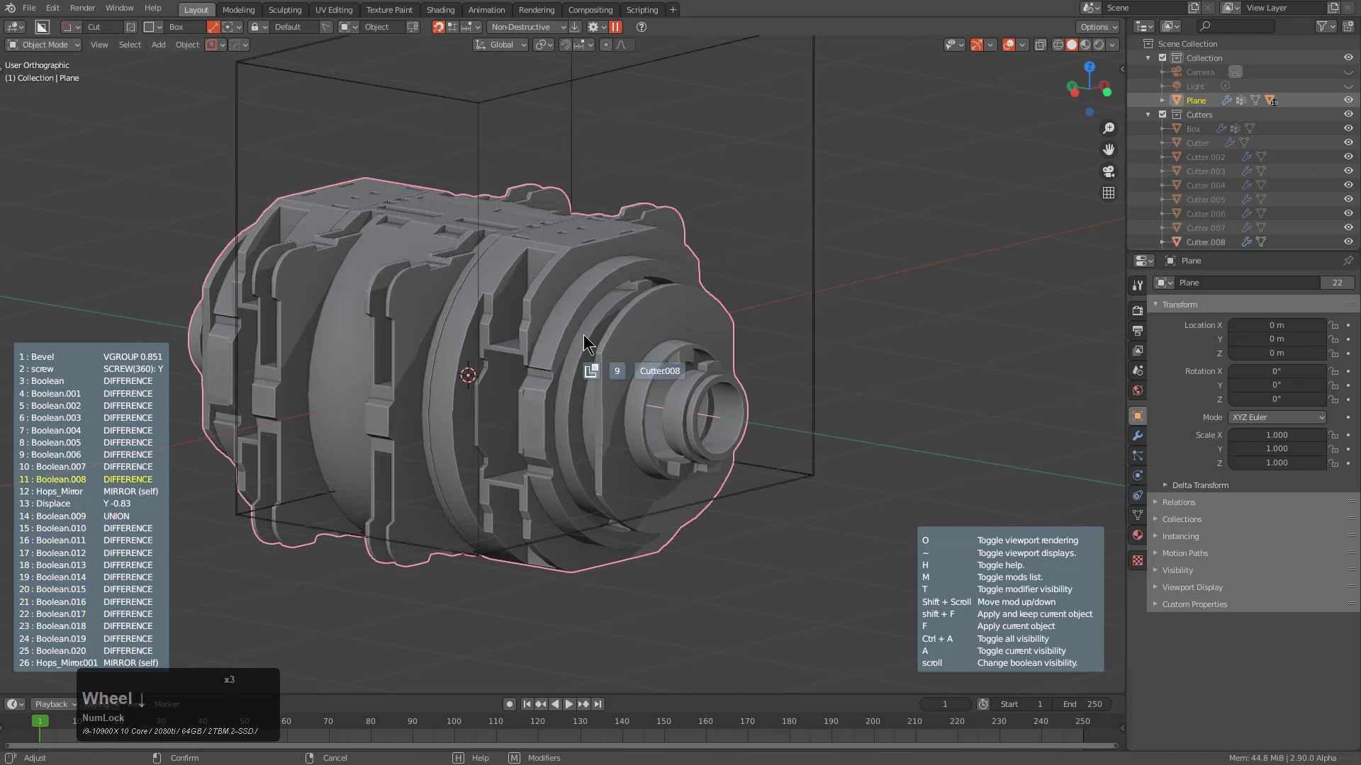
{"action": "scroll", "coordinate": [584, 336], "scroll_direction": "down", "scroll_amount": 8}
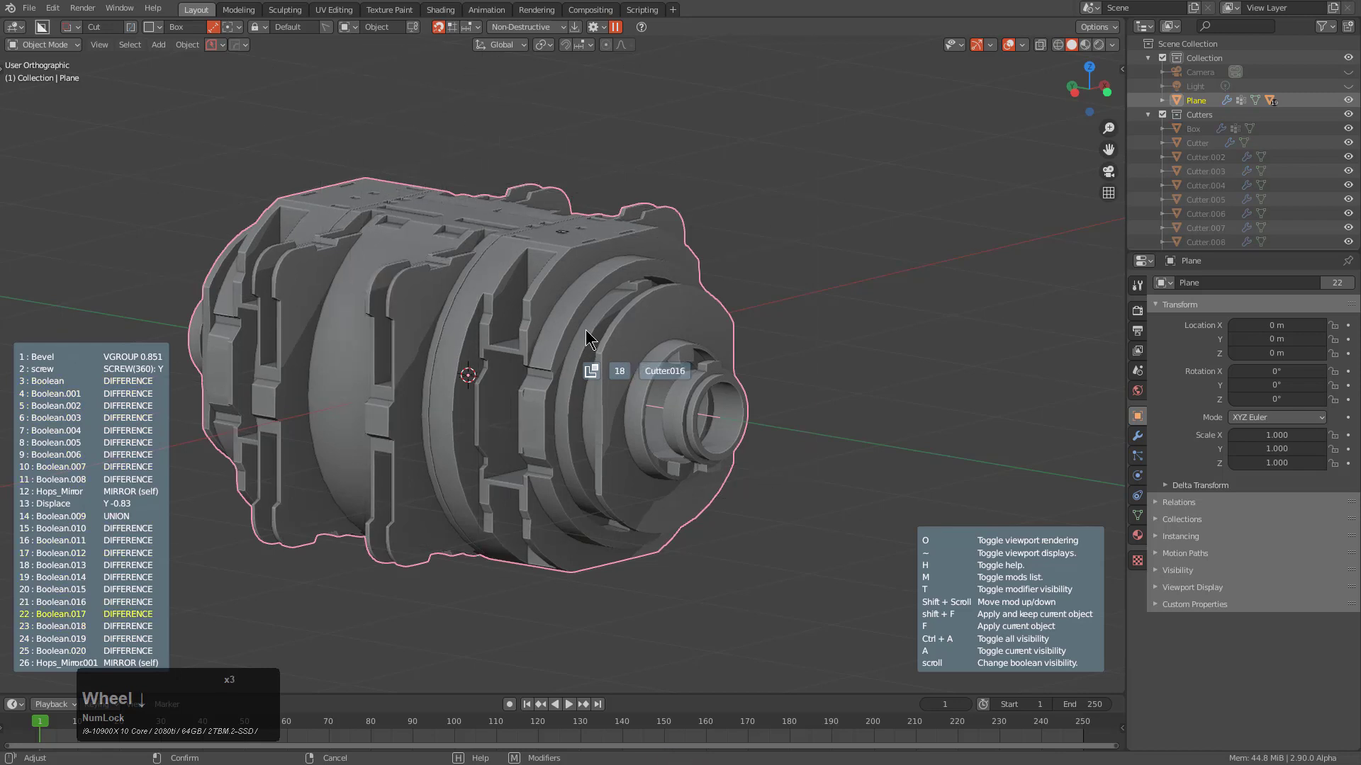
{"action": "scroll", "coordinate": [586, 338], "scroll_direction": "up", "scroll_amount": 11}
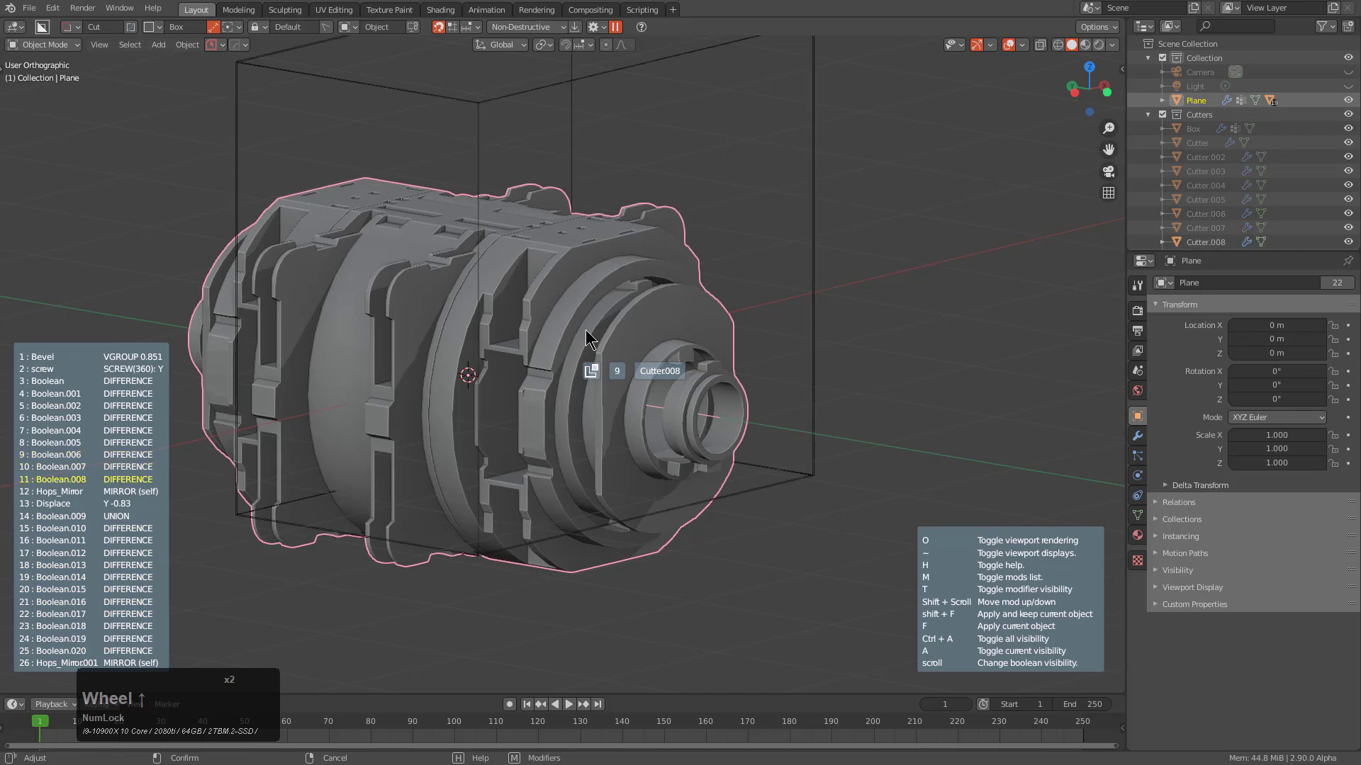
{"action": "right_click", "coordinate": [689, 346]}
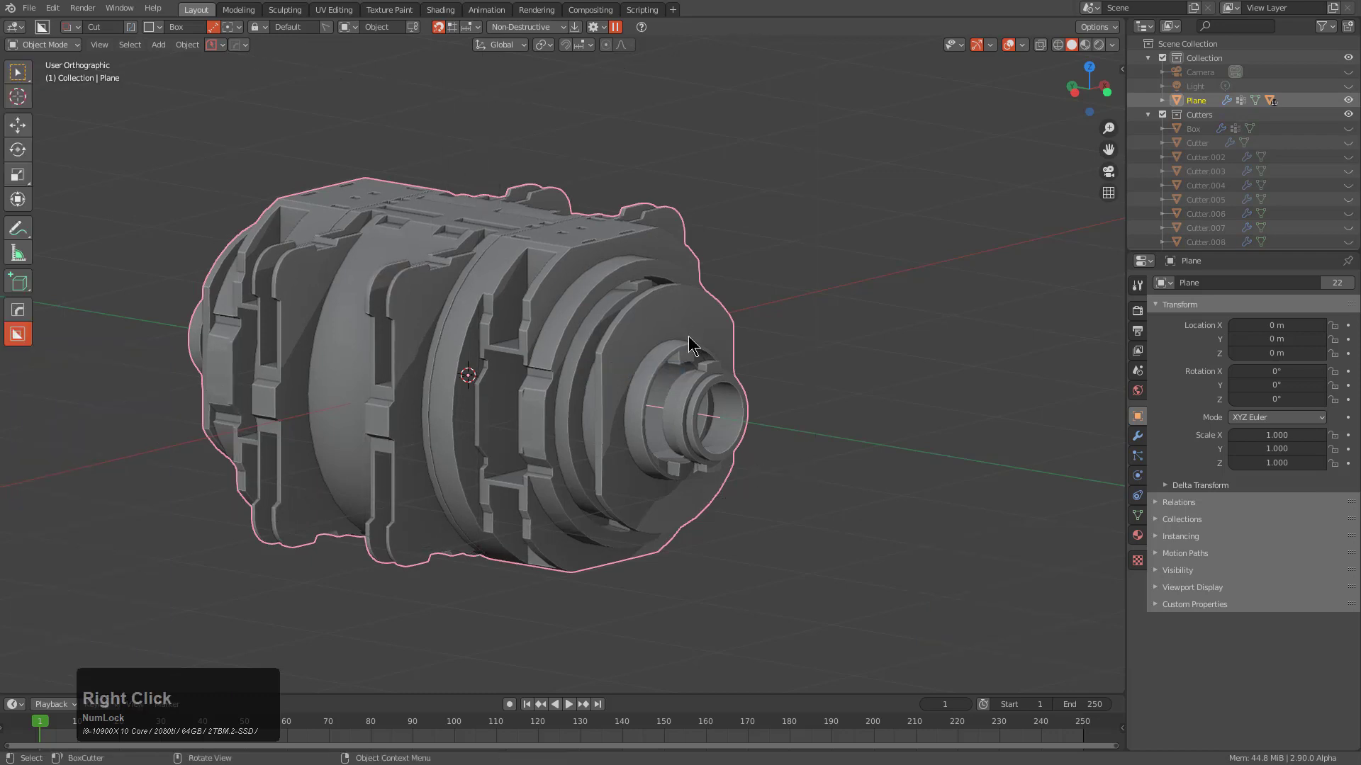
Isolate the Cutters collection, select the cylindrical bore cutter, and toggle the collections' visibility back to the cutters alone
{"action": "middle_click_drag", "start_coordinate": [663, 376], "coordinate": [657, 375]}
{"action": "scroll", "coordinate": [579, 400], "scroll_direction": "up", "scroll_amount": 2}
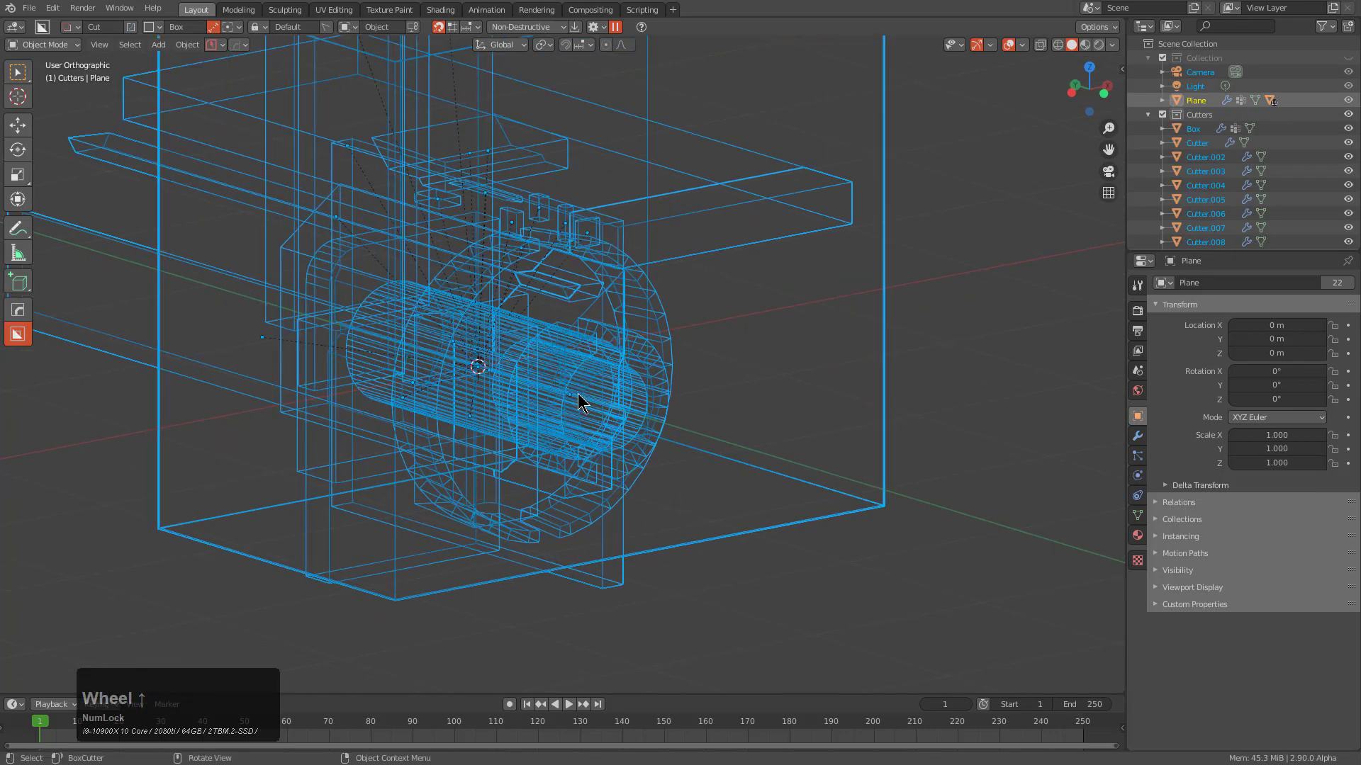
{"action": "left_click", "coordinate": [579, 400]}
{"action": "middle_click_drag", "start_coordinate": [581, 398], "coordinate": [540, 369]}
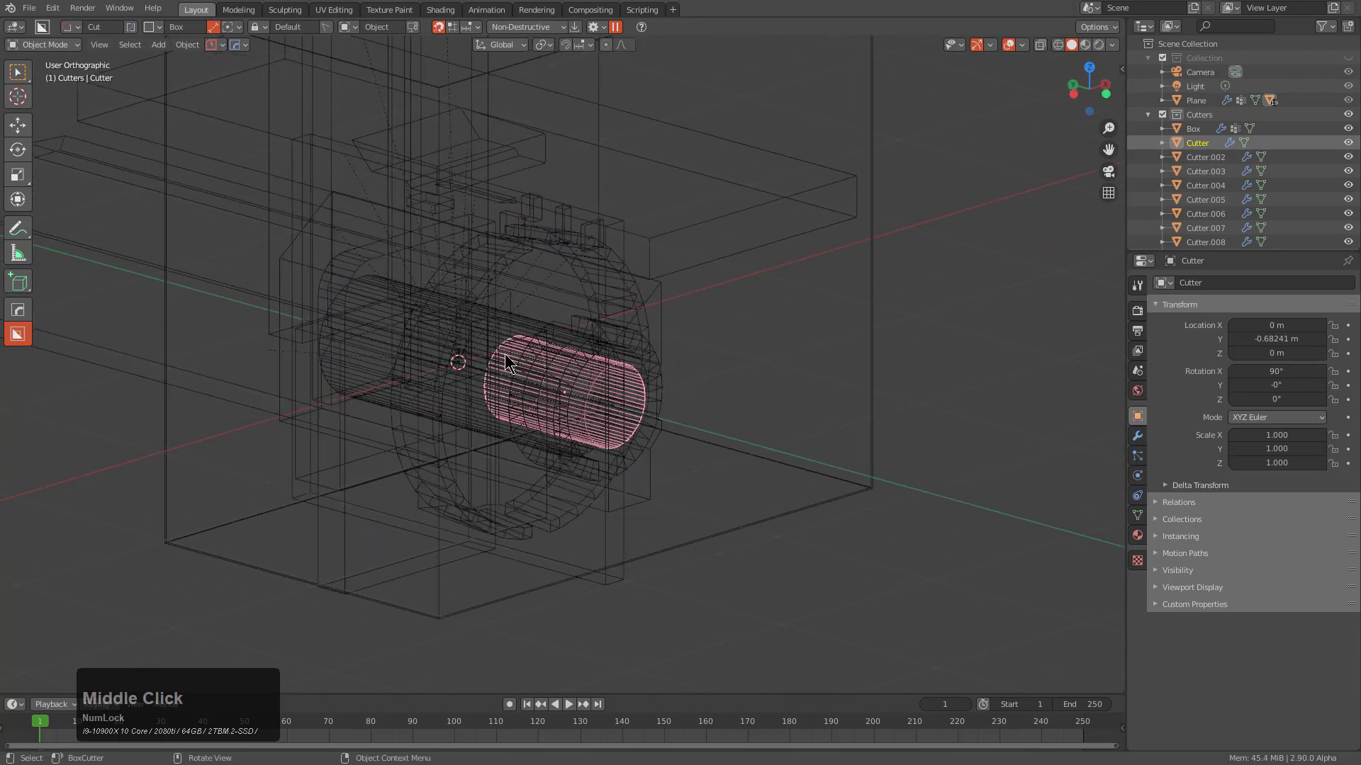
{"action": "key", "text": "1"}
{"action": "key", "text": "shift+1"}
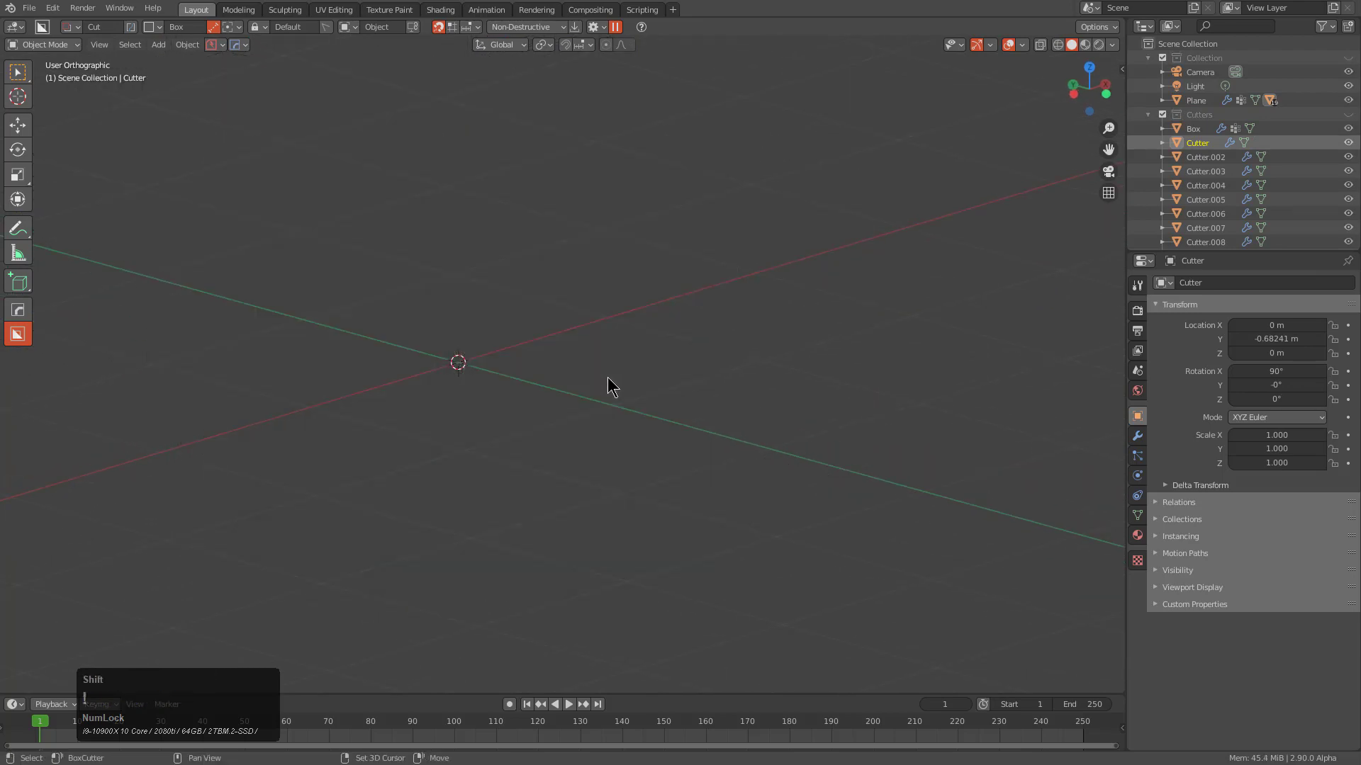
{"action": "key", "text": "1"}
{"action": "key", "text": "2"}
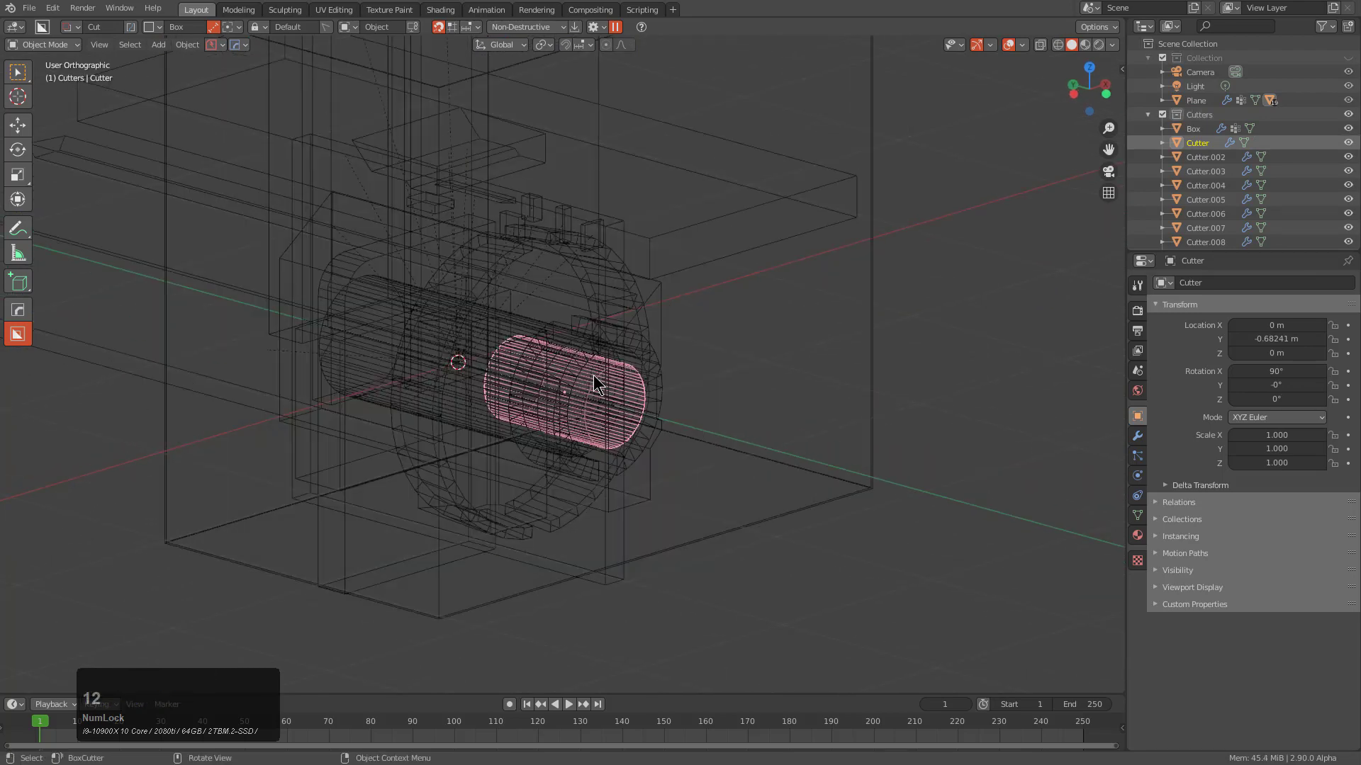
Select Cutter.007, the rounded cutter, among the overlapping wireframes and show the body collection alongside the cutters
{"action": "left_click", "coordinate": [334, 316]}
{"action": "left_click", "coordinate": [338, 335]}
{"action": "left_click", "coordinate": [348, 347]}
{"action": "left_click", "coordinate": [351, 349]}
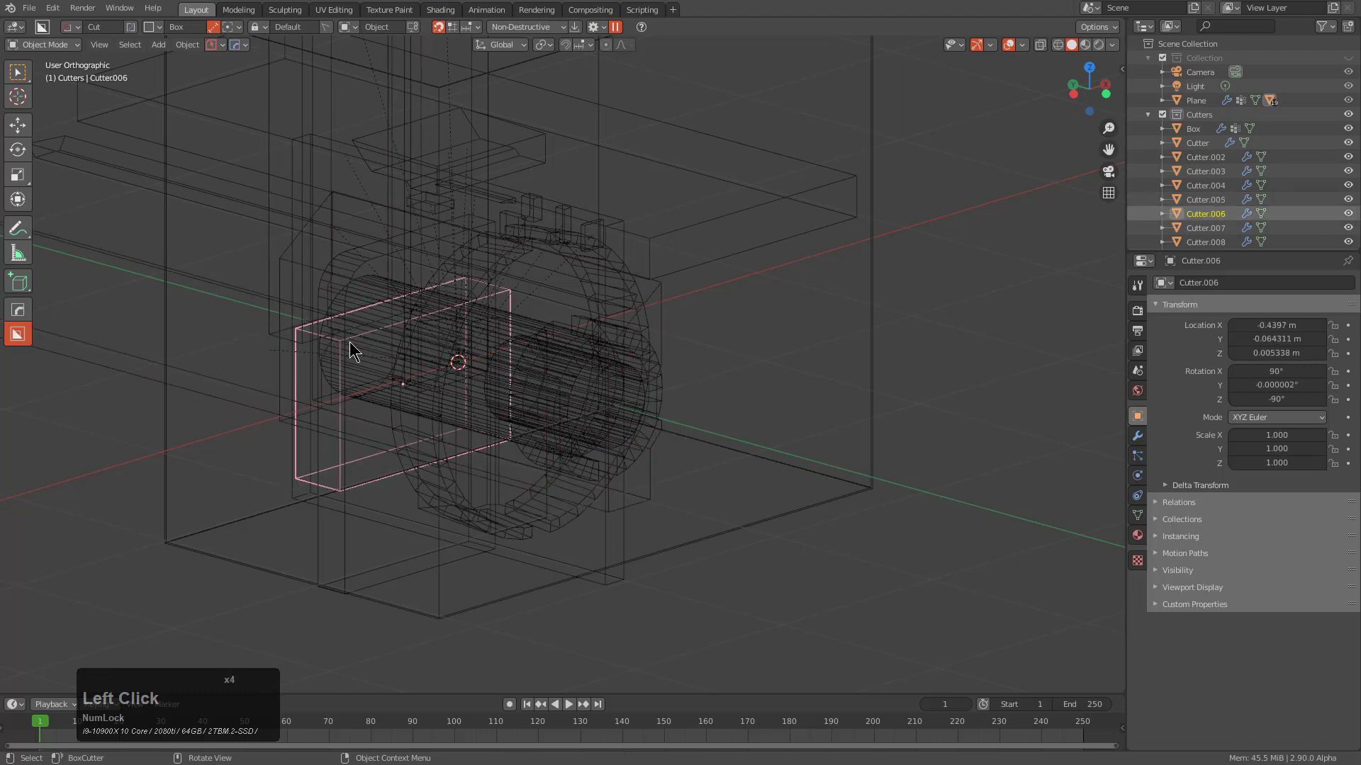
{"action": "left_click", "coordinate": [353, 347]}
{"action": "key", "text": "shift+1"}
Slide the selected rounded cutter slightly along the Y axis, then hide it
{"action": "scroll", "coordinate": [606, 445], "scroll_direction": "up", "scroll_amount": 2}
{"action": "key", "text": "g"}
{"action": "key", "text": "y"}
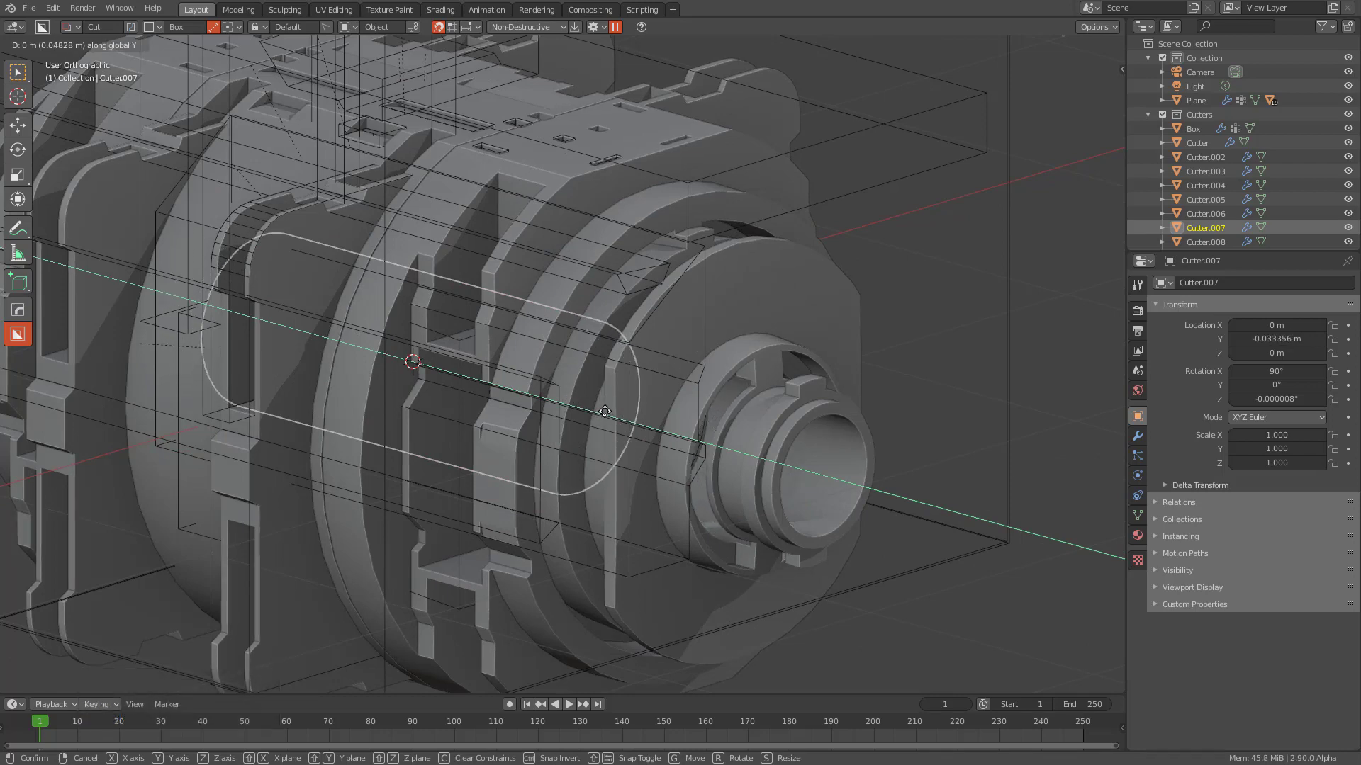
{"action": "left_click", "coordinate": [606, 413]}
{"action": "scroll", "coordinate": [638, 425], "scroll_direction": "down", "scroll_amount": 2}
{"action": "mouse_move", "coordinate": [650, 434]}
{"action": "middle_mouse_down"}
{"action": "mouse_move", "coordinate": [604, 434]}
{"action": "mouse_move", "coordinate": [633, 445]}
{"action": "middle_mouse_up"}
{"action": "key", "text": "h"}
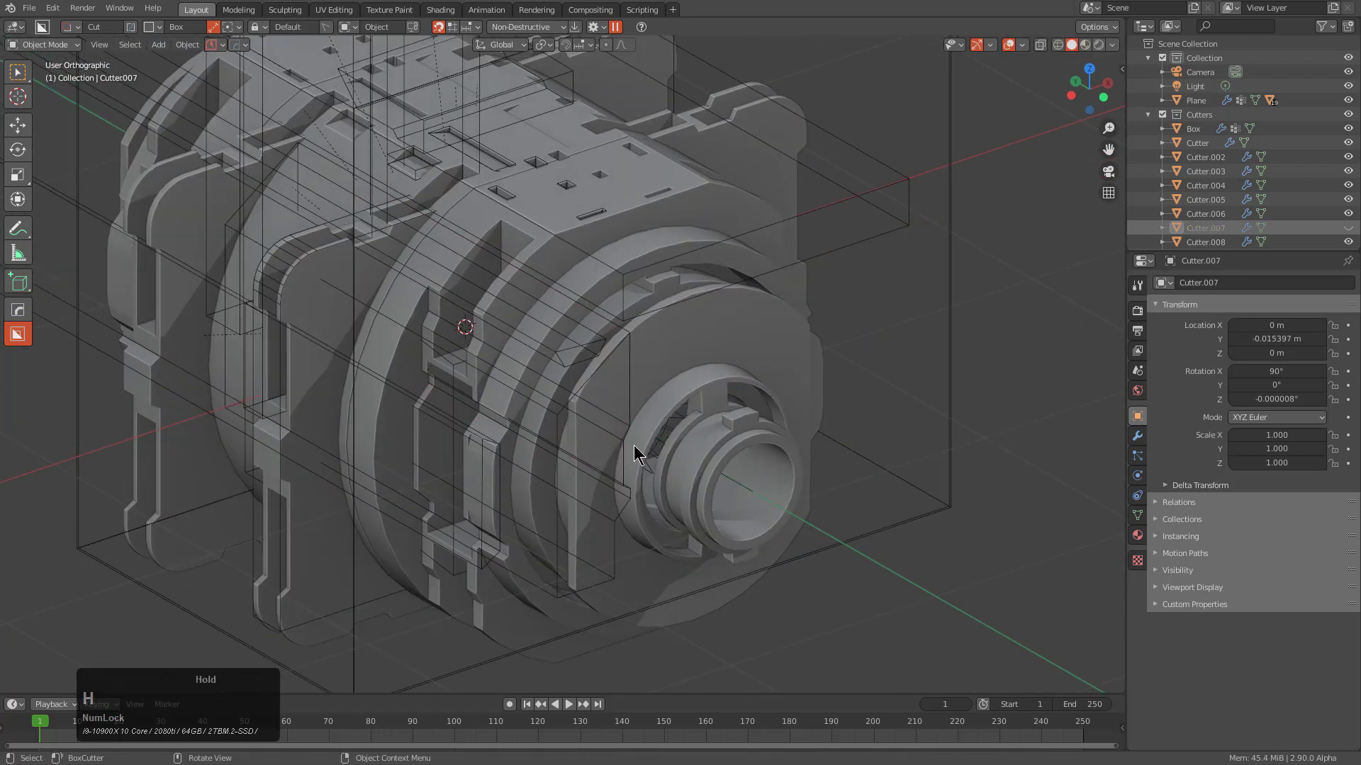
Hide the cutters and select the main body in top view, framed on its stepped nose
{"action": "scroll", "coordinate": [634, 445], "scroll_direction": "down", "scroll_amount": 3}
{"action": "middle_click_drag", "start_coordinate": [586, 394], "coordinate": [586, 465]}
{"action": "left_click", "coordinate": [674, 510]}
{"action": "scroll", "coordinate": [638, 419], "scroll_direction": "up", "scroll_amount": 3}
{"action": "key", "text": "d"}
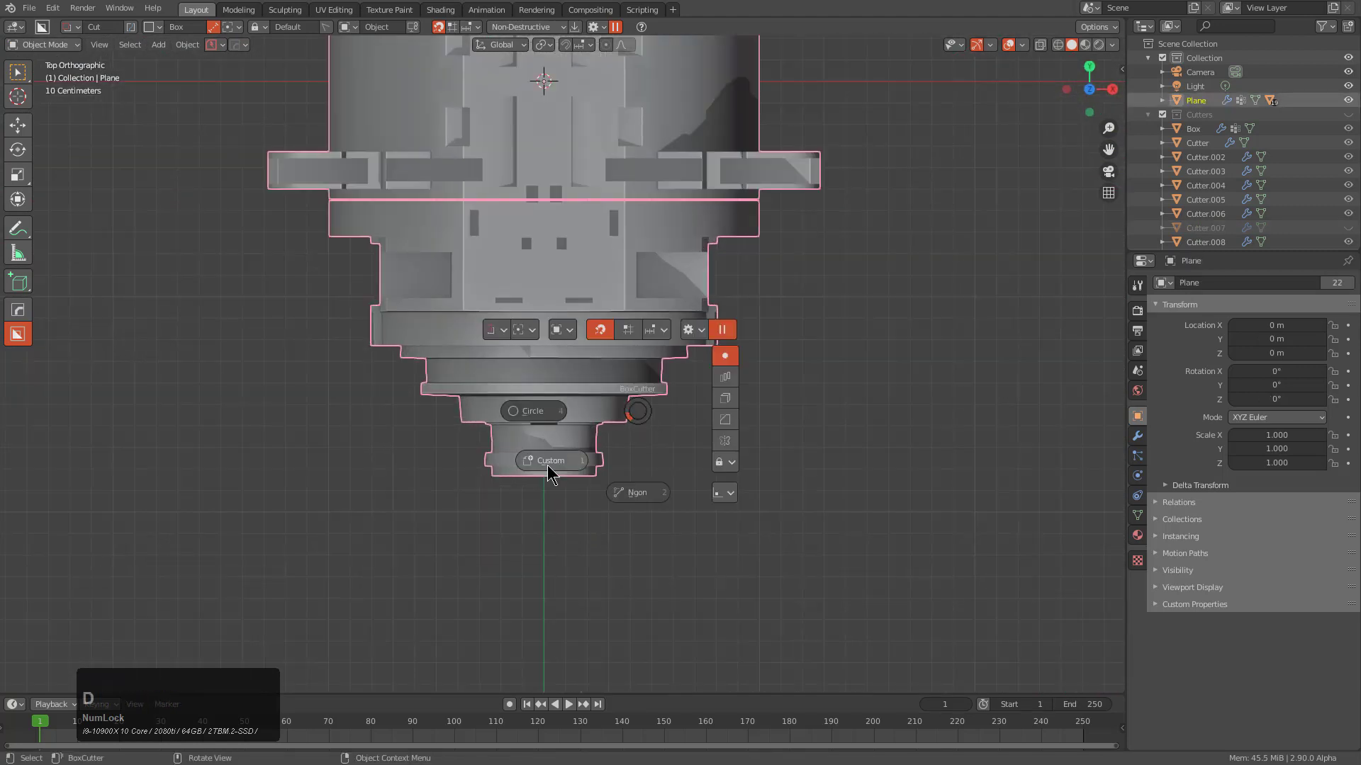
{"action": "key", "text": "Escape"}
{"action": "left_click_drag", "start_coordinate": [443, 484], "coordinate": [388, 481]}
{"action": "key", "text": "Escape"}
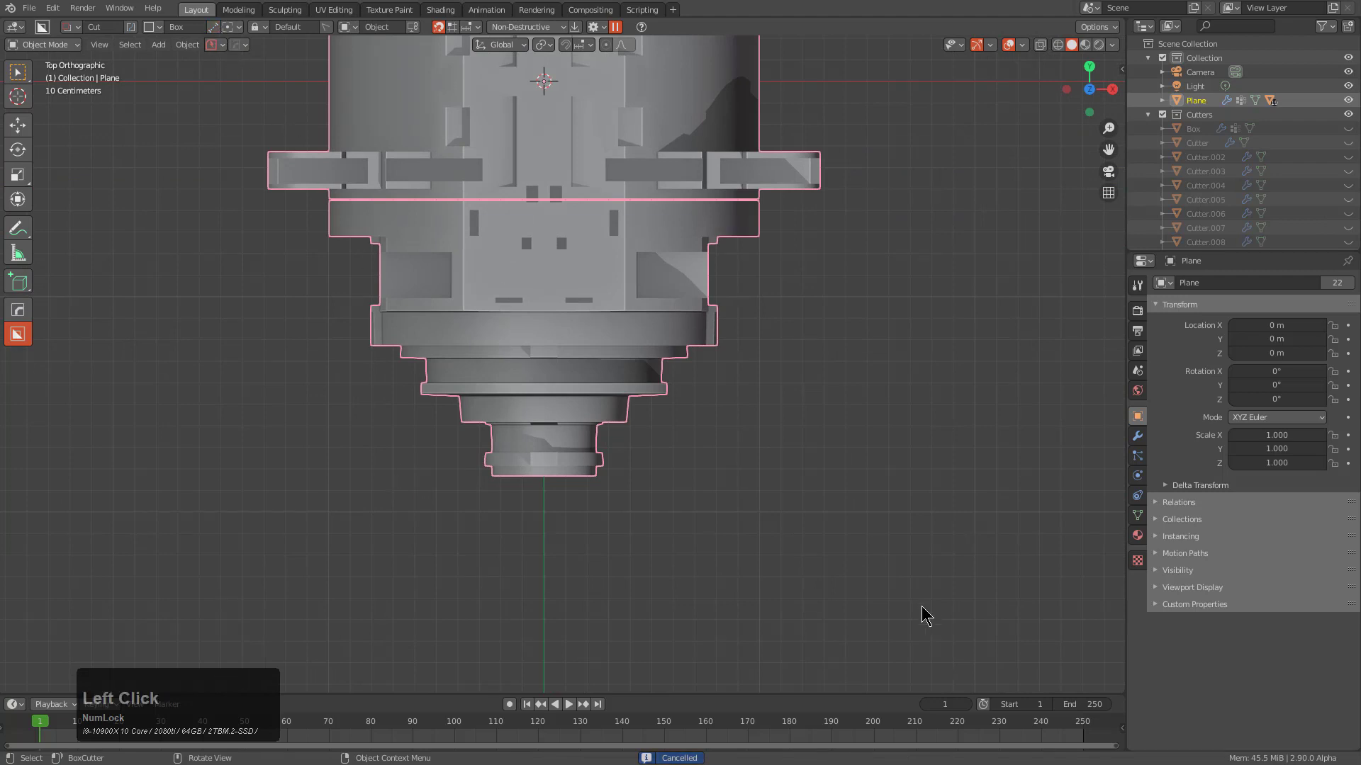
Slice the stepped nose into separate ring-shaped pieces with successive BoxCutter box slices, working from its tip up to the wide body
{"action": "left_click_drag", "start_coordinate": [553, 525], "coordinate": [333, 467]}
{"action": "key", "text": "x"}
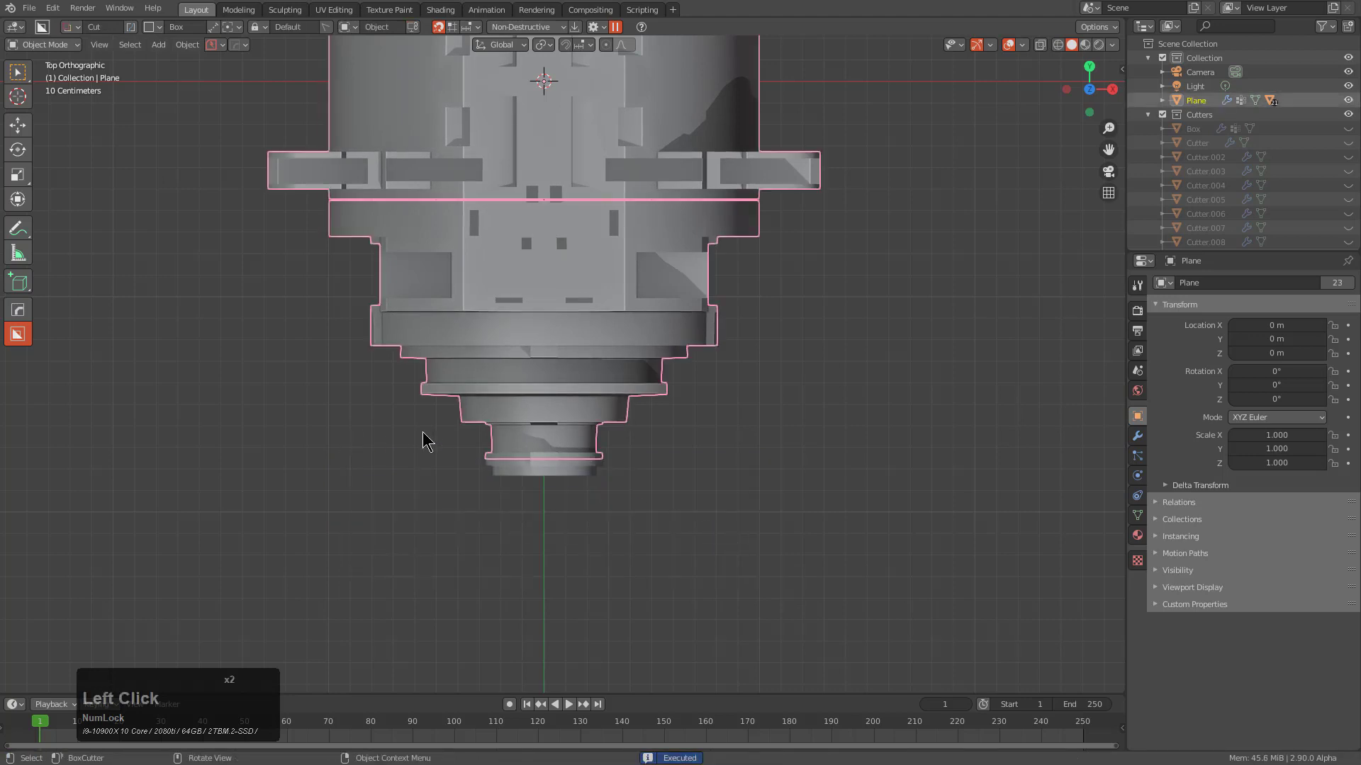
{"action": "left_click_drag", "start_coordinate": [424, 441], "coordinate": [345, 398]}
{"action": "mouse_move", "coordinate": [810, 532]}
{"action": "left_mouse_down"}
{"action": "mouse_move", "coordinate": [364, 404]}
{"action": "mouse_move", "coordinate": [245, 350]}
{"action": "left_mouse_up"}
{"action": "key", "text": "x"}
{"action": "left_click_drag", "start_coordinate": [818, 541], "coordinate": [272, 320]}
{"action": "key", "text": "x"}
{"action": "left_click_drag", "start_coordinate": [831, 553], "coordinate": [244, 231]}
{"action": "key", "text": "x"}
Slice the band containing the nearer pair of side plates off the body with a wide box slice
{"action": "middle_click_drag", "start_coordinate": [501, 292], "coordinate": [489, 413], "text": "shift"}
{"action": "scroll", "coordinate": [489, 412], "scroll_direction": "up", "scroll_amount": 1}
{"action": "key", "text": "alt+a"}
{"action": "left_click", "coordinate": [494, 329]}
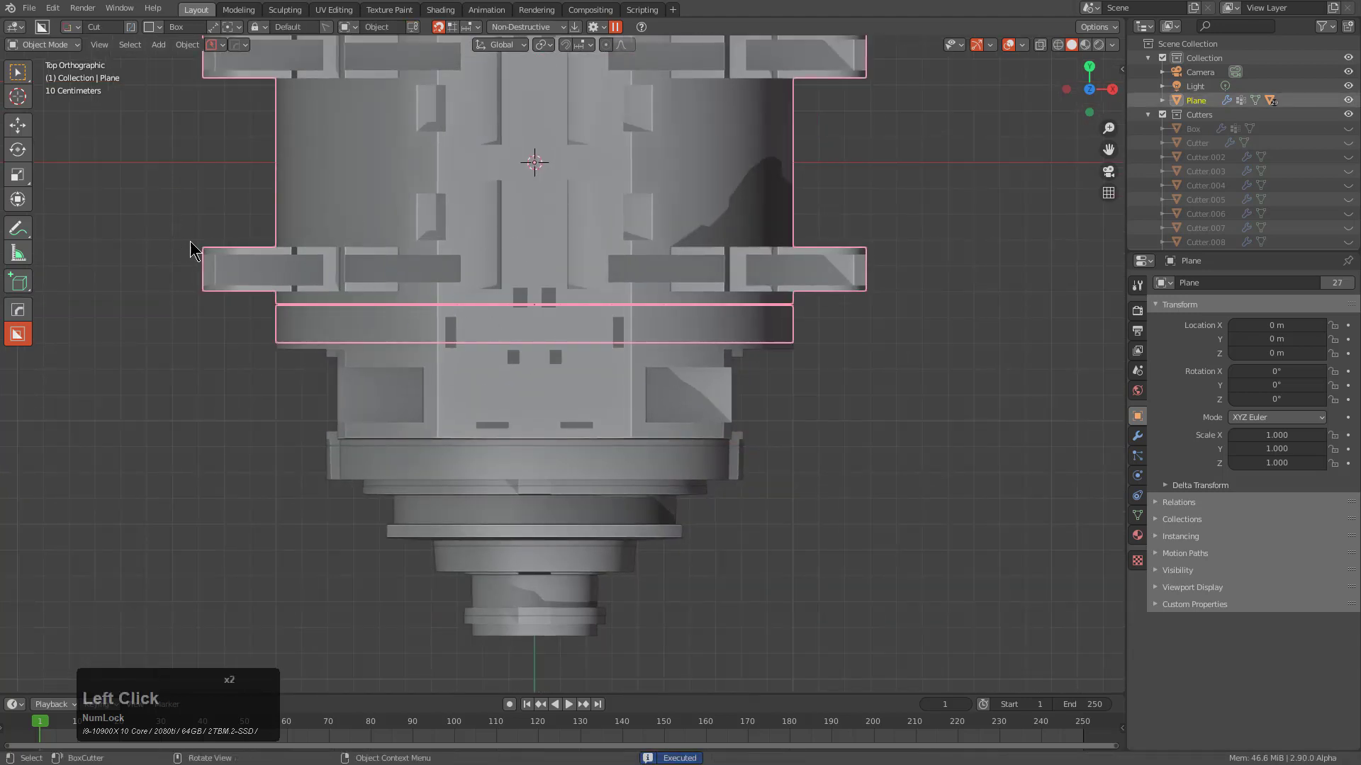
{"action": "left_click_drag", "start_coordinate": [192, 249], "coordinate": [926, 301]}
{"action": "key", "text": "x"}
Delete the light and the camera from the scene
{"action": "middle_click_drag", "start_coordinate": [695, 390], "coordinate": [700, 322]}
{"action": "scroll", "coordinate": [700, 322], "scroll_direction": "down", "scroll_amount": 3}
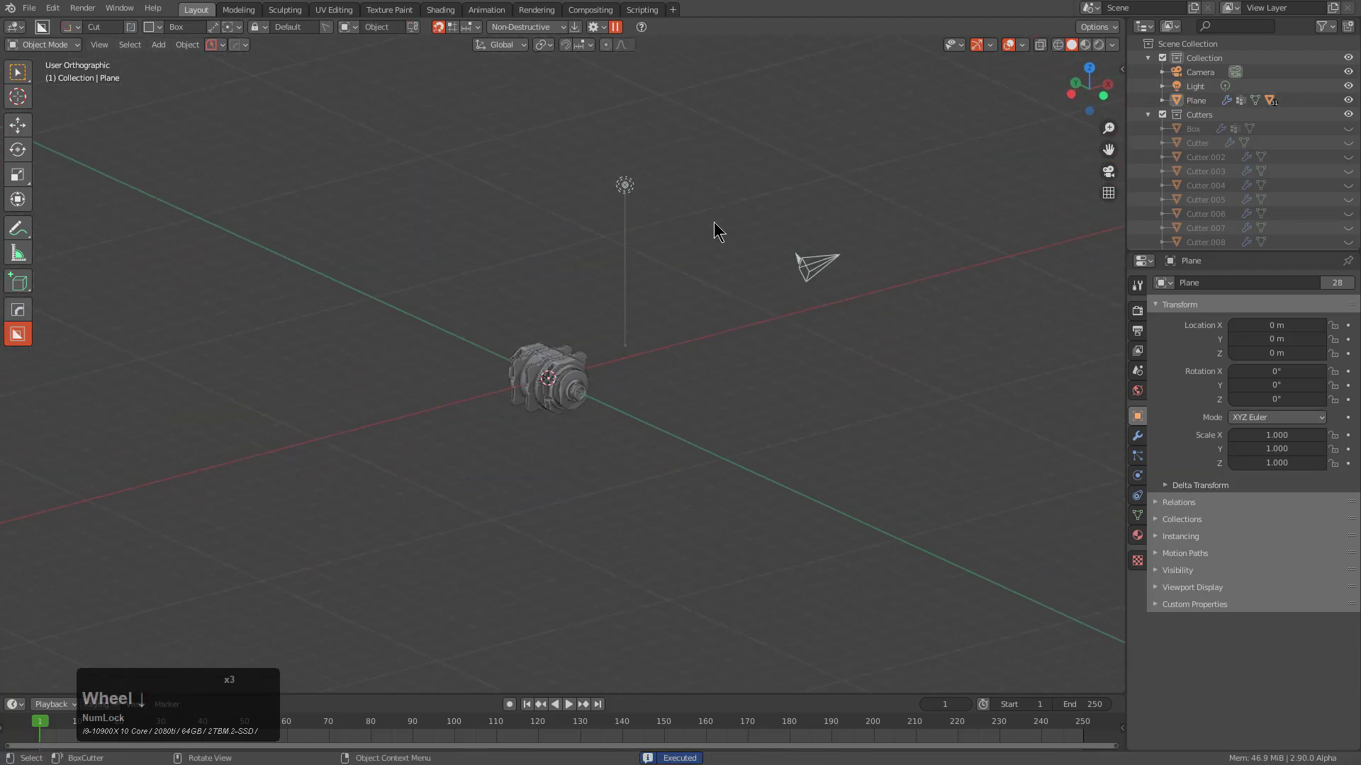
{"action": "left_click", "coordinate": [636, 191]}
{"action": "left_click", "coordinate": [807, 267], "text": "shift"}
{"action": "key", "text": "x"}
{"action": "left_click", "coordinate": [788, 262]}
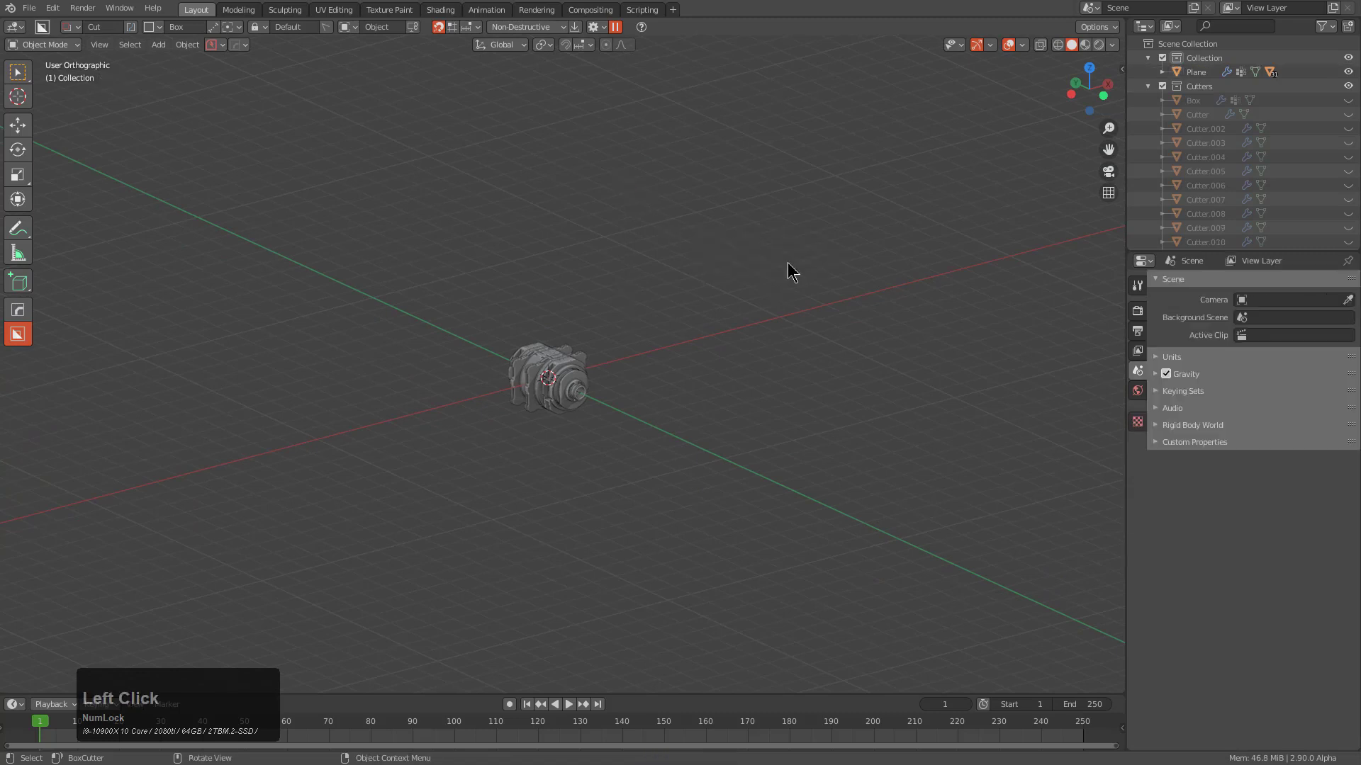
Select all the sliced pieces and give them different colors using Material Scroll with blank materials
{"action": "scroll", "coordinate": [675, 279], "scroll_direction": "up", "scroll_amount": 4}
{"action": "scroll", "coordinate": [675, 279], "scroll_direction": "up", "scroll_amount": 5}
{"action": "middle_click_drag", "start_coordinate": [611, 487], "coordinate": [686, 316], "text": "shift"}
{"action": "key", "text": "a"}
{"action": "key", "text": "alt+m"}
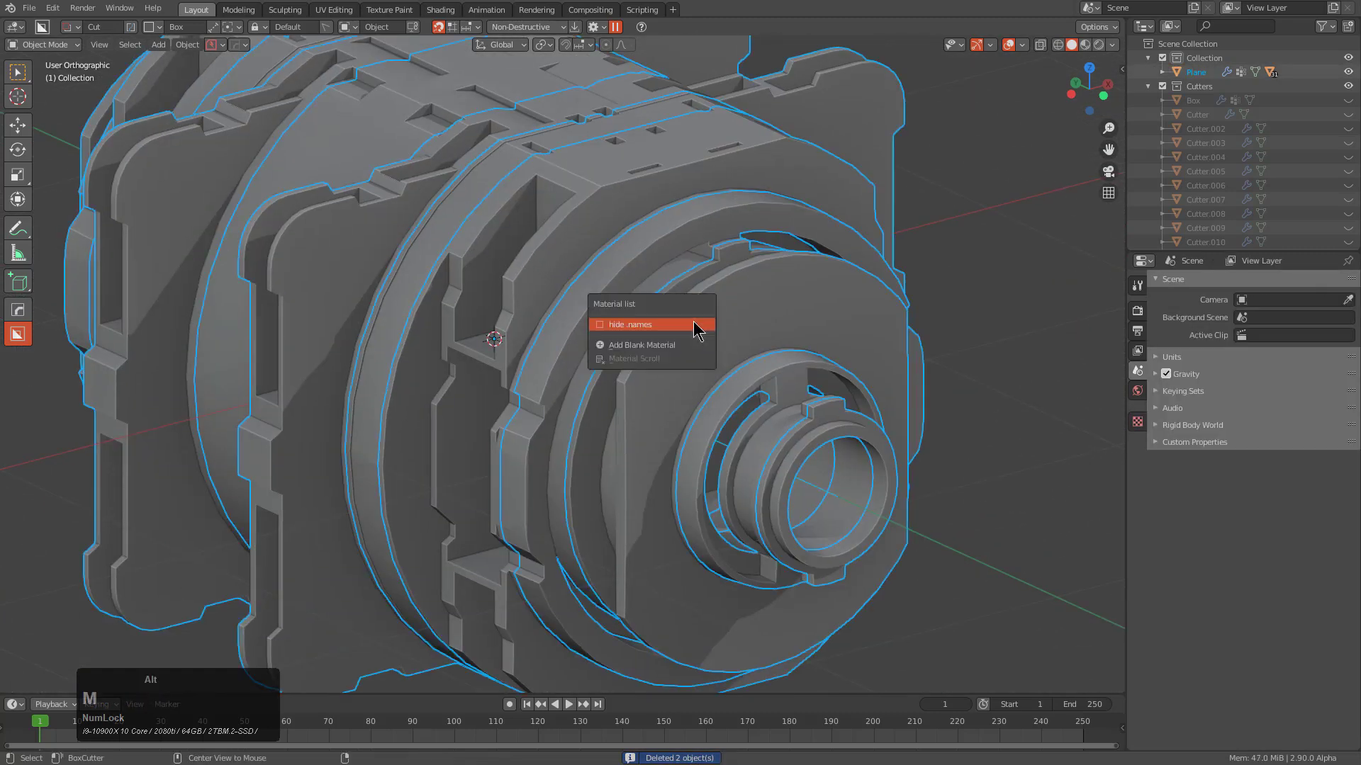
{"action": "left_click", "coordinate": [733, 351], "text": "shift"}
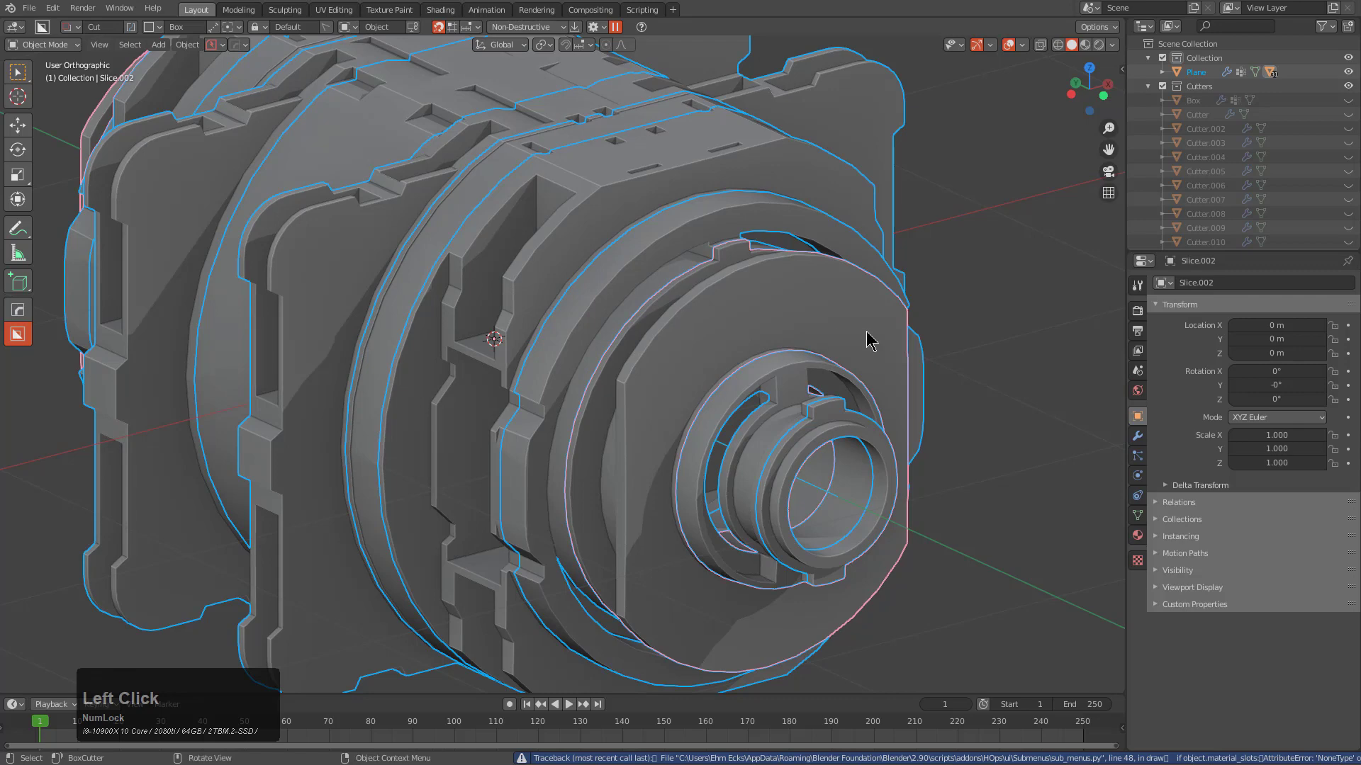
{"action": "key", "text": "m"}
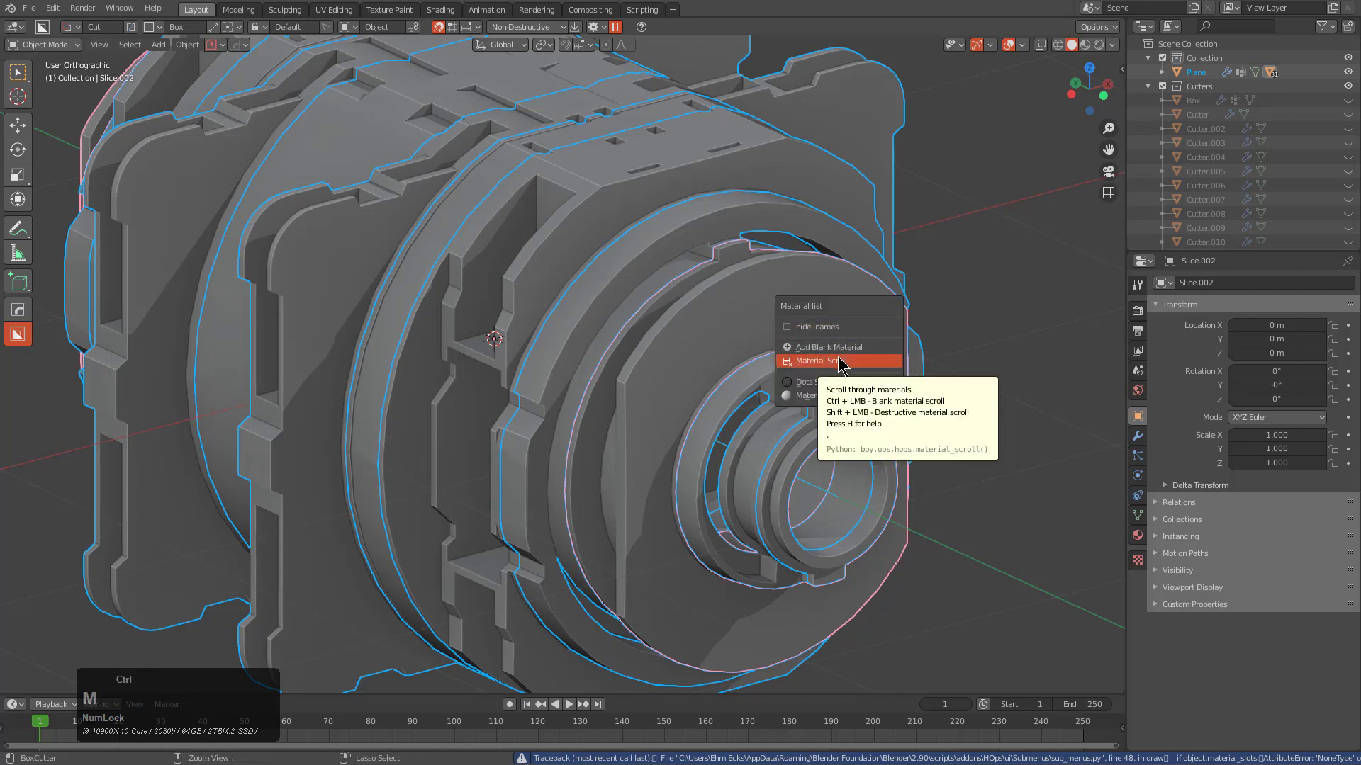
{"action": "left_click", "coordinate": [838, 359]}
{"action": "scroll", "coordinate": [838, 359], "scroll_direction": "up", "scroll_amount": 7}
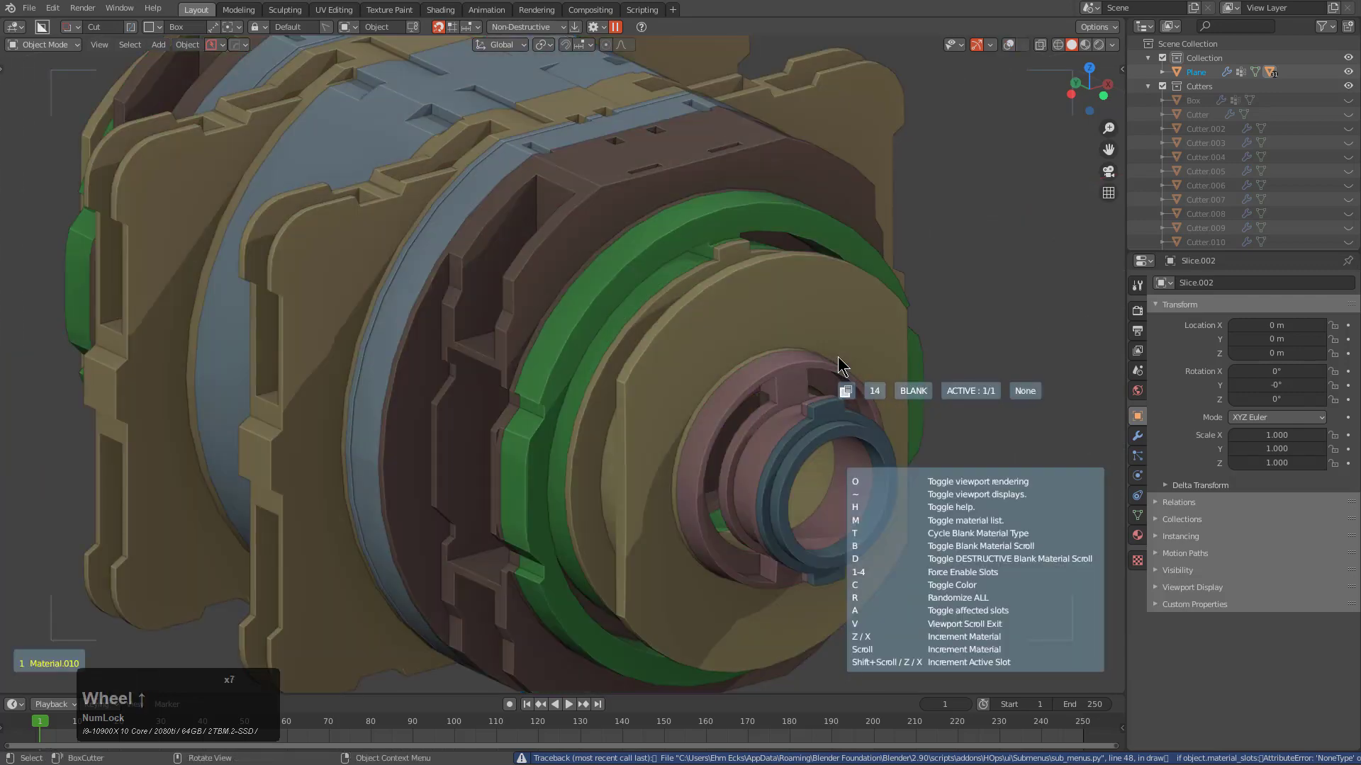
{"action": "left_click", "coordinate": [838, 356]}
{"action": "scroll", "coordinate": [737, 383], "scroll_direction": "down", "scroll_amount": 2}
{"action": "key", "text": "a"}
Cut a trapezoidal notch through the top of the green ring with the BoxCutter Ngon shape in front view
{"action": "middle_click_drag", "start_coordinate": [703, 395], "coordinate": [681, 267]}
{"action": "left_click", "coordinate": [669, 356]}
{"action": "scroll", "coordinate": [623, 364], "scroll_direction": "up", "scroll_amount": 4}
{"action": "key", "text": "d"}
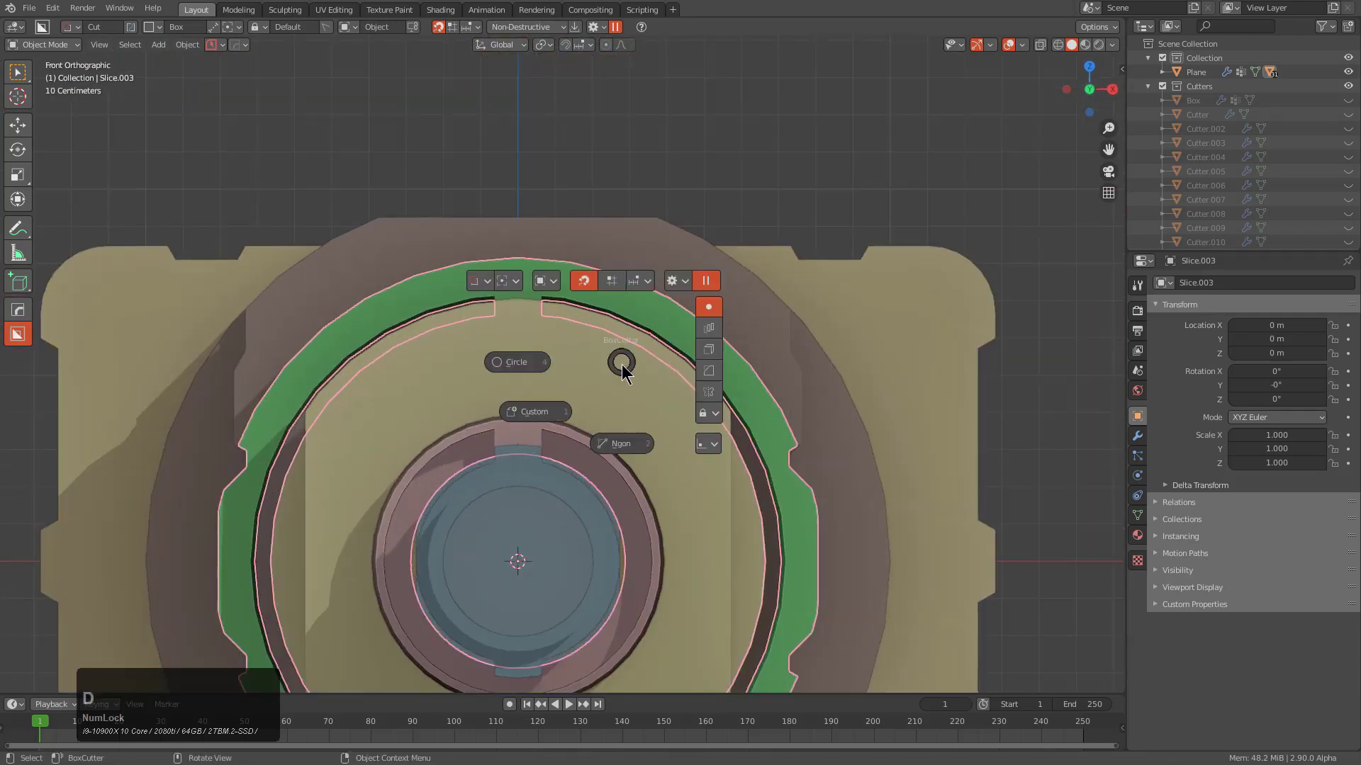
{"action": "left_click", "coordinate": [626, 425]}
{"action": "middle_click_drag", "start_coordinate": [519, 329], "coordinate": [594, 314], "text": "shift"}
{"action": "scroll", "coordinate": [584, 305], "scroll_direction": "up", "scroll_amount": 3}
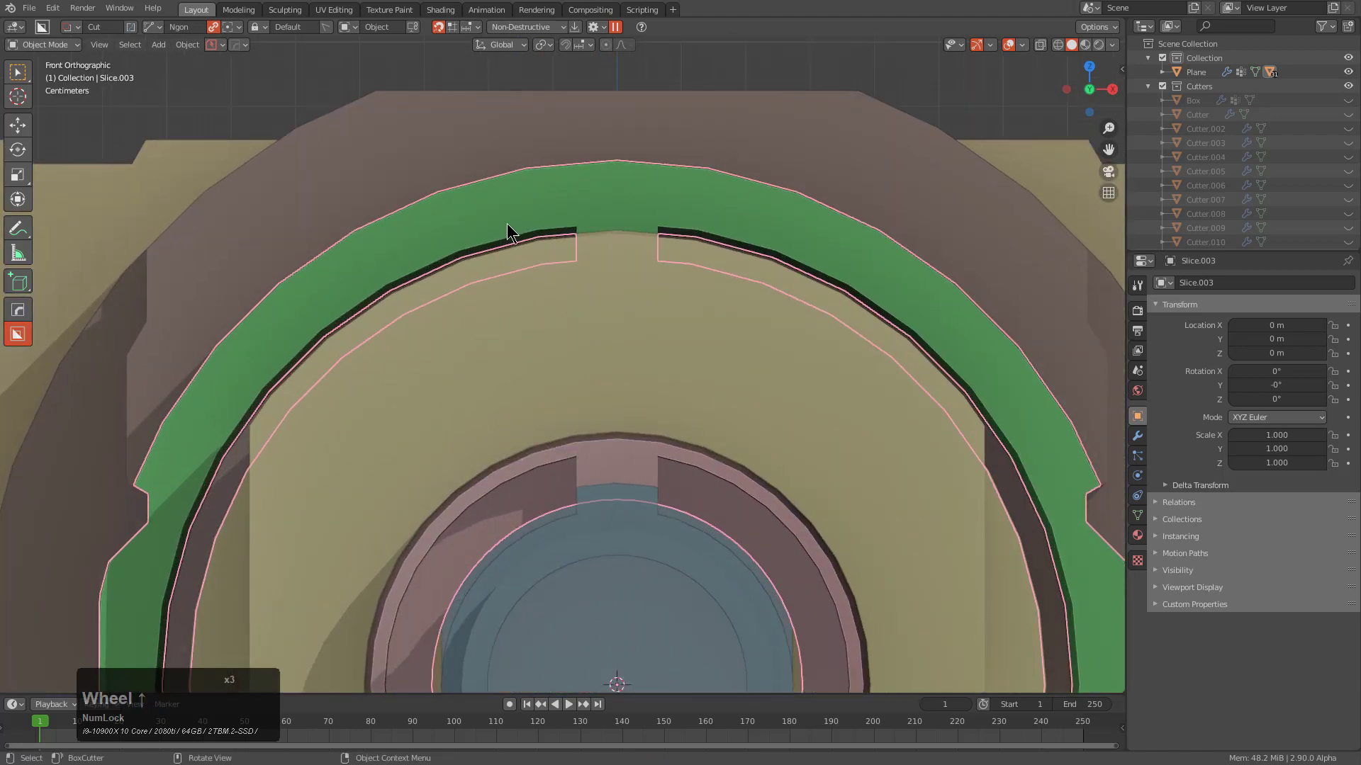
{"action": "left_click", "coordinate": [543, 124]}
{"action": "left_click", "coordinate": [570, 185]}
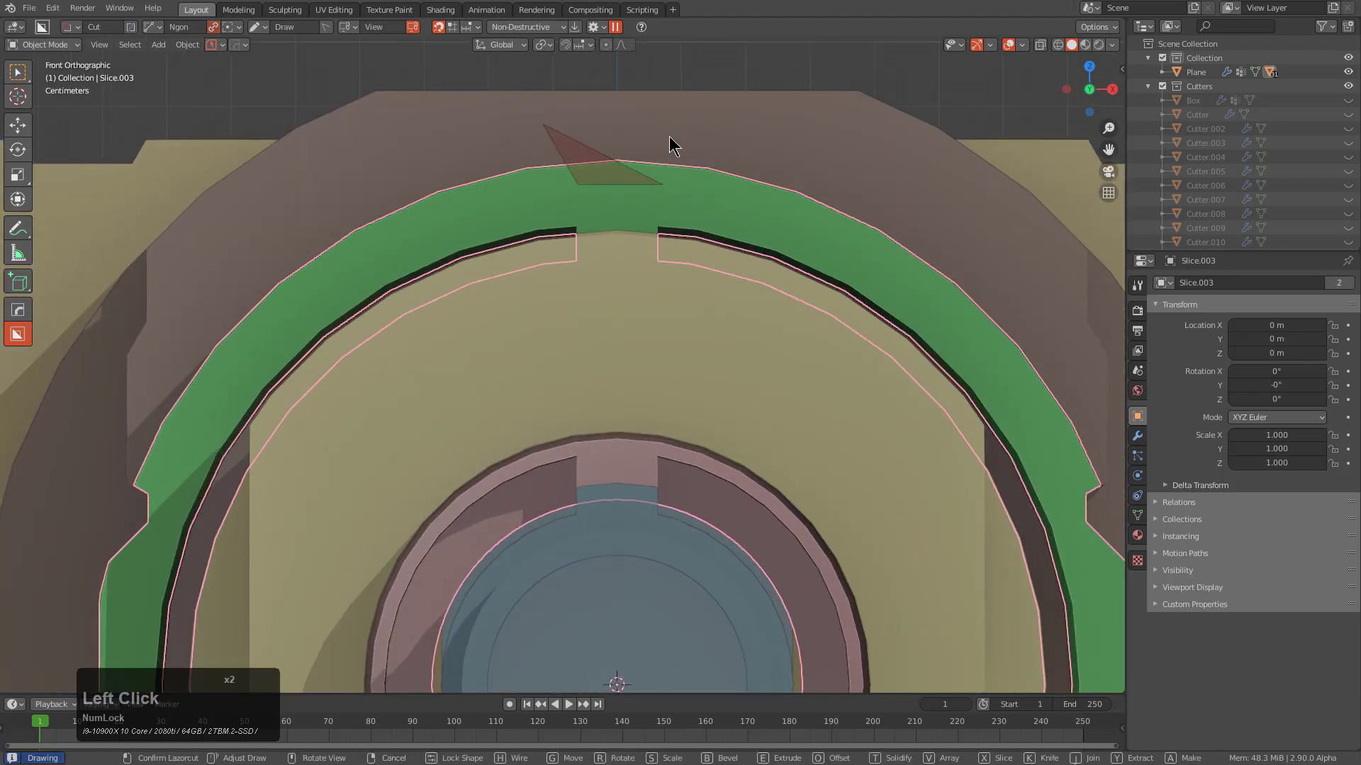
{"action": "double_click", "coordinate": [692, 124]}
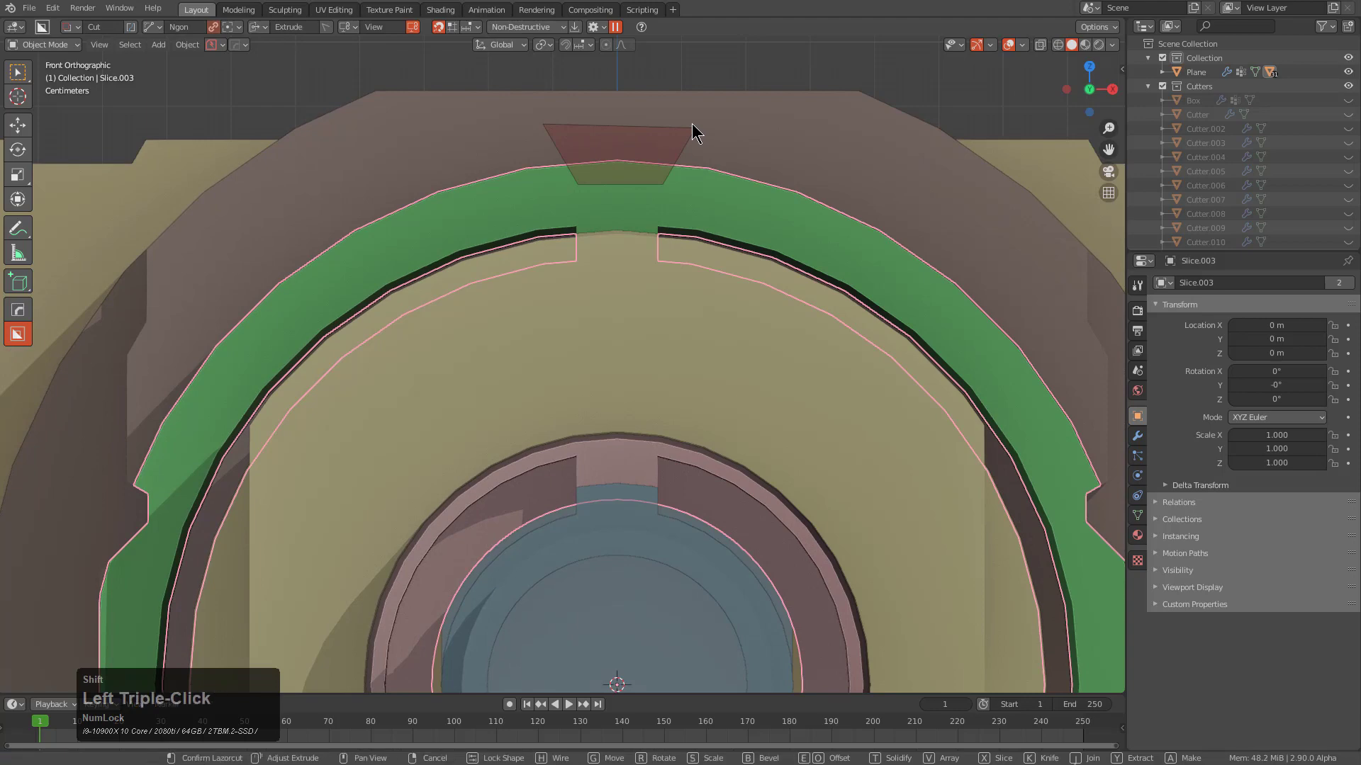
{"action": "middle_click_drag", "start_coordinate": [690, 126], "coordinate": [755, 241]}
{"action": "scroll", "coordinate": [668, 425], "scroll_direction": "down", "scroll_amount": 3}
{"action": "scroll", "coordinate": [668, 425], "scroll_direction": "up", "scroll_amount": 6}
{"action": "middle_click_drag", "start_coordinate": [666, 423], "coordinate": [592, 287]}
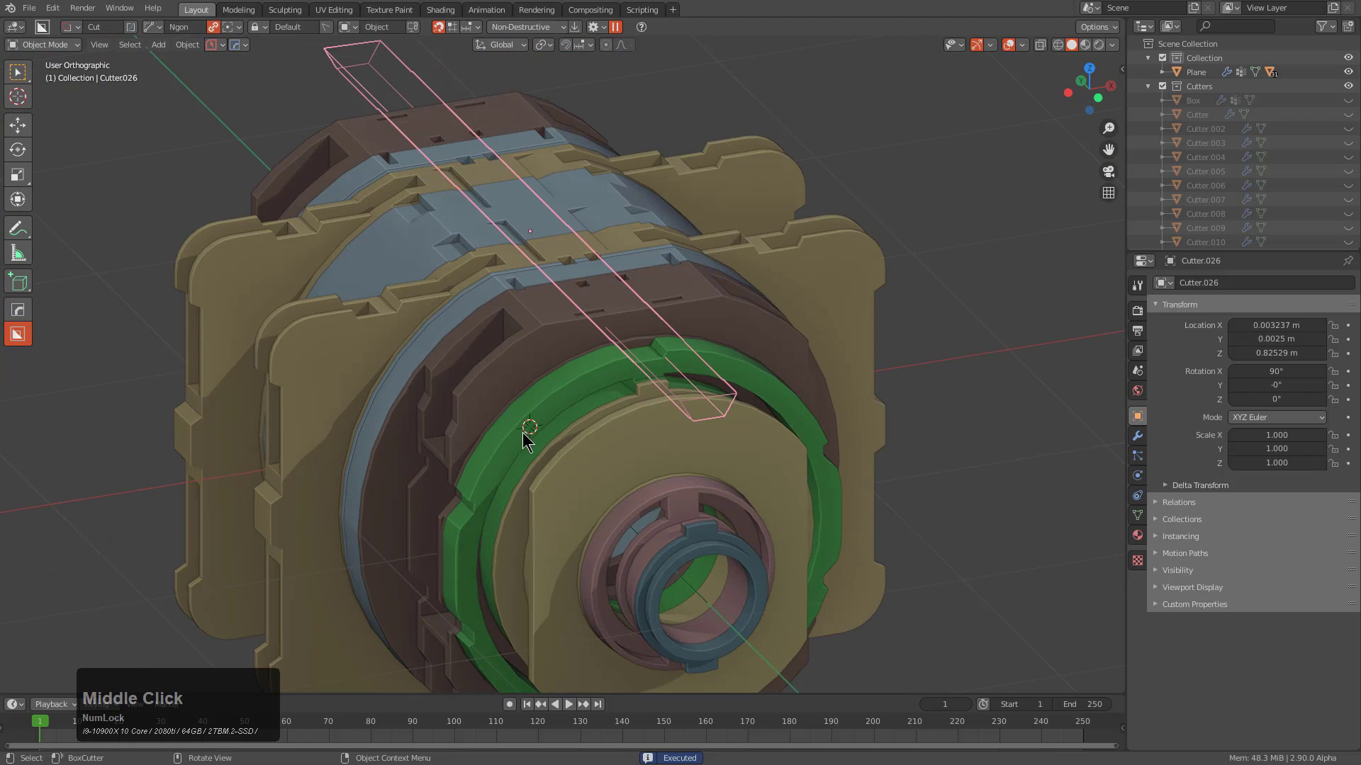
Repeat the notch cutter around the green ring with a Radial Array about the 3D cursor, using 18 segments
{"action": "middle_click_drag", "start_coordinate": [680, 420], "coordinate": [691, 411]}
{"action": "key", "text": "q"}
{"action": "mouse_move", "coordinate": [664, 489]}
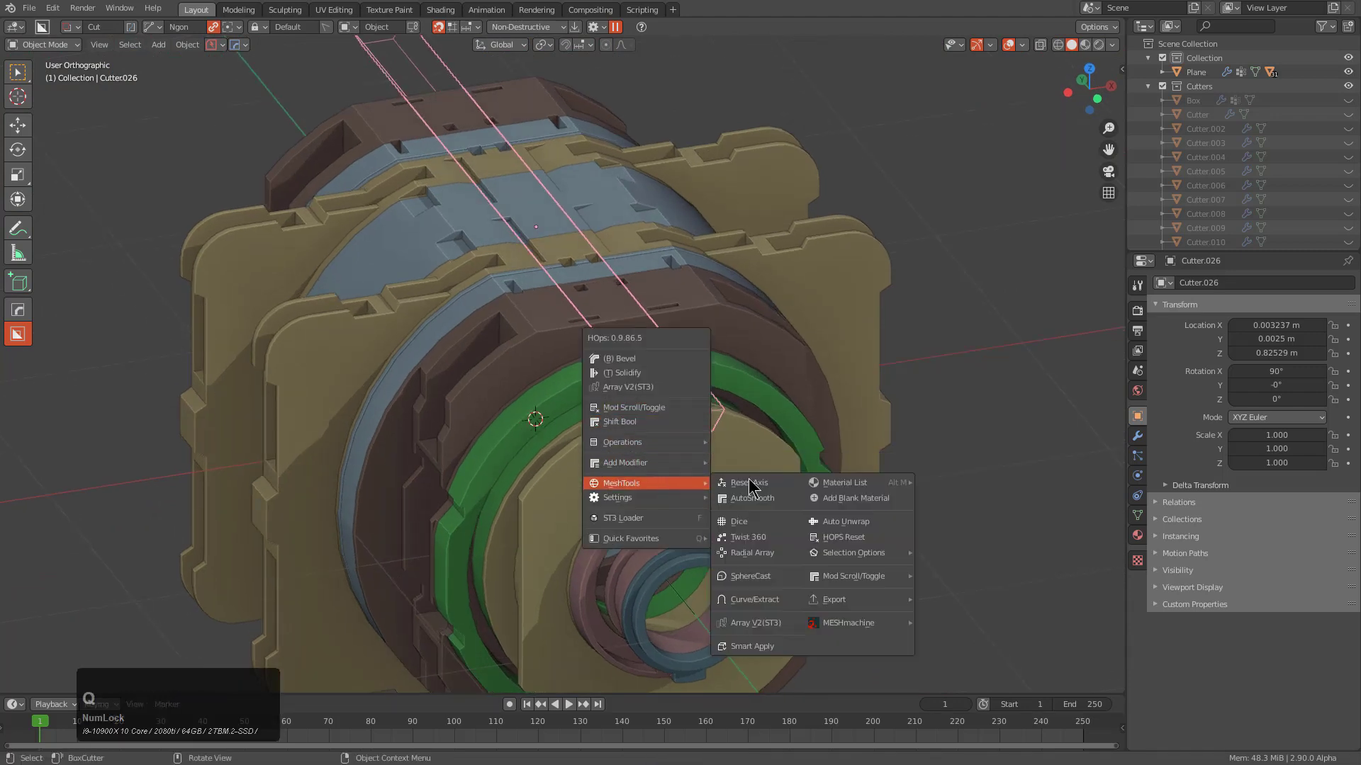
{"action": "left_click", "coordinate": [762, 563], "text": "ctrl"}
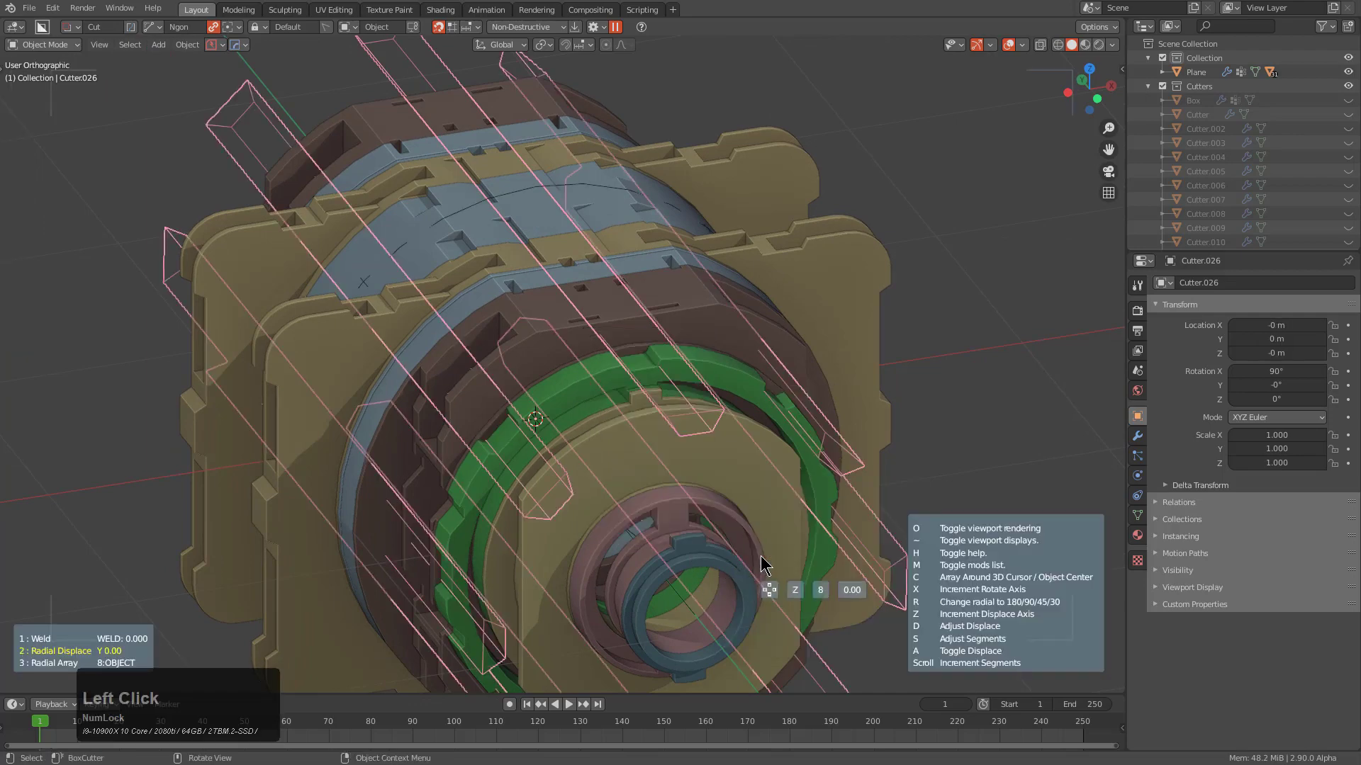
{"action": "scroll", "coordinate": [762, 565], "scroll_direction": "up", "scroll_amount": 9}
{"action": "scroll", "coordinate": [762, 564], "scroll_direction": "up", "scroll_amount": 2}
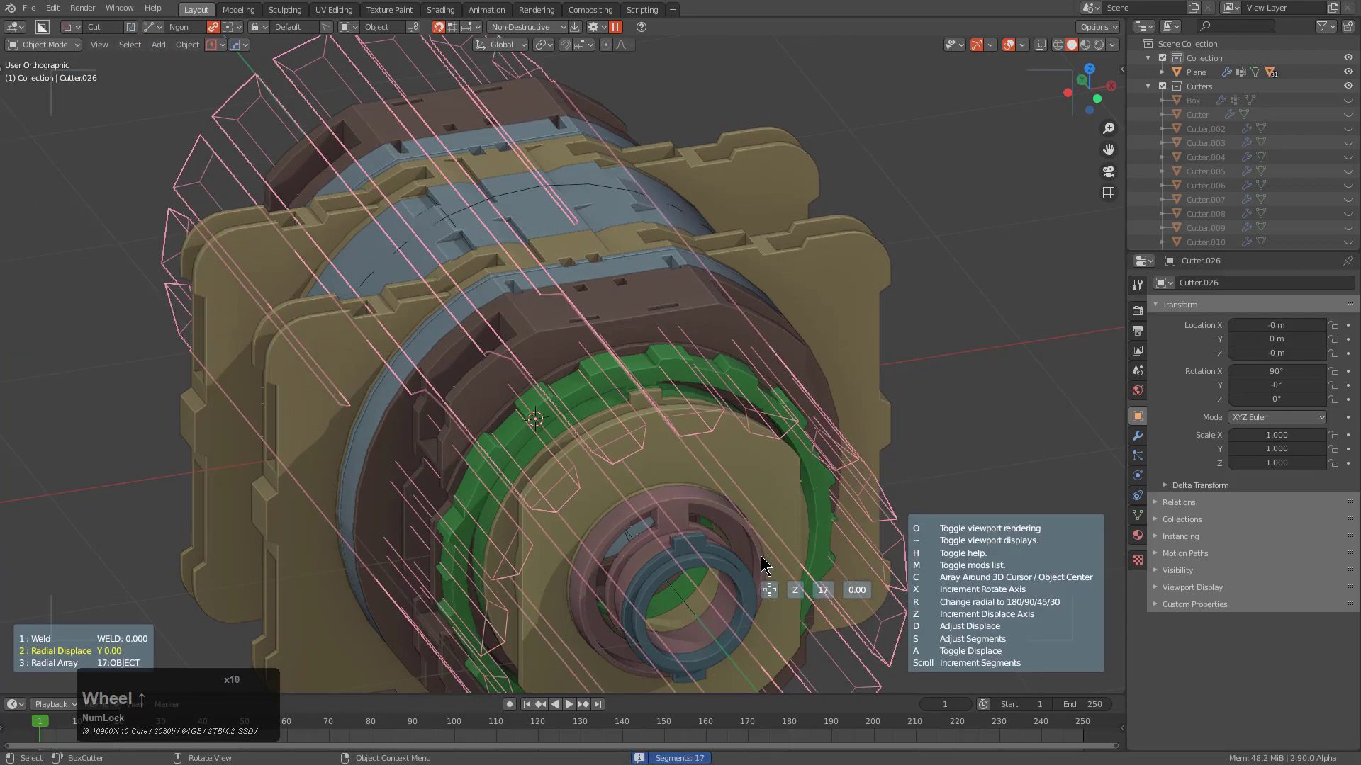
{"action": "left_click", "coordinate": [761, 557]}
{"action": "scroll", "coordinate": [722, 545], "scroll_direction": "down", "scroll_amount": 2}
{"action": "middle_click_drag", "start_coordinate": [681, 526], "coordinate": [557, 507]}
{"action": "scroll", "coordinate": [589, 467], "scroll_direction": "up", "scroll_amount": 2}
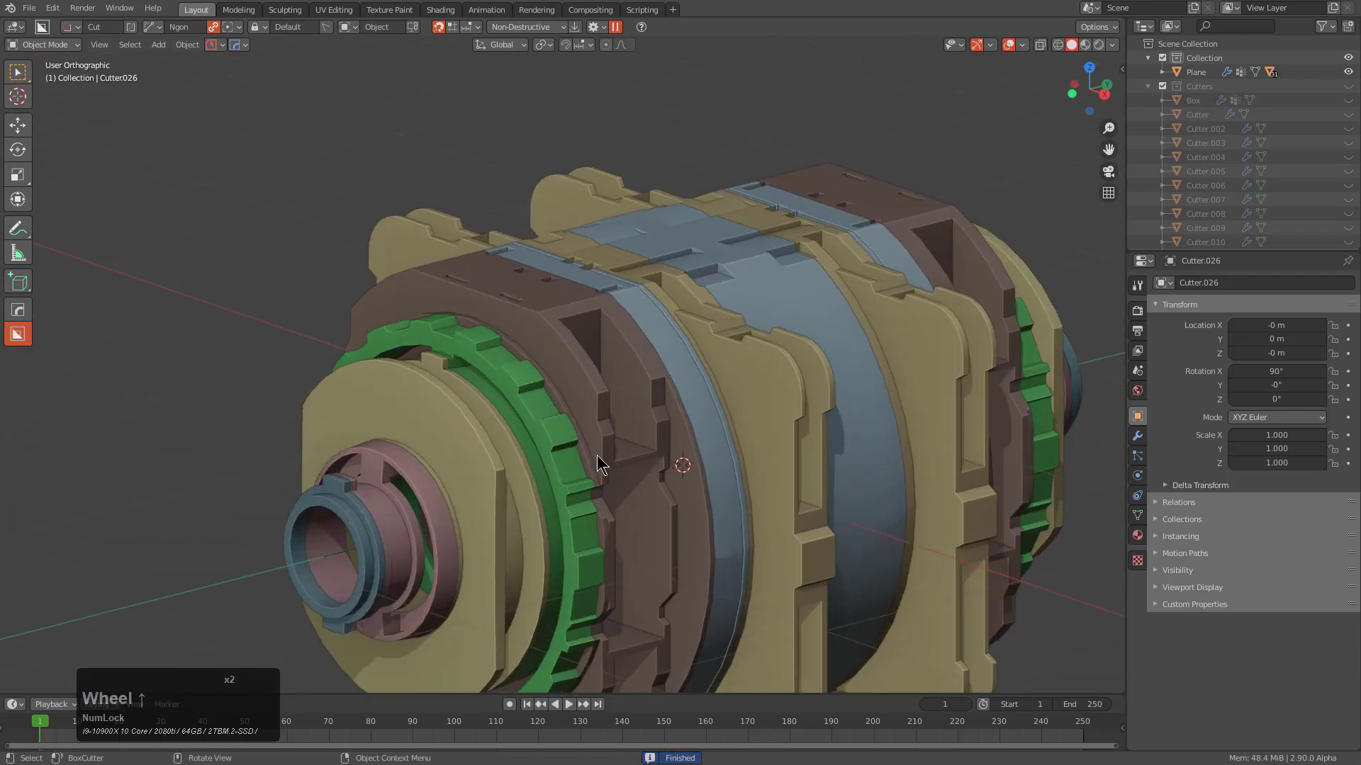
Select the blue main body and display it in X-ray from the front
{"action": "middle_click_drag", "start_coordinate": [594, 401], "coordinate": [705, 389]}
{"action": "scroll", "coordinate": [643, 418], "scroll_direction": "down", "scroll_amount": 1}
{"action": "left_click", "coordinate": [643, 416]}
{"action": "scroll", "coordinate": [749, 354], "scroll_direction": "up", "scroll_amount": 2}
{"action": "scroll", "coordinate": [704, 389], "scroll_direction": "up", "scroll_amount": 3}
{"action": "key", "text": "alt+z"}
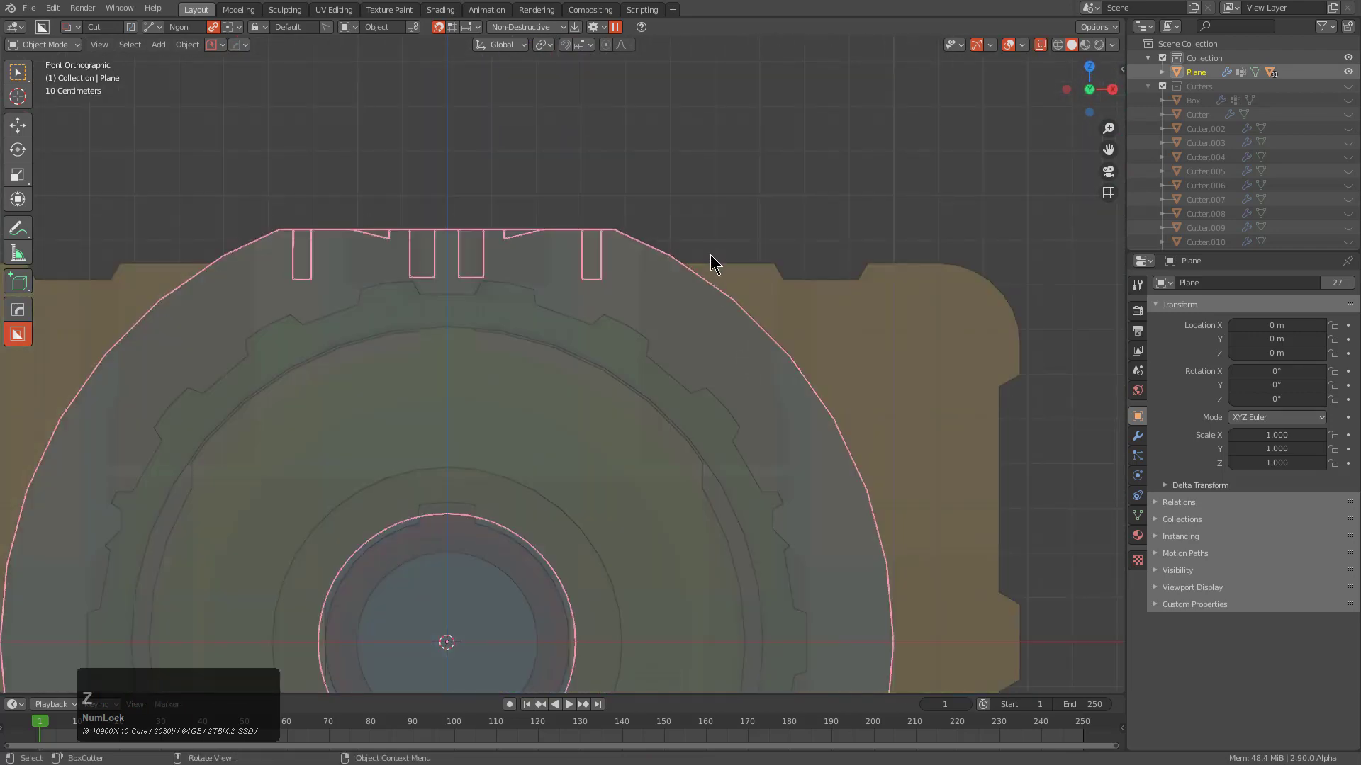
Cut a four-sided Ngon notch across the blue body's curved upper rim, then turn X-ray off
{"action": "scroll", "coordinate": [711, 253], "scroll_direction": "up", "scroll_amount": 1}
{"action": "middle_click_drag", "start_coordinate": [364, 309], "coordinate": [650, 231], "text": "shift"}
{"action": "scroll", "coordinate": [651, 231], "scroll_direction": "up", "scroll_amount": 1}
{"action": "left_click_drag", "start_coordinate": [547, 237], "coordinate": [589, 260]}
{"action": "left_click", "coordinate": [635, 218]}
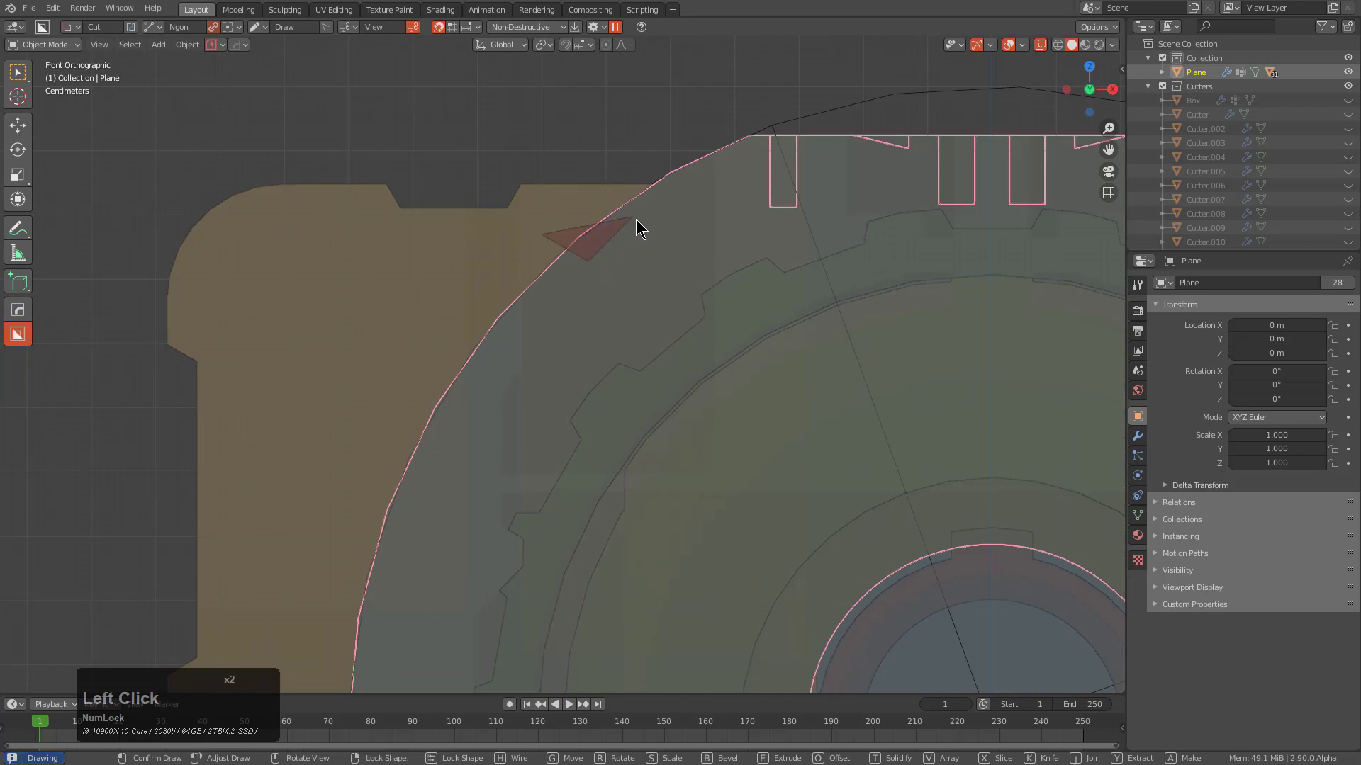
{"action": "left_click", "coordinate": [611, 179], "text": "shift"}
{"action": "left_click", "coordinate": [611, 179], "text": "shift"}
{"action": "middle_click_drag", "start_coordinate": [635, 230], "coordinate": [538, 364]}
{"action": "key", "text": "alt+z"}
Slide the new notch cutter along the Y axis to about -2.08 m, so its inner end sits on the blue body
{"action": "scroll", "coordinate": [693, 303], "scroll_direction": "down", "scroll_amount": 1, "text": "alt"}
{"action": "scroll", "coordinate": [695, 308], "scroll_direction": "down", "scroll_amount": 4}
{"action": "scroll", "coordinate": [538, 364], "scroll_direction": "down", "scroll_amount": 2}
{"action": "key", "text": "g"}
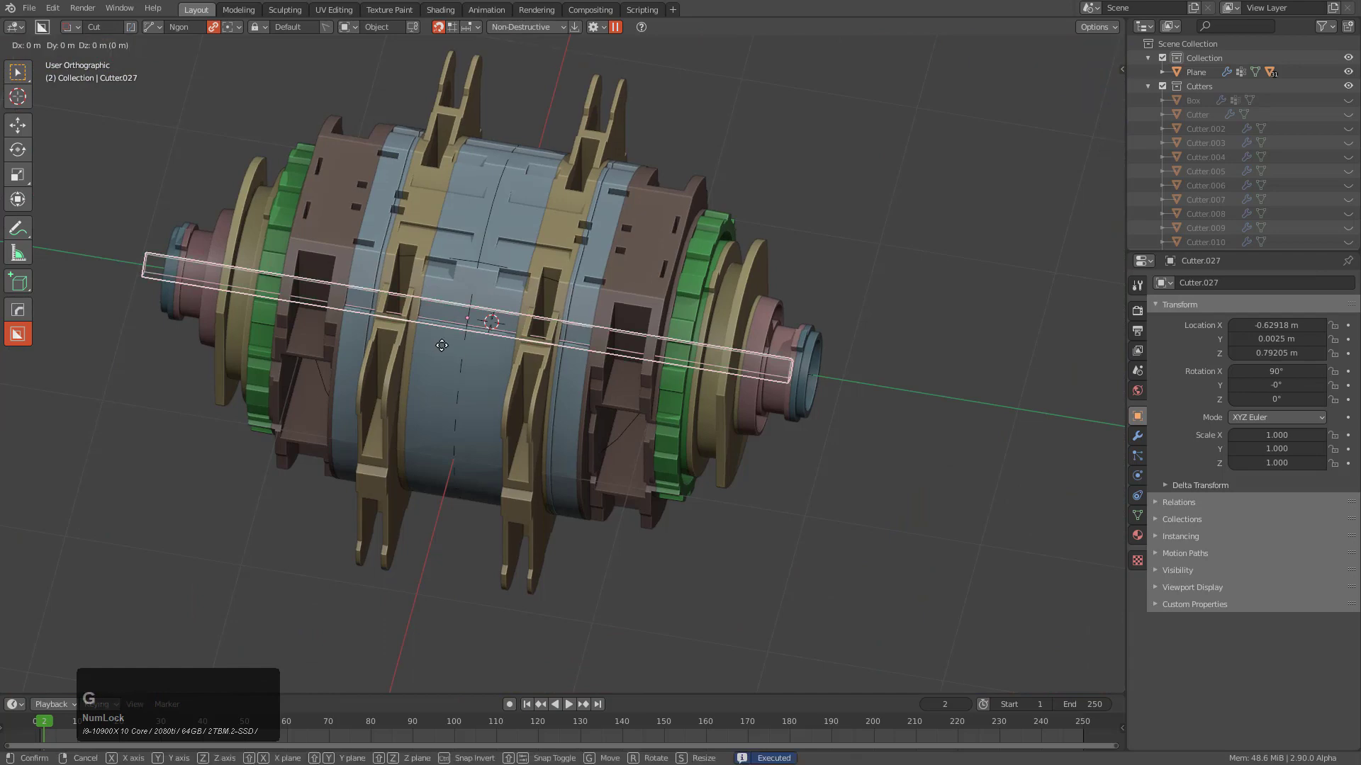
{"action": "key", "text": "y"}
{"action": "key", "text": "t"}
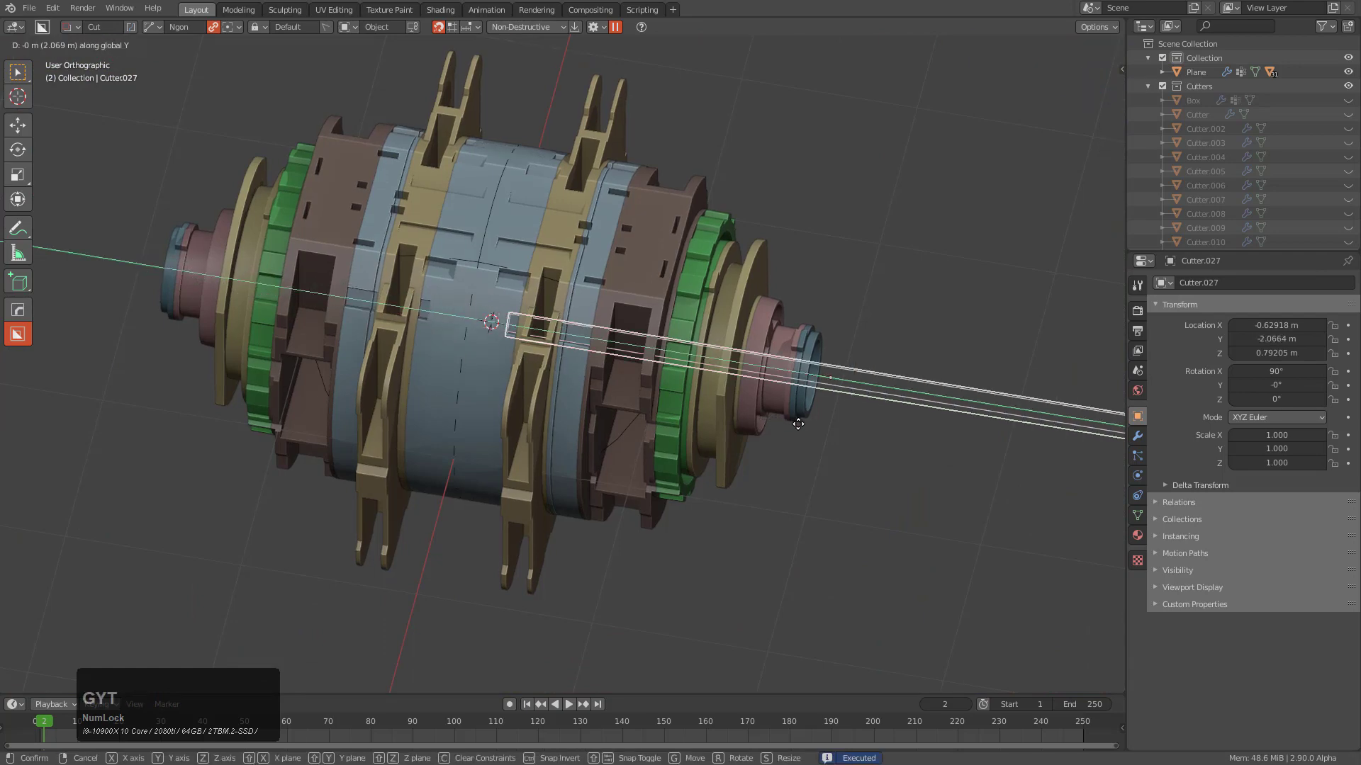
{"action": "left_click", "coordinate": [790, 423]}
{"action": "middle_click_drag", "start_coordinate": [789, 423], "coordinate": [836, 468]}
Shorten the notch cutter in Edit Mode by moving its far end face about 3.3 m along Y towards the body
{"action": "key", "text": "Tab"}
{"action": "key", "text": "3"}
{"action": "left_click", "coordinate": [1002, 458]}
{"action": "key", "text": "g"}
{"action": "key", "text": "y"}
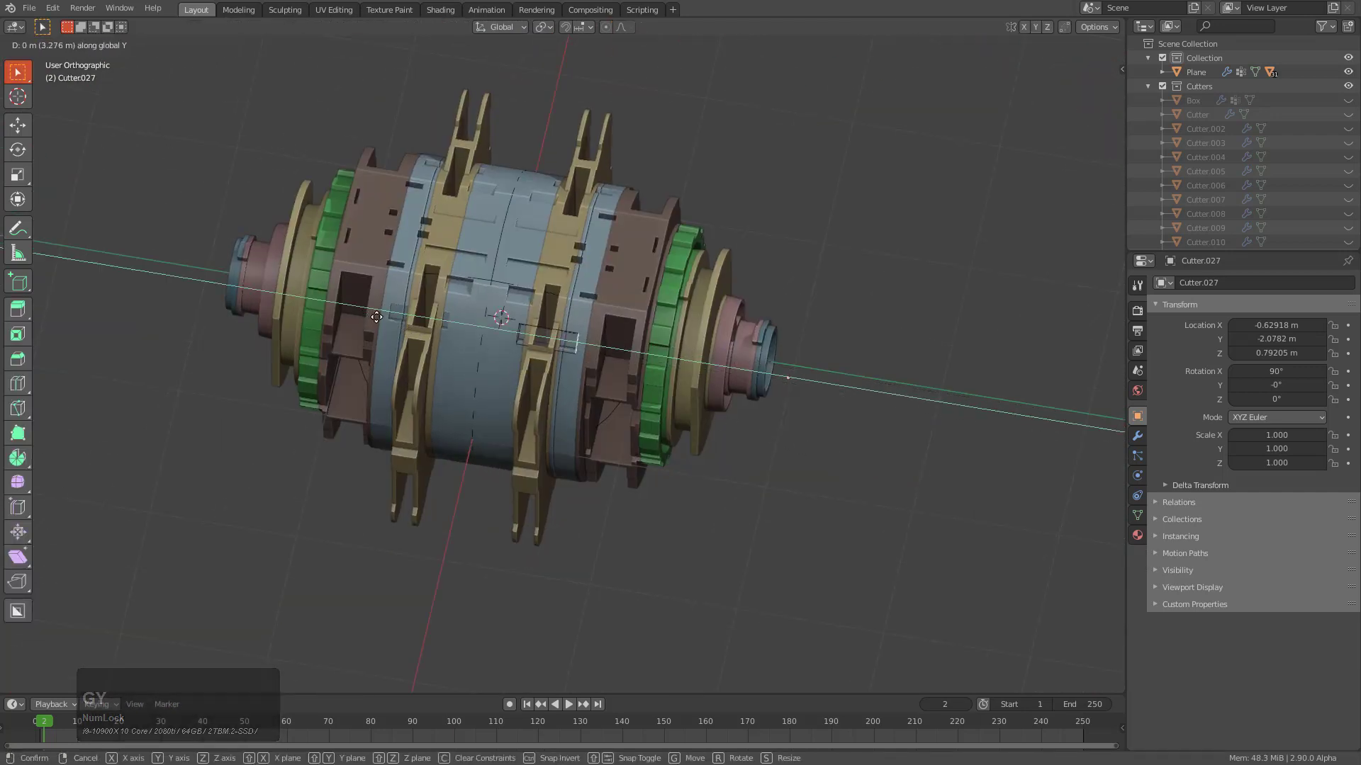
{"action": "left_click", "coordinate": [368, 310]}
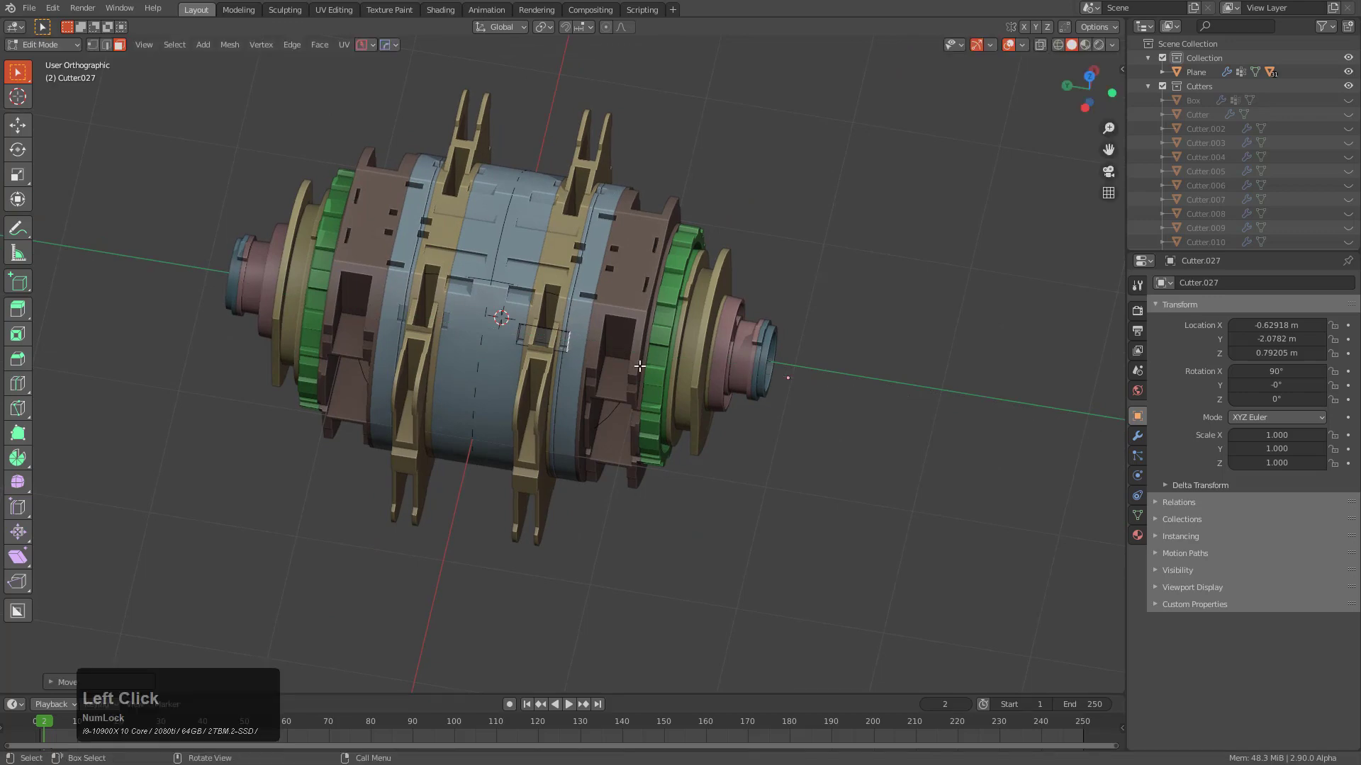
{"action": "scroll", "coordinate": [639, 371], "scroll_direction": "up", "scroll_amount": 5}
{"action": "key", "text": "Tab"}
{"action": "middle_click_drag", "start_coordinate": [659, 376], "coordinate": [689, 406]}
{"action": "scroll", "coordinate": [654, 412], "scroll_direction": "down", "scroll_amount": 3}
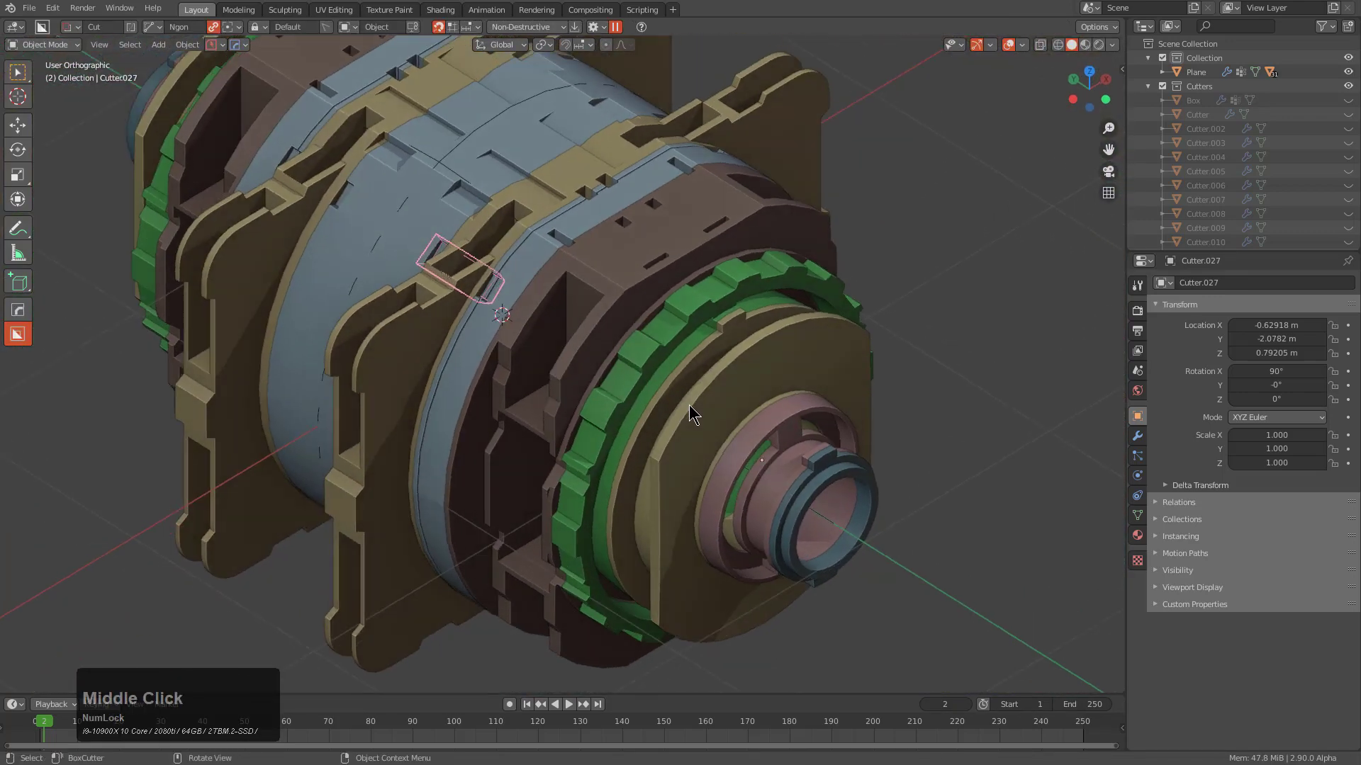
Repeat the short notch cutter around the blue body with a Radial Array of at least 20 segments
{"action": "key", "text": "q"}
{"action": "mouse_move", "coordinate": [688, 409]}
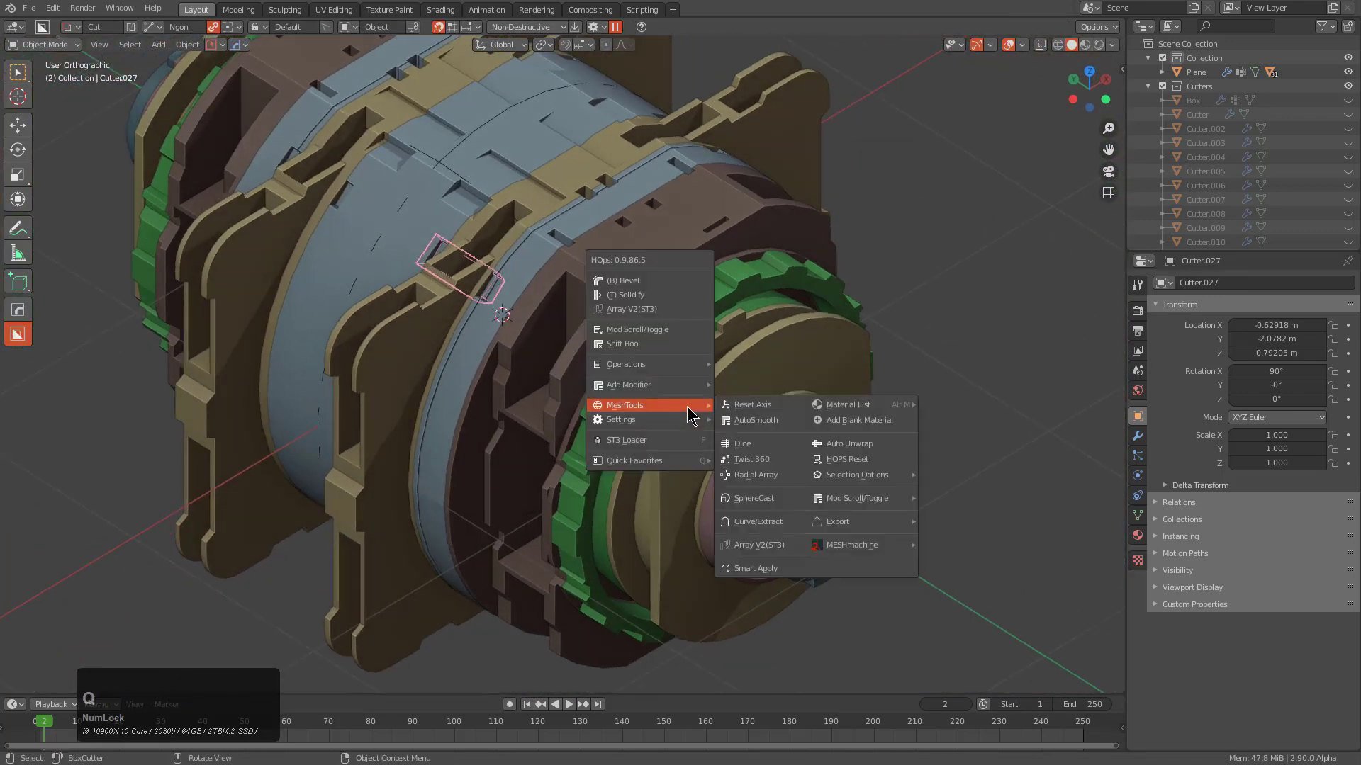
{"action": "left_click", "coordinate": [761, 482]}
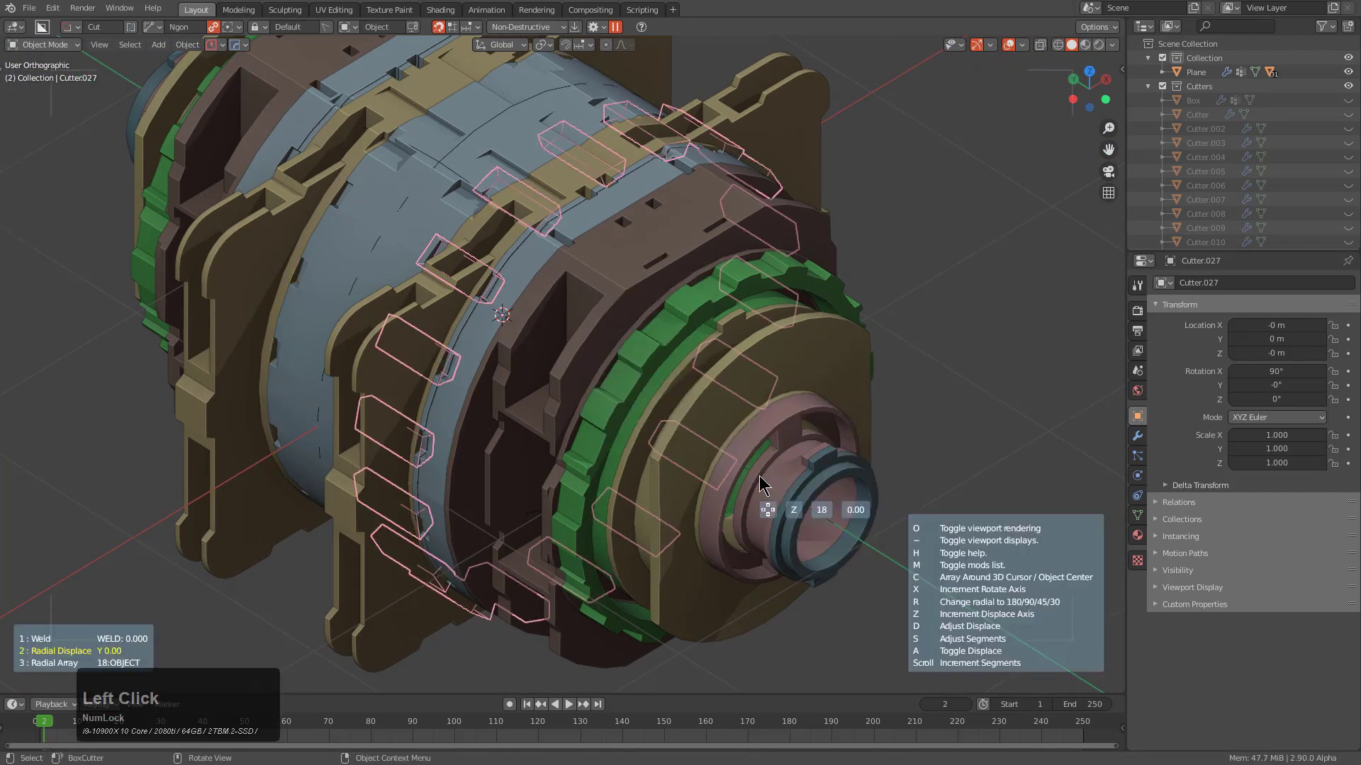
{"action": "scroll", "coordinate": [761, 484], "scroll_direction": "up", "scroll_amount": 2}
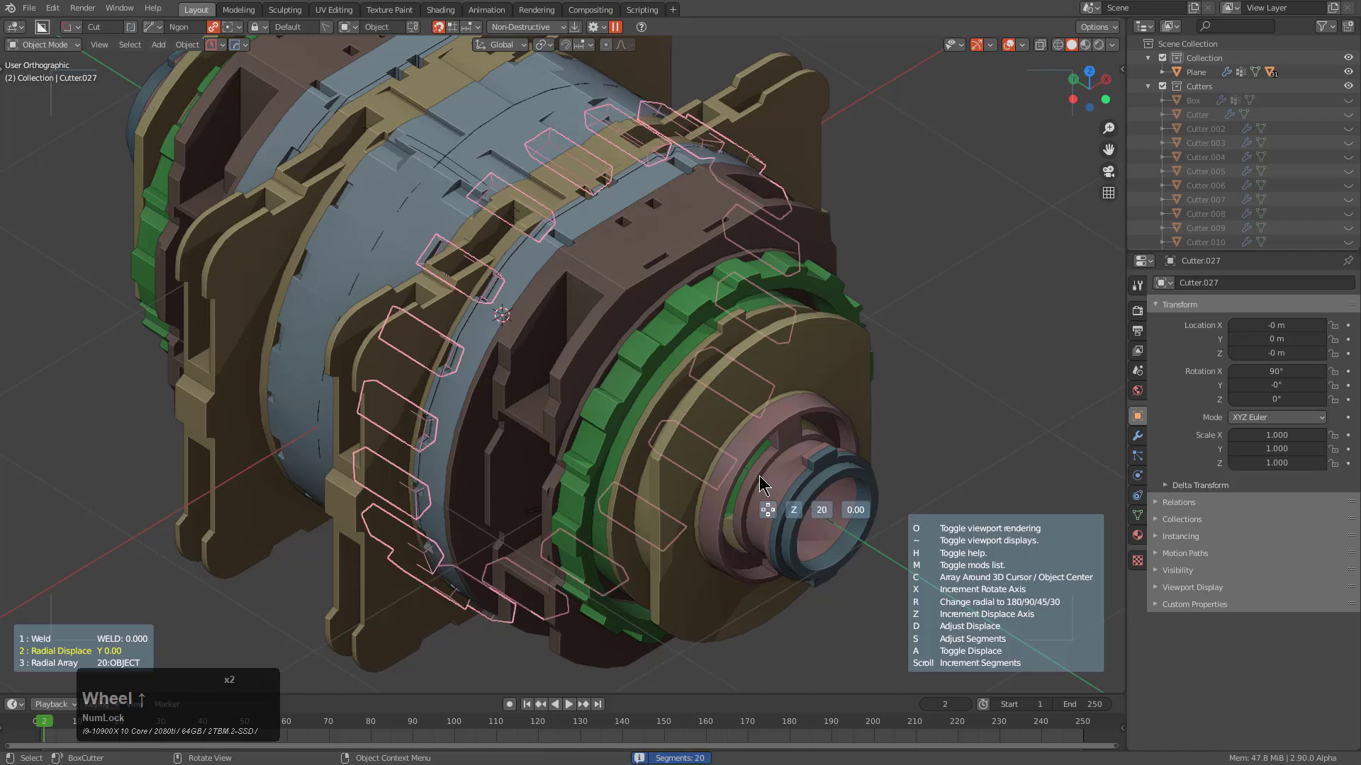
{"action": "scroll", "coordinate": [761, 486], "scroll_direction": "up", "scroll_amount": 2}
{"action": "middle_click_drag", "start_coordinate": [672, 432], "coordinate": [578, 345]}
Create a modifier-applied clone of the khaki front disc with the cloning variant of Smart Apply and open it in Edit Mode
{"action": "left_click", "coordinate": [622, 371]}
{"action": "scroll", "coordinate": [631, 368], "scroll_direction": "up", "scroll_amount": 4}
{"action": "key", "text": "alt+a"}
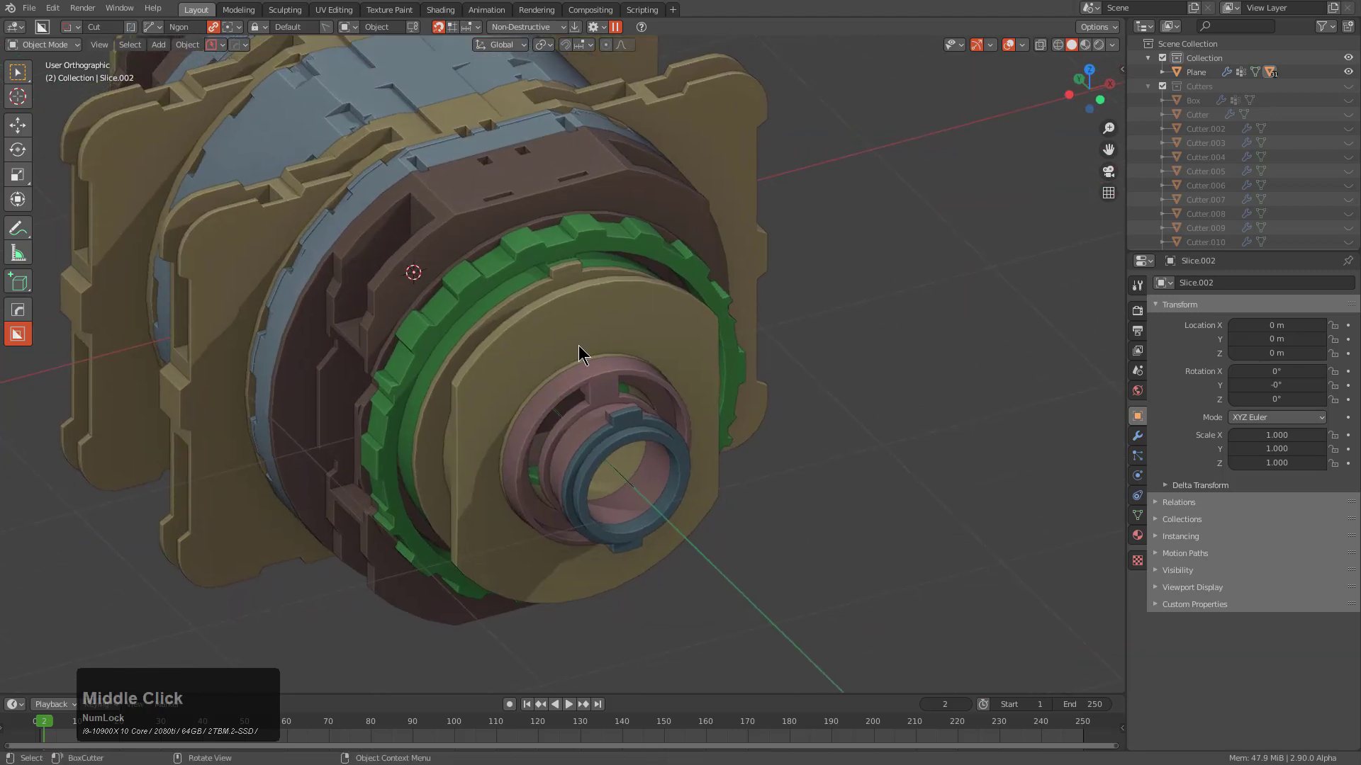
{"action": "left_click", "coordinate": [700, 342]}
{"action": "key", "text": "q"}
{"action": "mouse_move", "coordinate": [698, 334]}
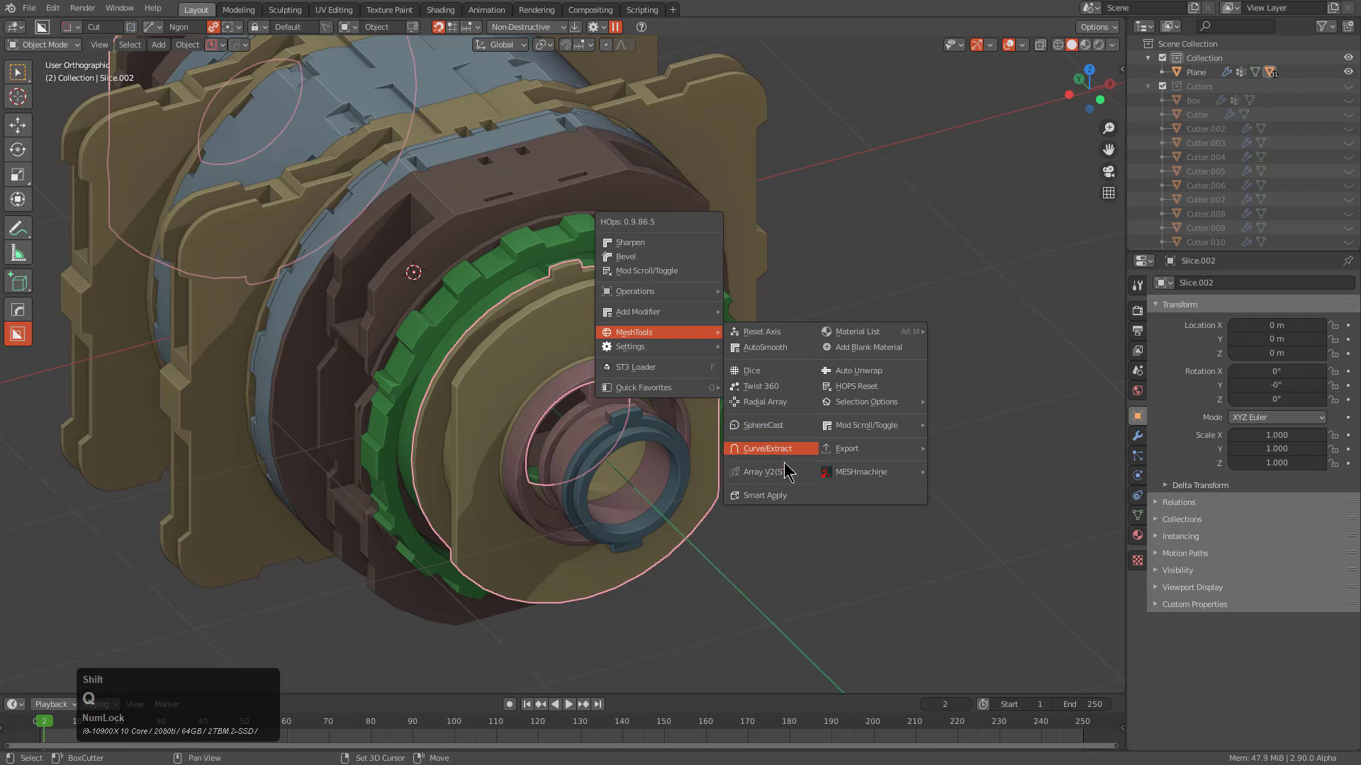
{"action": "left_click", "coordinate": [766, 496], "text": "shift"}
{"action": "scroll", "coordinate": [607, 361], "scroll_direction": "up", "scroll_amount": 3}
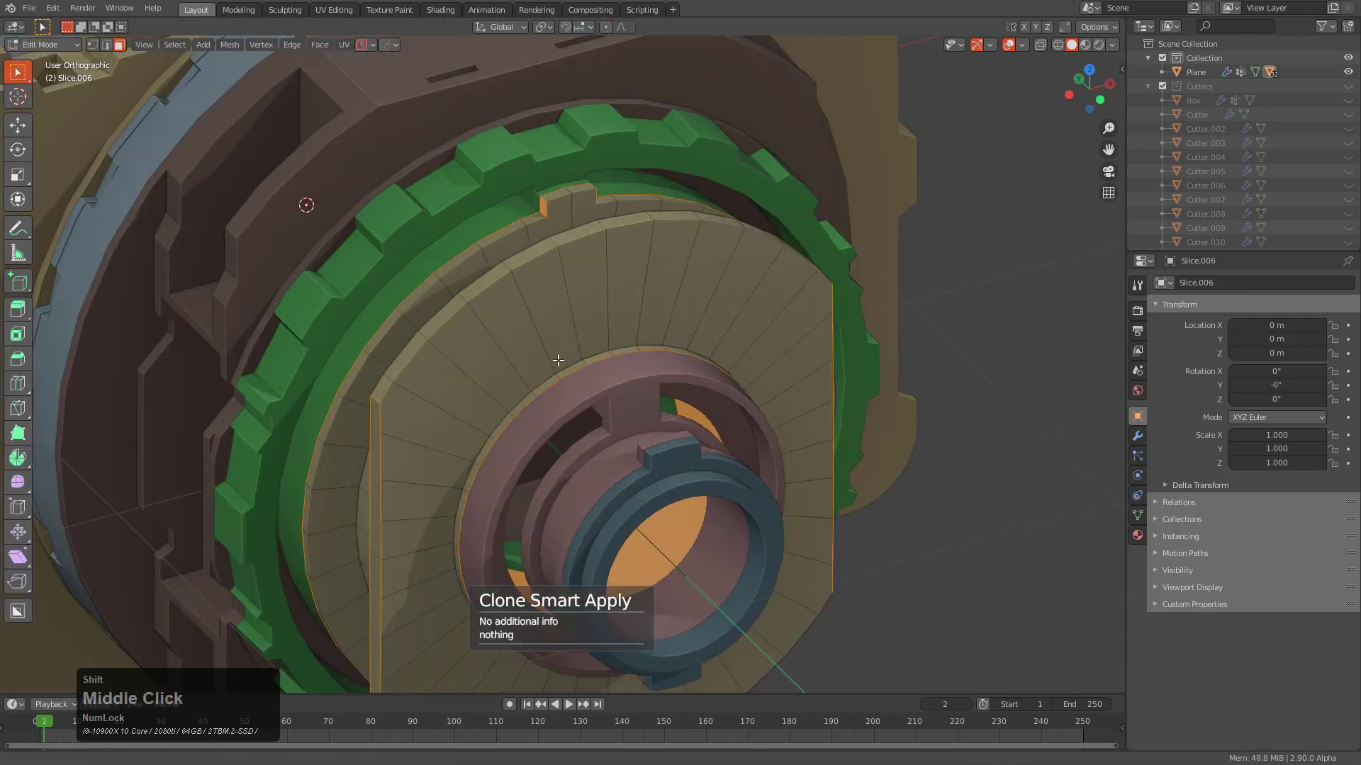
Select all the flat front faces of the khaki disc clone with Circle Select
{"action": "scroll", "coordinate": [558, 360], "scroll_direction": "up", "scroll_amount": 2}
{"action": "key", "text": "a"}
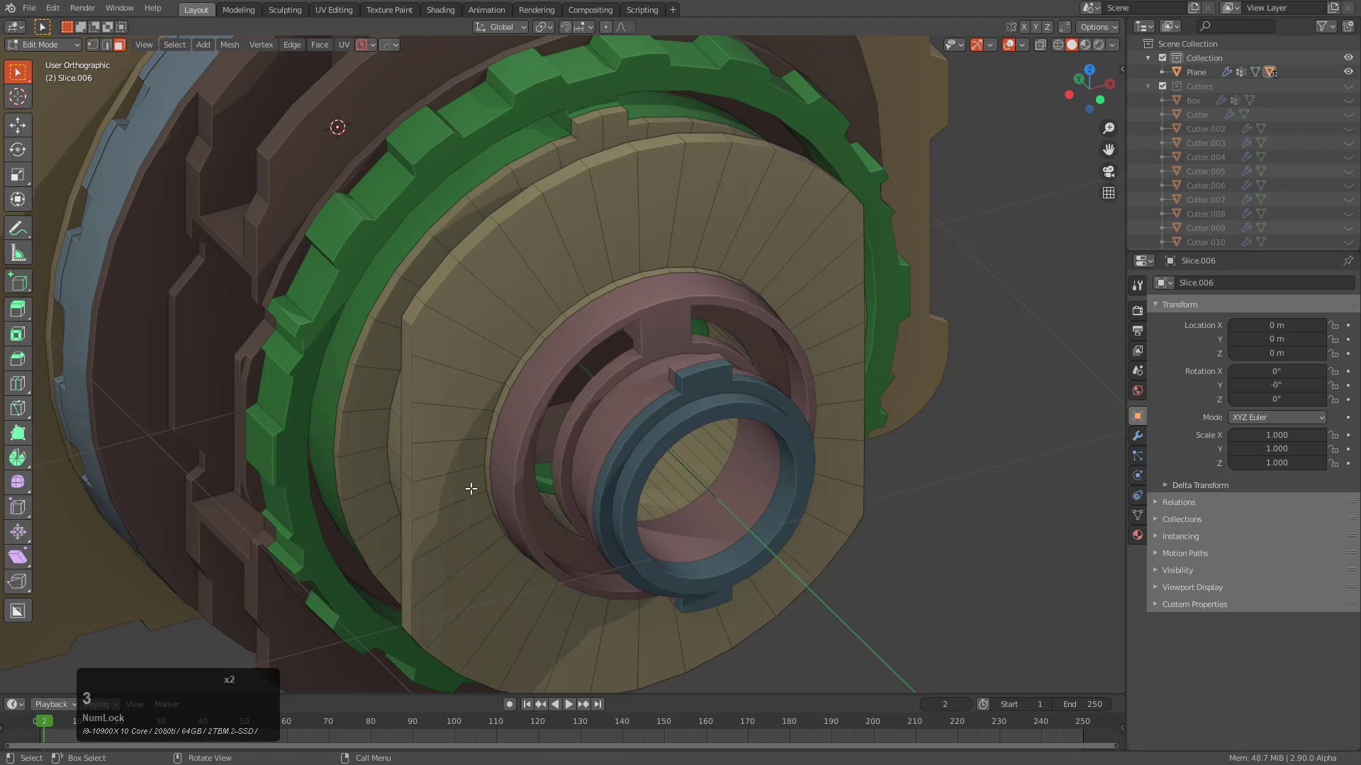
{"action": "key", "text": "c"}
{"action": "scroll", "coordinate": [465, 482], "scroll_direction": "down", "scroll_amount": 3}
{"action": "scroll", "coordinate": [452, 505], "scroll_direction": "up", "scroll_amount": 6}
{"action": "mouse_move", "coordinate": [468, 565]}
{"action": "left_mouse_down"}
{"action": "mouse_move", "coordinate": [447, 413]}
{"action": "mouse_move", "coordinate": [570, 245]}
{"action": "mouse_move", "coordinate": [748, 234]}
{"action": "mouse_move", "coordinate": [822, 340]}
{"action": "mouse_move", "coordinate": [828, 443]}
{"action": "mouse_move", "coordinate": [772, 552]}
{"action": "mouse_move", "coordinate": [674, 616]}
{"action": "mouse_move", "coordinate": [496, 609]}
{"action": "mouse_move", "coordinate": [483, 594]}
{"action": "left_mouse_up"}
{"action": "mouse_move", "coordinate": [484, 594]}
{"action": "middle_mouse_down"}
{"action": "mouse_move", "coordinate": [627, 514]}
{"action": "mouse_move", "coordinate": [691, 560]}
{"action": "middle_mouse_up"}
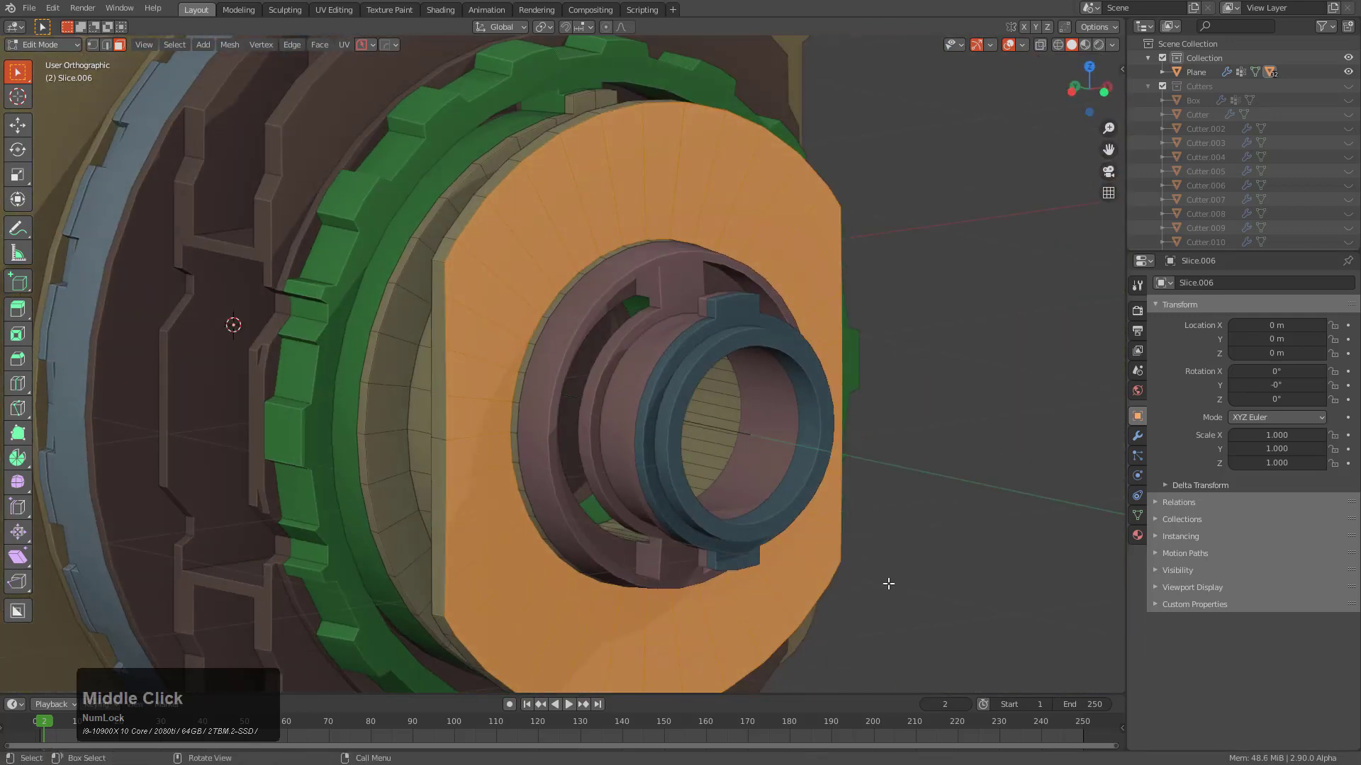
Inset the selected front faces slightly, invert the selection and delete all the faces outside the inset ring
{"action": "key", "text": "i"}
{"action": "left_click", "coordinate": [815, 550]}
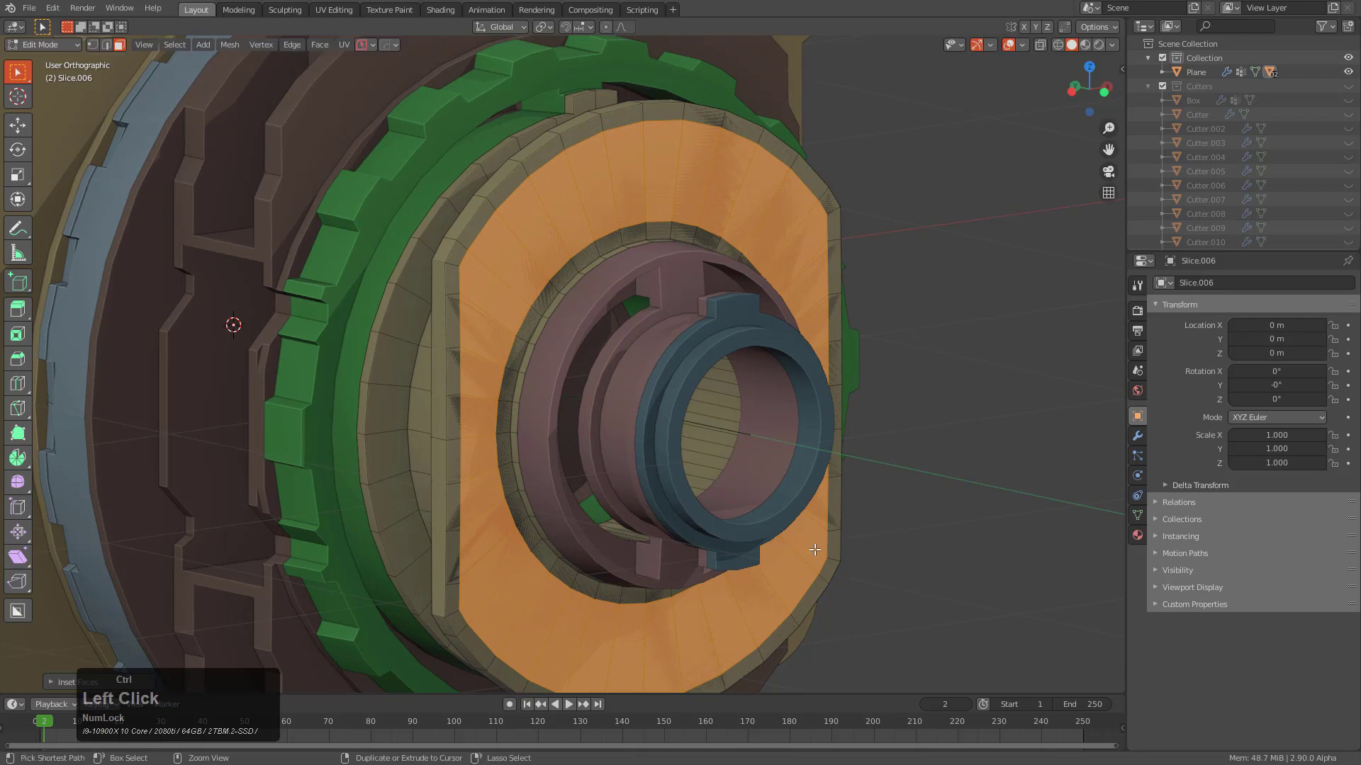
{"action": "key", "text": "ctrl+i"}
{"action": "key", "text": "x"}
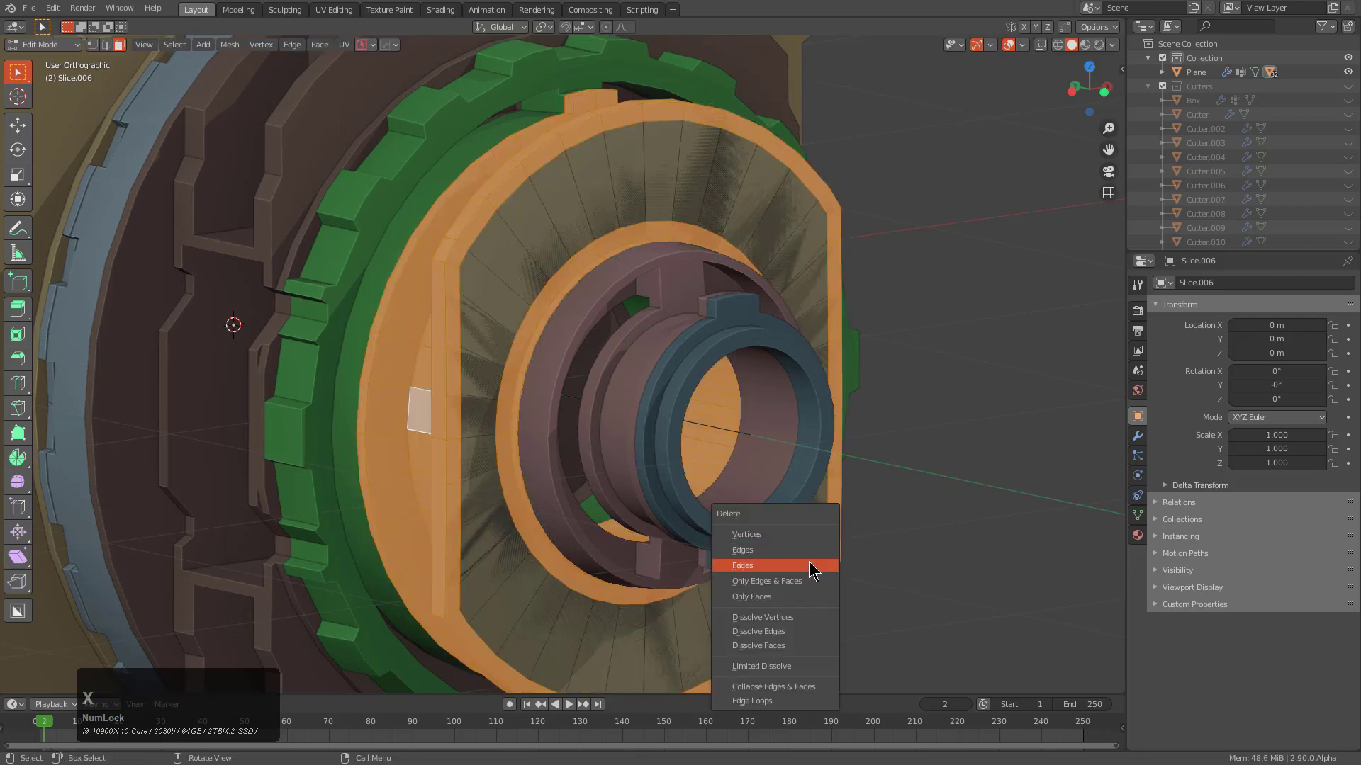
{"action": "left_click", "coordinate": [810, 566]}
{"action": "middle_click_drag", "start_coordinate": [532, 303], "coordinate": [495, 305]}
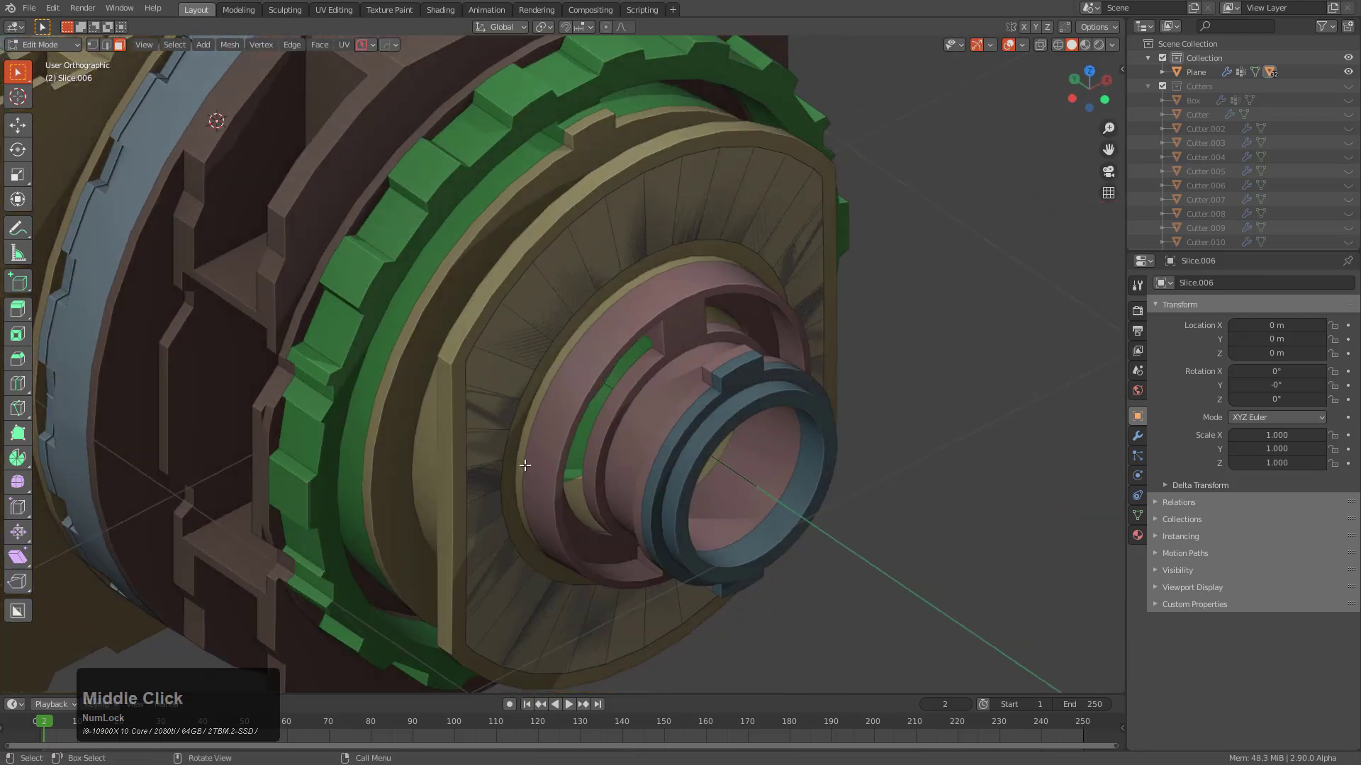
Leave Edit Mode and add a Hard Ops Solidify modifier to the inset ring, about -0.16 thick with offset 0
{"action": "key", "text": "Tab"}
{"action": "key", "text": "q"}
{"action": "left_click", "coordinate": [700, 324]}
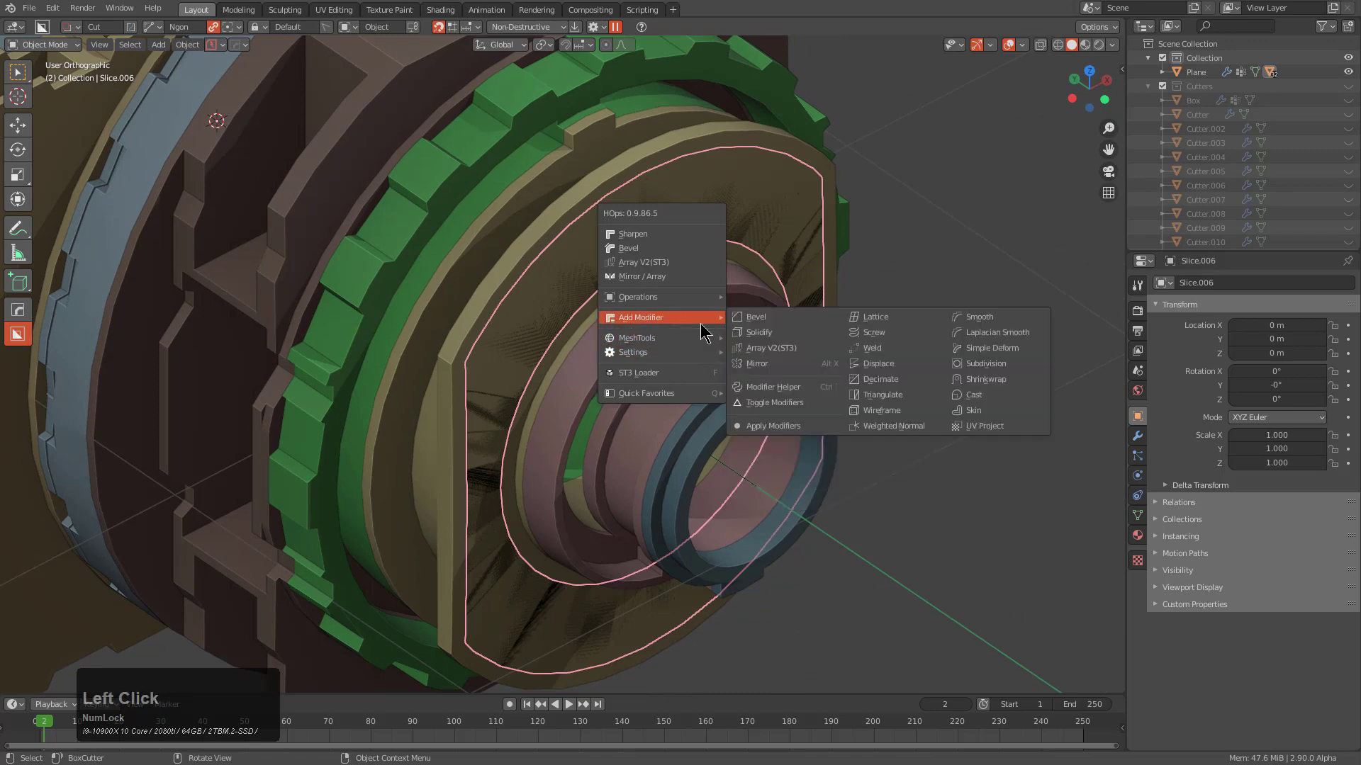
{"action": "left_click", "coordinate": [783, 339]}
{"action": "key", "text": "2"}
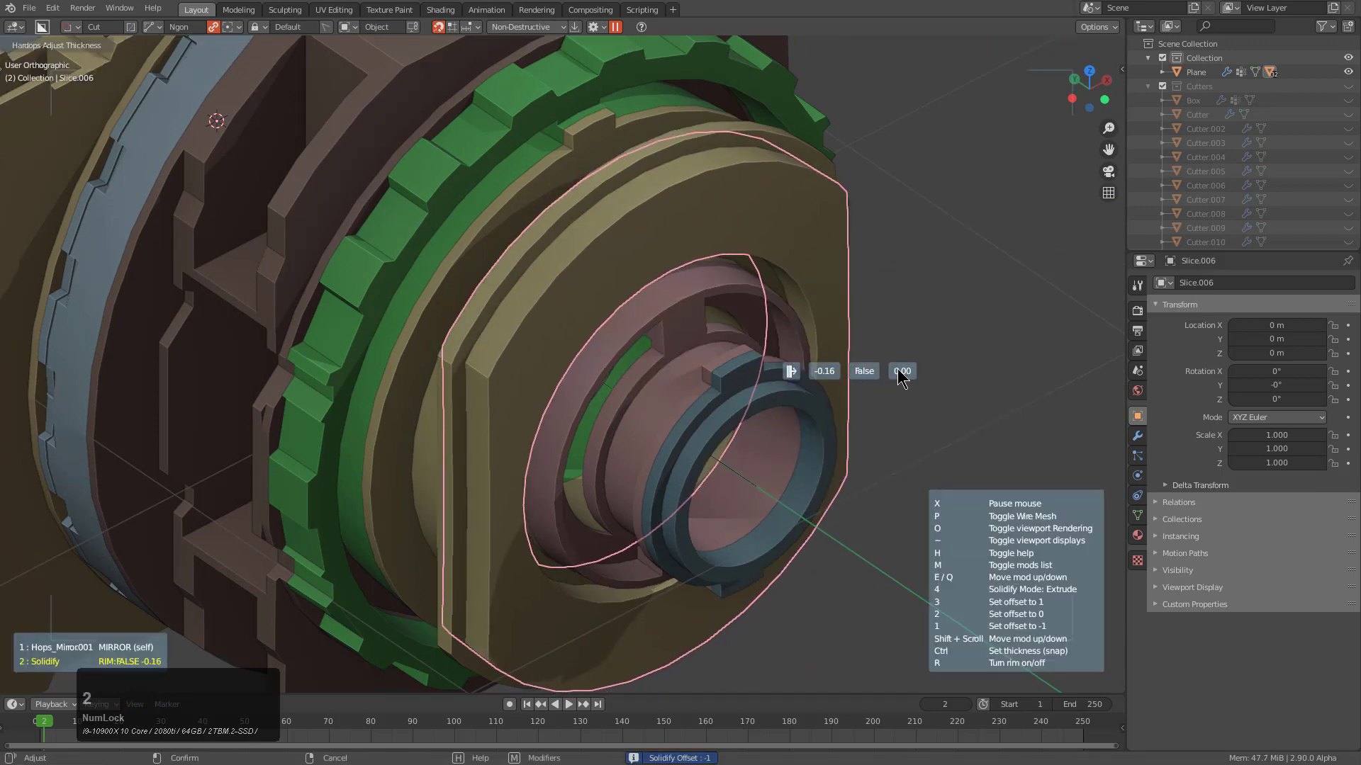
{"action": "left_click", "coordinate": [895, 348]}
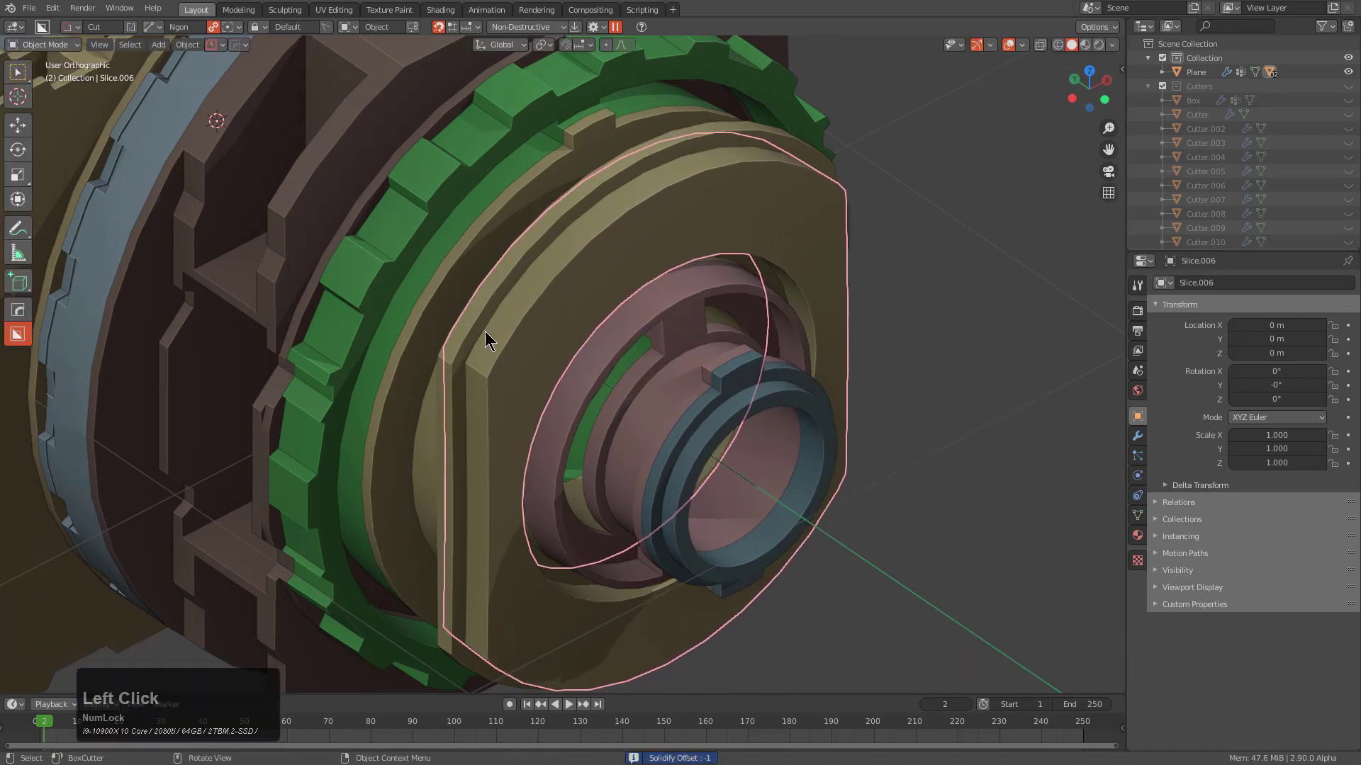
Subtract the solidified ring from the khaki front disc with a Hard Ops Difference boolean
{"action": "middle_click_drag", "start_coordinate": [485, 331], "coordinate": [609, 302]}
{"action": "left_click", "coordinate": [642, 285], "text": "shift"}
{"action": "key", "text": "w"}
{"action": "key", "text": "q"}
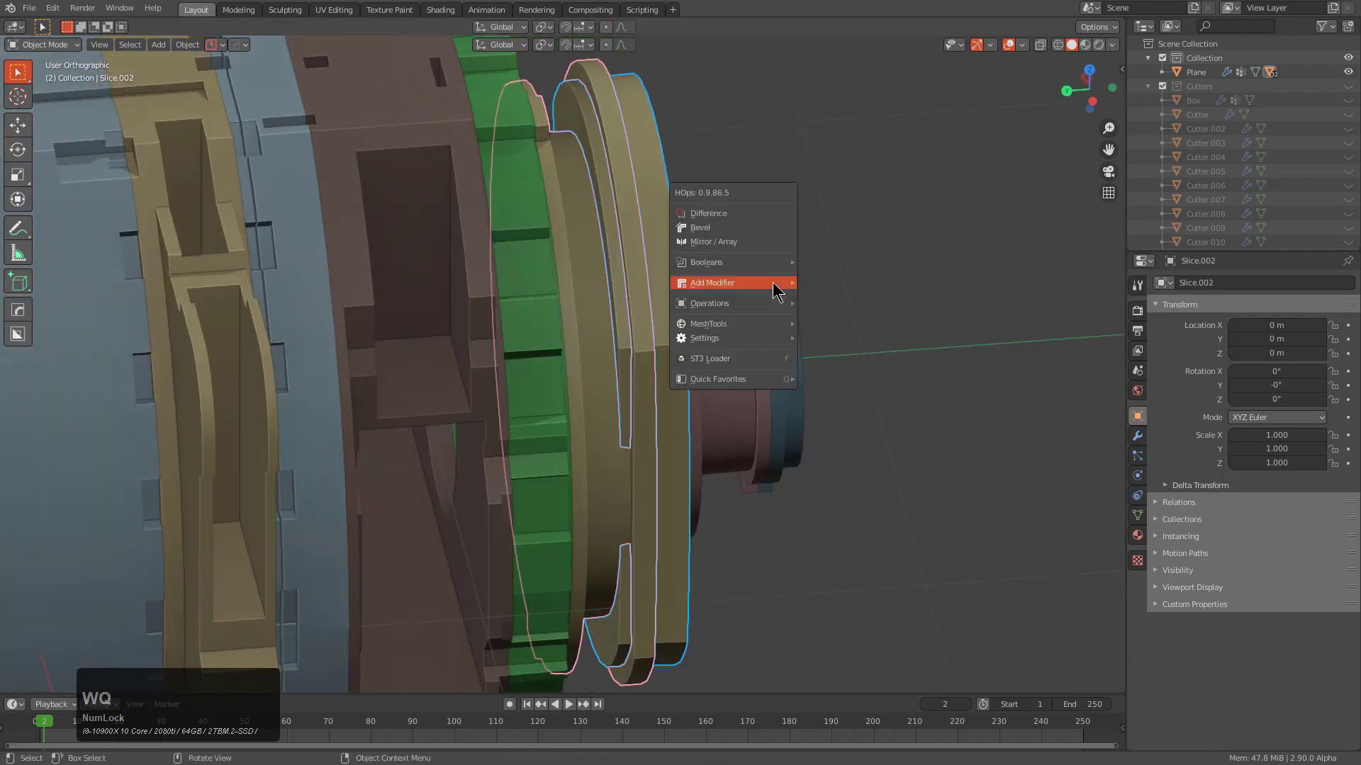
{"action": "left_click", "coordinate": [755, 213]}
{"action": "middle_click_drag", "start_coordinate": [764, 239], "coordinate": [697, 274]}
Bring back the ring cutter of the khaki disc with Bool Scroll, leaving it visible and selected
{"action": "key", "text": "q"}
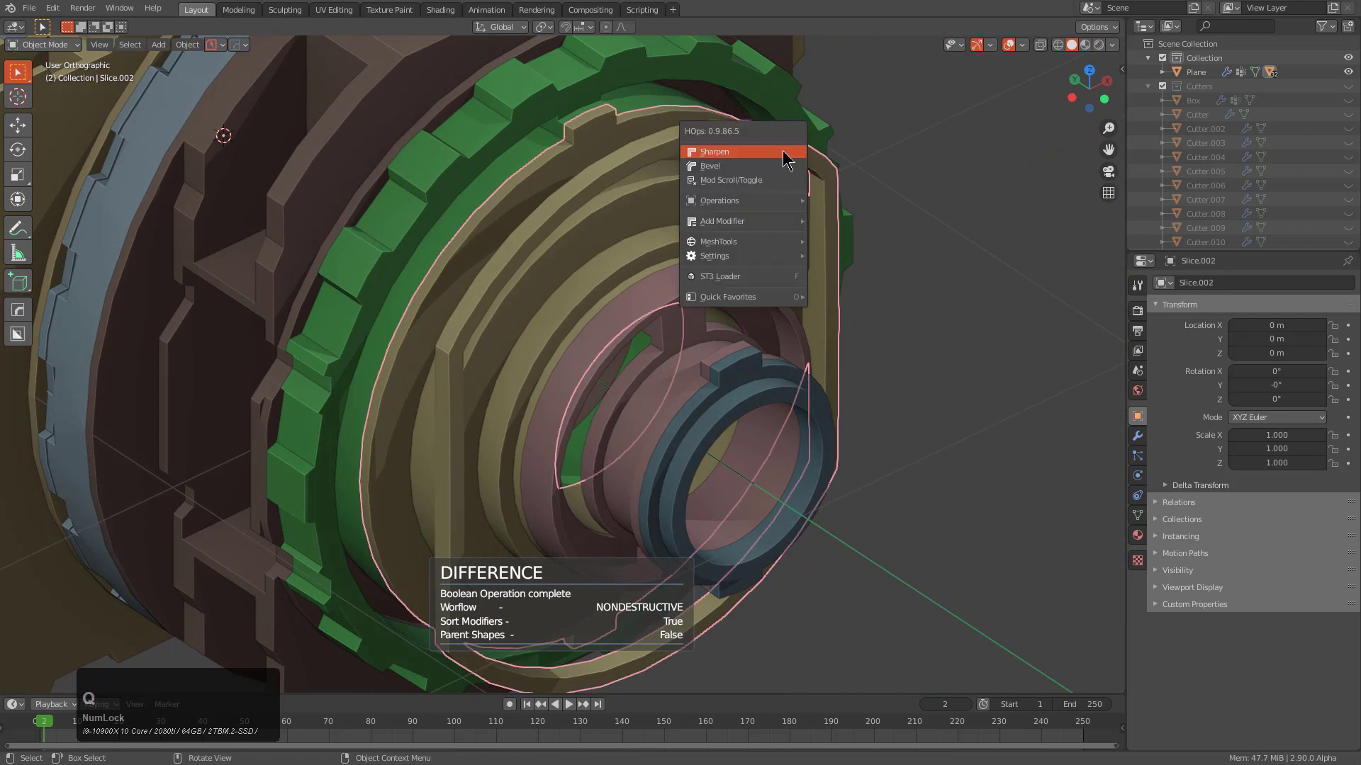
{"action": "left_click", "coordinate": [764, 181]}
{"action": "scroll", "coordinate": [763, 181], "scroll_direction": "down", "scroll_amount": 1}
{"action": "left_click", "coordinate": [763, 180]}
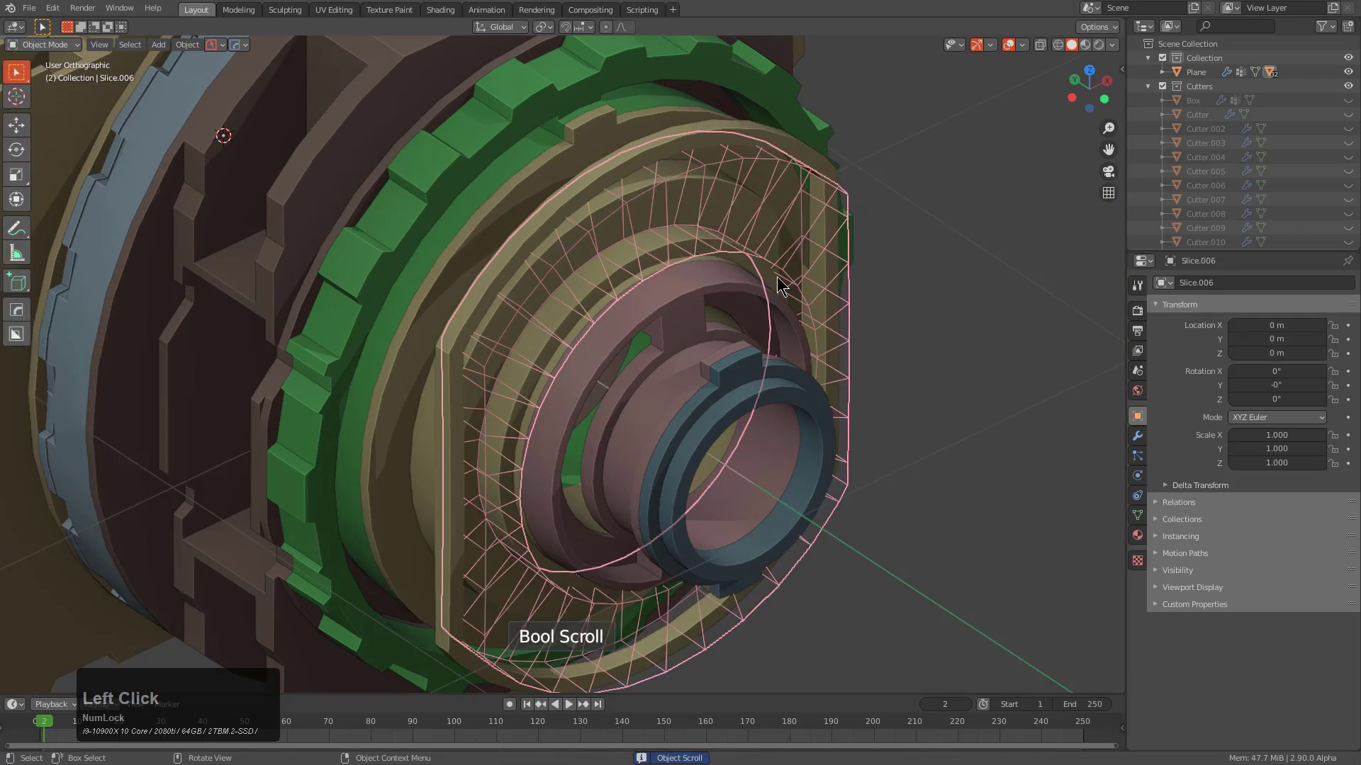
In front view, cut the ring cutter with a horizontal BoxCutter Ngon line through its middle, solidified about 0.034 thick
{"action": "middle_click_drag", "start_coordinate": [784, 282], "coordinate": [668, 304], "text": "alt"}
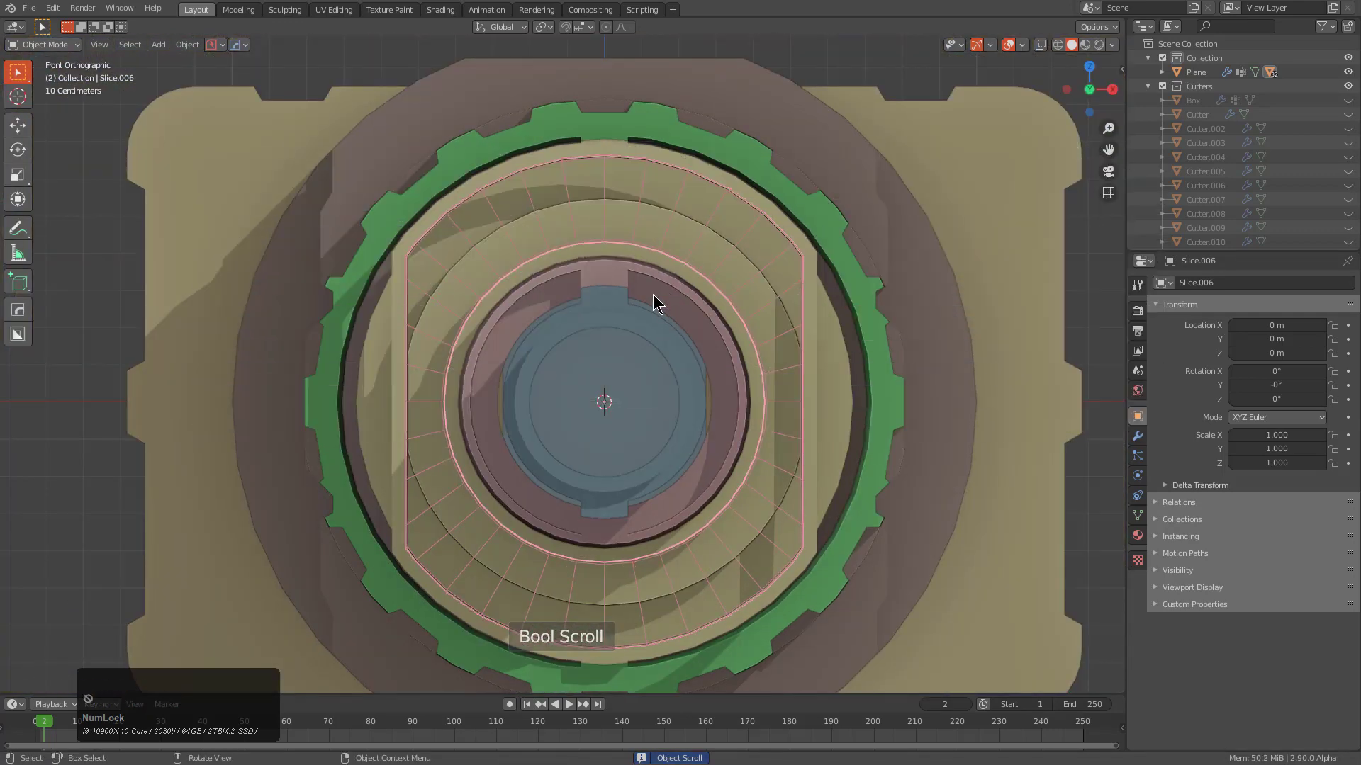
{"action": "key", "text": "w"}
{"action": "key", "text": "d"}
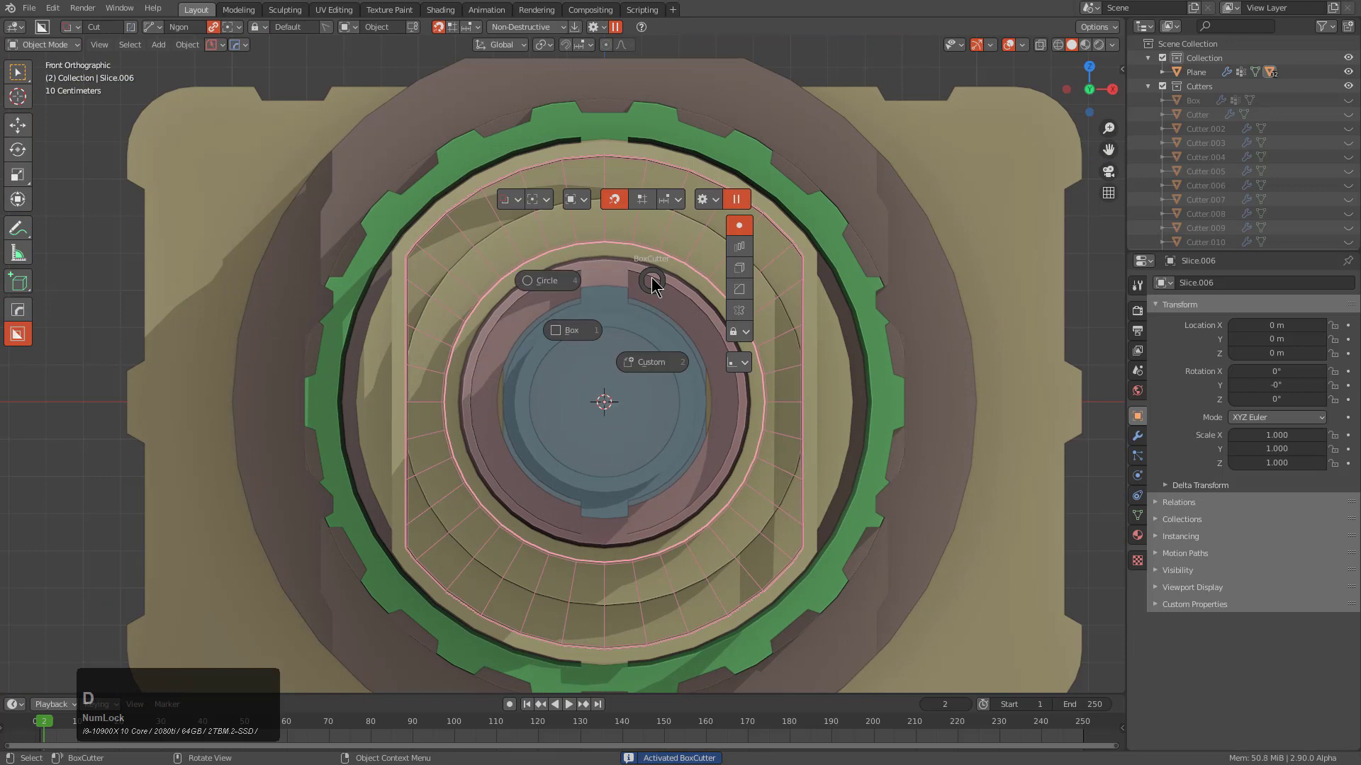
{"action": "left_click", "coordinate": [649, 279]}
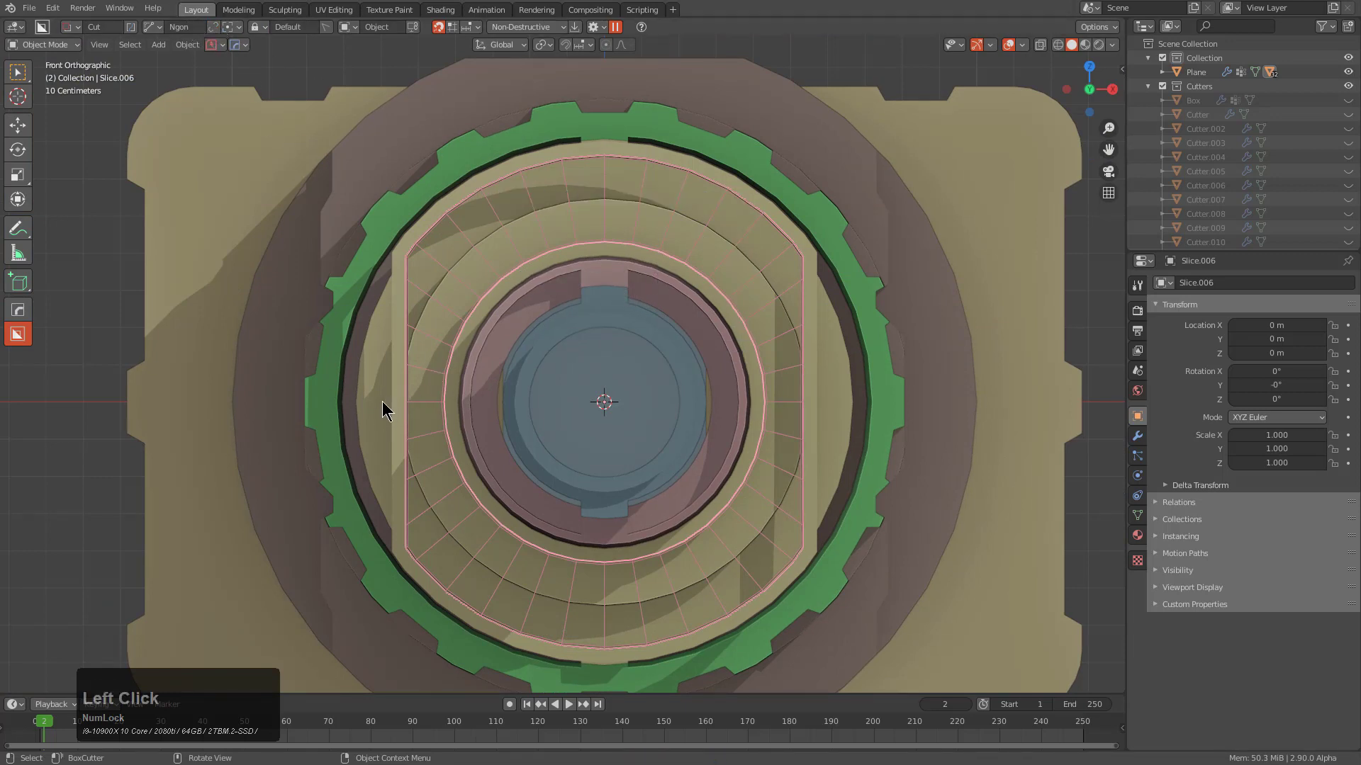
{"action": "mouse_move", "coordinate": [381, 401]}
{"action": "left_mouse_down"}
{"action": "mouse_move", "coordinate": [524, 408]}
{"action": "mouse_move", "coordinate": [505, 396]}
{"action": "left_mouse_up"}
{"action": "key", "text": "t"}
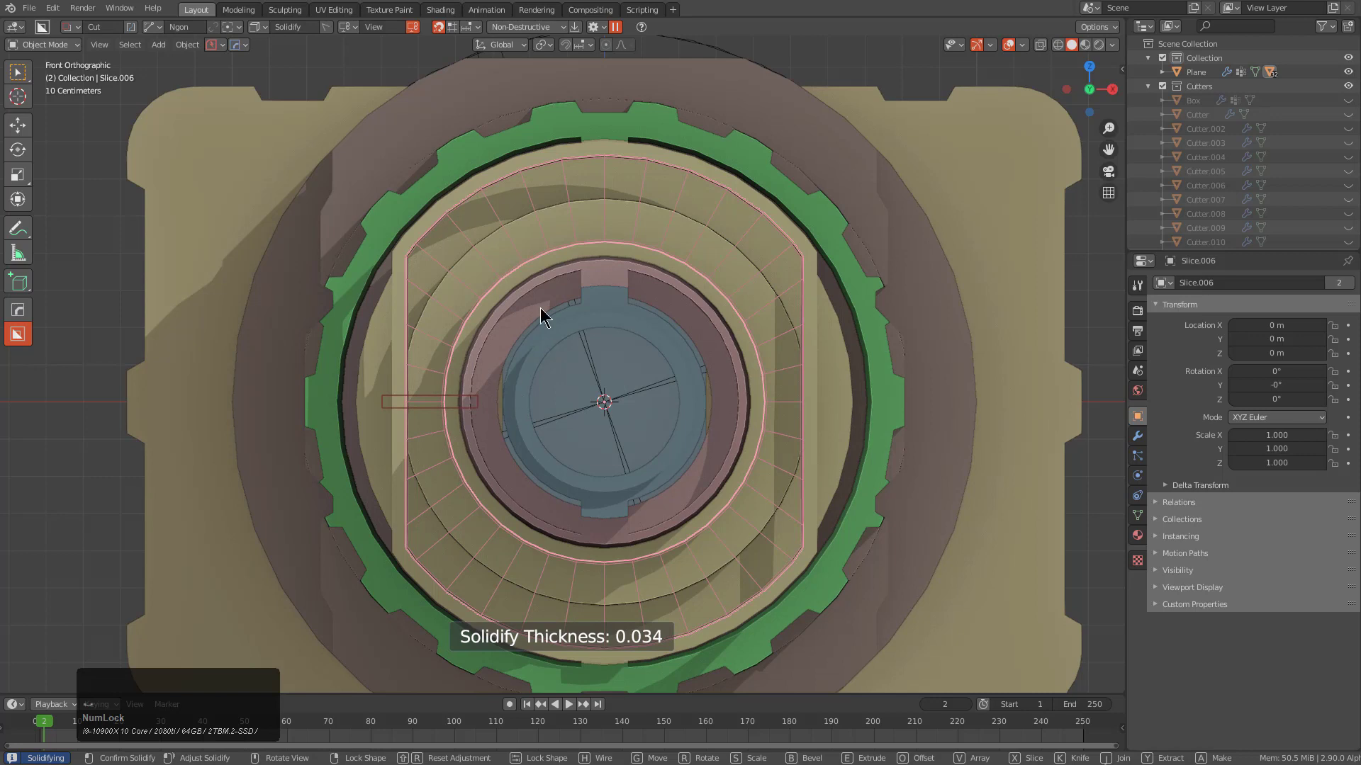
{"action": "left_click", "coordinate": [529, 304]}
Cut two more thin solidified lines across the ring cutter, one diagonal and one steeper, to form further mirrored spokes
{"action": "left_click_drag", "start_coordinate": [525, 302], "coordinate": [401, 179]}
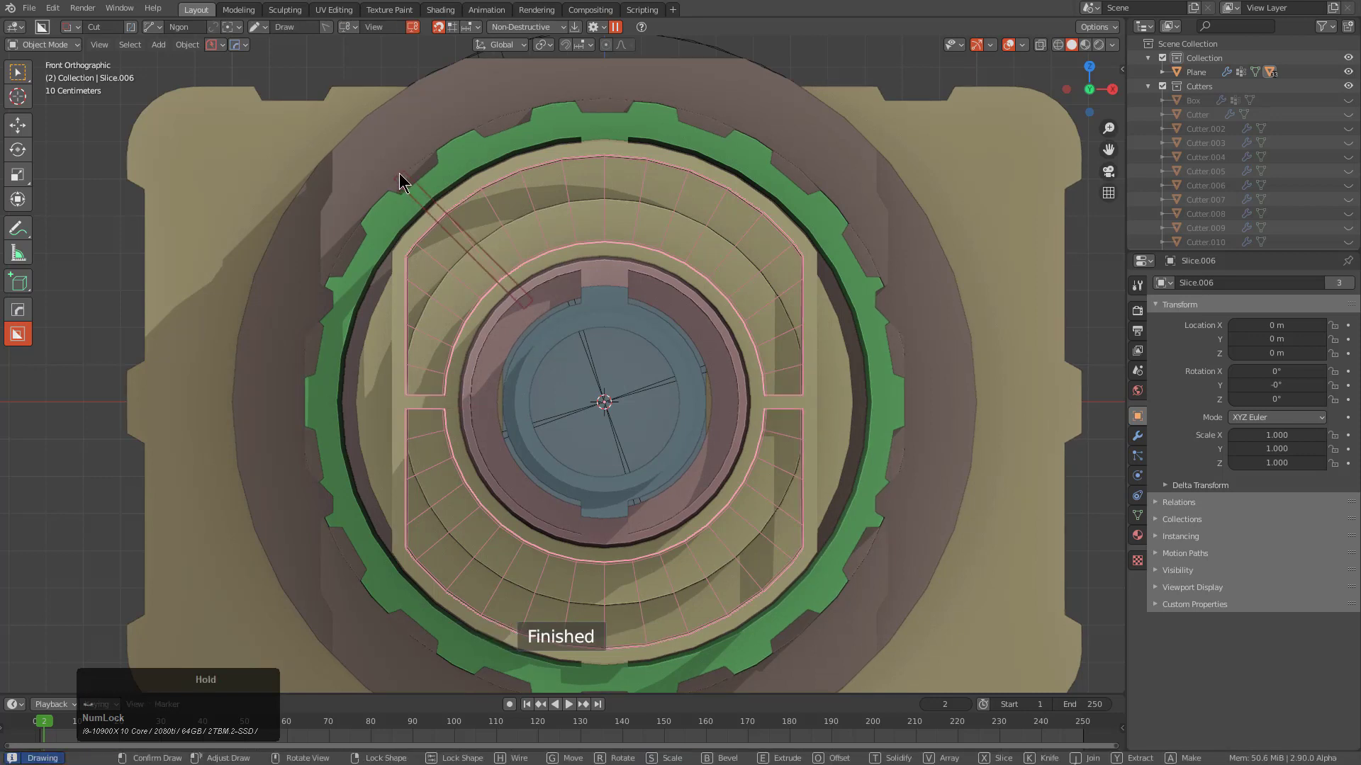
{"action": "left_click", "coordinate": [554, 305]}
{"action": "left_click_drag", "start_coordinate": [575, 289], "coordinate": [495, 129]}
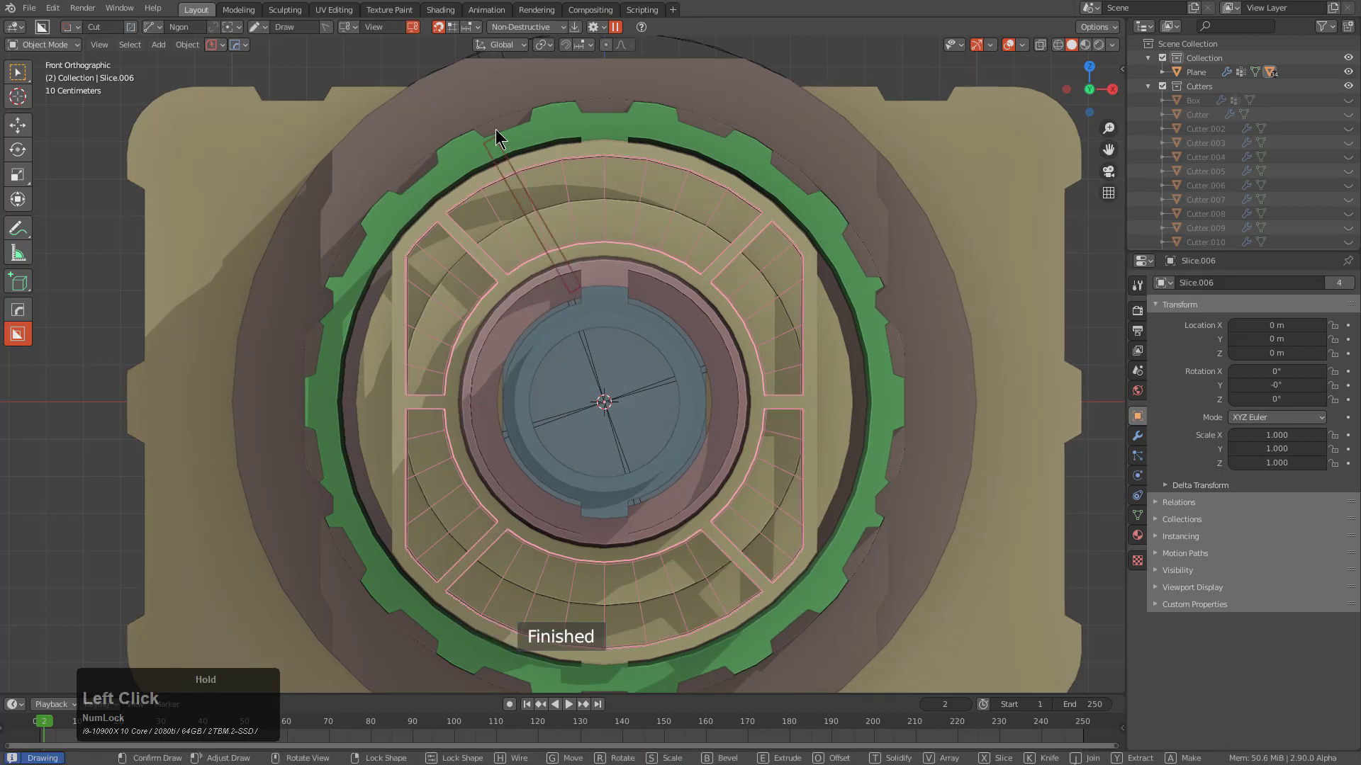
{"action": "left_click", "coordinate": [518, 101]}
{"action": "middle_click_drag", "start_coordinate": [569, 246], "coordinate": [650, 316]}
{"action": "scroll", "coordinate": [628, 393], "scroll_direction": "up", "scroll_amount": 3}
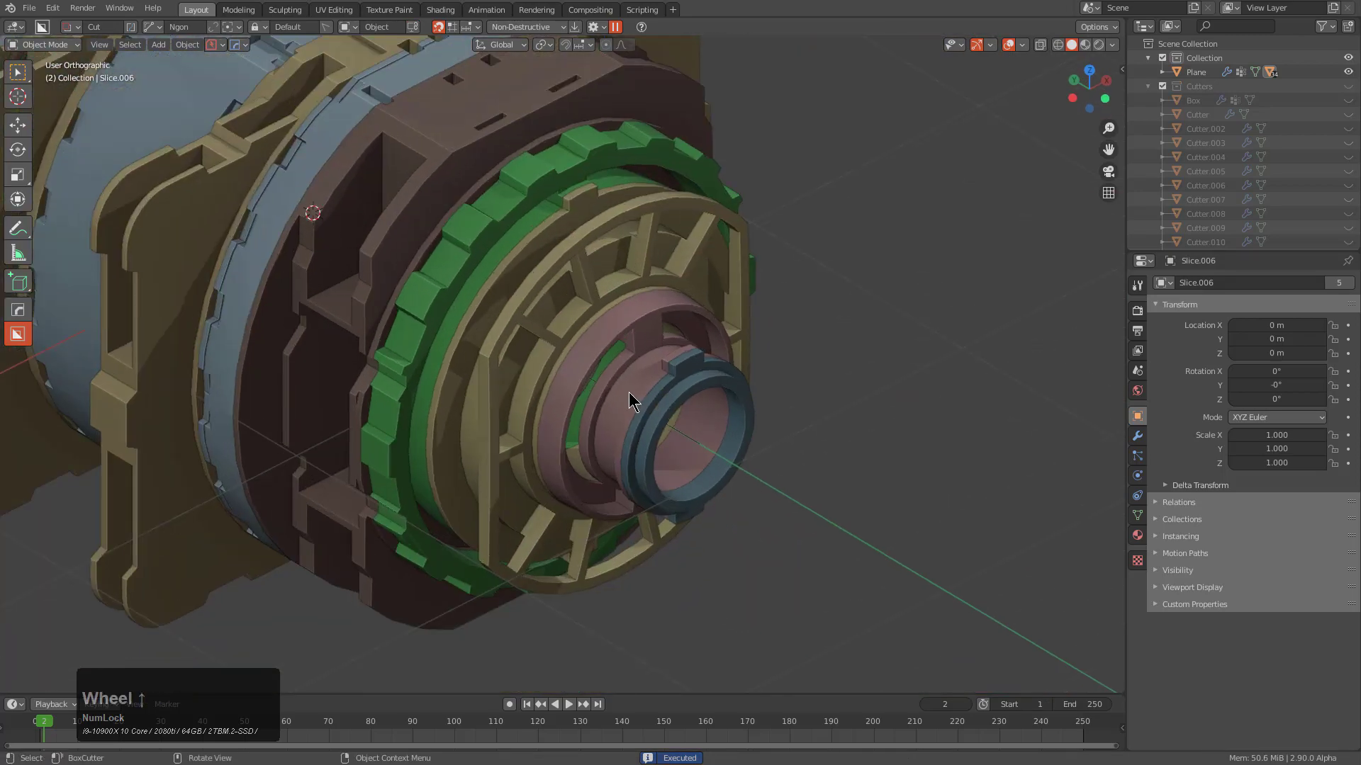
{"action": "middle_click_drag", "start_coordinate": [628, 393], "coordinate": [656, 367]}
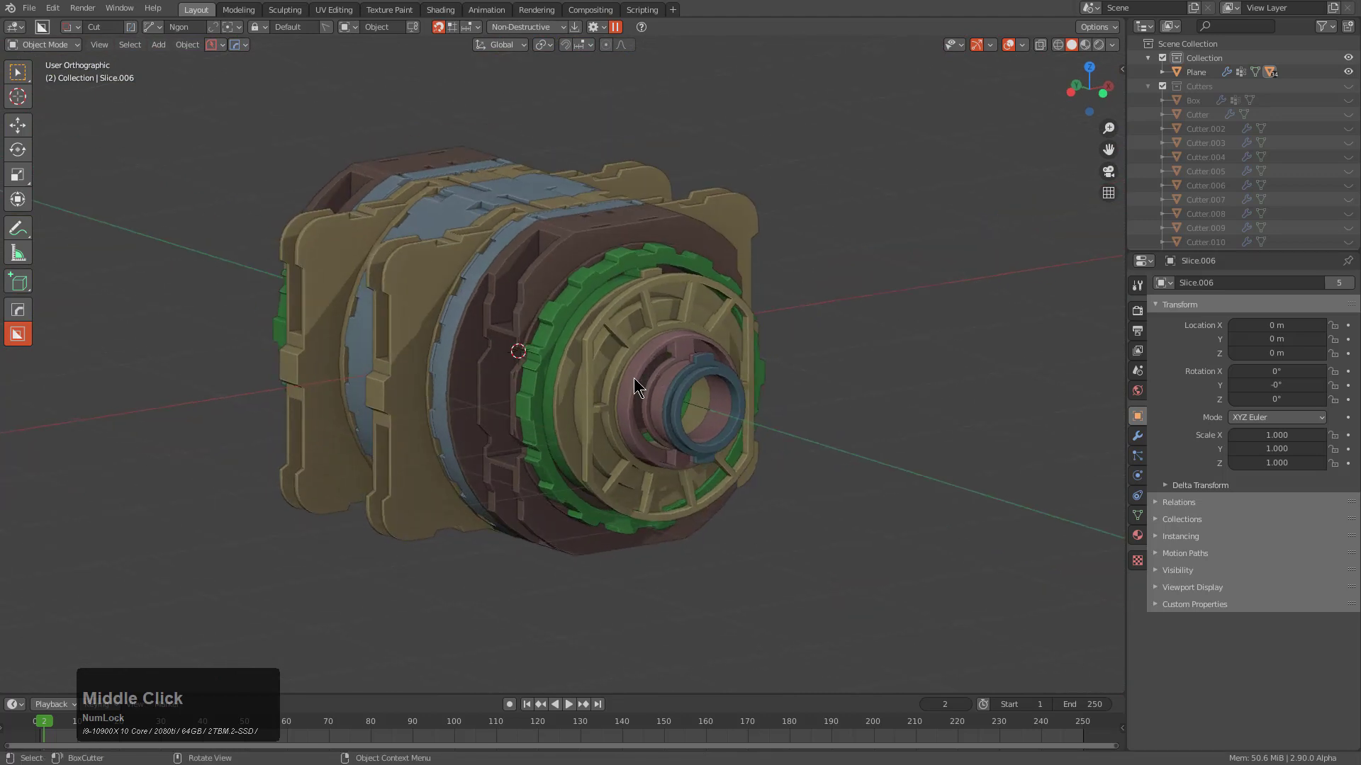
Cut a round hole through the upper corner of the khaki plates with the BoxCutter circle, keeping the cutter live
{"action": "scroll", "coordinate": [404, 234], "scroll_direction": "up", "scroll_amount": 1}
{"action": "left_click", "coordinate": [406, 253]}
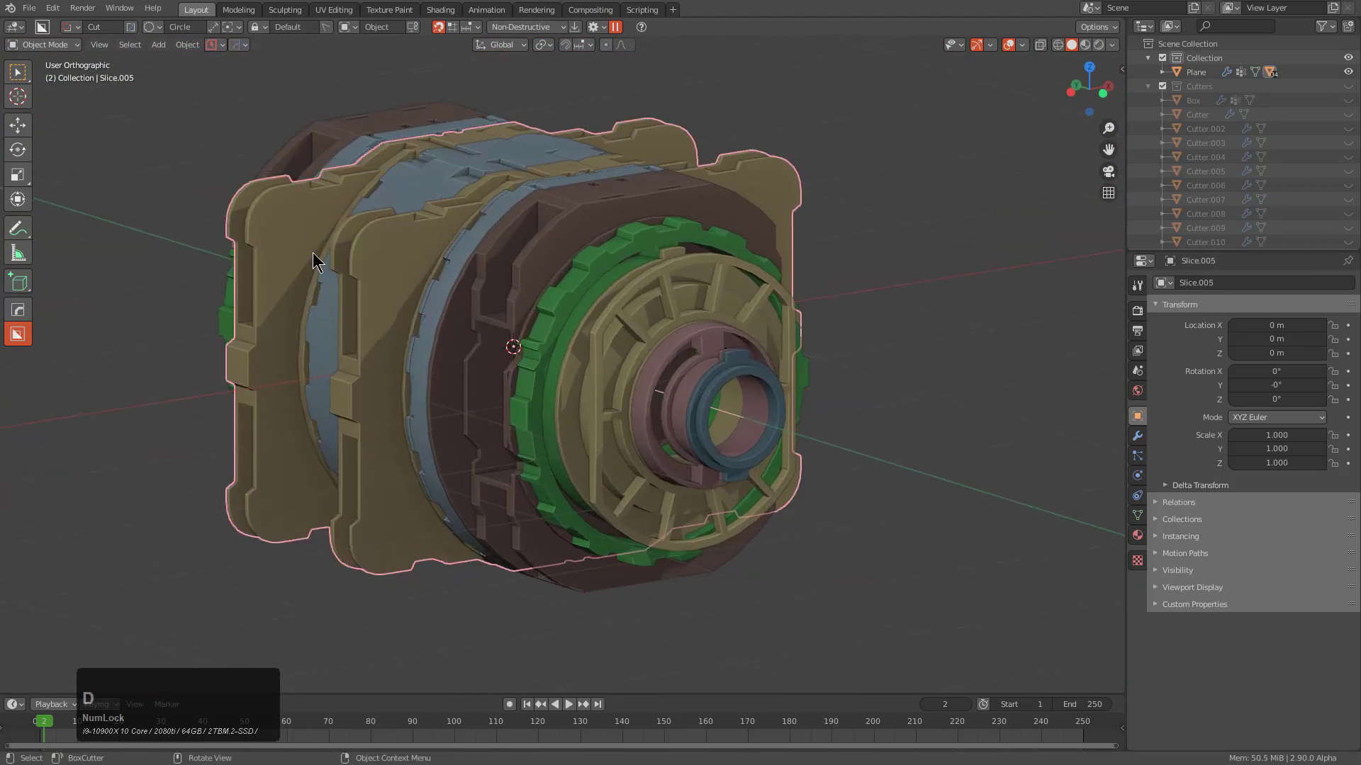
{"action": "key", "text": "d"}
{"action": "middle_click_drag", "start_coordinate": [404, 283], "coordinate": [507, 322], "text": "shift"}
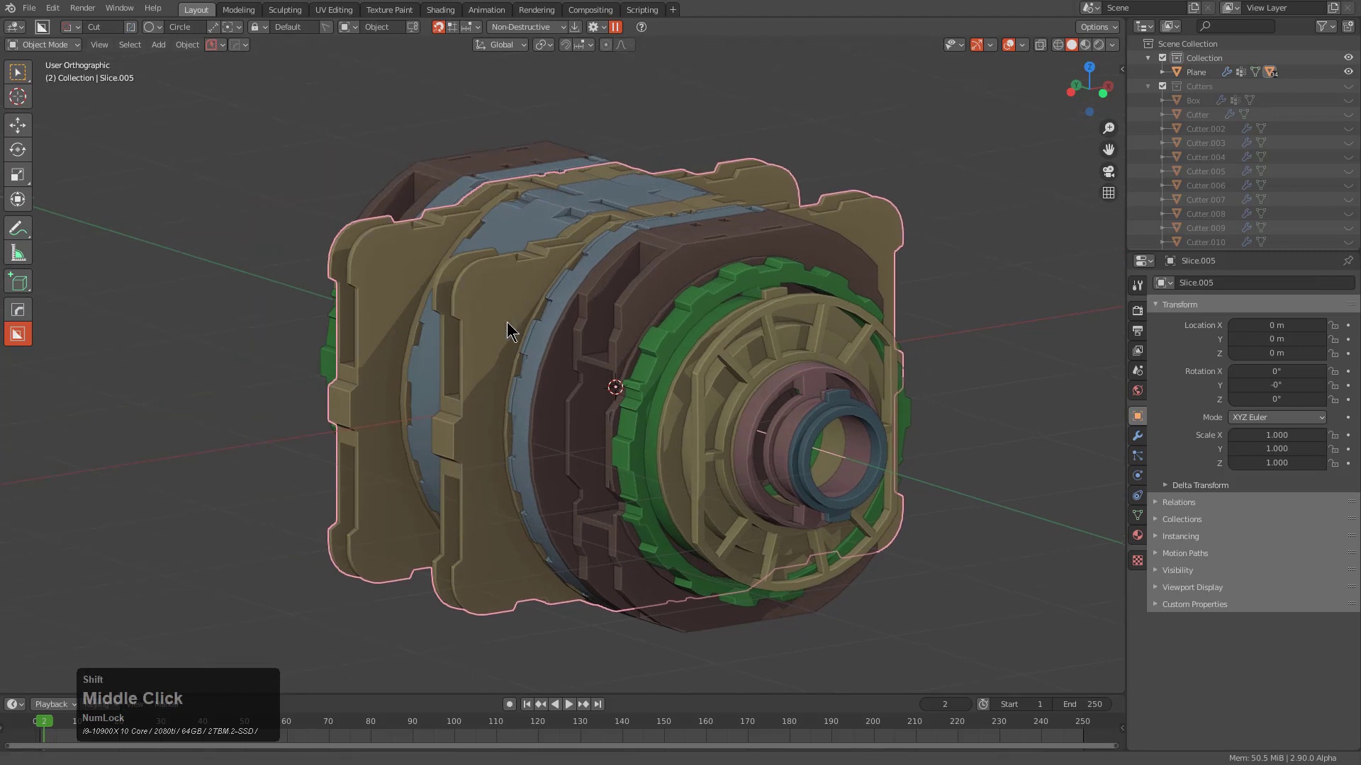
{"action": "scroll", "coordinate": [453, 237], "scroll_direction": "up", "scroll_amount": 4}
{"action": "left_click", "coordinate": [433, 227]}
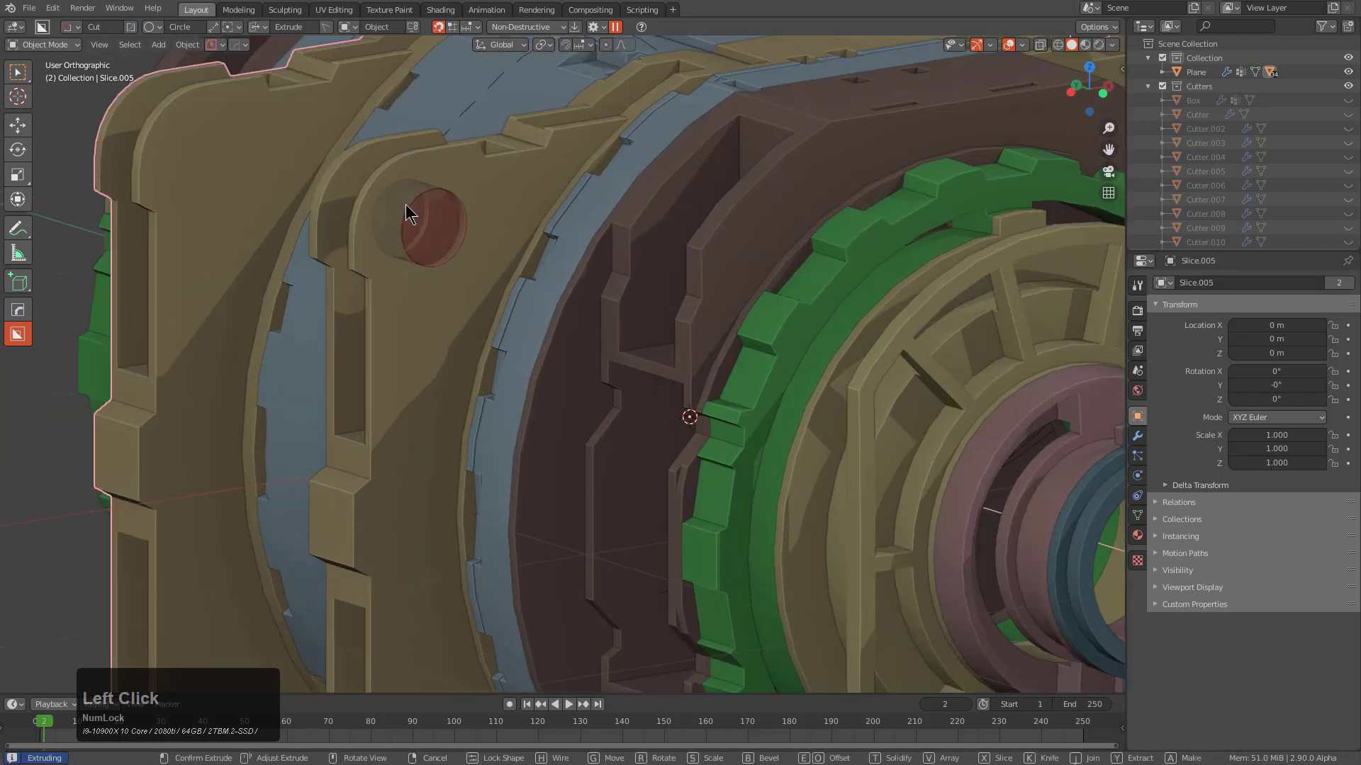
{"action": "key", "text": "shift"}
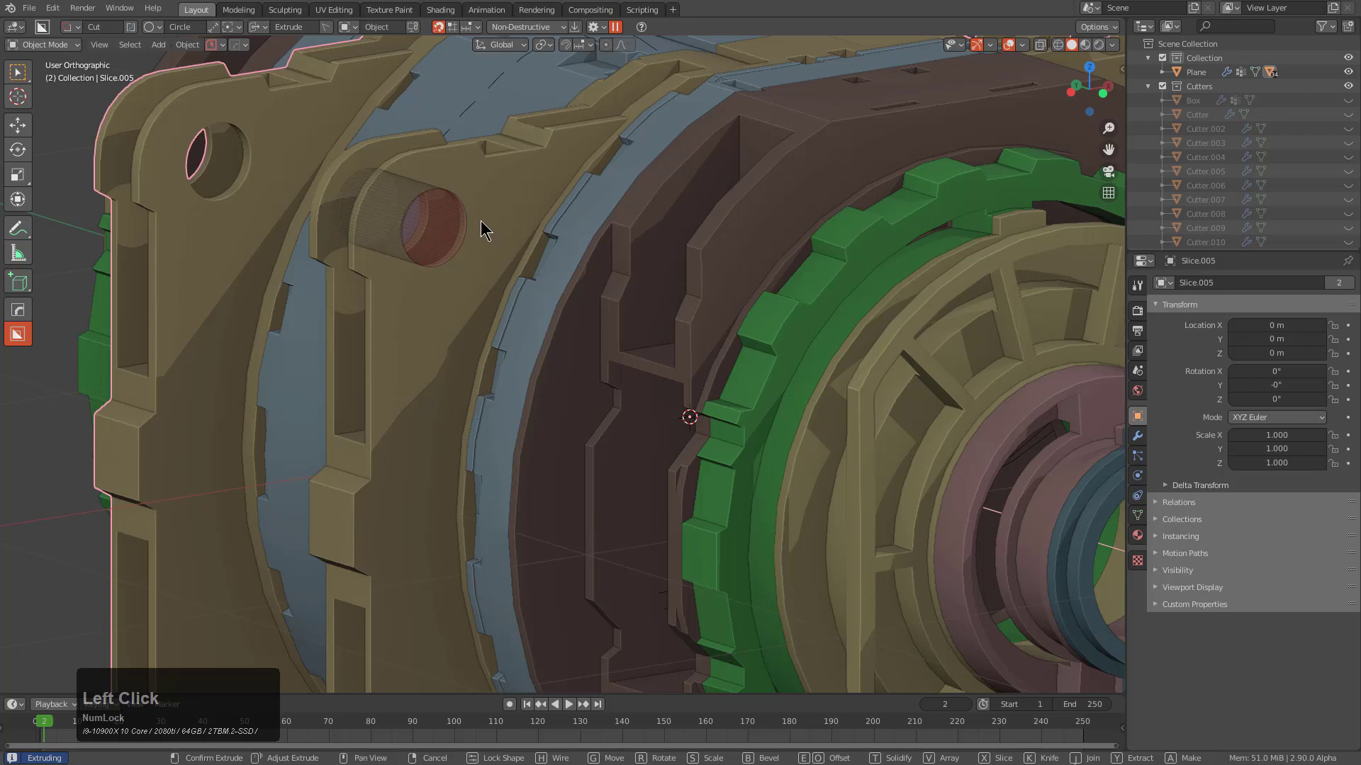
{"action": "left_click", "coordinate": [494, 249], "text": "shift"}
Select the front cap face of the circular hole cutter in Edit Mode and add a one-segment vertex-group bevel to it
{"action": "middle_click_drag", "start_coordinate": [549, 298], "coordinate": [728, 415], "text": "shift"}
{"action": "scroll", "coordinate": [723, 407], "scroll_direction": "up", "scroll_amount": 3}
{"action": "key", "text": "Tab"}
{"action": "left_click", "coordinate": [673, 335]}
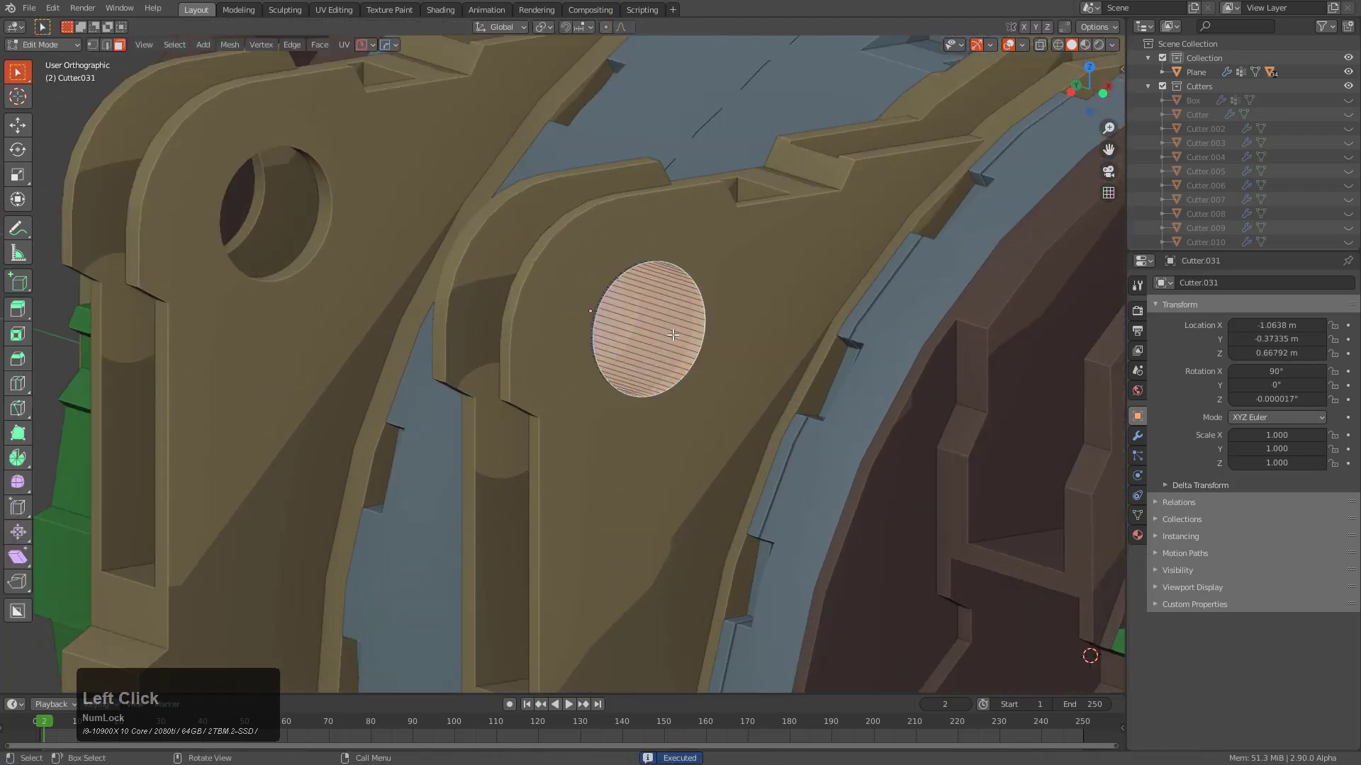
{"action": "key", "text": "q"}
{"action": "left_click", "coordinate": [723, 327]}
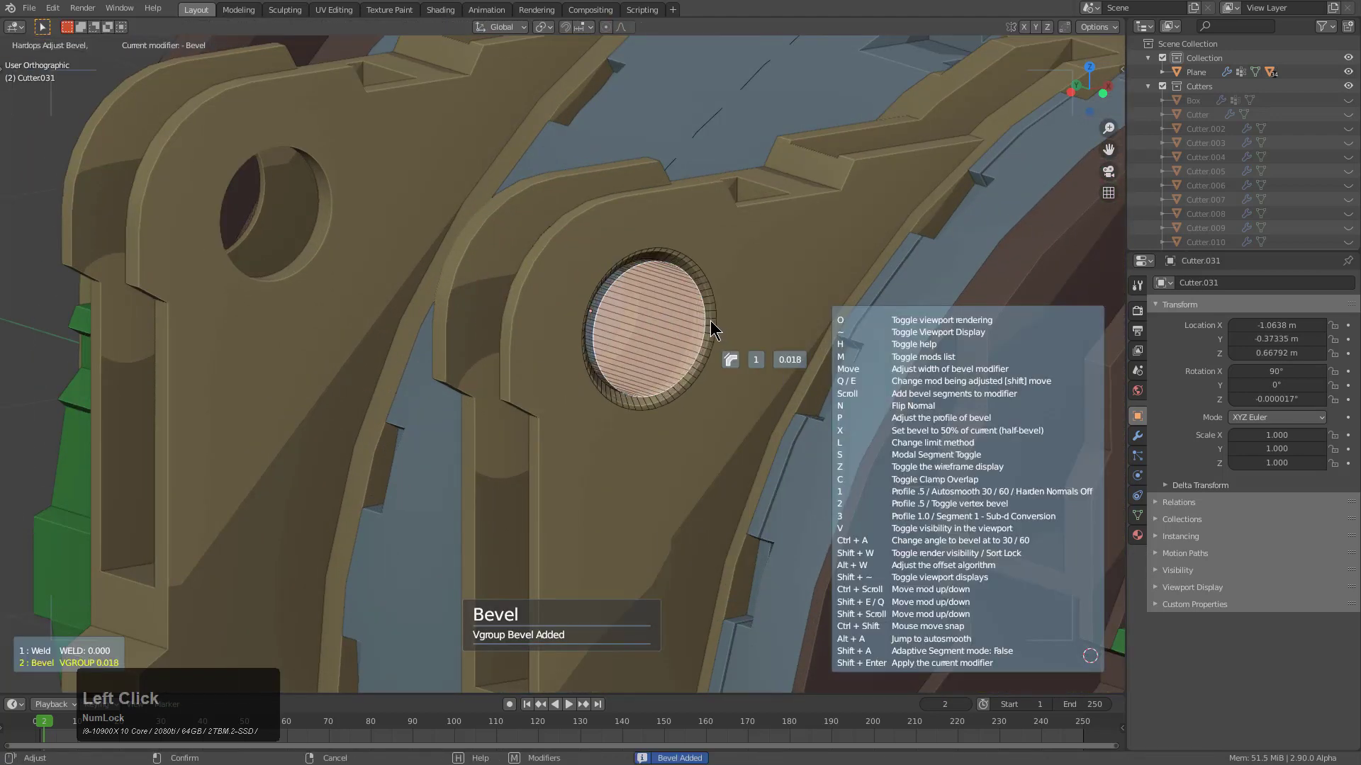
{"action": "left_click", "coordinate": [694, 313]}
{"action": "key", "text": "Tab"}
{"action": "scroll", "coordinate": [743, 387], "scroll_direction": "down", "scroll_amount": 8}
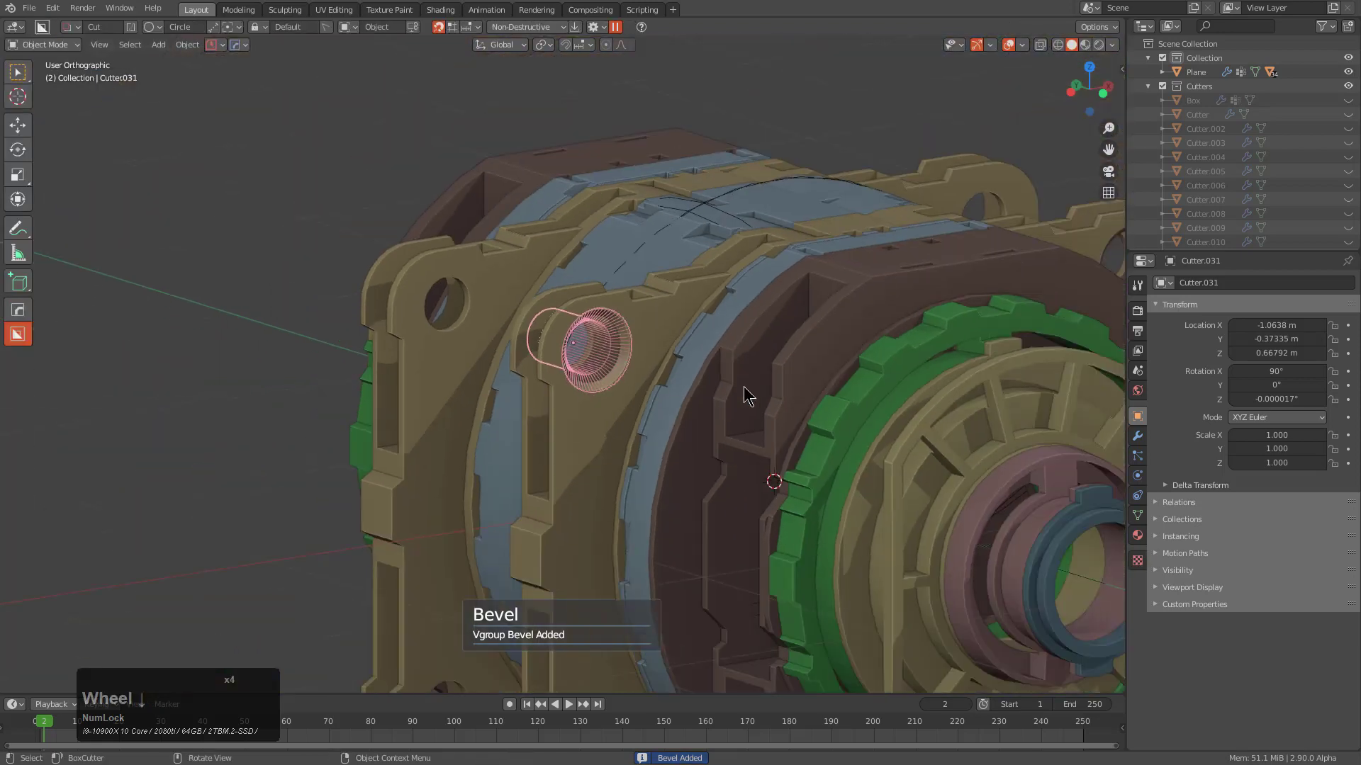
{"action": "middle_click_drag", "start_coordinate": [725, 437], "coordinate": [680, 371]}
Deselect everything and add a Hard Ops turntable camera to the scene
{"action": "scroll", "coordinate": [640, 408], "scroll_direction": "down", "scroll_amount": 3}
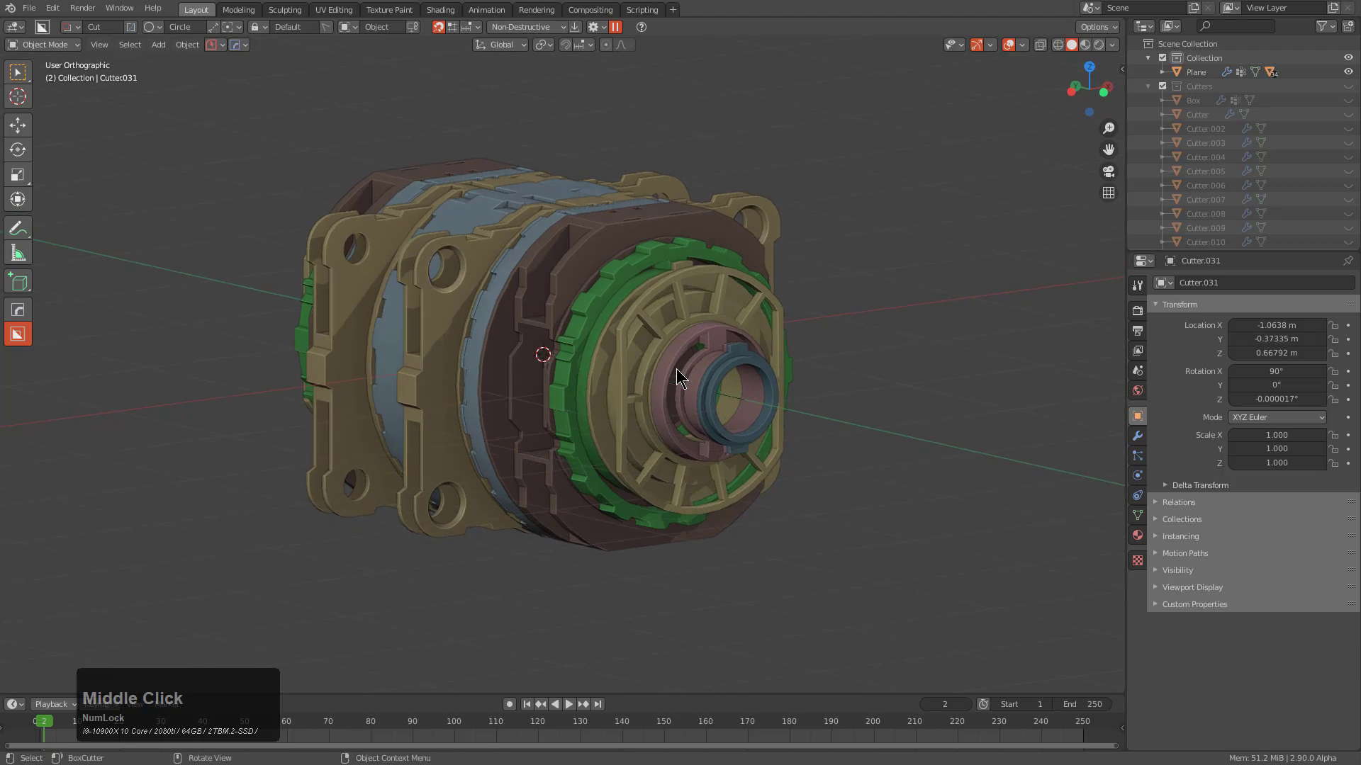
{"action": "scroll", "coordinate": [697, 388], "scroll_direction": "down", "scroll_amount": 2}
{"action": "key", "text": "q"}
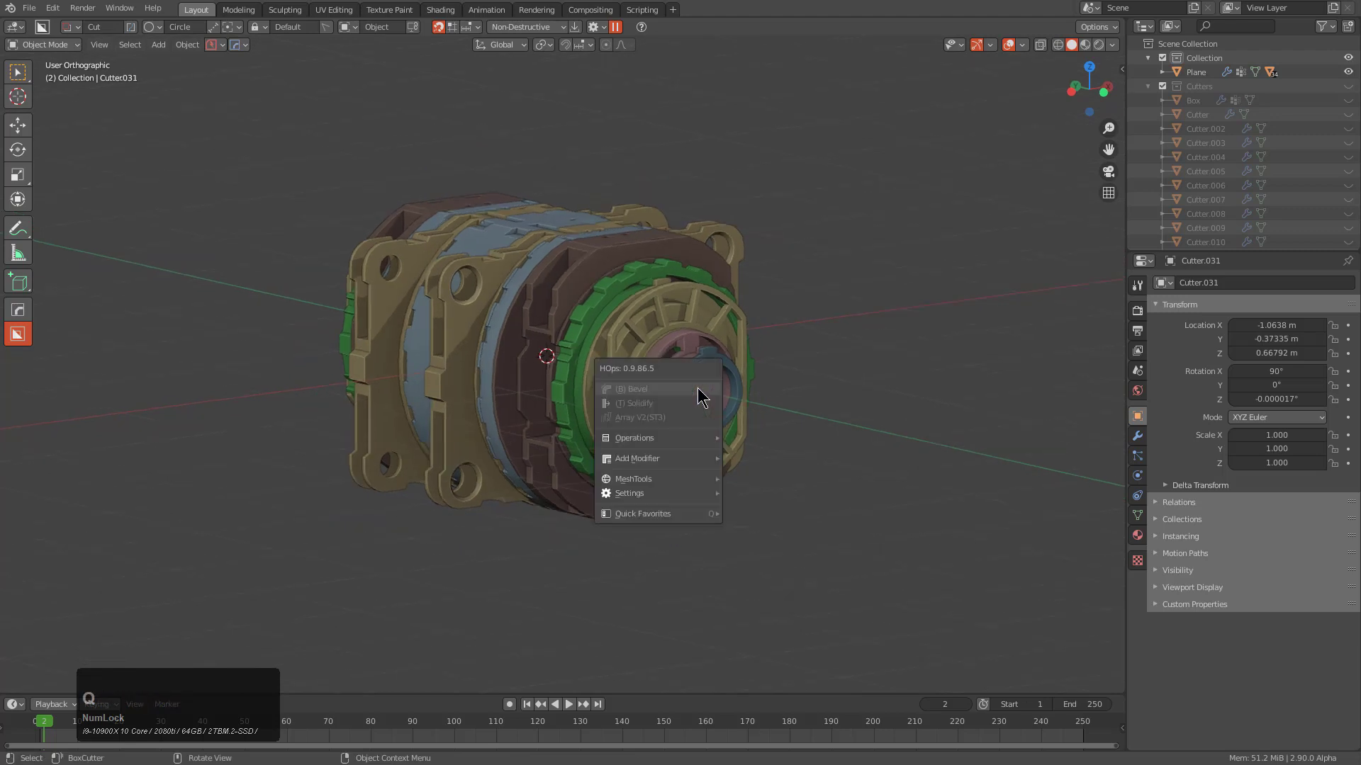
{"action": "left_click", "coordinate": [667, 290]}
{"action": "key", "text": "alt+a"}
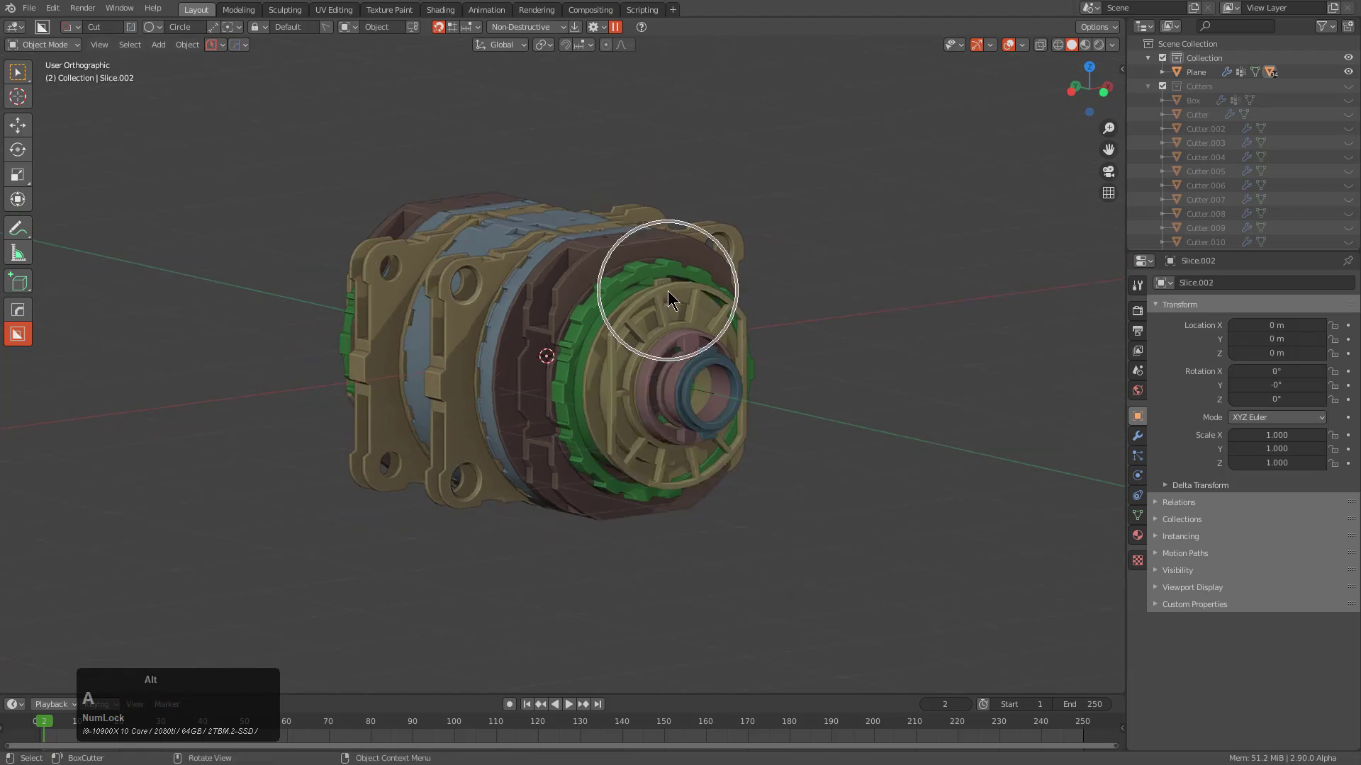
{"action": "key", "text": "q"}
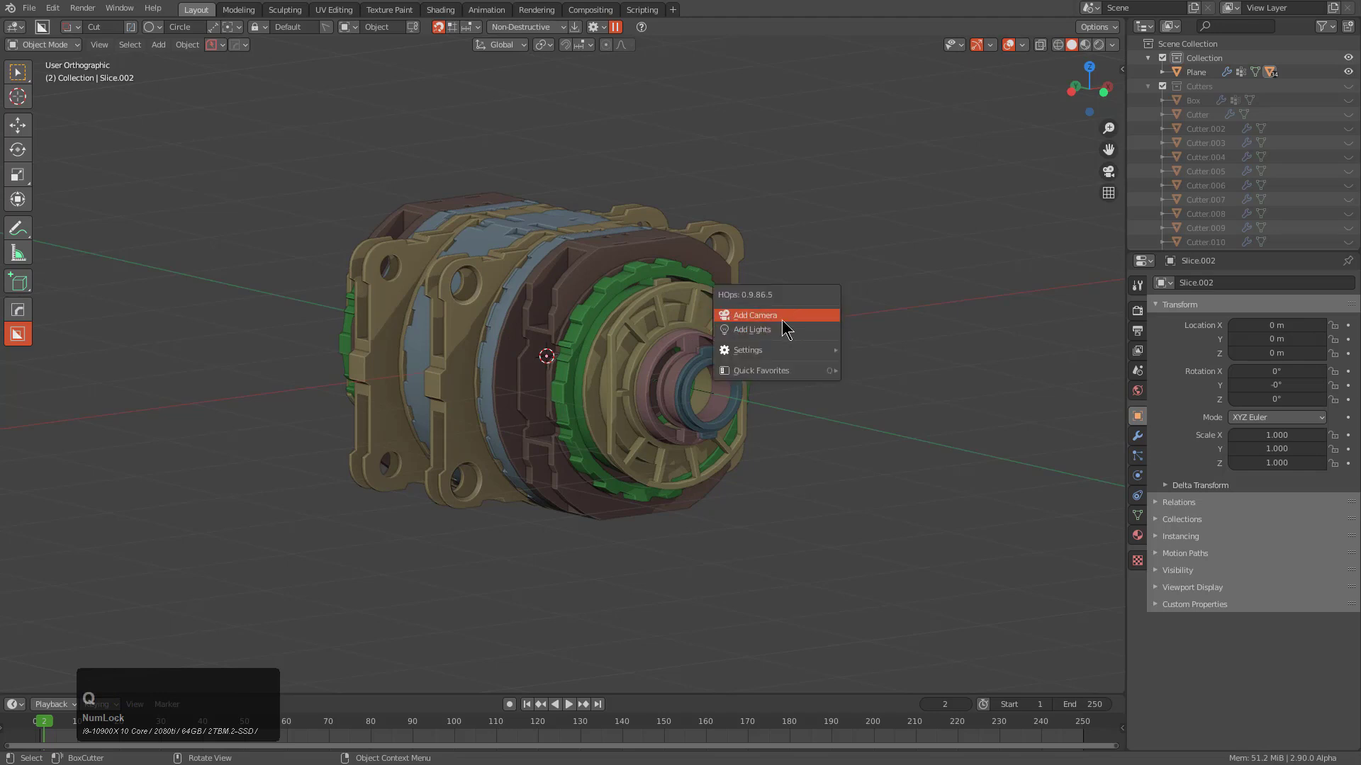
{"action": "left_click", "coordinate": [782, 321]}
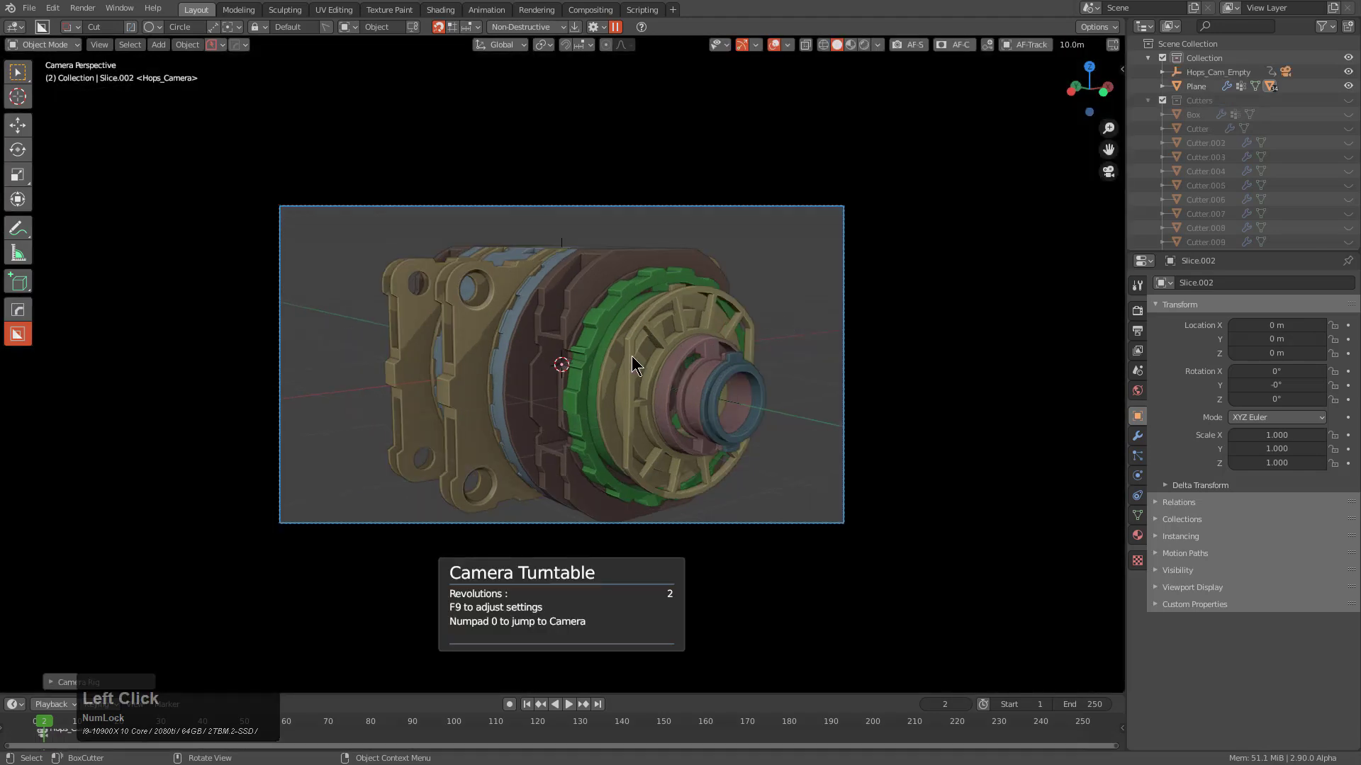
{"action": "key", "text": "q"}
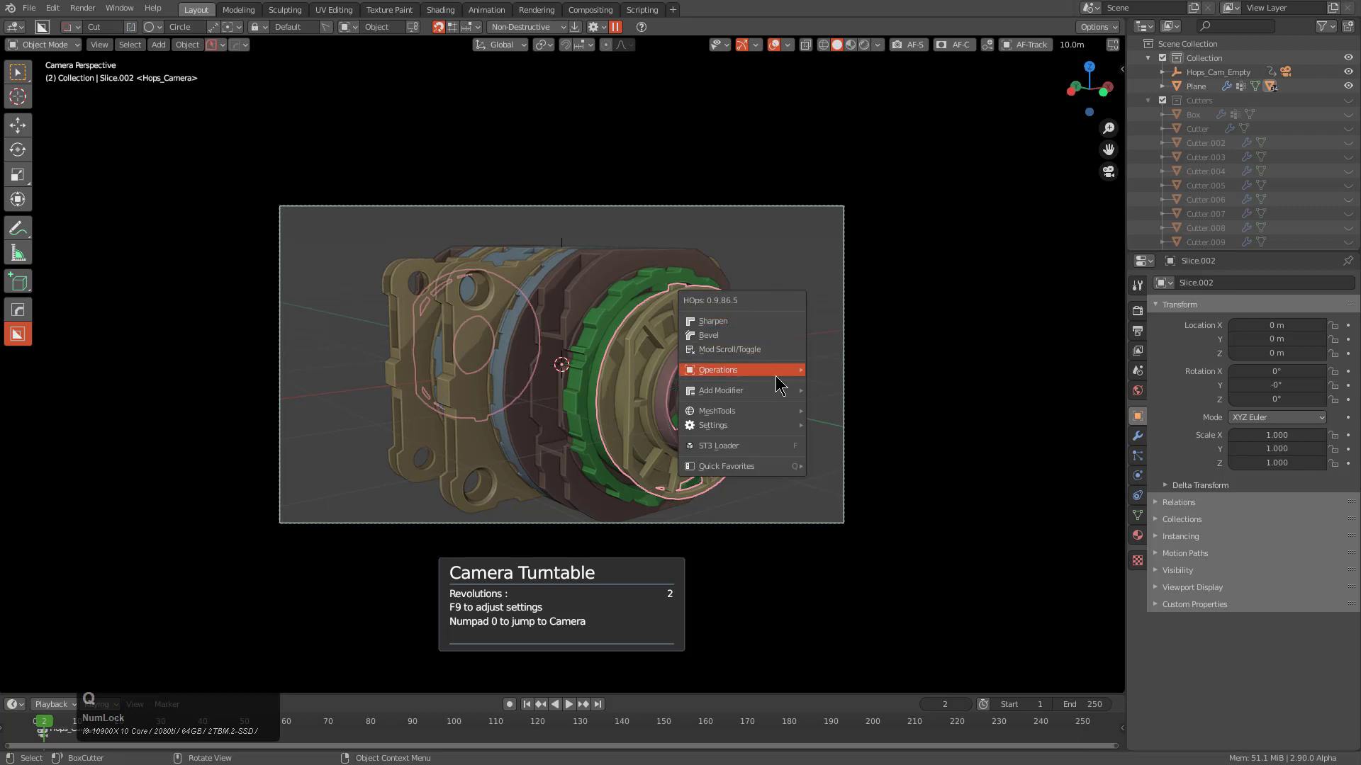
{"action": "mouse_move", "coordinate": [779, 370]}
{"action": "left_click", "coordinate": [975, 411]}
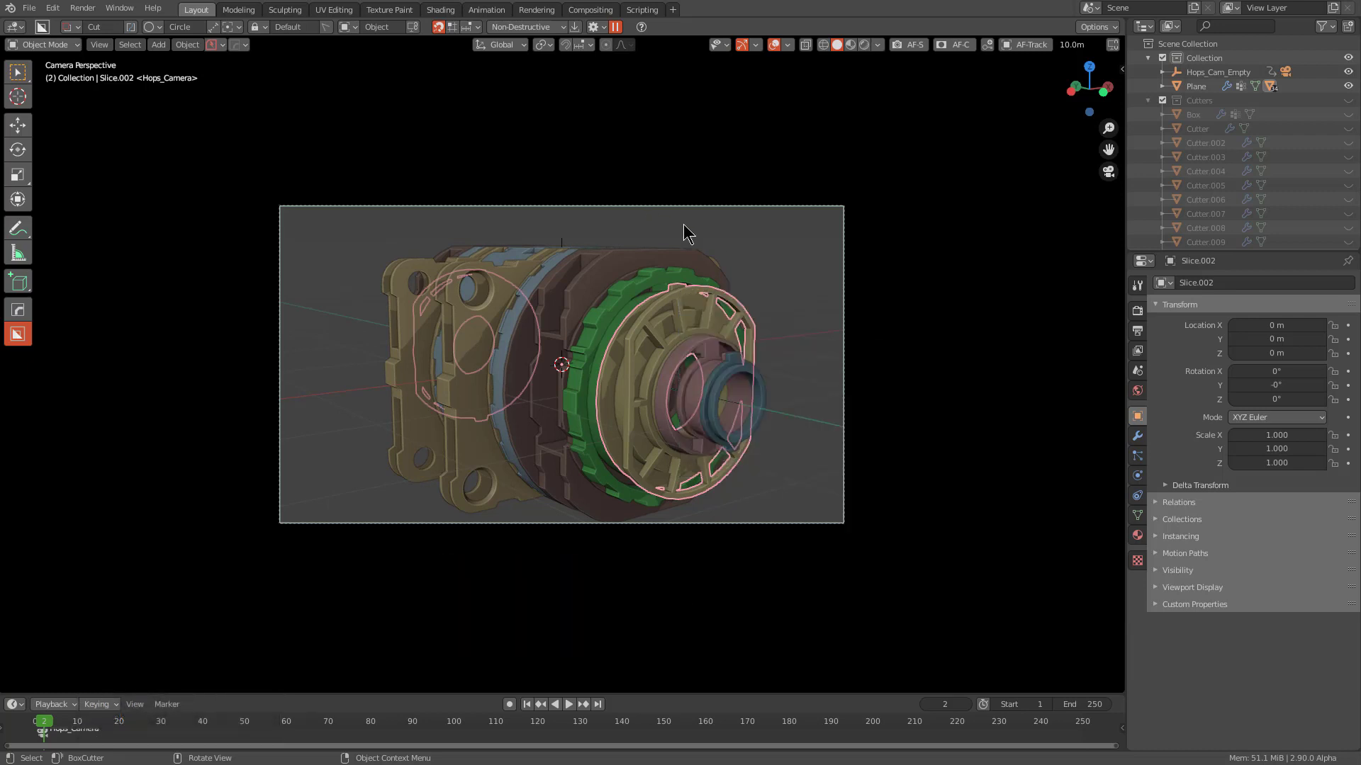
Move the turntable camera down along Z to about 0.09 m and play the turntable animation
{"action": "left_click", "coordinate": [758, 214]}
{"action": "key", "text": "g"}
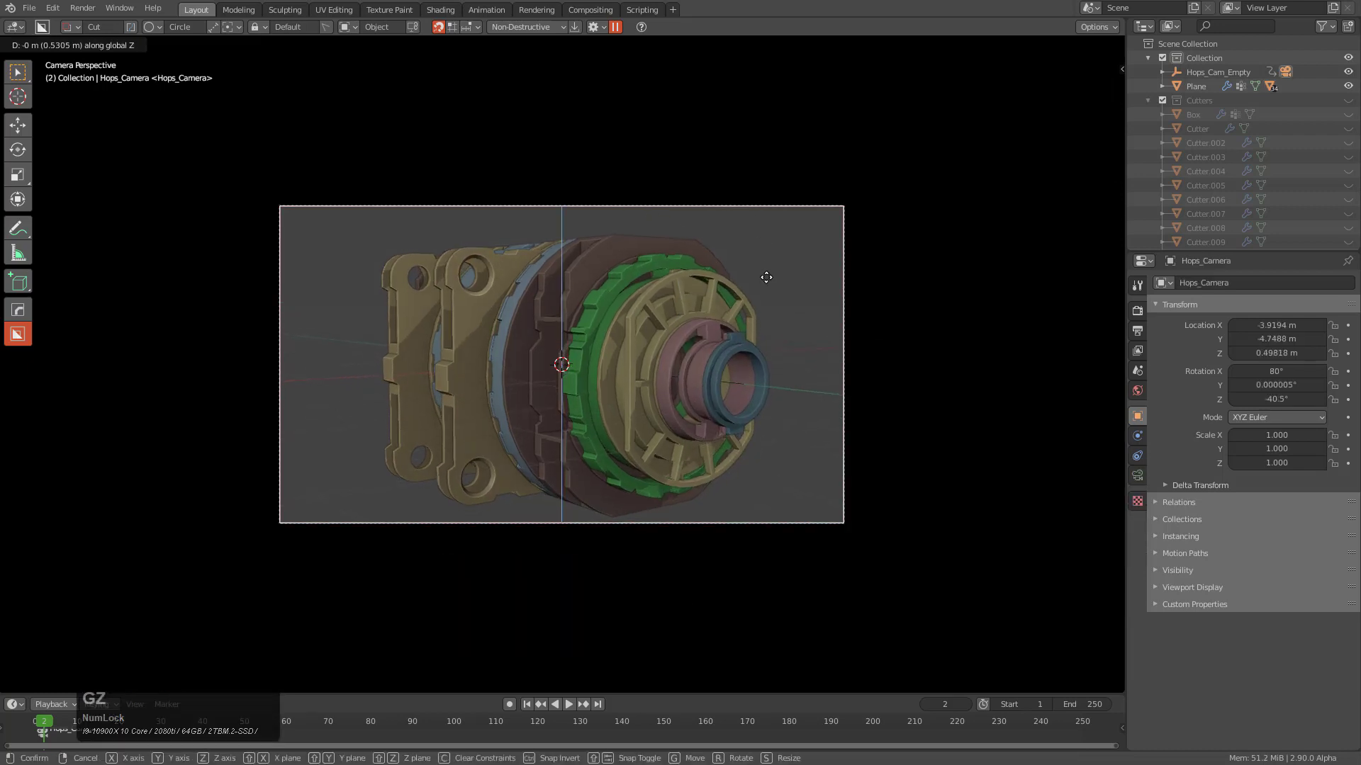
{"action": "left_click", "coordinate": [779, 339]}
{"action": "key", "text": "shift+space"}
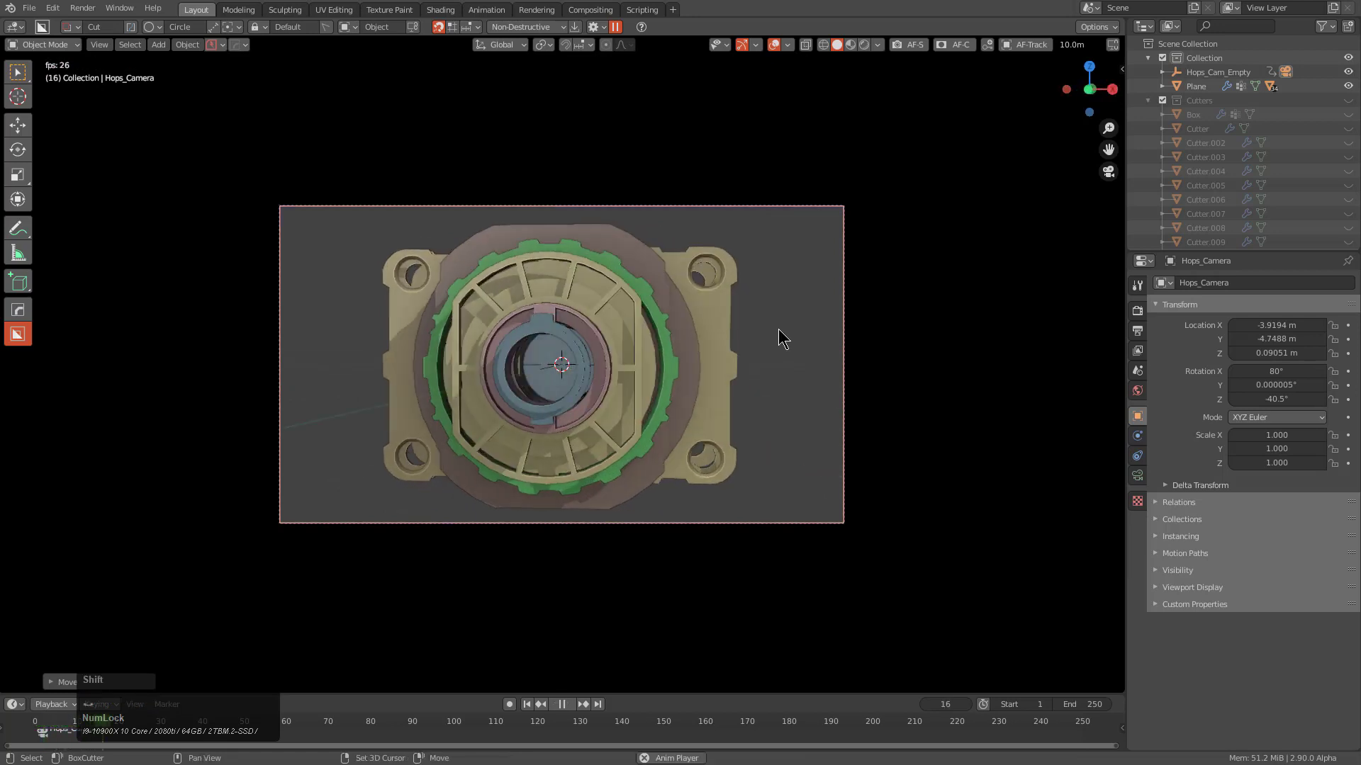
Set the timeline's end frame to 2000 and replay the turntable from the first frame, stopping it after a short preview
{"action": "left_click", "coordinate": [1083, 703]}
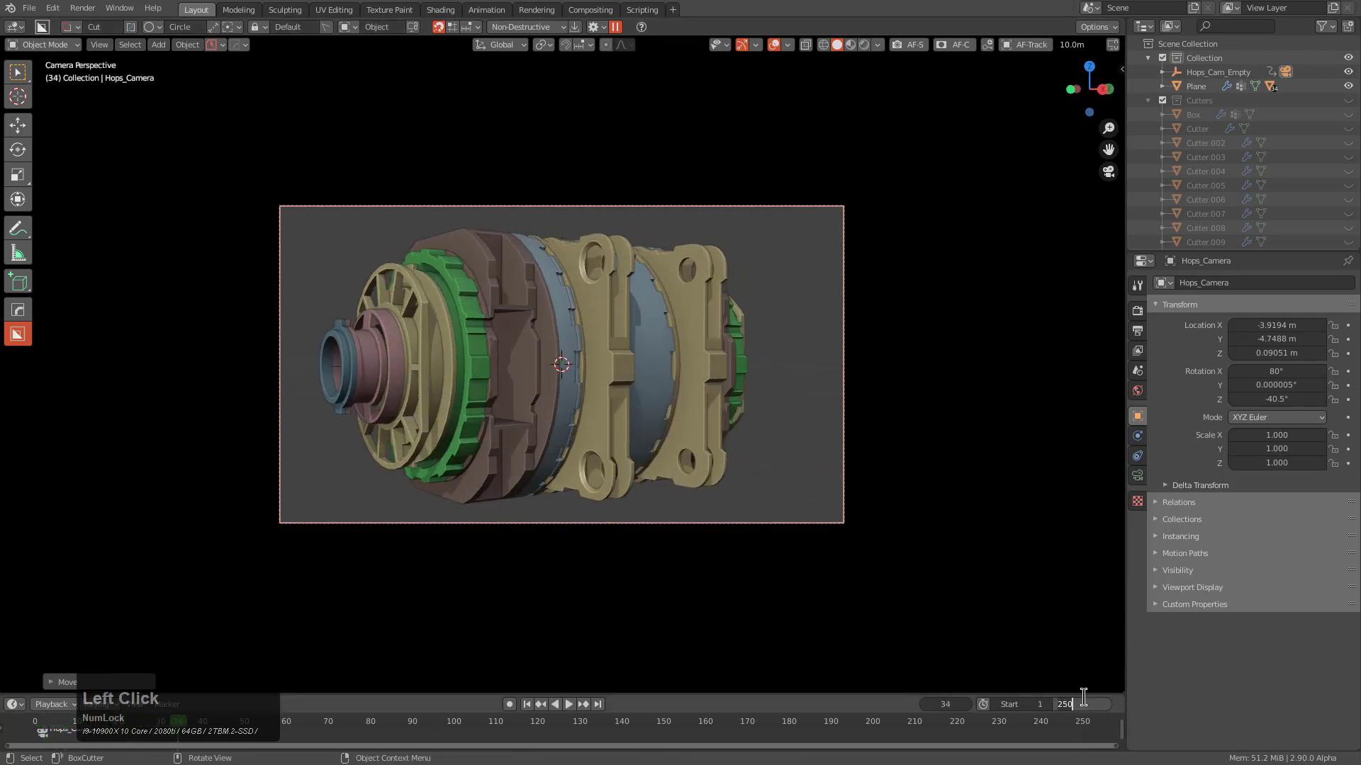
{"action": "key", "text": "Return"}
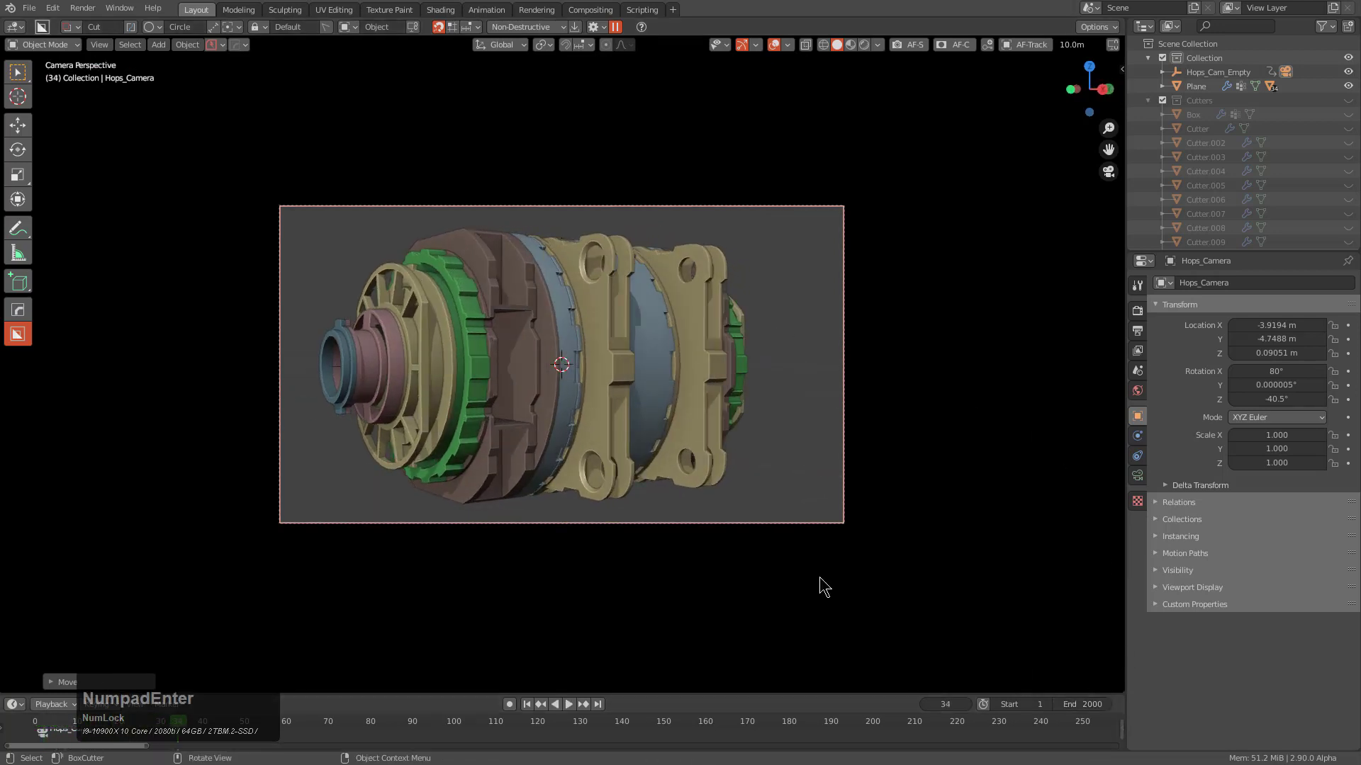
{"action": "key", "text": "shift+Left"}
{"action": "key", "text": "shift+space"}
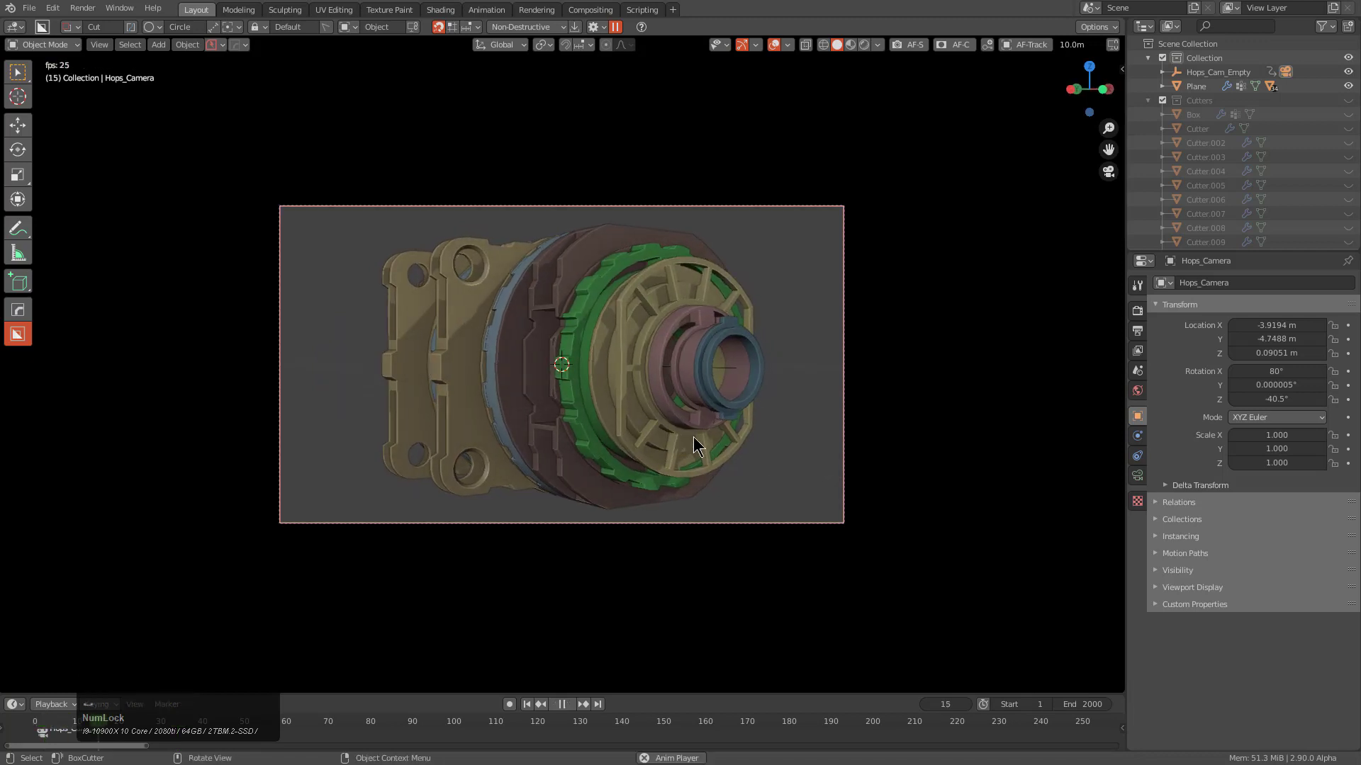
{"action": "key", "text": "shift+space"}
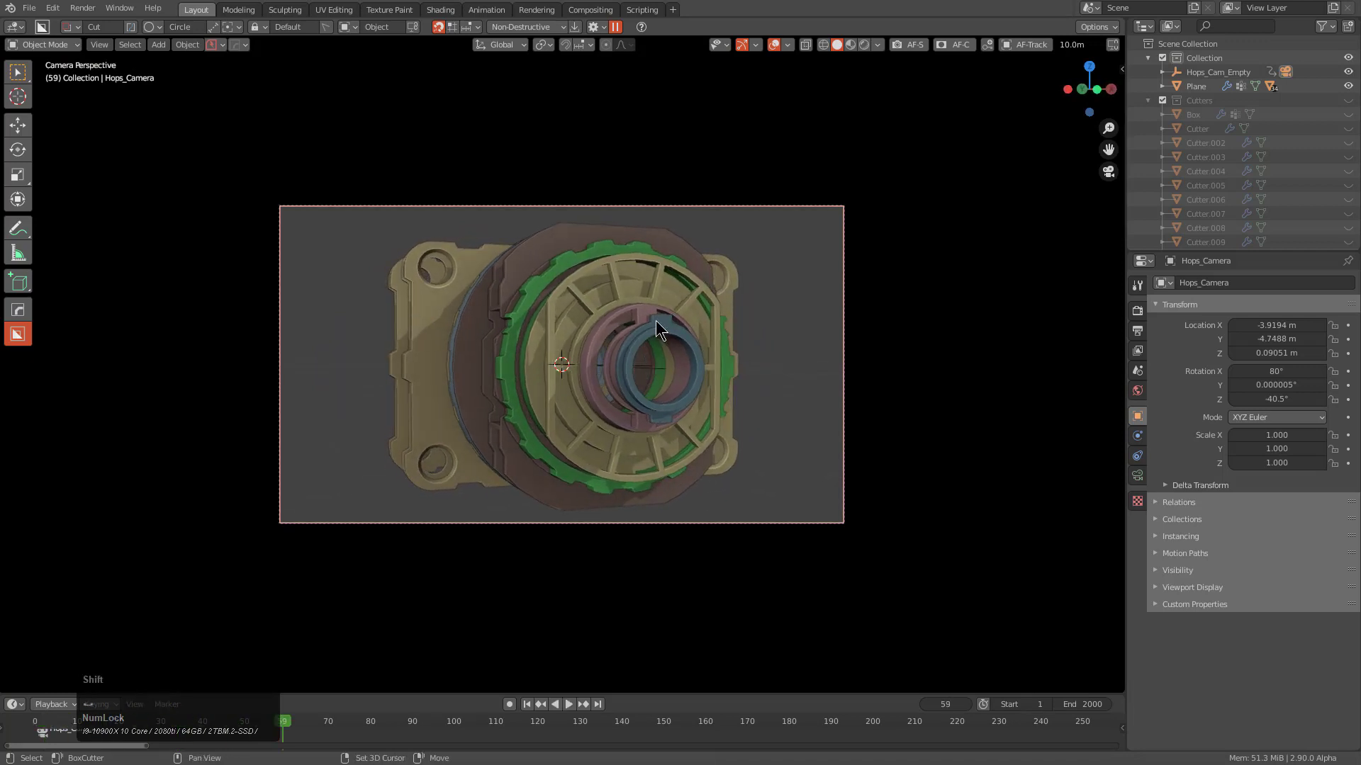
Leave the camera view and box-select every part of the mechanical body, making the brown slice the active object
{"action": "middle_click_drag", "start_coordinate": [657, 321], "coordinate": [657, 338]}
{"action": "scroll", "coordinate": [657, 338], "scroll_direction": "up", "scroll_amount": 3}
{"action": "left_click", "coordinate": [649, 320]}
{"action": "middle_click_drag", "start_coordinate": [674, 402], "coordinate": [699, 411]}
{"action": "scroll", "coordinate": [699, 410], "scroll_direction": "down", "scroll_amount": 1}
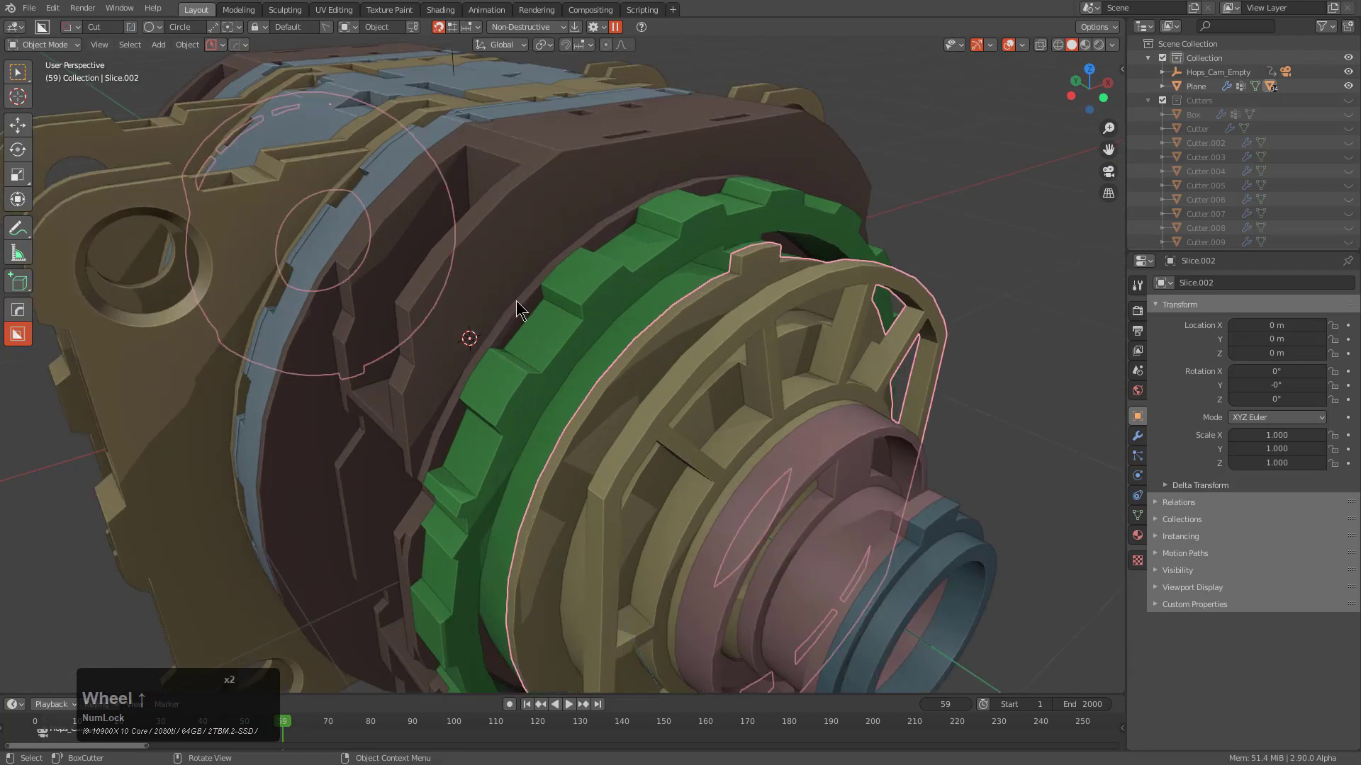
{"action": "left_click", "coordinate": [568, 346]}
{"action": "scroll", "coordinate": [592, 385], "scroll_direction": "down", "scroll_amount": 3}
{"action": "key", "text": "alt+a"}
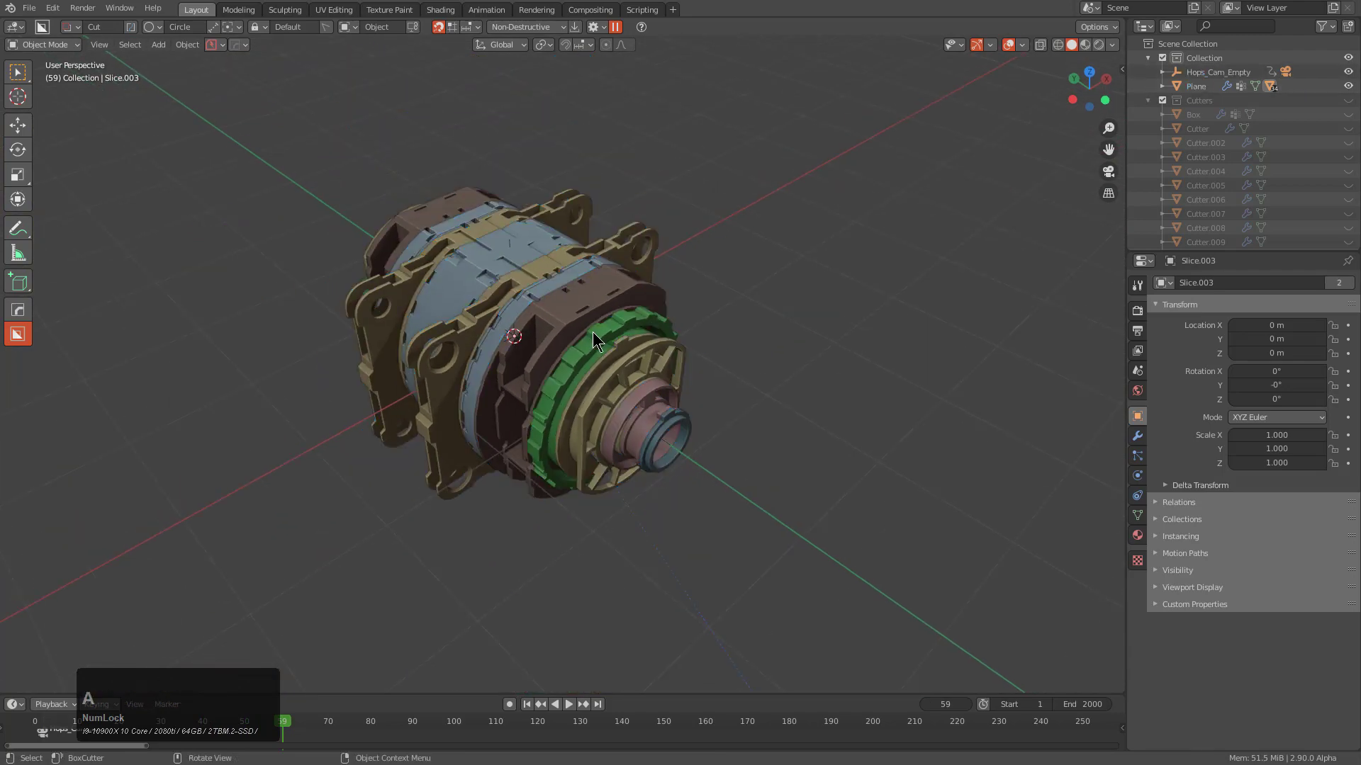
{"action": "key", "text": "b"}
{"action": "left_click_drag", "start_coordinate": [702, 165], "coordinate": [343, 504]}
{"action": "scroll", "coordinate": [673, 438], "scroll_direction": "up", "scroll_amount": 3}
{"action": "scroll", "coordinate": [674, 447], "scroll_direction": "up", "scroll_amount": 4}
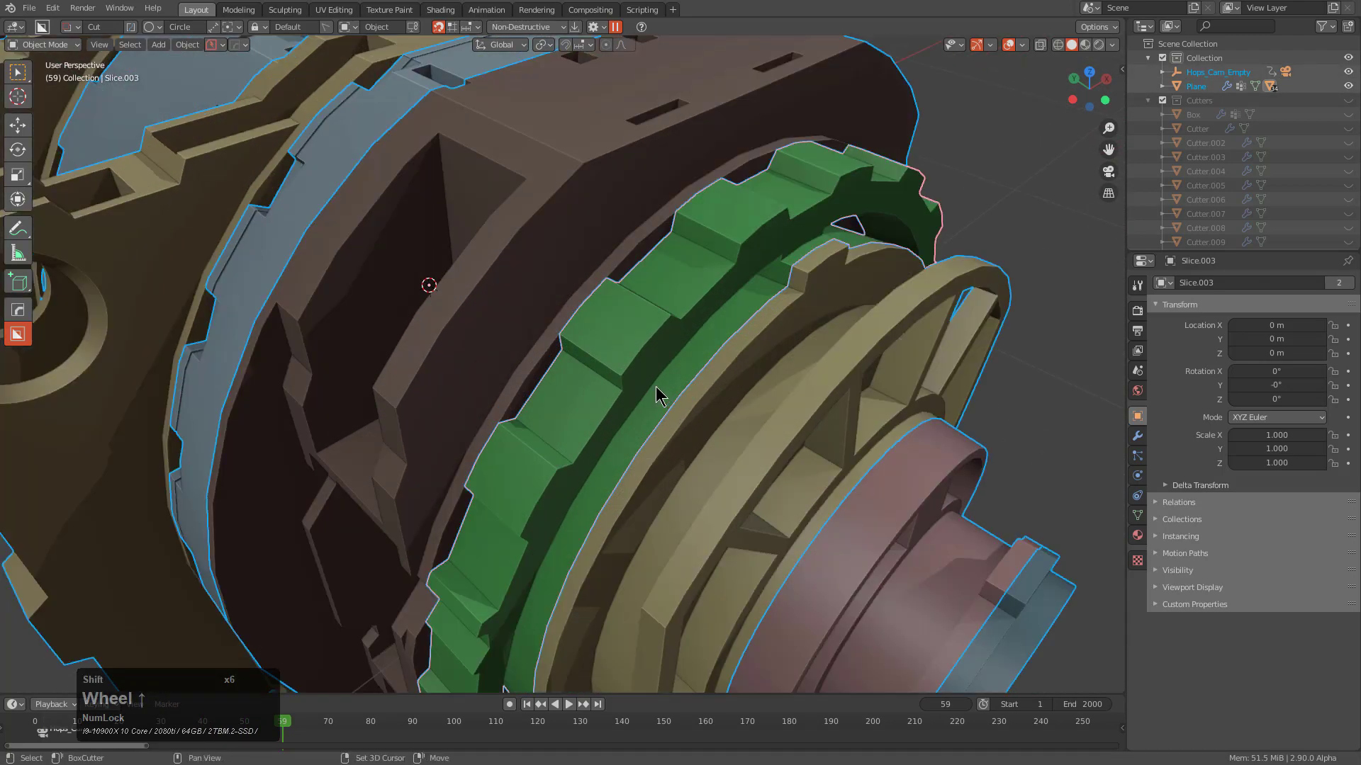
{"action": "left_click", "coordinate": [628, 361]}
{"action": "key", "text": "q"}
{"action": "left_click", "coordinate": [682, 385]}
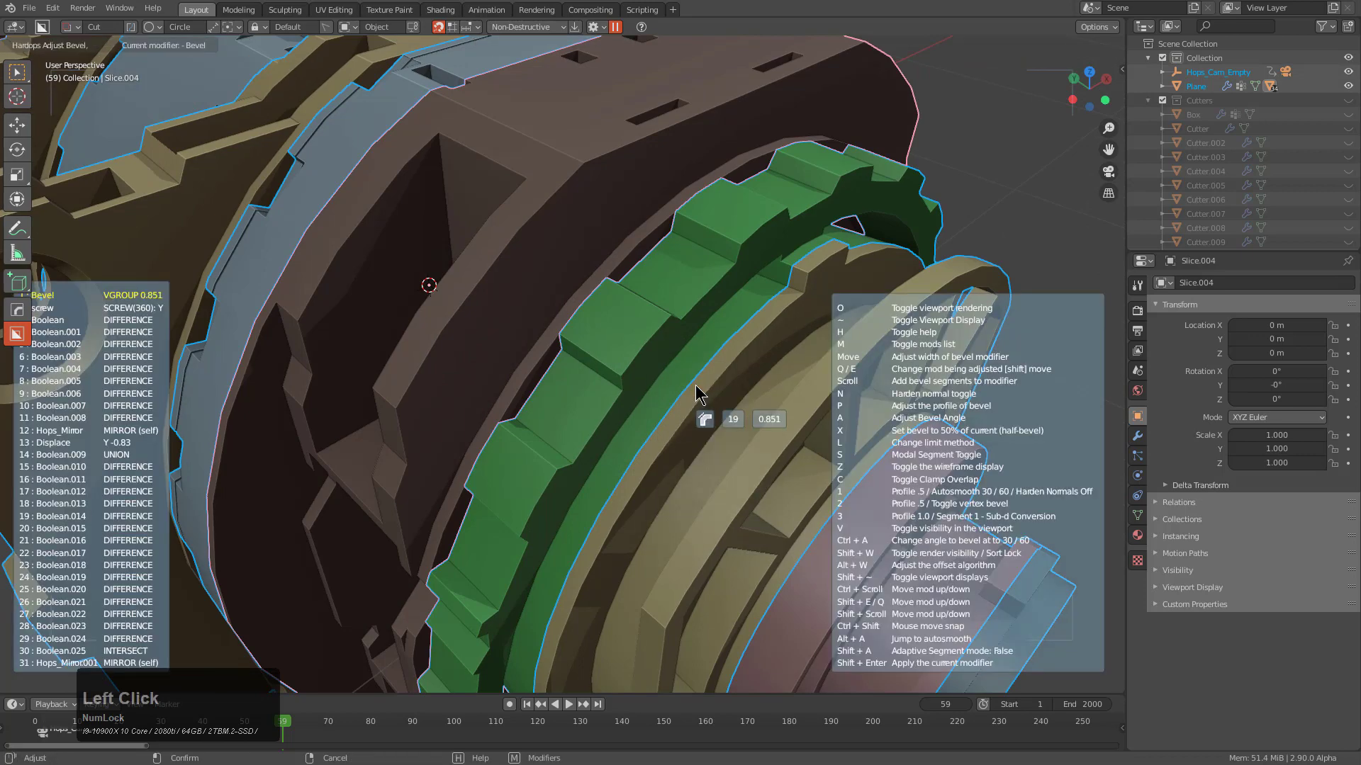
{"action": "right_click", "coordinate": [681, 386]}
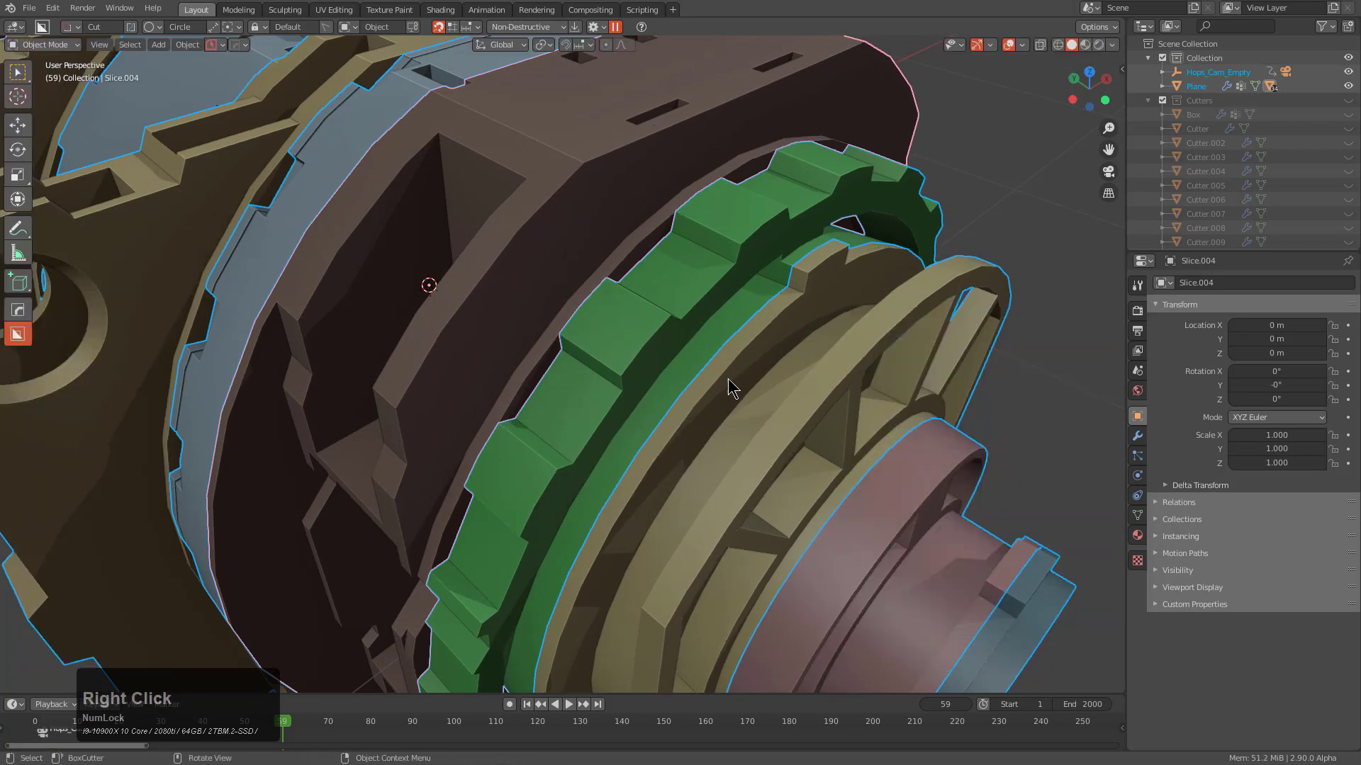
Add a new three-segment angle bevel of 0.008 to all selected parts, with autosmooth at 60 and harden normals off
{"action": "scroll", "coordinate": [634, 362], "scroll_direction": "up", "scroll_amount": 2}
{"action": "key", "text": "q"}
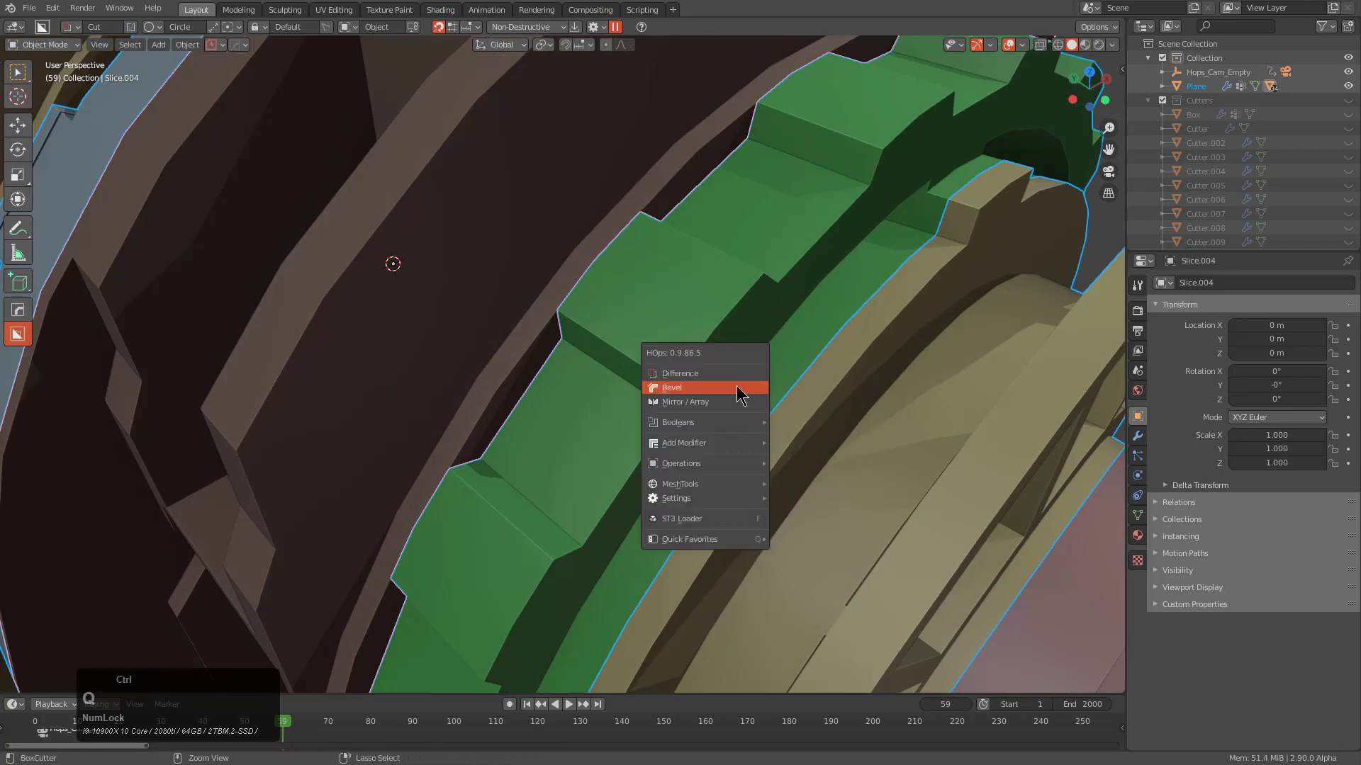
{"action": "left_click", "coordinate": [737, 388]}
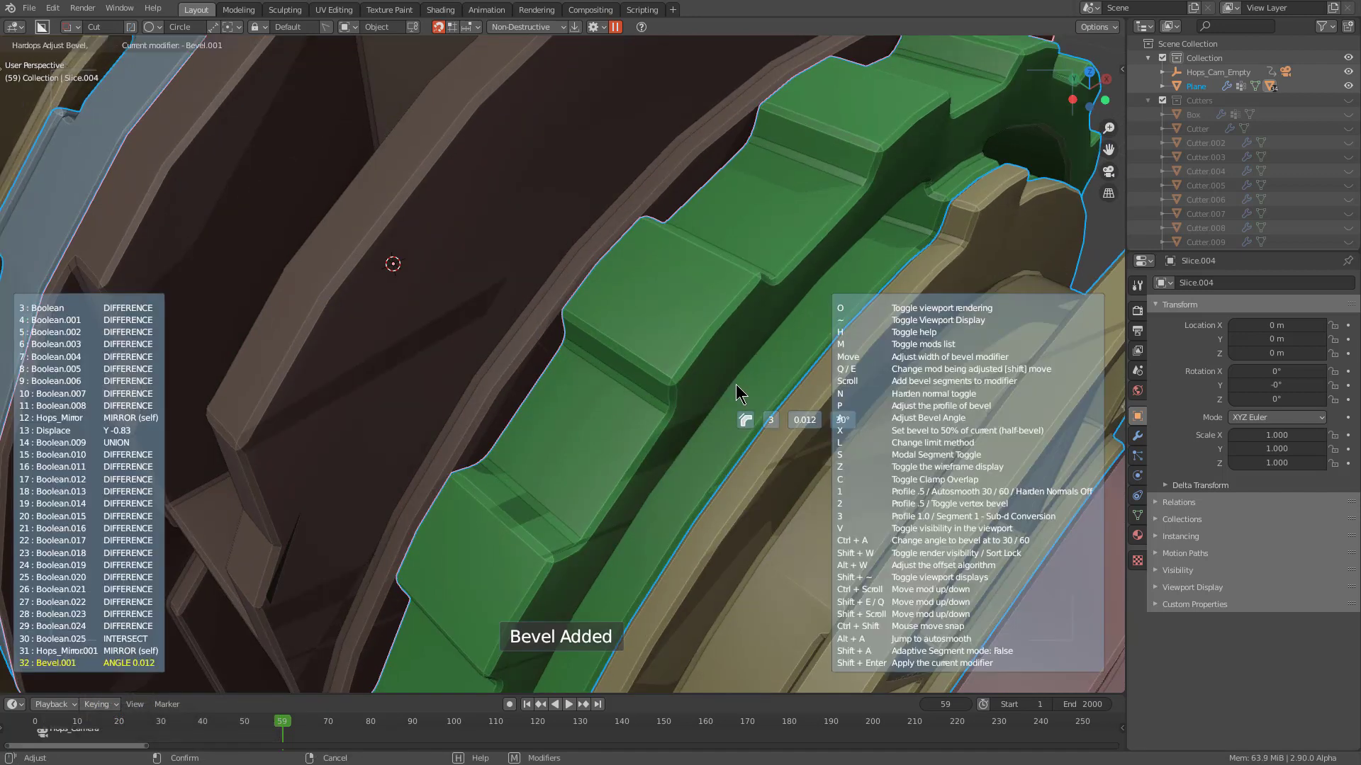
{"action": "key", "text": "1"}
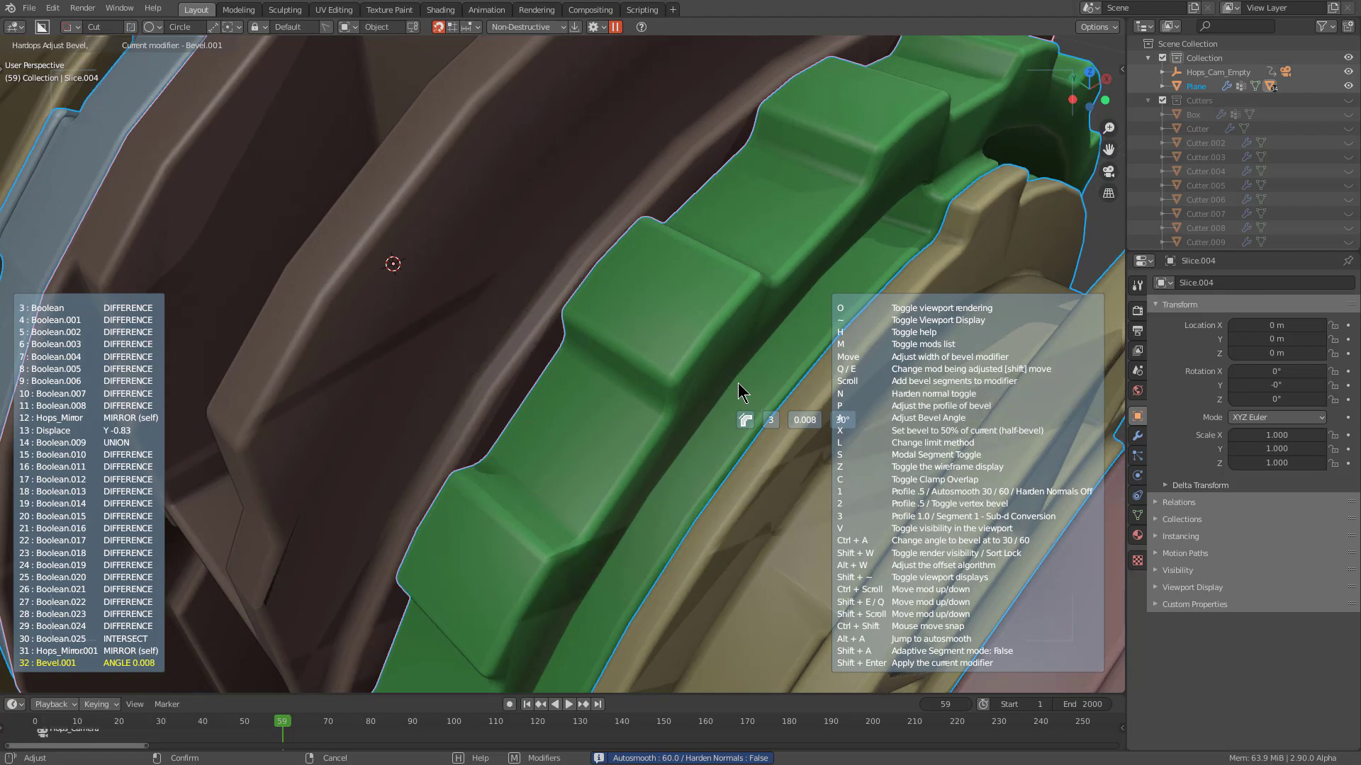
{"action": "left_click", "coordinate": [737, 392]}
Add a Weighted Normal modifier to all selected parts of the body
{"action": "scroll", "coordinate": [731, 392], "scroll_direction": "down", "scroll_amount": 5}
{"action": "middle_click_drag", "start_coordinate": [731, 392], "coordinate": [673, 418]}
{"action": "scroll", "coordinate": [672, 419], "scroll_direction": "up", "scroll_amount": 2}
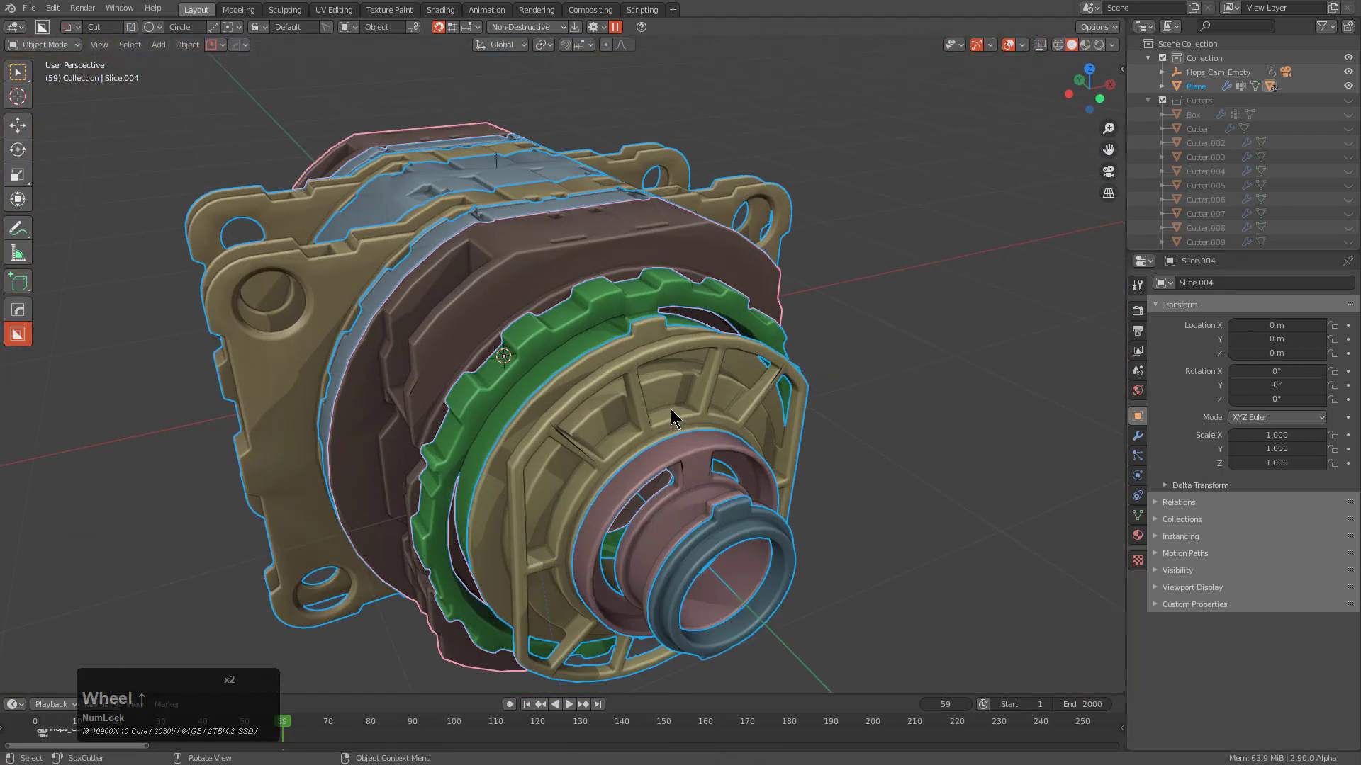
{"action": "scroll", "coordinate": [659, 401], "scroll_direction": "up", "scroll_amount": 1}
{"action": "middle_click_drag", "start_coordinate": [425, 207], "coordinate": [441, 248]}
{"action": "scroll", "coordinate": [397, 234], "scroll_direction": "down", "scroll_amount": 1}
{"action": "middle_click_drag", "start_coordinate": [613, 461], "coordinate": [602, 404]}
{"action": "key", "text": "q"}
{"action": "mouse_move", "coordinate": [713, 440]}
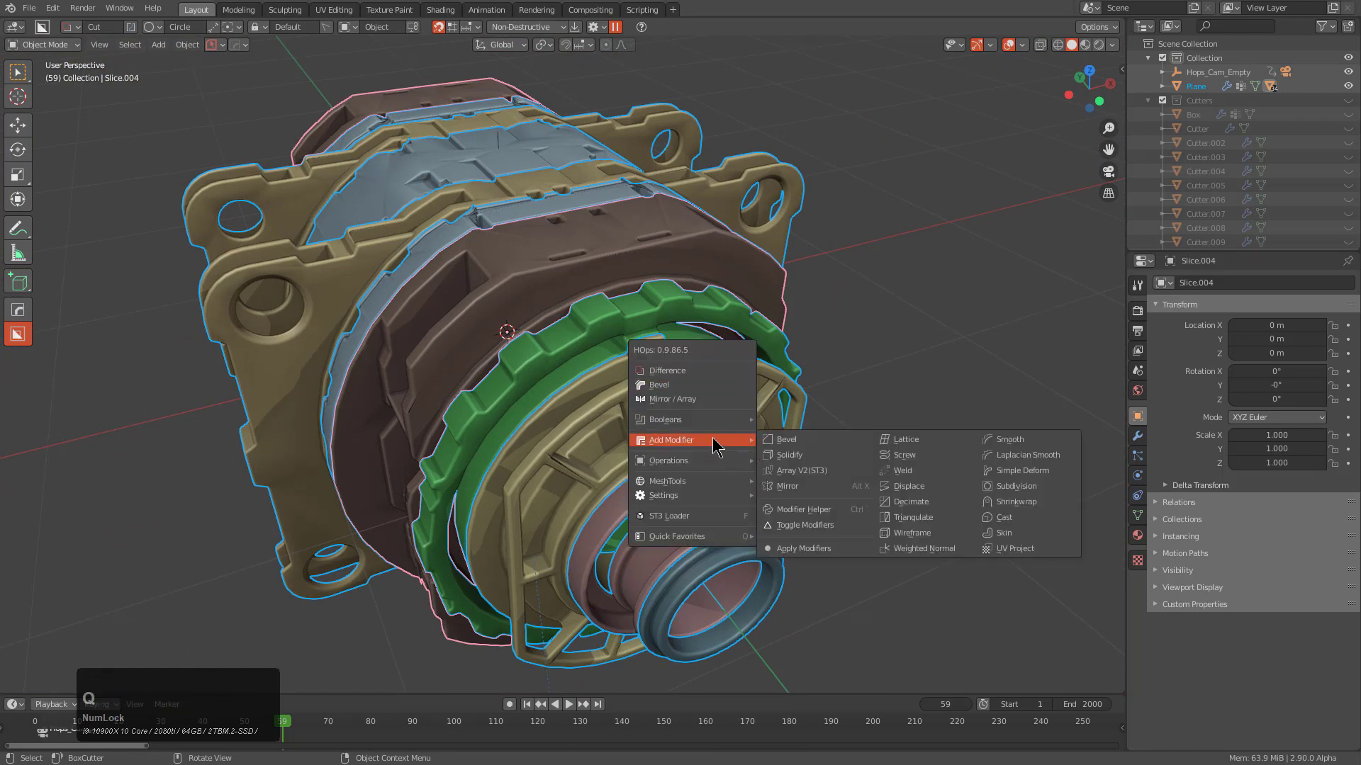
{"action": "left_click", "coordinate": [946, 548]}
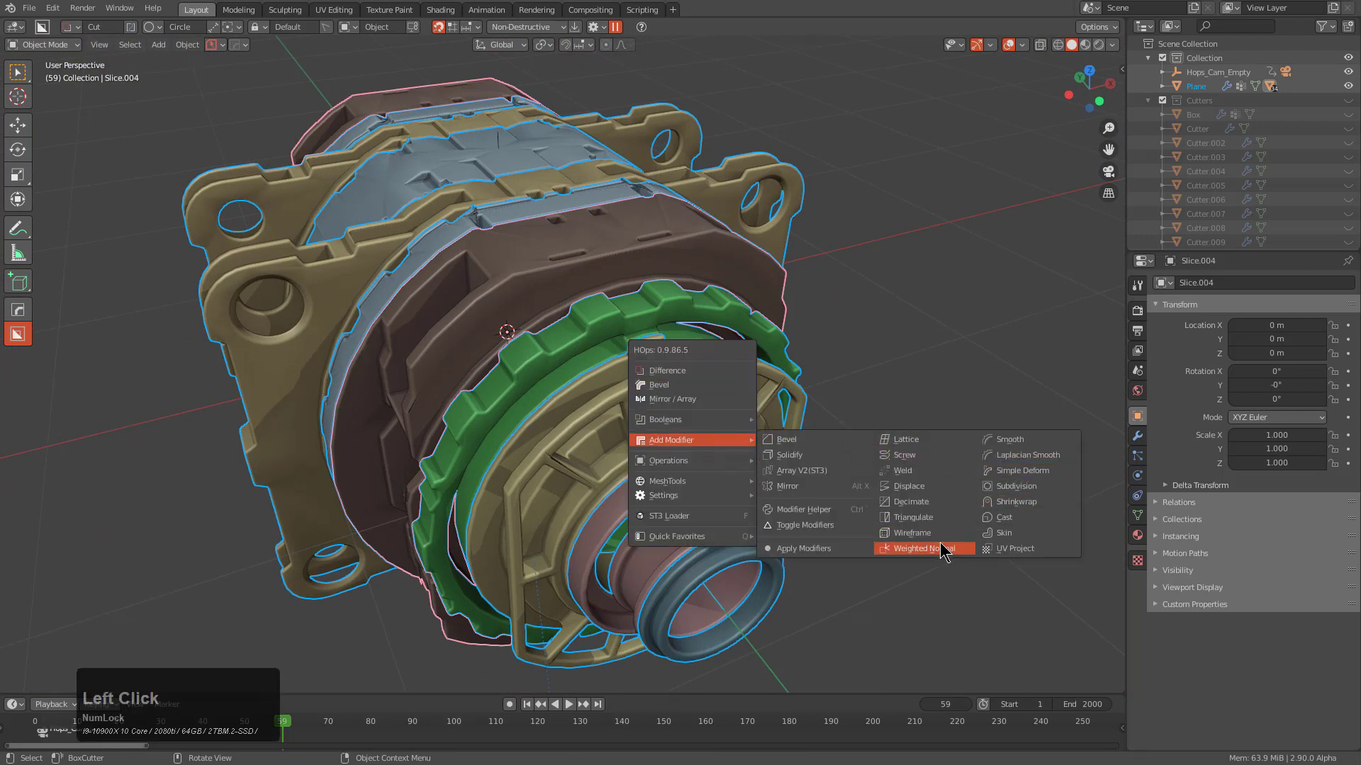
Deselect everything and select the main blue body around the notch where its ring meets the brown collar
{"action": "middle_click_drag", "start_coordinate": [475, 296], "coordinate": [605, 483]}
{"action": "scroll", "coordinate": [711, 528], "scroll_direction": "up", "scroll_amount": 4}
{"action": "scroll", "coordinate": [653, 434], "scroll_direction": "up", "scroll_amount": 2}
{"action": "key", "text": "alt+a"}
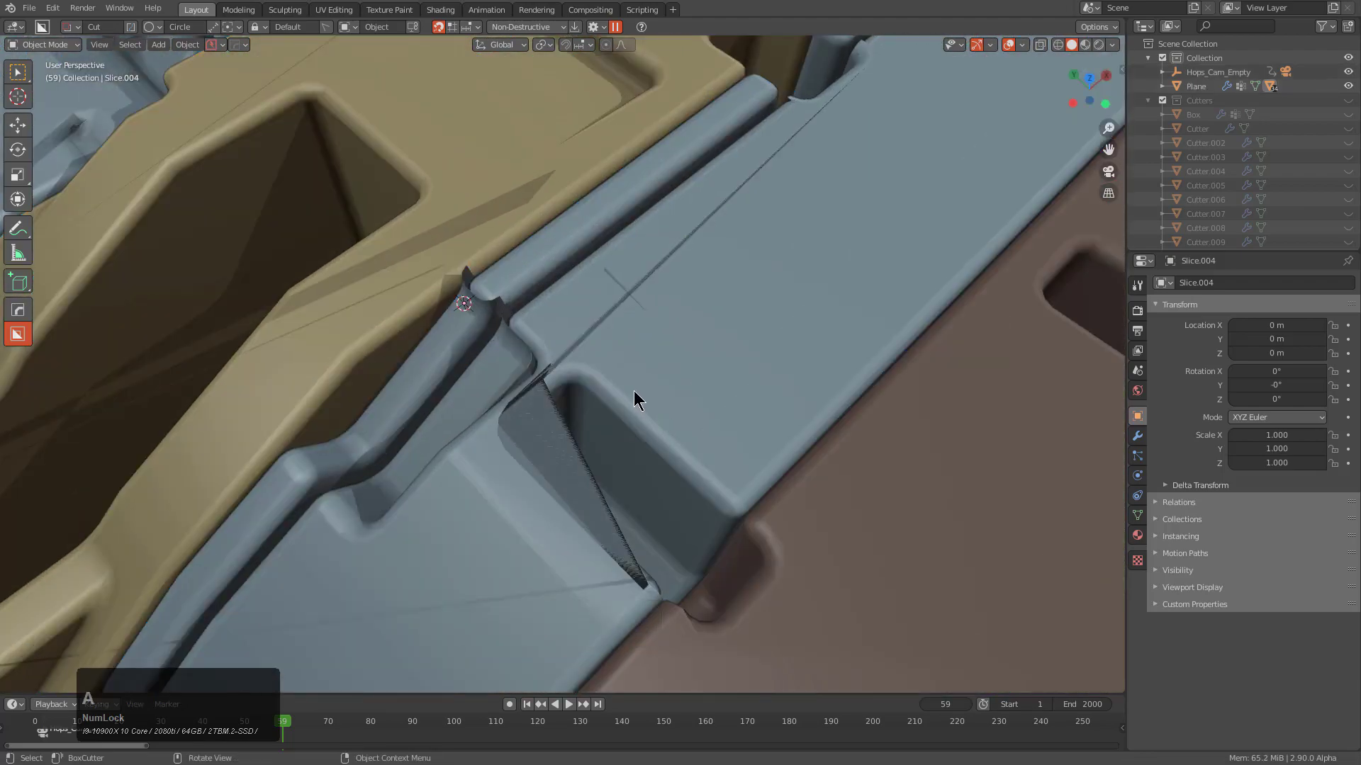
{"action": "left_click", "coordinate": [634, 390]}
{"action": "scroll", "coordinate": [648, 415], "scroll_direction": "down", "scroll_amount": 2}
{"action": "middle_click_drag", "start_coordinate": [648, 415], "coordinate": [675, 393]}
{"action": "scroll", "coordinate": [672, 373], "scroll_direction": "down", "scroll_amount": 4}
{"action": "scroll", "coordinate": [642, 353], "scroll_direction": "up", "scroll_amount": 3}
{"action": "scroll", "coordinate": [642, 346], "scroll_direction": "up", "scroll_amount": 1}
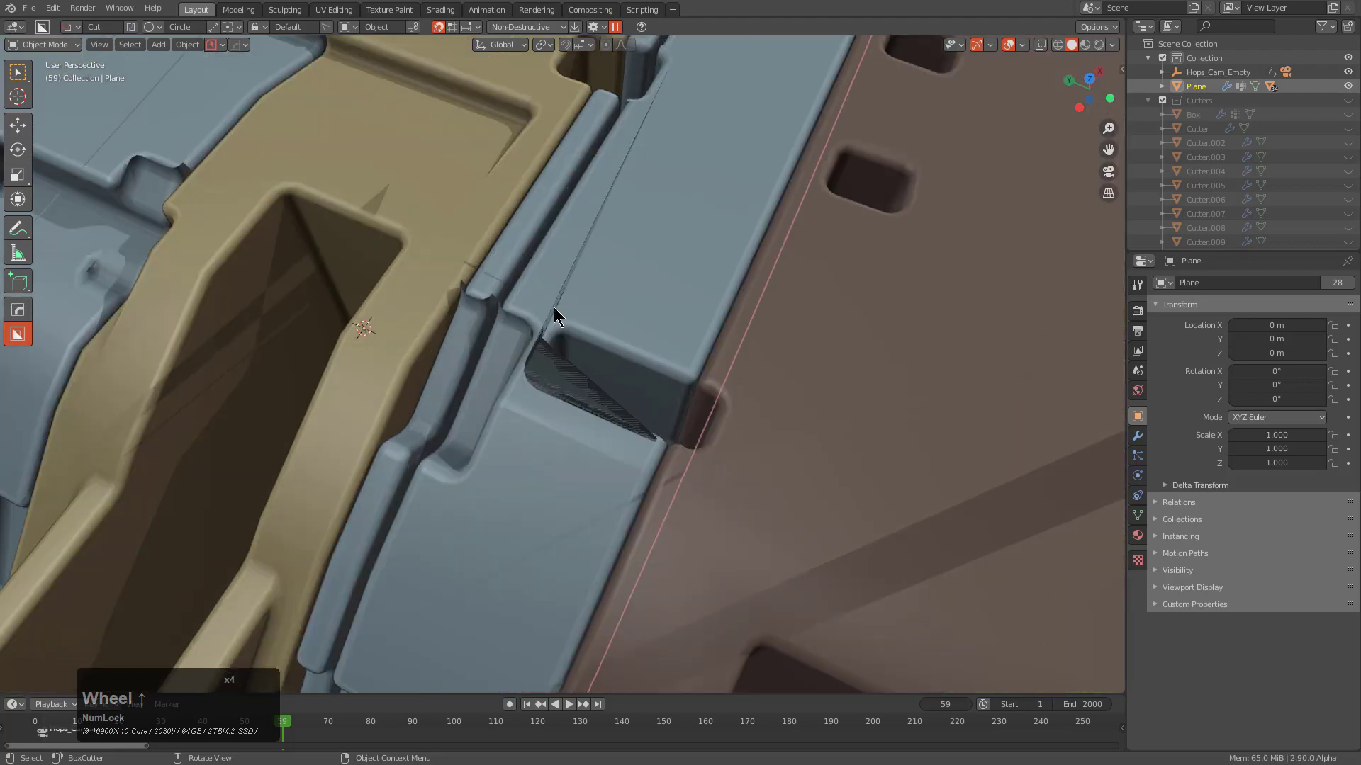
Unhide all cutter objects and show the cutters collection together with the model's collection
{"action": "key", "text": "2"}
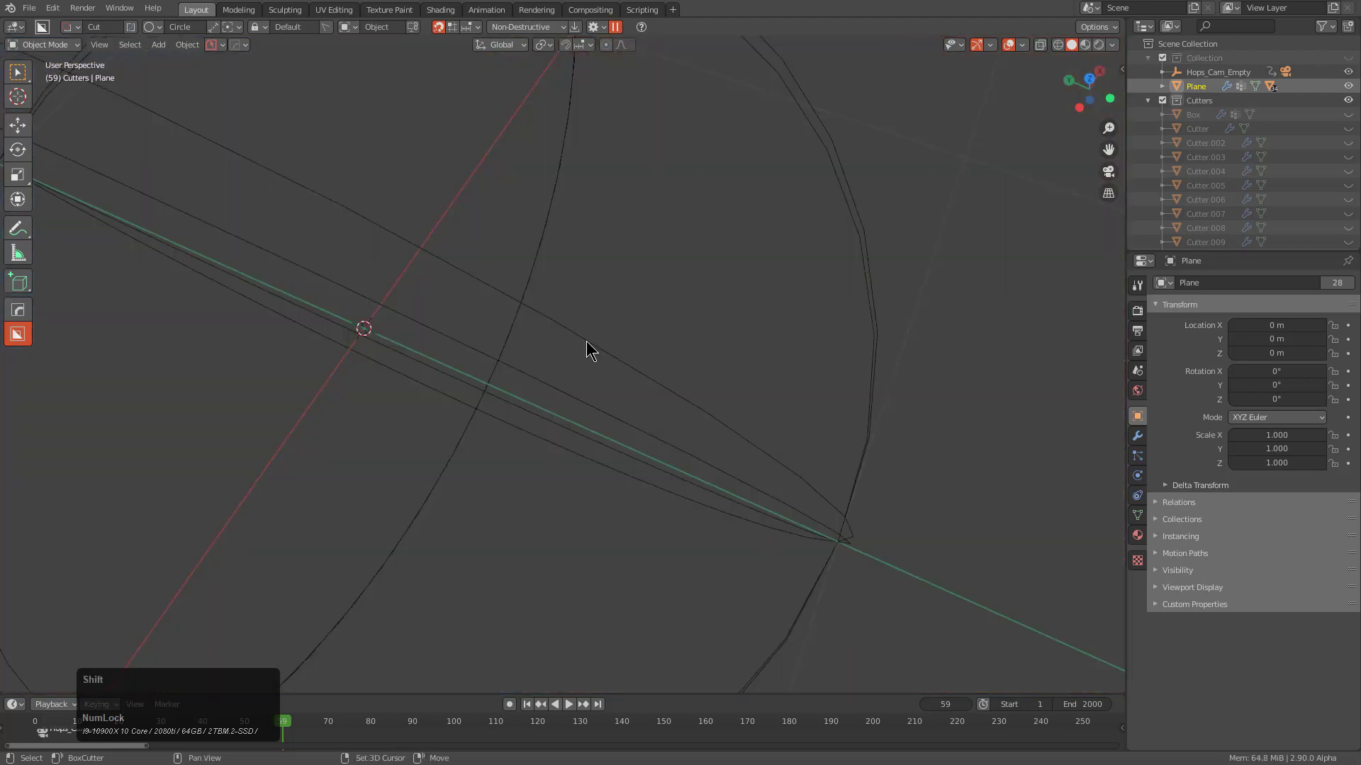
{"action": "scroll", "coordinate": [591, 350], "scroll_direction": "down", "scroll_amount": 3}
{"action": "key", "text": "alt+h"}
{"action": "key", "text": "1"}
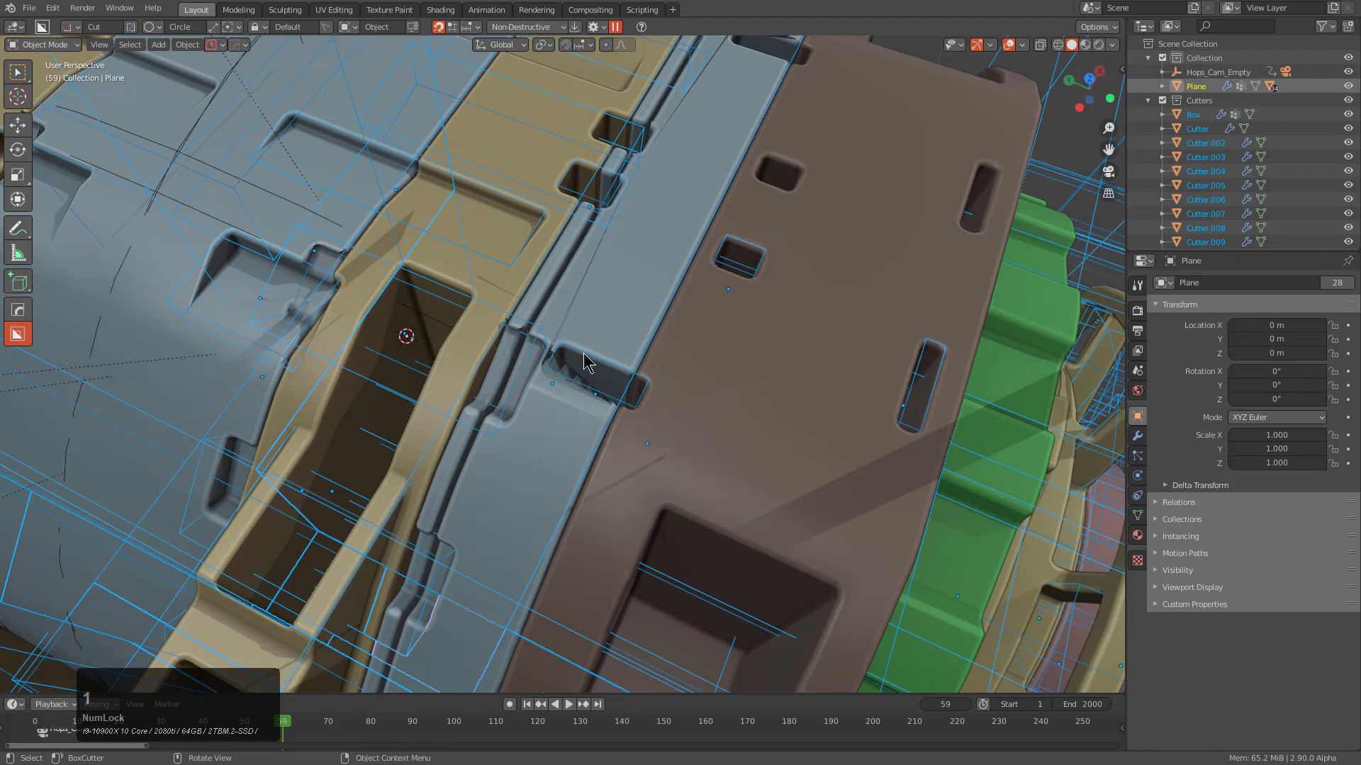
Move the small box cutter at the notch between the blue ring and brown collar along Y to about -0.68 m
{"action": "scroll", "coordinate": [592, 349], "scroll_direction": "up", "scroll_amount": 2}
{"action": "left_click", "coordinate": [594, 409]}
{"action": "key", "text": "g"}
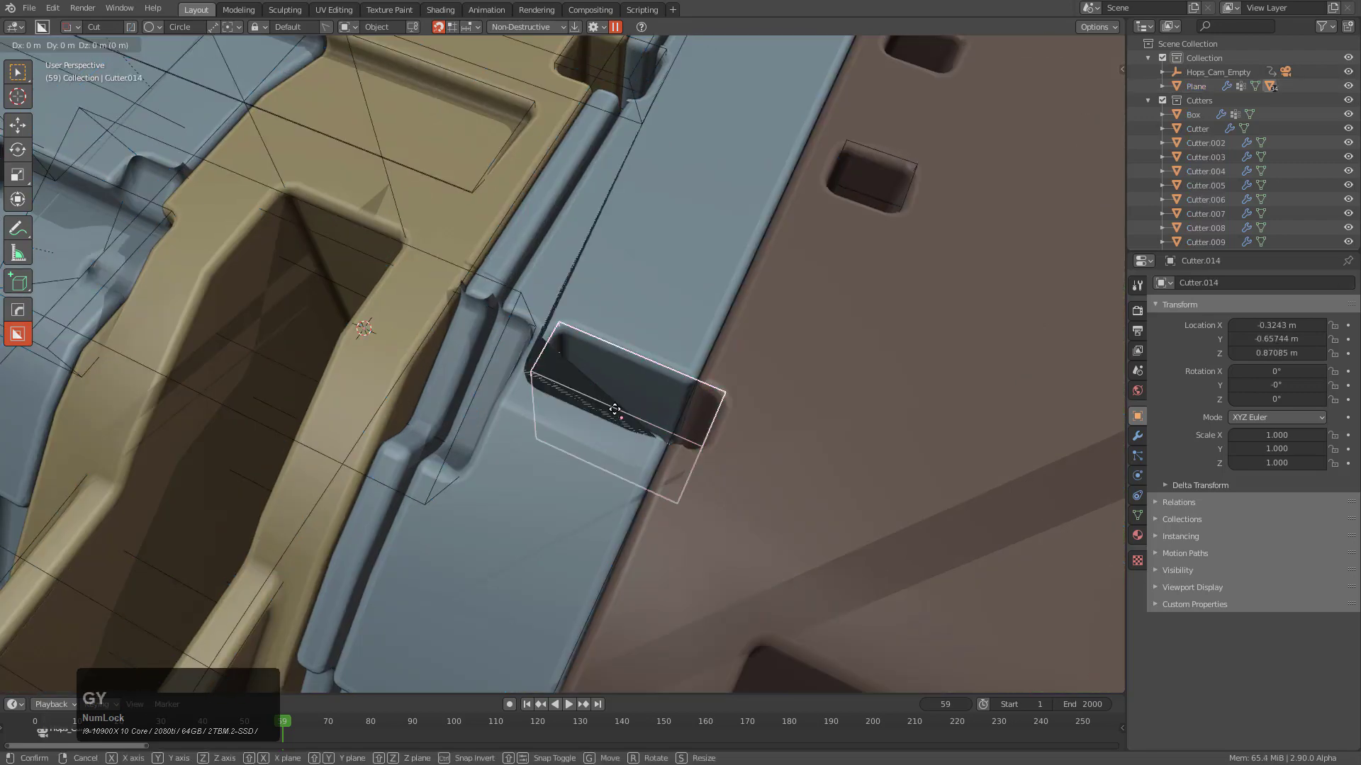
{"action": "left_click", "coordinate": [563, 402]}
{"action": "scroll", "coordinate": [563, 403], "scroll_direction": "down", "scroll_amount": 3}
{"action": "middle_click_drag", "start_coordinate": [563, 403], "coordinate": [552, 440], "text": "shift"}
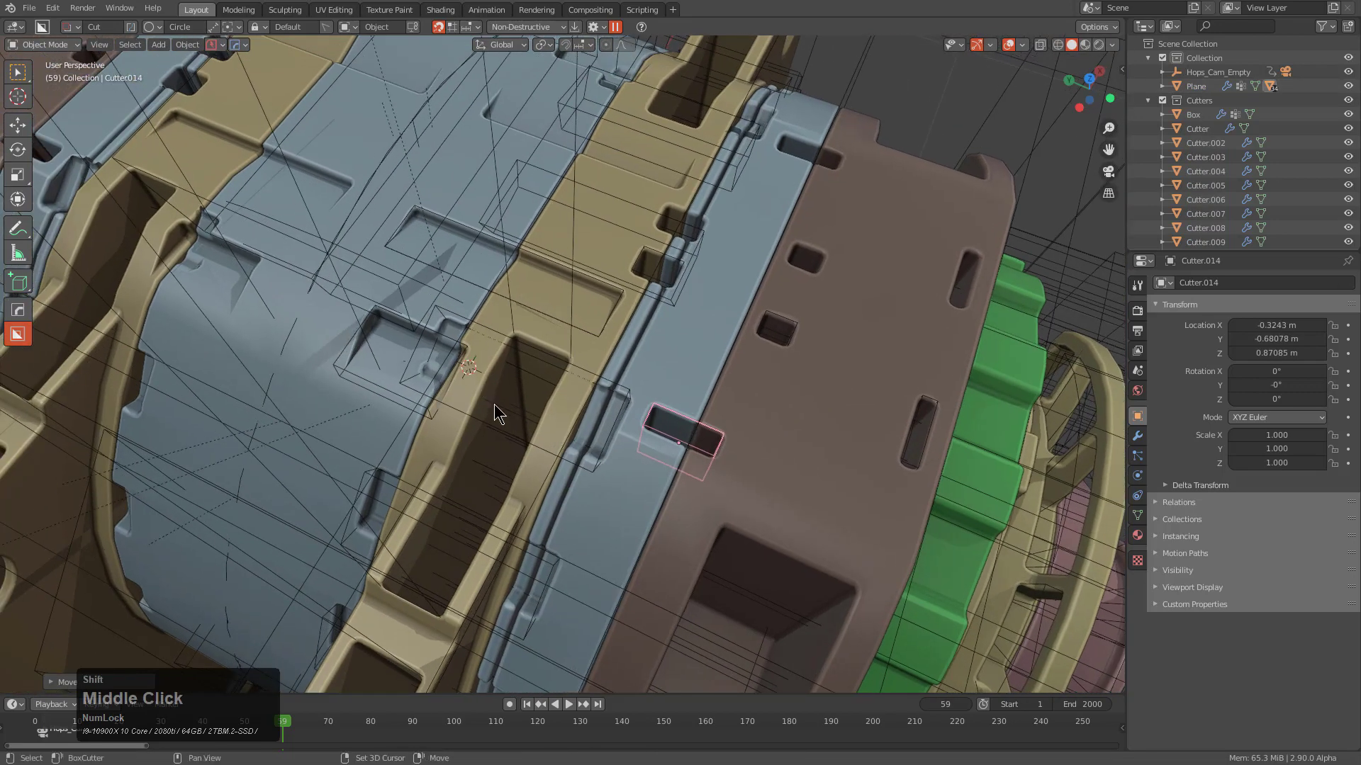
Select the main blue body and set the angle limit of its last bevel to 22°
{"action": "scroll", "coordinate": [453, 349], "scroll_direction": "up", "scroll_amount": 3}
{"action": "left_click", "coordinate": [416, 334]}
{"action": "middle_click_drag", "start_coordinate": [416, 333], "coordinate": [525, 389]}
{"action": "key", "text": "q"}
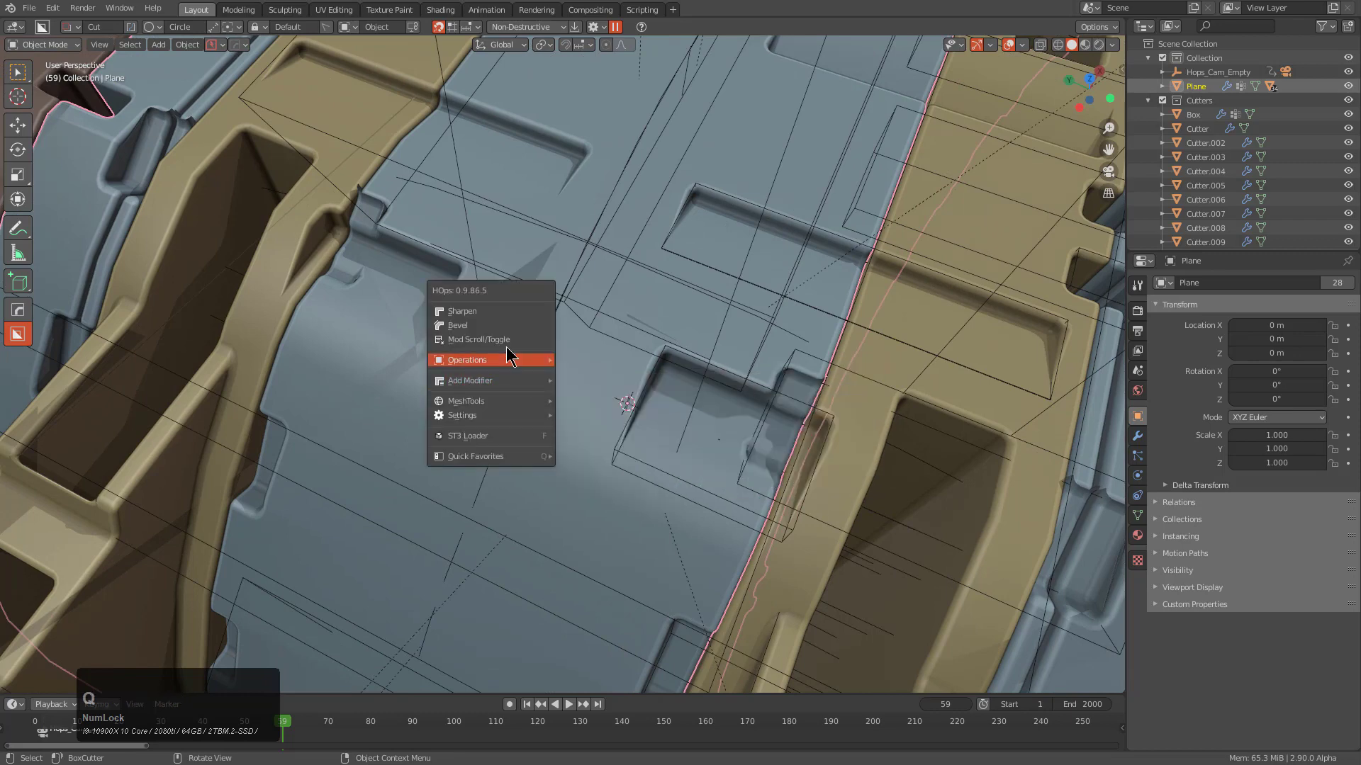
{"action": "left_click", "coordinate": [502, 326]}
{"action": "scroll", "coordinate": [501, 326], "scroll_direction": "down", "scroll_amount": 4, "text": "alt"}
{"action": "scroll", "coordinate": [502, 326], "scroll_direction": "down", "scroll_amount": 3, "text": "alt"}
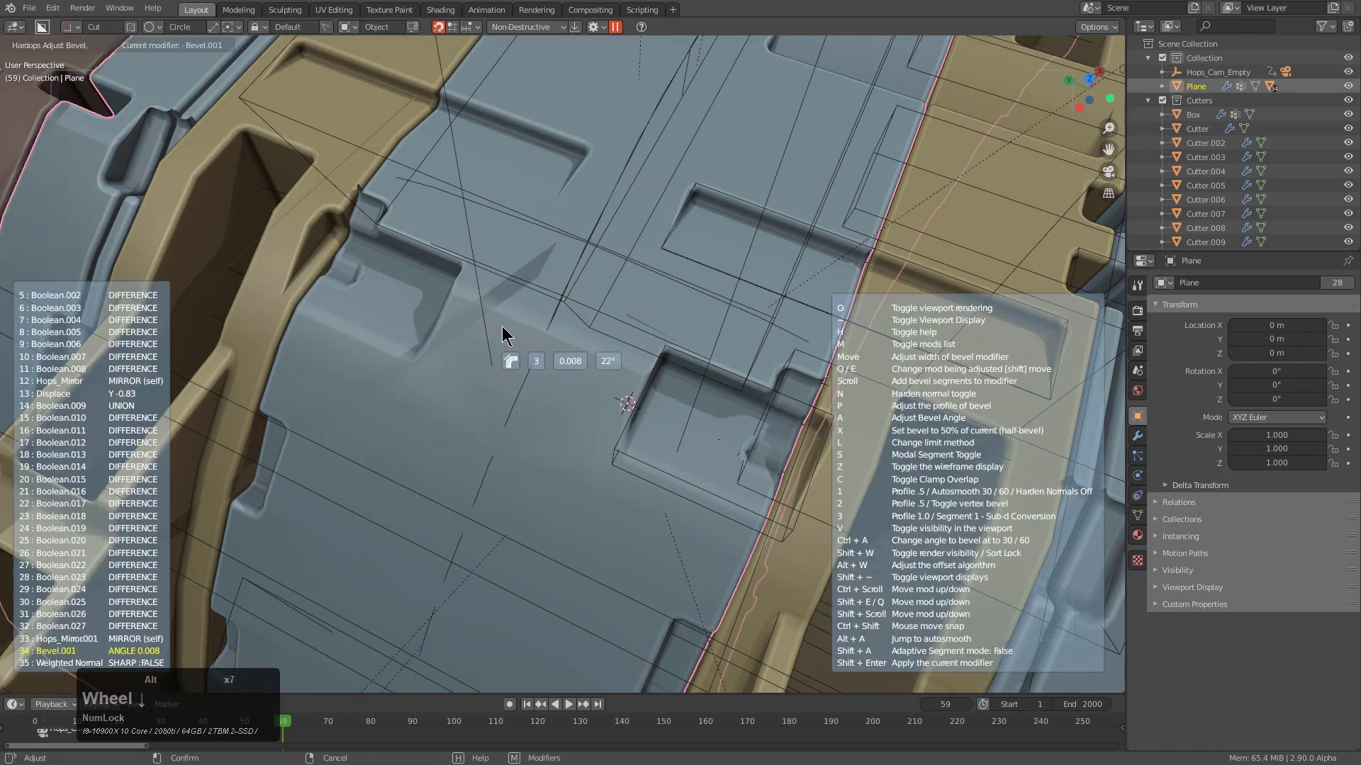
{"action": "left_click", "coordinate": [502, 326]}
Hide the cutters collection and select the main body beside the notch on the blue ring
{"action": "scroll", "coordinate": [650, 452], "scroll_direction": "down", "scroll_amount": 5}
{"action": "middle_click_drag", "start_coordinate": [649, 453], "coordinate": [713, 440]}
{"action": "scroll", "coordinate": [581, 381], "scroll_direction": "up", "scroll_amount": 3}
{"action": "scroll", "coordinate": [601, 393], "scroll_direction": "up", "scroll_amount": 3}
{"action": "left_click", "coordinate": [631, 398]}
{"action": "scroll", "coordinate": [713, 439], "scroll_direction": "up", "scroll_amount": 5}
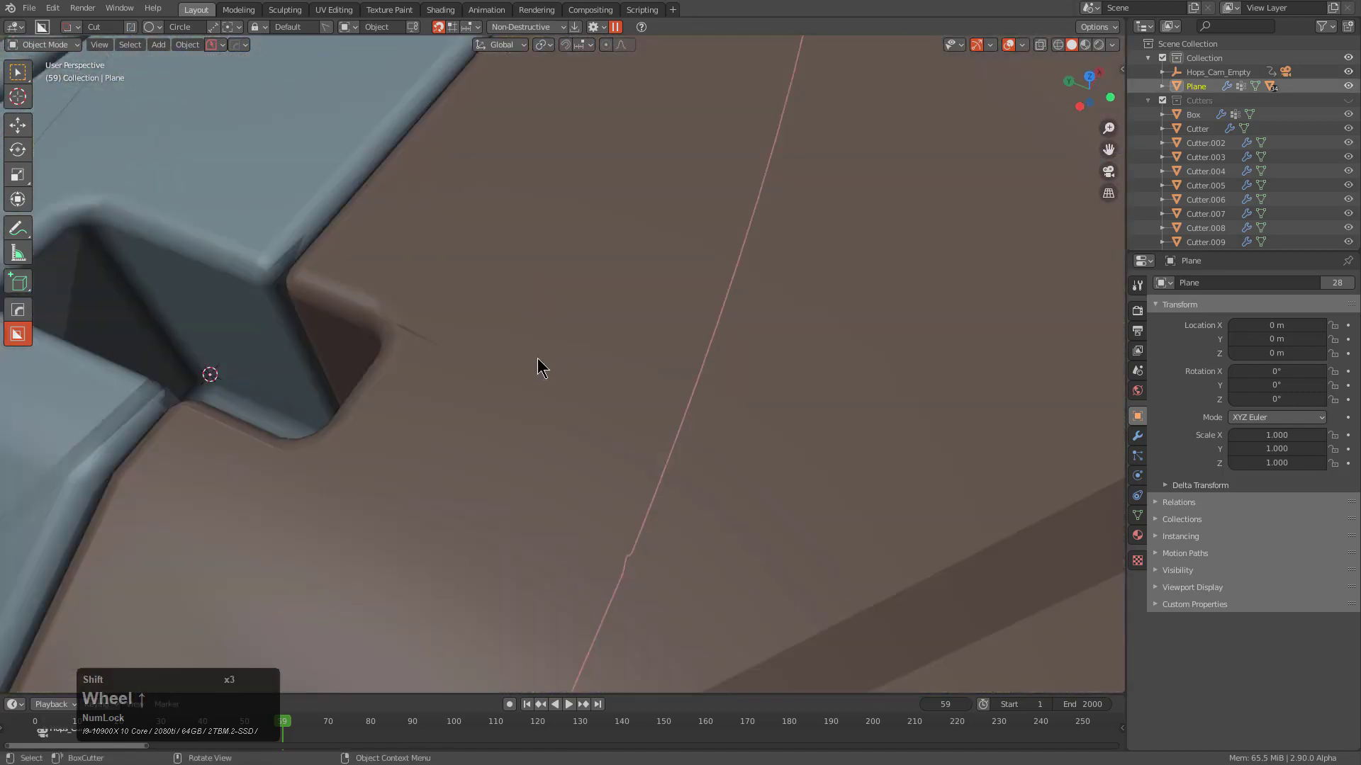
Readjust the width of the main body's last bevel to clean up the spiky corners on the blue ring
{"action": "middle_click_drag", "start_coordinate": [541, 364], "coordinate": [356, 343]}
{"action": "scroll", "coordinate": [620, 359], "scroll_direction": "down", "scroll_amount": 3}
{"action": "key", "text": "q"}
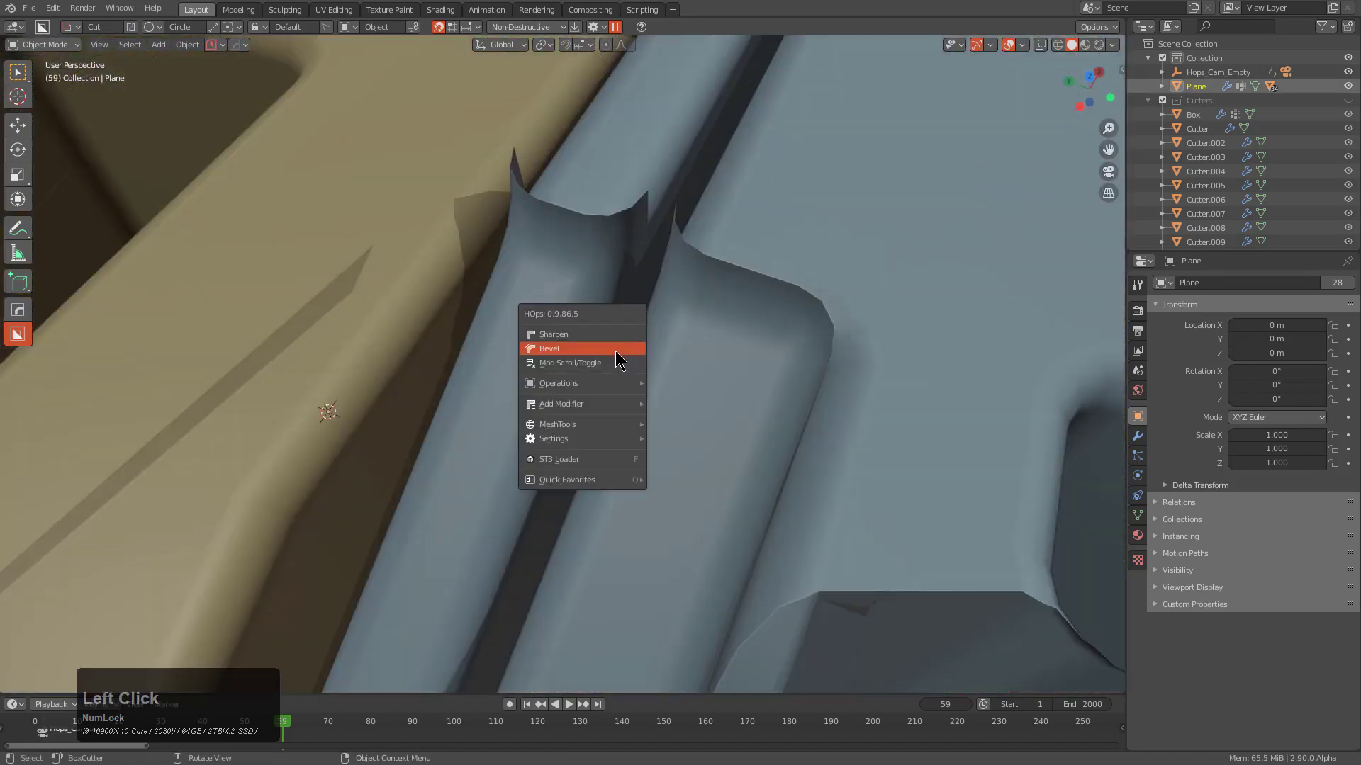
{"action": "left_click", "coordinate": [617, 349]}
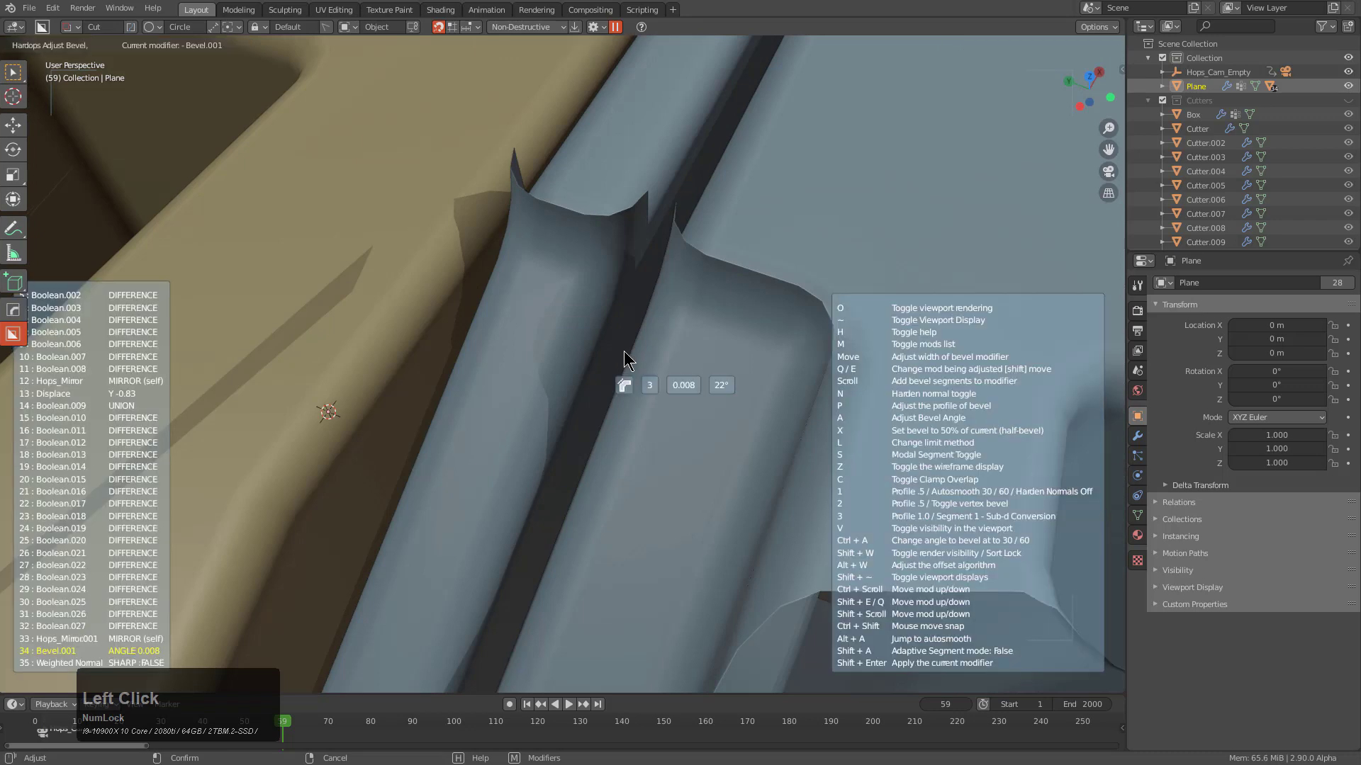
{"action": "left_click", "coordinate": [666, 354]}
{"action": "scroll", "coordinate": [666, 355], "scroll_direction": "down", "scroll_amount": 5}
{"action": "middle_click_drag", "start_coordinate": [619, 398], "coordinate": [605, 382]}
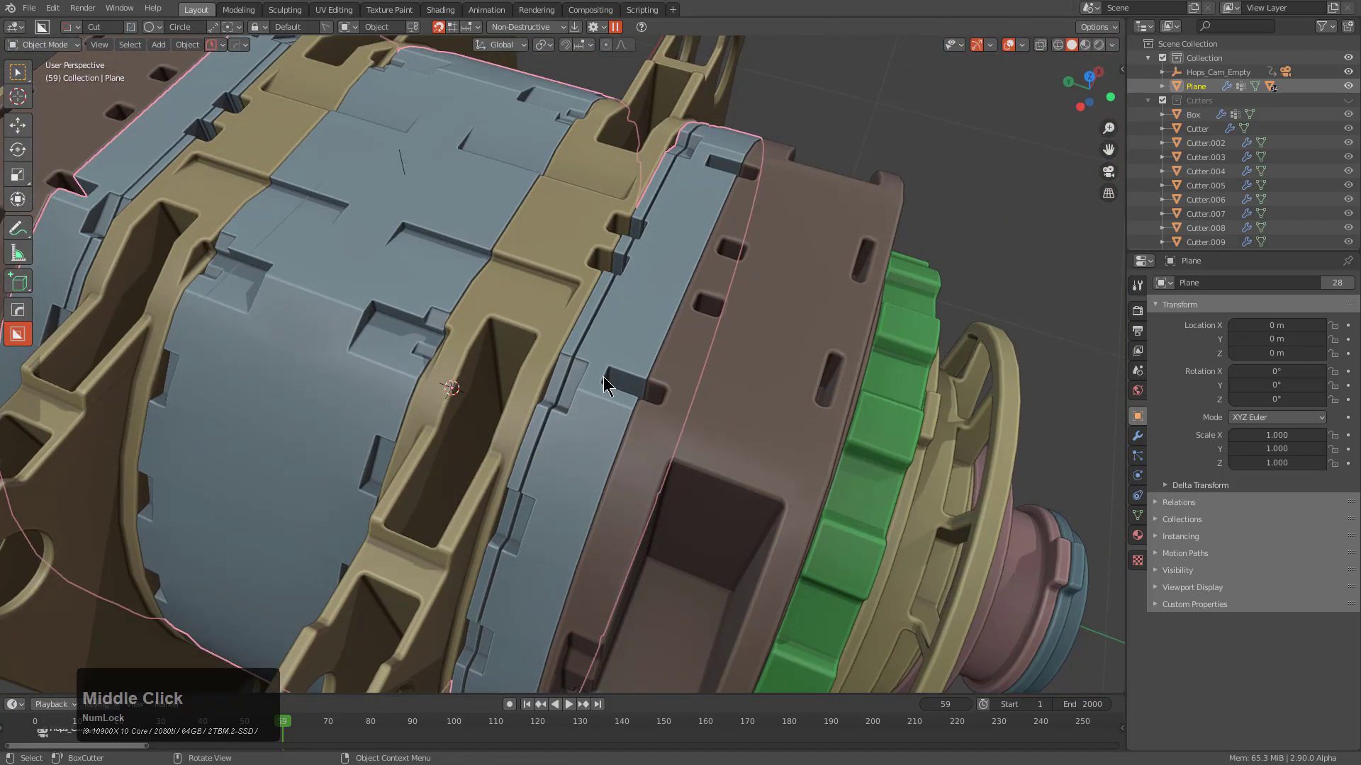
Select the khaki spoked wheel at the front and slightly adjust the width of its last bevel
{"action": "middle_click_drag", "start_coordinate": [516, 361], "coordinate": [536, 300]}
{"action": "scroll", "coordinate": [560, 346], "scroll_direction": "down", "scroll_amount": 3}
{"action": "scroll", "coordinate": [567, 340], "scroll_direction": "up", "scroll_amount": 2}
{"action": "middle_click_drag", "start_coordinate": [631, 411], "coordinate": [549, 312], "text": "shift"}
{"action": "middle_click_drag", "start_coordinate": [507, 369], "coordinate": [496, 319]}
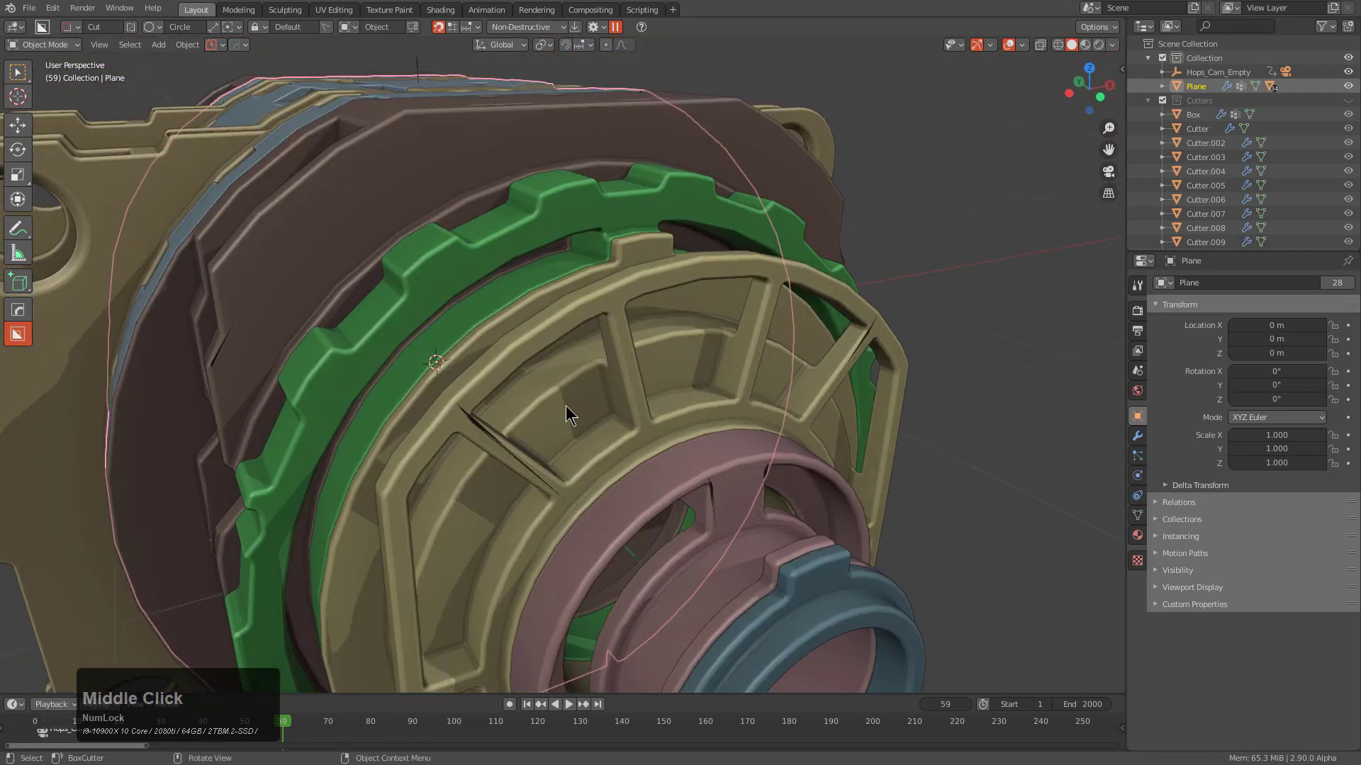
{"action": "middle_click_drag", "start_coordinate": [557, 401], "coordinate": [532, 322], "text": "shift"}
{"action": "scroll", "coordinate": [532, 333], "scroll_direction": "up", "scroll_amount": 2}
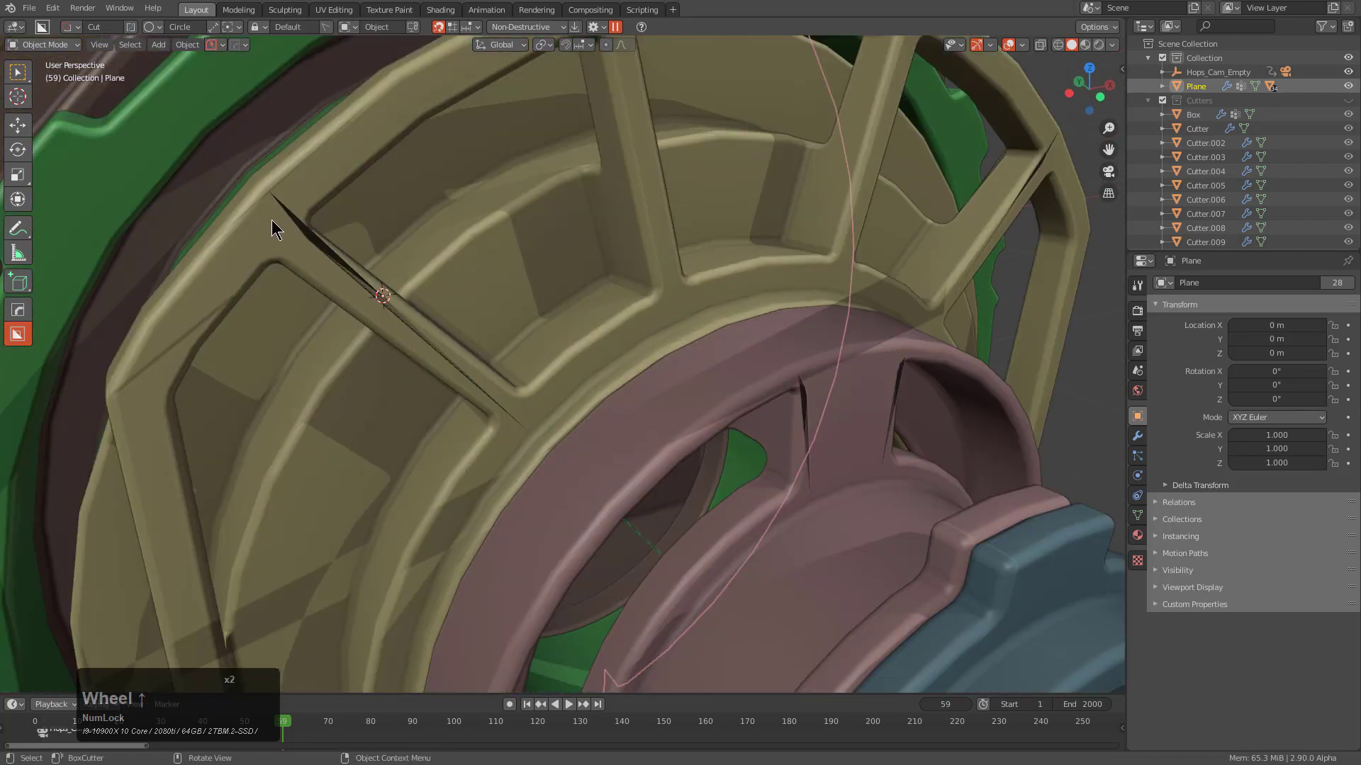
{"action": "left_click", "coordinate": [413, 219]}
{"action": "key", "text": "q"}
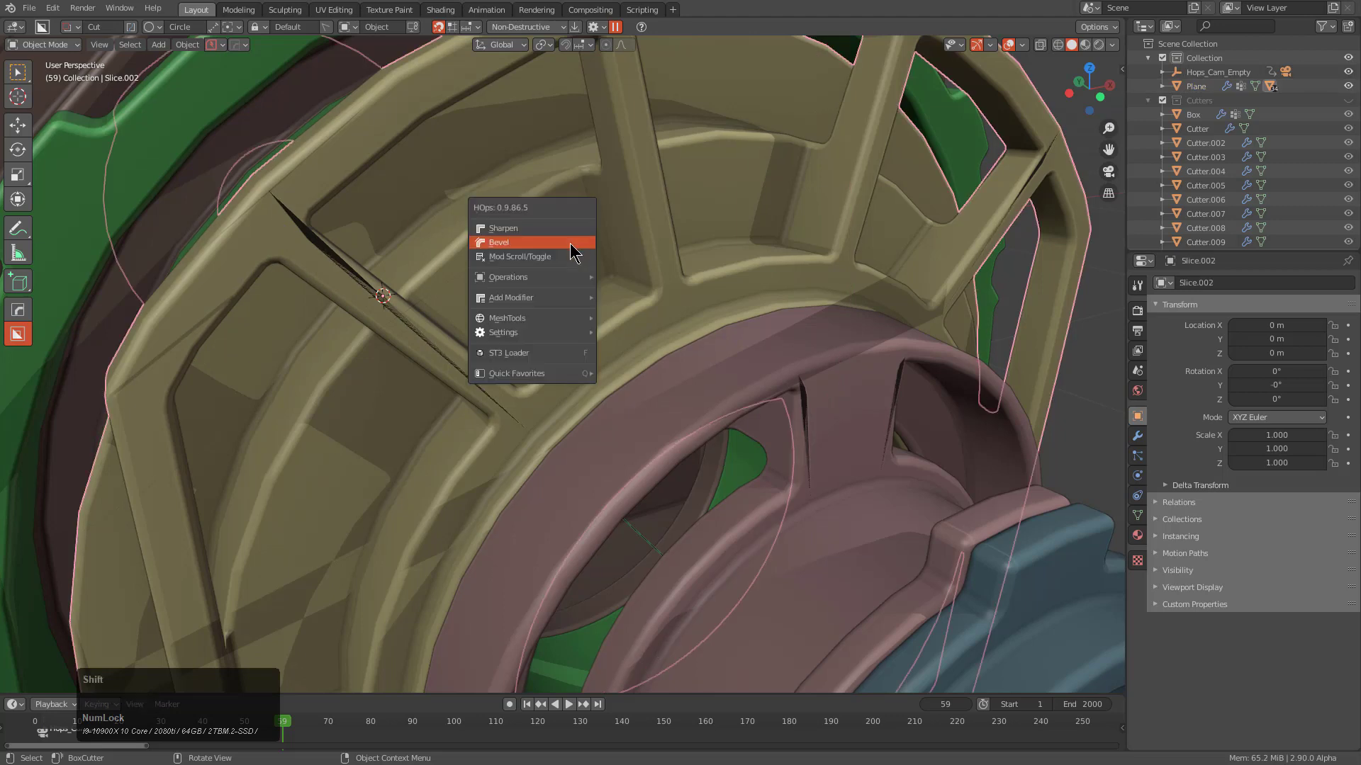
{"action": "left_click", "coordinate": [573, 248]}
{"action": "left_click", "coordinate": [582, 248]}
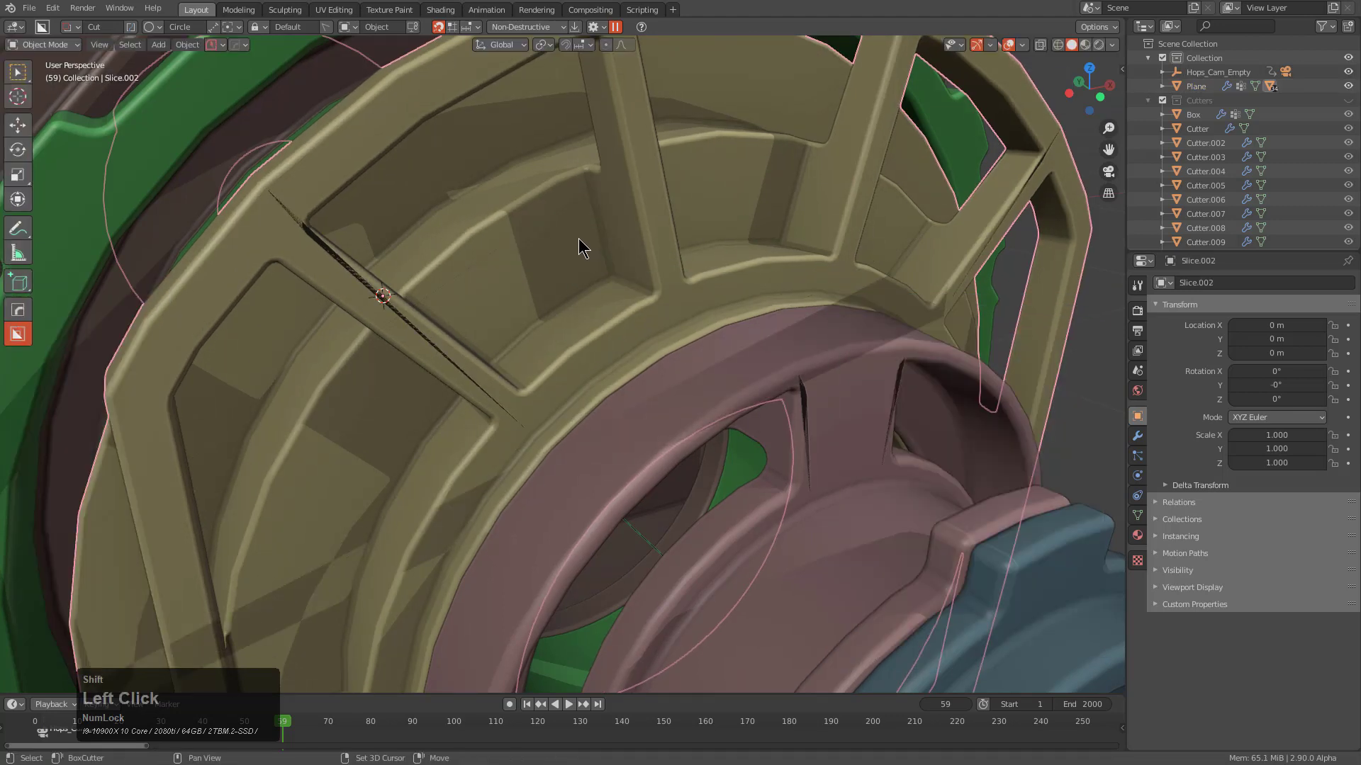
Turn on the wireframe overlay in the viewport and add a Decimate modifier to the khaki spoked wheel
{"action": "key", "text": "alt+v"}
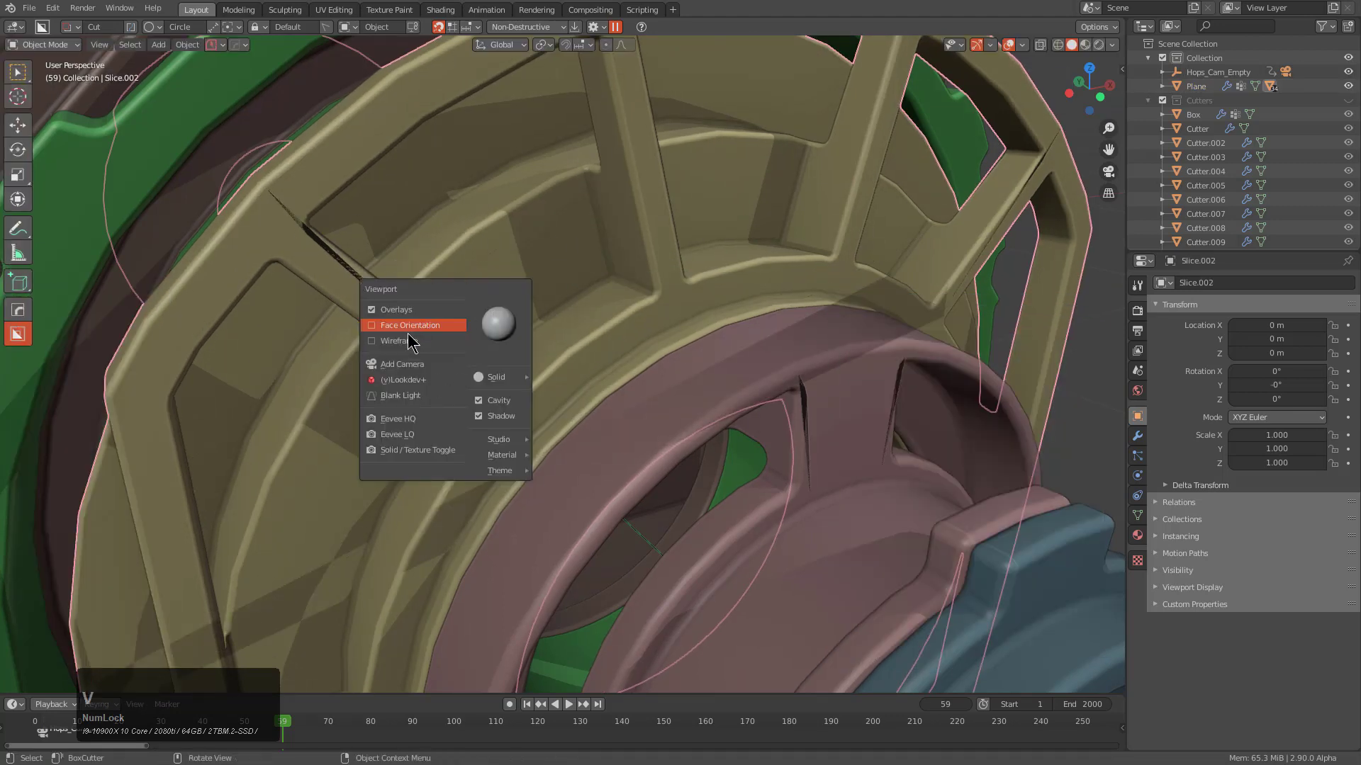
{"action": "left_click", "coordinate": [409, 339]}
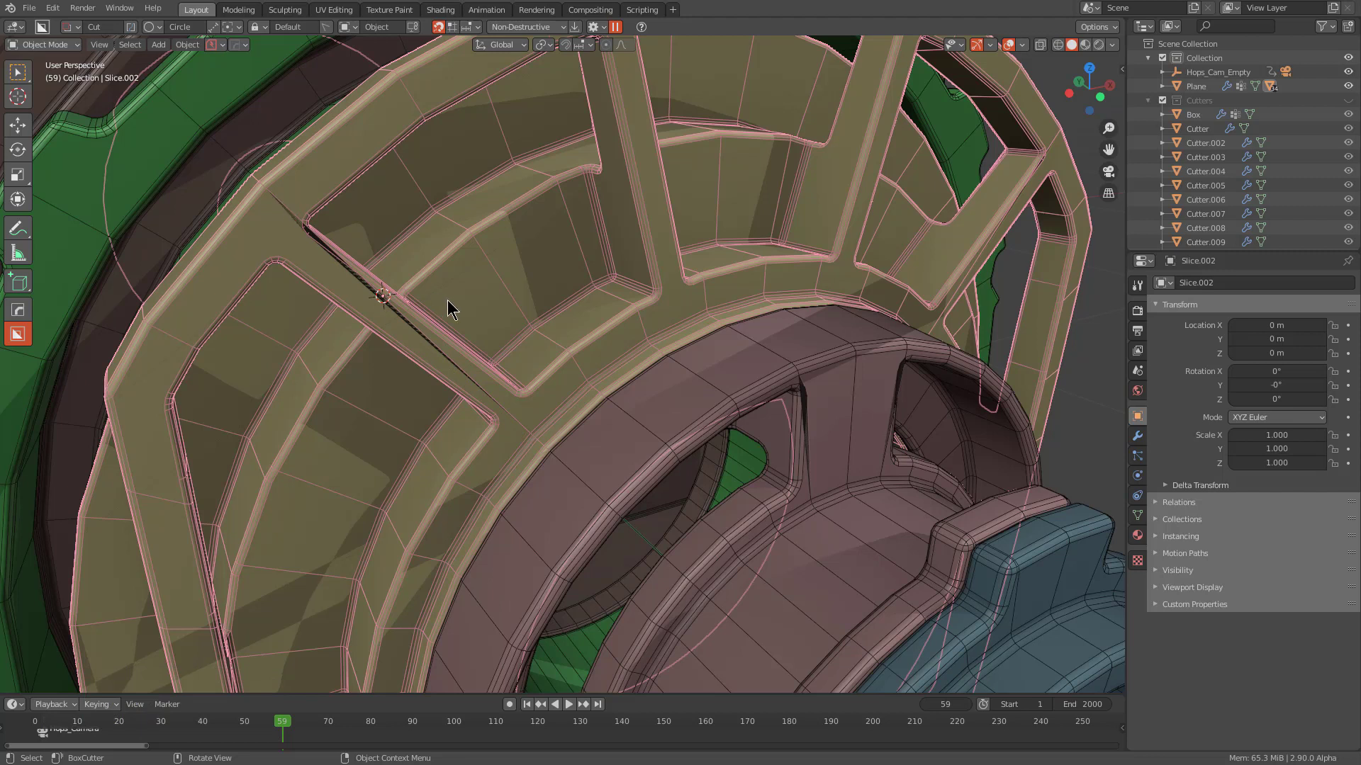
{"action": "key", "text": "q"}
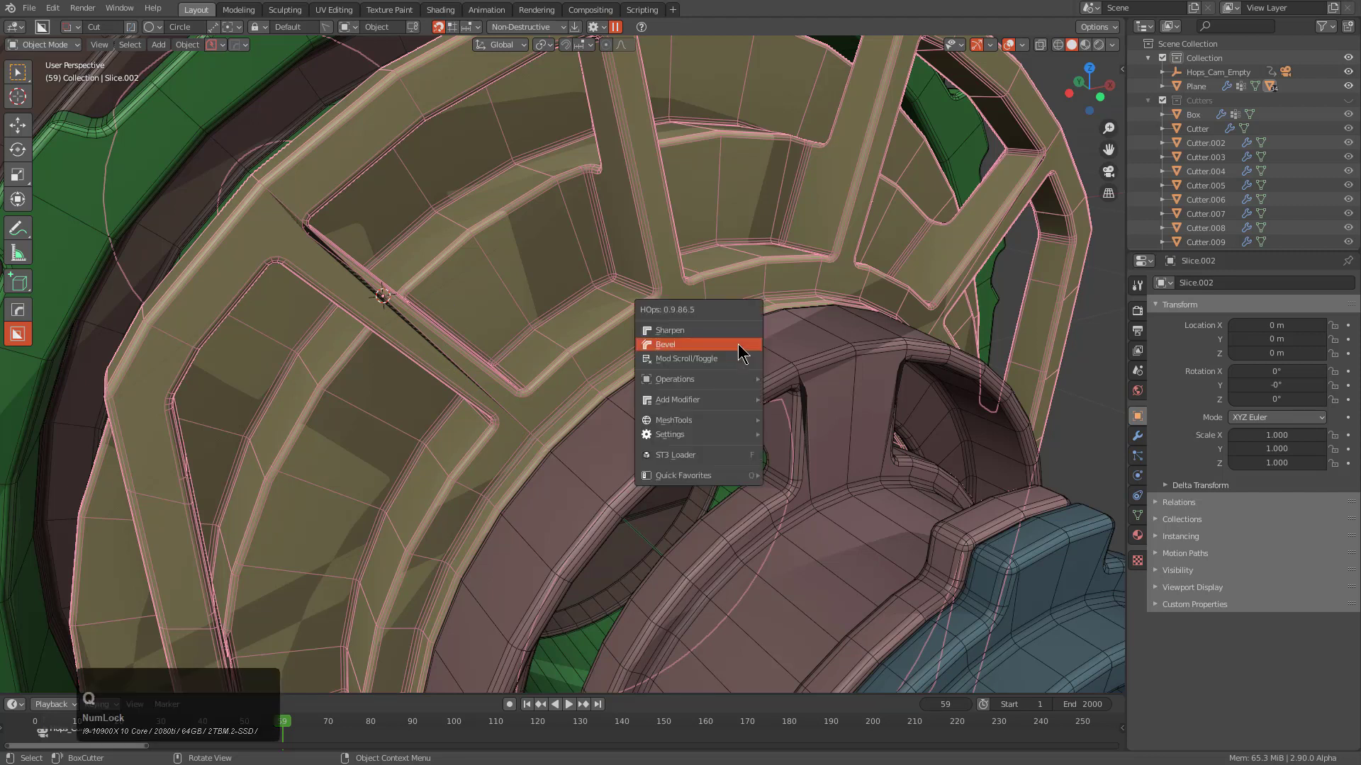
{"action": "mouse_move", "coordinate": [695, 401]}
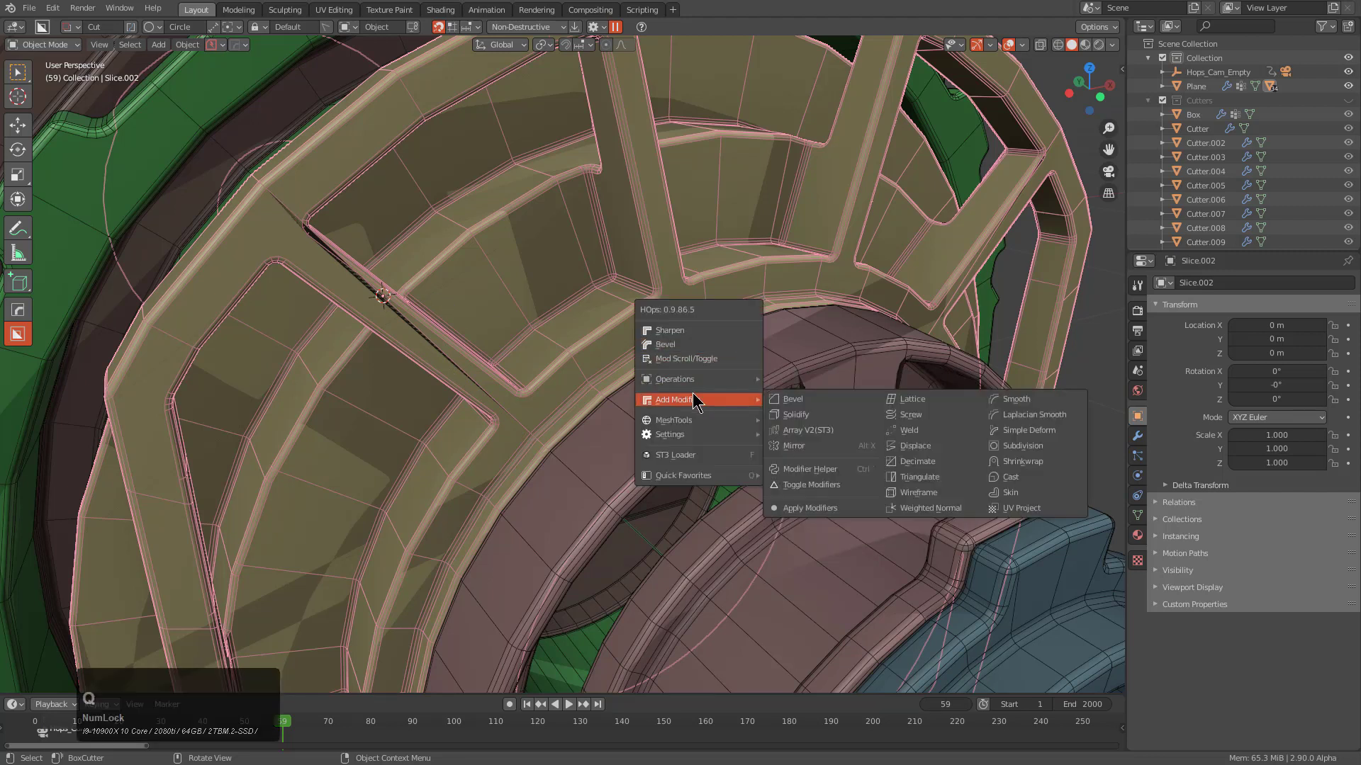
{"action": "left_click", "coordinate": [920, 467]}
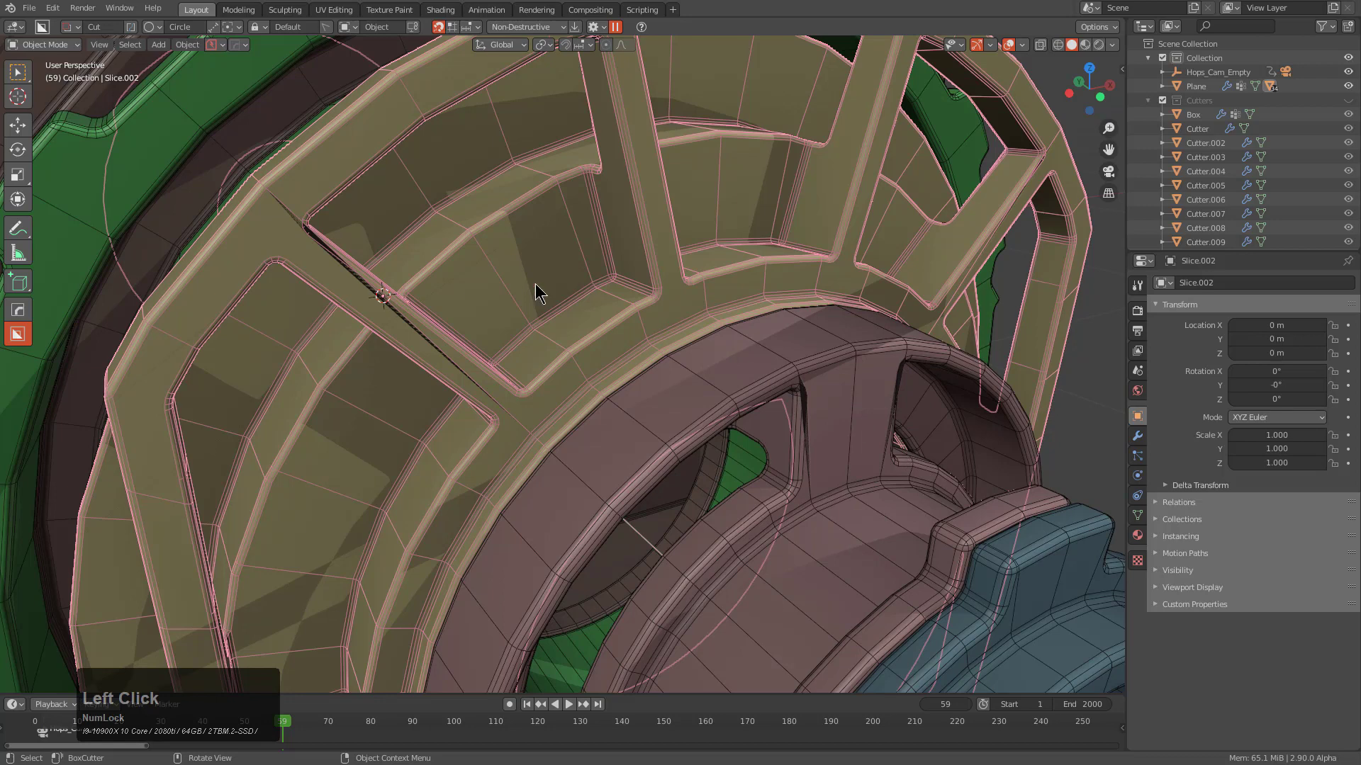
Show the wheel's modifier stack and collapse the expanded modifiers, from the first Bevel down to decimate
{"action": "left_click", "coordinate": [1137, 438]}
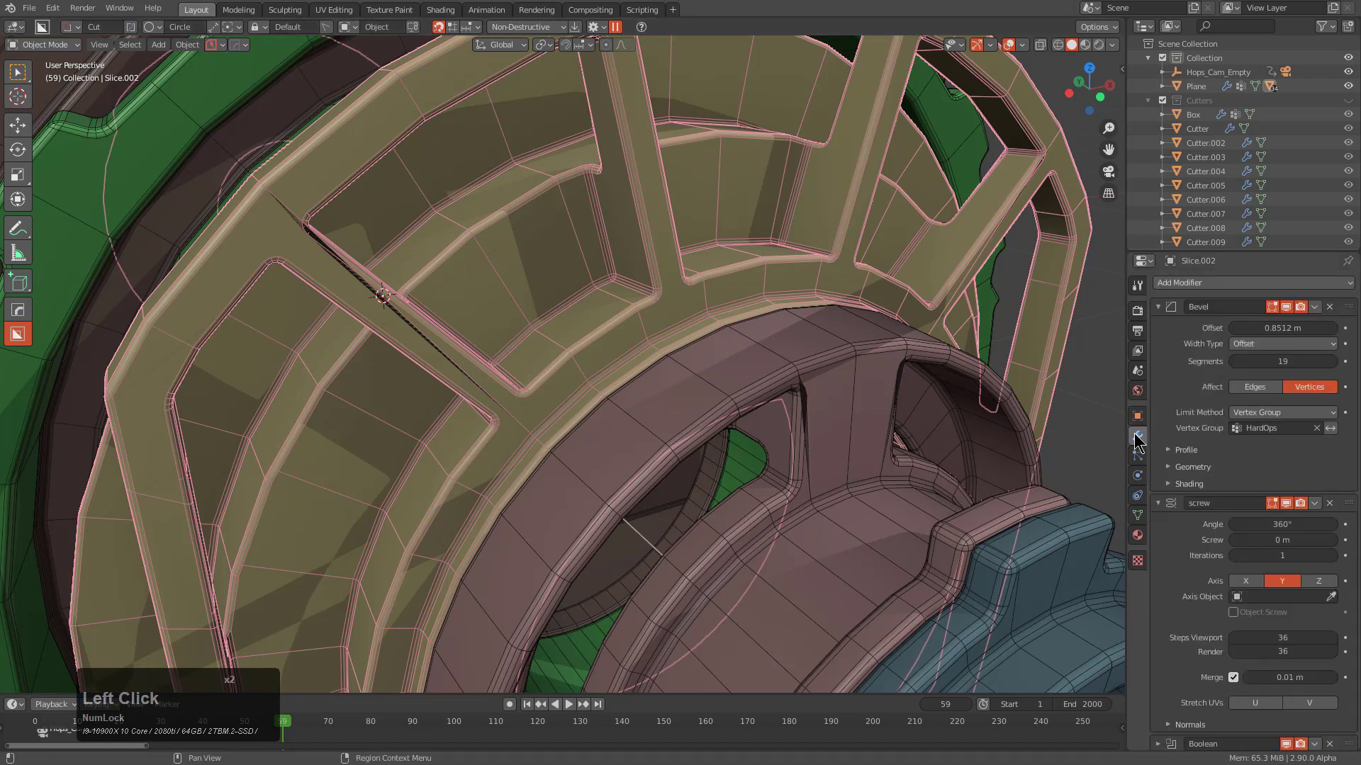
{"action": "left_click", "coordinate": [1181, 312]}
{"action": "left_click", "coordinate": [1164, 327]}
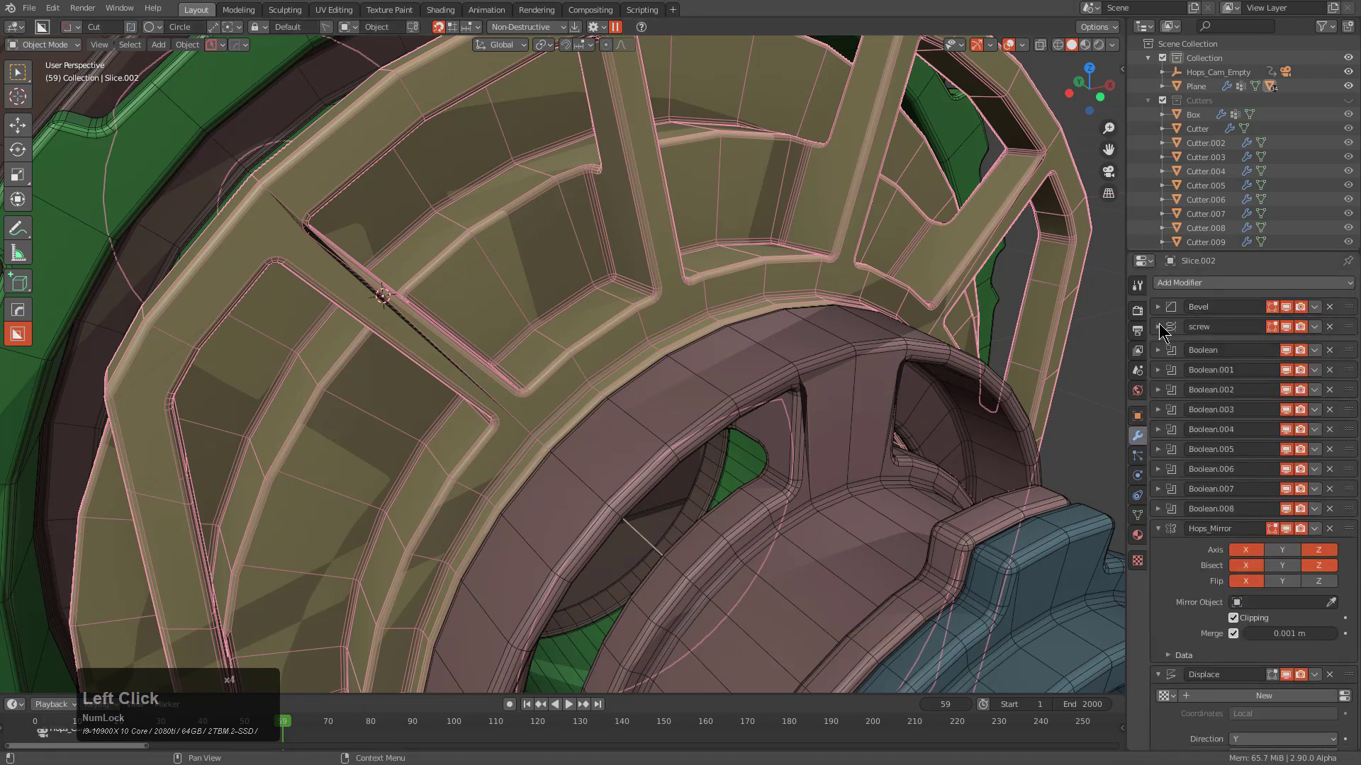
{"action": "left_click", "coordinate": [1159, 530]}
{"action": "left_click", "coordinate": [1158, 546]}
{"action": "scroll", "coordinate": [1216, 663], "scroll_direction": "down", "scroll_amount": 3}
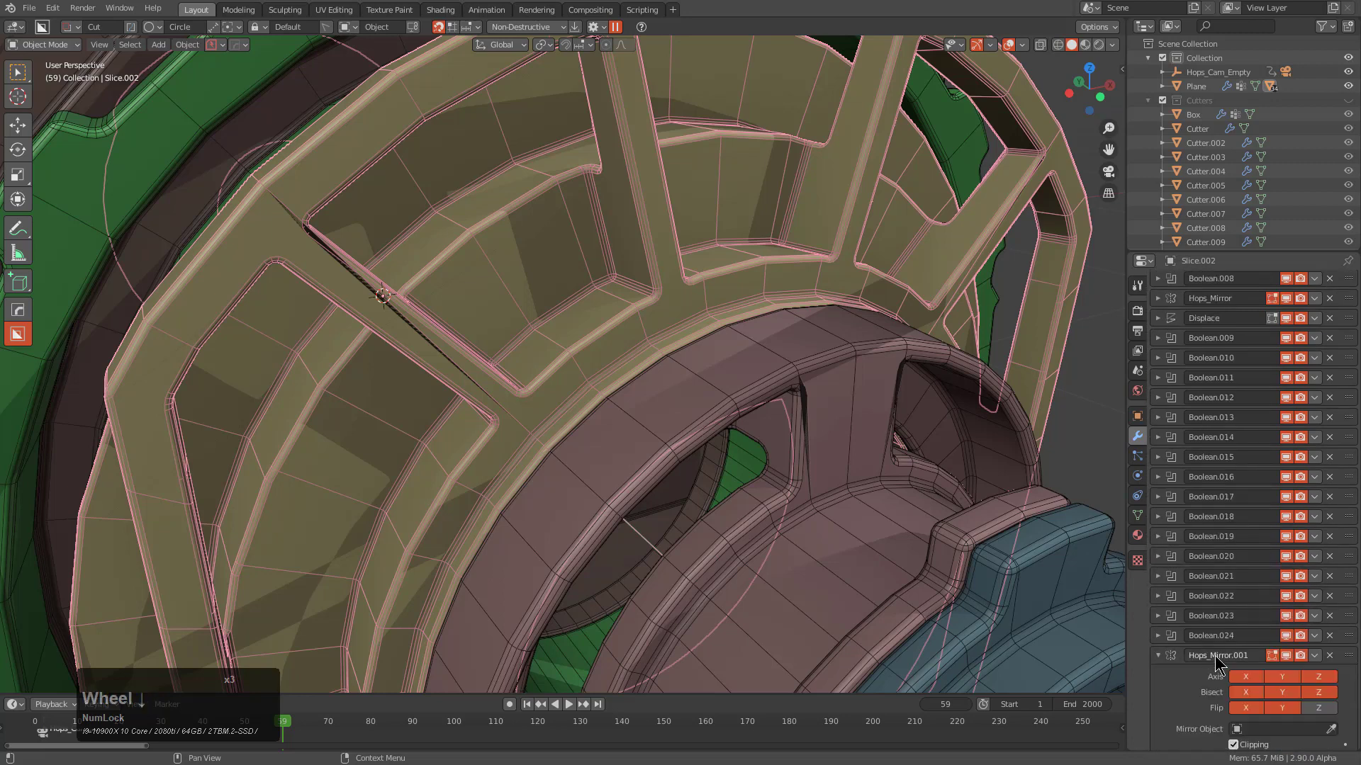
{"action": "scroll", "coordinate": [1263, 669], "scroll_direction": "down", "scroll_amount": 3}
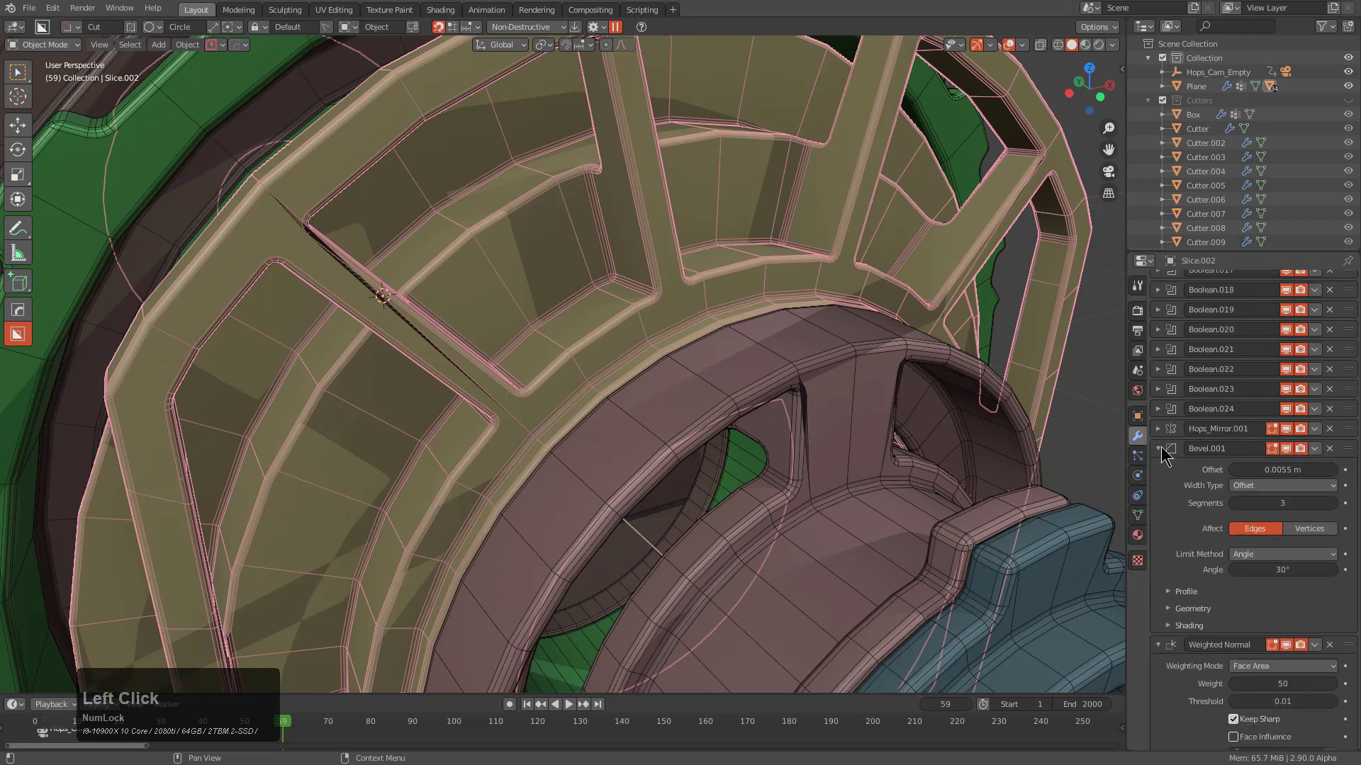
{"action": "left_click", "coordinate": [1168, 494]}
{"action": "left_click", "coordinate": [1157, 514]}
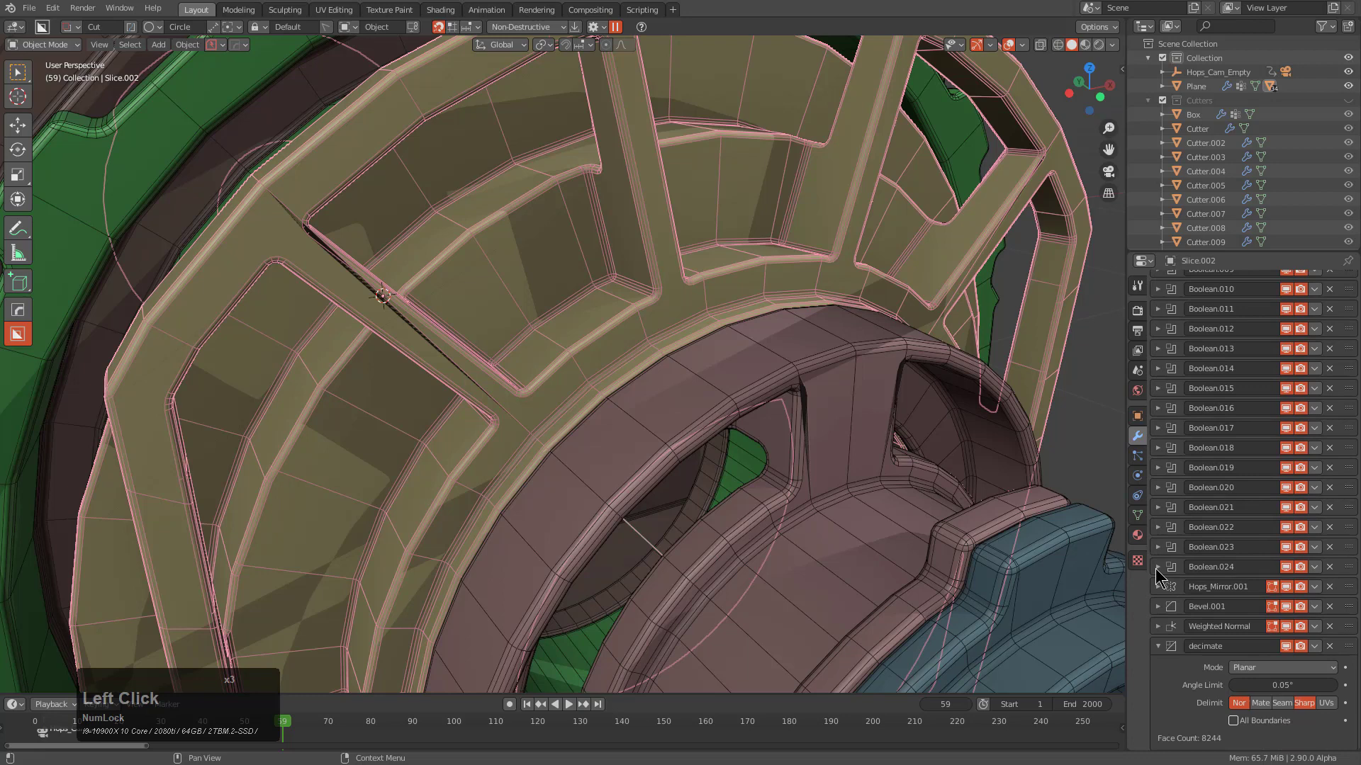
{"action": "left_click", "coordinate": [1159, 645]}
{"action": "scroll", "coordinate": [1253, 668], "scroll_direction": "down", "scroll_amount": 3}
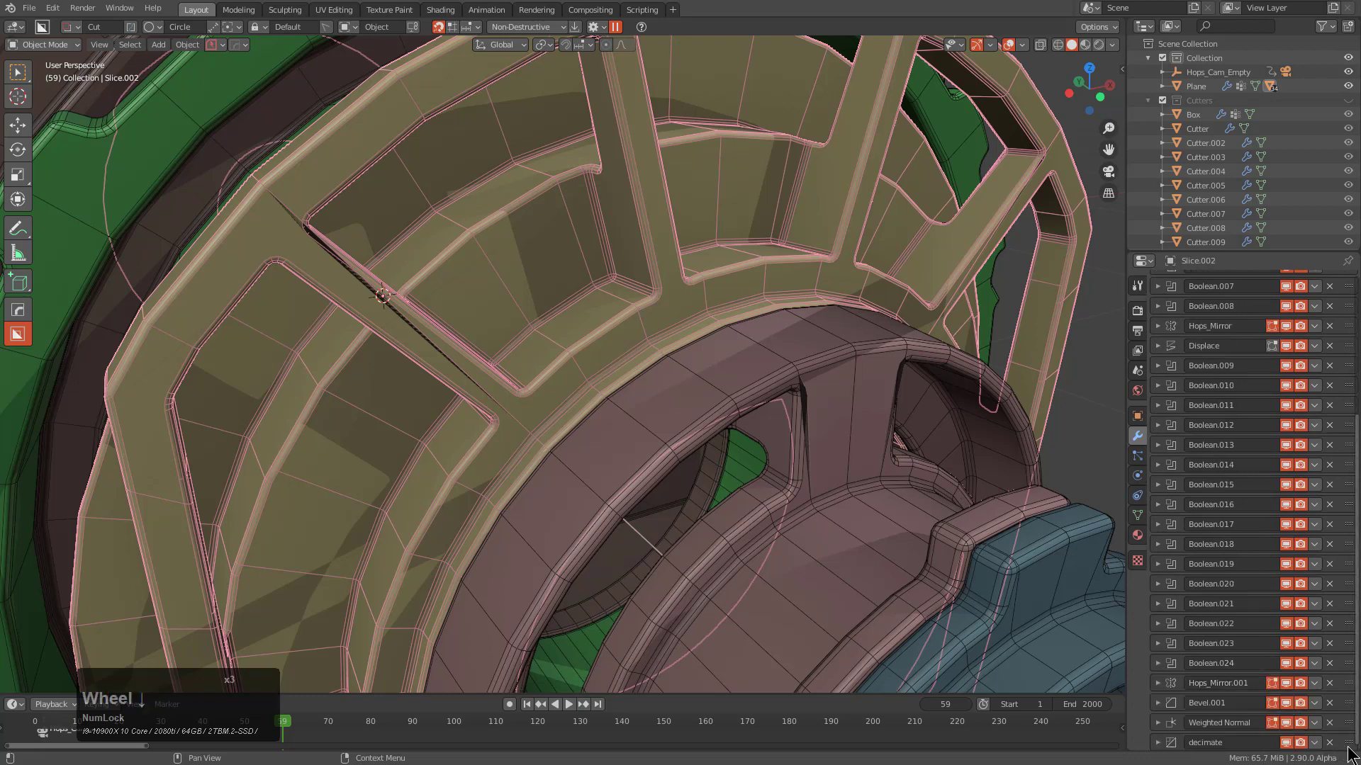
Move the wheel's decimate modifier up the stack so it sits directly after screw and before the first Boolean
{"action": "left_click_drag", "start_coordinate": [1348, 744], "coordinate": [1327, 383]}
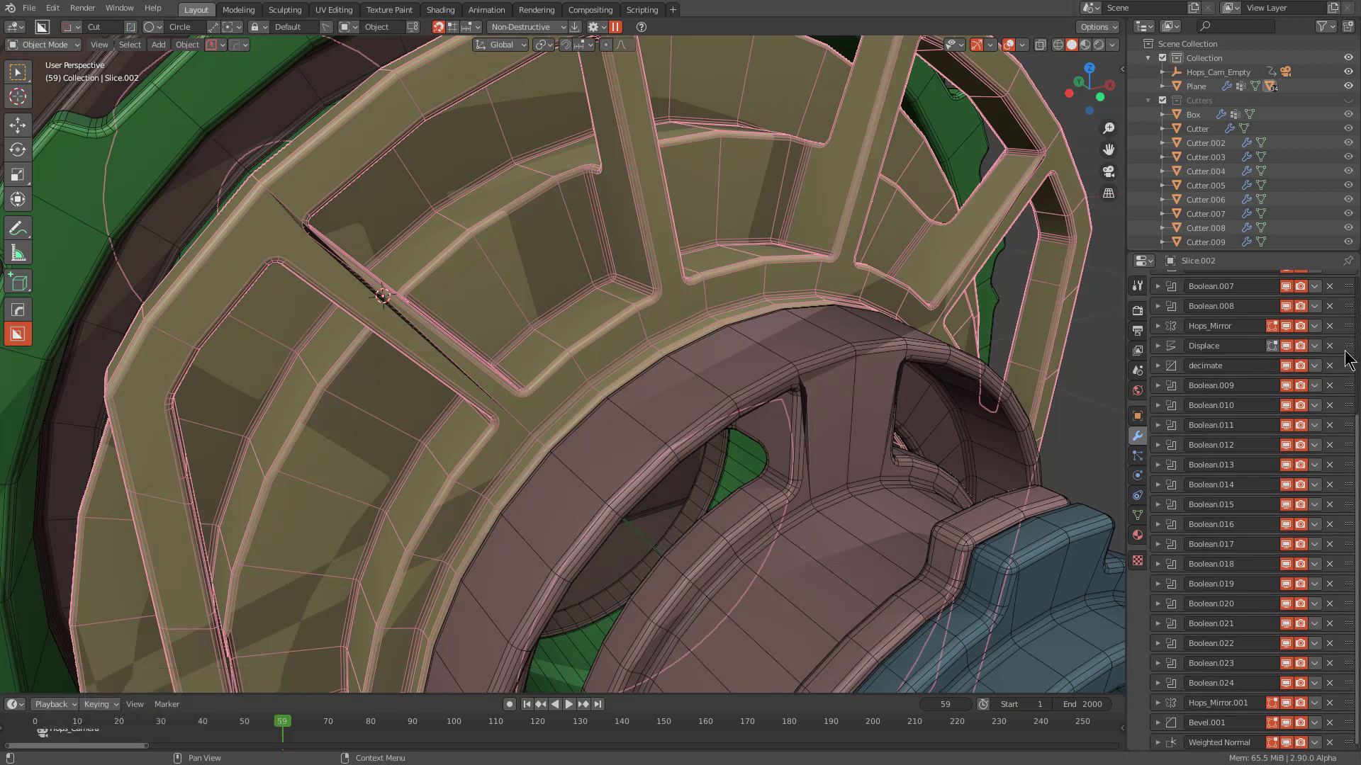
{"action": "left_click_drag", "start_coordinate": [1348, 367], "coordinate": [1353, 344]}
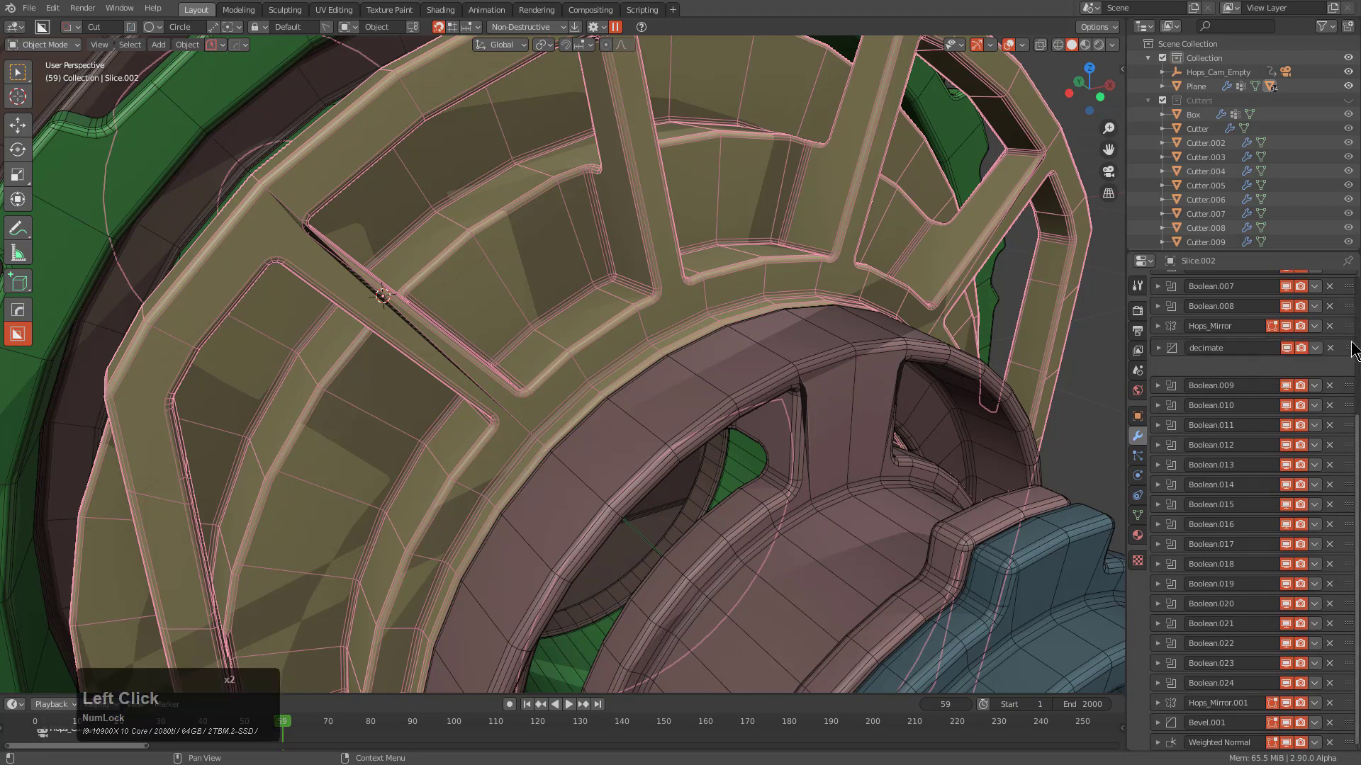
{"action": "left_click_drag", "start_coordinate": [1347, 286], "coordinate": [1348, 291]}
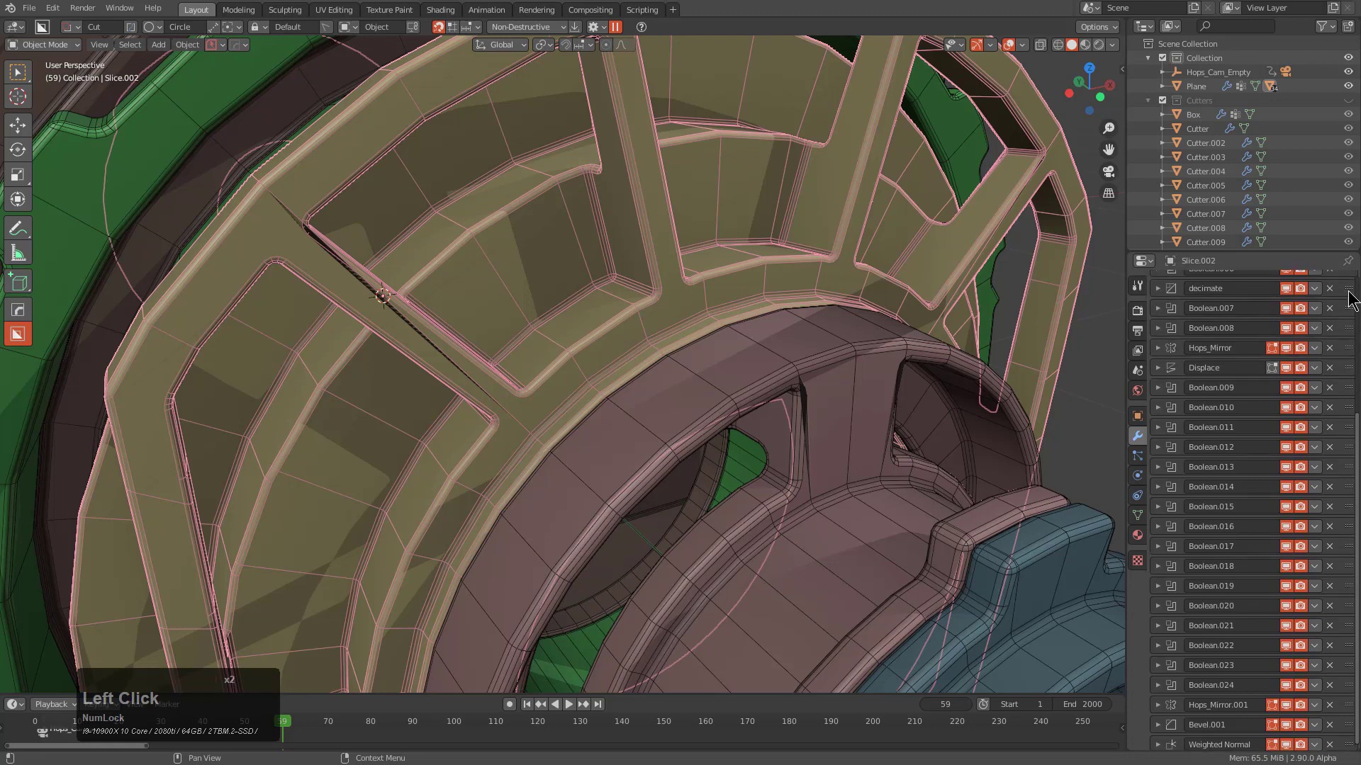
{"action": "scroll", "coordinate": [1343, 319], "scroll_direction": "up", "scroll_amount": 7}
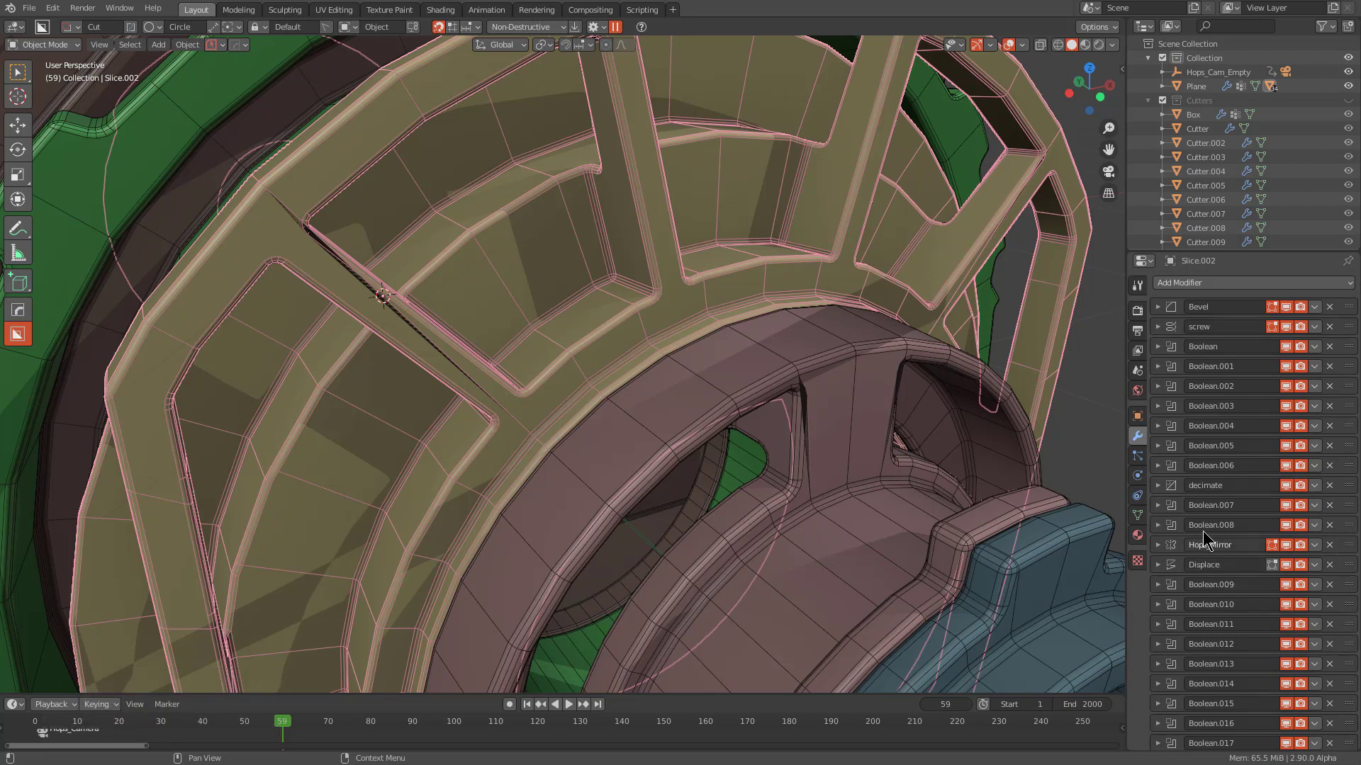
{"action": "left_click_drag", "start_coordinate": [1349, 489], "coordinate": [1334, 376]}
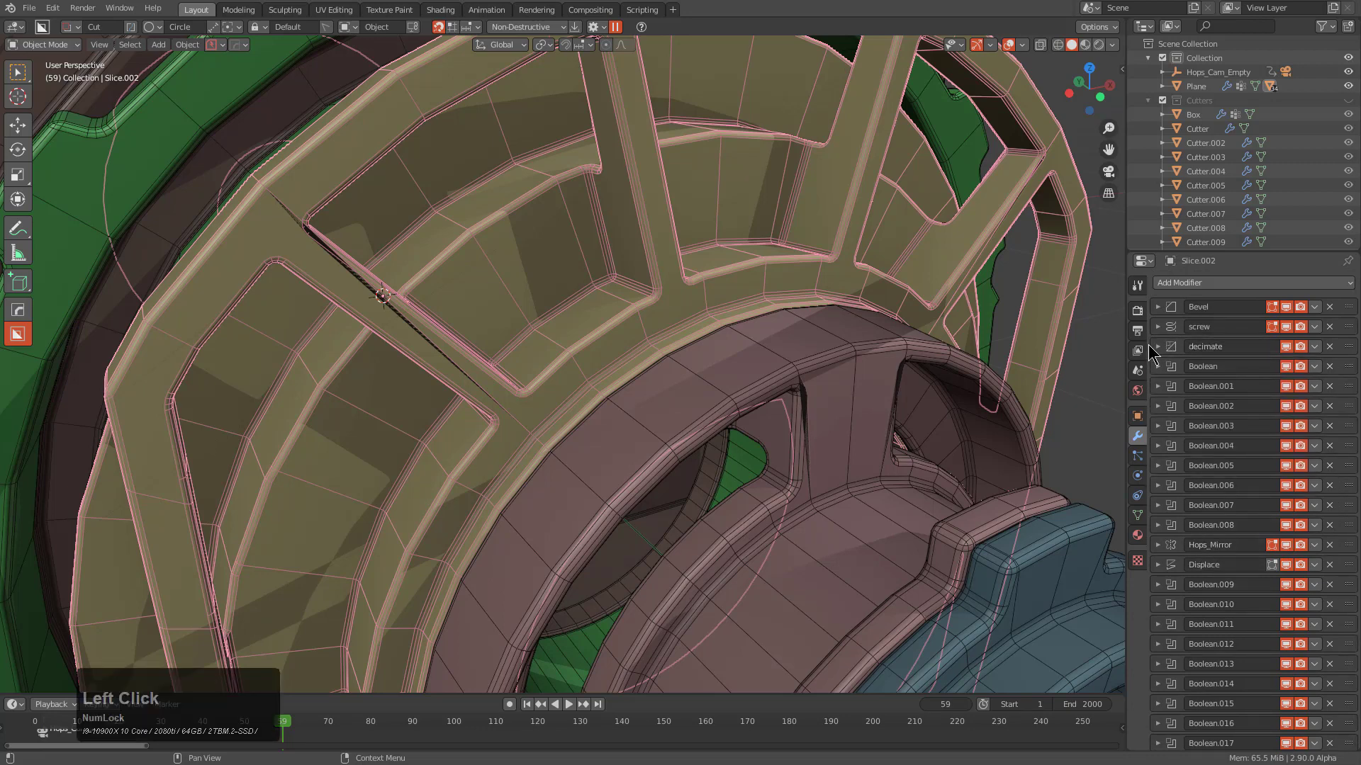
Set the angle limit of the wheel's planar decimate modifier to 0.51° and deselect the wheel
{"action": "left_click", "coordinate": [1155, 347]}
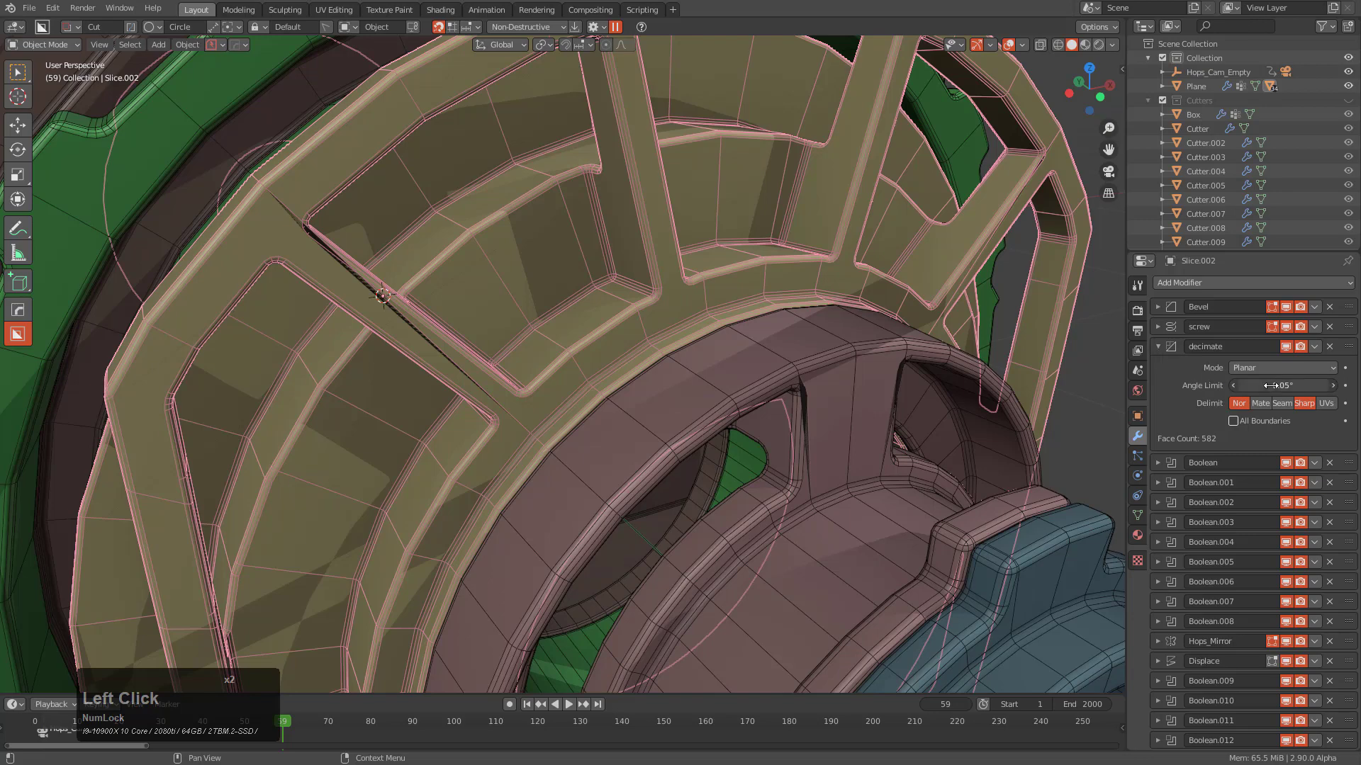
{"action": "scroll", "coordinate": [581, 375], "scroll_direction": "down", "scroll_amount": 3}
{"action": "key", "text": "Tab"}
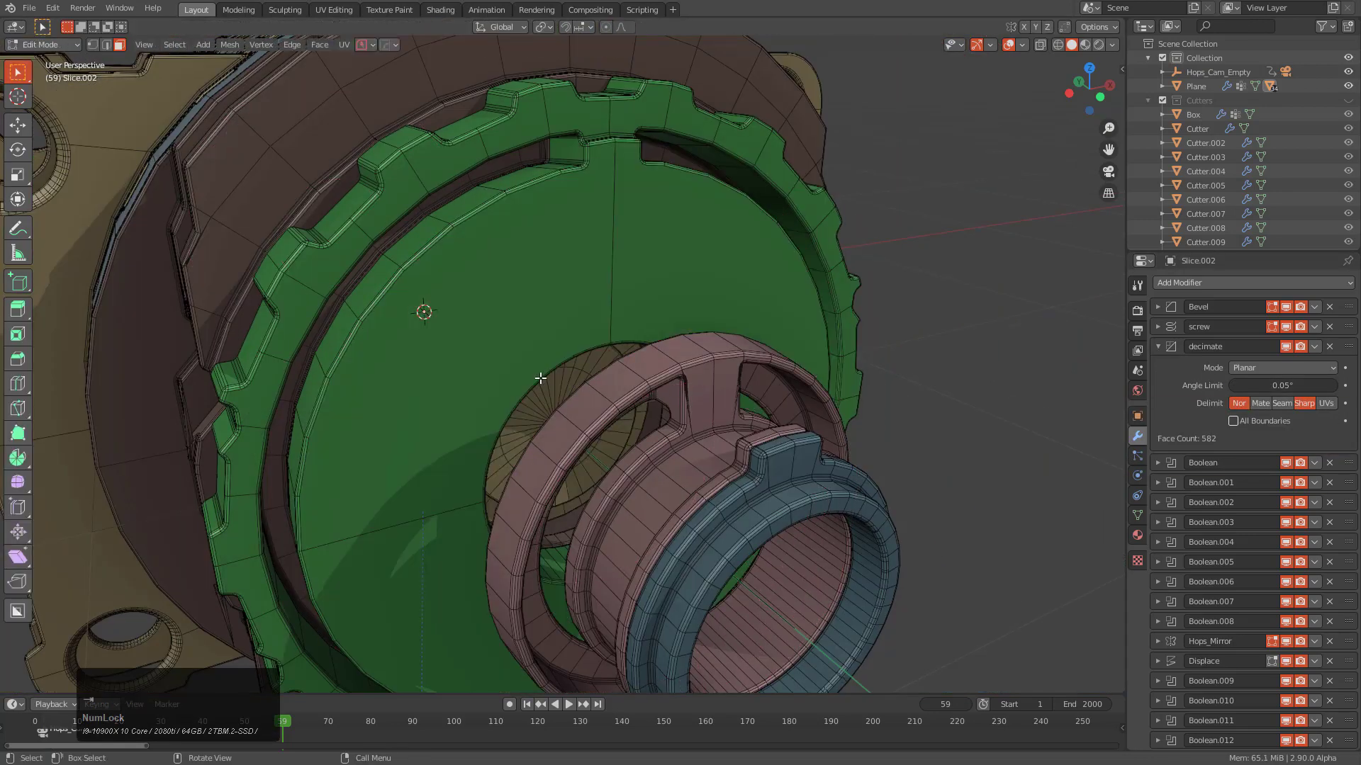
{"action": "middle_click_drag", "start_coordinate": [541, 377], "coordinate": [584, 408]}
{"action": "key", "text": "Tab"}
{"action": "scroll", "coordinate": [558, 393], "scroll_direction": "down", "scroll_amount": 1}
{"action": "scroll", "coordinate": [584, 408], "scroll_direction": "up", "scroll_amount": 2}
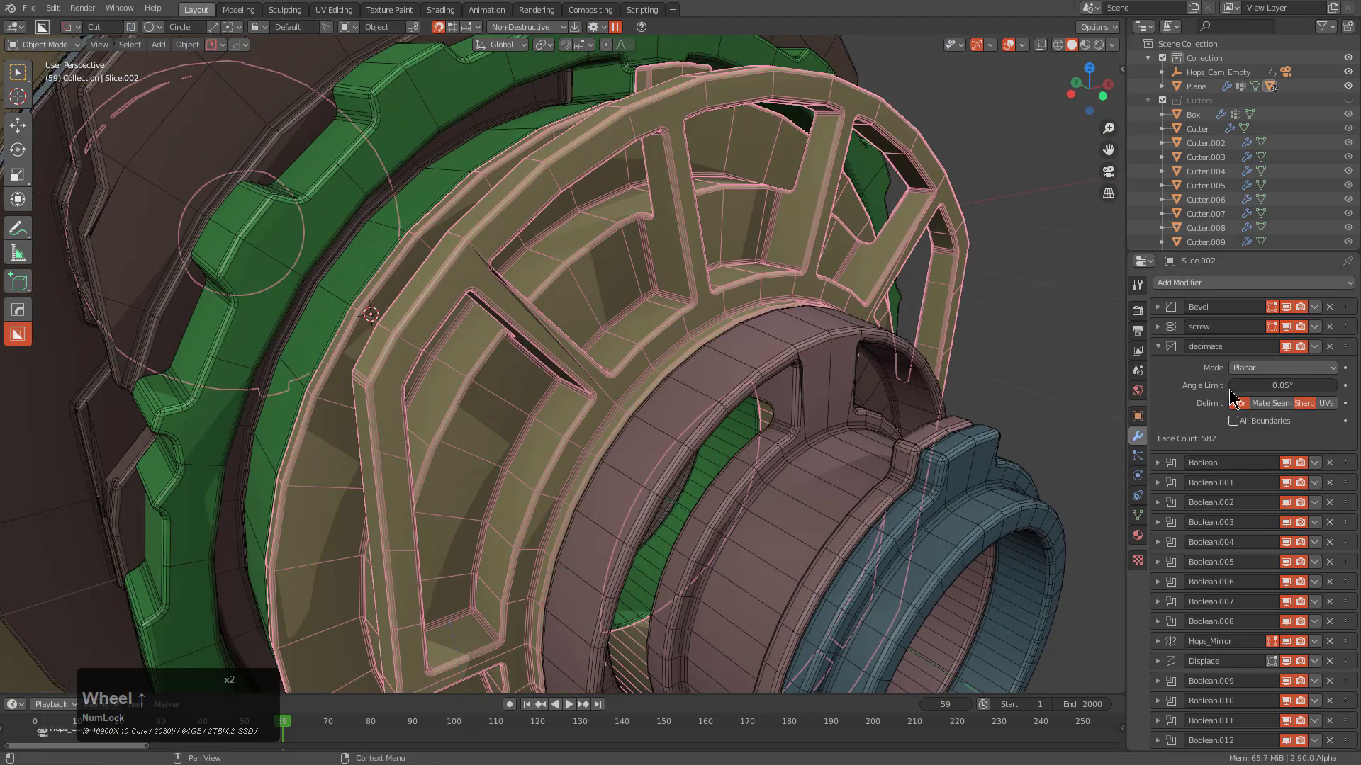
{"action": "left_click", "coordinate": [1300, 346]}
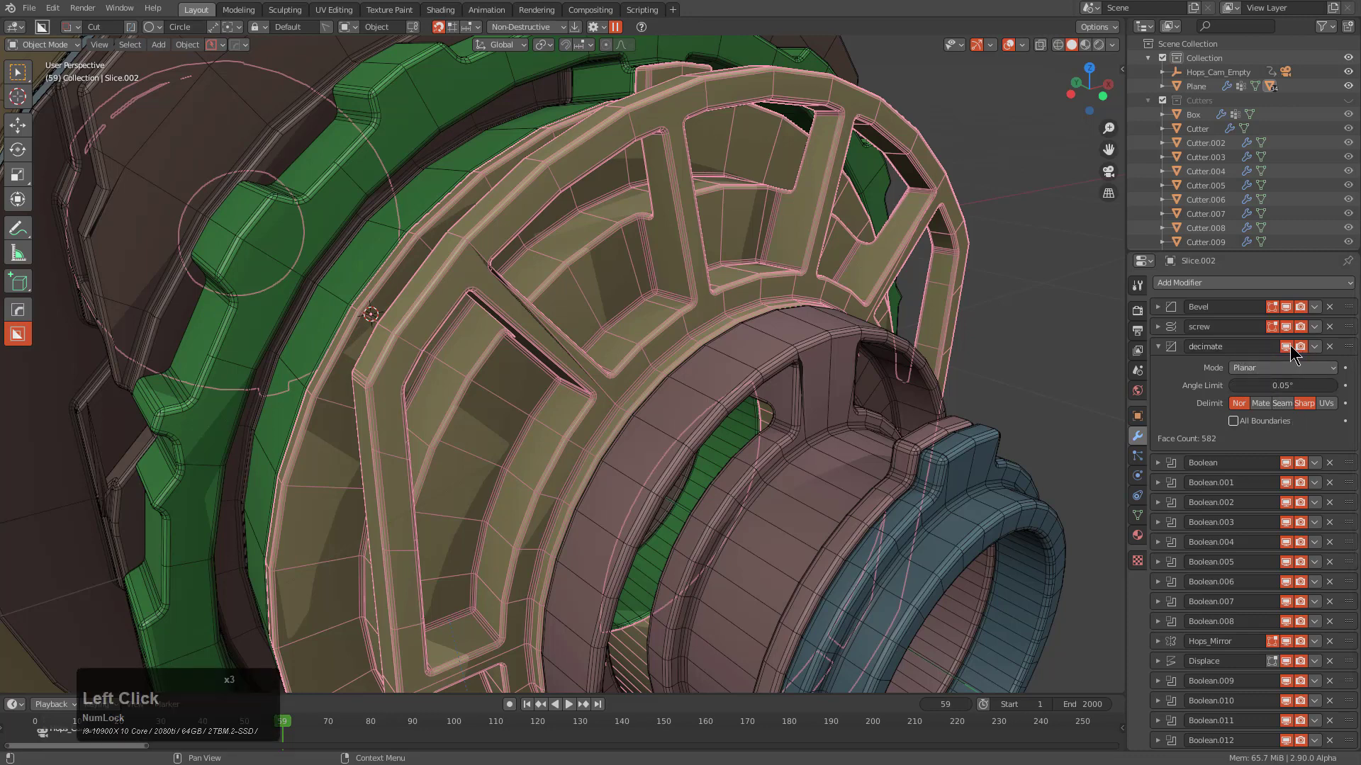
{"action": "left_click", "coordinate": [1287, 347]}
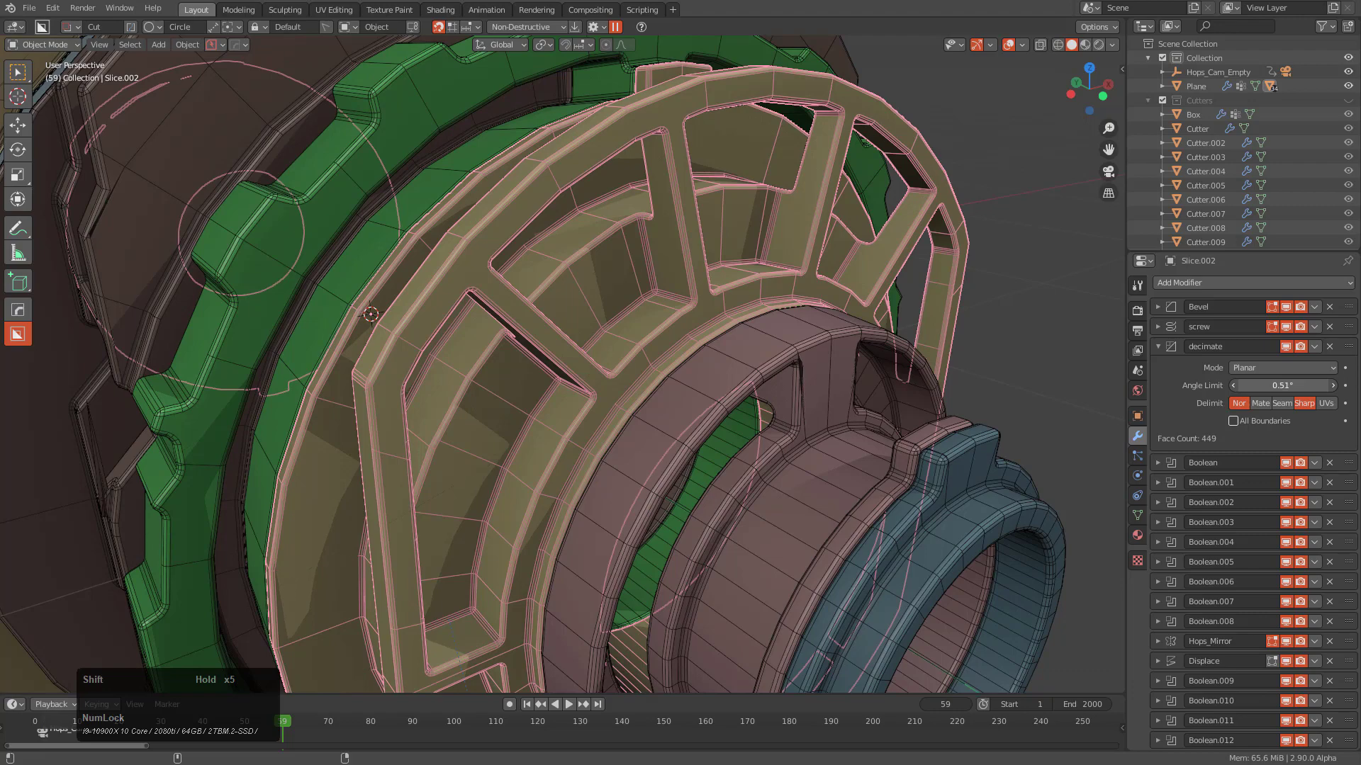
{"action": "middle_click_drag", "start_coordinate": [632, 351], "coordinate": [453, 257]}
{"action": "key", "text": "alt+a"}
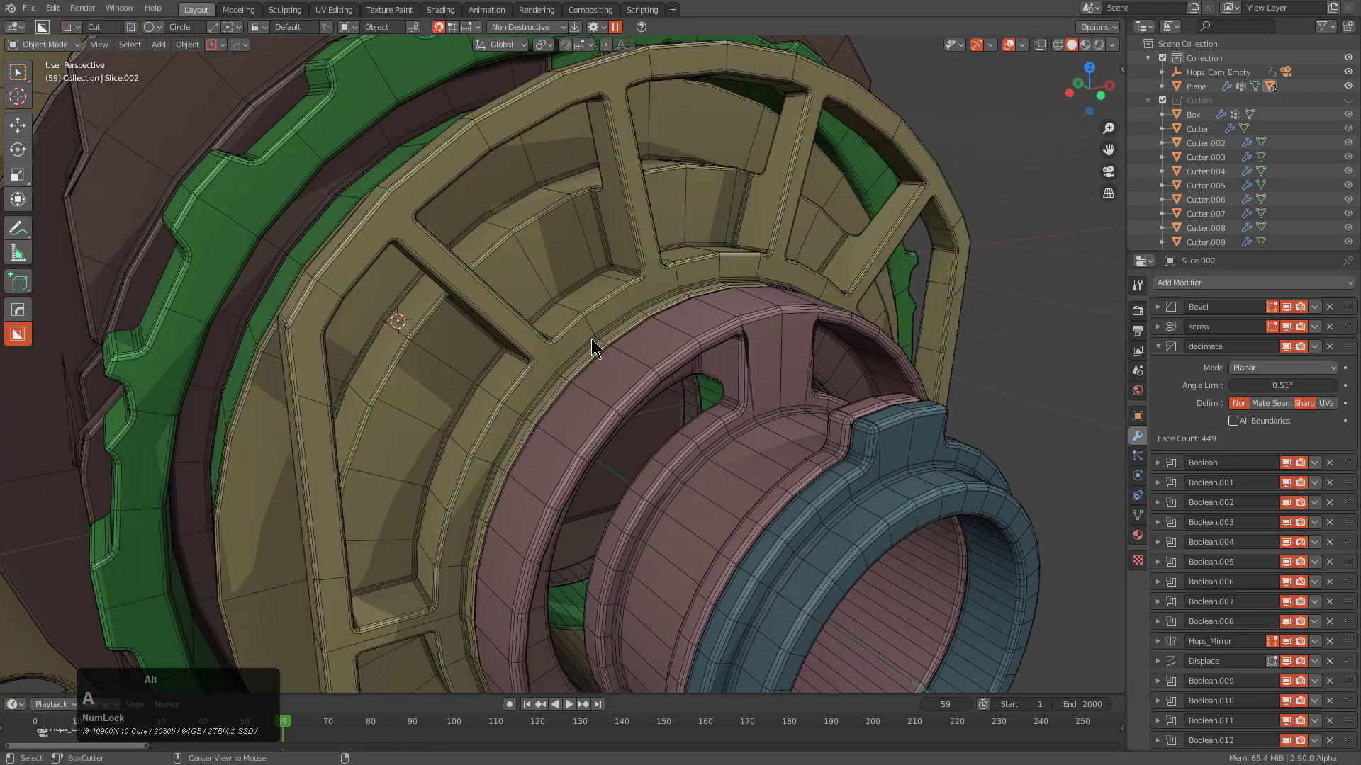
Select the dark brown body behind the green gear and reduce its last bevel's width around the spiky notch
{"action": "scroll", "coordinate": [602, 361], "scroll_direction": "down", "scroll_amount": 5}
{"action": "middle_click_drag", "start_coordinate": [628, 415], "coordinate": [523, 416]}
{"action": "scroll", "coordinate": [625, 431], "scroll_direction": "up", "scroll_amount": 3}
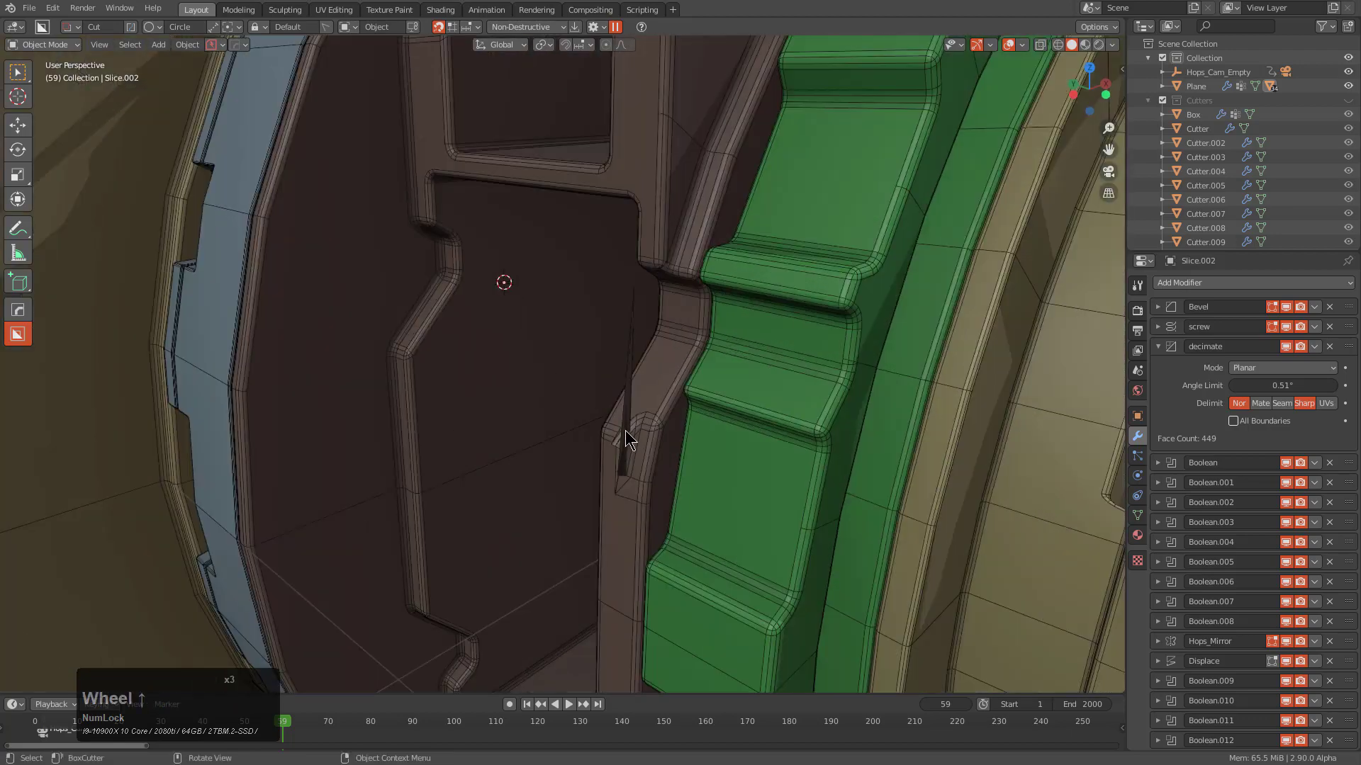
{"action": "left_click", "coordinate": [622, 459]}
{"action": "scroll", "coordinate": [646, 448], "scroll_direction": "up", "scroll_amount": 6}
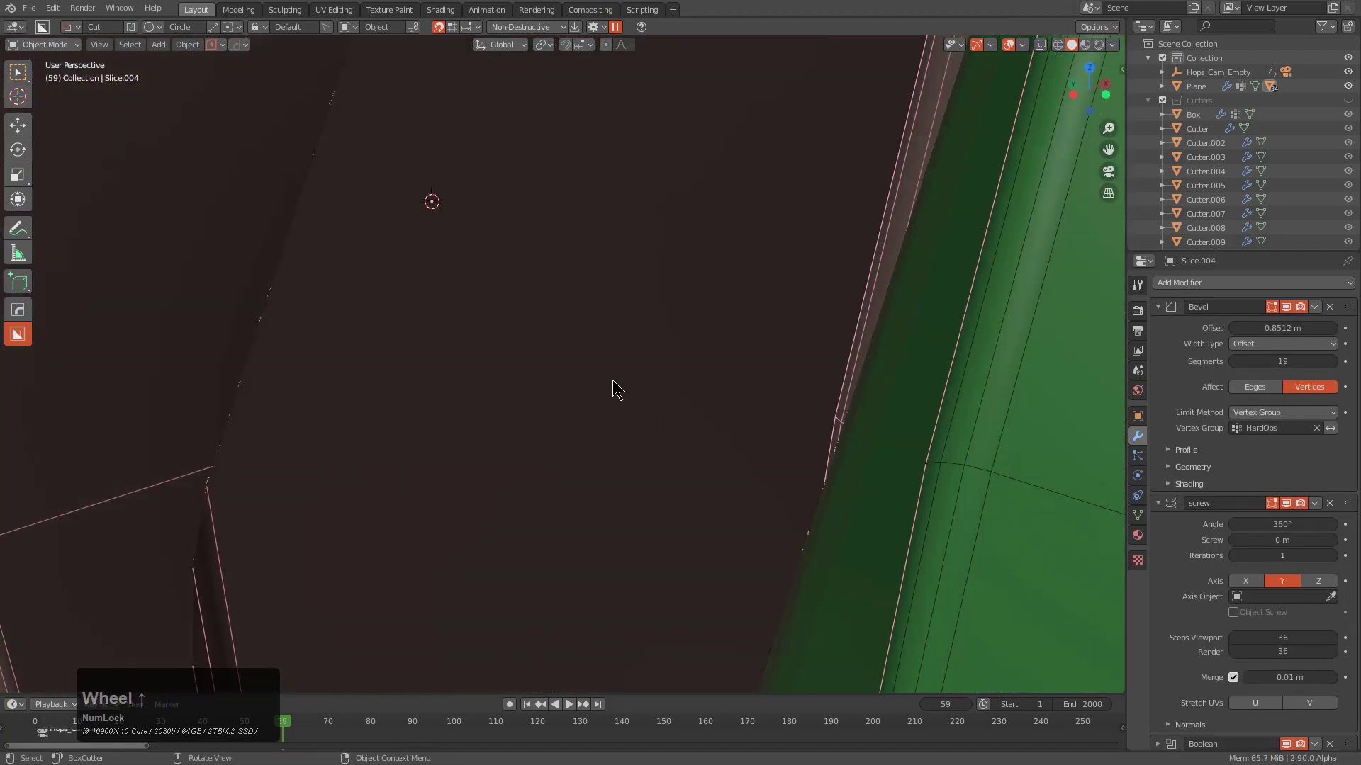
{"action": "scroll", "coordinate": [568, 372], "scroll_direction": "down", "scroll_amount": 2}
{"action": "left_click", "coordinate": [543, 317], "text": "shift"}
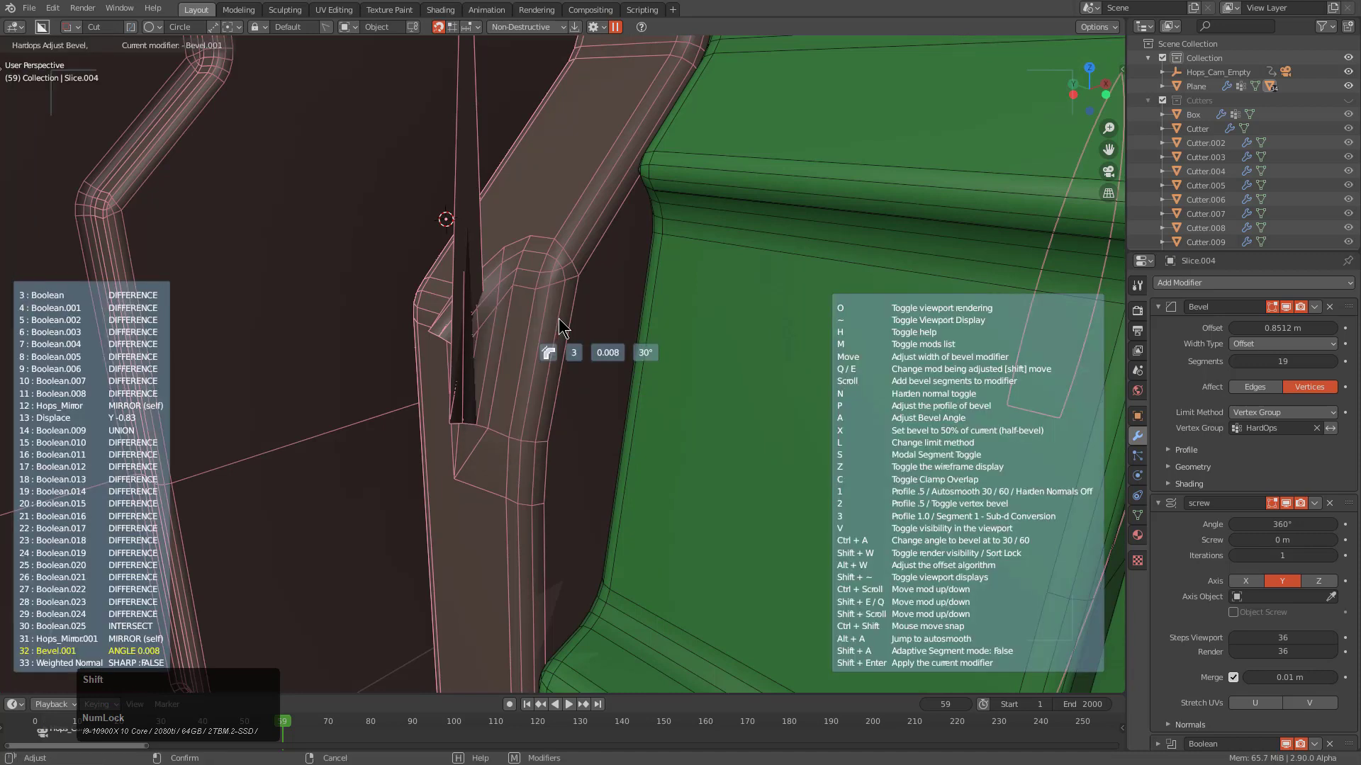
{"action": "left_click", "coordinate": [559, 319]}
{"action": "key", "text": "q"}
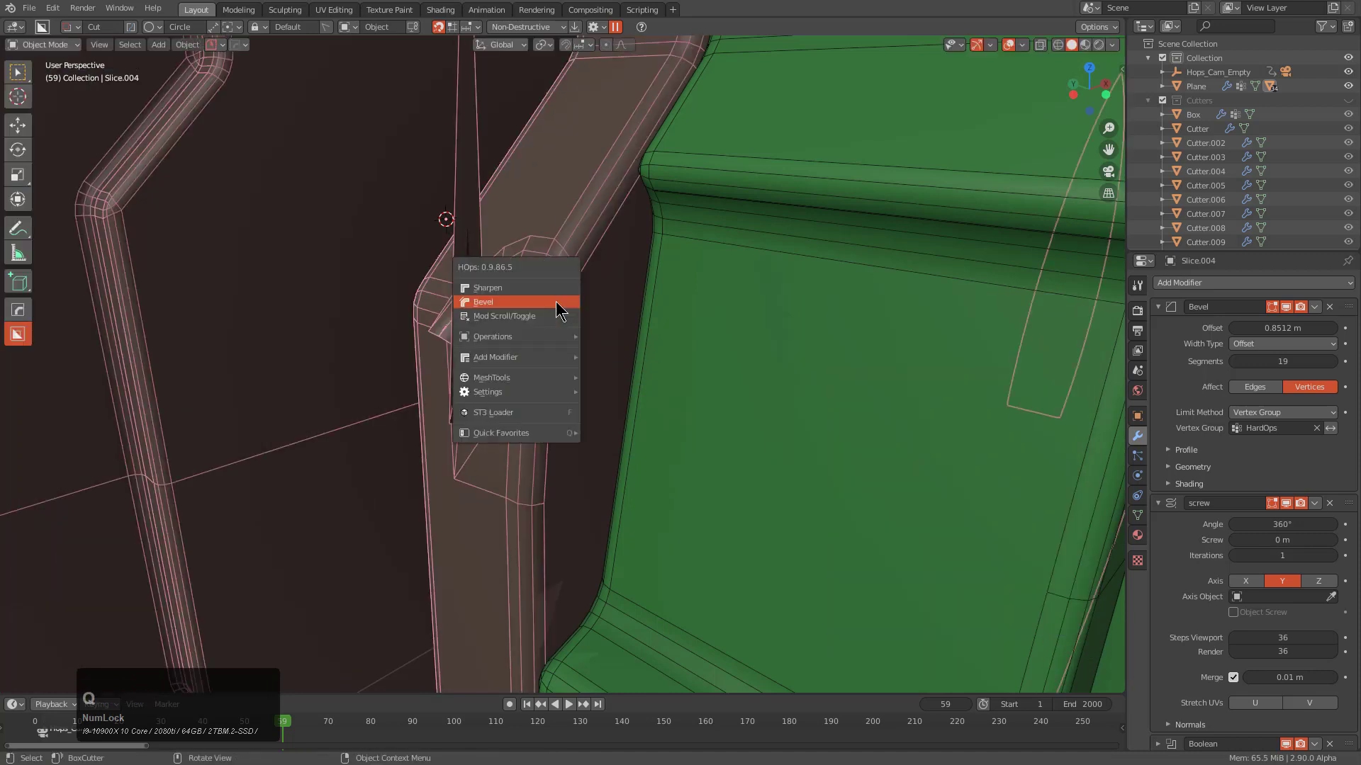
{"action": "left_click", "coordinate": [557, 302]}
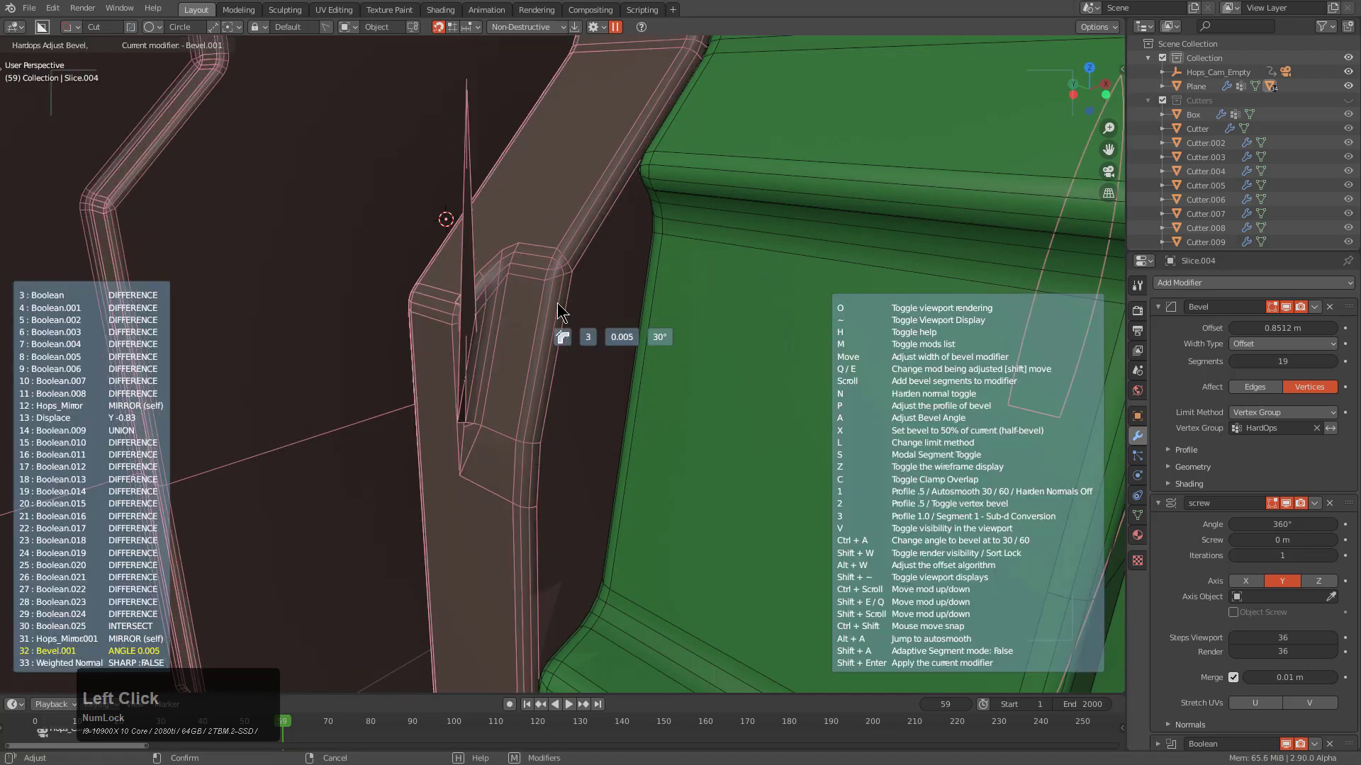
{"action": "left_click", "coordinate": [600, 312]}
Show the Cutters collection and select the cutter Cutter.005 at the spiky notch in the dark brown body
{"action": "scroll", "coordinate": [599, 312], "scroll_direction": "down", "scroll_amount": 3}
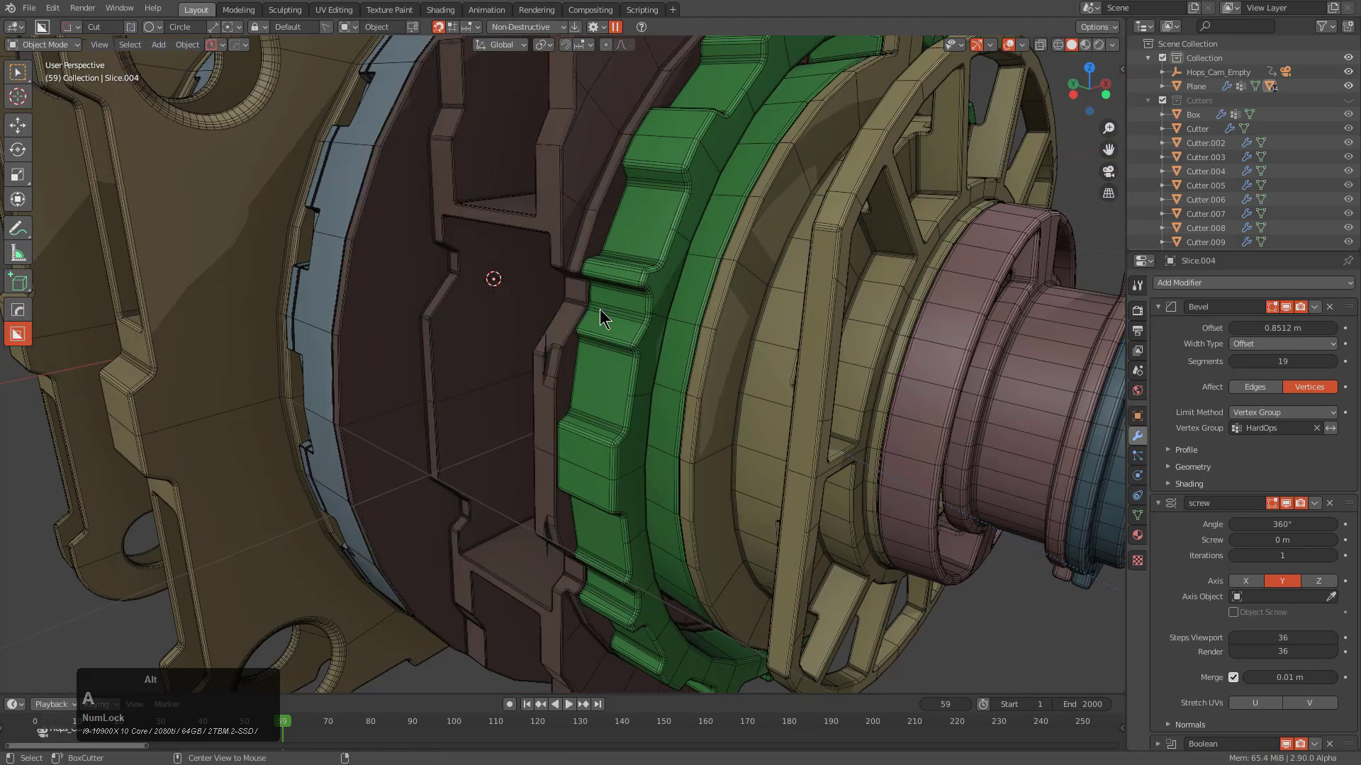
{"action": "left_click", "coordinate": [581, 349]}
{"action": "scroll", "coordinate": [613, 348], "scroll_direction": "up", "scroll_amount": 2}
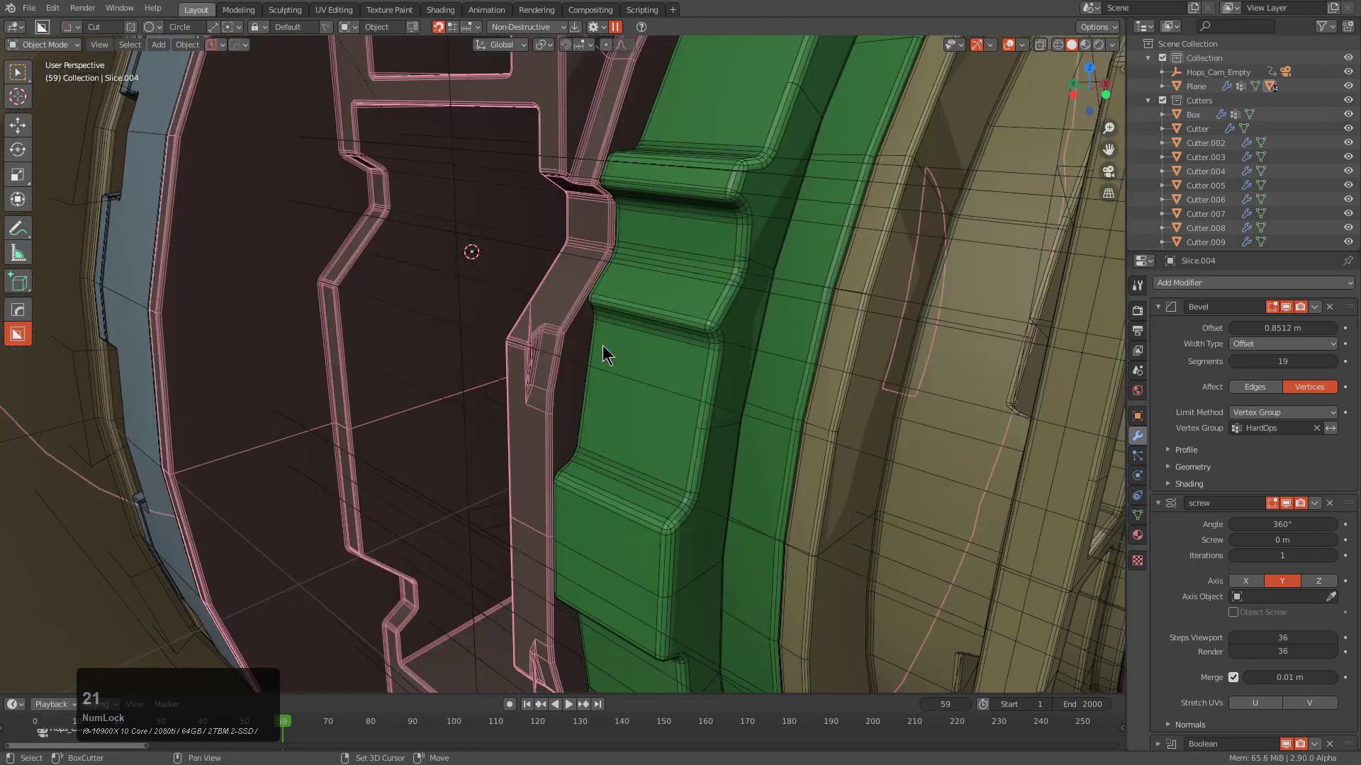
{"action": "scroll", "coordinate": [602, 345], "scroll_direction": "up", "scroll_amount": 3}
{"action": "left_click", "coordinate": [560, 355]}
{"action": "middle_click_drag", "start_coordinate": [564, 362], "coordinate": [577, 395]}
{"action": "scroll", "coordinate": [538, 404], "scroll_direction": "up", "scroll_amount": 4}
{"action": "scroll", "coordinate": [744, 385], "scroll_direction": "up", "scroll_amount": 3}
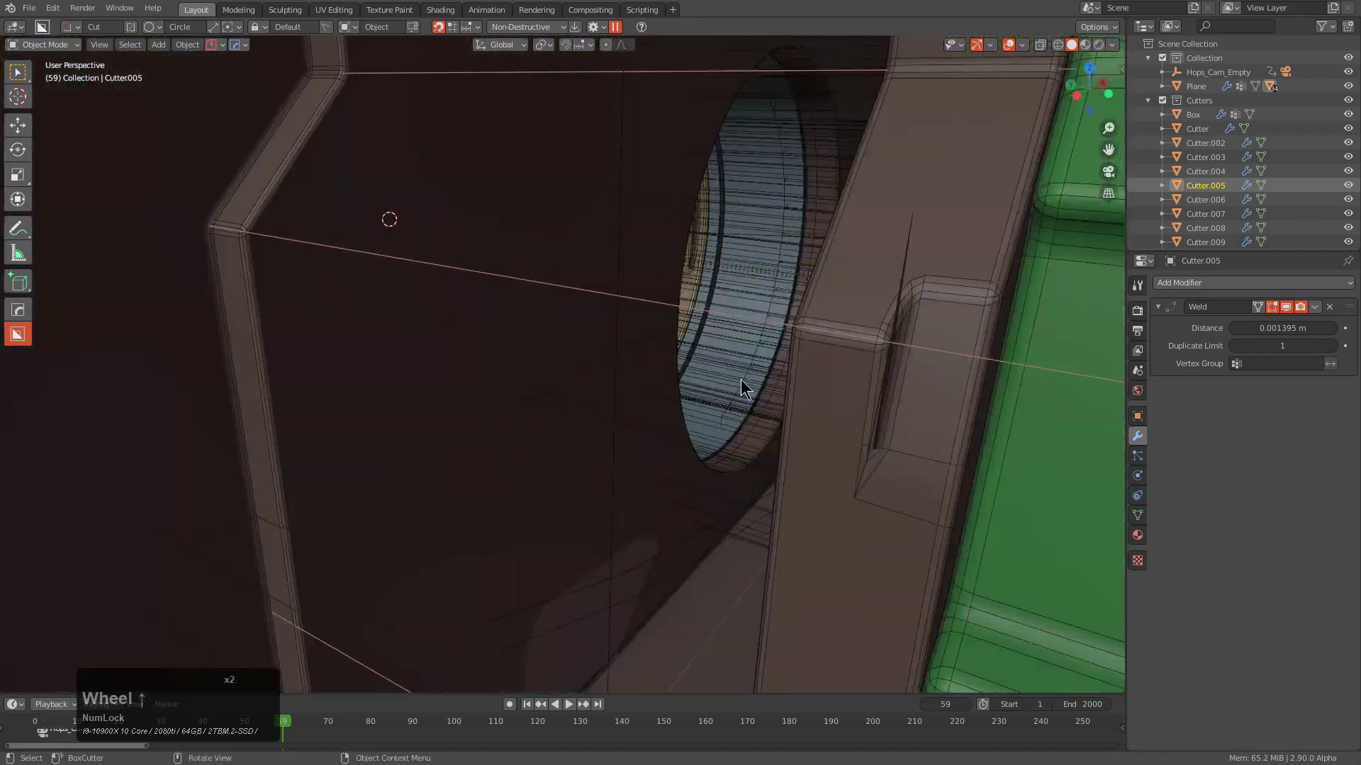
Reselect the dark brown body and examine the notch area, briefly entering and leaving Edit Mode
{"action": "middle_click_drag", "start_coordinate": [744, 386], "coordinate": [761, 487]}
{"action": "left_click", "coordinate": [760, 487]}
{"action": "scroll", "coordinate": [754, 489], "scroll_direction": "up", "scroll_amount": 3}
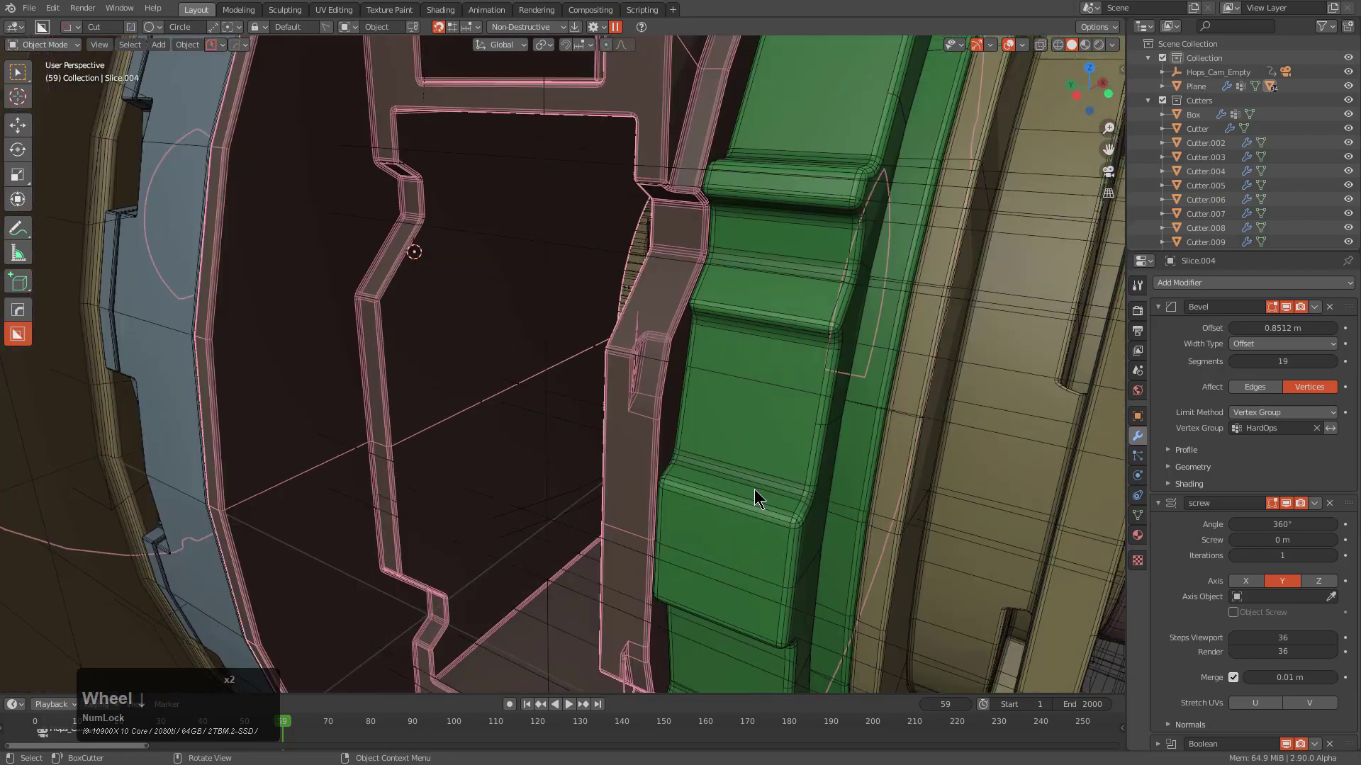
{"action": "left_click", "coordinate": [634, 349]}
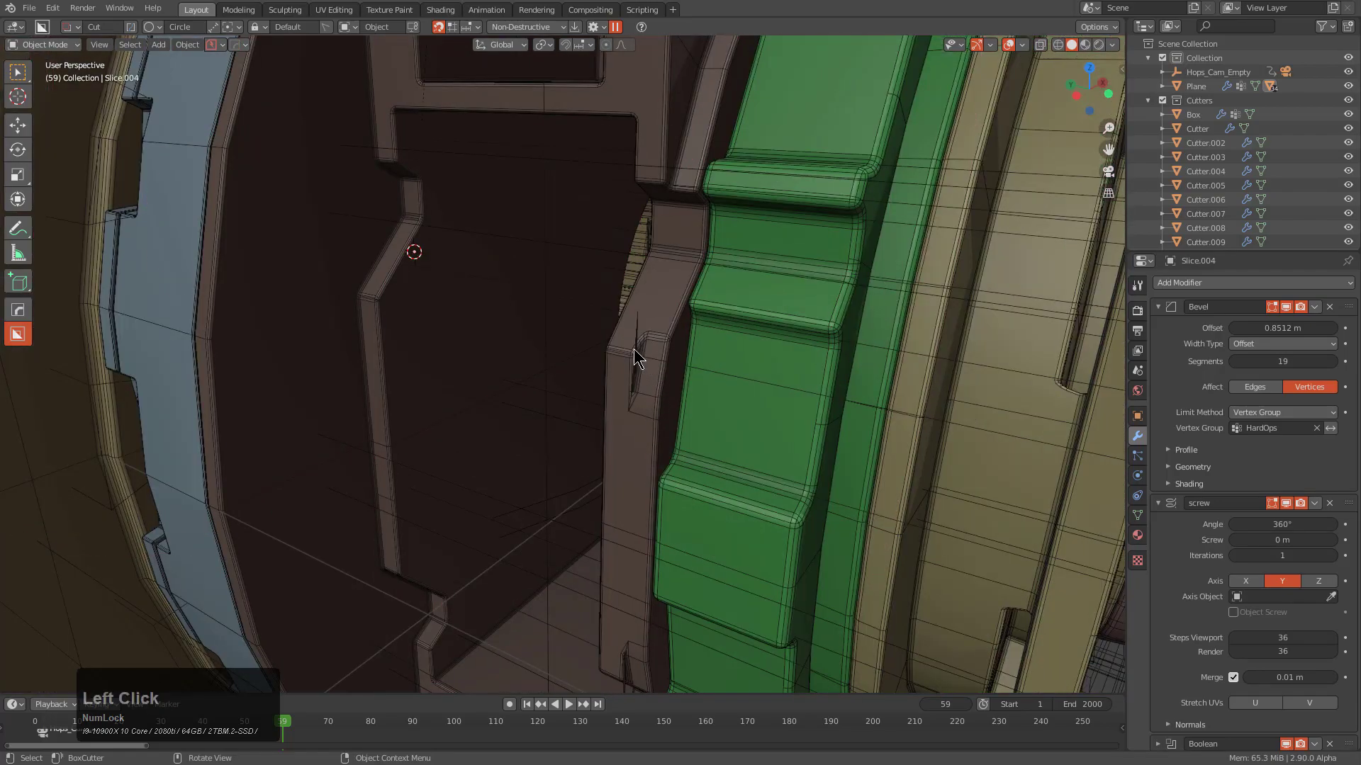
{"action": "middle_click_drag", "start_coordinate": [641, 347], "coordinate": [583, 351]}
{"action": "key", "text": "Tab"}
{"action": "scroll", "coordinate": [622, 354], "scroll_direction": "up", "scroll_amount": 3}
{"action": "key", "text": "Tab"}
{"action": "scroll", "coordinate": [622, 384], "scroll_direction": "down", "scroll_amount": 3}
{"action": "scroll", "coordinate": [512, 372], "scroll_direction": "up", "scroll_amount": 2}
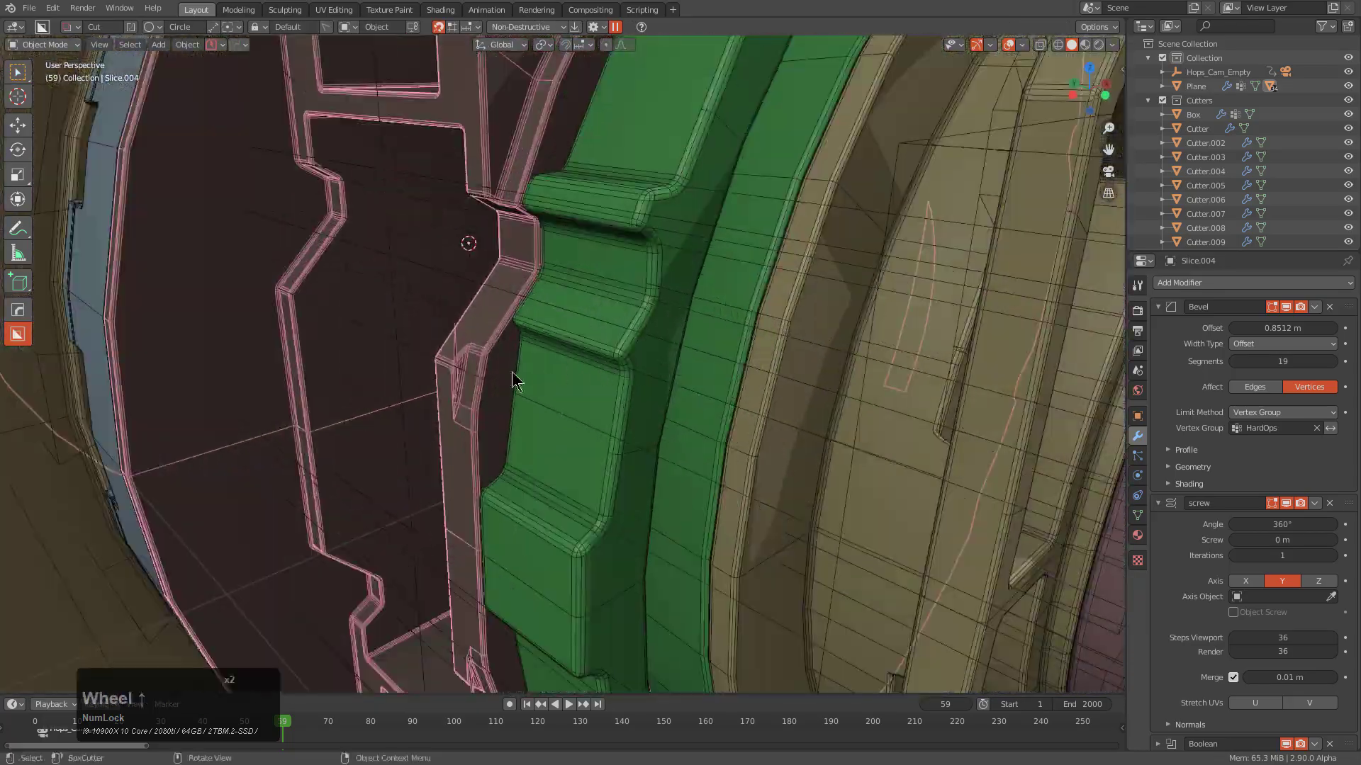
Select the cutter Cutter.005 at the spiky notch and move it about -0.03 m along the global X axis
{"action": "left_click", "coordinate": [496, 388]}
{"action": "scroll", "coordinate": [546, 420], "scroll_direction": "down", "scroll_amount": 3}
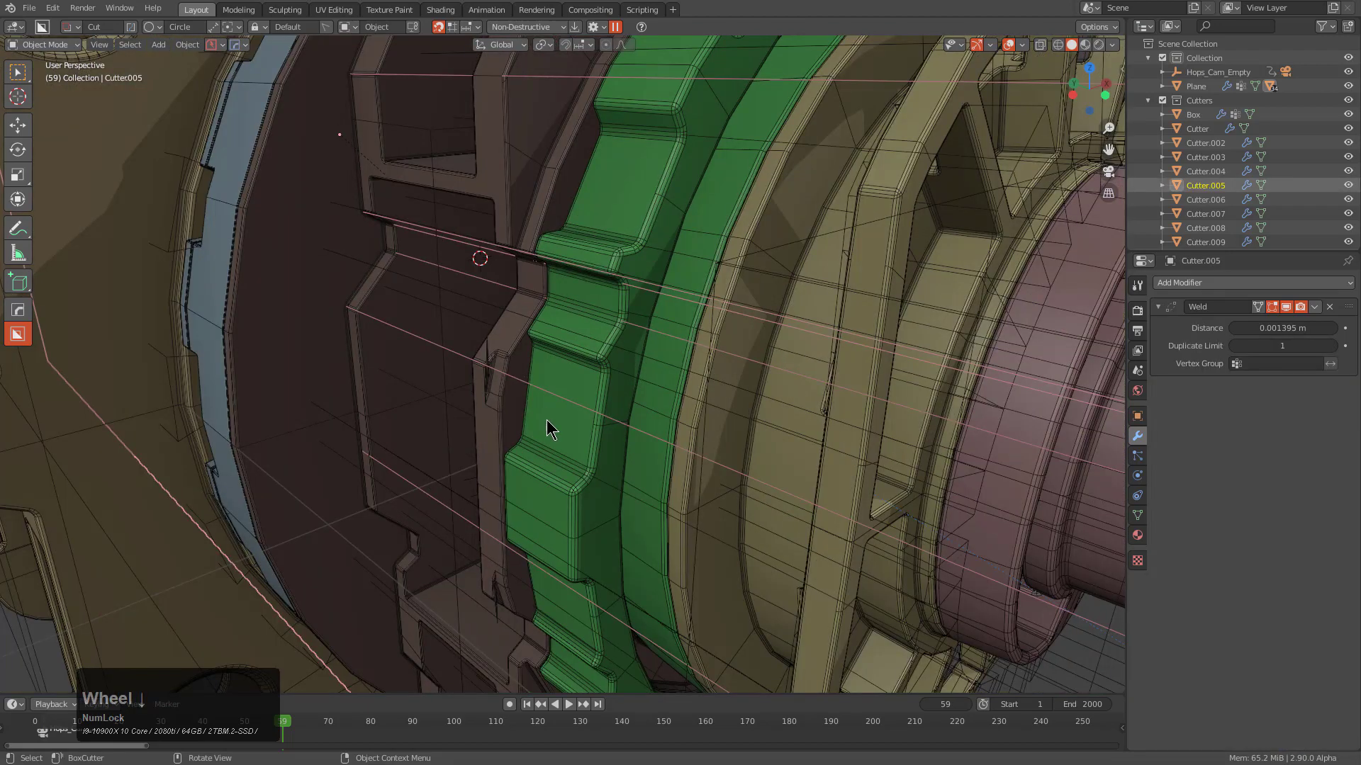
{"action": "middle_click_drag", "start_coordinate": [574, 363], "coordinate": [588, 370]}
{"action": "scroll", "coordinate": [673, 390], "scroll_direction": "up", "scroll_amount": 2}
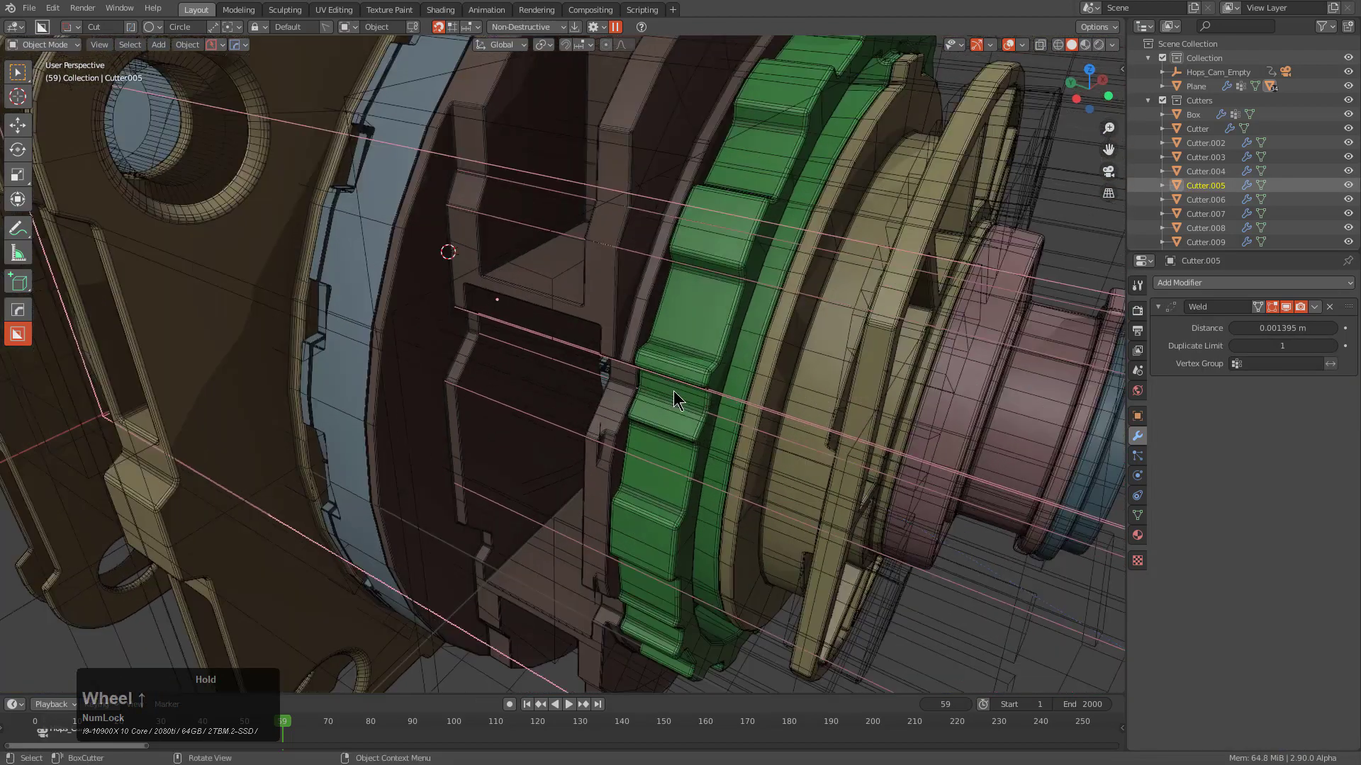
{"action": "right_click", "coordinate": [667, 432]}
{"action": "middle_click_drag", "start_coordinate": [667, 432], "coordinate": [640, 446]}
{"action": "scroll", "coordinate": [635, 440], "scroll_direction": "up", "scroll_amount": 2}
{"action": "key", "text": "g"}
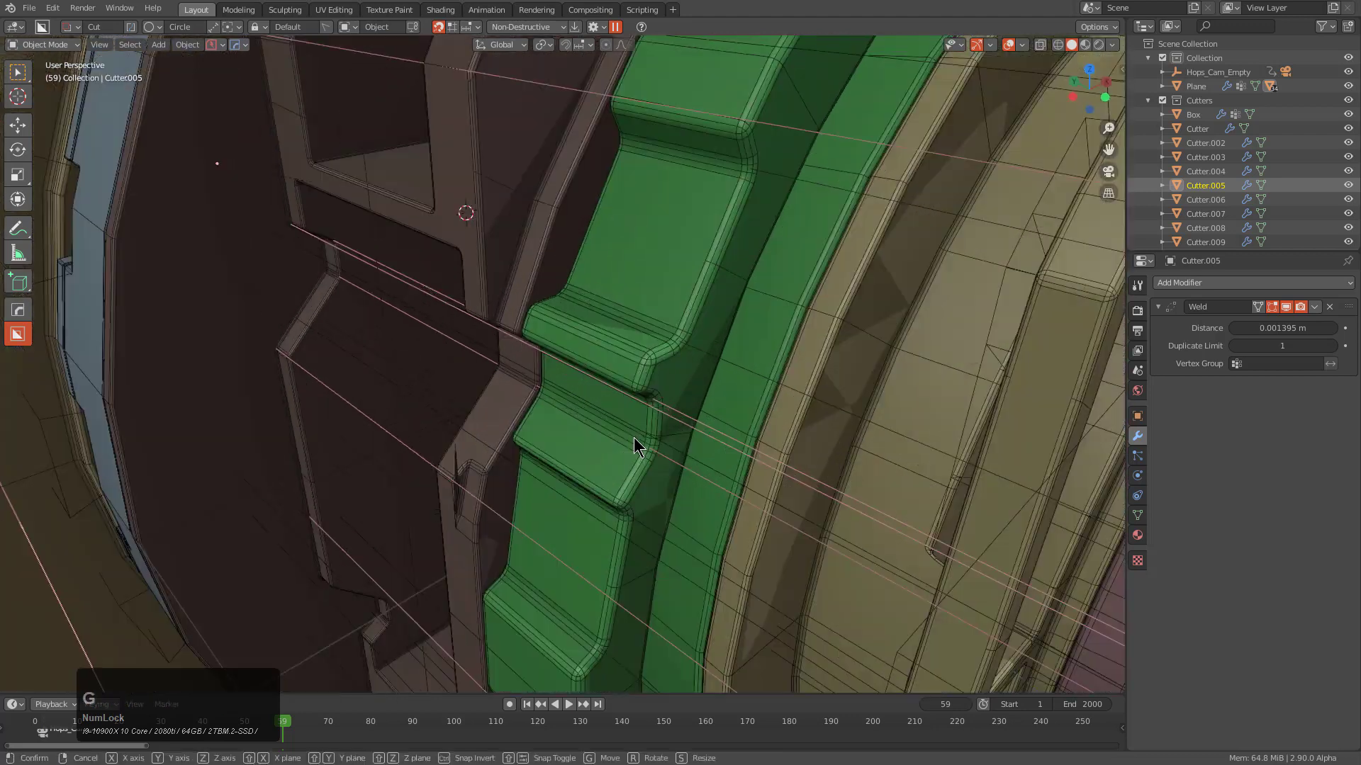
{"action": "key", "text": "x"}
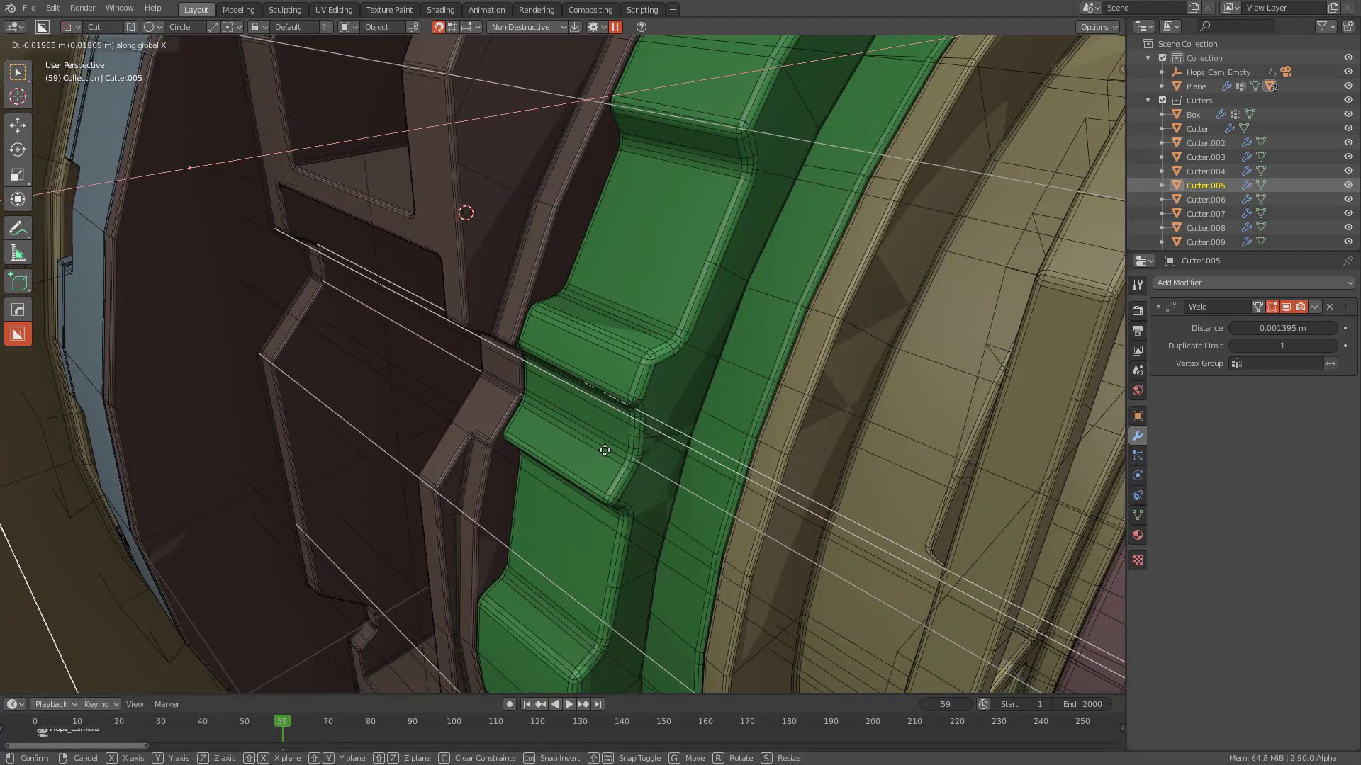
{"action": "left_click", "coordinate": [595, 450]}
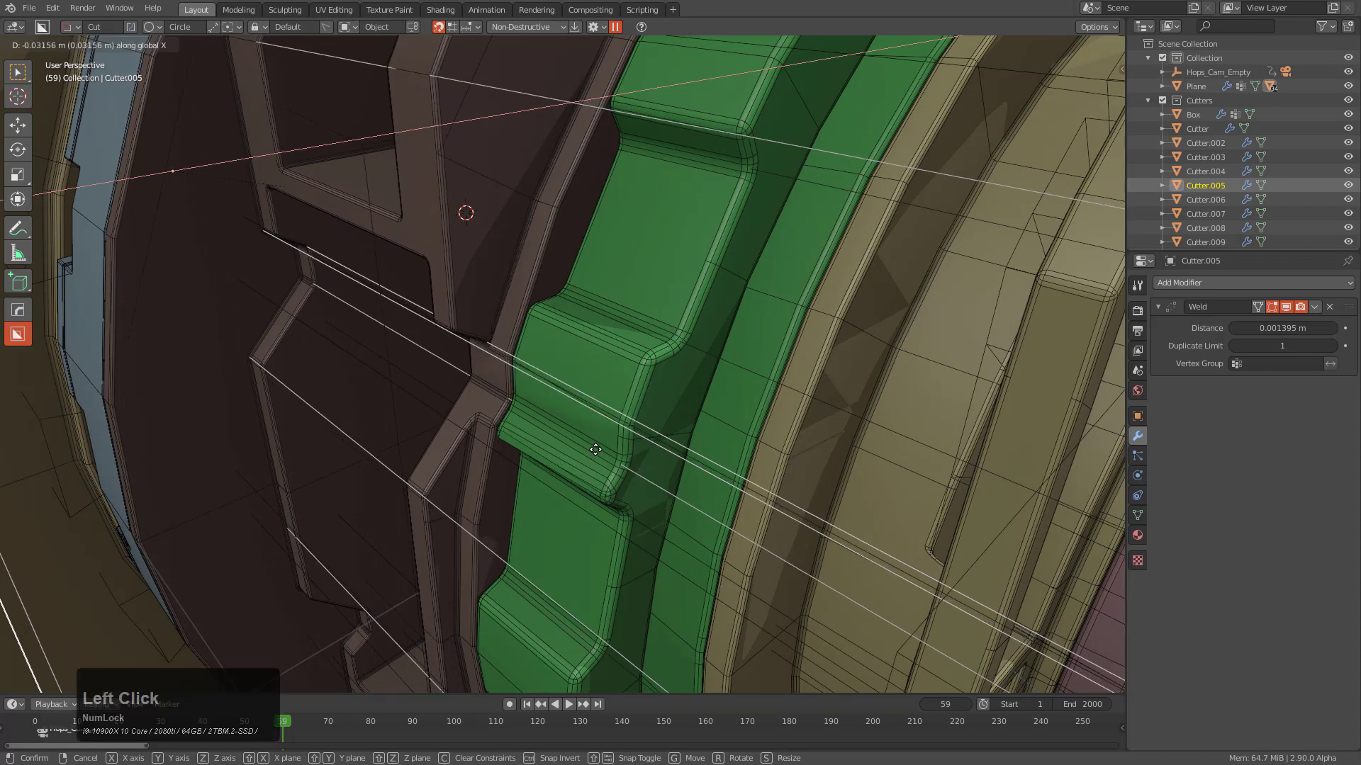
Hide the Cutters collection and lower the angle limit of the green gear's Bevel.001 modifier
{"action": "scroll", "coordinate": [600, 440], "scroll_direction": "down", "scroll_amount": 2}
{"action": "scroll", "coordinate": [614, 404], "scroll_direction": "up", "scroll_amount": 2}
{"action": "left_click", "coordinate": [581, 321]}
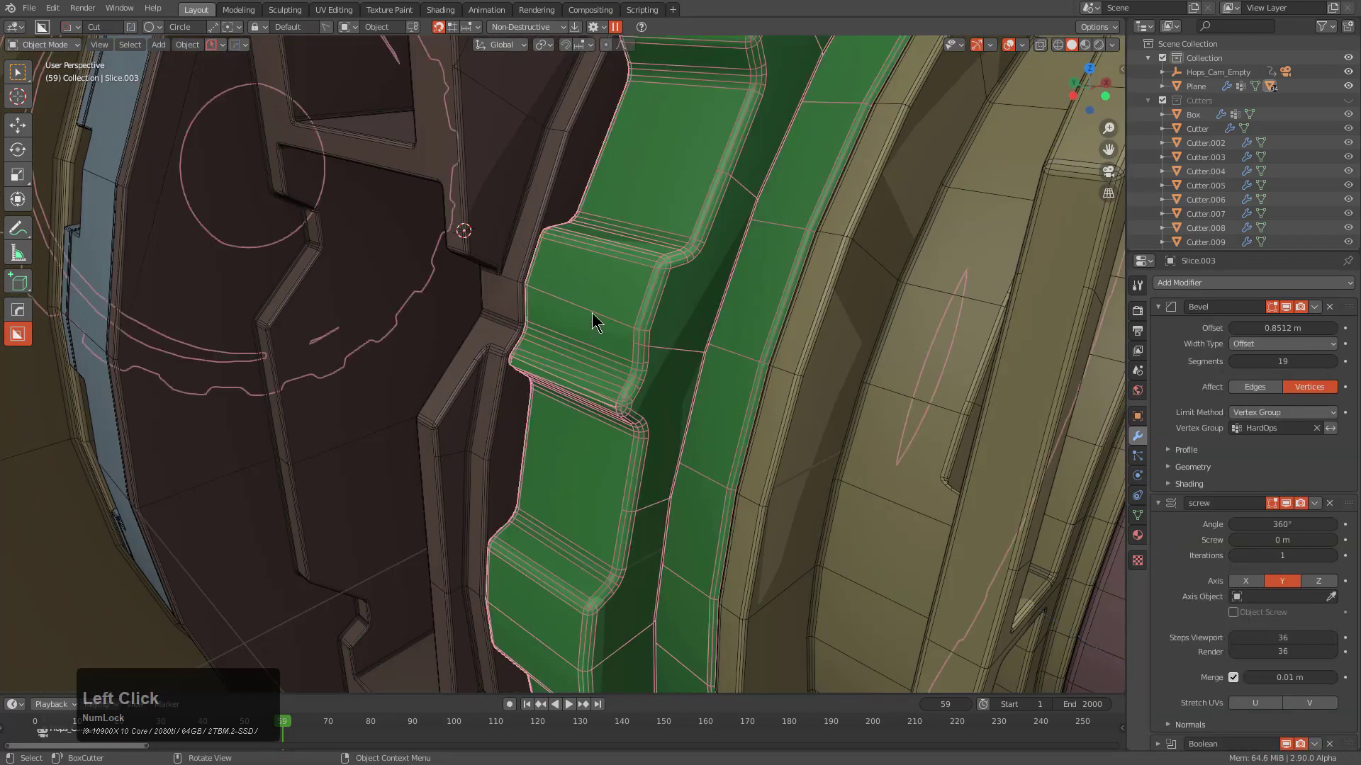
{"action": "key", "text": "q"}
{"action": "left_click", "coordinate": [581, 312]}
{"action": "scroll", "coordinate": [581, 312], "scroll_direction": "down", "scroll_amount": 1, "text": "alt"}
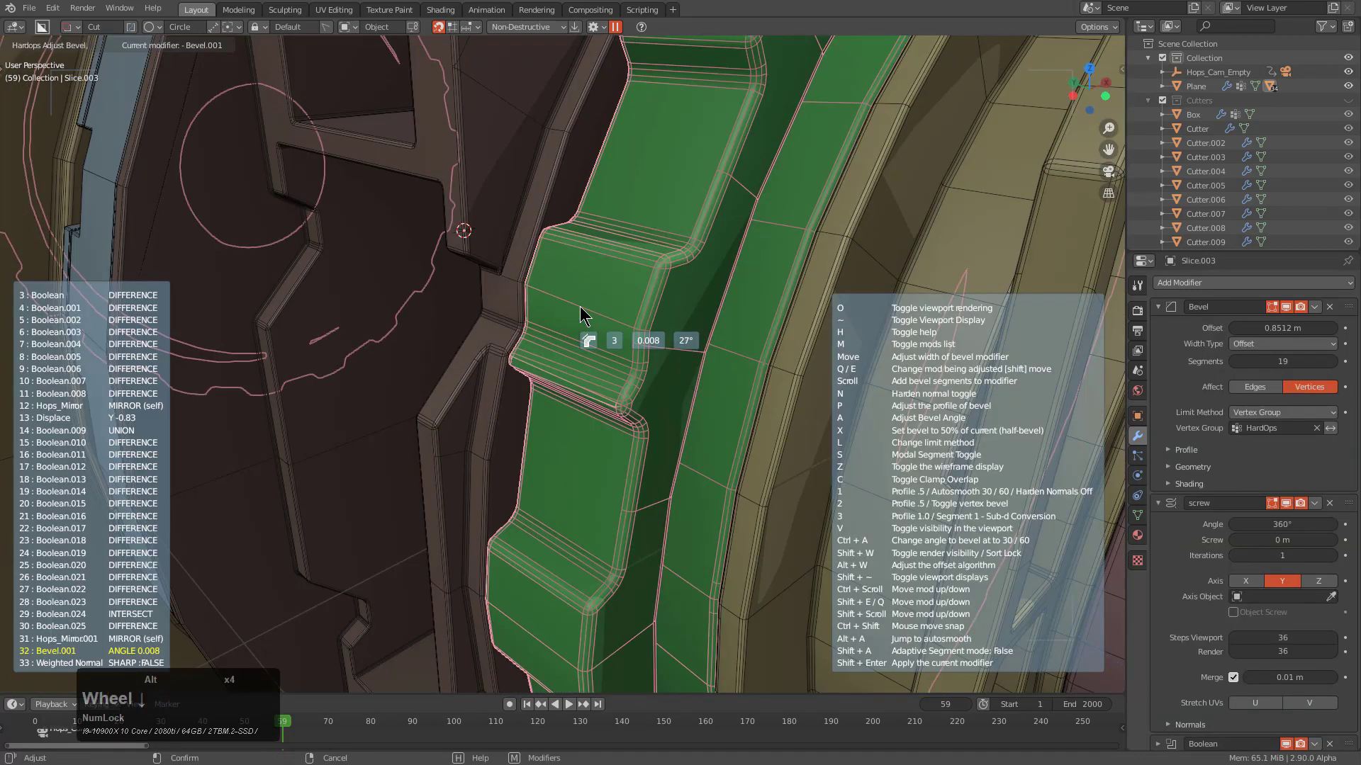
{"action": "left_click", "coordinate": [581, 312]}
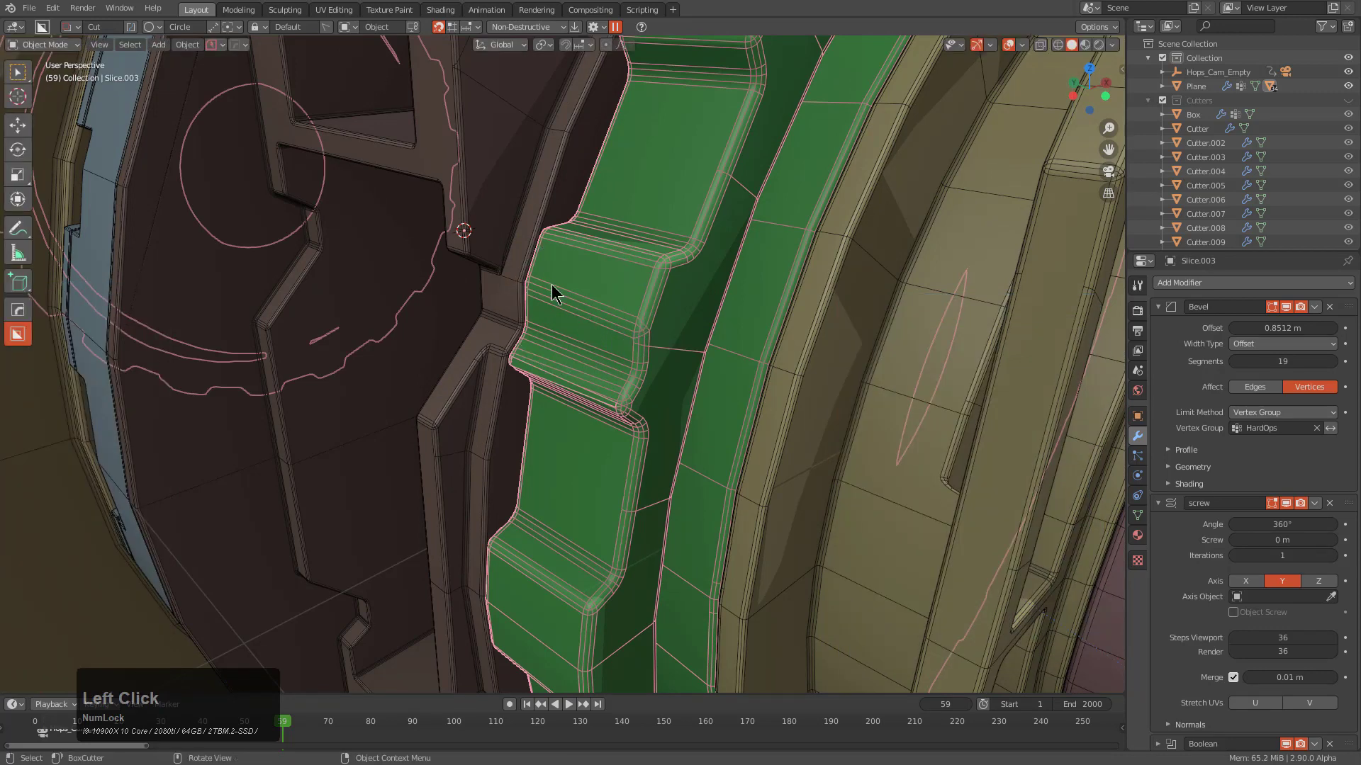
Show the model in material preview and use Material Scroll to give the notched octagonal body a bronze metallic material
{"action": "scroll", "coordinate": [688, 364], "scroll_direction": "down", "scroll_amount": 10}
{"action": "middle_click_drag", "start_coordinate": [688, 364], "coordinate": [783, 291]}
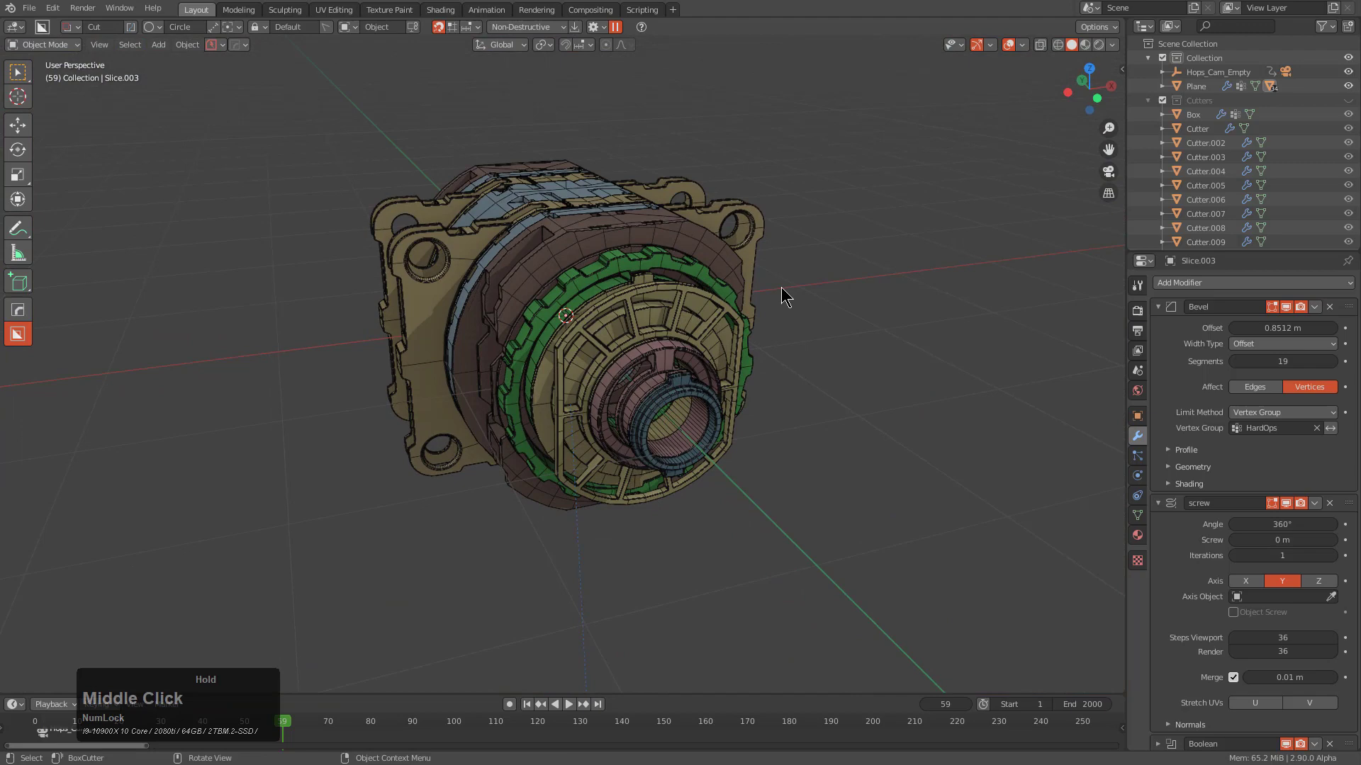
{"action": "left_click", "coordinate": [1084, 44]}
{"action": "scroll", "coordinate": [651, 372], "scroll_direction": "up", "scroll_amount": 3}
{"action": "middle_click_drag", "start_coordinate": [650, 372], "coordinate": [559, 337]}
{"action": "left_click", "coordinate": [546, 305]}
{"action": "key", "text": "m"}
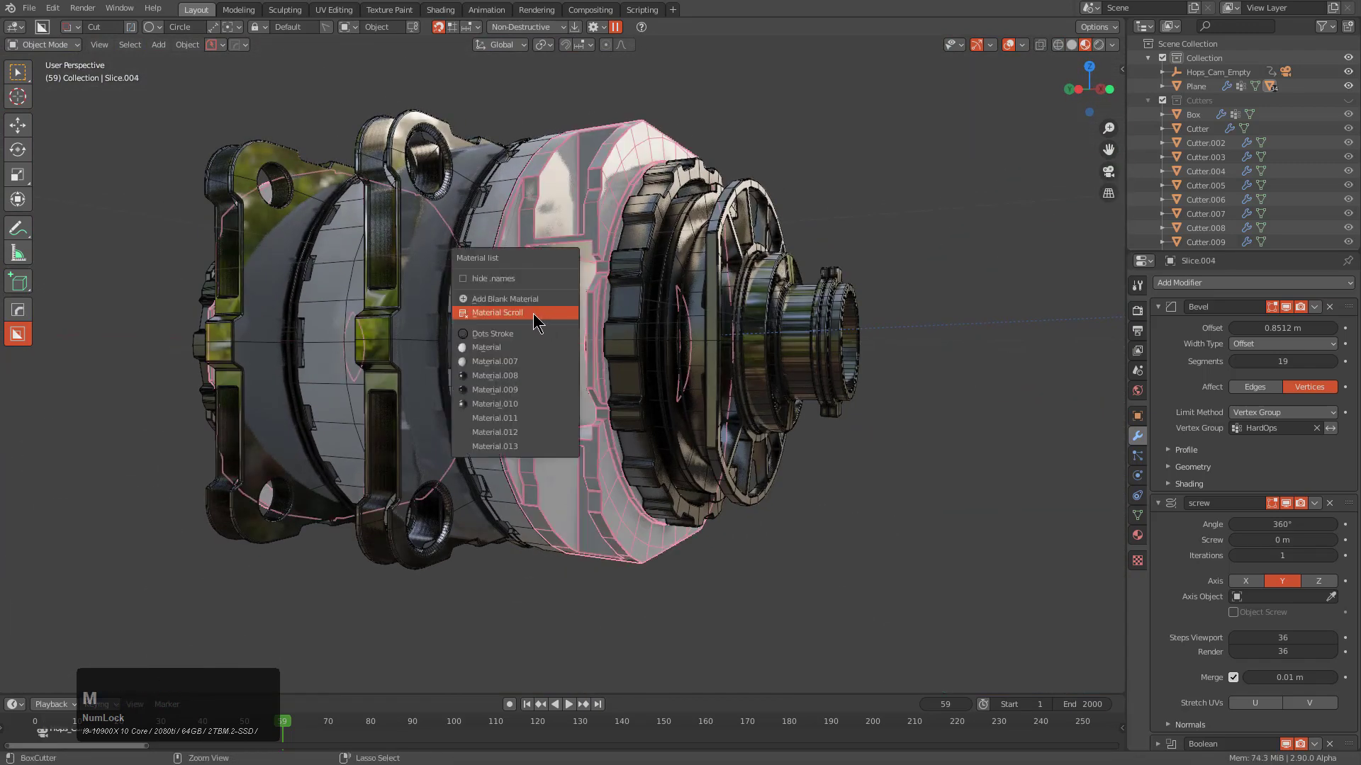
{"action": "left_click", "coordinate": [531, 312]}
{"action": "scroll", "coordinate": [532, 310], "scroll_direction": "up", "scroll_amount": 4}
{"action": "left_click", "coordinate": [521, 319]}
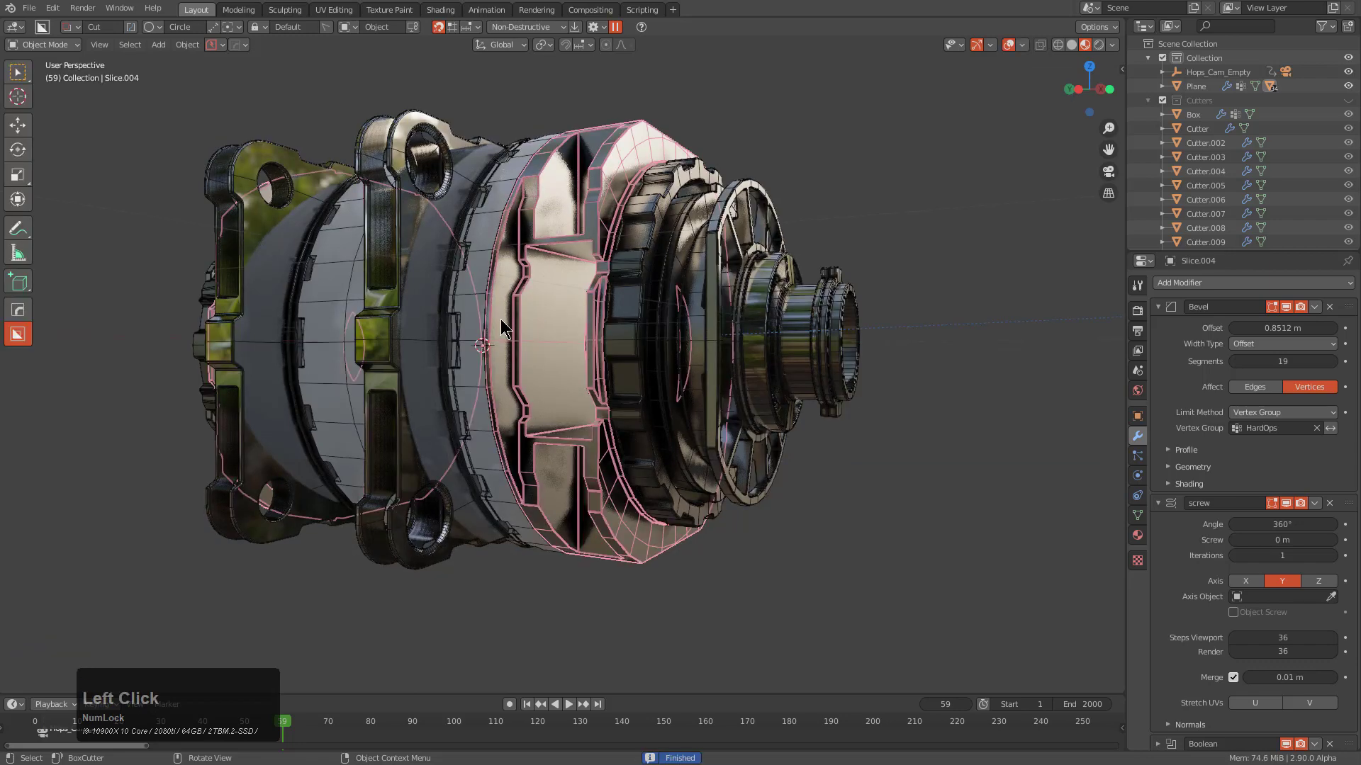
Select the grey main body (Plane) and use Material Scroll to give it a dark glossy metallic material
{"action": "left_click", "coordinate": [491, 331]}
{"action": "key", "text": "m"}
{"action": "left_click", "coordinate": [515, 336]}
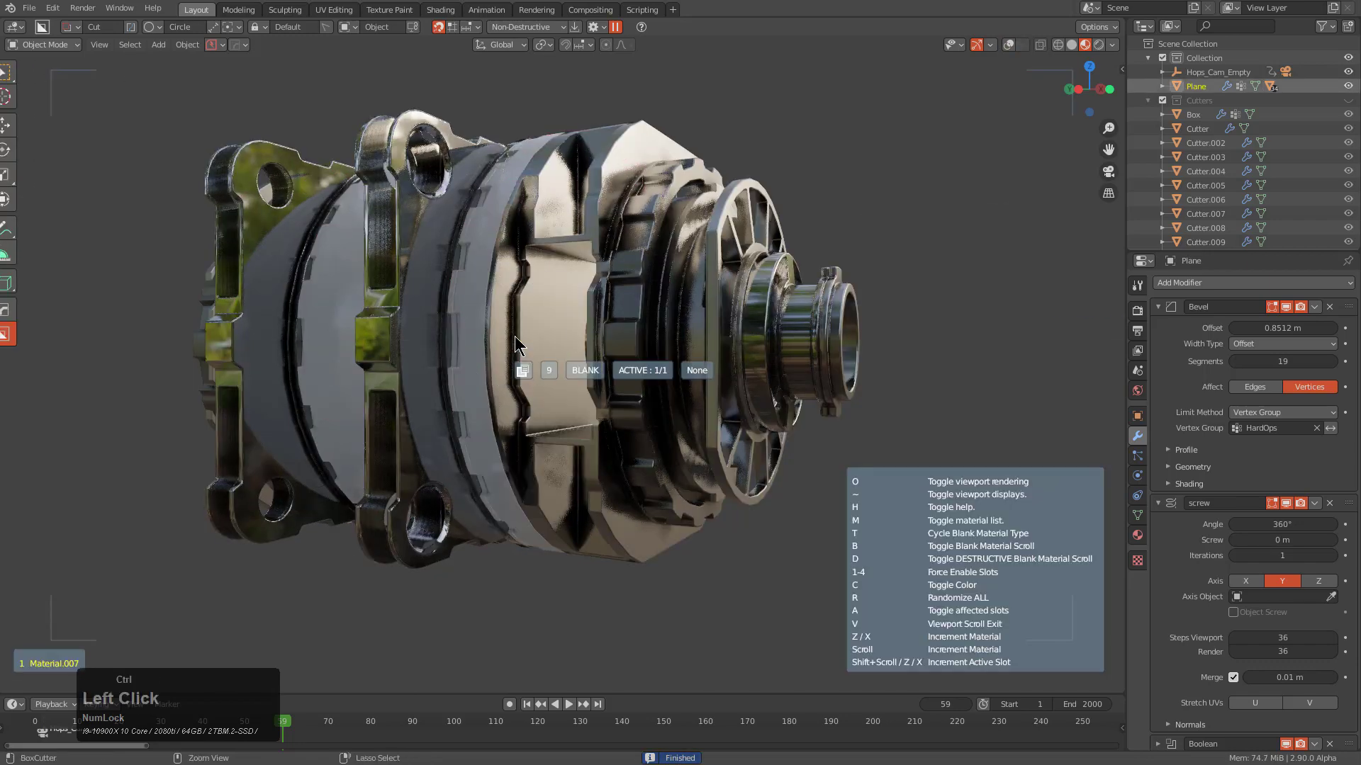
{"action": "scroll", "coordinate": [514, 336], "scroll_direction": "up", "scroll_amount": 5}
{"action": "left_click", "coordinate": [515, 336]}
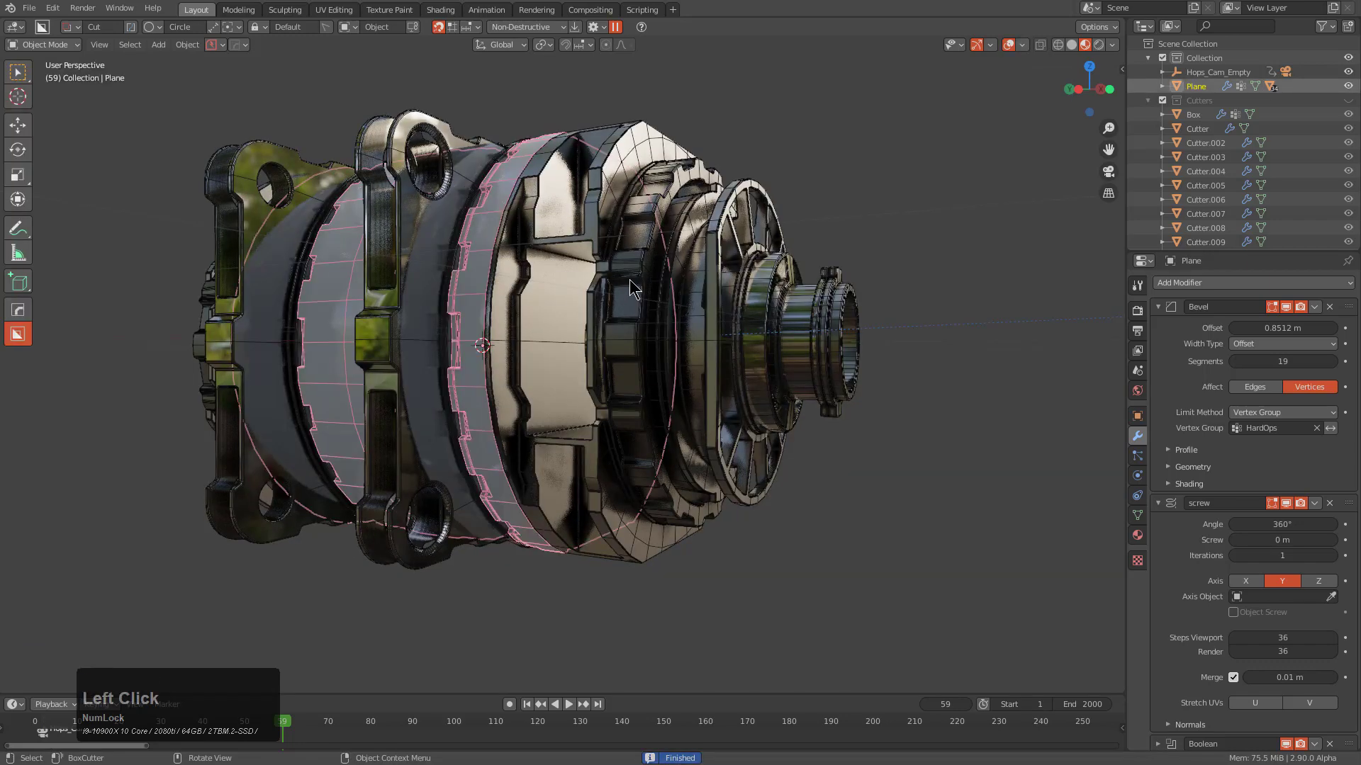
{"action": "middle_click_drag", "start_coordinate": [629, 279], "coordinate": [620, 349]}
{"action": "key", "text": "alt+m"}
{"action": "left_click", "coordinate": [619, 348]}
{"action": "scroll", "coordinate": [618, 346], "scroll_direction": "up", "scroll_amount": 3}
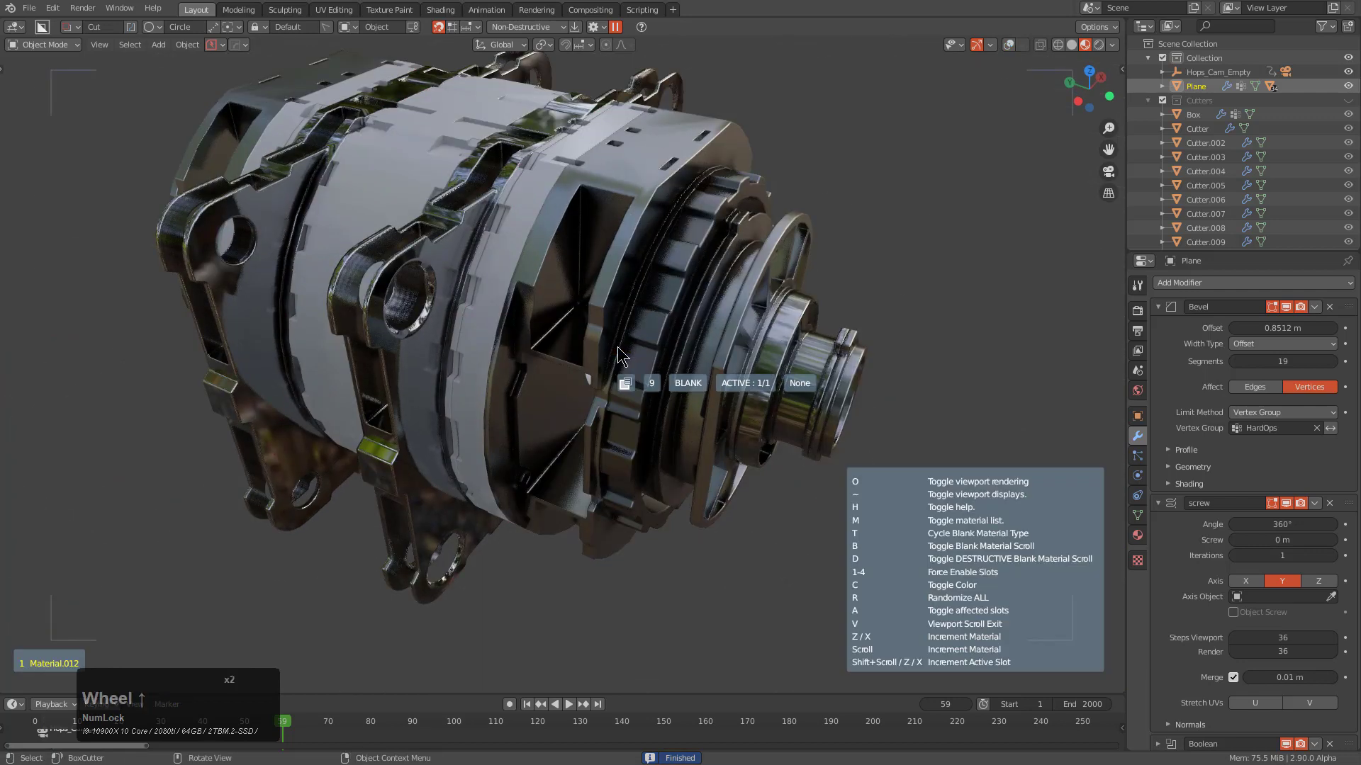
{"action": "left_click", "coordinate": [618, 347]}
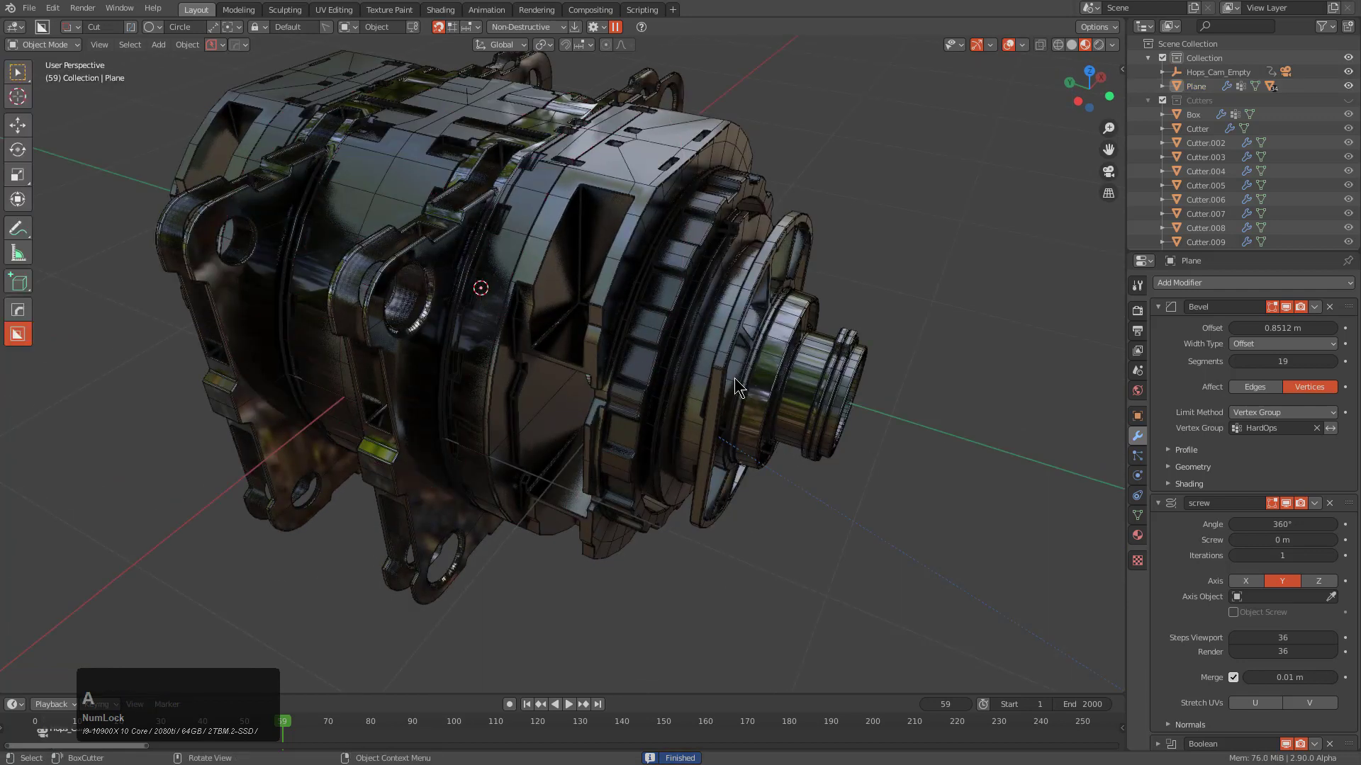
View the model through the camera, hide the viewport overlays and play the turntable animation
{"action": "middle_click_drag", "start_coordinate": [734, 377], "coordinate": [709, 354]}
{"action": "key", "text": "KP_0"}
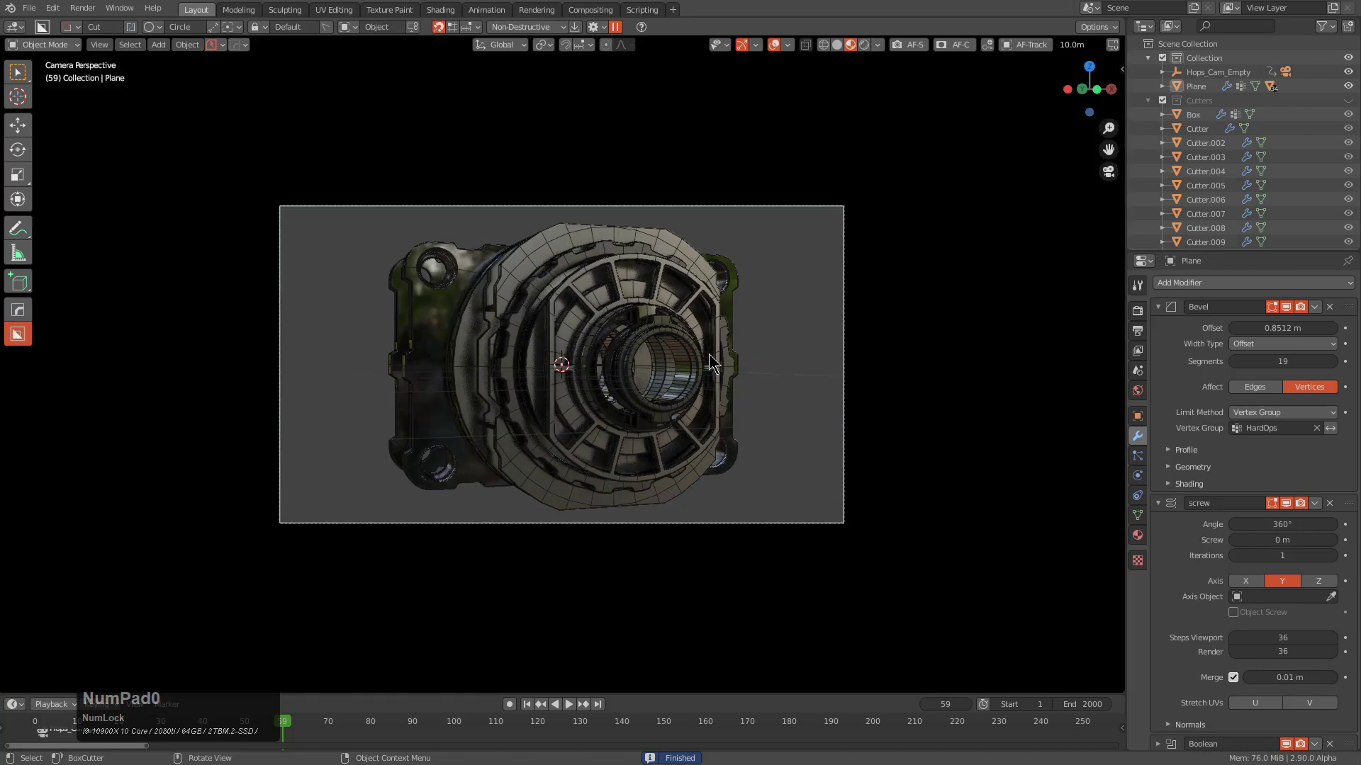
{"action": "left_click", "coordinate": [774, 44]}
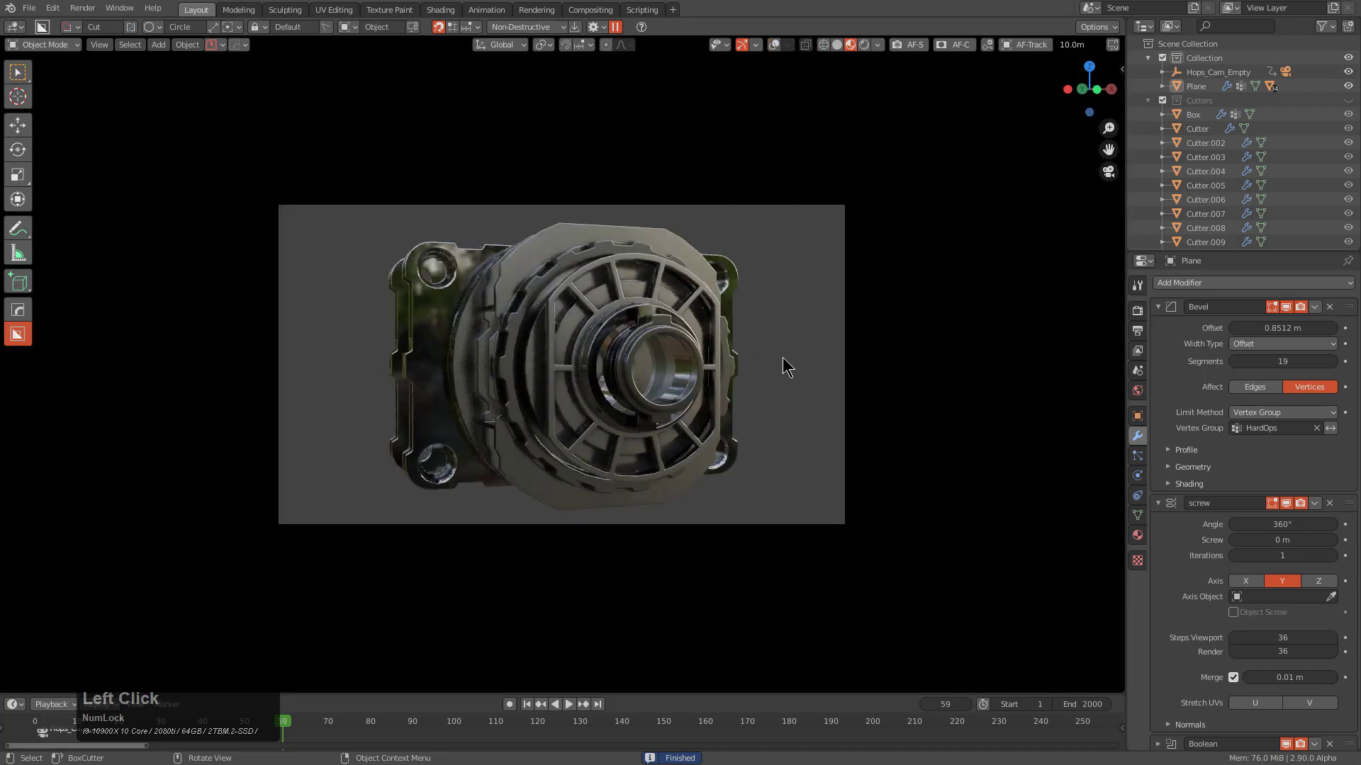
{"action": "key", "text": "space"}
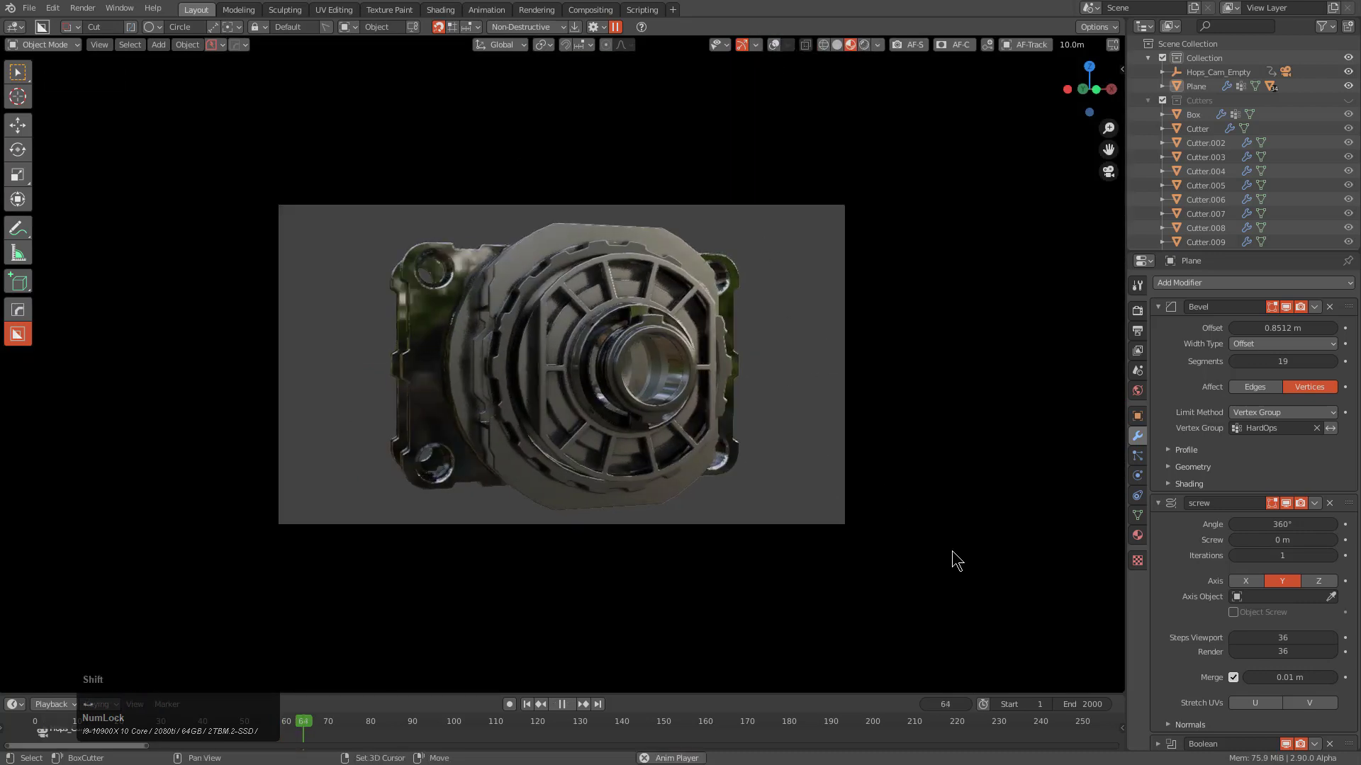
Scroll through the lookdev environments and set the lighting to GoldenGate_8k.exr
{"action": "key", "text": "alt+v"}
{"action": "left_click", "coordinate": [664, 585]}
{"action": "key", "text": "s"}
{"action": "key", "text": "s"}
{"action": "key", "text": "s"}
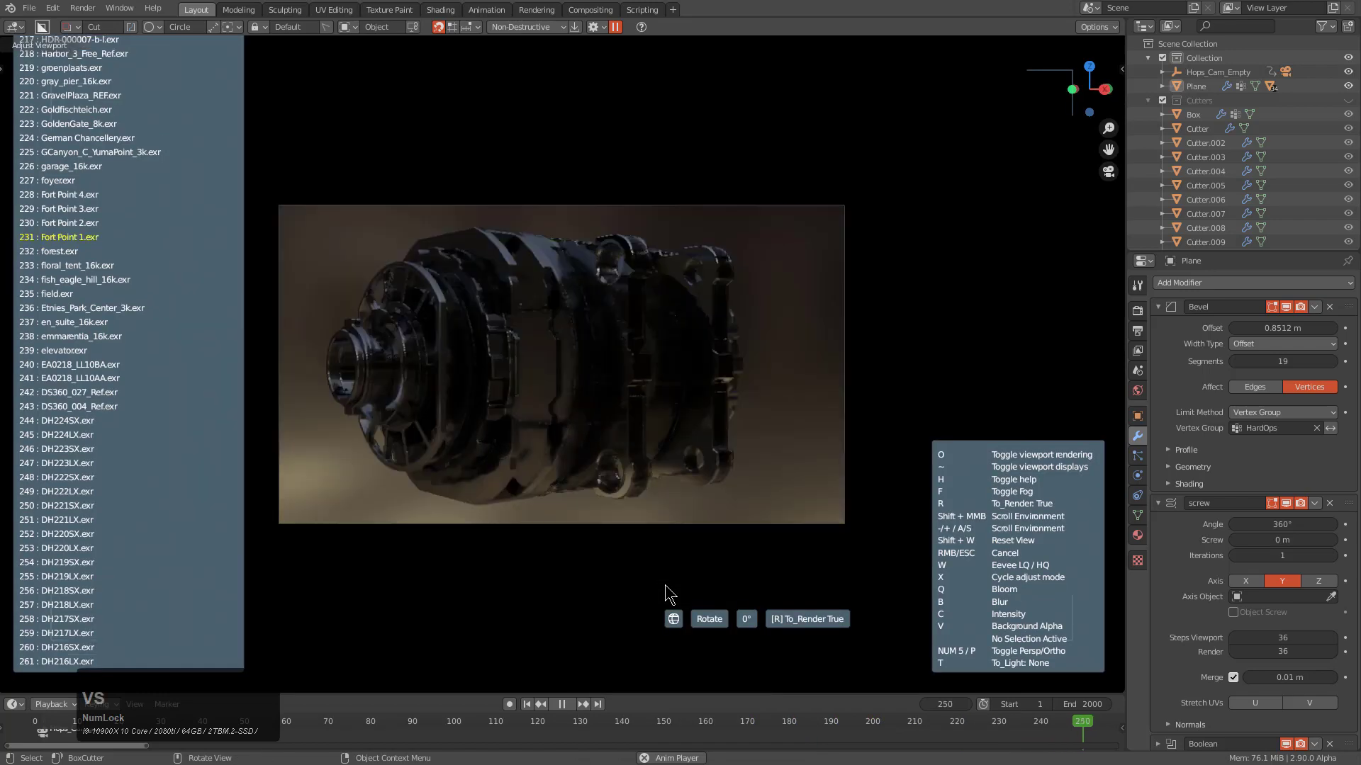
{"action": "key", "text": "s"}
{"action": "key", "text": "s"}
{"action": "key", "text": "s"}
{"action": "key", "text": "s"}
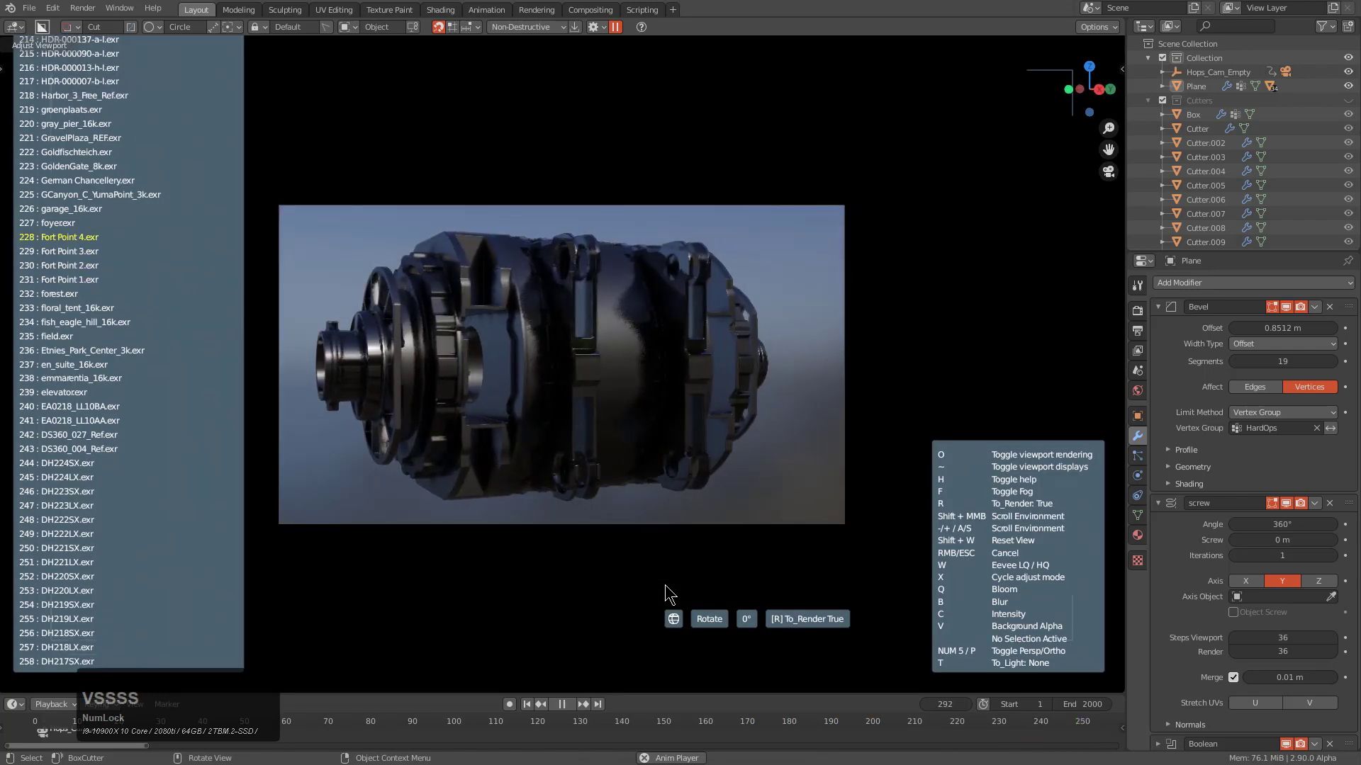
{"action": "key", "text": "s"}
{"action": "key", "text": "s"}
{"action": "key", "text": "s"}
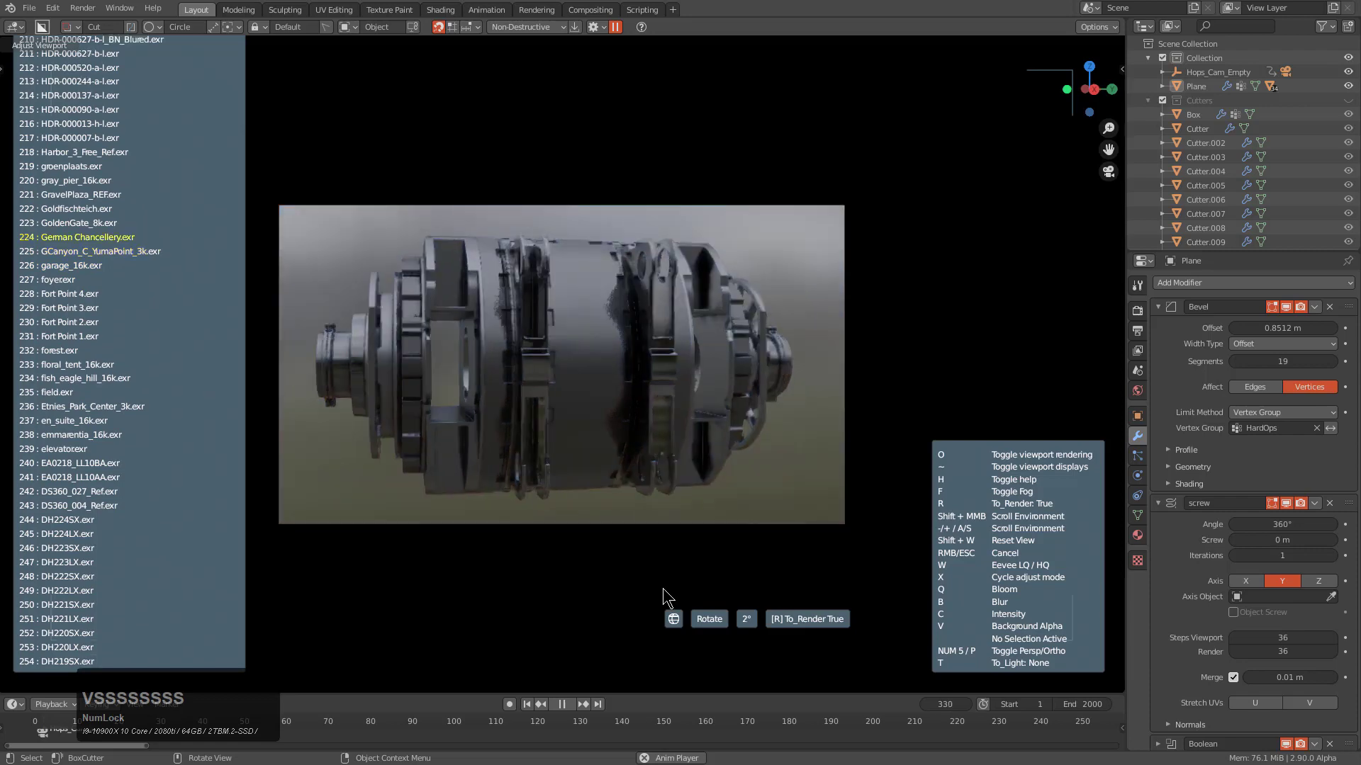
{"action": "key", "text": "a"}
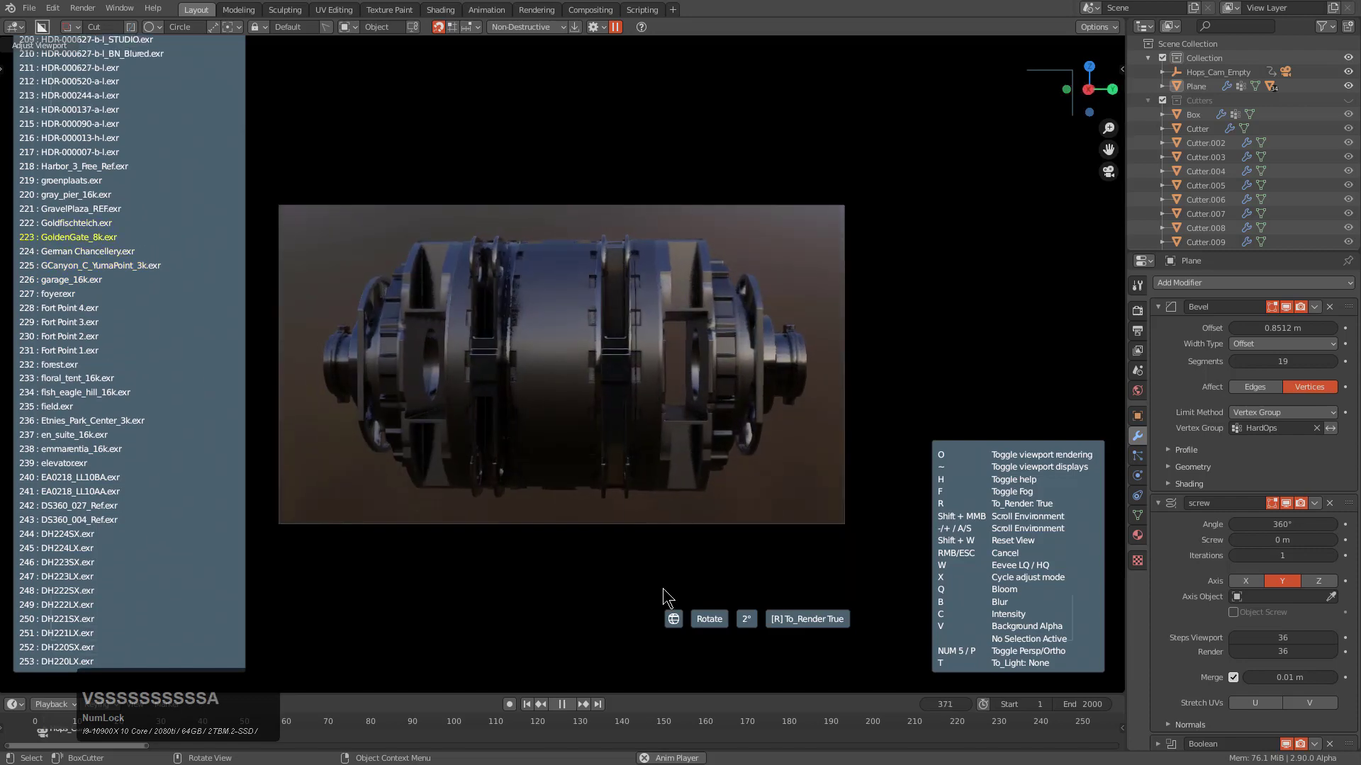
{"action": "left_click", "coordinate": [662, 588]}
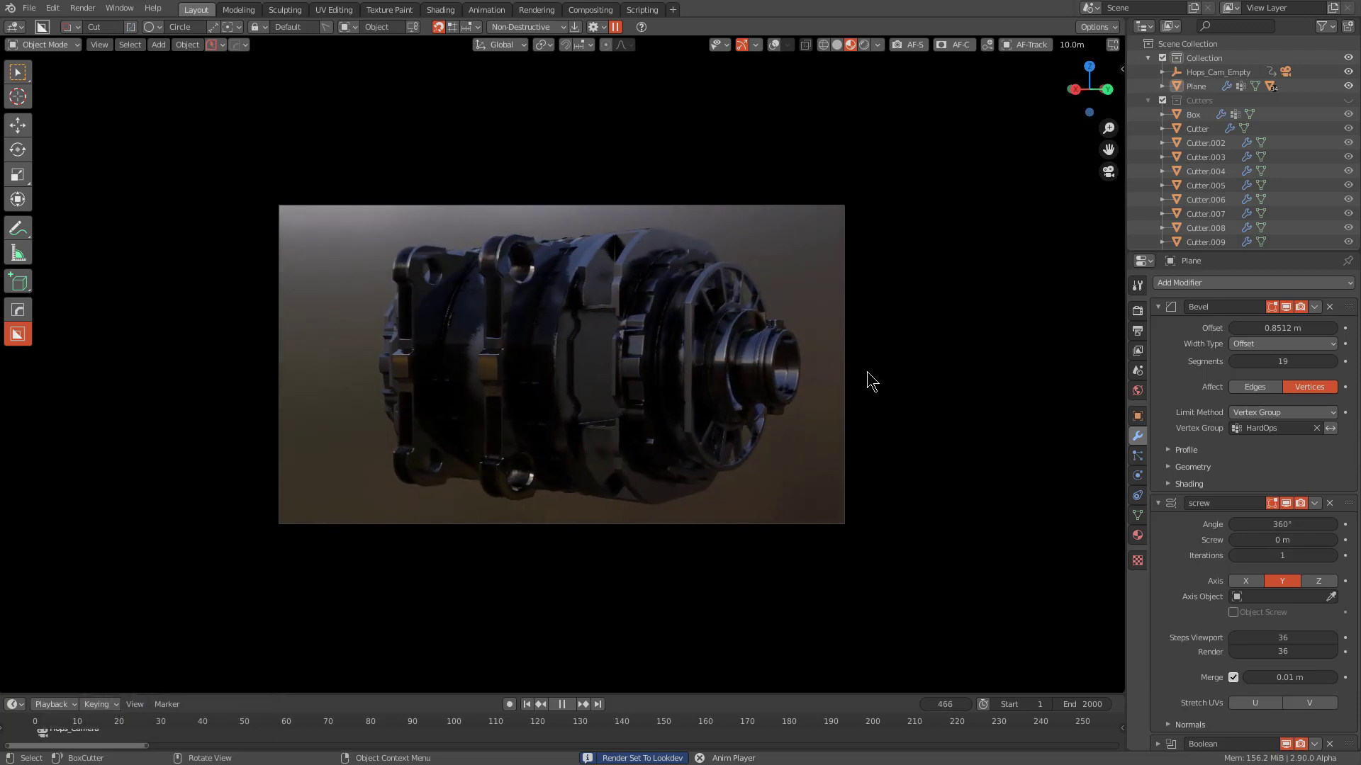
Add a Blank Light rig and scroll through its random setups to one with four coloured area lights
{"action": "left_click", "coordinate": [545, 608]}
{"action": "key", "text": "v"}
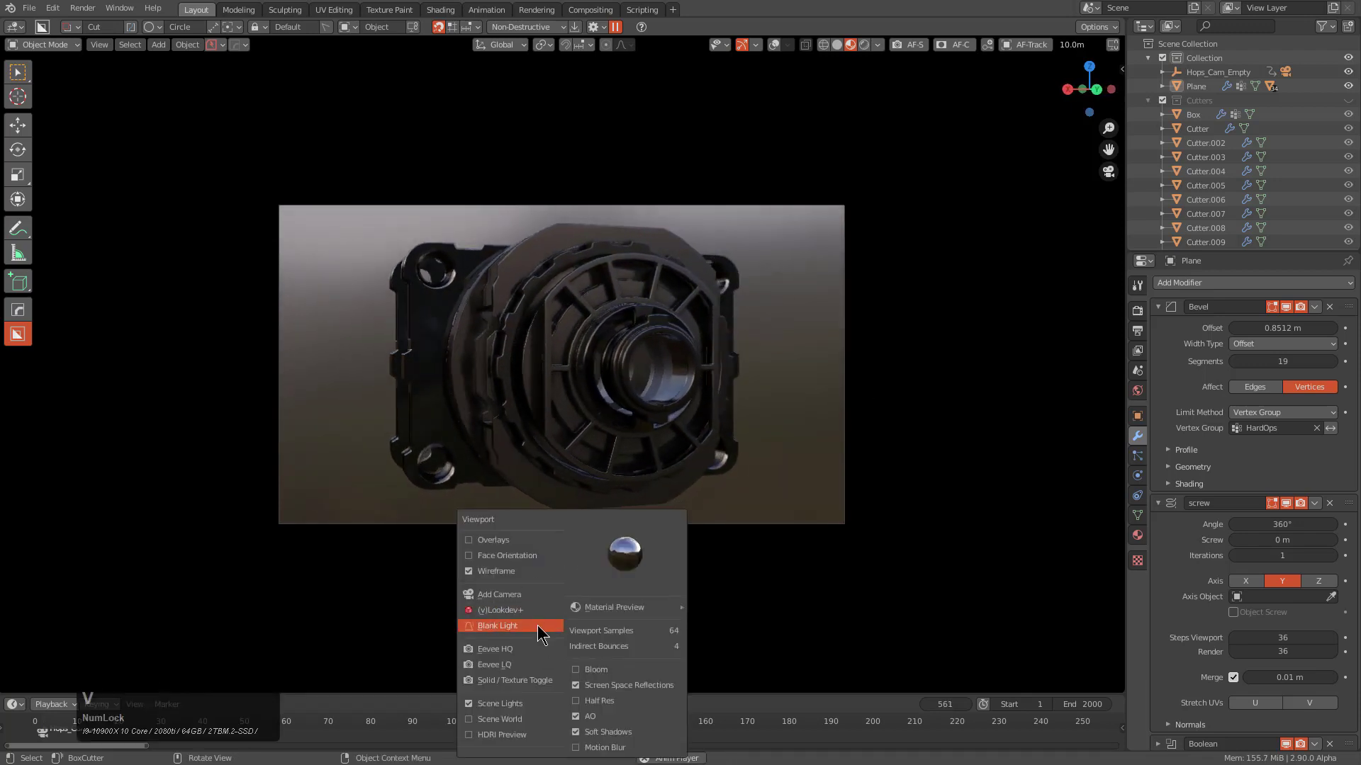
{"action": "left_click", "coordinate": [538, 613]}
{"action": "scroll", "coordinate": [537, 623], "scroll_direction": "up", "scroll_amount": 2}
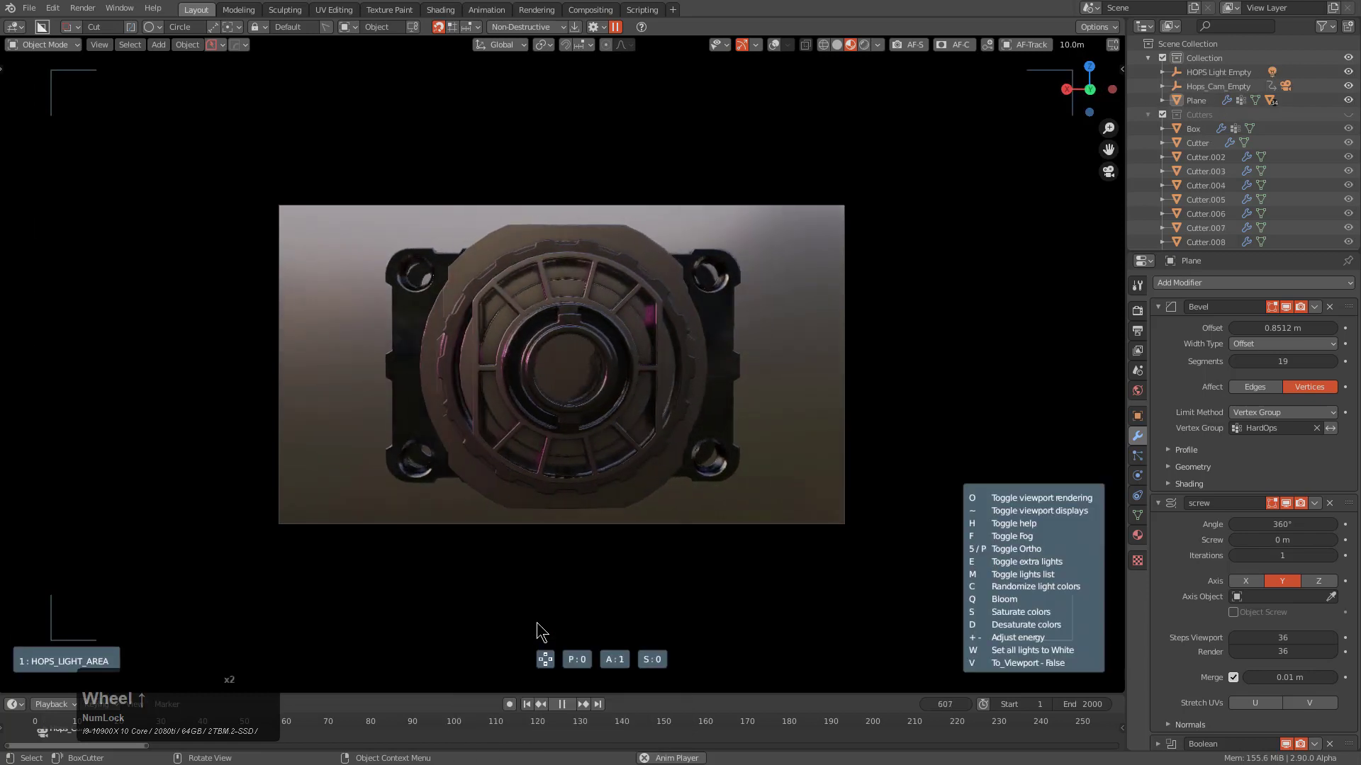
{"action": "scroll", "coordinate": [537, 625], "scroll_direction": "up", "scroll_amount": 3}
{"action": "scroll", "coordinate": [537, 632], "scroll_direction": "up", "scroll_amount": 4}
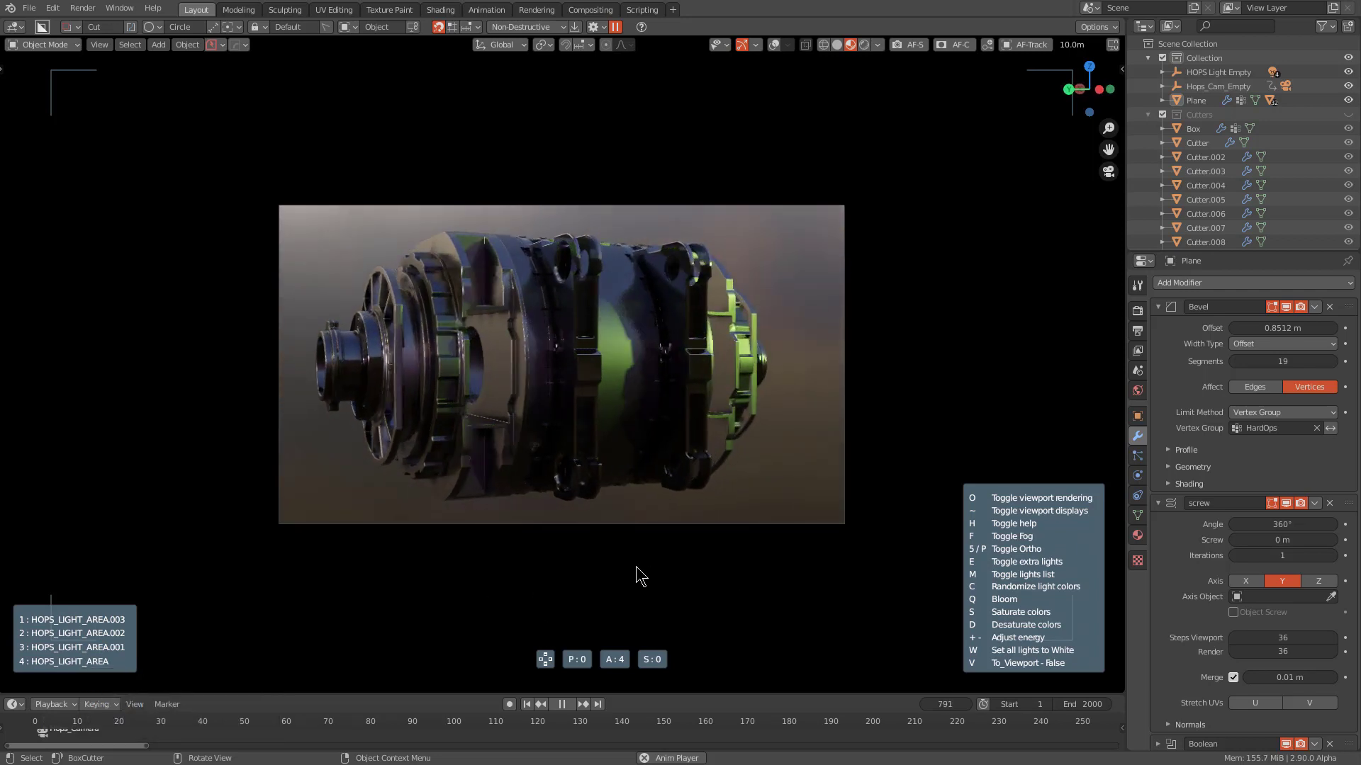
{"action": "left_click", "coordinate": [671, 583]}
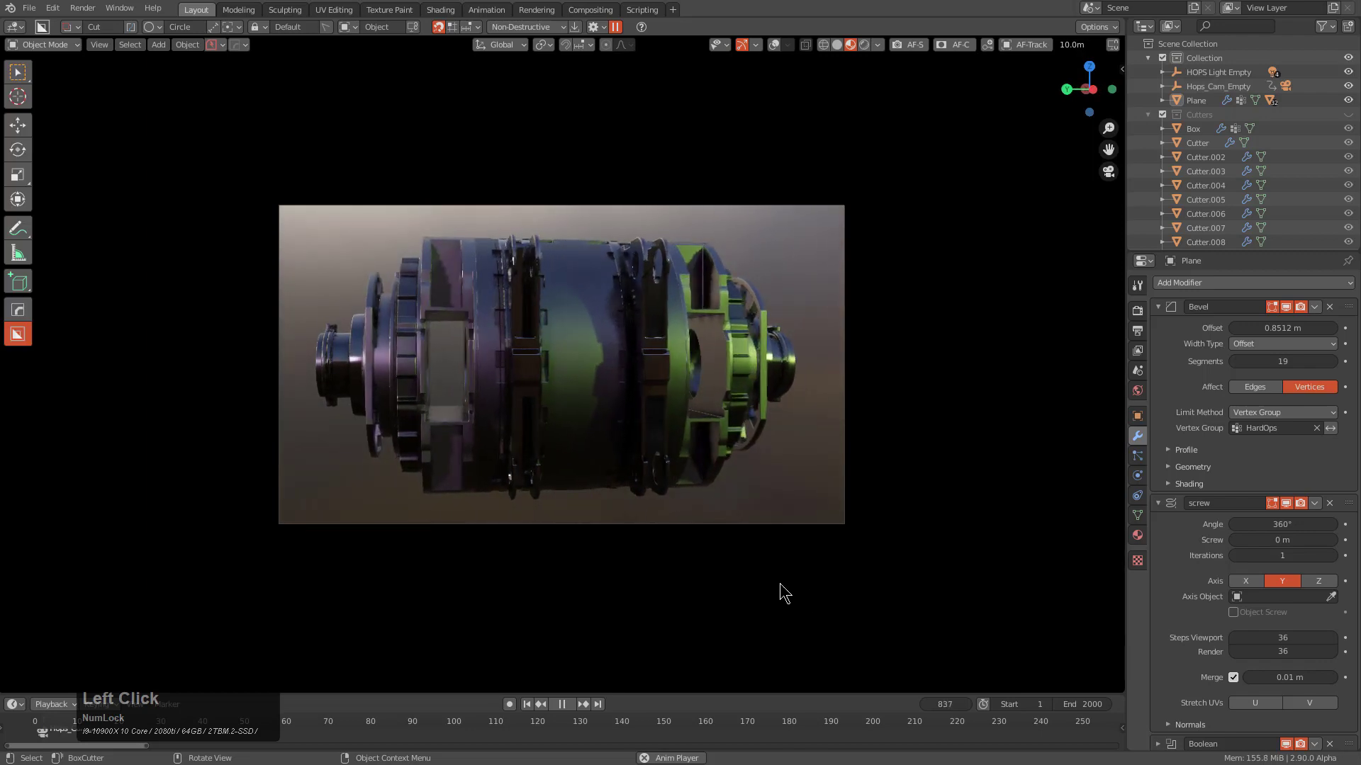
{"action": "scroll", "coordinate": [837, 595], "scroll_direction": "up", "scroll_amount": 3}
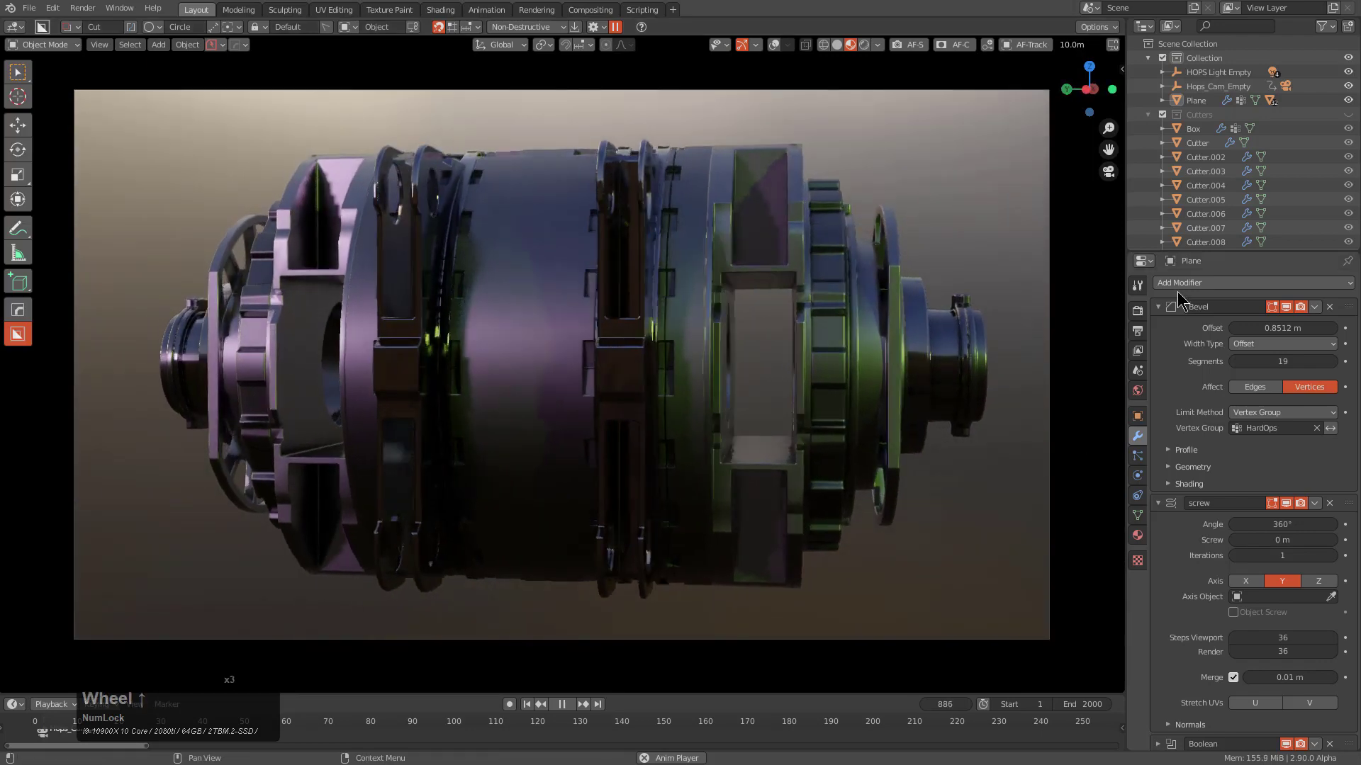